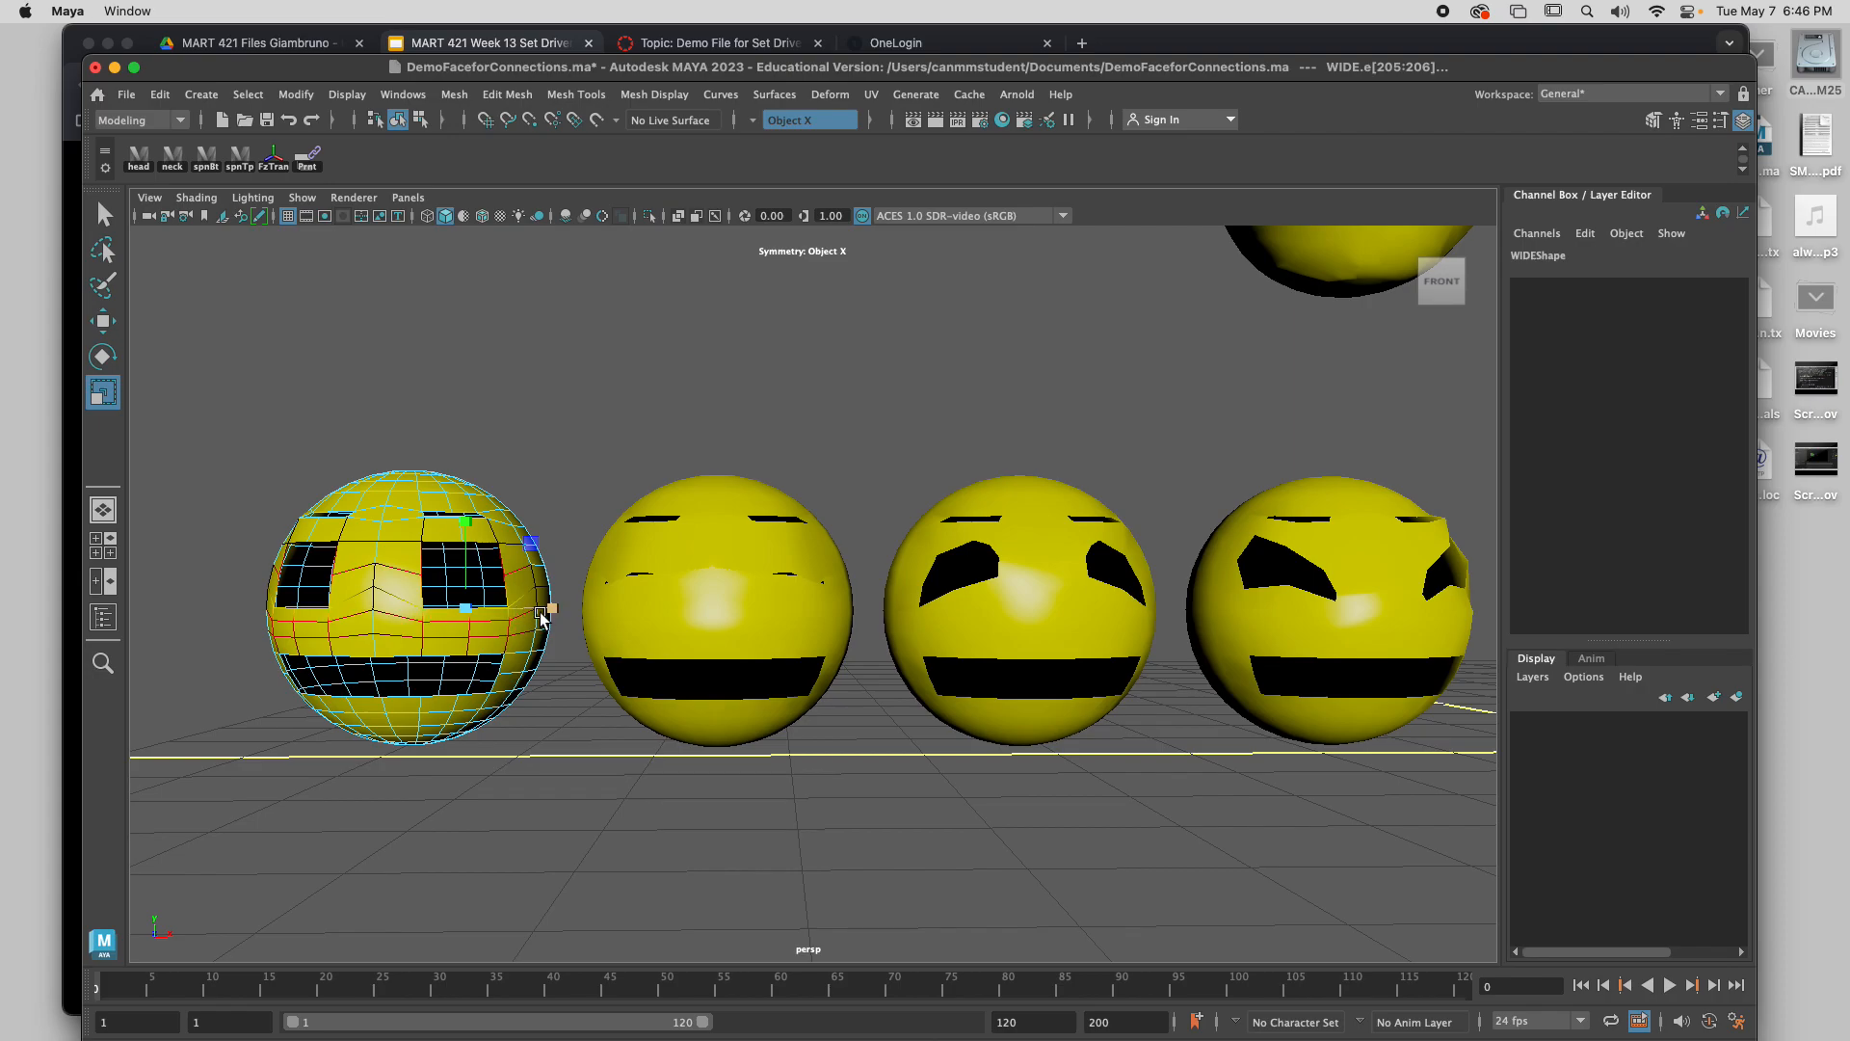
Narrow the leftmost face's eye openings by scaling their edges with Object X symmetry, and move the outer middle eye vertices outward.
drag(541, 617, 511, 611)
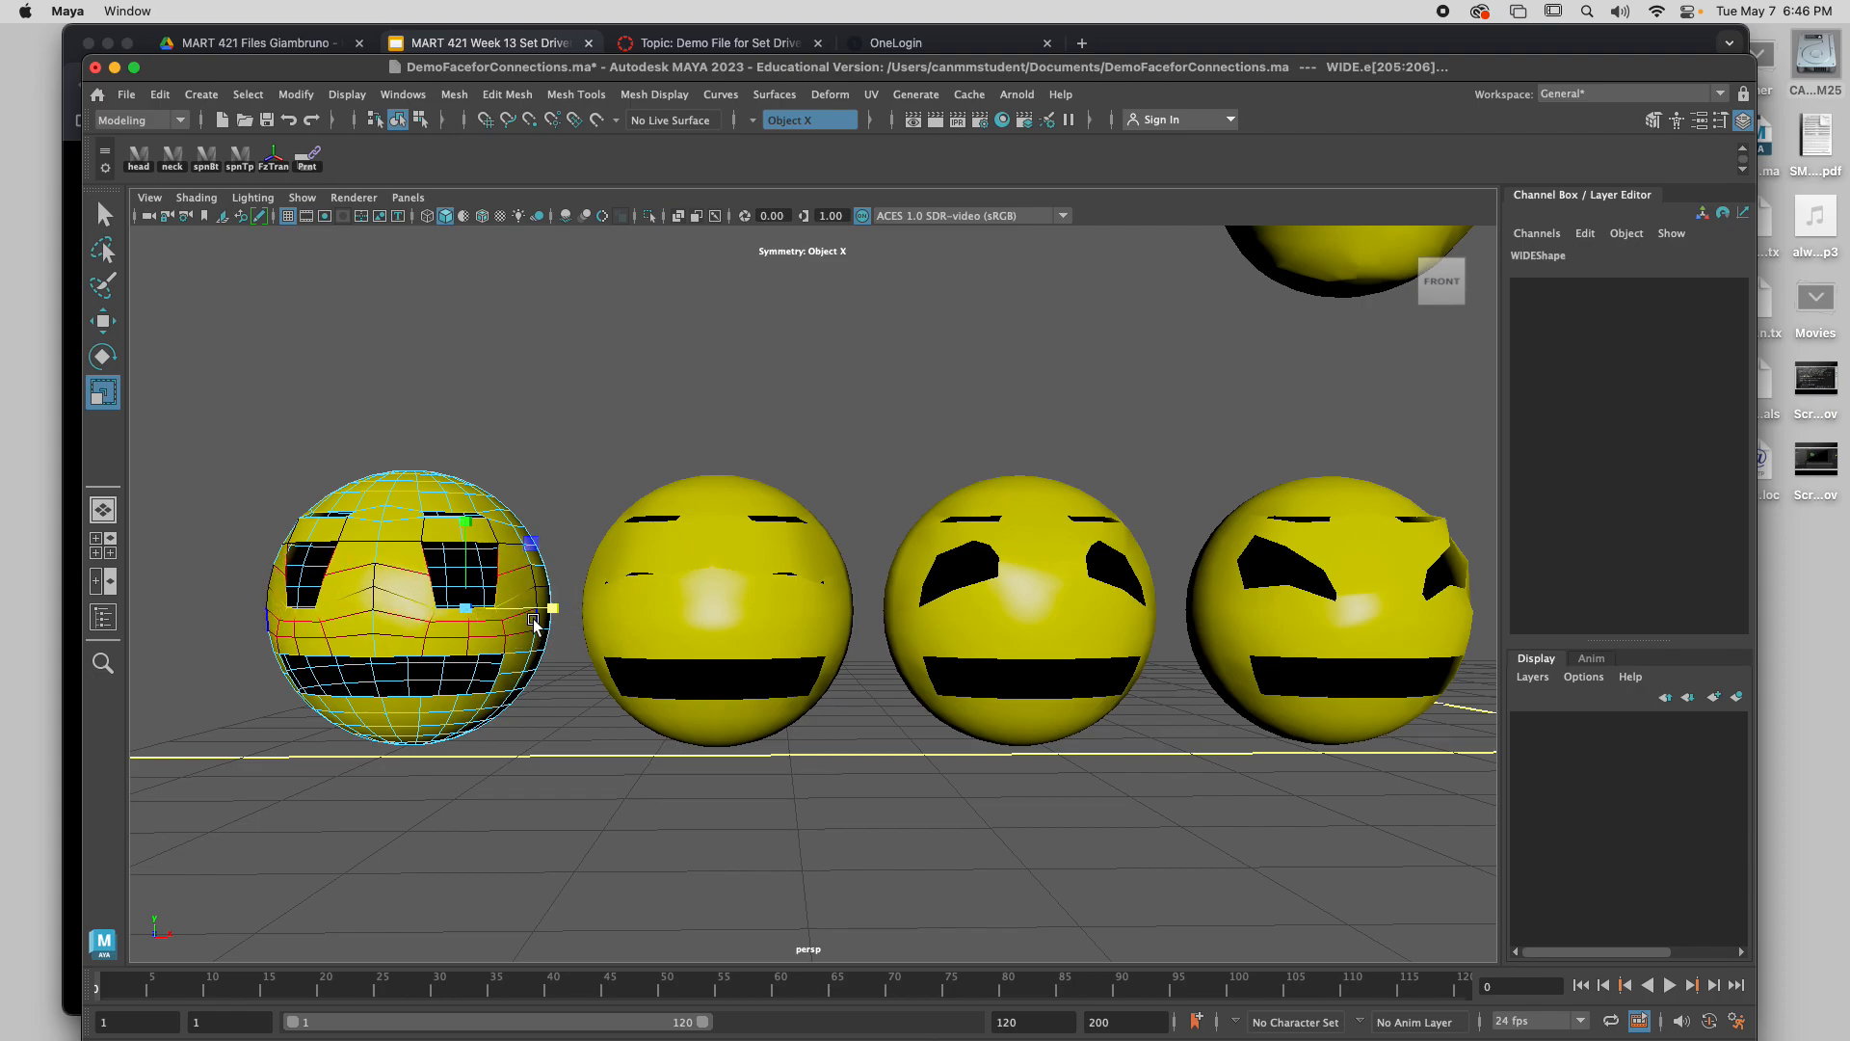
double_click(530, 543)
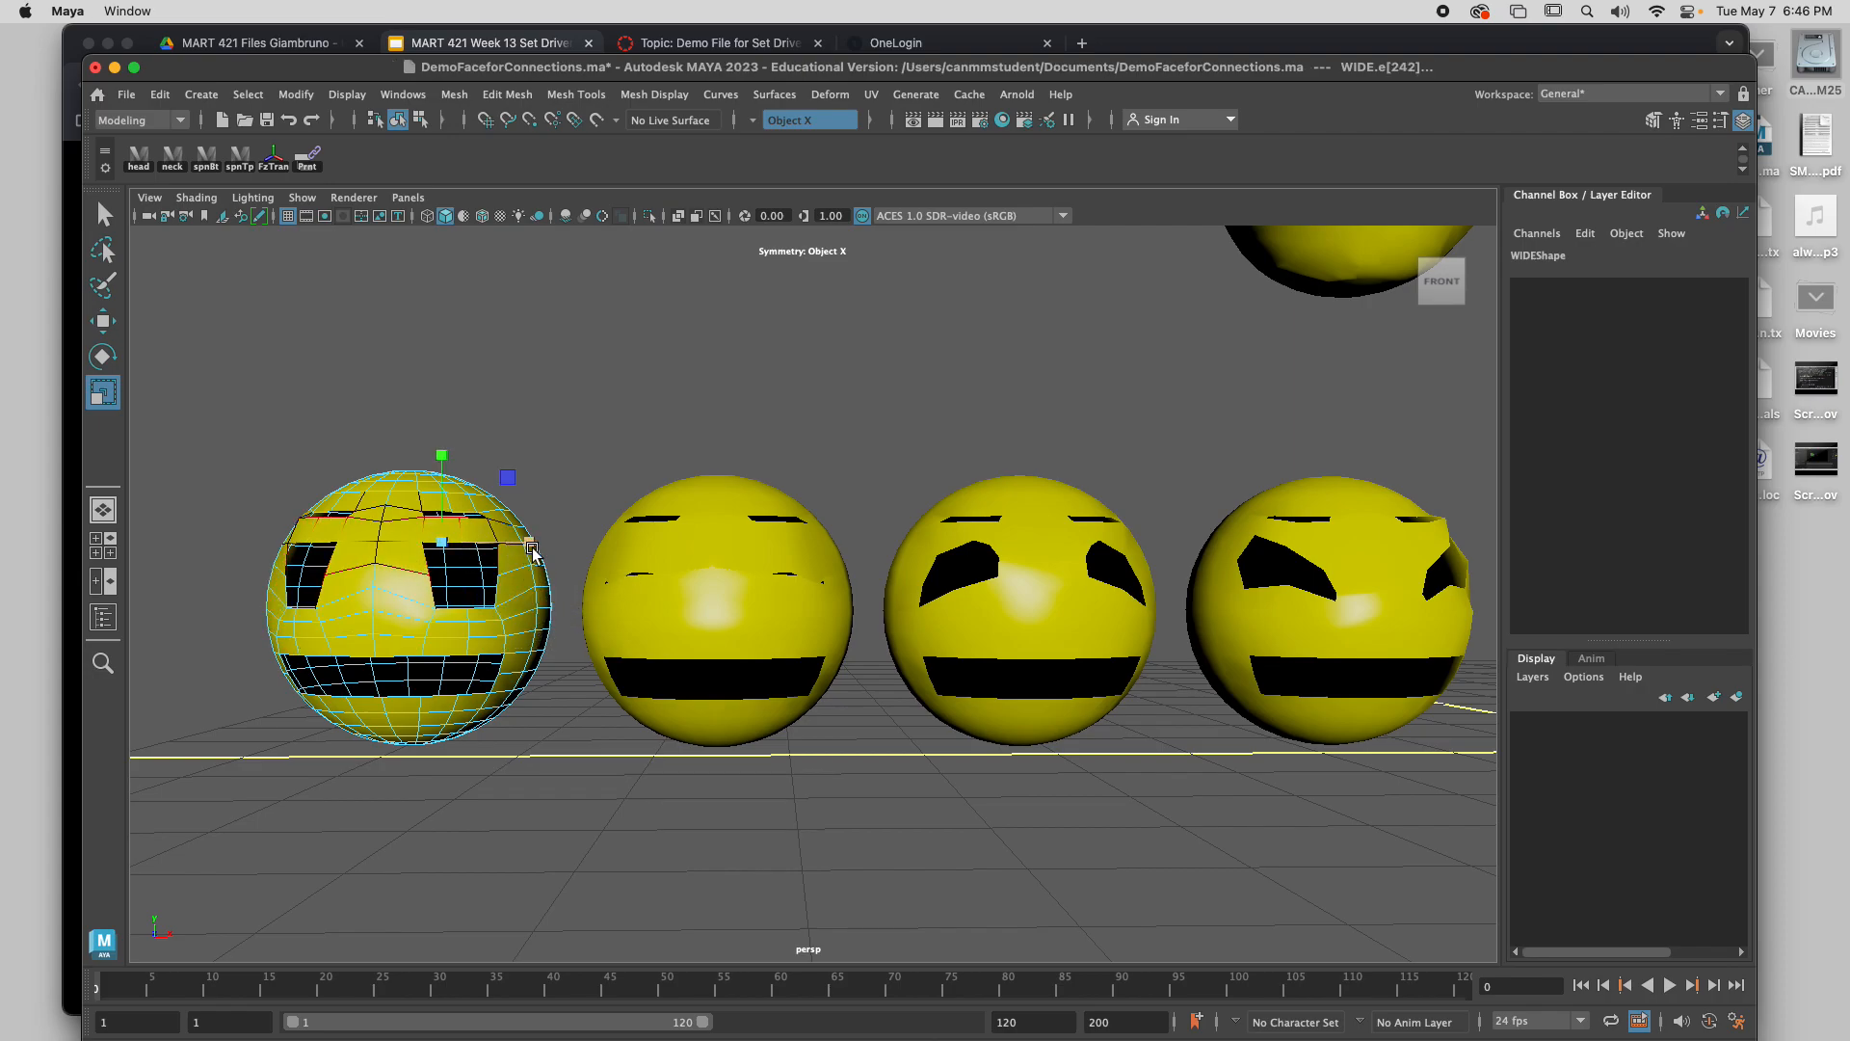
right_click(406, 573)
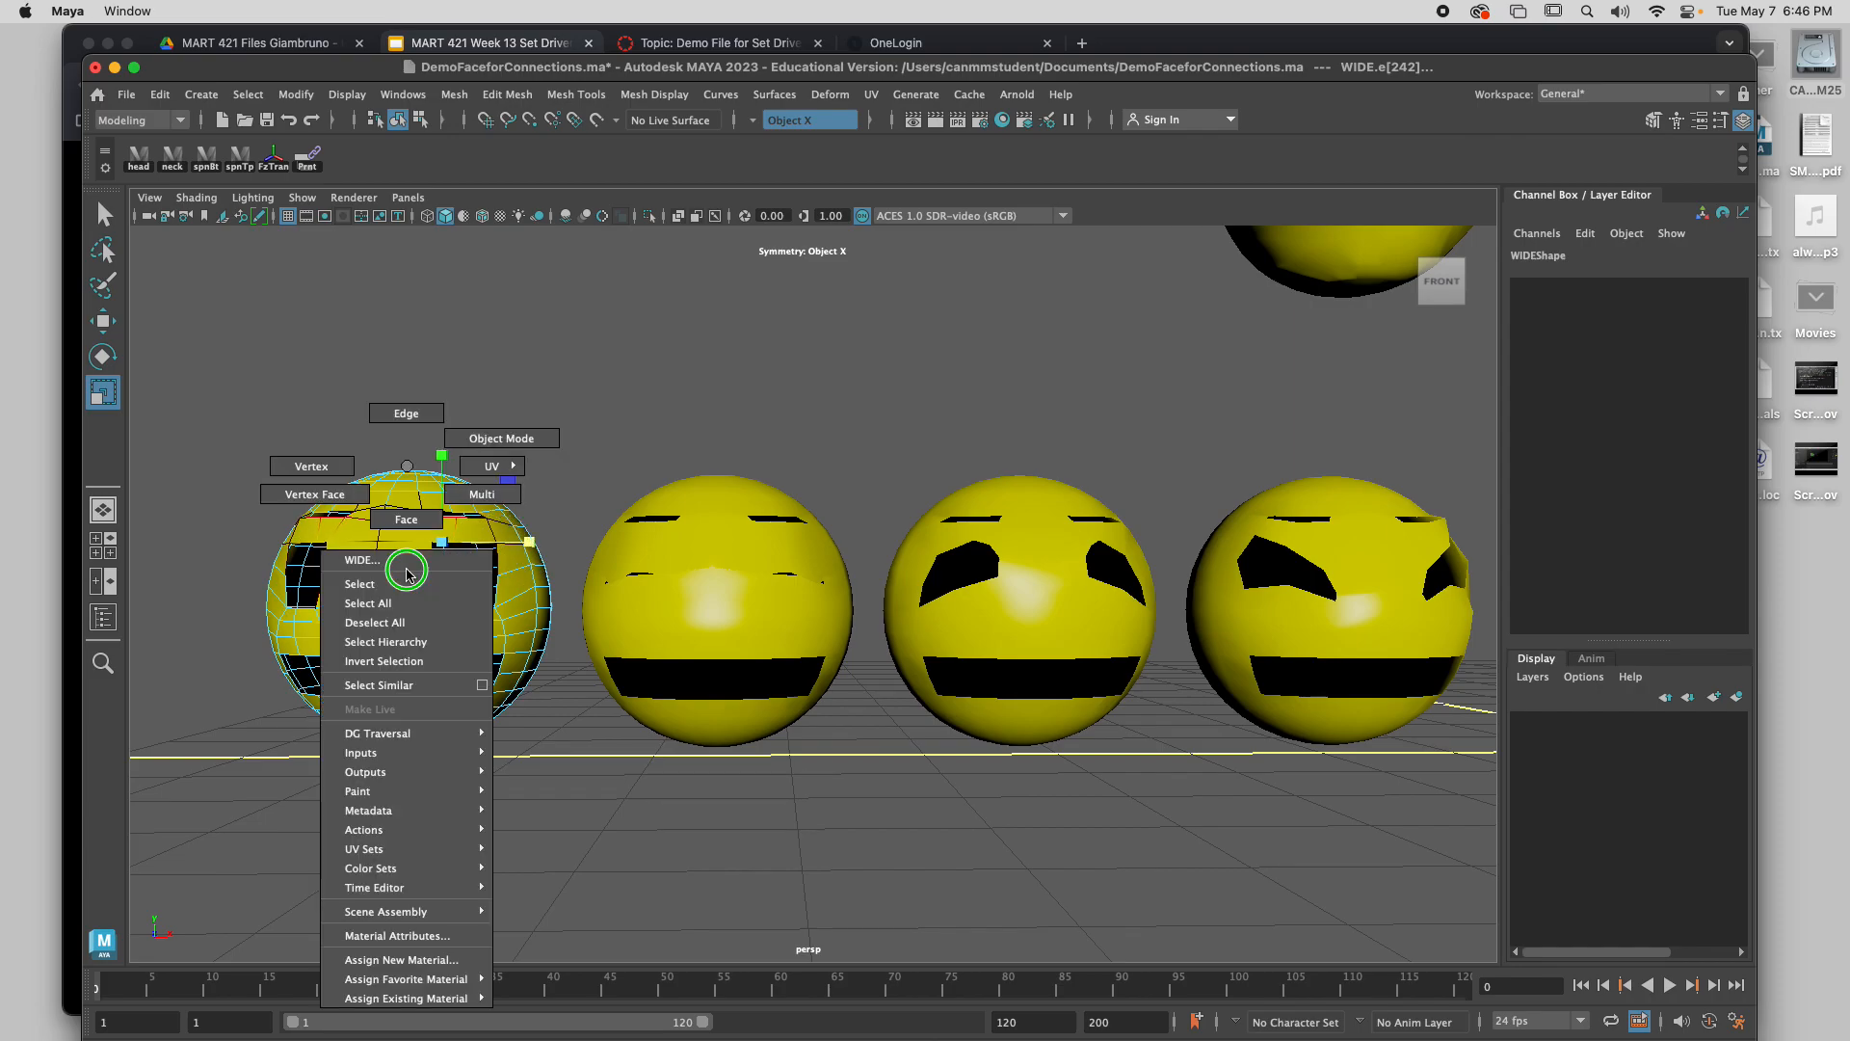
right_drag(405, 574, 311, 466)
click(315, 581)
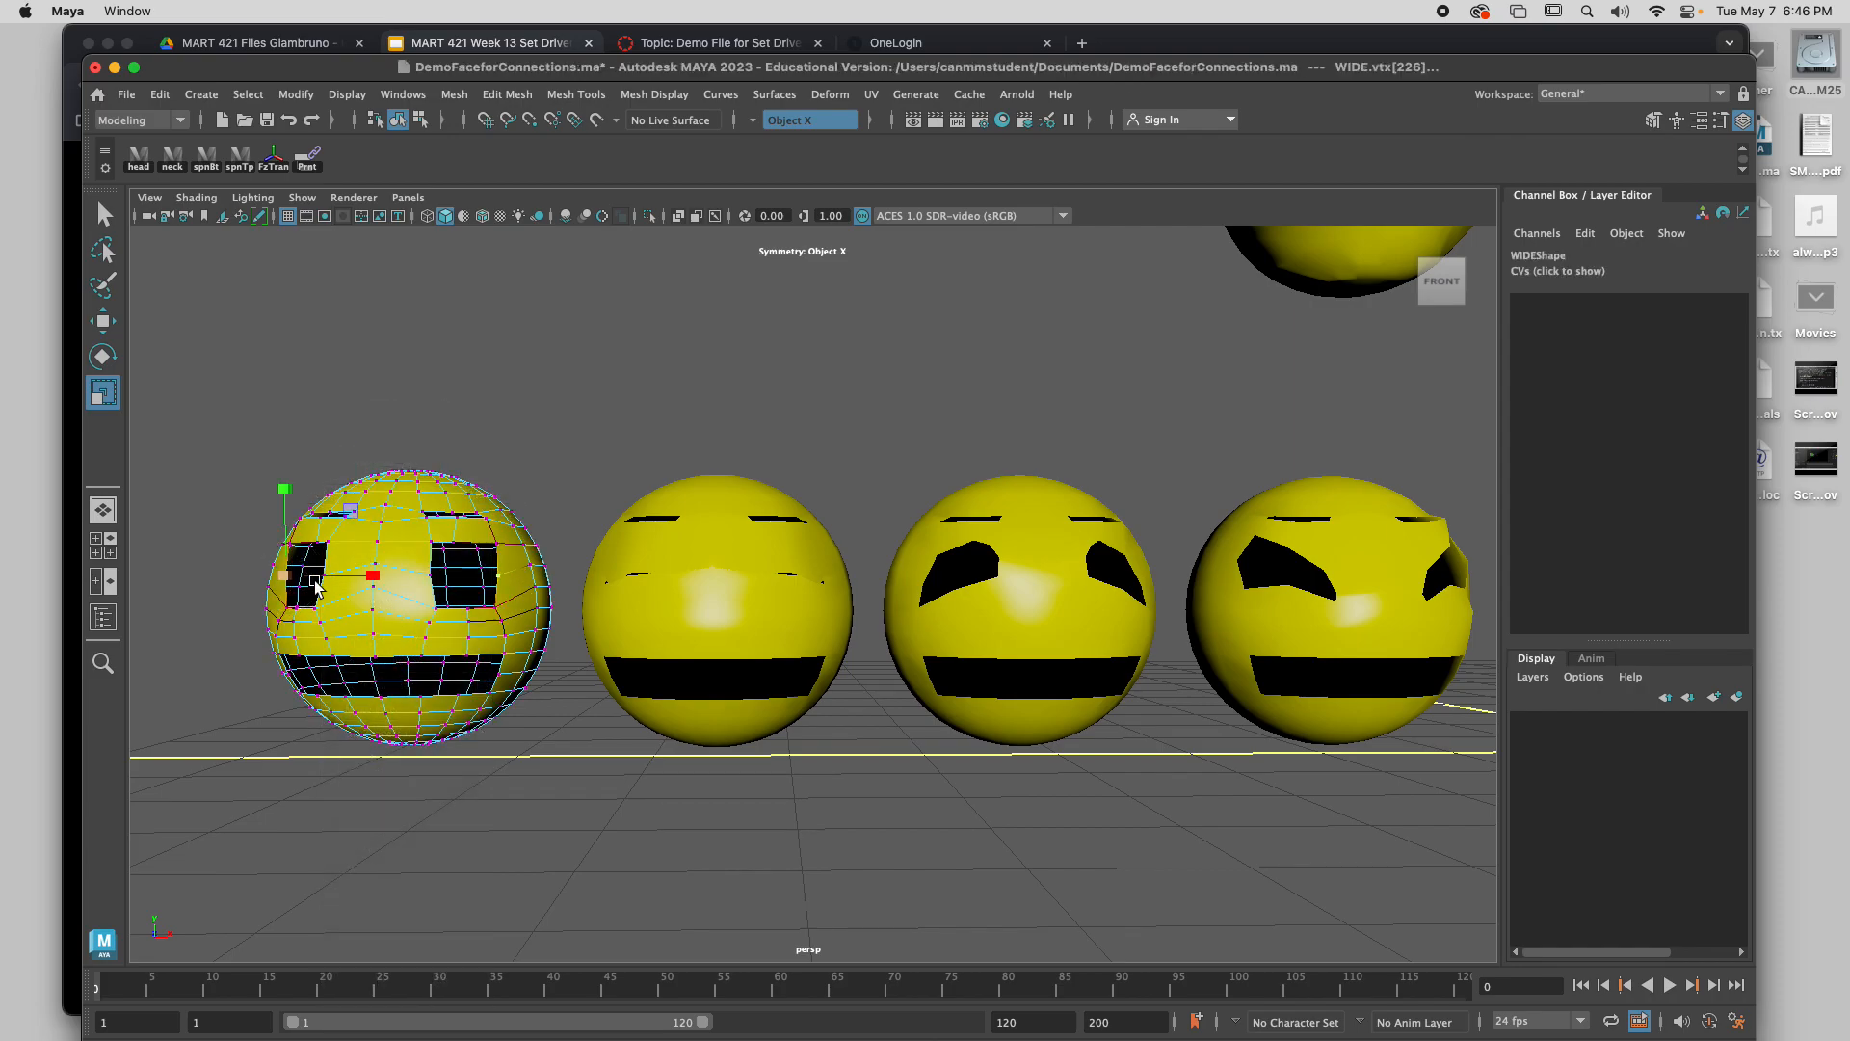
key(w)
drag(382, 578, 370, 580)
Move the corner vertices of the leftmost face's eyes vertically to round the wide-eyed openings.
click(436, 609)
alt+drag(449, 627, 553, 636)
drag(386, 545, 386, 534)
alt+drag(266, 598, 340, 604)
click(223, 655)
drag(216, 564, 220, 526)
click(174, 575)
click(207, 557)
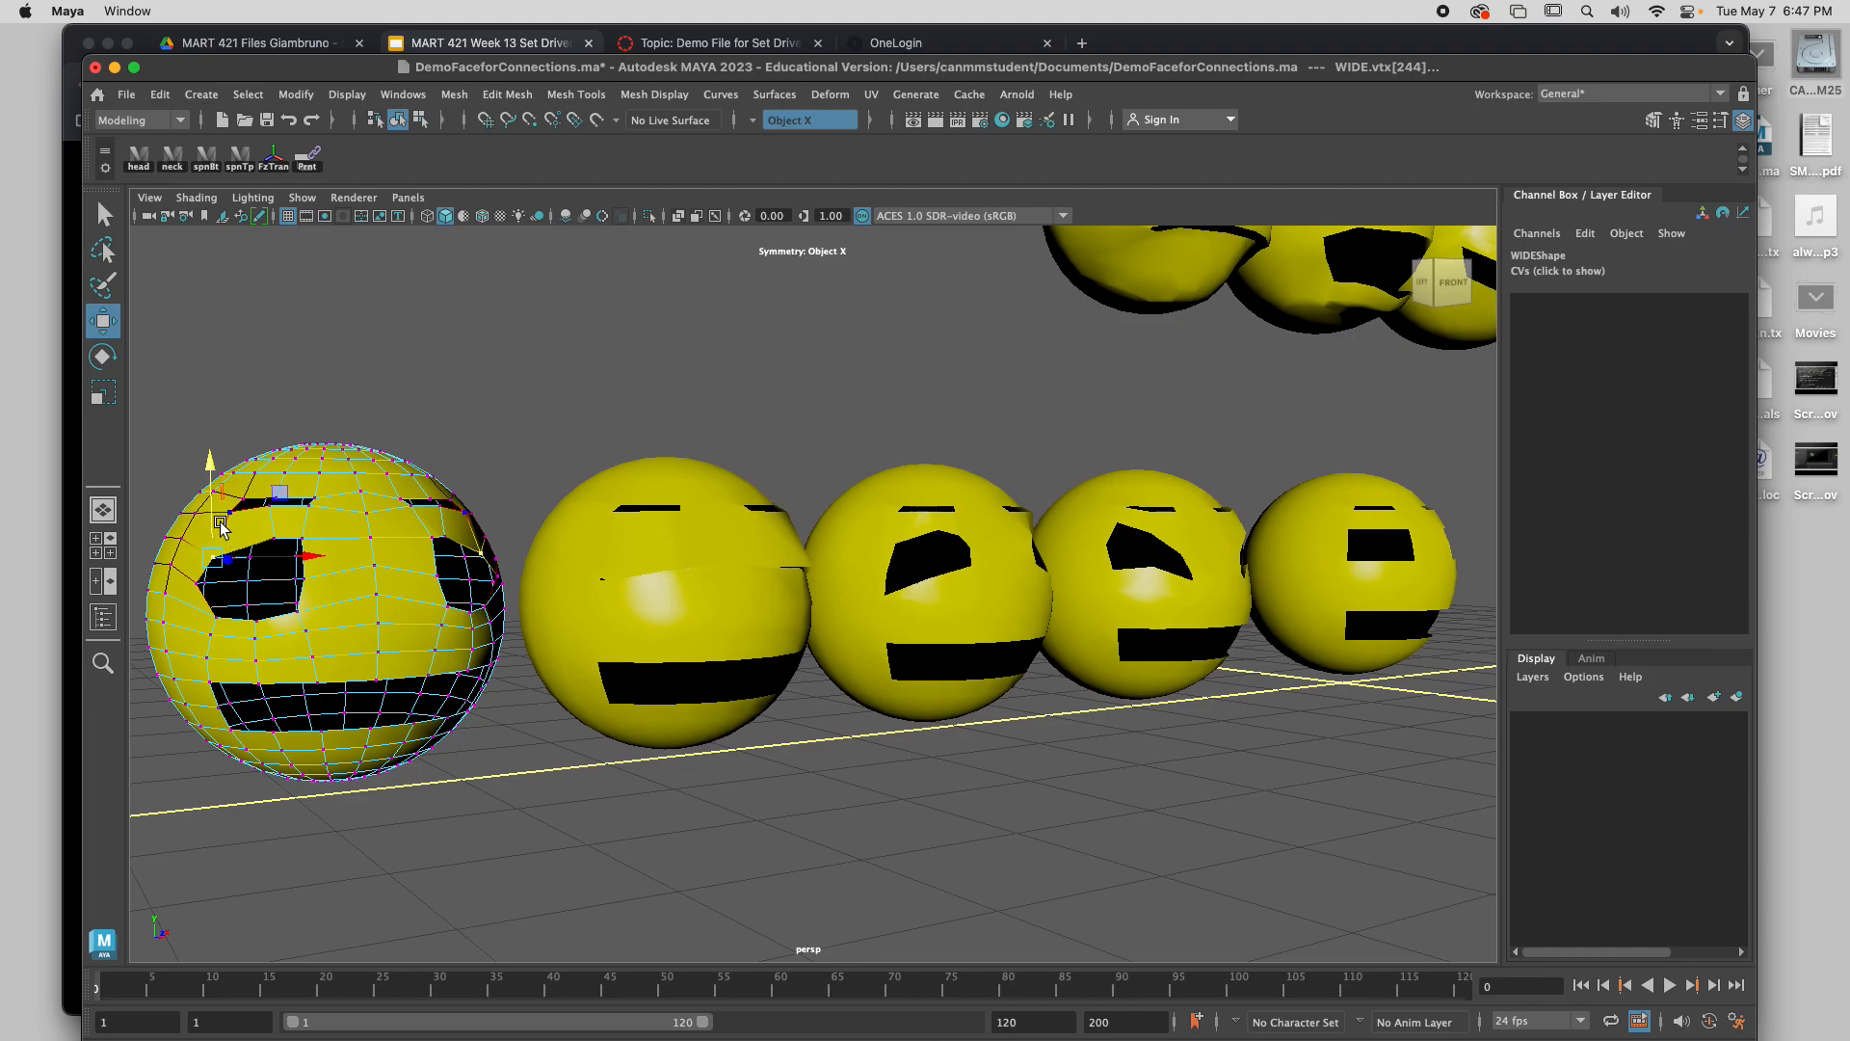
Return the leftmost face to object mode and select it as a whole.
alt+drag(363, 582, 264, 580)
key(r)
scroll(357, 591, down, 5)
alt+drag(445, 628, 422, 630)
right_drag(501, 596, 593, 445)
click(516, 533)
scroll(776, 611, down, 3)
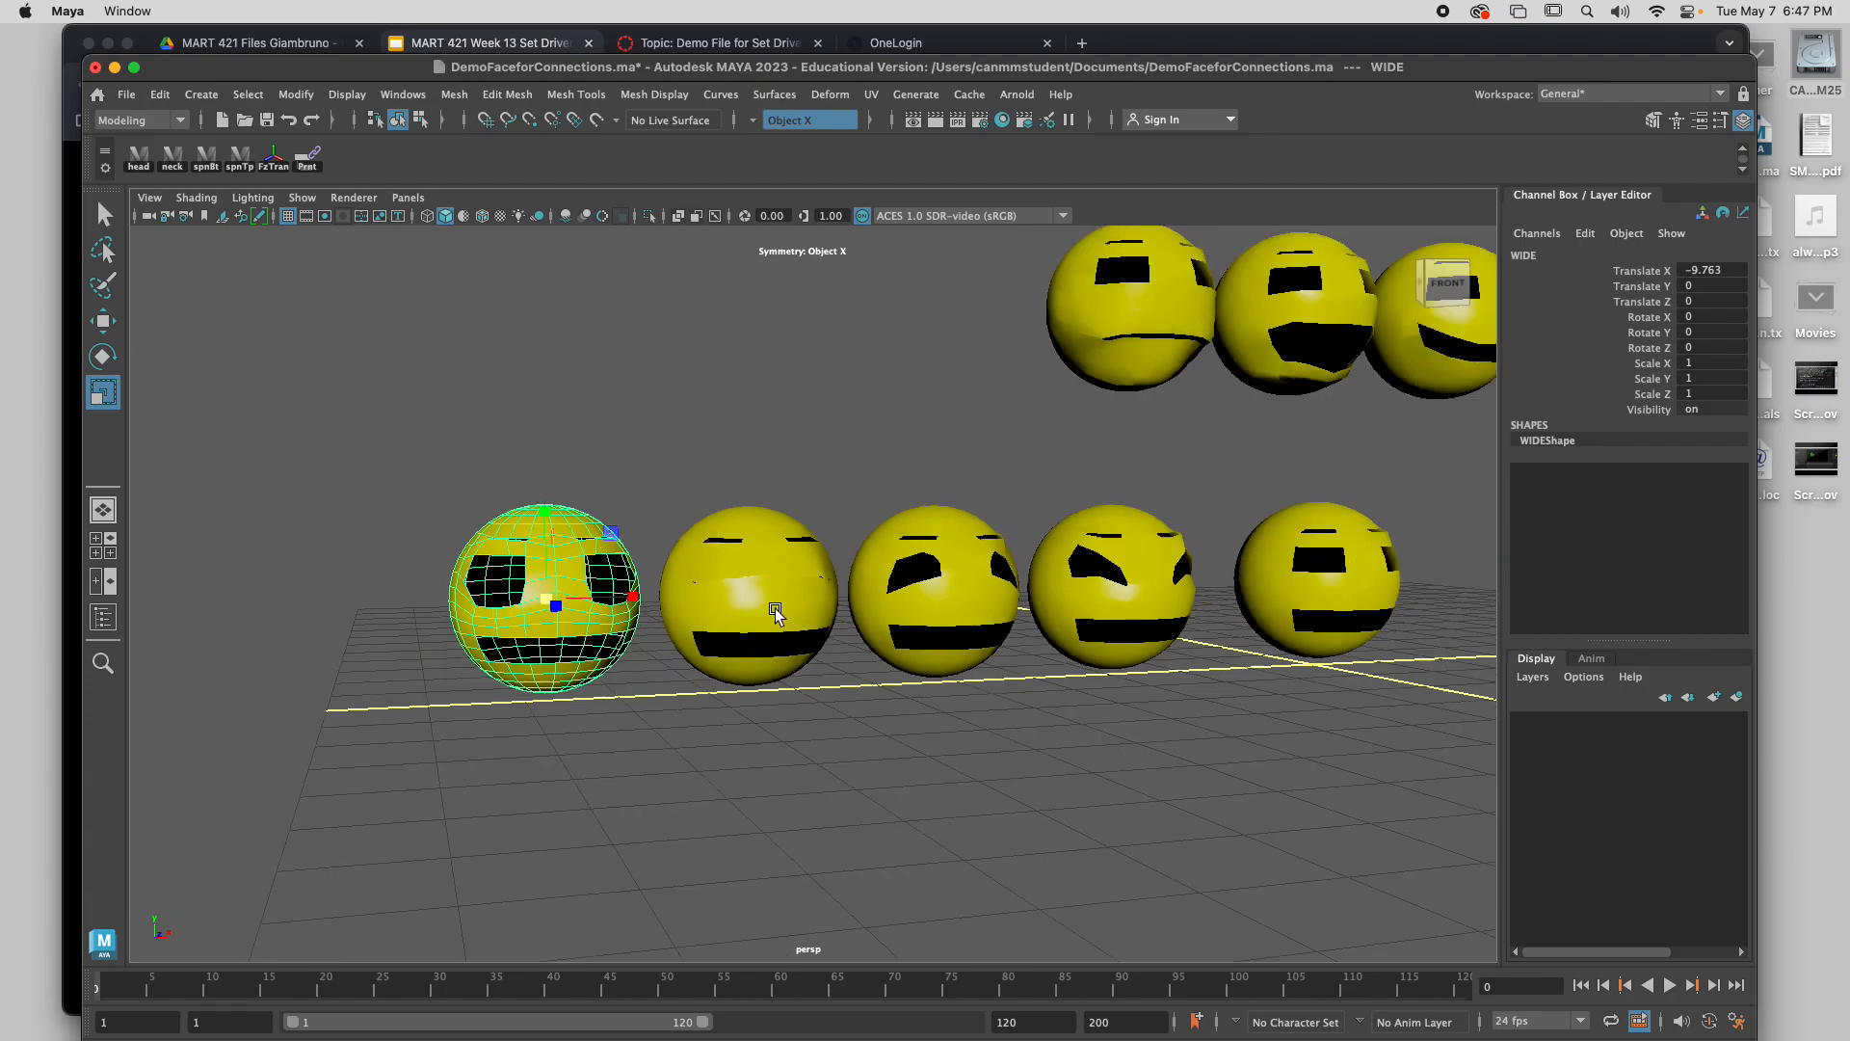
scroll(776, 612, down, 6)
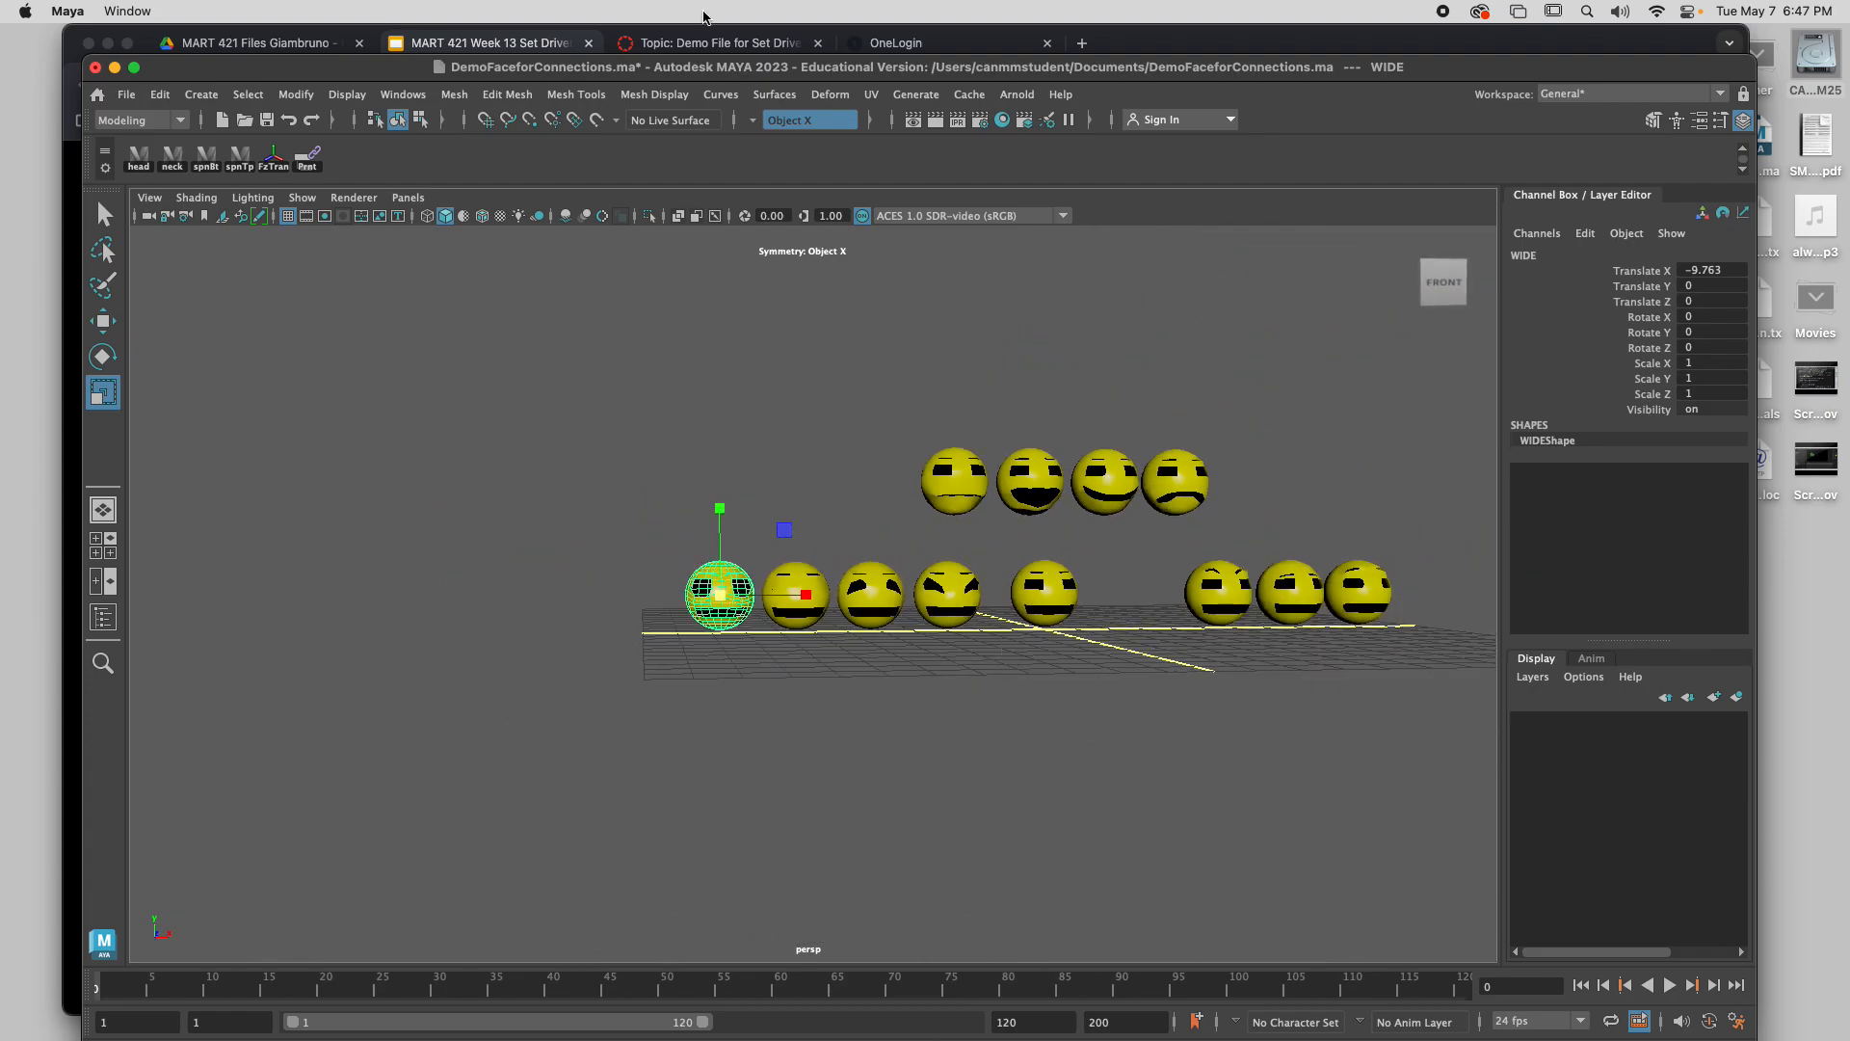
Switch to Chrome to view the Demo File for Set Driven Keys announcement, move its window aside and return to Maya.
click(714, 43)
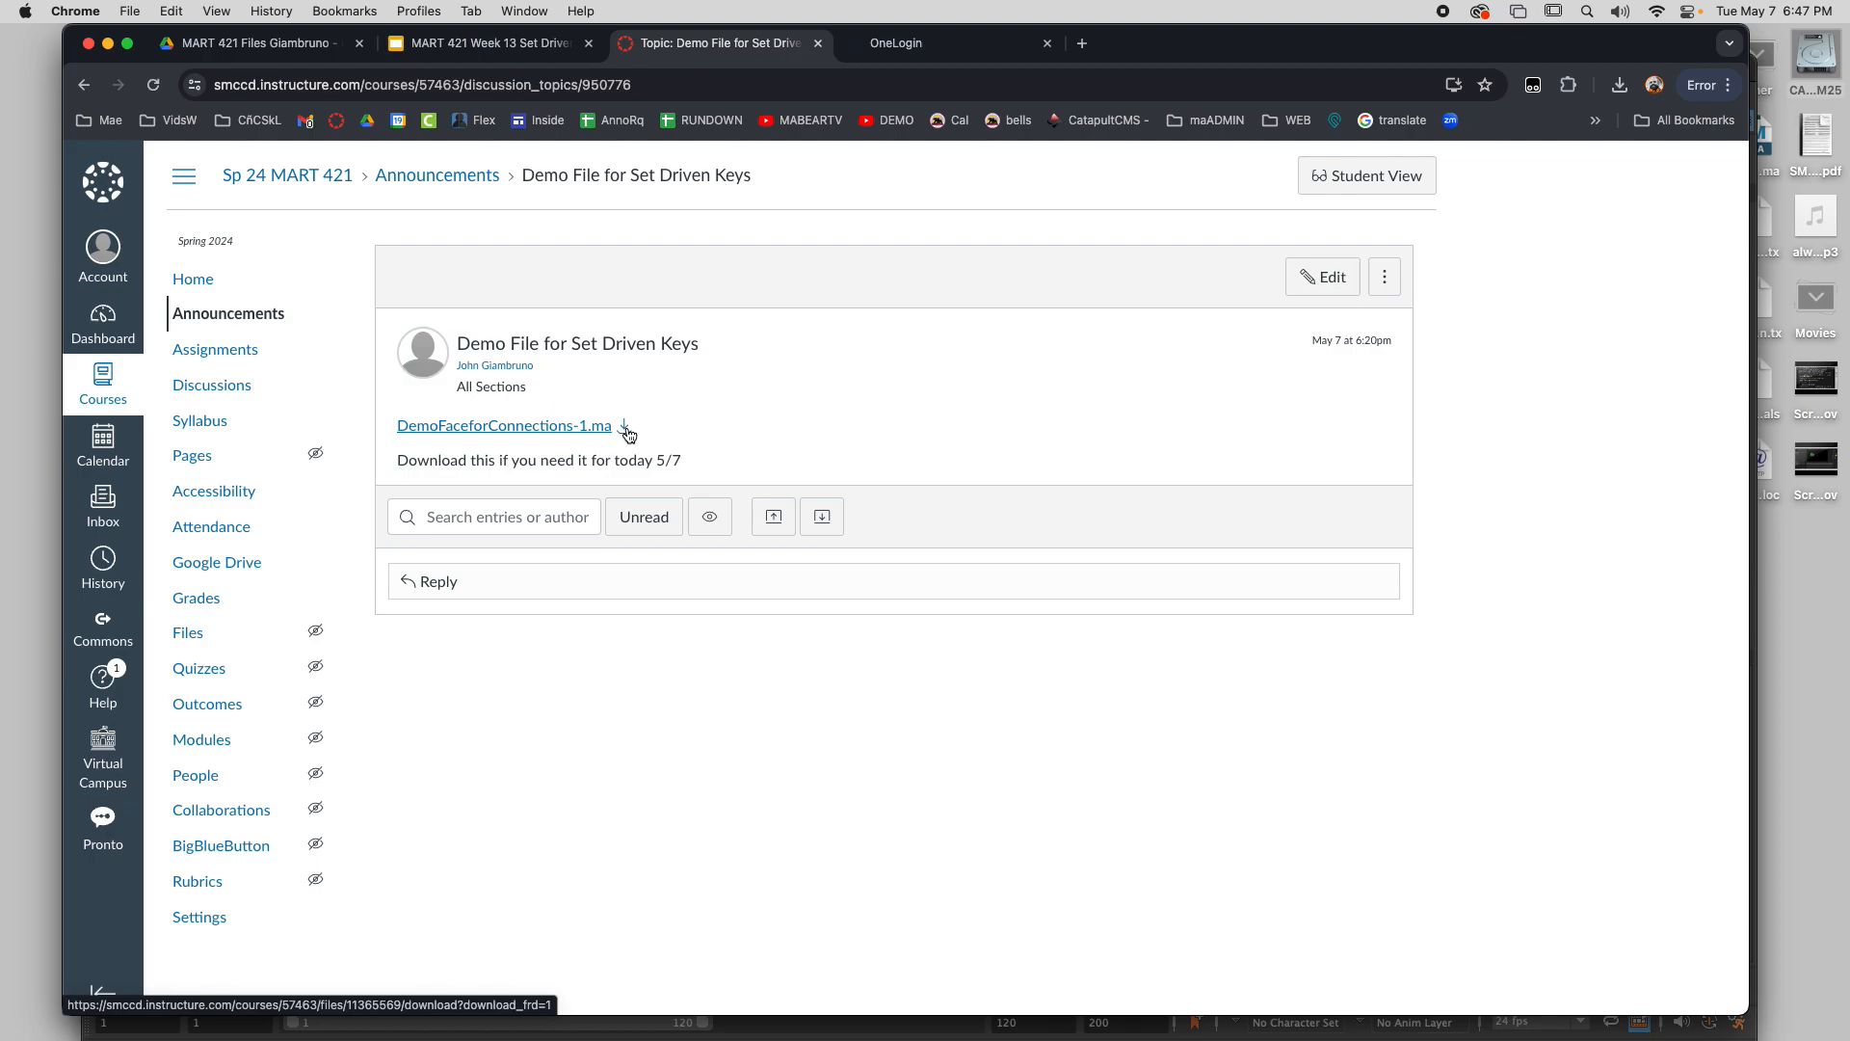
drag(1318, 36, 1024, 842)
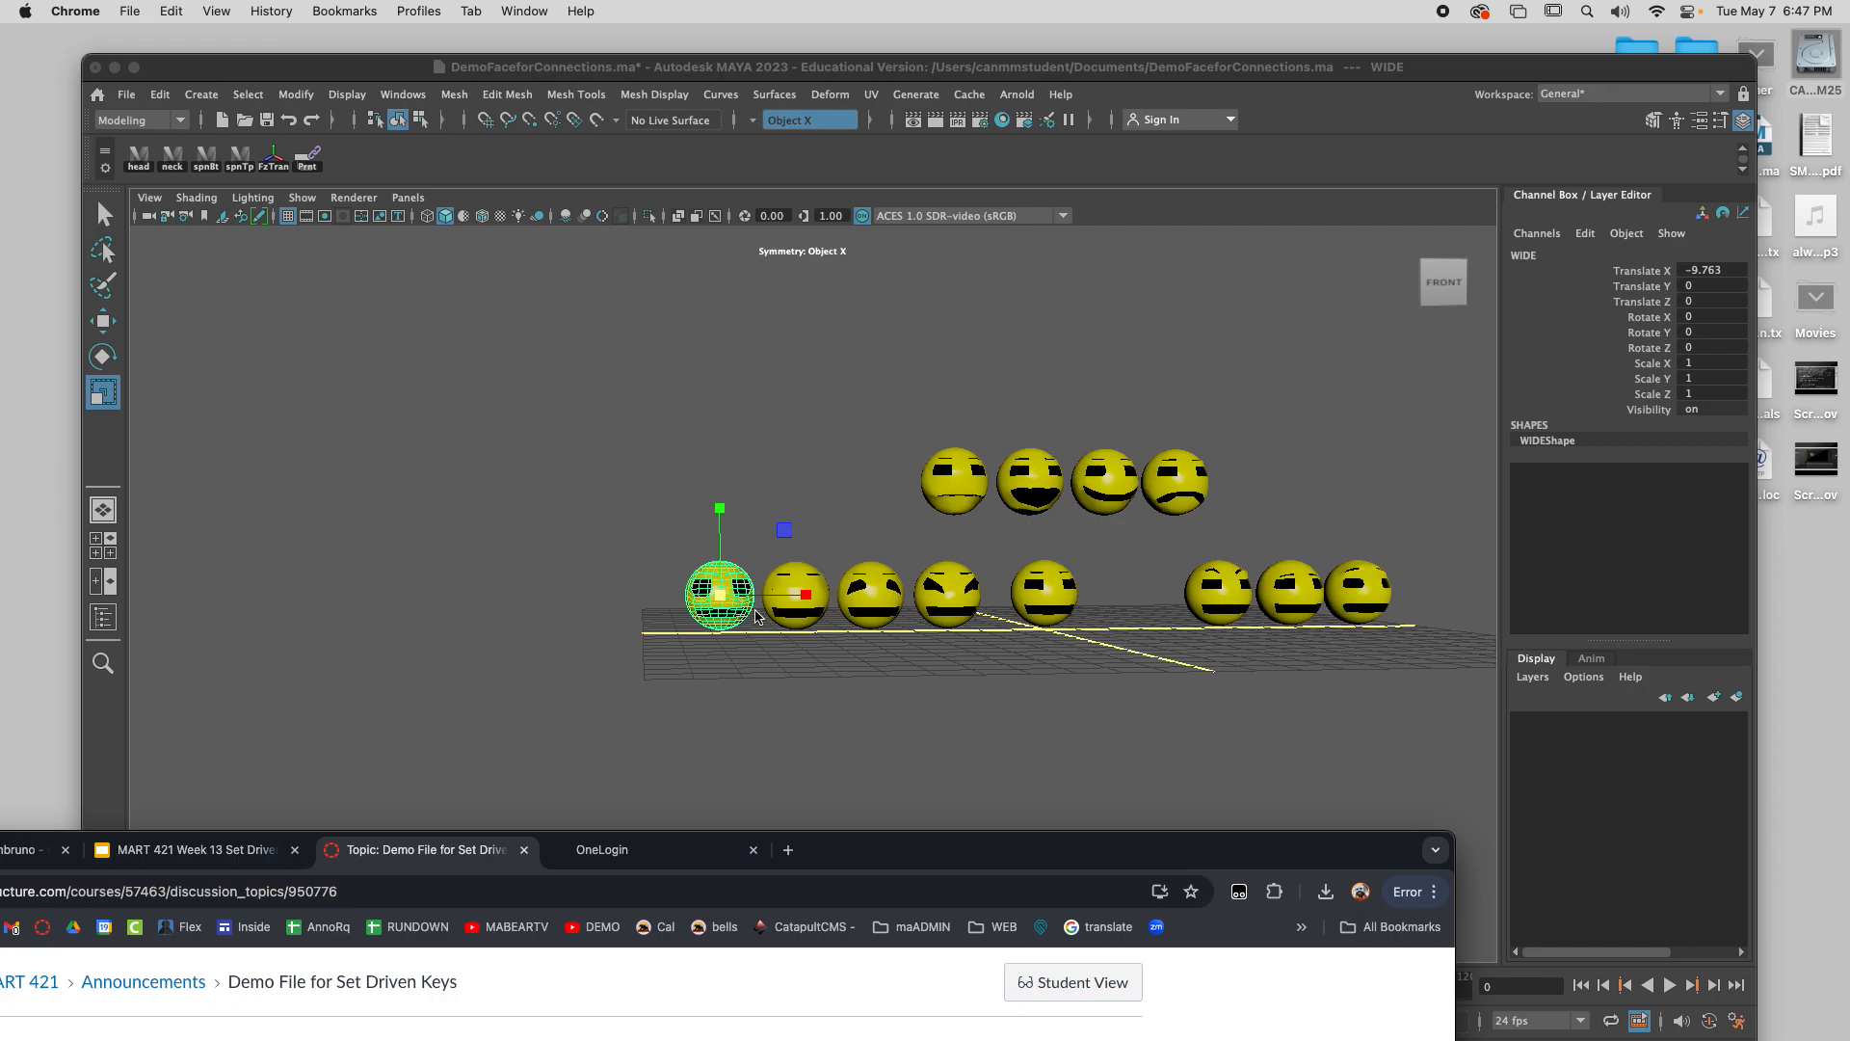
scroll(756, 617, up, 3)
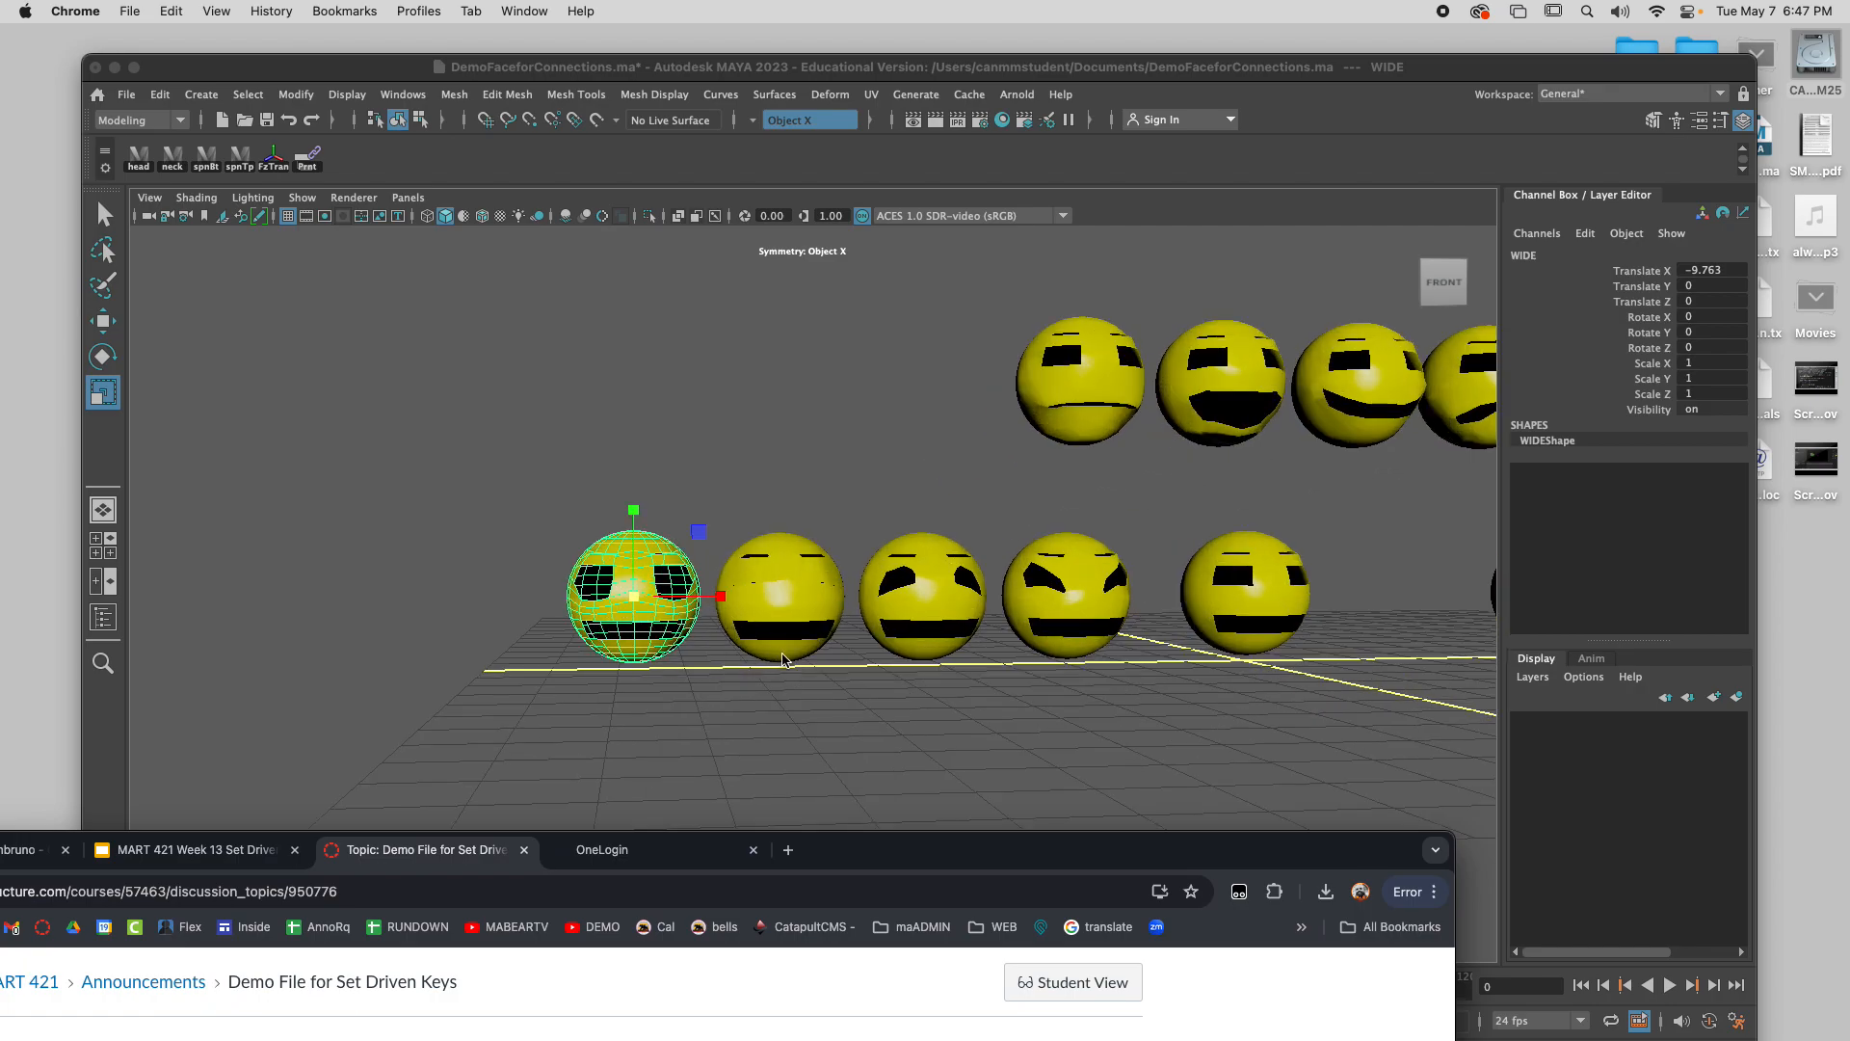
scroll(986, 643, down, 4)
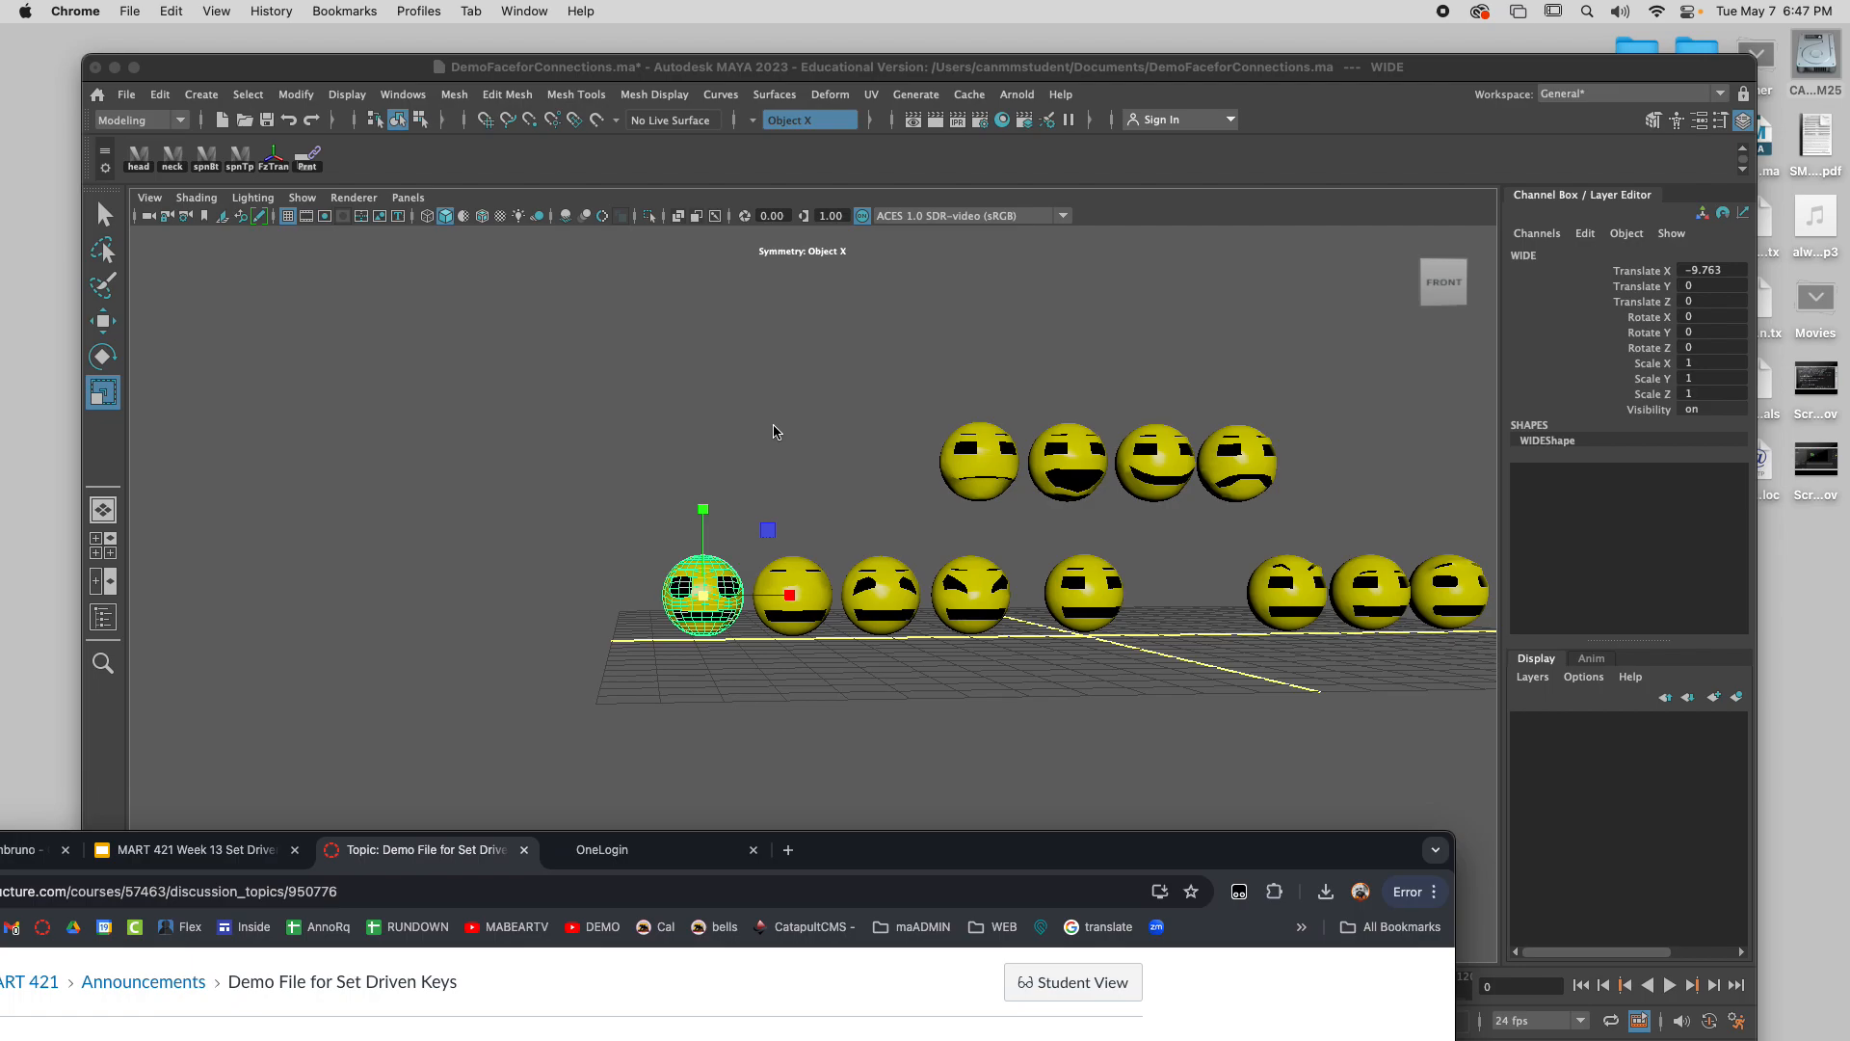
click(1147, 661)
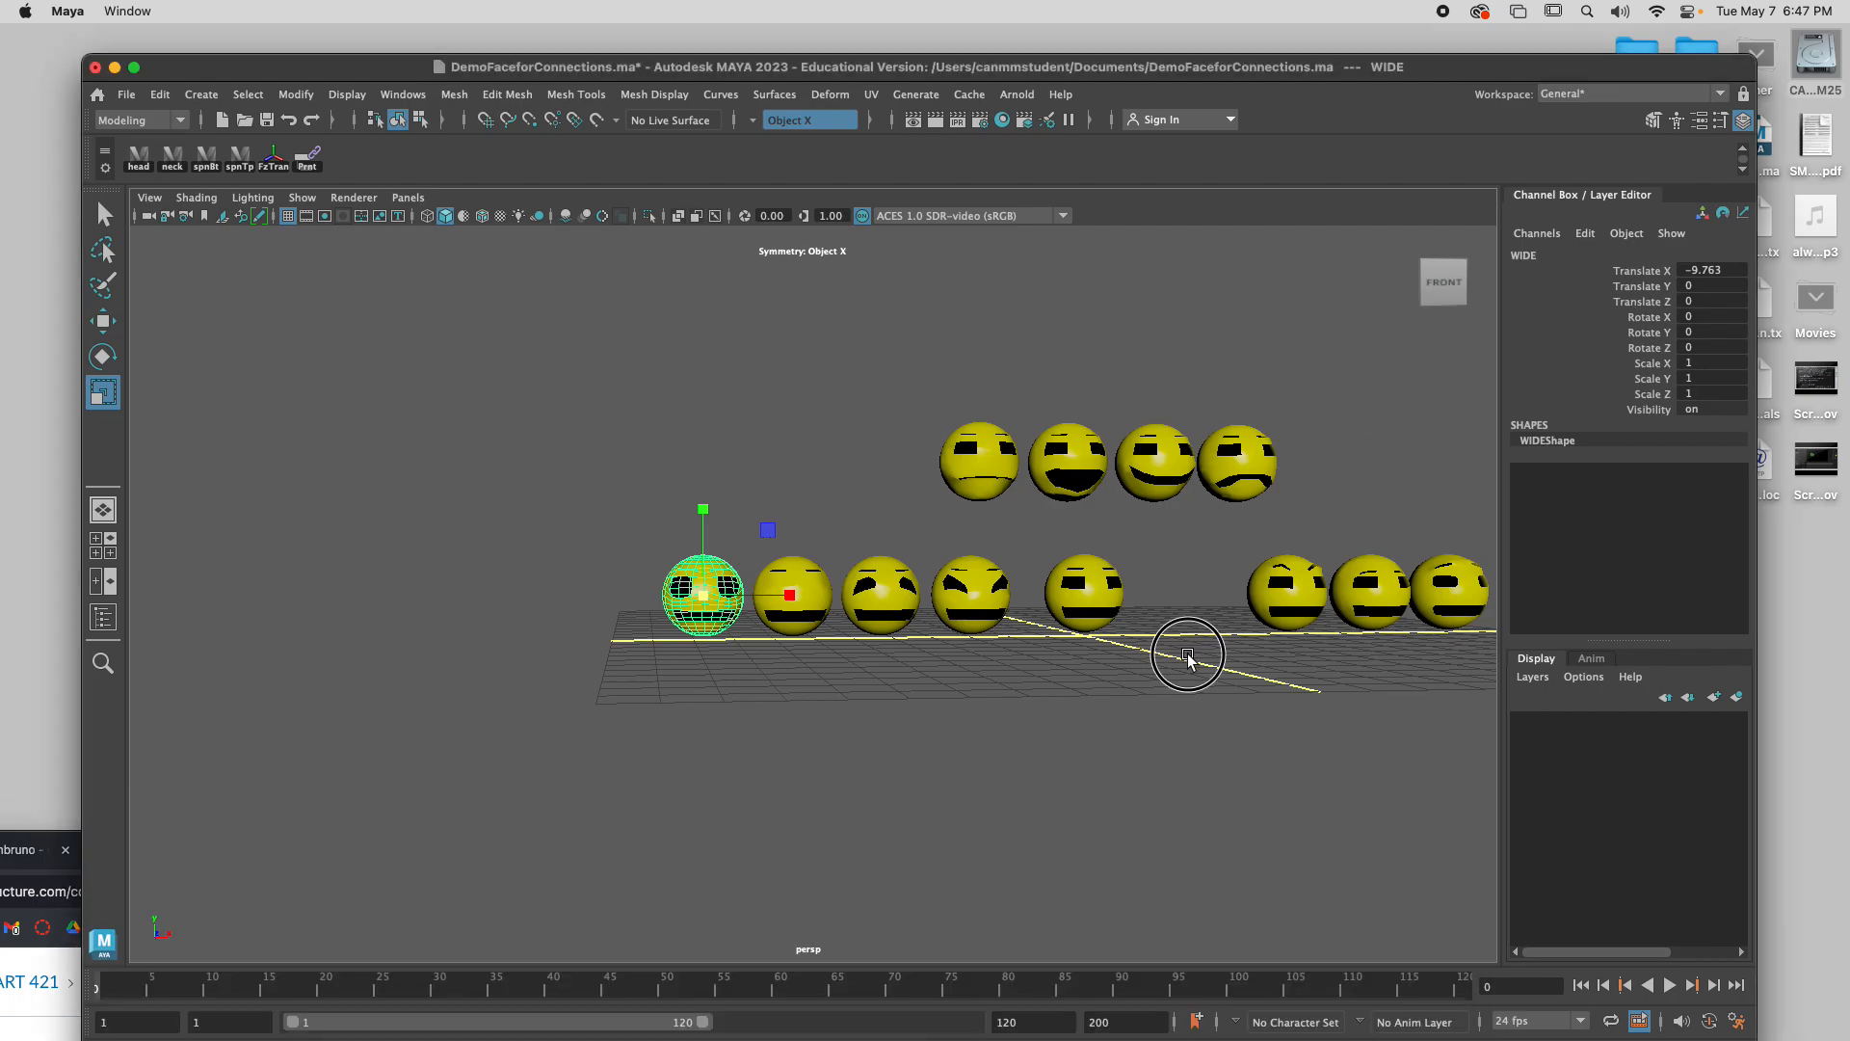
View all the faces from the front and select them one by one to review their shape names.
alt+drag(1222, 682, 972, 723)
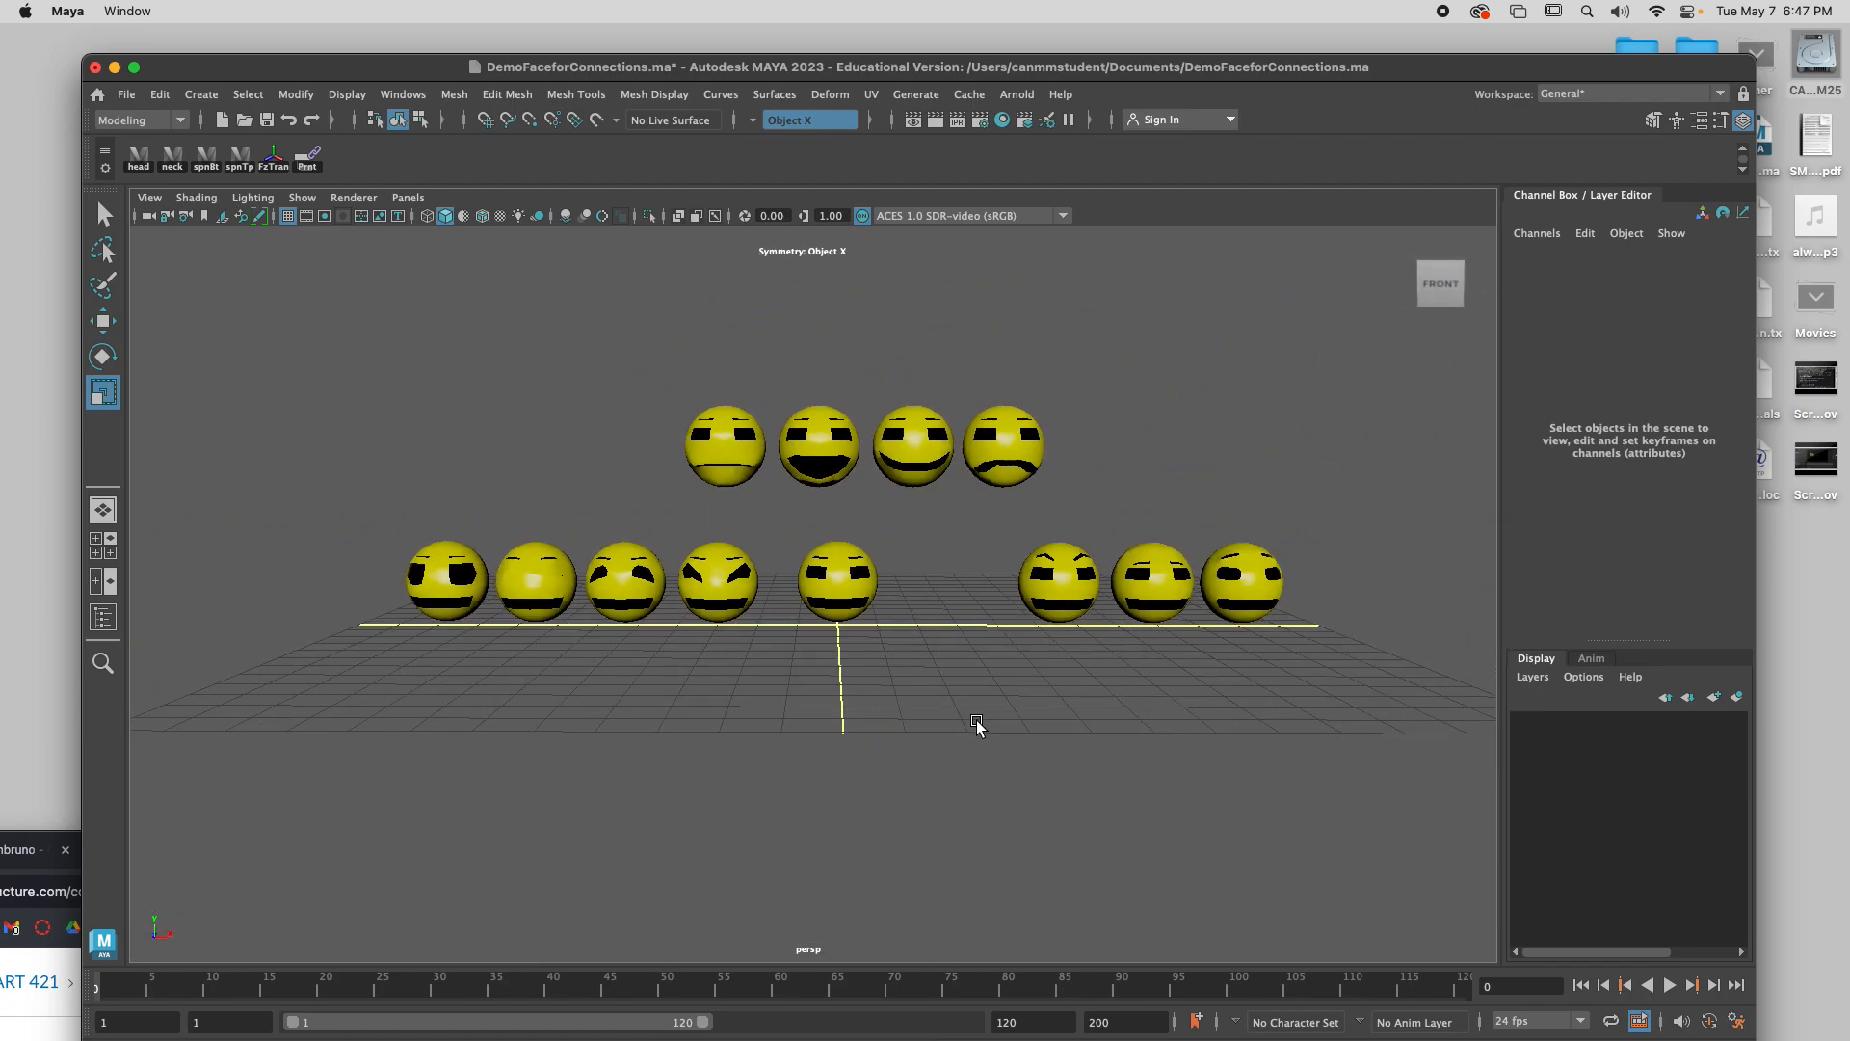
scroll(988, 722, up, 3)
click(854, 576)
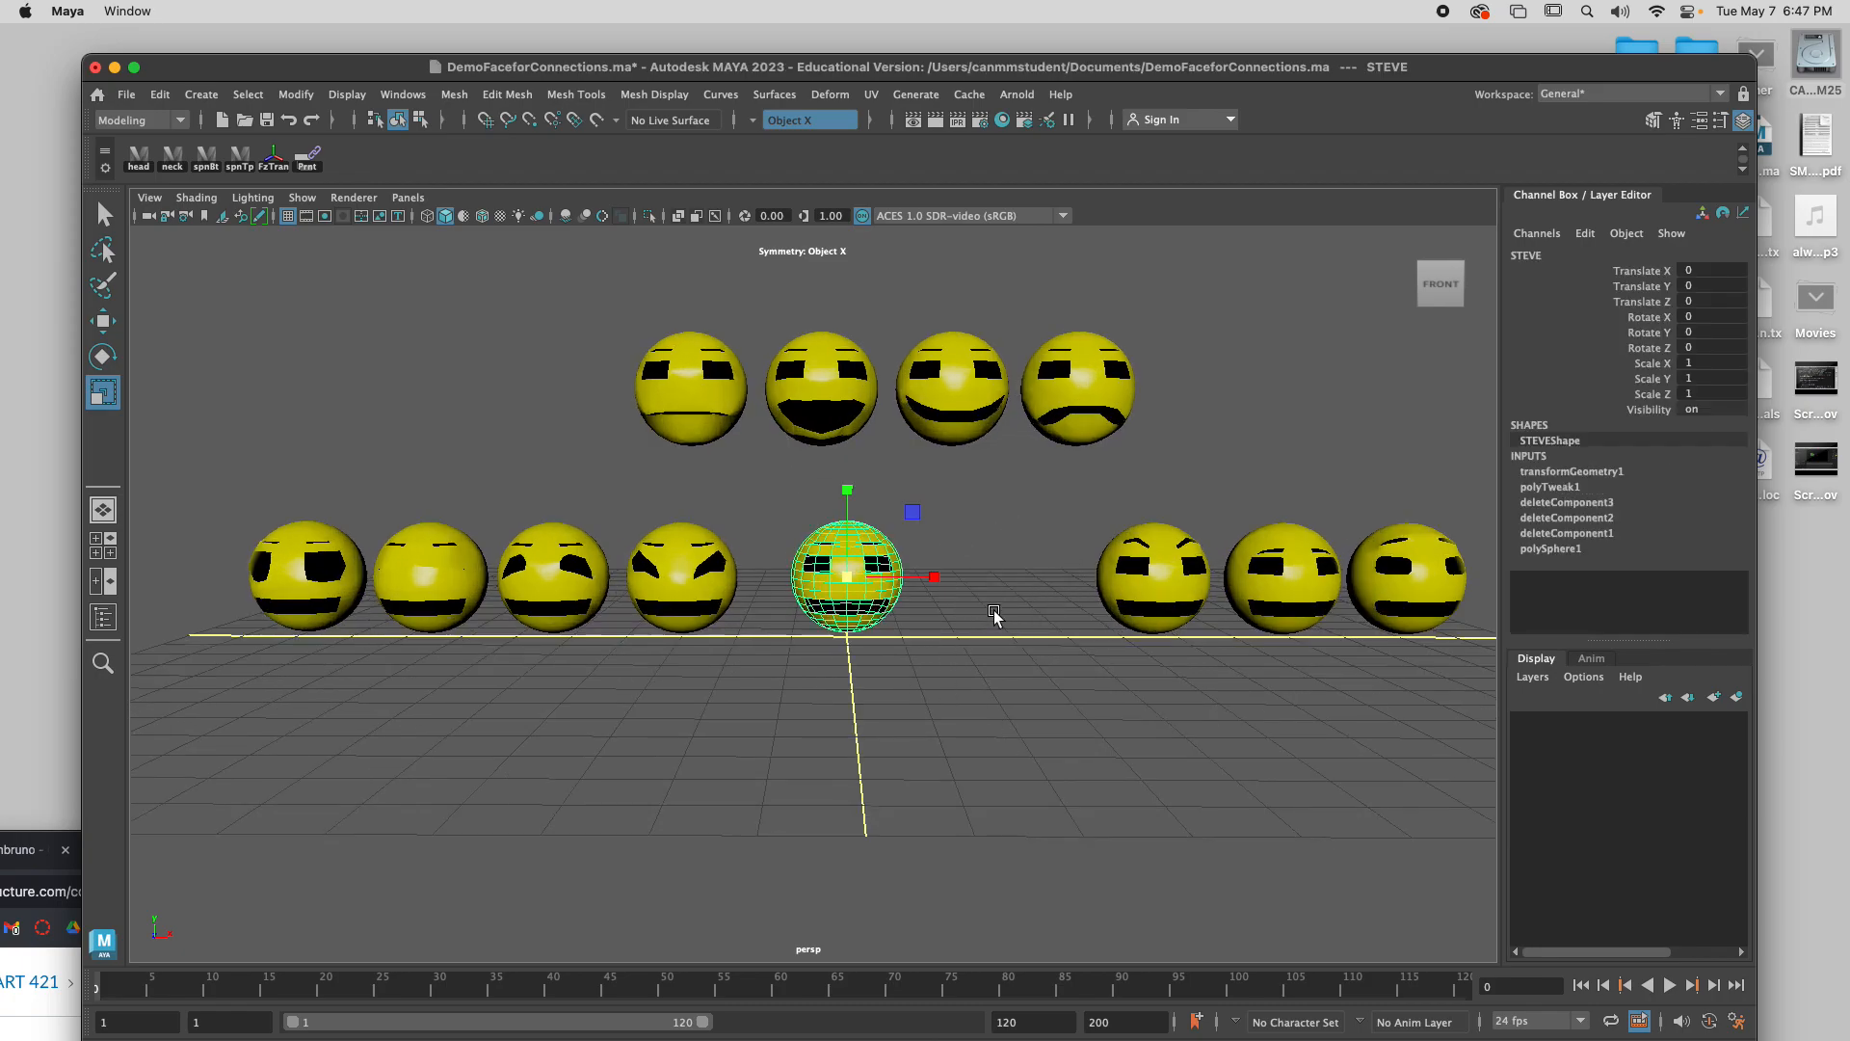
click(816, 366)
click(940, 378)
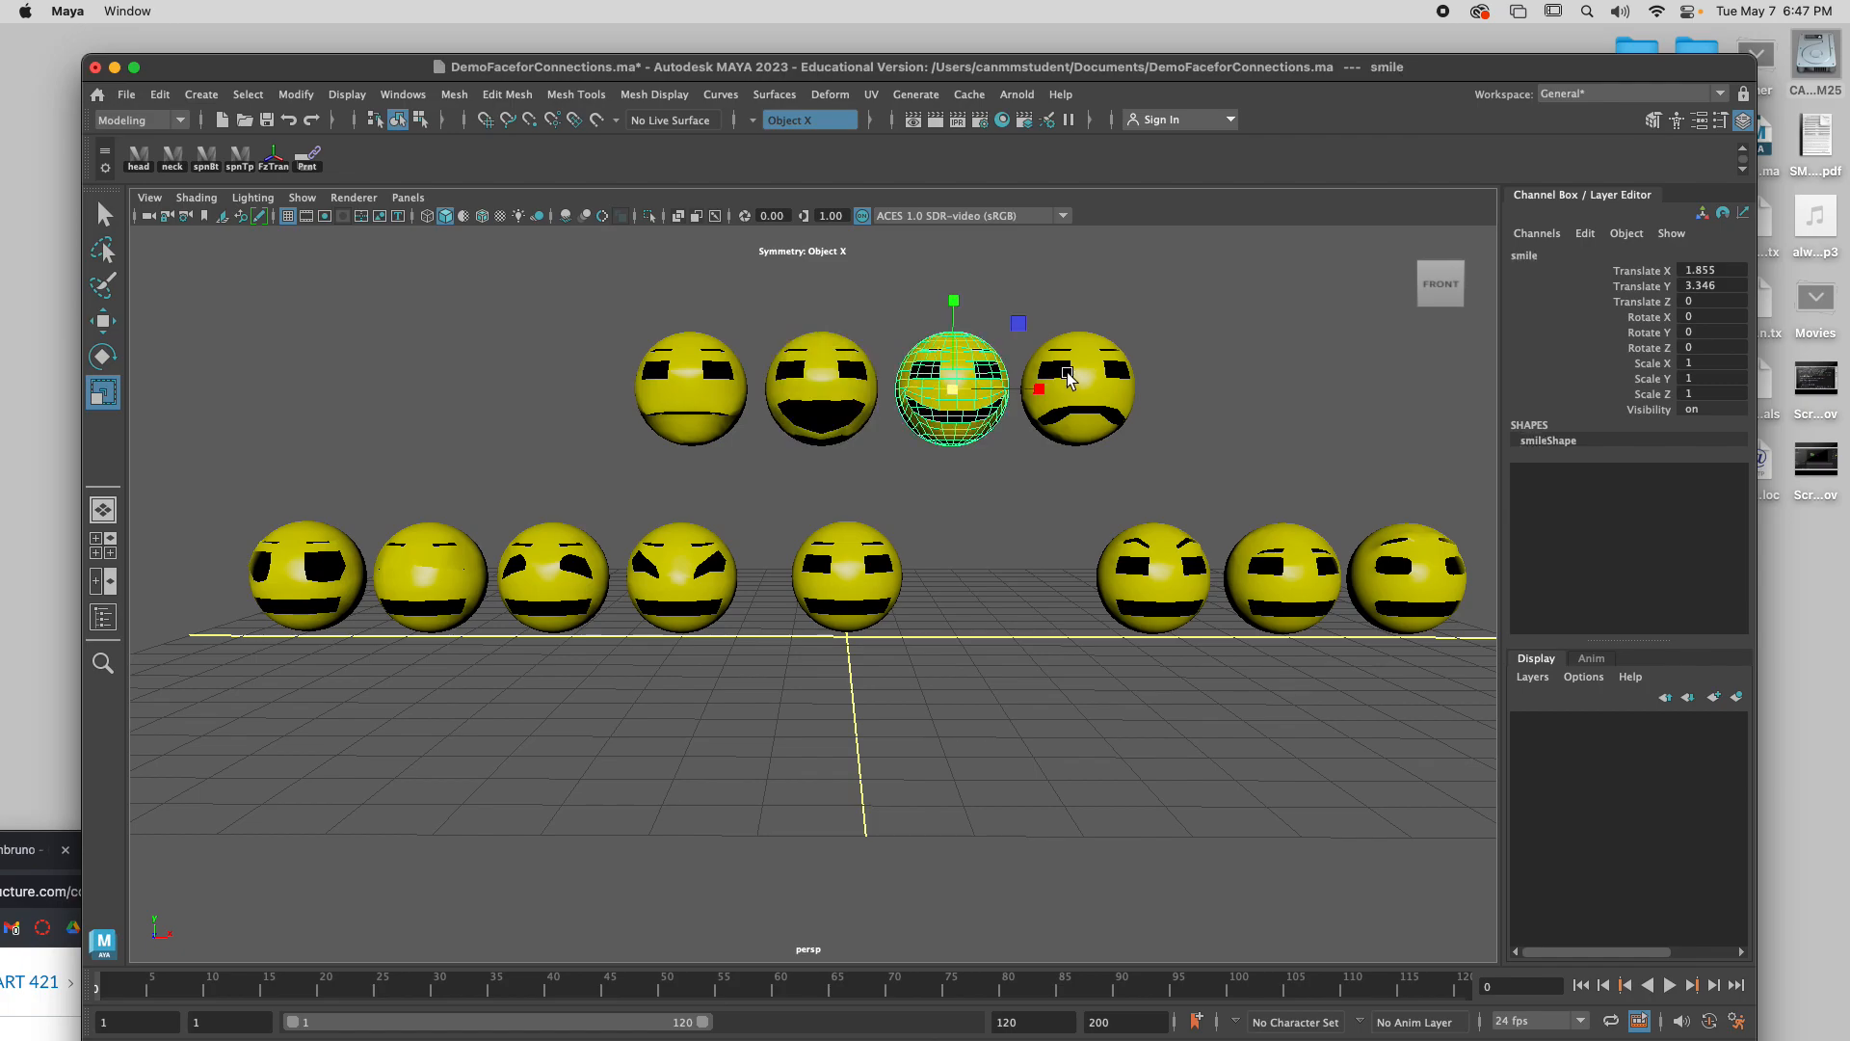
click(1068, 378)
click(1152, 569)
click(1291, 569)
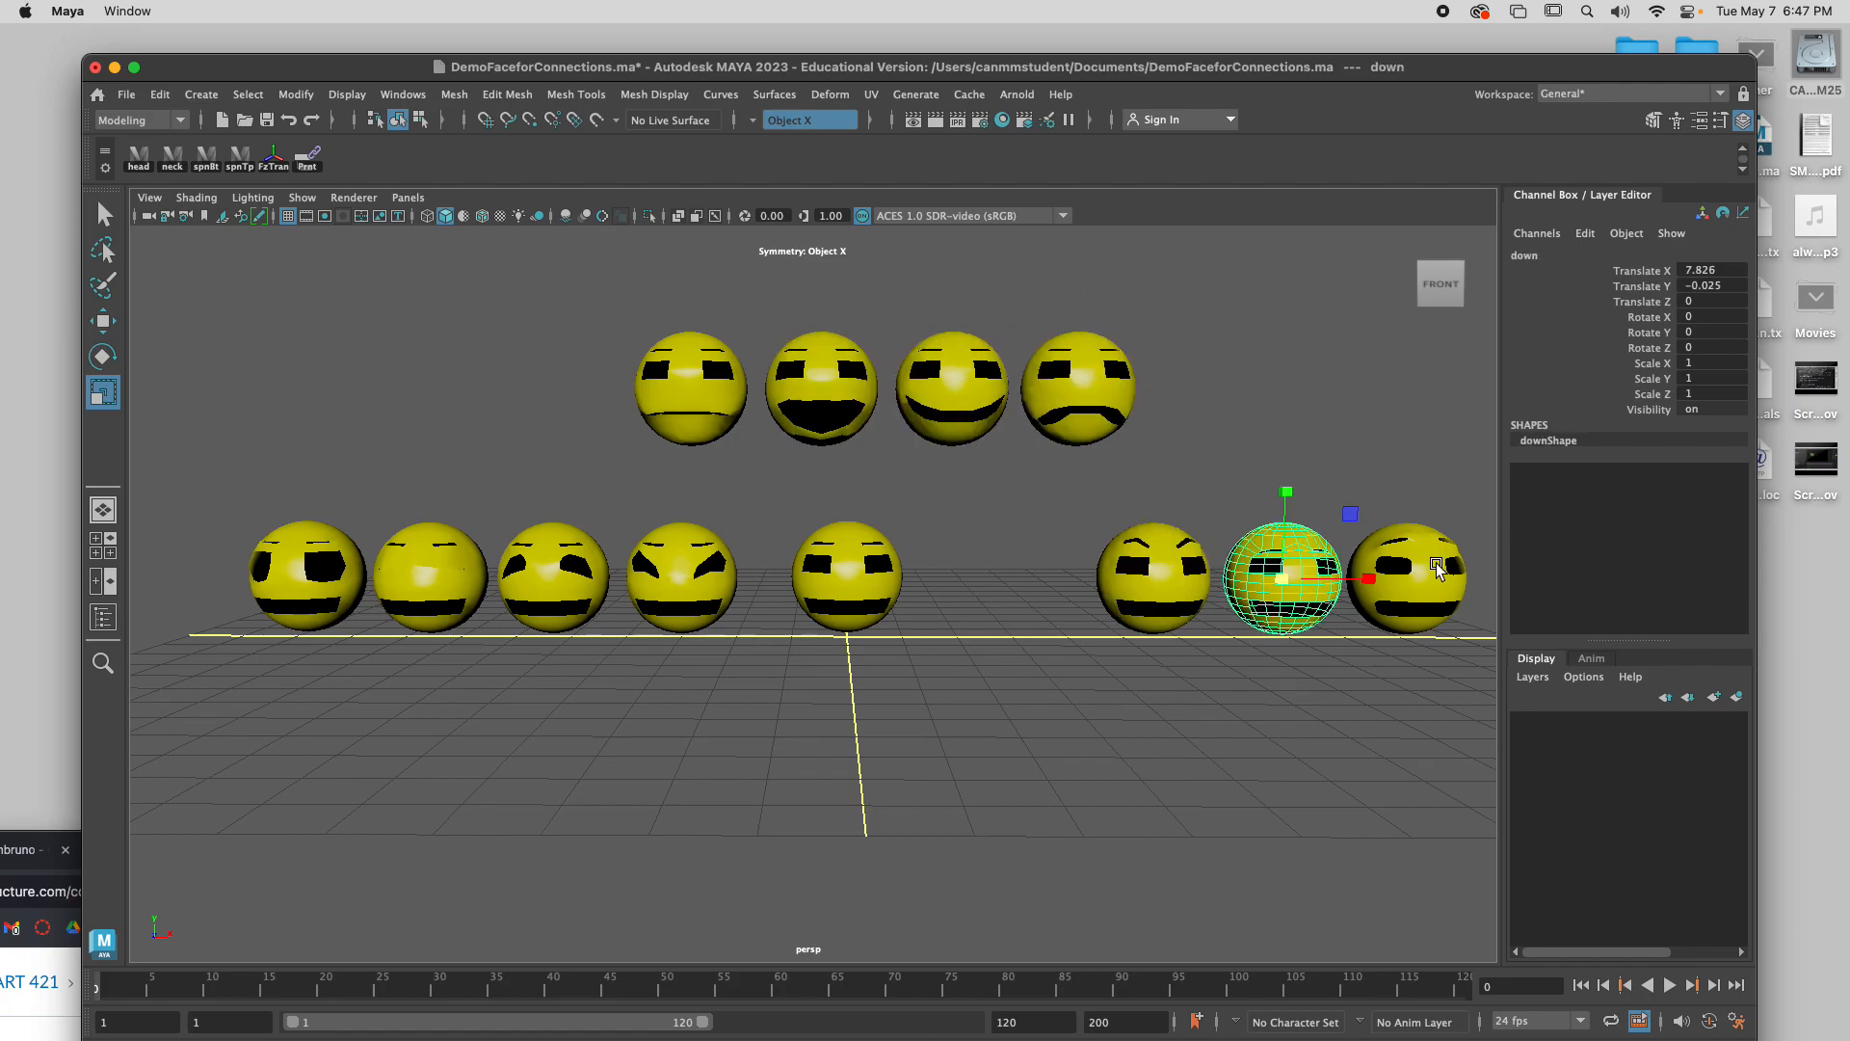
click(1437, 570)
click(675, 576)
click(547, 578)
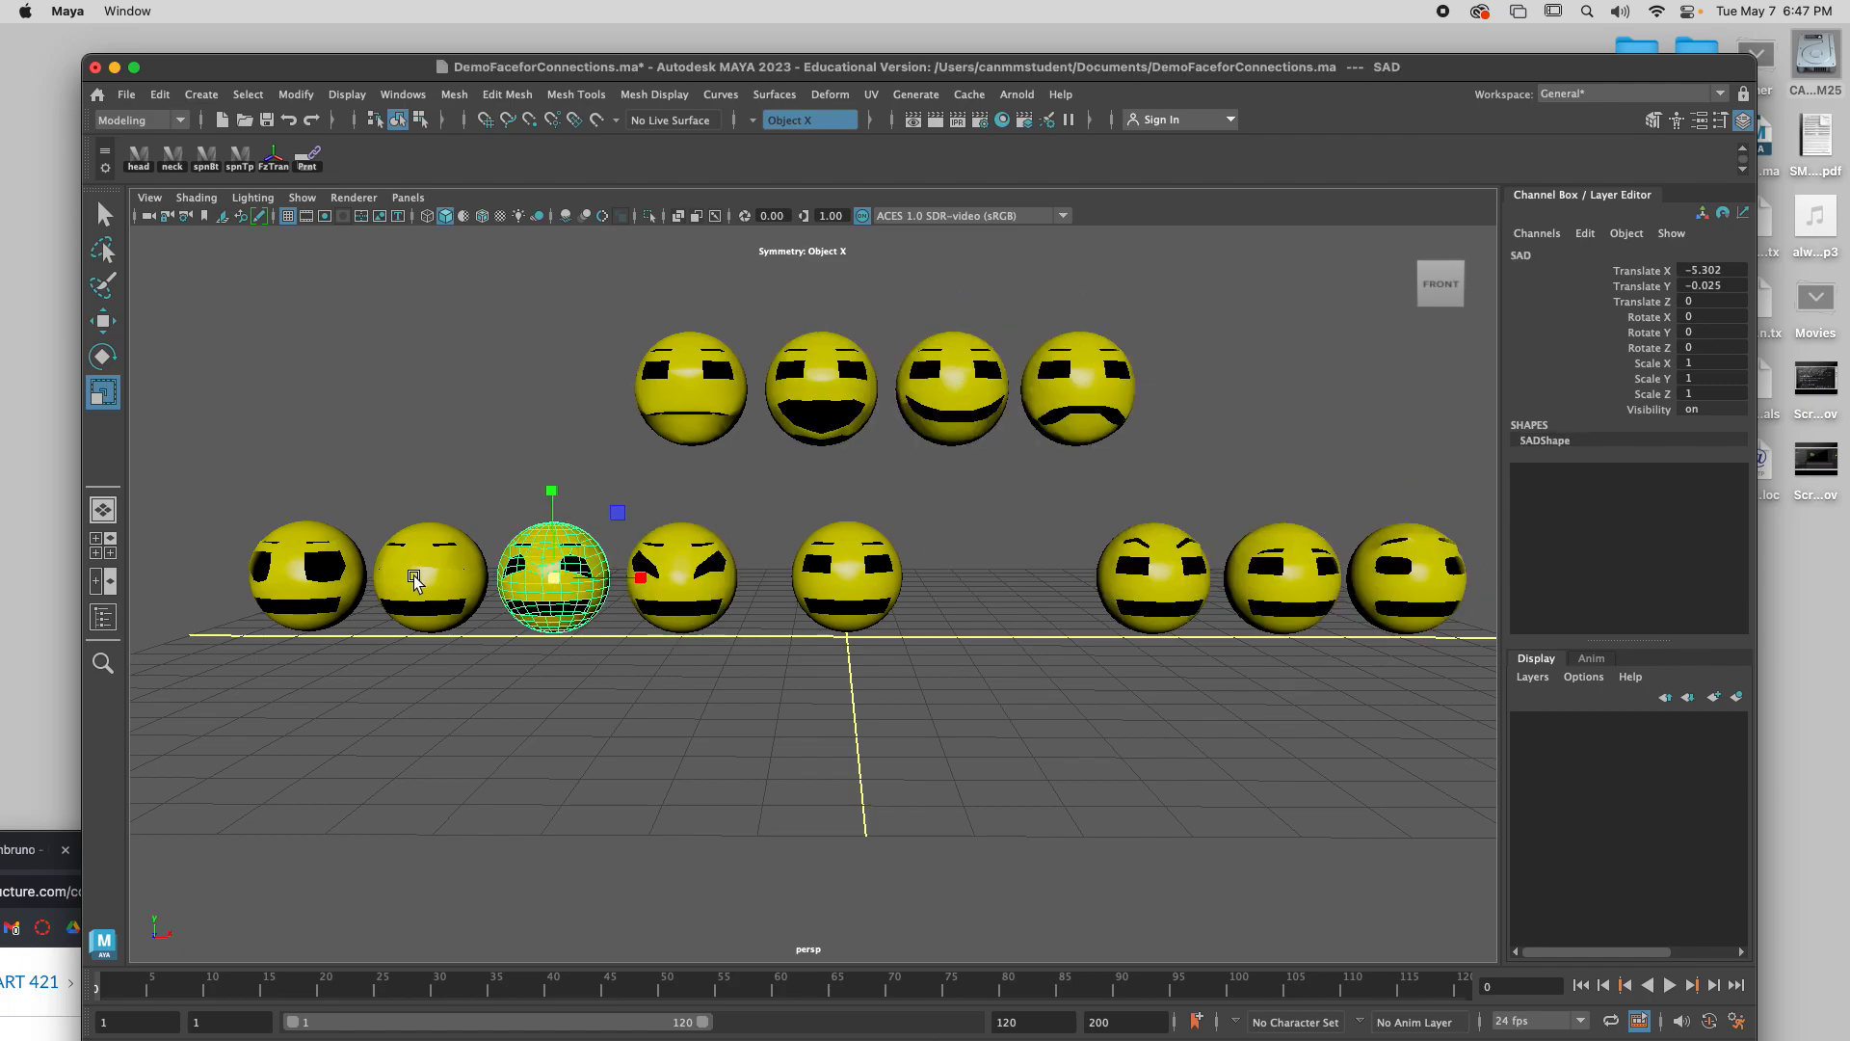
click(413, 576)
click(320, 574)
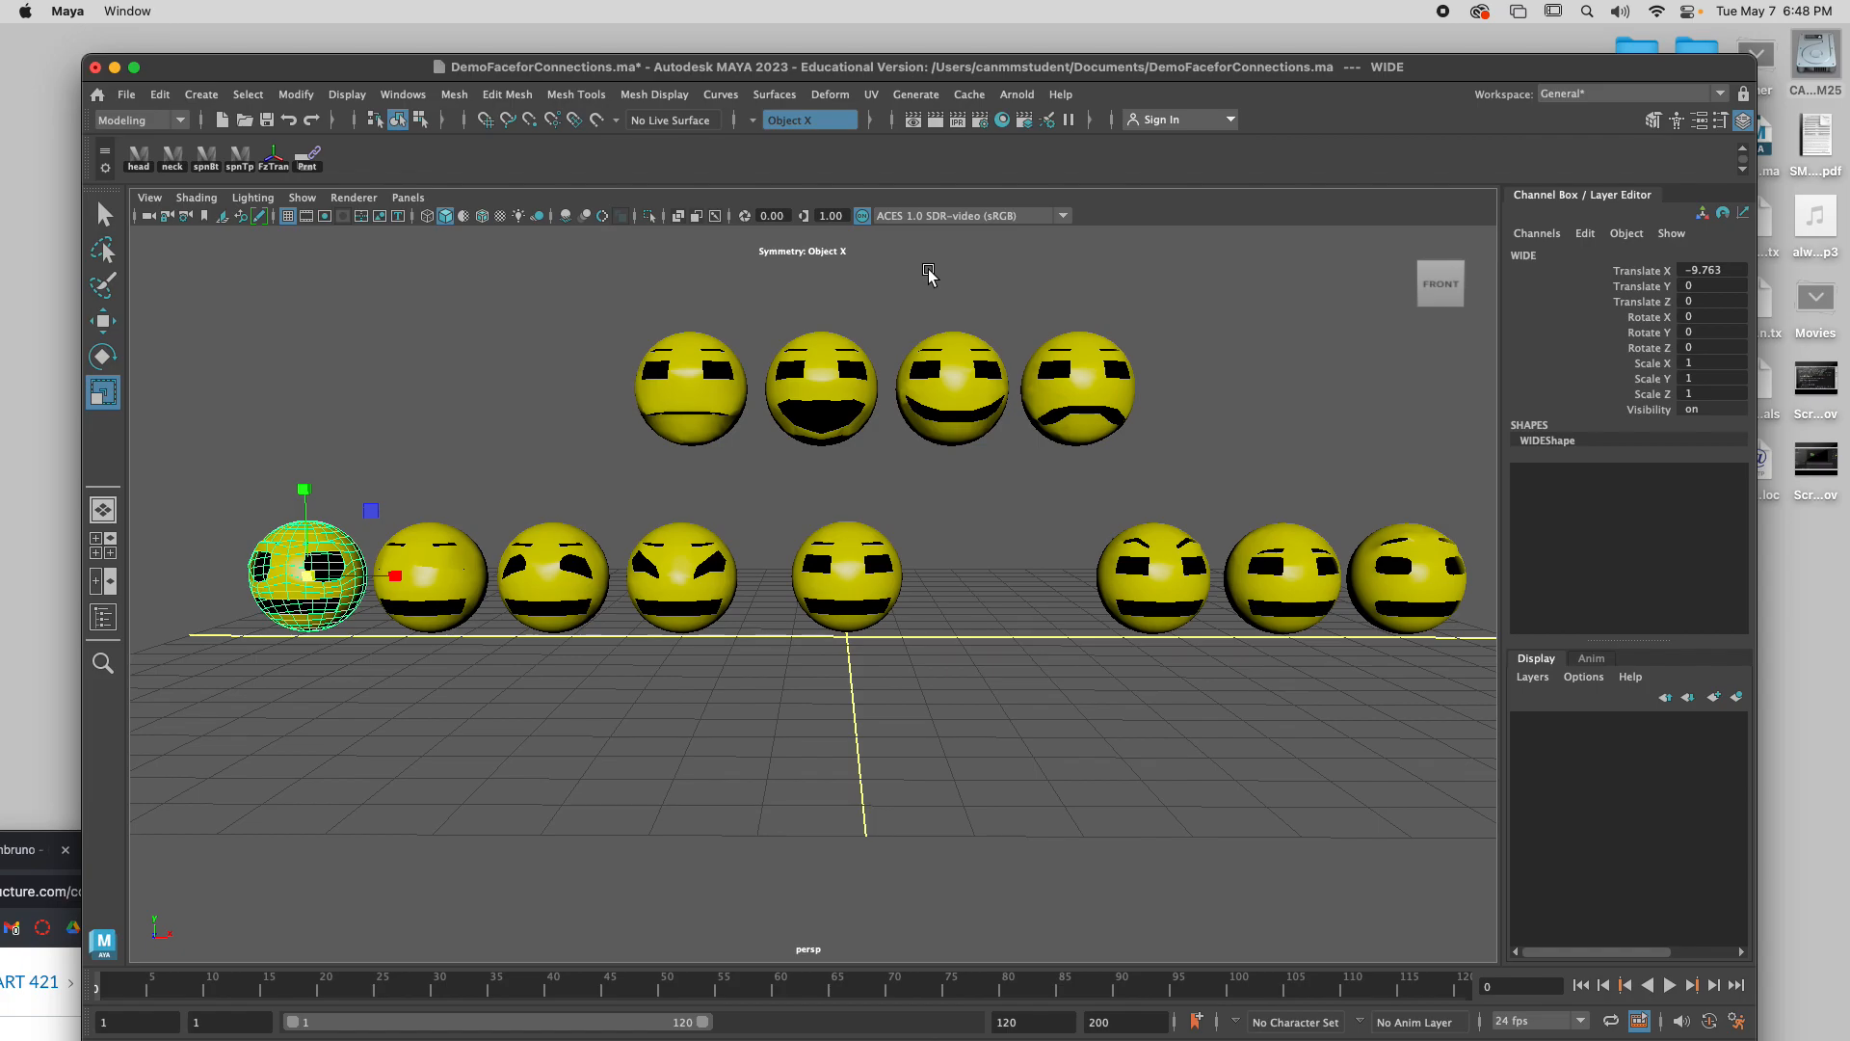
scroll(972, 692, up, 4)
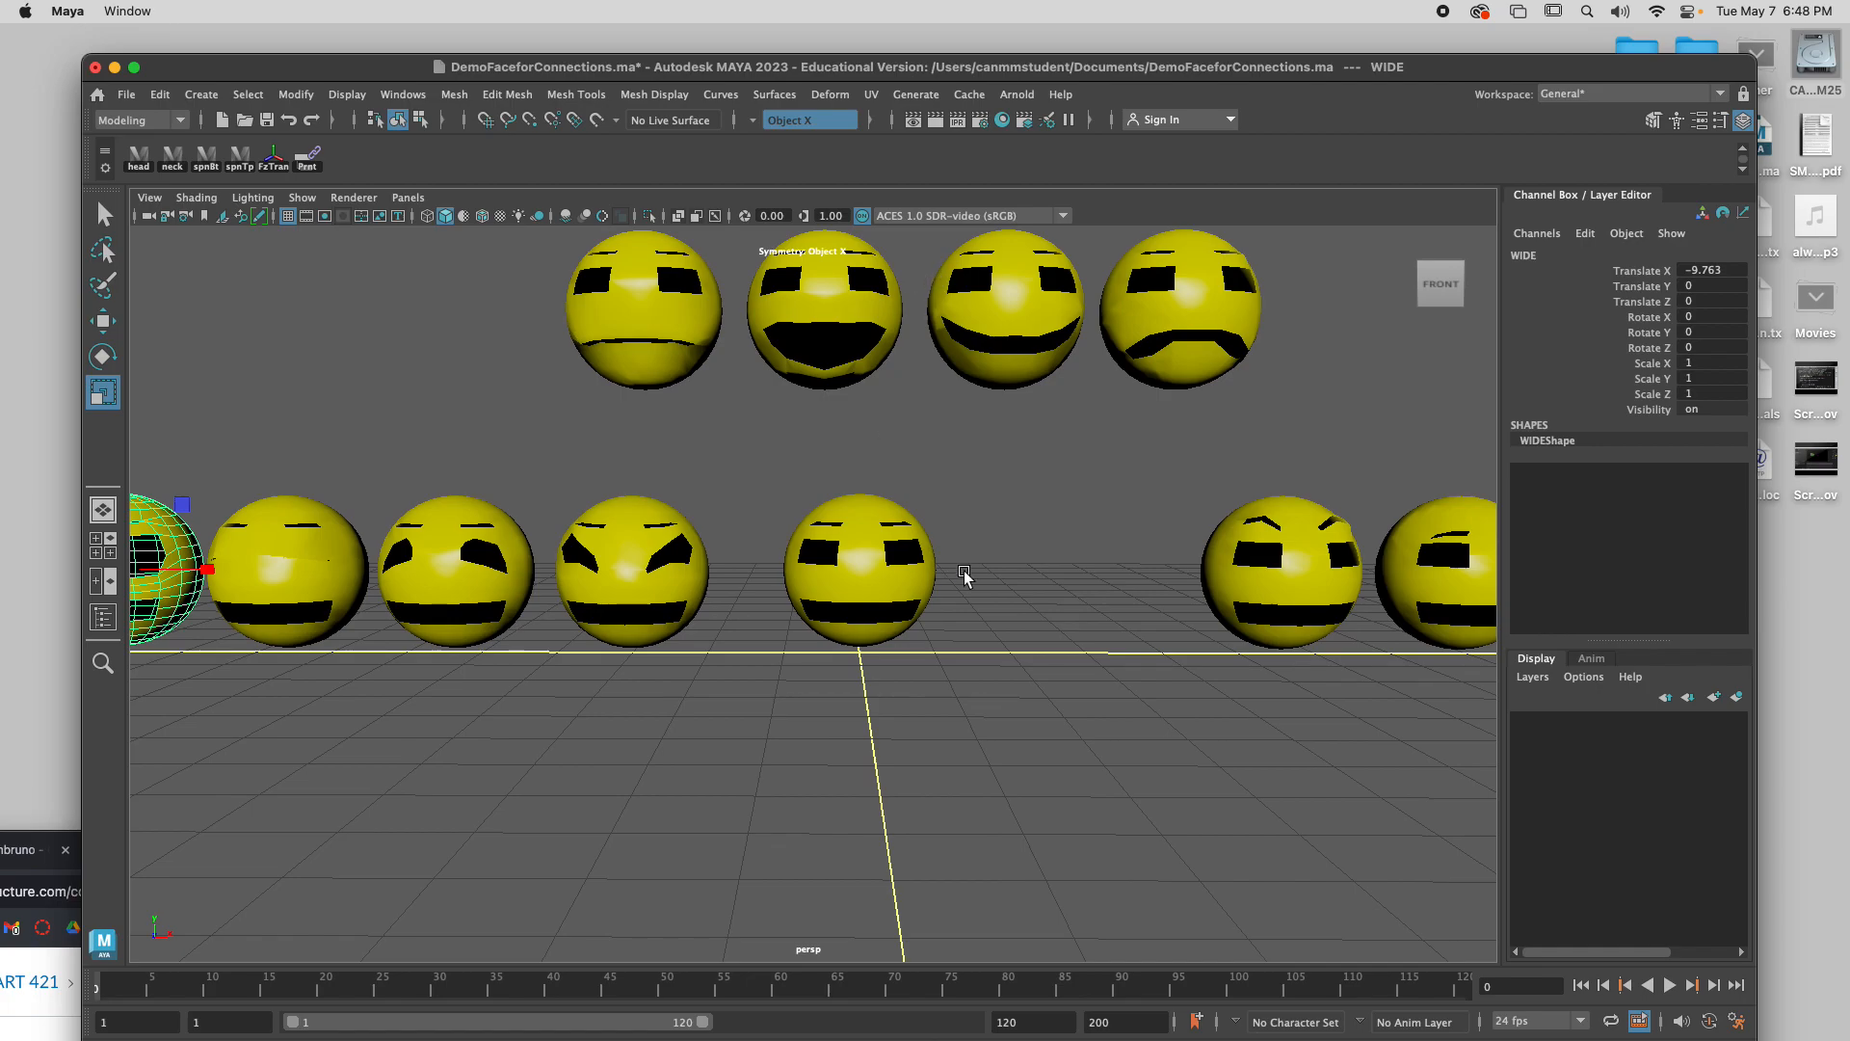
scroll(963, 576, down, 4)
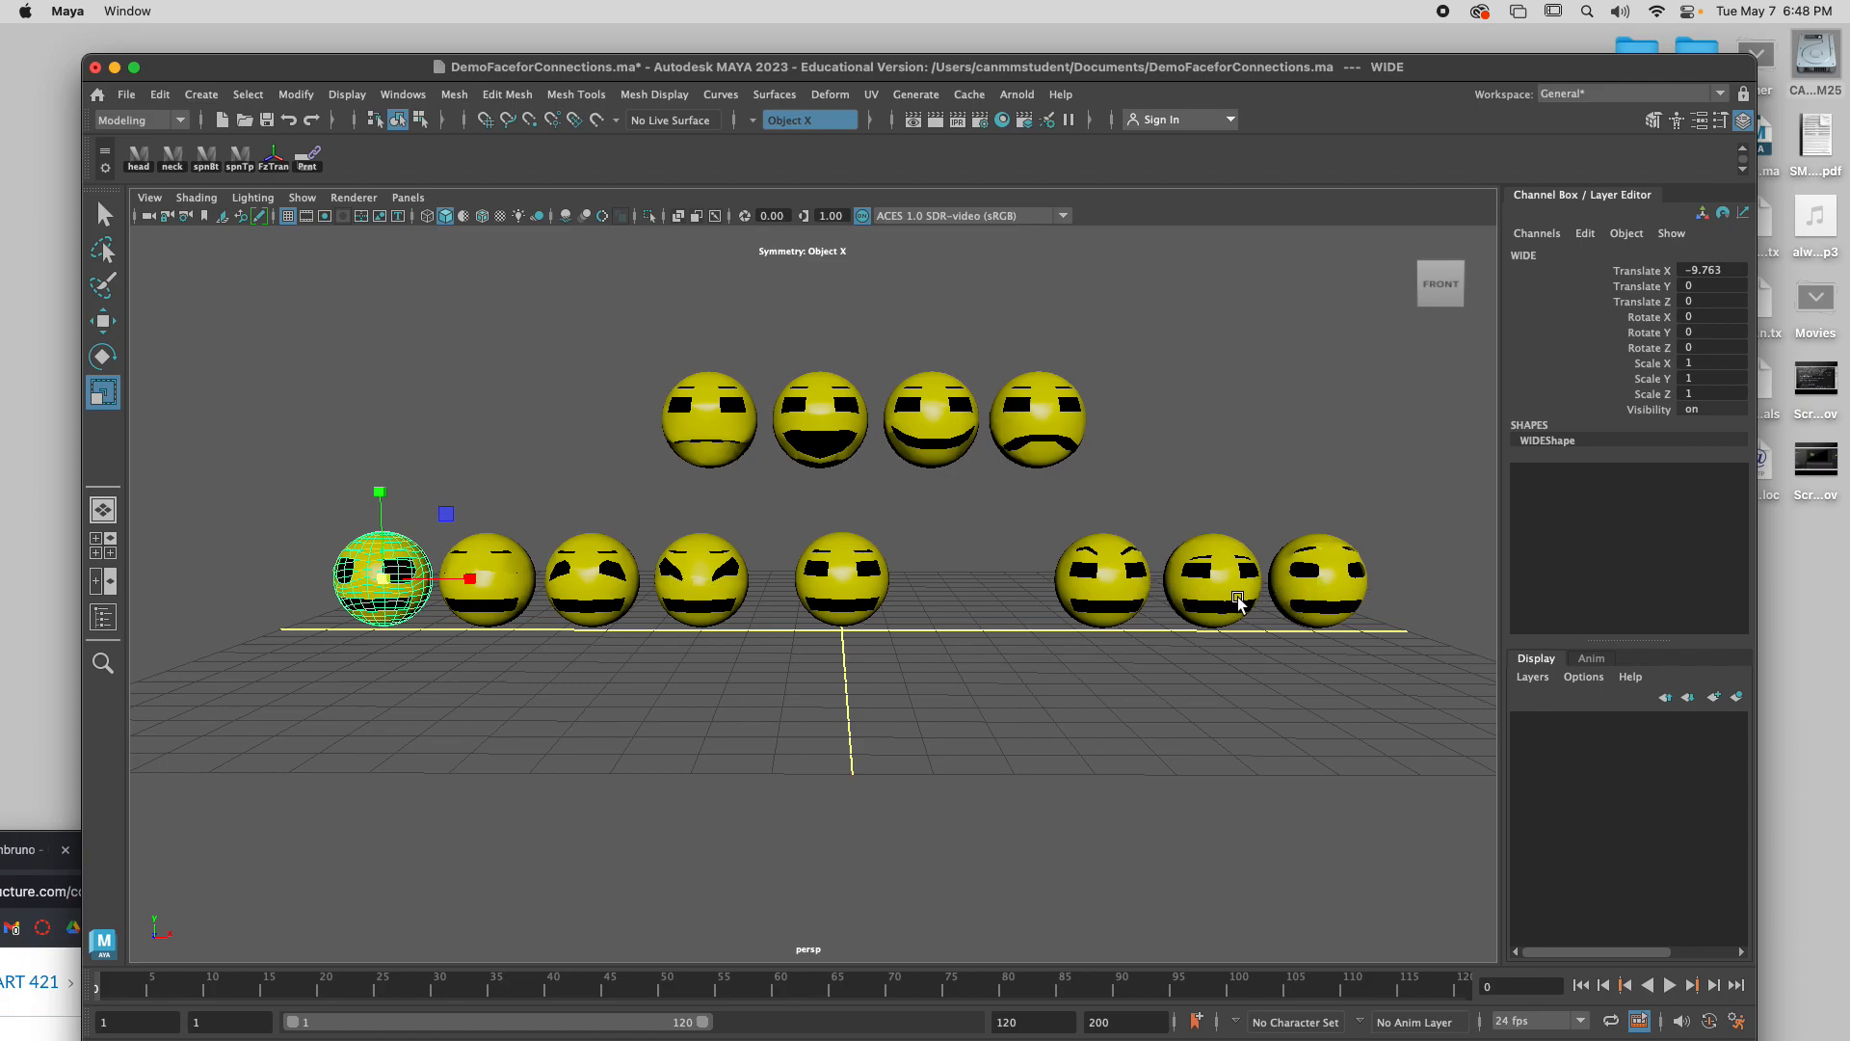
Turn symmetry off and clear the selection.
click(751, 122)
click(782, 129)
click(220, 543)
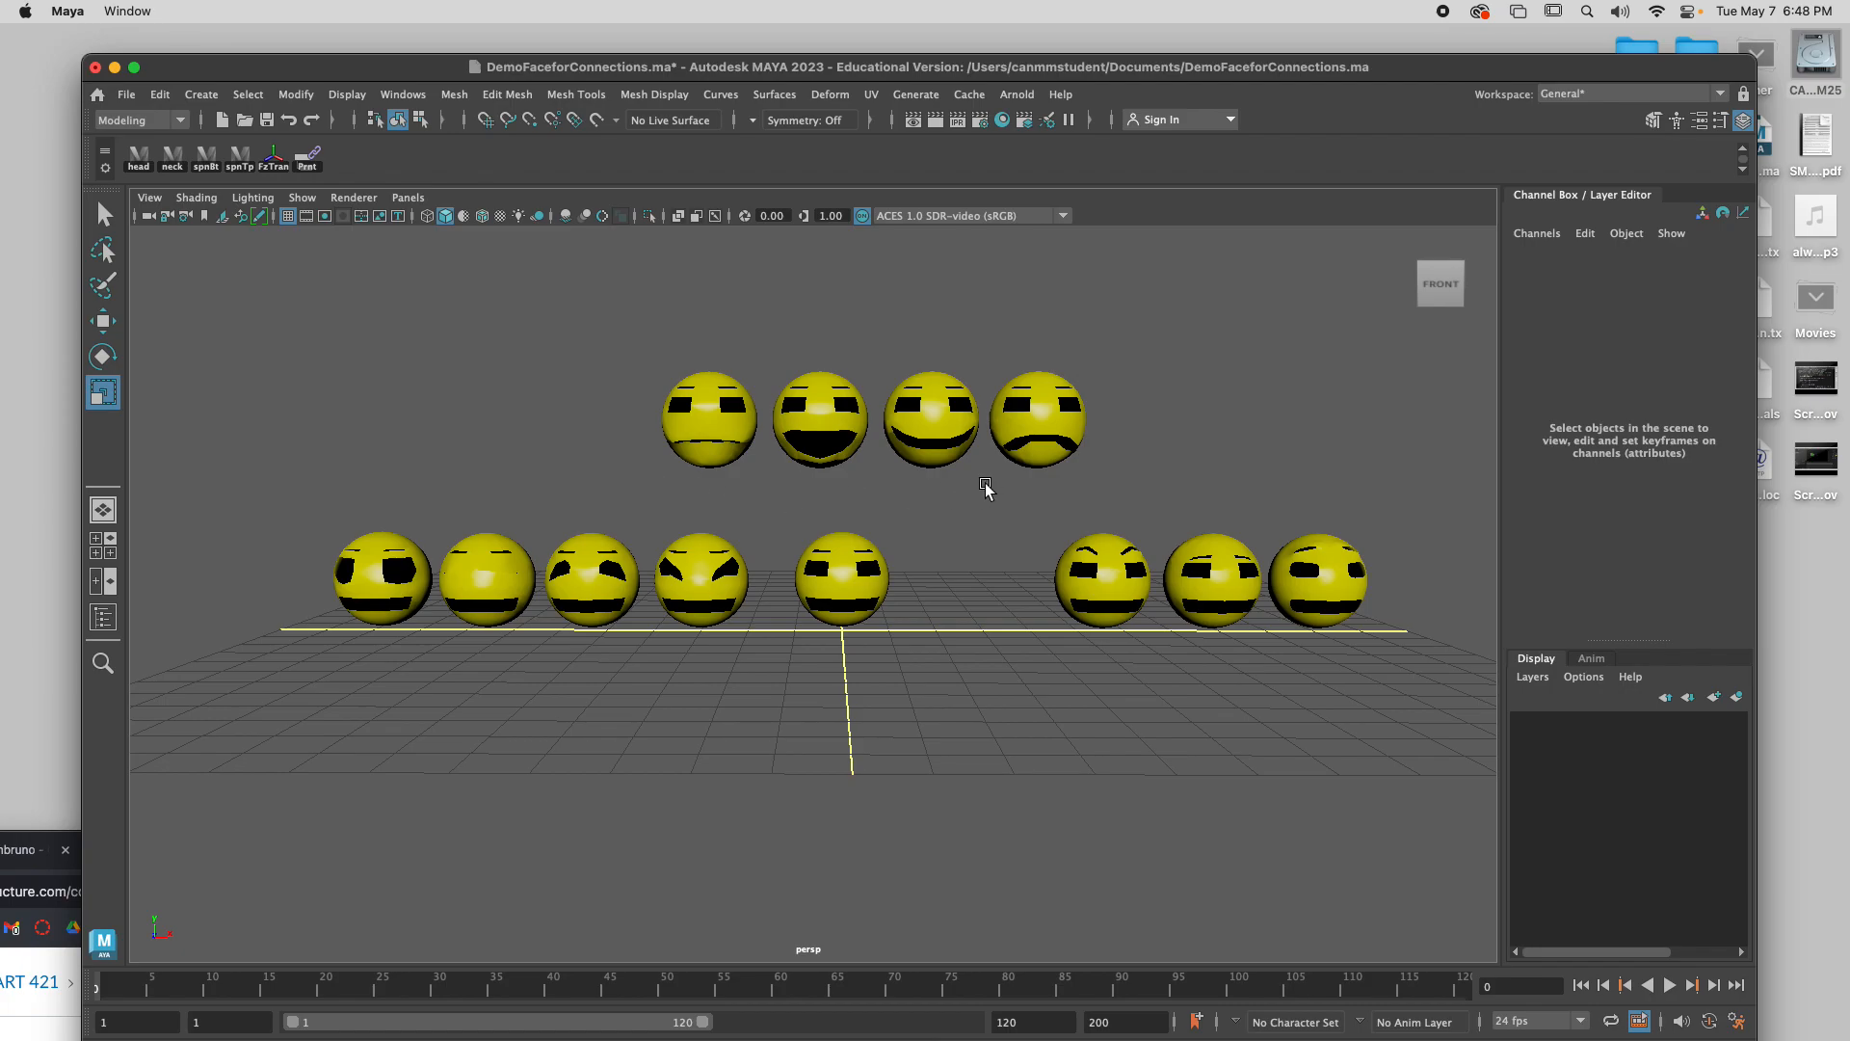
Select the four mouth shapes in the upper row one after another to check their names.
click(1054, 427)
click(950, 422)
click(858, 427)
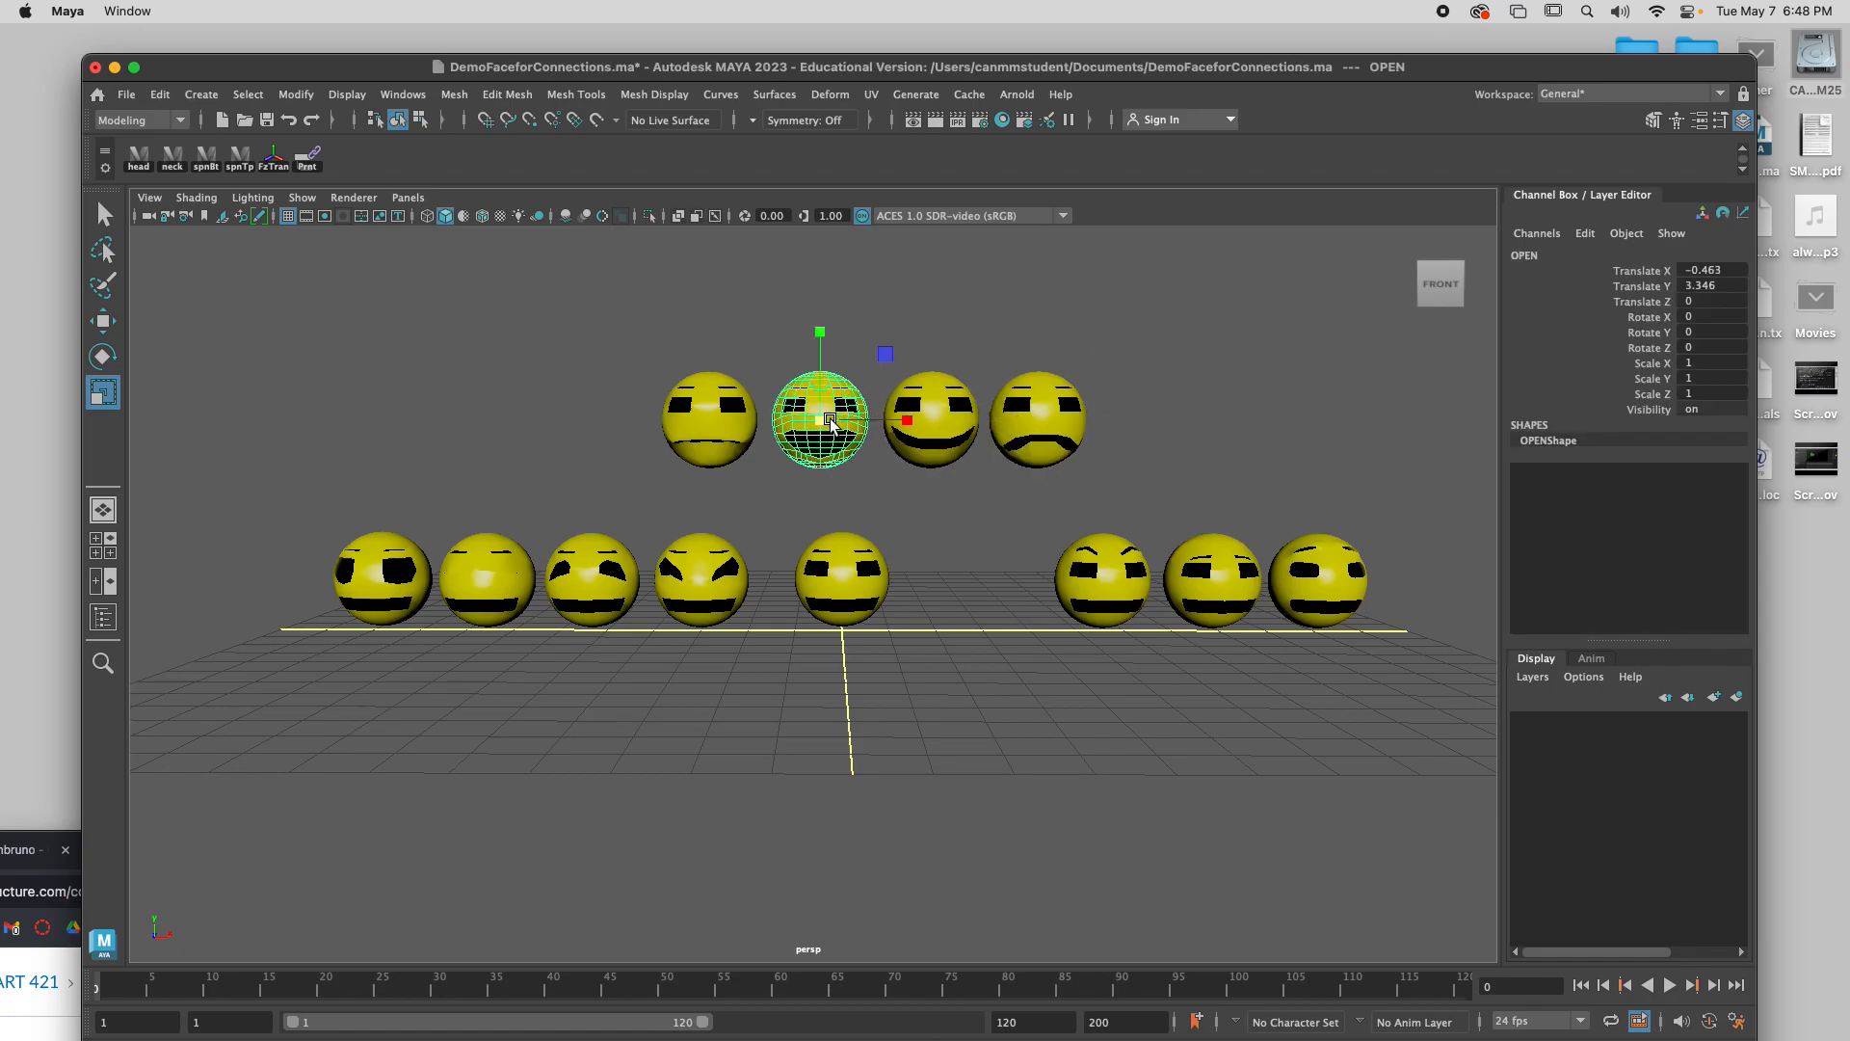
click(713, 430)
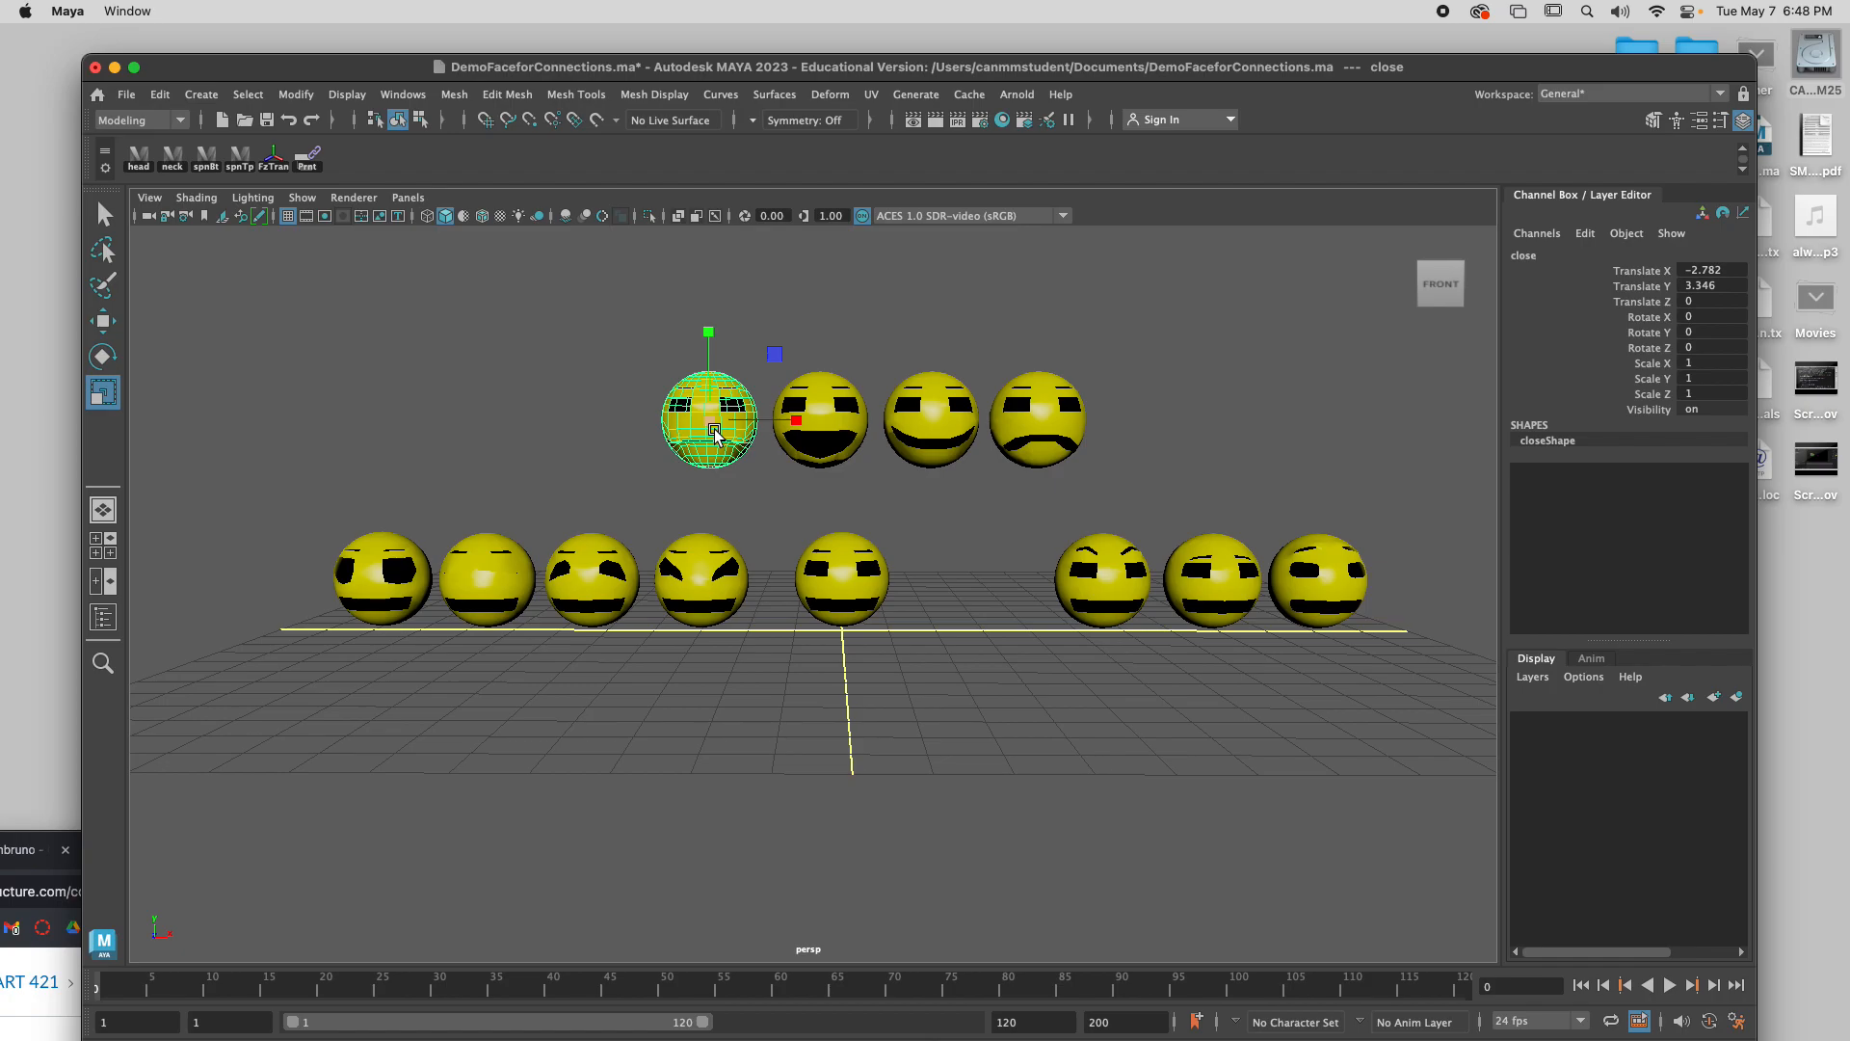
Review the available symmetry options, including those of the Move tool, leaving symmetry off.
click(751, 121)
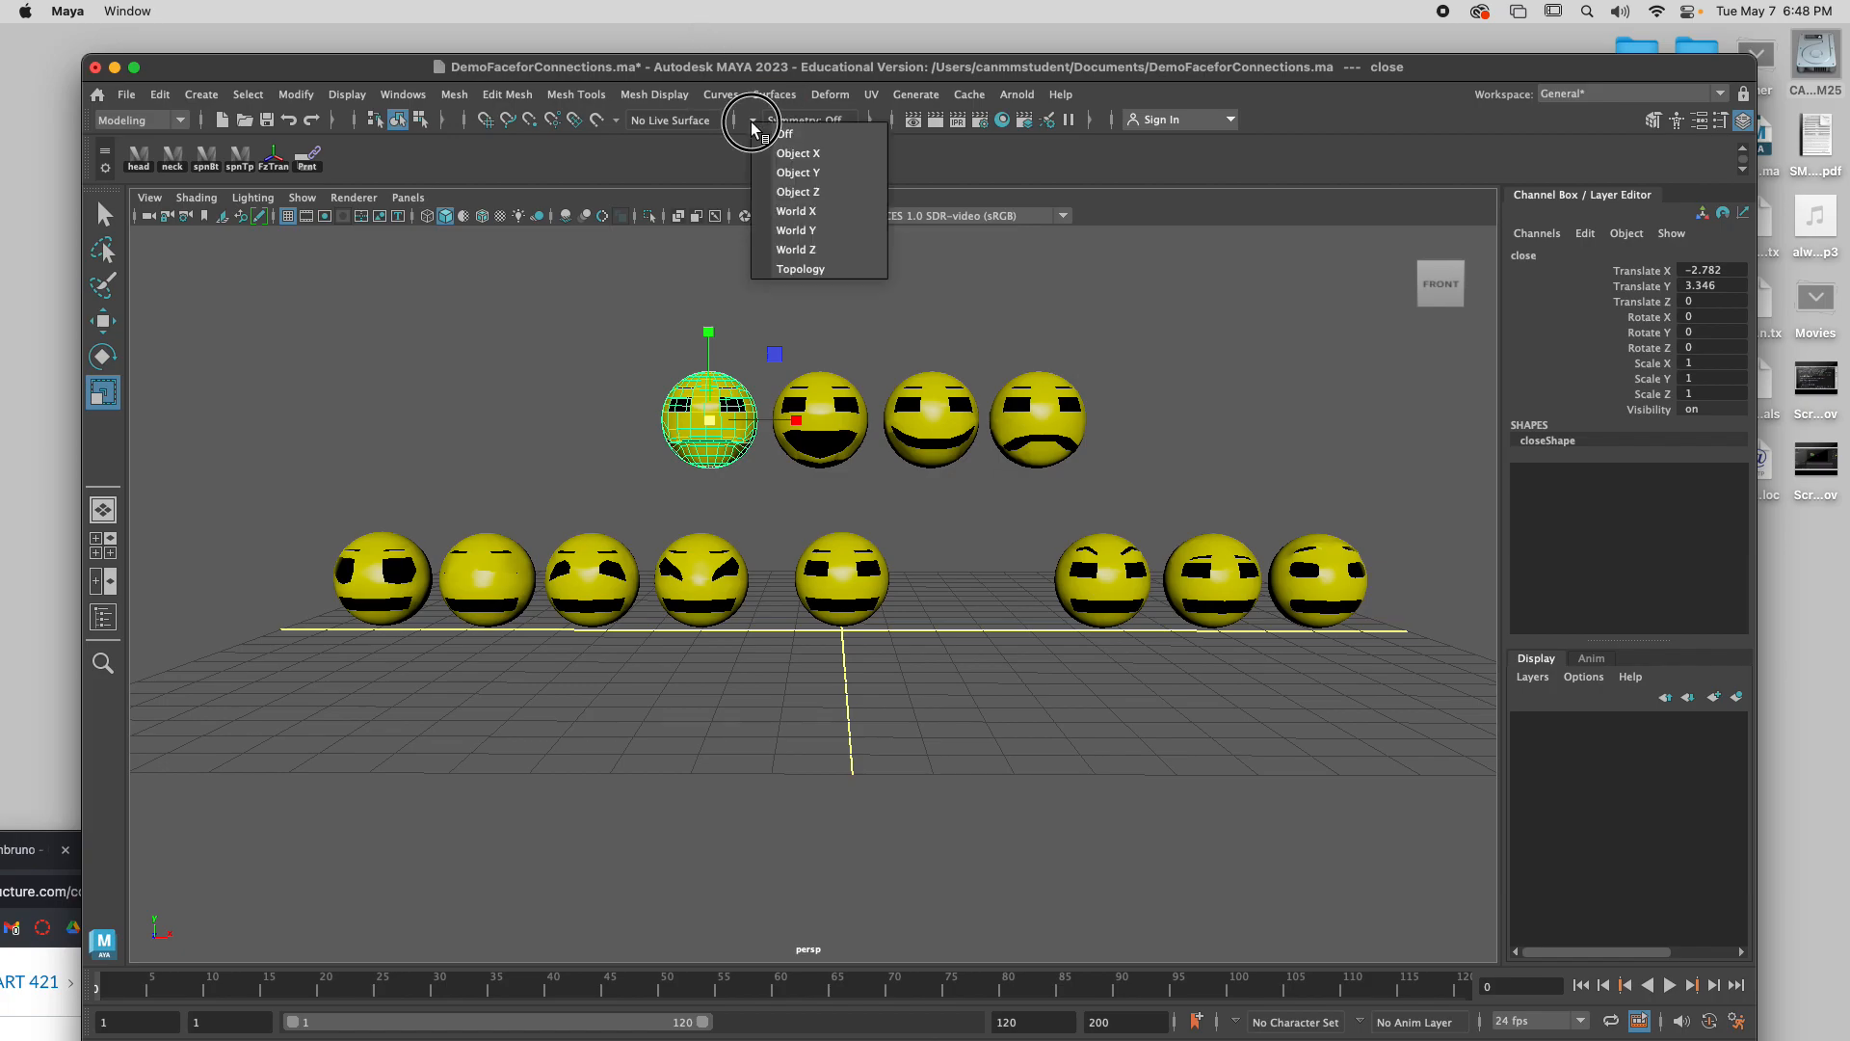
click(751, 120)
click(751, 121)
click(785, 135)
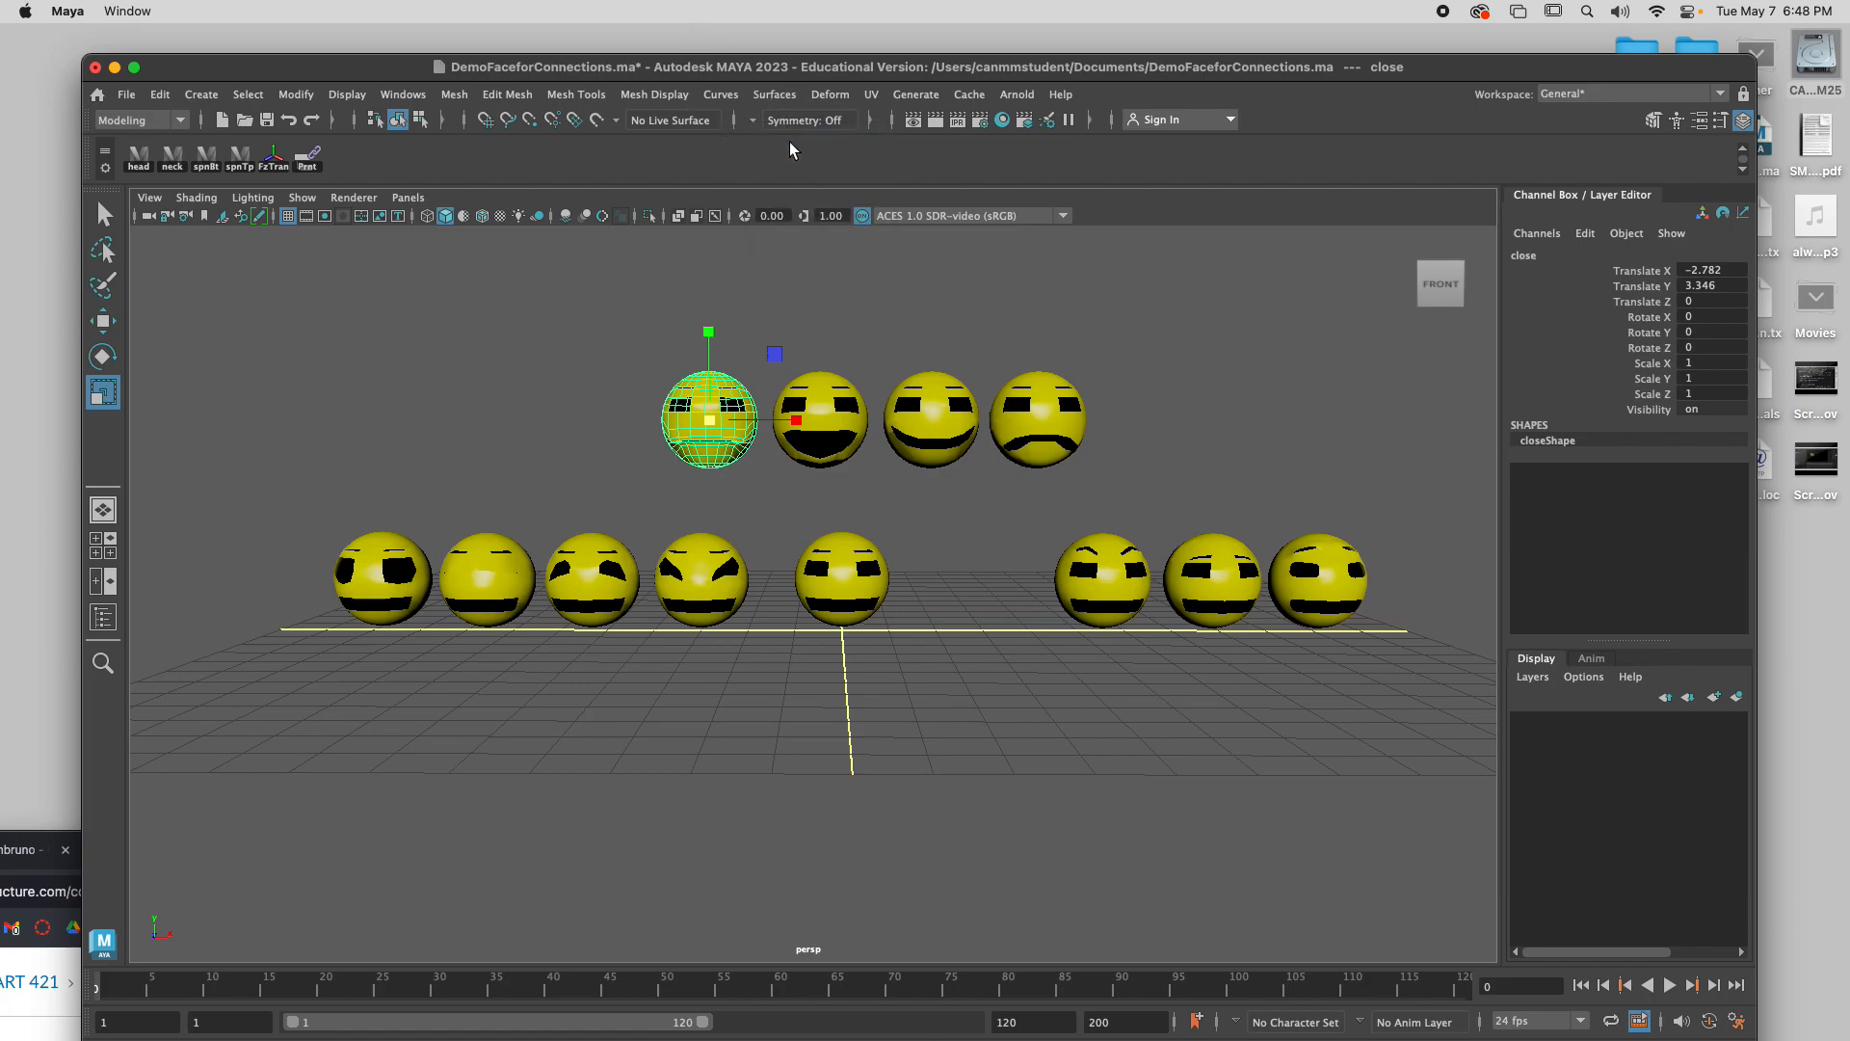
key(w)
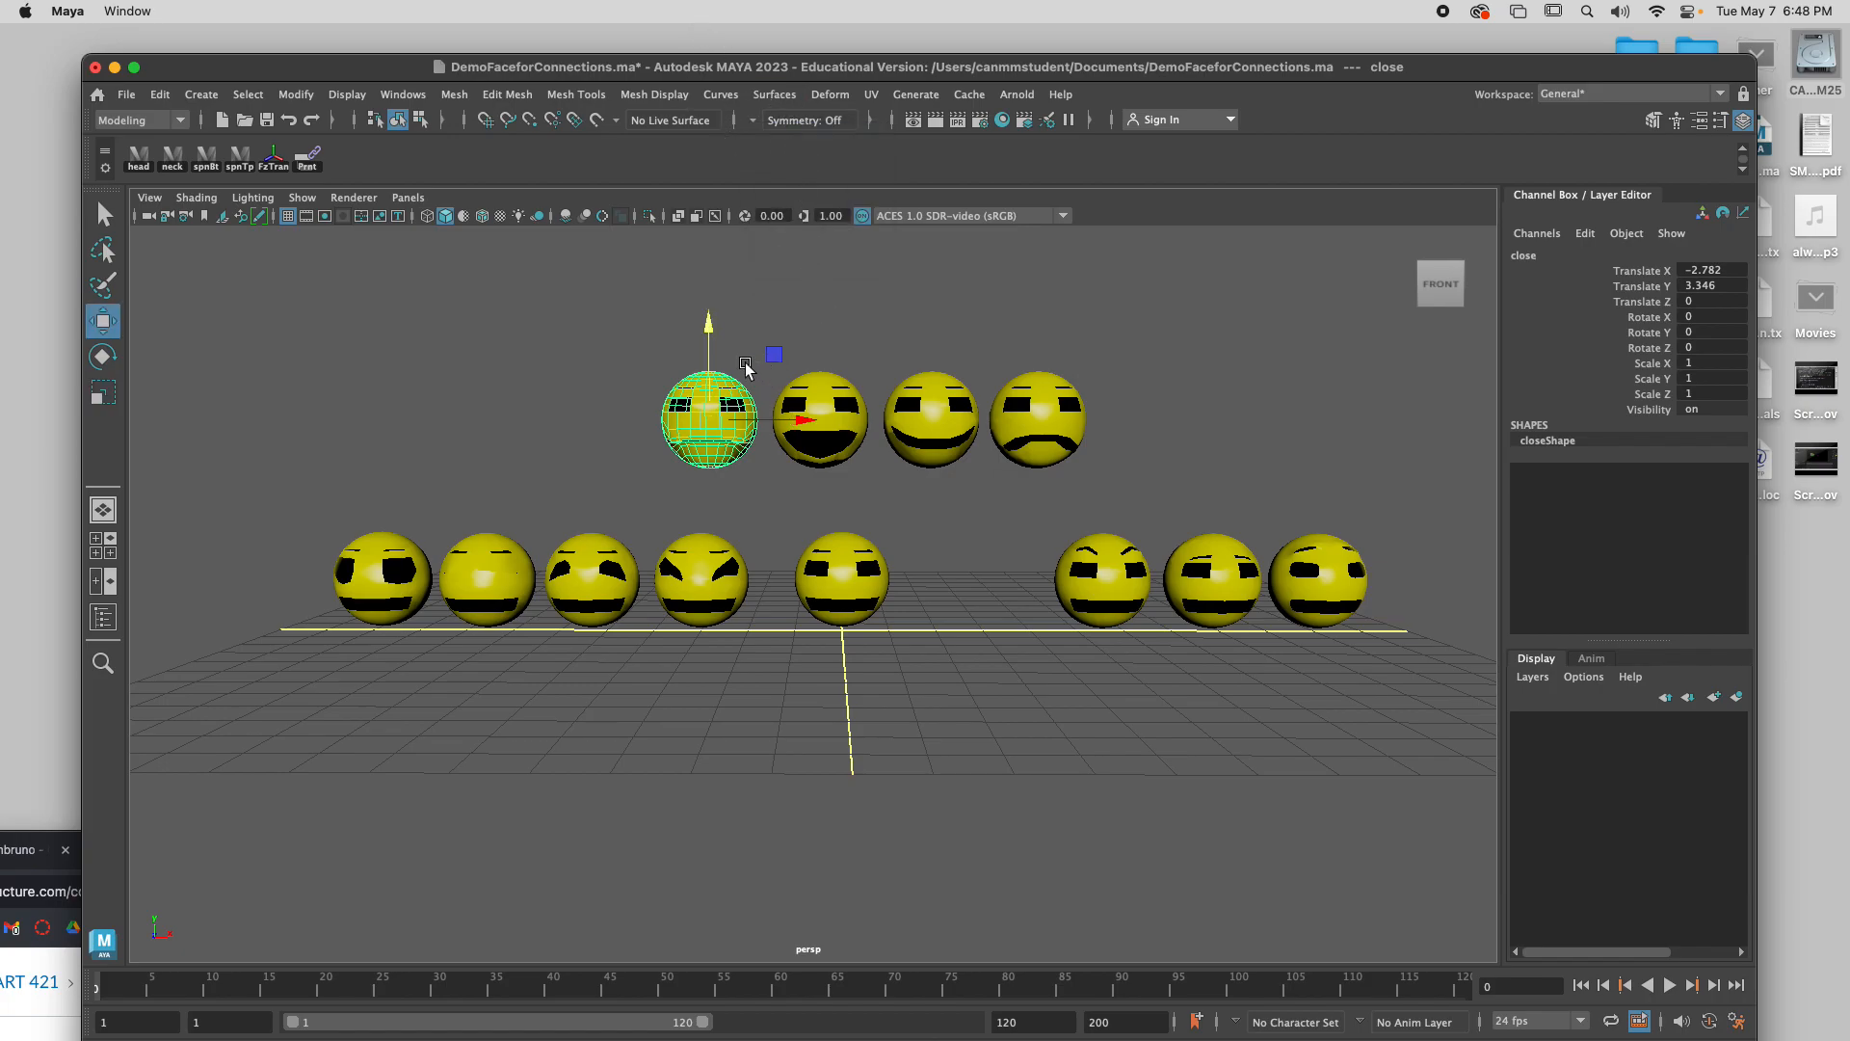
click(684, 371)
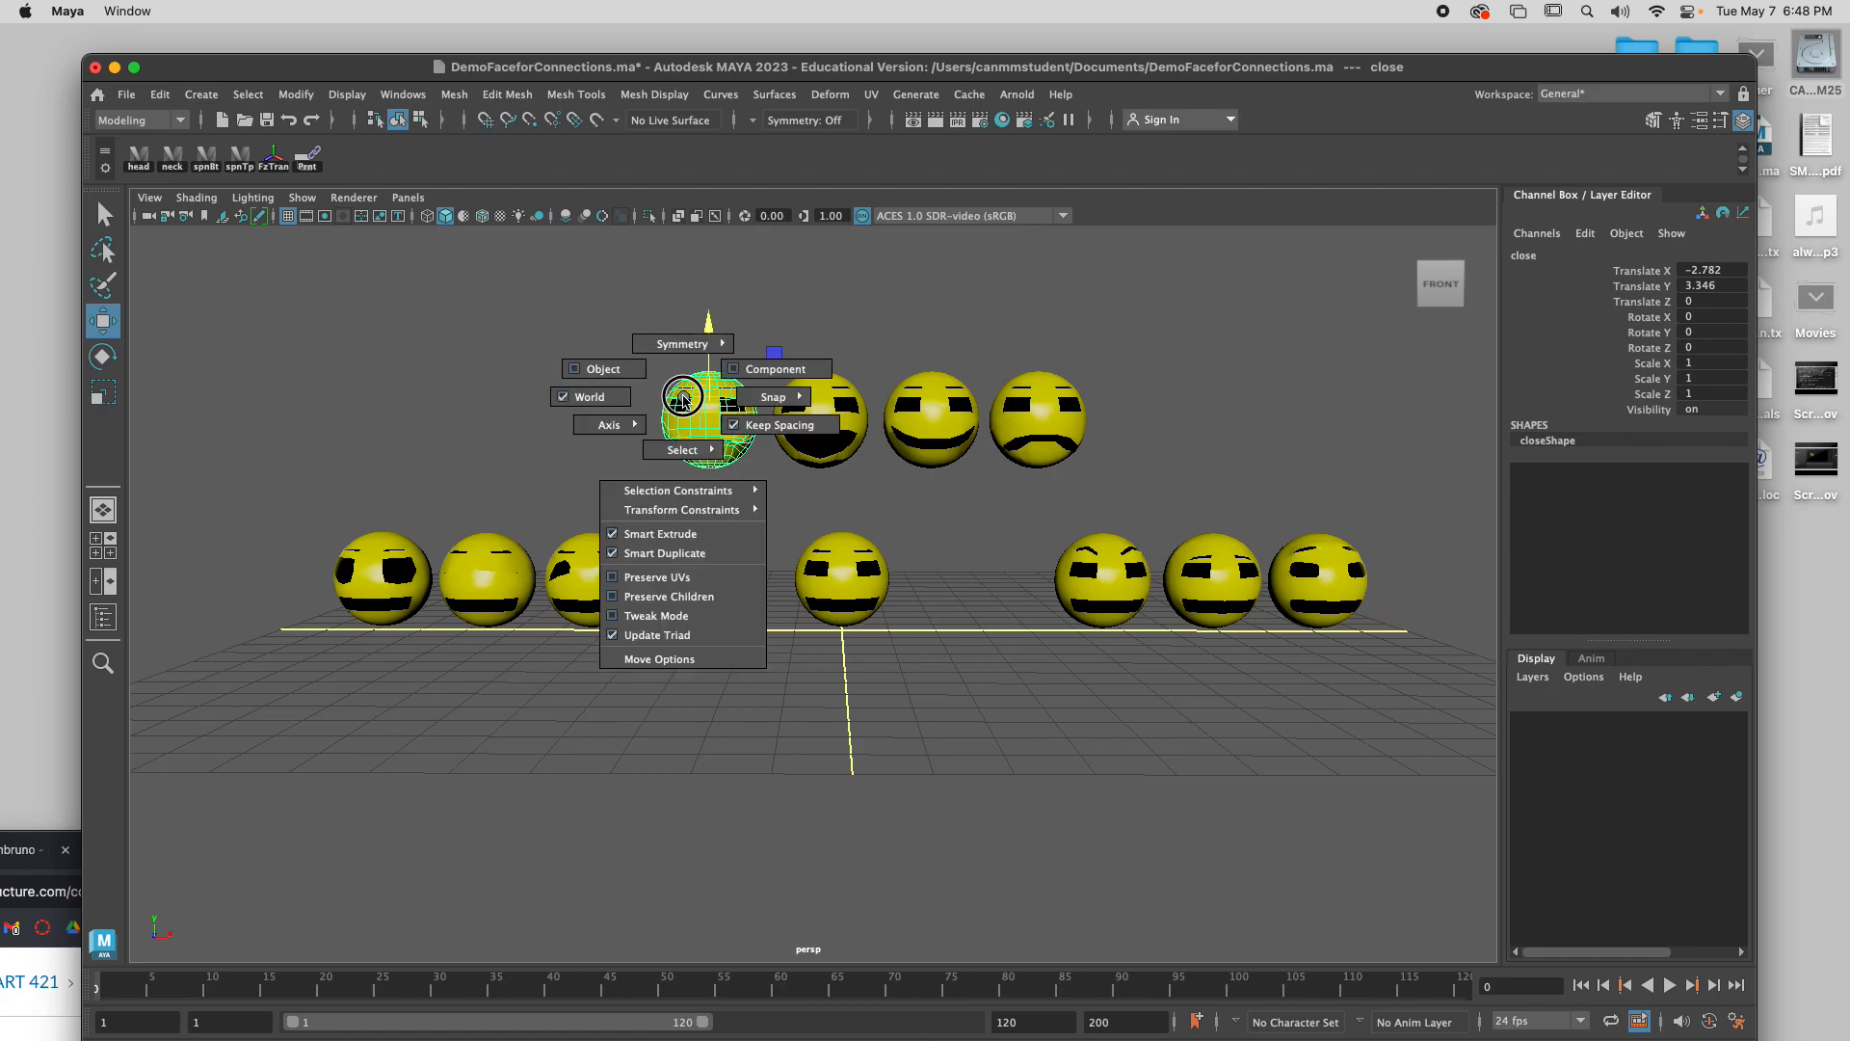
click(705, 347)
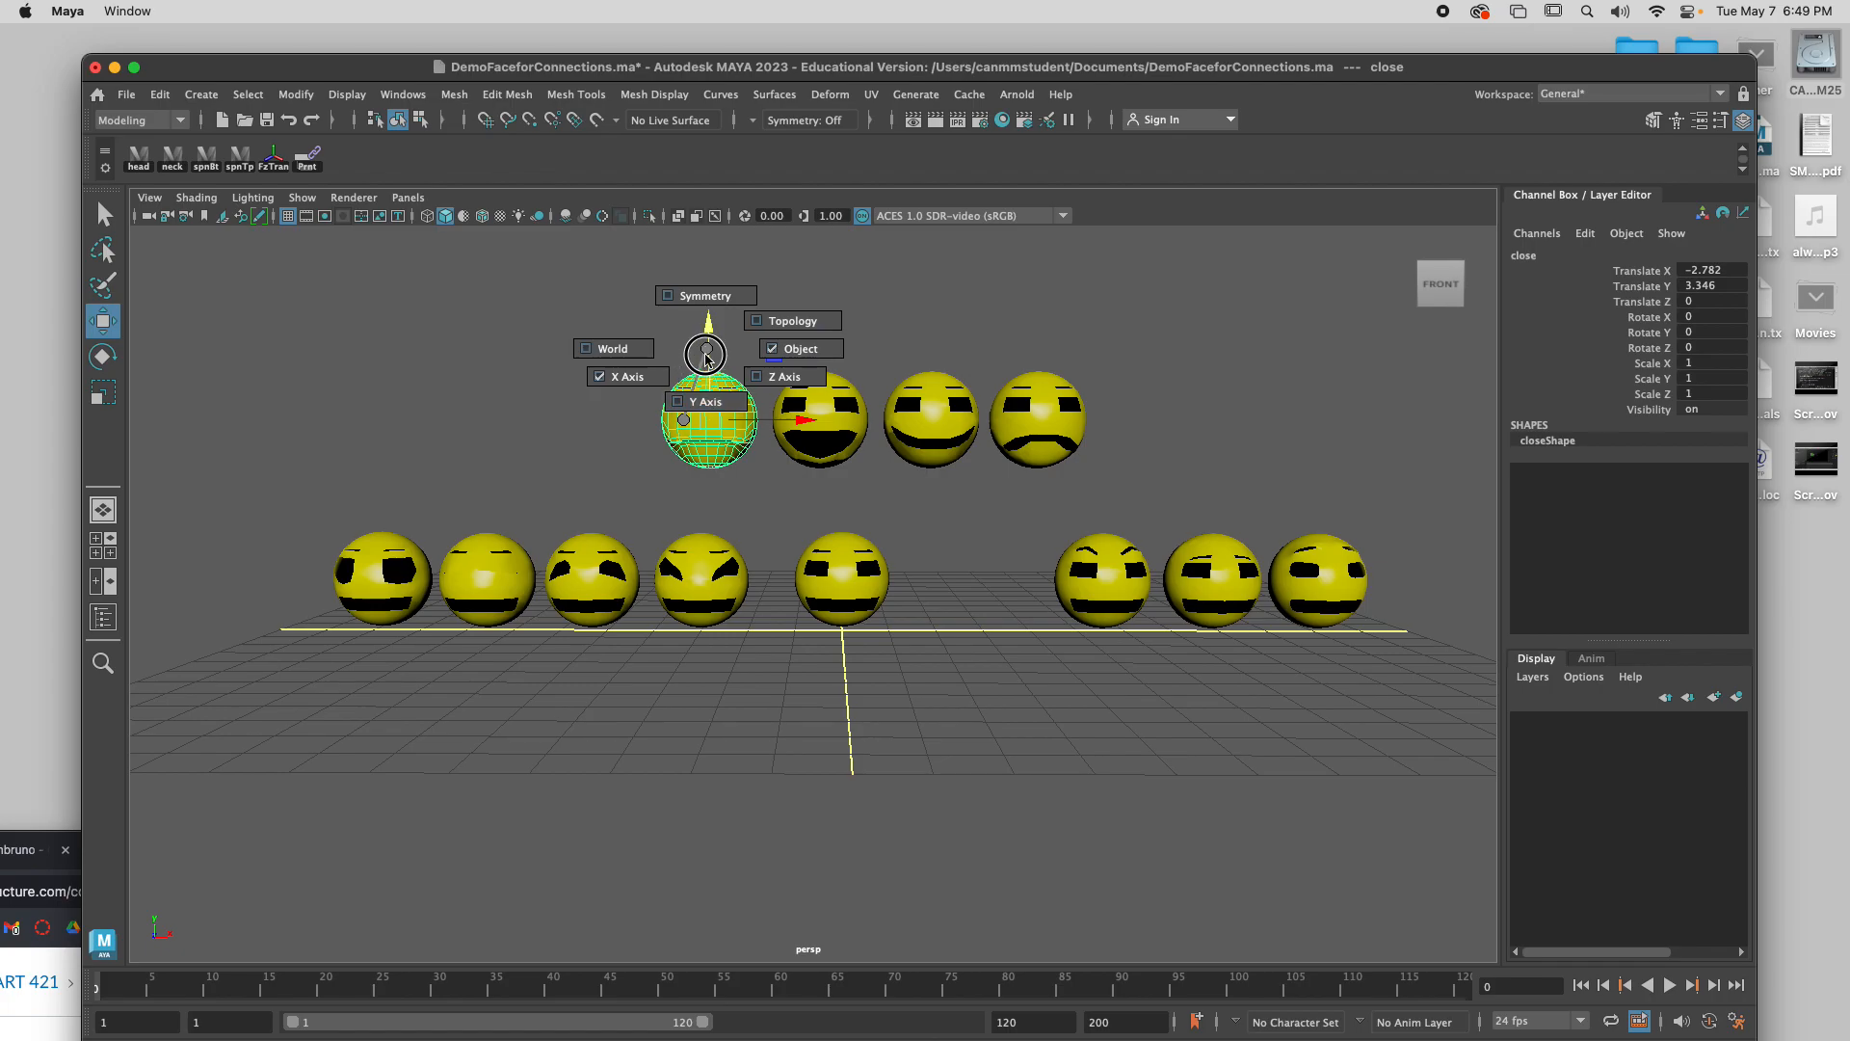
click(718, 352)
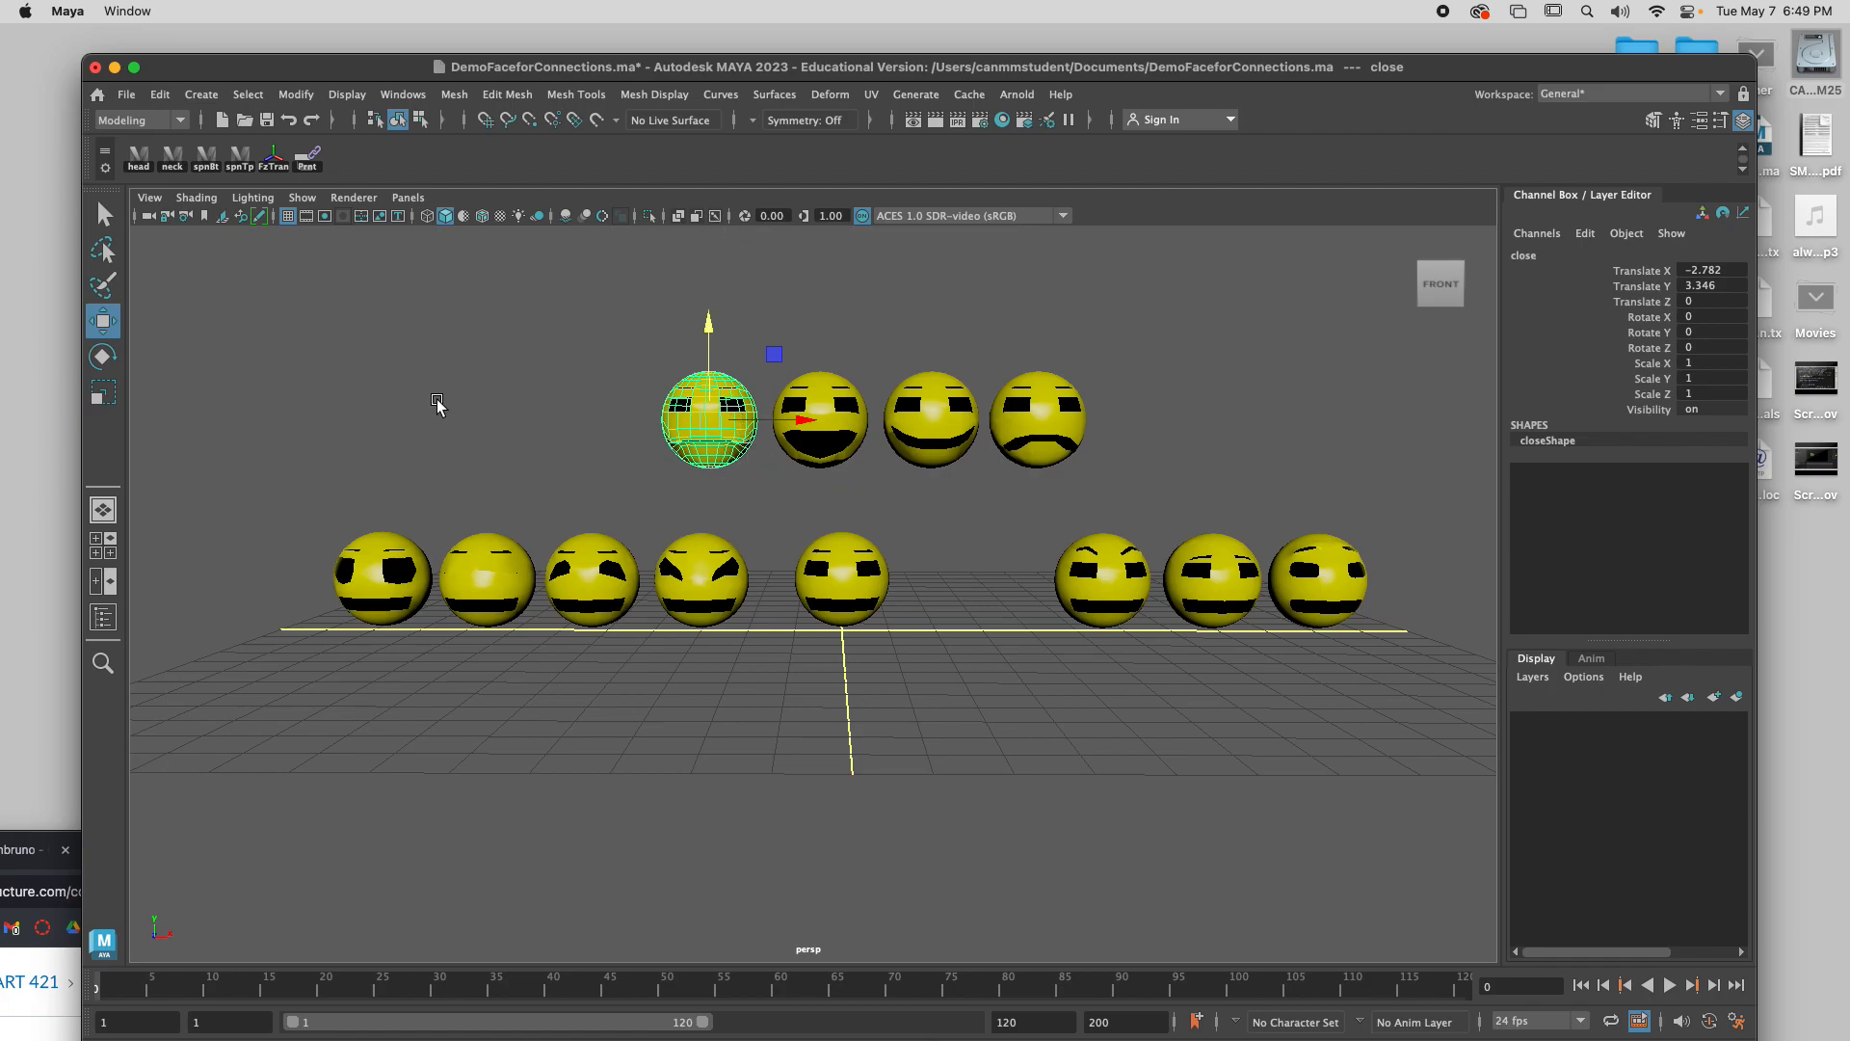
Switch to Chrome and read the Blend Shapes for Set Driven Keys slide in the Week 13 presentation.
click(21, 846)
drag(930, 837, 1157, 56)
click(494, 43)
click(622, 342)
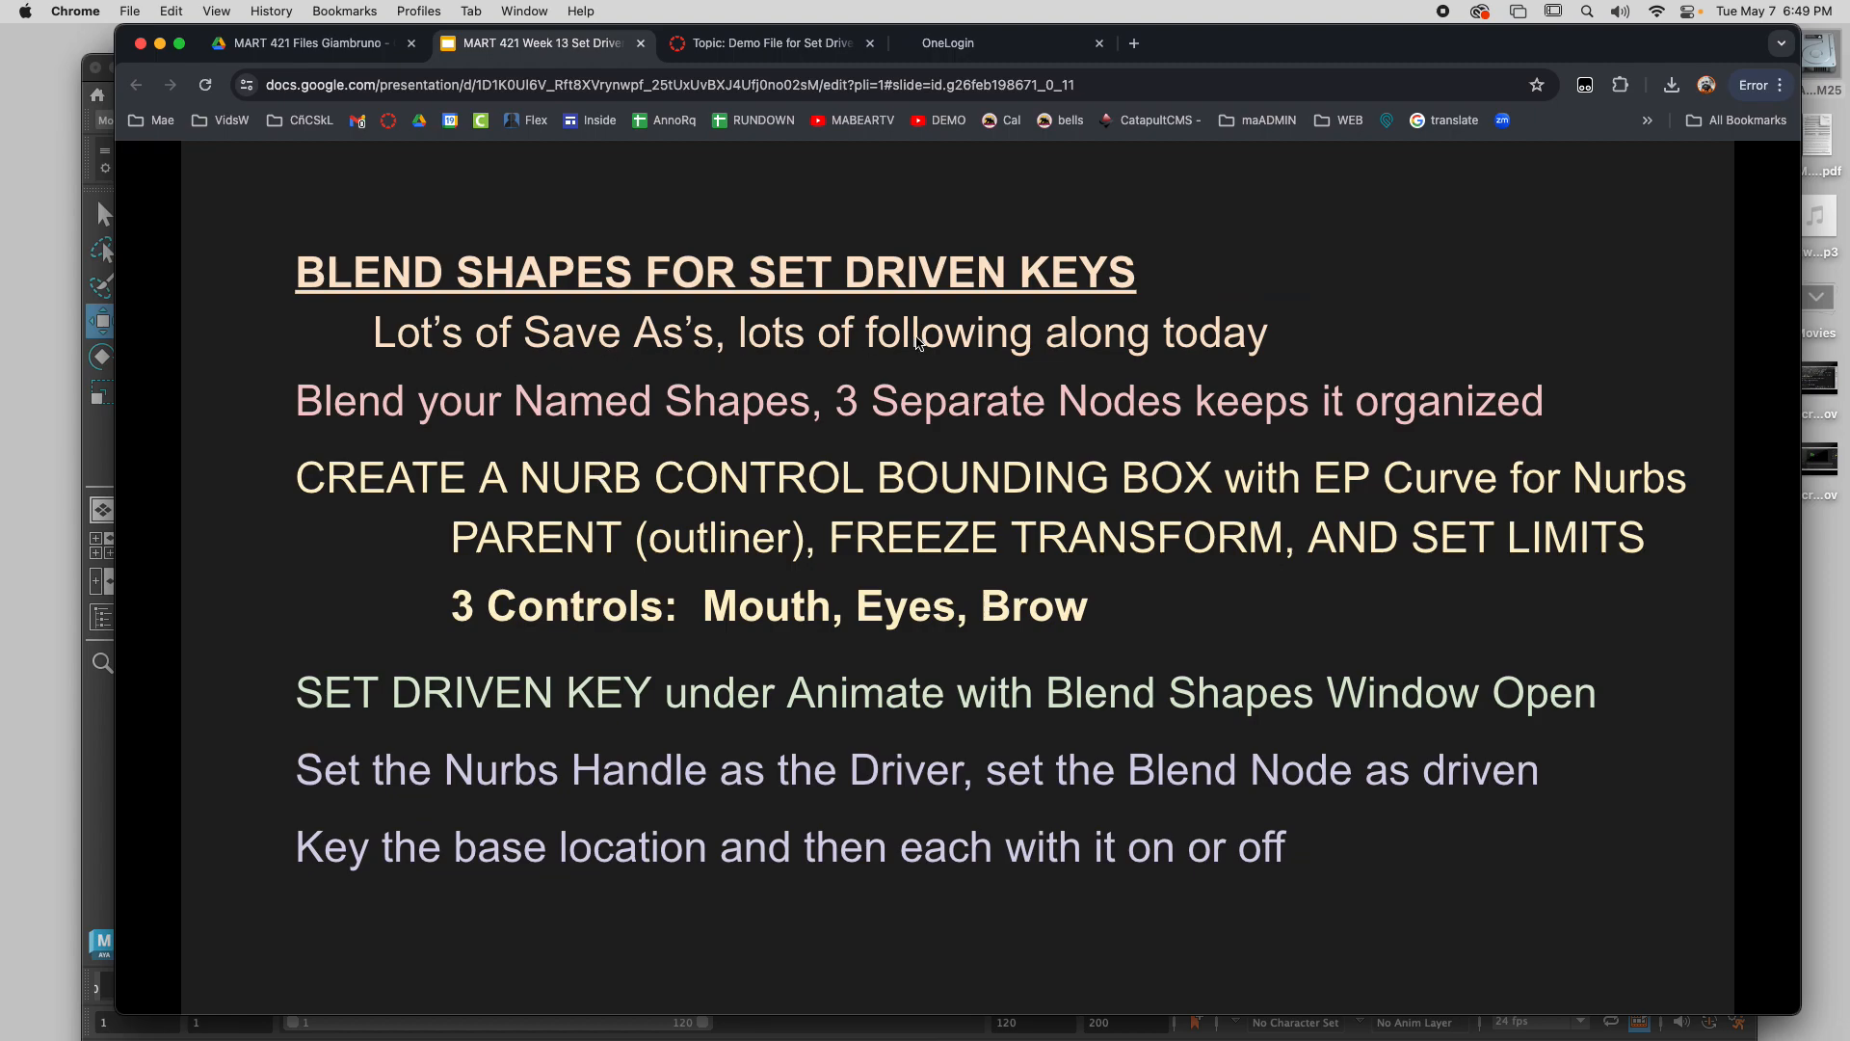
drag(1205, 42, 1171, 217)
Return to Maya and save the scene as a new file named FaceBlending.ma in the Documents folder.
click(1061, 69)
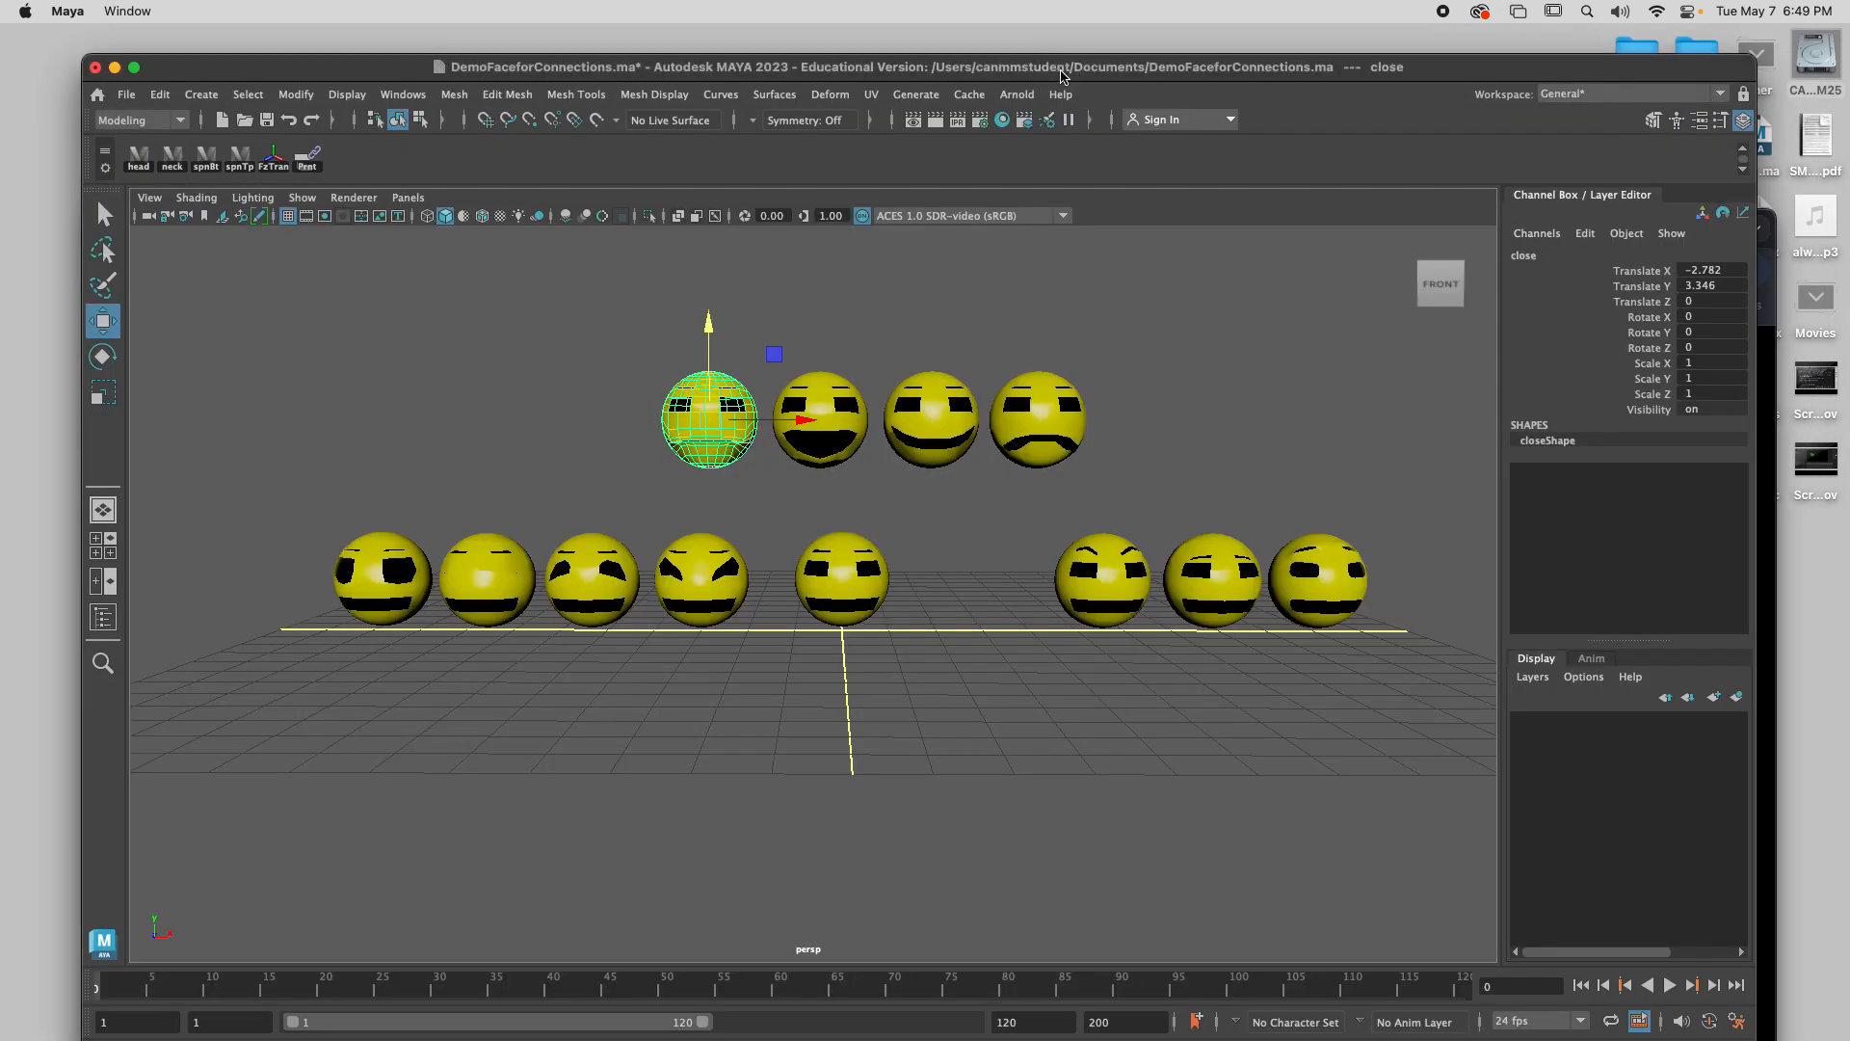
key(super+shift+s)
click(682, 793)
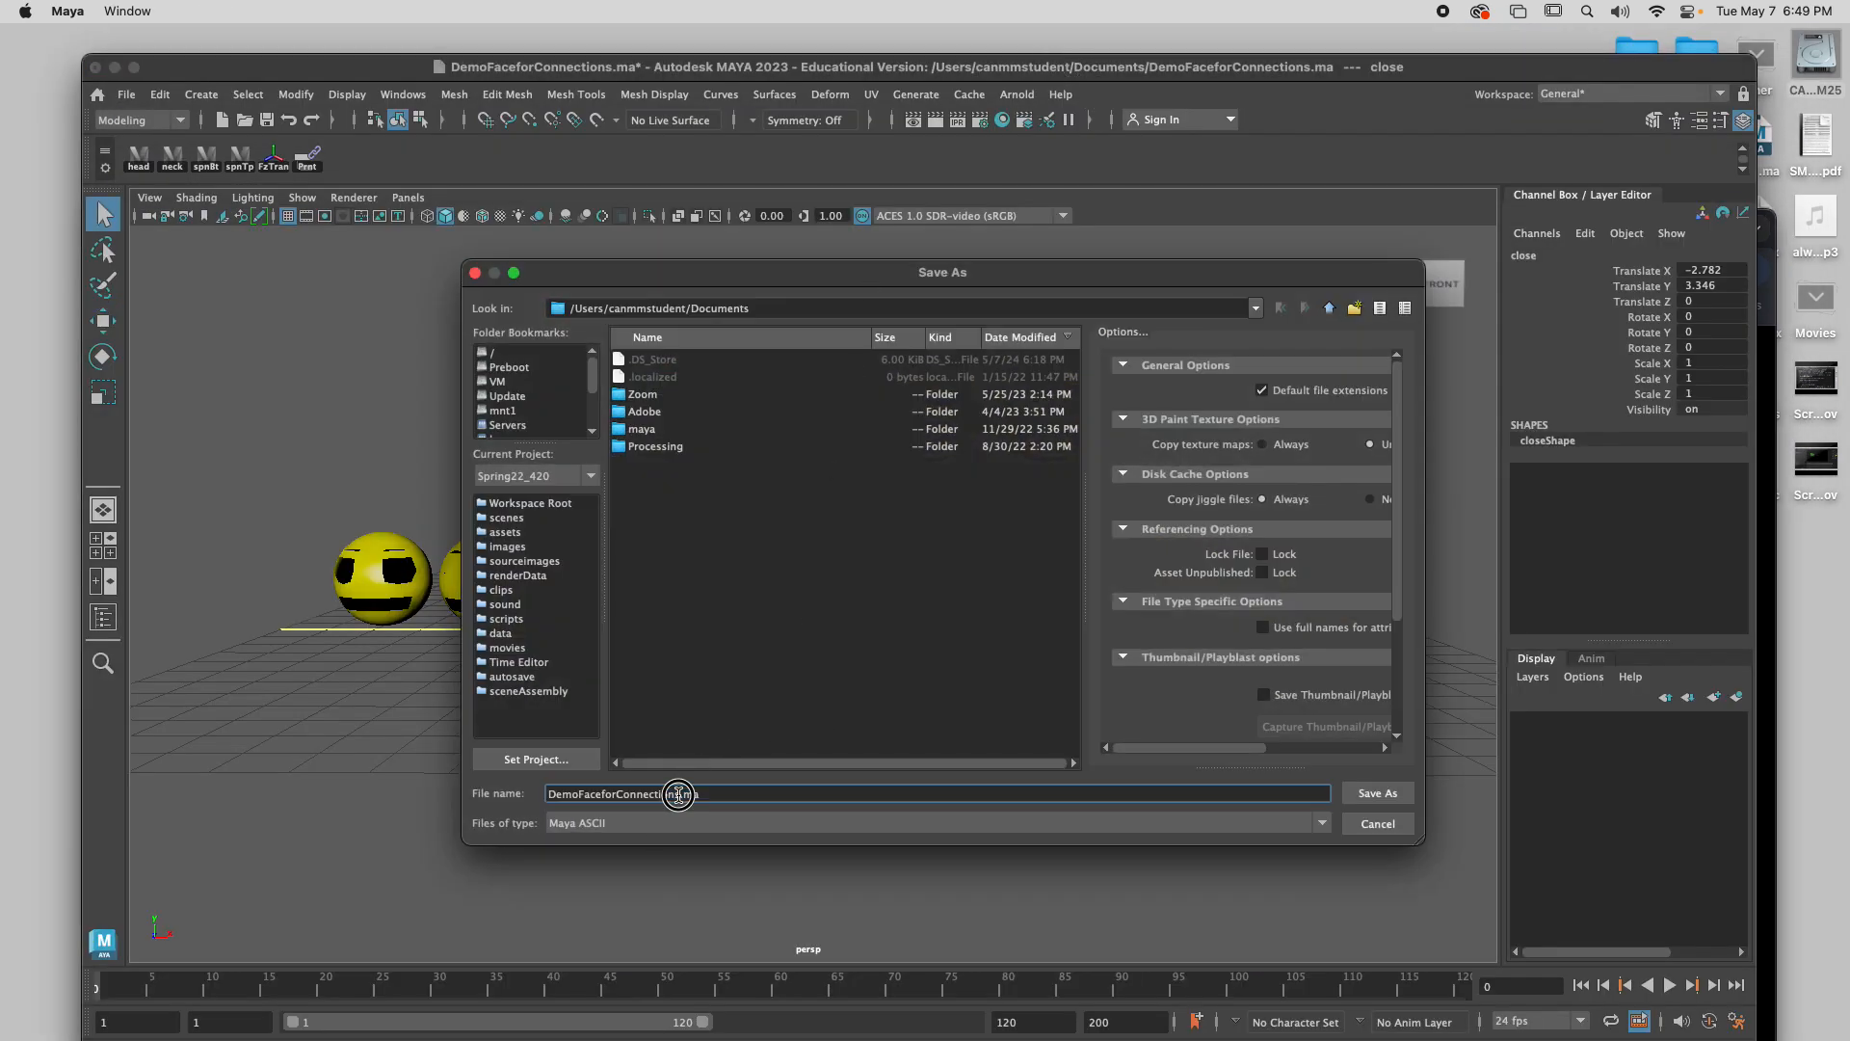
drag(681, 793, 453, 780)
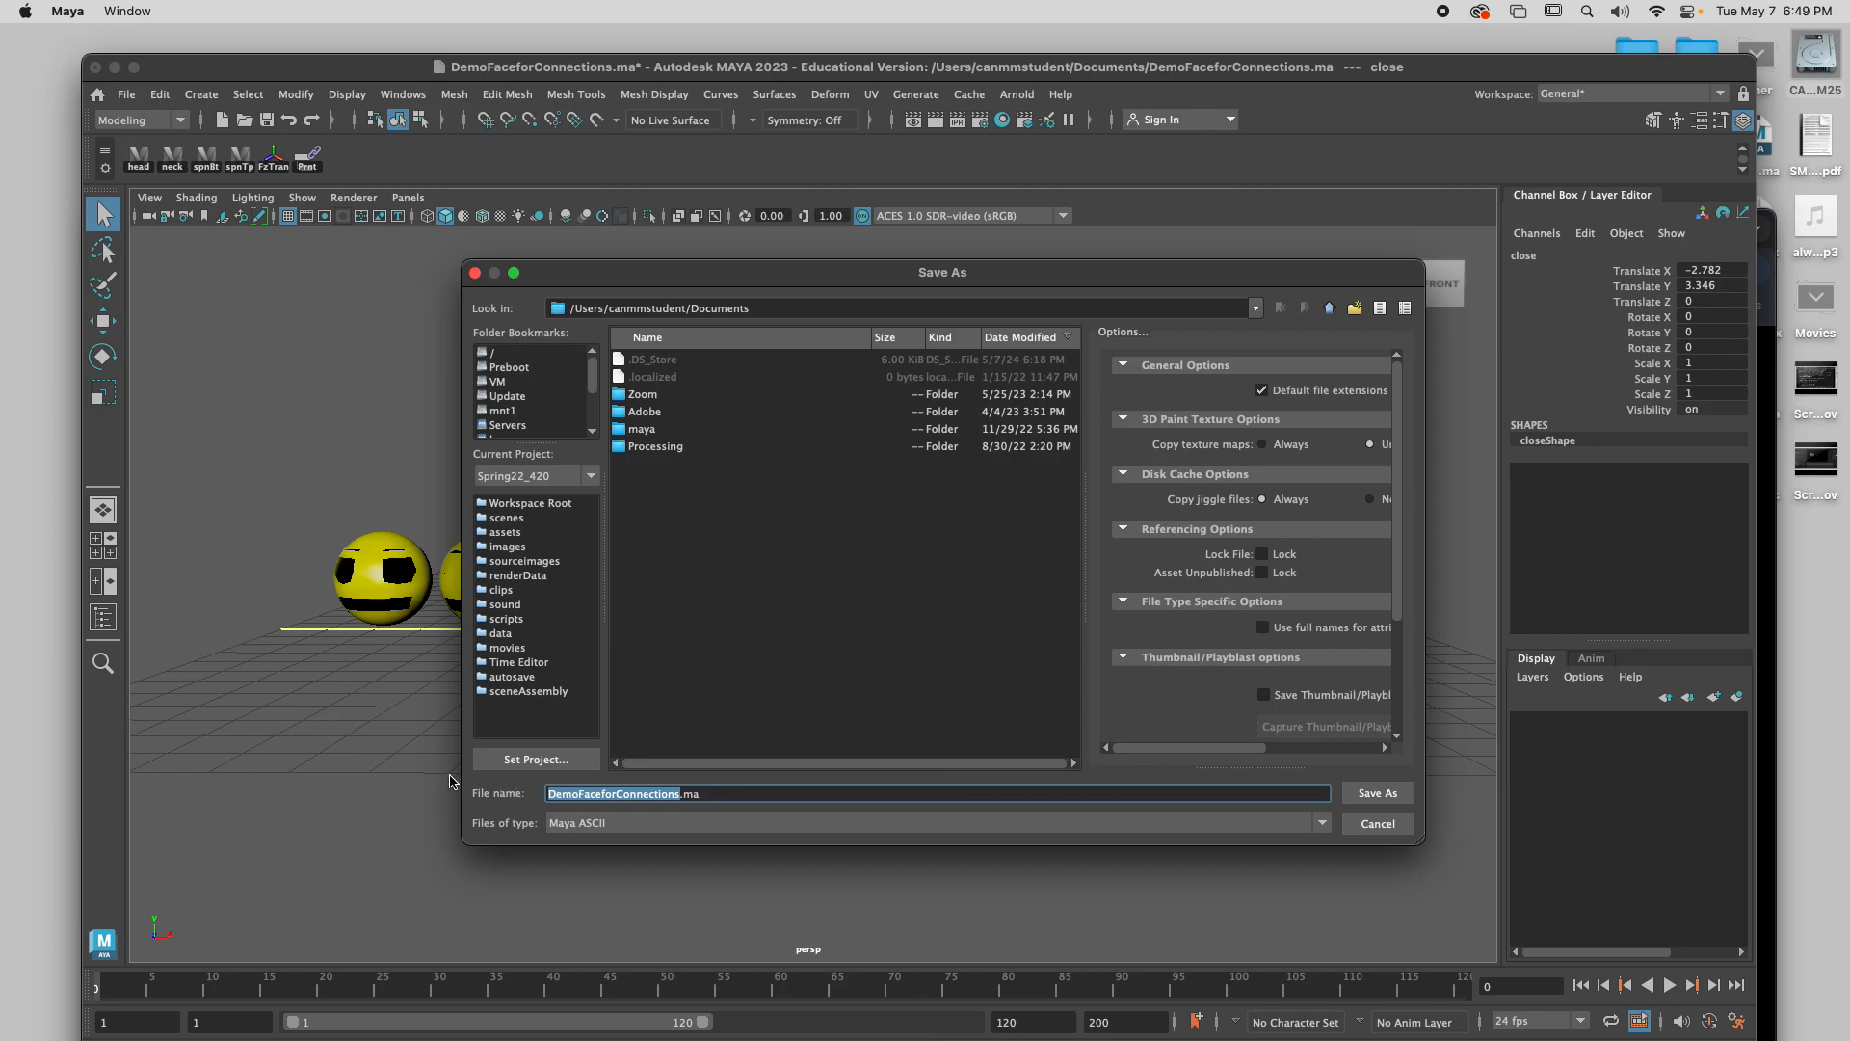
text(FaceBlending)
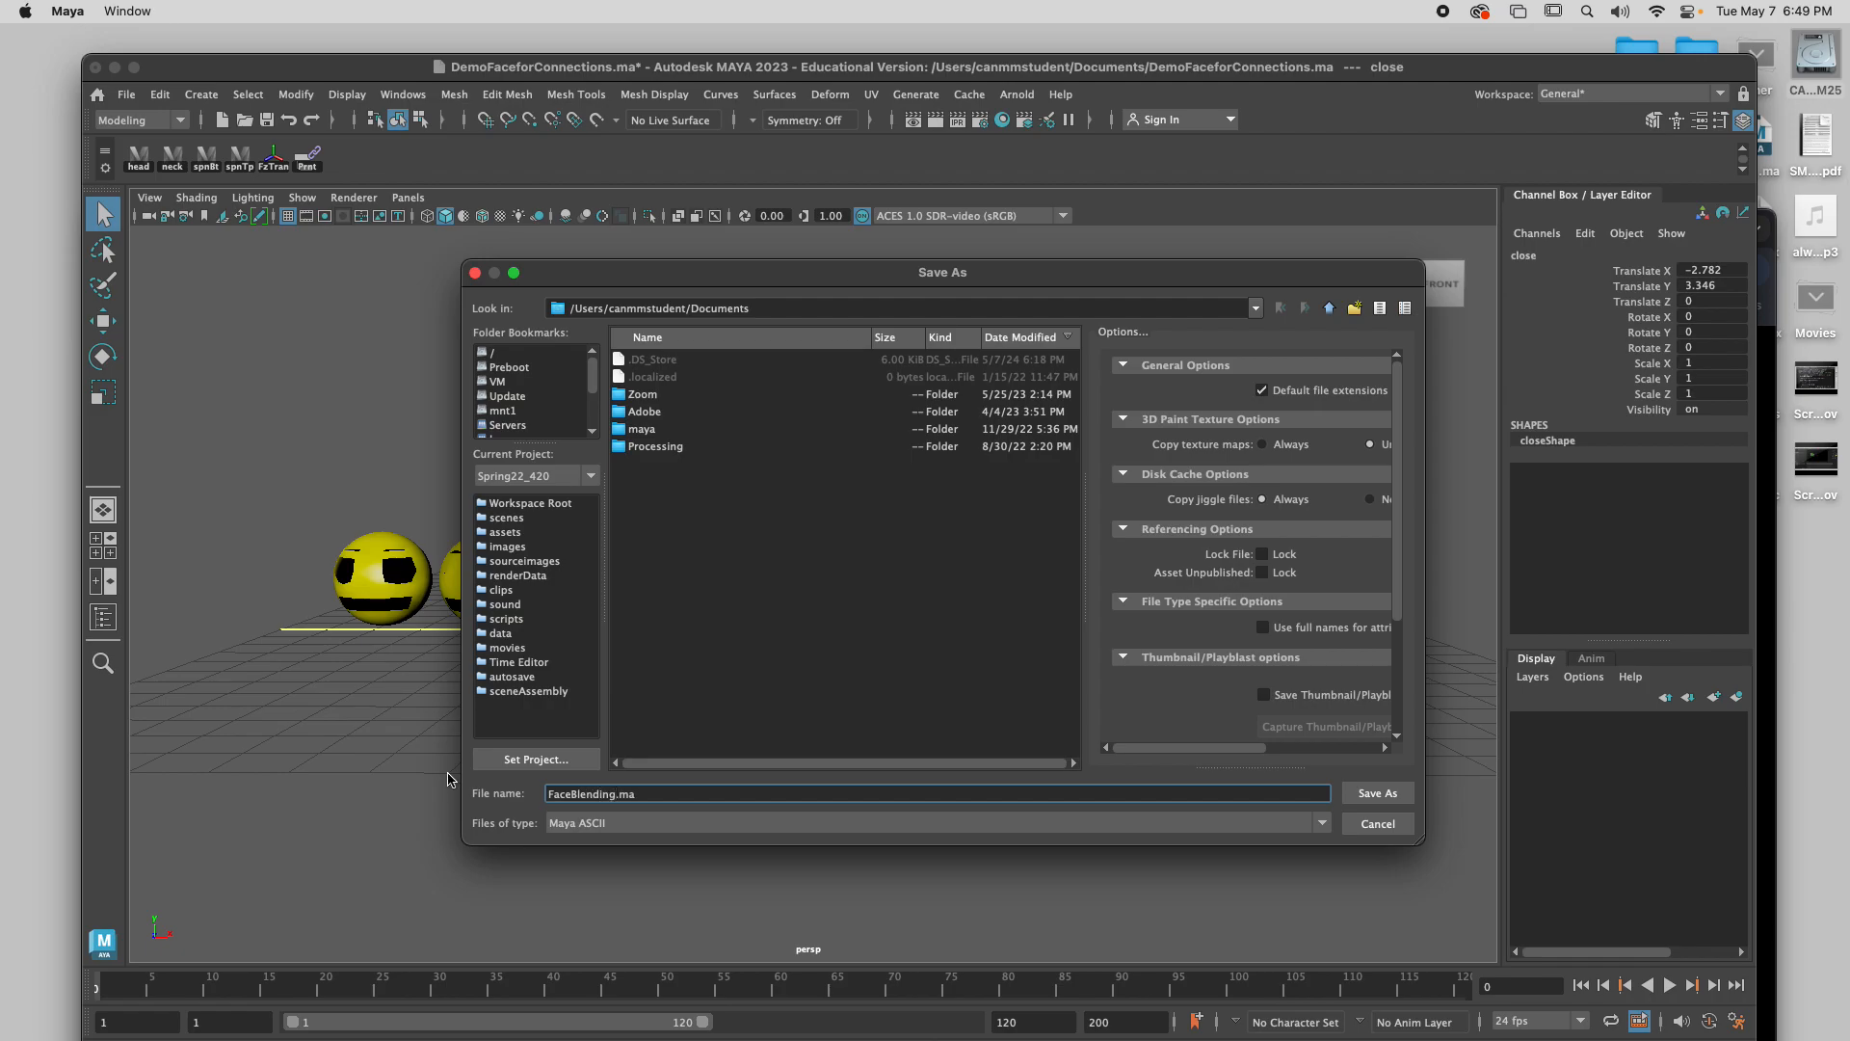
click(1386, 796)
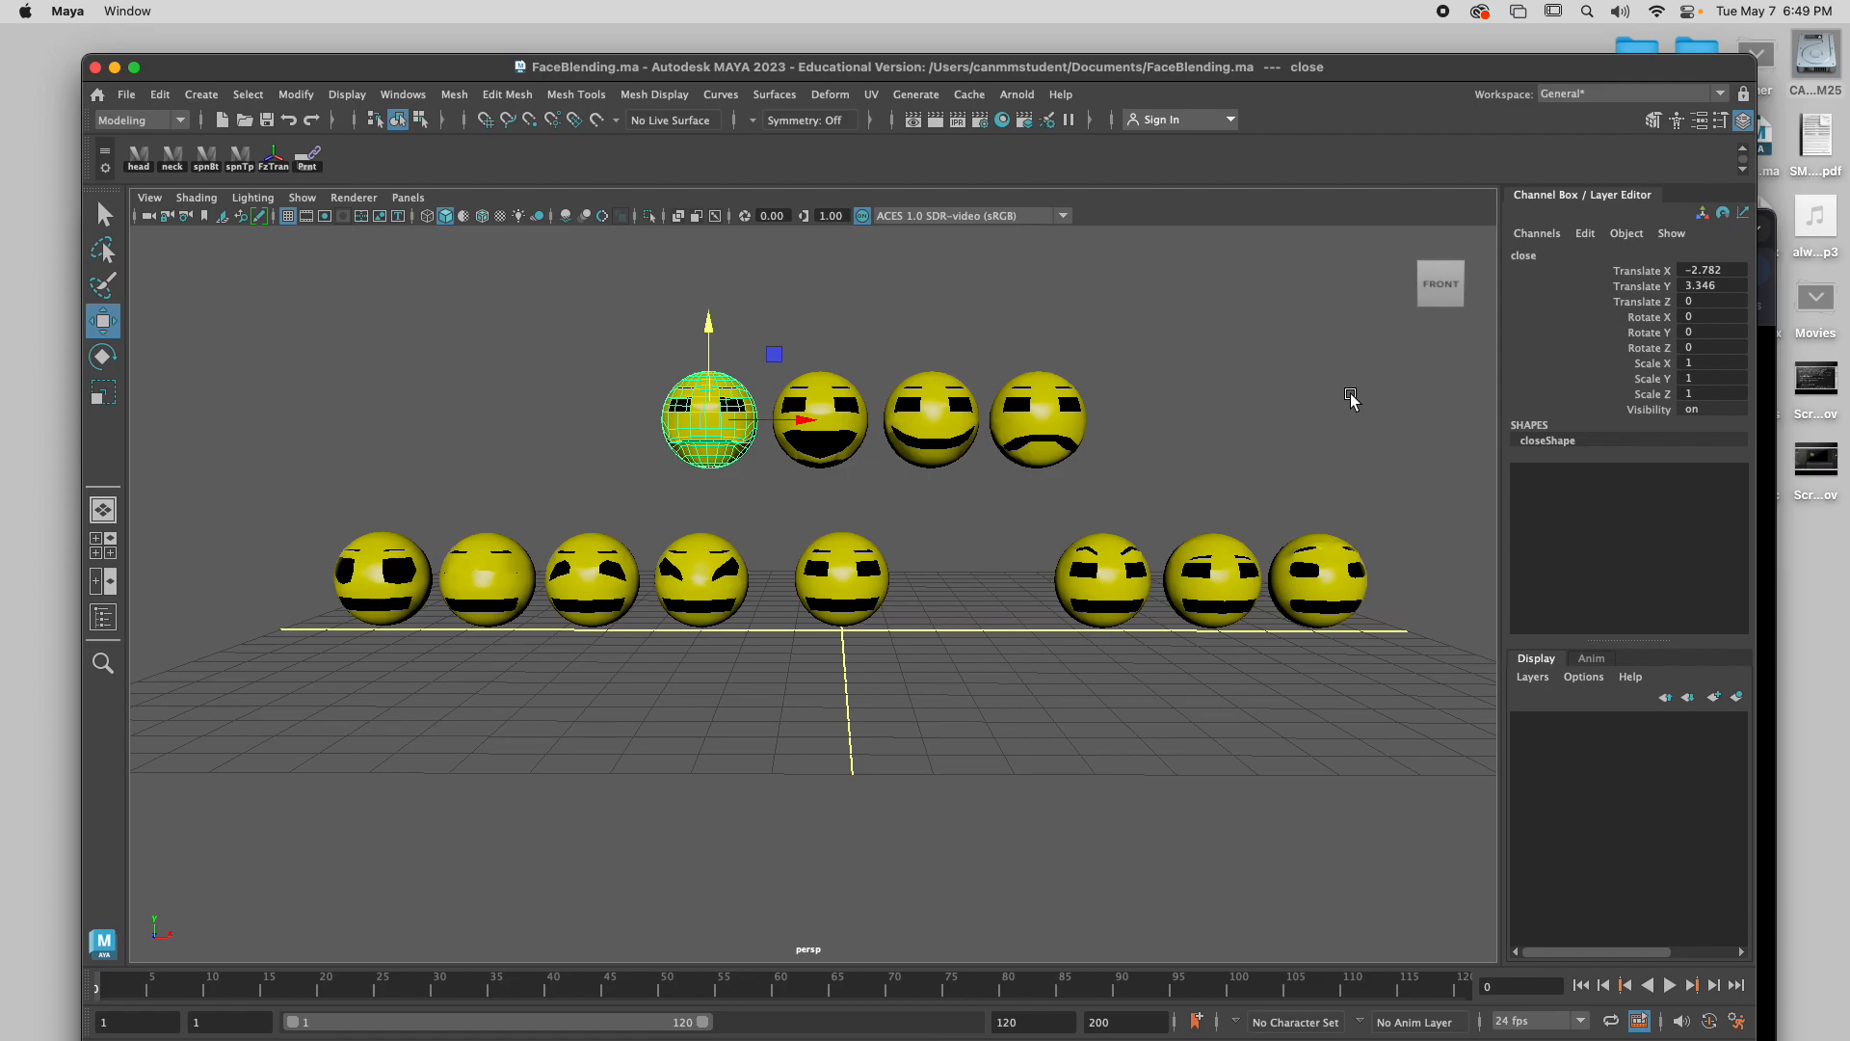
Select all four mouth shapes in the upper row, adding the central base head to the selection last.
key(q)
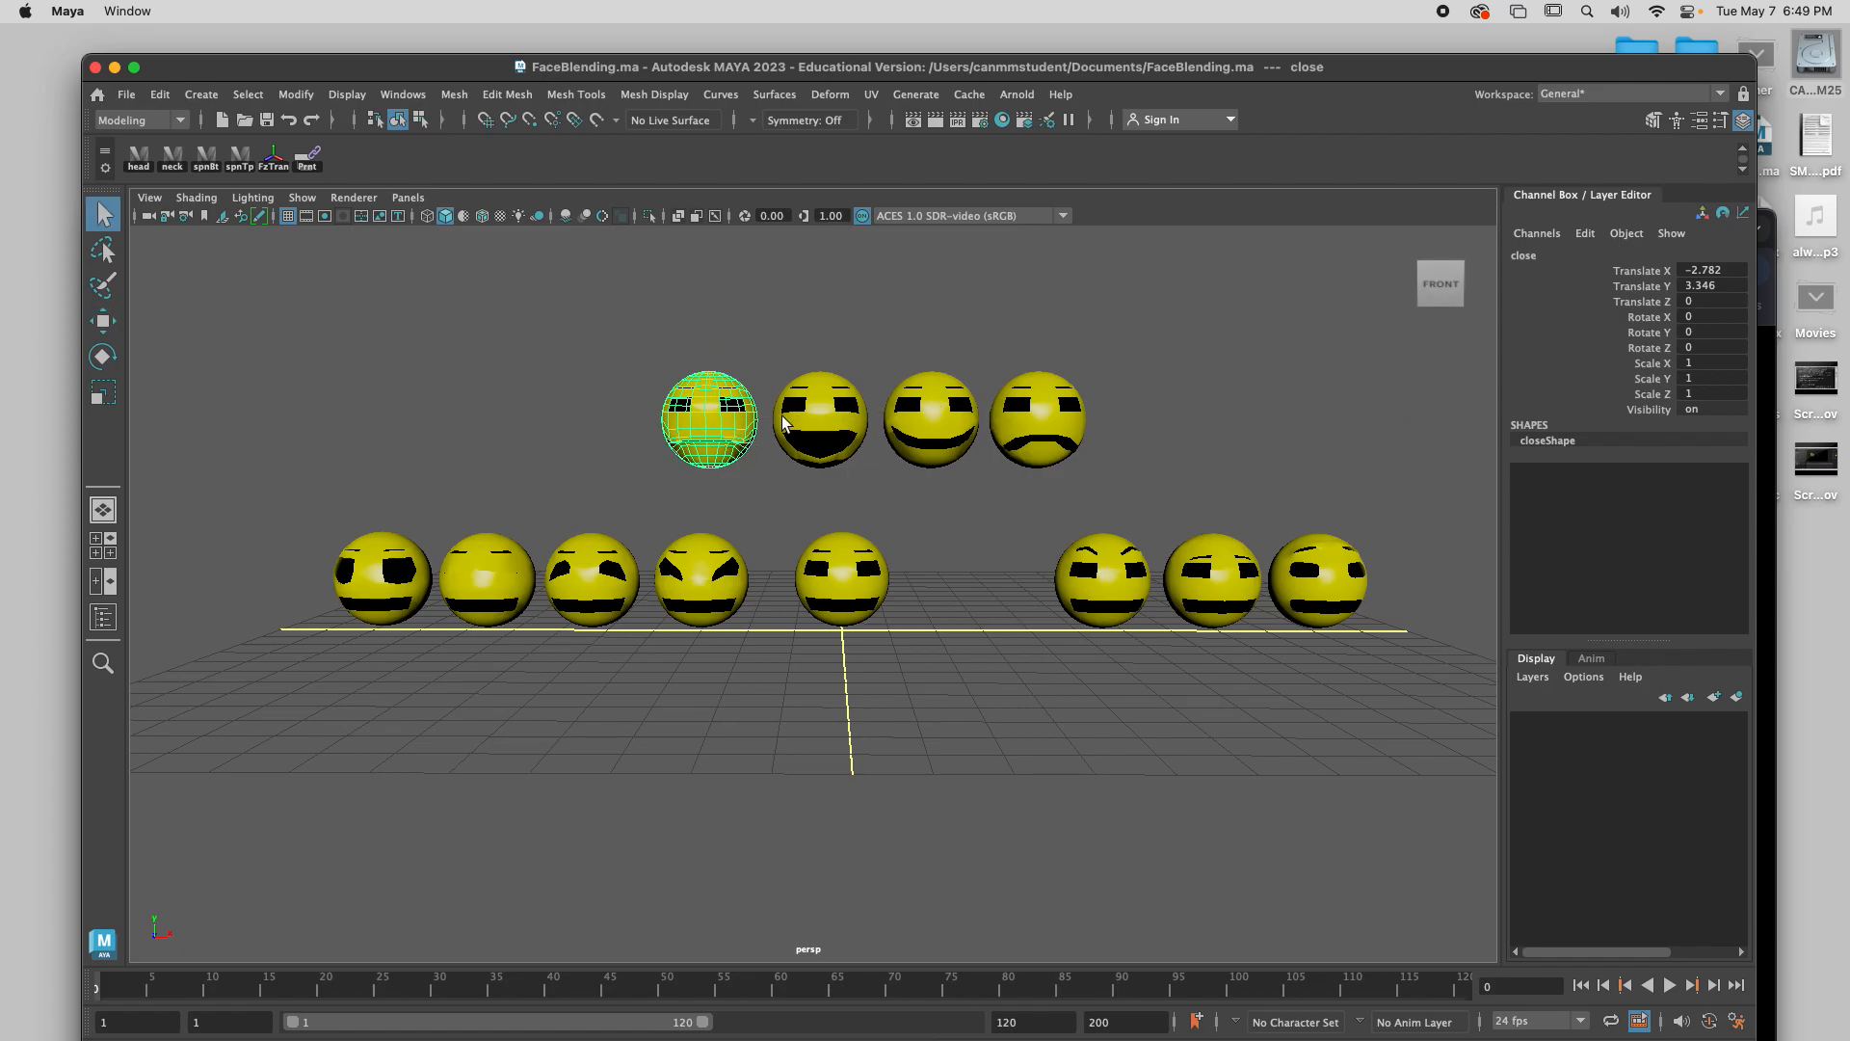
shift+click(818, 412)
shift+click(926, 416)
shift+click(1020, 417)
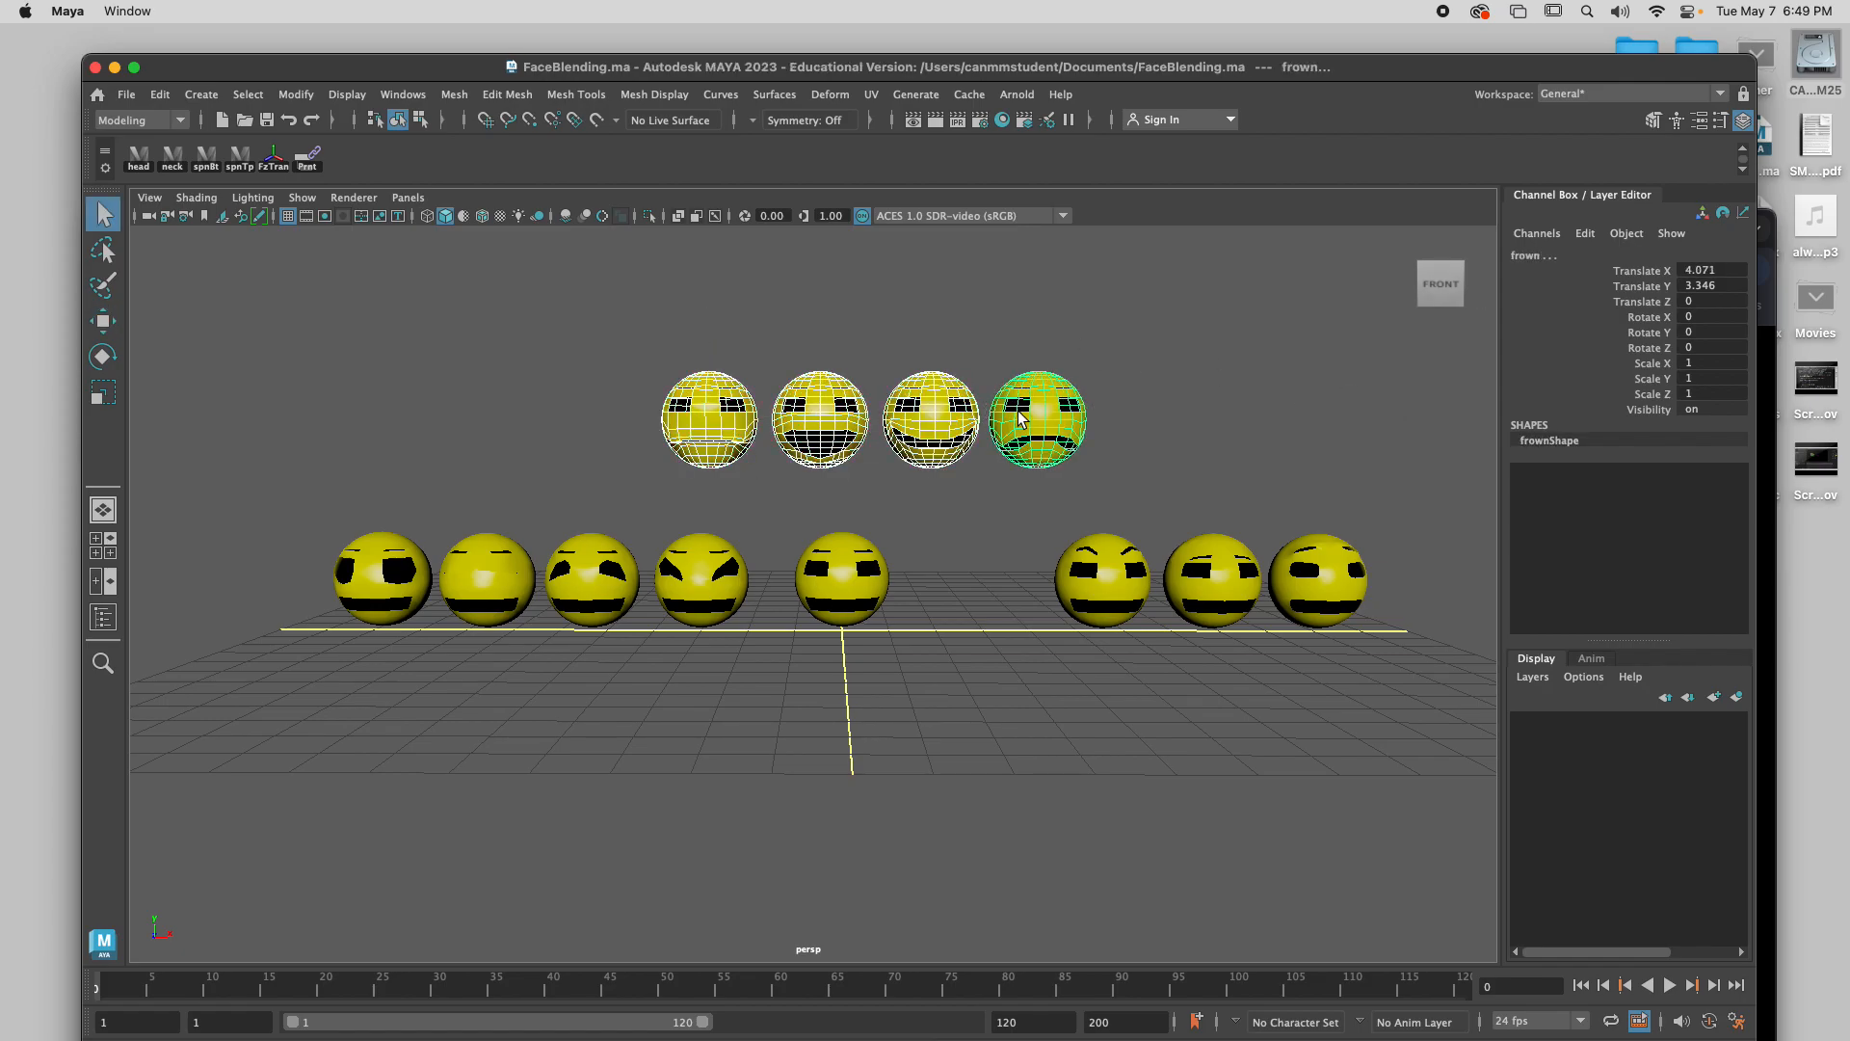
shift+click(848, 592)
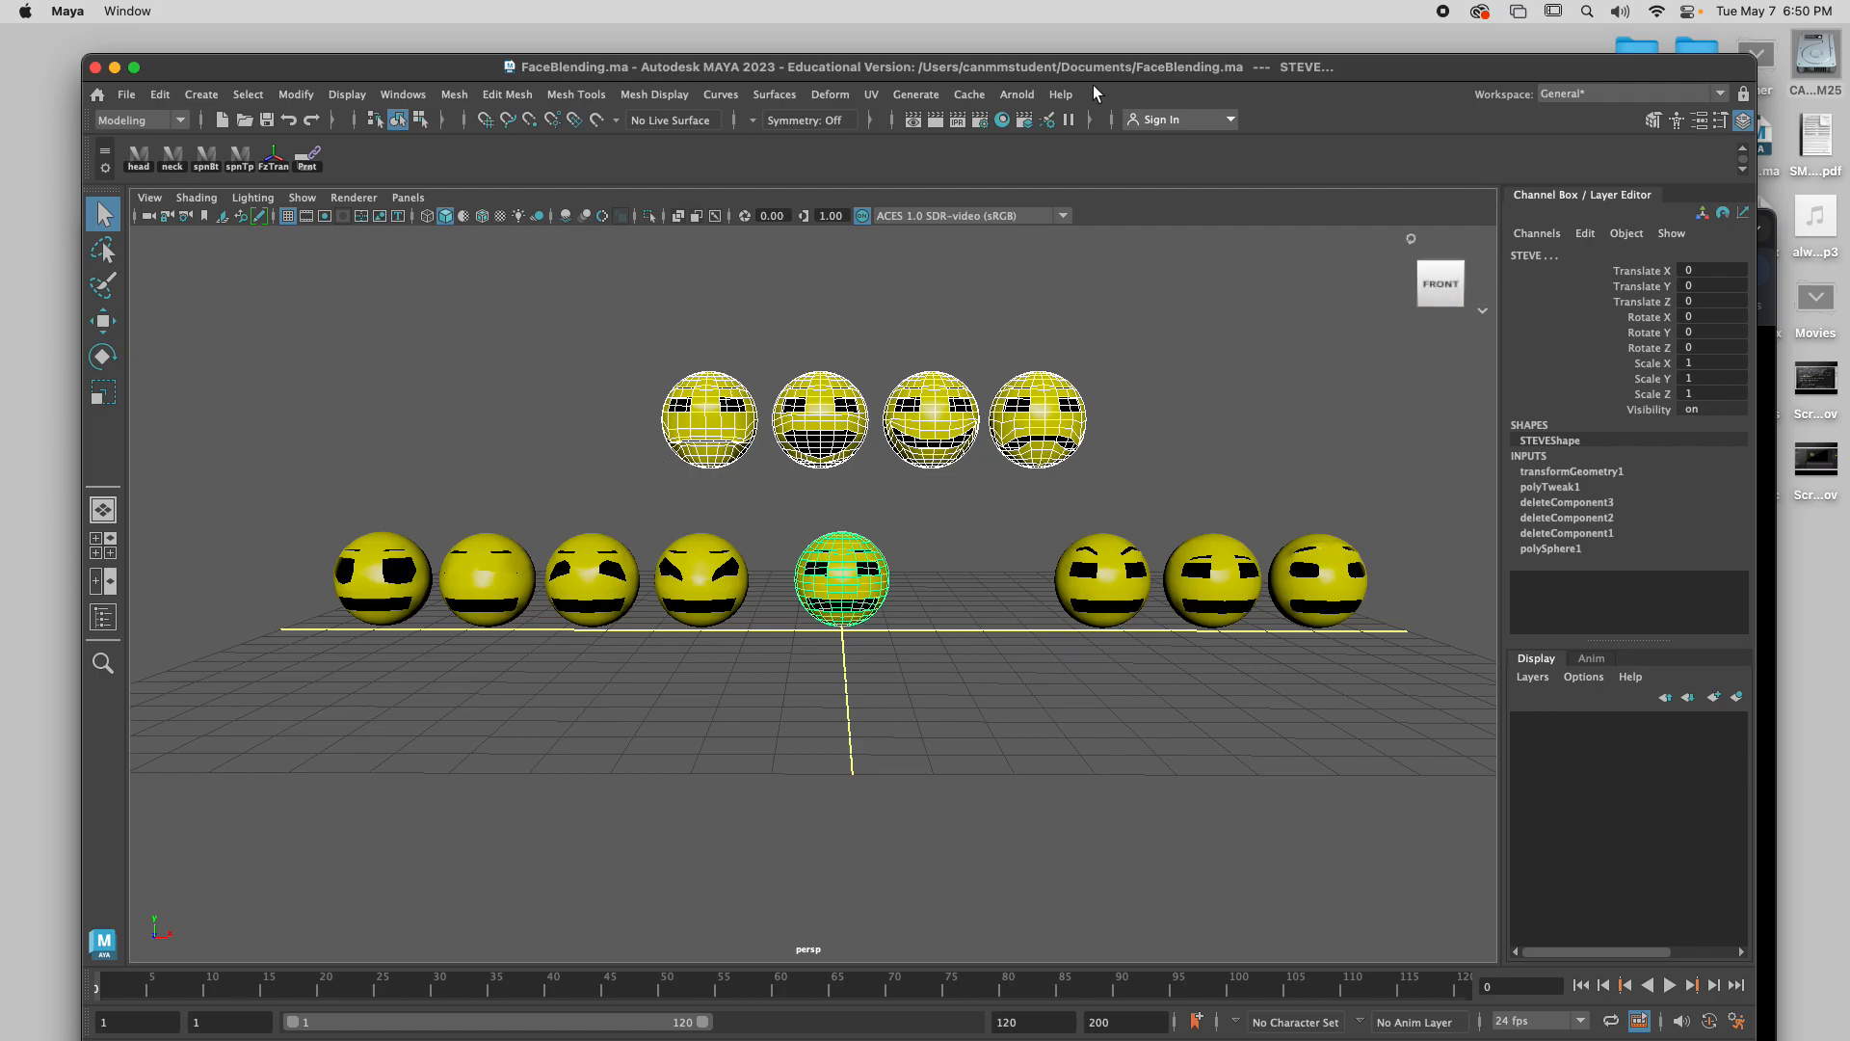
Open the Blend Shape options and name the blend shape node MOUTH.
click(828, 95)
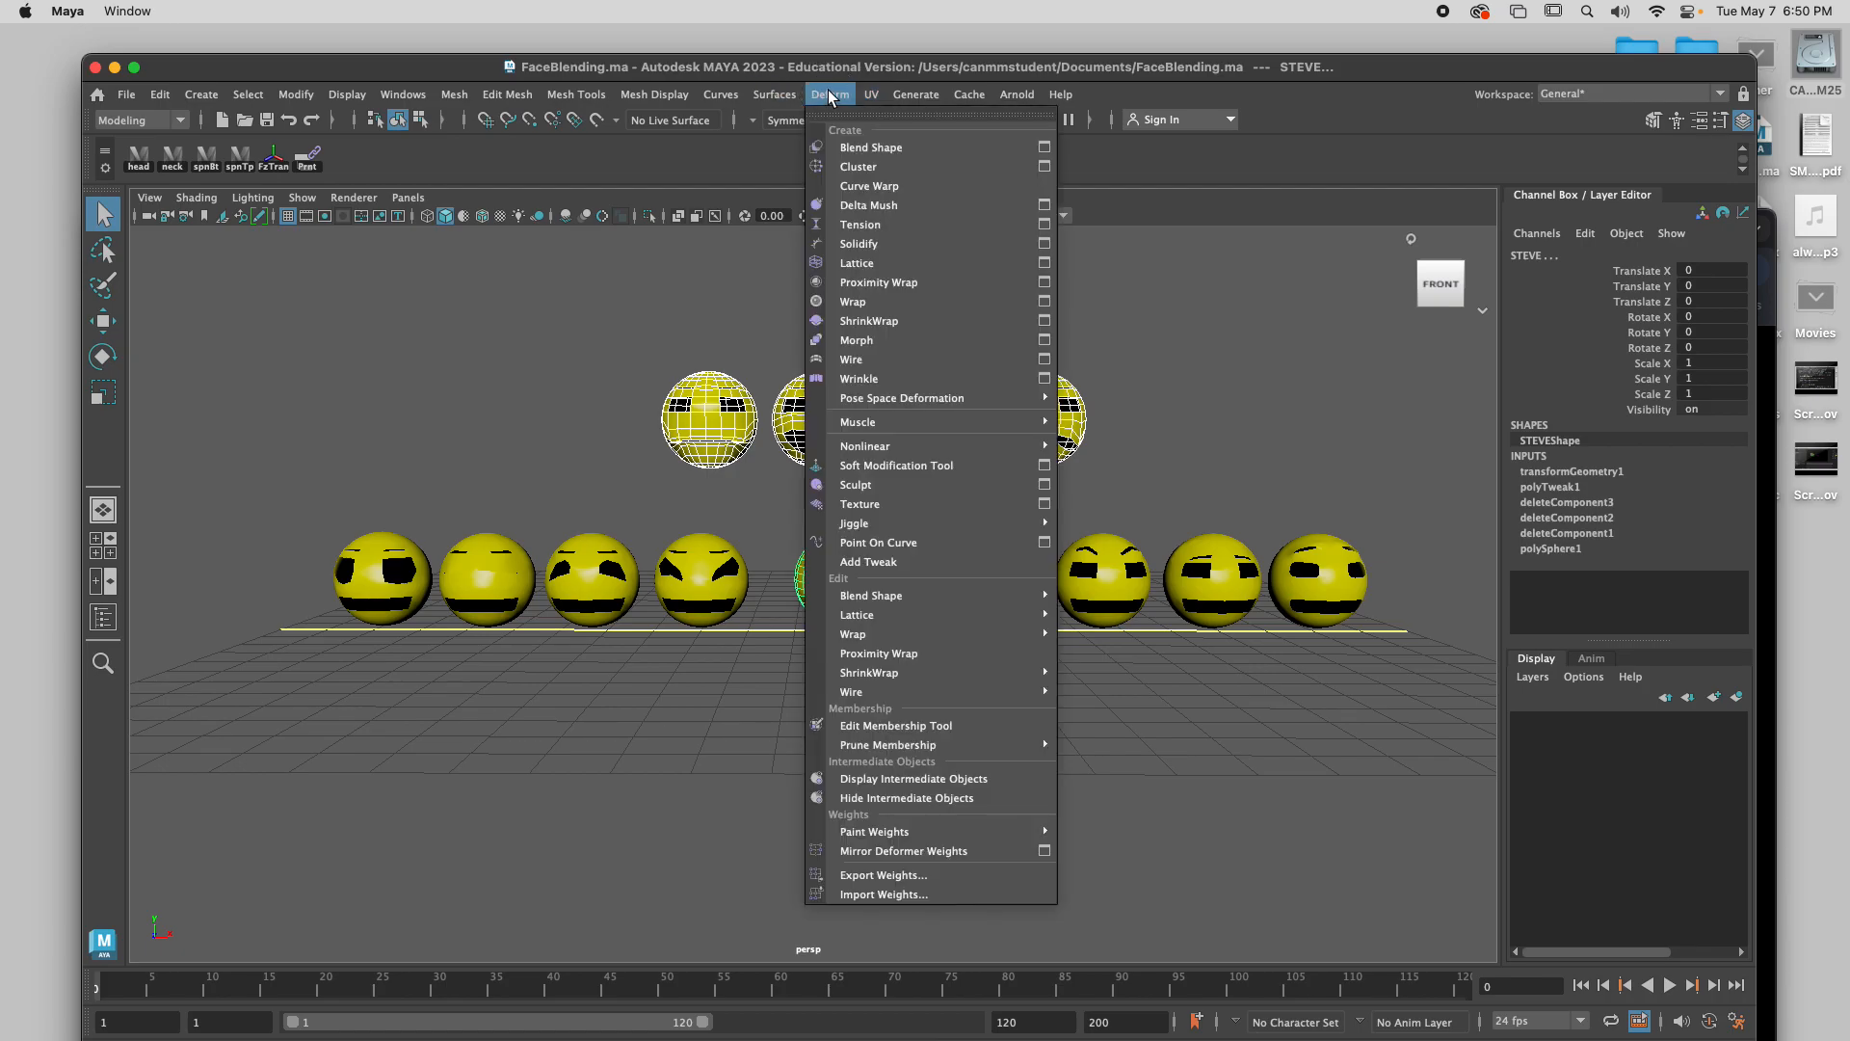
click(829, 95)
click(829, 94)
click(829, 92)
click(829, 92)
click(829, 93)
click(829, 92)
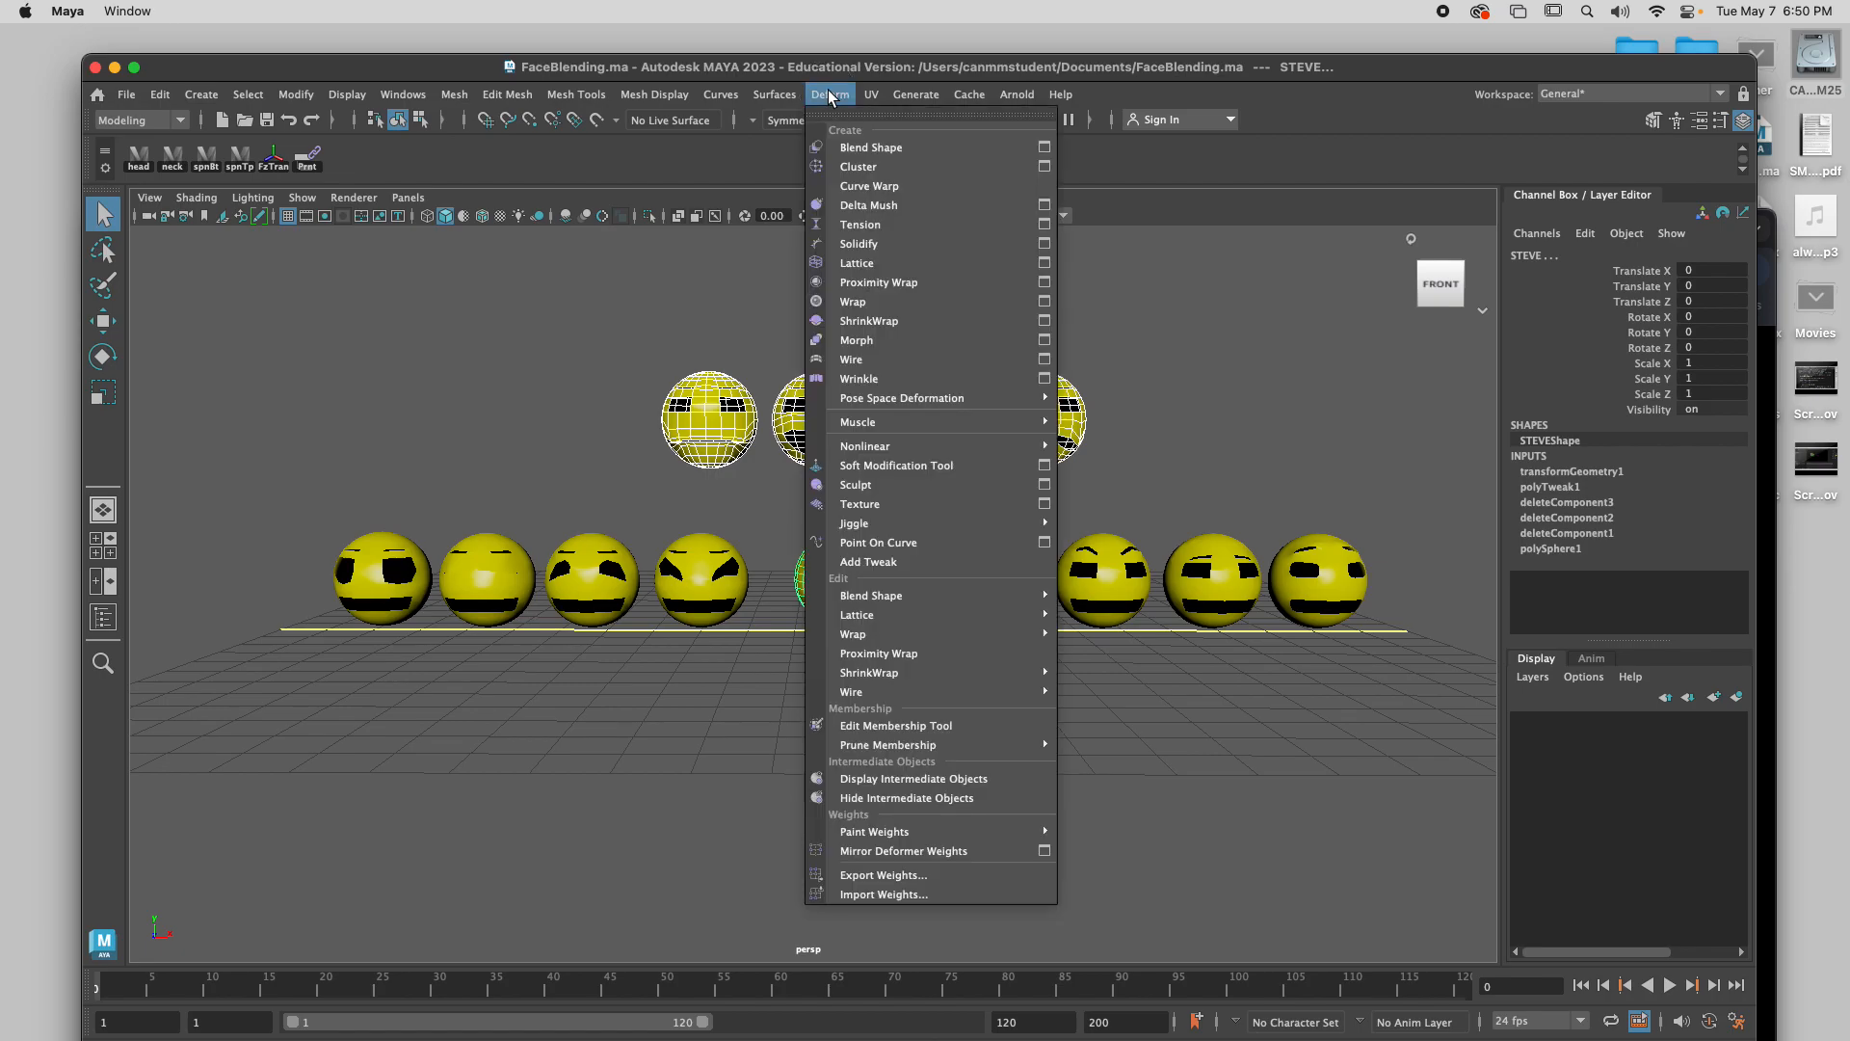
click(1045, 148)
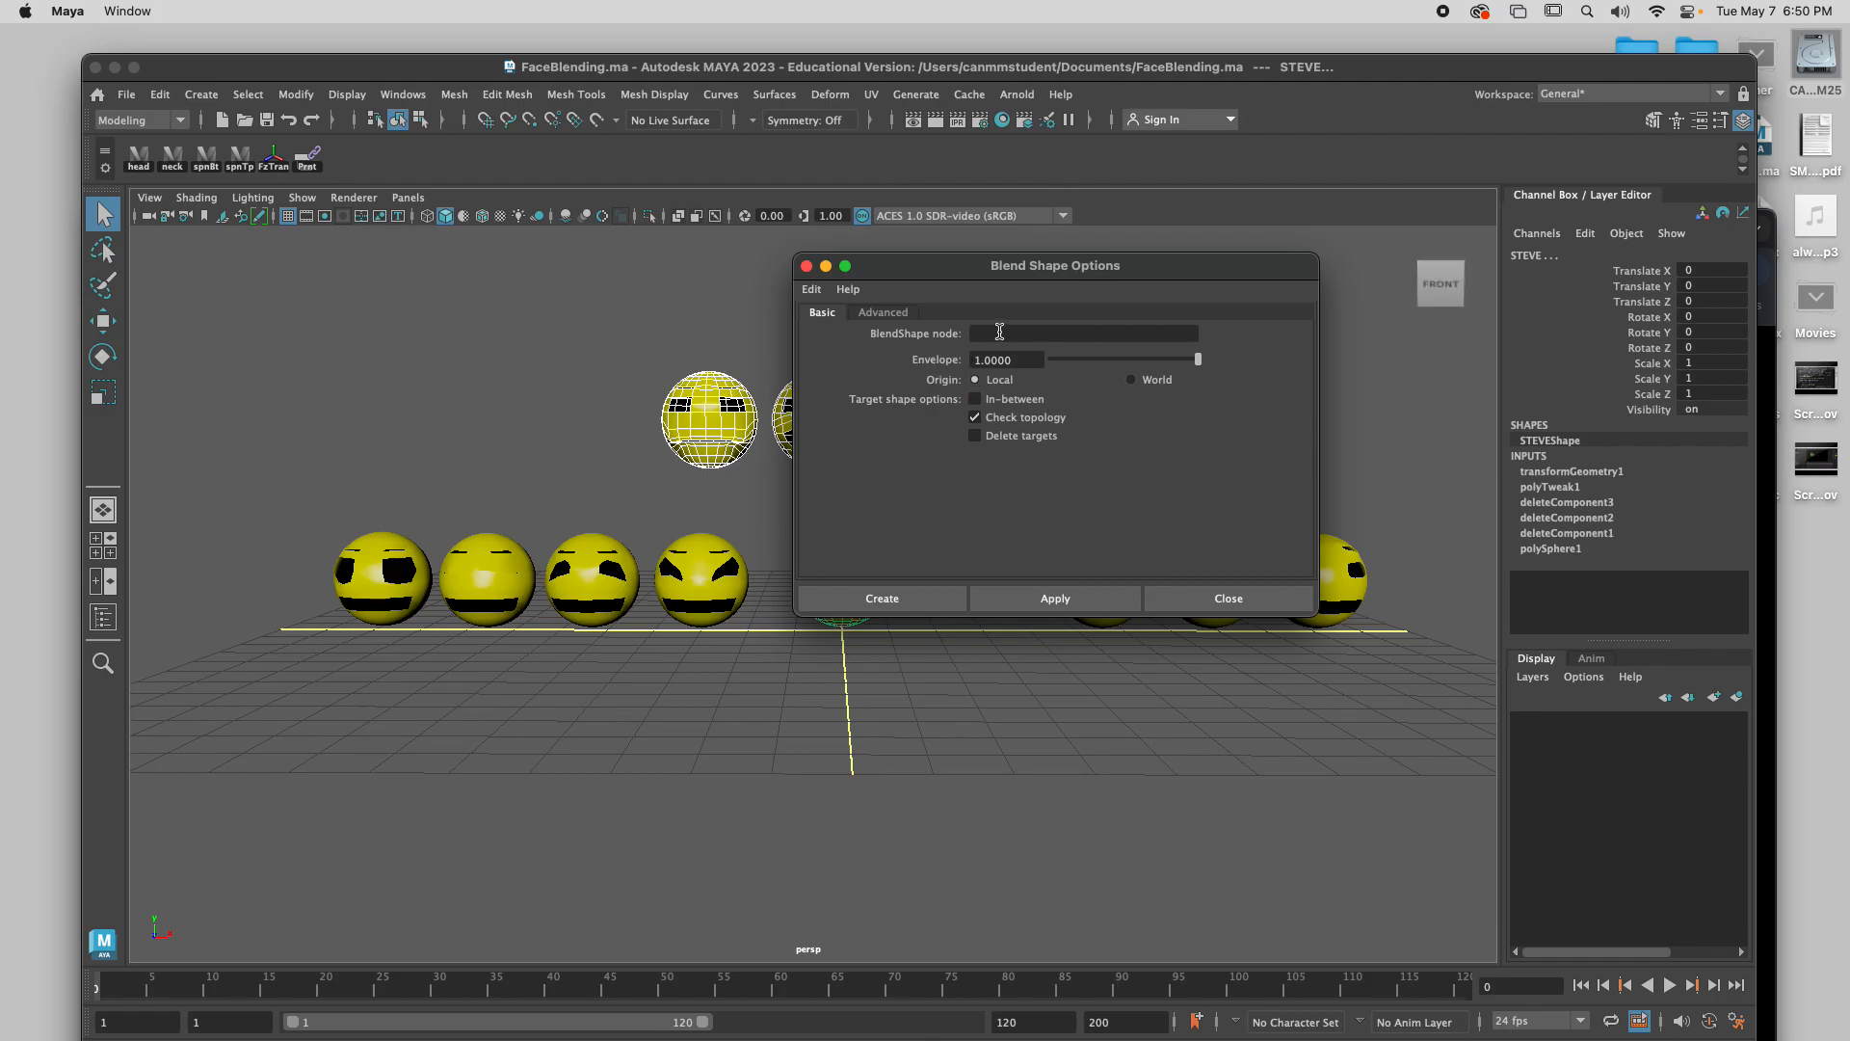
click(999, 333)
text(ML)
text(OUTH)
click(827, 95)
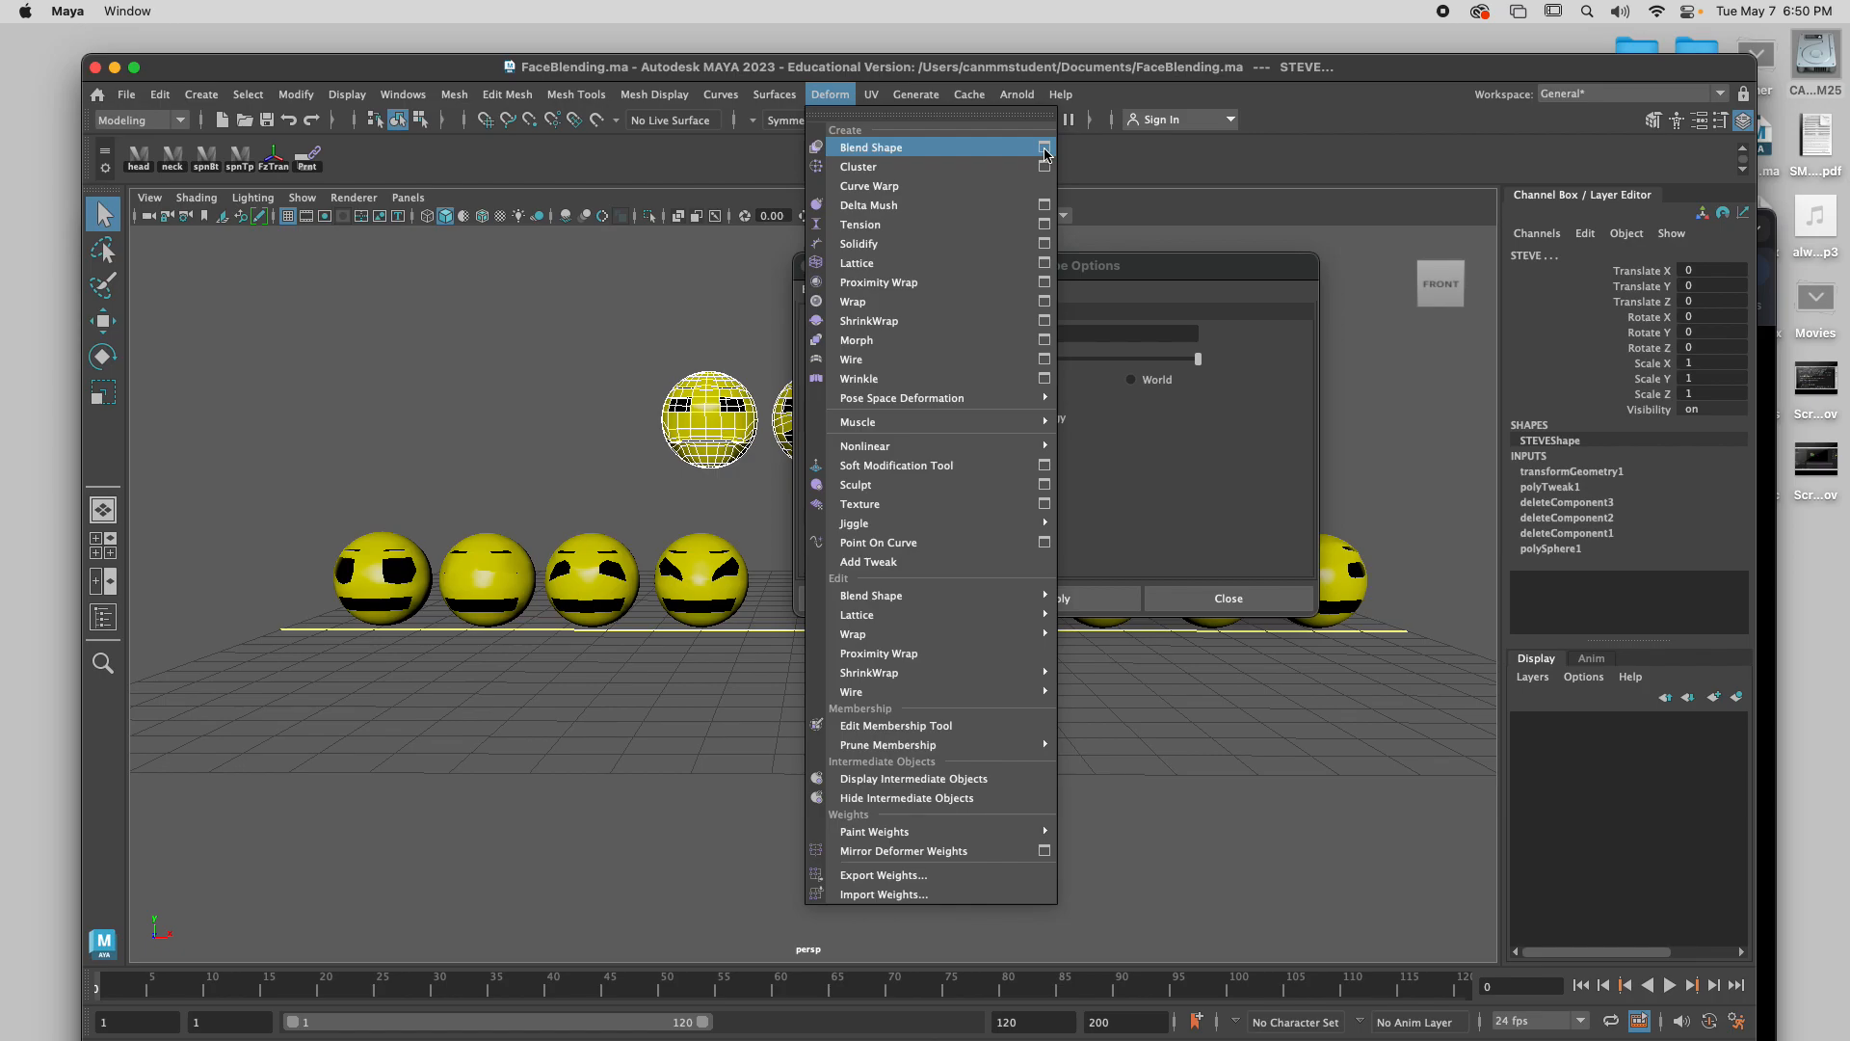
click(1136, 281)
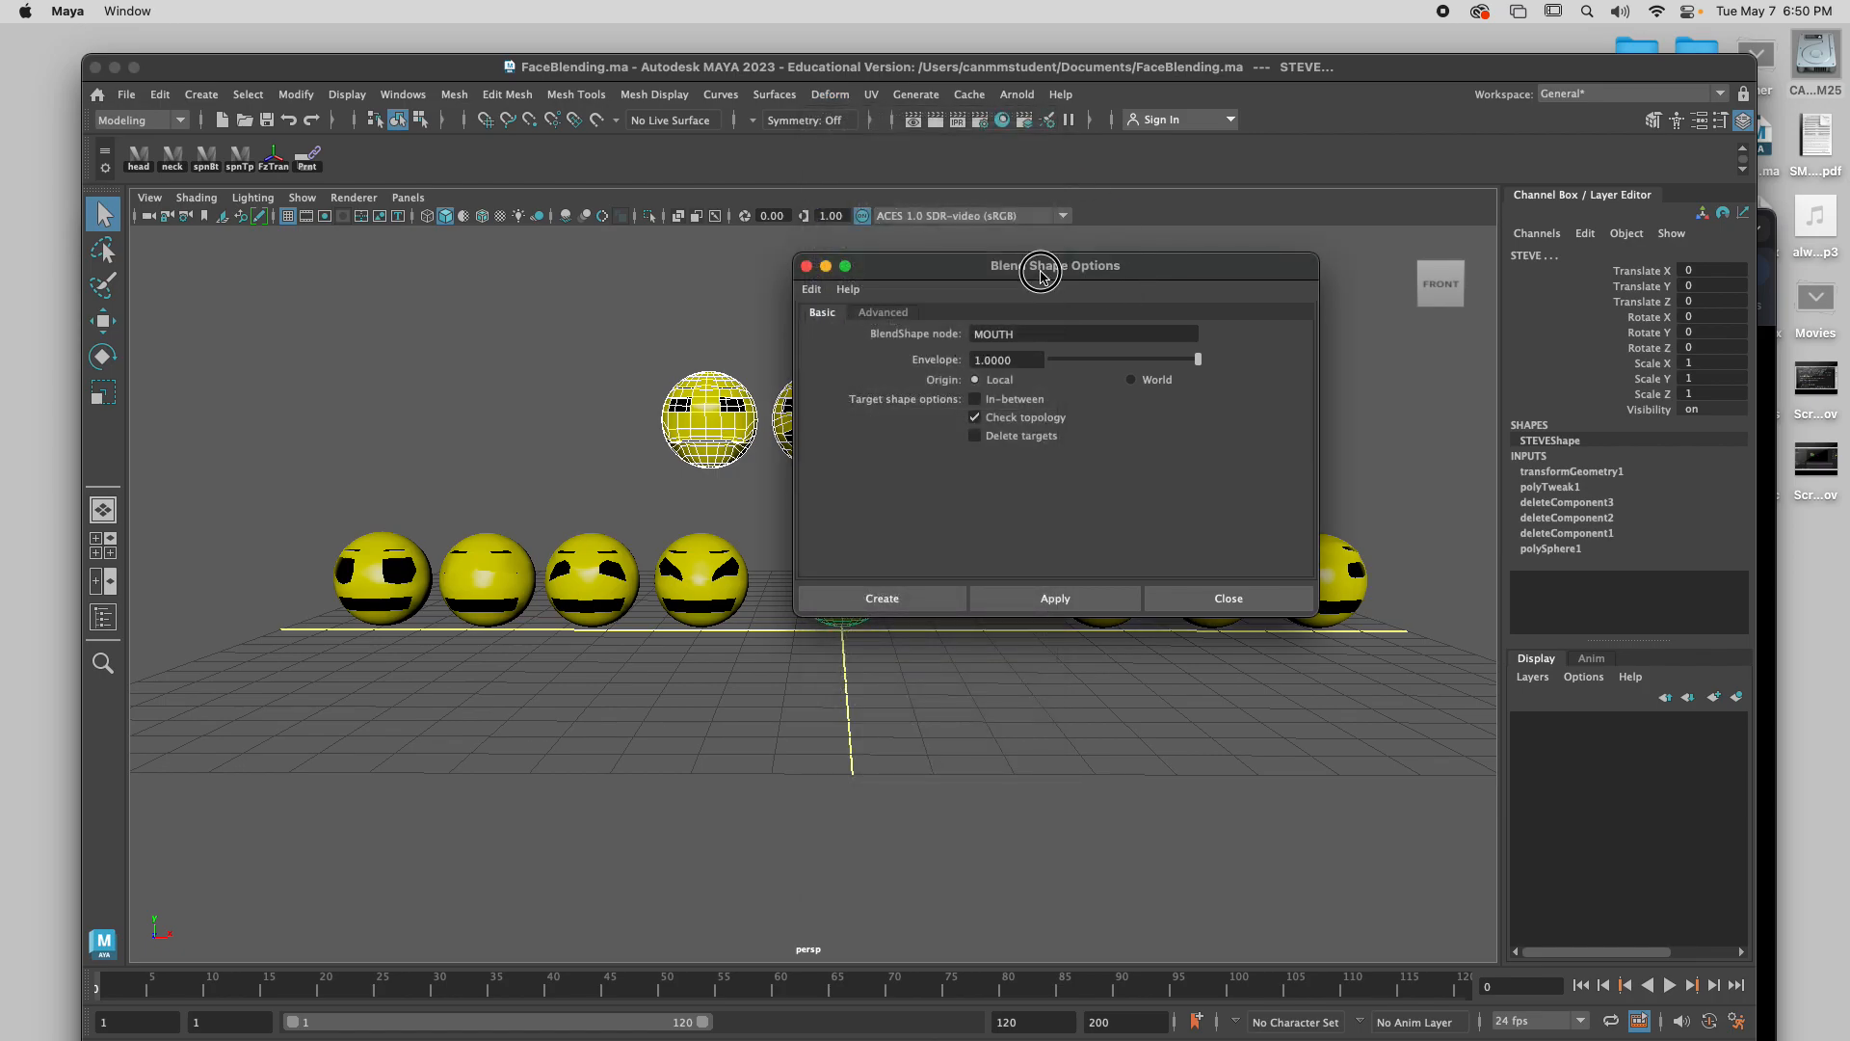
Create the MOUTH blend shape on the central head from the selected mouth targets and close the options window.
drag(1040, 275, 911, 513)
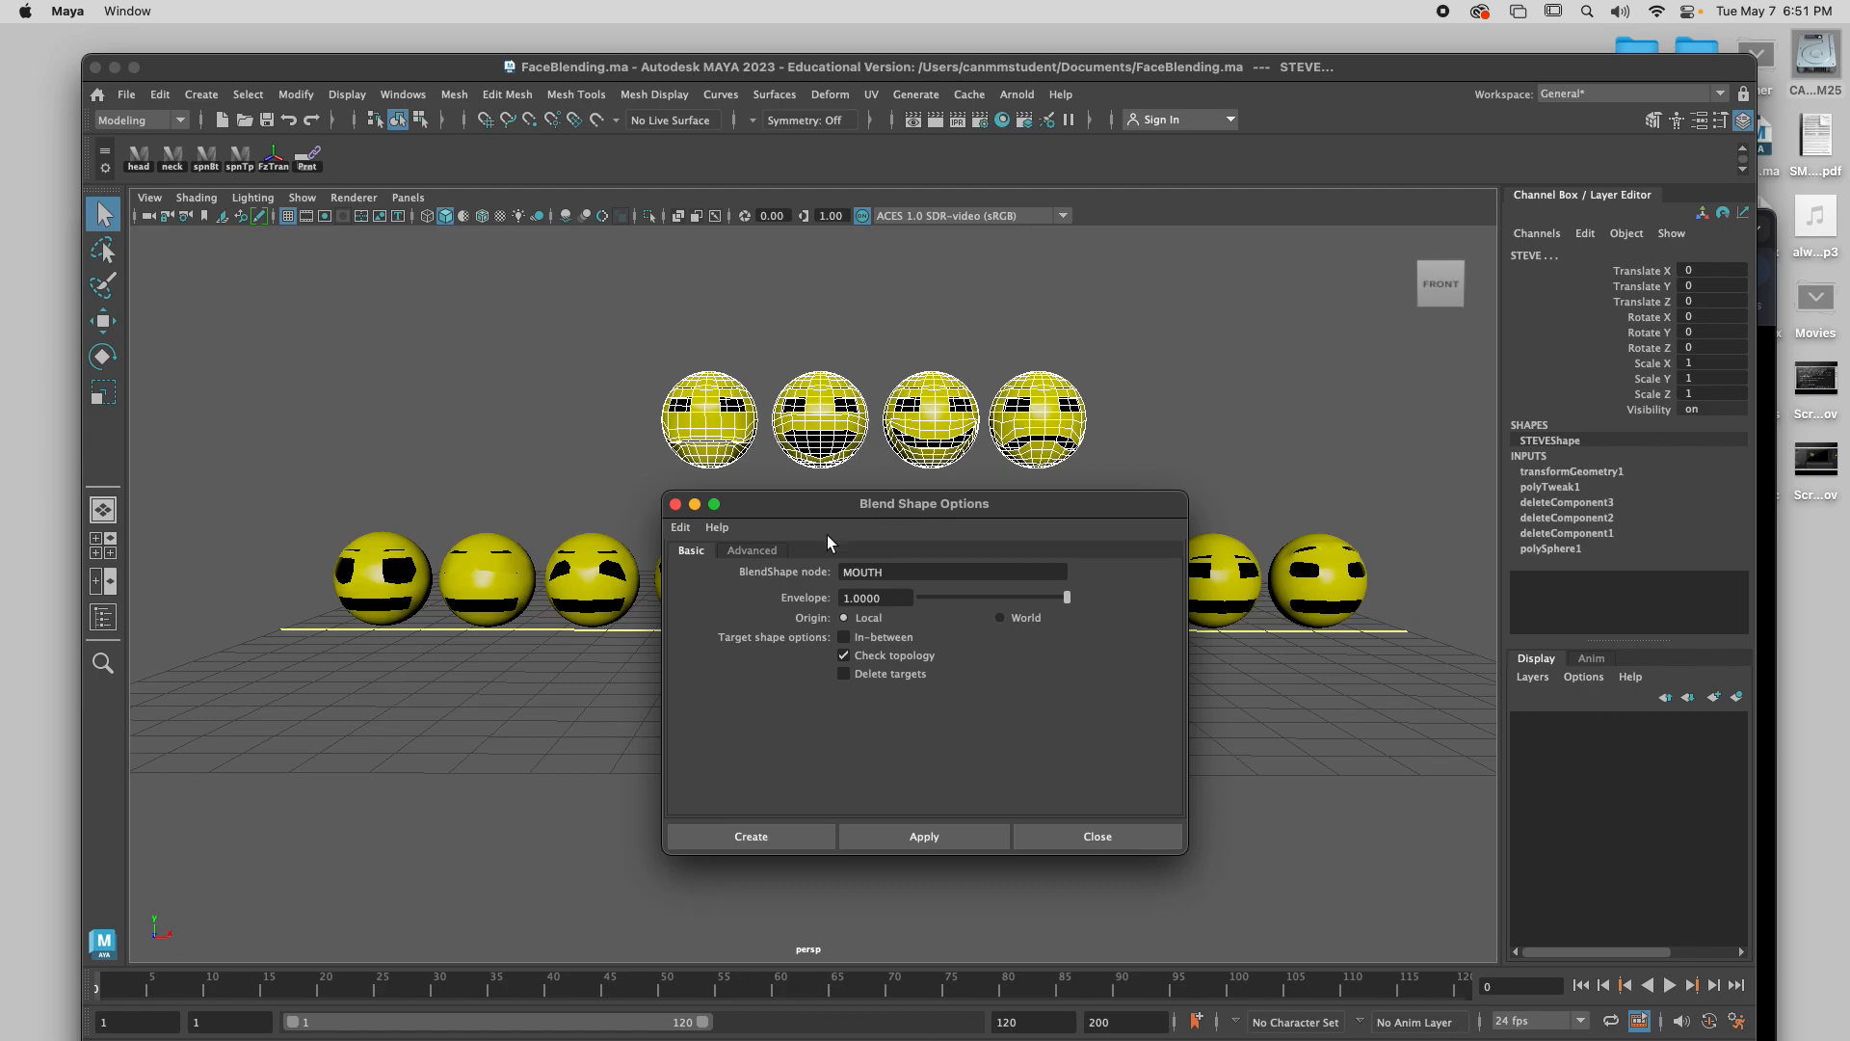
click(929, 841)
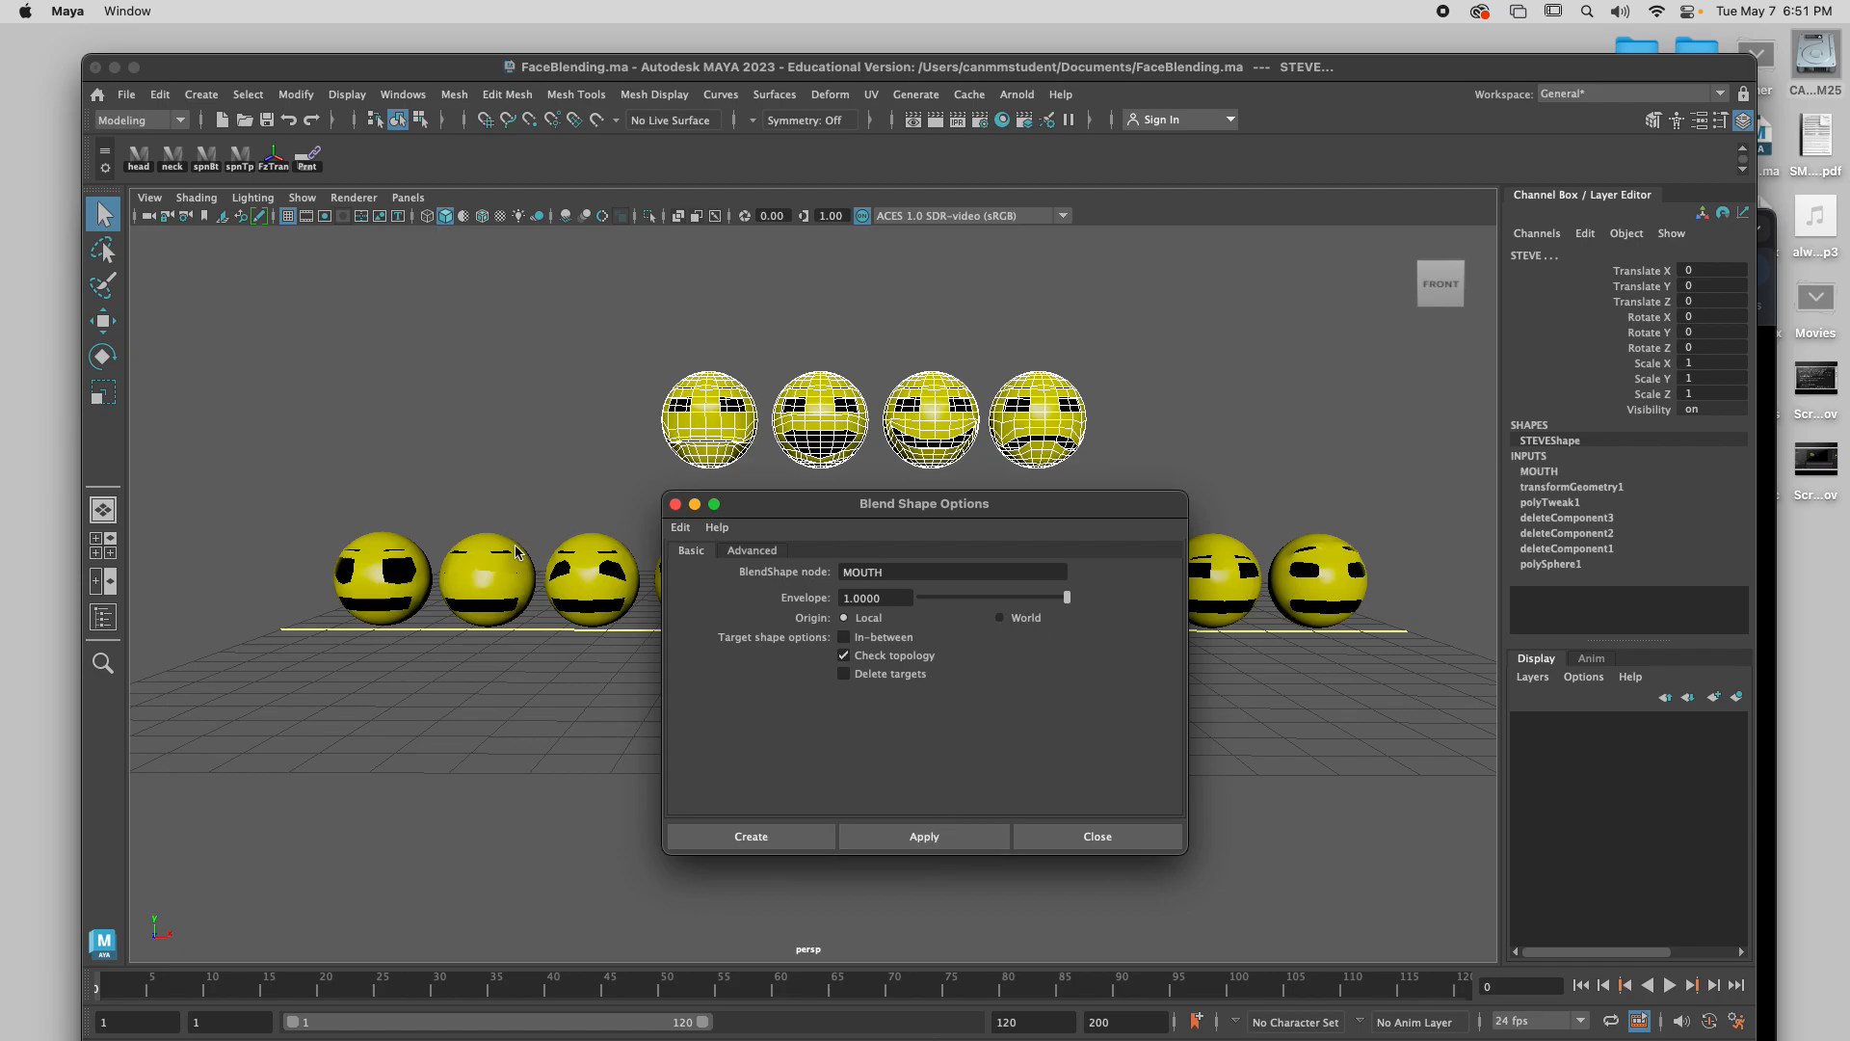
click(675, 505)
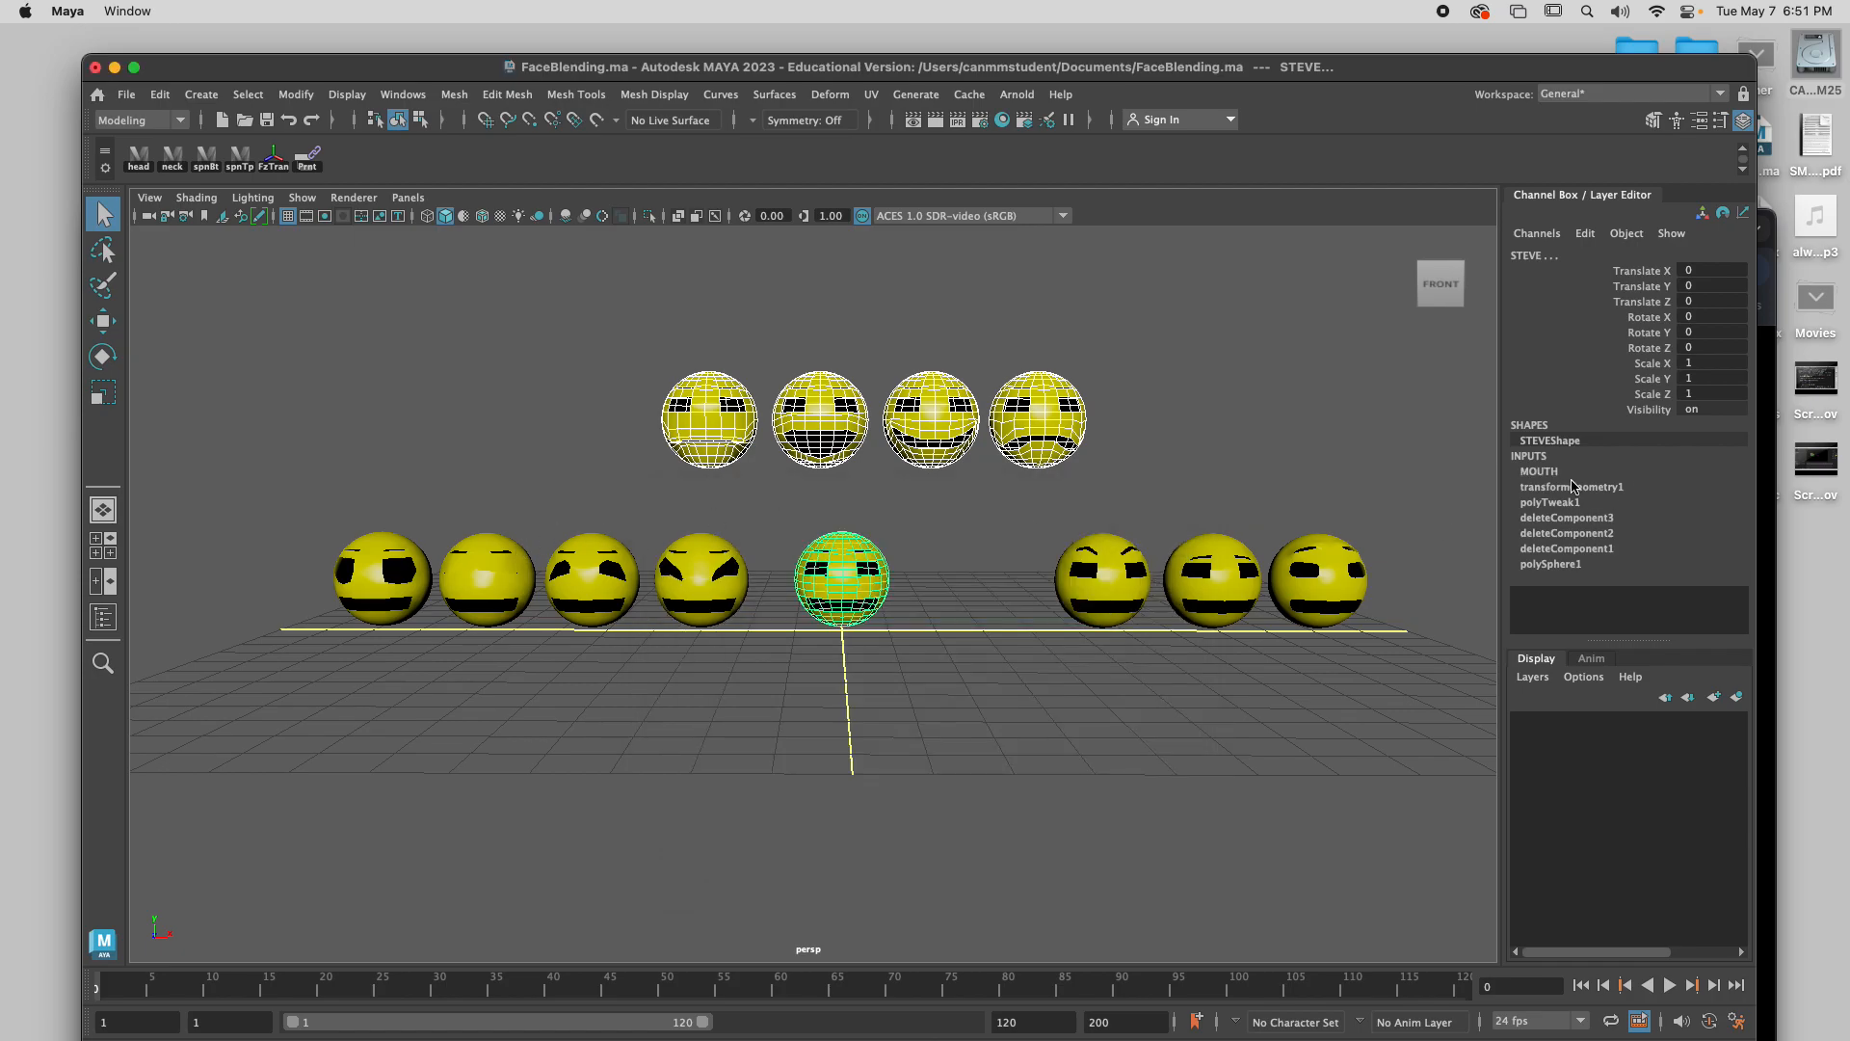
Expand the MOUTH blend shape node of the central head to inspect its target channels.
click(1547, 472)
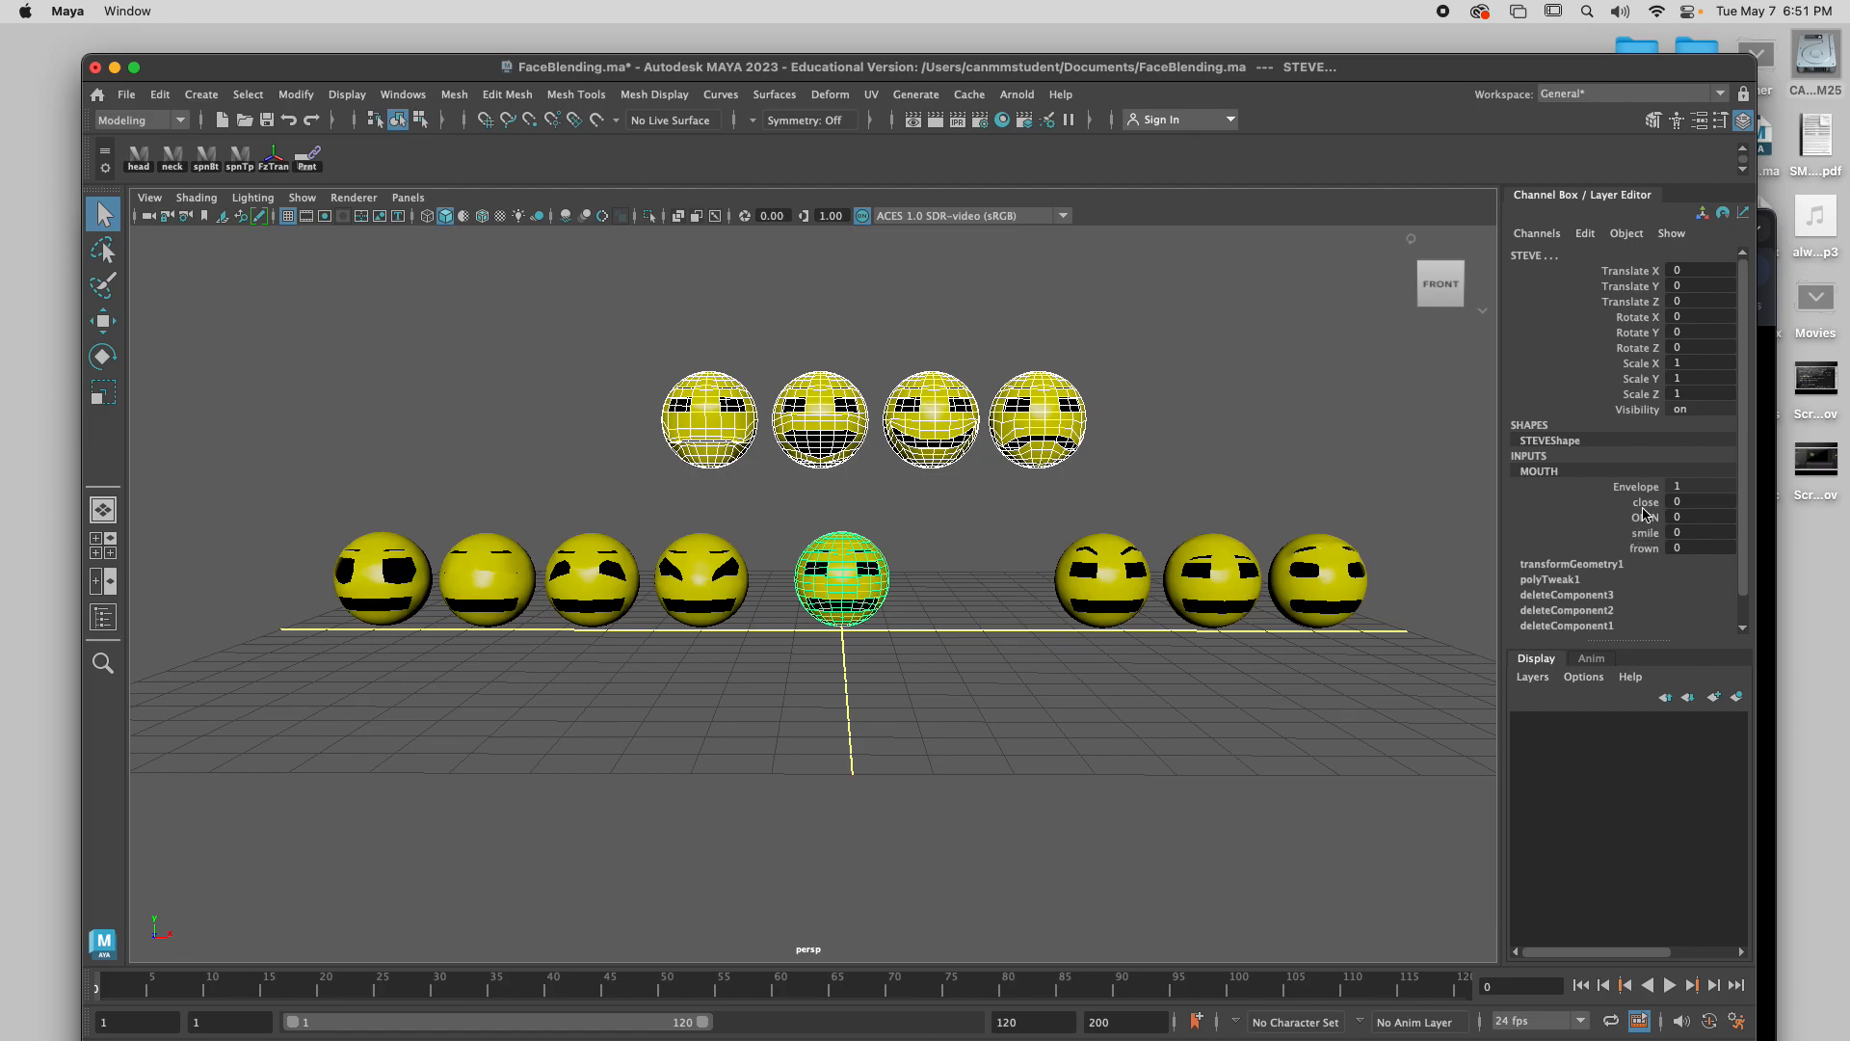
double_click(1559, 476)
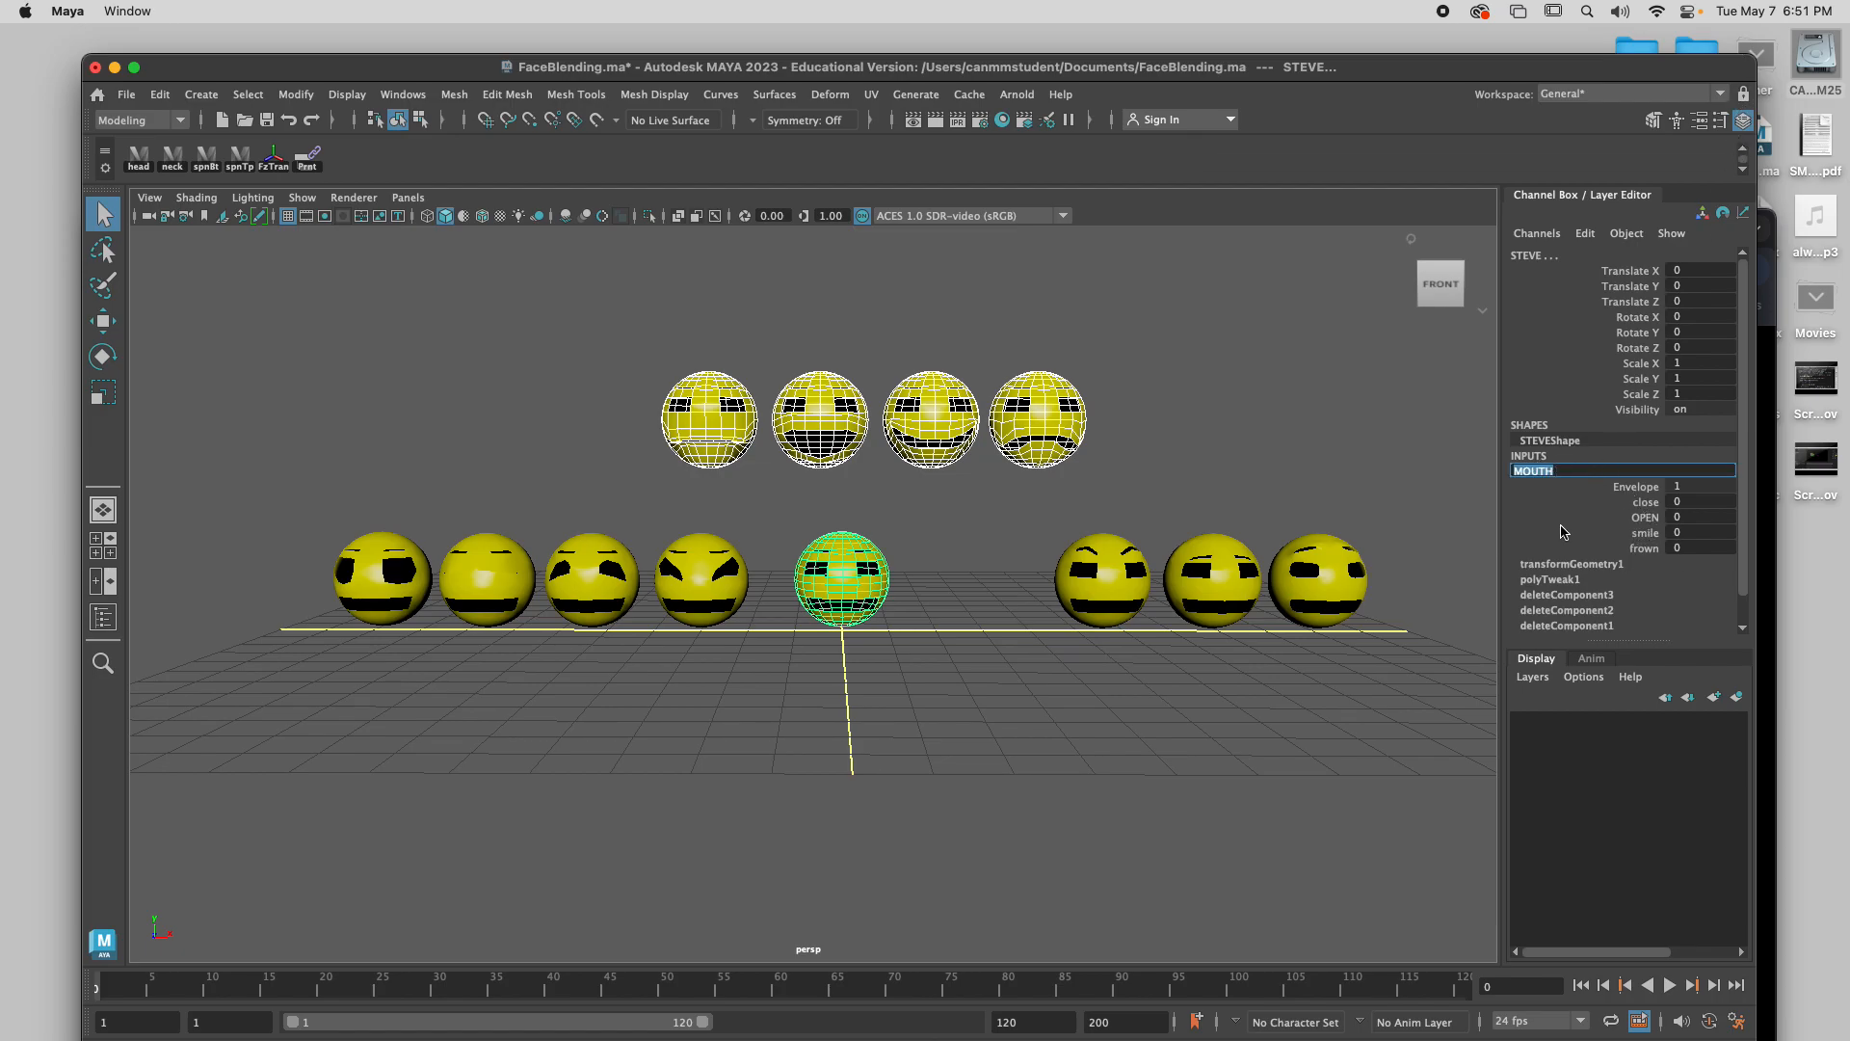
click(1626, 489)
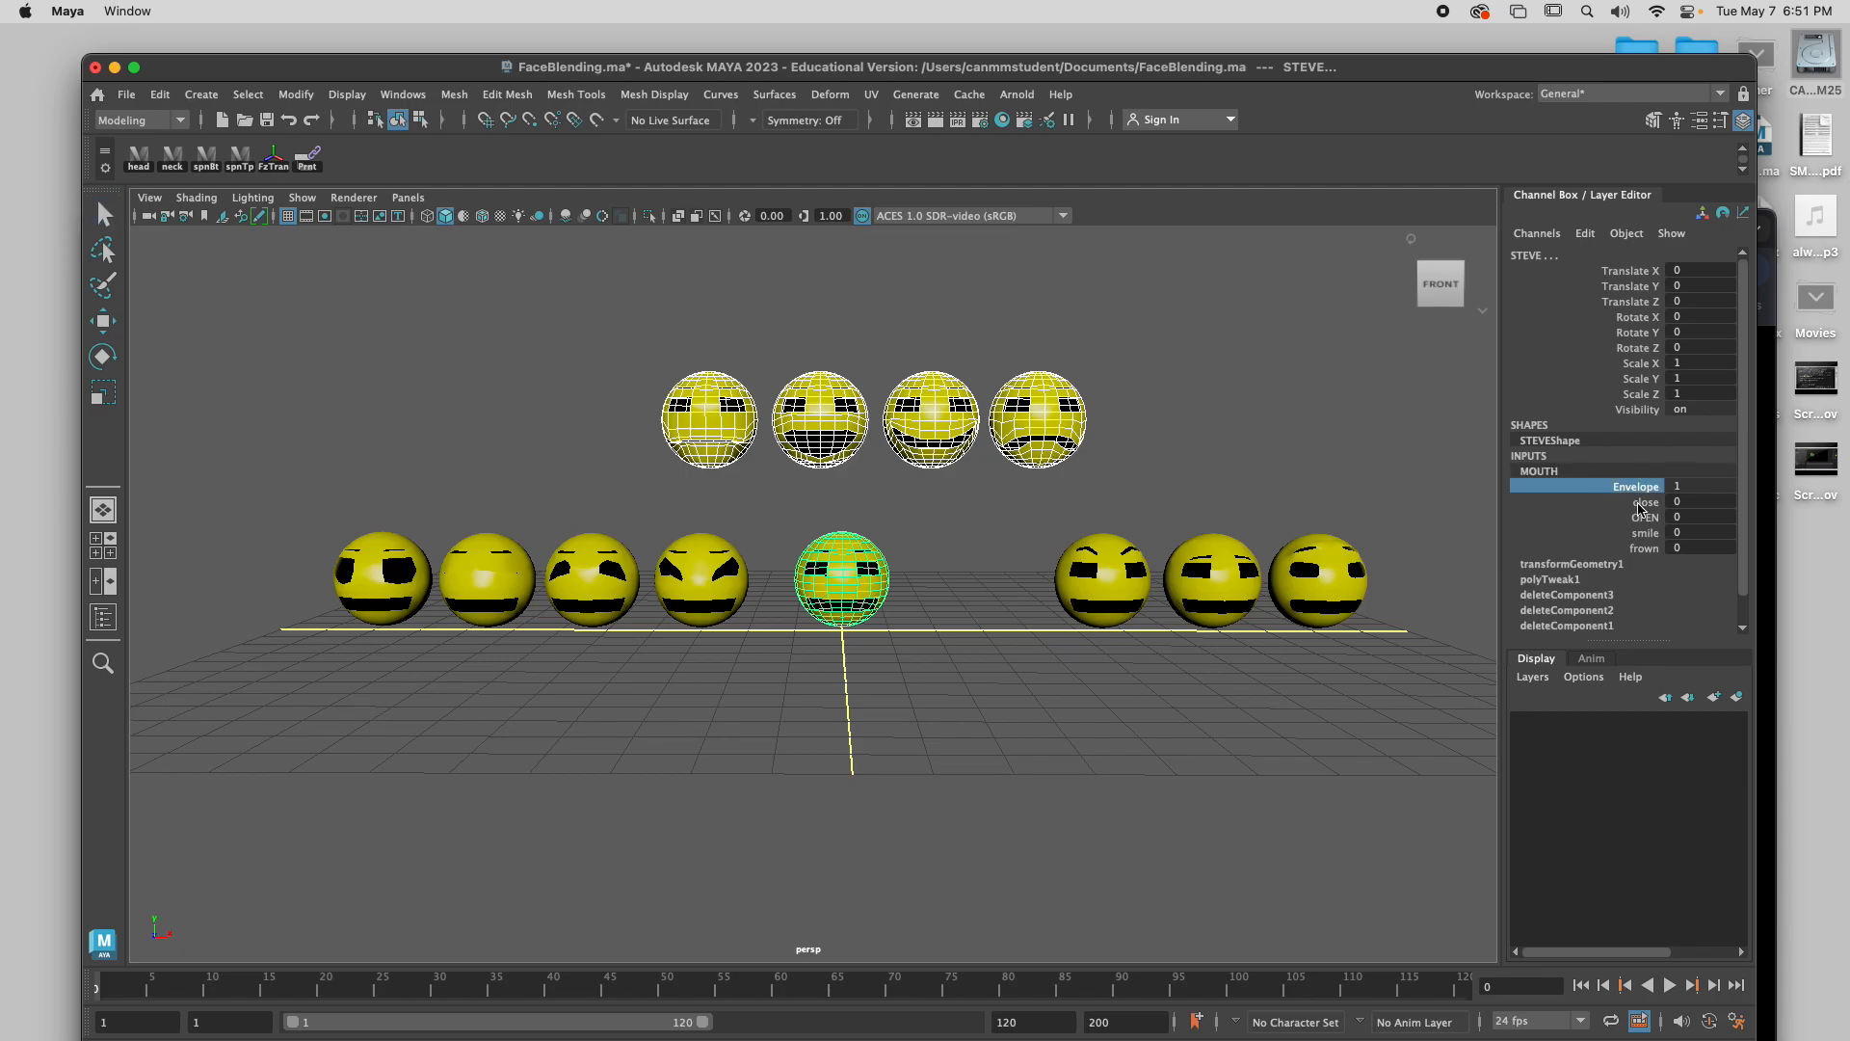
Try out the MOUTH target weights on the central head, including smile, and return them to 0.
click(1638, 502)
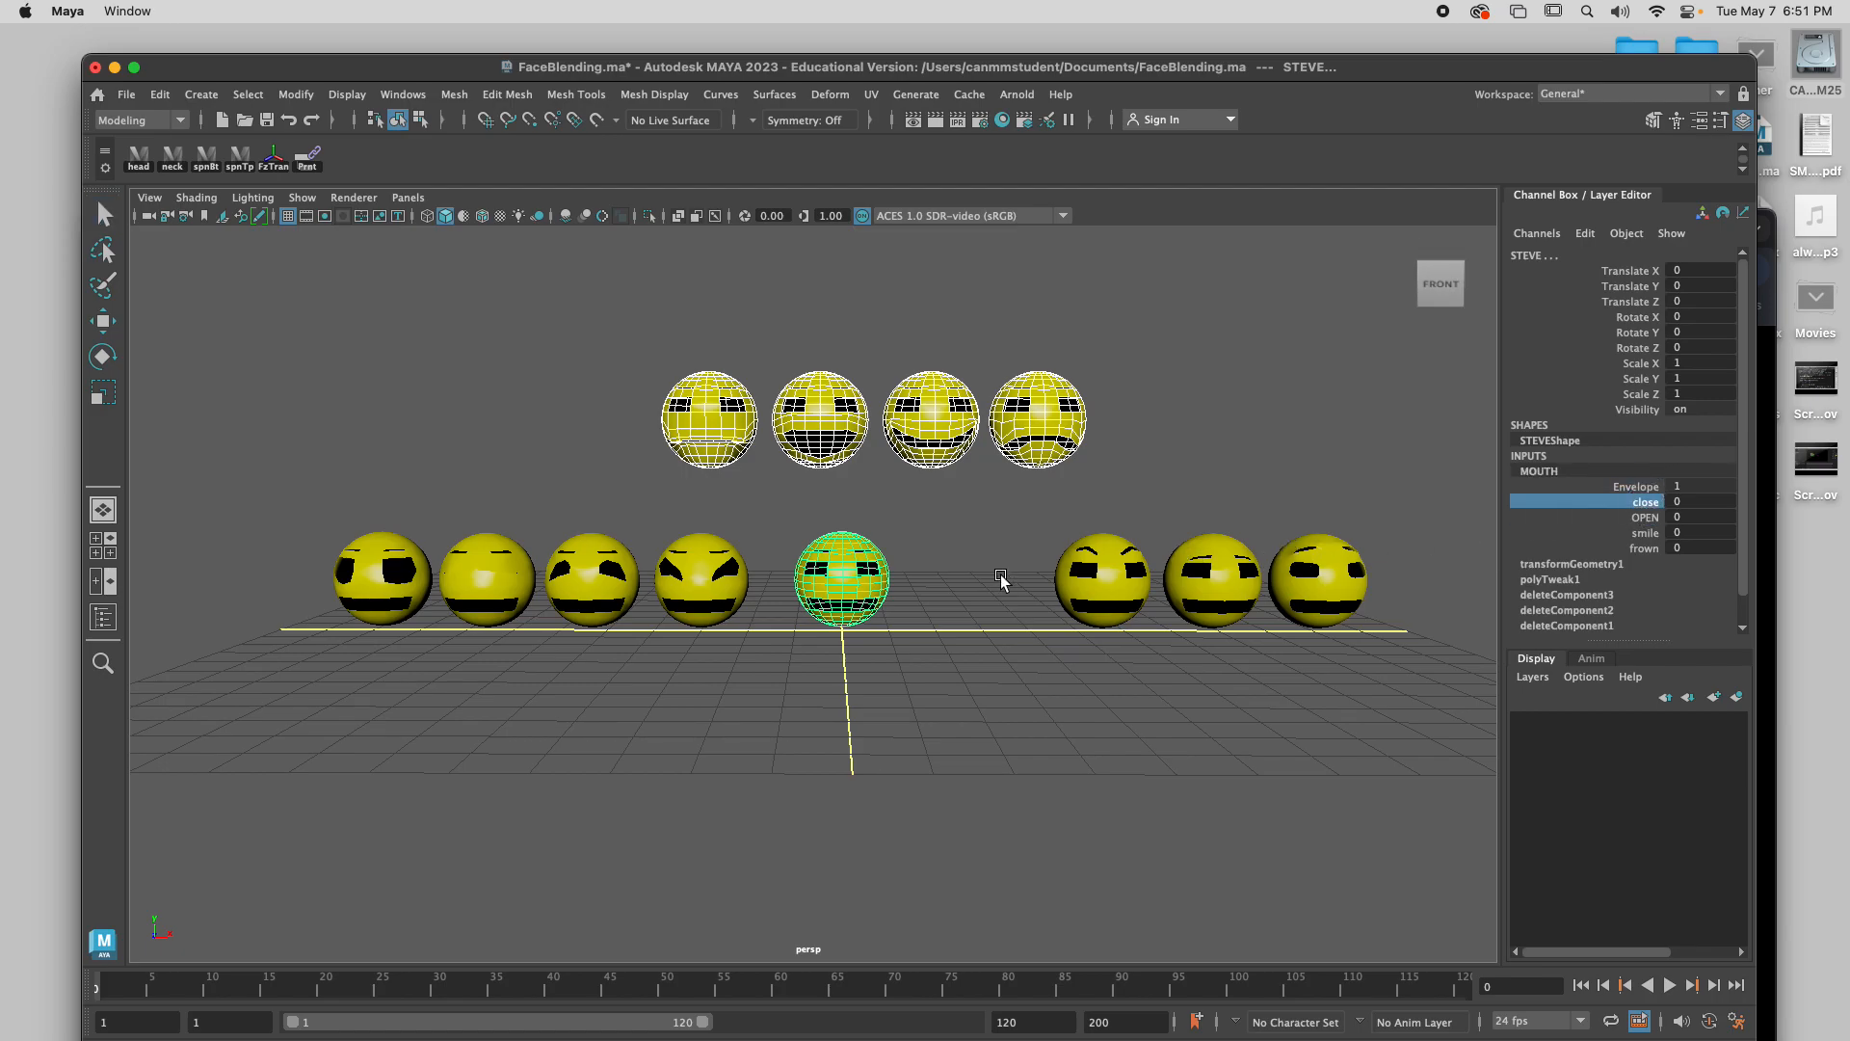
scroll(979, 590, up, 2)
middle_drag(1009, 582, 916, 599)
click(1639, 518)
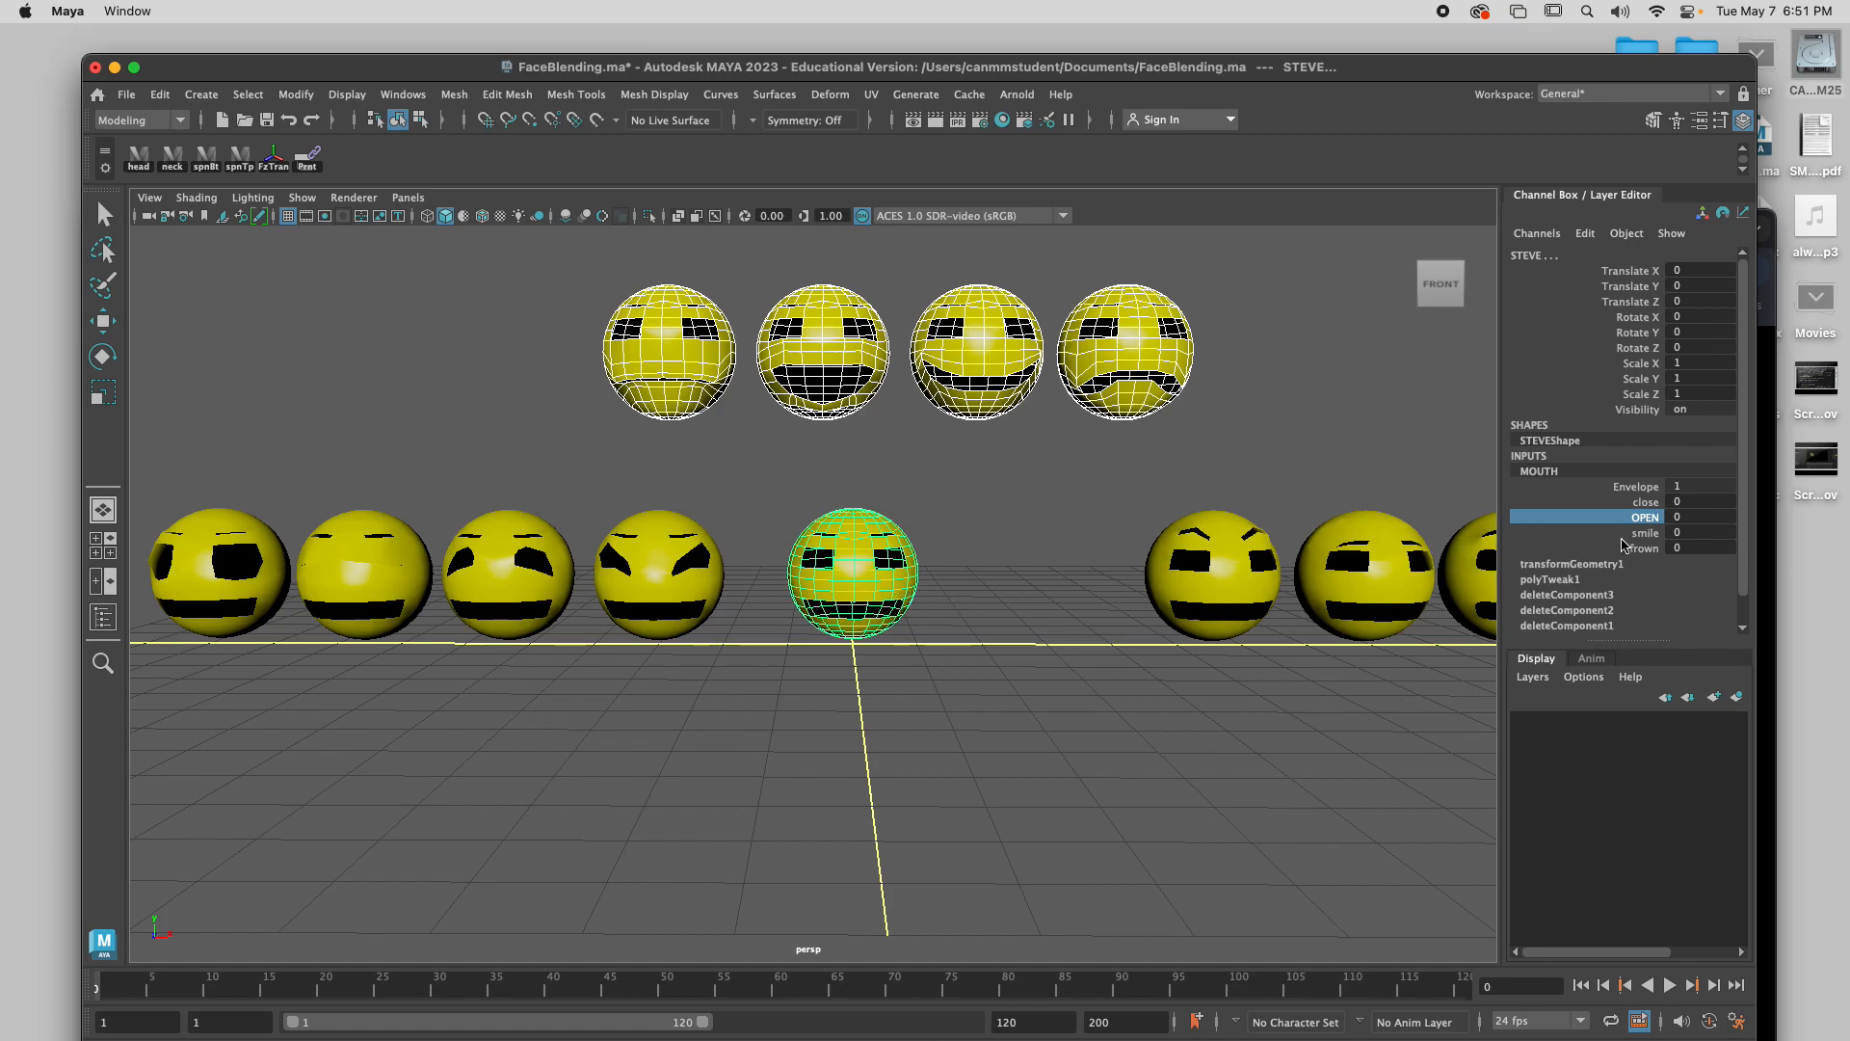
click(1643, 533)
middle_drag(978, 662, 926, 708)
click(1646, 549)
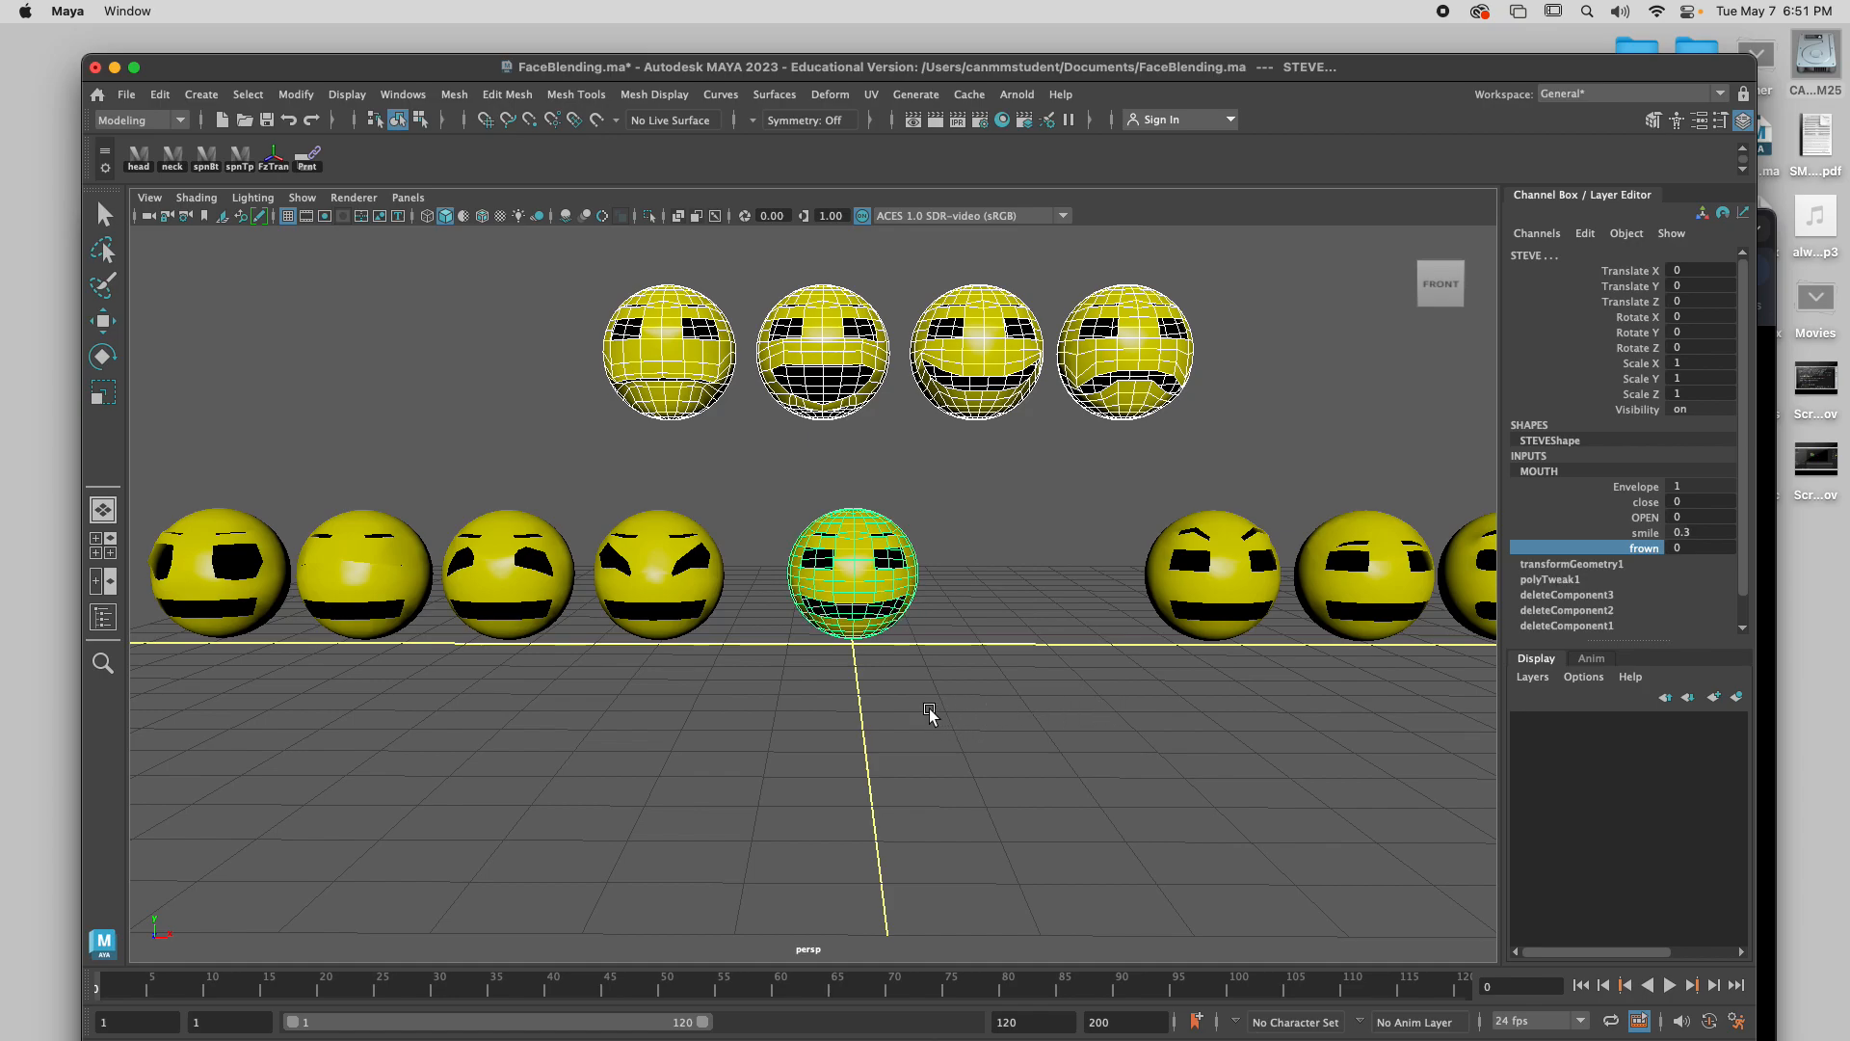
click(1643, 533)
middle_drag(1119, 698, 1188, 696)
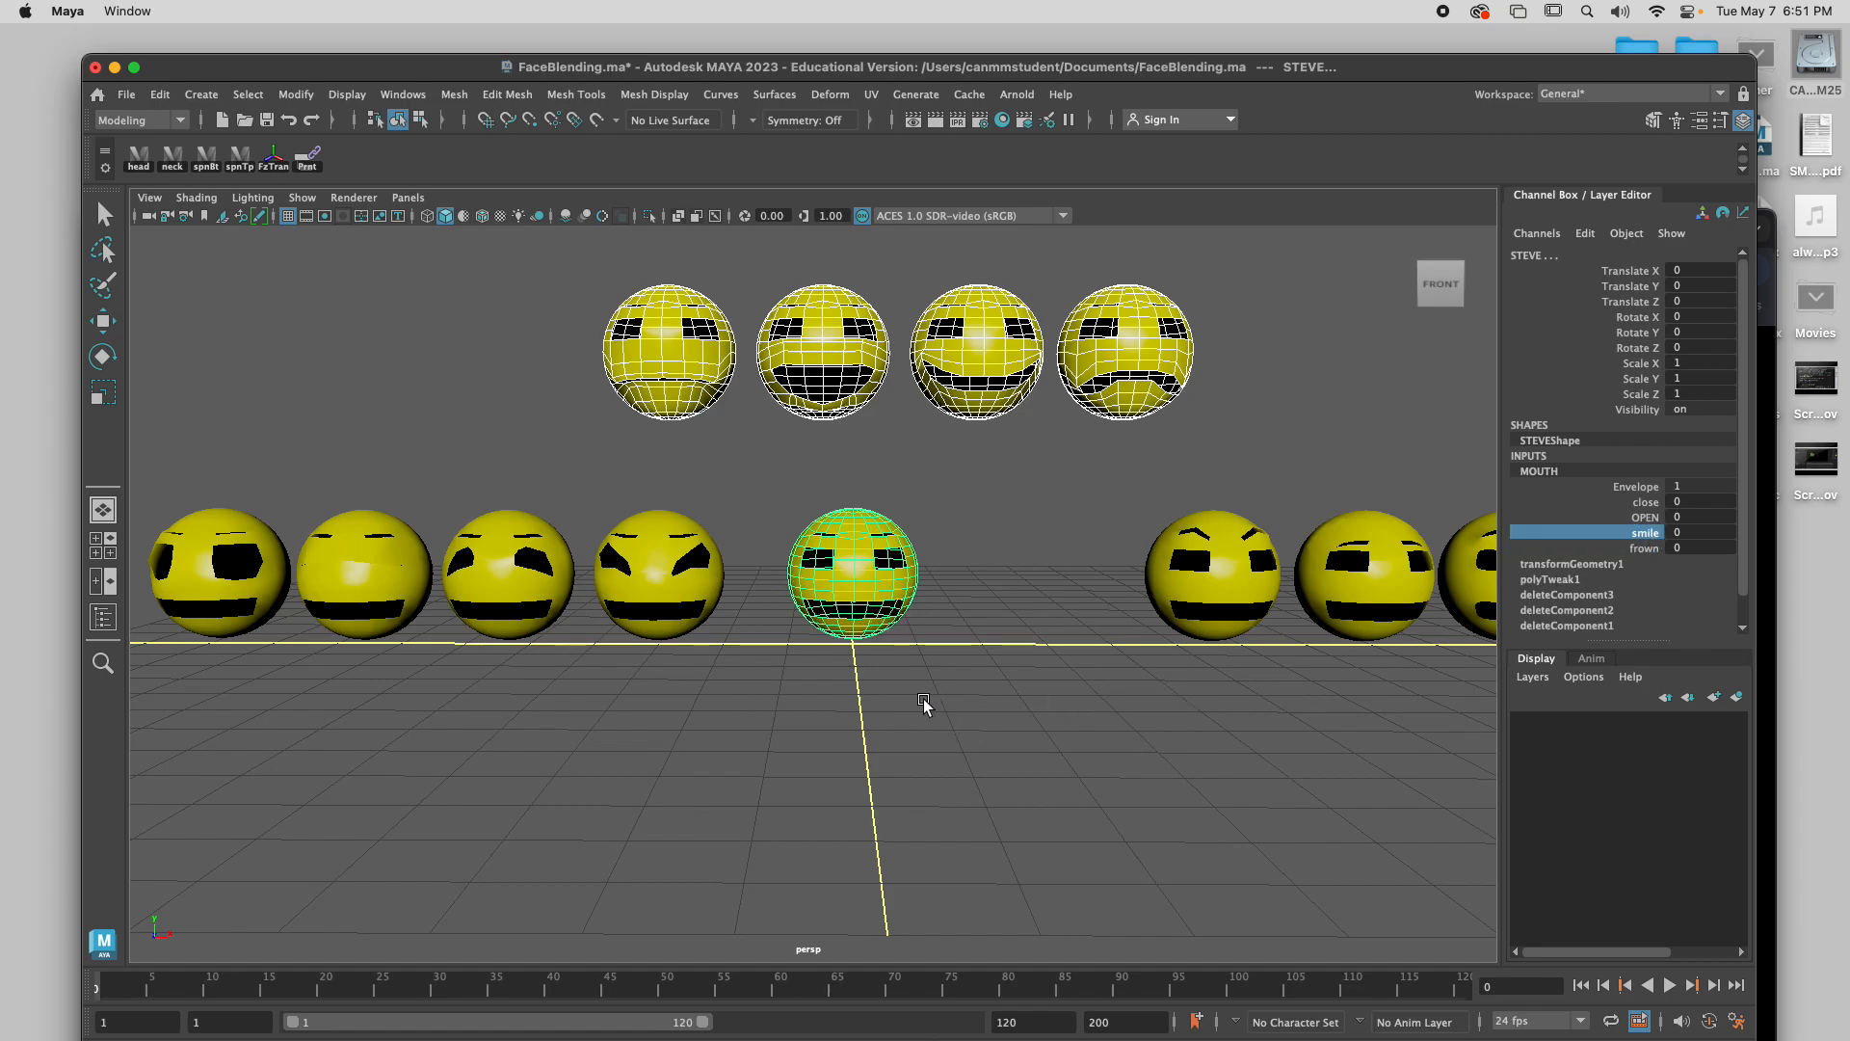
Clear the selection and select the four mouth shapes in the upper row individually to check their names.
key(q)
click(859, 484)
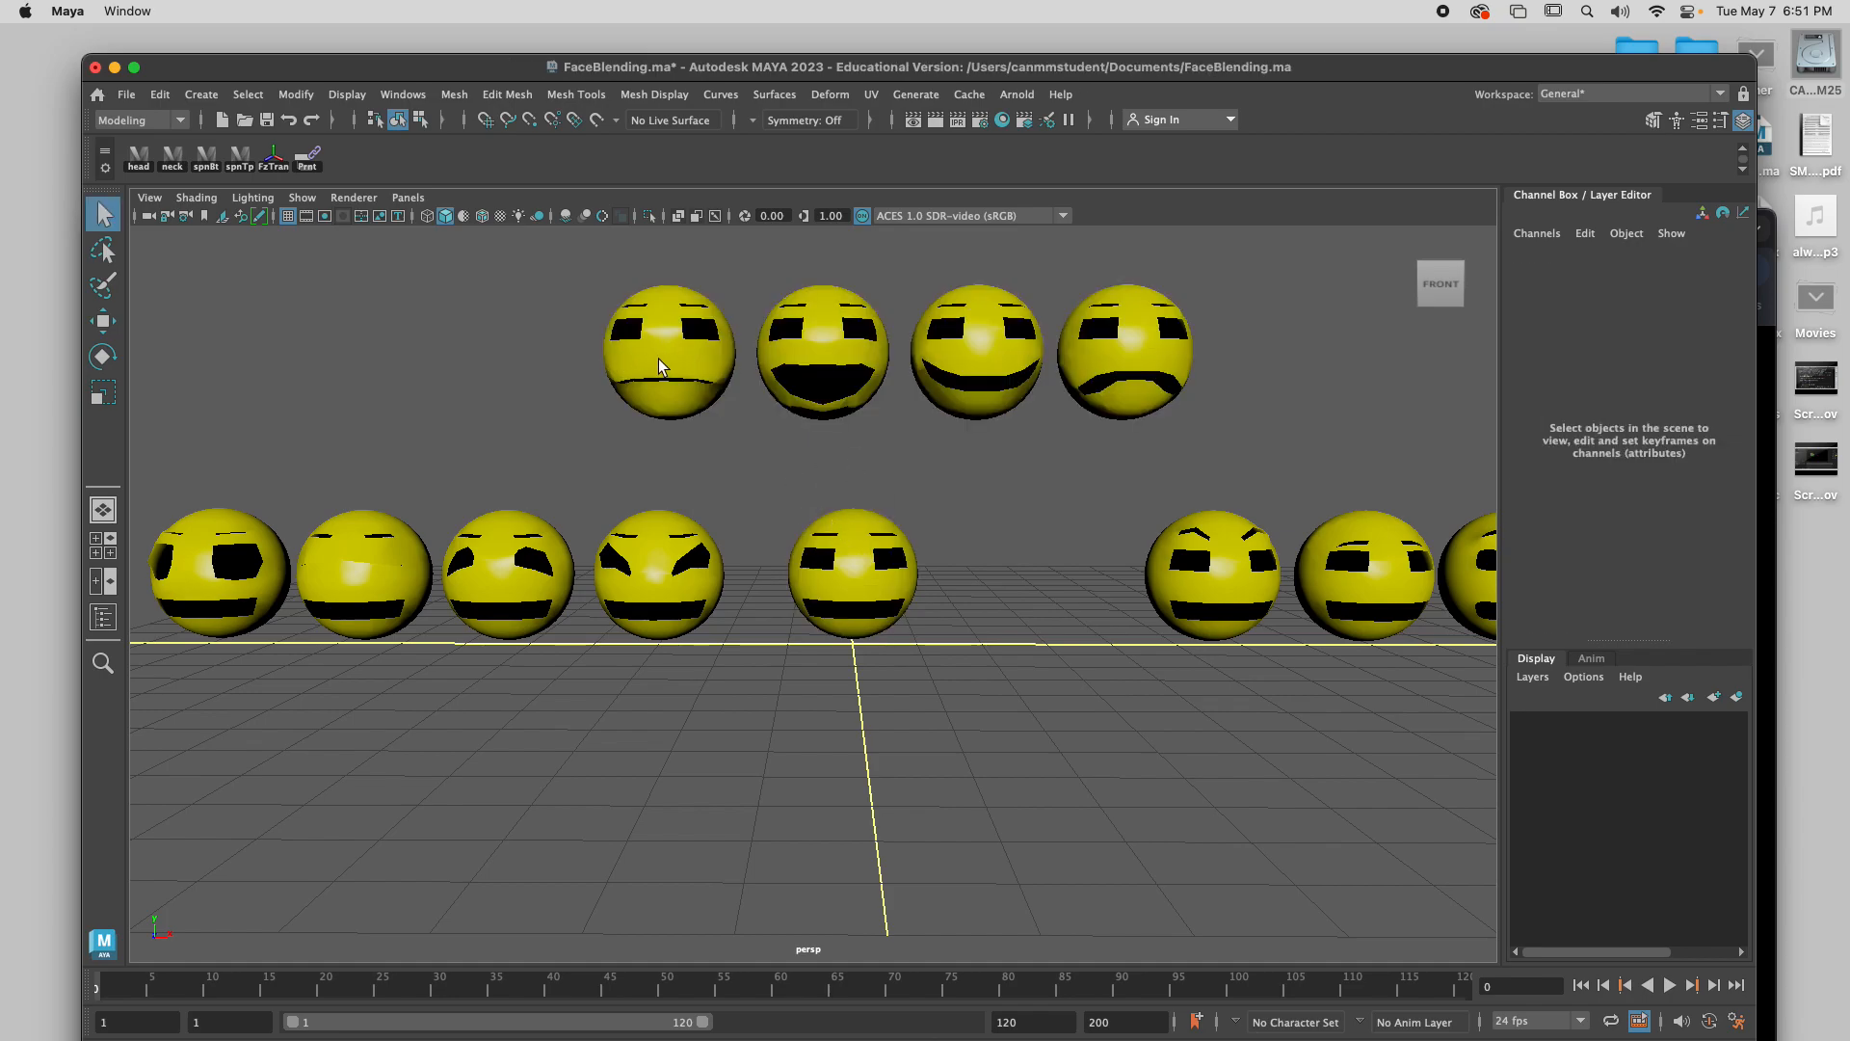
click(663, 359)
click(824, 356)
click(975, 349)
click(1135, 355)
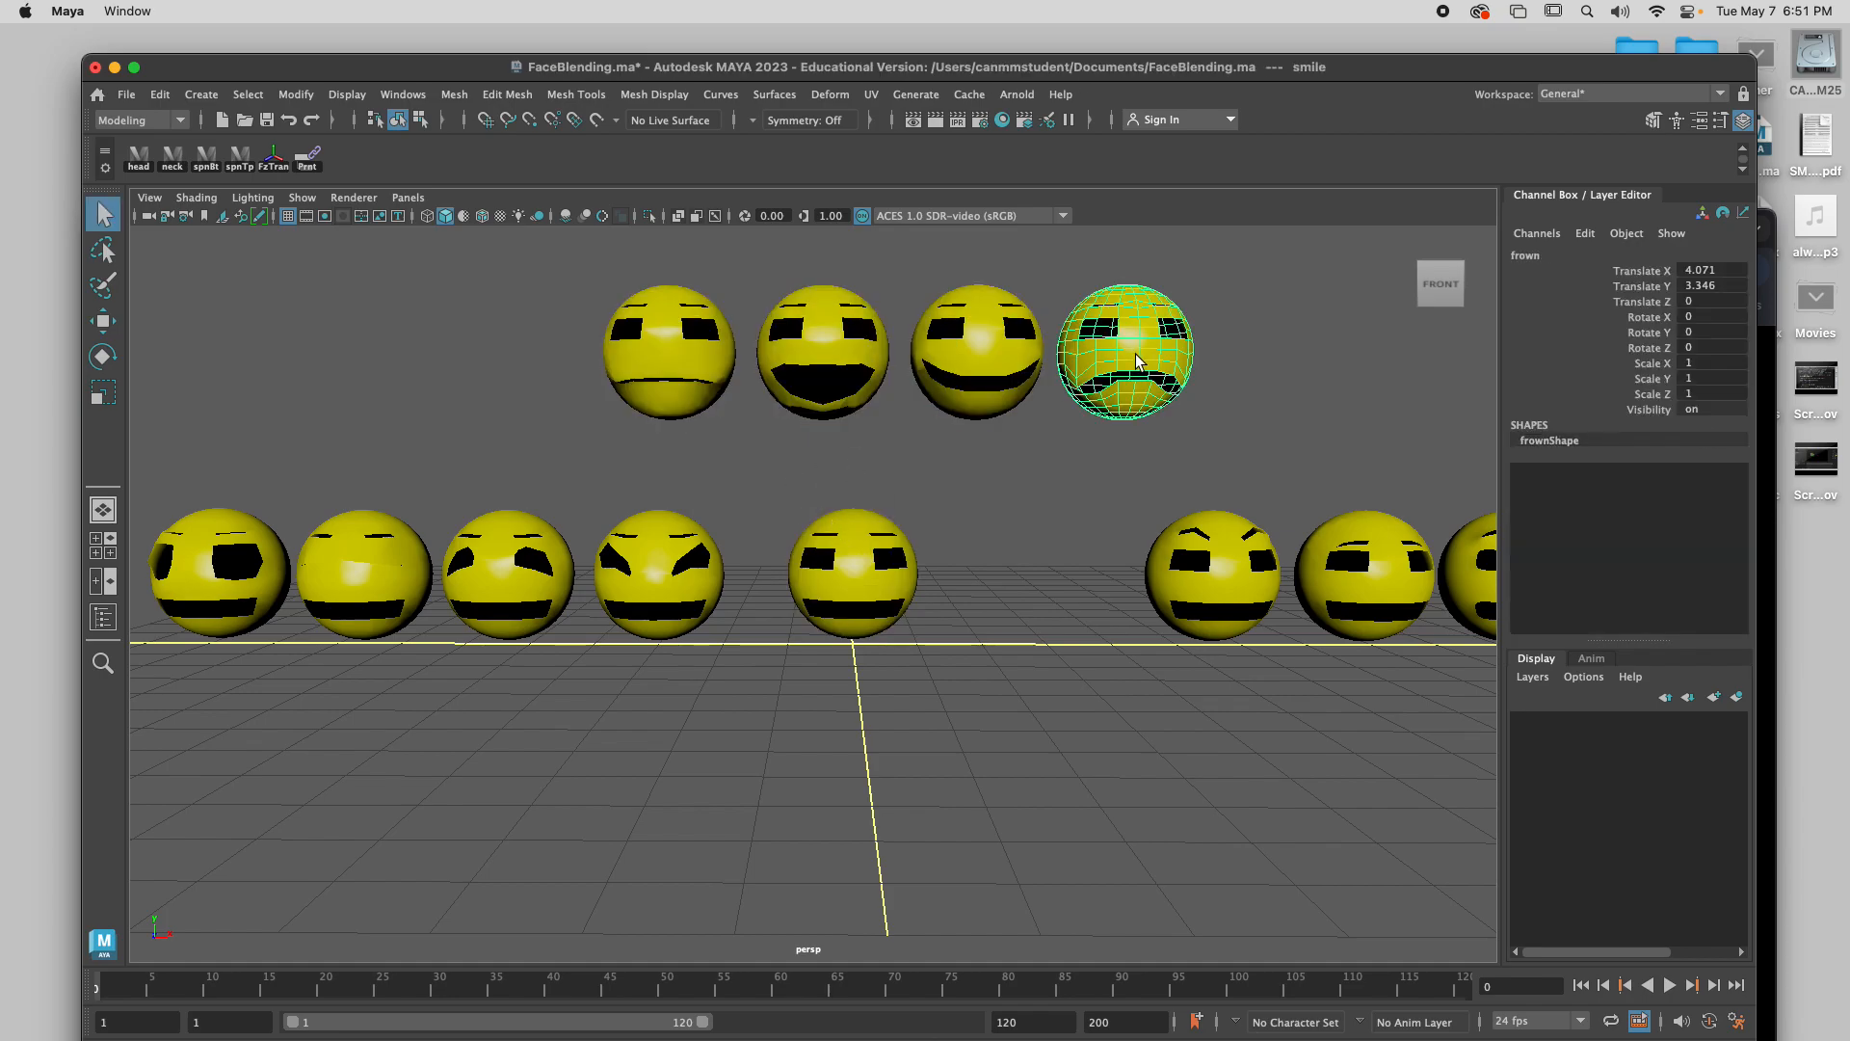
Set the OPEN and smile weights of the central head's MOUTH blend shape to 1.
click(859, 586)
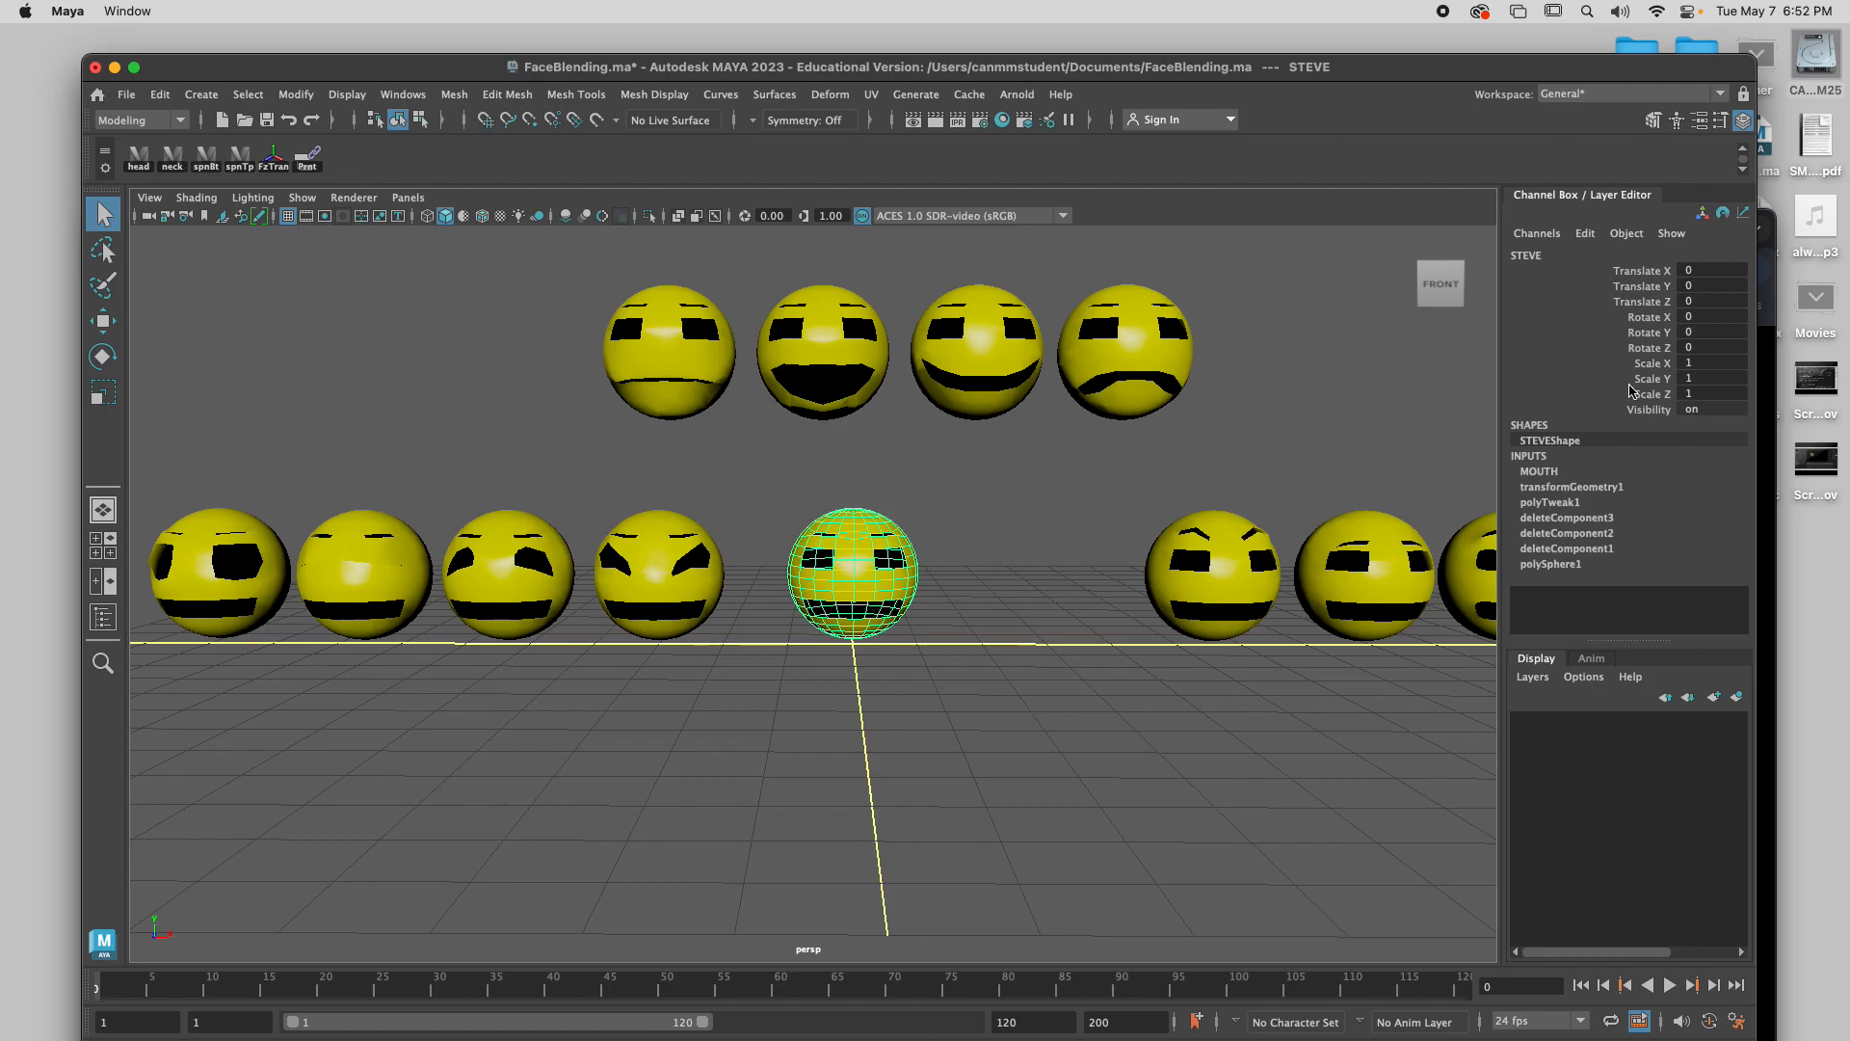
click(1550, 473)
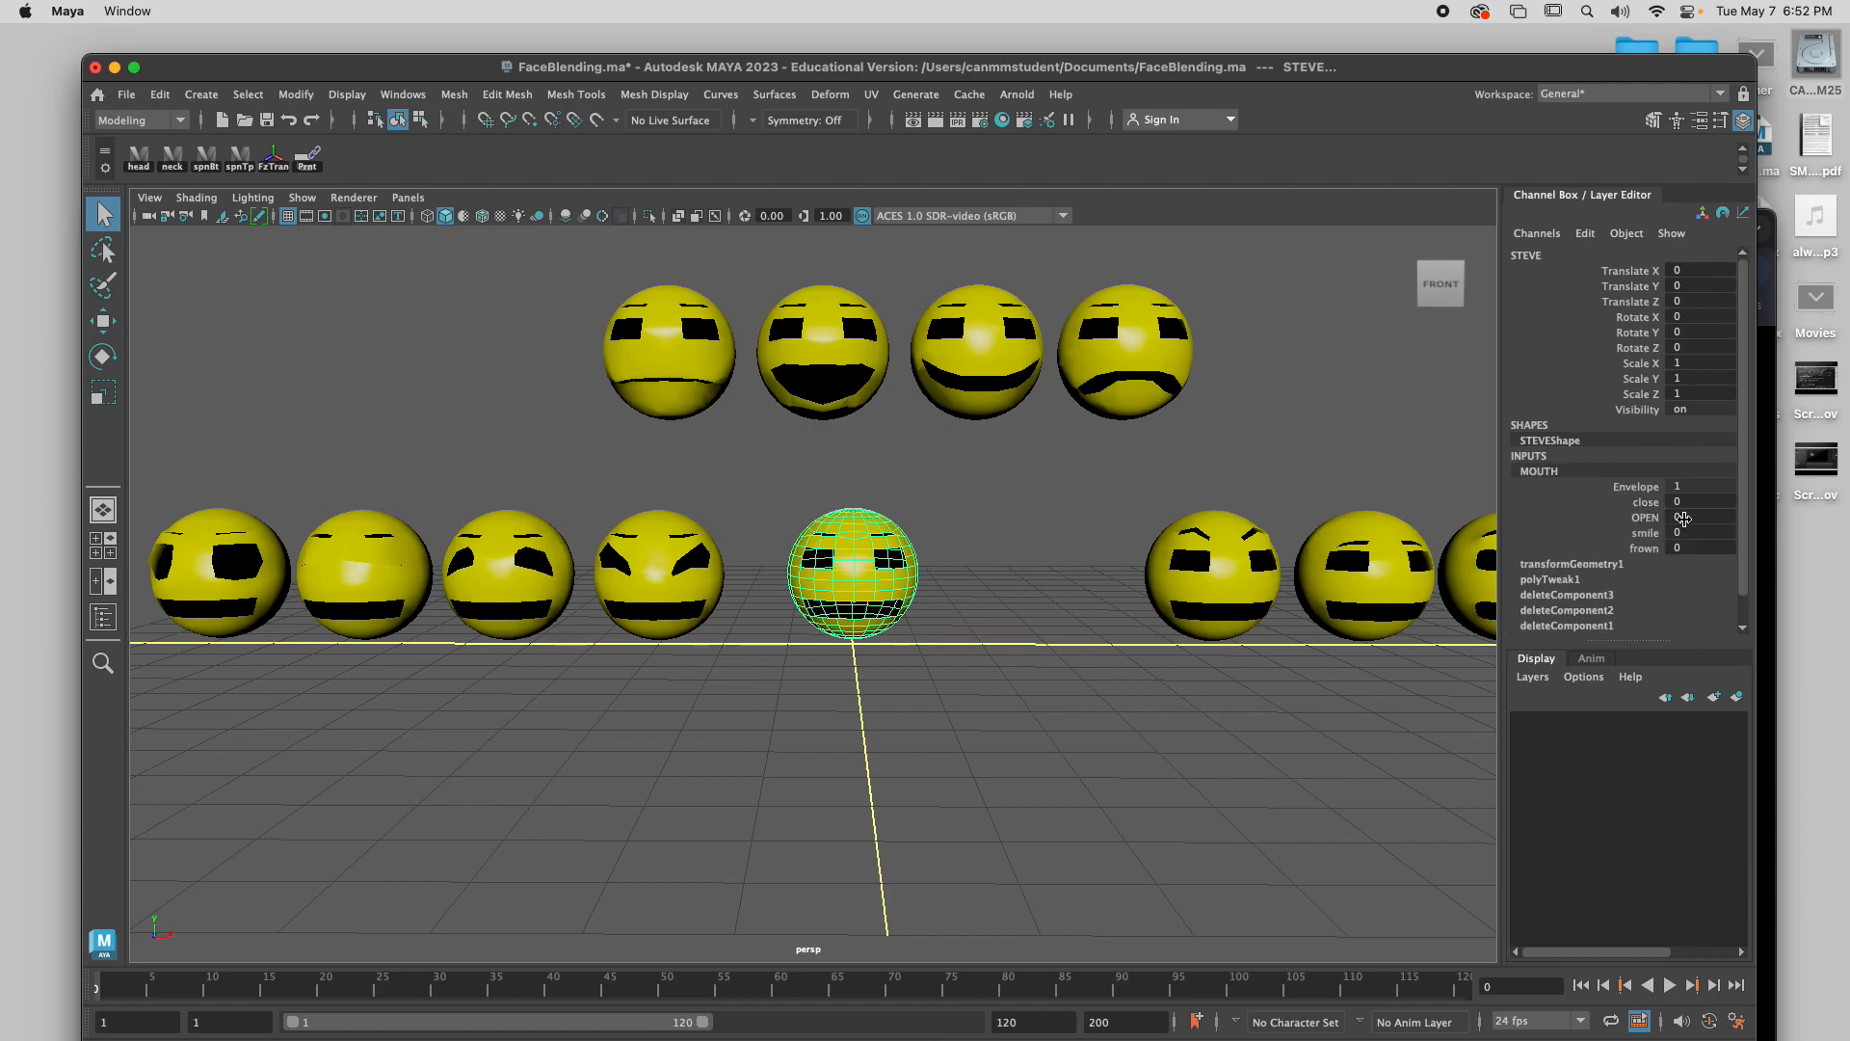
click(1645, 518)
middle_drag(1115, 529, 1136, 516)
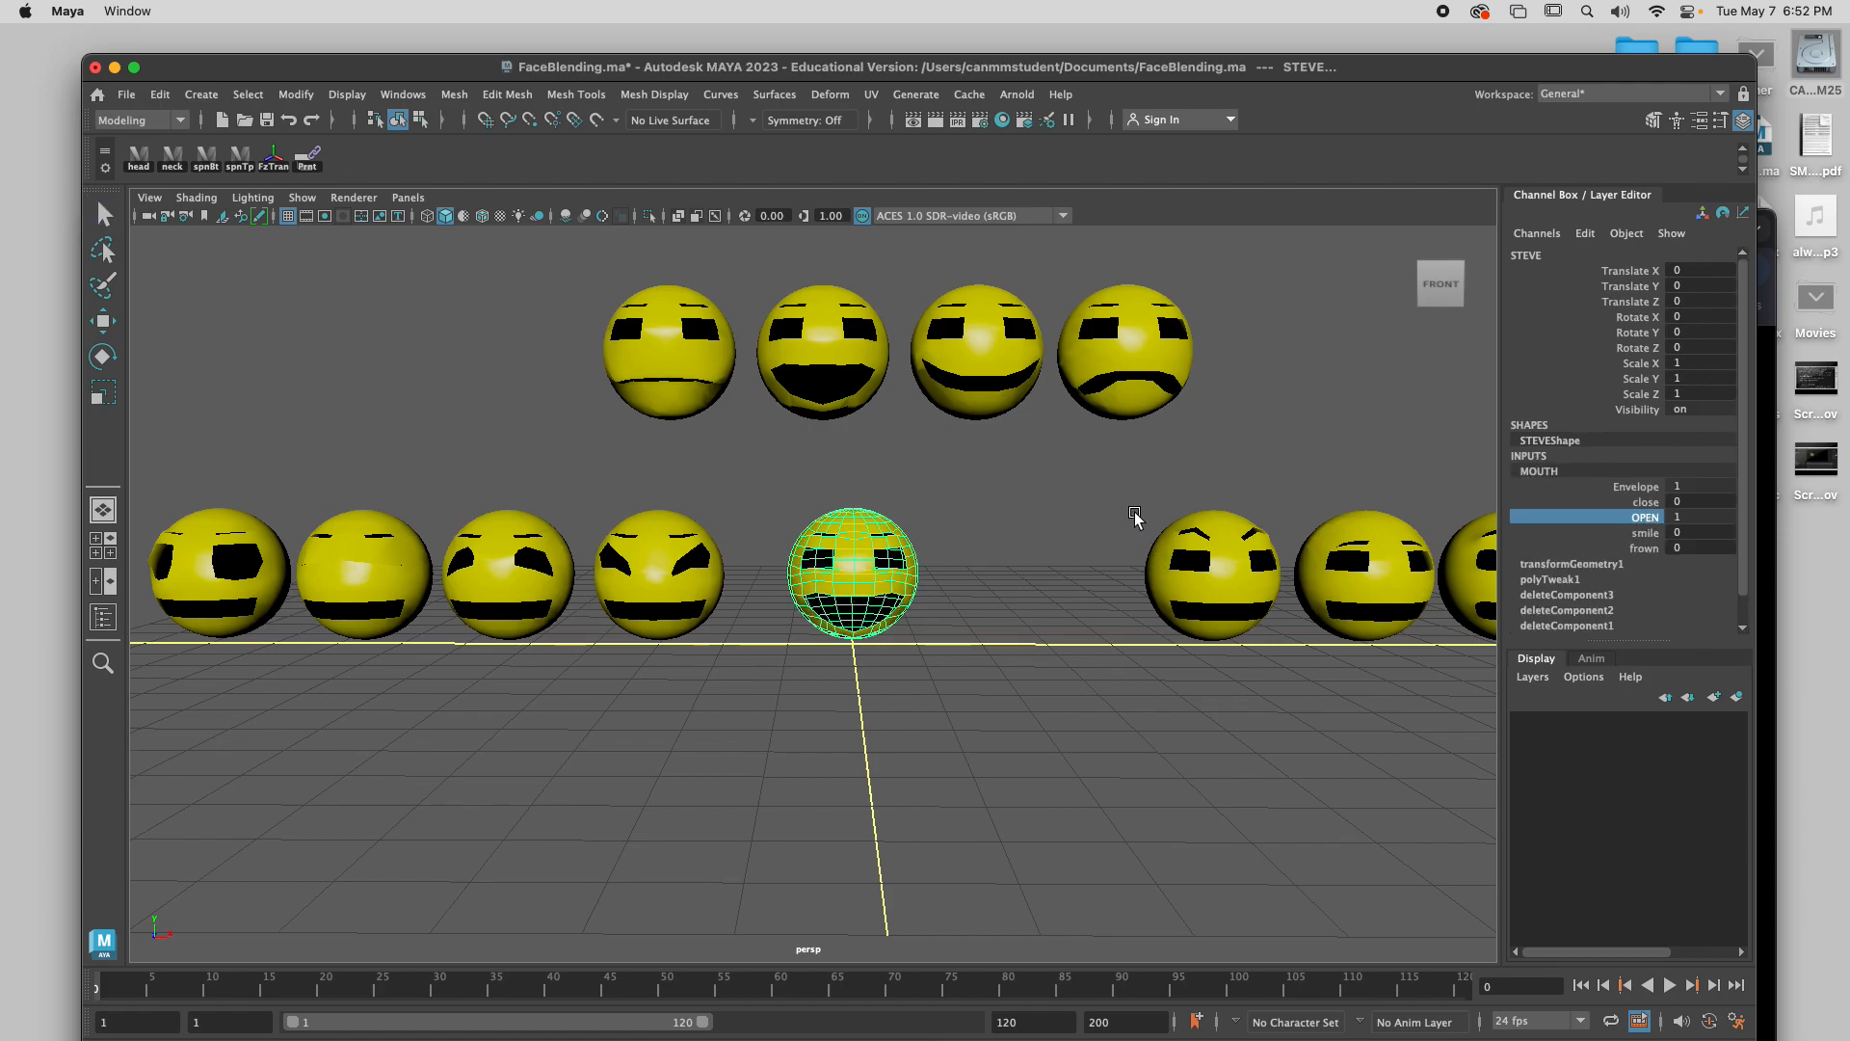
click(1645, 533)
middle_drag(1019, 533, 1042, 530)
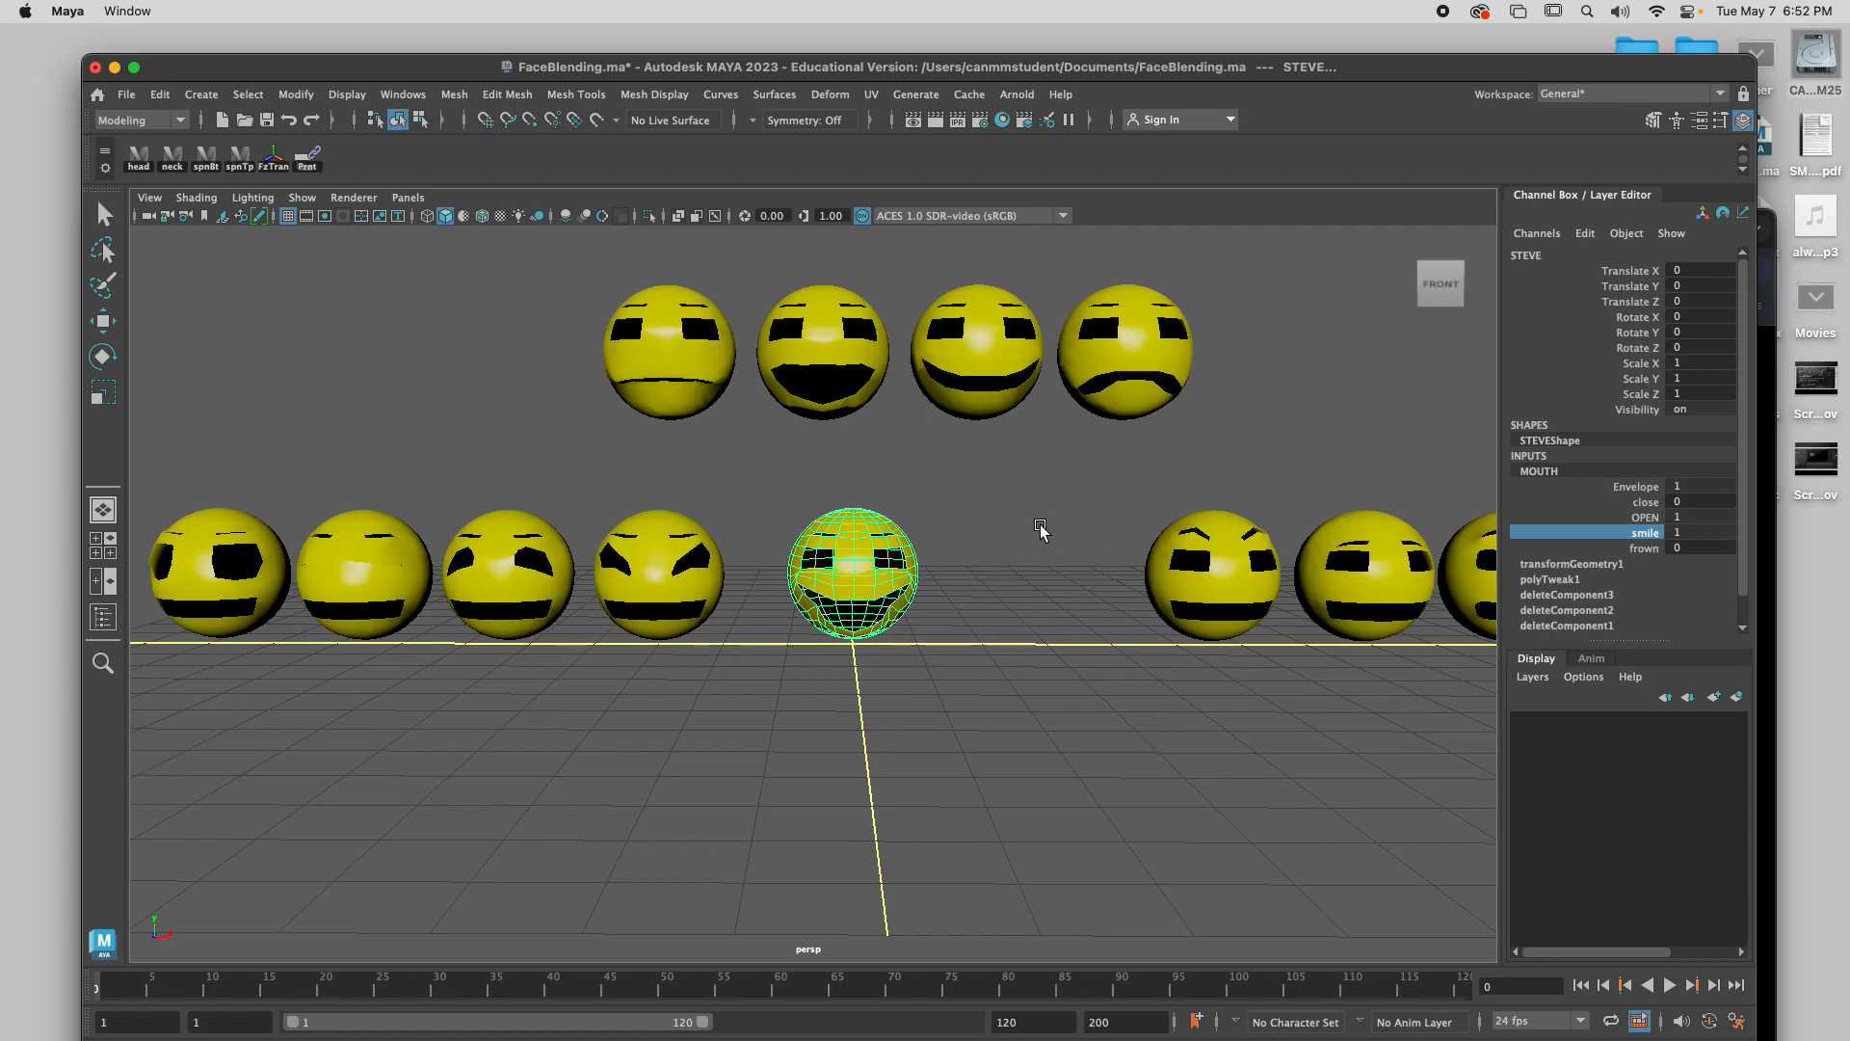
click(1638, 486)
mouse_move(1239, 479)
middle_down()
mouse_move(1190, 479)
mouse_move(1262, 484)
middle_up()
Exaggerate the central head's smile by setting its weight to 3.
double_click(1693, 535)
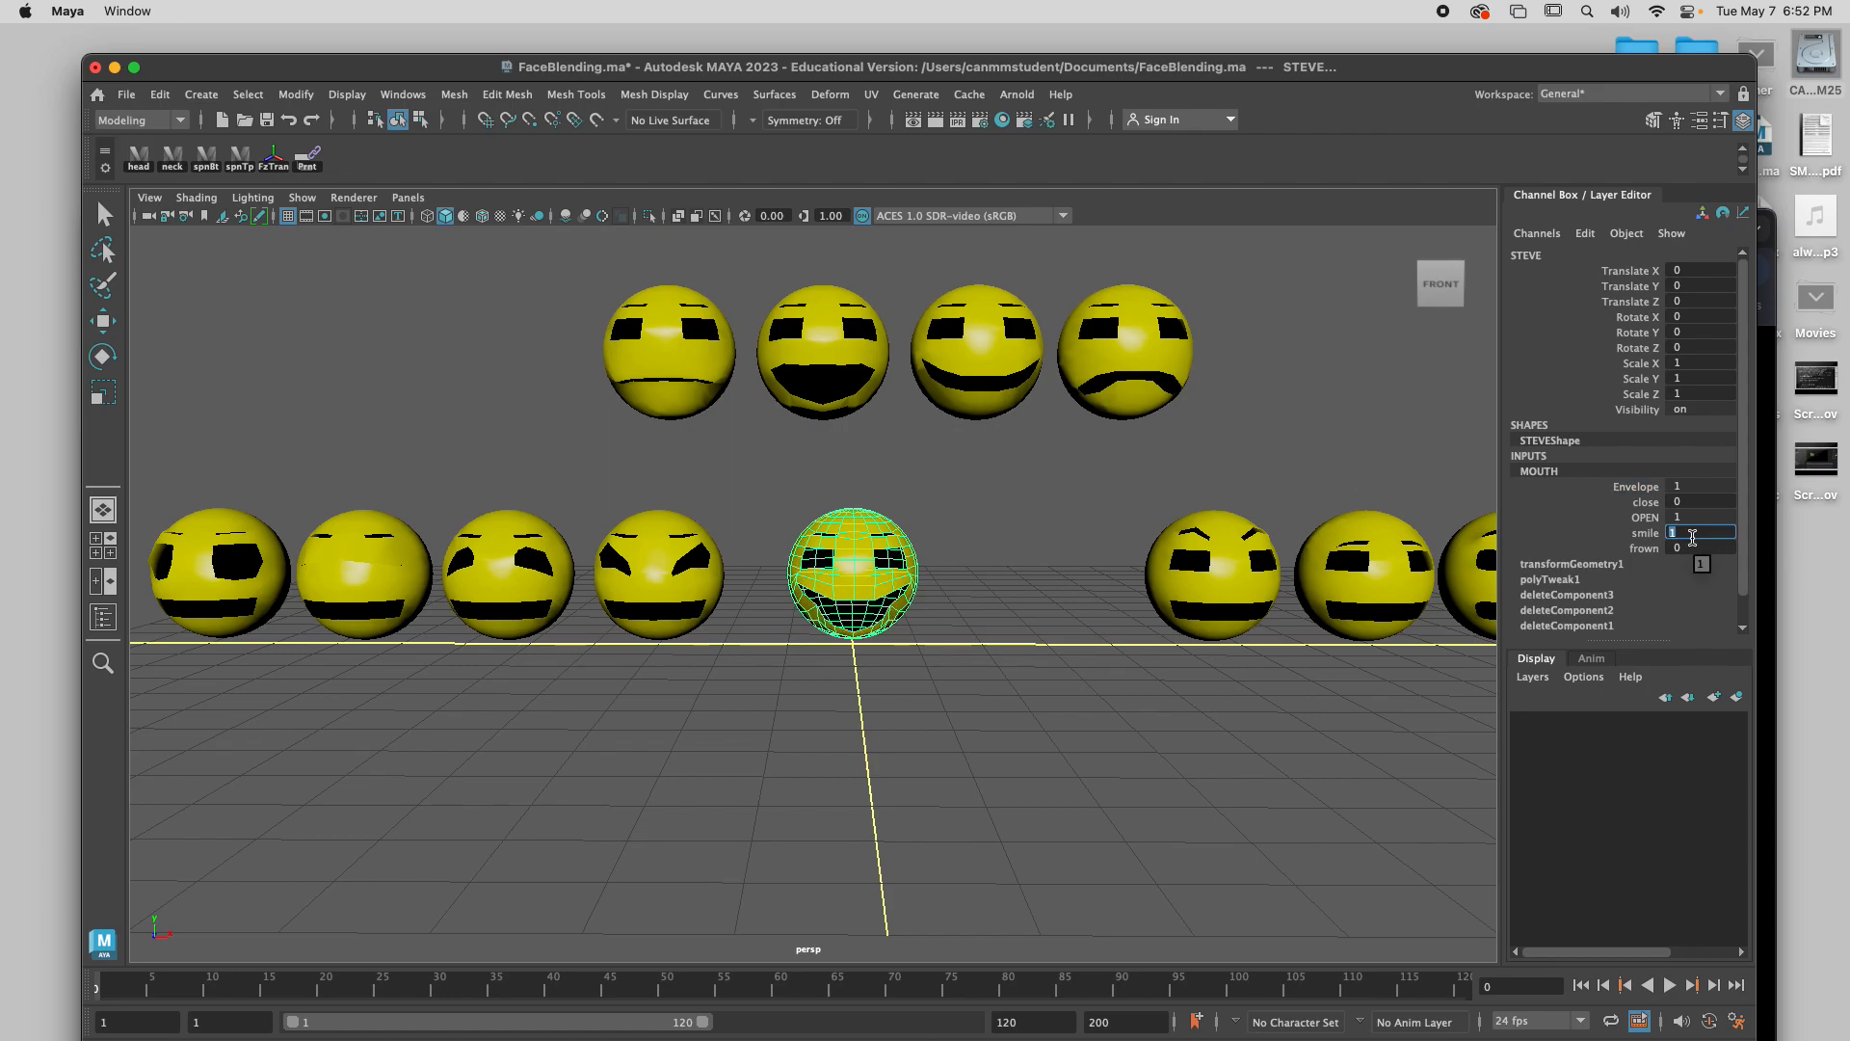
text(3)
key(Return)
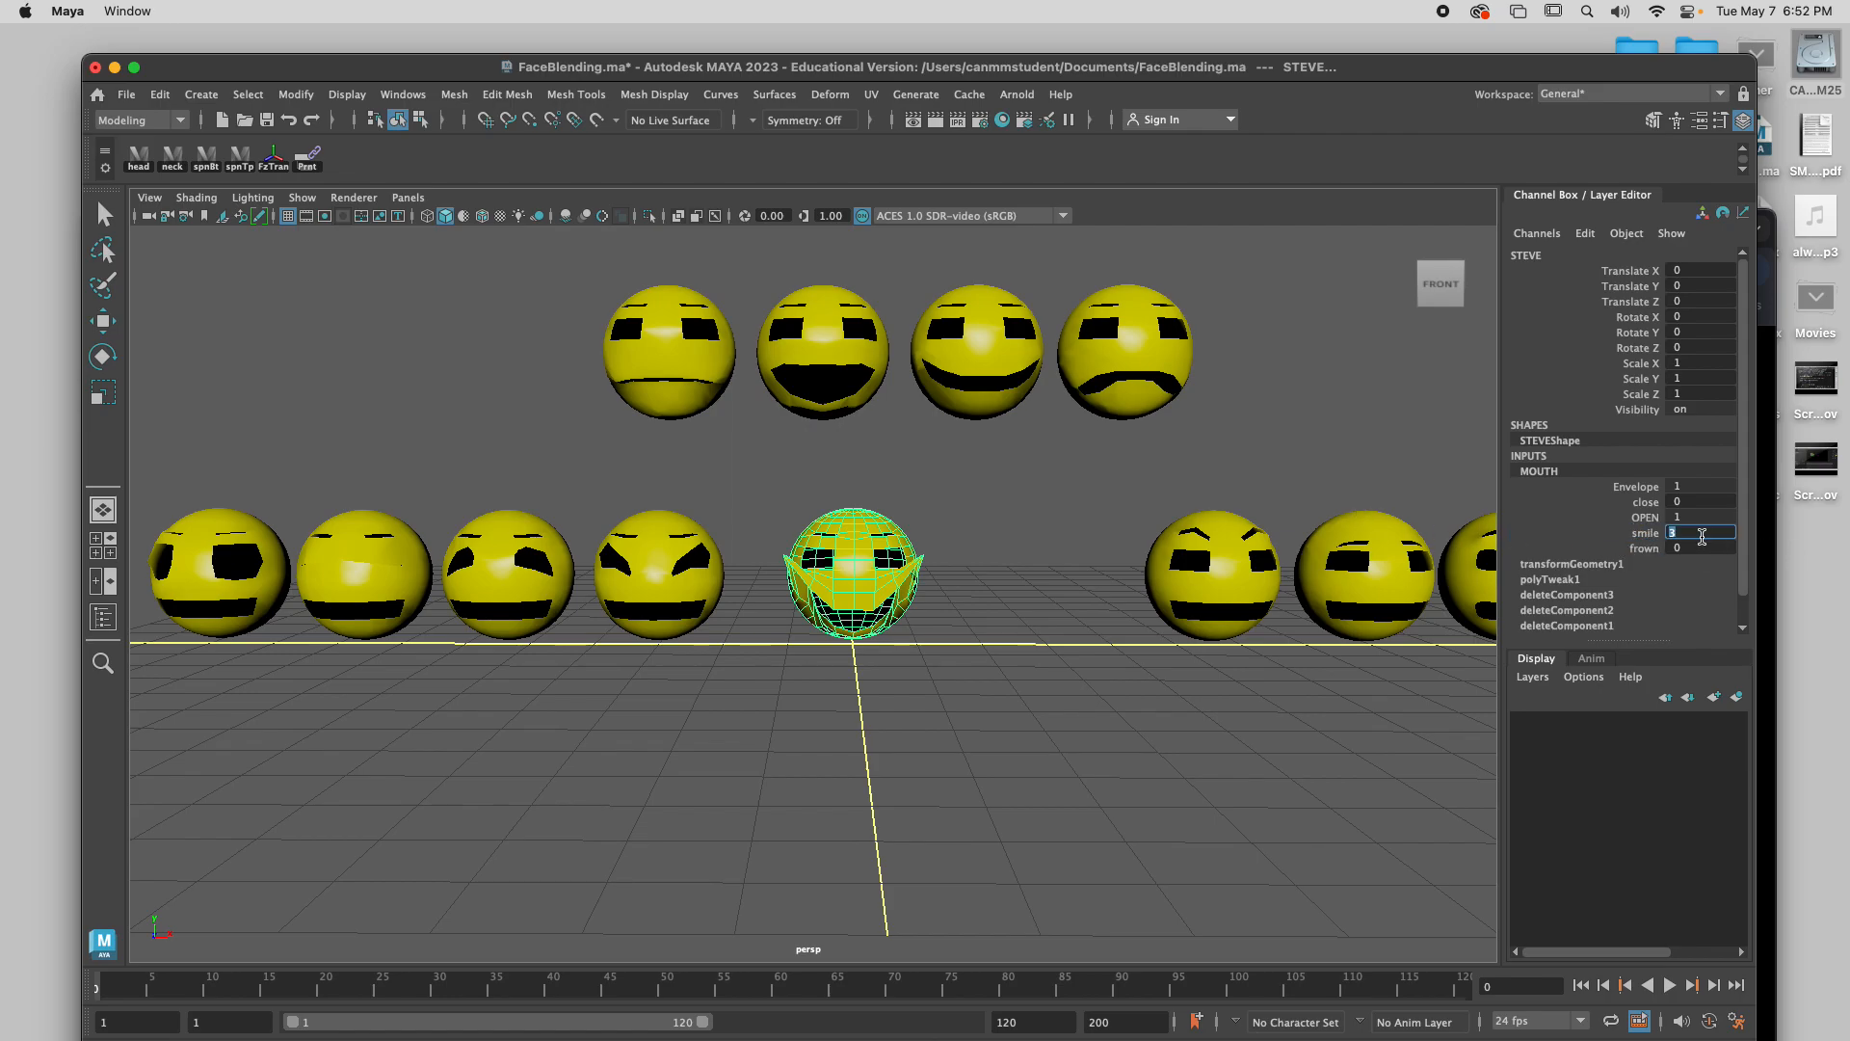
Reset the smile and OPEN weights of the MOUTH blend shape to 0.
text(0)
key(Return)
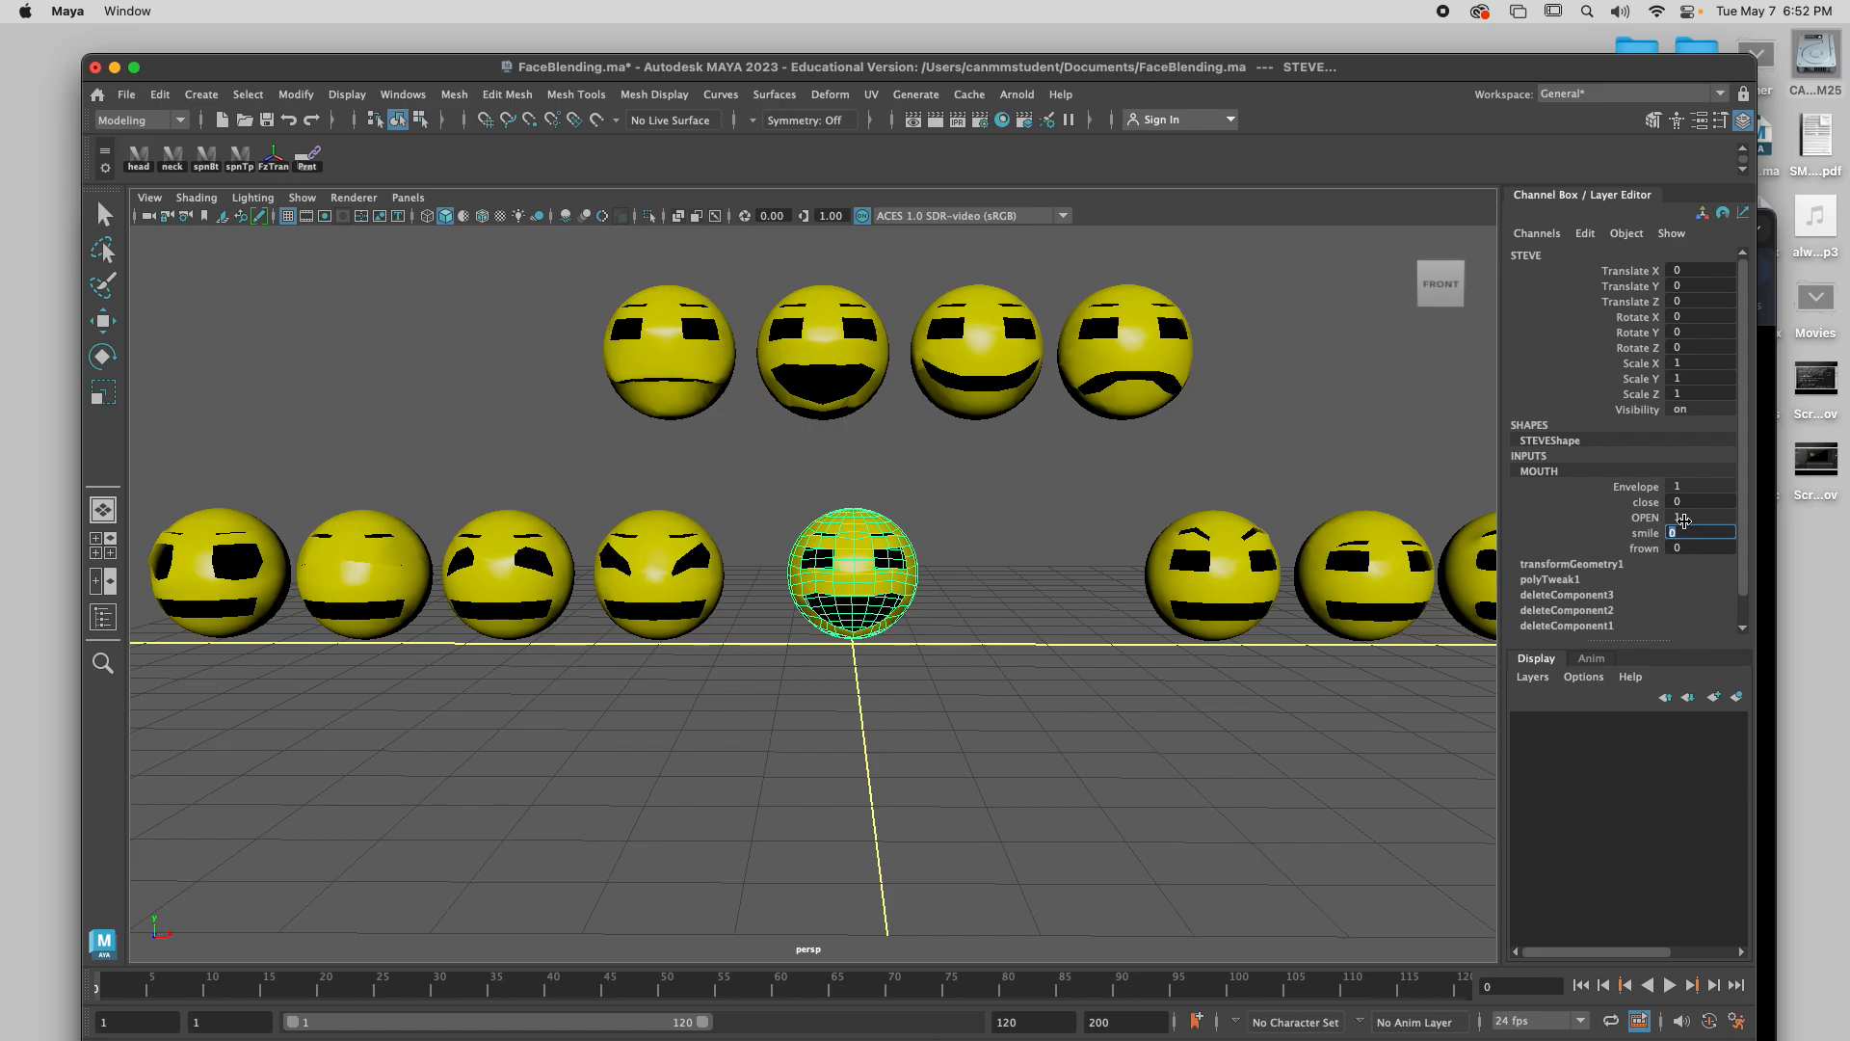
click(1685, 517)
text(0)
key(Return)
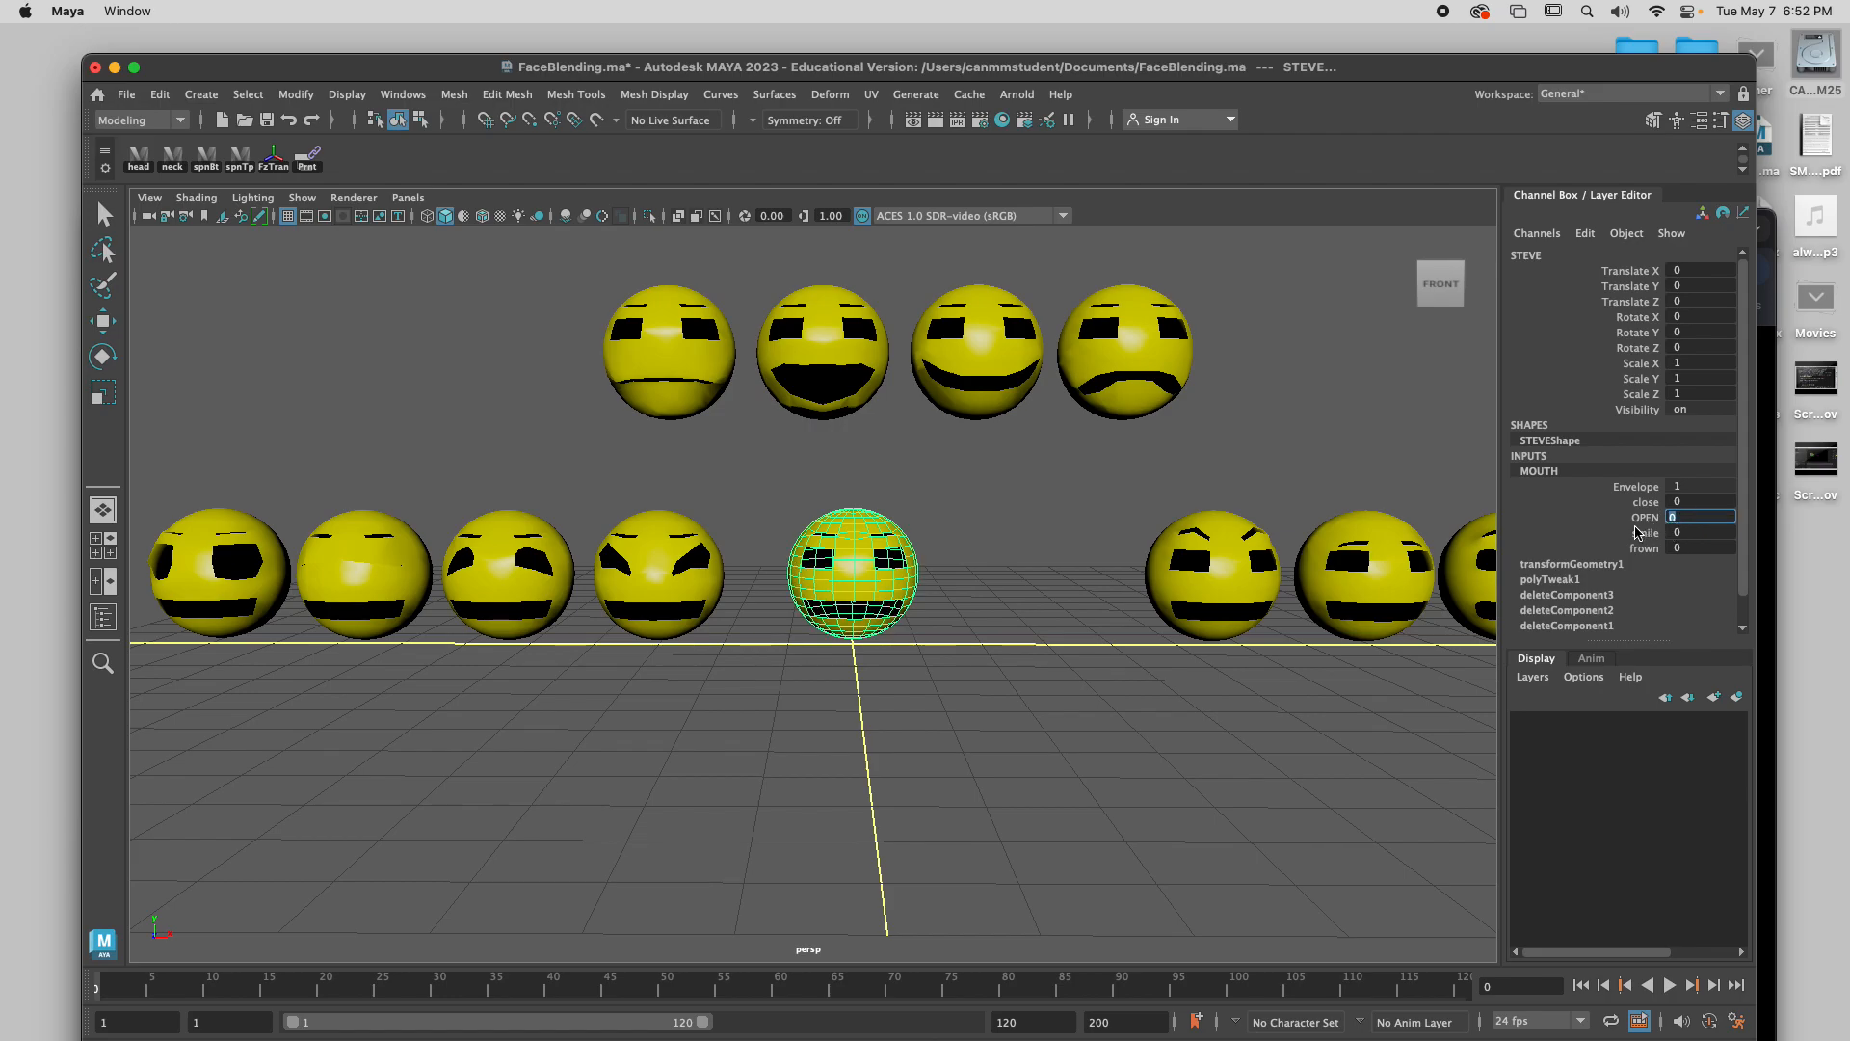
Reselect the central head, expand its MOUTH blend shape and select the close channel.
click(1099, 515)
click(865, 597)
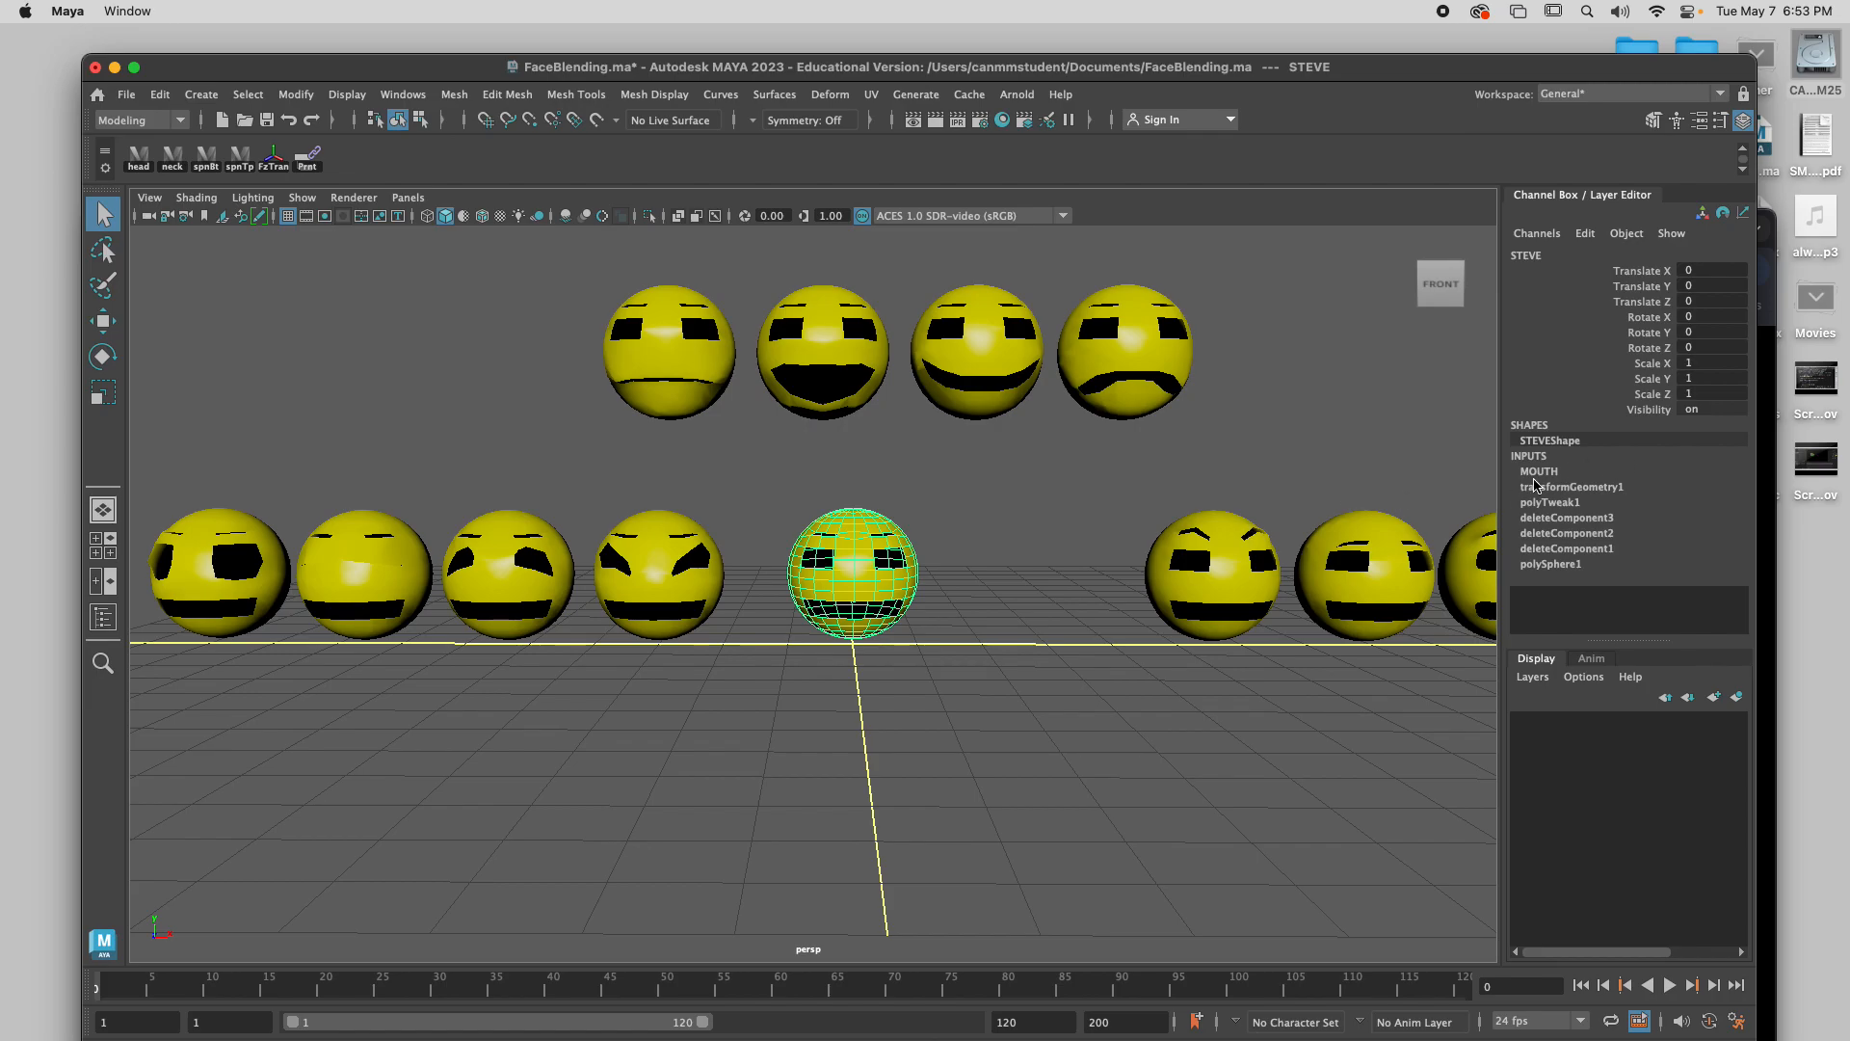
click(1540, 471)
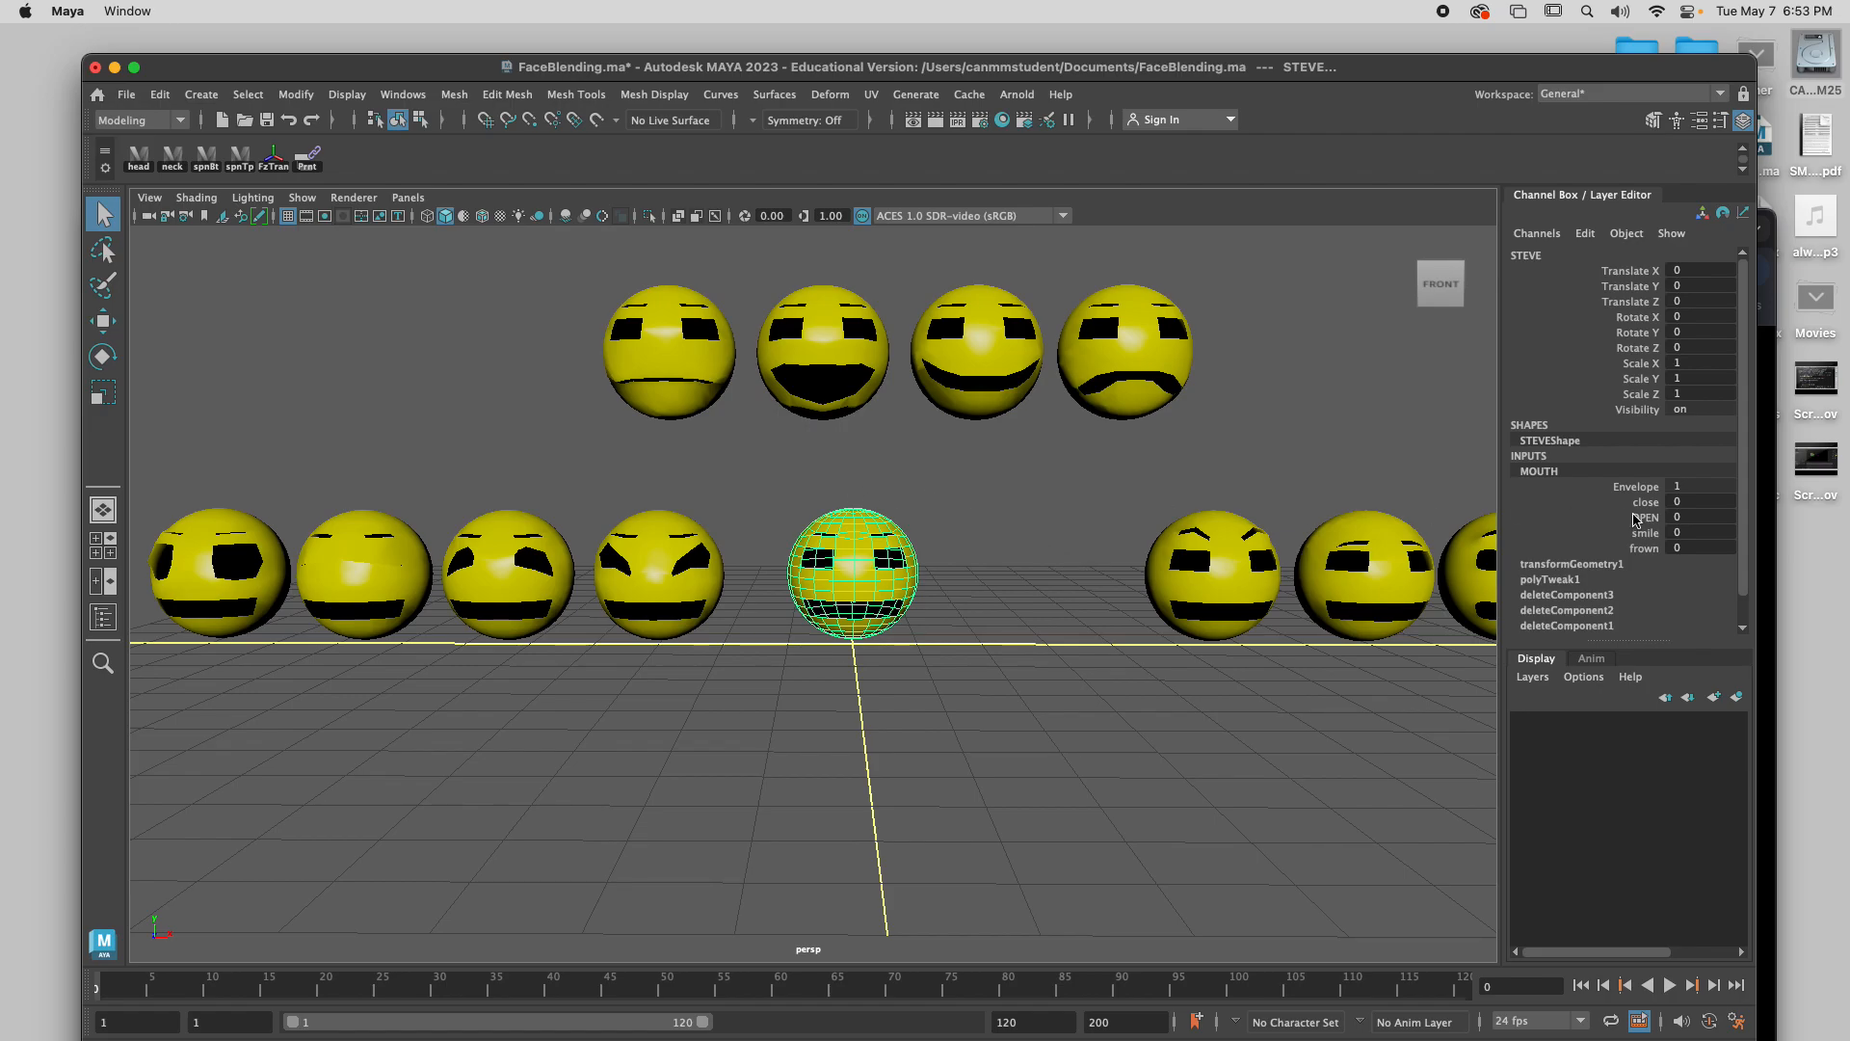
click(1647, 503)
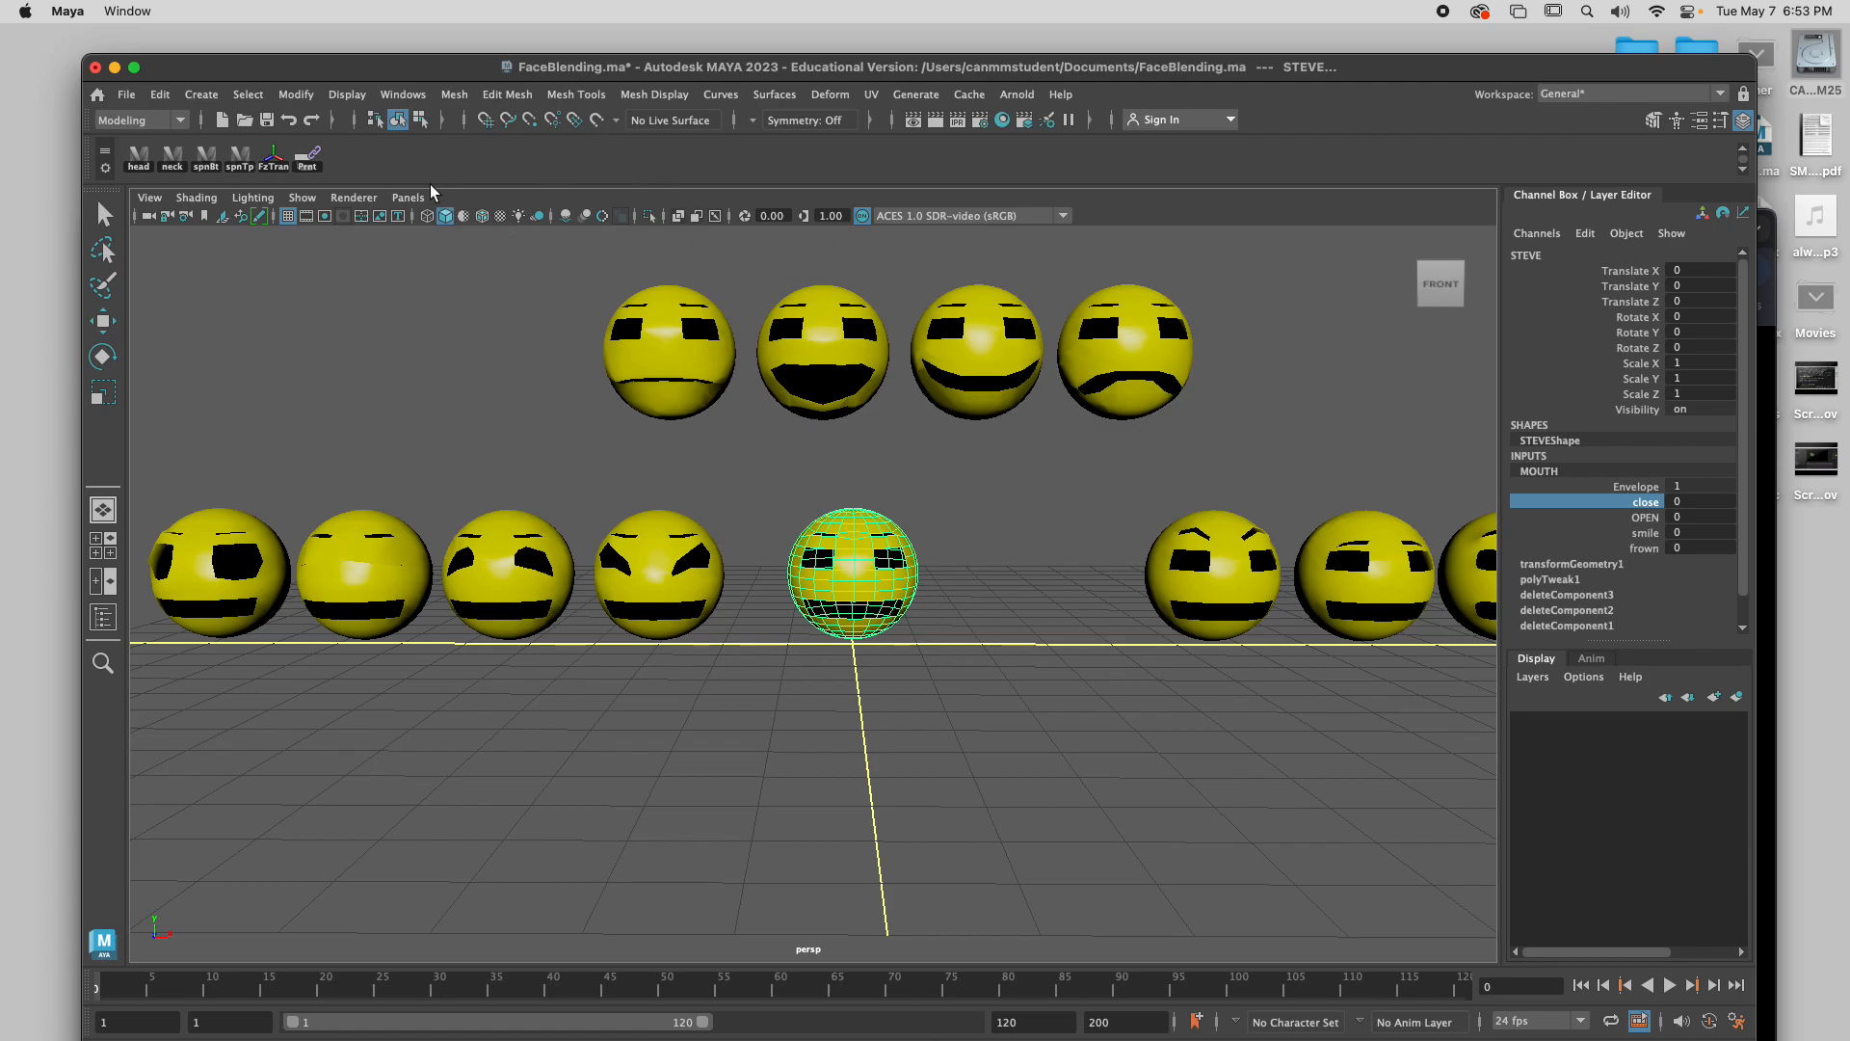
click(403, 102)
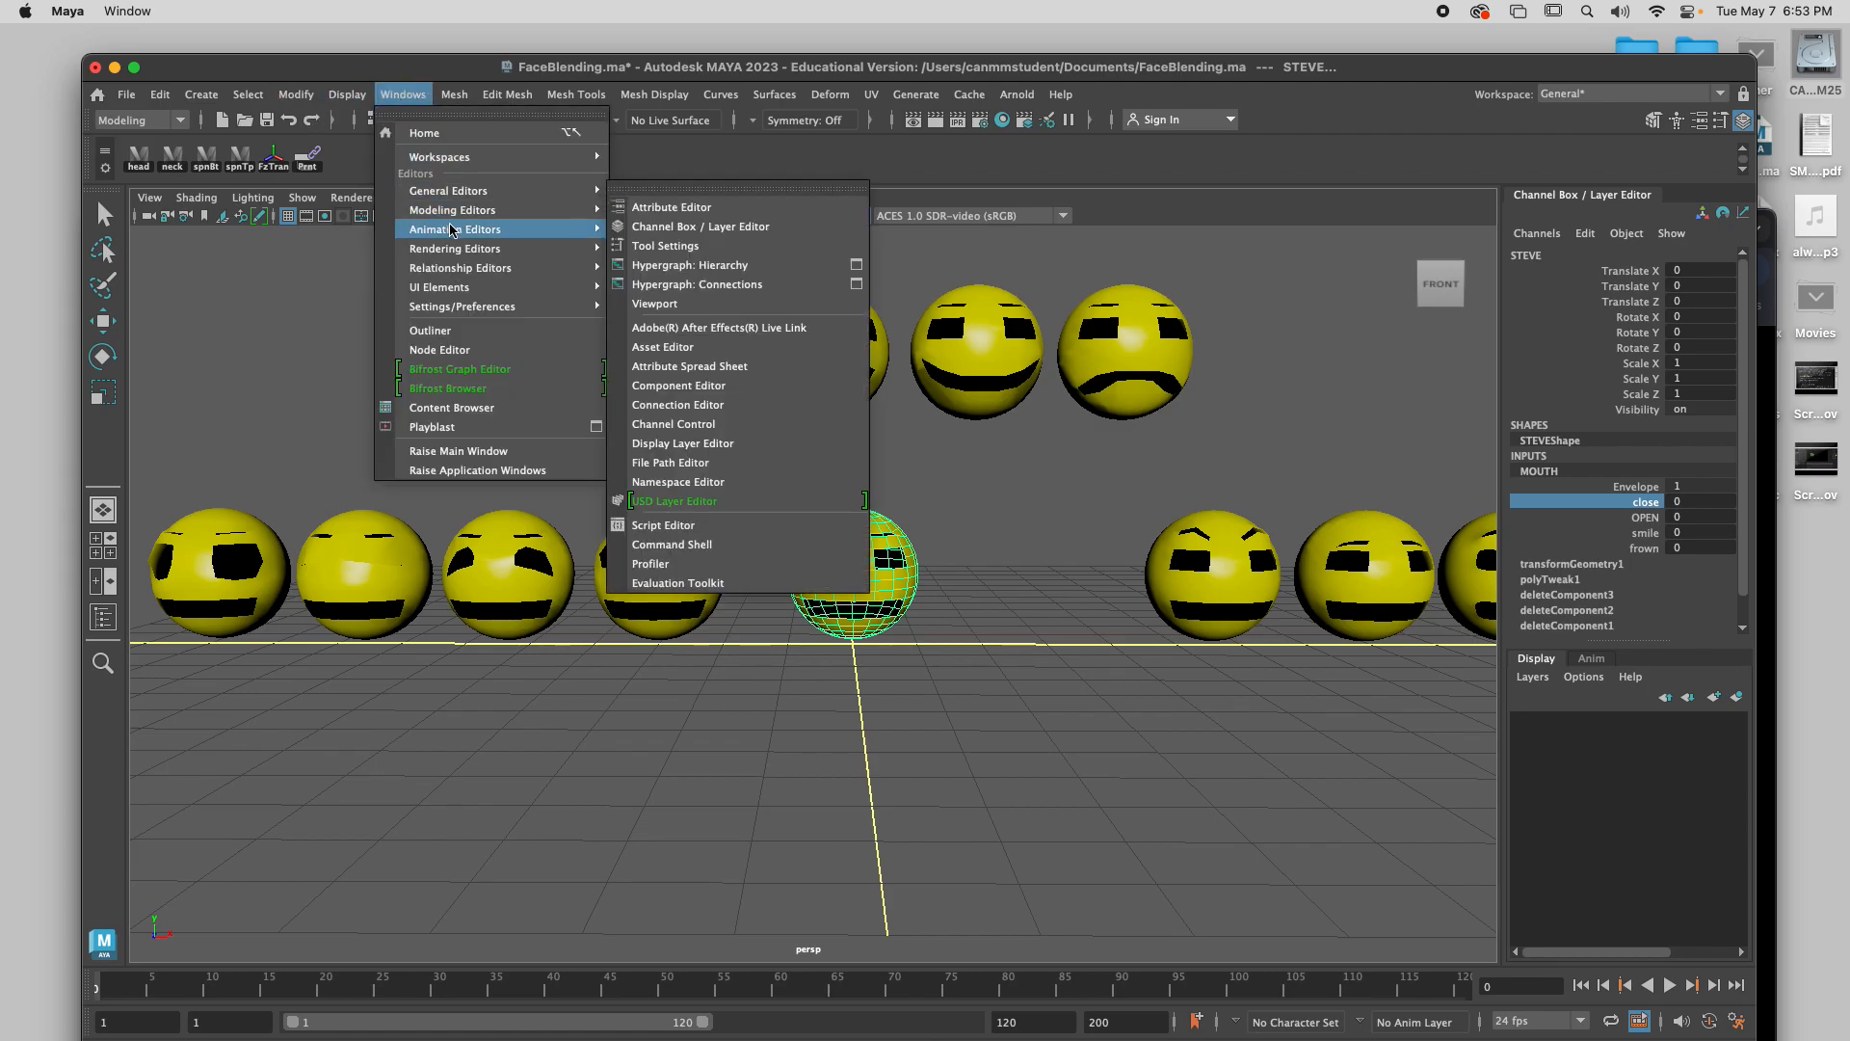
mouse_move(500, 239)
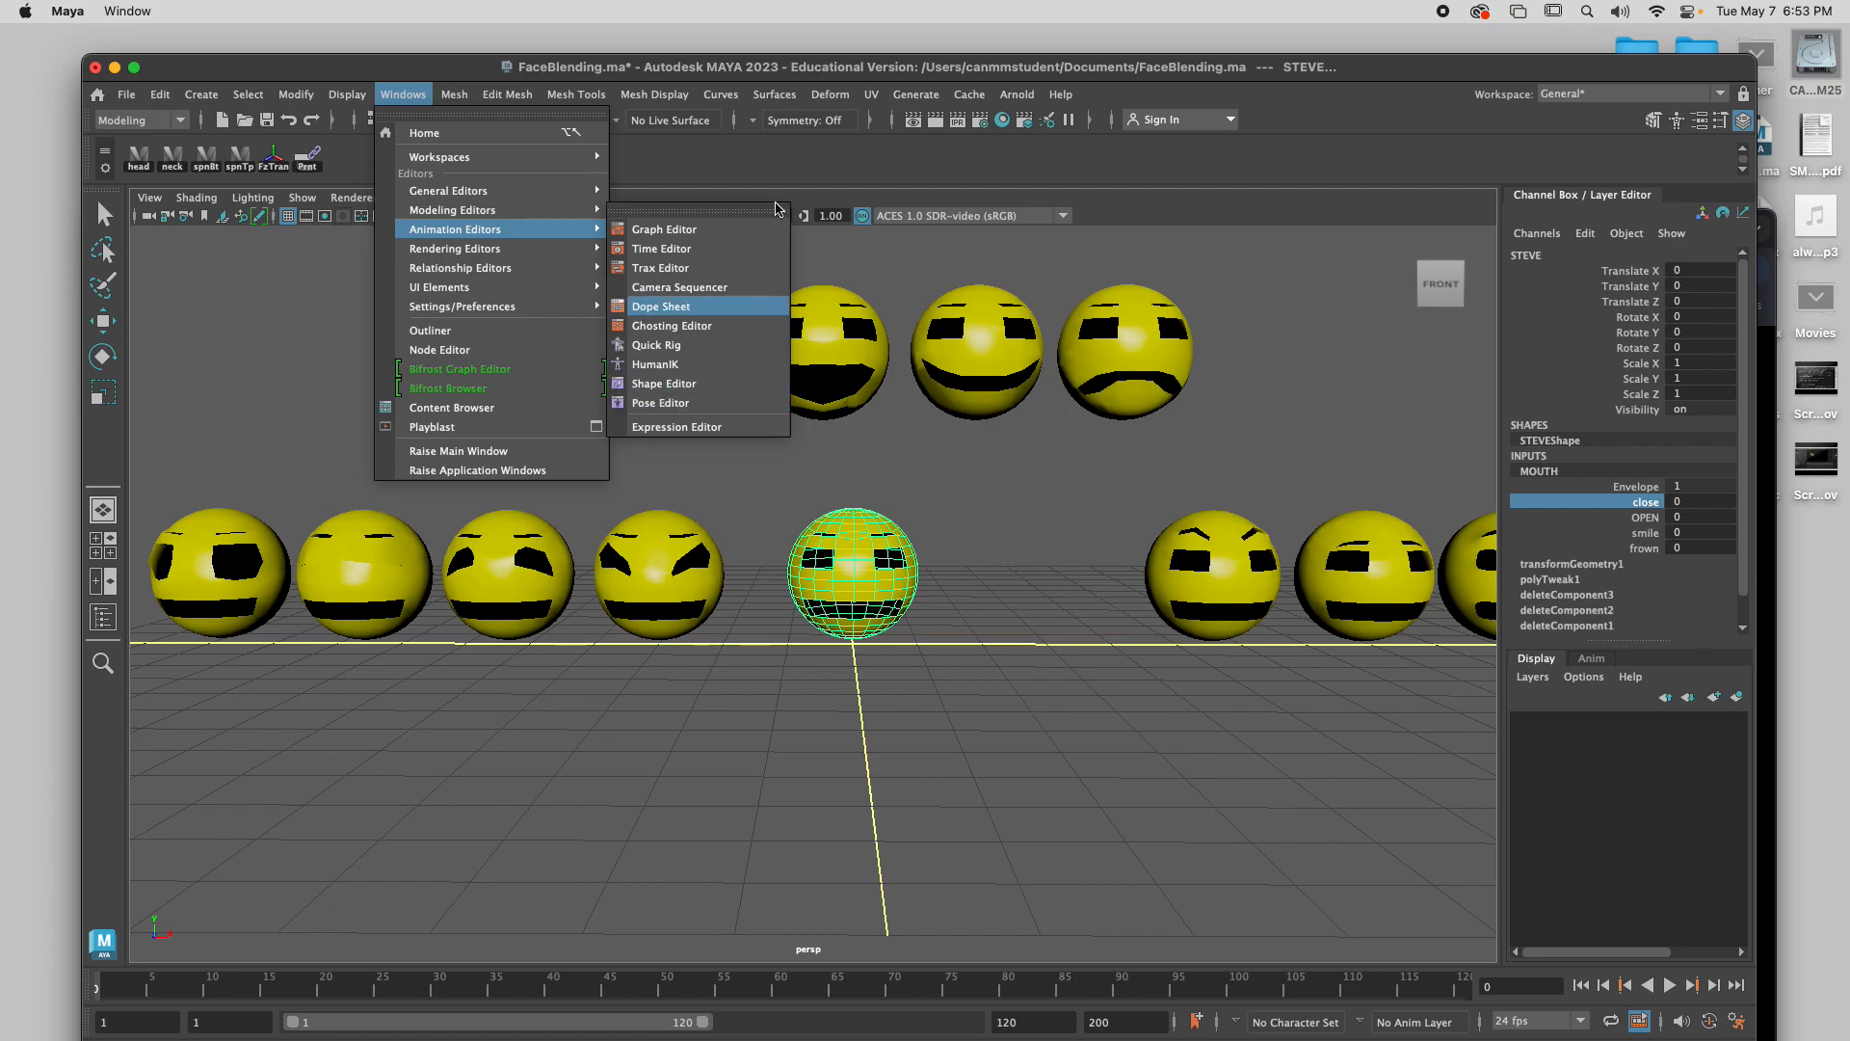
click(830, 93)
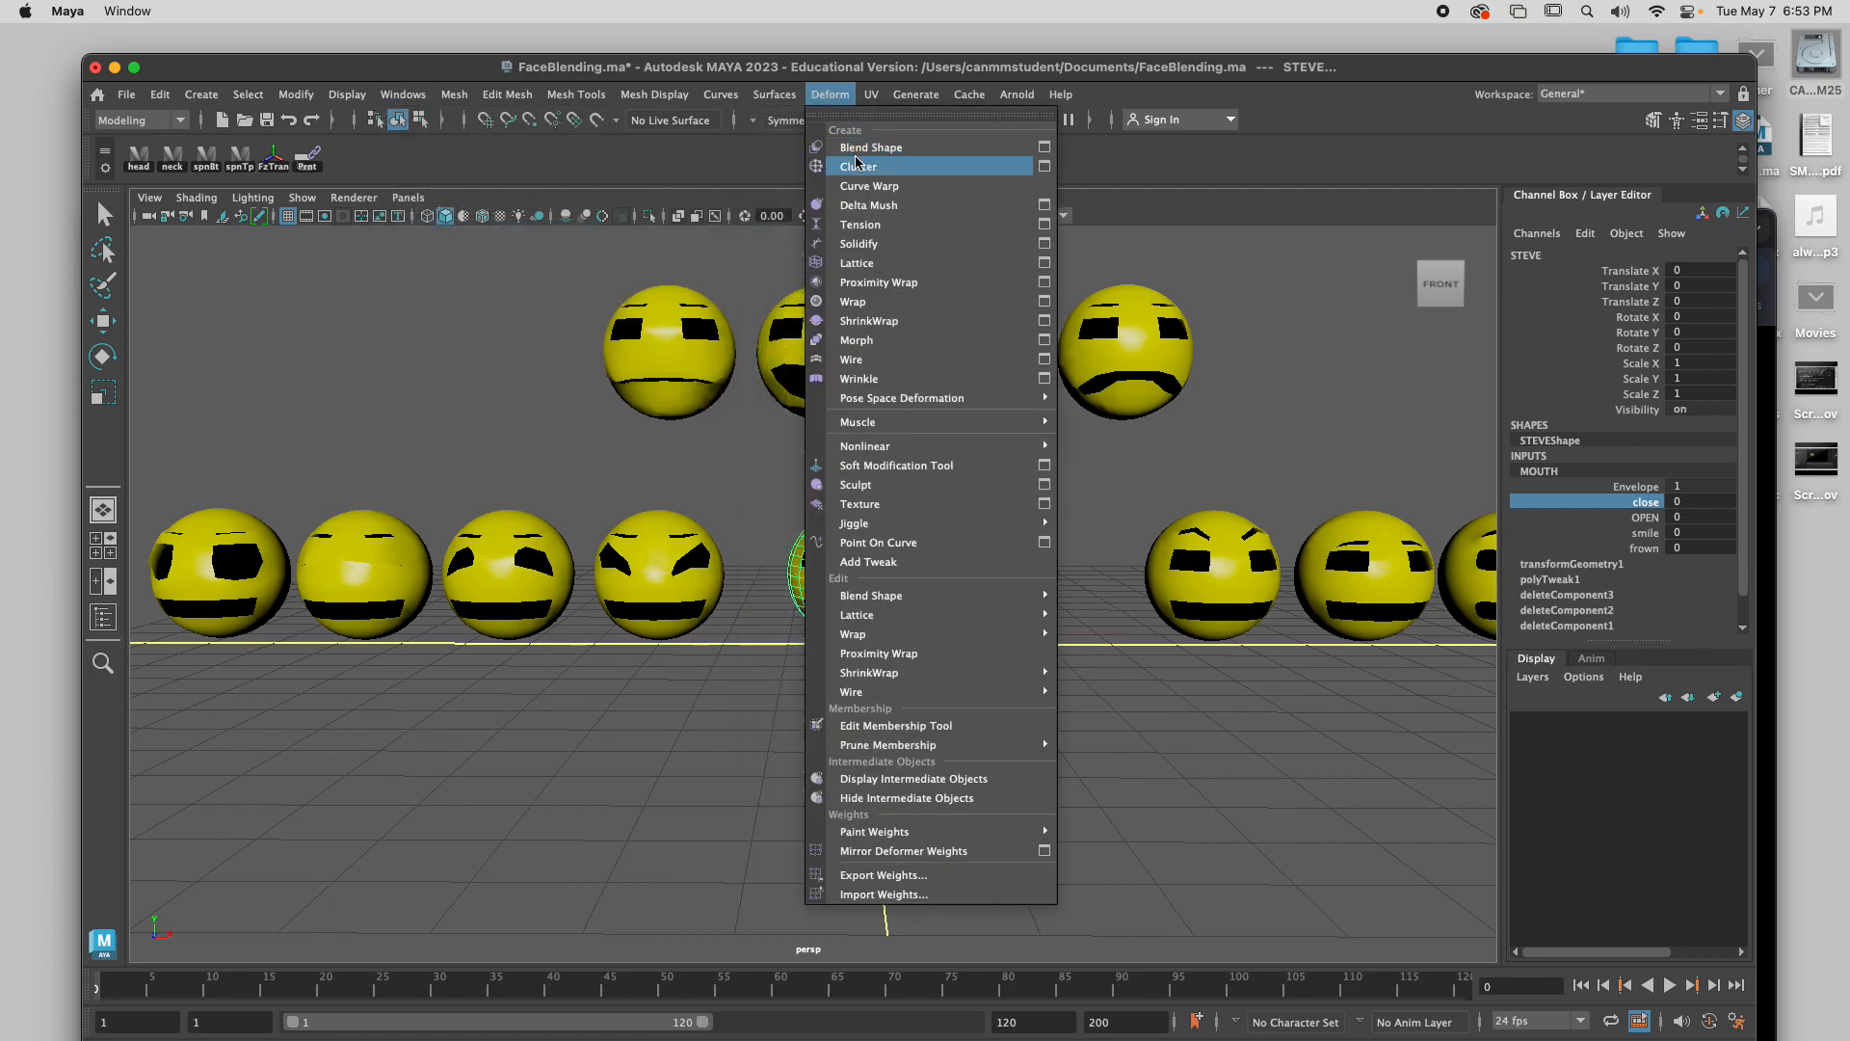
click(403, 93)
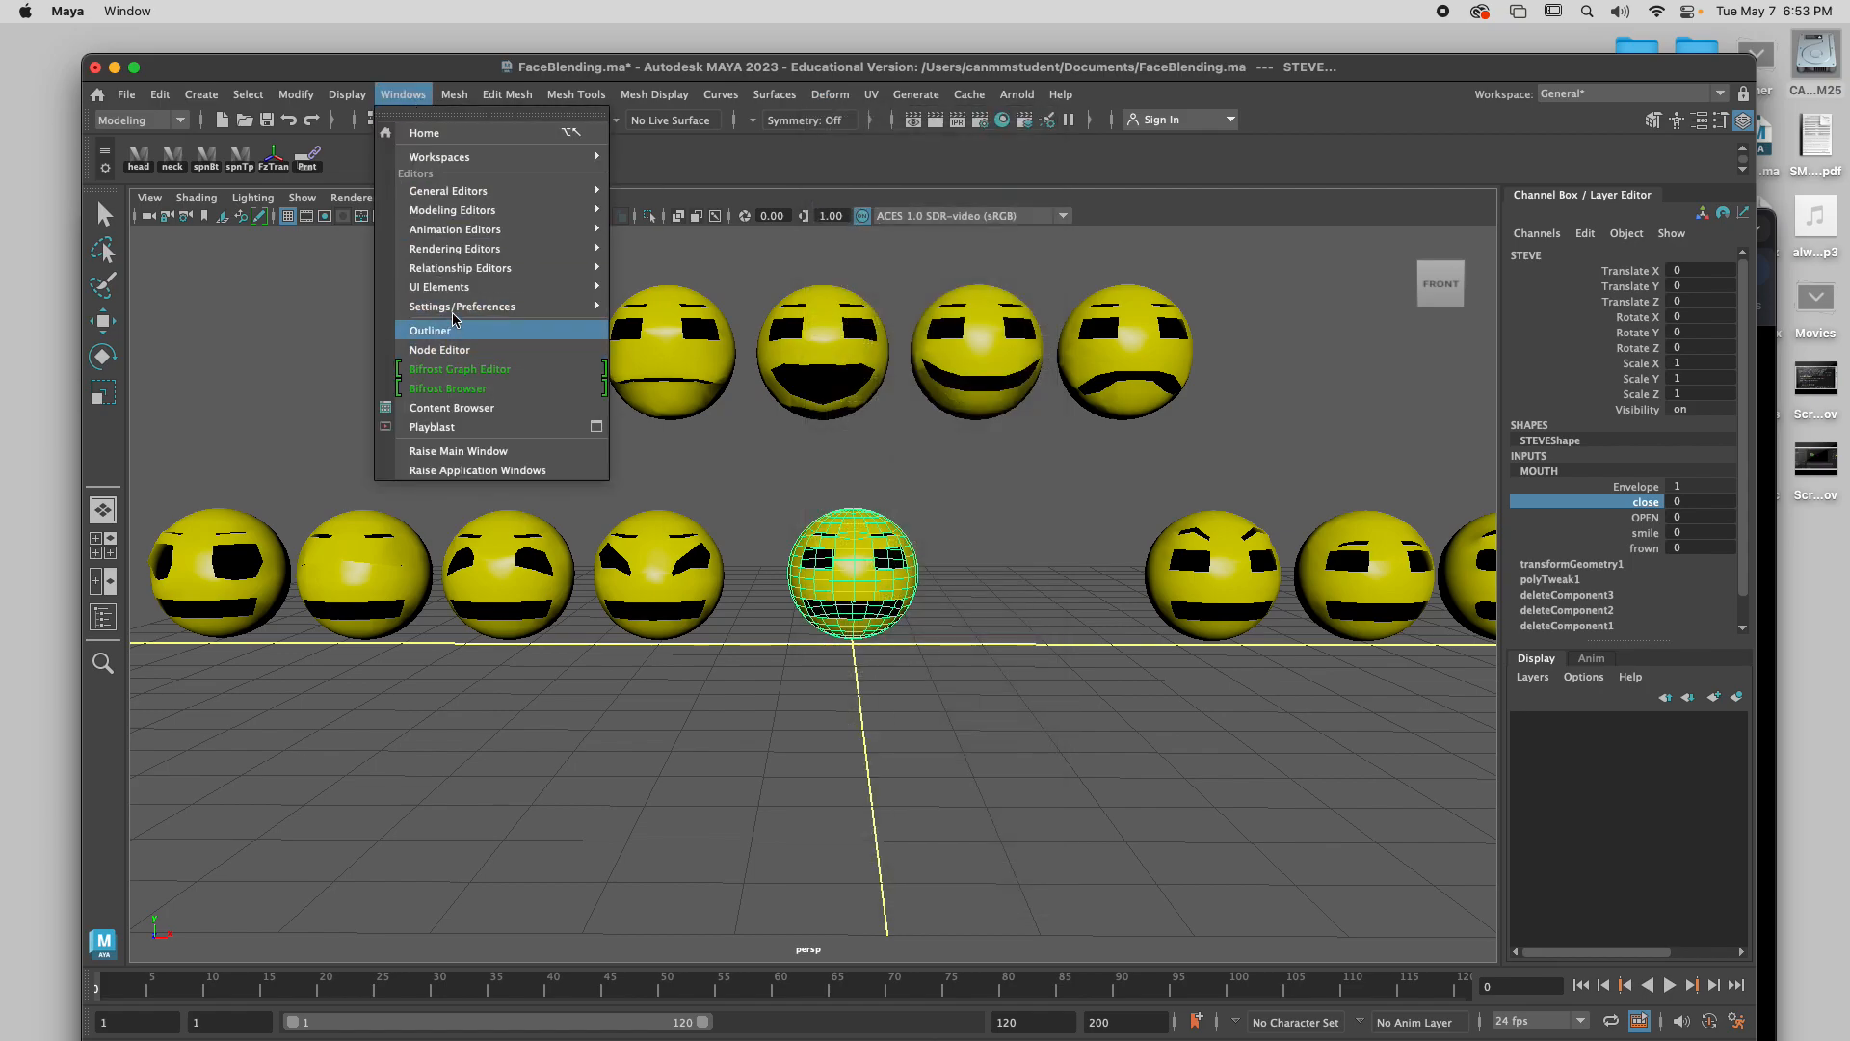
mouse_move(521, 229)
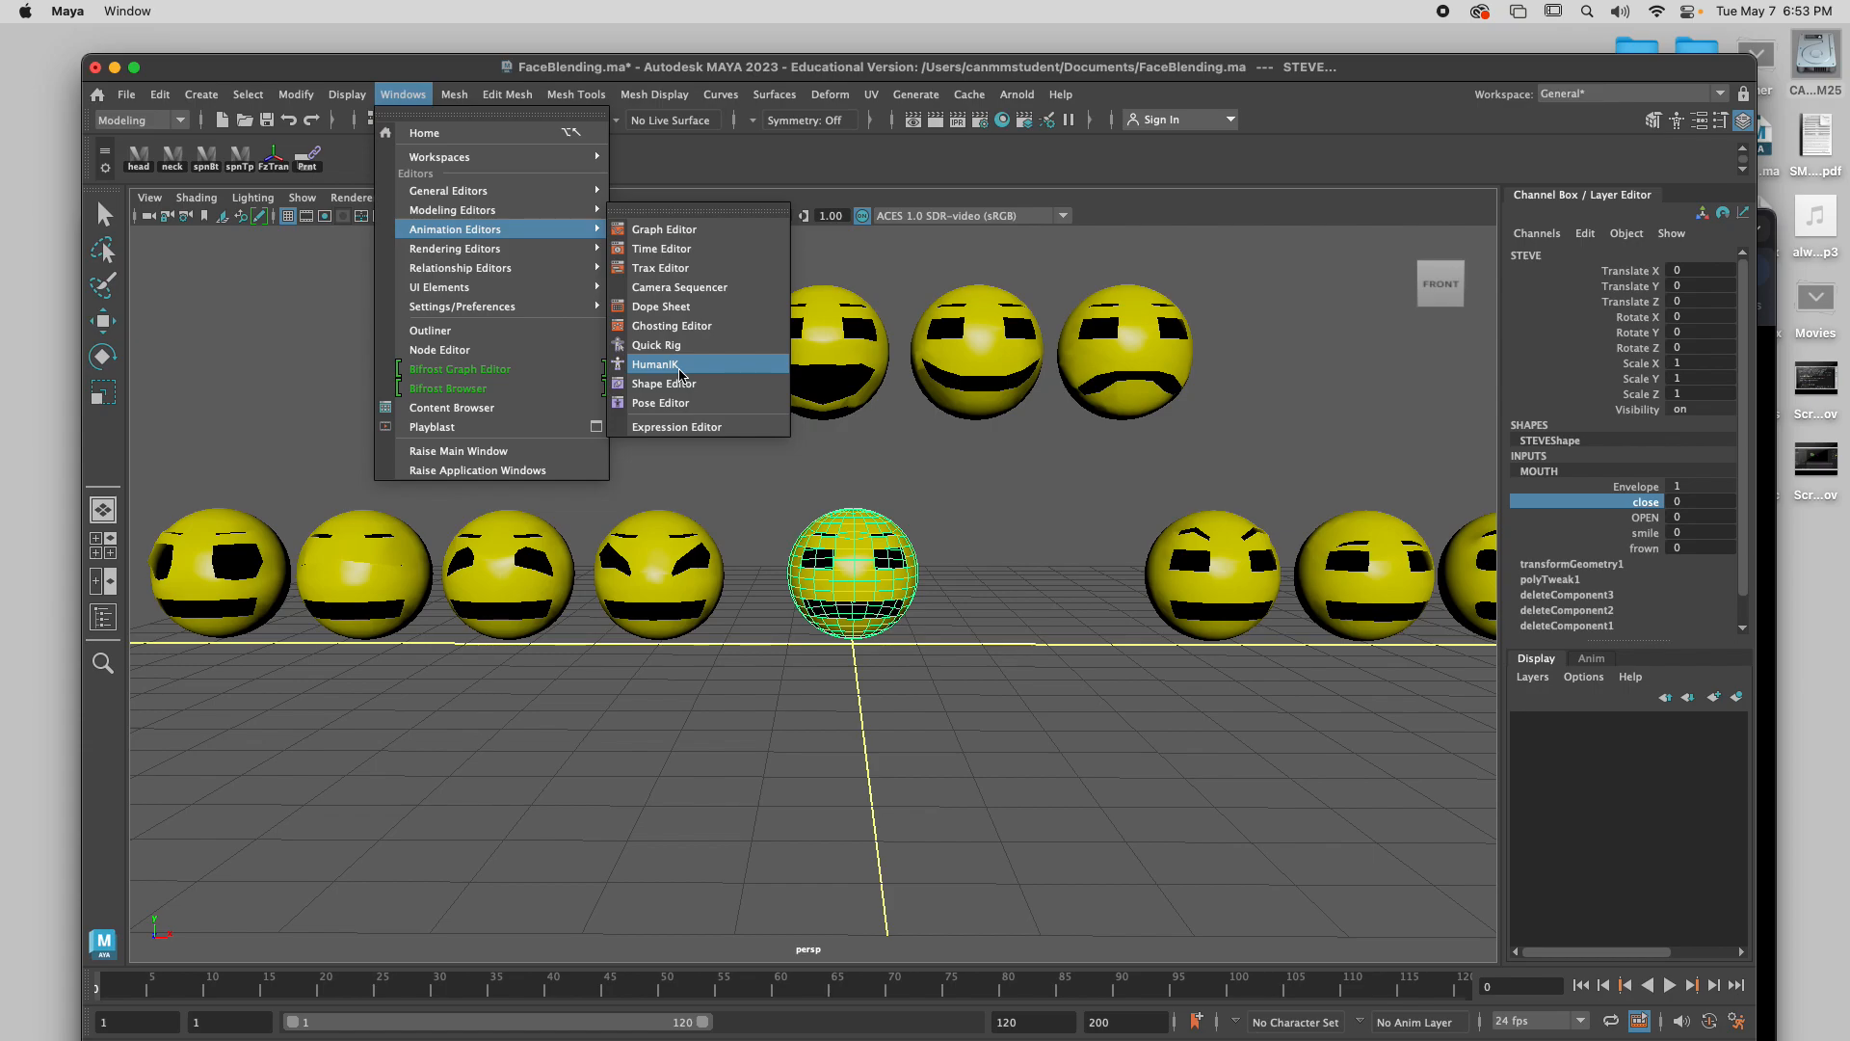
Save the FaceBlending scene.
click(1131, 557)
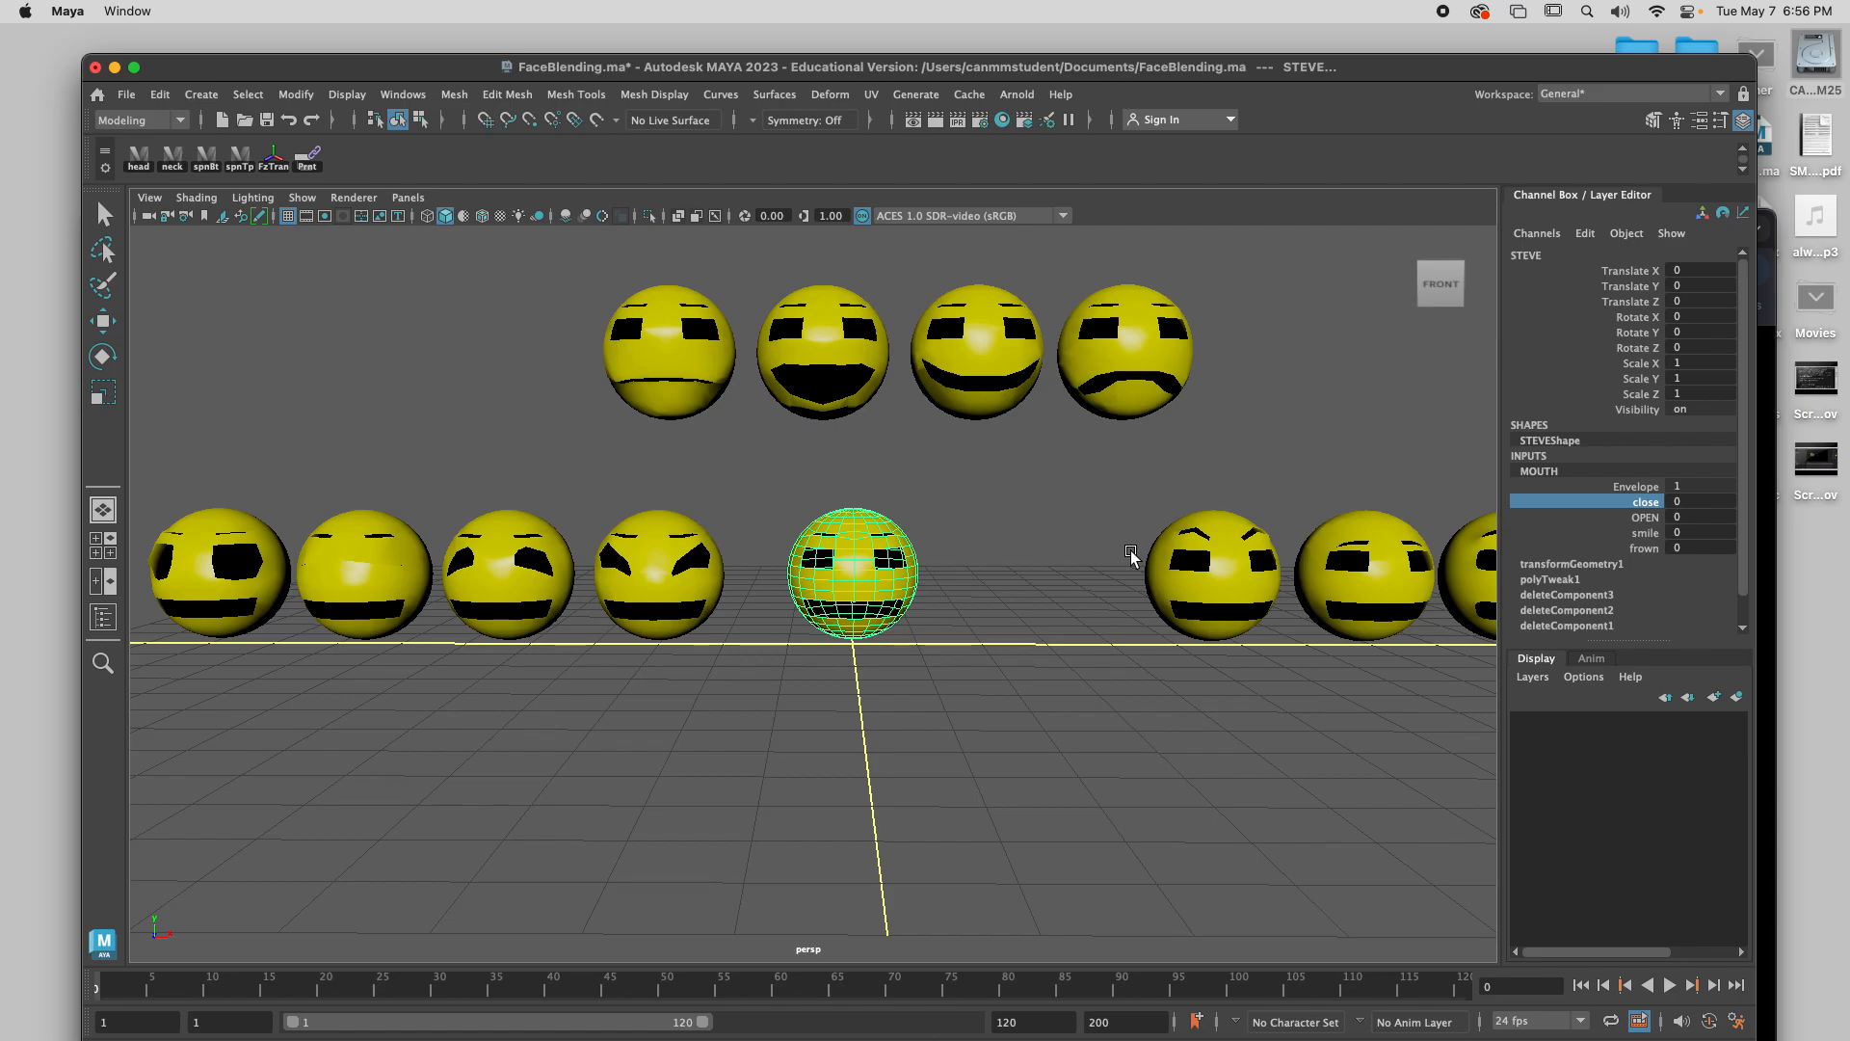
key(super+s)
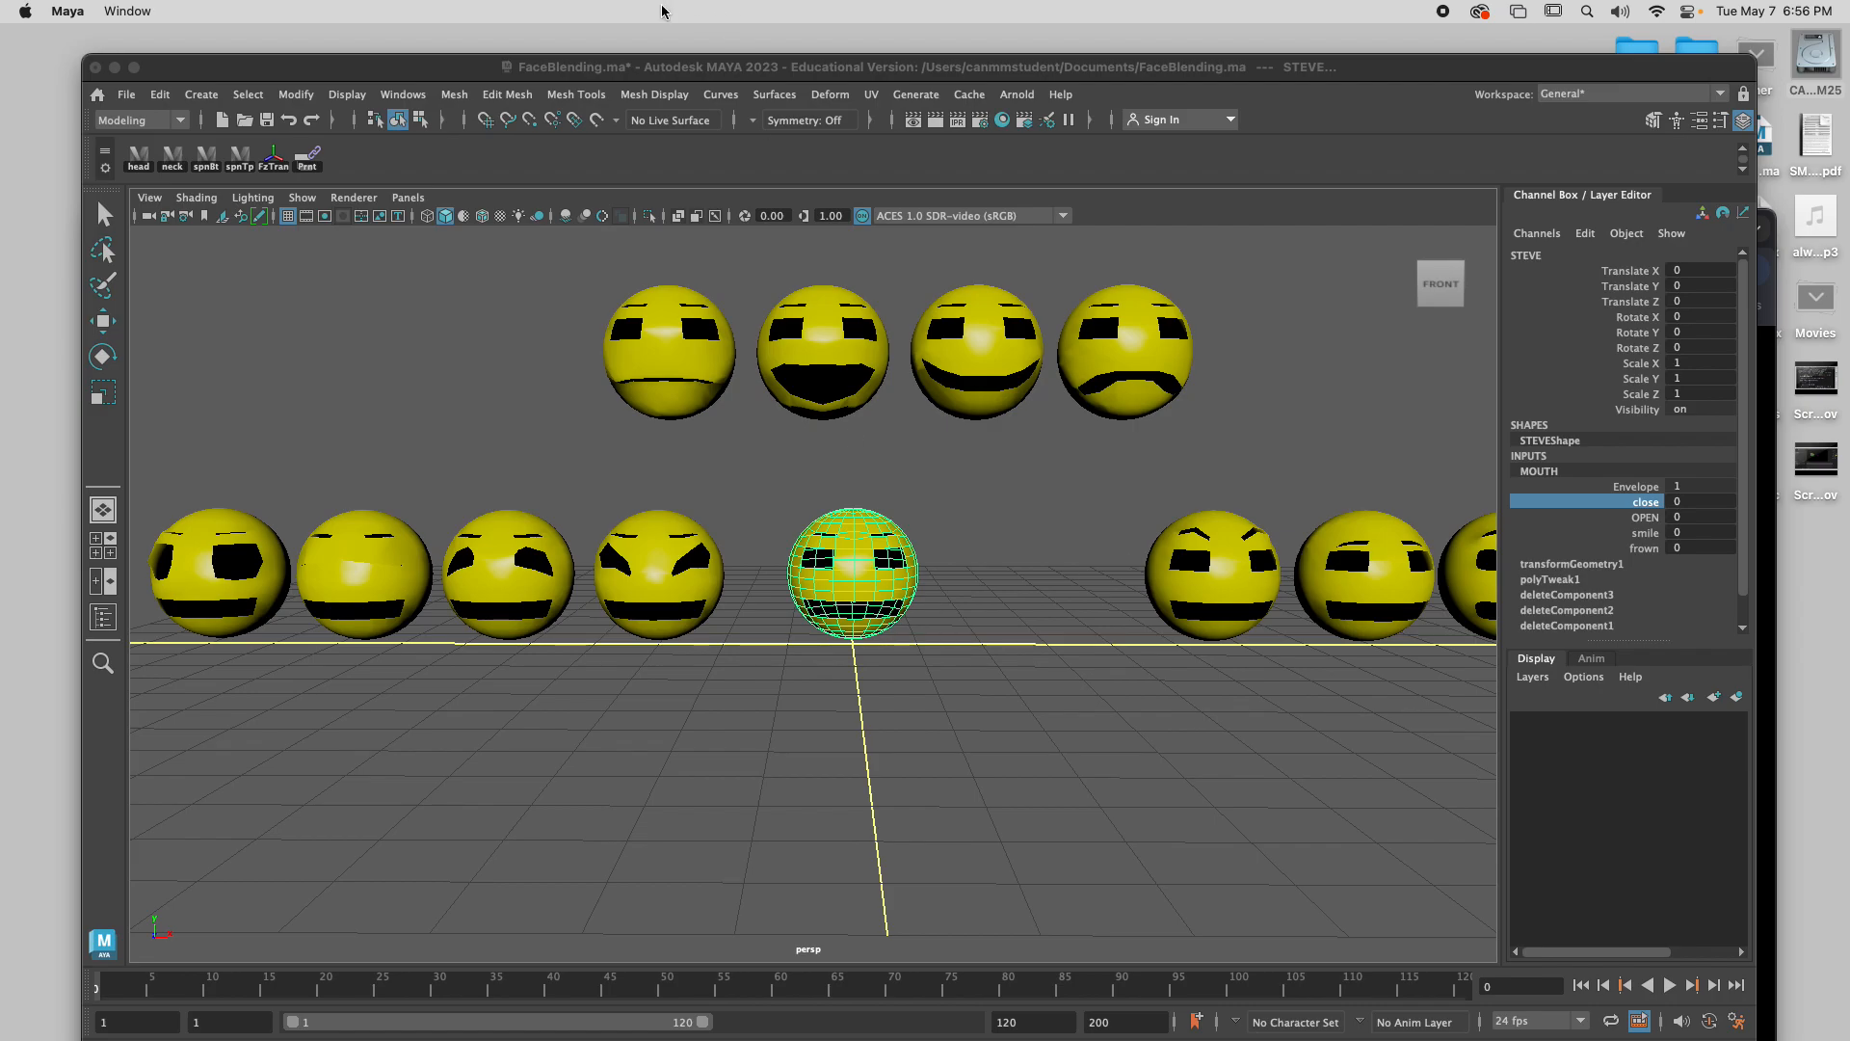
click(199, 563)
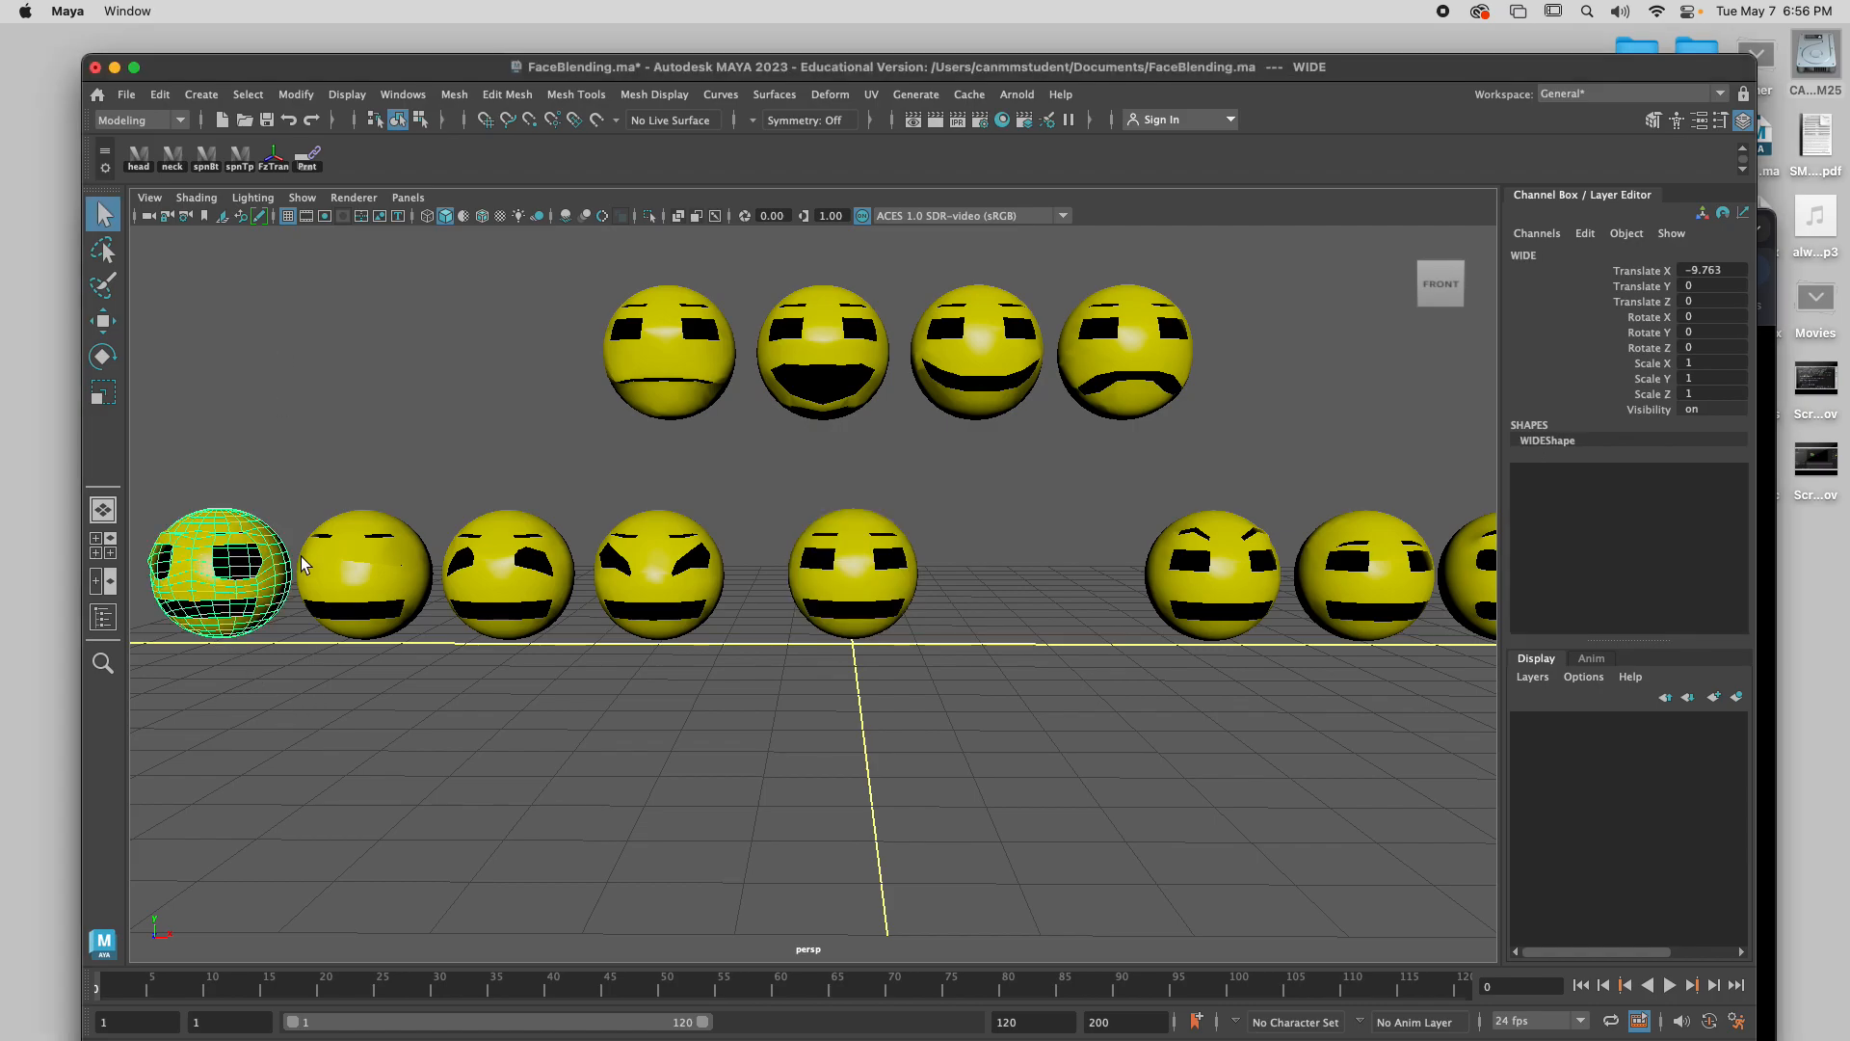
shift+click(365, 570)
shift+click(508, 571)
shift+click(658, 573)
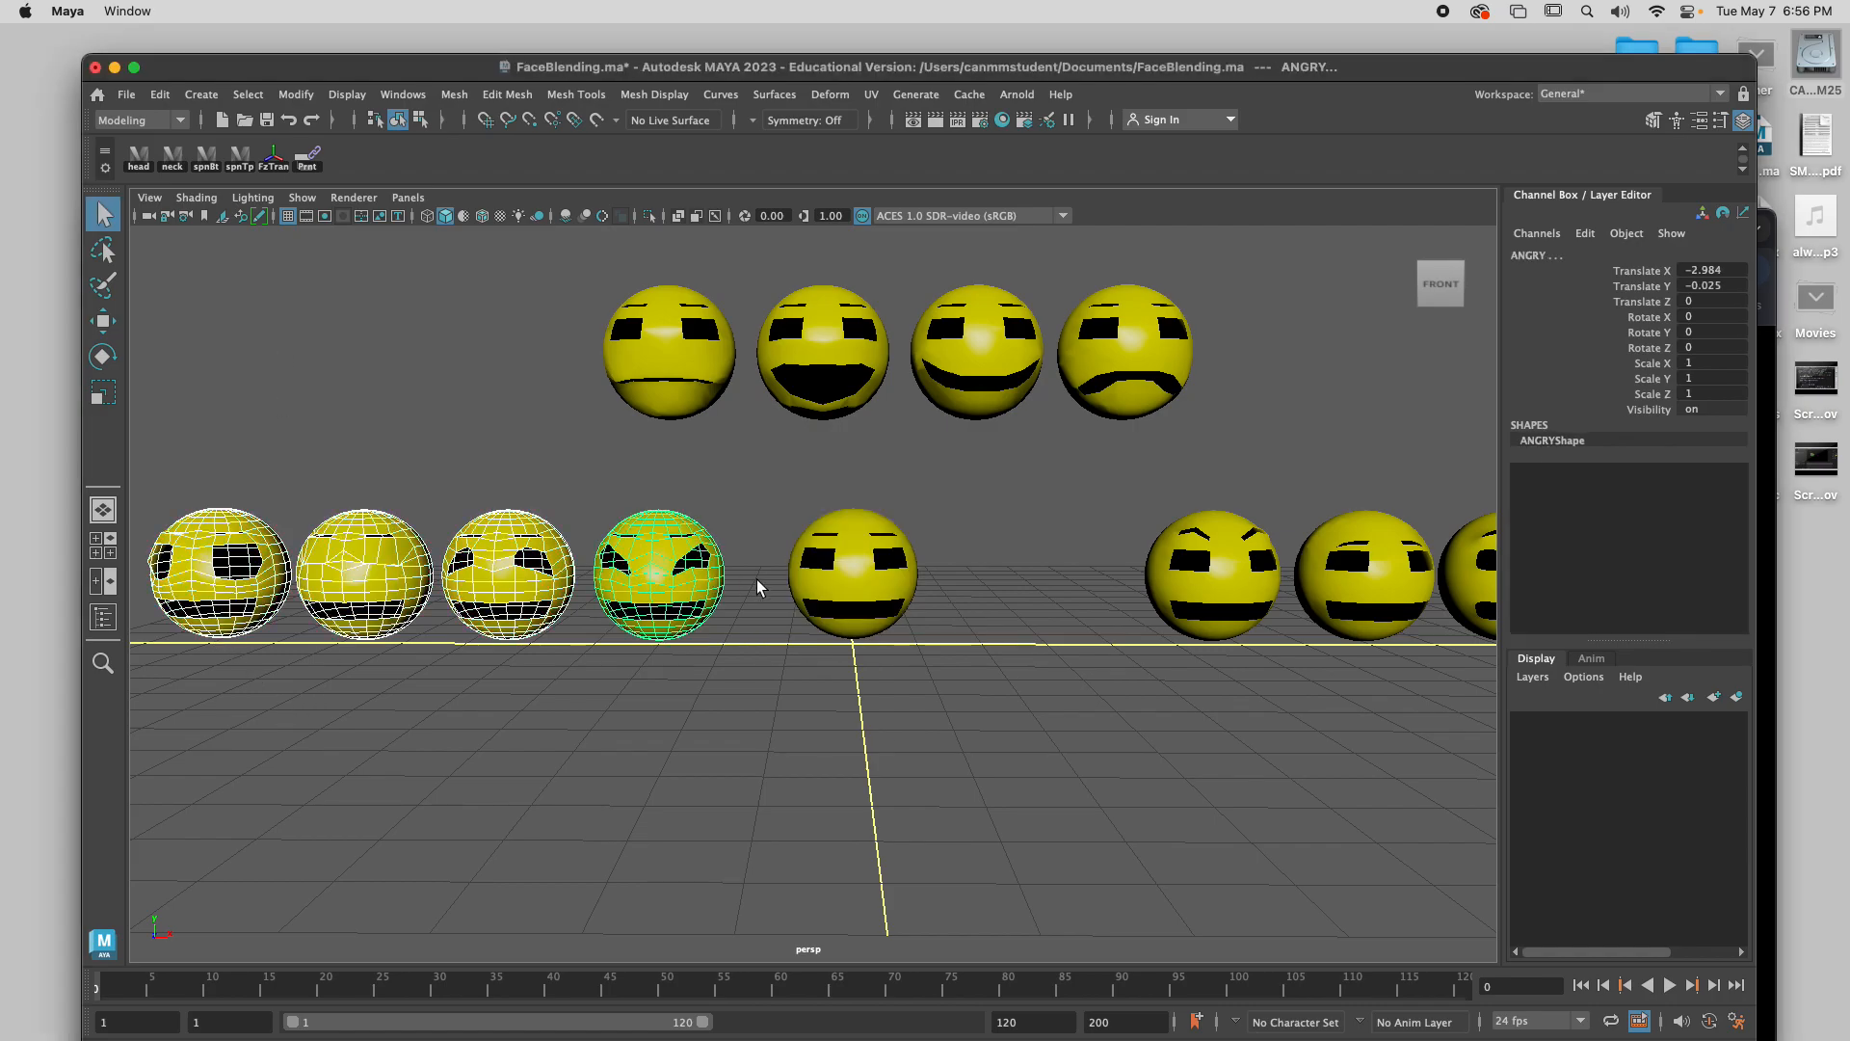
shift+click(866, 570)
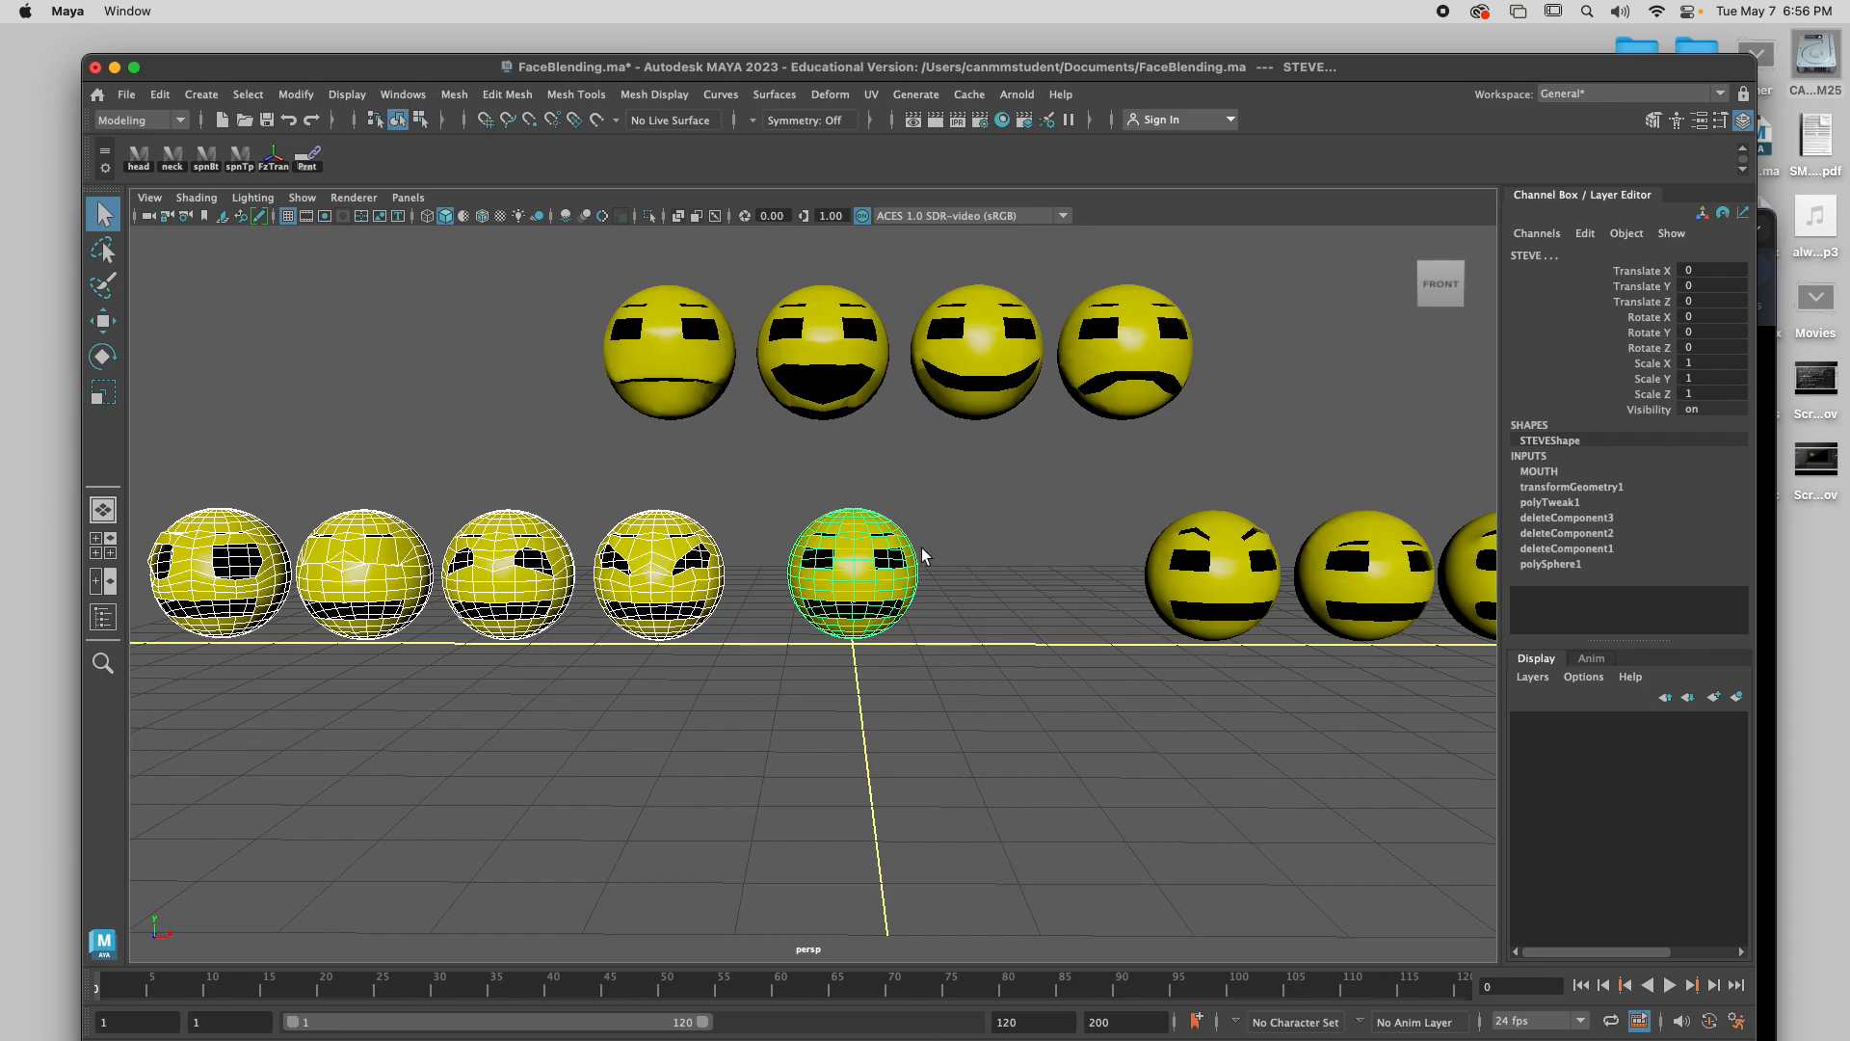
click(318, 493)
click(210, 570)
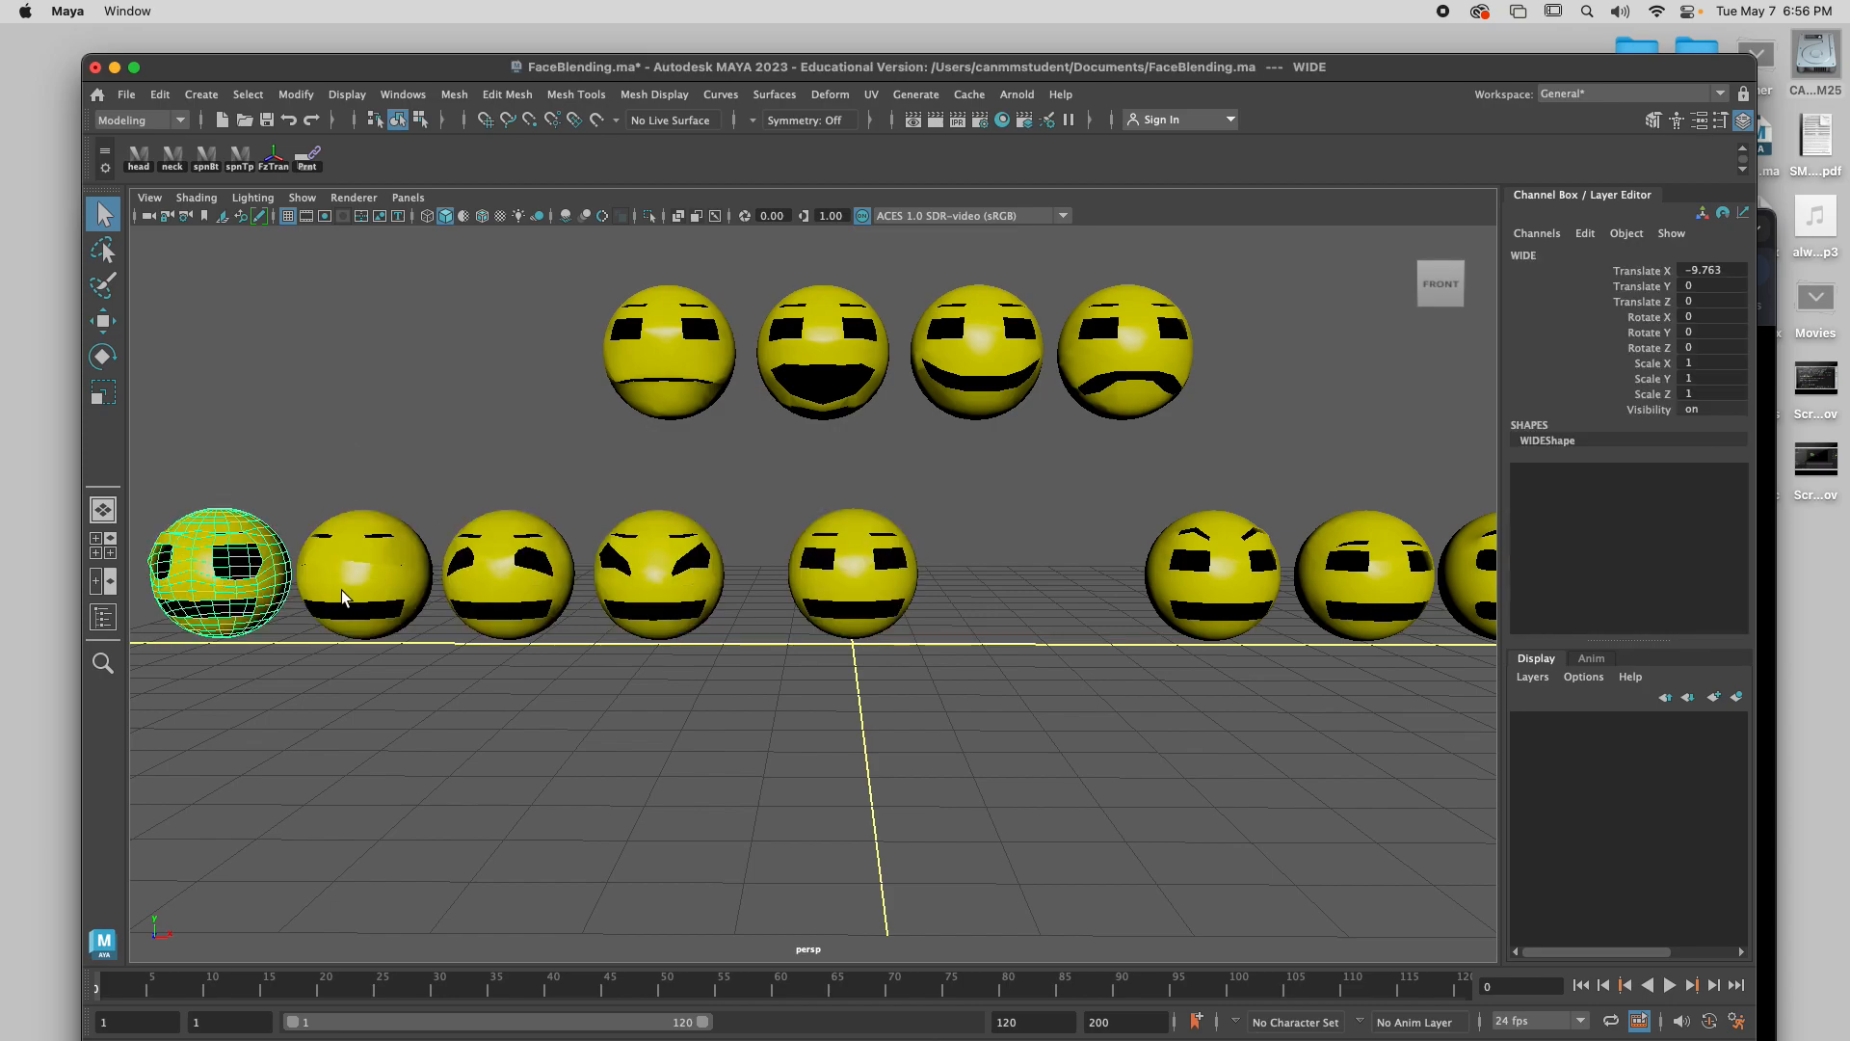
shift+click(376, 588)
shift+click(495, 588)
shift+click(634, 584)
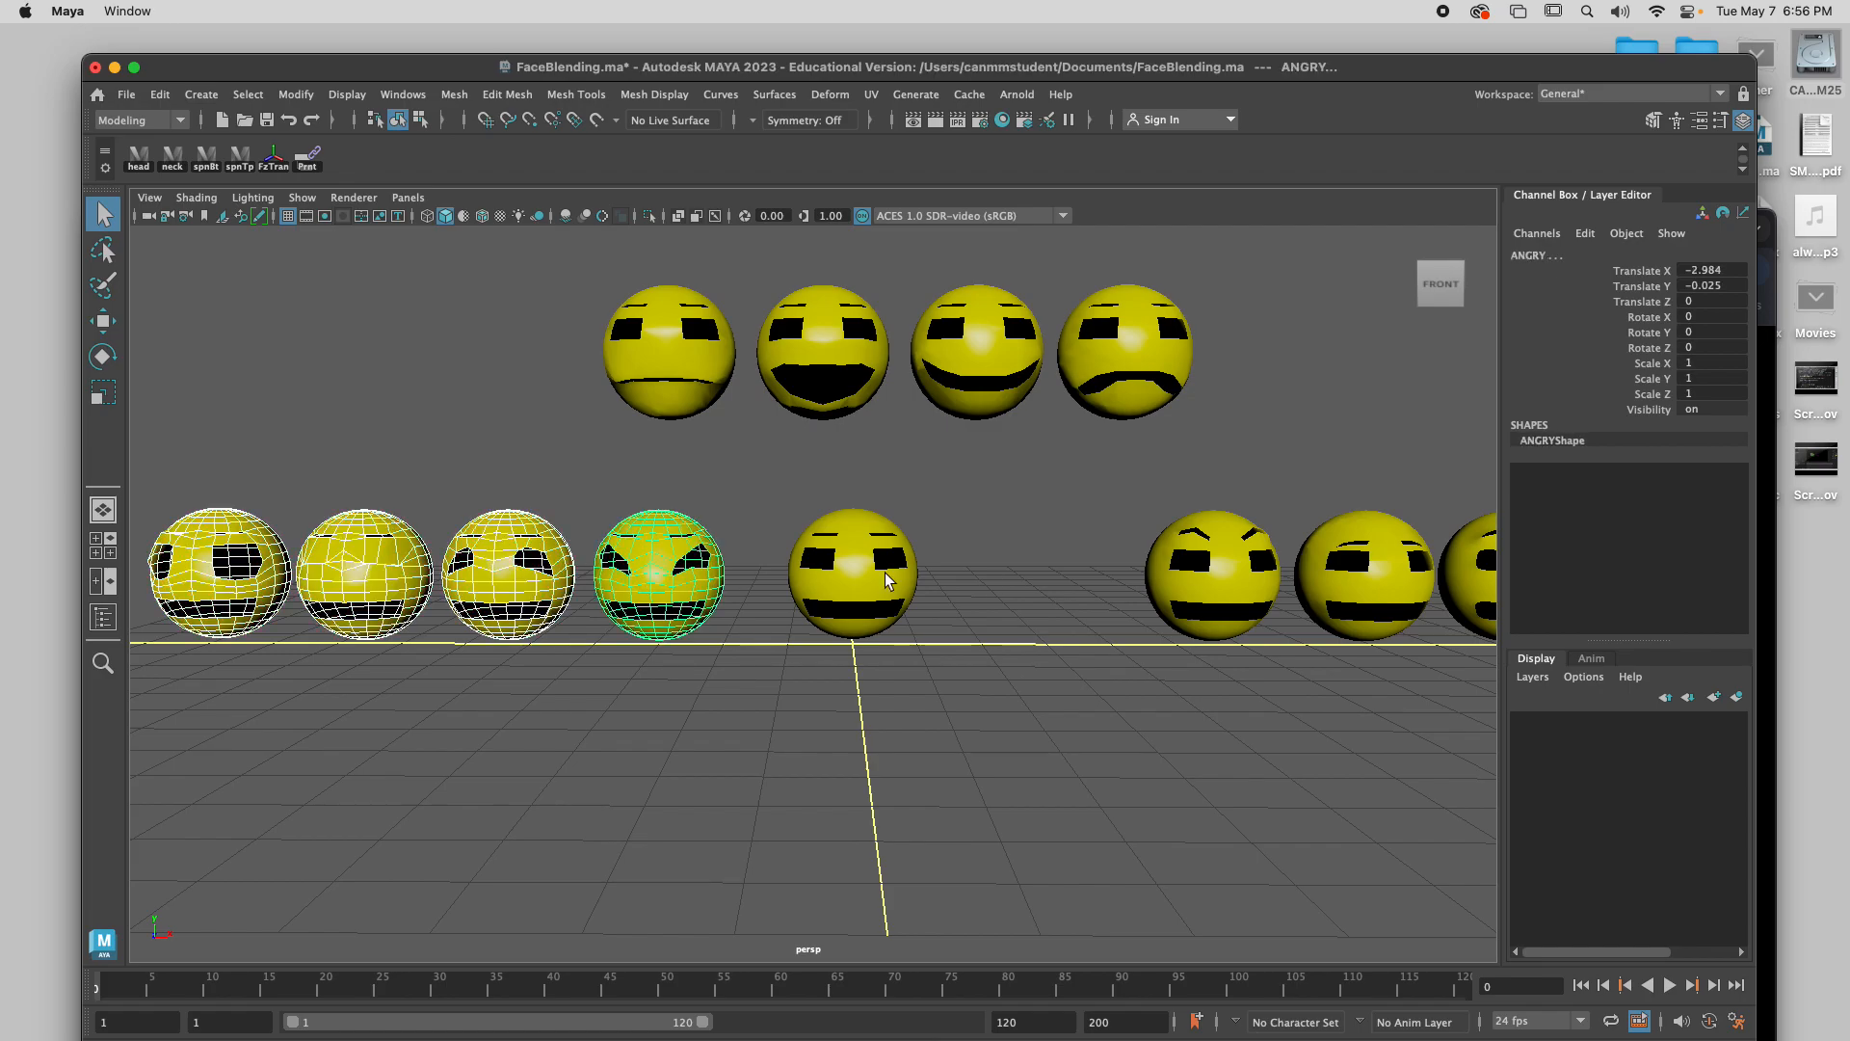
shift+click(889, 596)
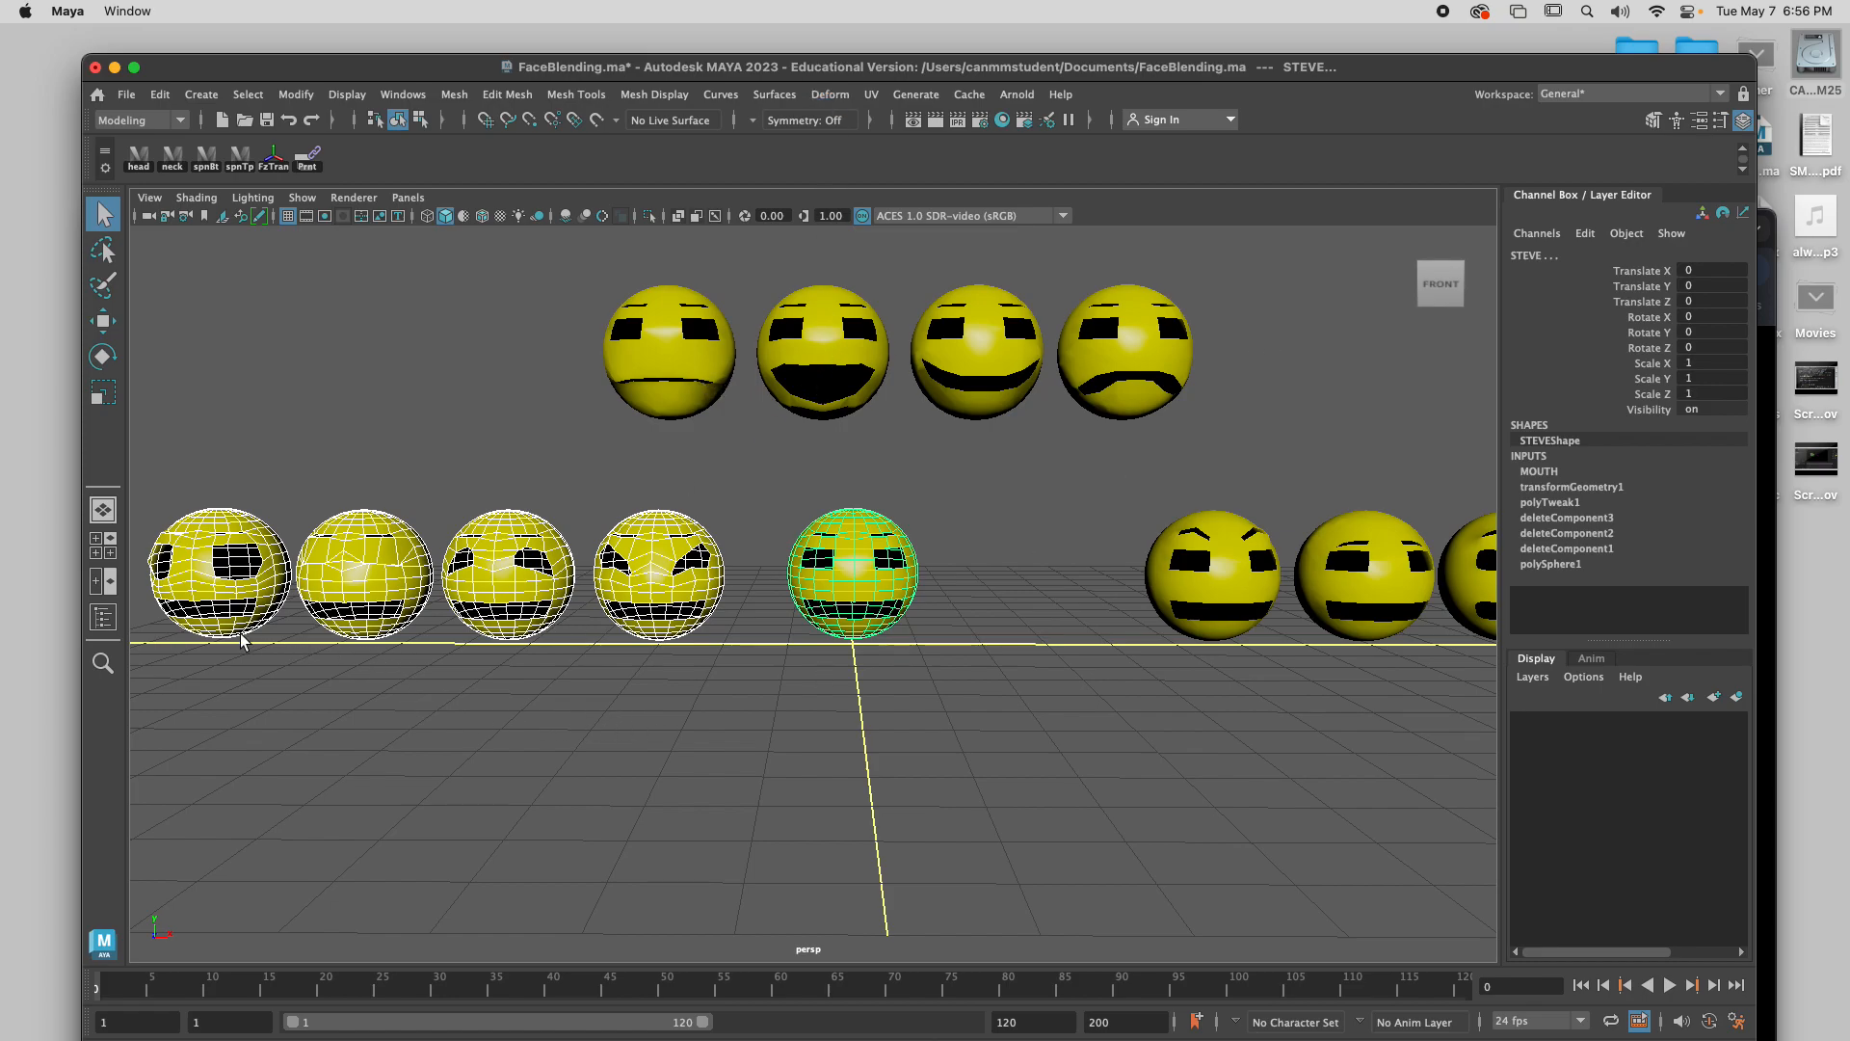
click(466, 725)
Select the four eye target heads in the row beside the central head, ending with the WIDE head.
click(210, 586)
click(349, 583)
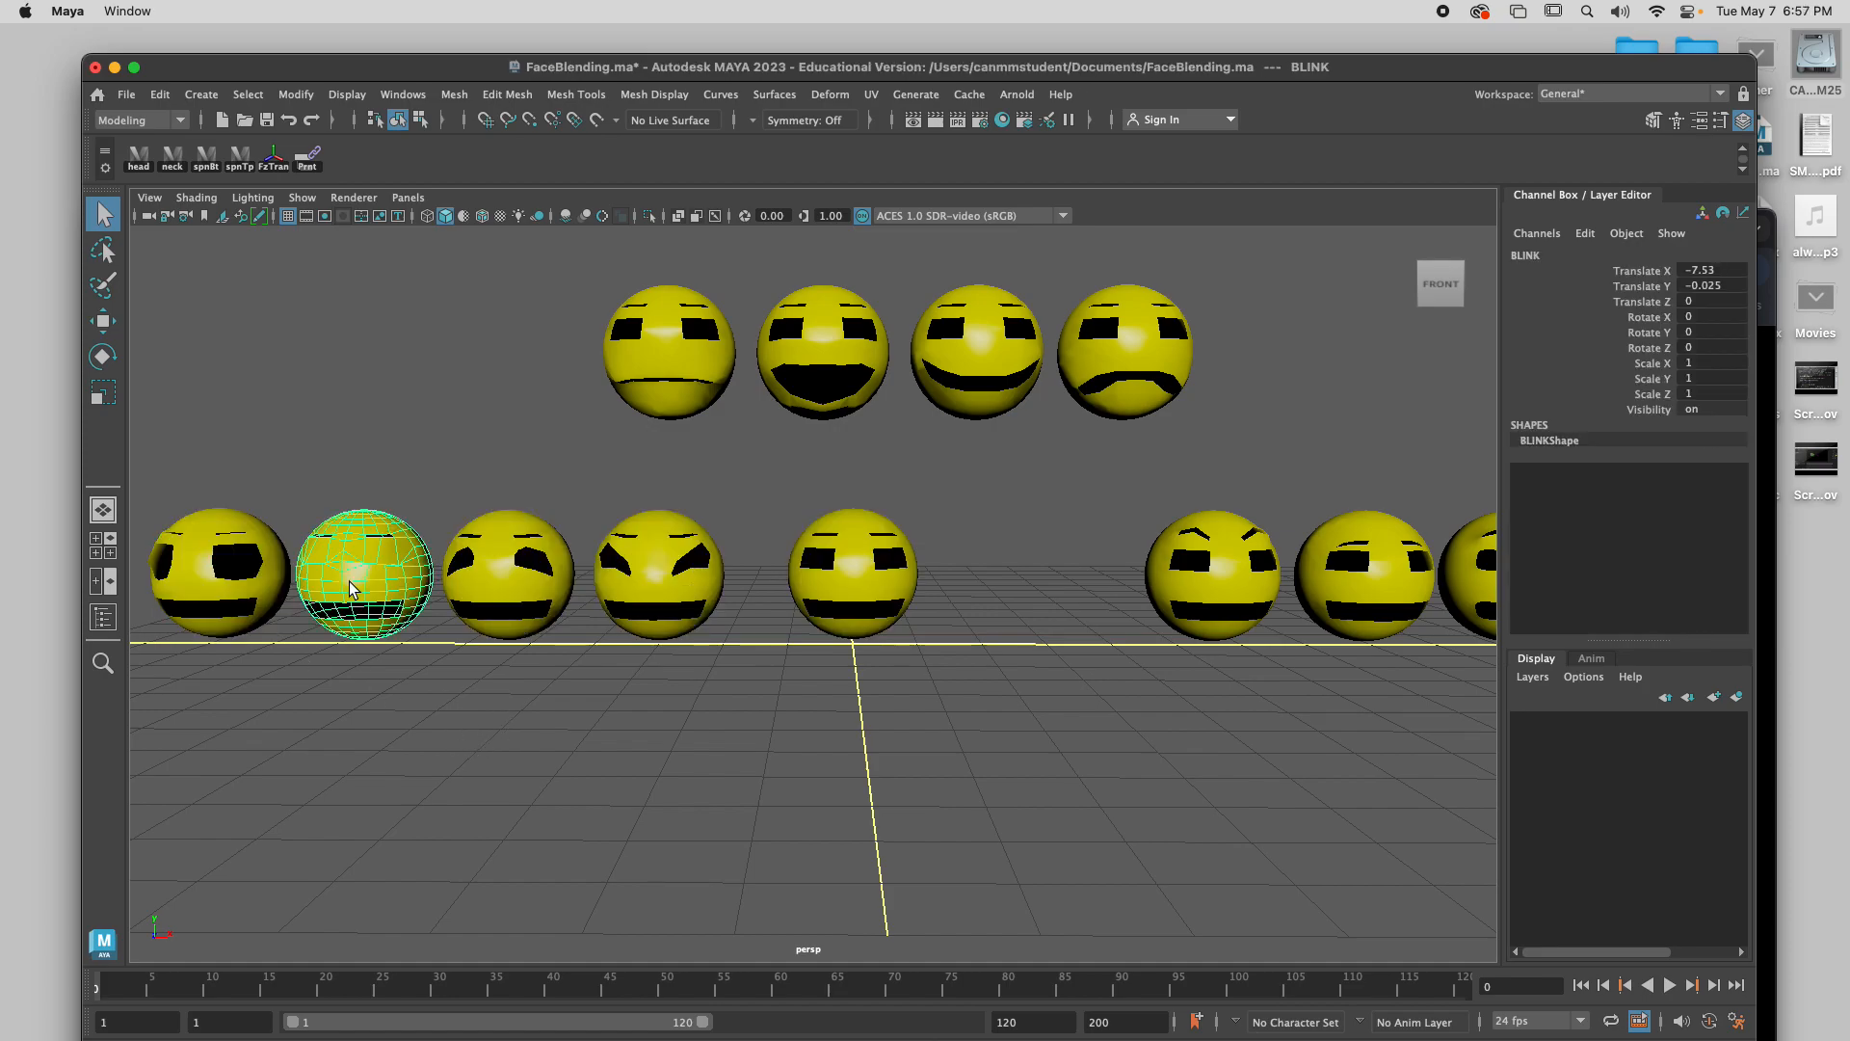
shift+click(626, 565)
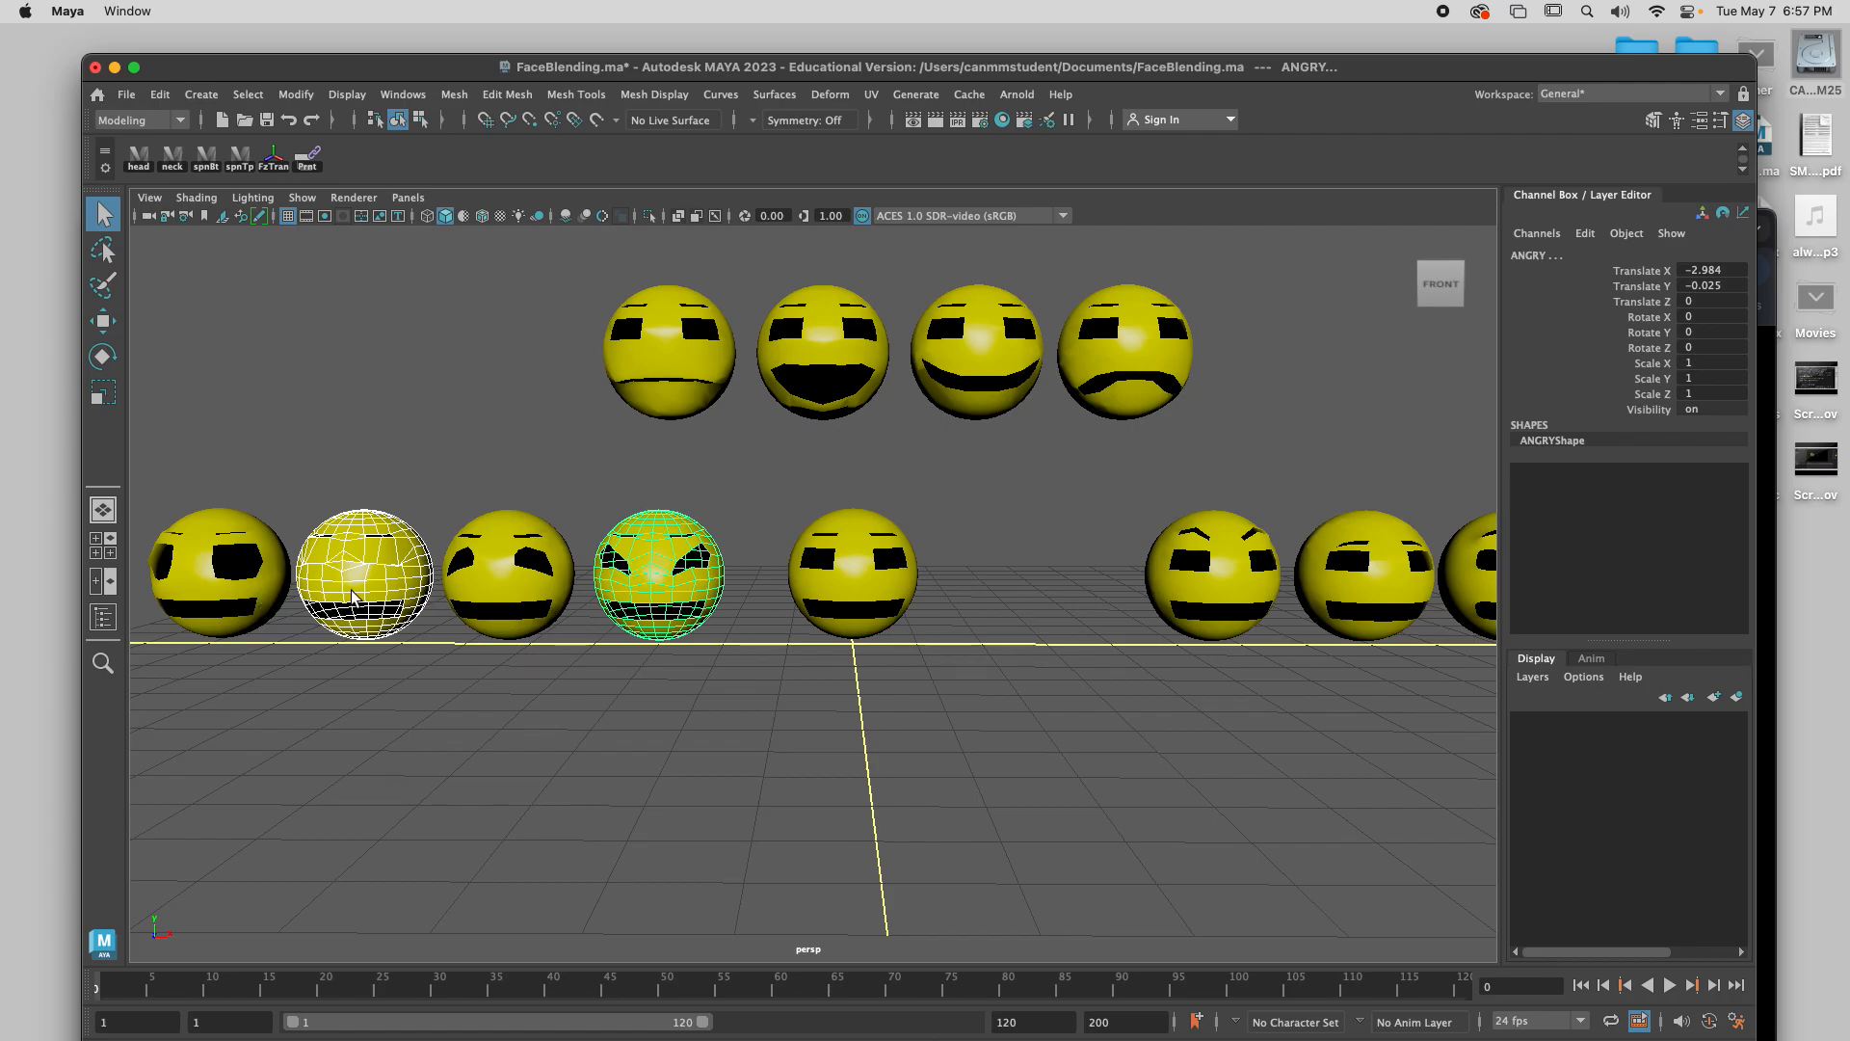
shift+click(509, 572)
shift+click(200, 580)
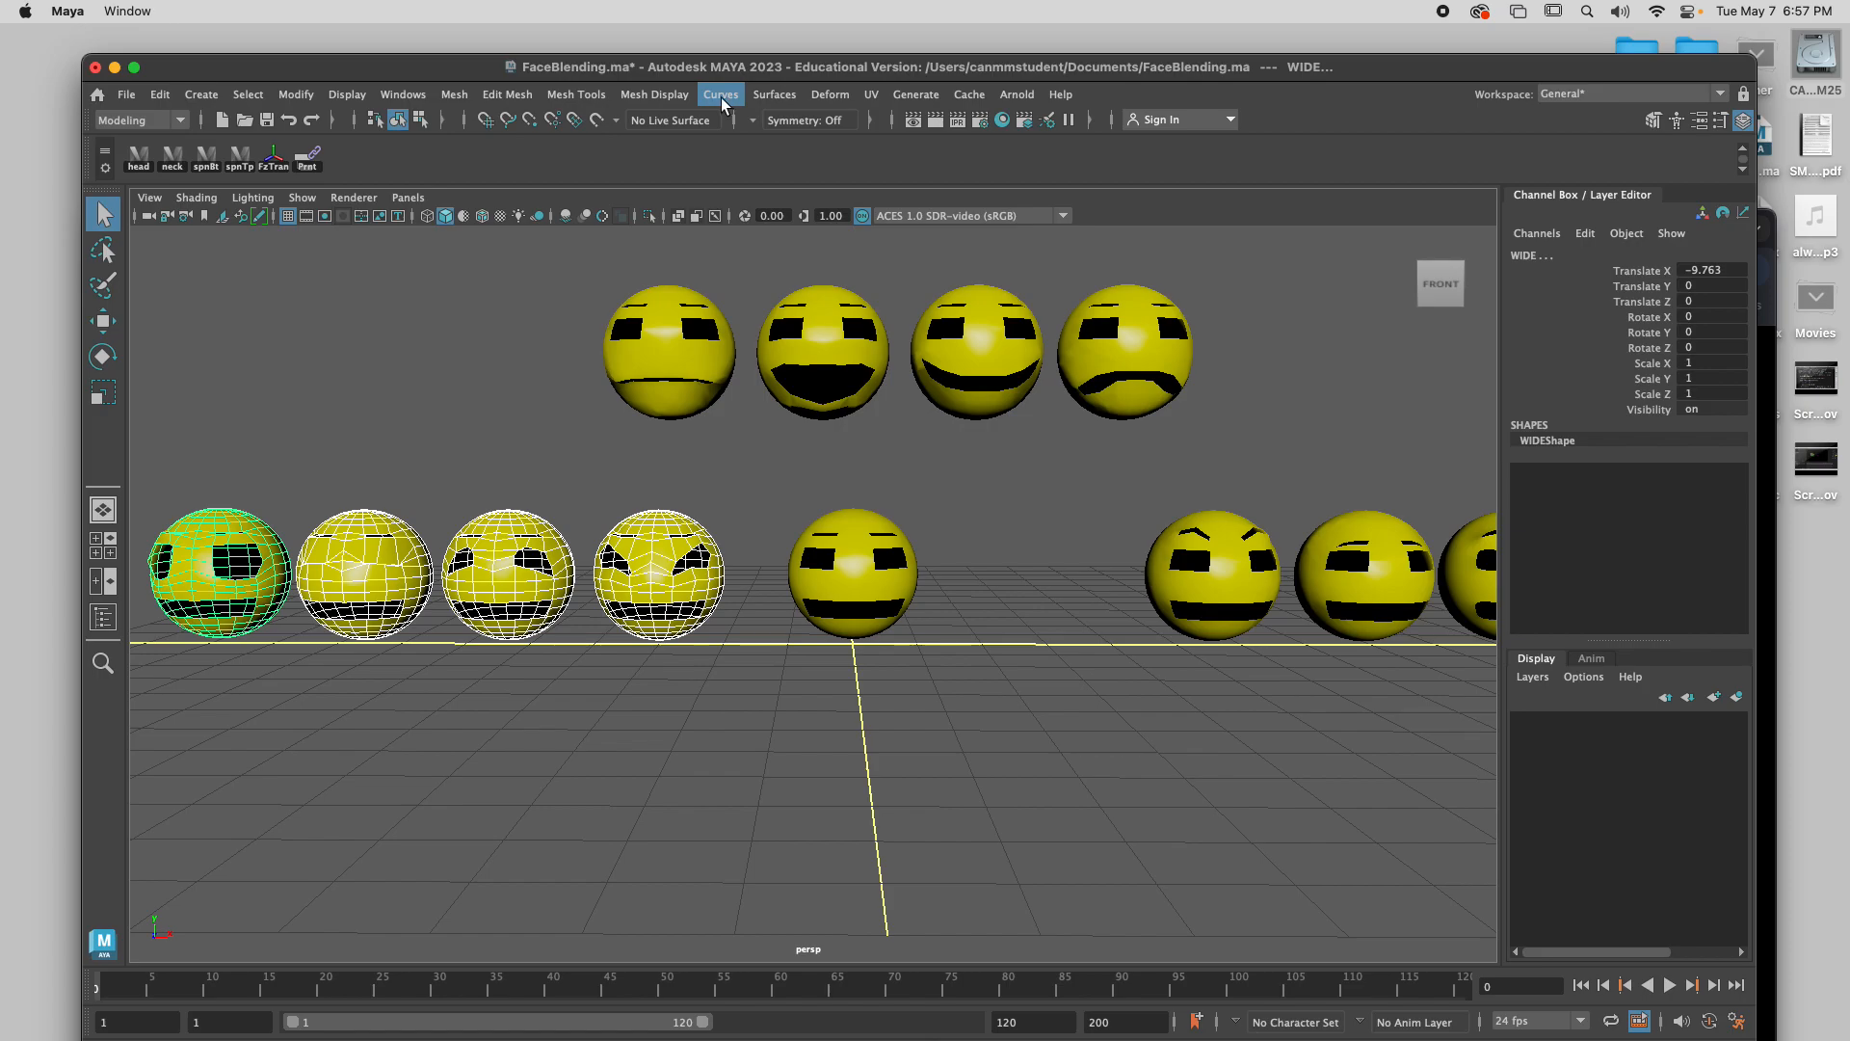
Try to create a blend shape named EYES from the four selected eye heads alone.
click(829, 95)
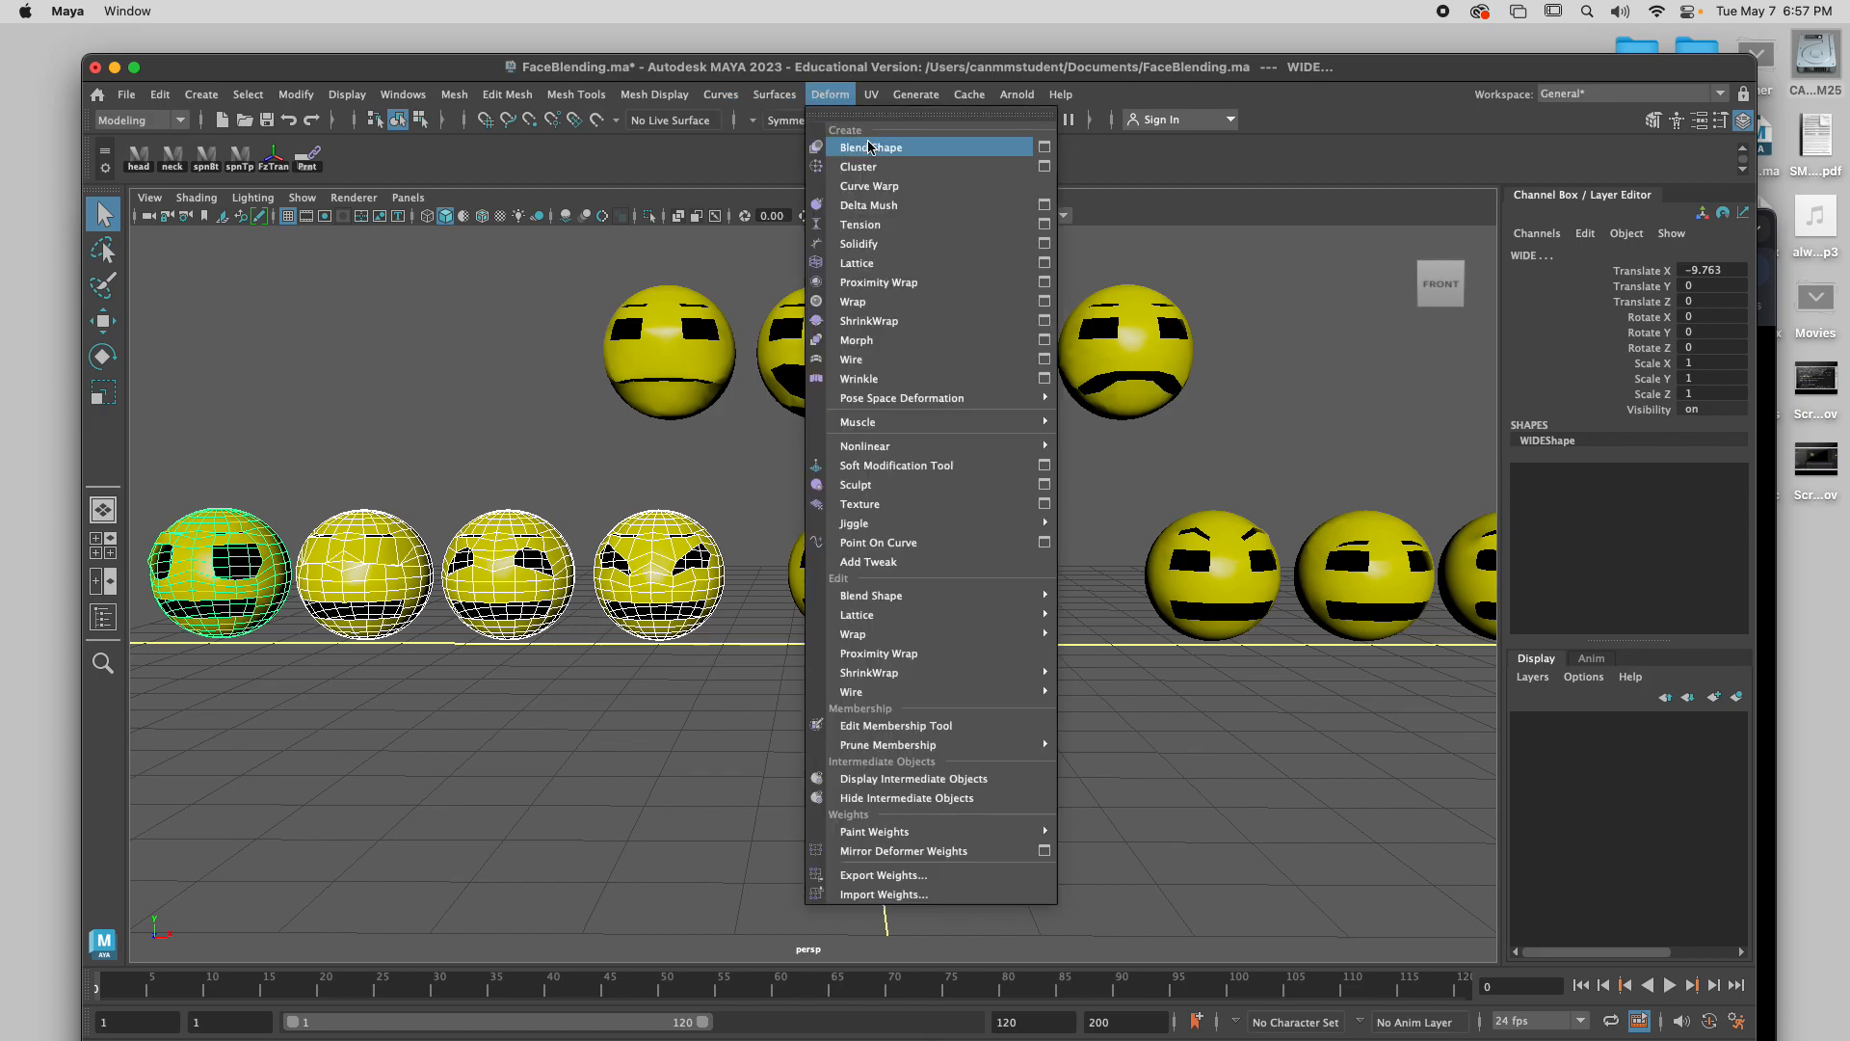
click(1041, 150)
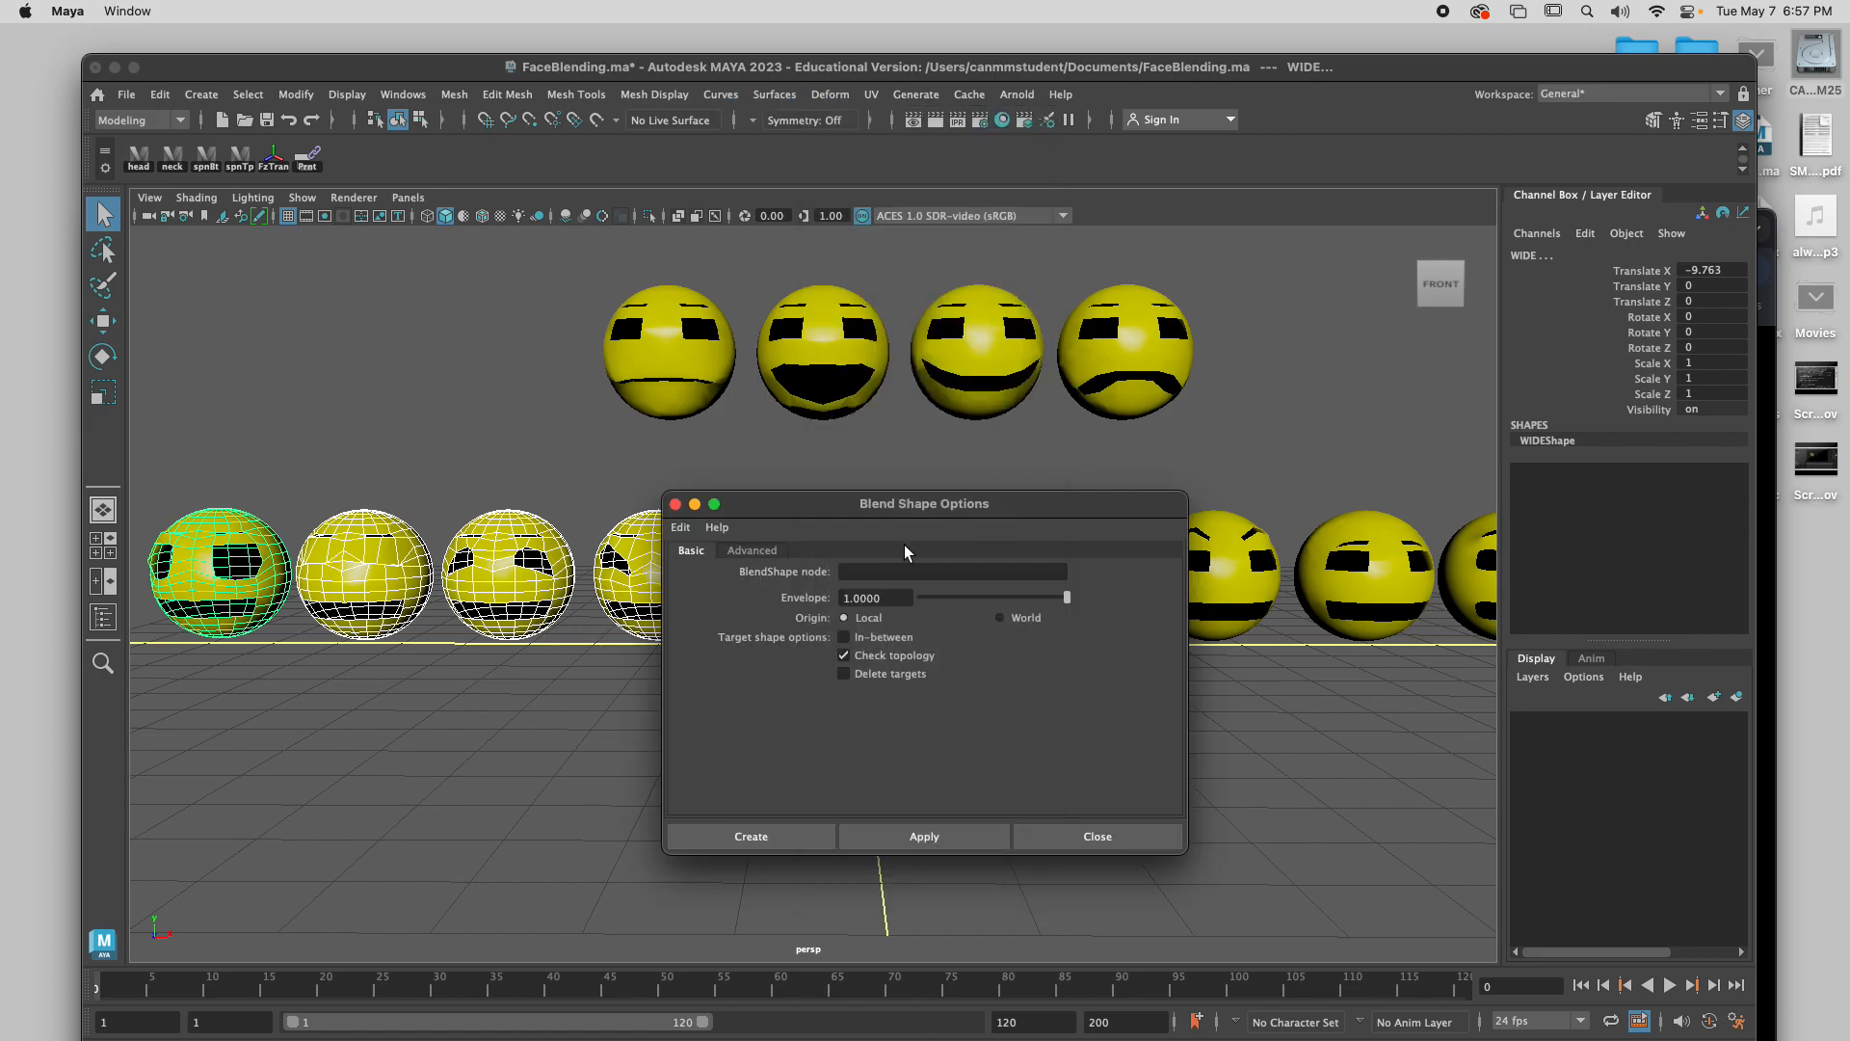
click(874, 570)
text(EYES)
click(942, 837)
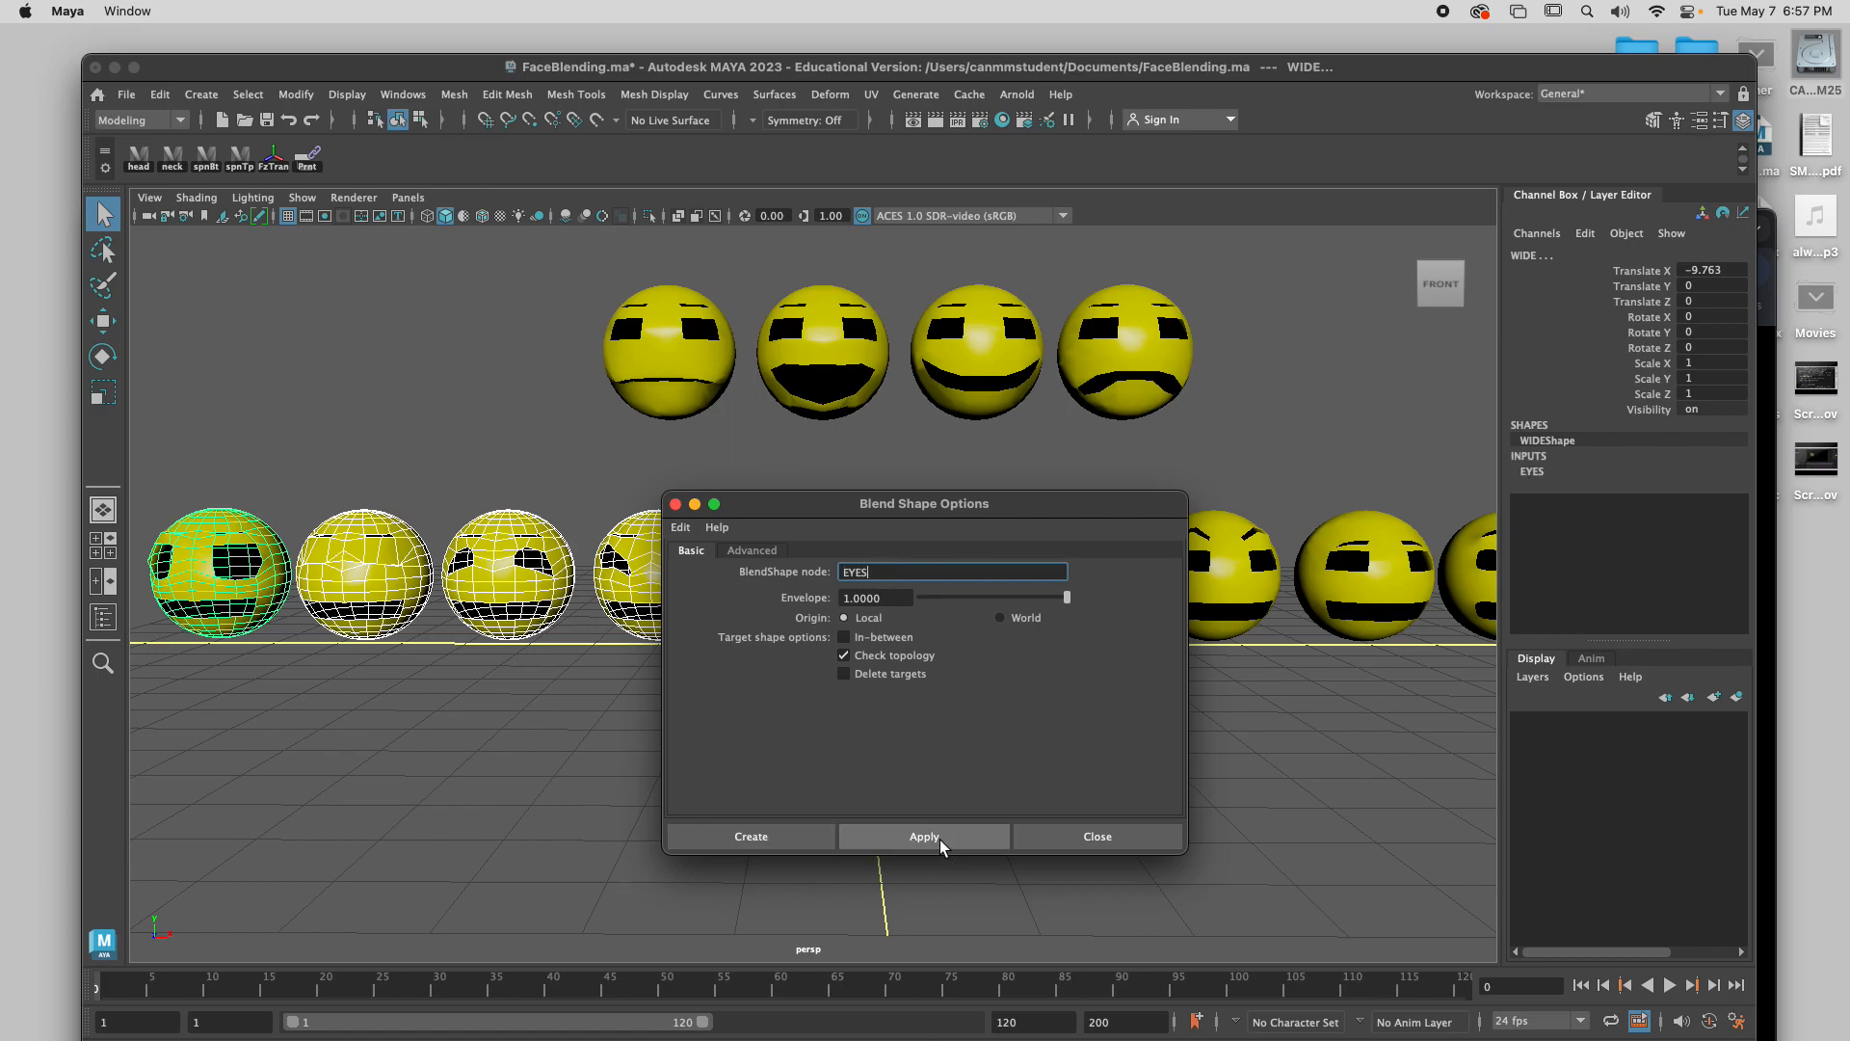
click(676, 504)
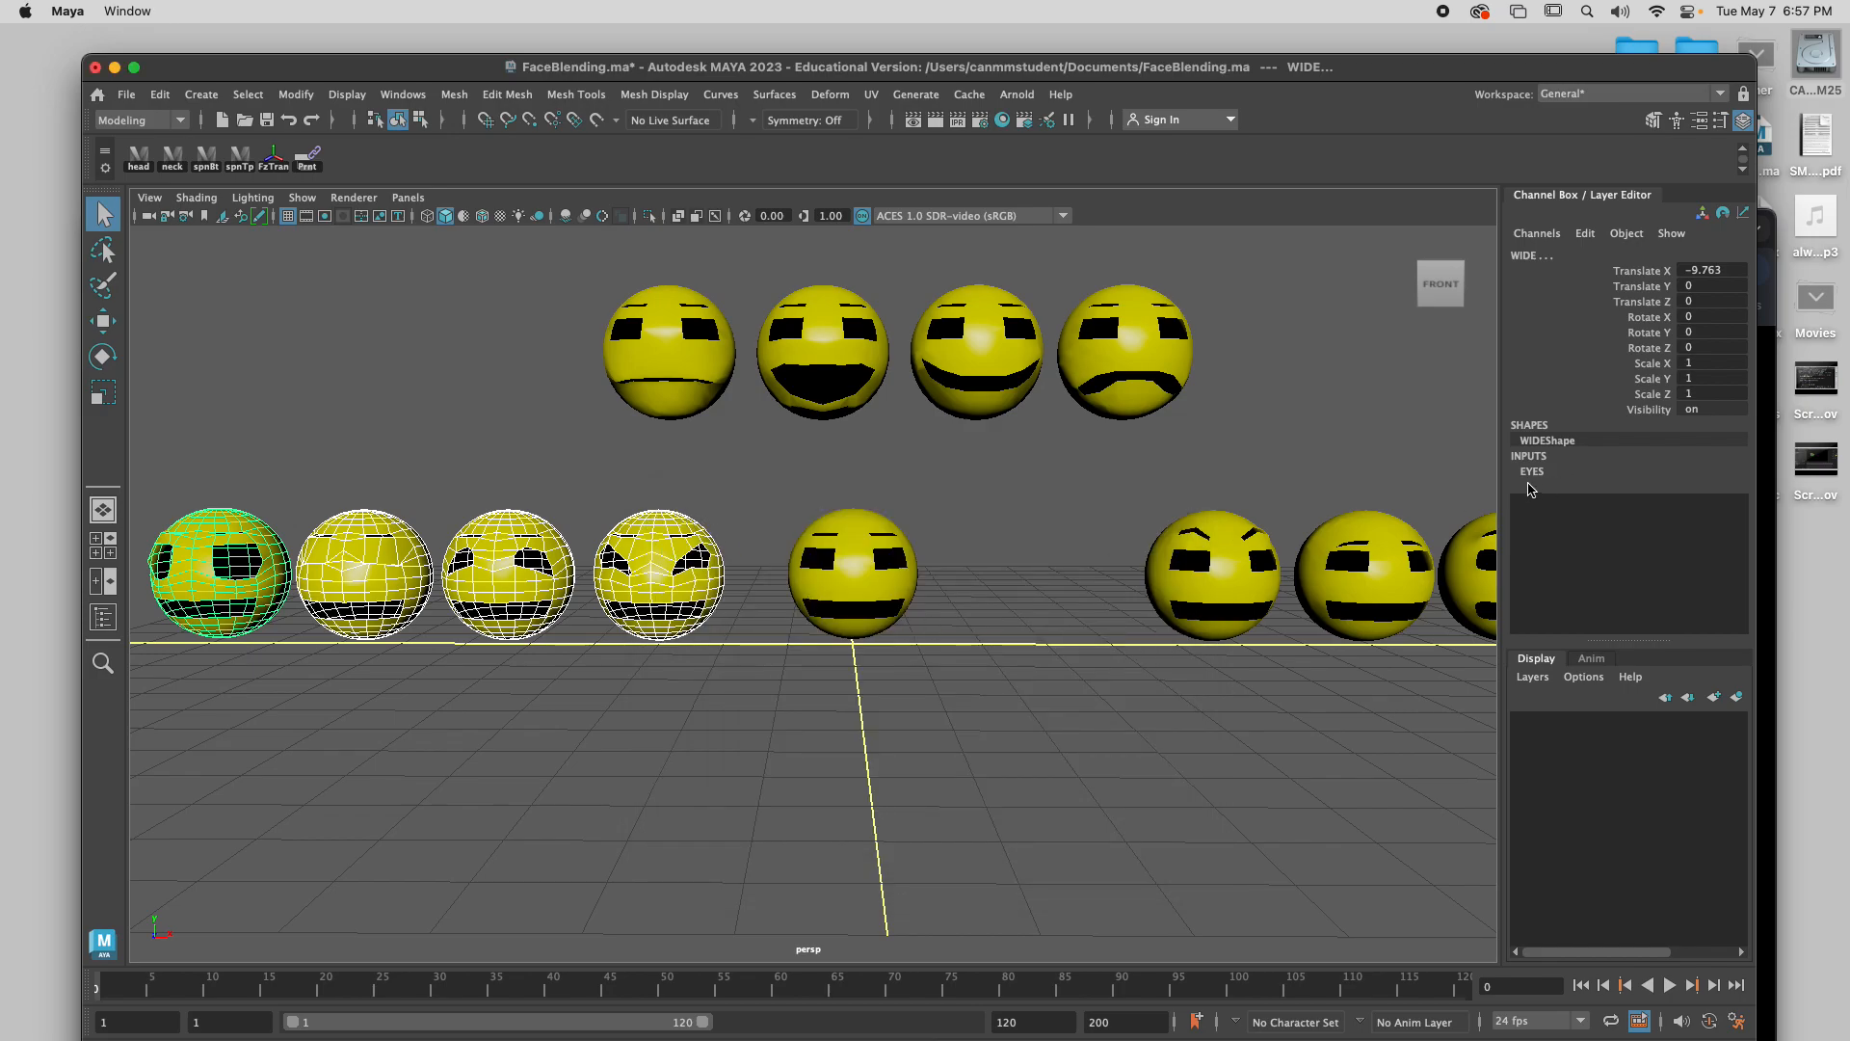
Check the central head's inputs and undo the EYES blend shape, going back to the selection of the four eye heads.
click(909, 475)
click(871, 547)
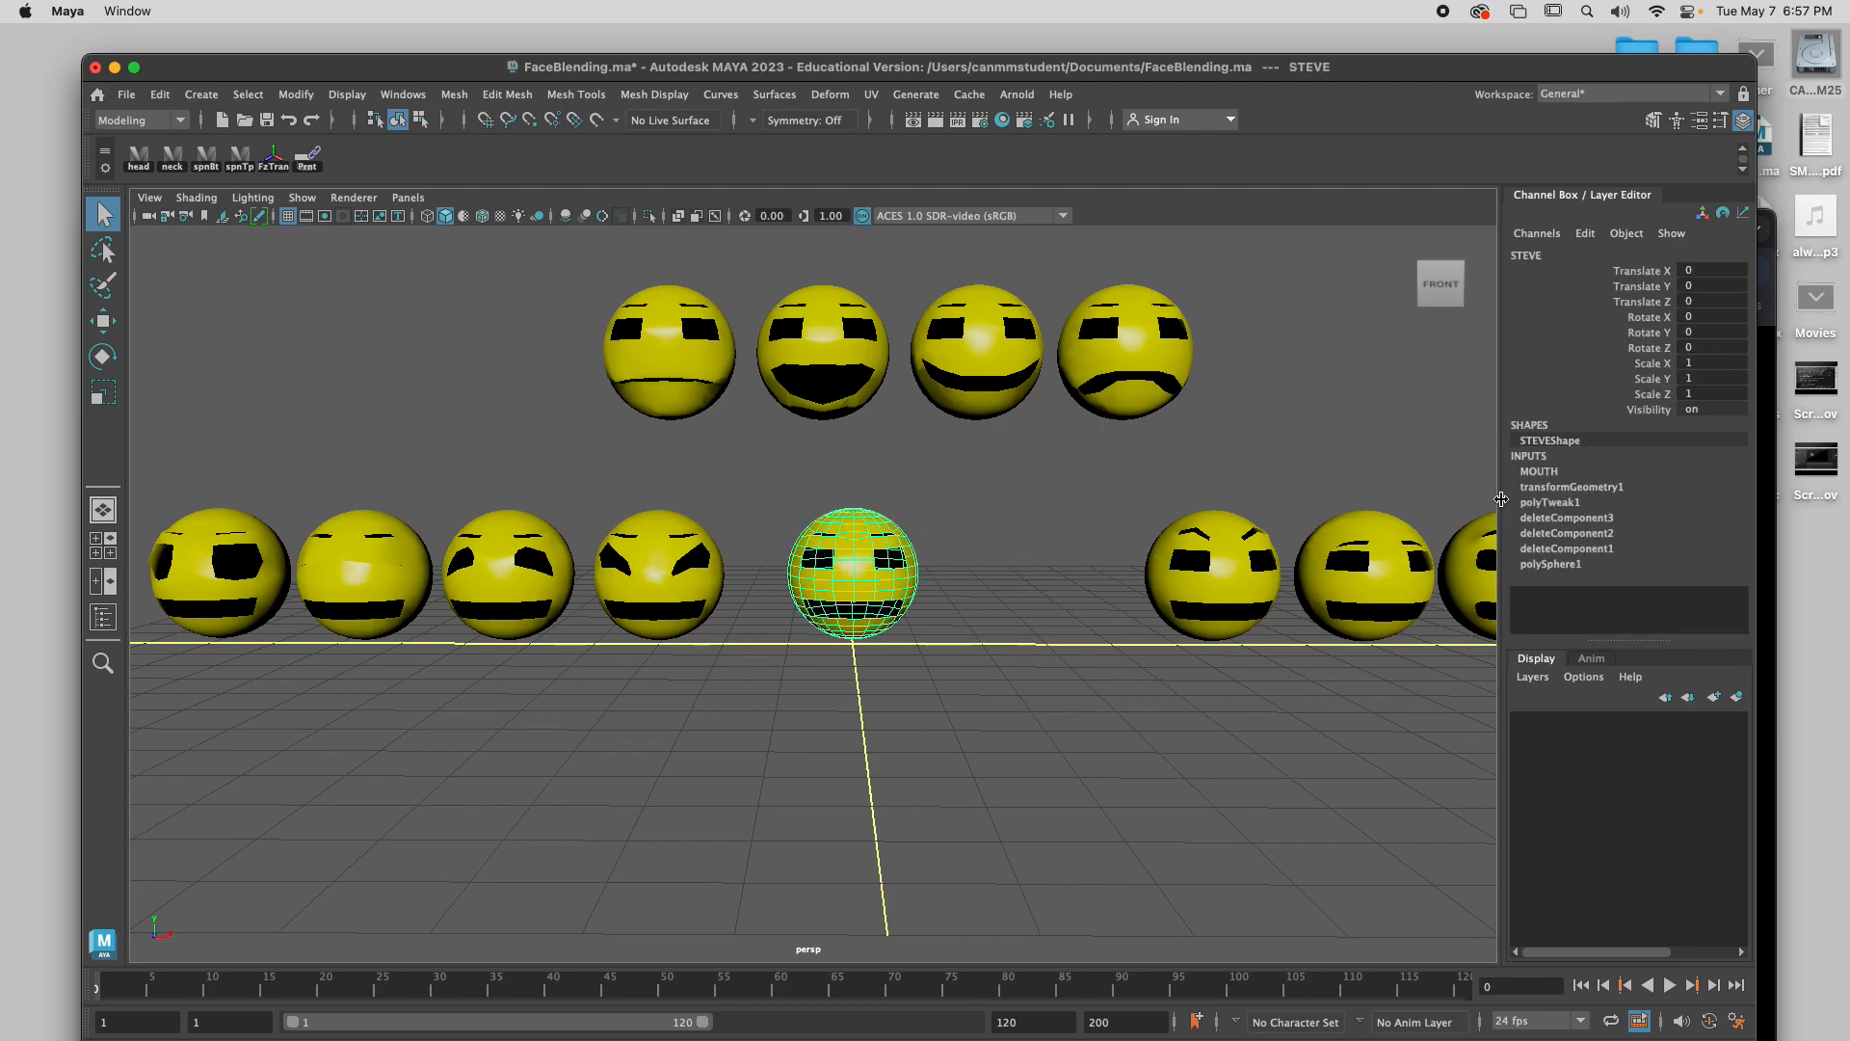
key(super+z)
key(super+z)
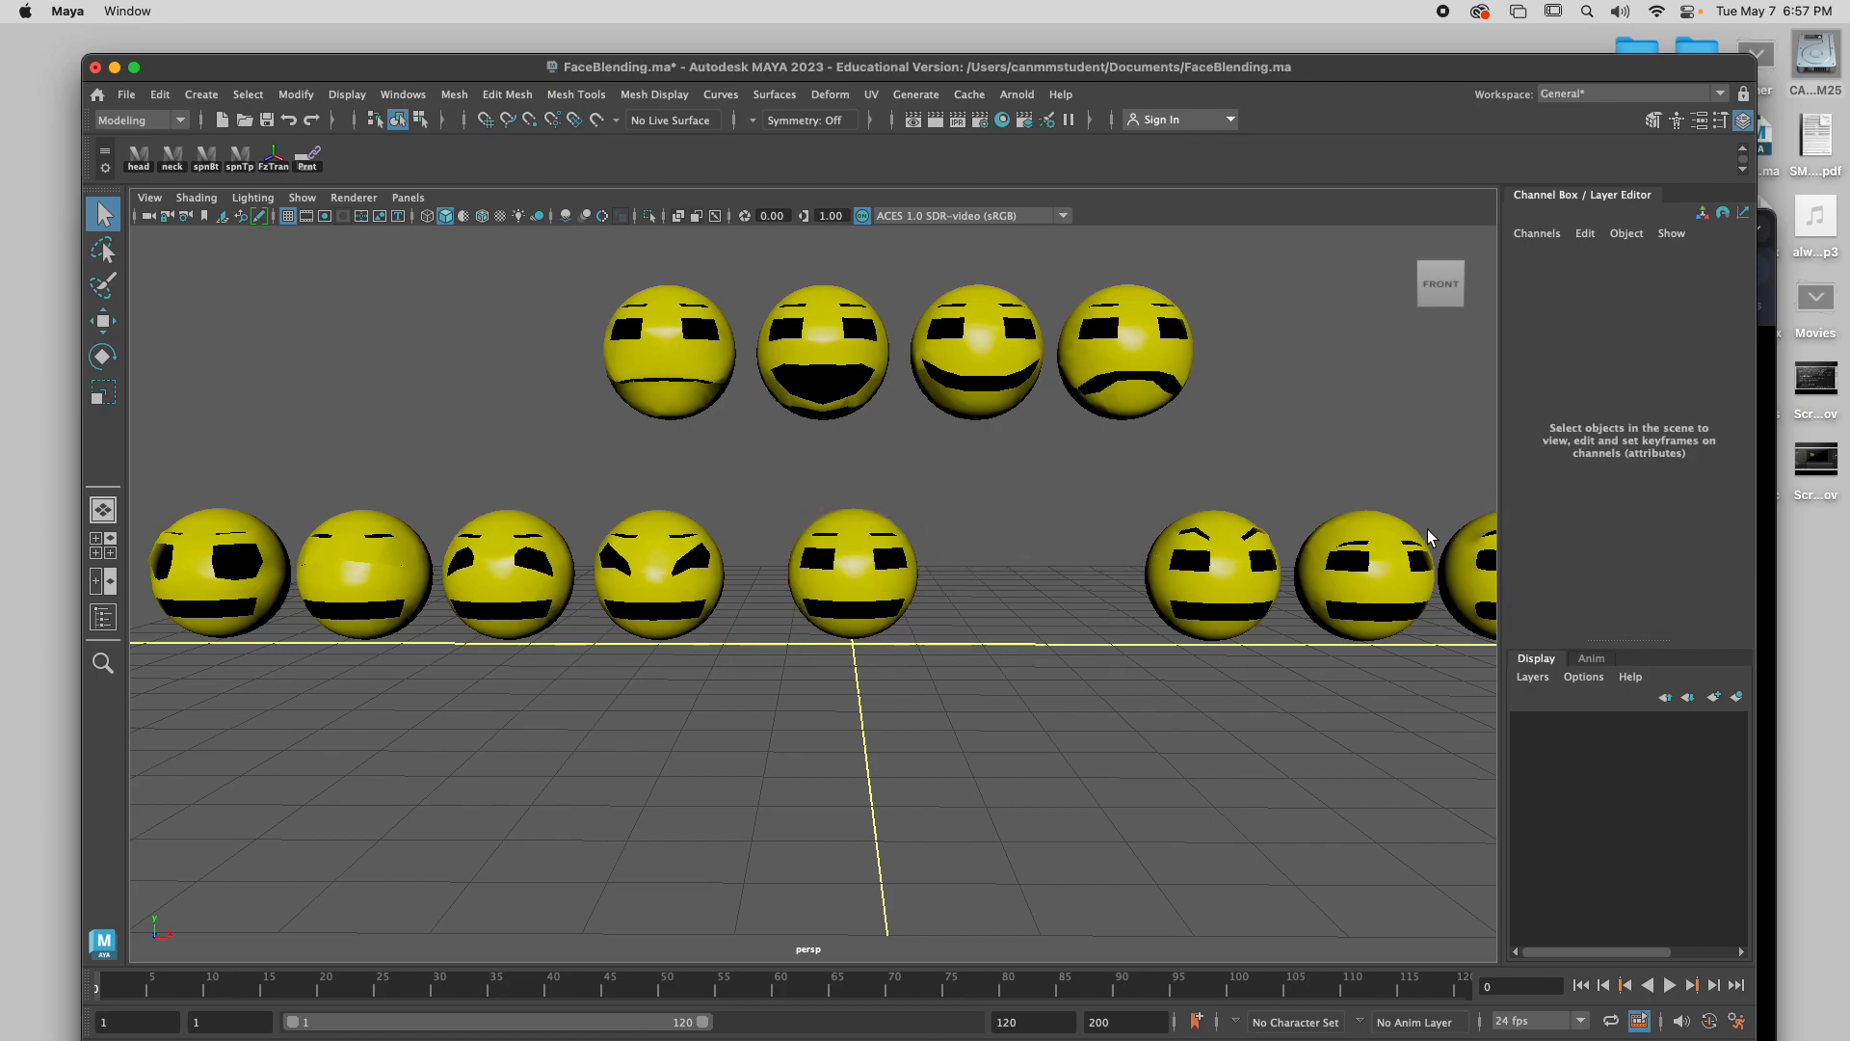
key(super+z)
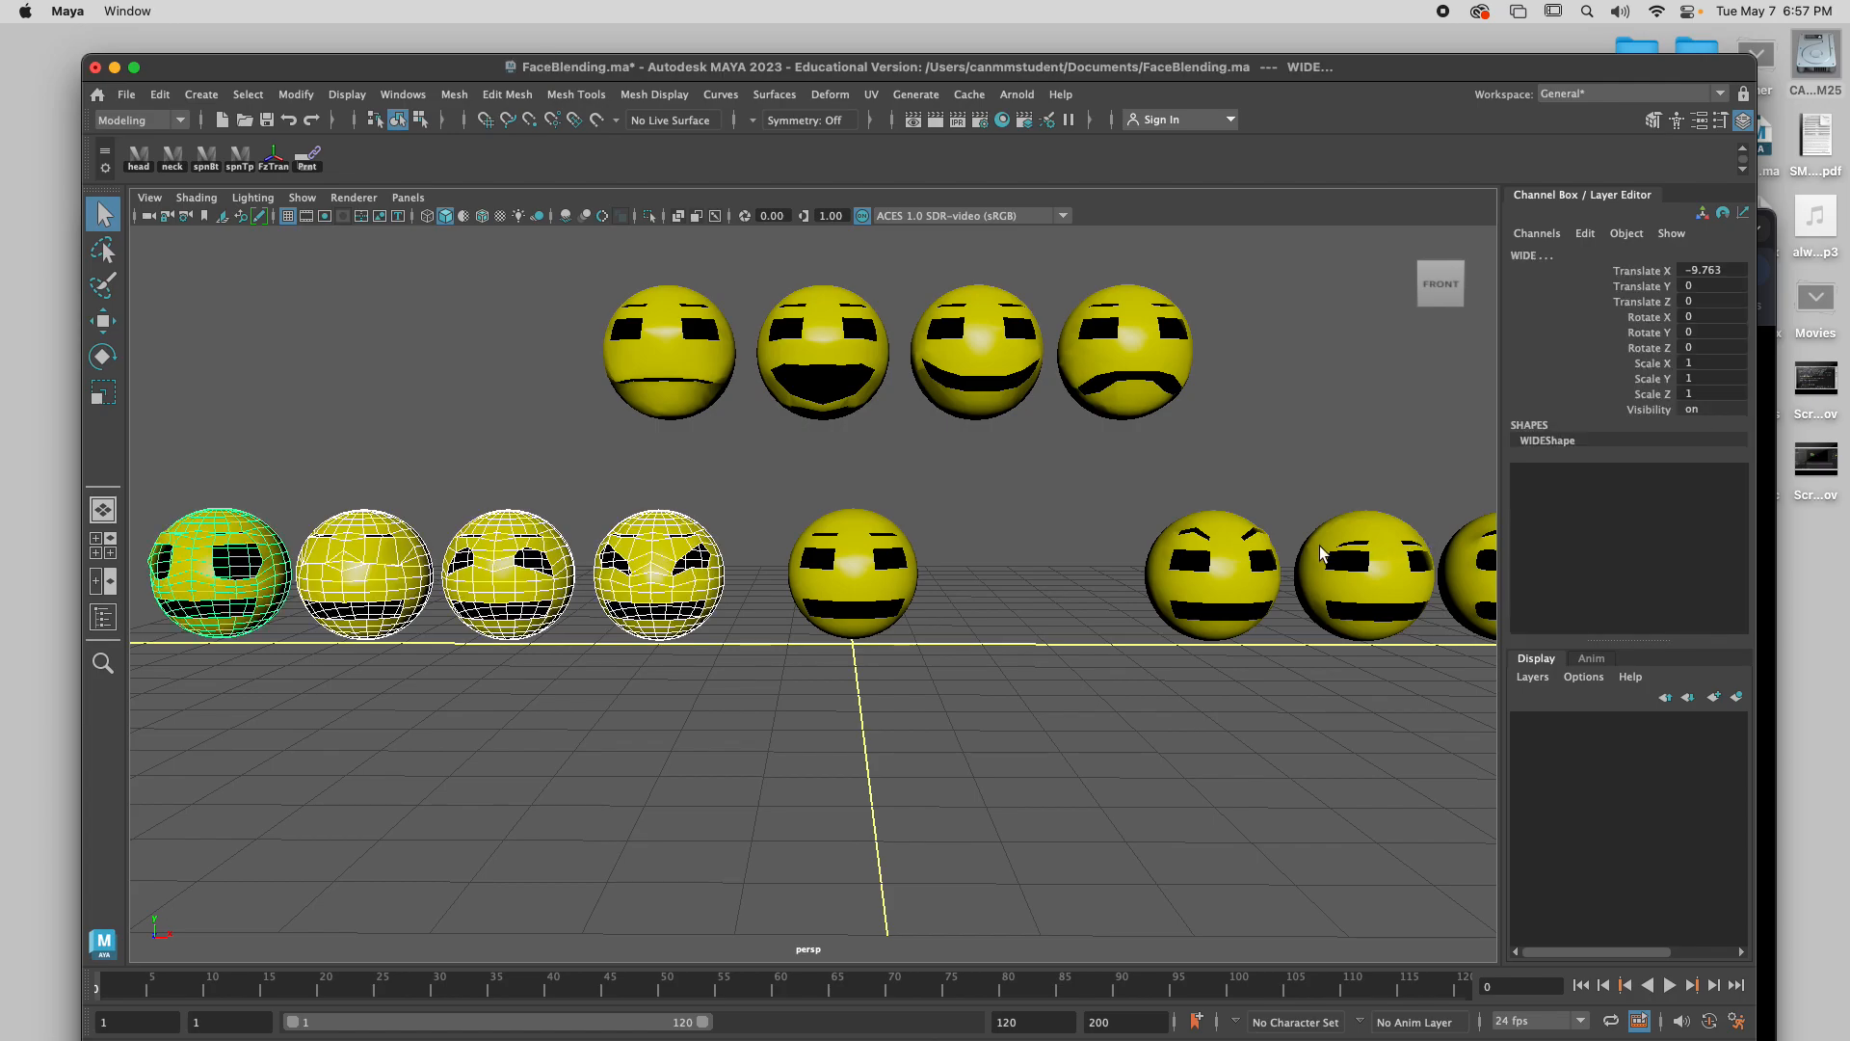
Add the central head to the selection last and create a blend shape named EYES with an envelope of 1.
shift+click(873, 584)
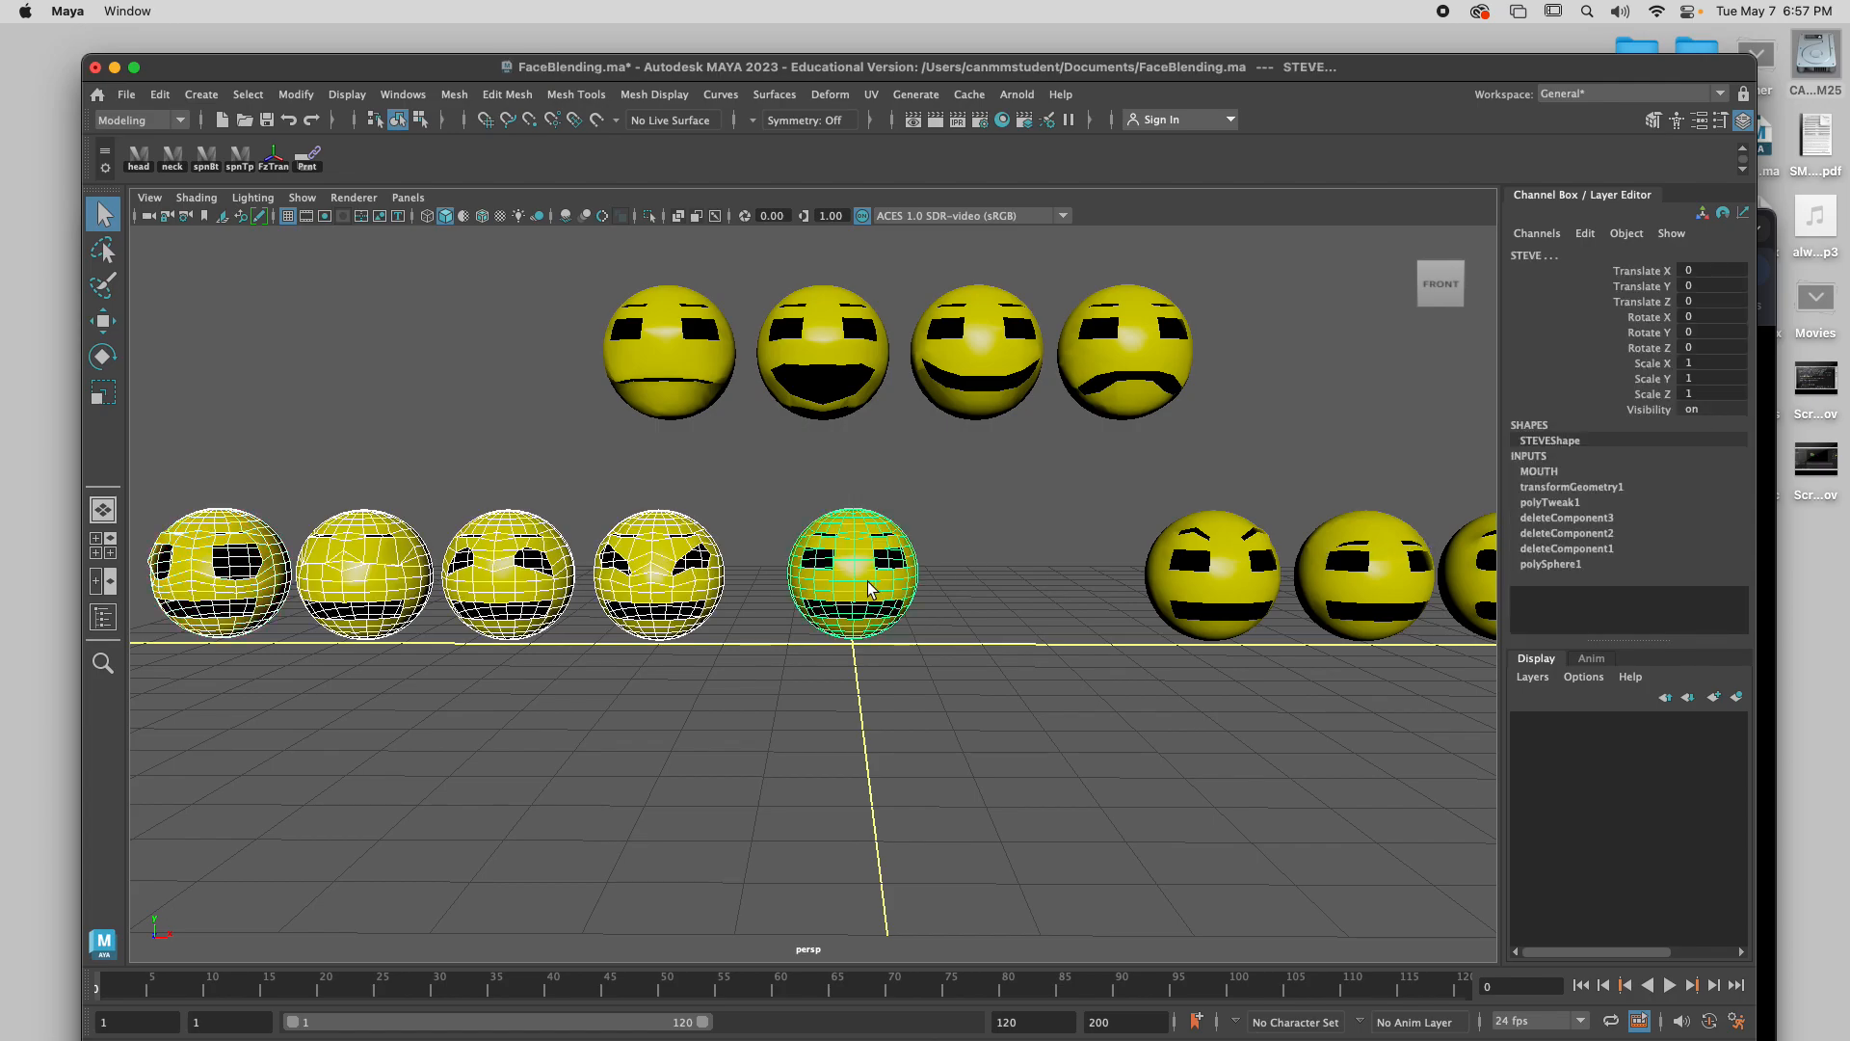
click(830, 95)
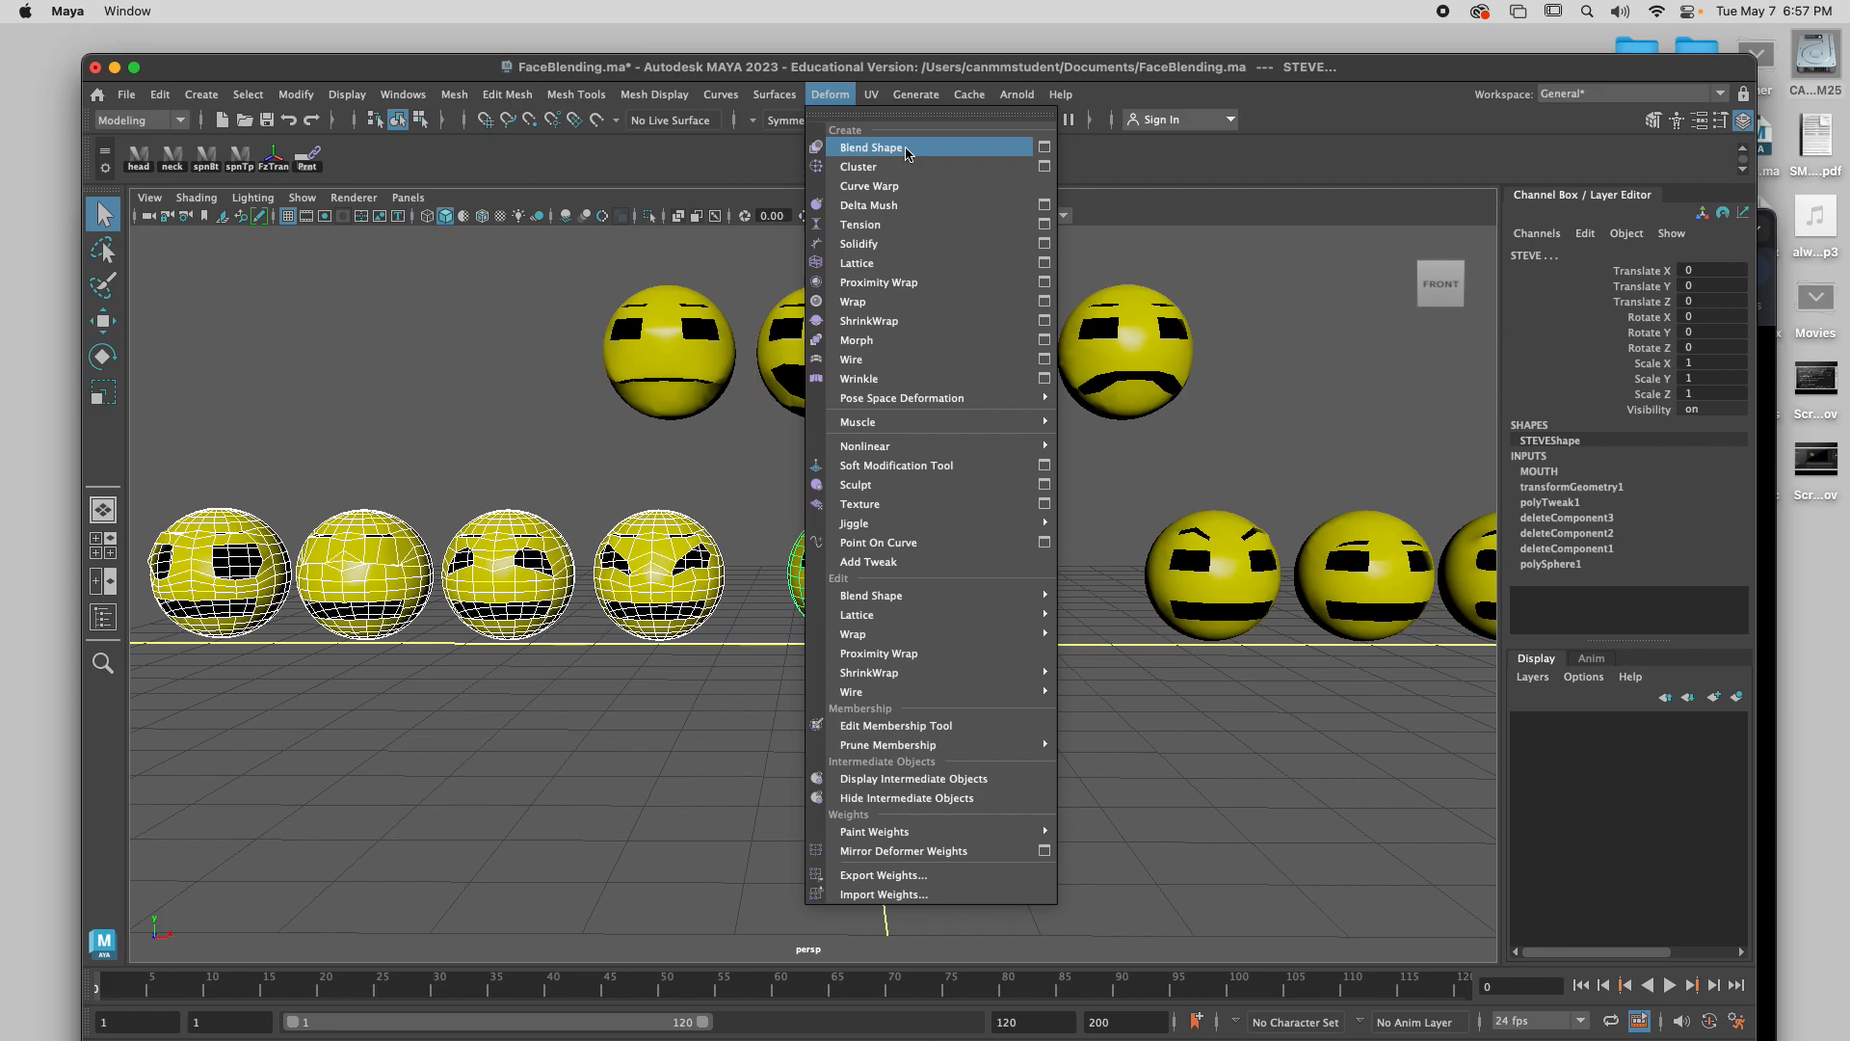
click(1044, 147)
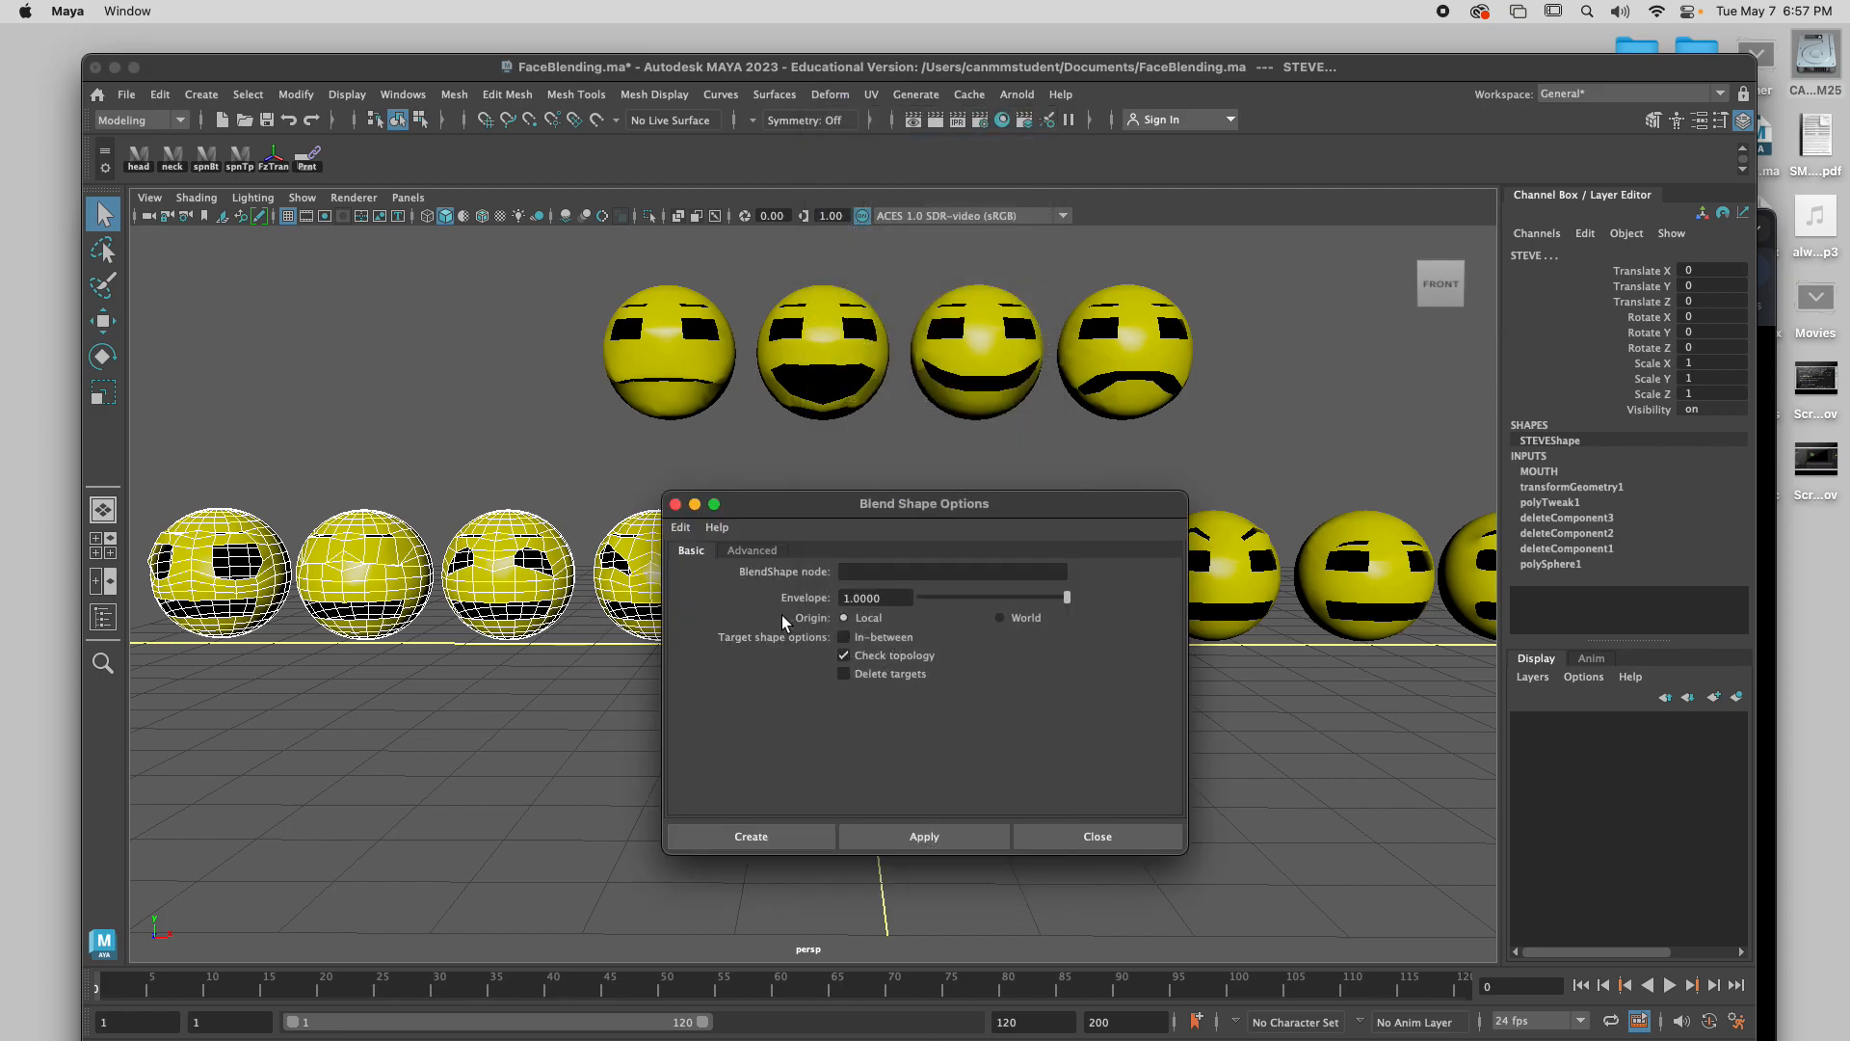
click(858, 572)
click(909, 839)
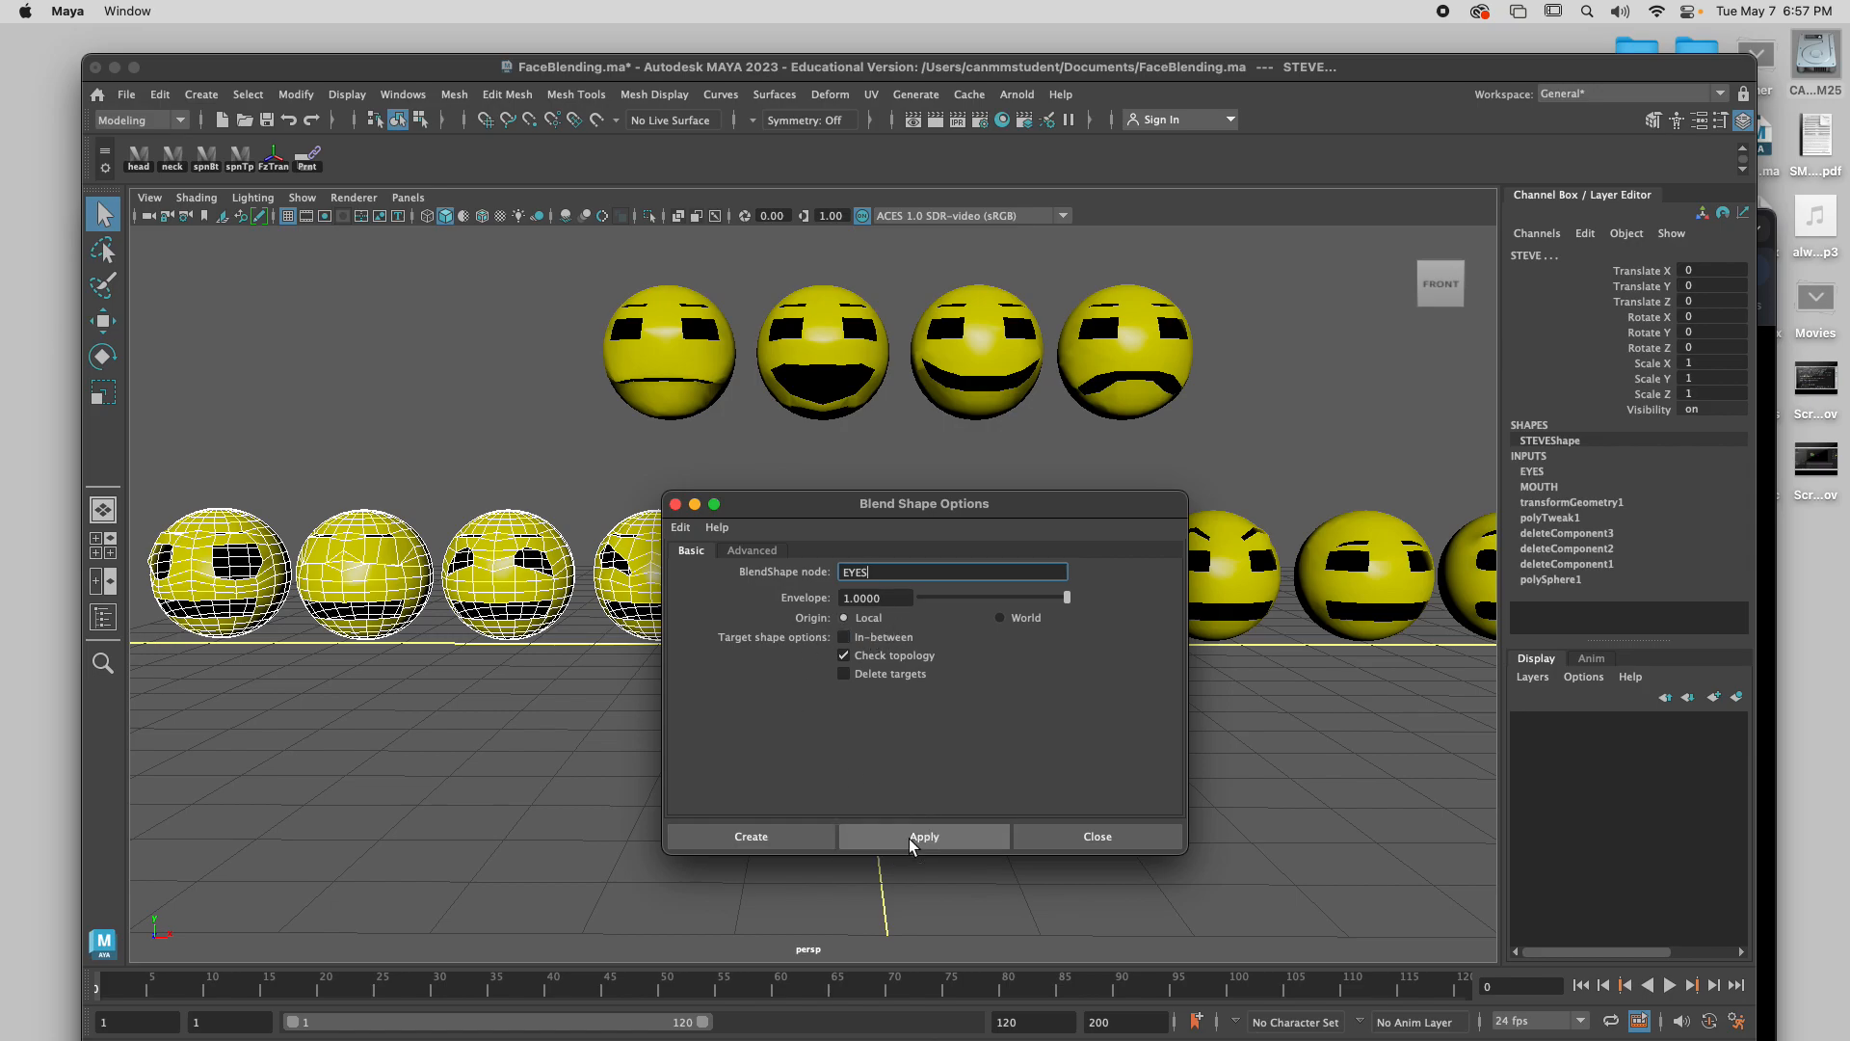
click(1091, 836)
Select the three eyebrow target heads from UP to arch, adding the central head last.
click(1075, 644)
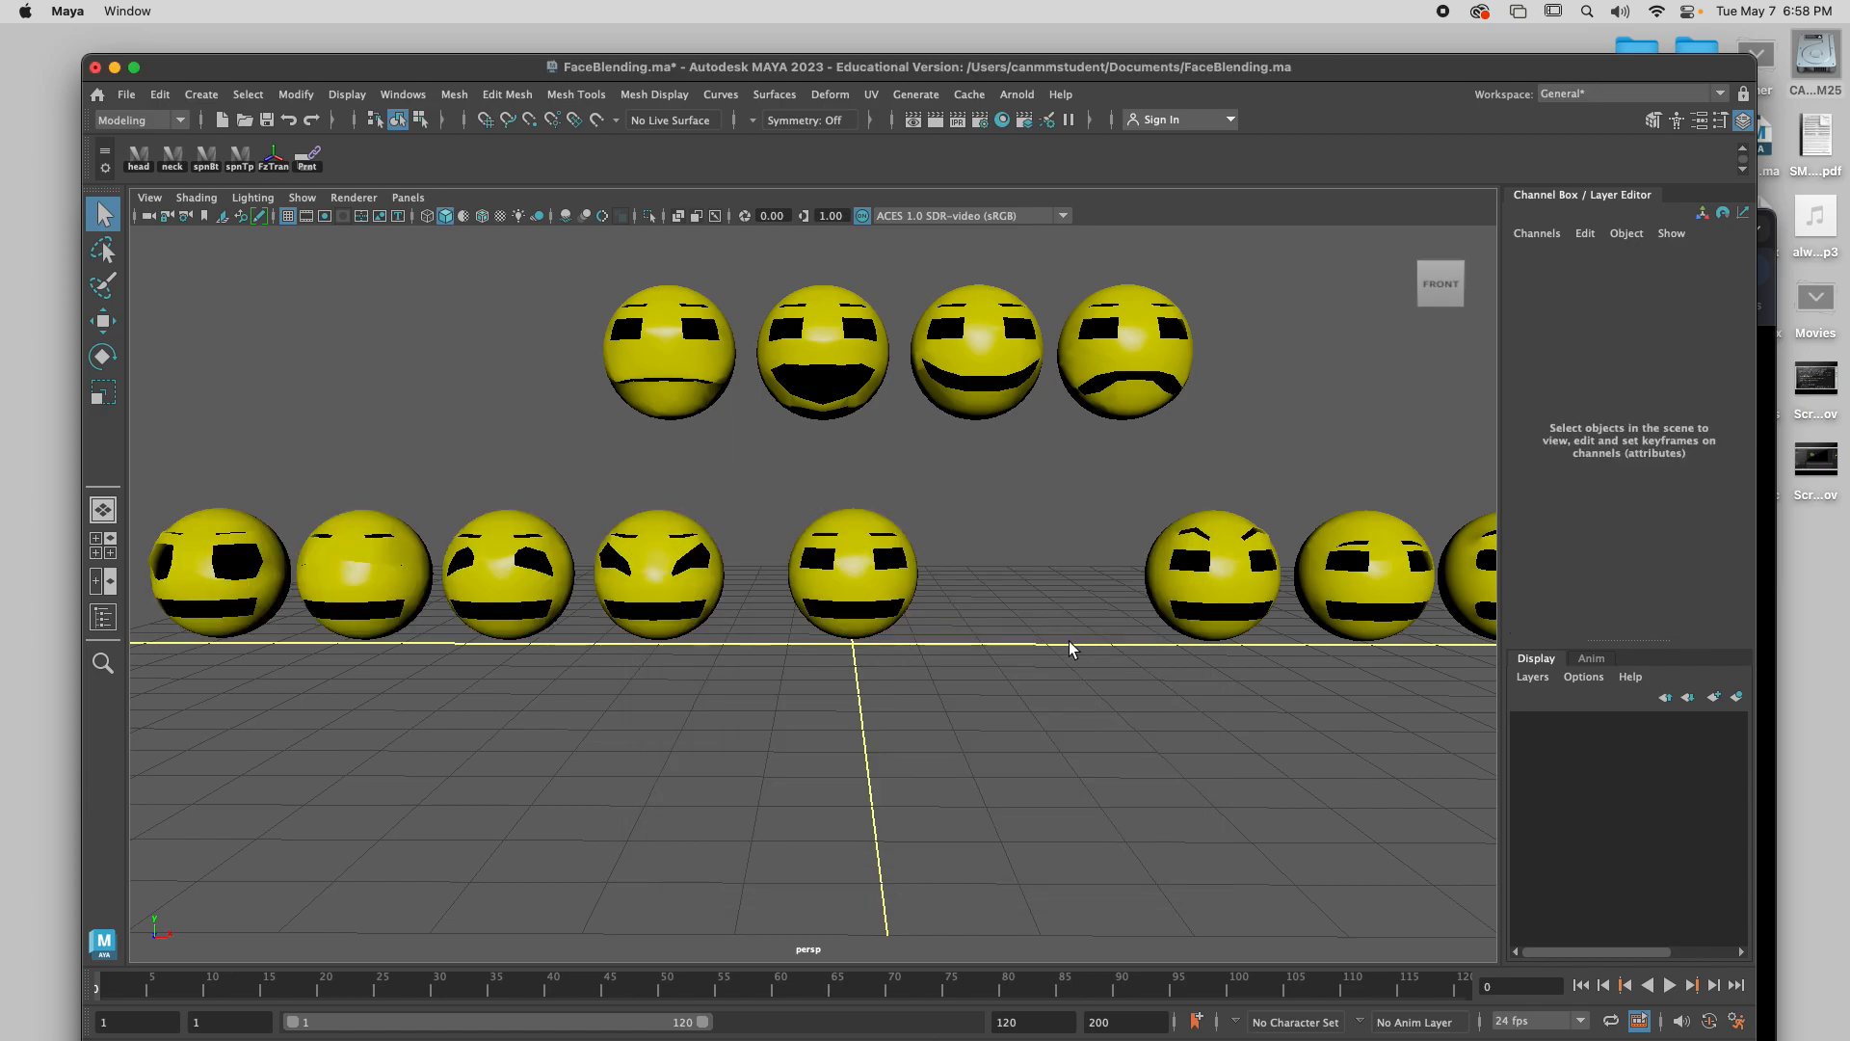
scroll(1082, 656, down, 3)
alt+drag(1087, 652, 1152, 583)
click(1123, 585)
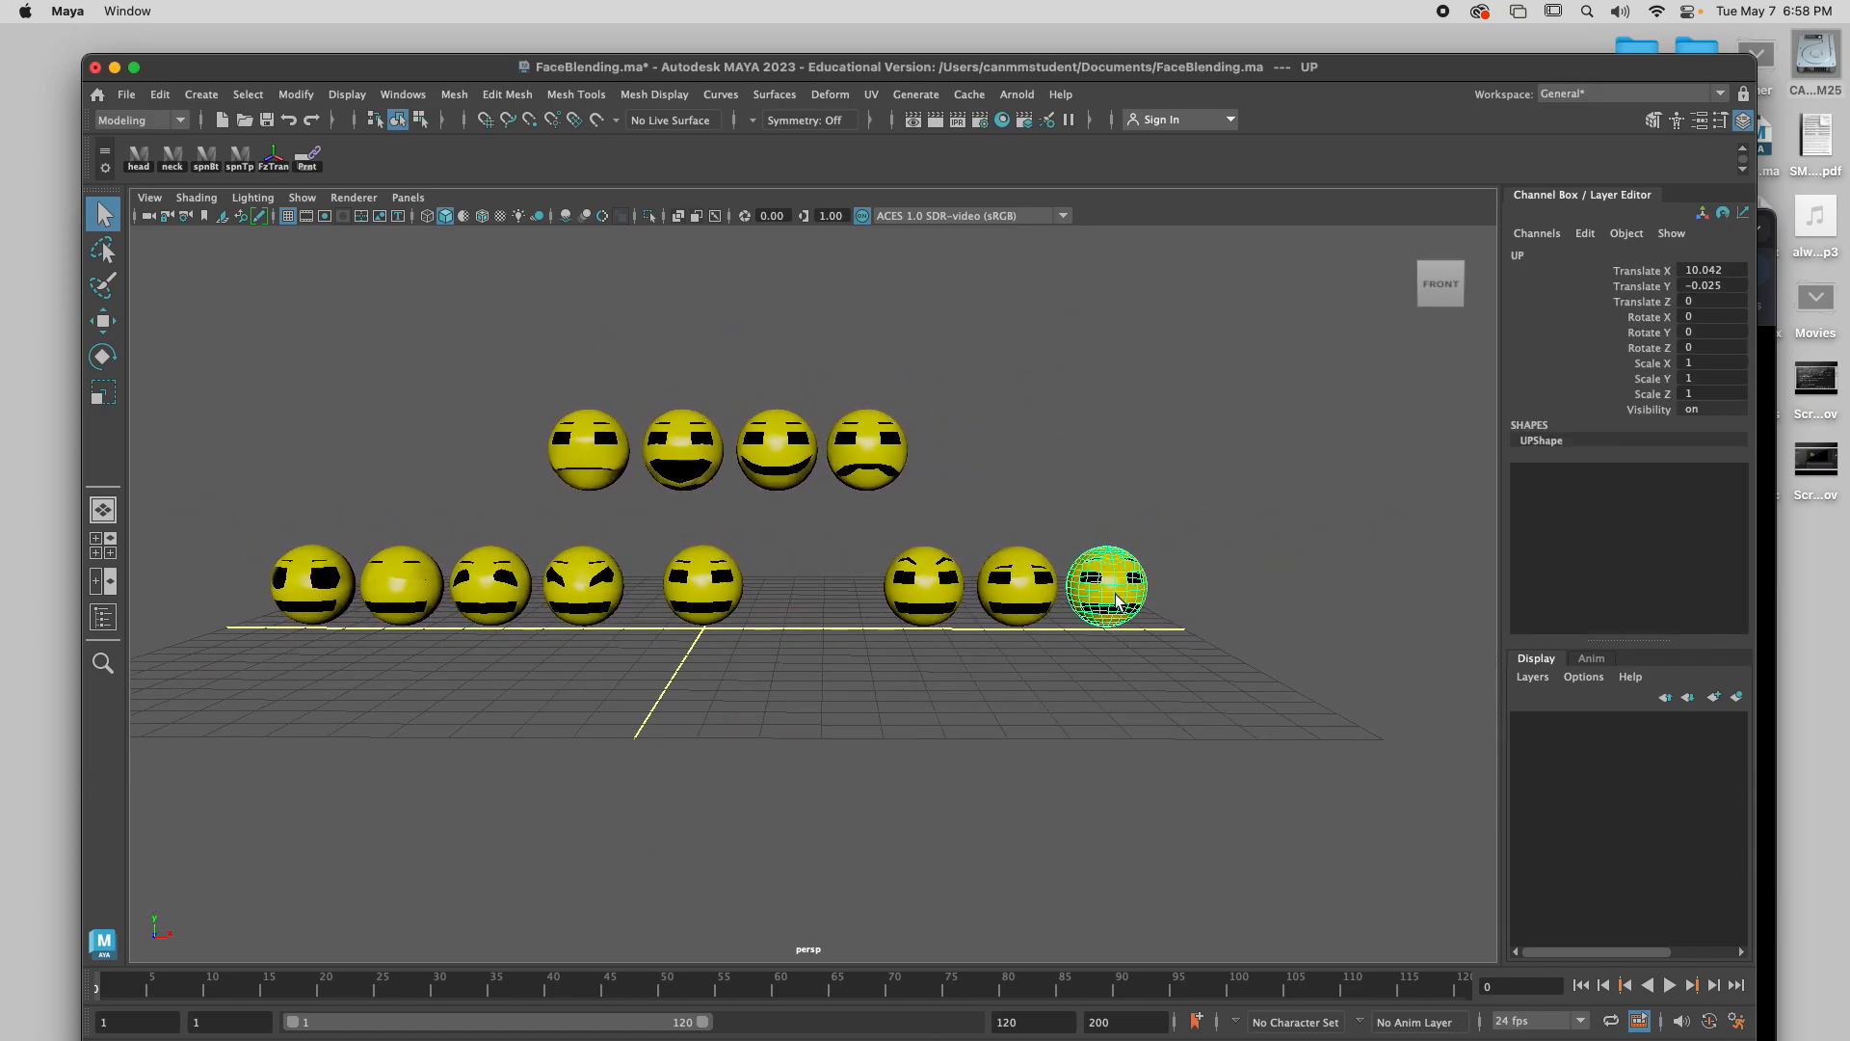
shift+click(1036, 598)
shift+click(936, 600)
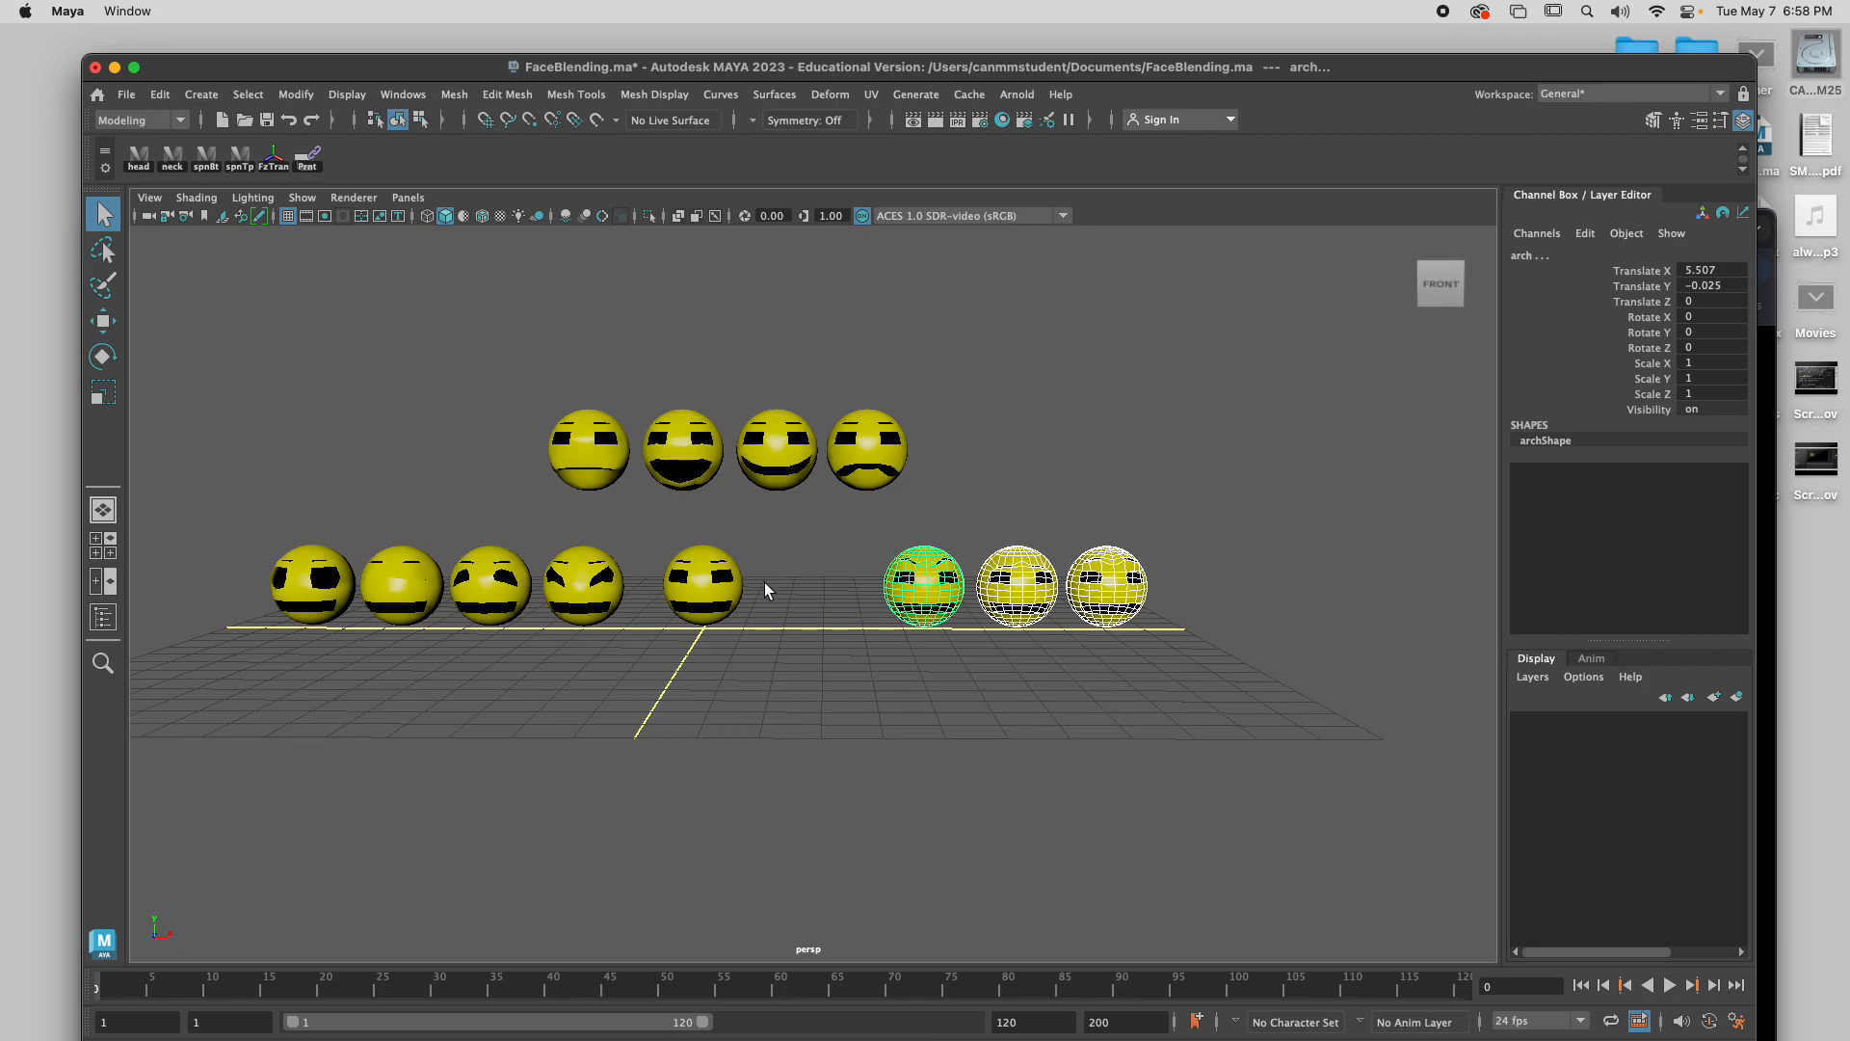
shift+click(712, 590)
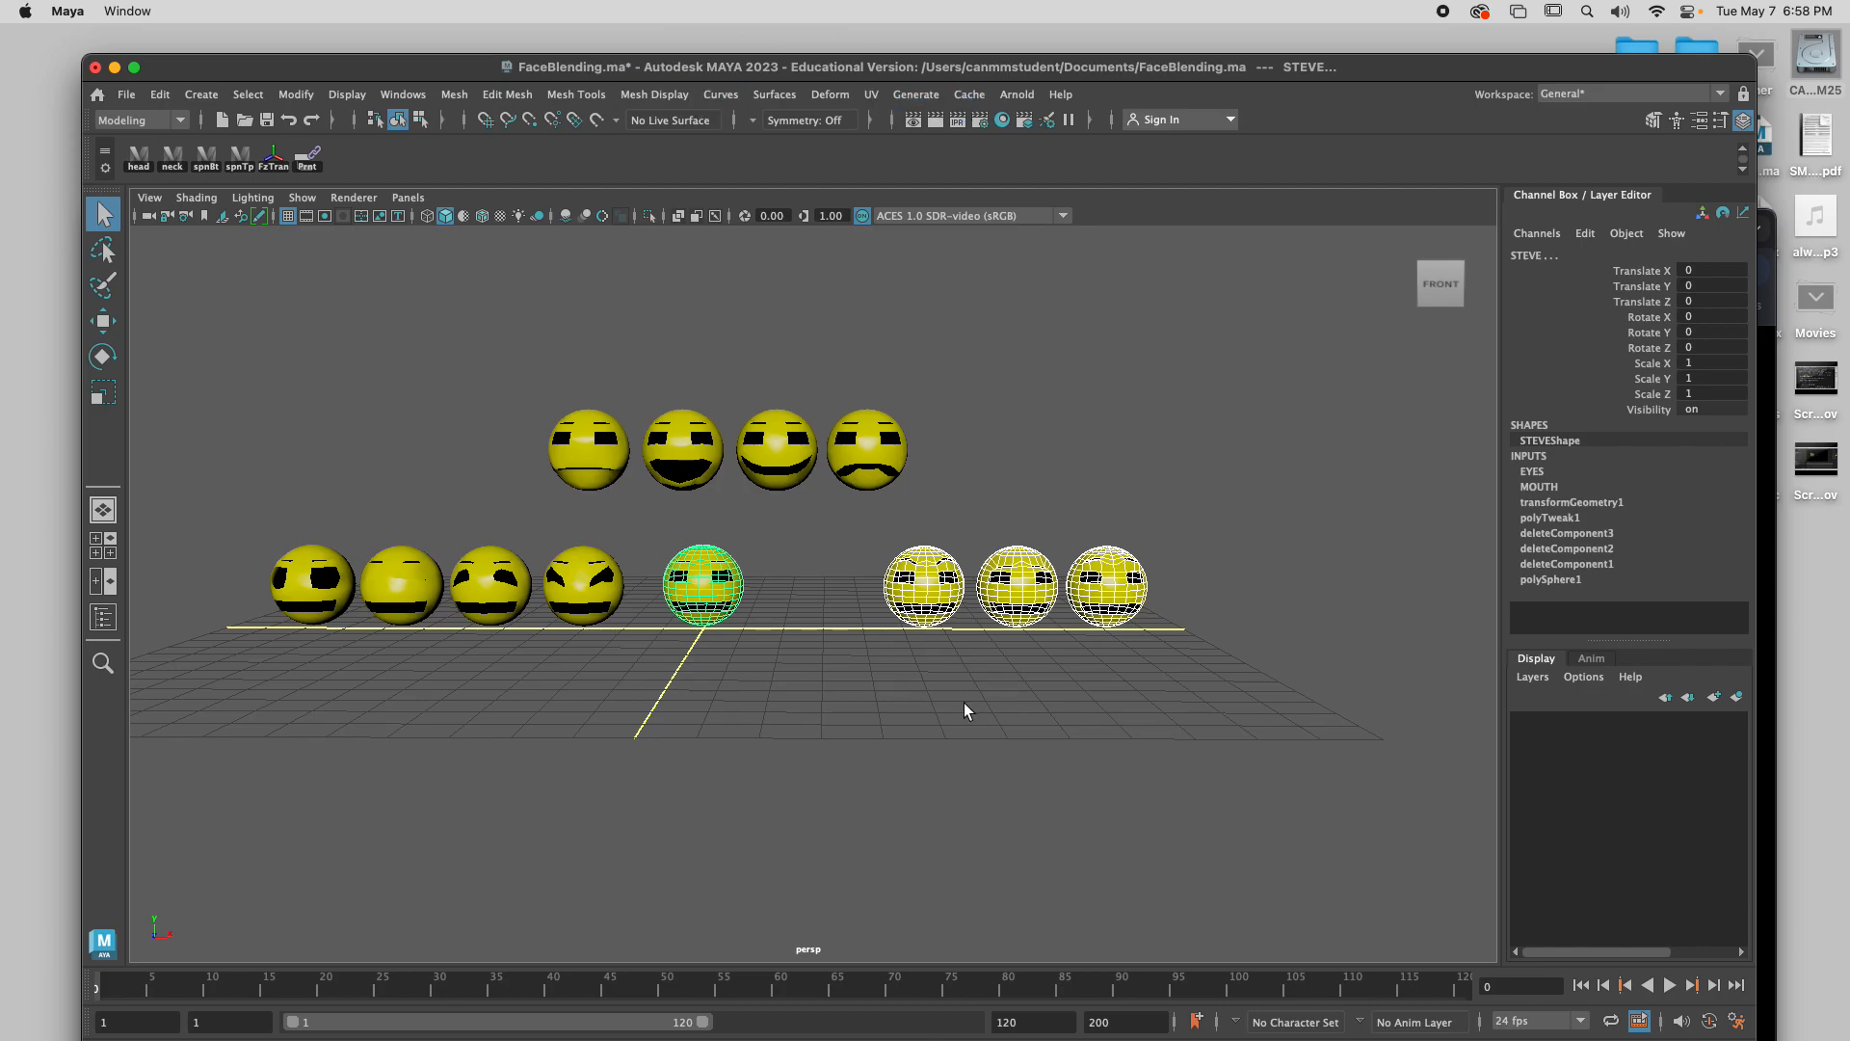
Create a blend shape named BROWS on the central head from the selected eyebrow targets.
click(831, 95)
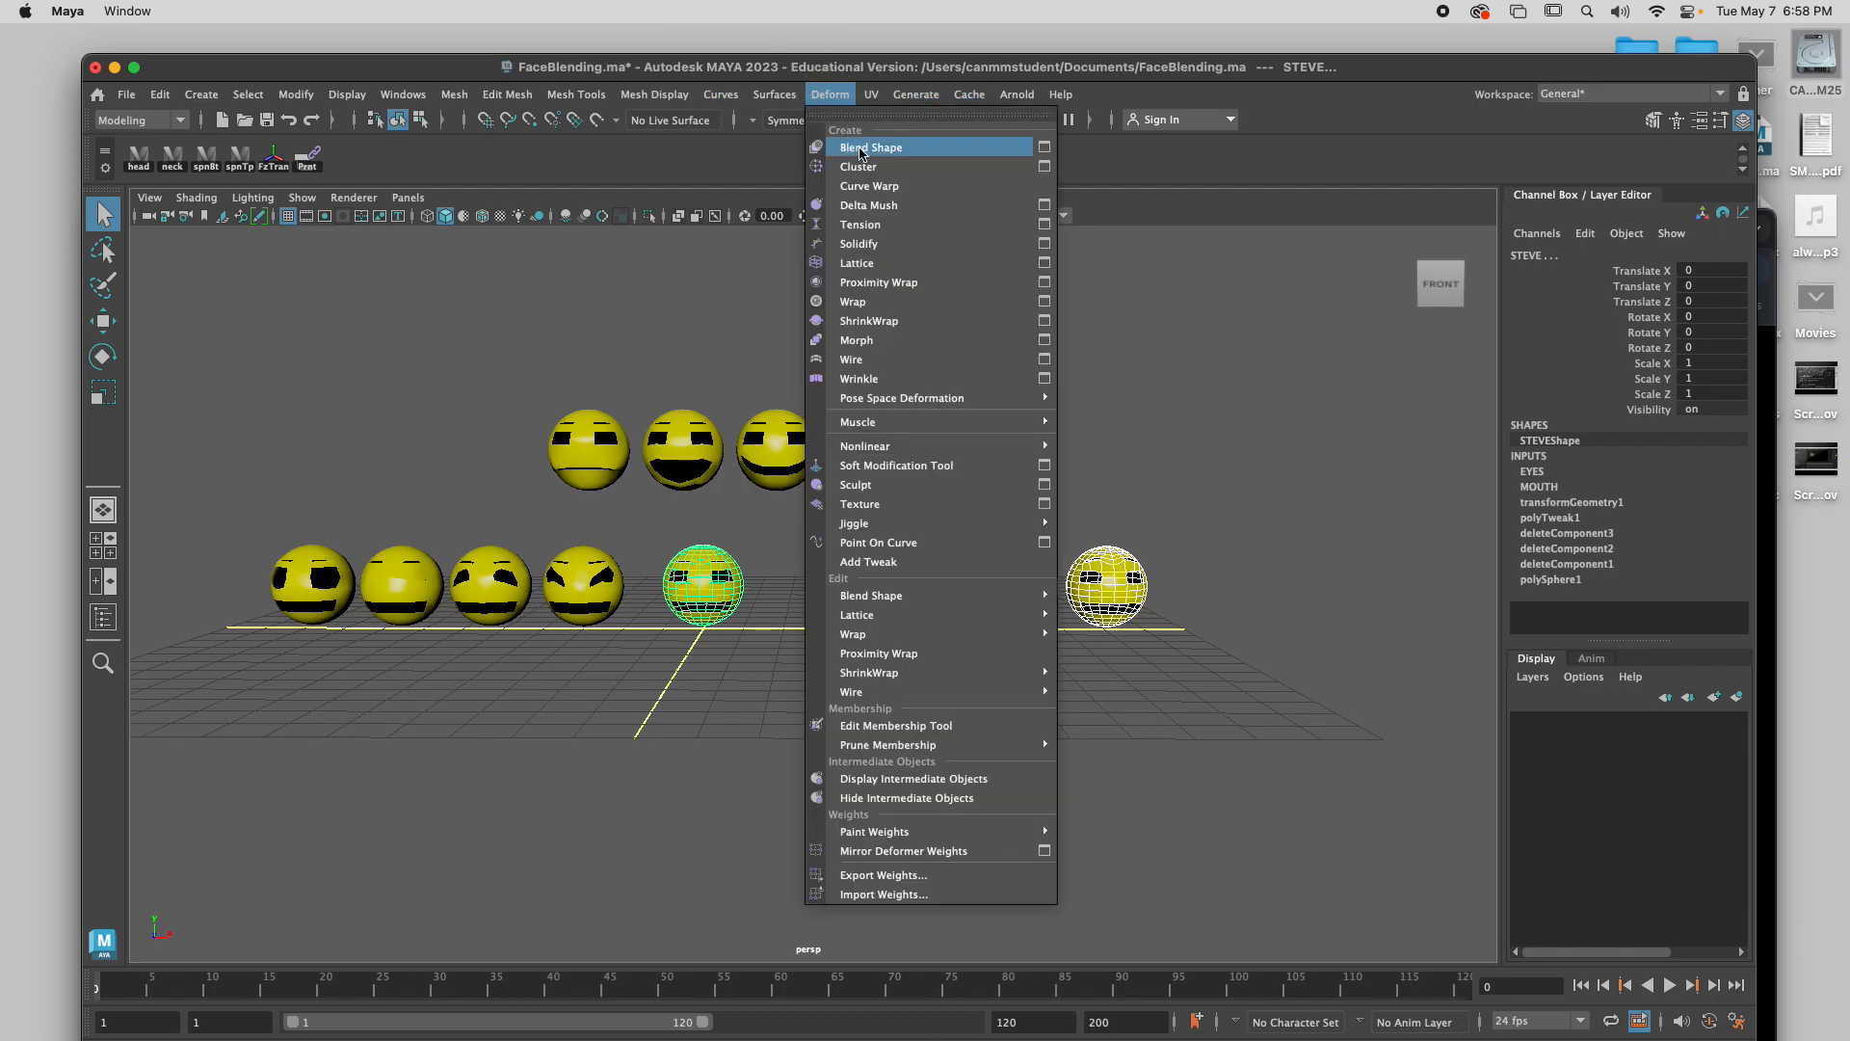
click(1044, 148)
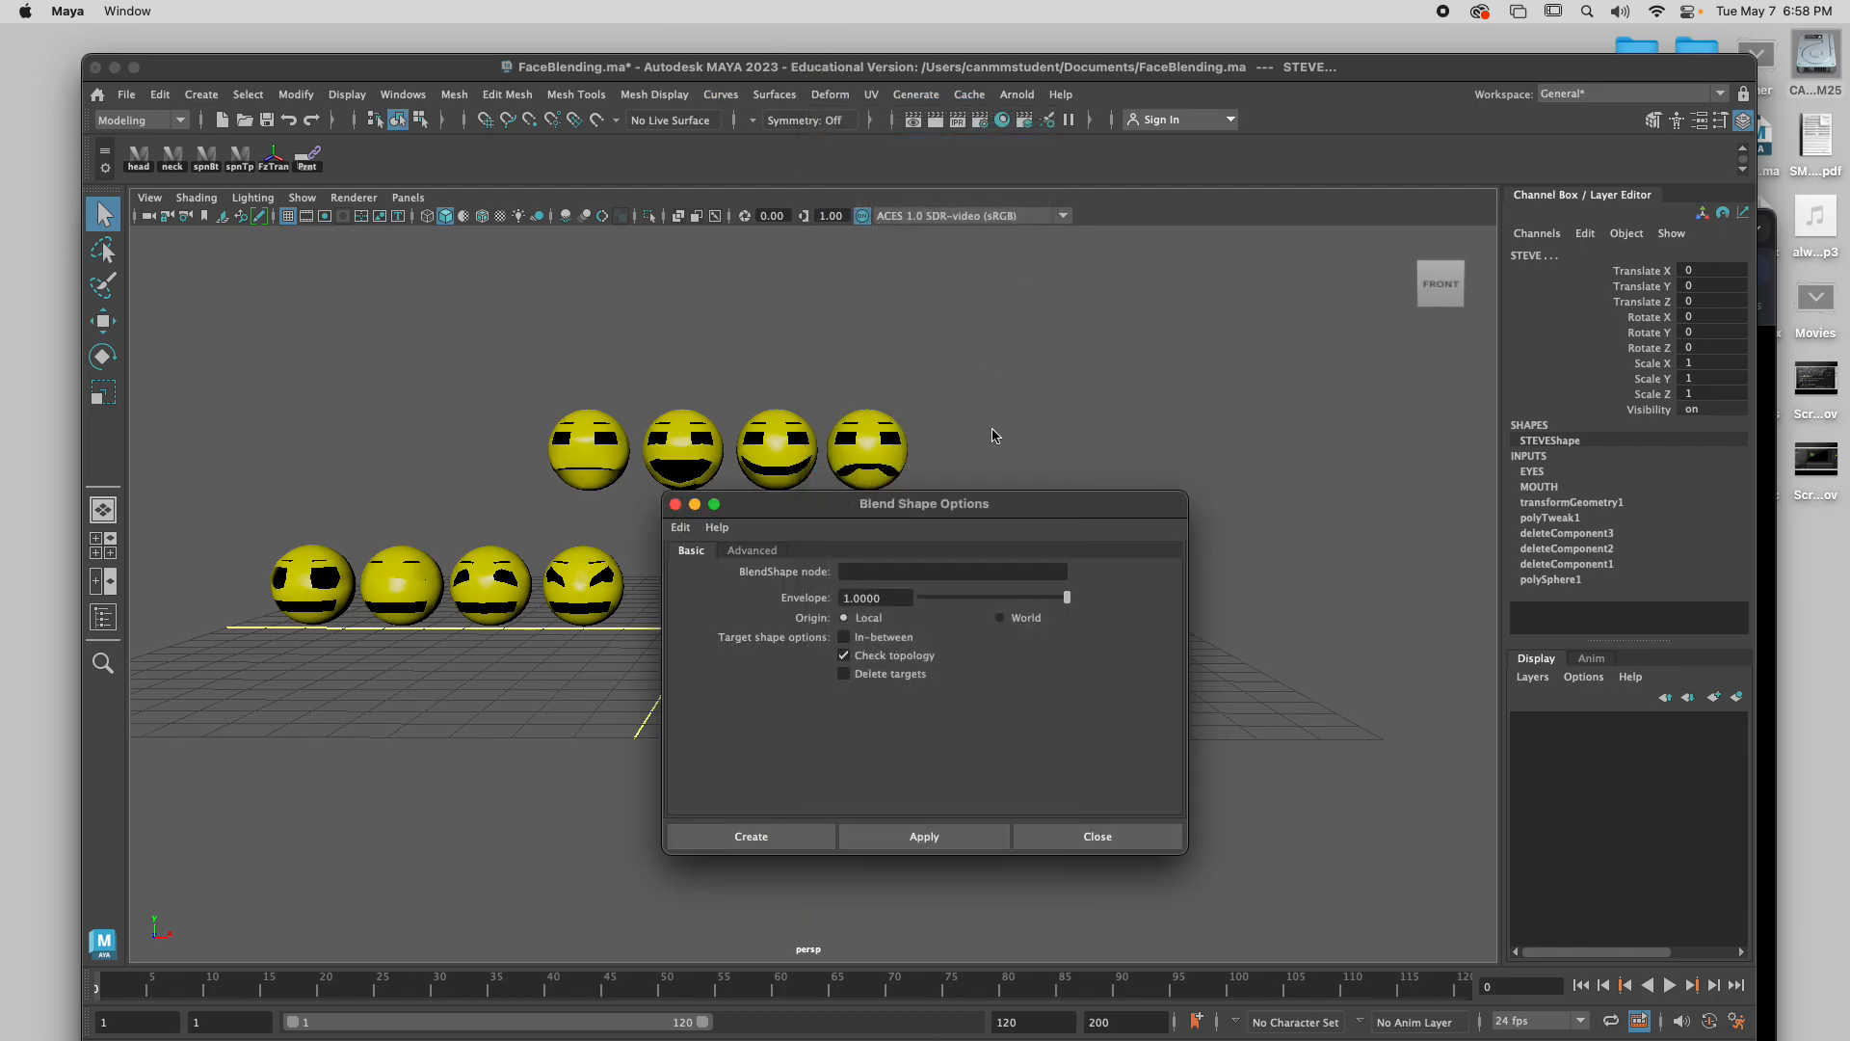
click(889, 576)
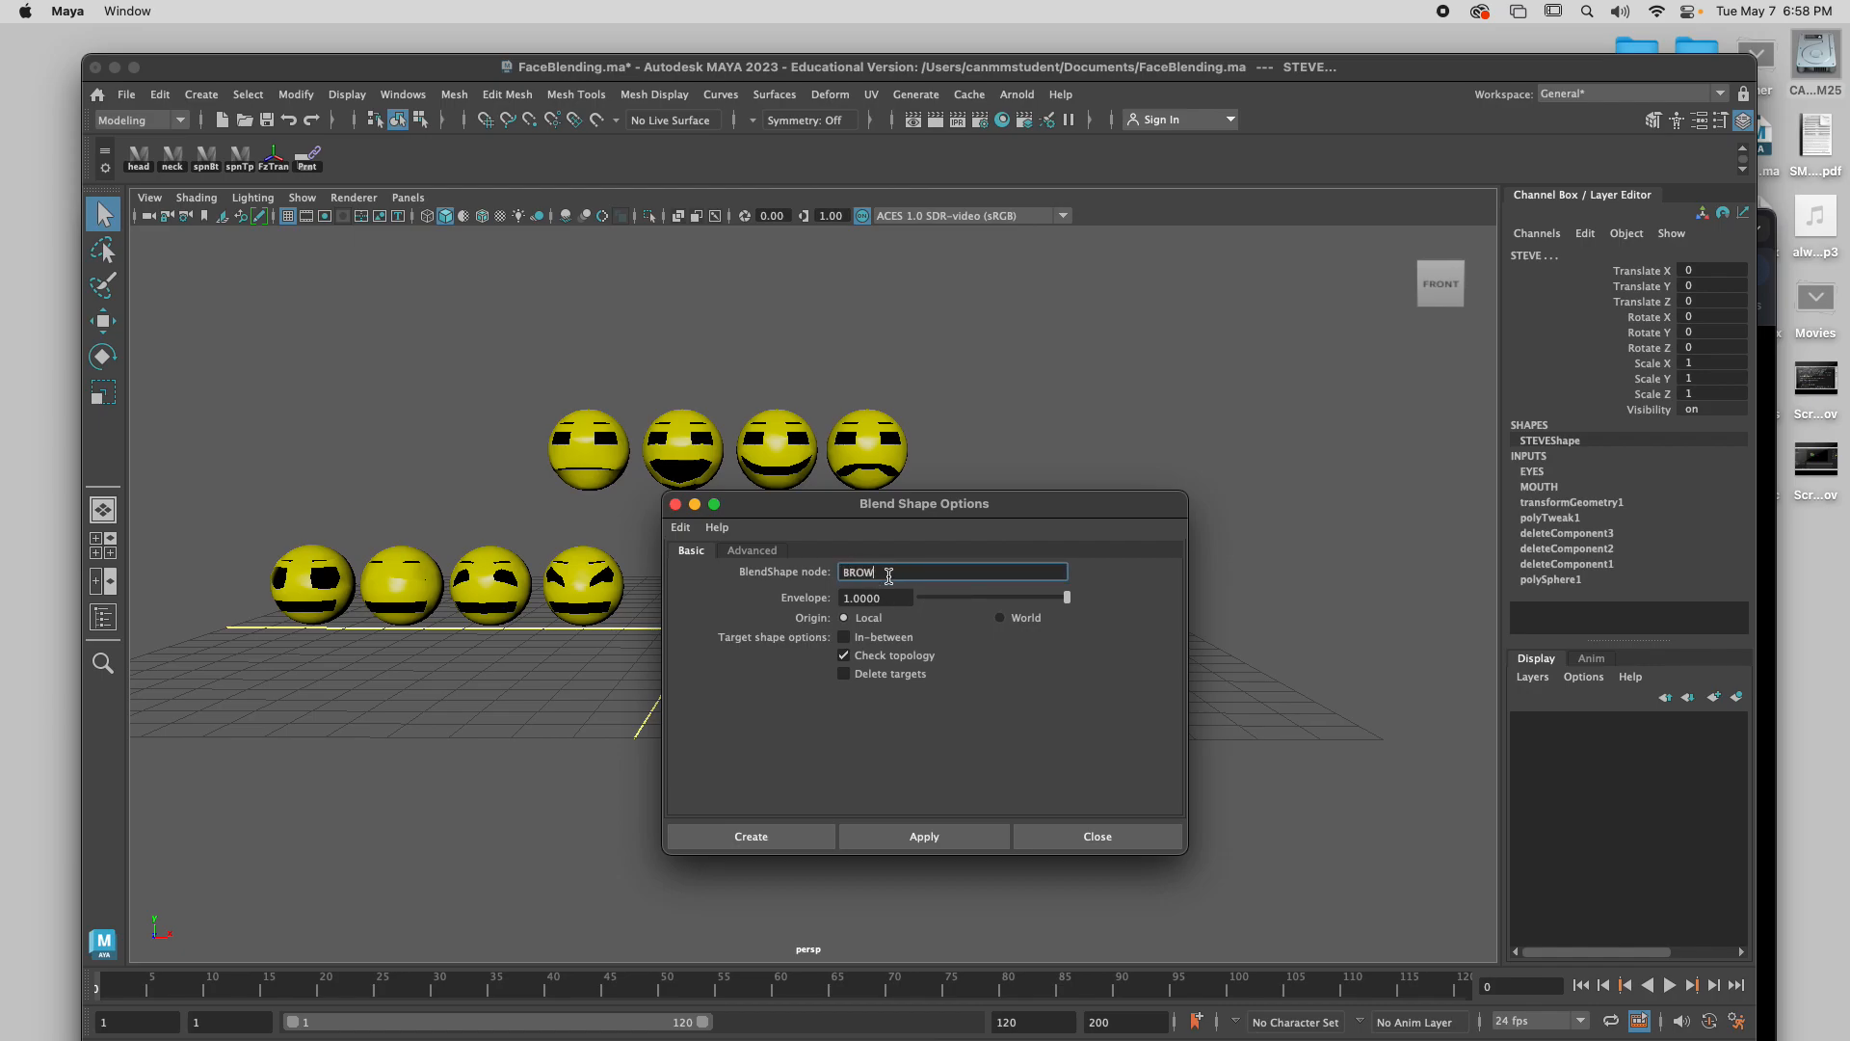
text(BROWS)
click(925, 838)
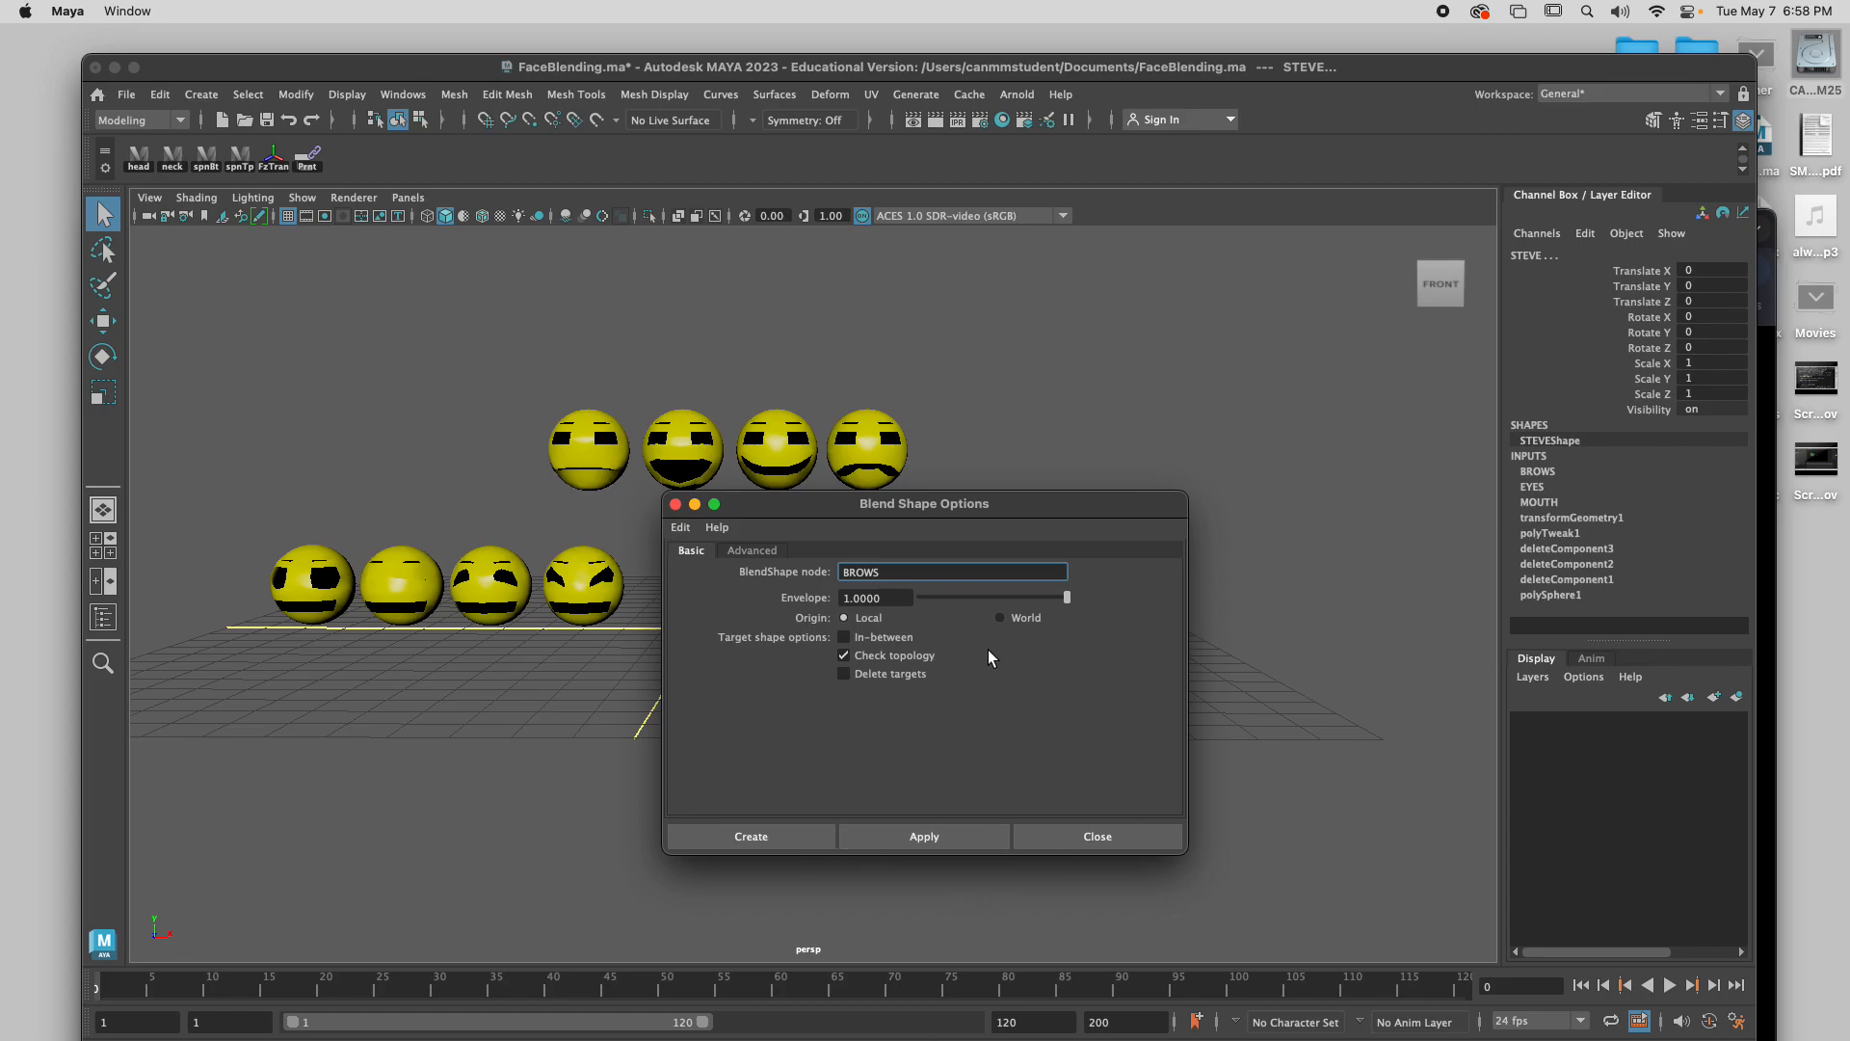
Close the blend shape options without creating another node and deselect all the heads.
drag(1036, 519, 1227, 334)
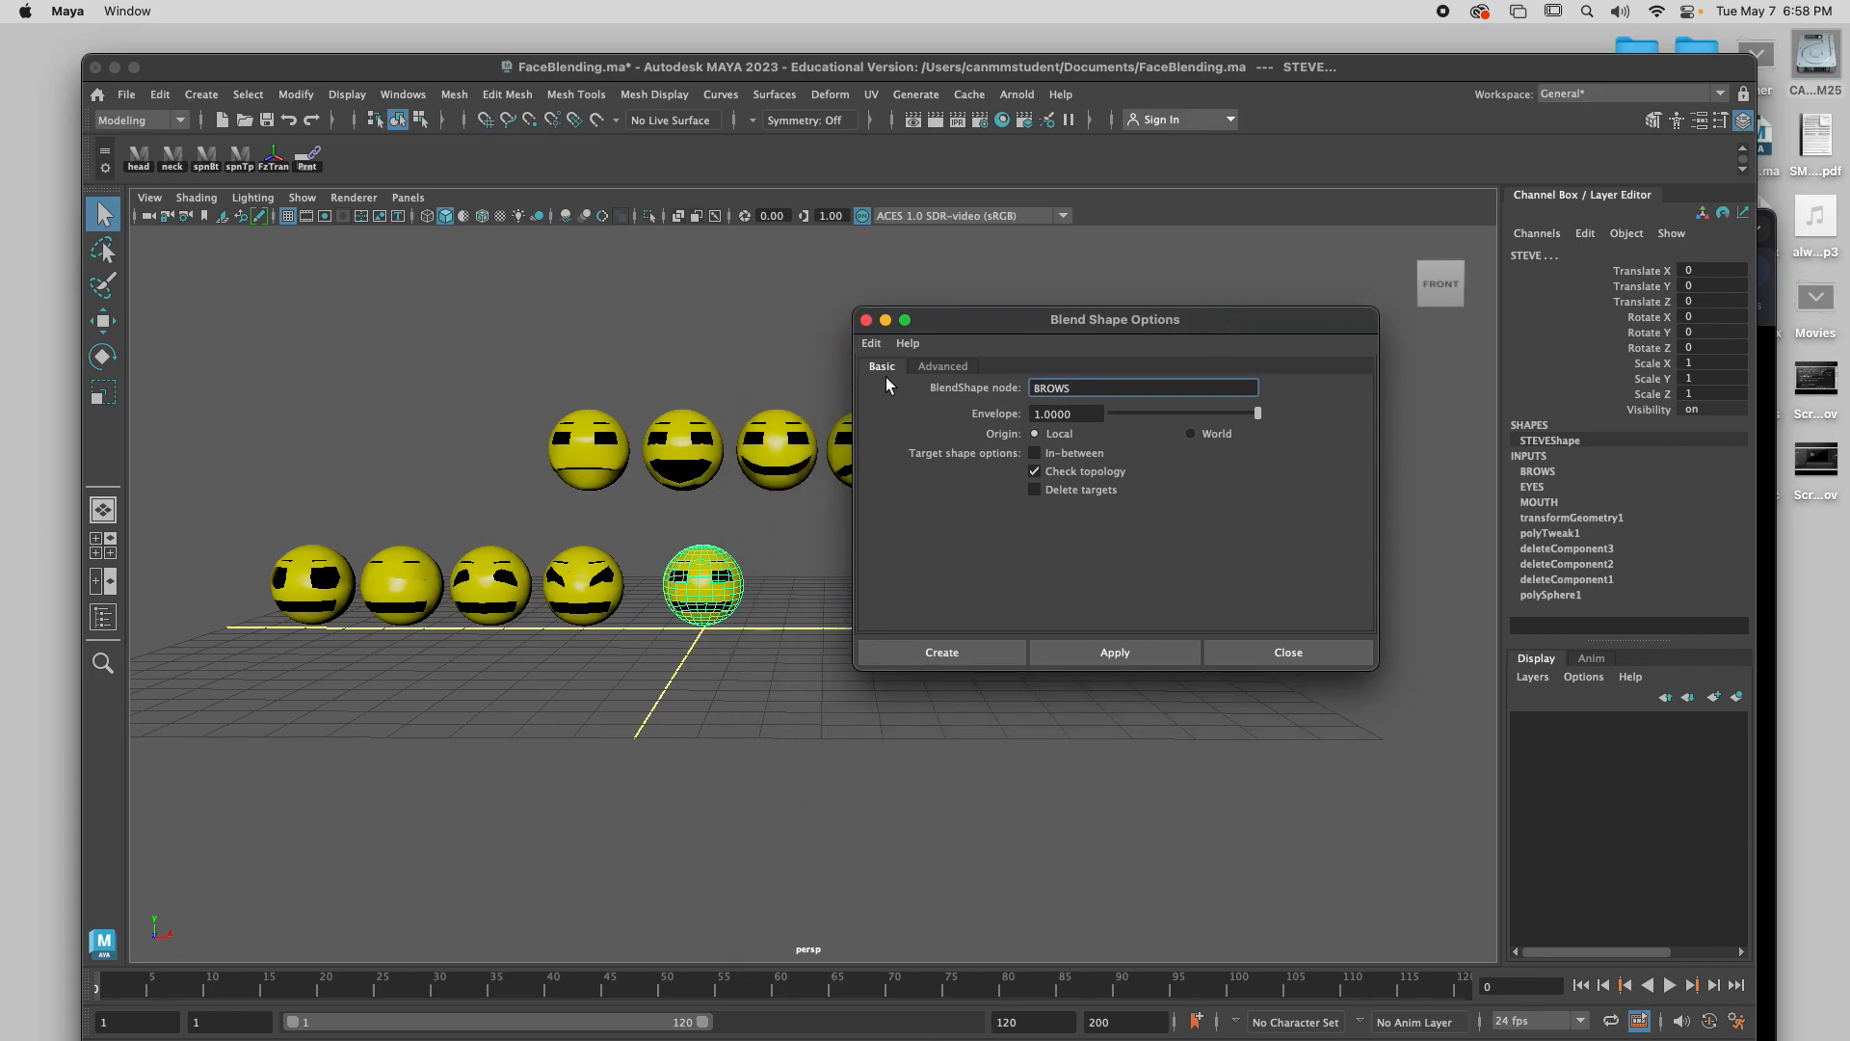
click(1246, 651)
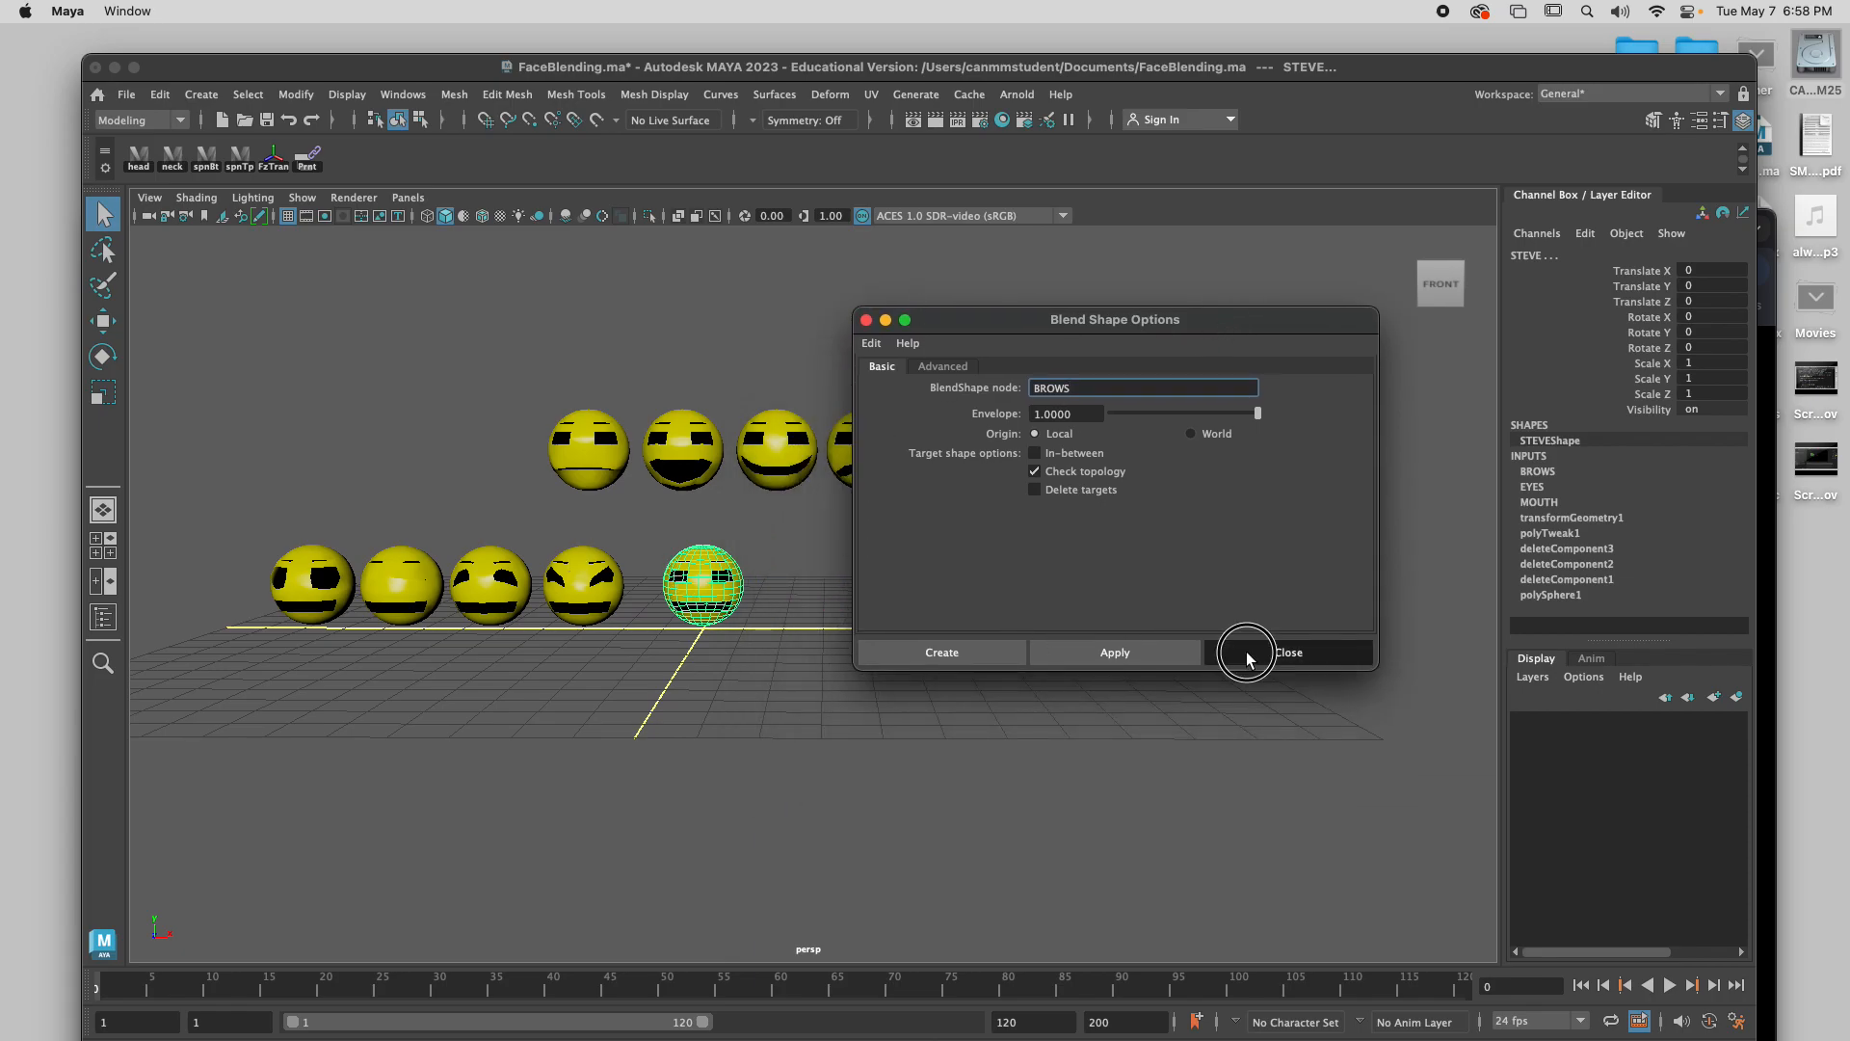
scroll(929, 717, up, 2)
key(a)
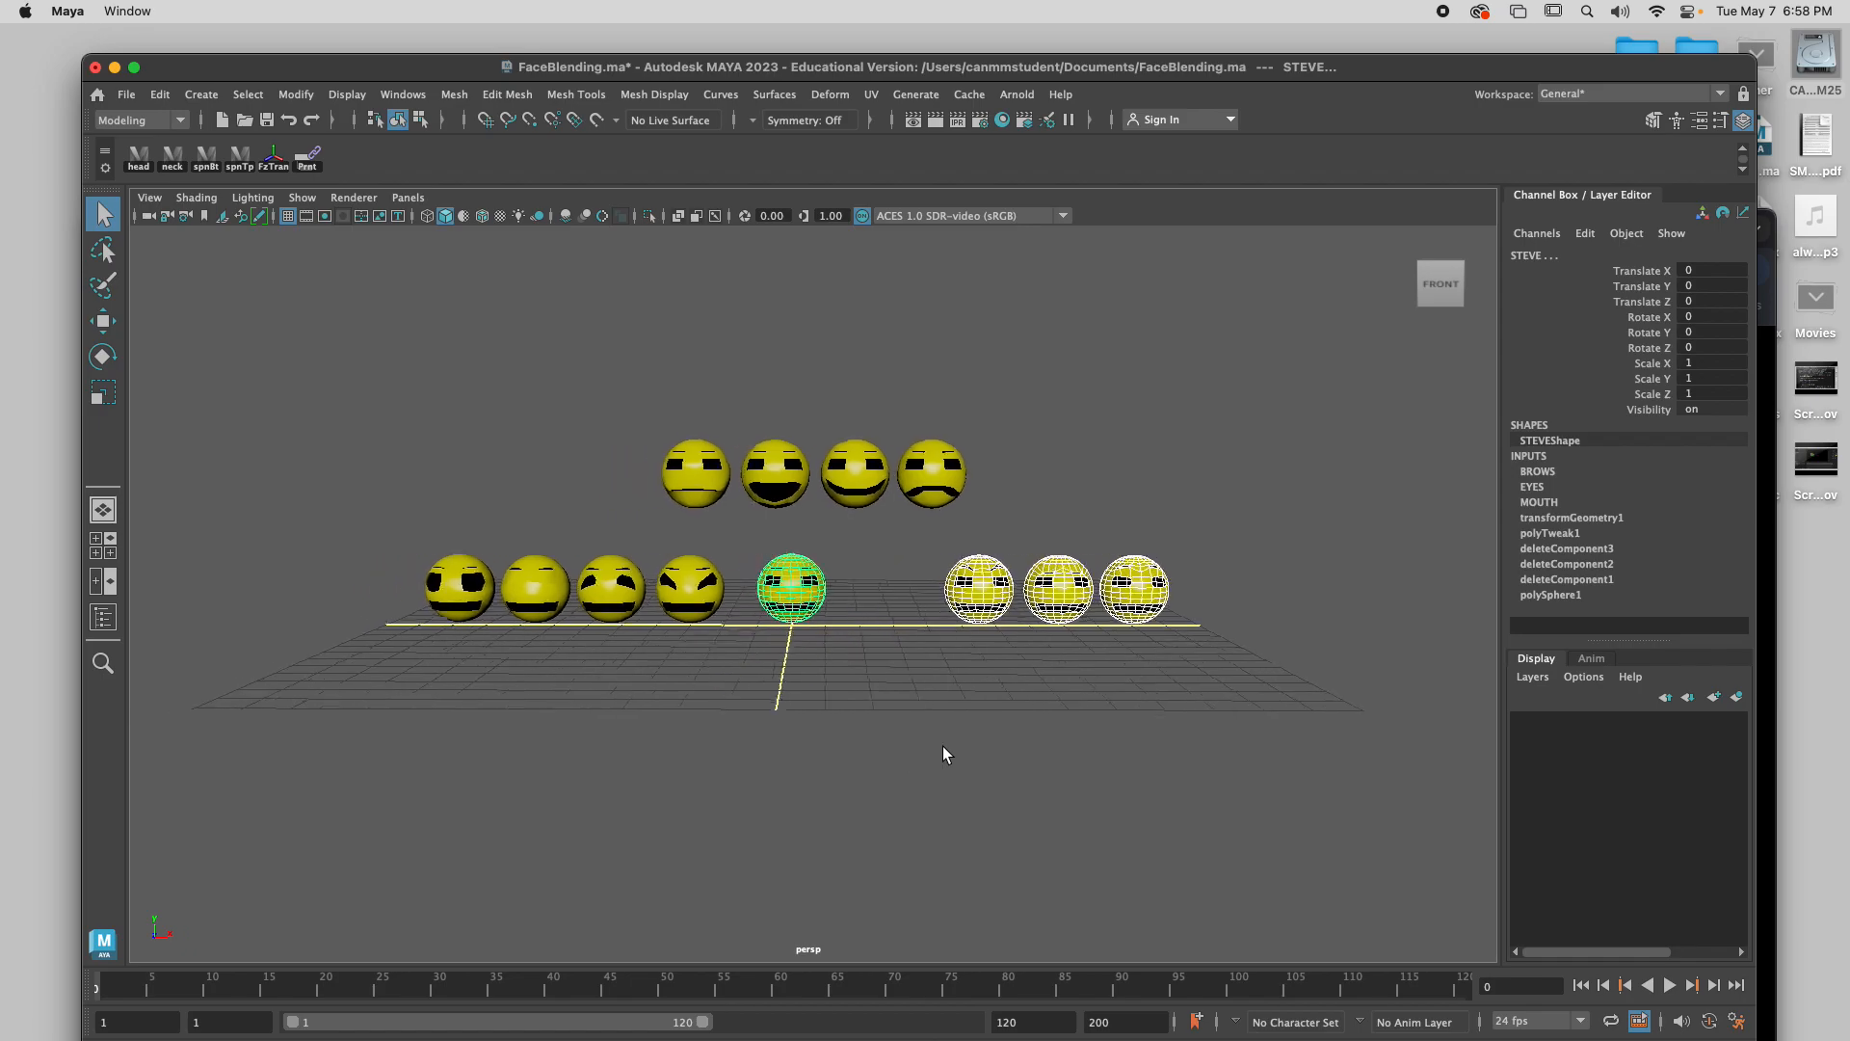
alt+drag(931, 740, 934, 737)
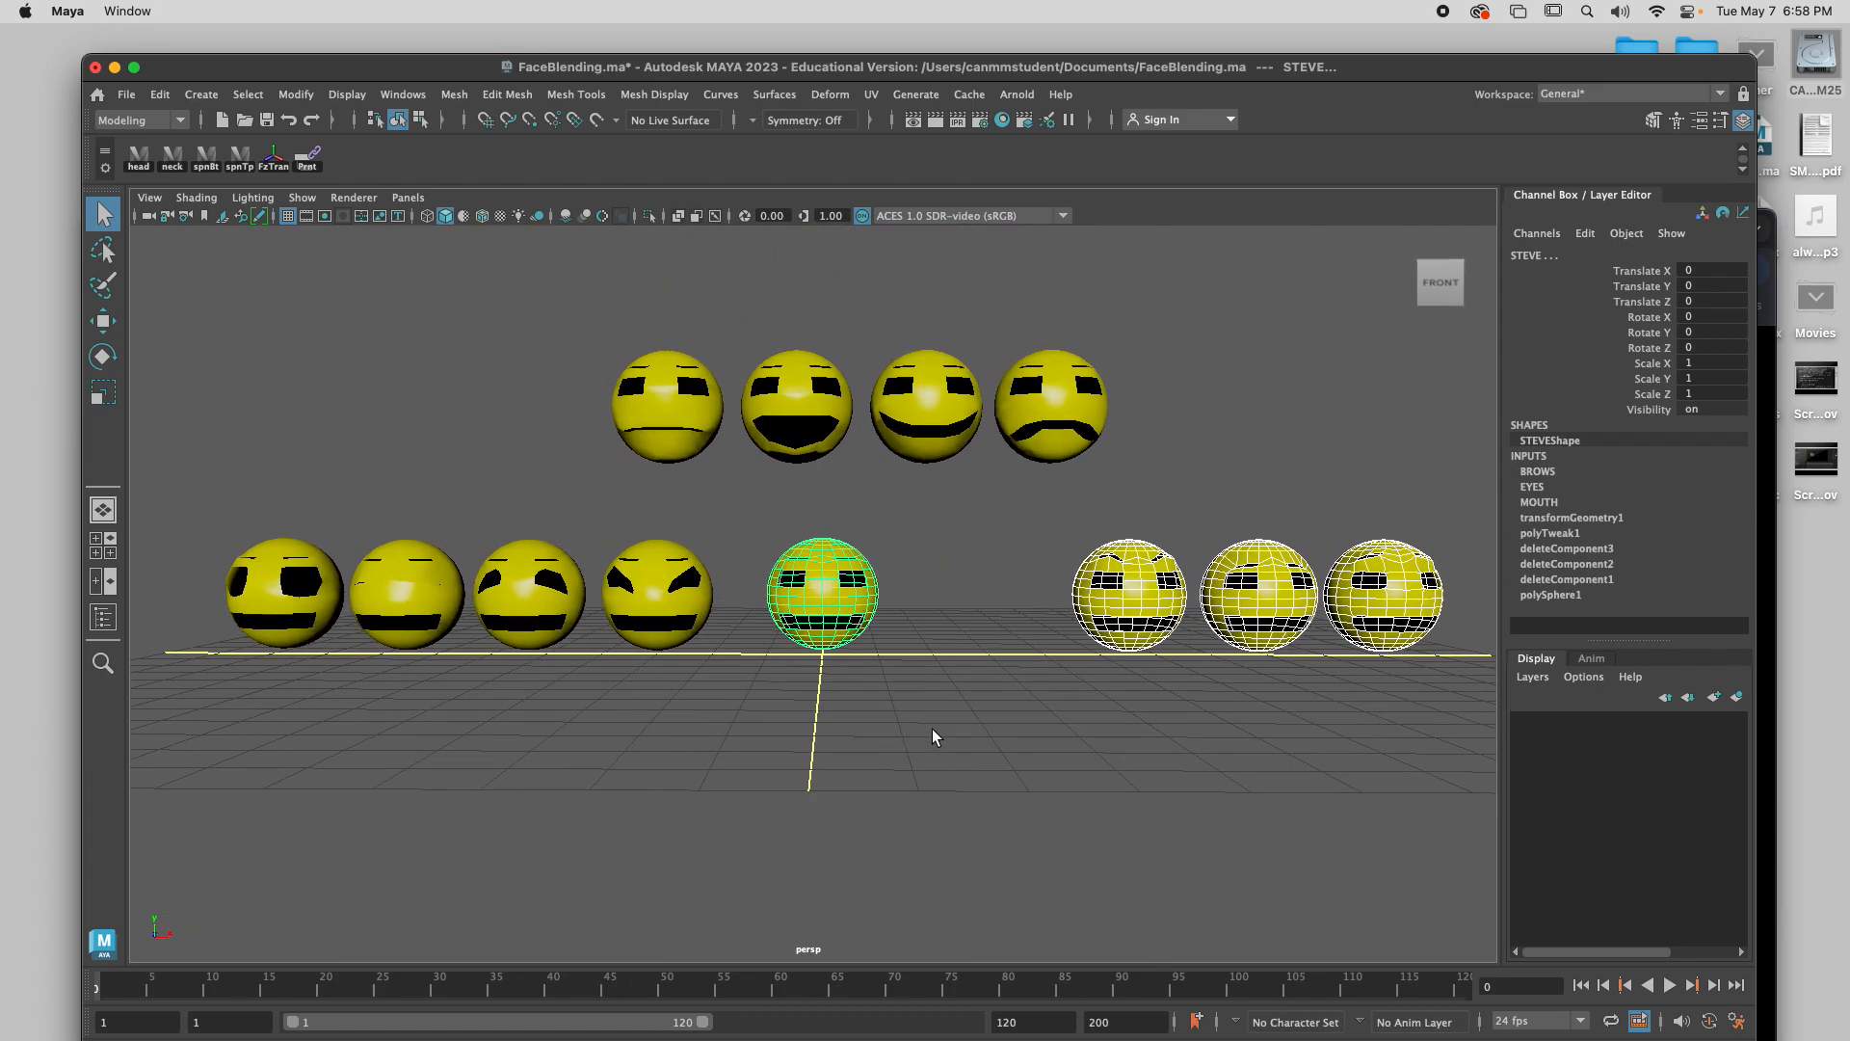
click(1030, 740)
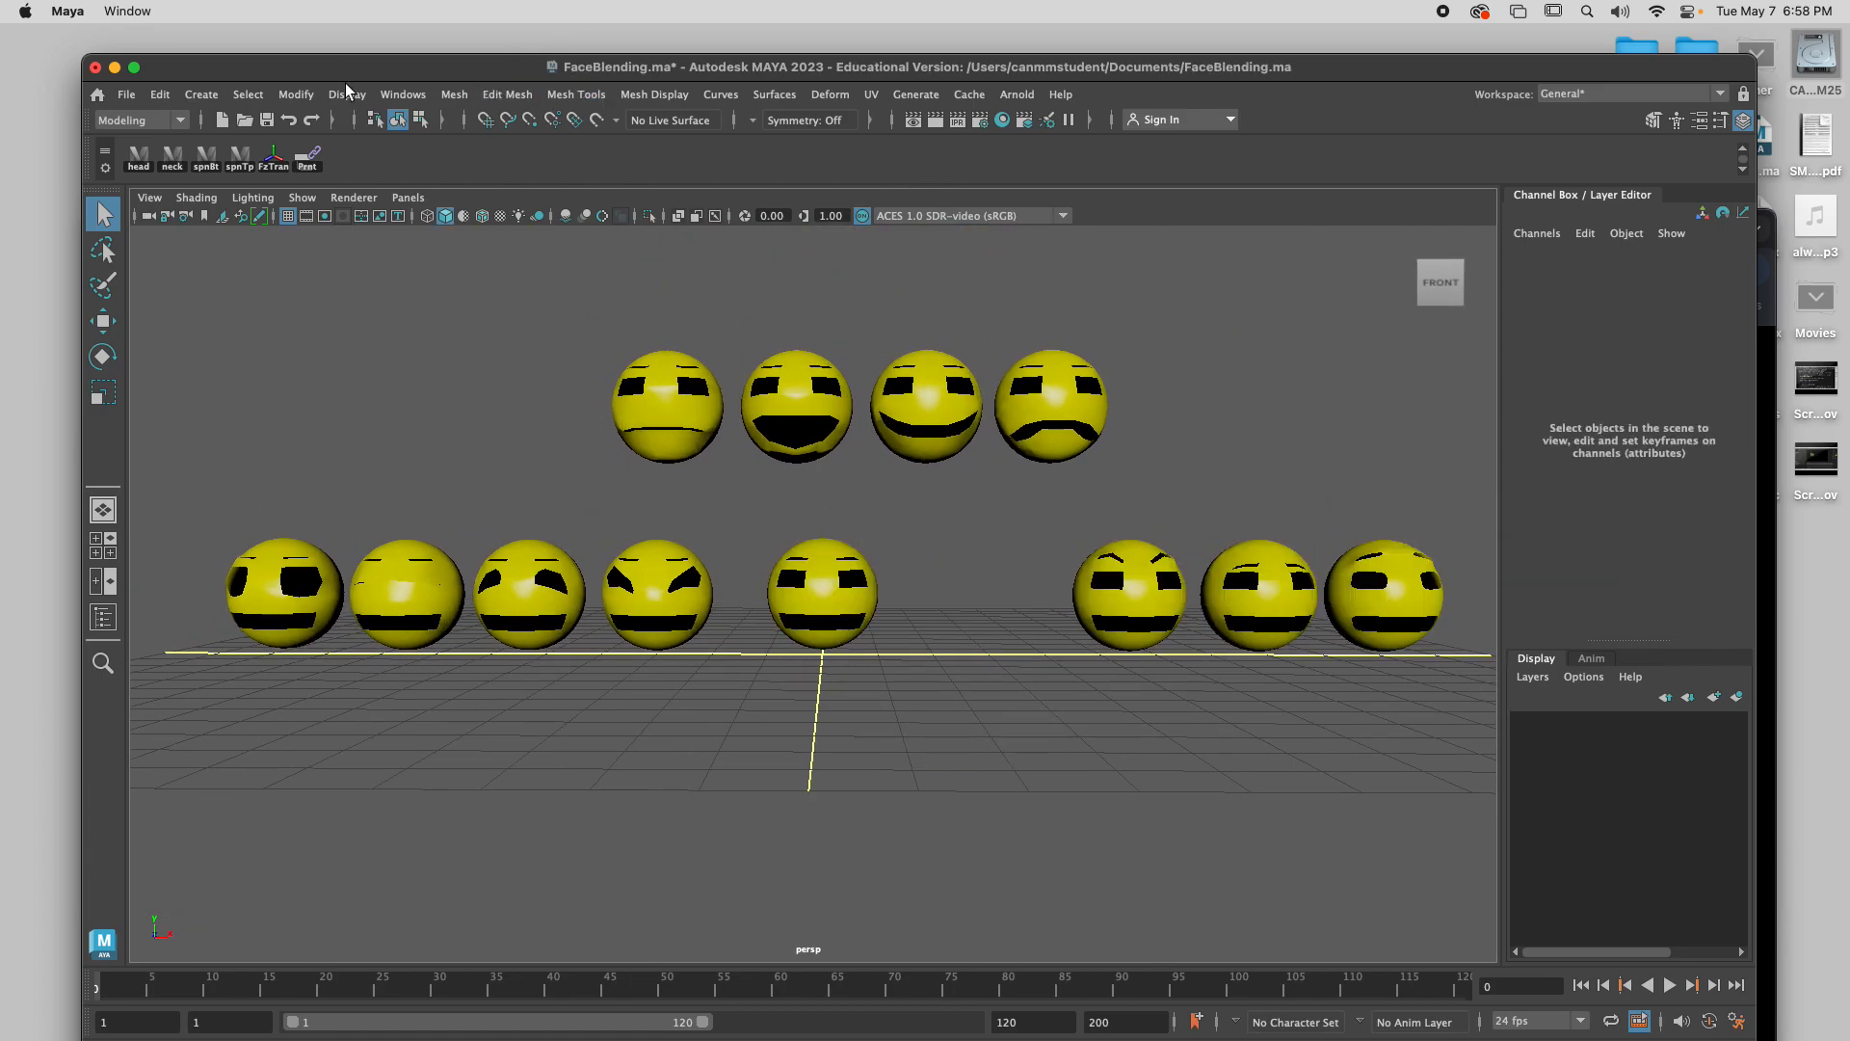
Open the Shape Editor to view the MOUTH, EYES and BROWS blend shapes with their targets.
mouse_move(464, 68)
mouse_down()
mouse_move(708, 40)
mouse_move(413, 39)
mouse_move(482, 896)
mouse_move(453, 648)
mouse_move(485, 54)
mouse_move(457, 39)
mouse_up()
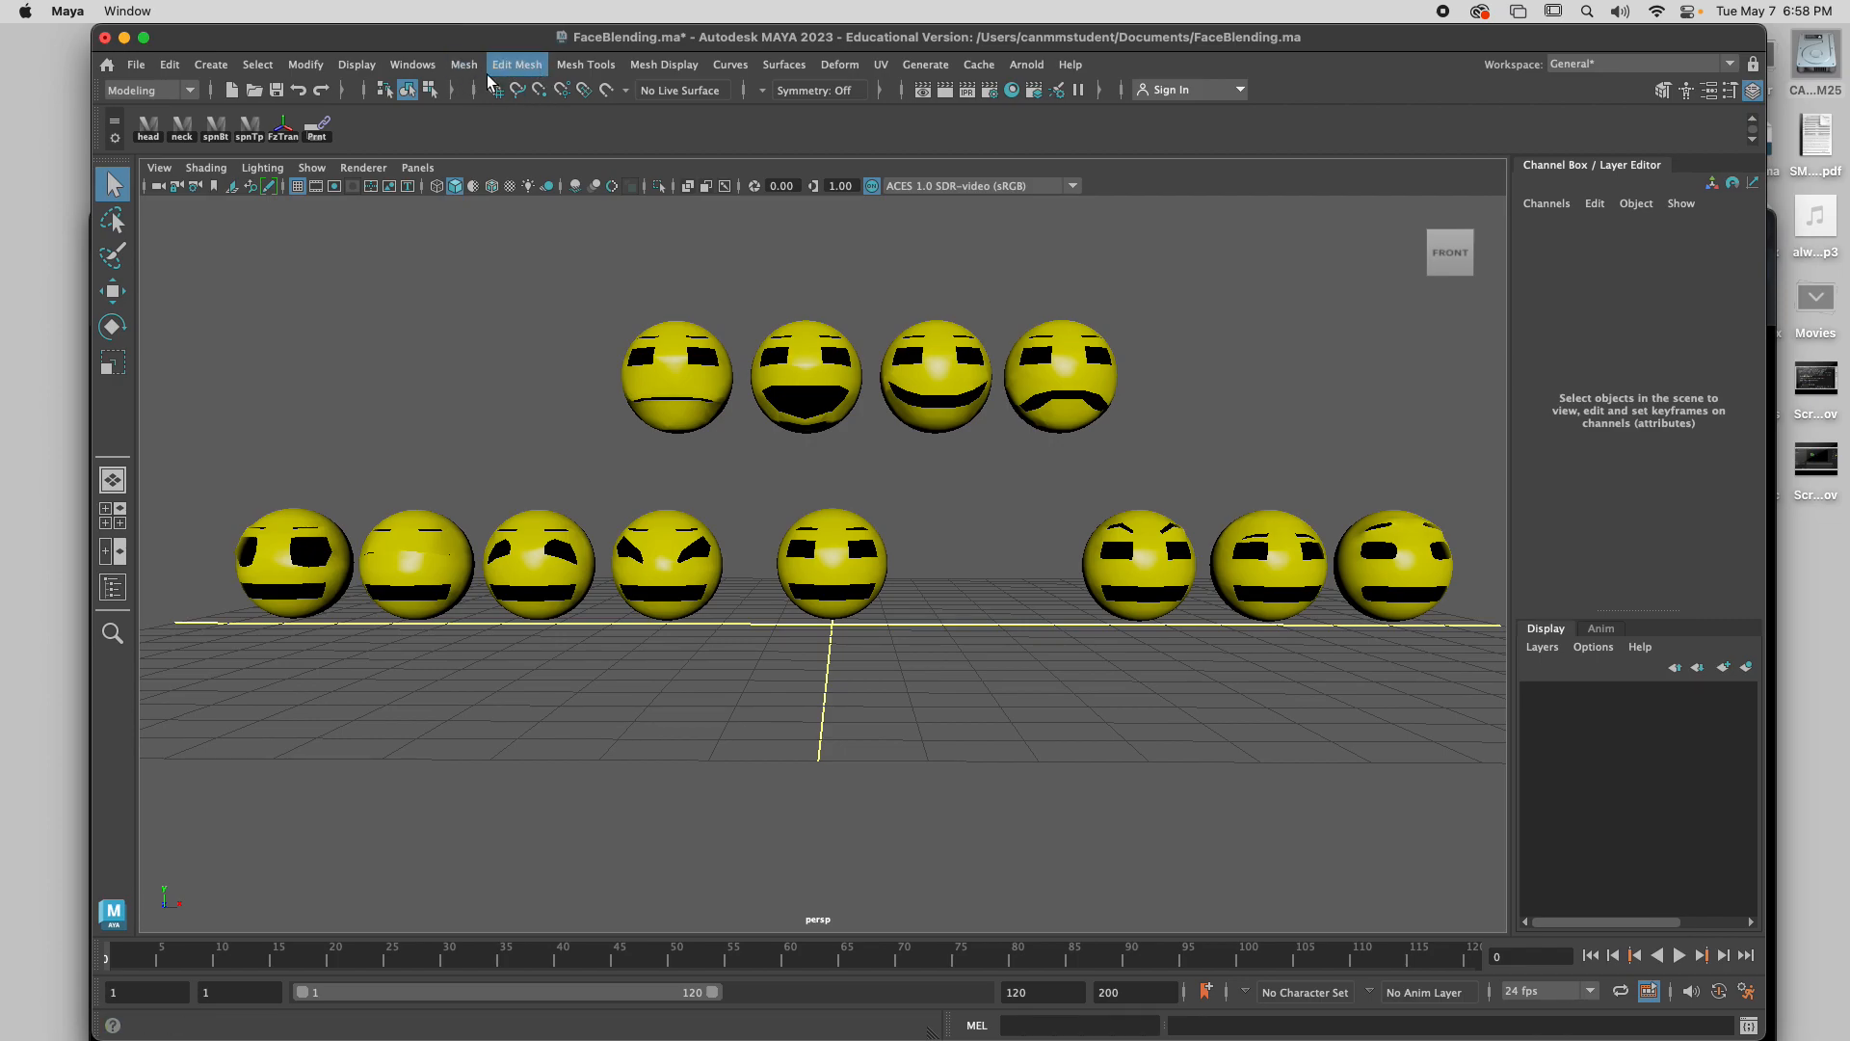
click(429, 69)
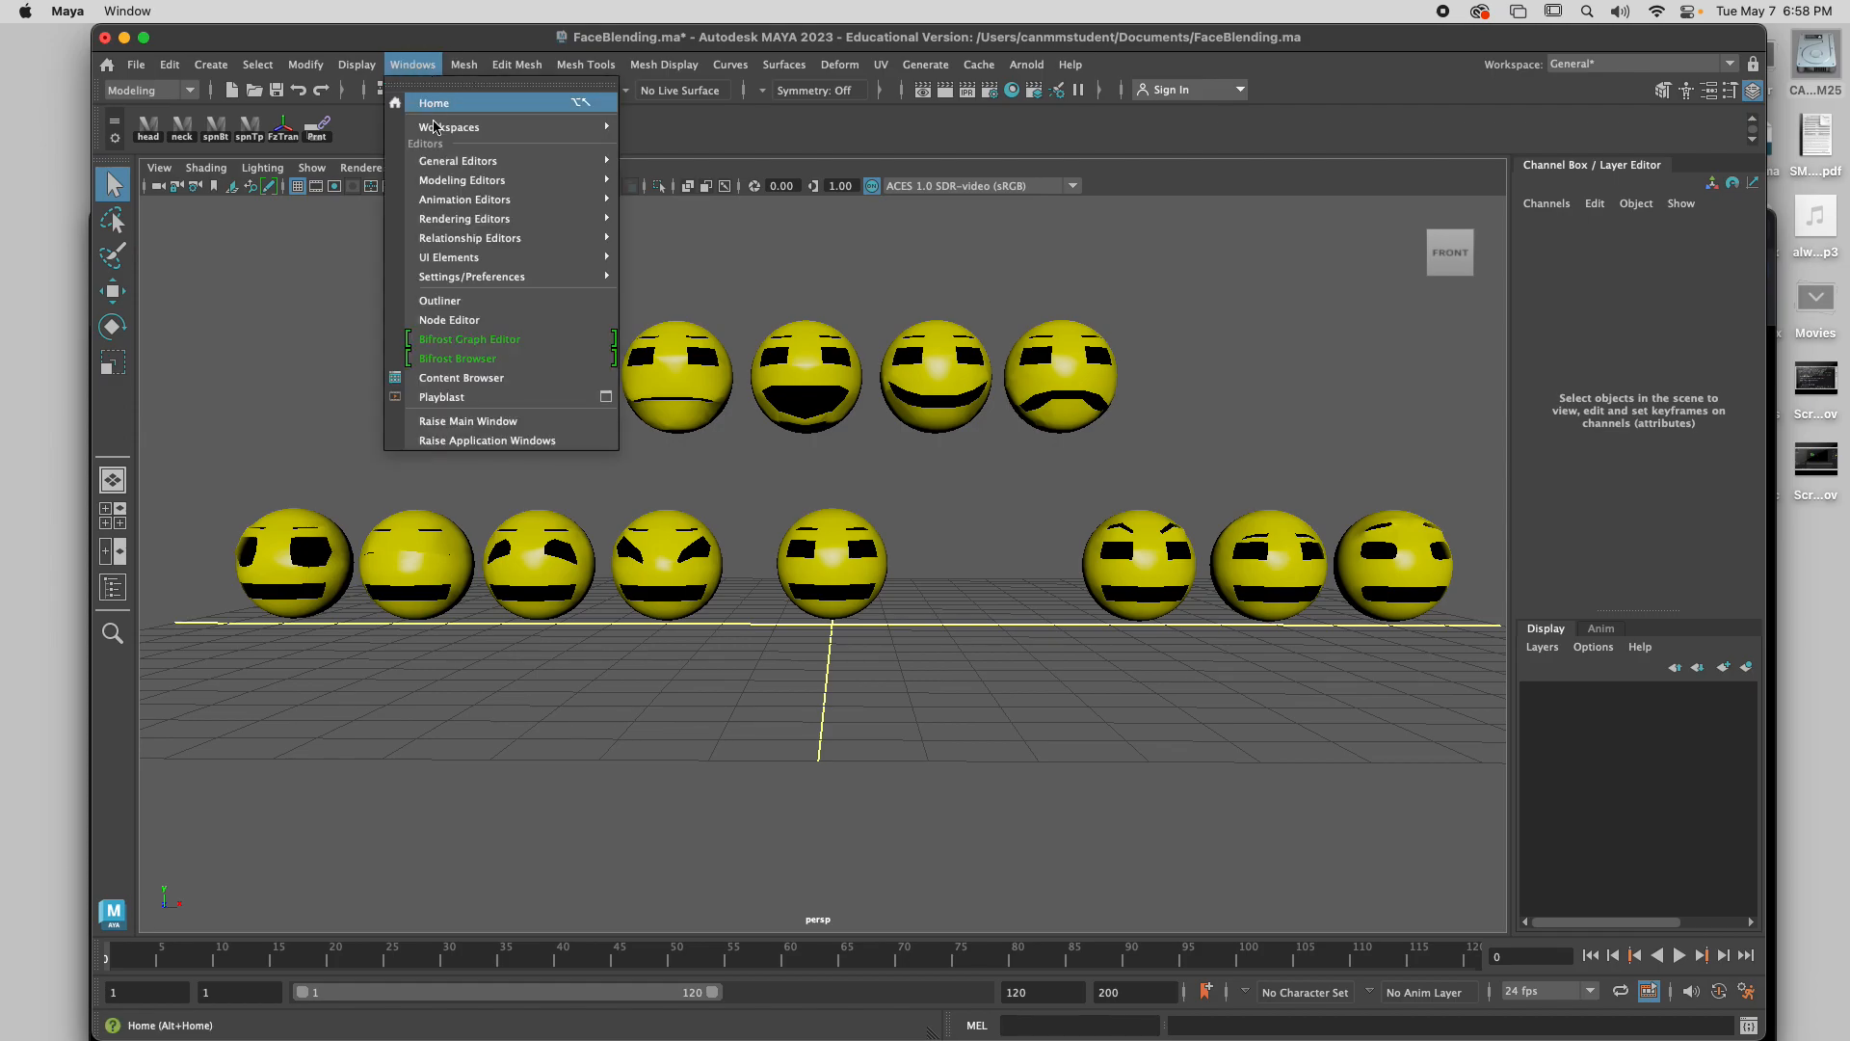
mouse_move(458, 211)
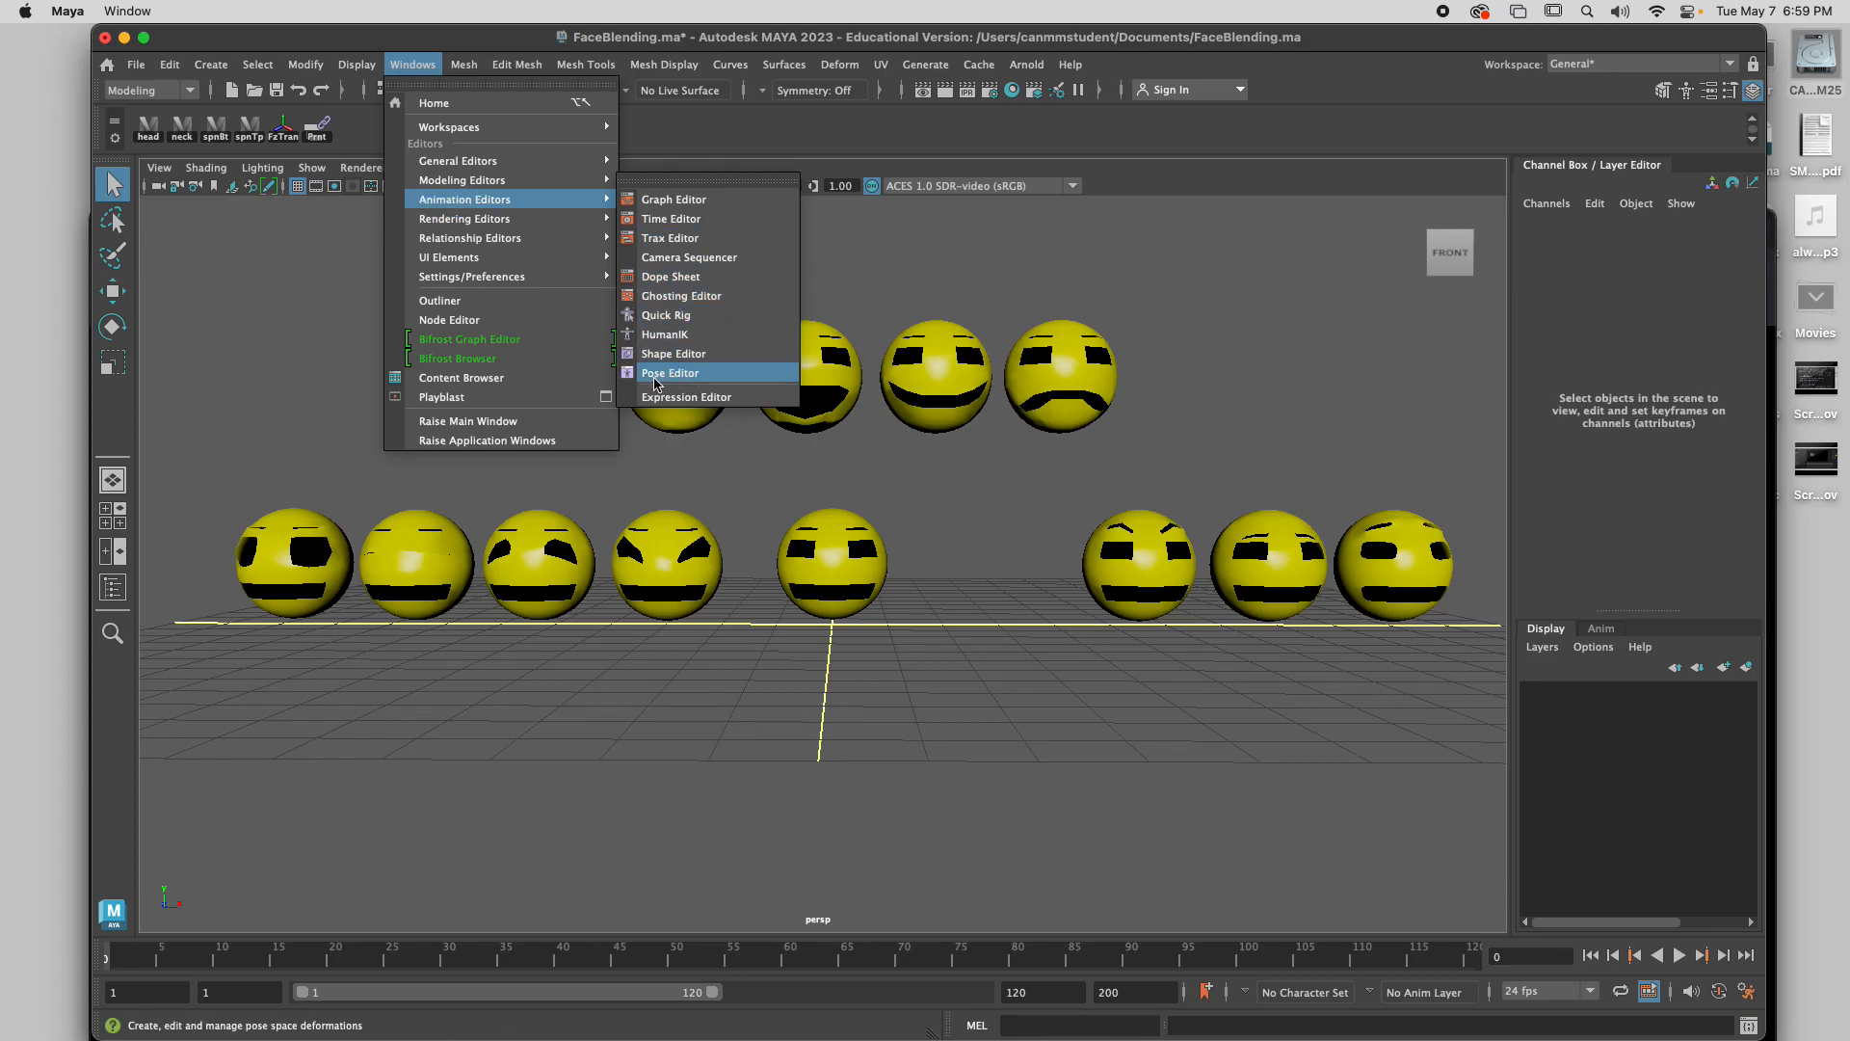
click(674, 355)
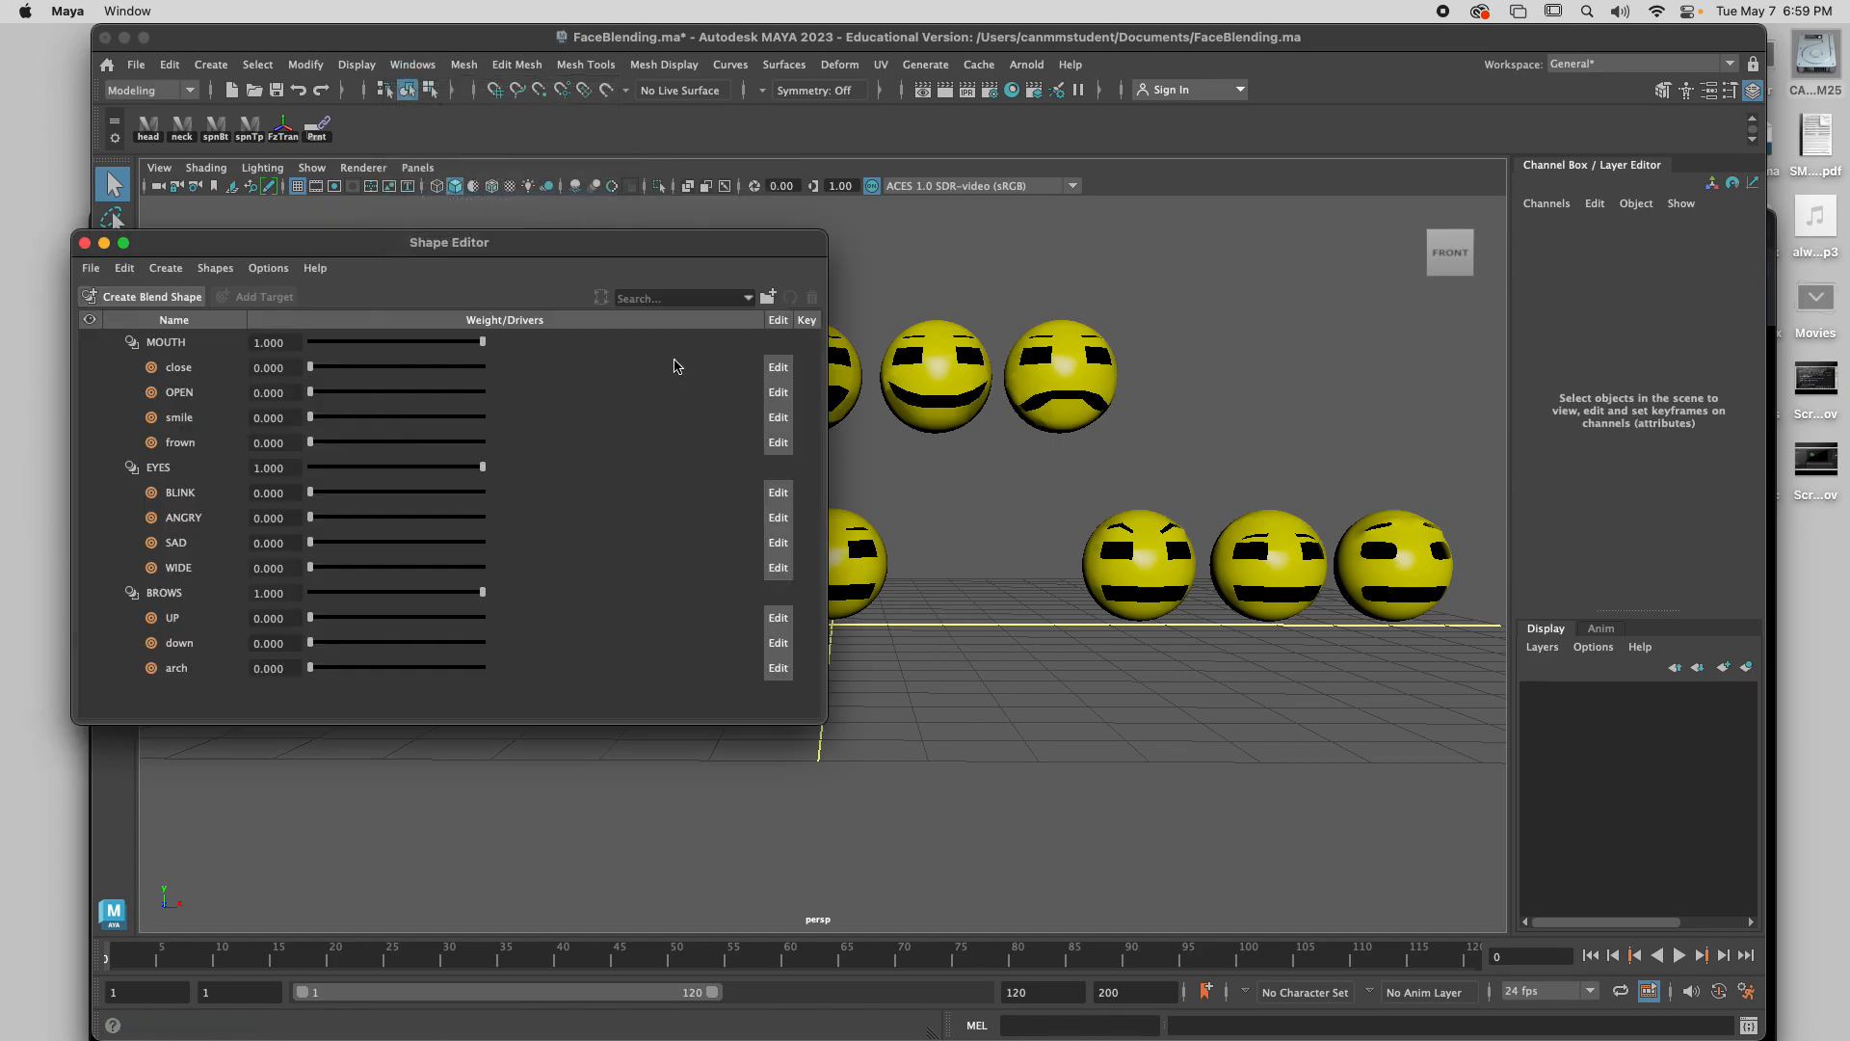
drag(636, 247, 947, 206)
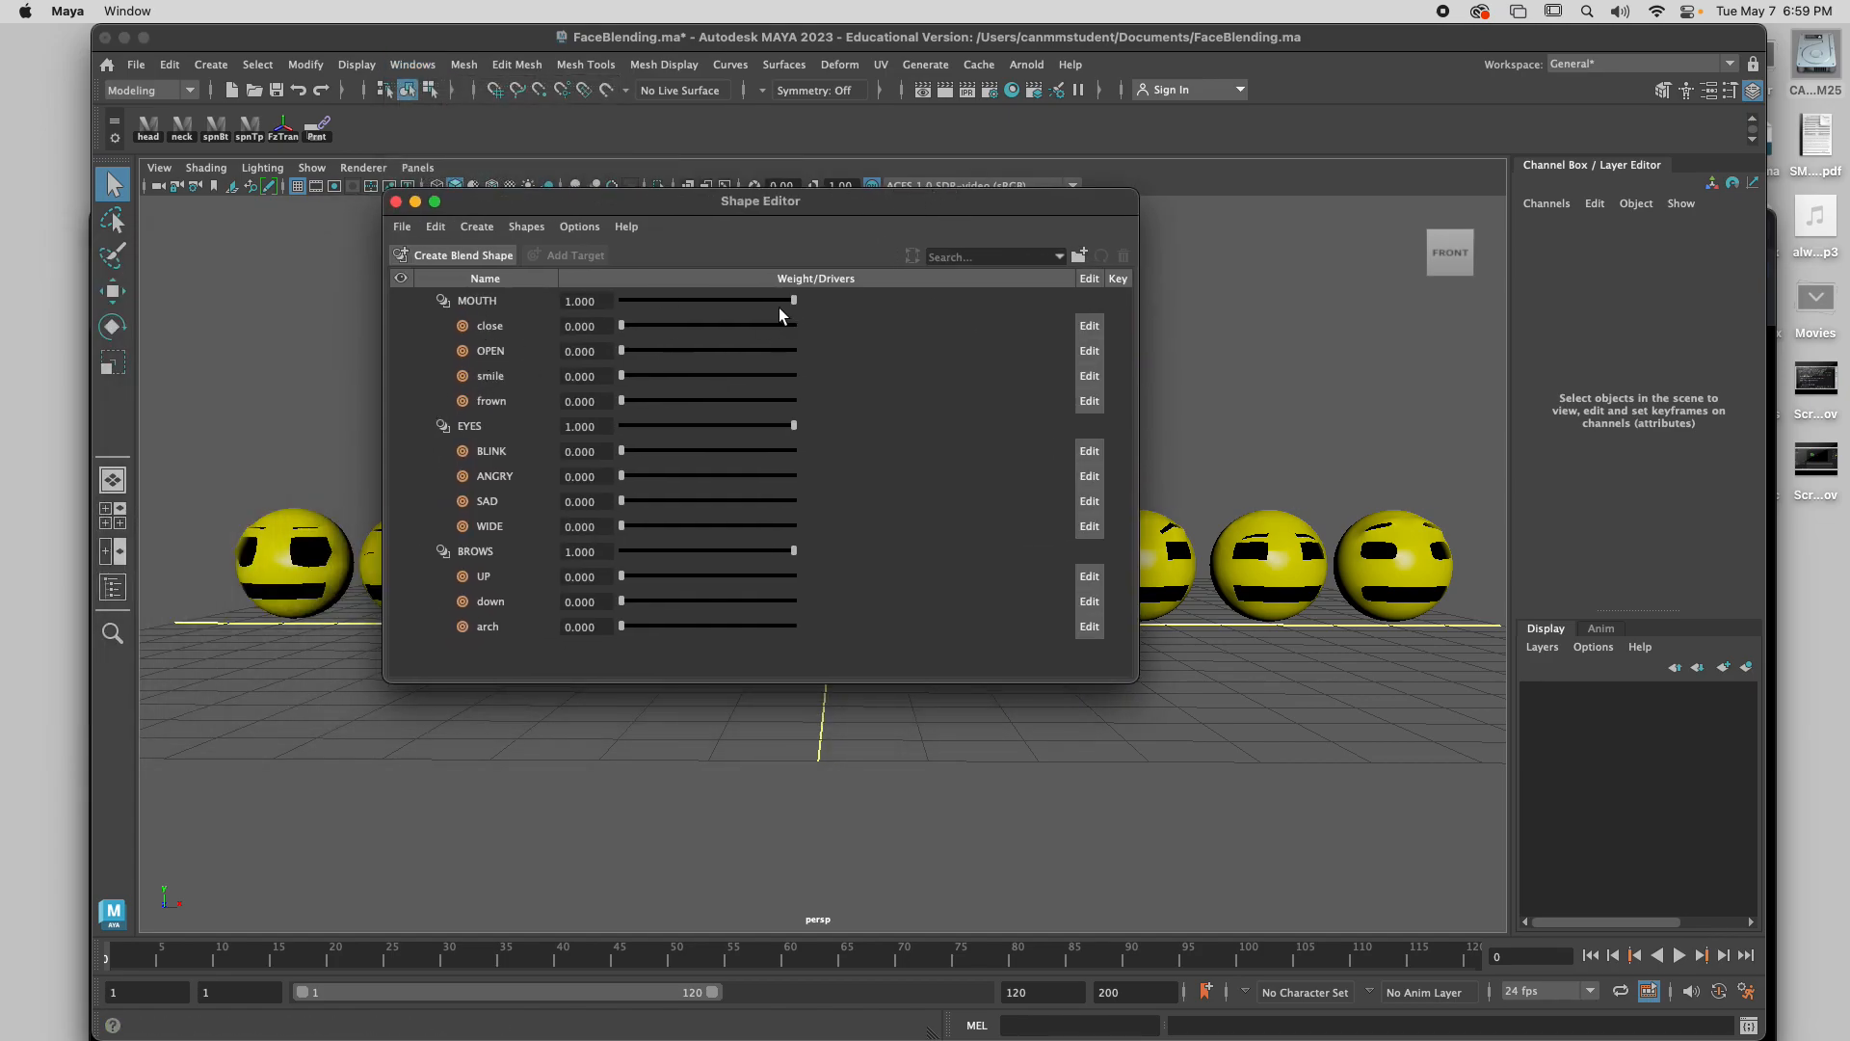
Test the OPEN target's weight under MOUTH while watching the central head, and close the Shape Editor.
click(478, 300)
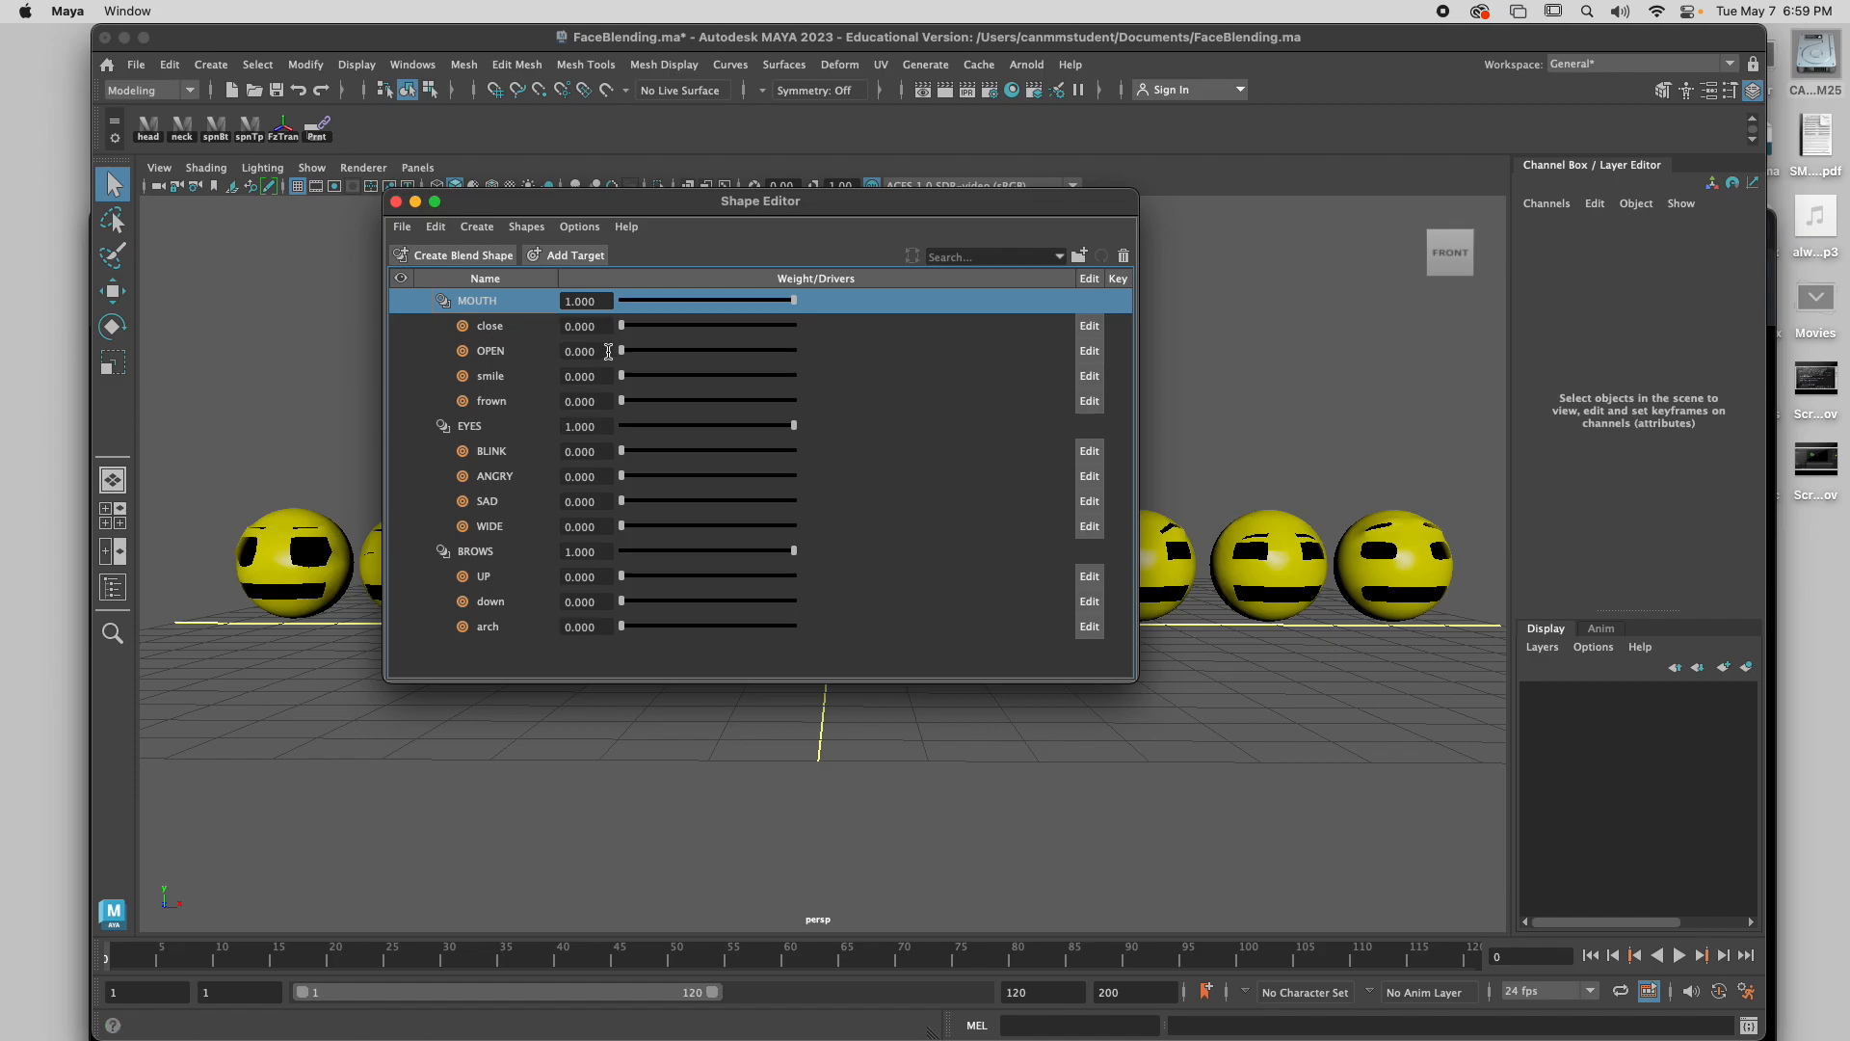
drag(624, 356, 662, 351)
drag(849, 203, 1219, 175)
drag(1086, 272, 1046, 272)
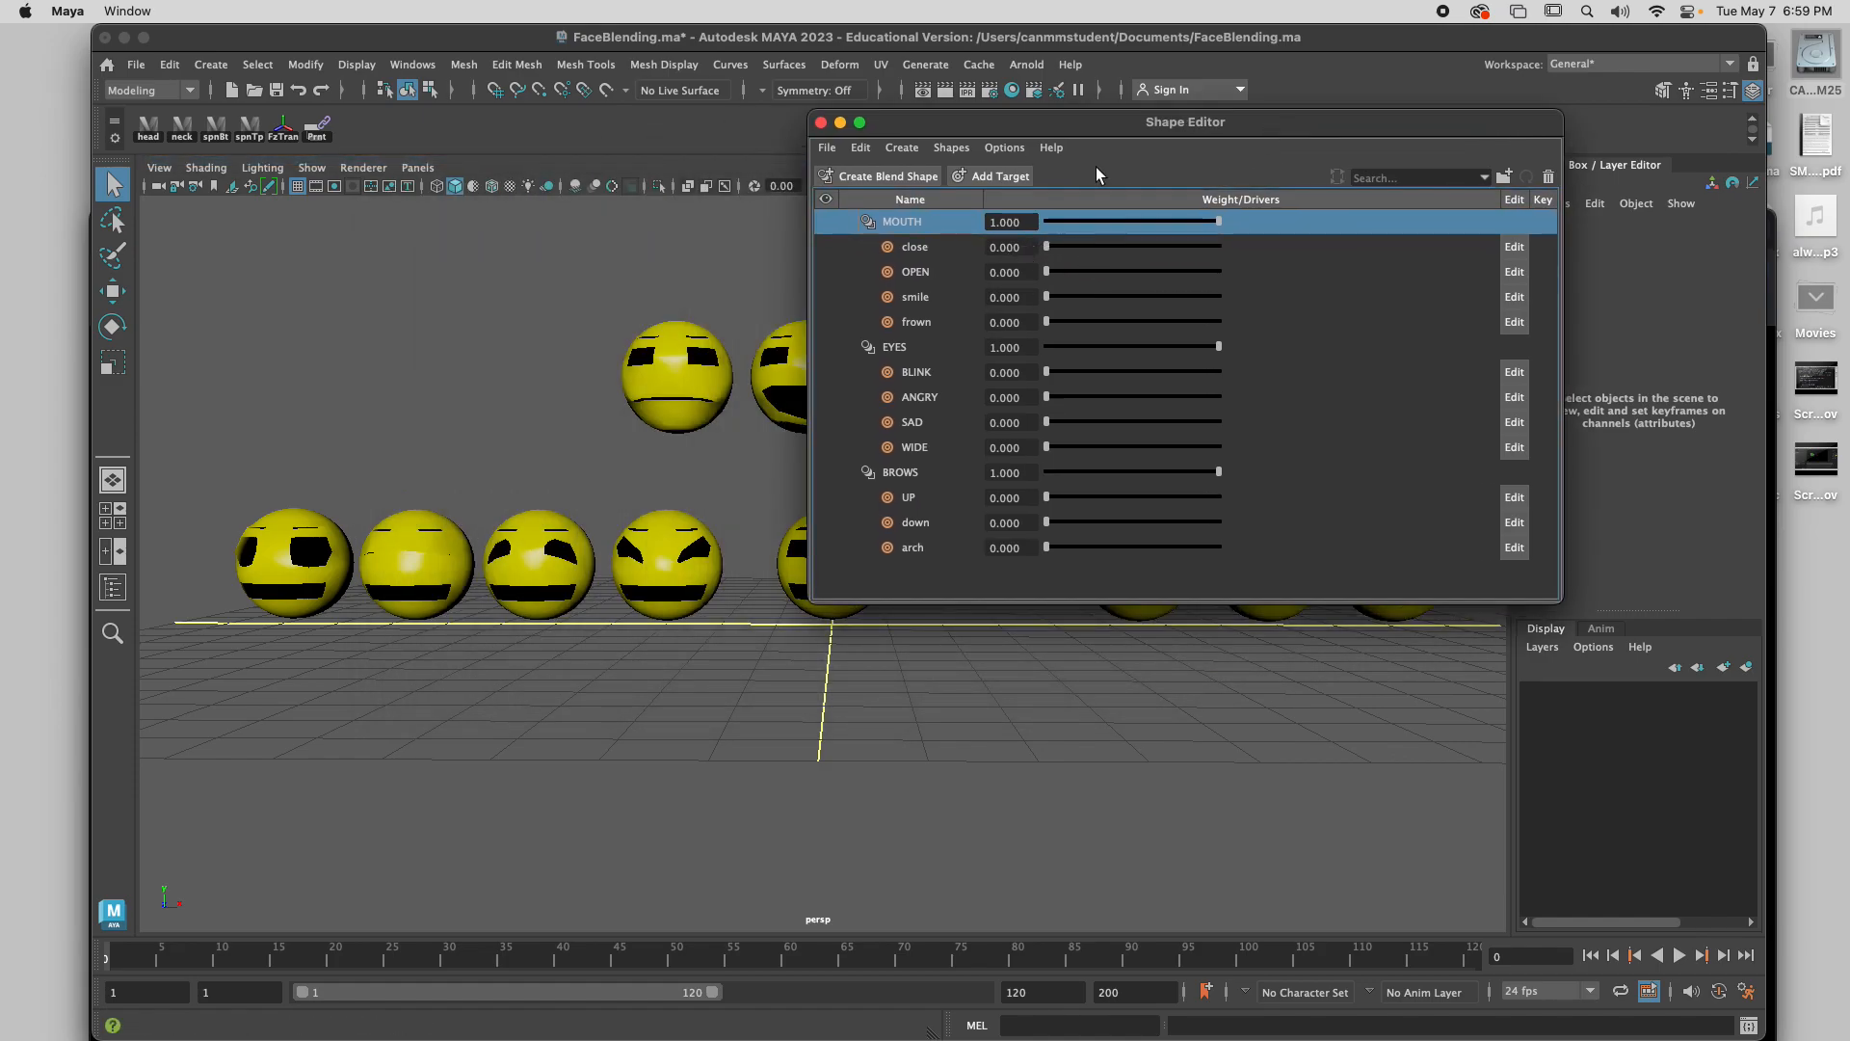
drag(1071, 128, 1474, 91)
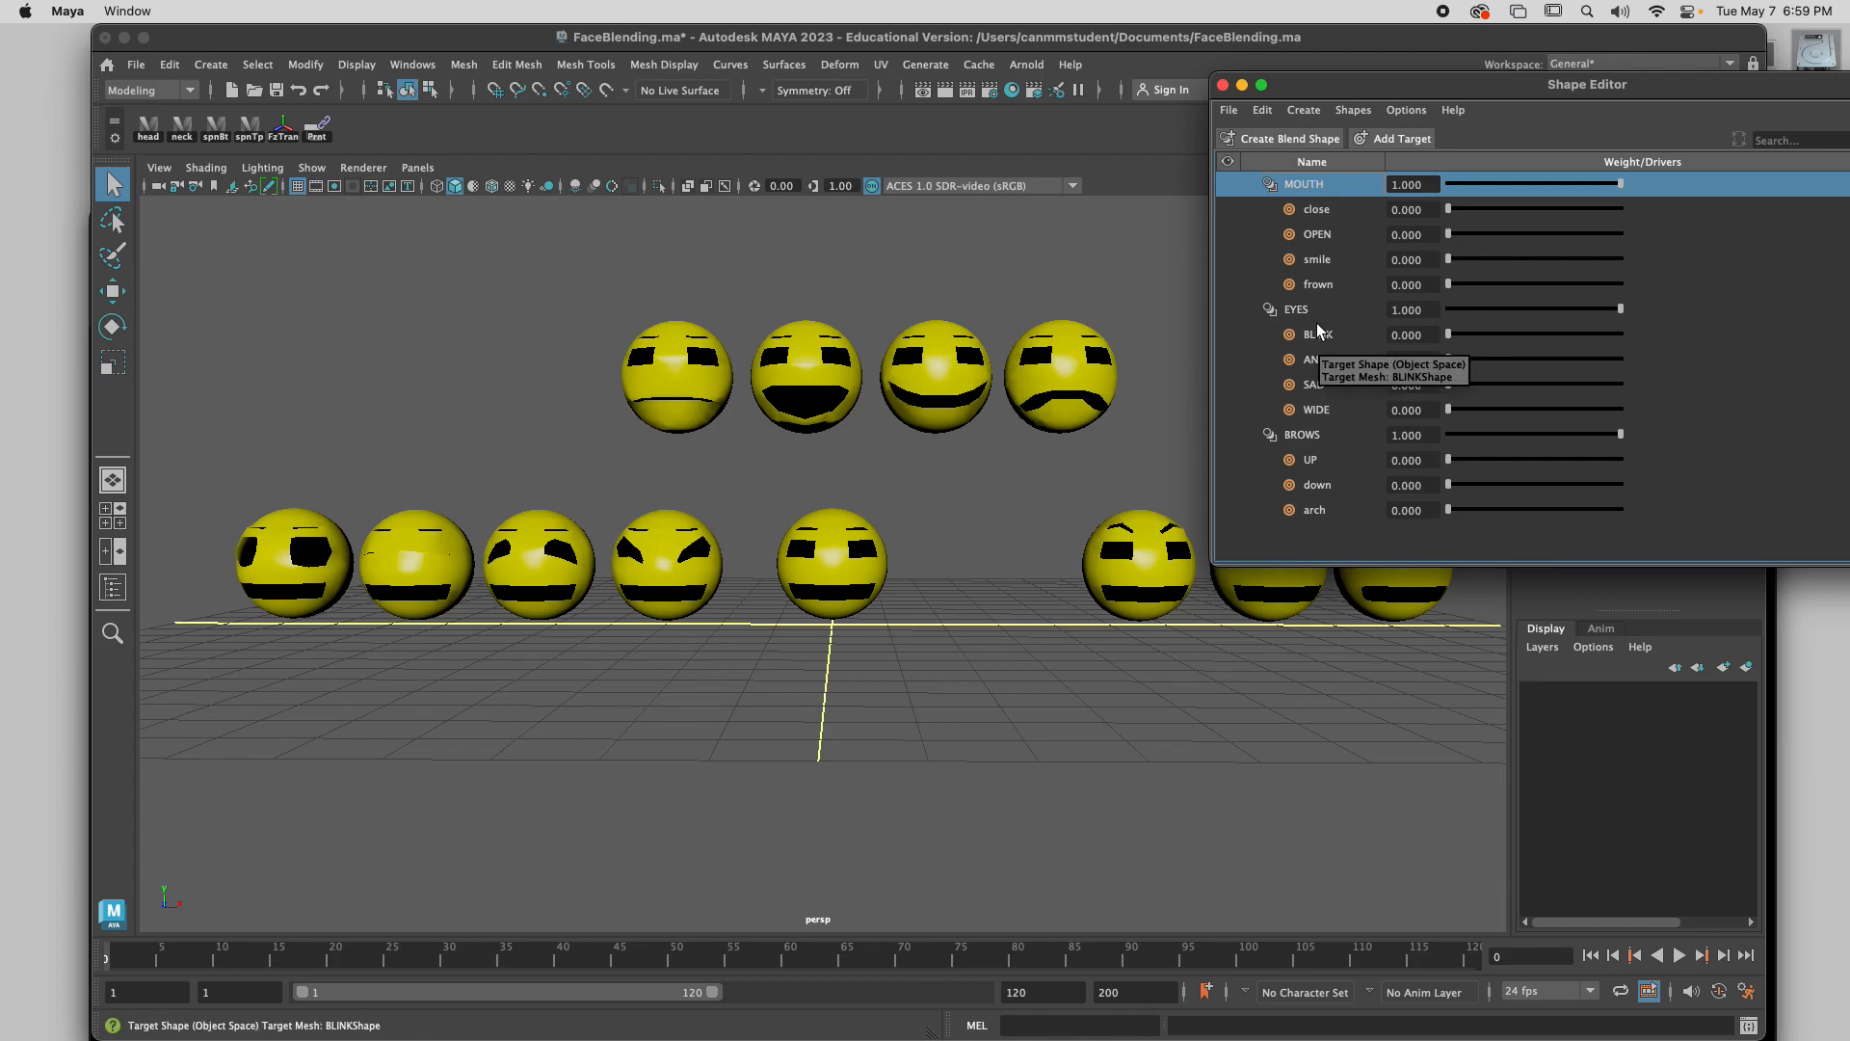
drag(1229, 94, 1183, 118)
click(1178, 110)
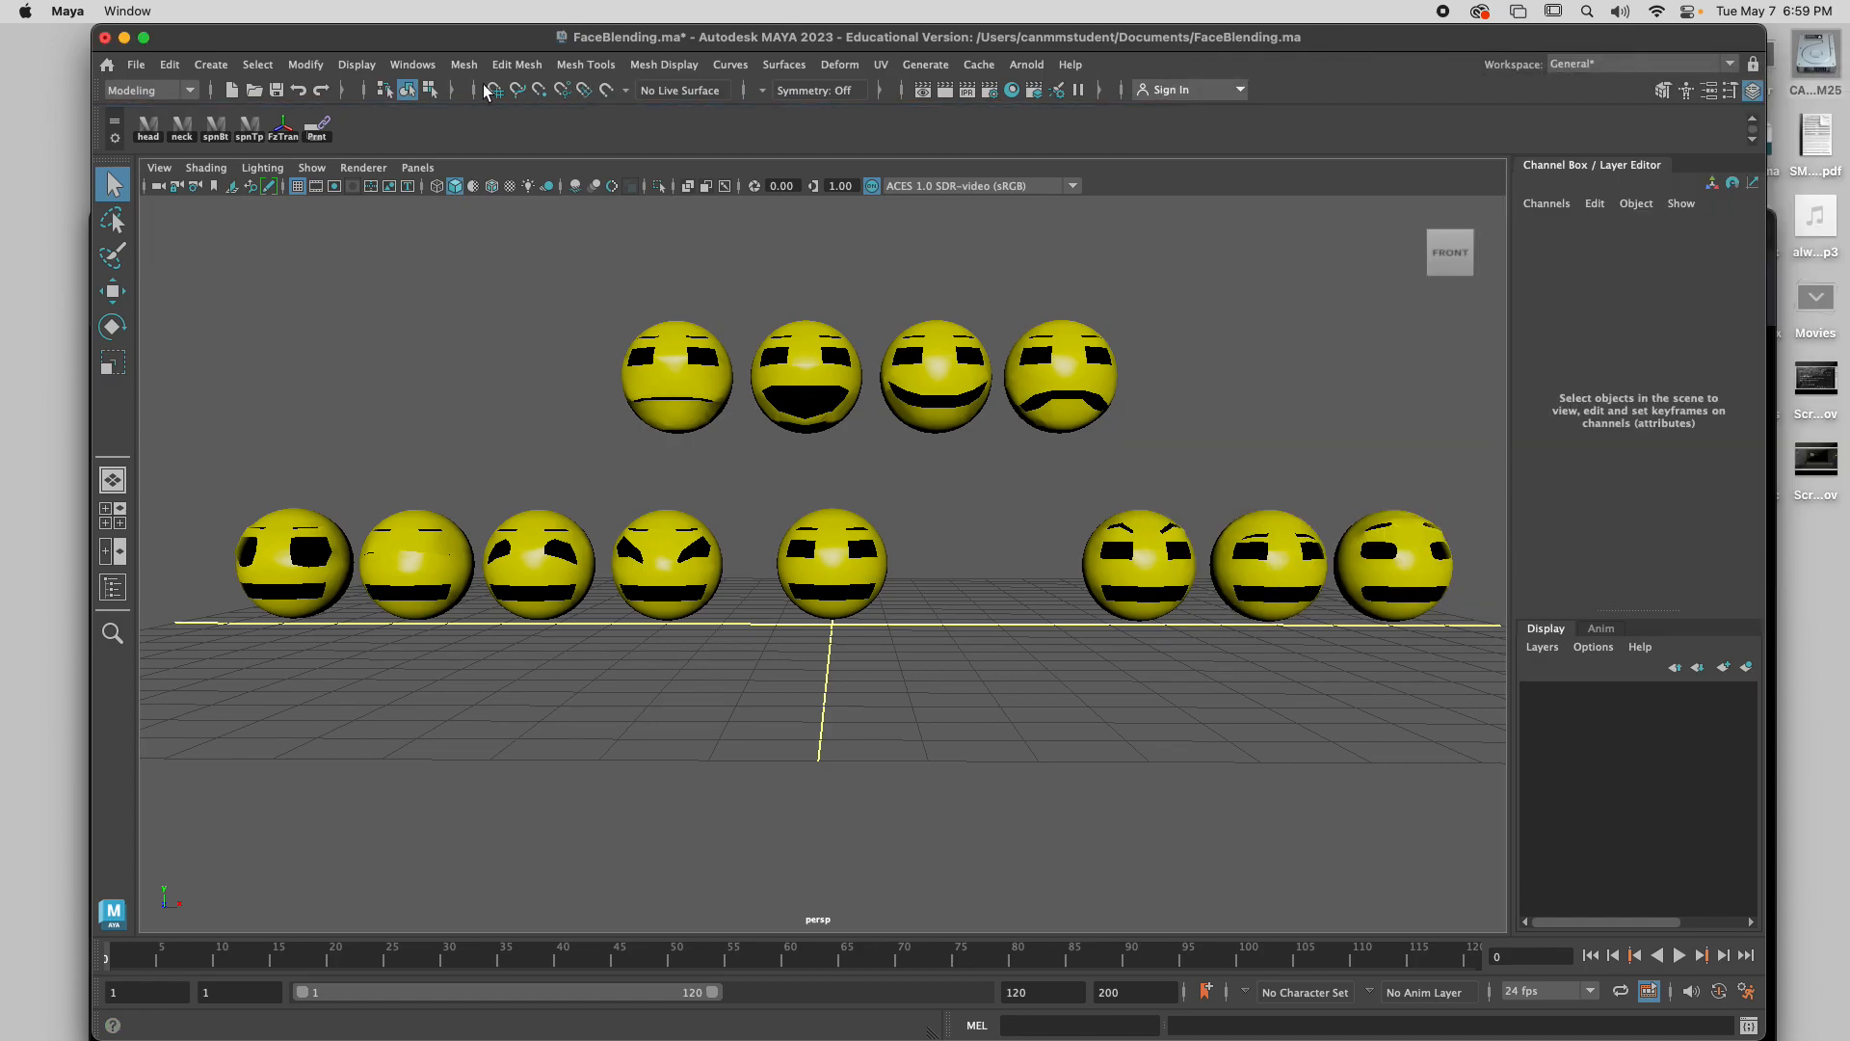
Reopen the Shape Editor, test the close target's weight under MOUTH and move the editor clear of the heads.
click(413, 65)
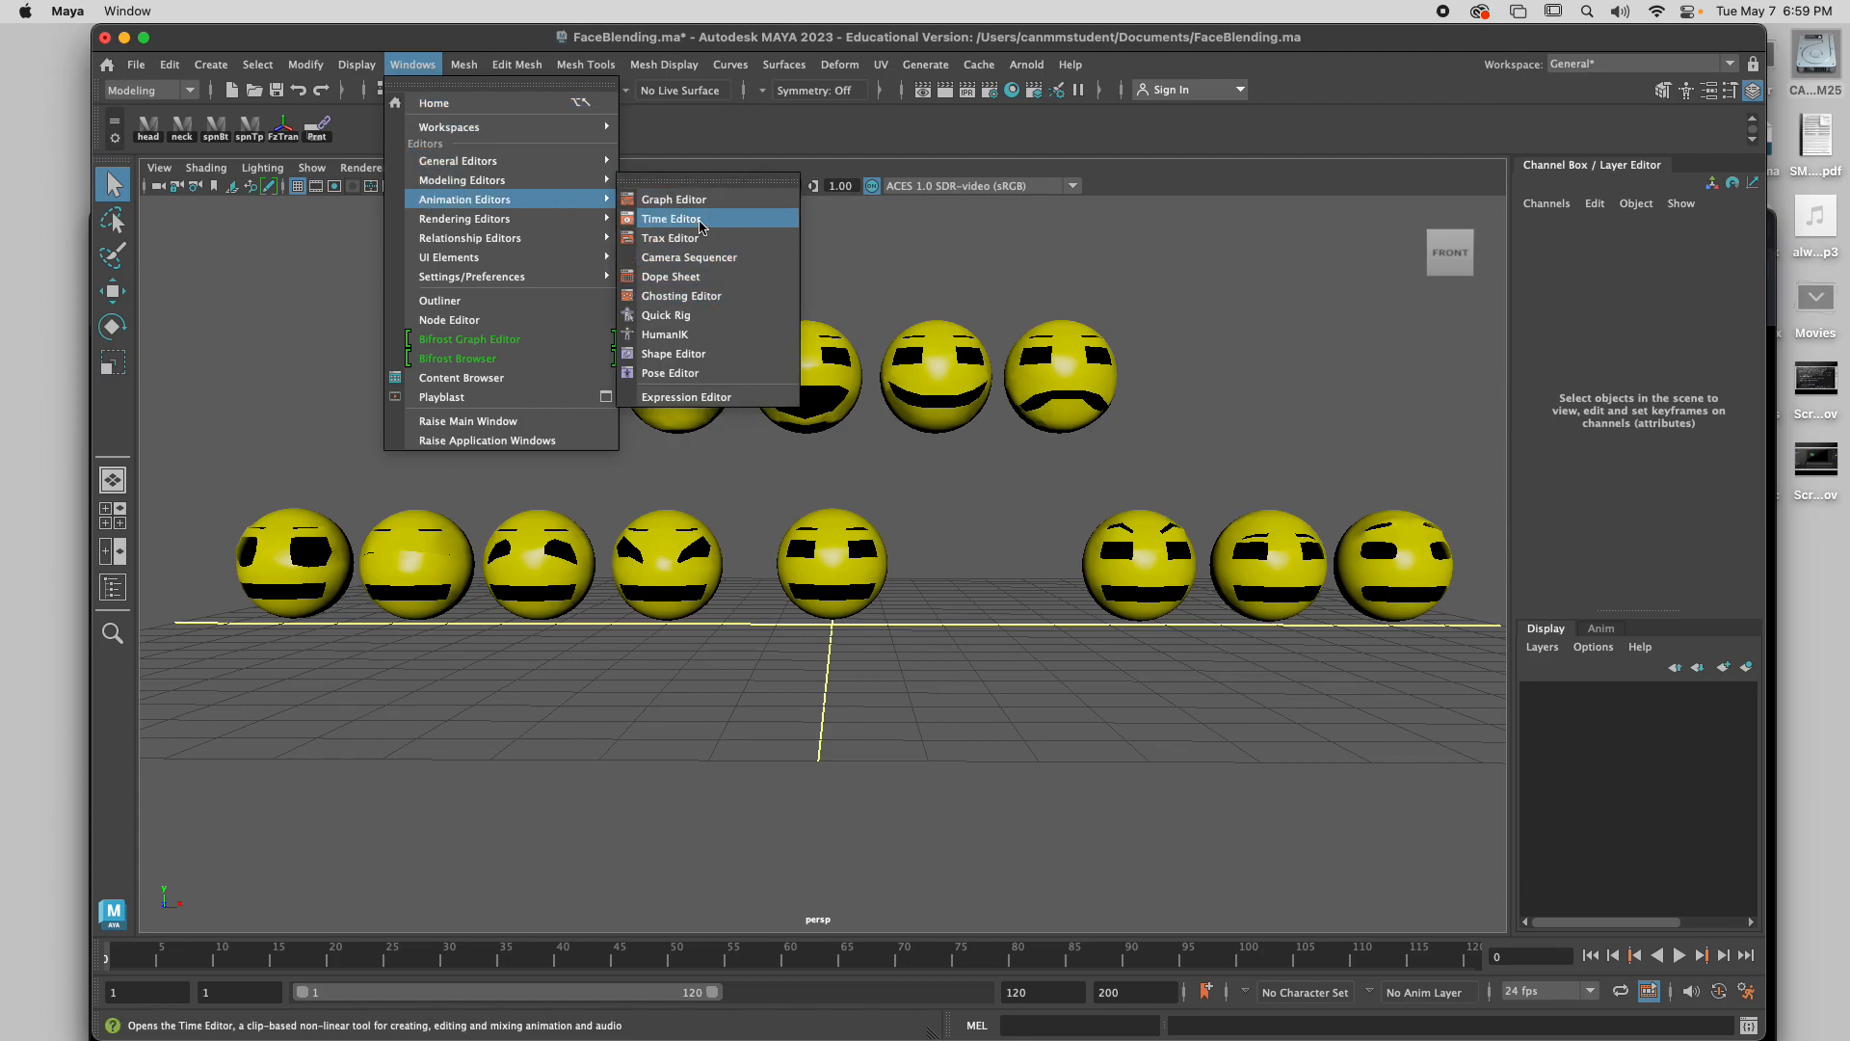
click(713, 361)
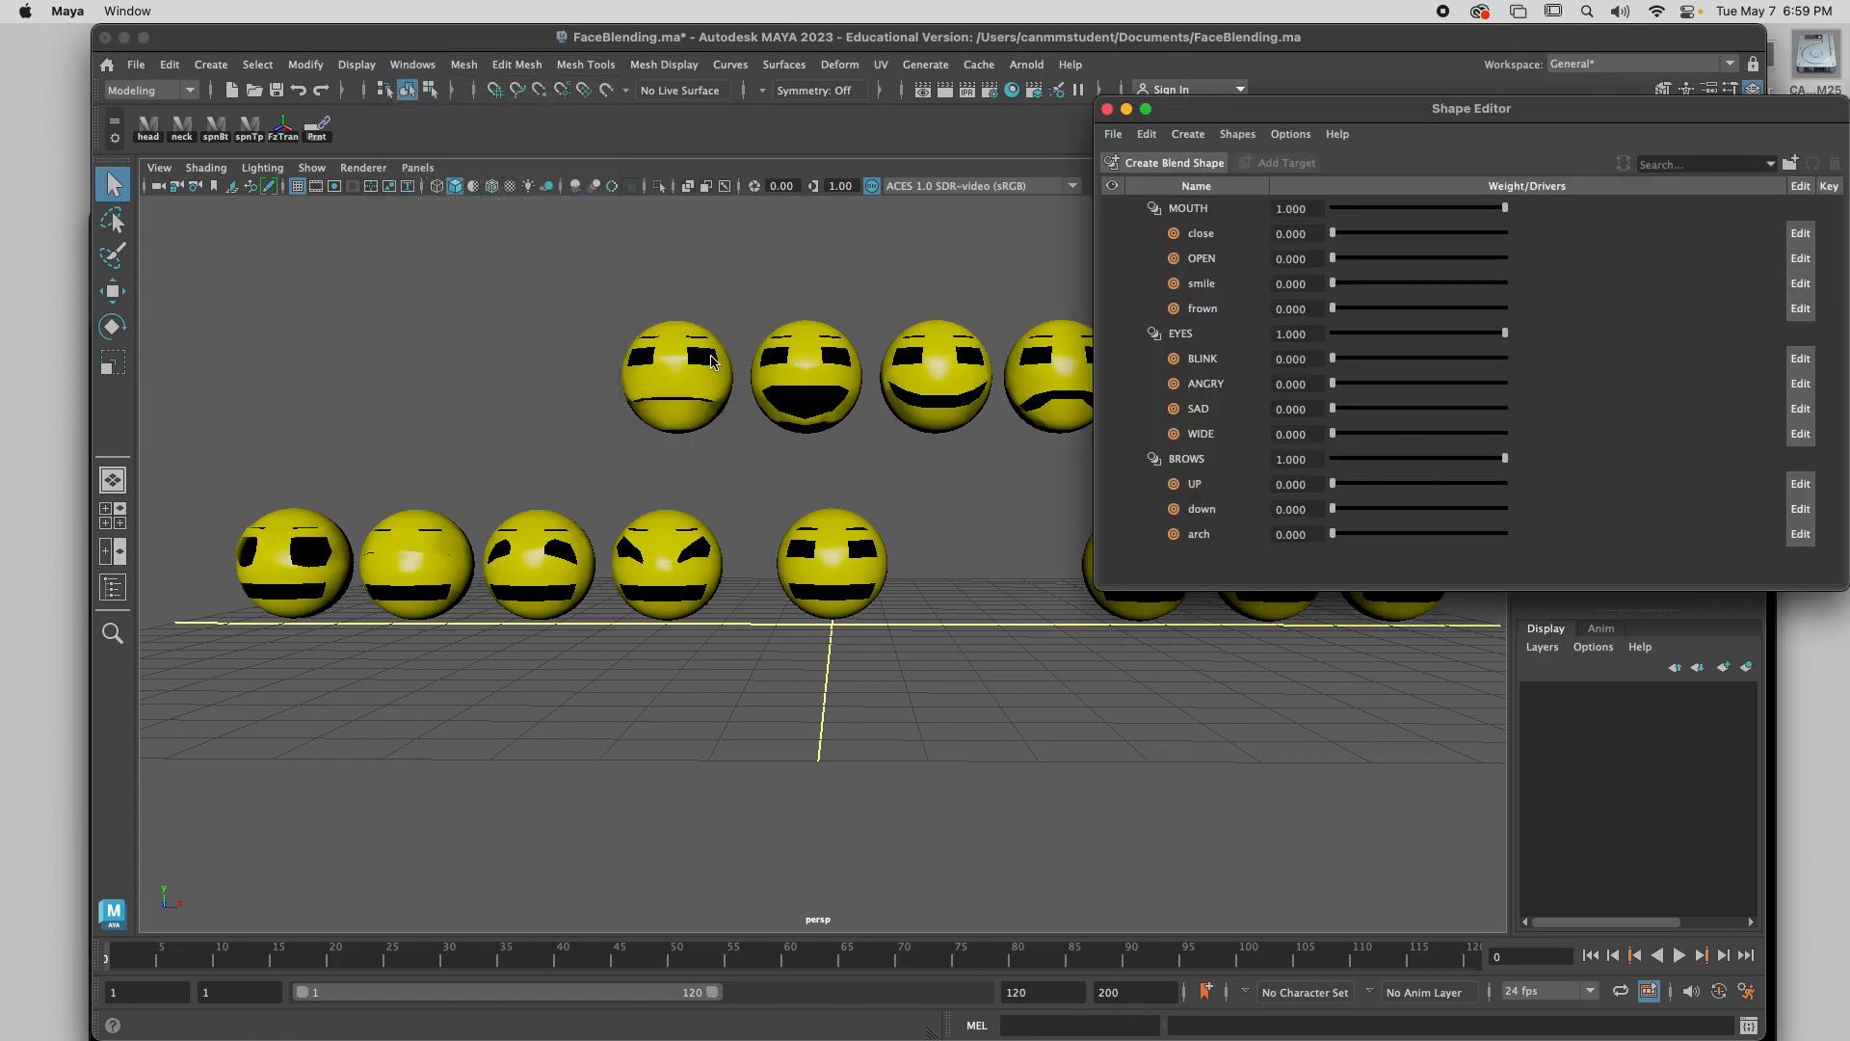
mouse_move(1340, 106)
mouse_down()
mouse_move(1208, 138)
mouse_move(1373, 109)
mouse_up()
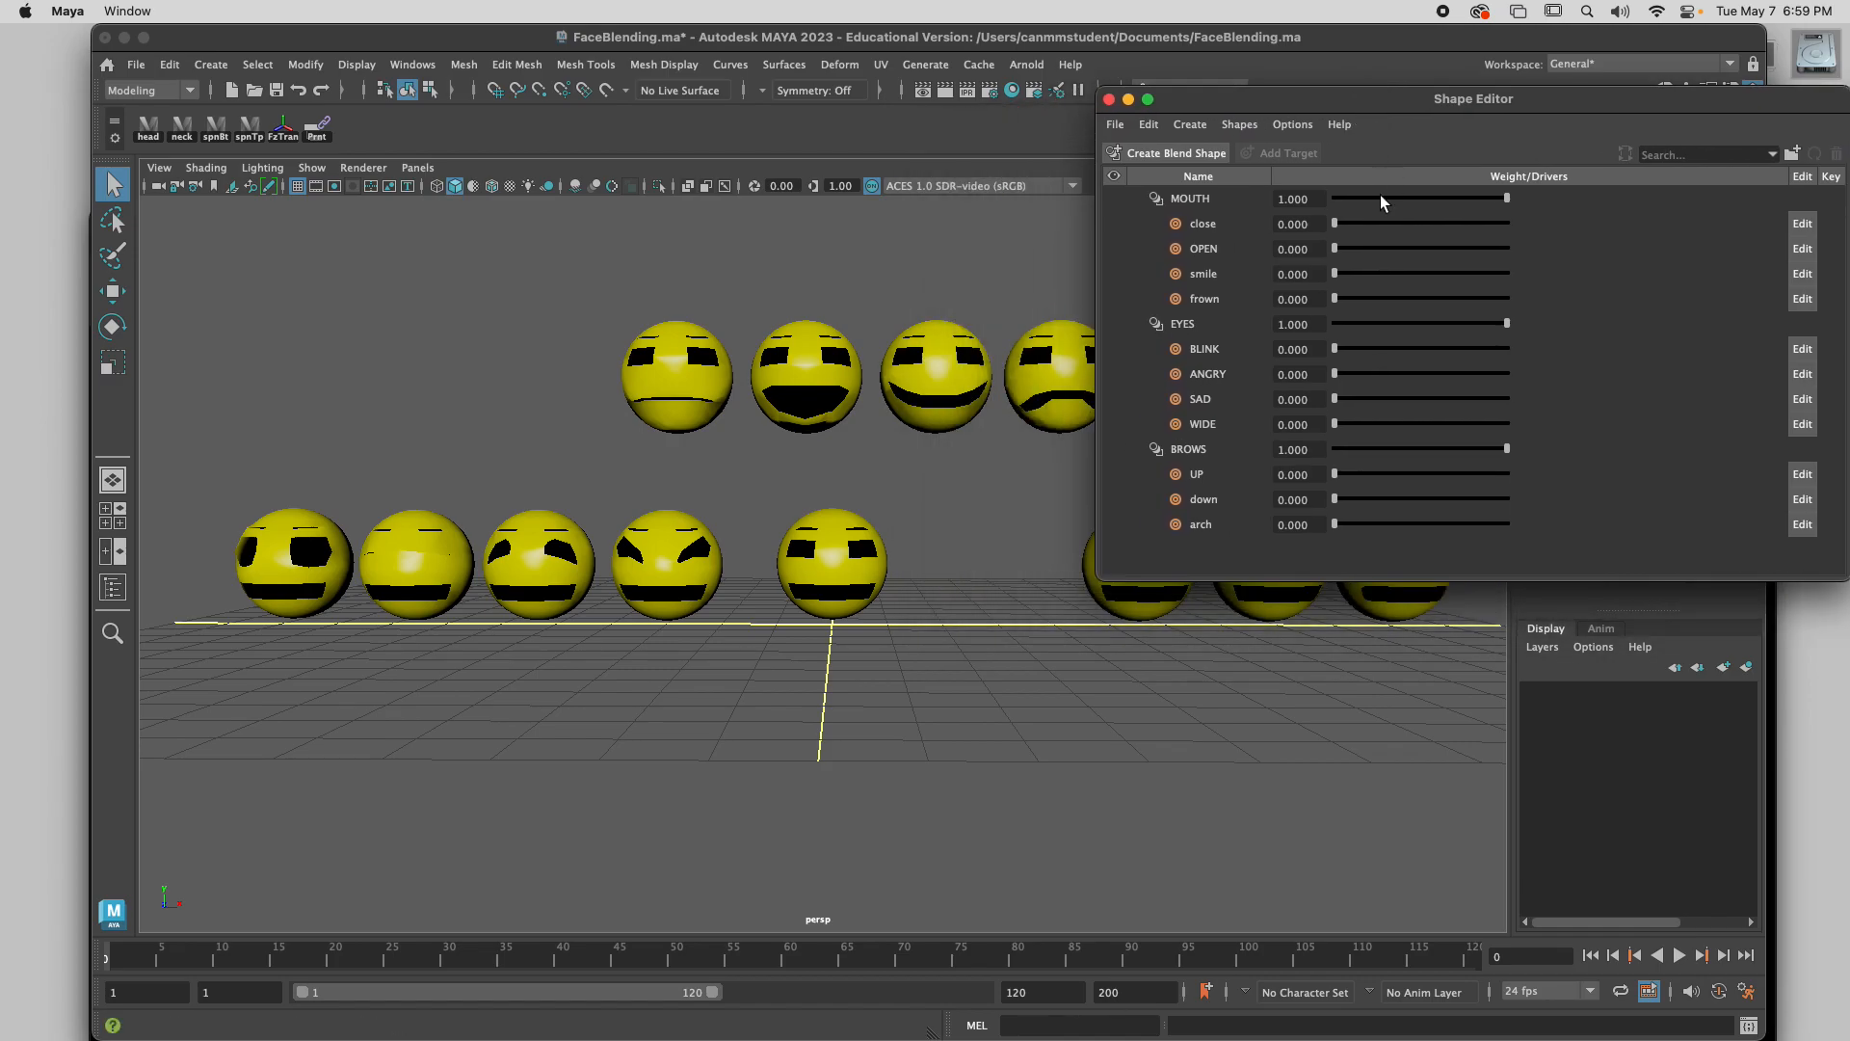
mouse_move(1336, 223)
mouse_down()
mouse_move(1426, 219)
mouse_move(1306, 231)
mouse_up()
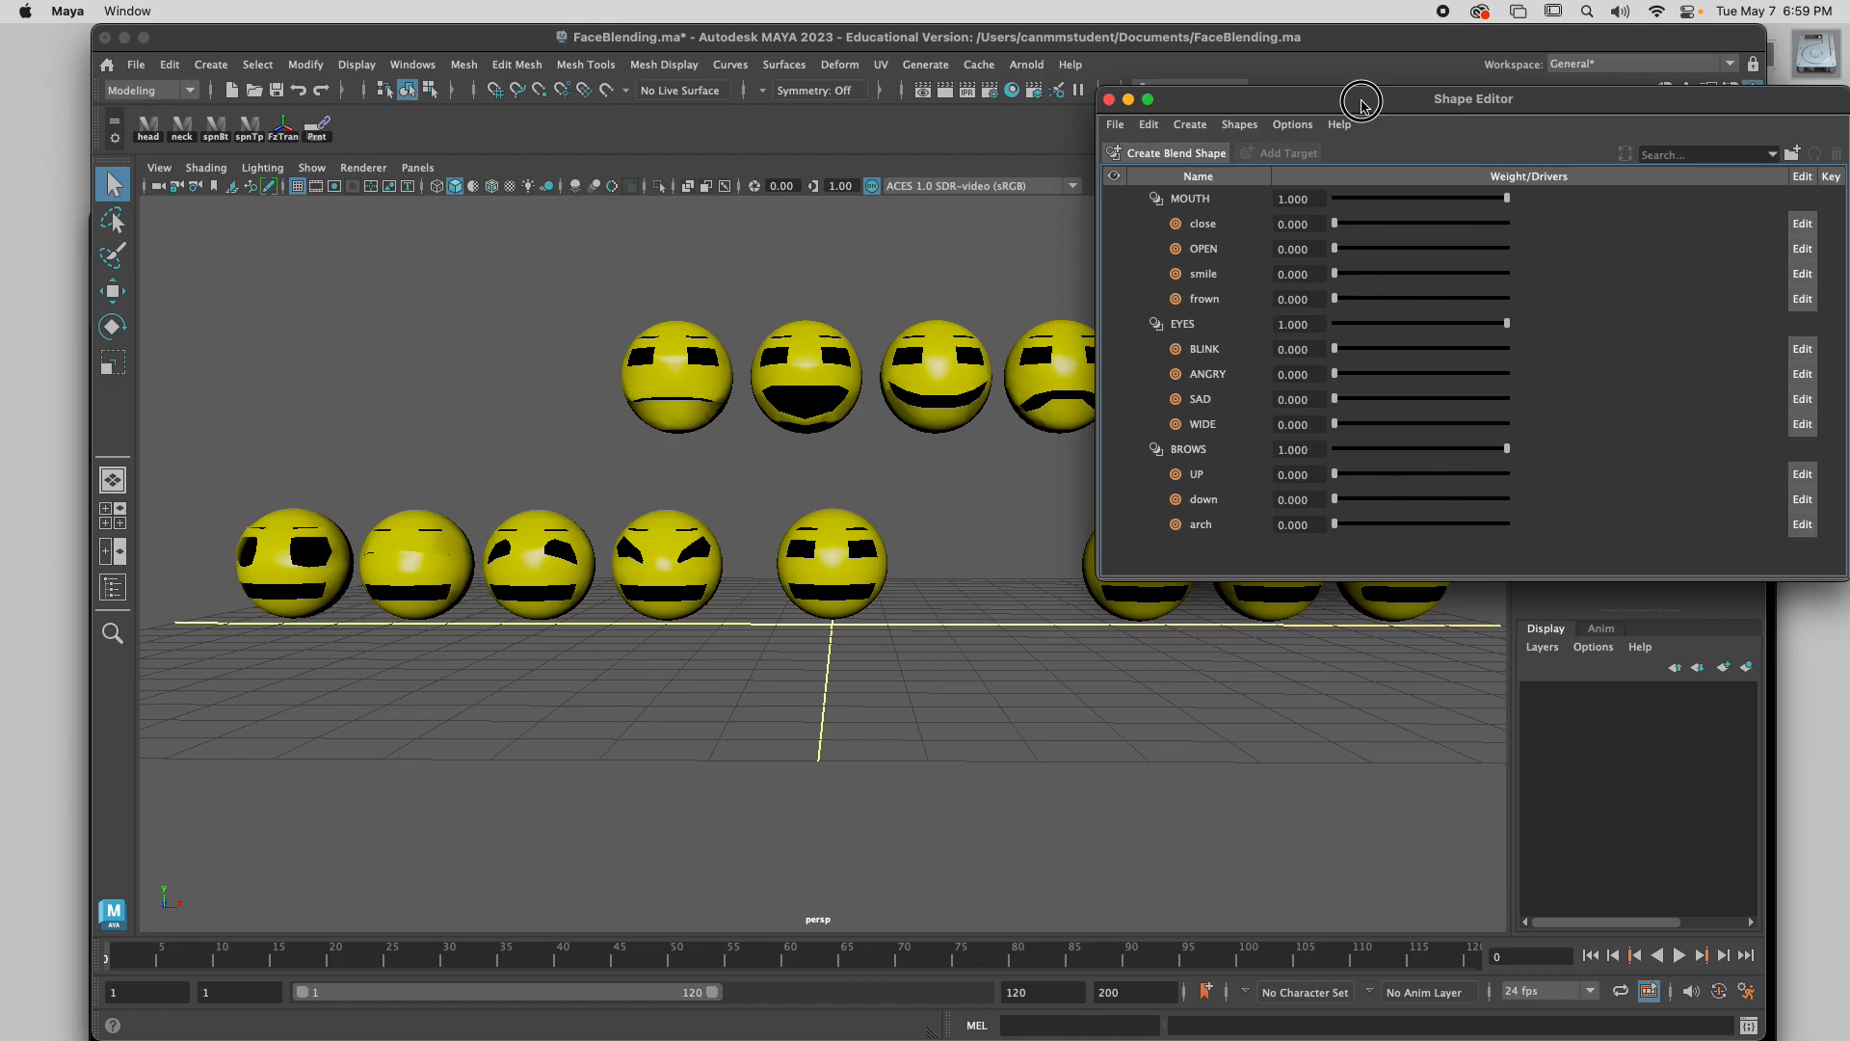
drag(1366, 103, 1417, 708)
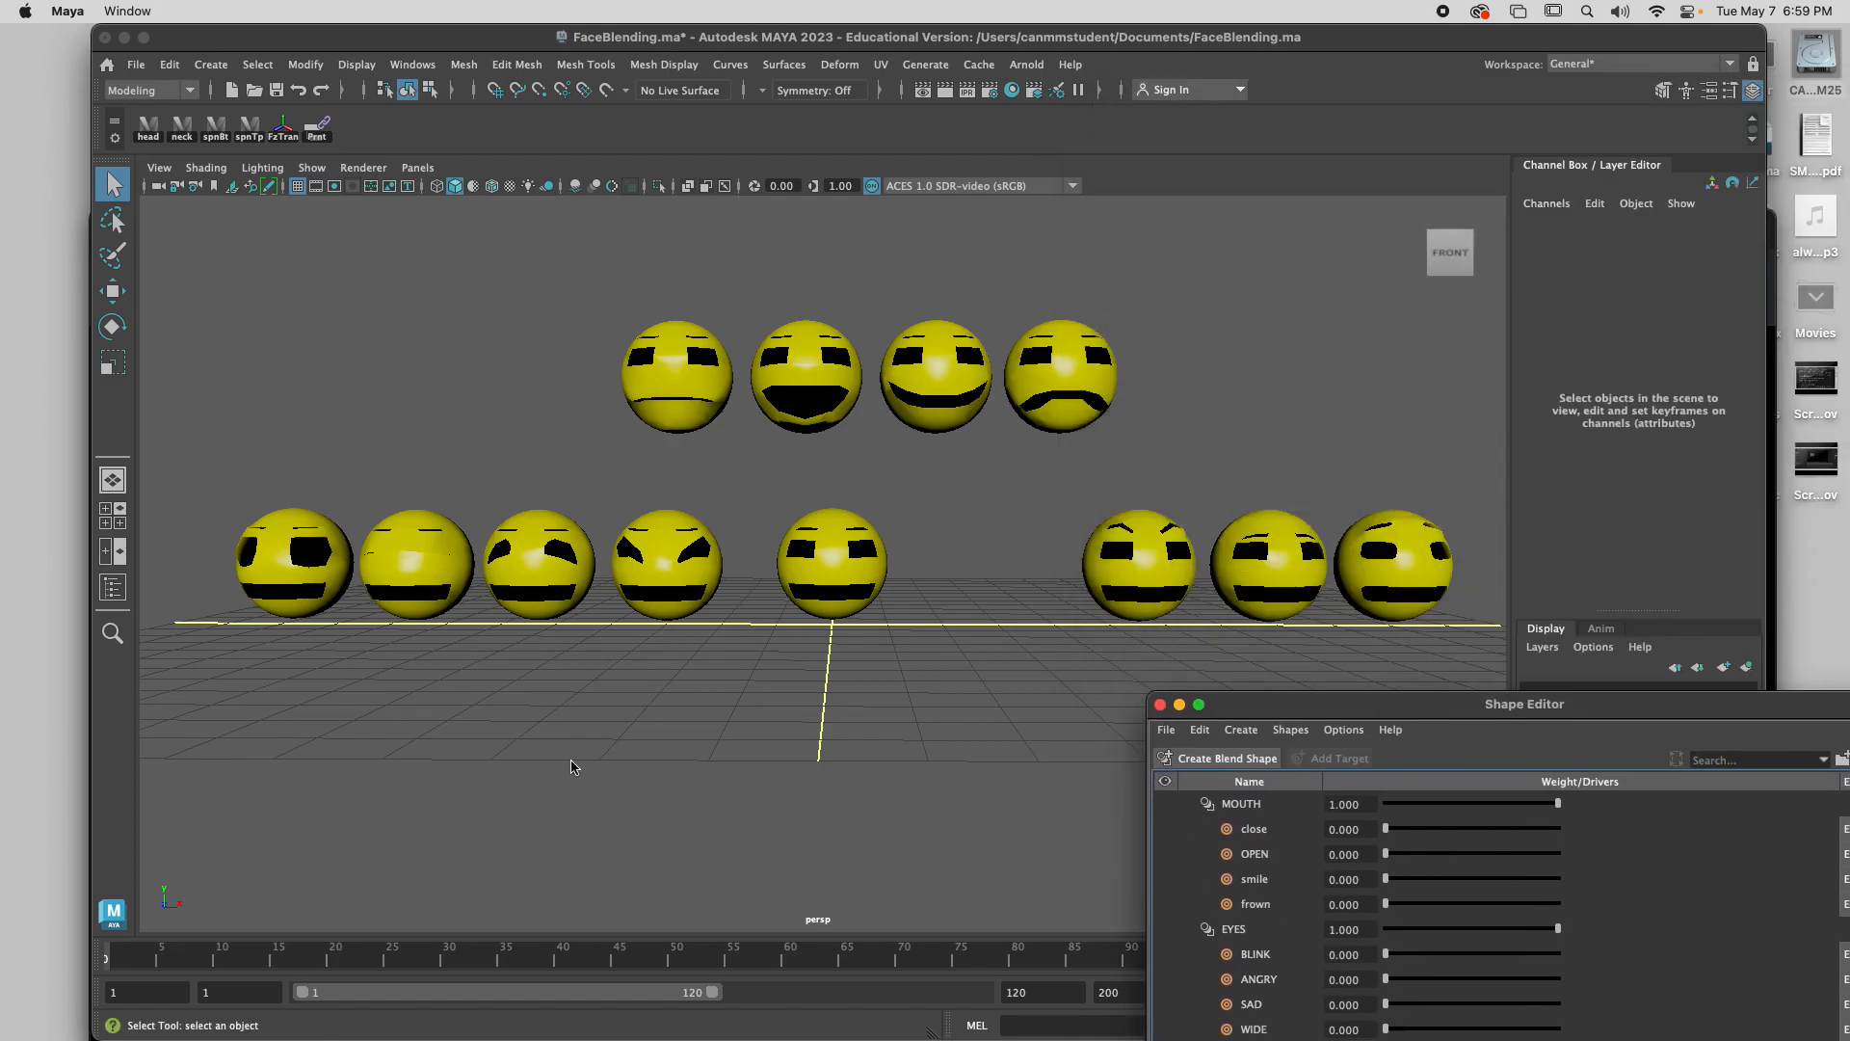
Select the central head, inspect its BROWS and MOUTH inputs, test the OPEN channel and close the Shape Editor.
click(835, 558)
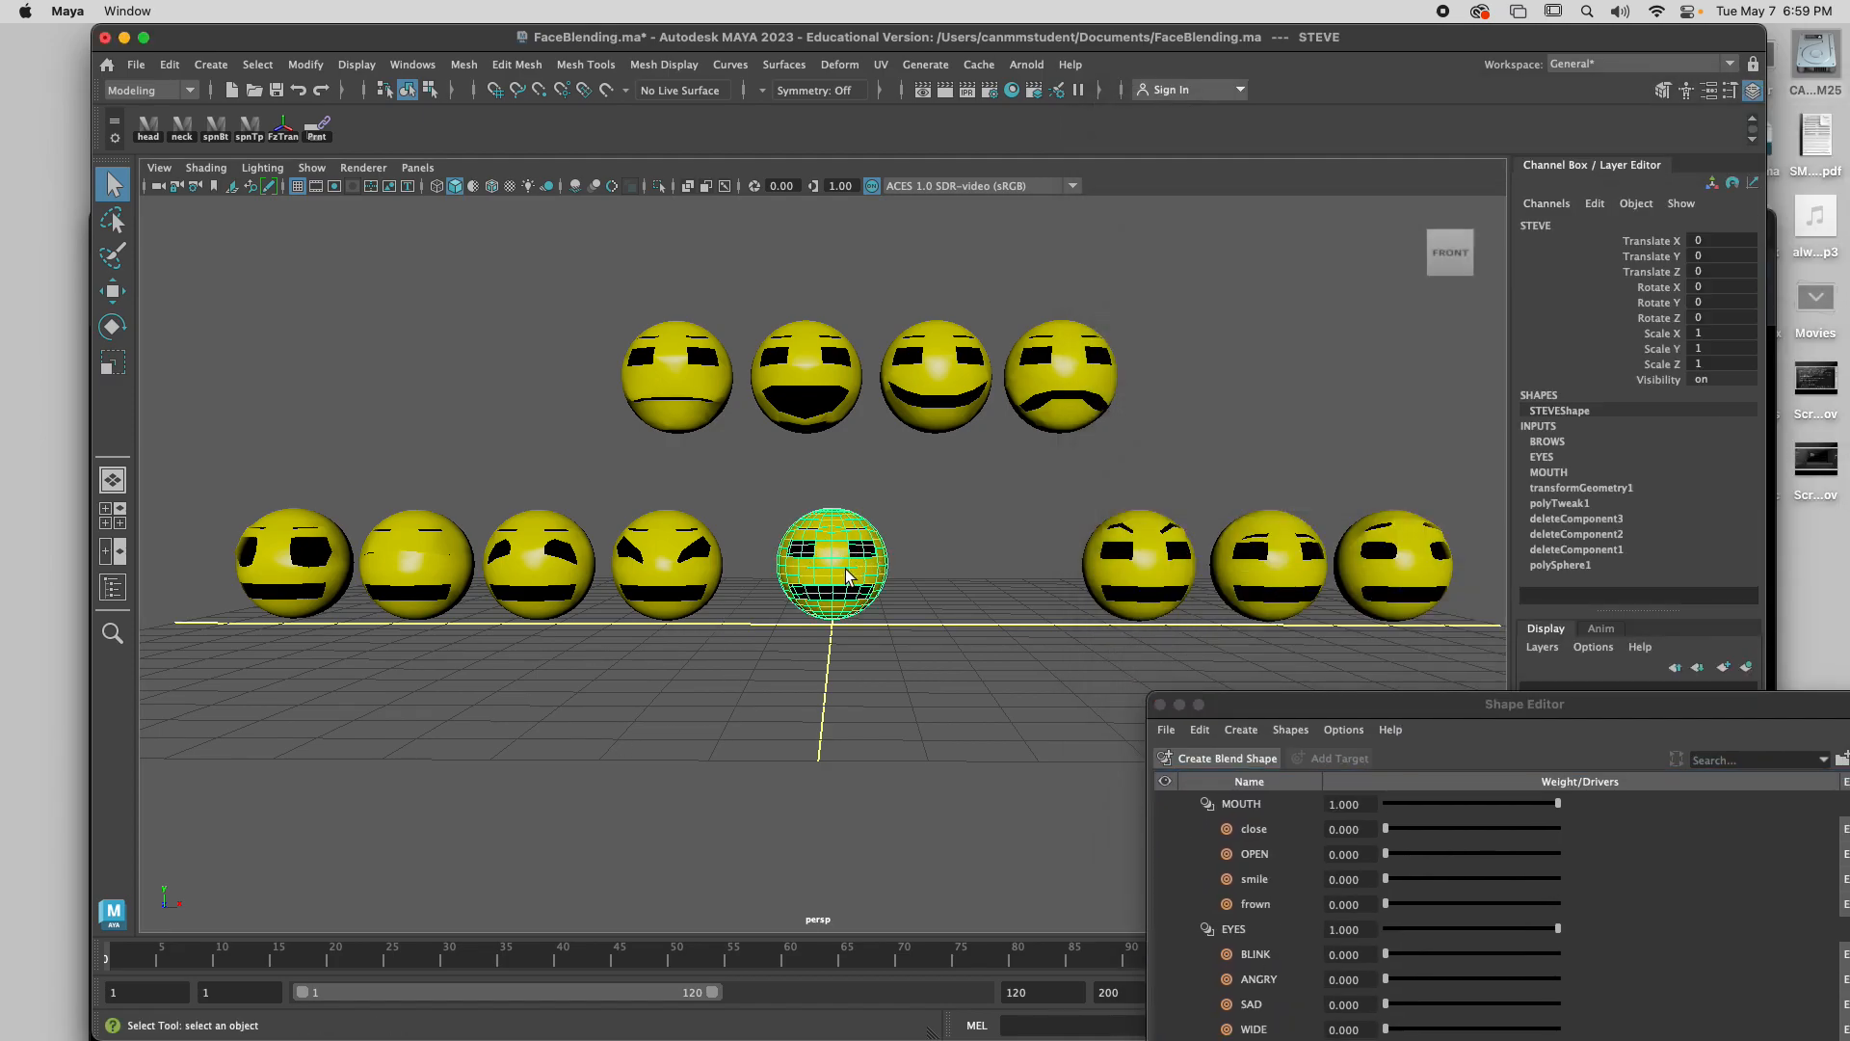
click(1548, 443)
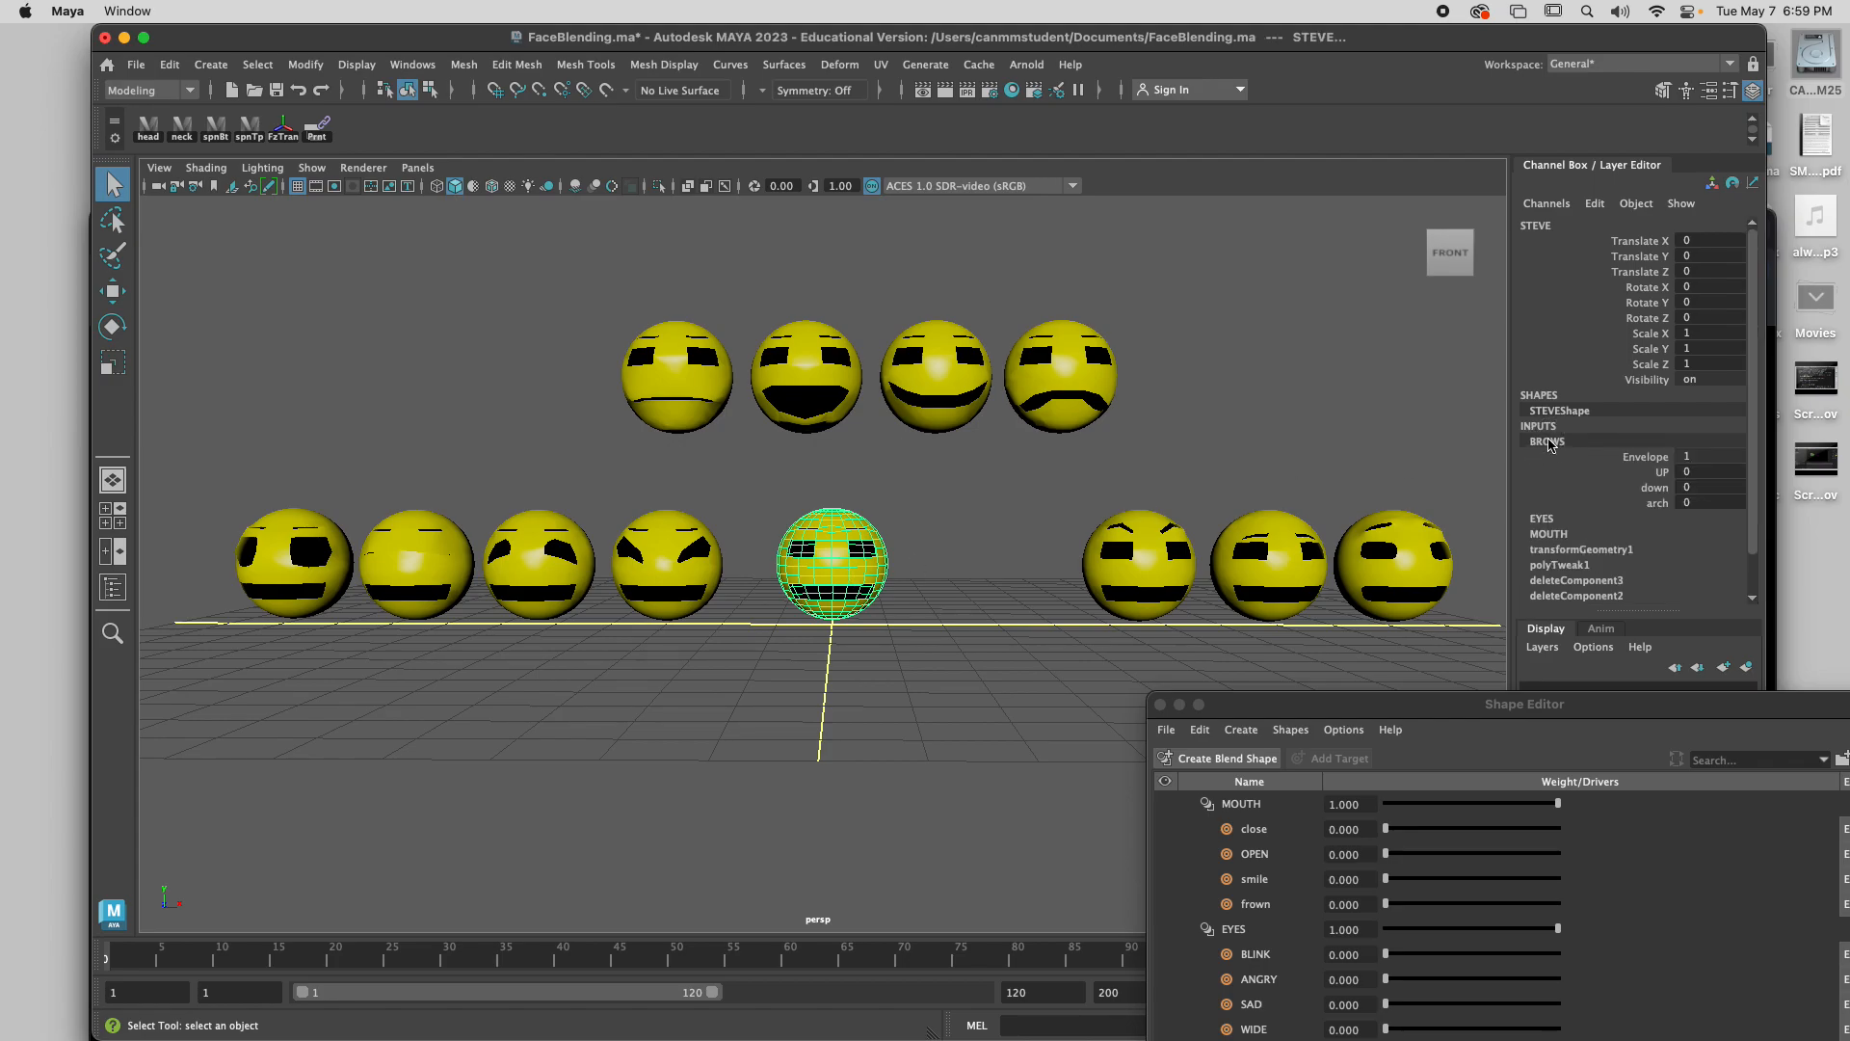
click(1550, 533)
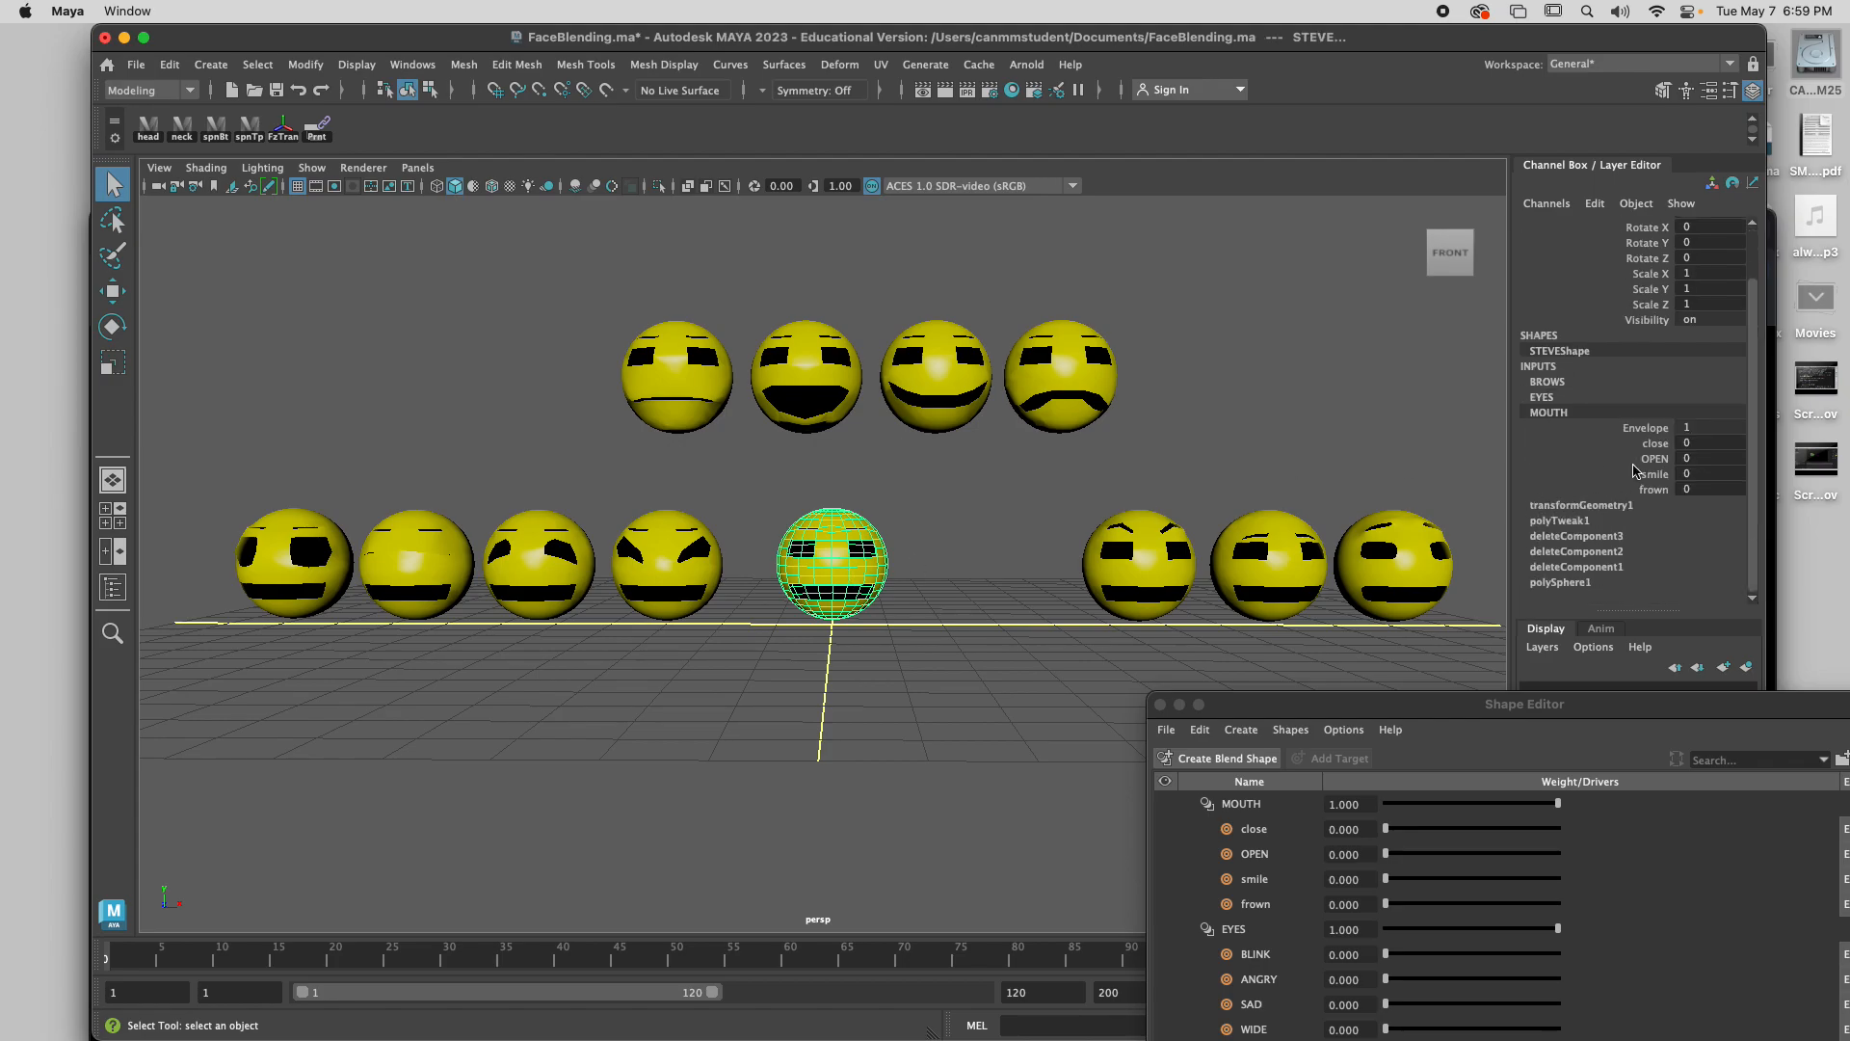
click(1653, 460)
middle_drag(983, 537, 943, 542)
click(1160, 705)
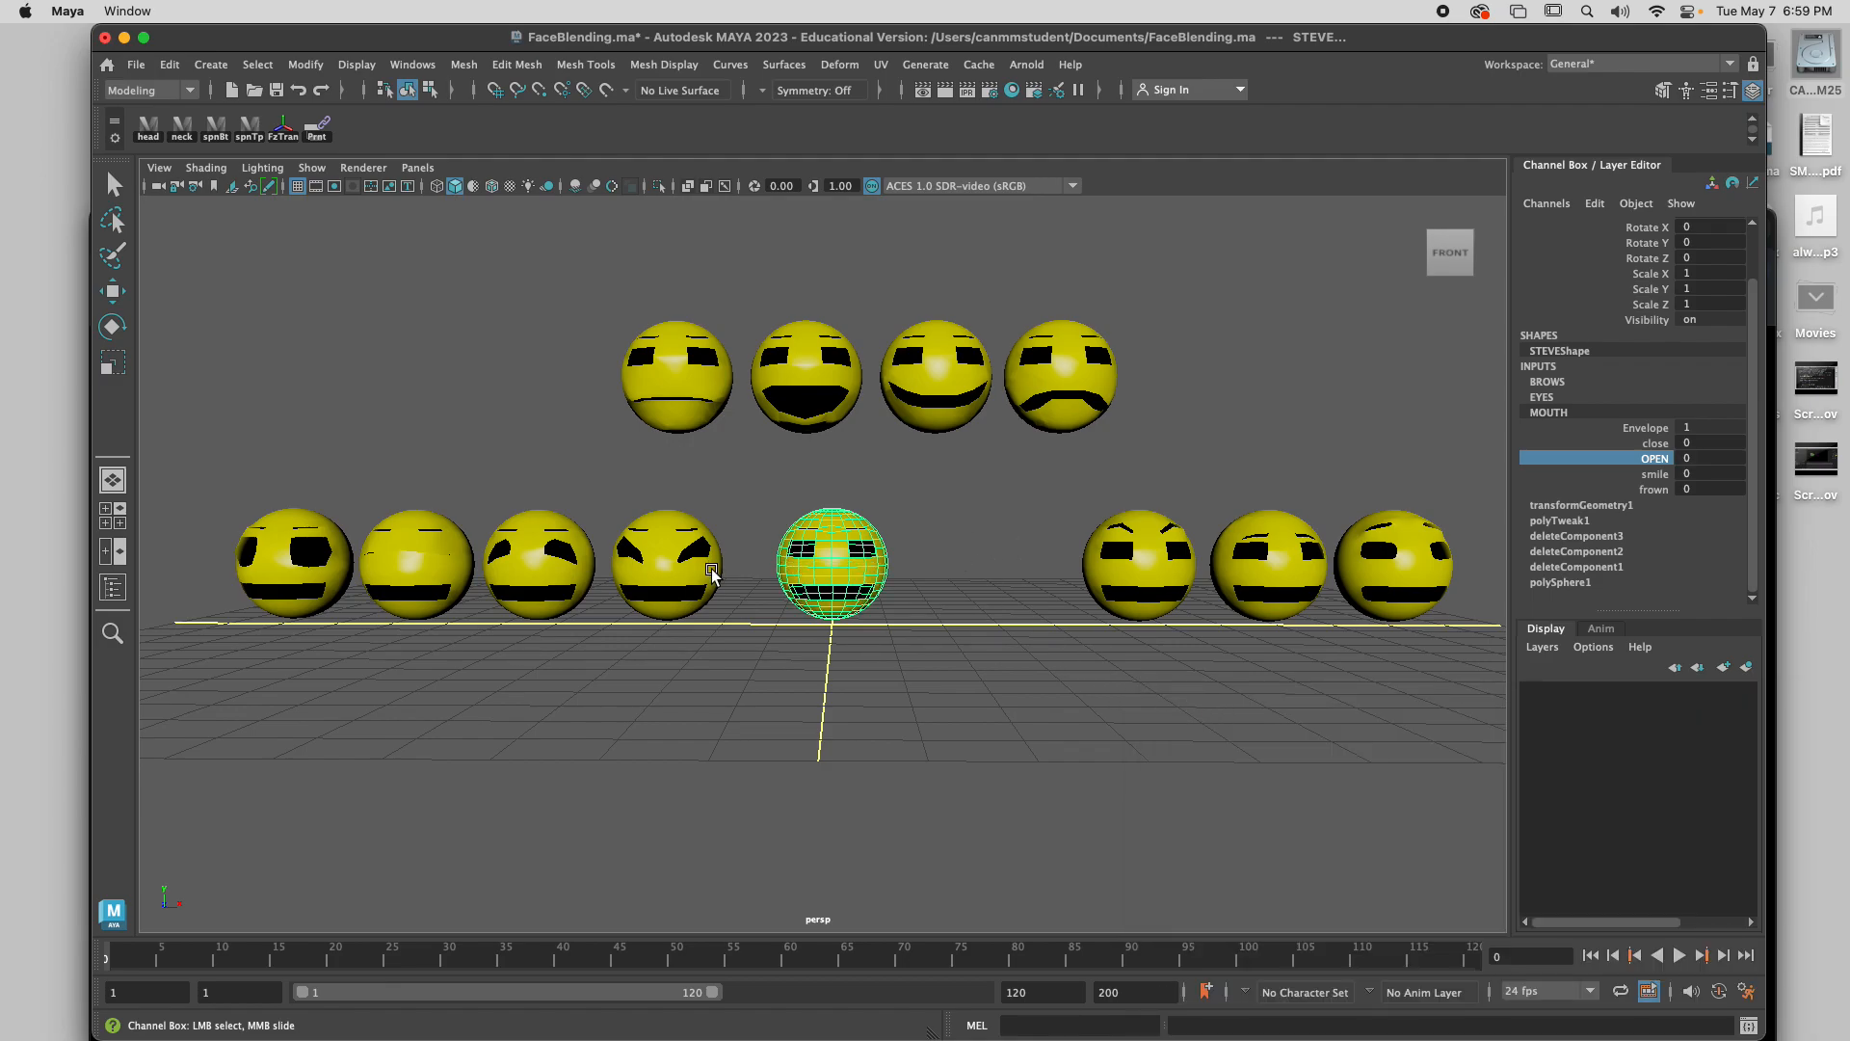
Return to the Select tool and clear the selection of the central head.
scroll(888, 613, down, 2)
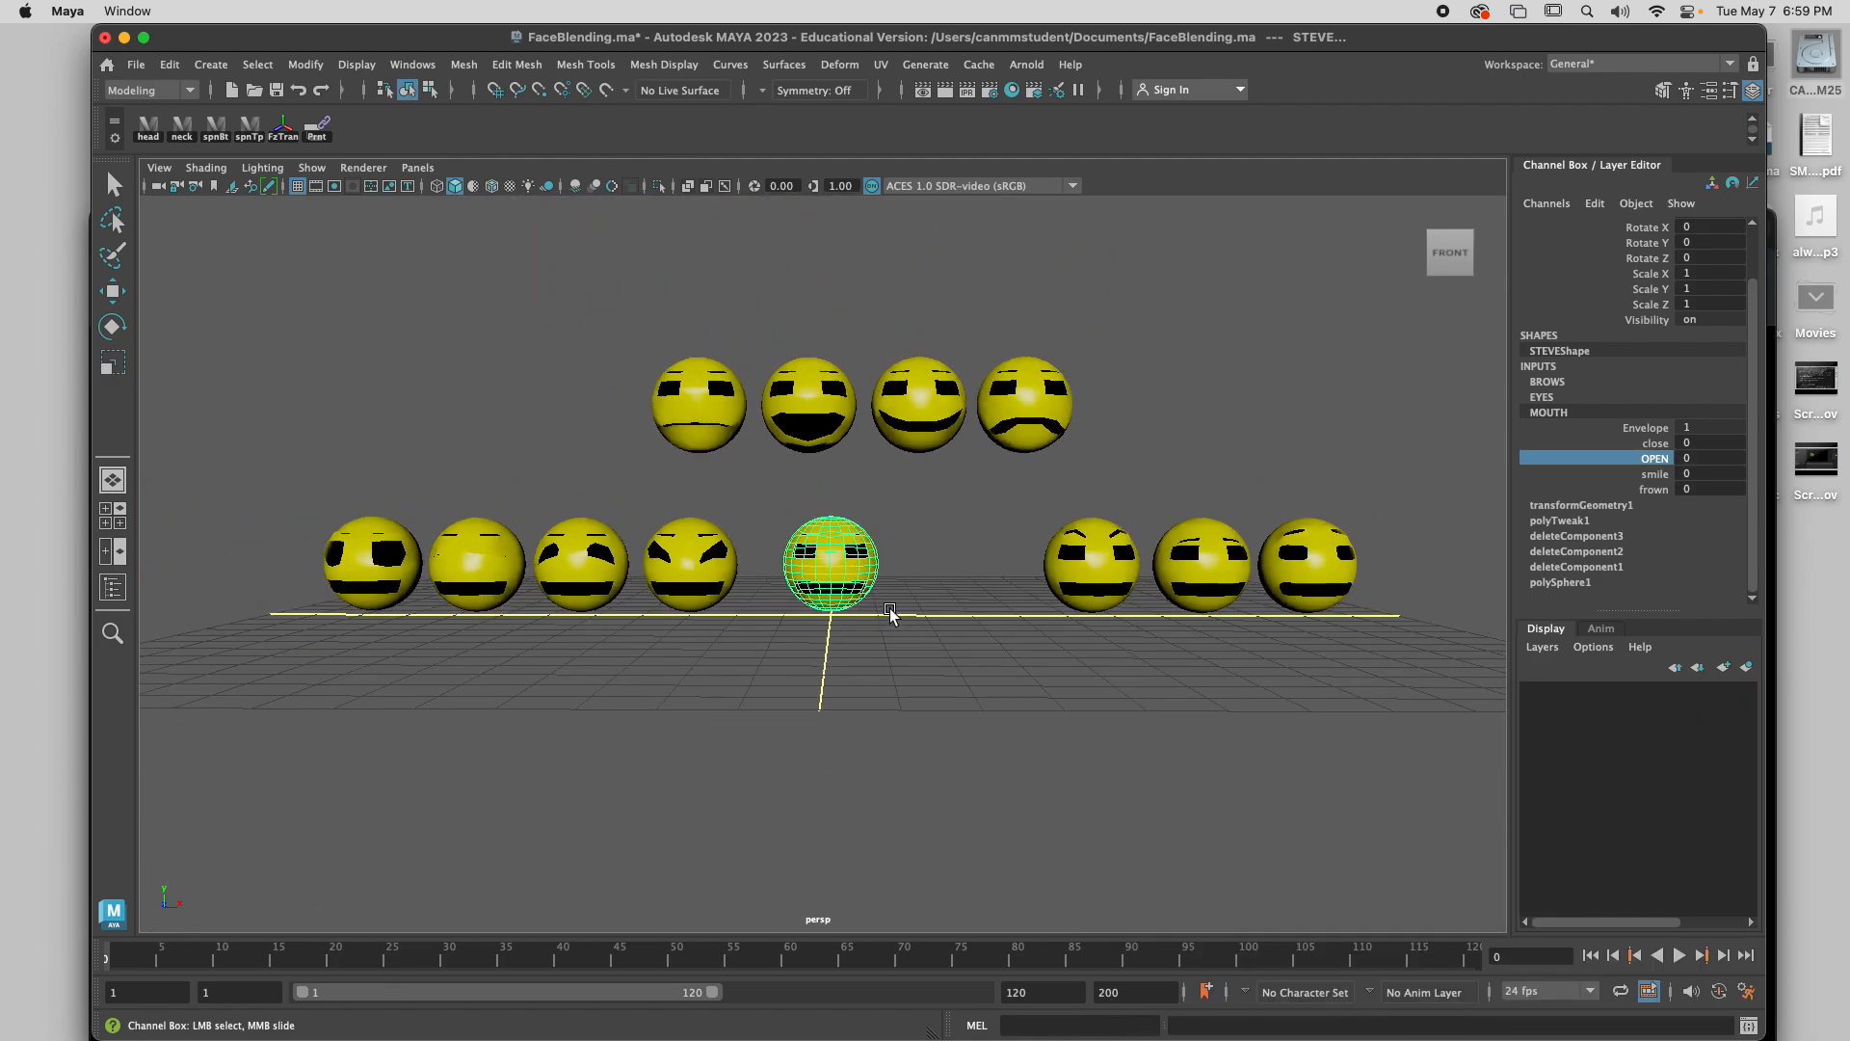
key(q)
click(1414, 402)
click(928, 551)
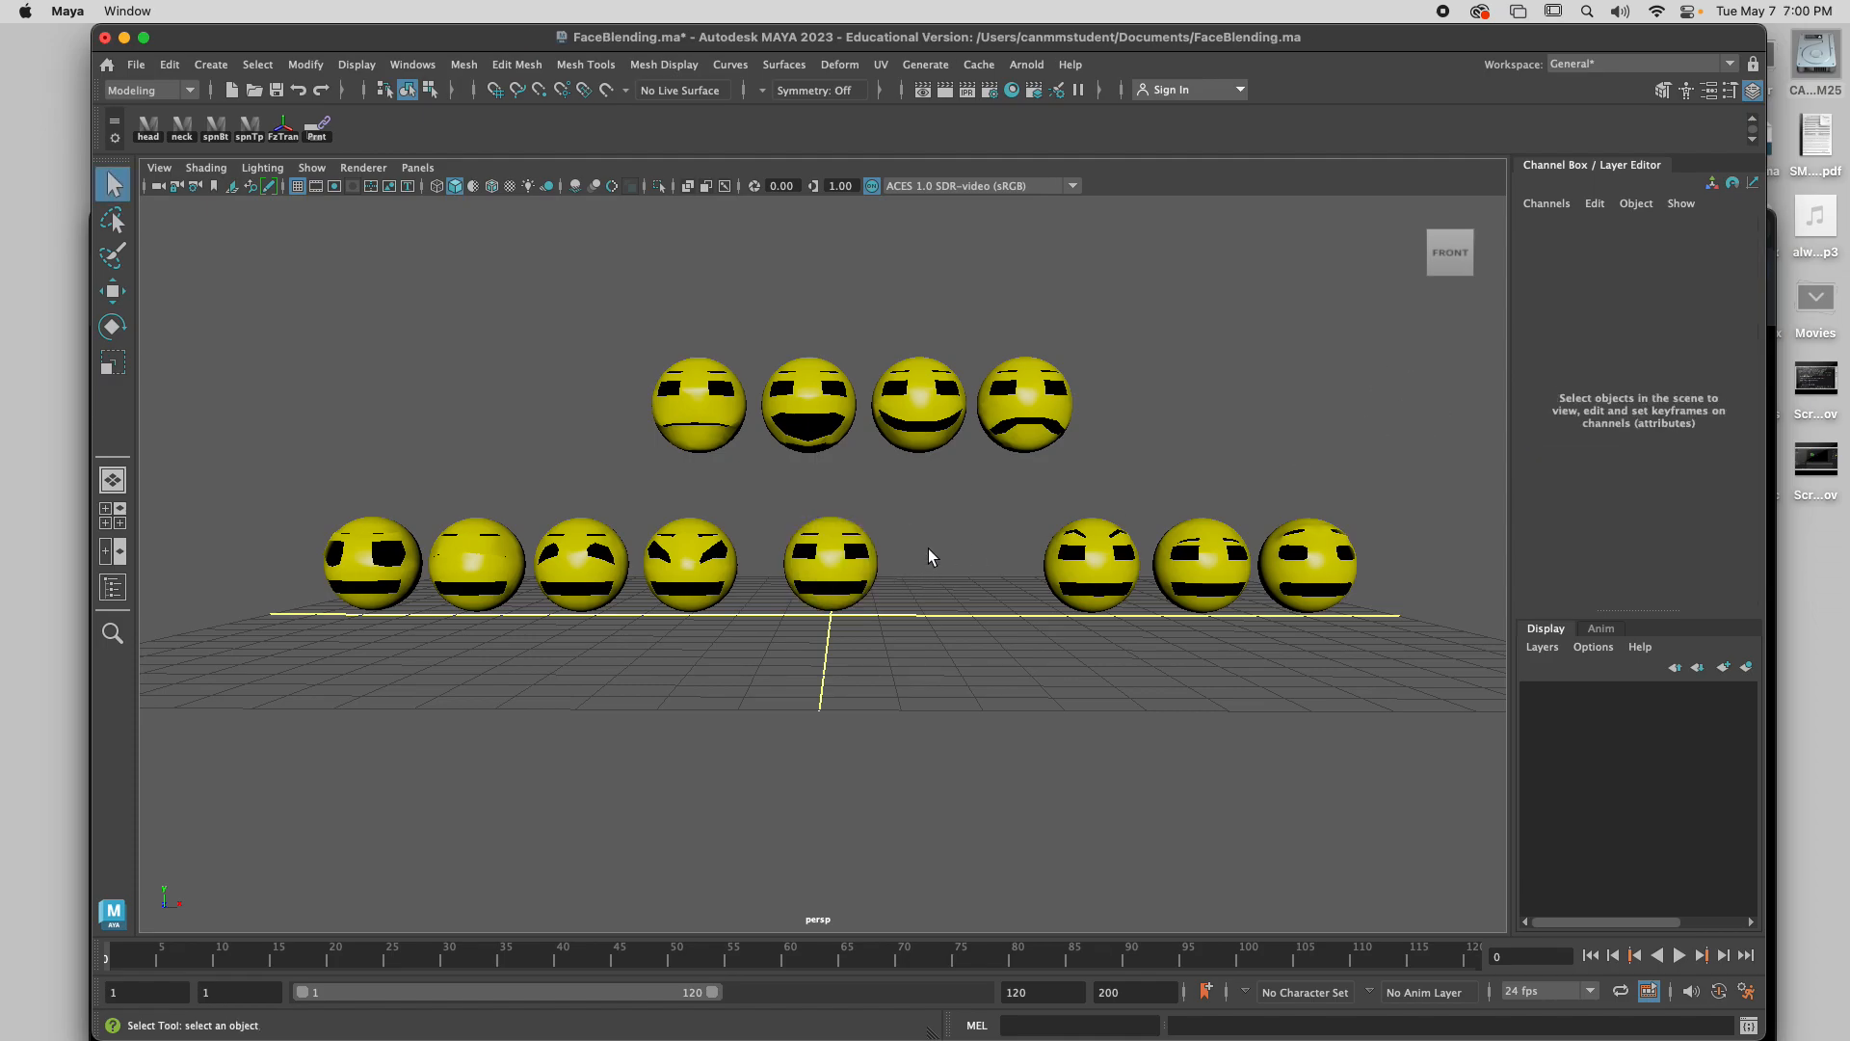
Review the blend shapes in the Shape Editor and the Blend Shape deformer command, and close the editor.
click(413, 65)
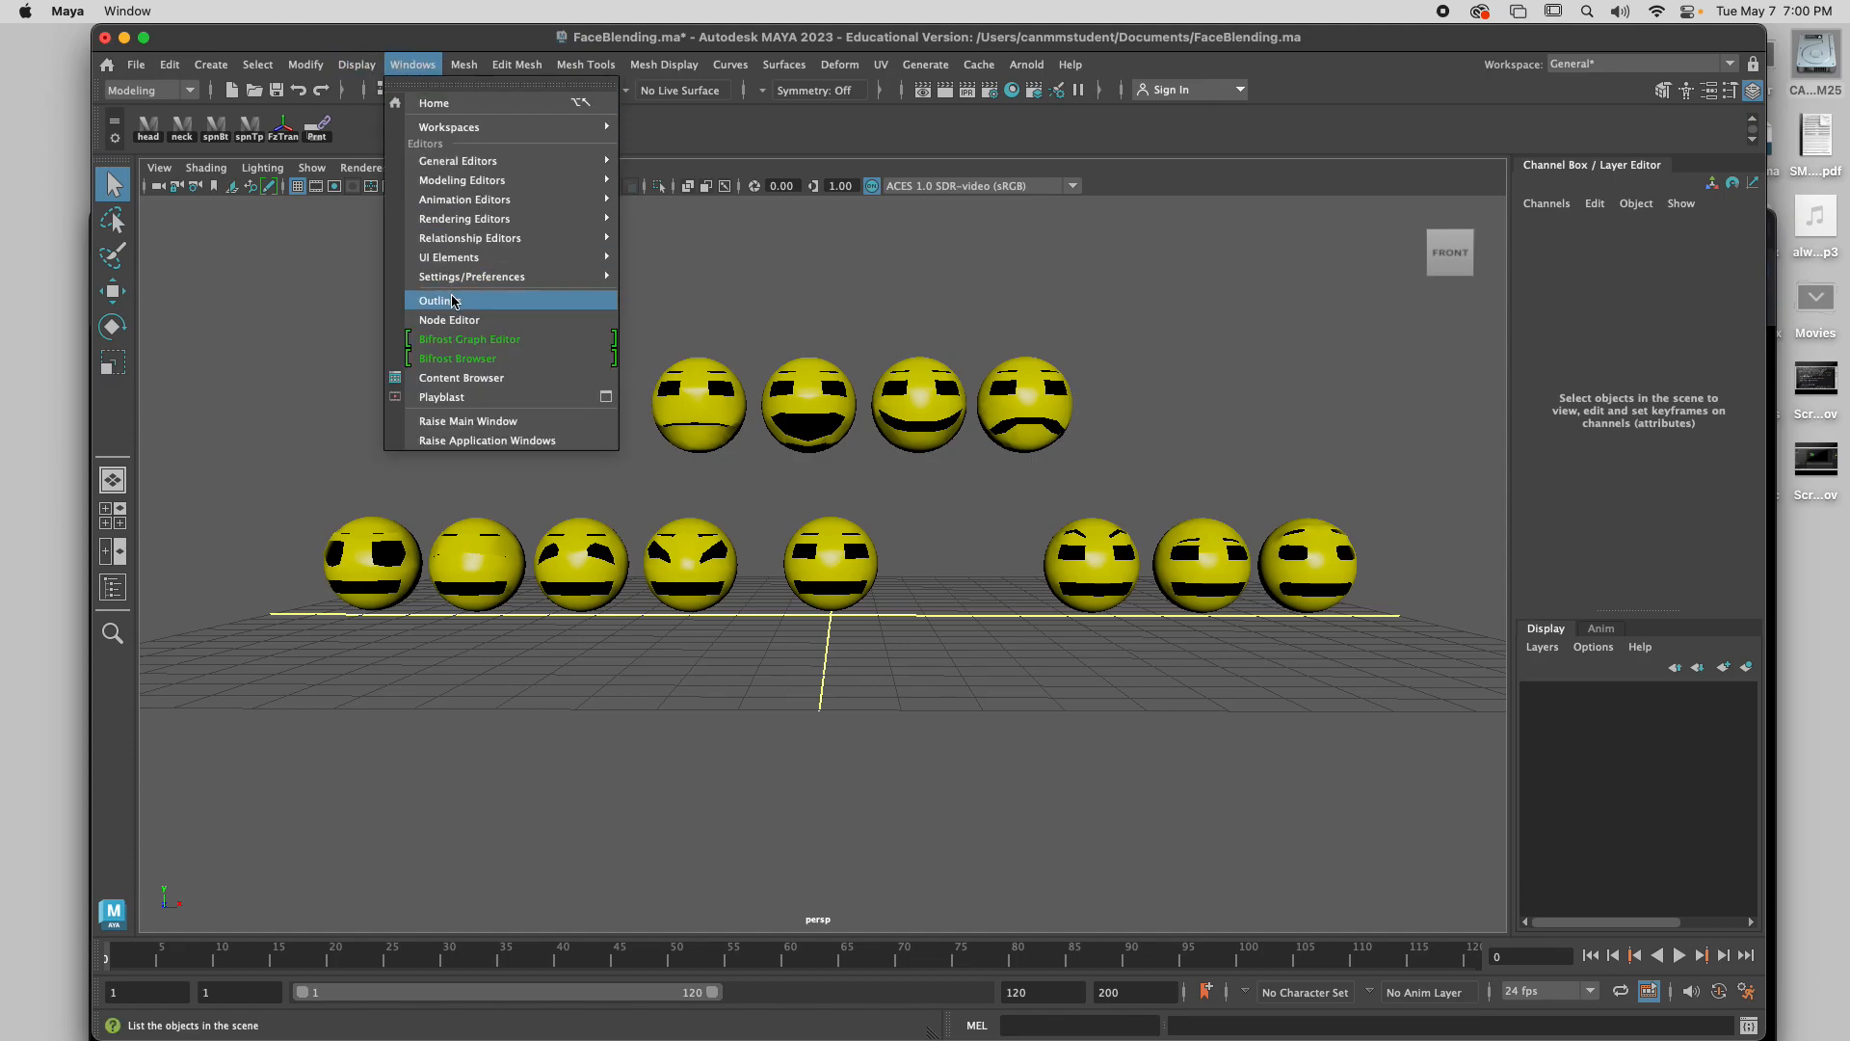
mouse_move(482, 198)
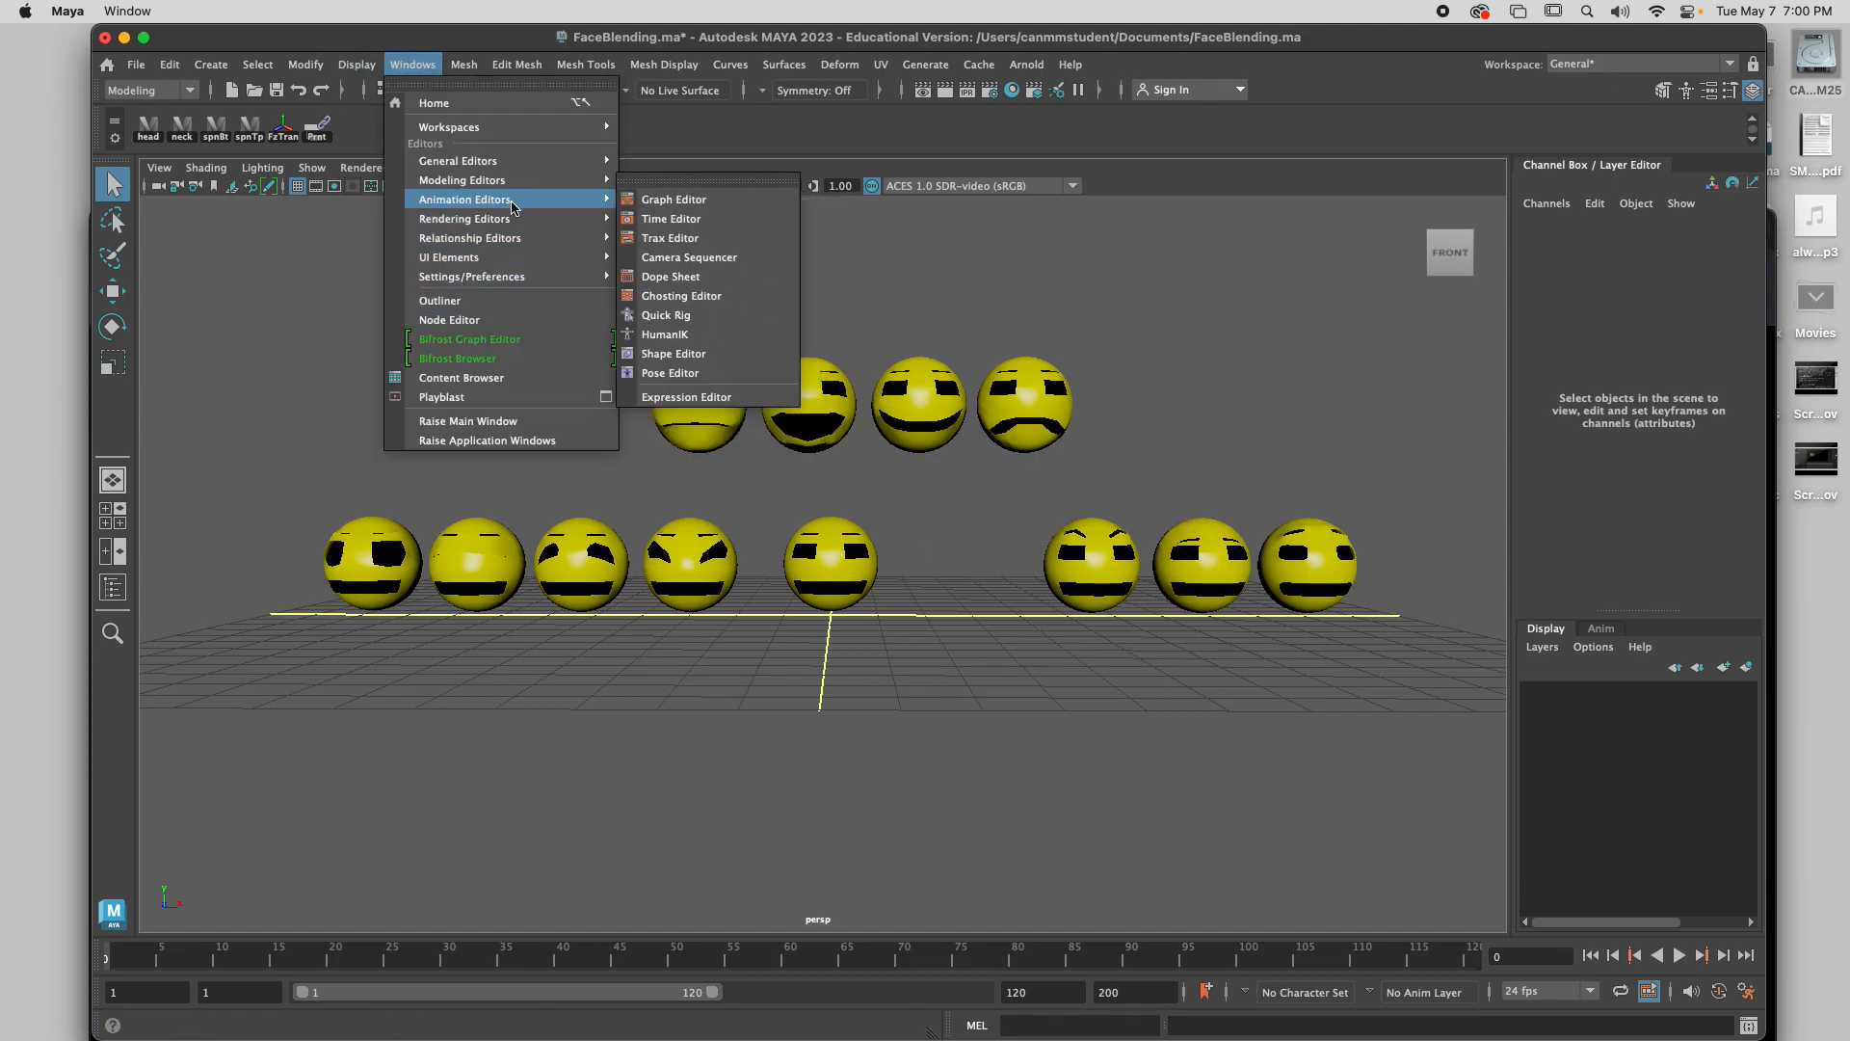
click(661, 354)
drag(1287, 571, 1205, 407)
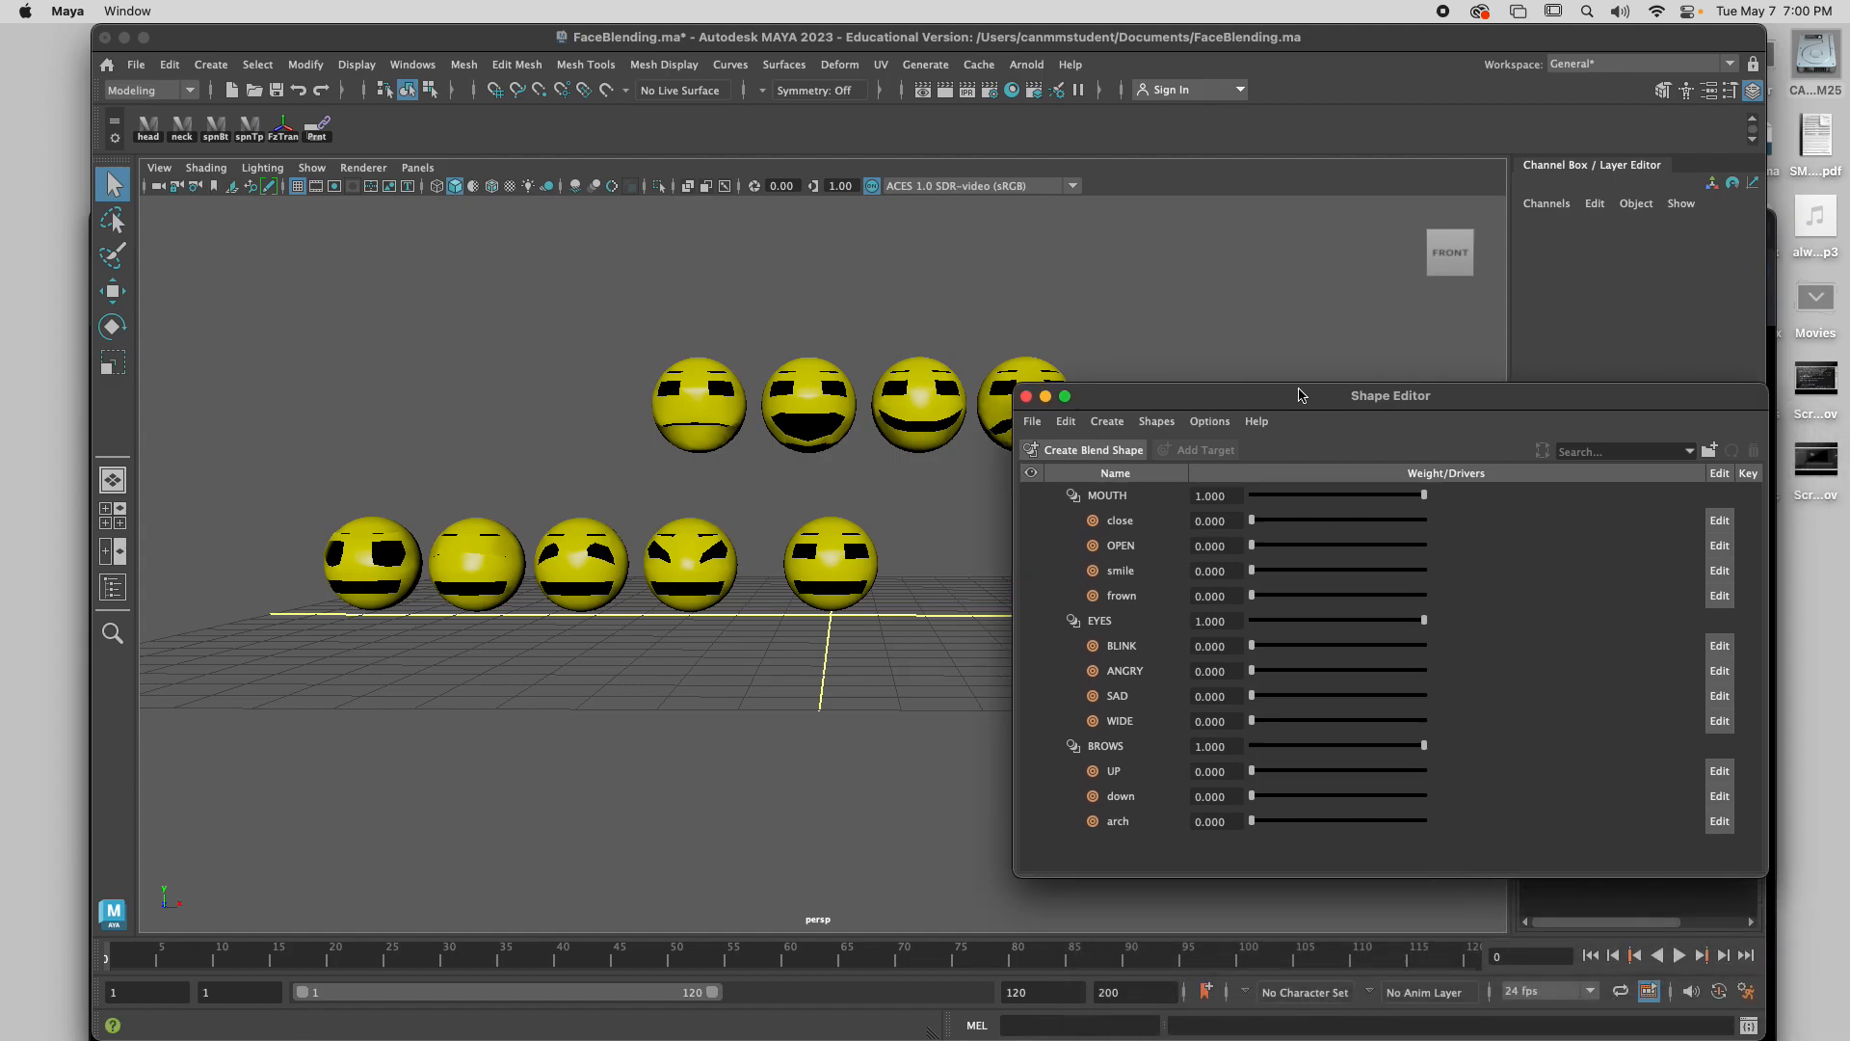
click(840, 65)
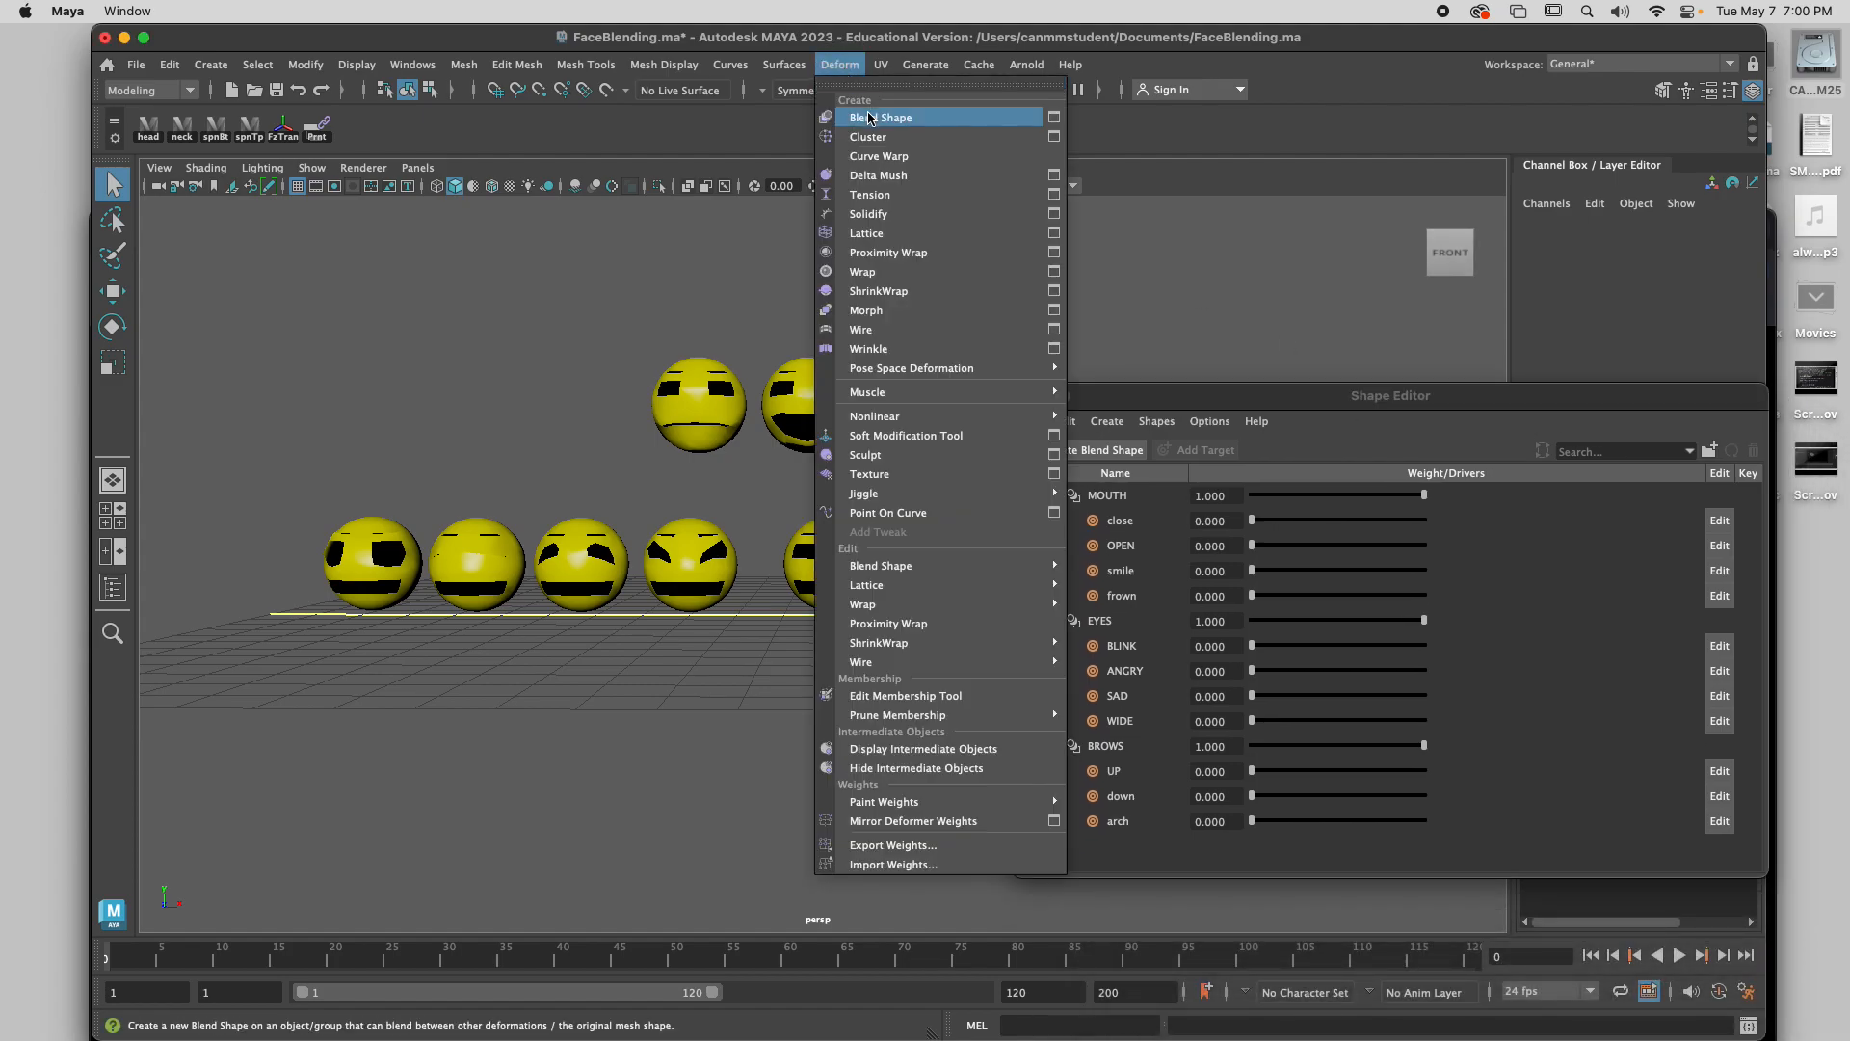
drag(1292, 397, 1461, 427)
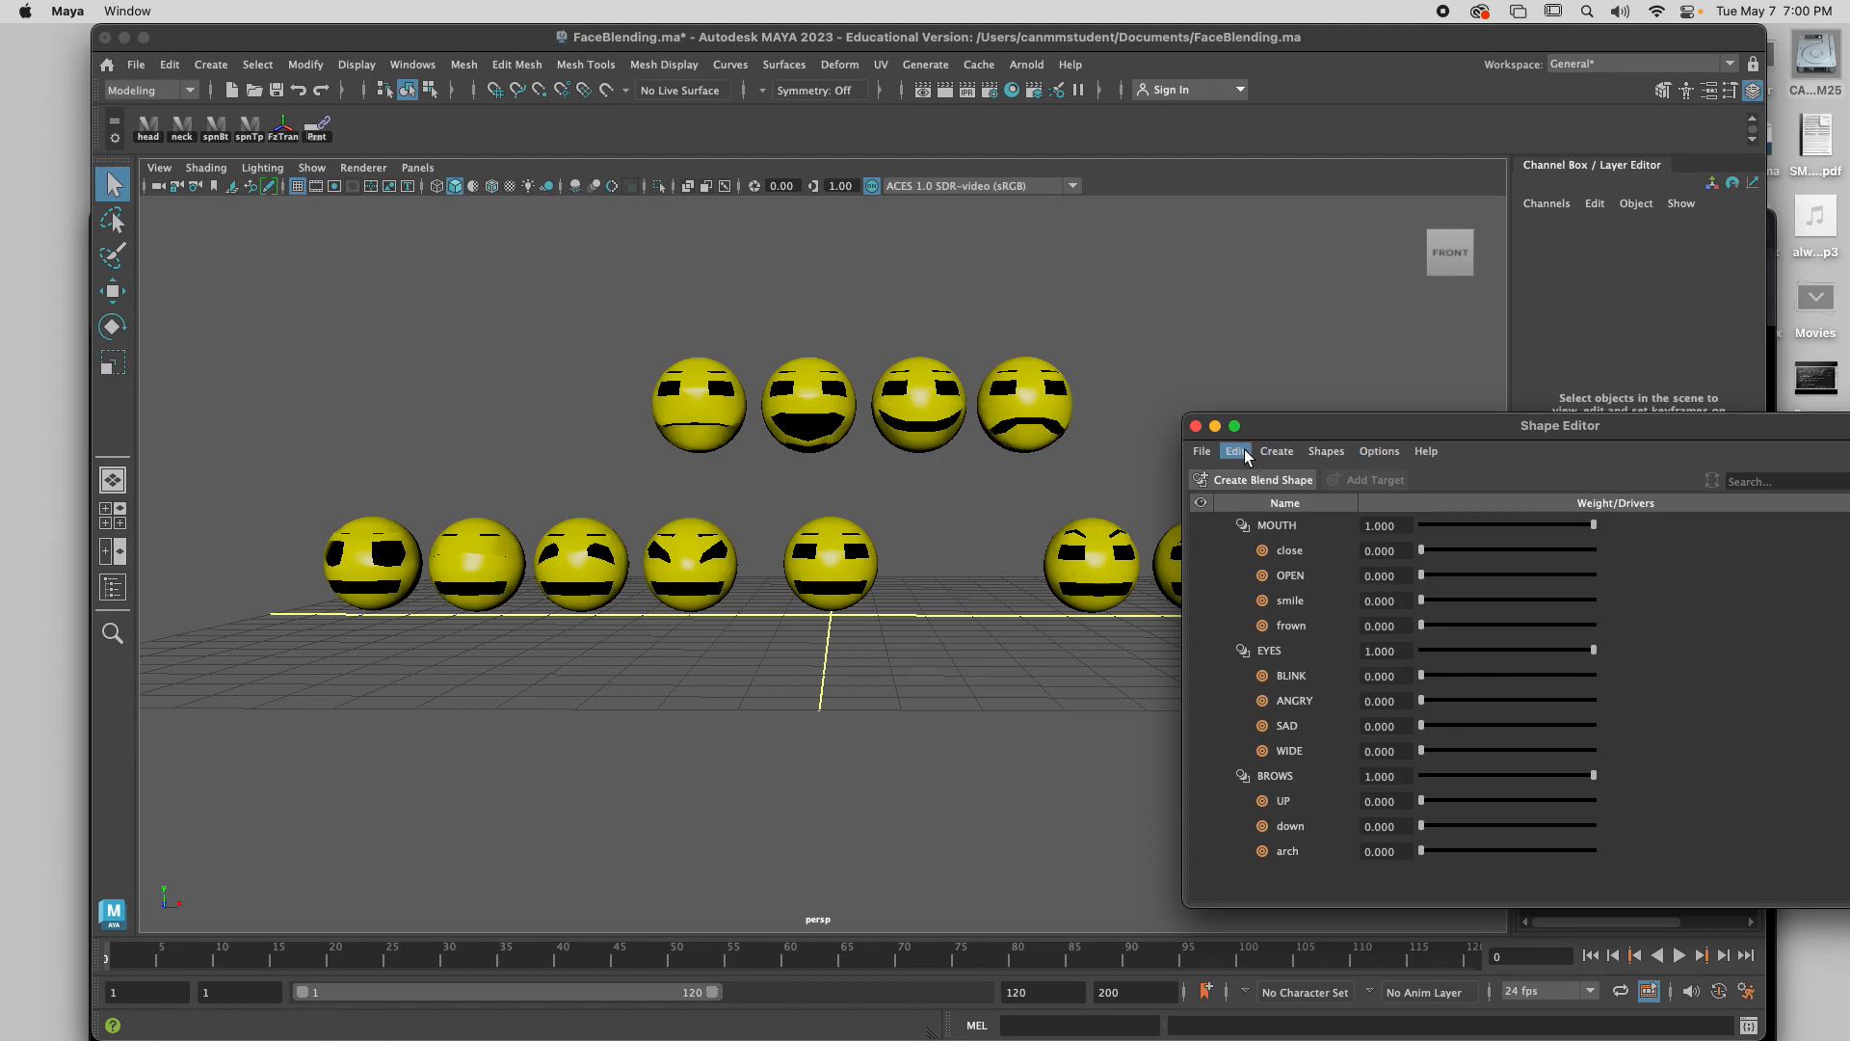
click(1195, 426)
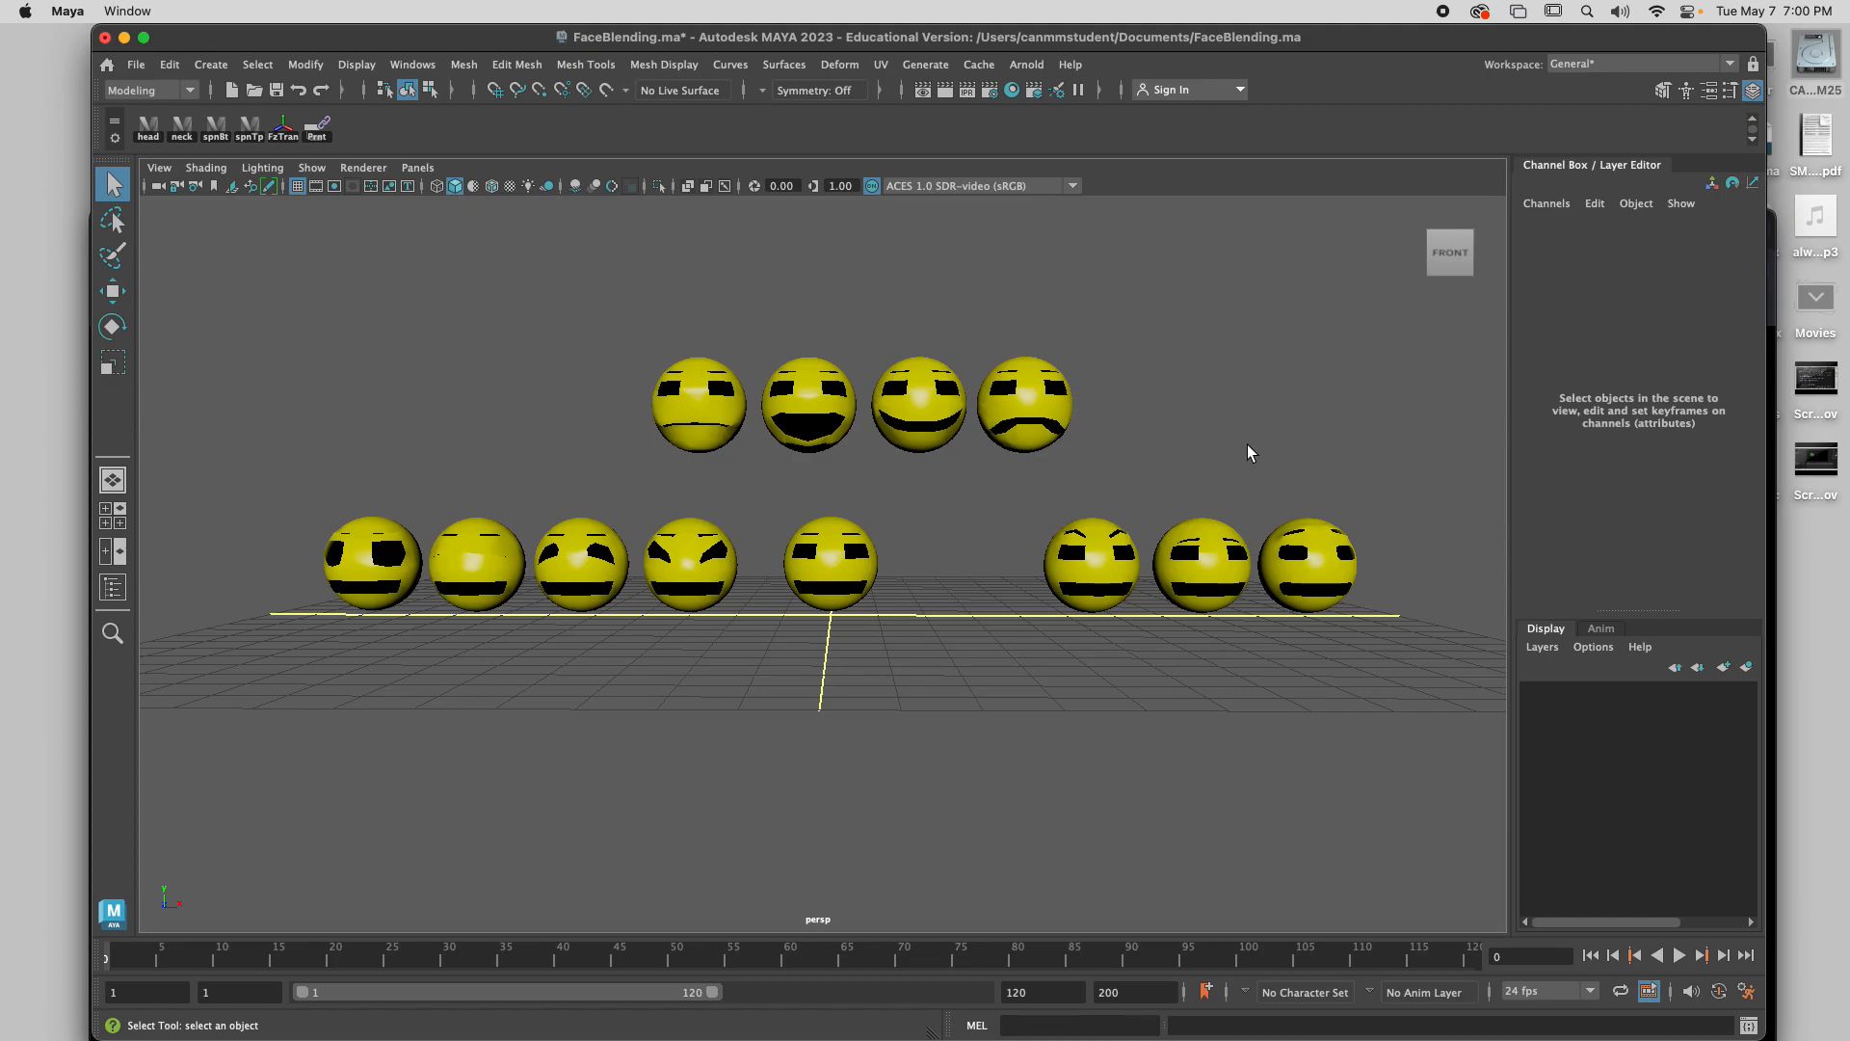
Save the current scene and save a copy of it as BLENDED.ma in the Documents folder.
key(super+s)
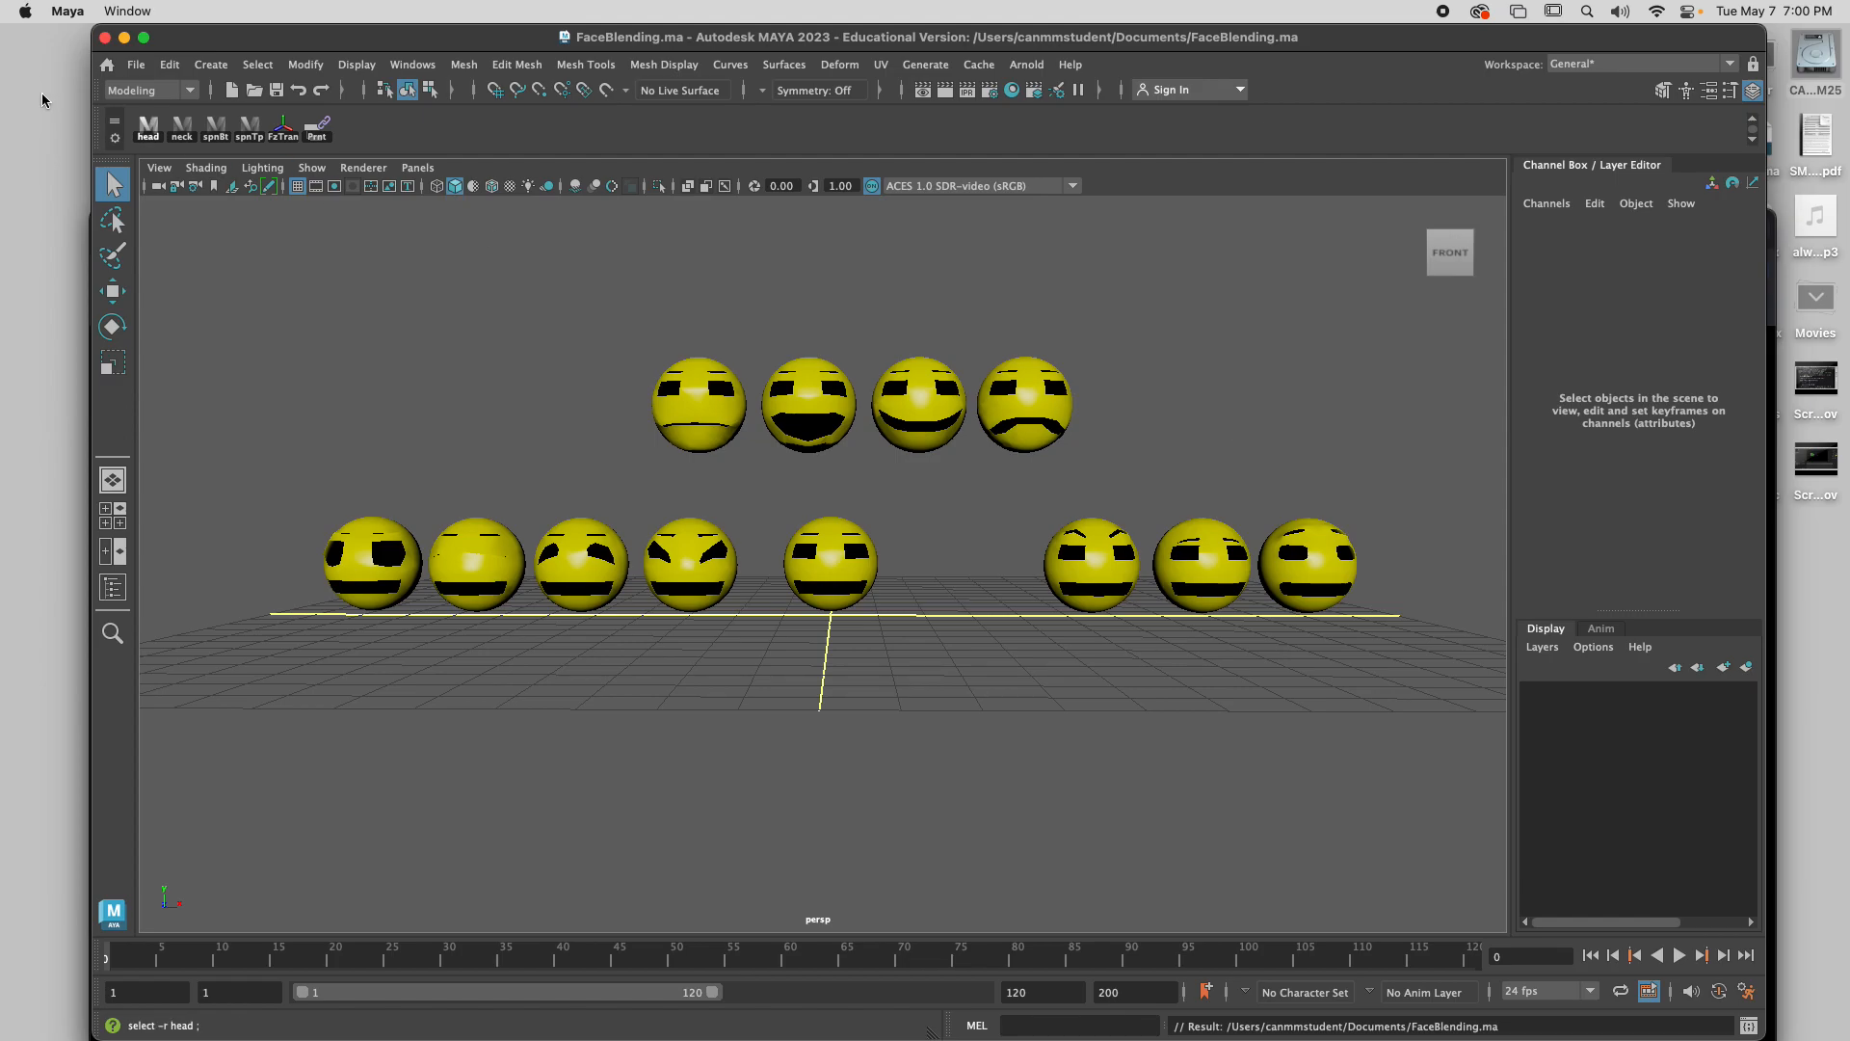
click(136, 65)
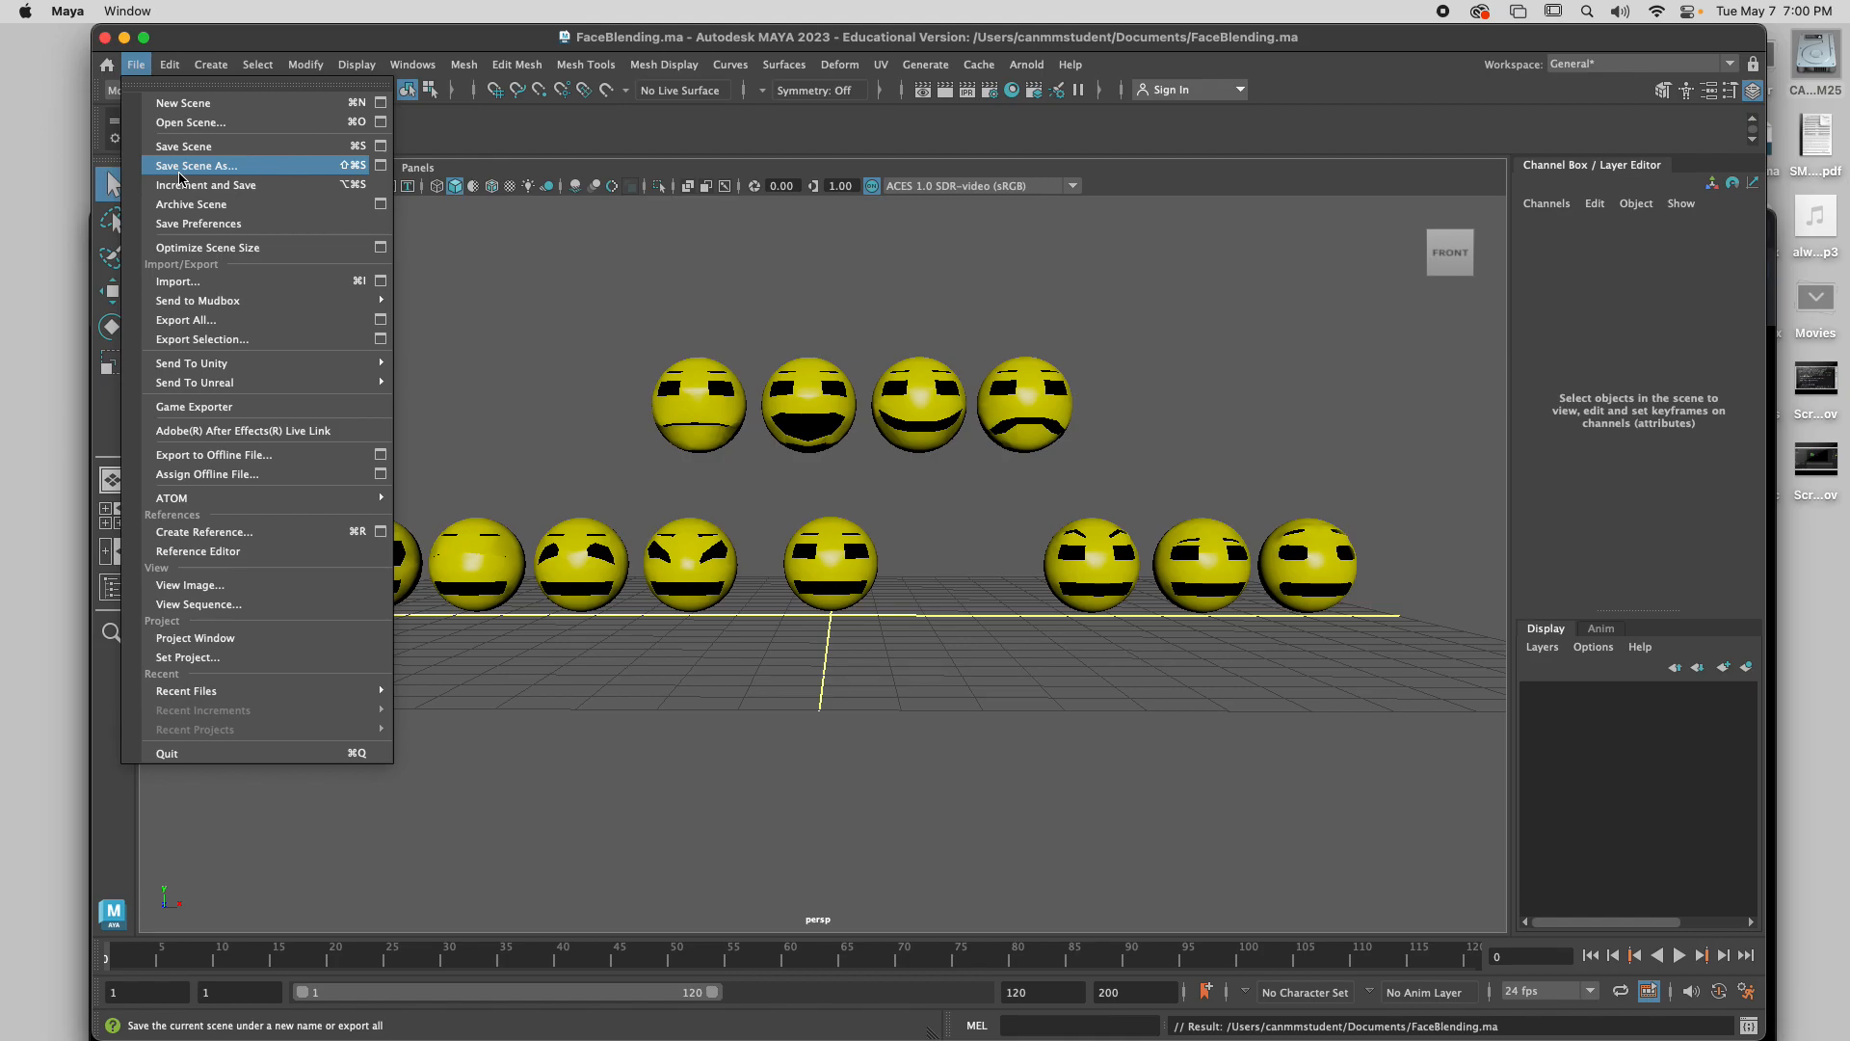
click(179, 170)
drag(761, 272, 917, 210)
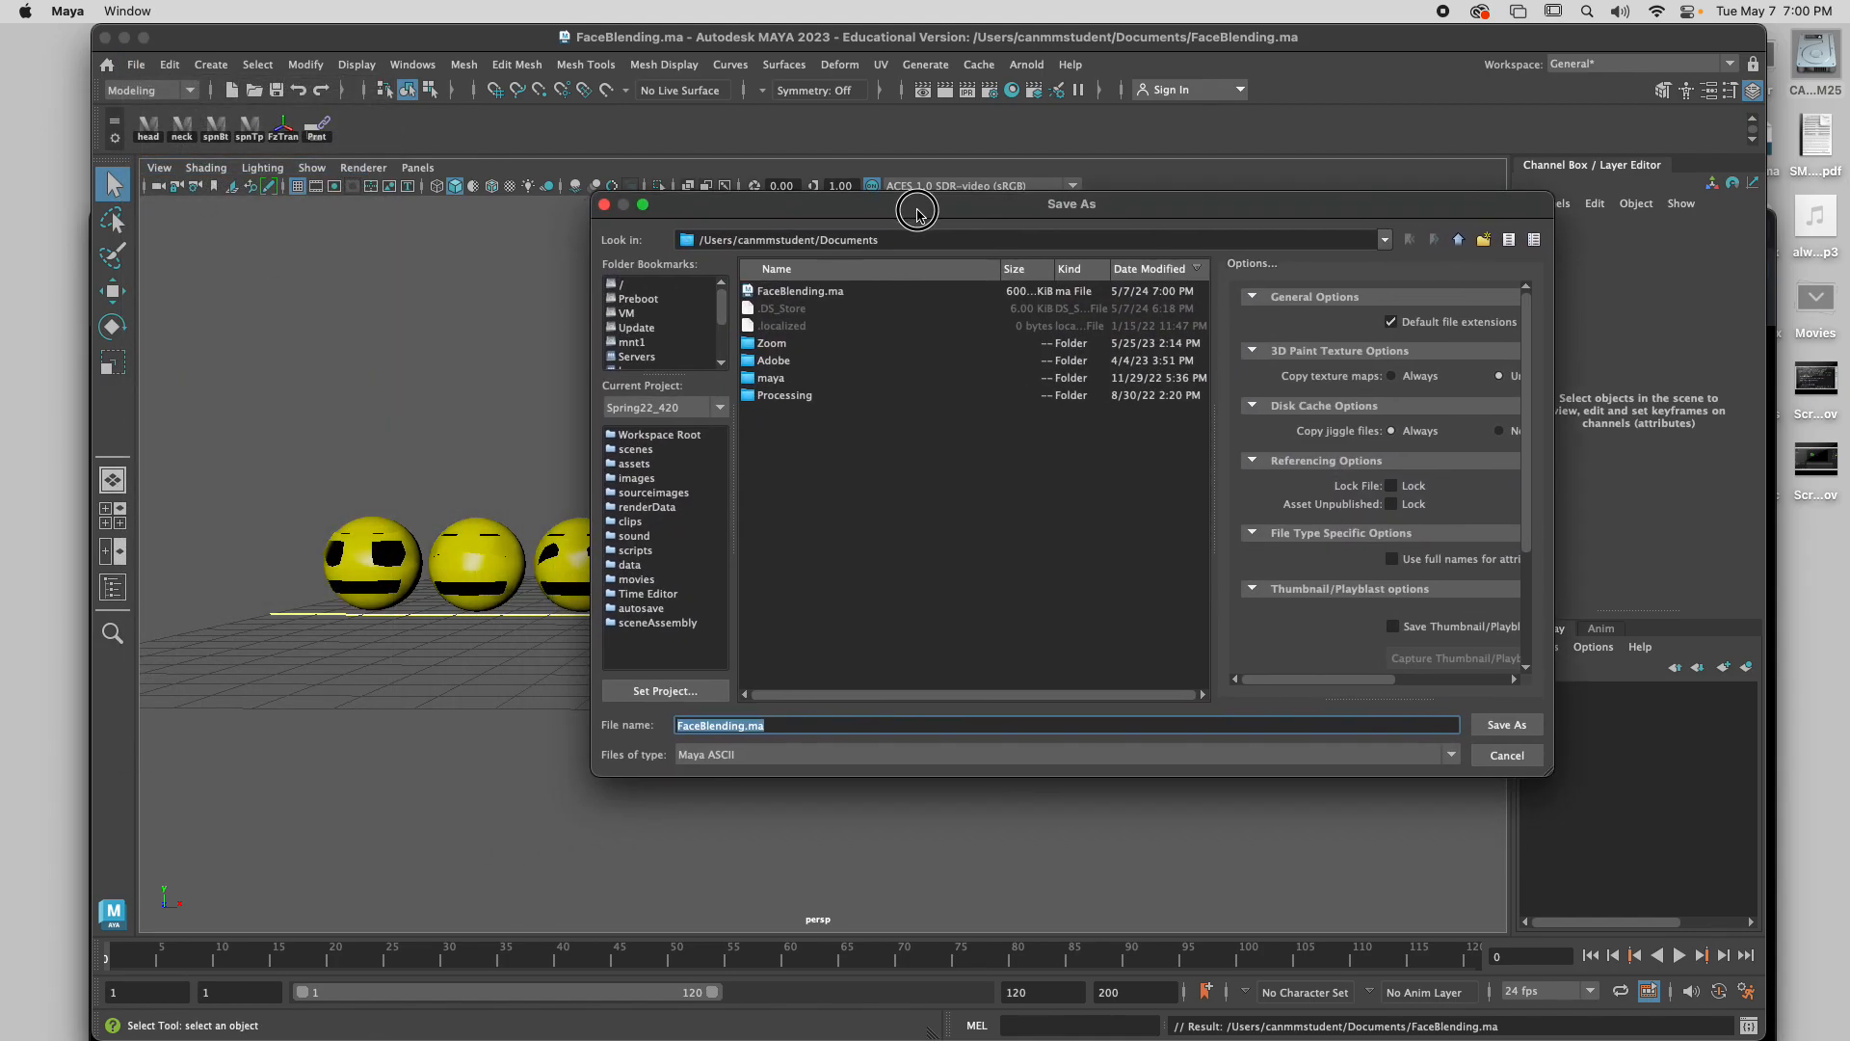
click(731, 728)
drag(746, 726, 646, 728)
text(BLENDED)
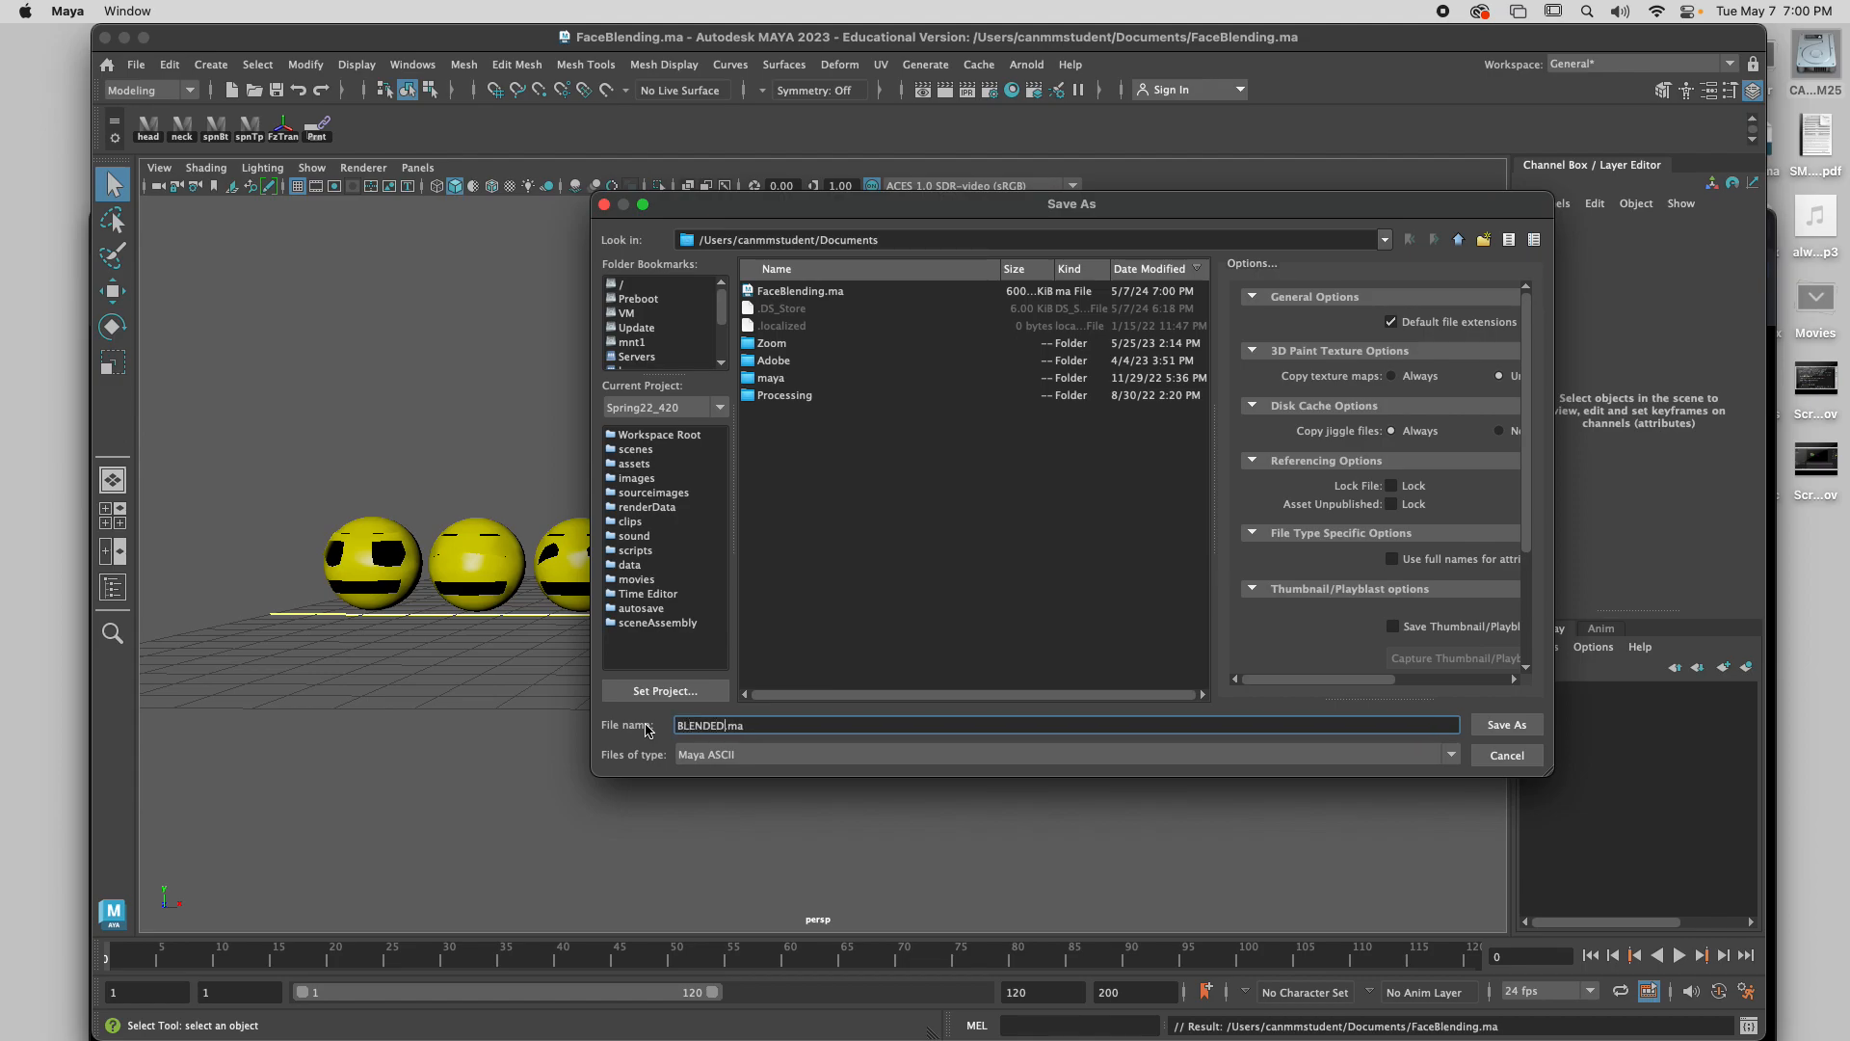
click(1506, 725)
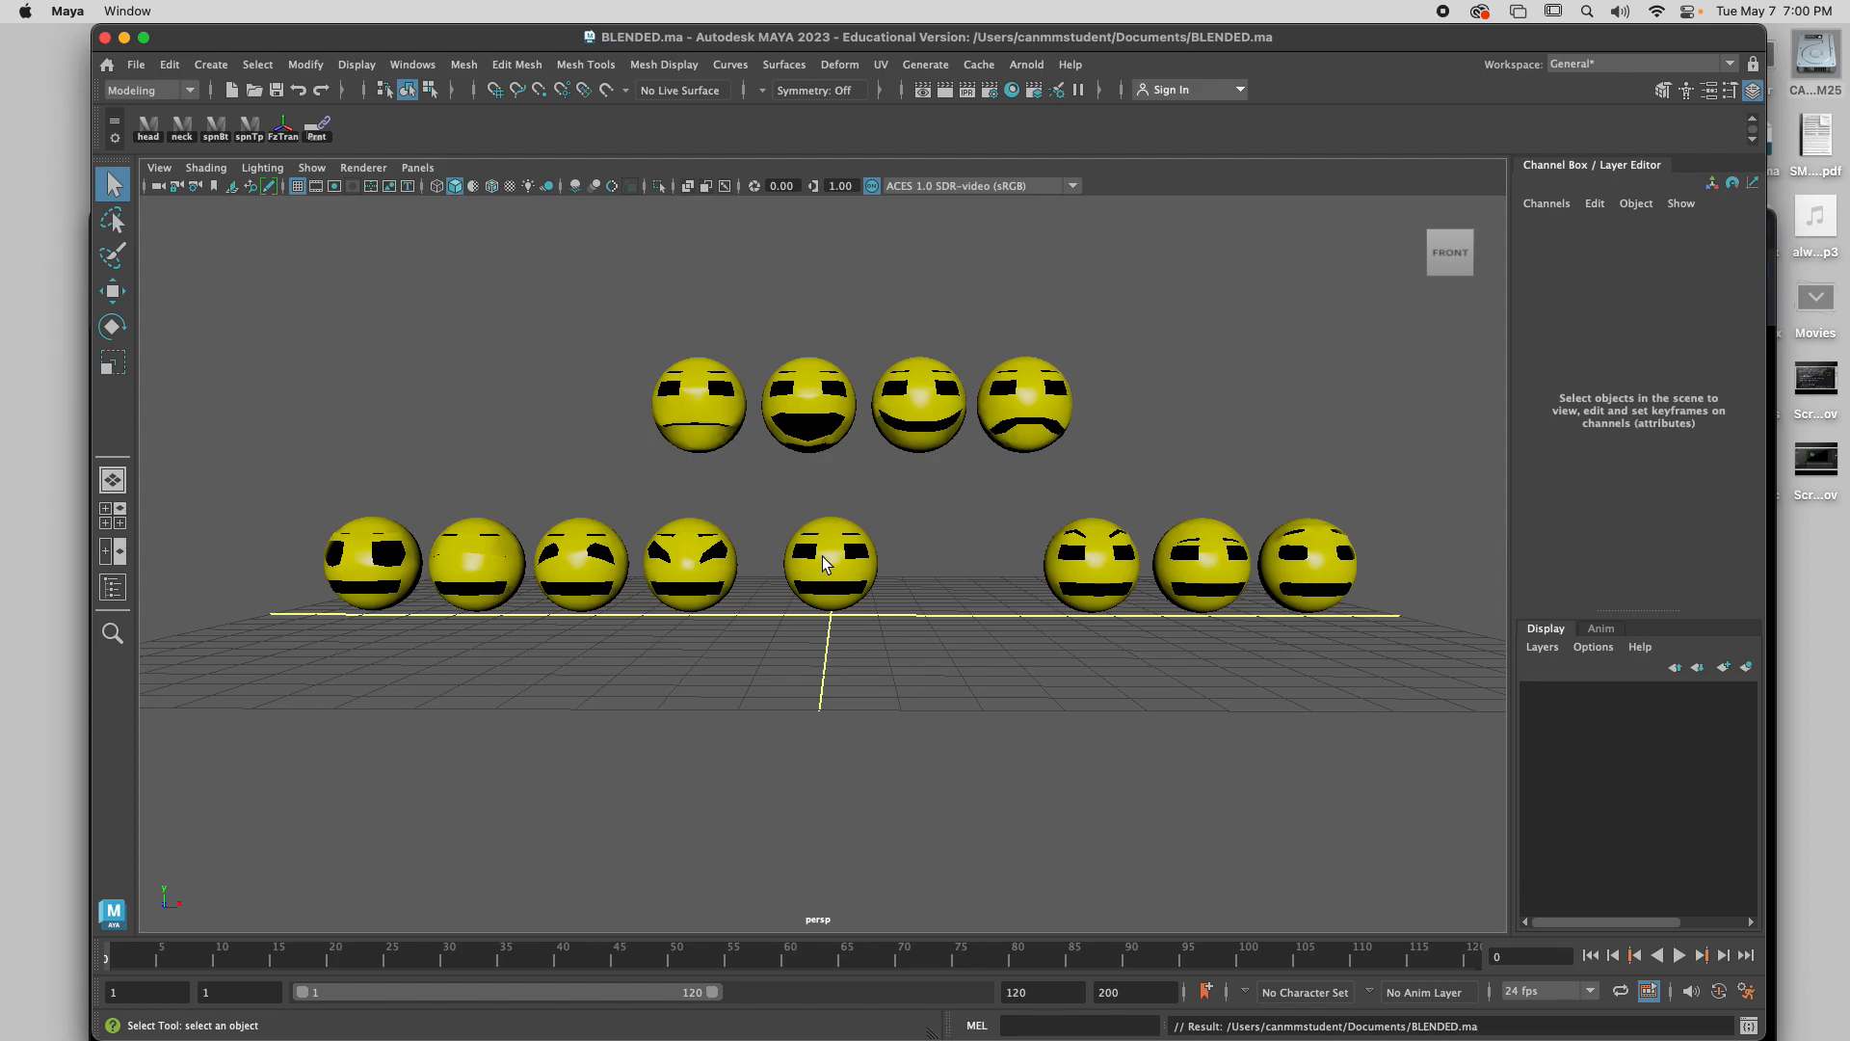
Review the blend shapes and set driven key slide in Chrome and return to the Maya scene.
drag(717, 39, 769, 842)
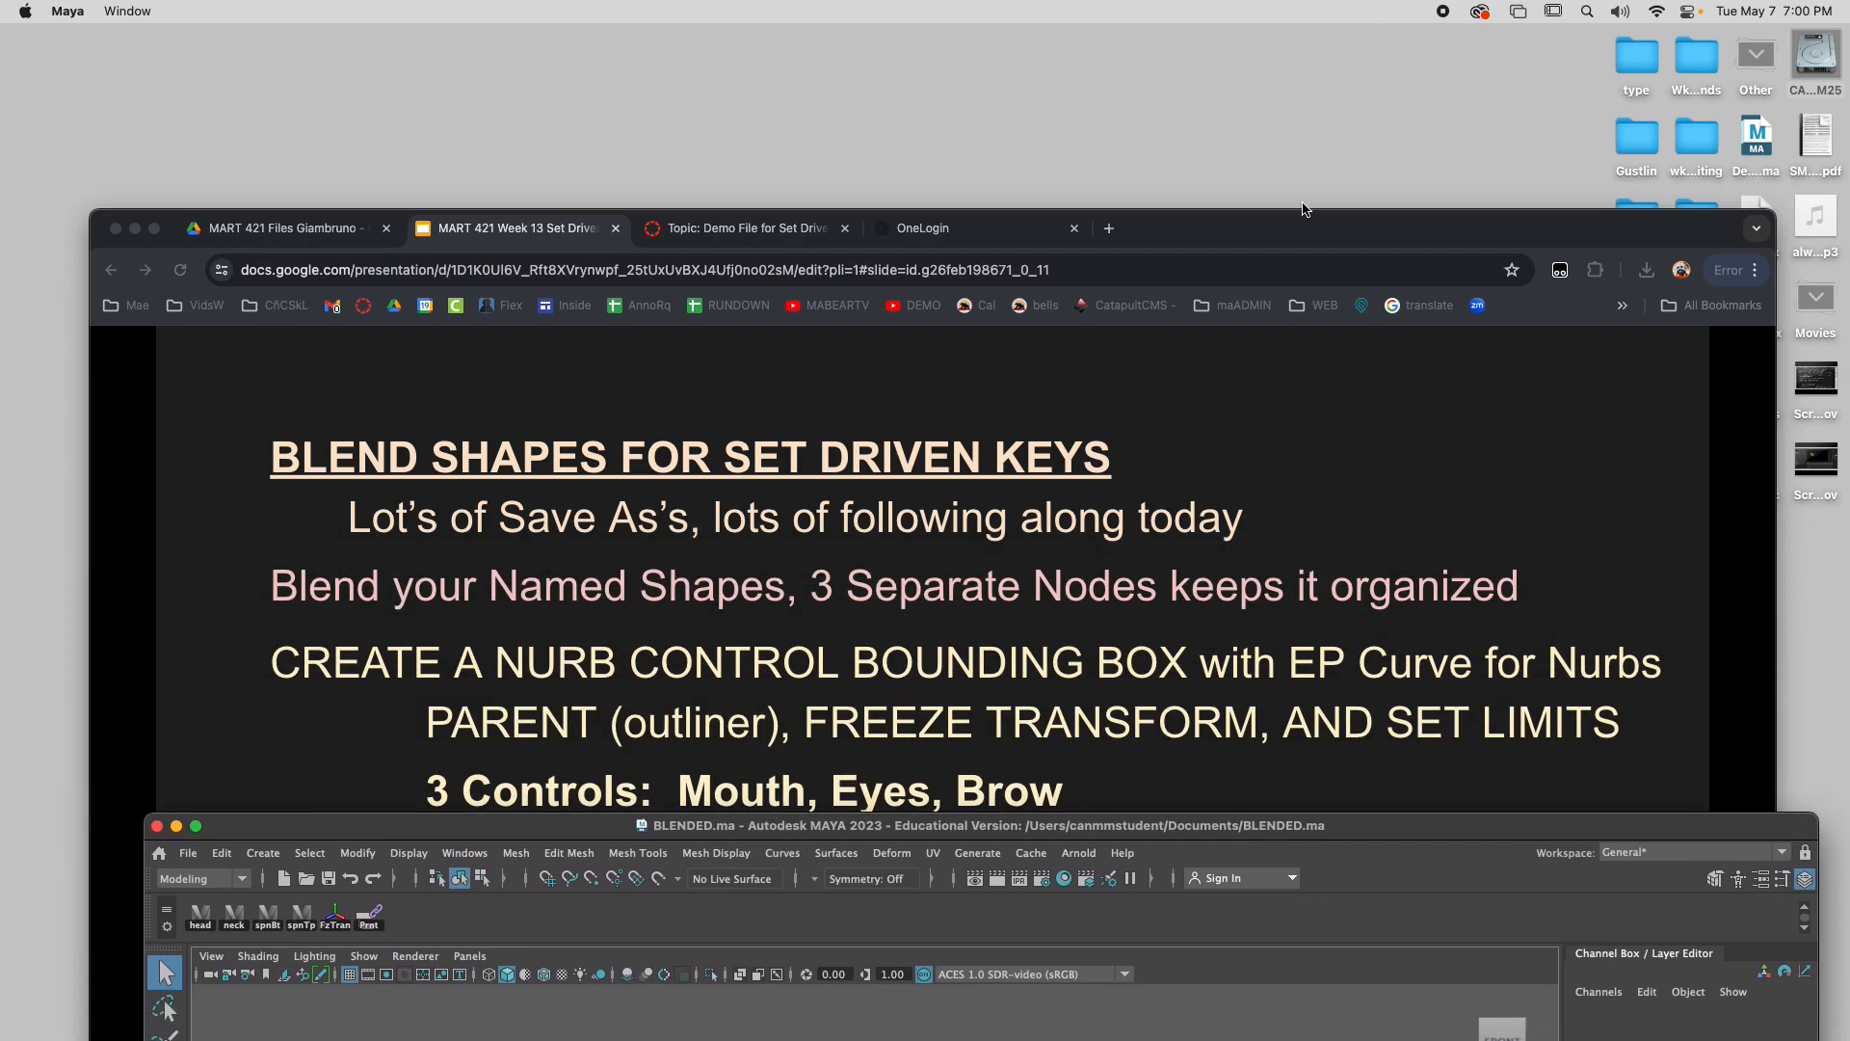
drag(1297, 227, 1259, 43)
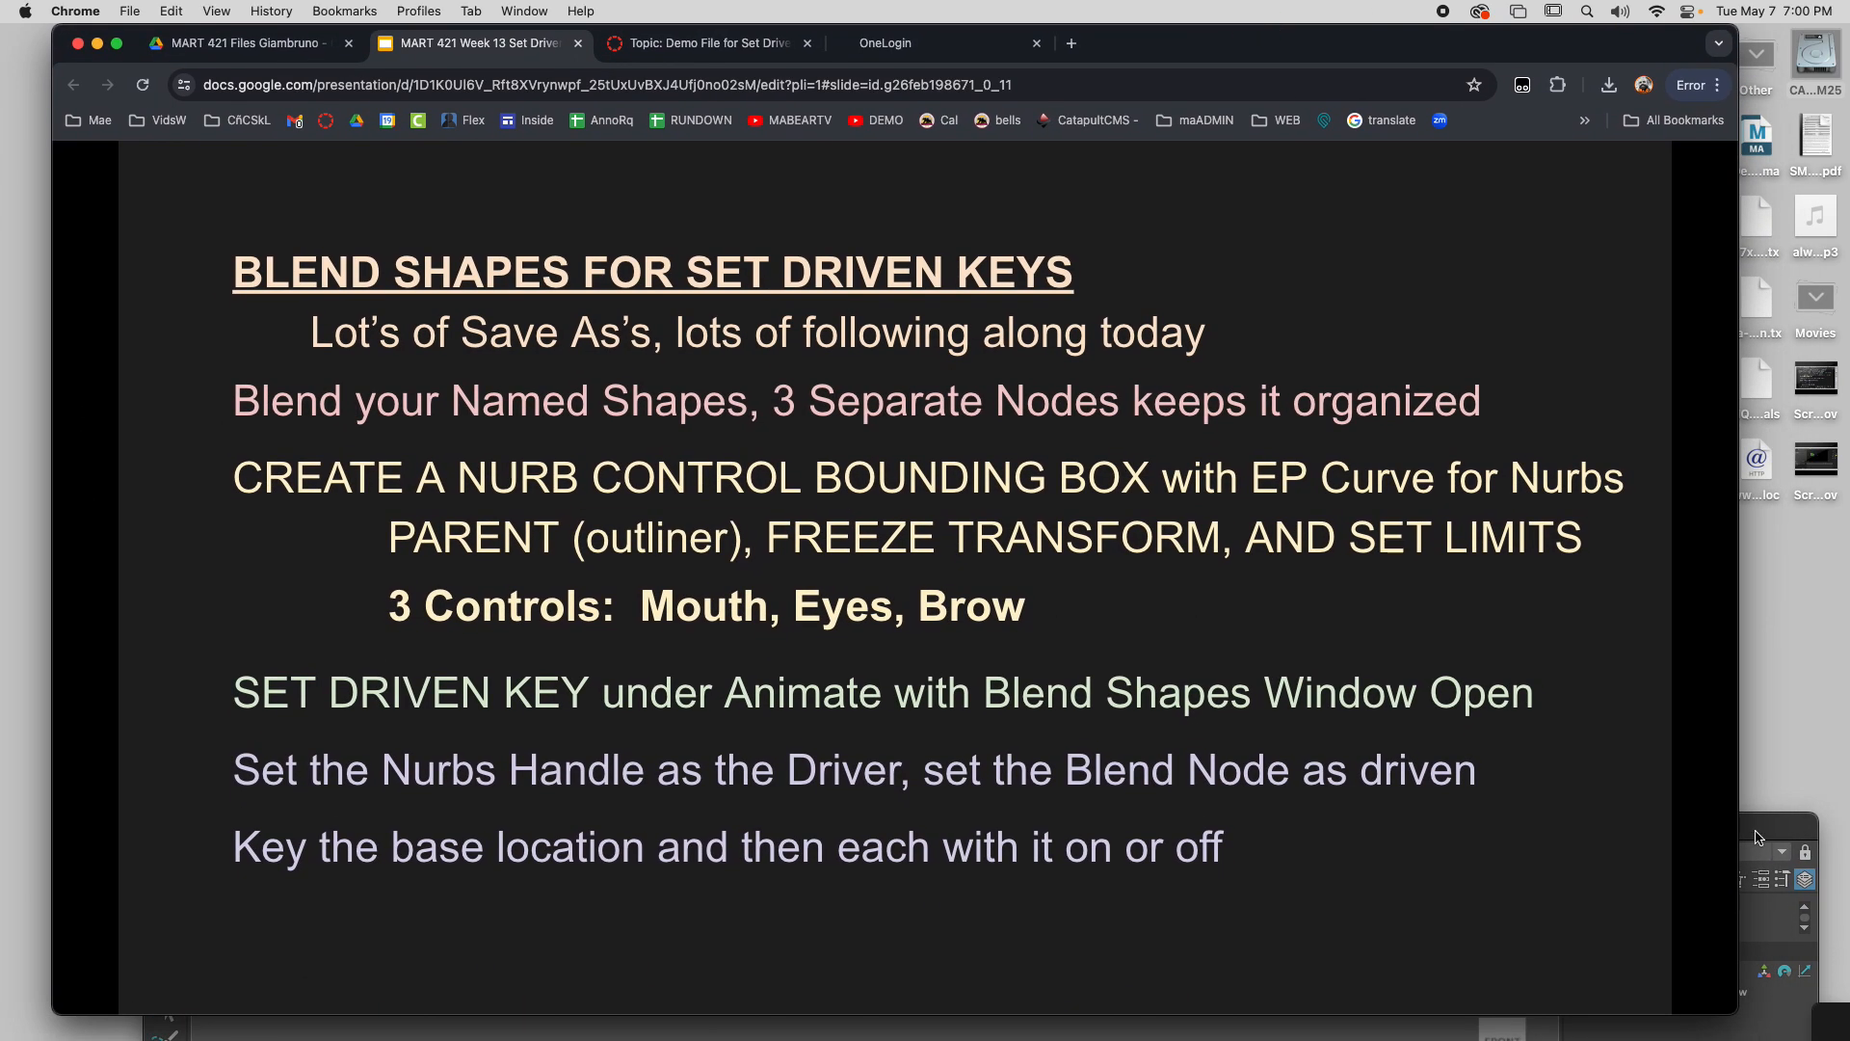
drag(1759, 838, 1687, 39)
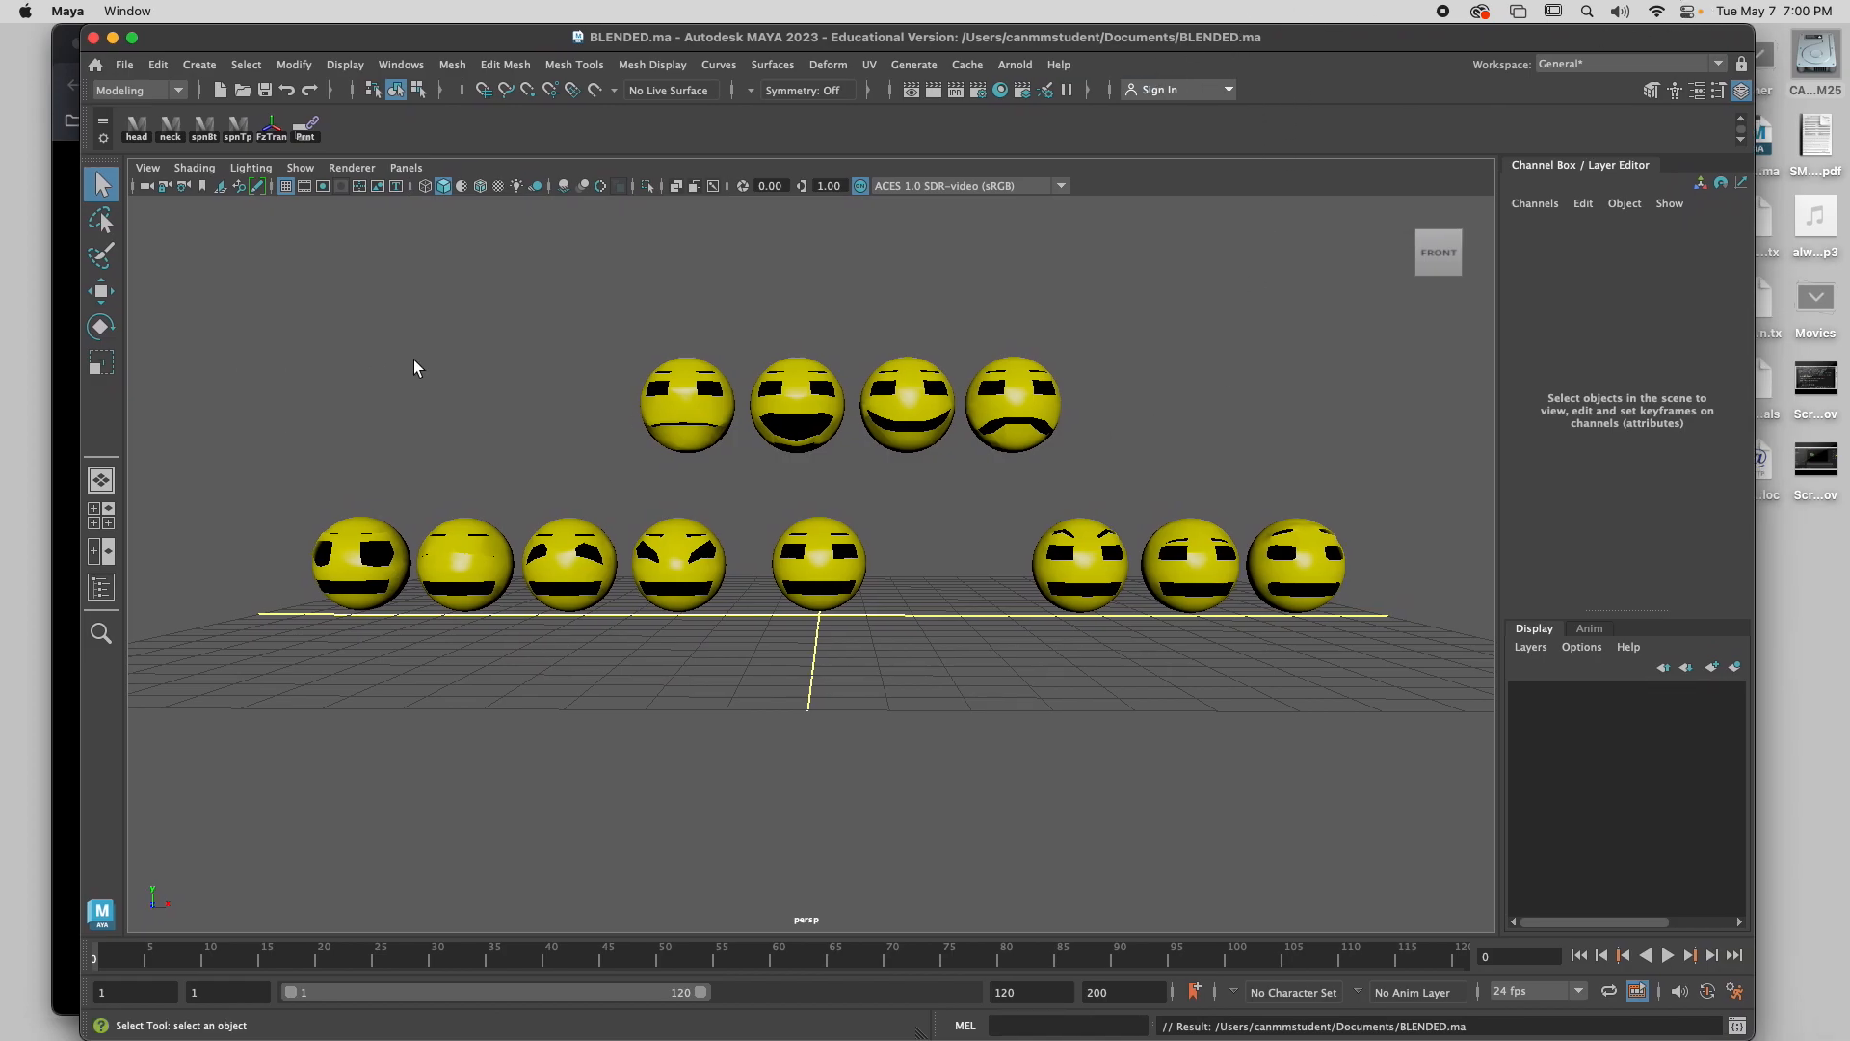
Delete the four mouth, three brow and four eye target heads, keeping only the central head.
drag(462, 314, 1129, 464)
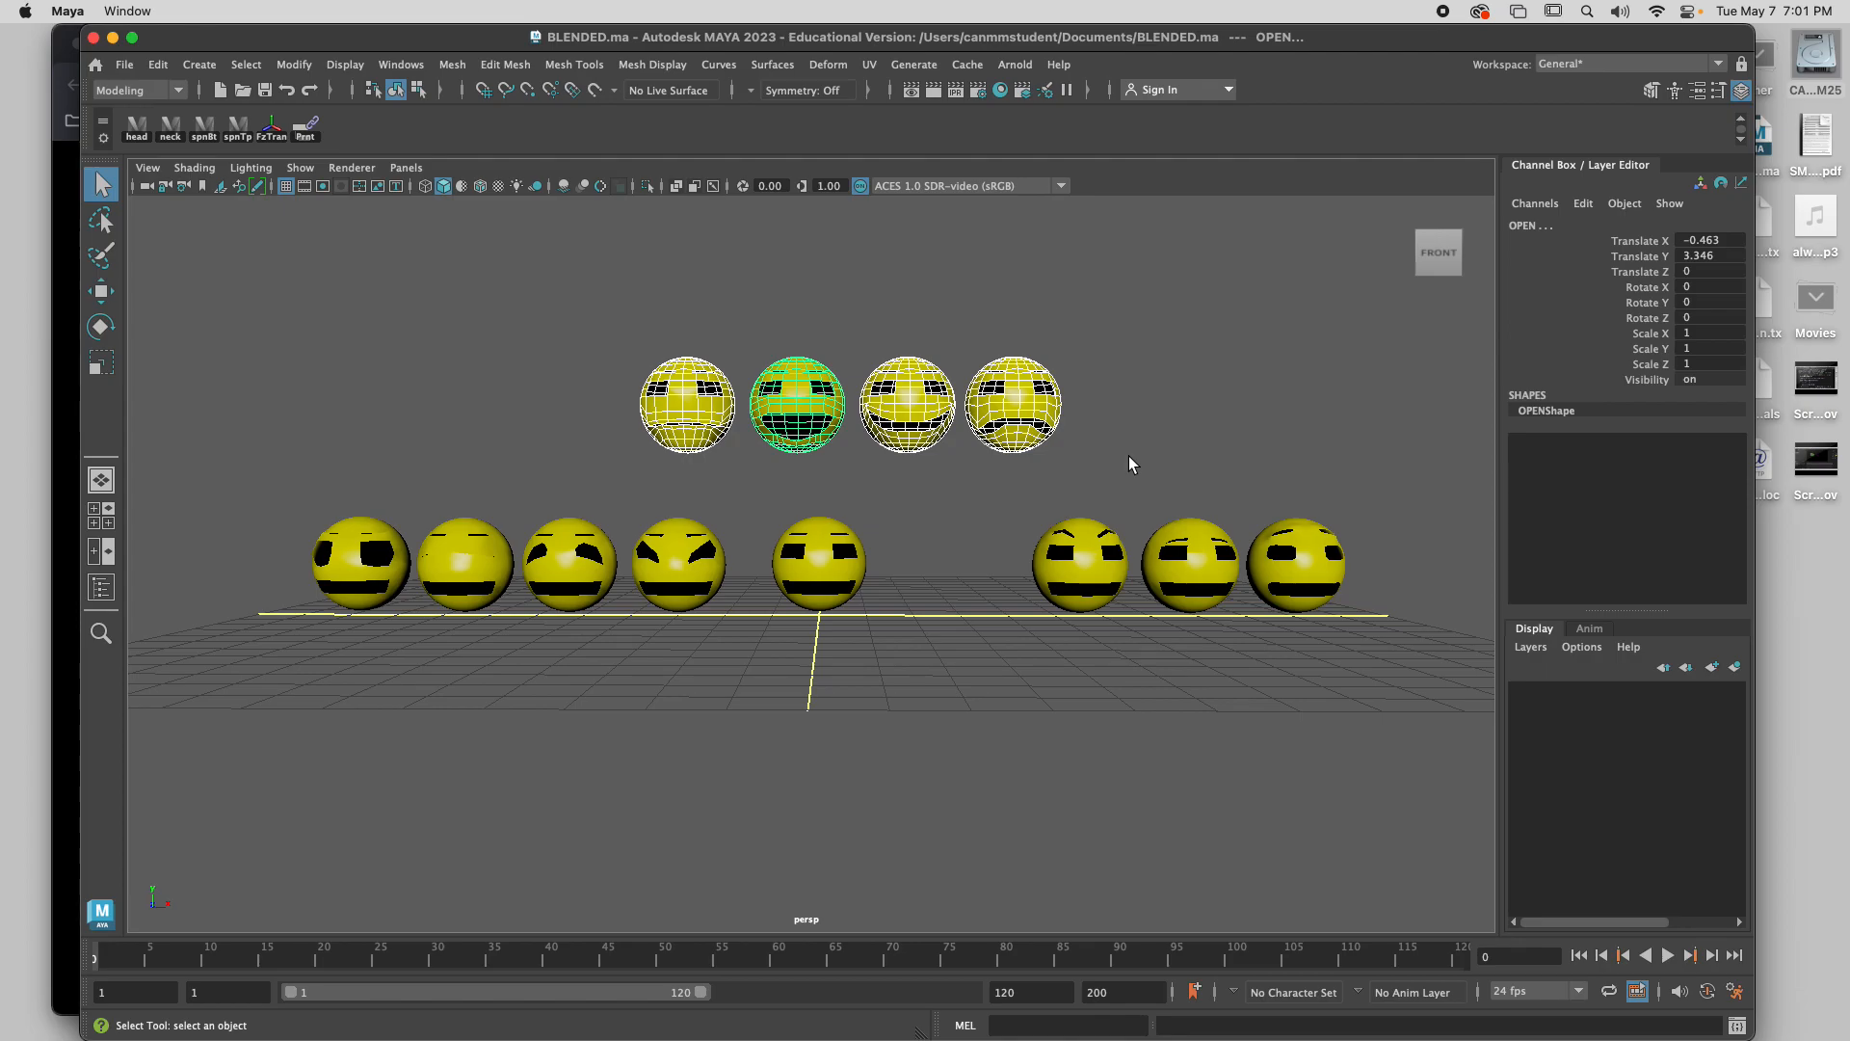
key(Delete)
drag(1009, 476, 1398, 677)
key(Delete)
drag(222, 467, 721, 757)
key(Delete)
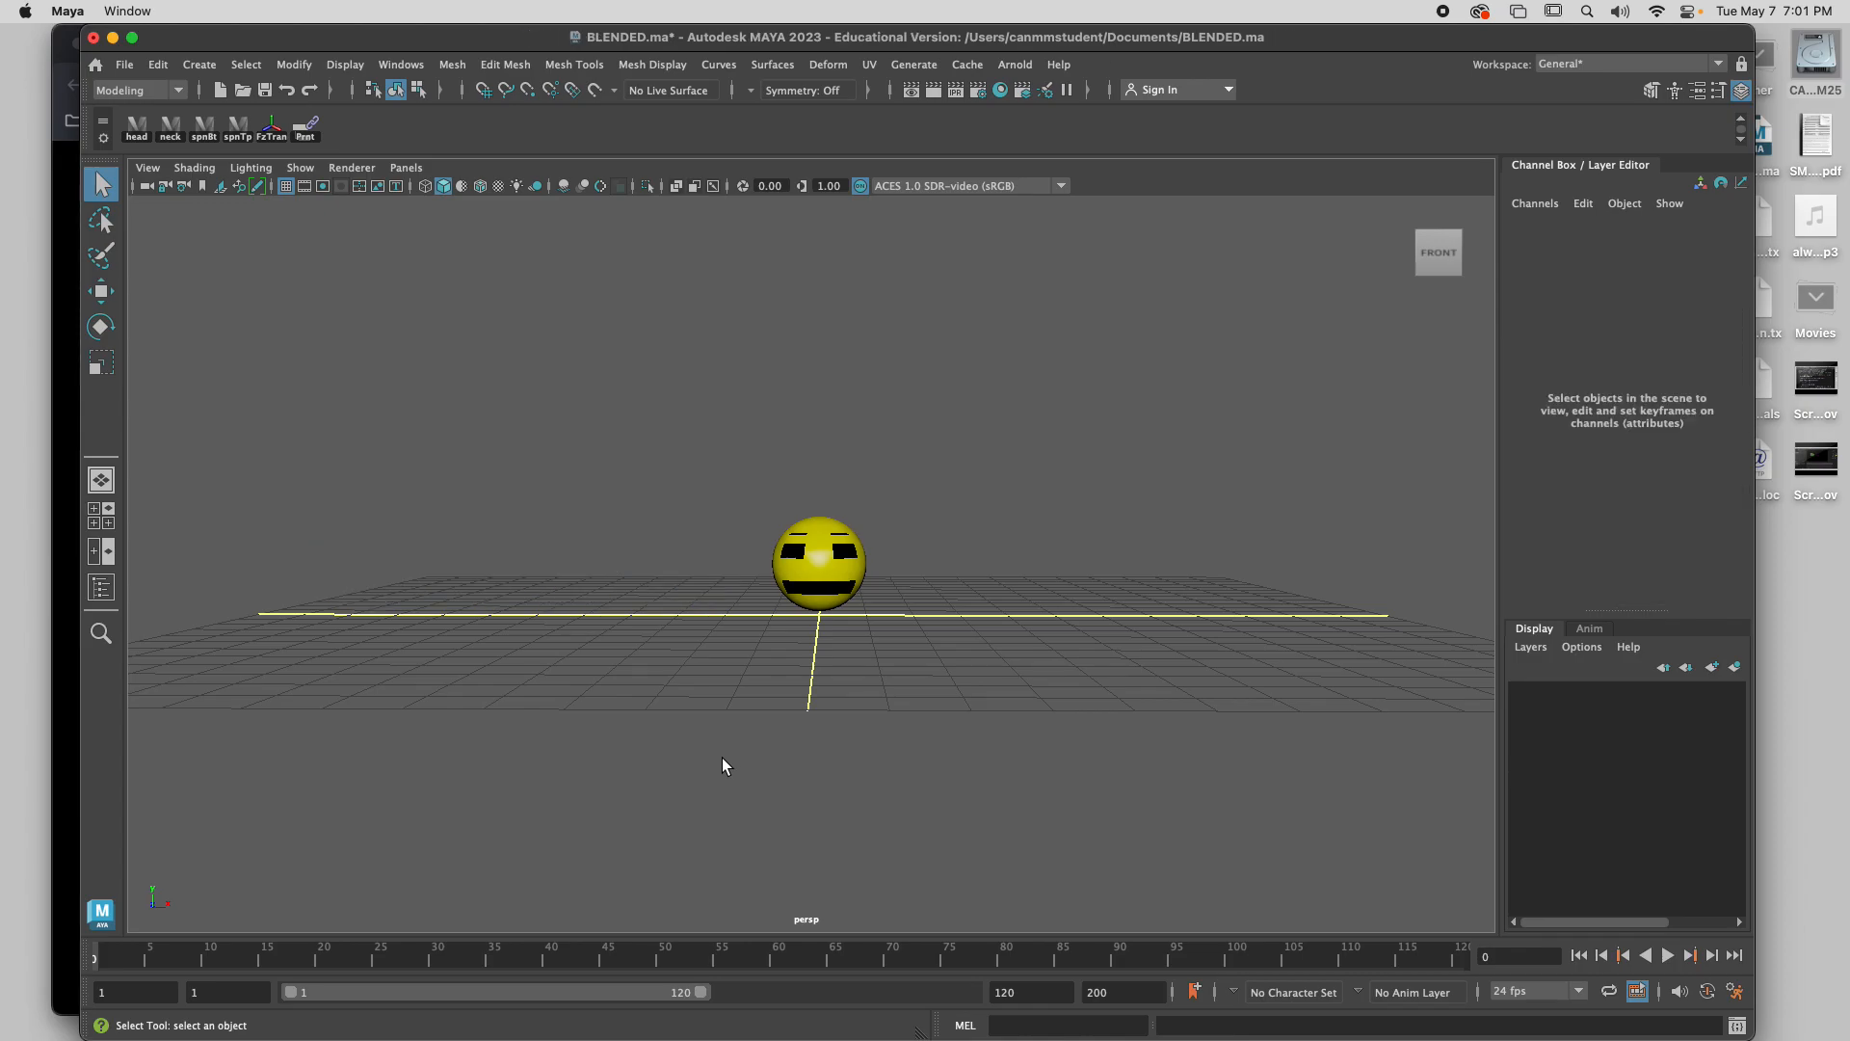
Check the MOUTH, EYES and BROWS targets in the Shape Editor, try the frown weight and close the editor.
scroll(852, 772, up, 5)
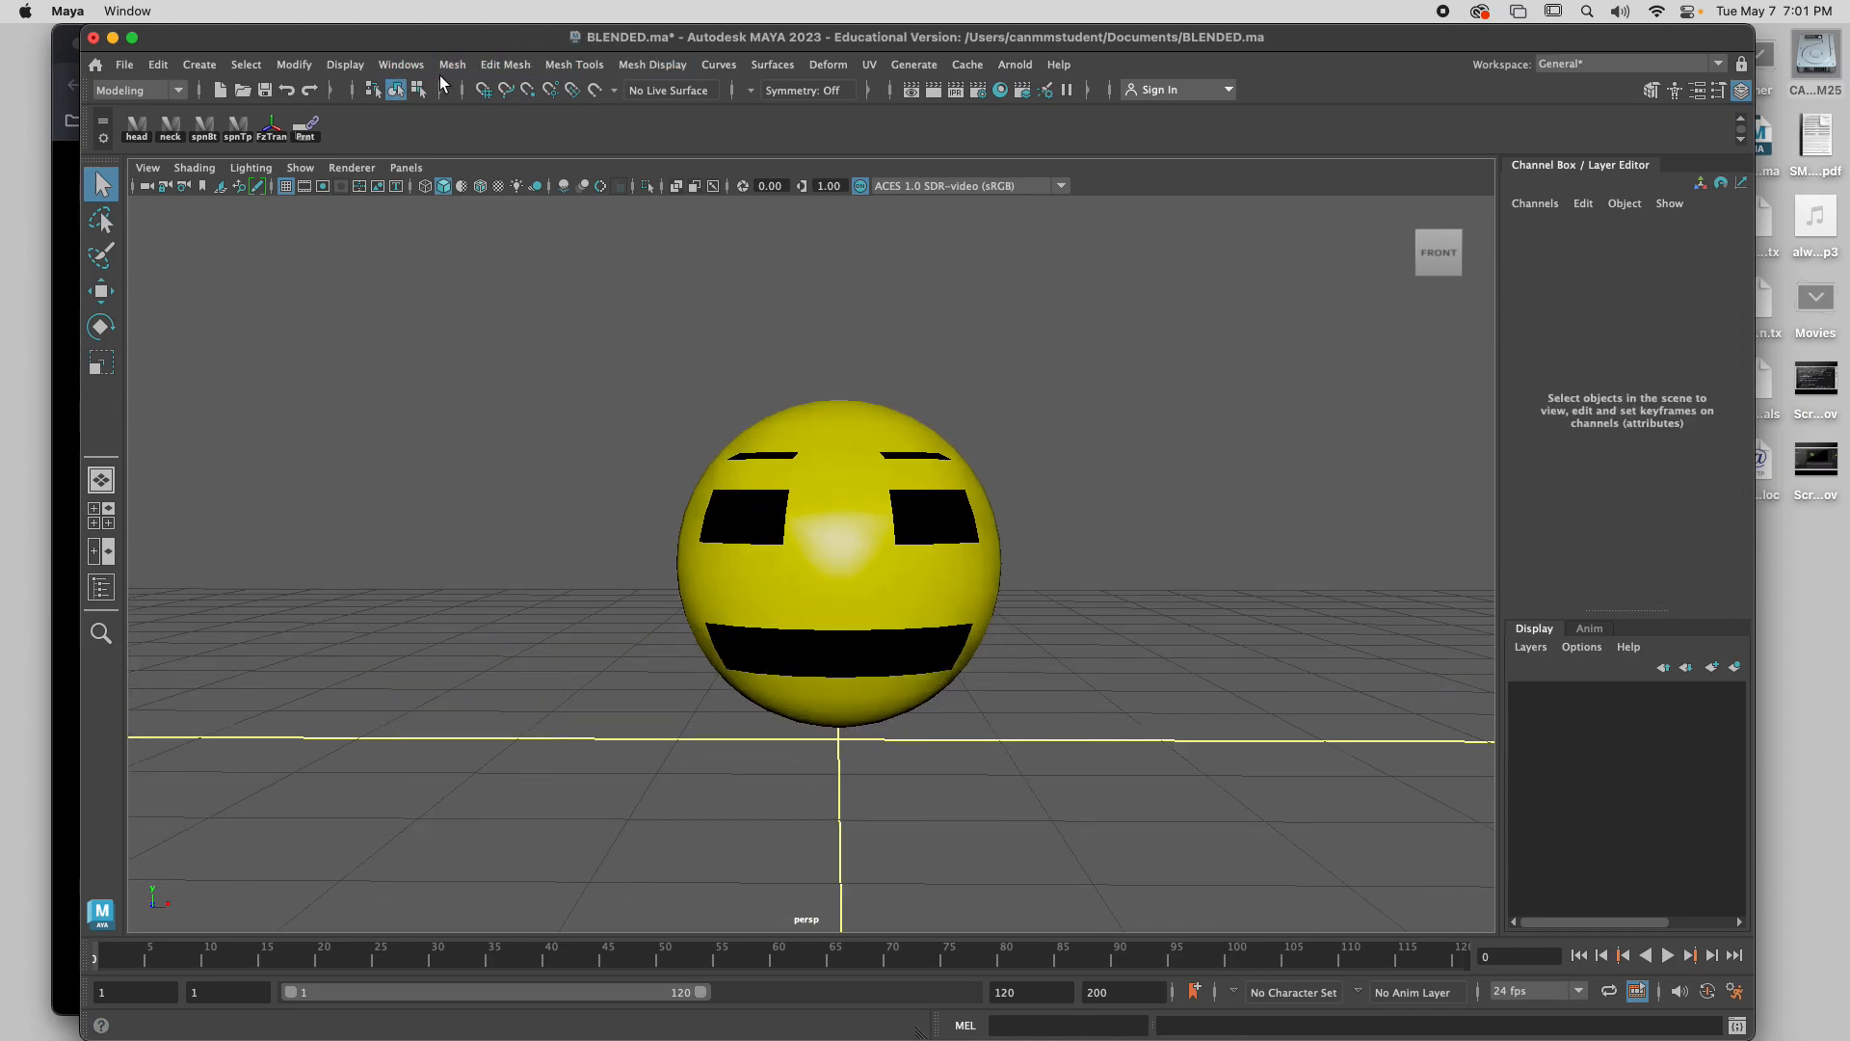
click(401, 64)
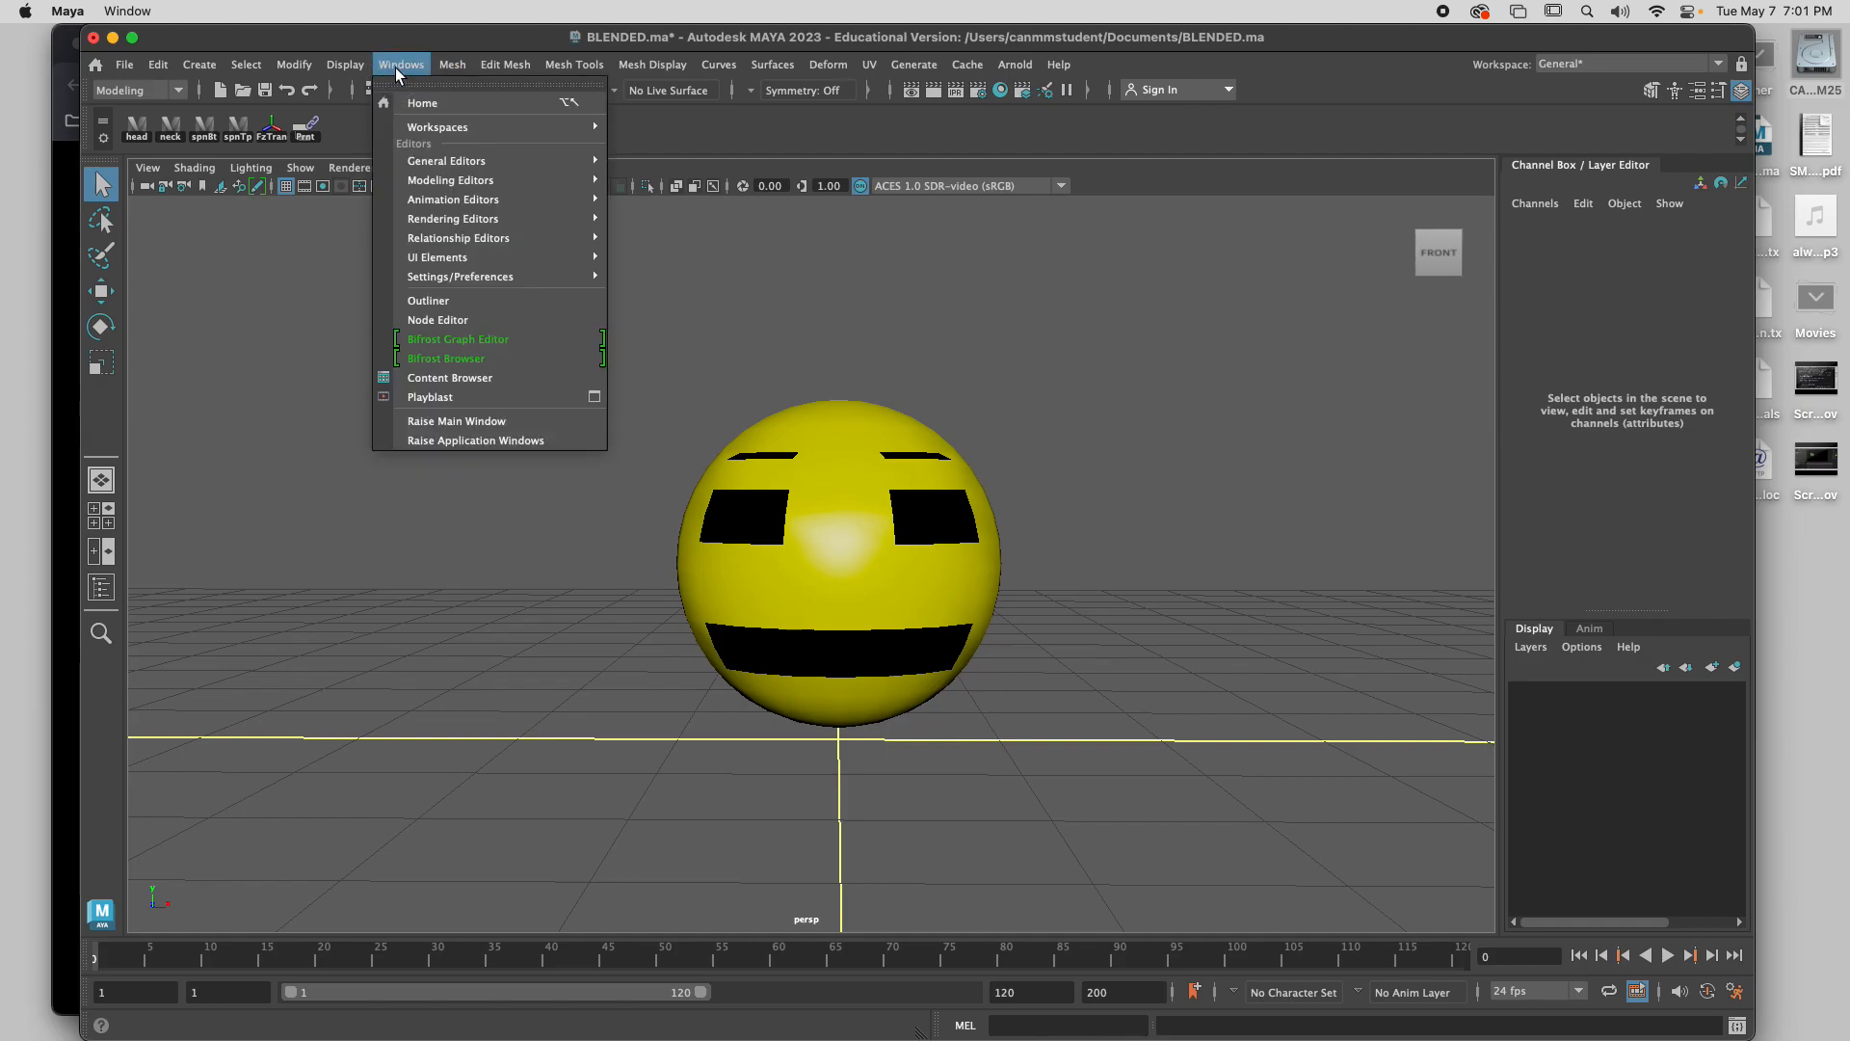
mouse_move(457, 223)
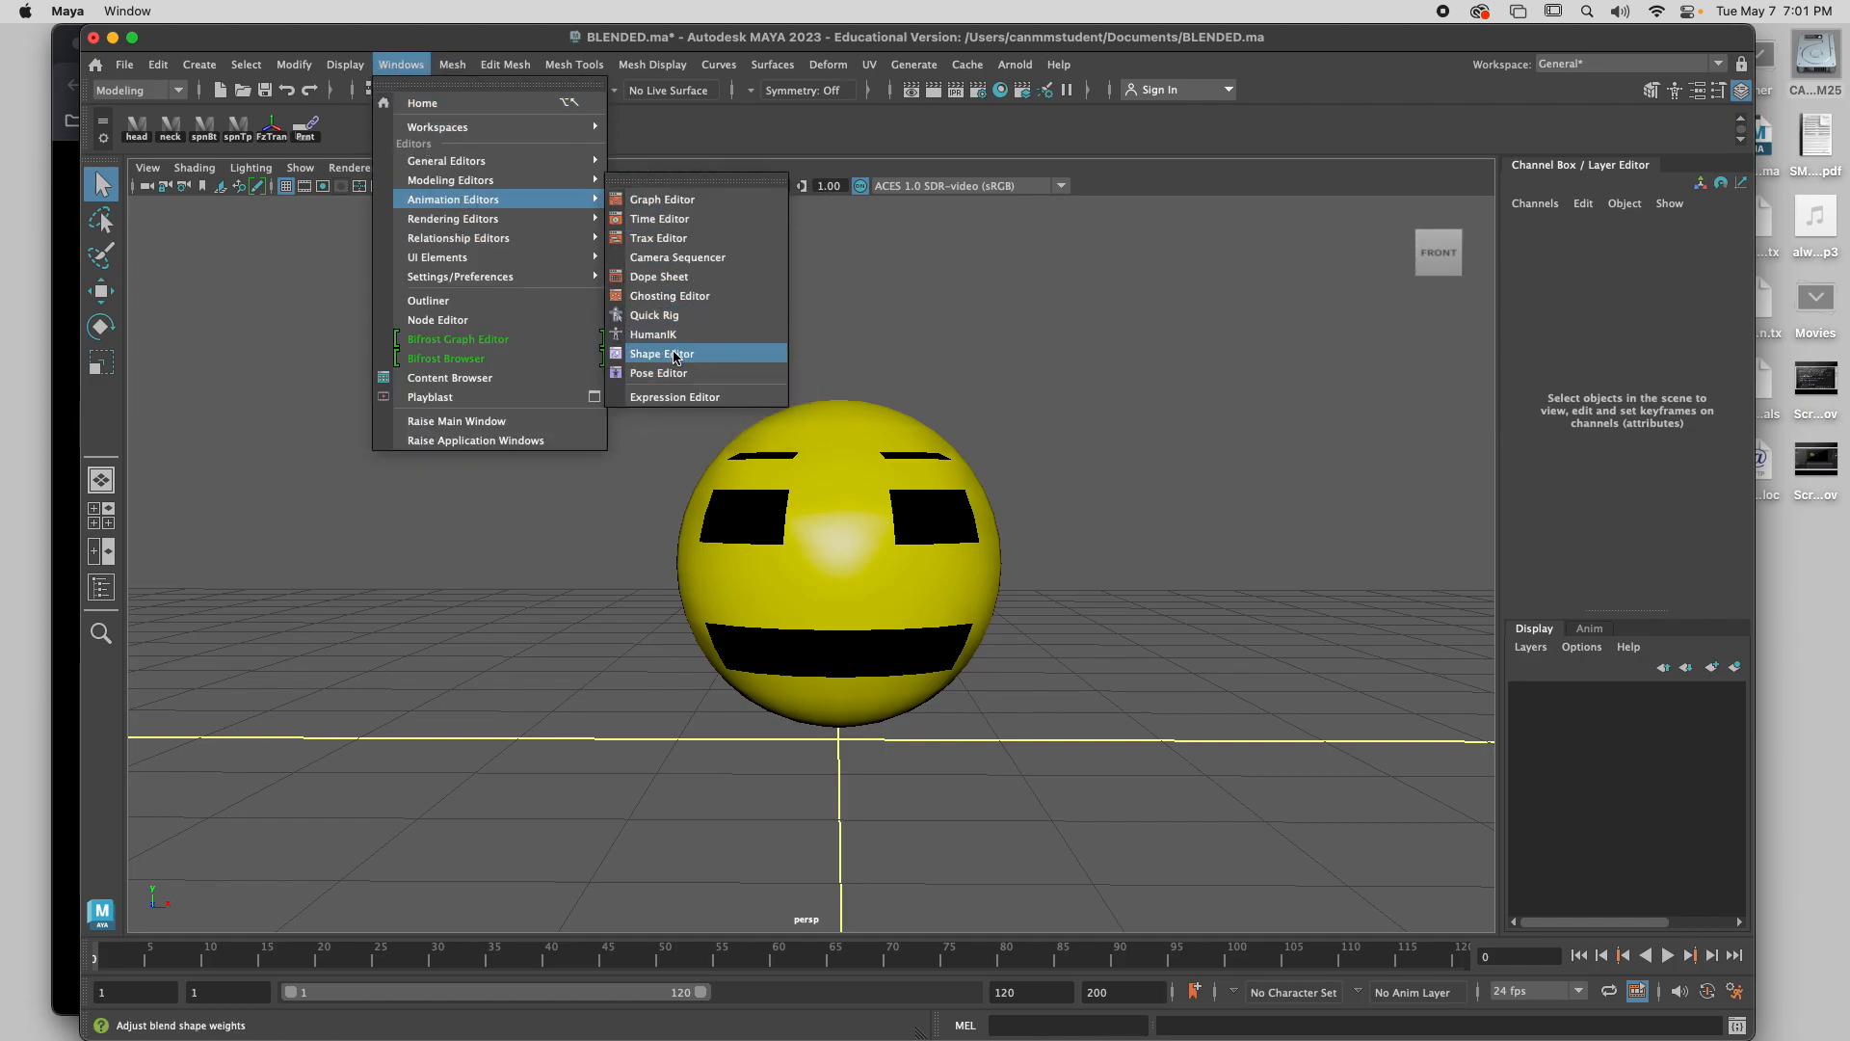
click(675, 342)
drag(1342, 577, 1326, 644)
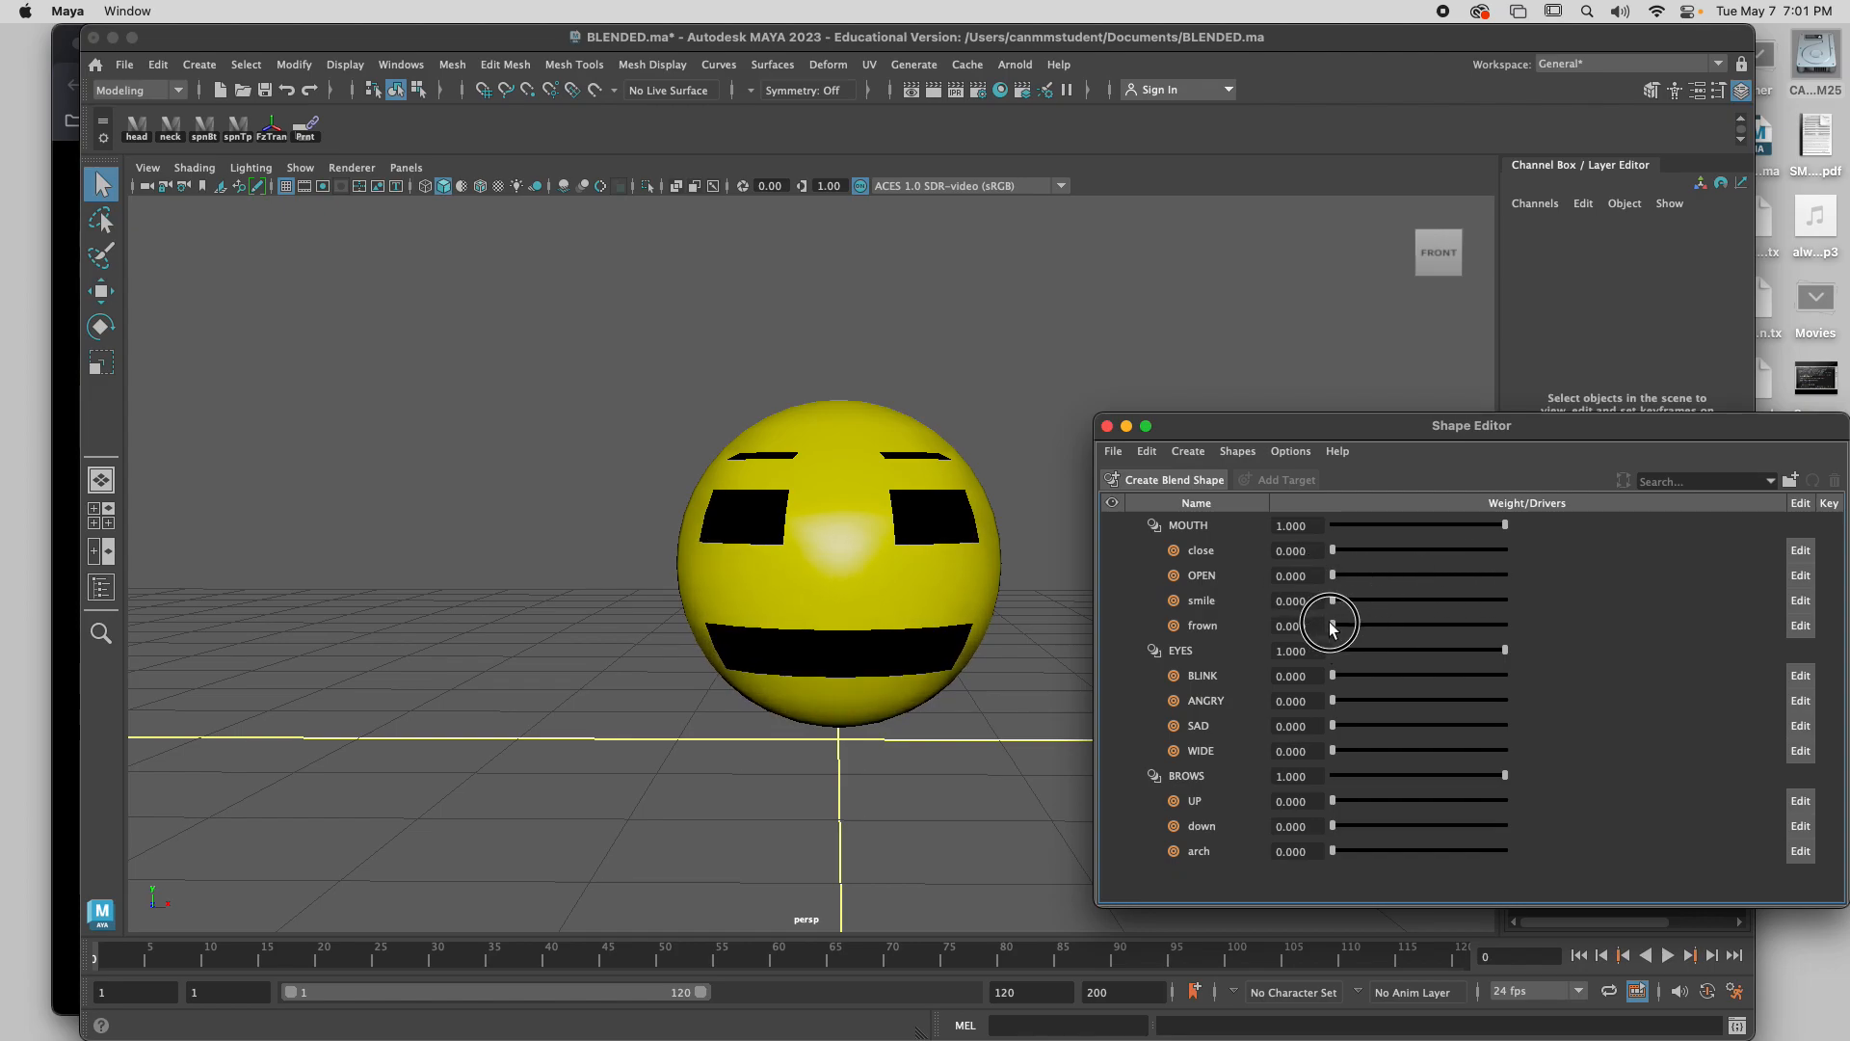
click(1107, 426)
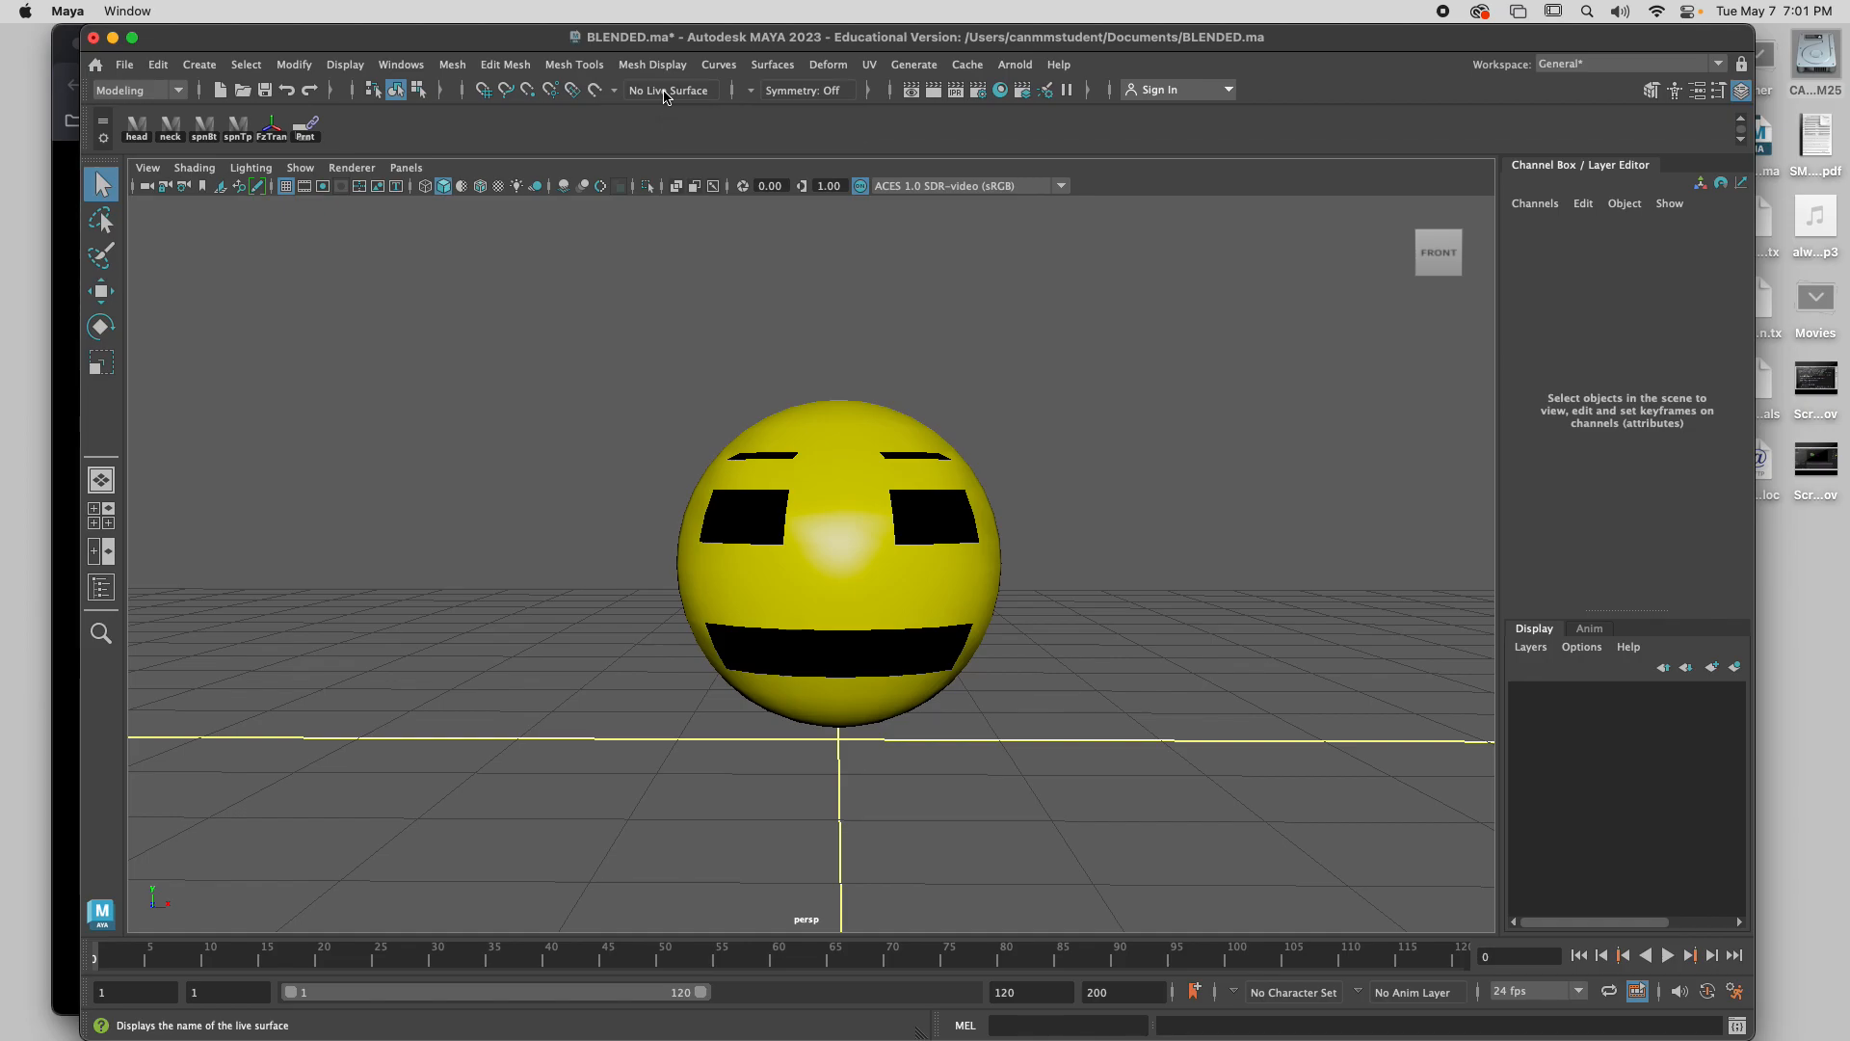
Switch to the maximized front view and frame the head with empty grid space beside it.
scroll(935, 534, up, 3)
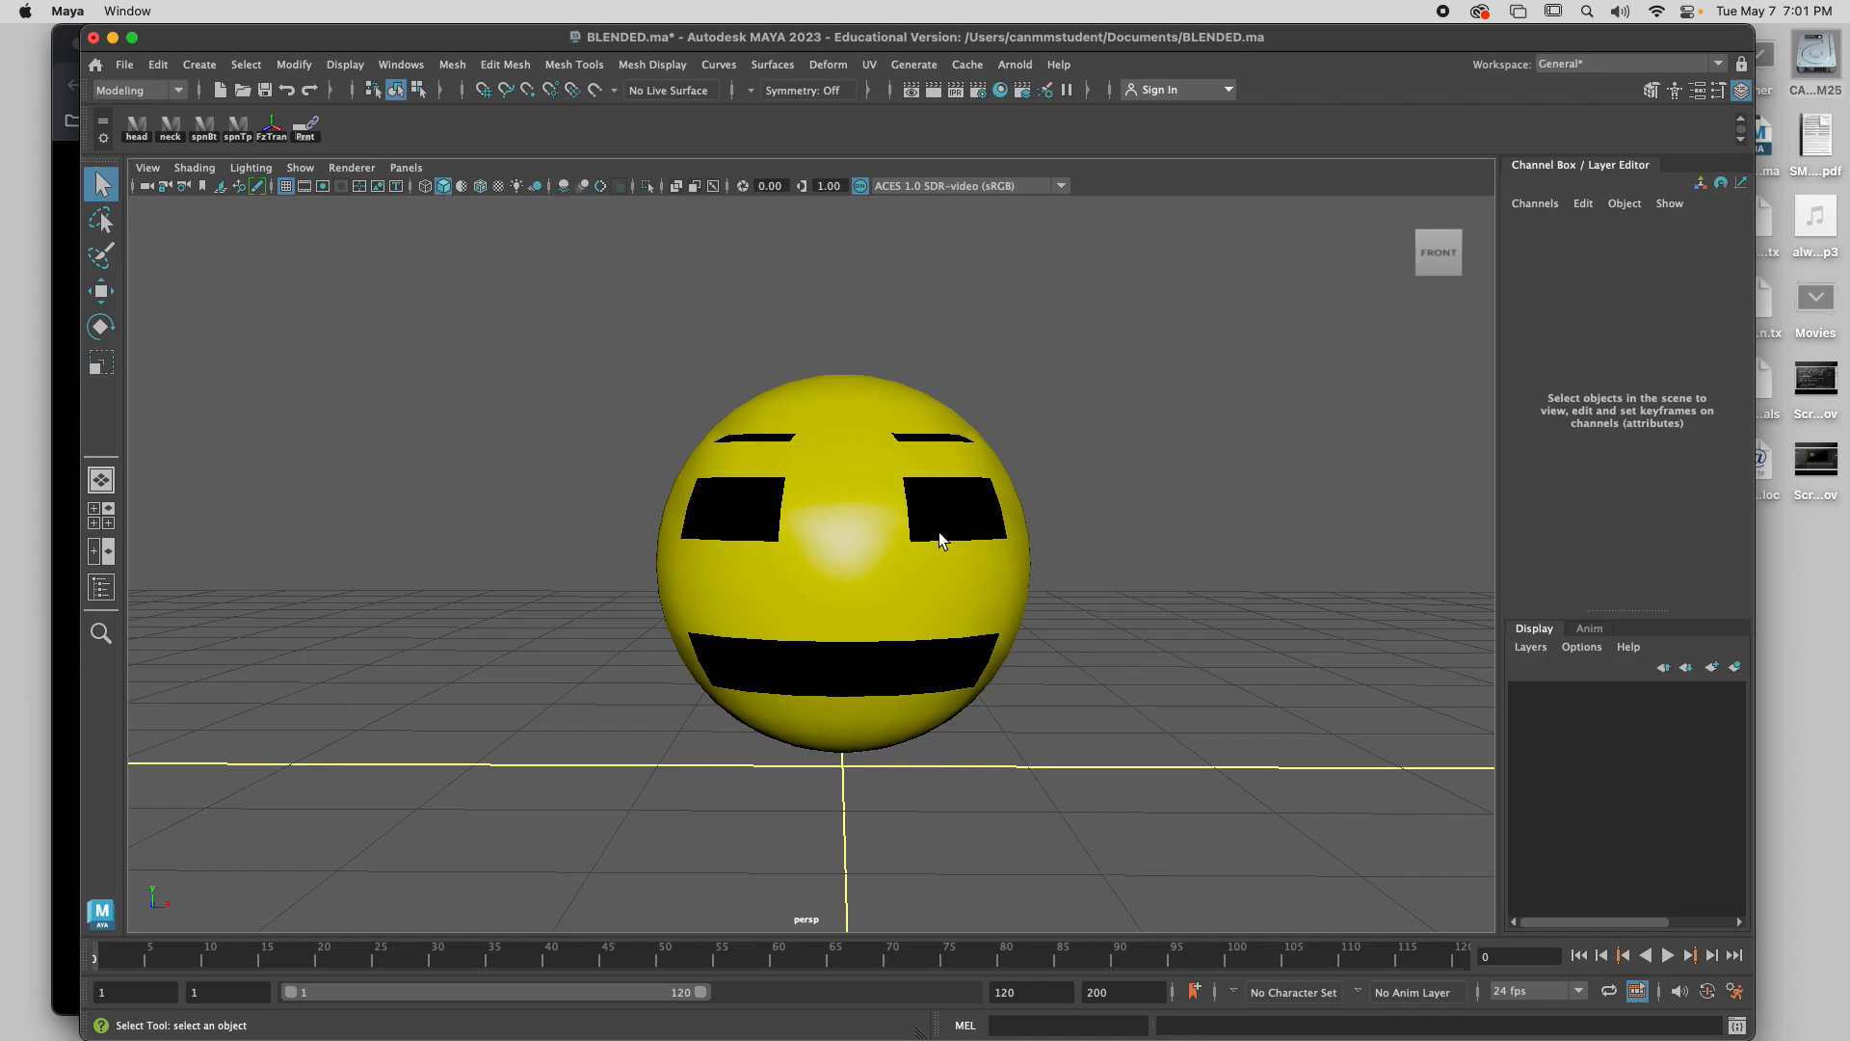
scroll(733, 565, down, 5)
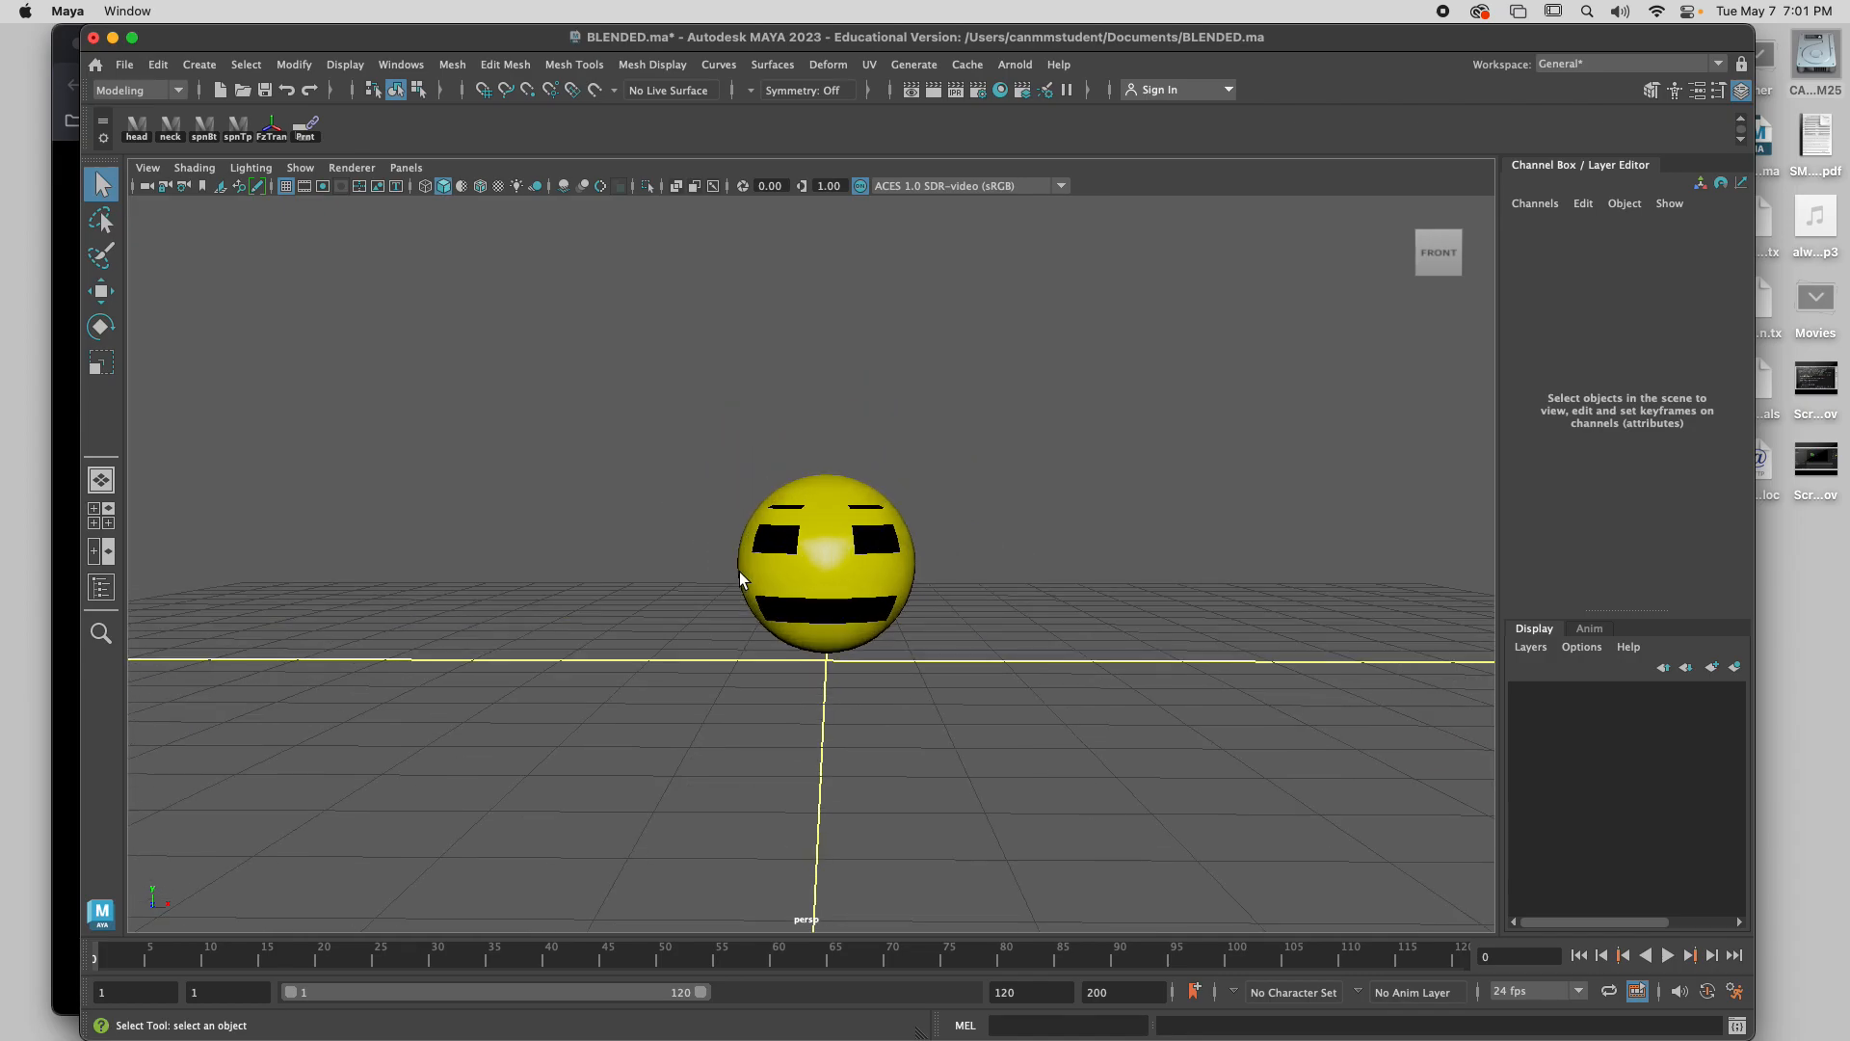
scroll(739, 573, up, 1)
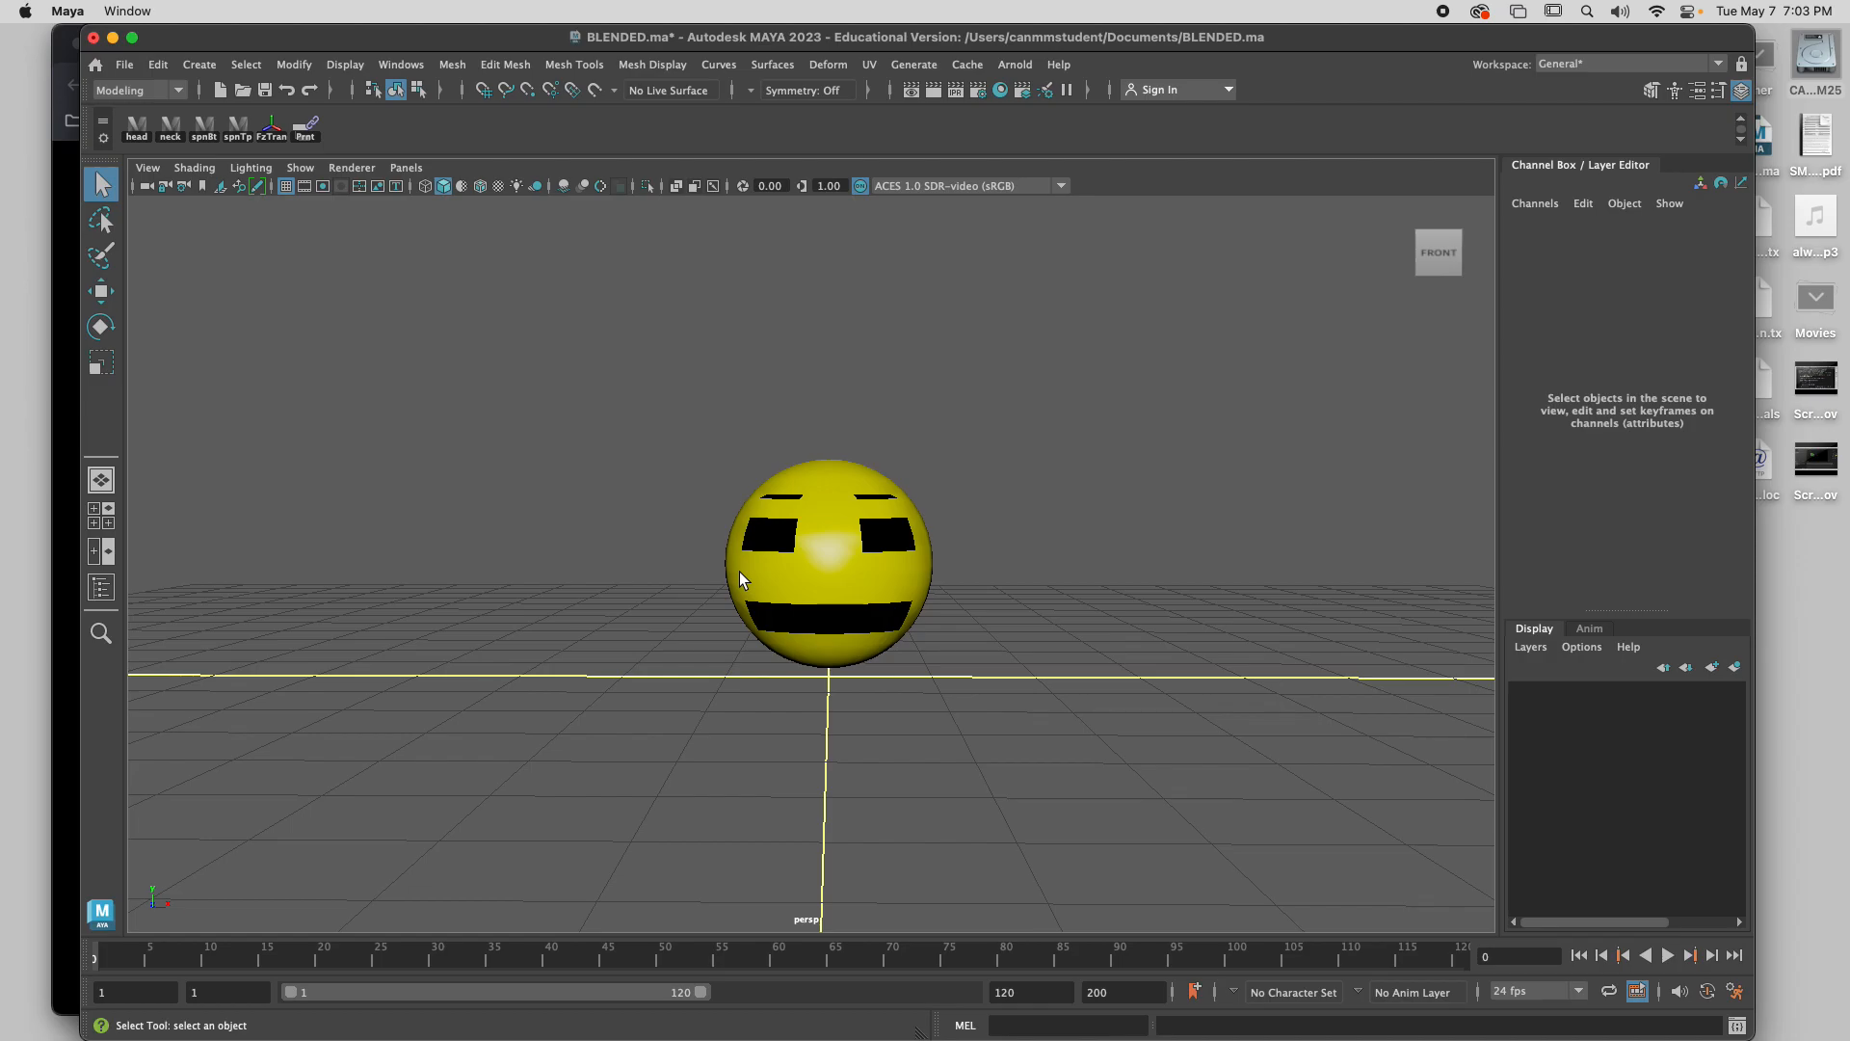
key(space)
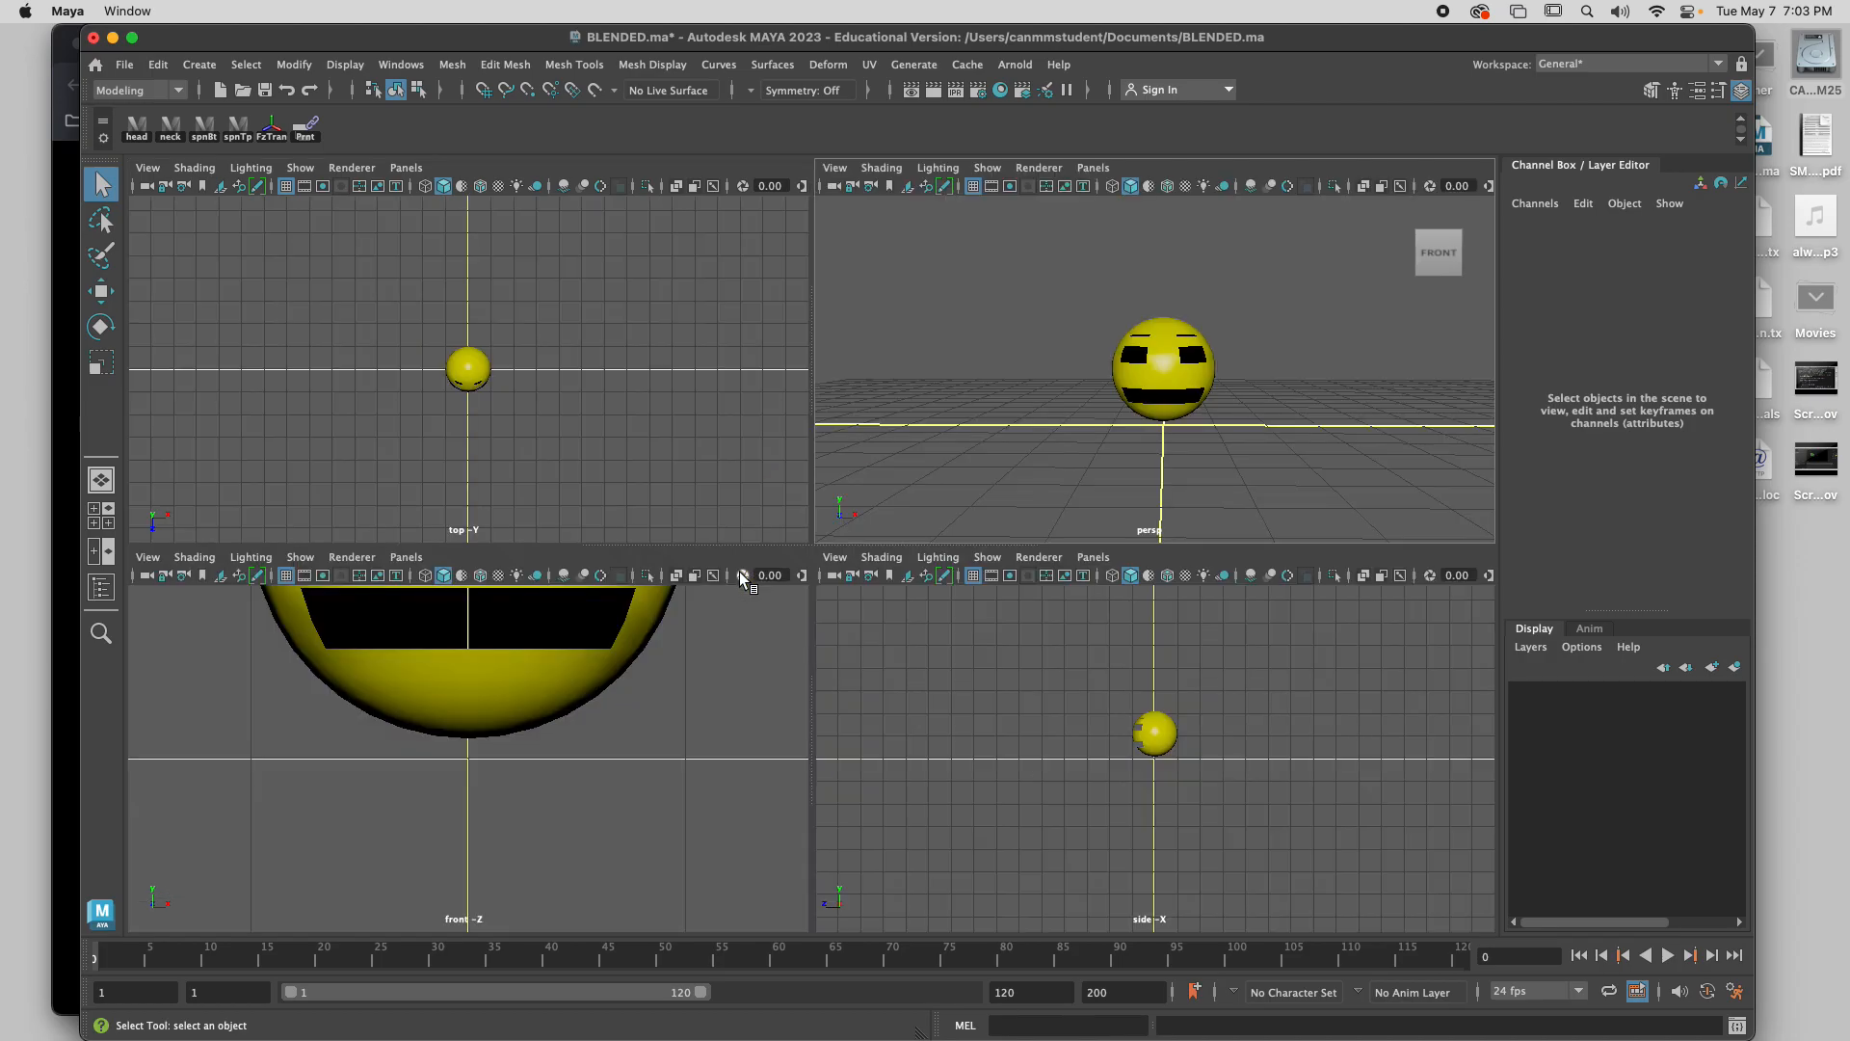
key(space)
scroll(901, 731, down, 6)
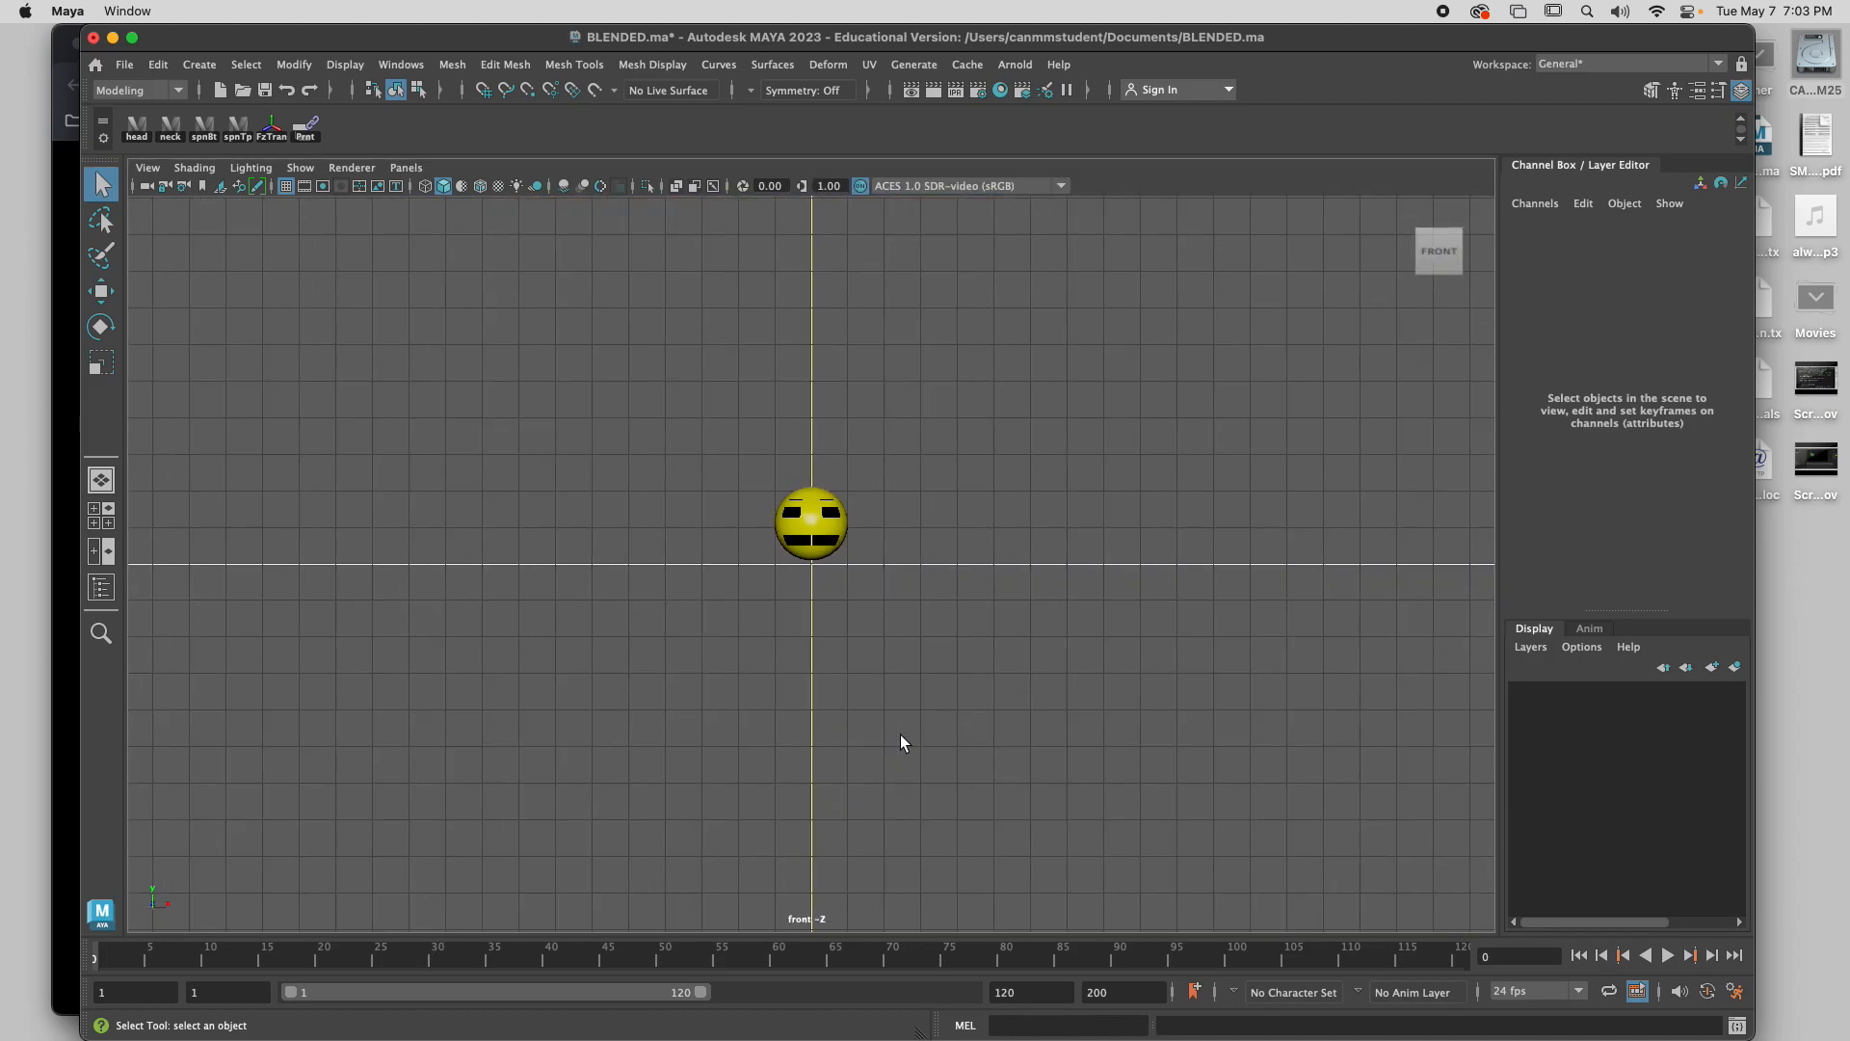
scroll(900, 742, up, 2)
key(space)
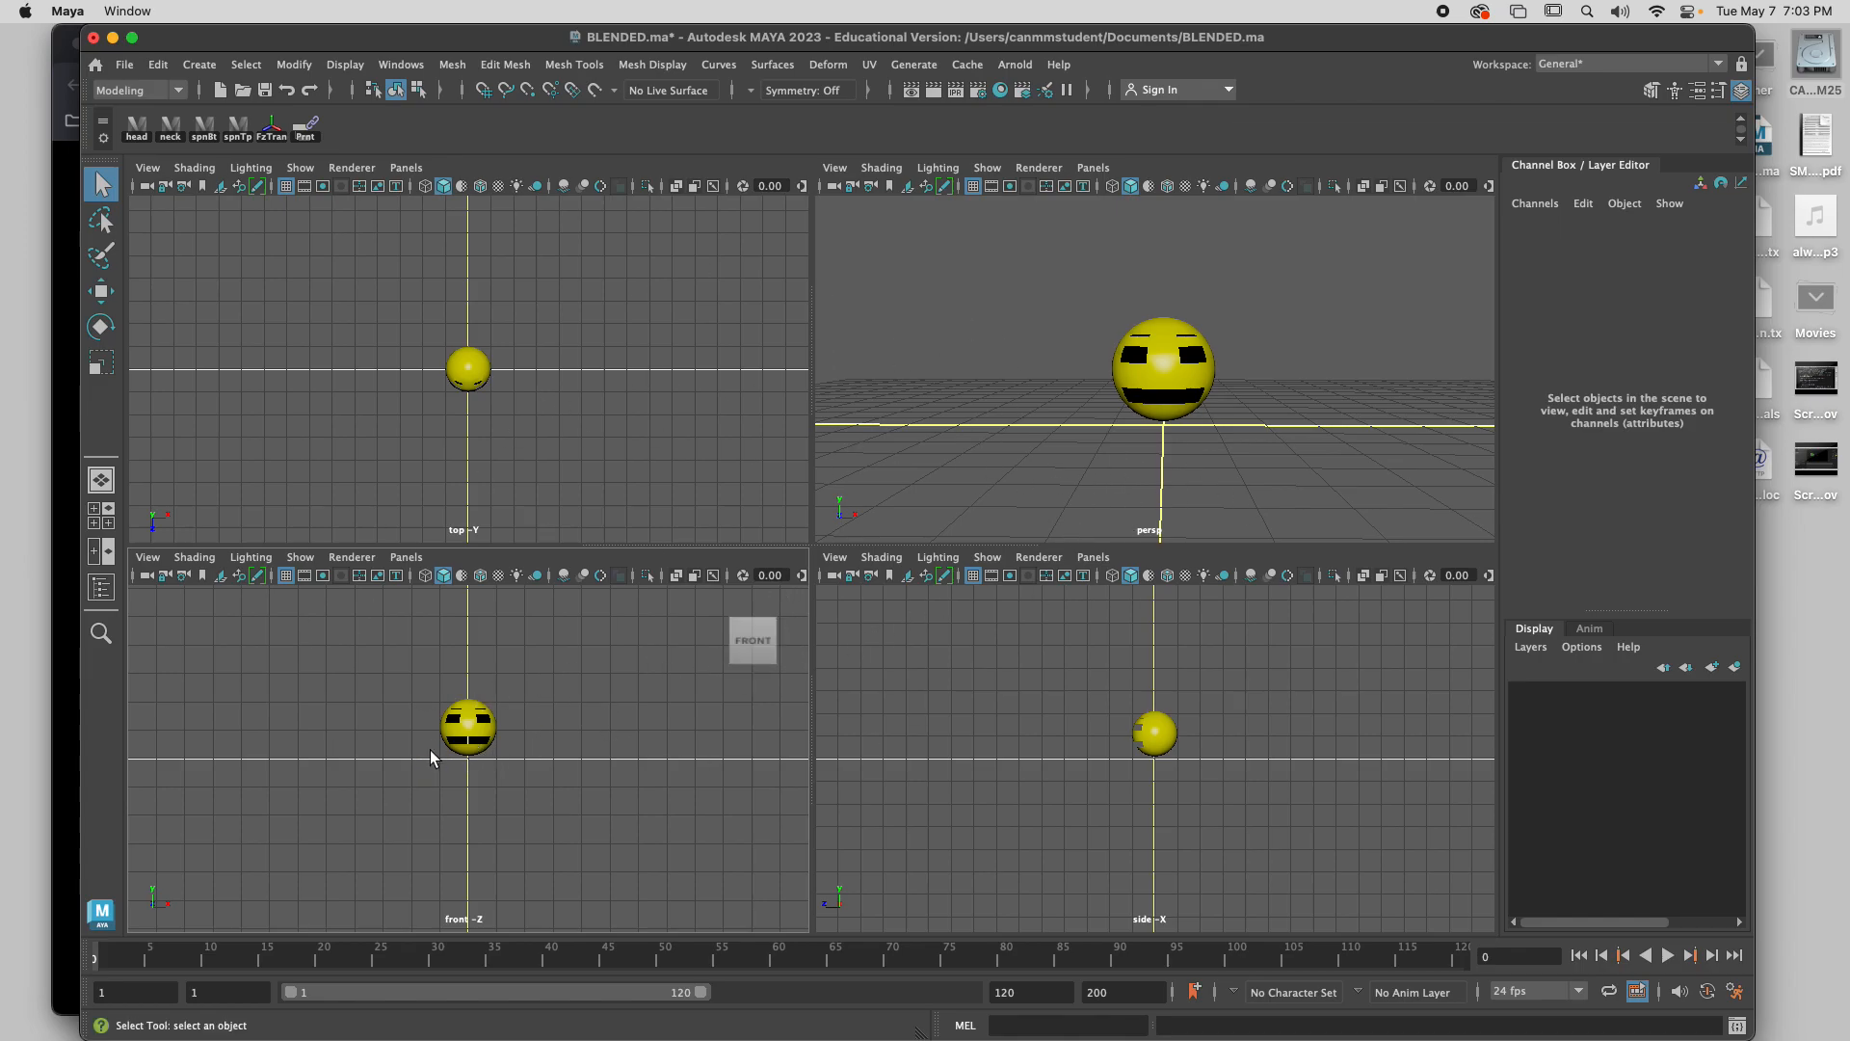
key(space)
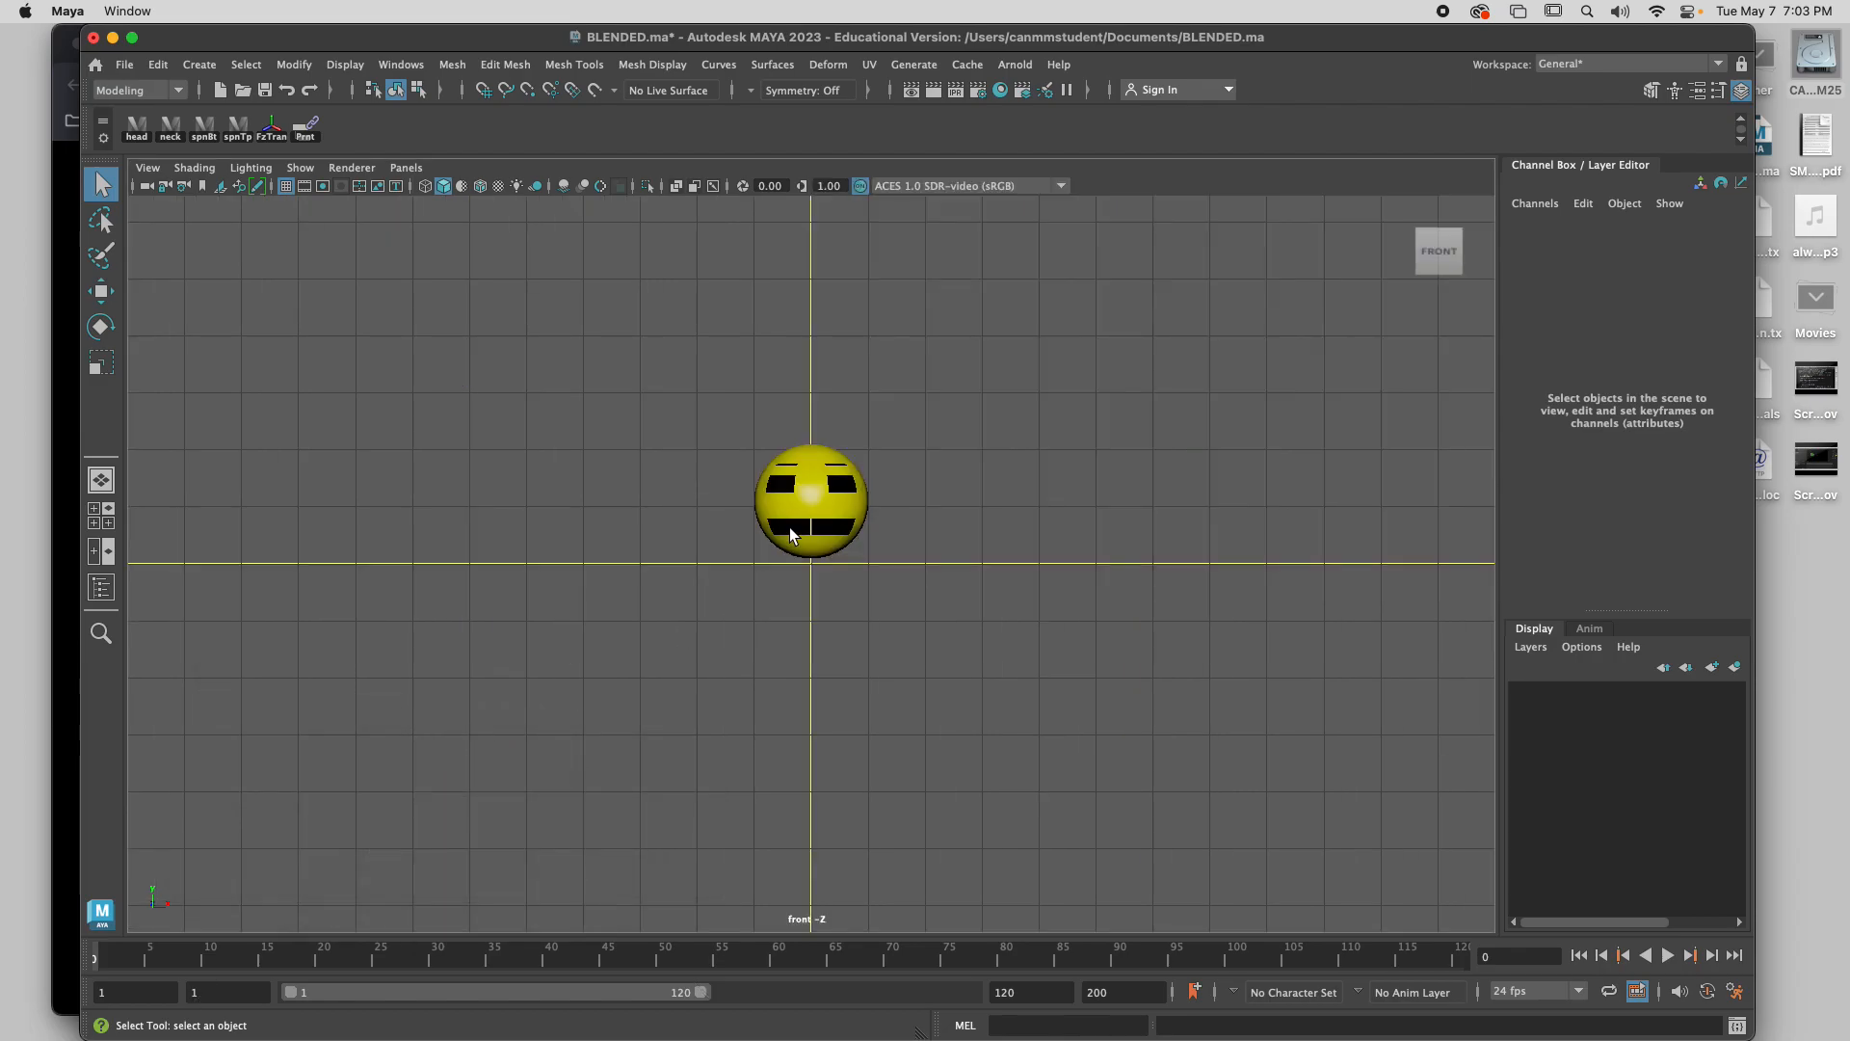
alt+middle_drag(790, 536, 1199, 649)
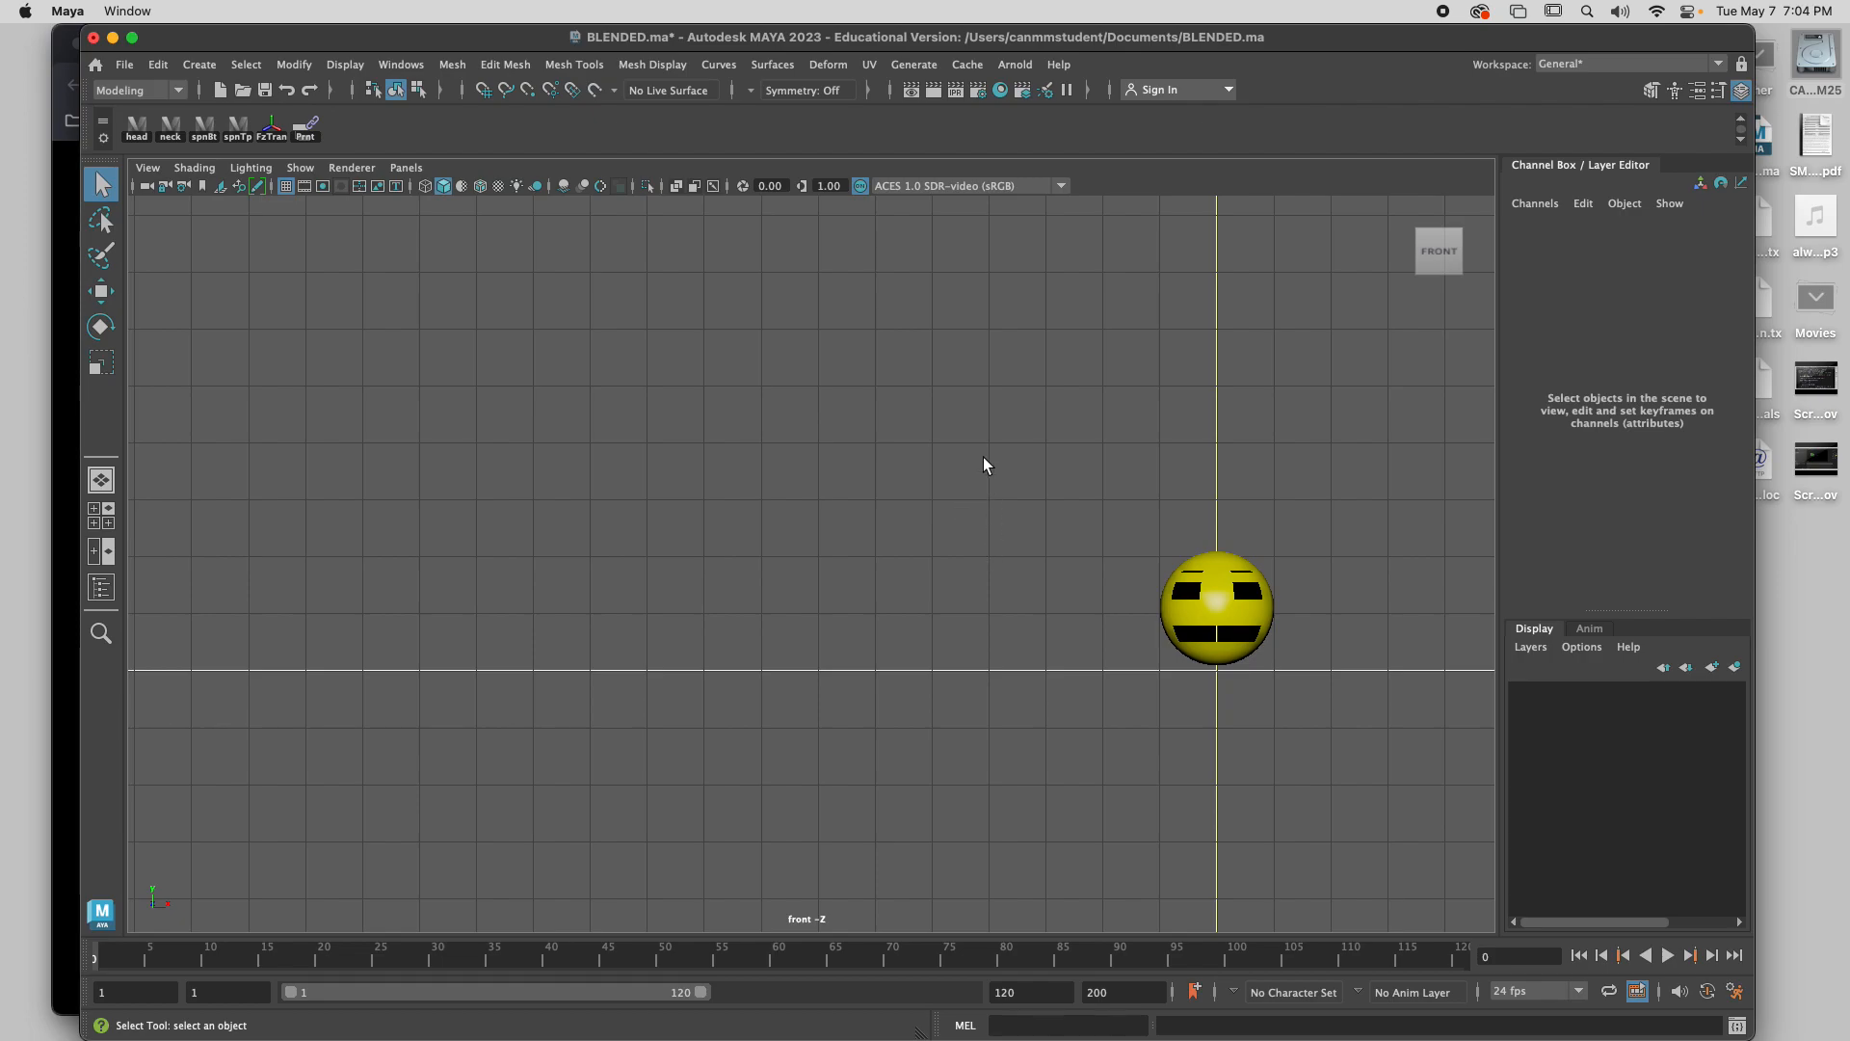
Scale the head uniformly to about 3.344 and raise it to a Translate Y of about 2.757.
click(1219, 600)
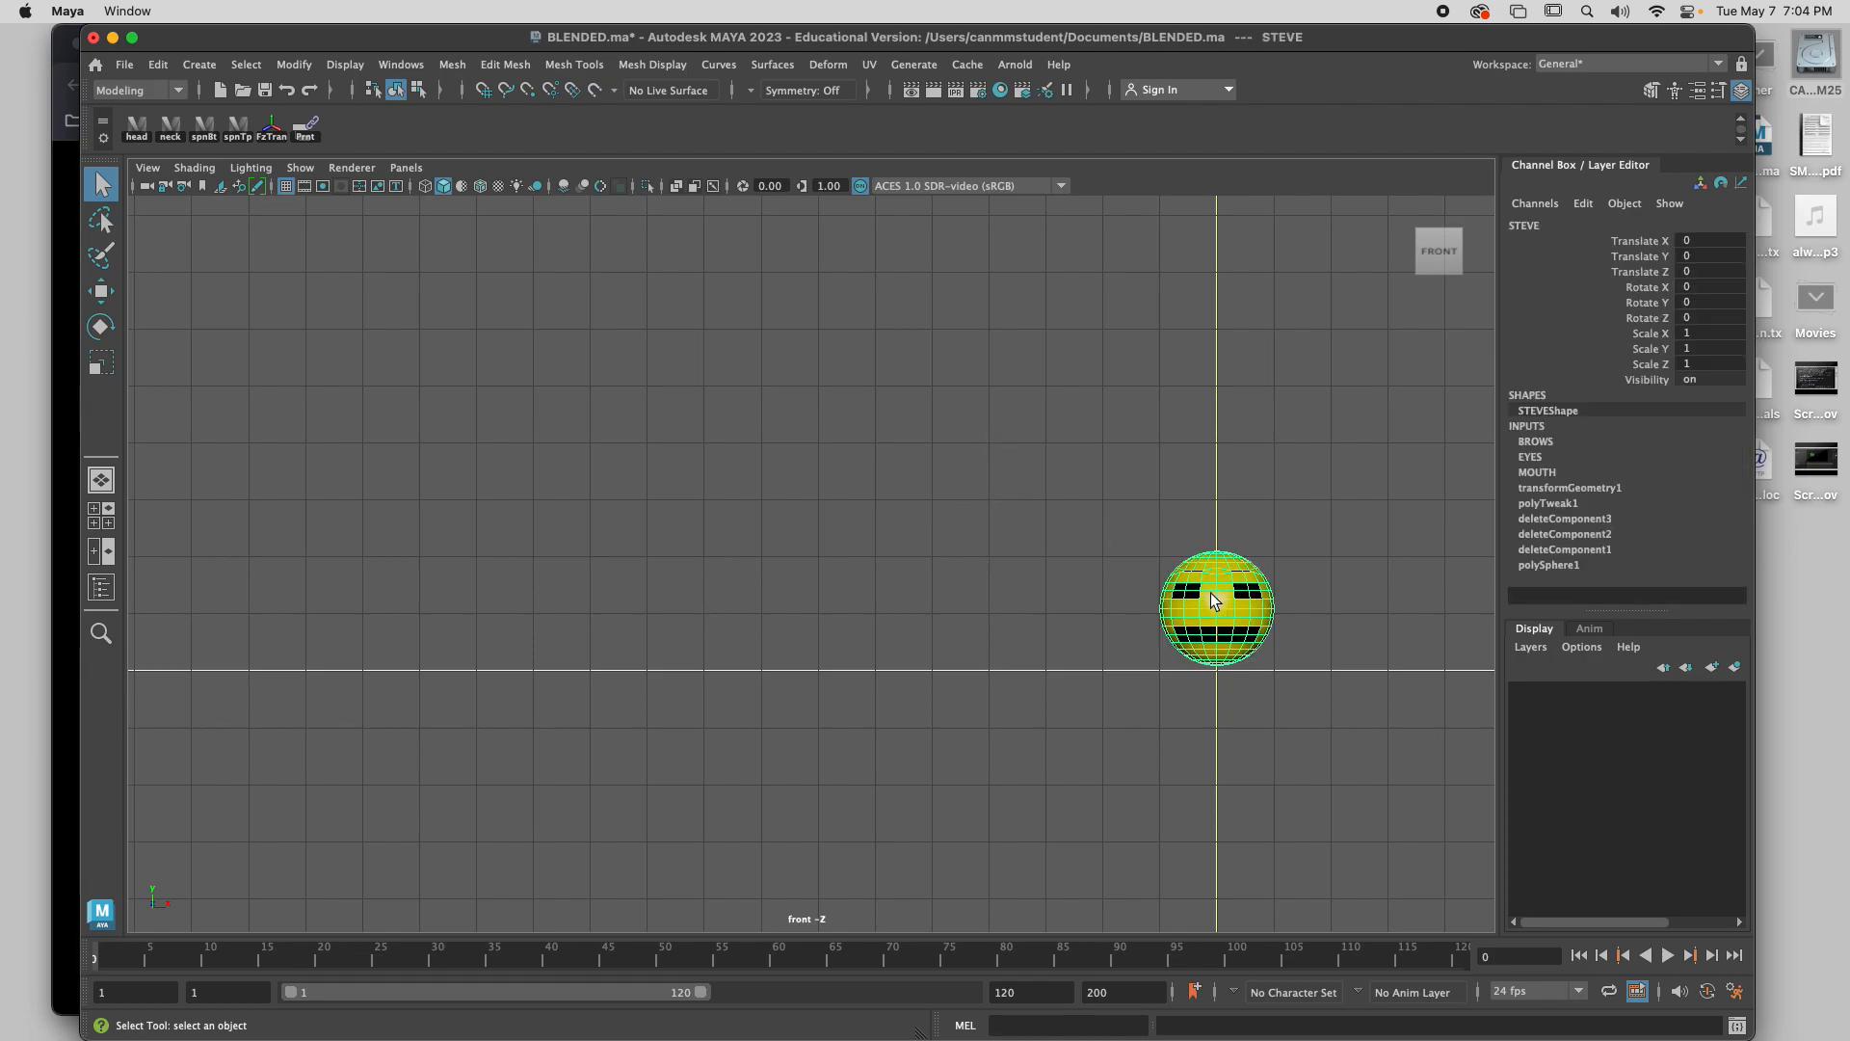
key(r)
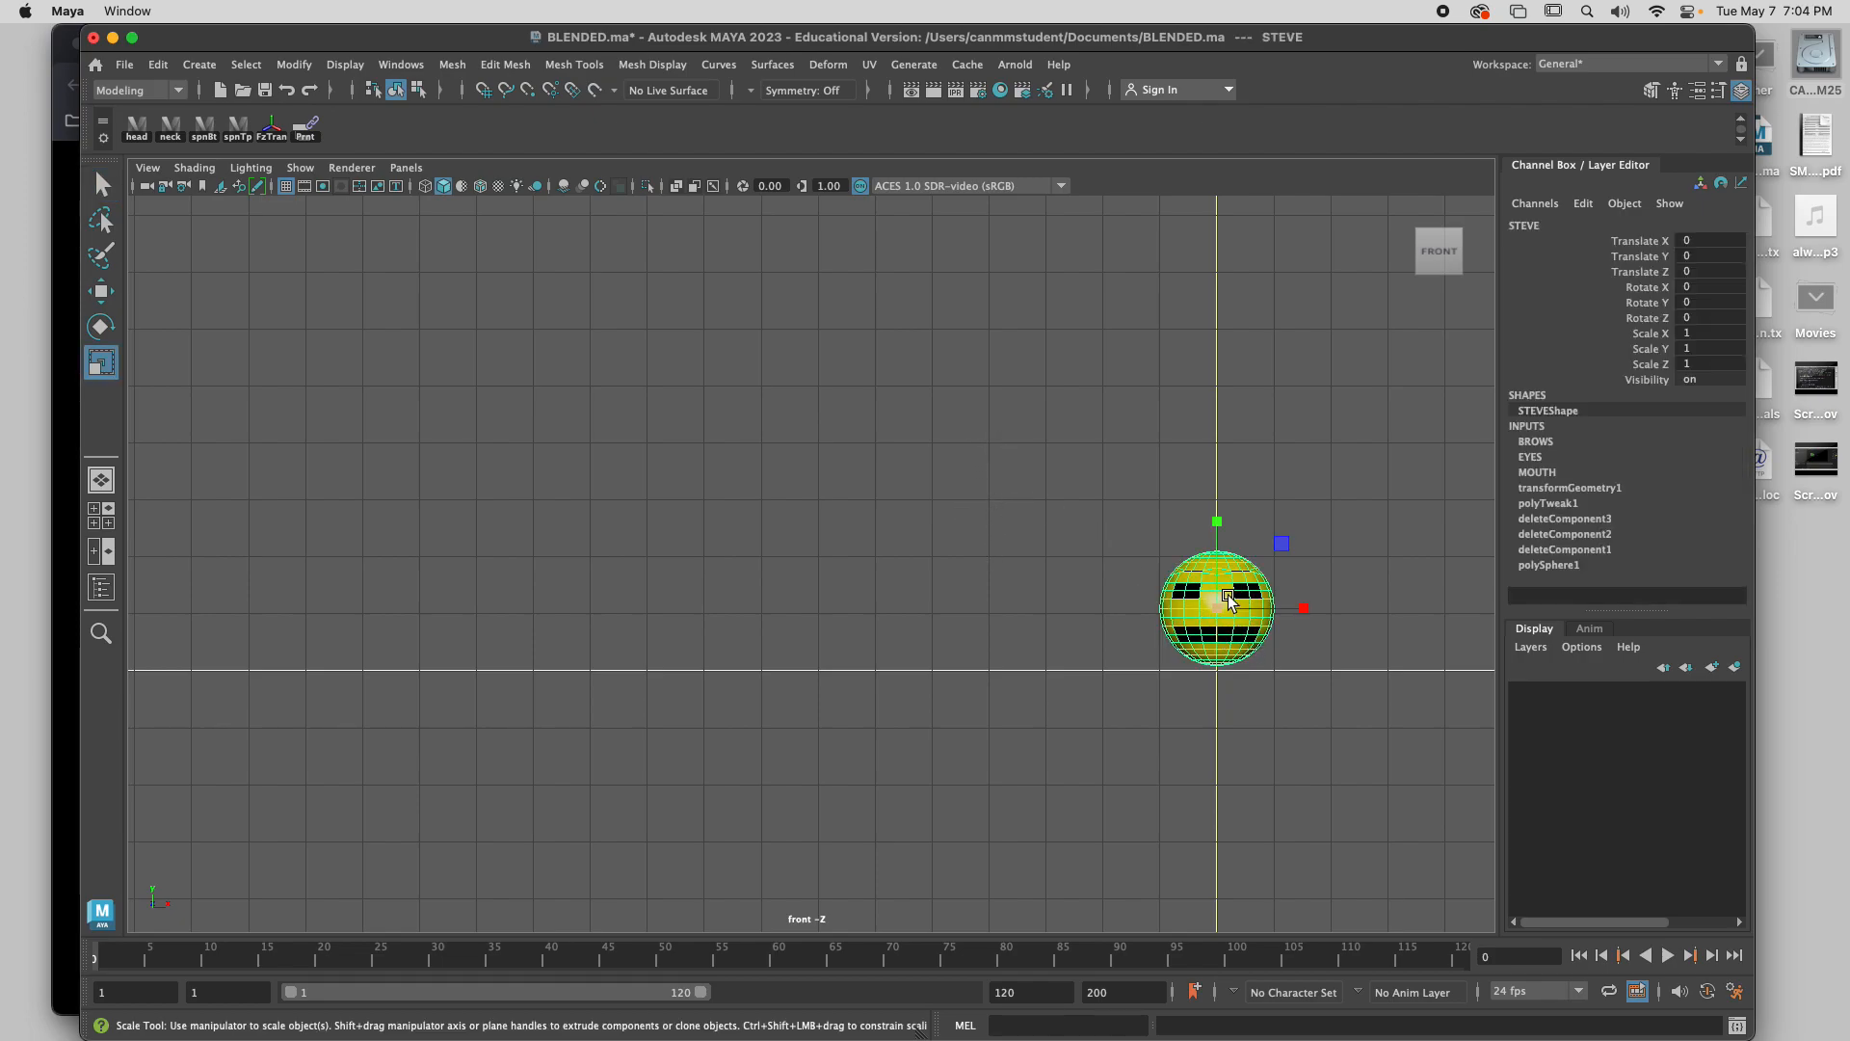
drag(1240, 617, 1451, 610)
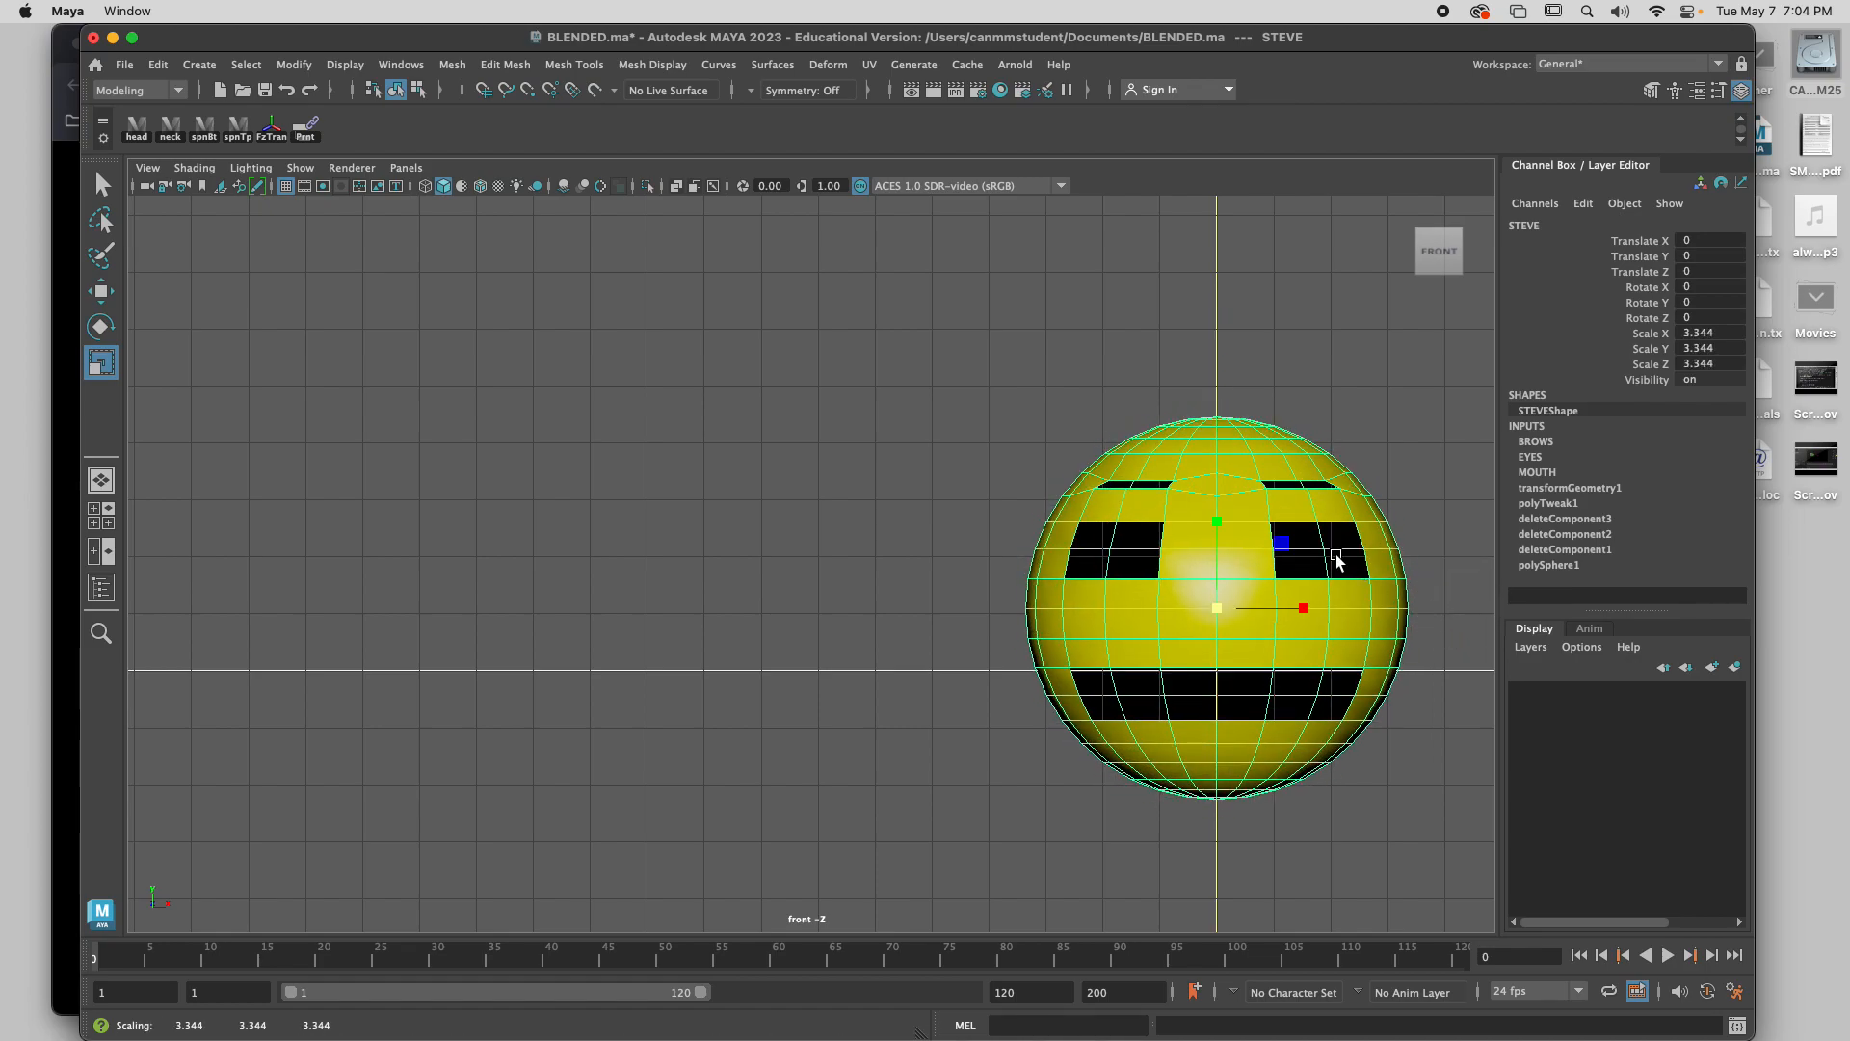
key(w)
drag(1219, 511, 1226, 366)
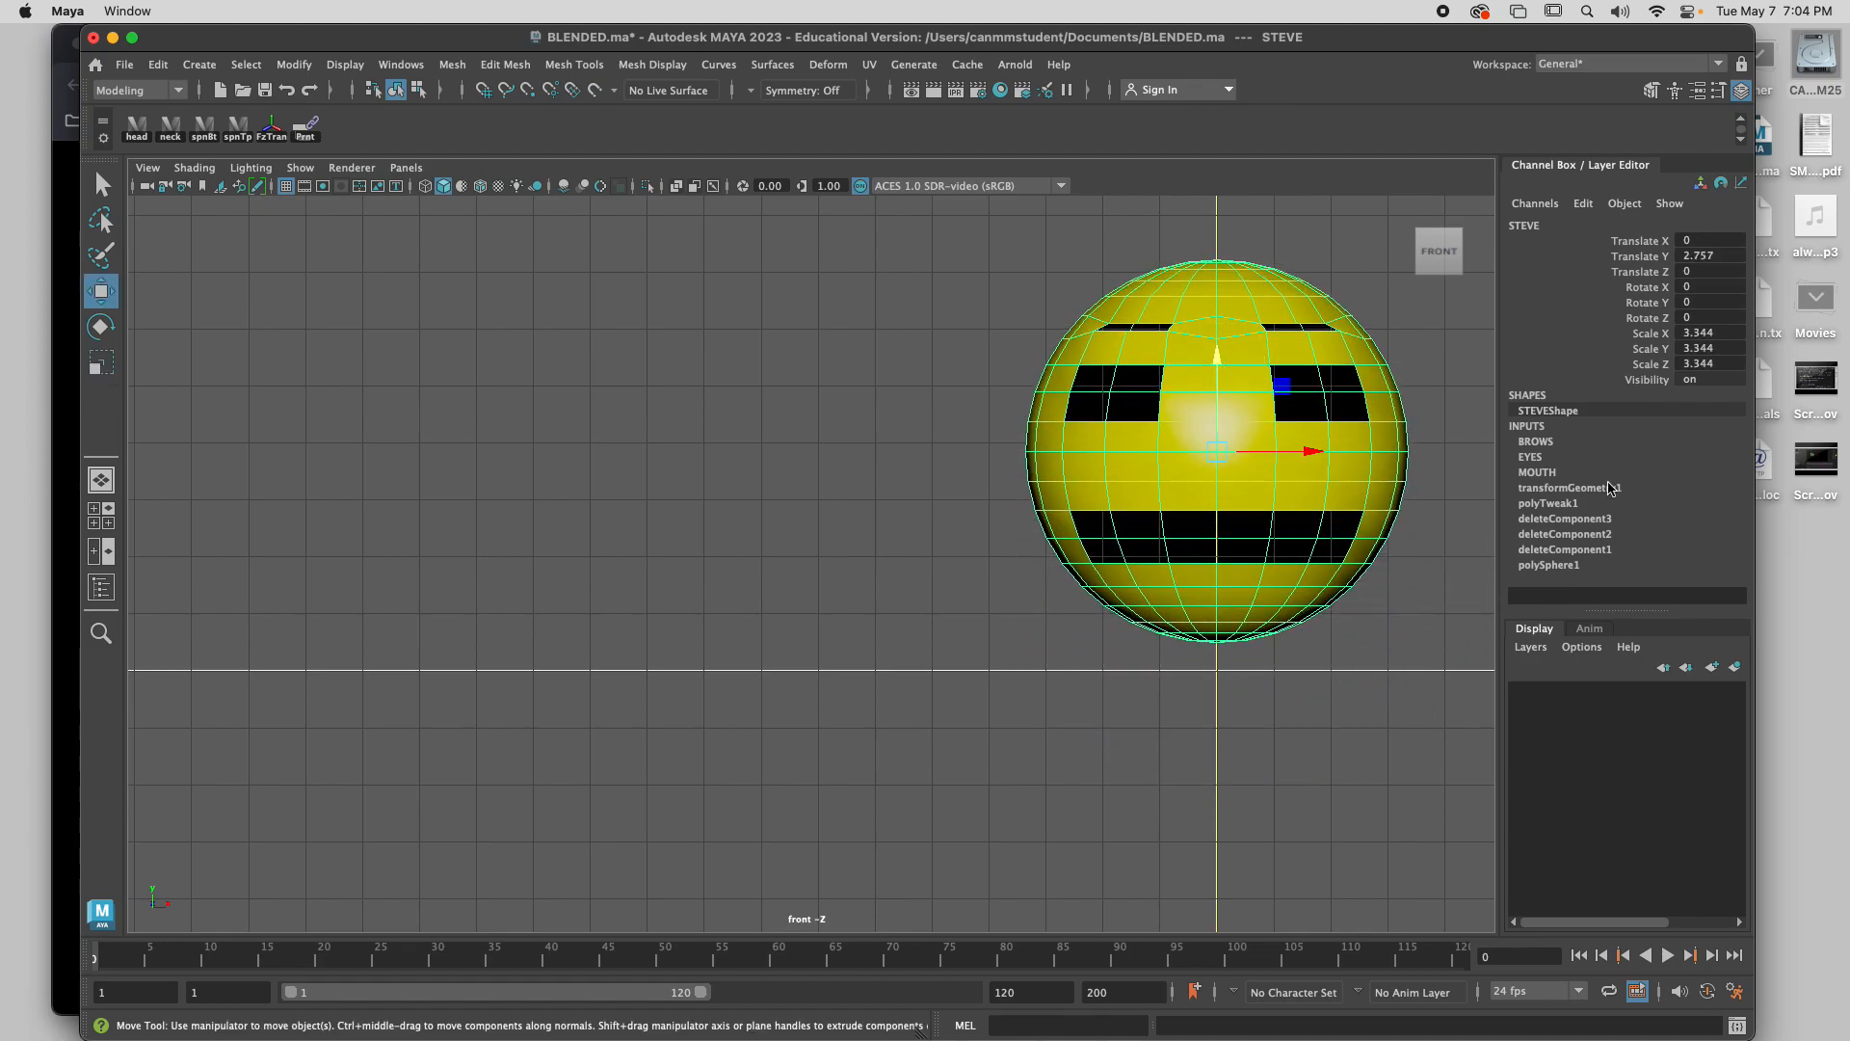
Expand the head's EYES inputs and test the BLINK channel on the enlarged head.
click(1530, 457)
click(1644, 488)
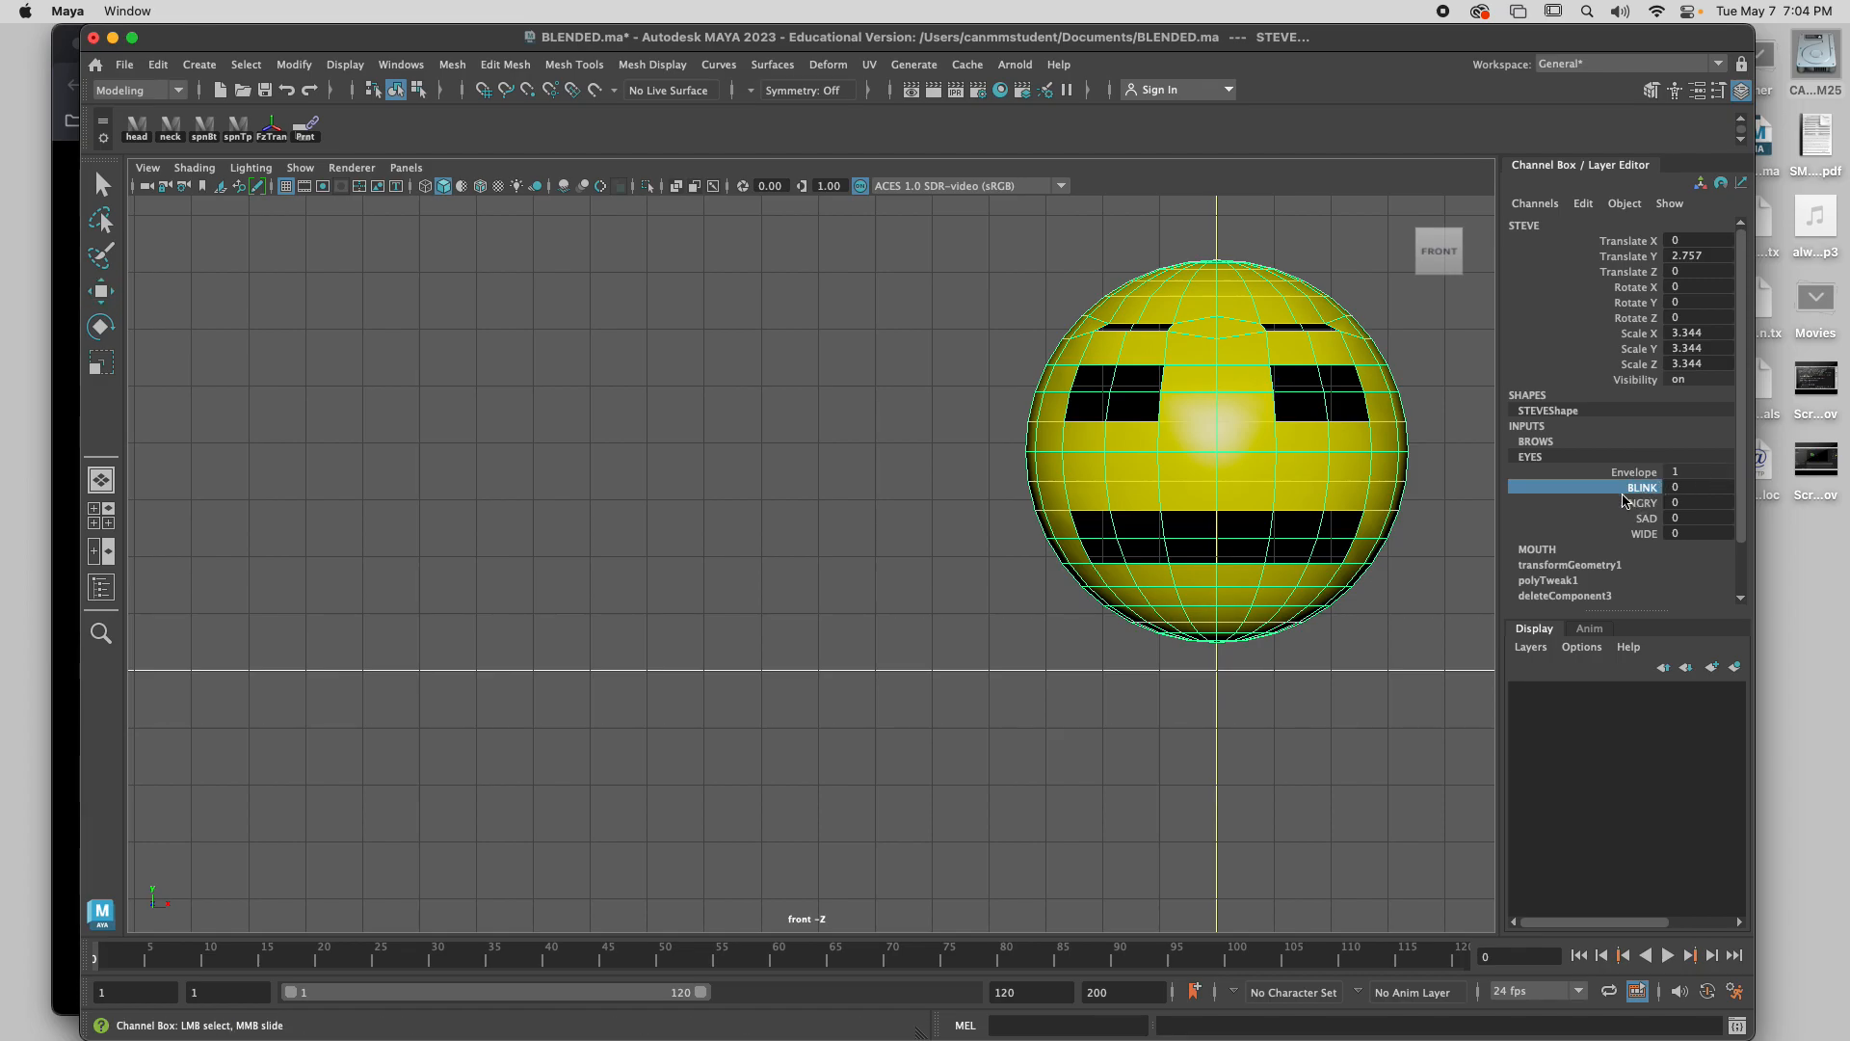
middle_drag(1368, 581, 1257, 619)
scroll(1118, 602, down, 3)
alt+middle_drag(1144, 727, 1370, 851)
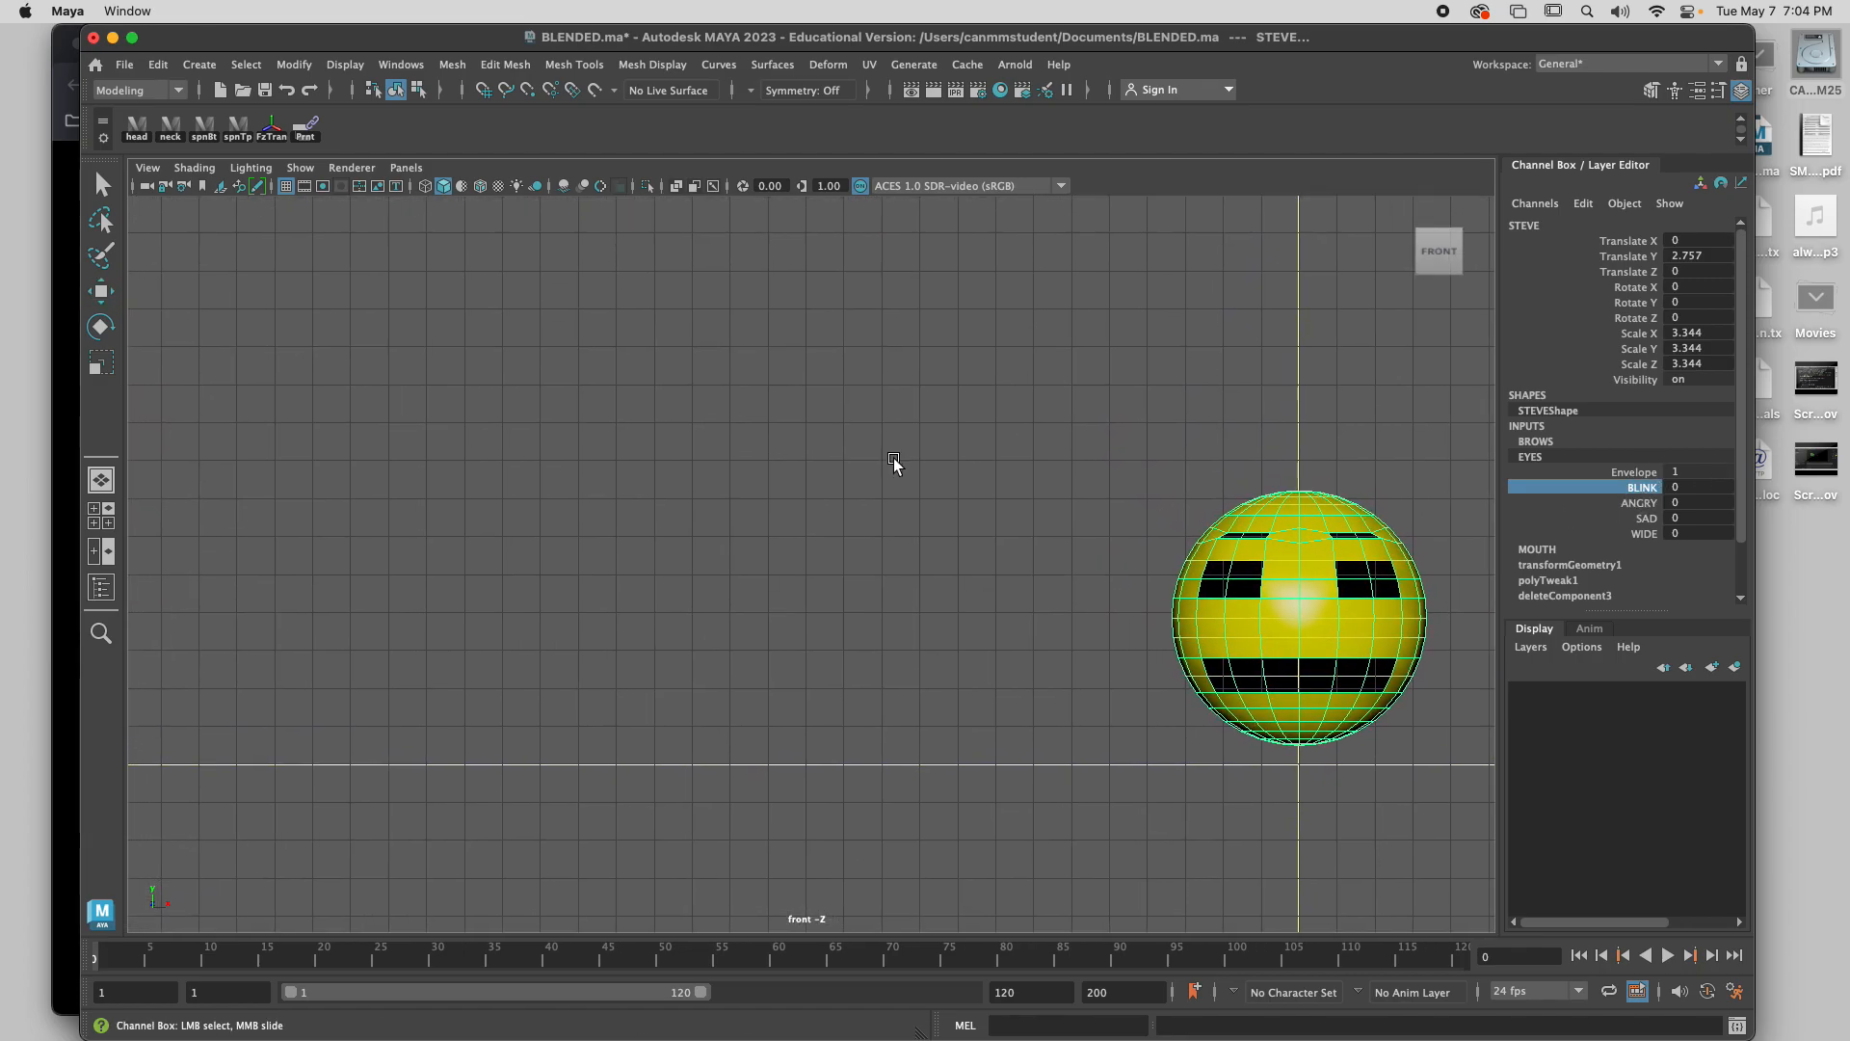
Scale the head uniformly to about 6.352 and move it to about X 7.661, Y 6.061.
key(r)
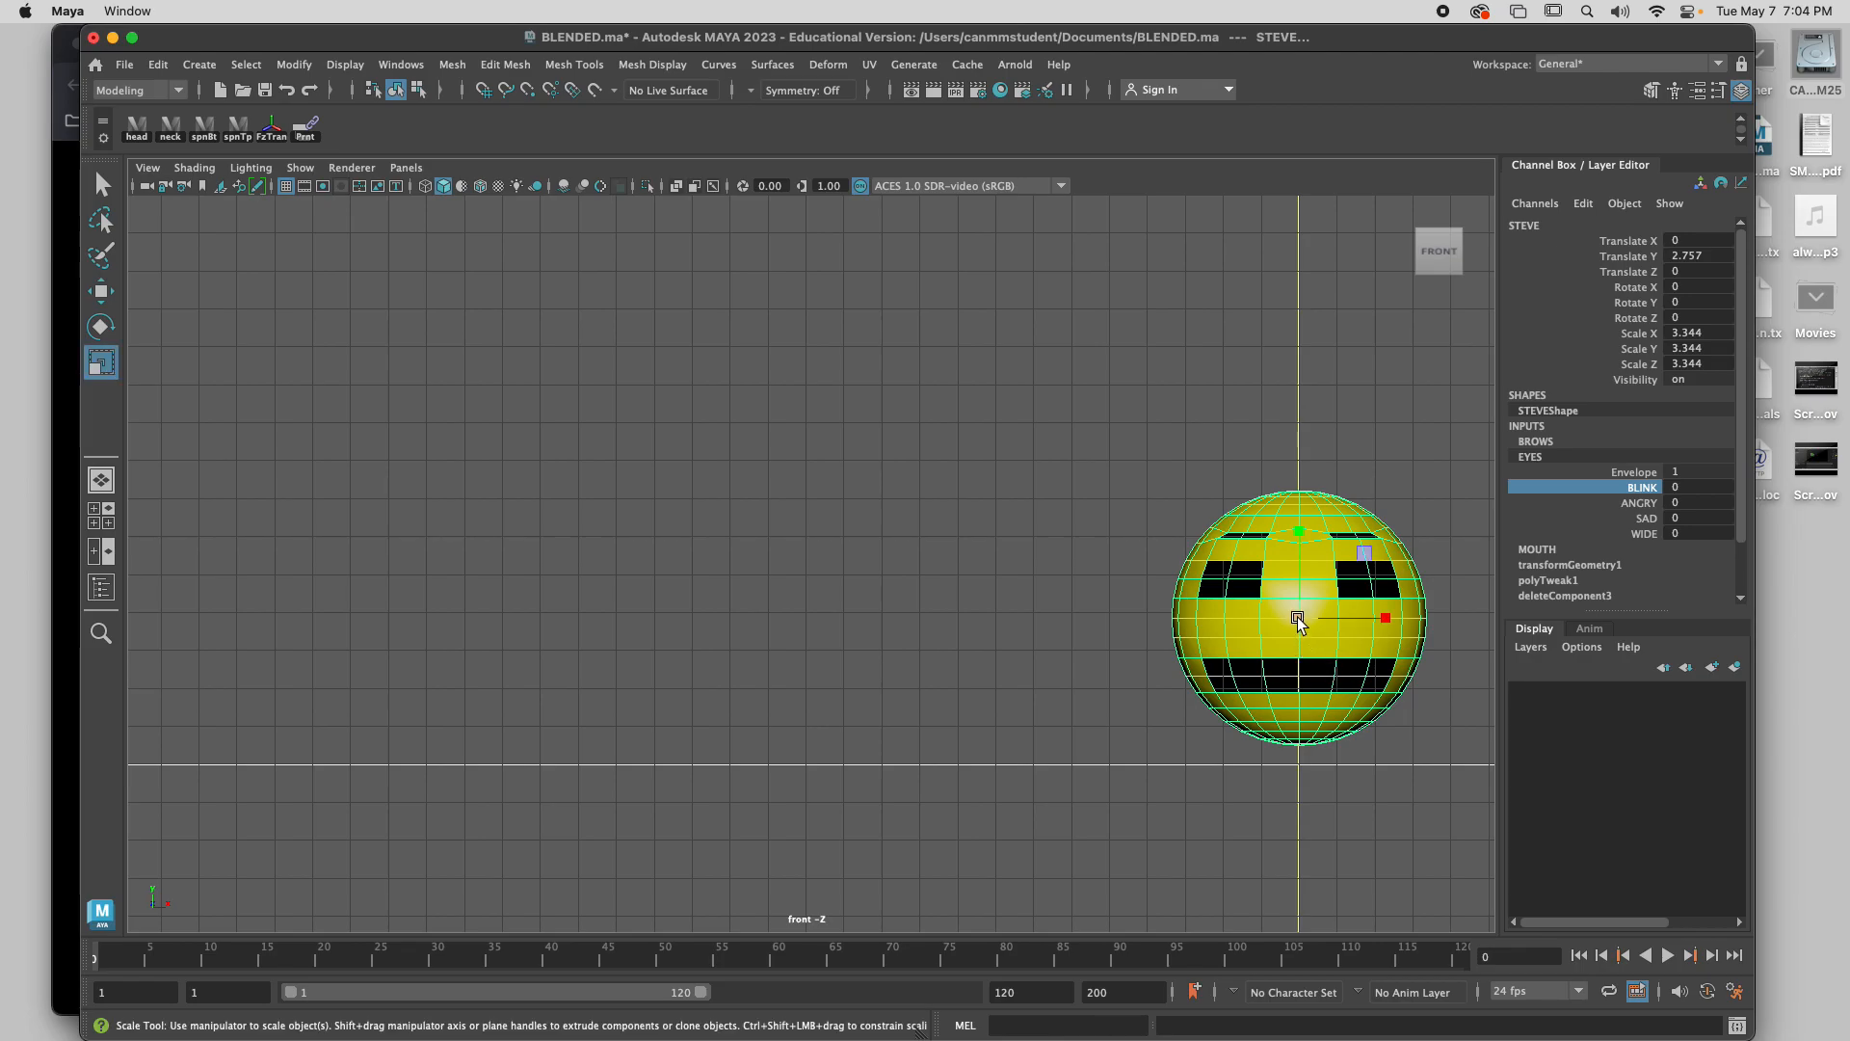
drag(1300, 620, 1494, 612)
alt+right_drag(1317, 689, 1251, 680)
key(w)
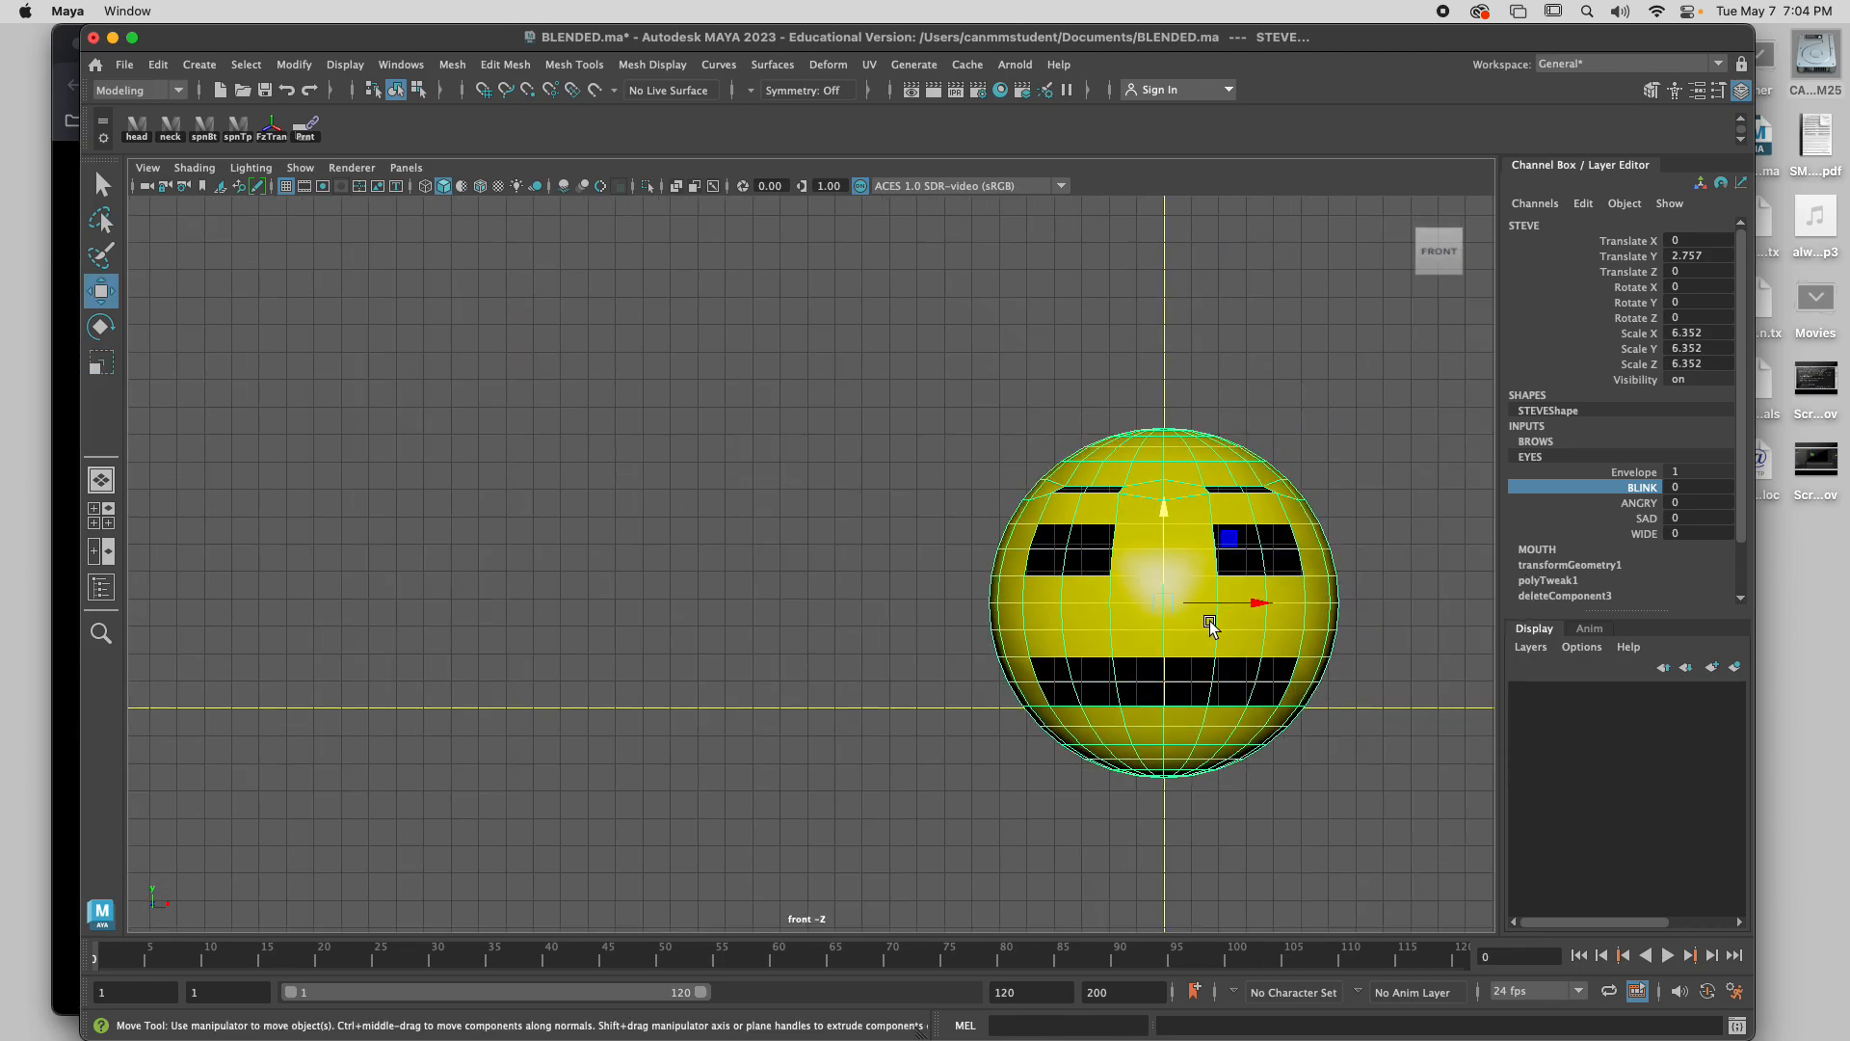
drag(1165, 604, 1379, 521)
alt+middle_drag(1322, 664, 1190, 726)
alt+right_drag(1301, 768, 1249, 764)
alt+middle_drag(1161, 781, 1288, 798)
alt+middle_drag(1037, 775, 932, 777)
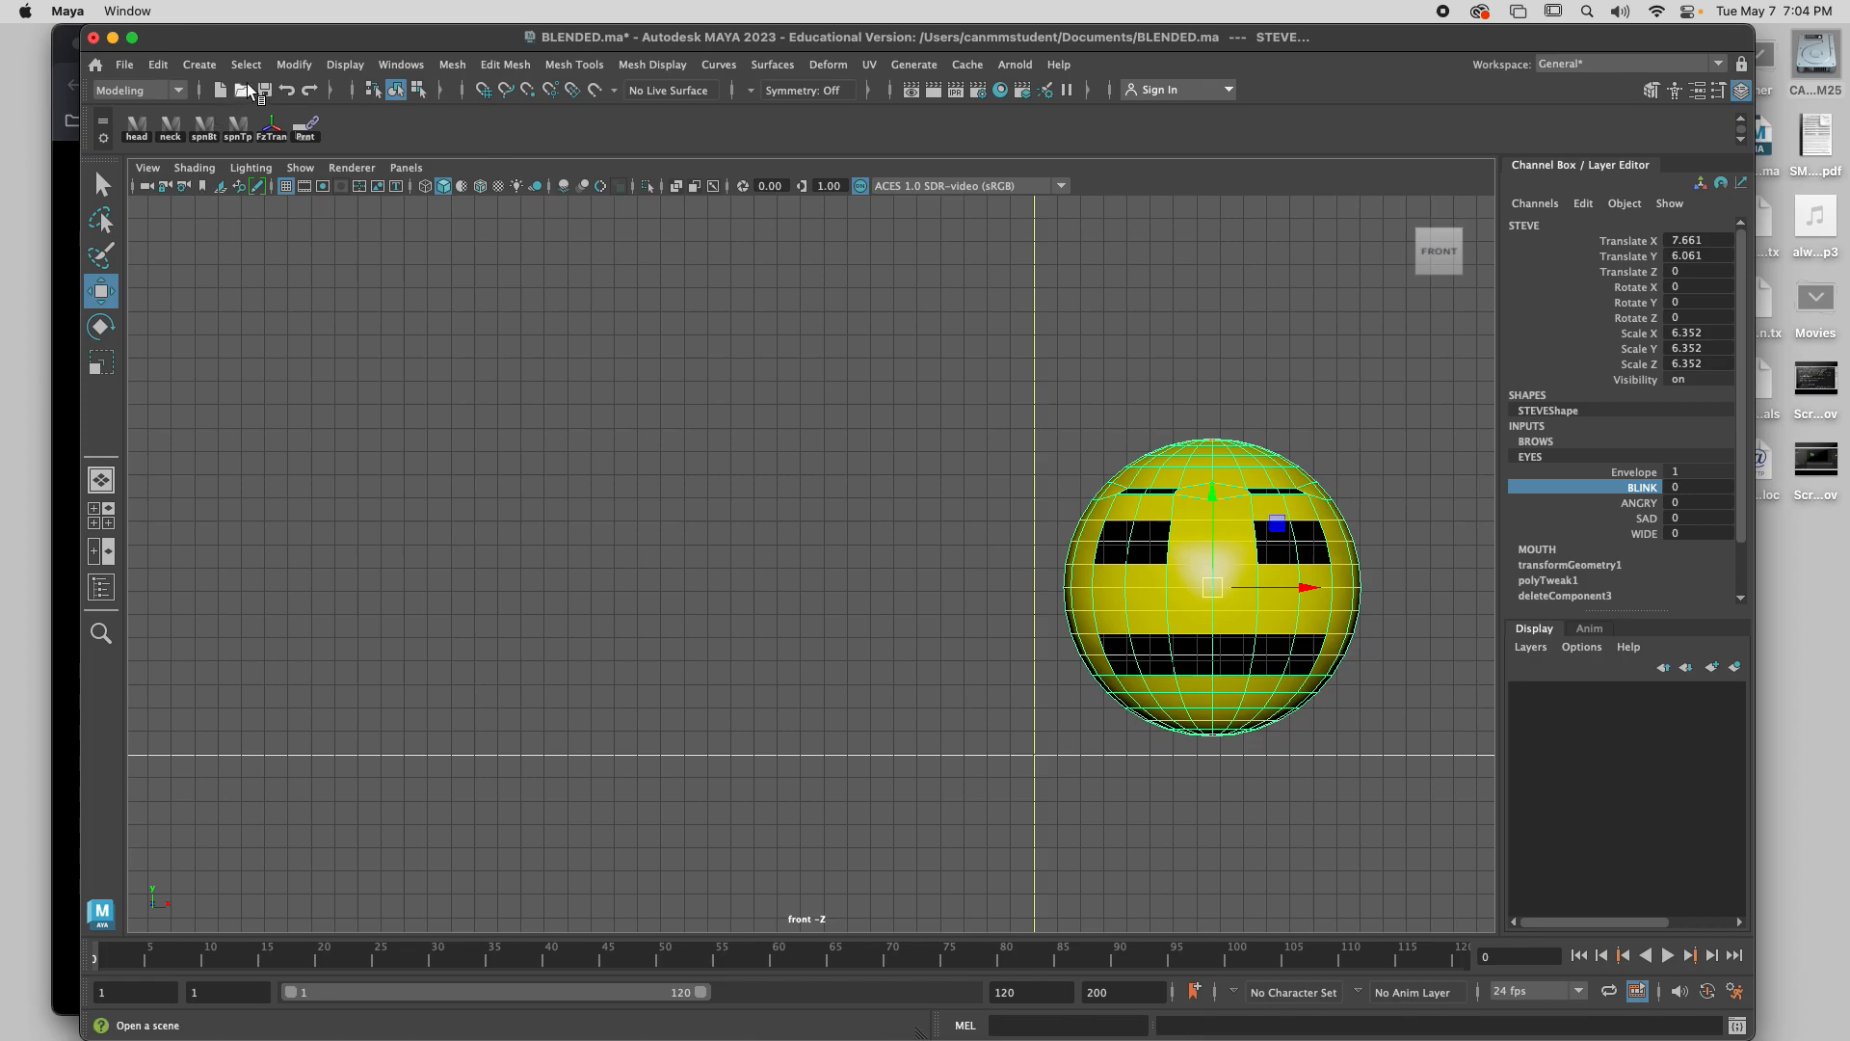
Move the Maya window aside to read the lesson slide on blend shape controls, and bring the window back.
drag(274, 48, 521, 806)
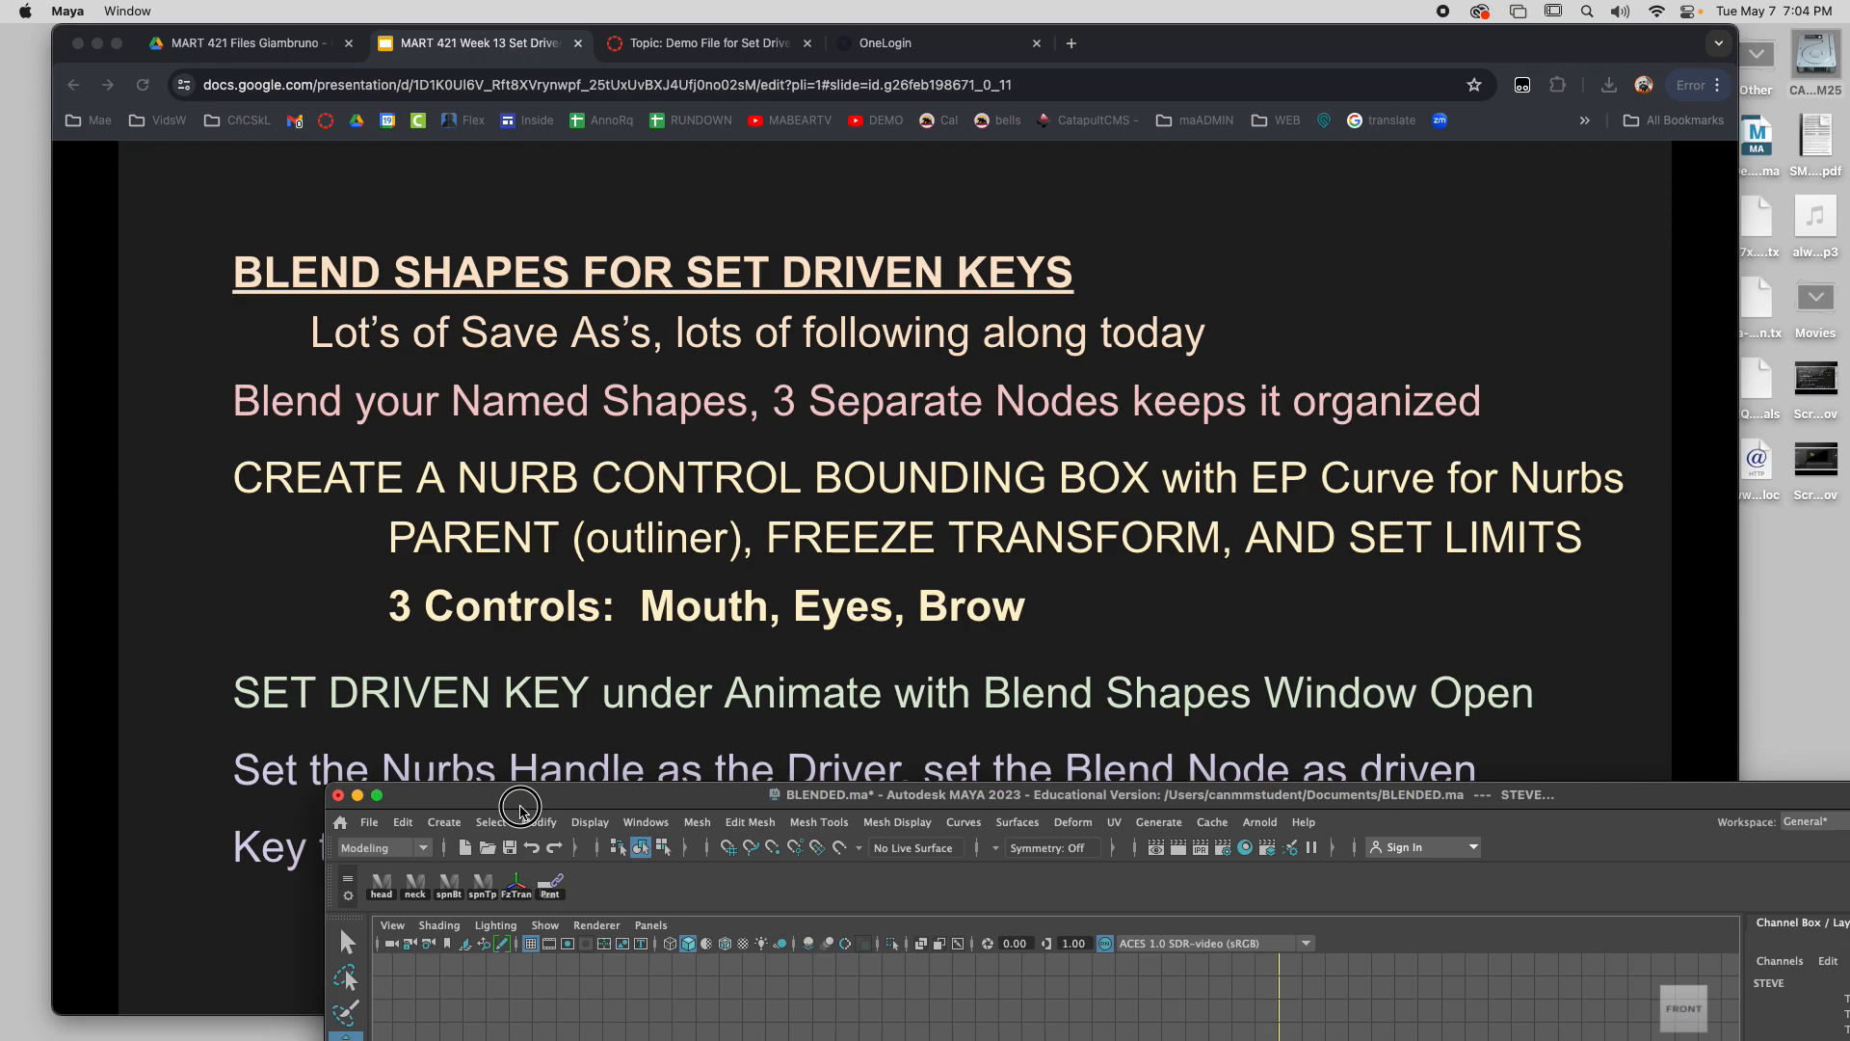
drag(520, 806, 214, 44)
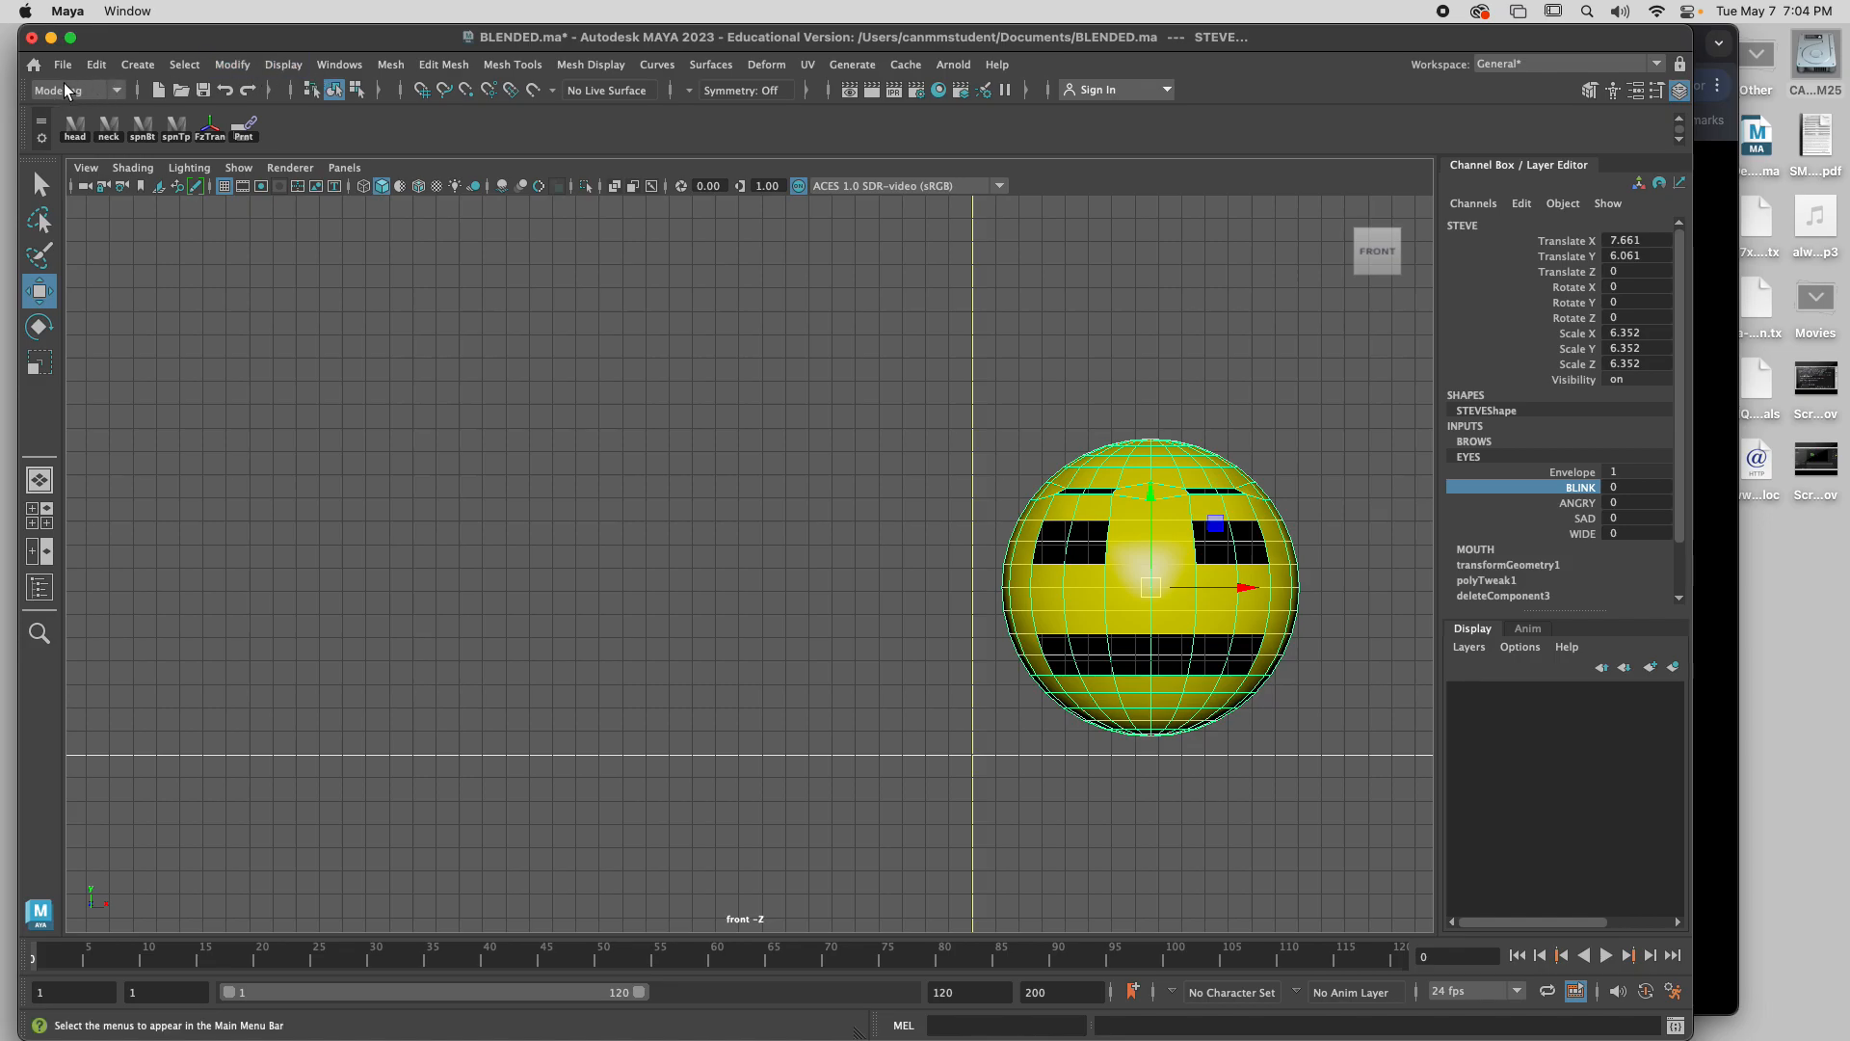
click(136, 67)
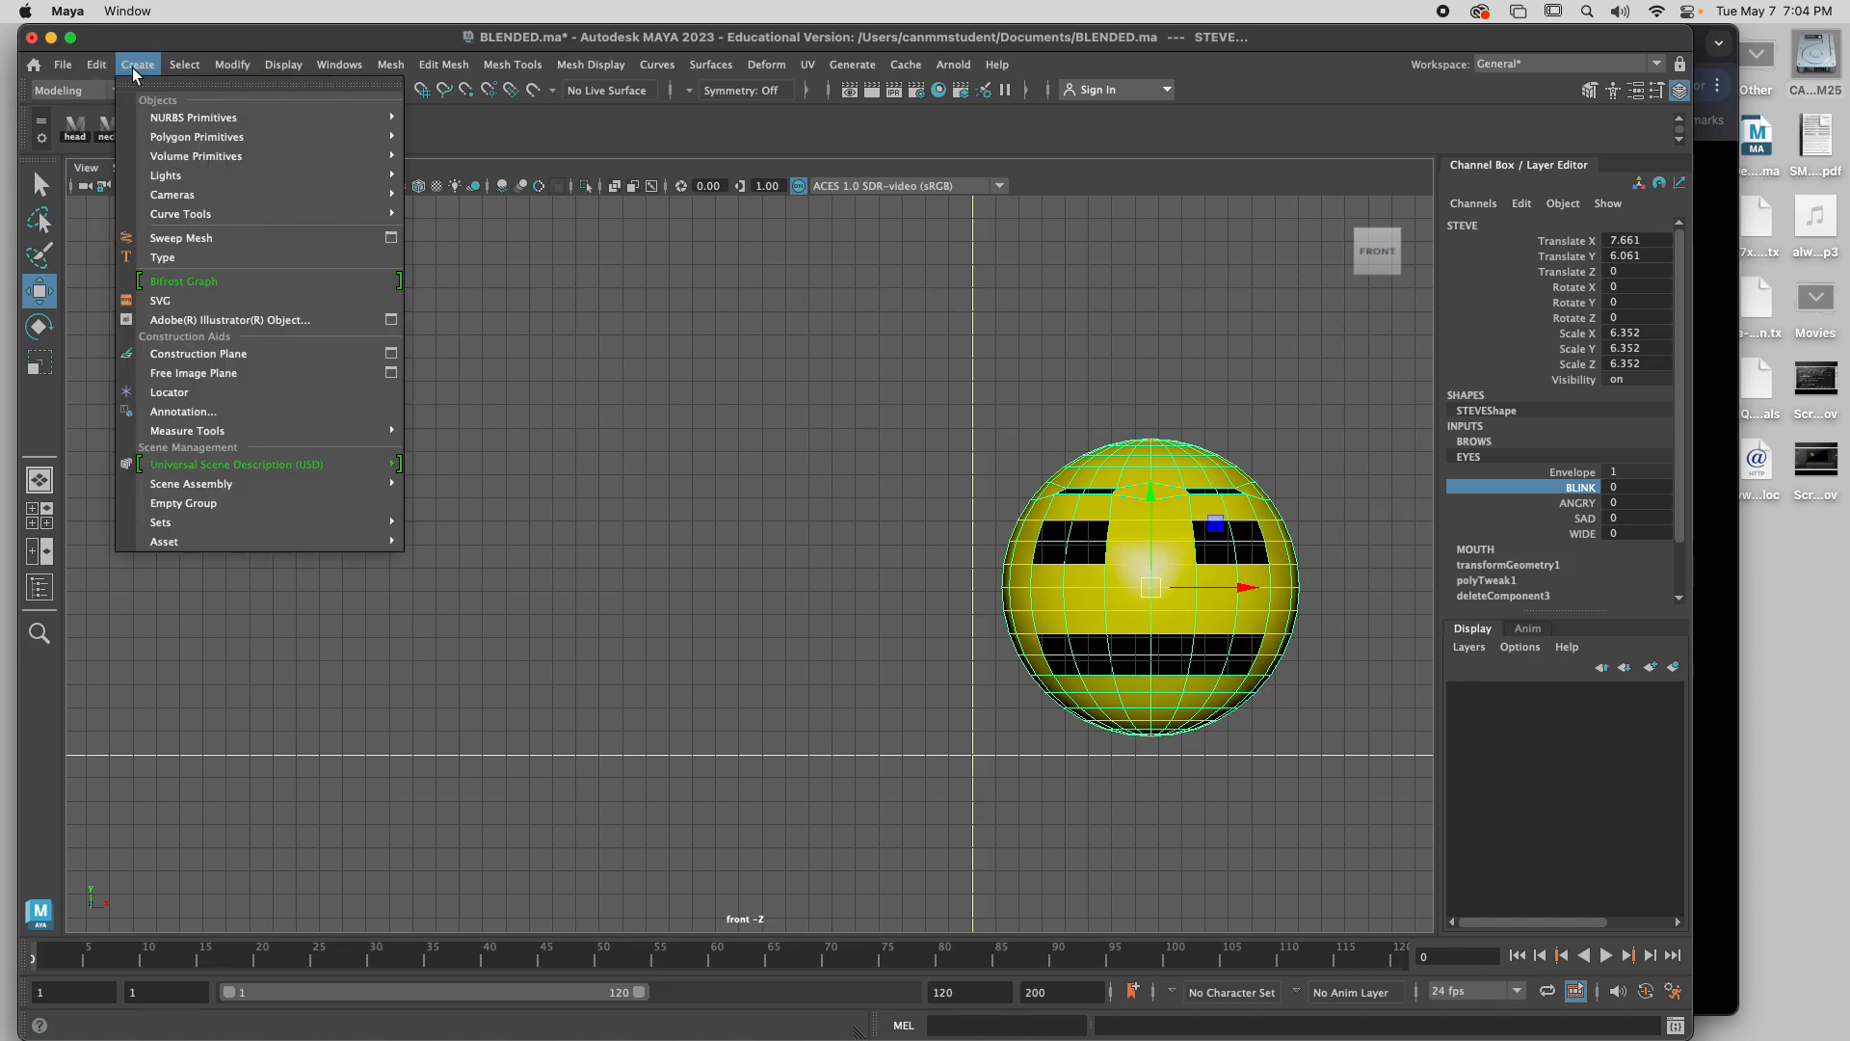
mouse_move(318, 214)
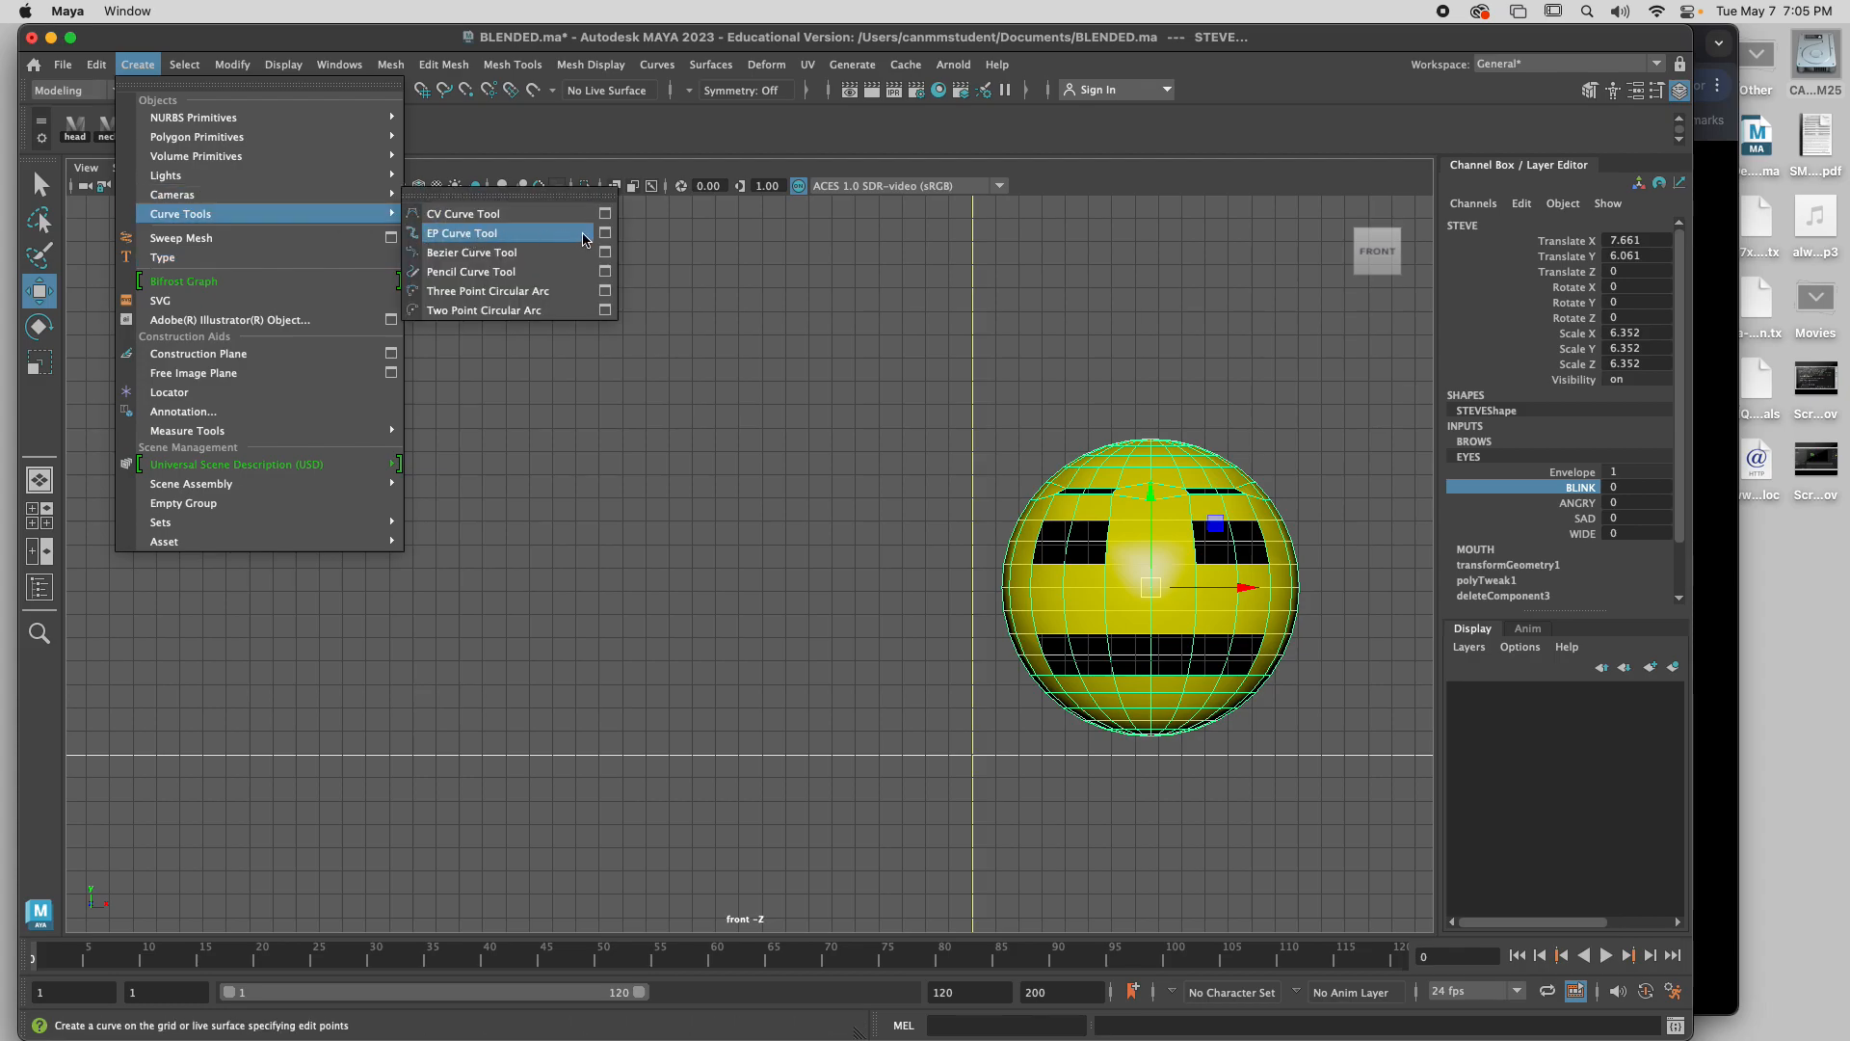
click(605, 233)
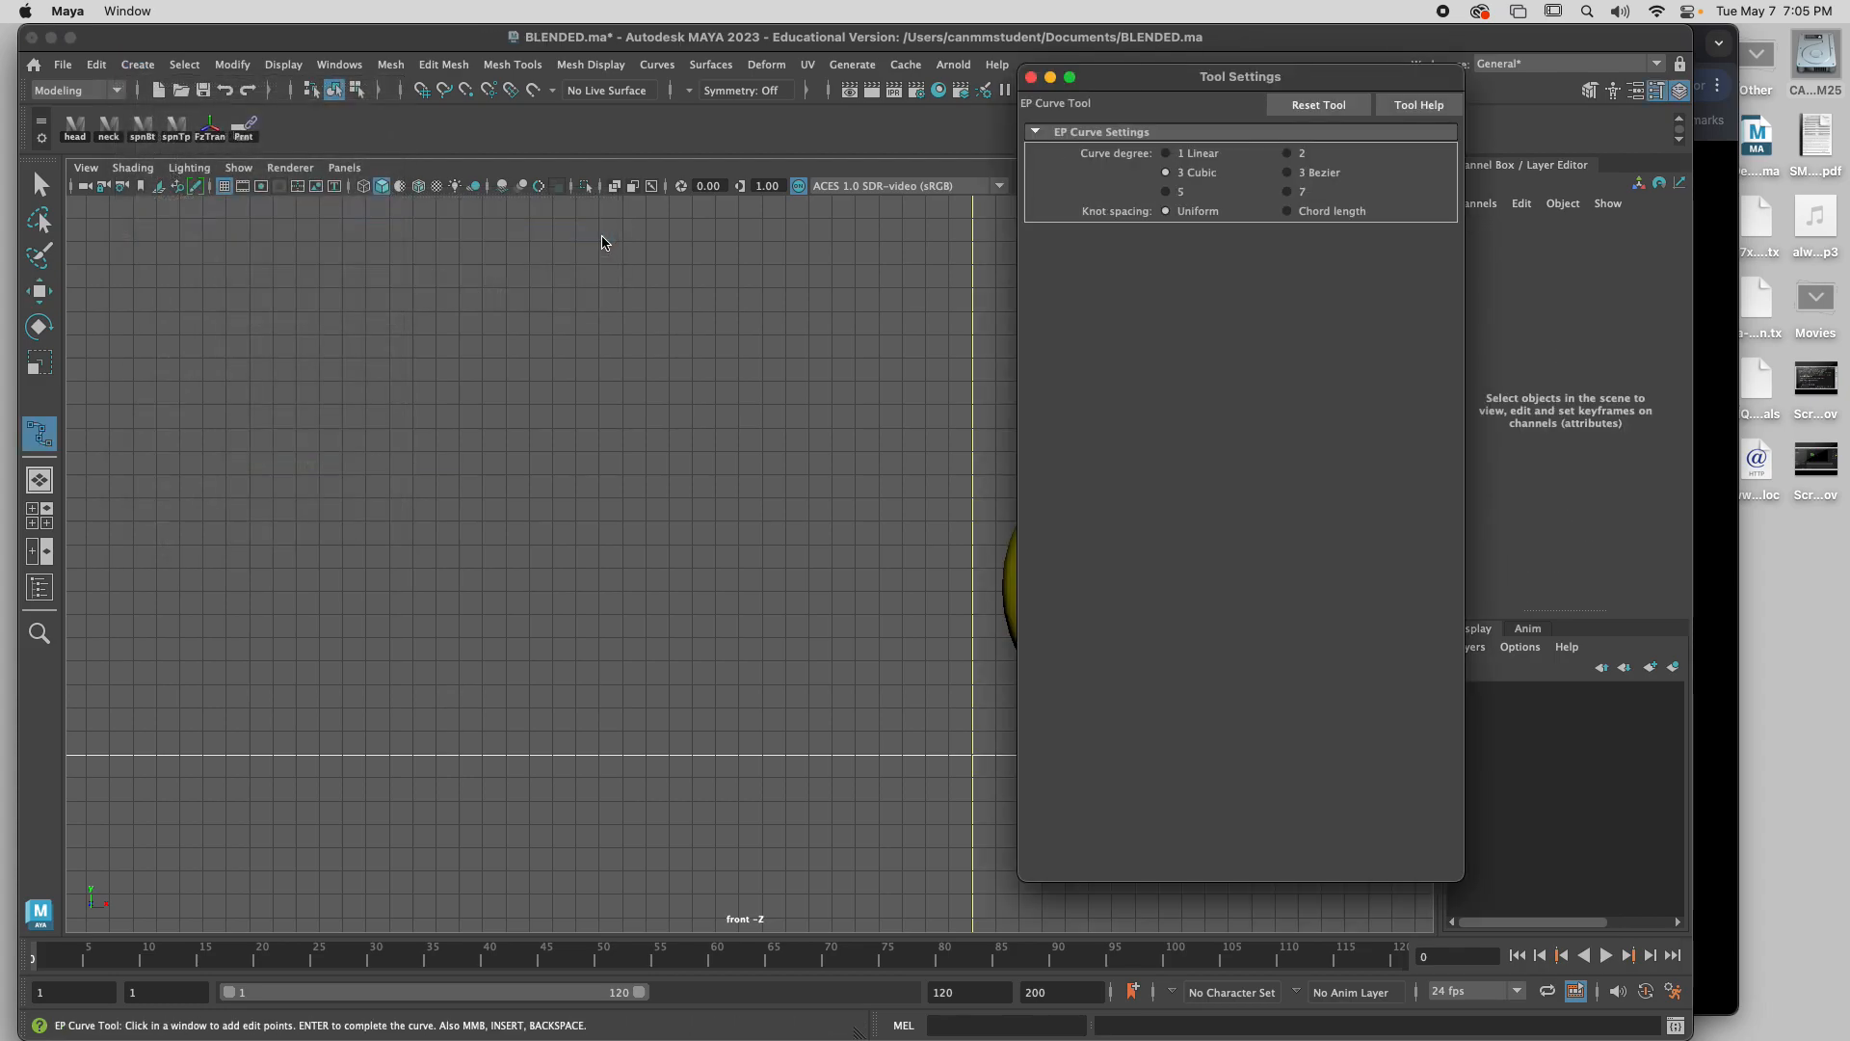
click(1031, 77)
Set the EP Curve Tool to degree 1 Linear, clear its settings away from the drawing area, and enable grid snapping.
click(138, 65)
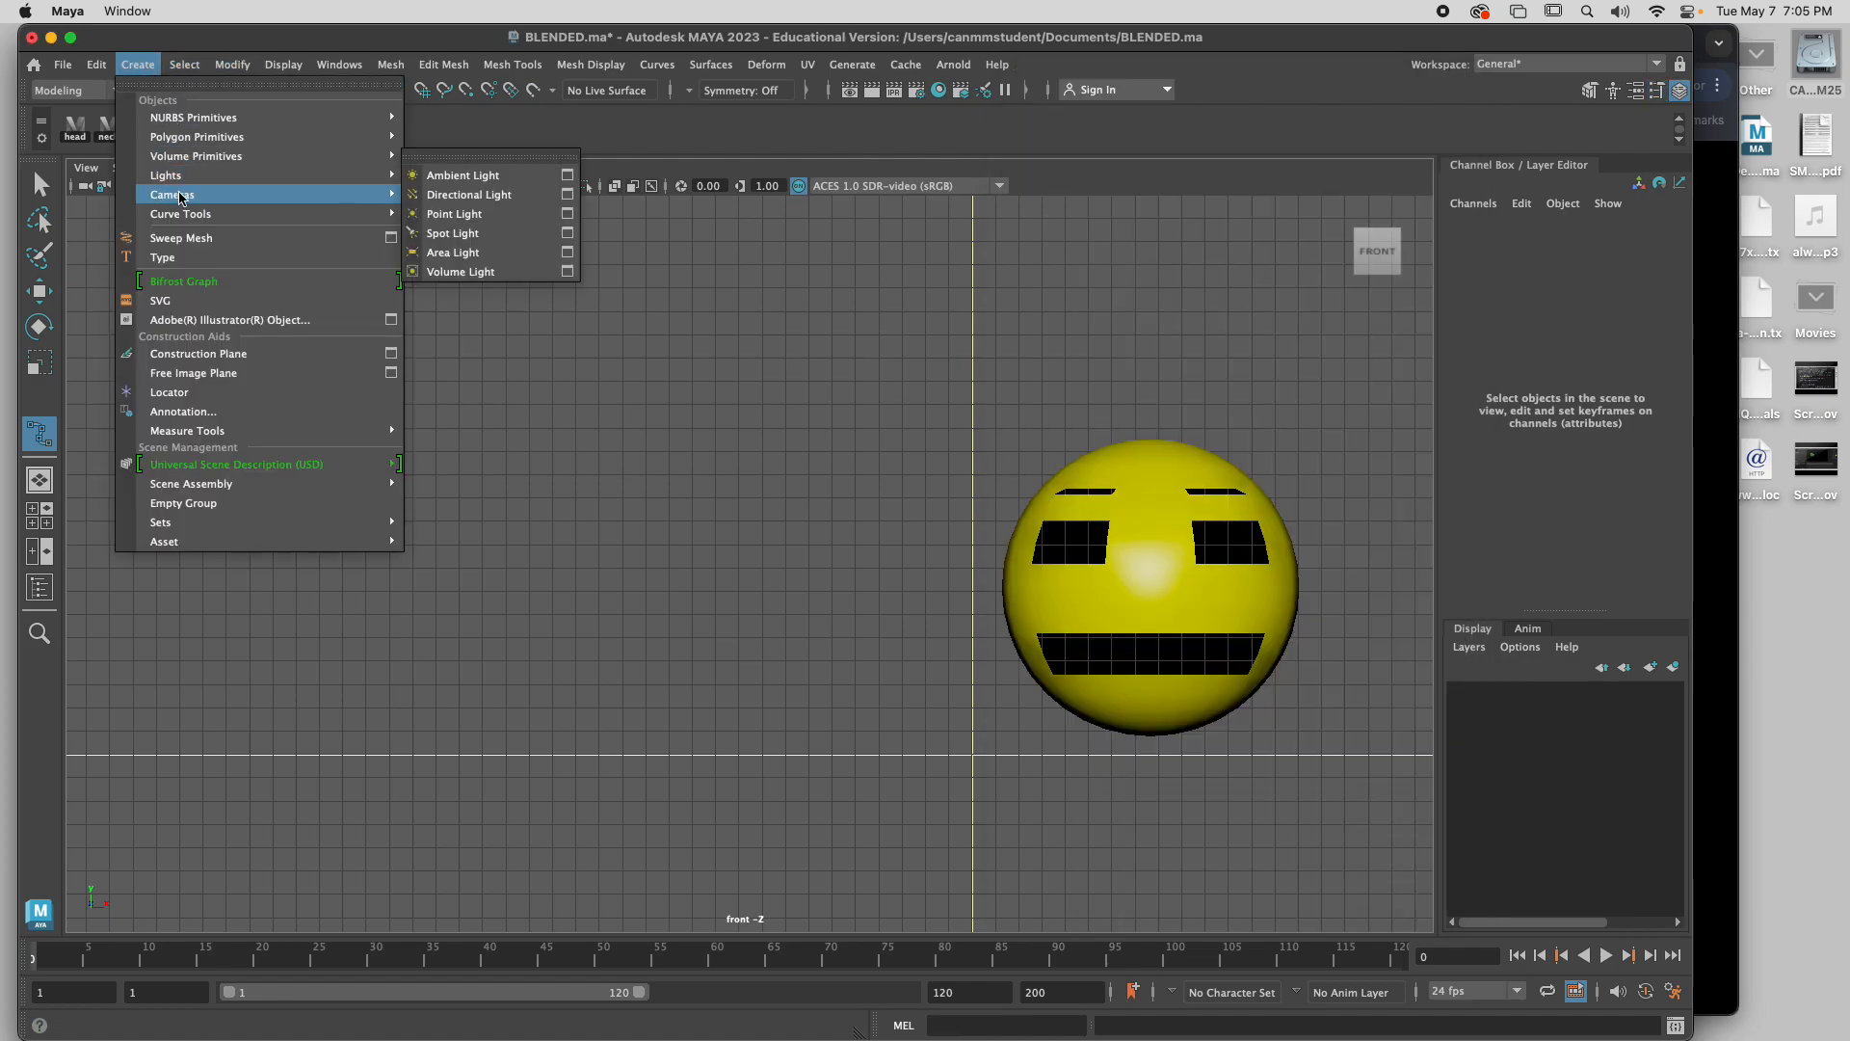
mouse_move(278, 216)
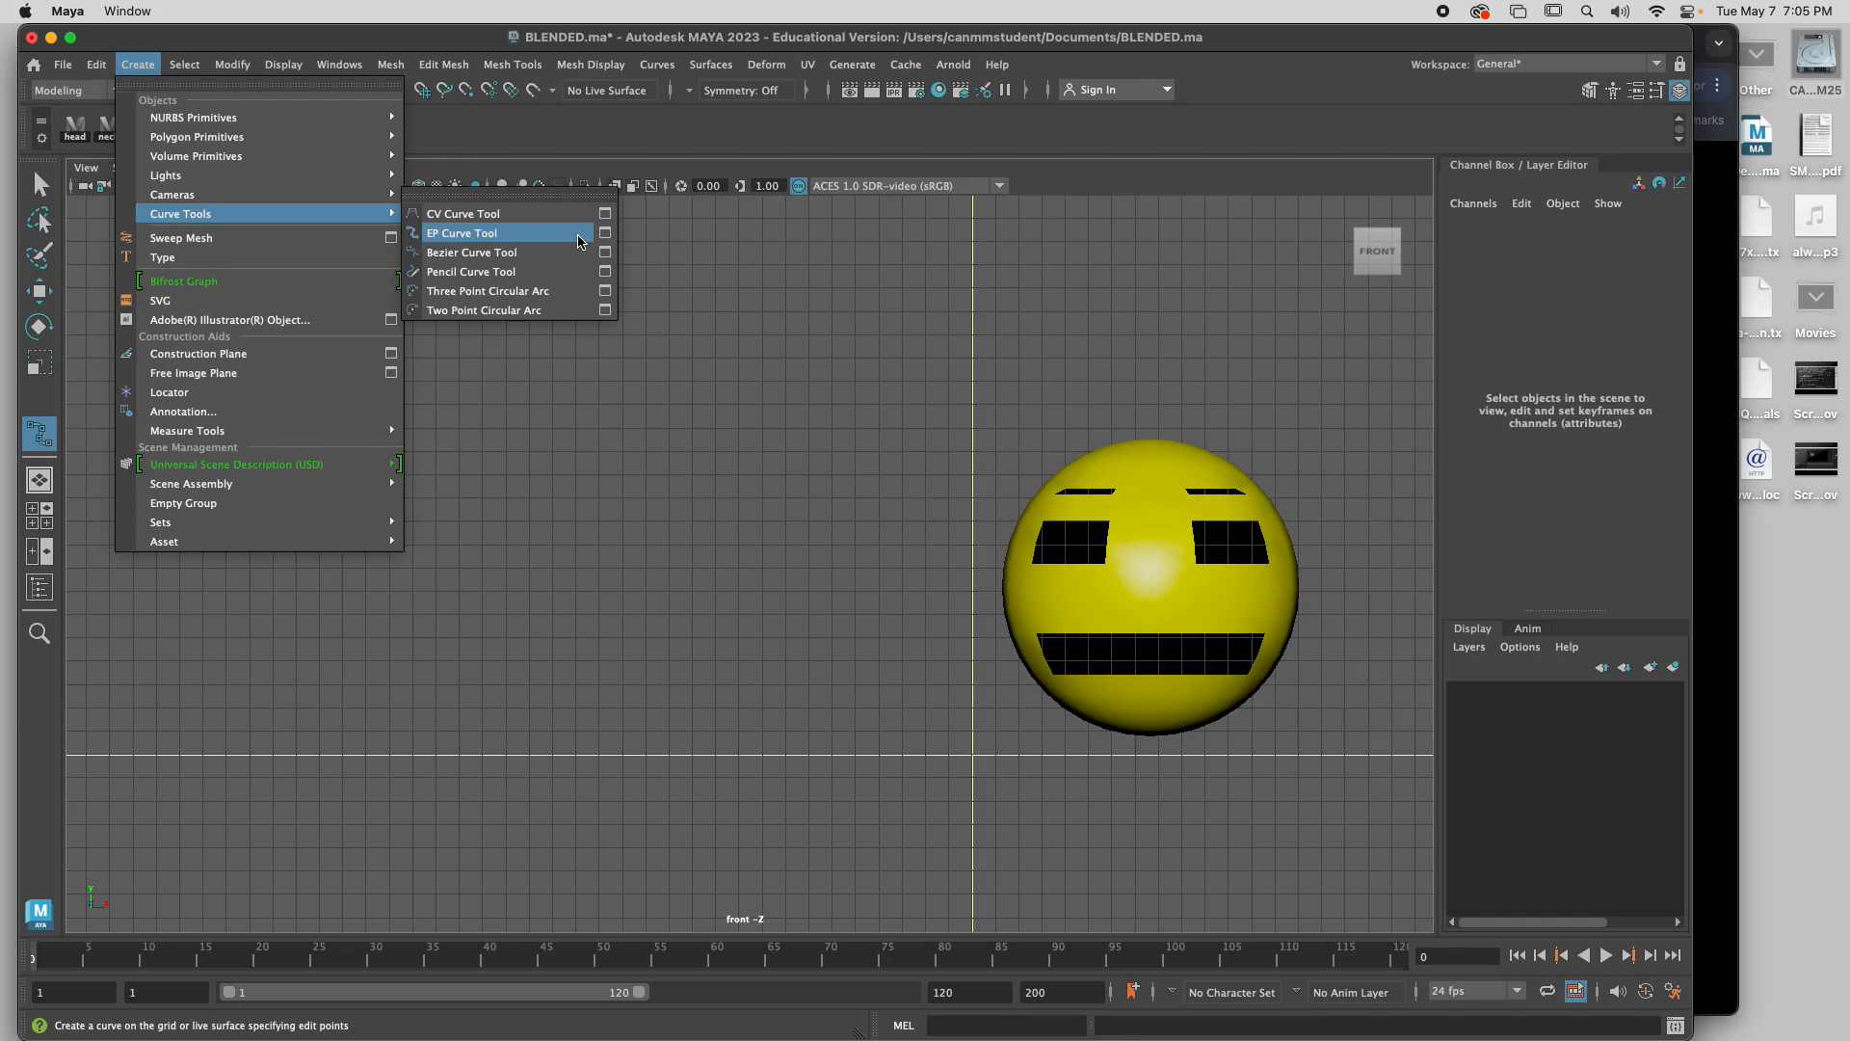
click(608, 236)
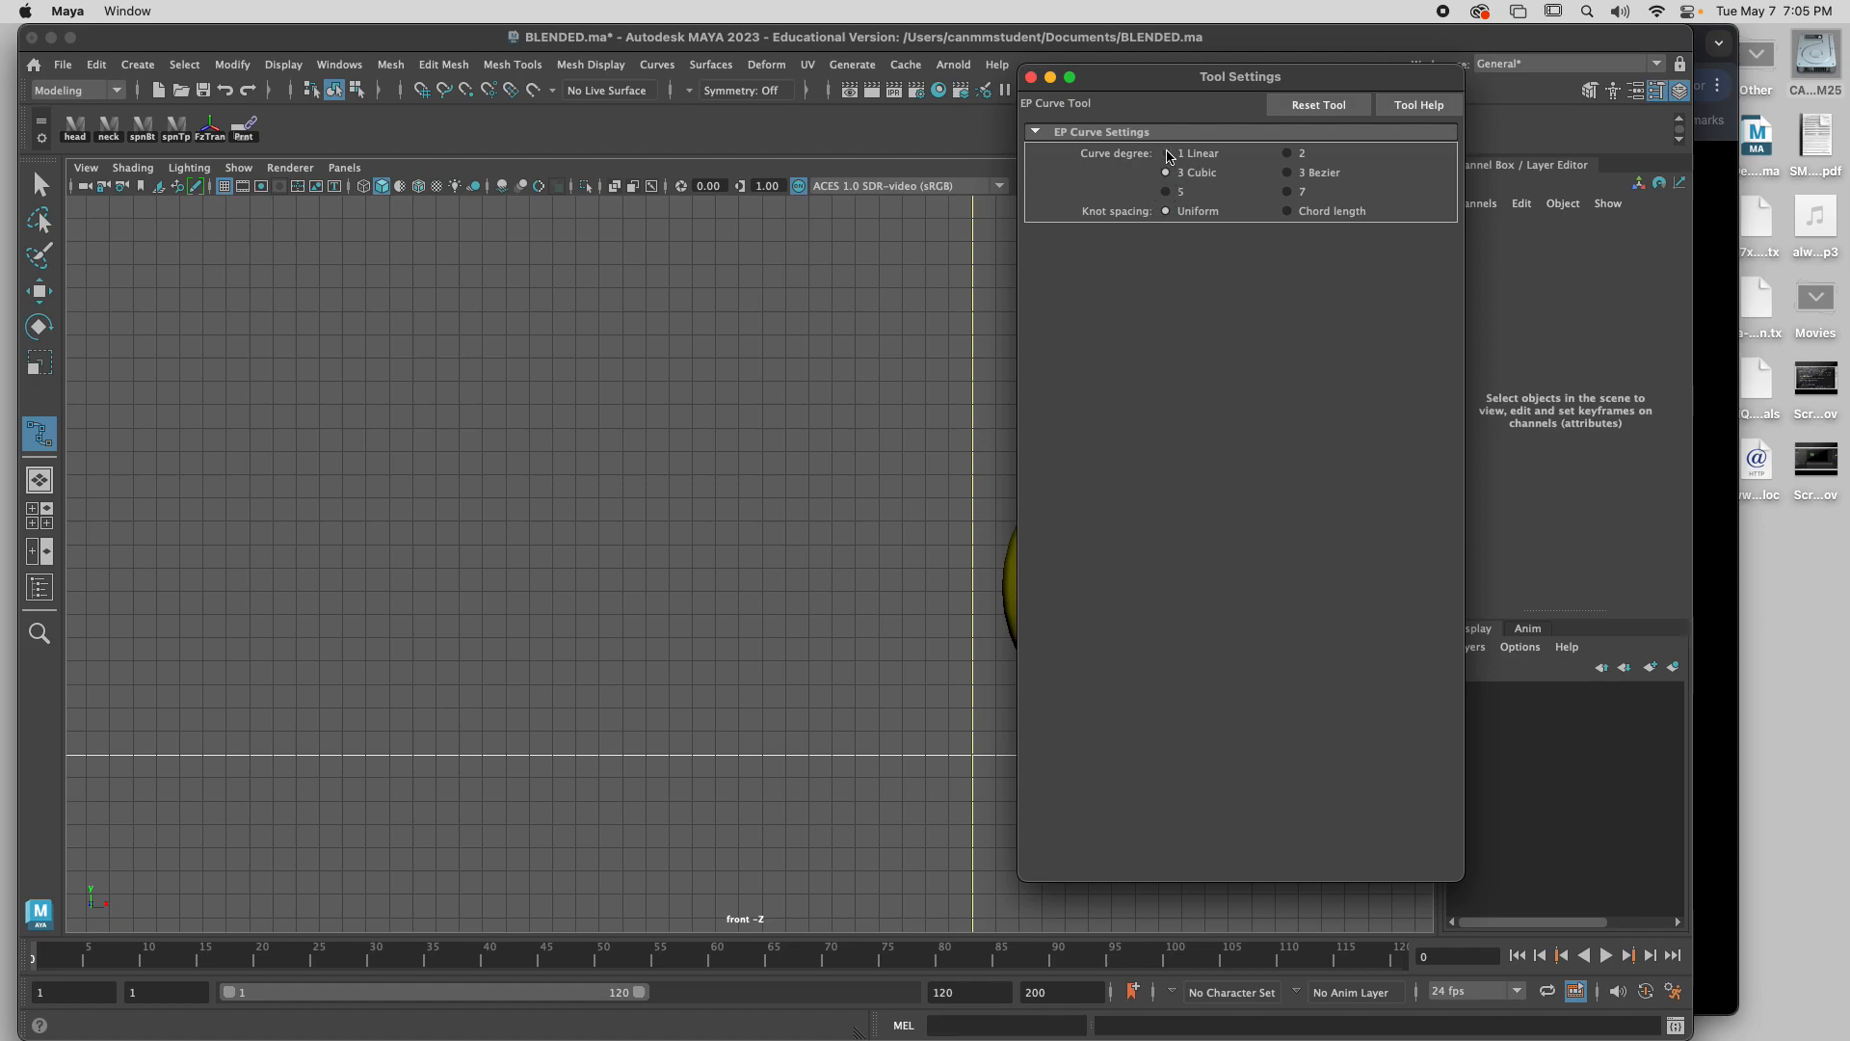
click(1177, 155)
drag(1160, 87, 1292, 244)
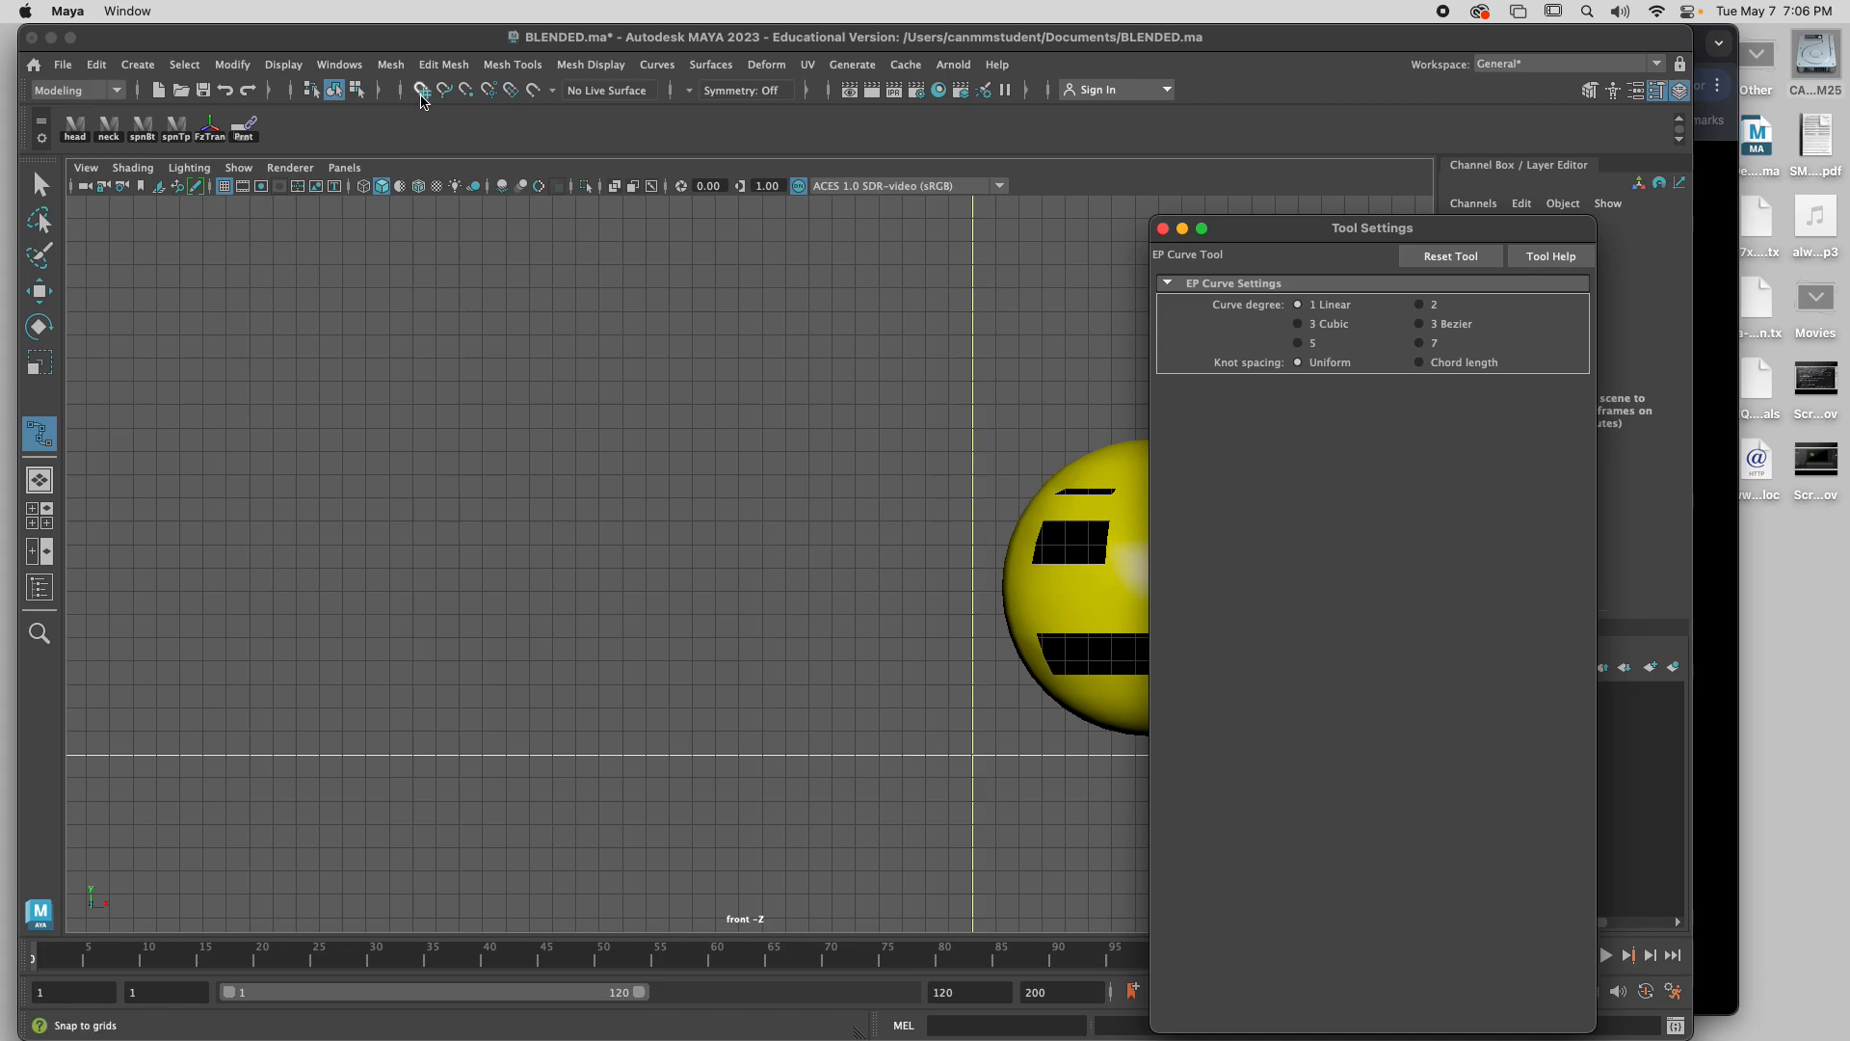
click(421, 89)
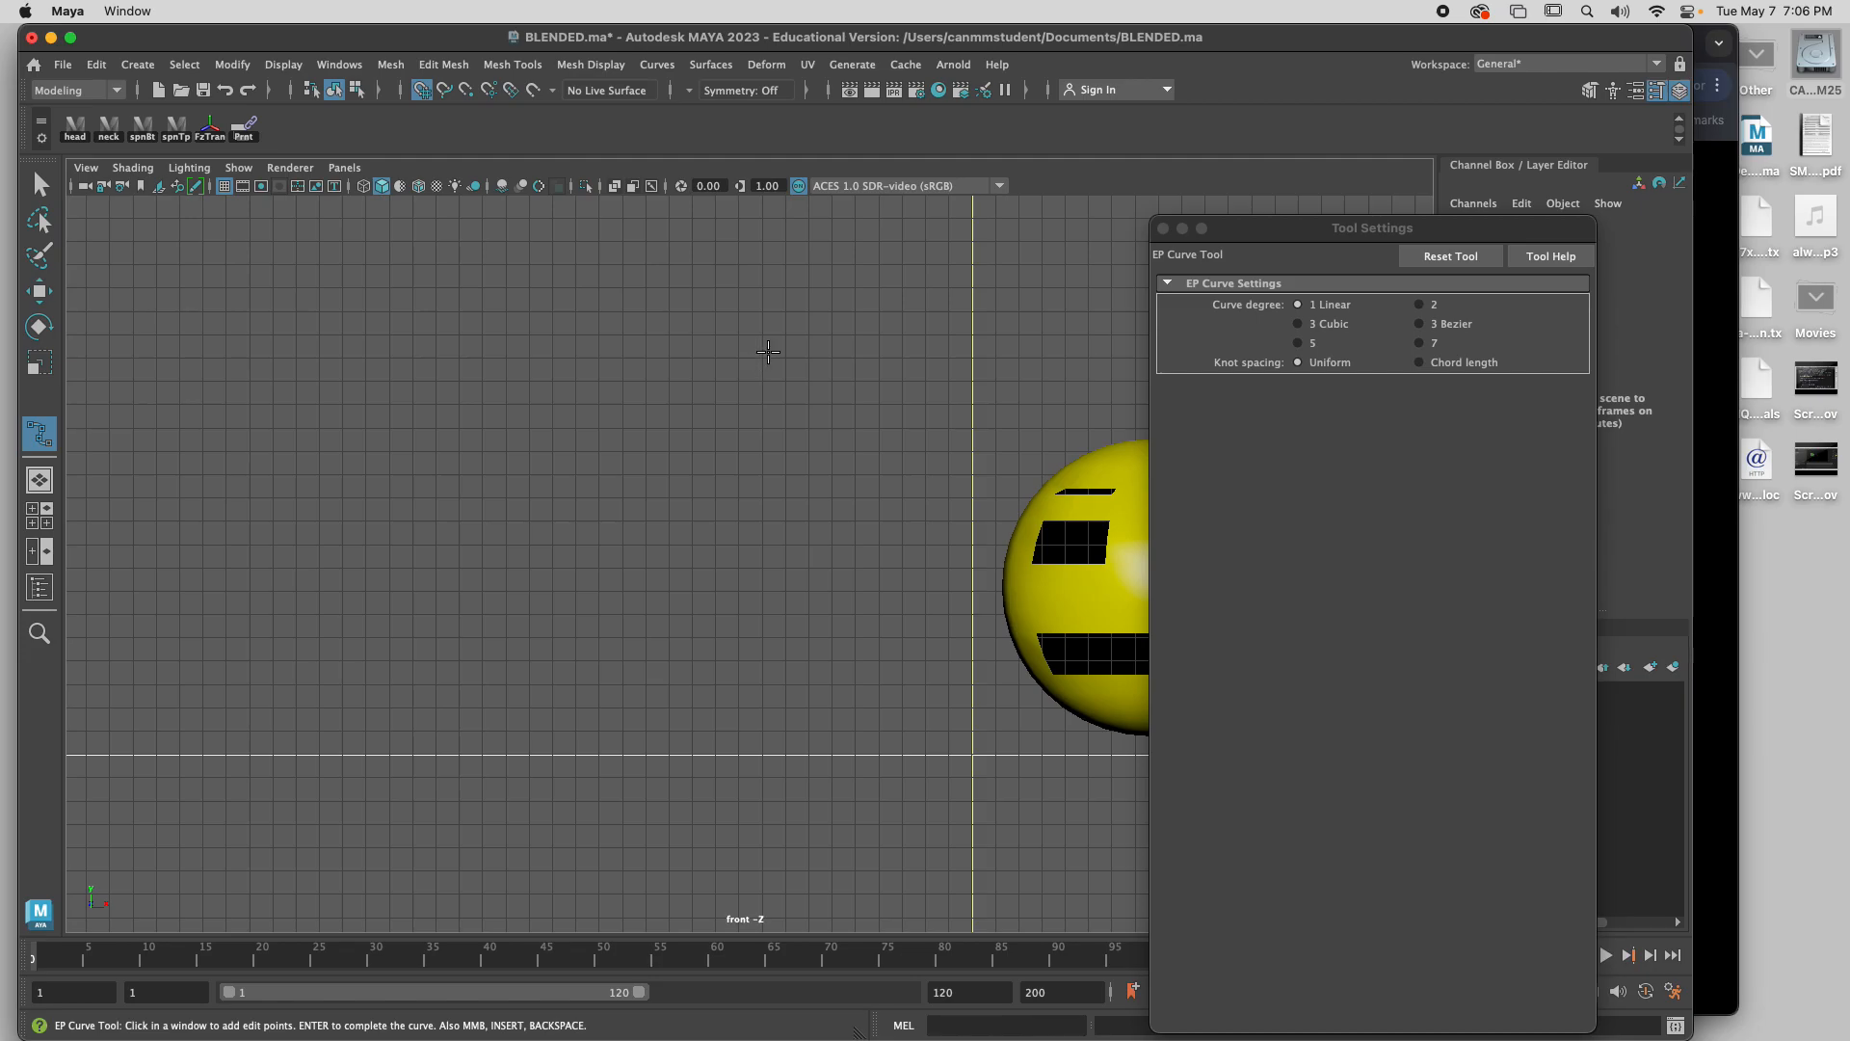
Draw a closed upright rectangle 2 units wide and 6 units tall beside the head, starting from its corner at X -7, Y 15.
scroll(797, 344, up, 4)
alt+middle_drag(869, 361, 707, 473)
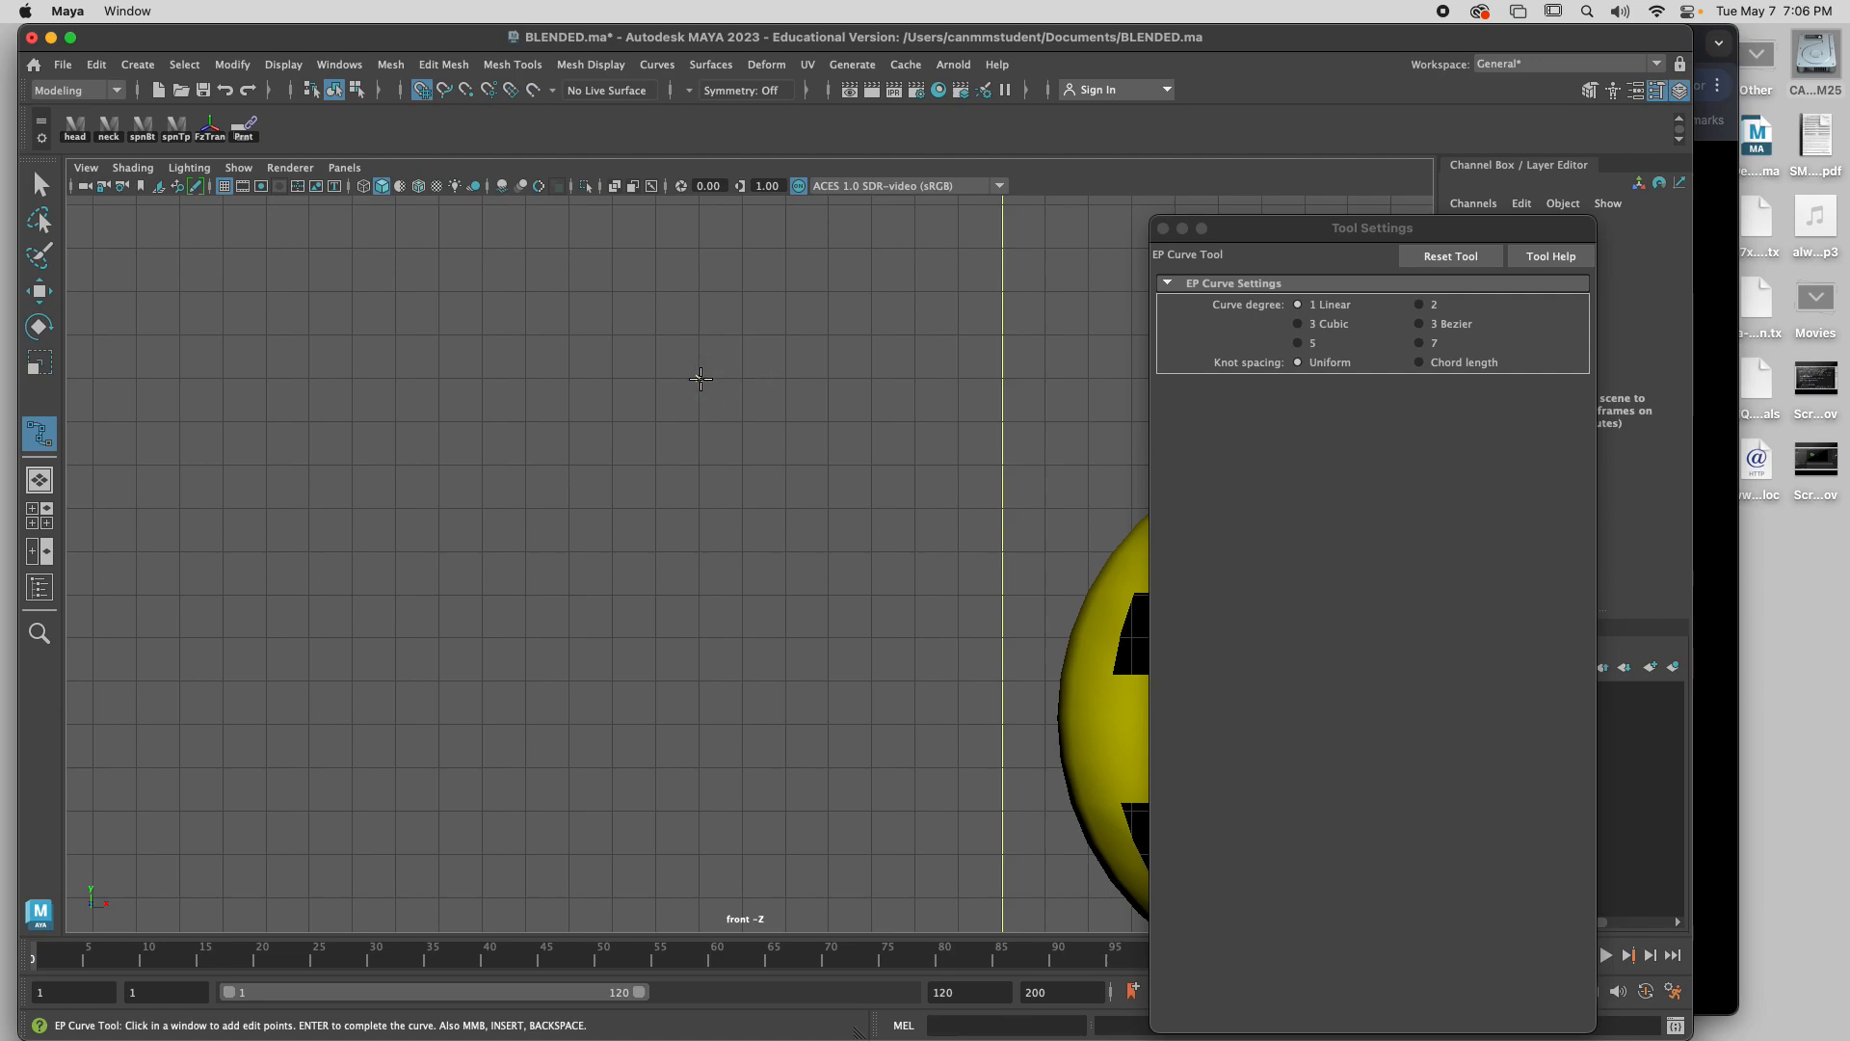
click(700, 378)
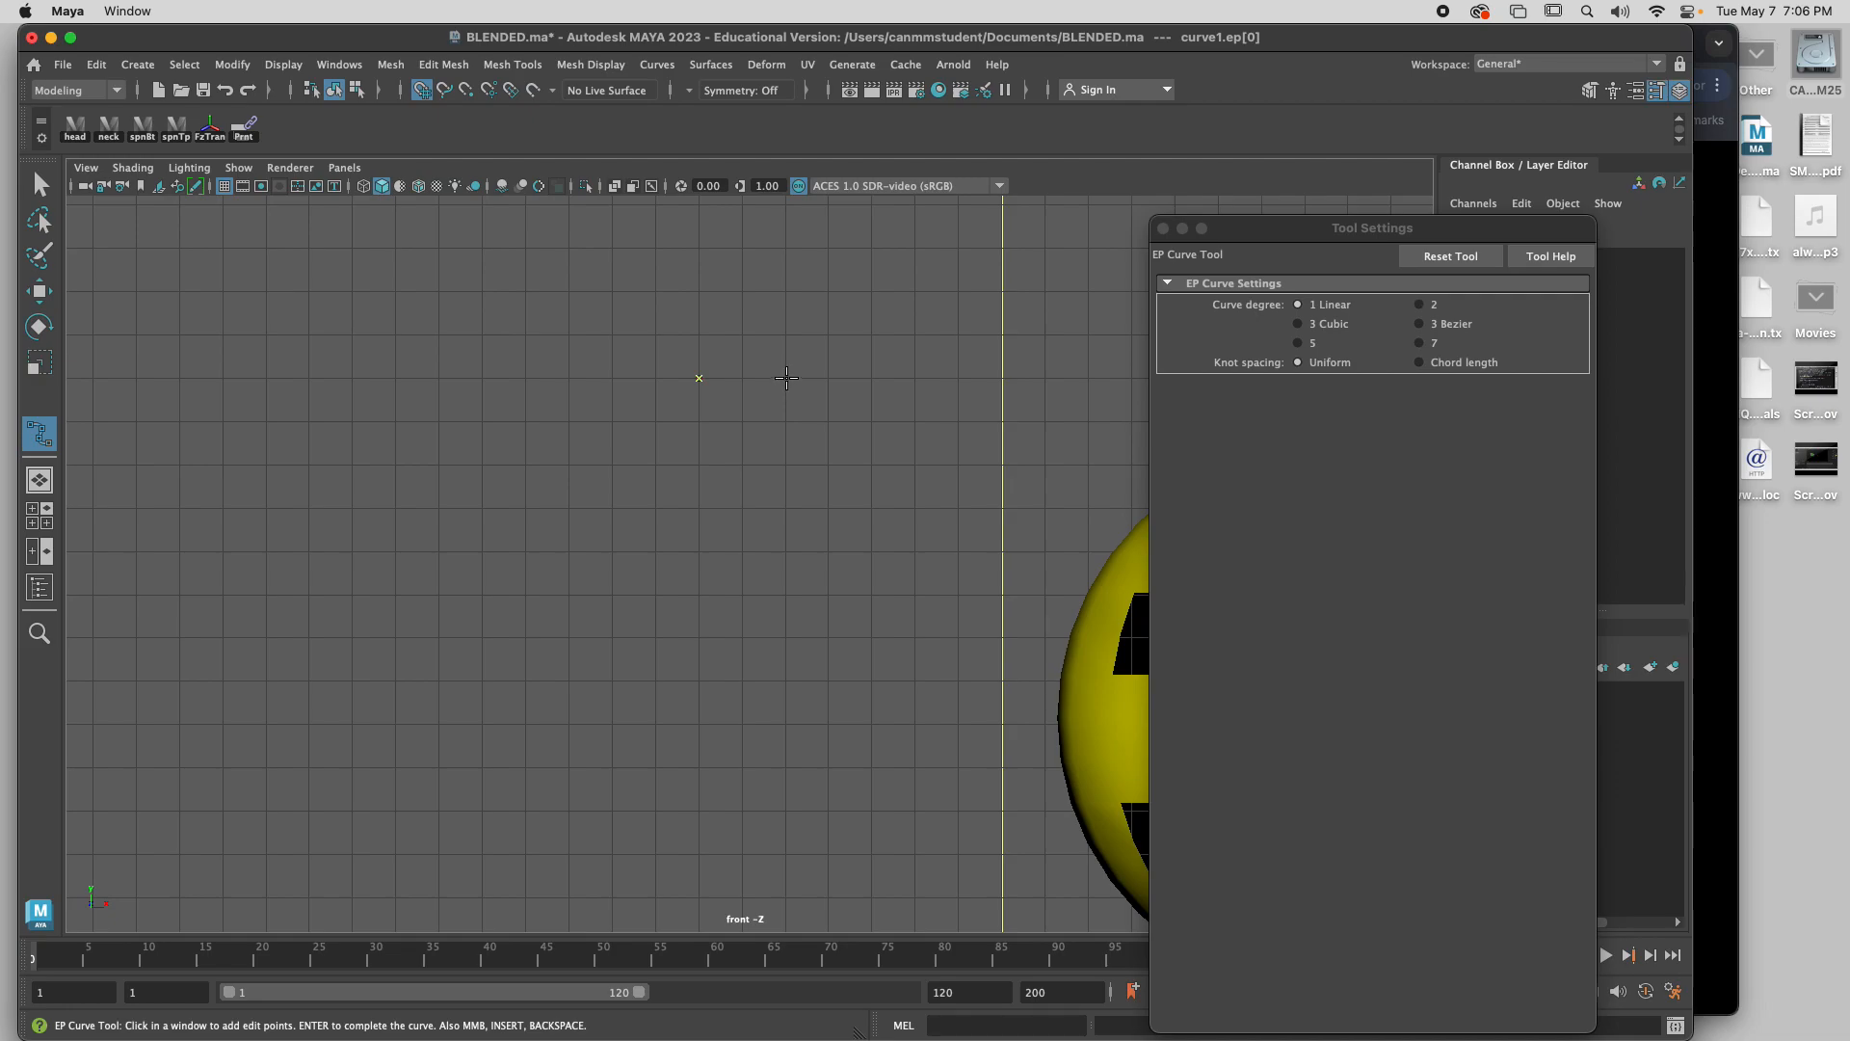
click(786, 378)
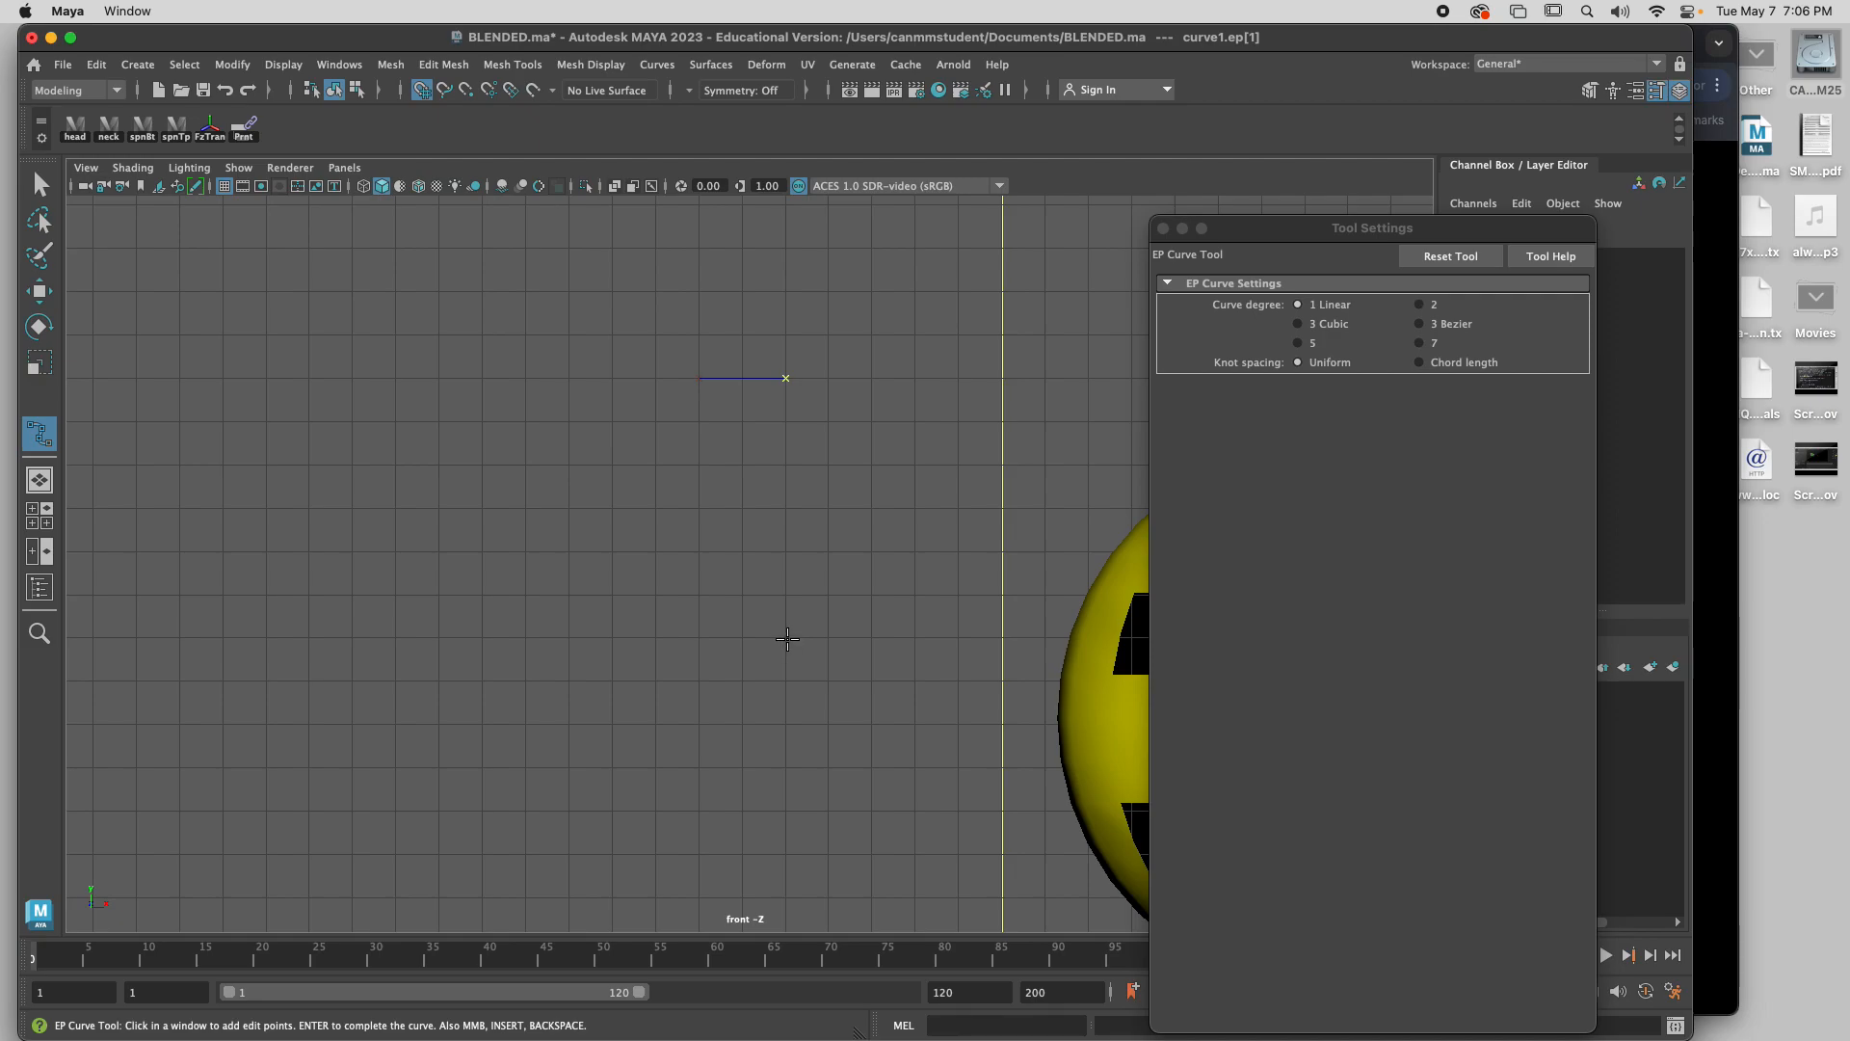
click(785, 636)
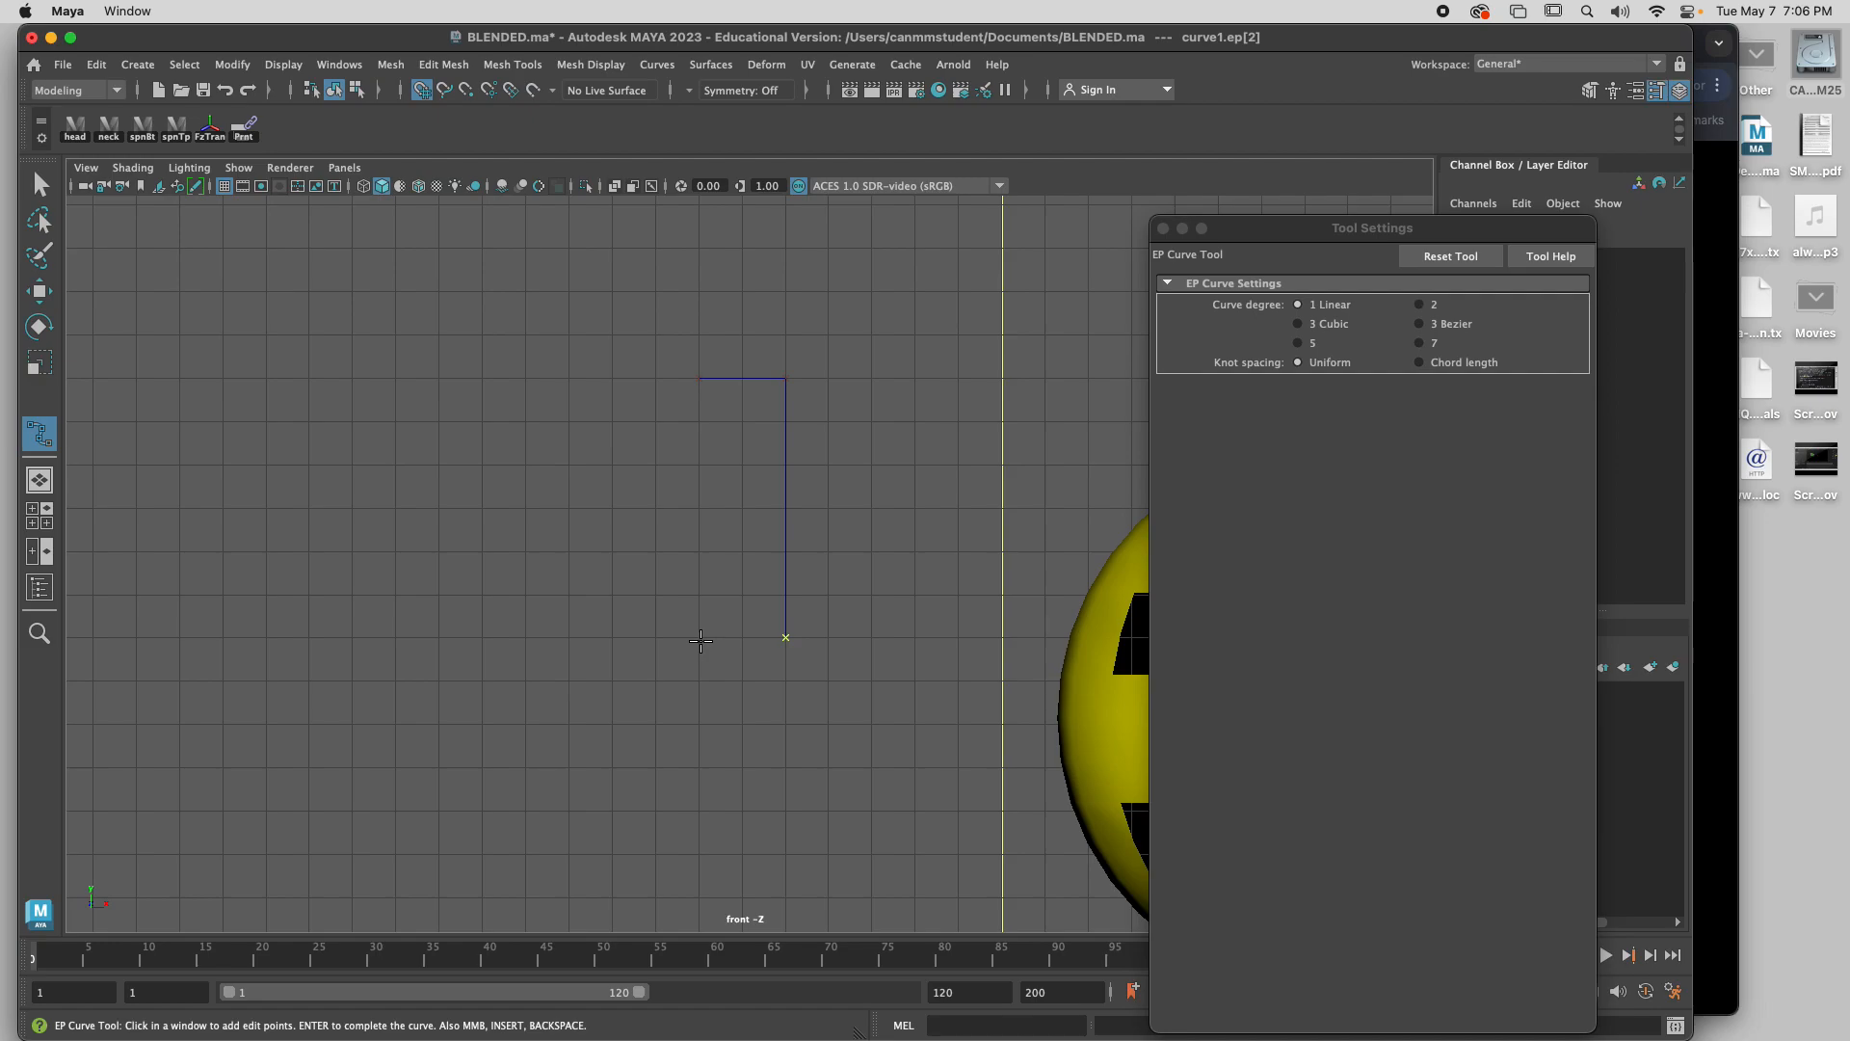
click(699, 637)
click(700, 379)
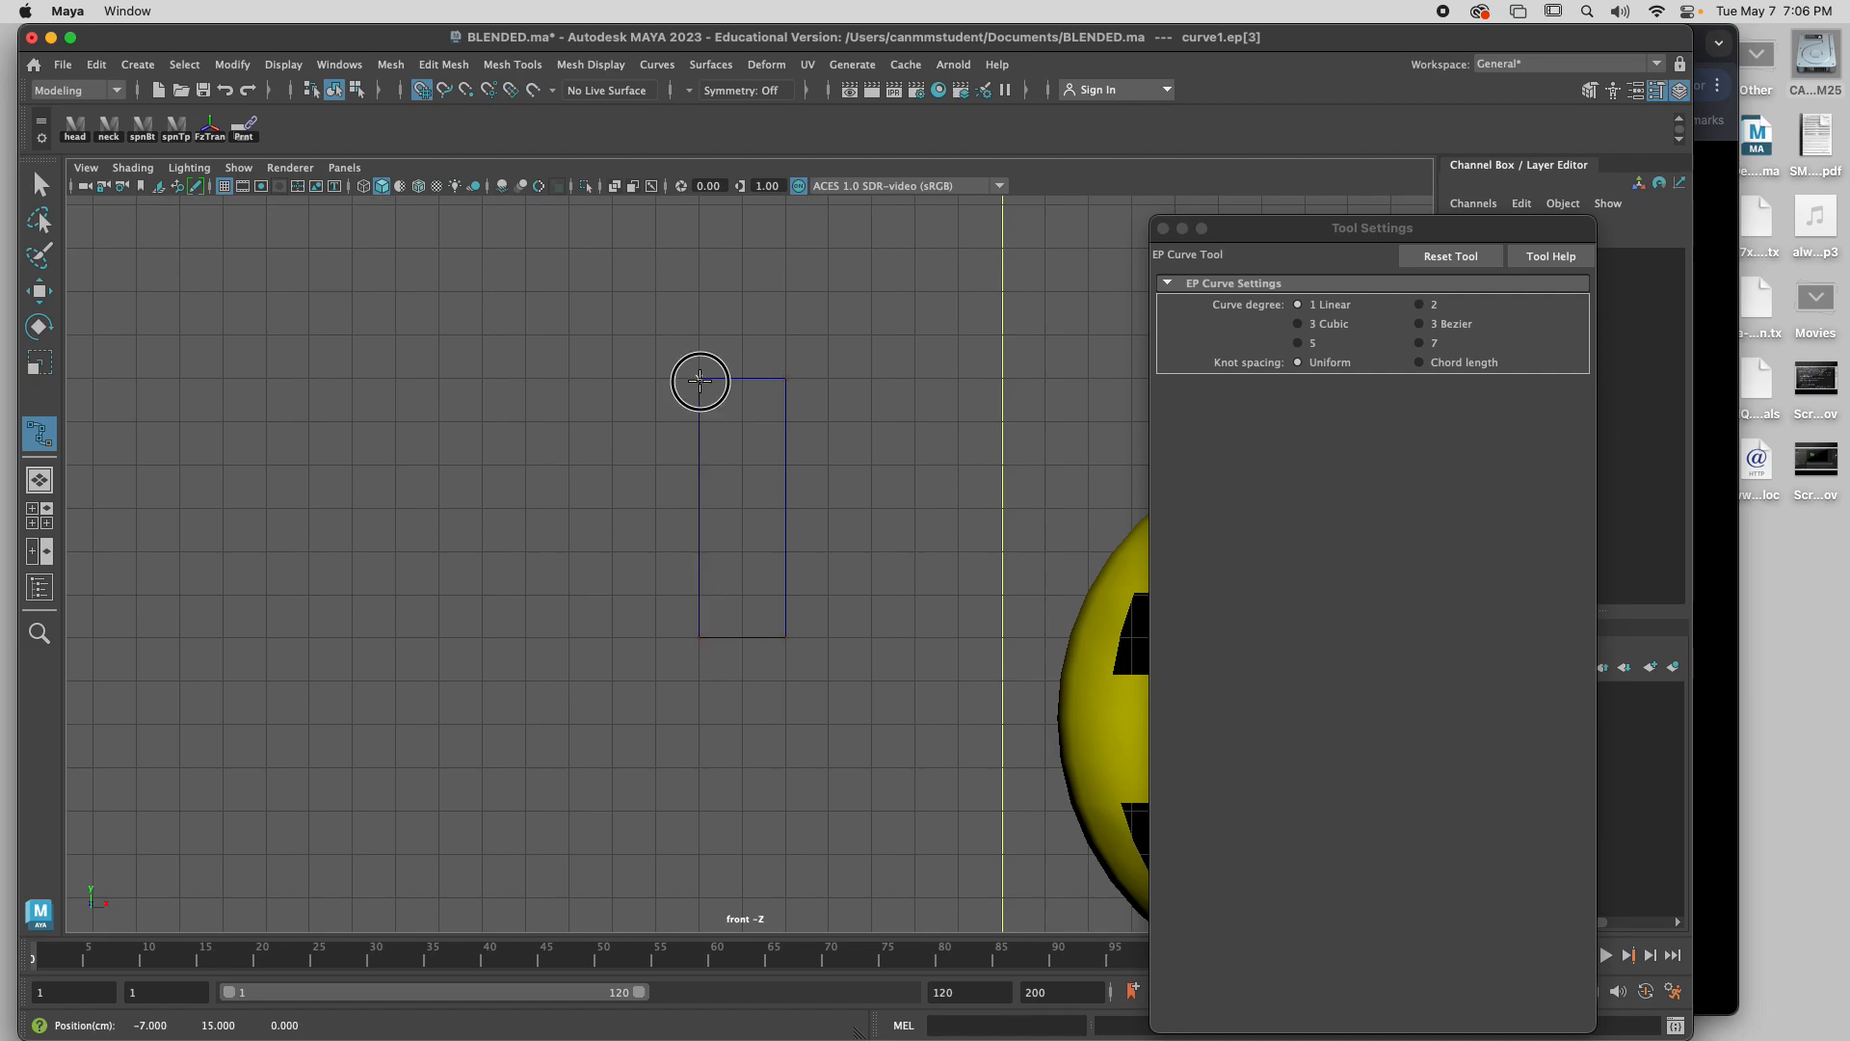
key(w)
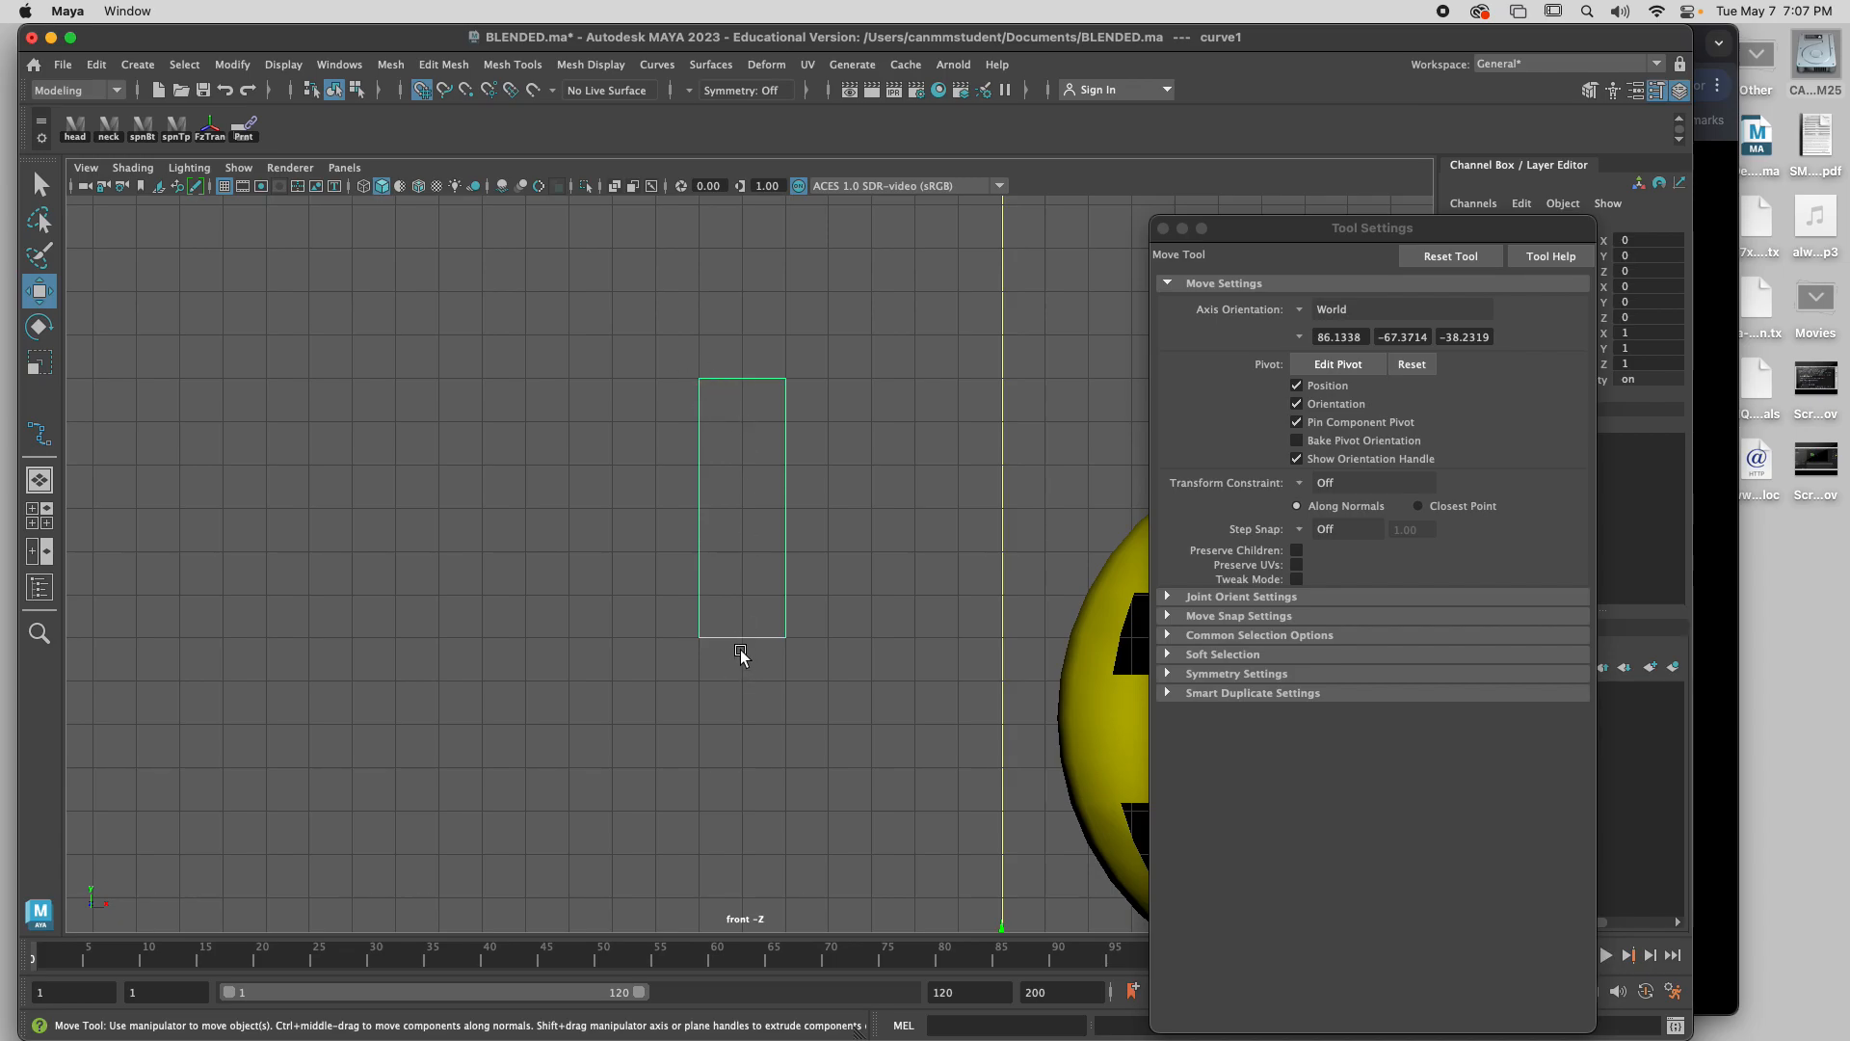
Stretch the rectangle to 9 units tall by moving its two lower control vertices down to Y 6, and reselect the whole curve.
right_drag(745, 643, 643, 523)
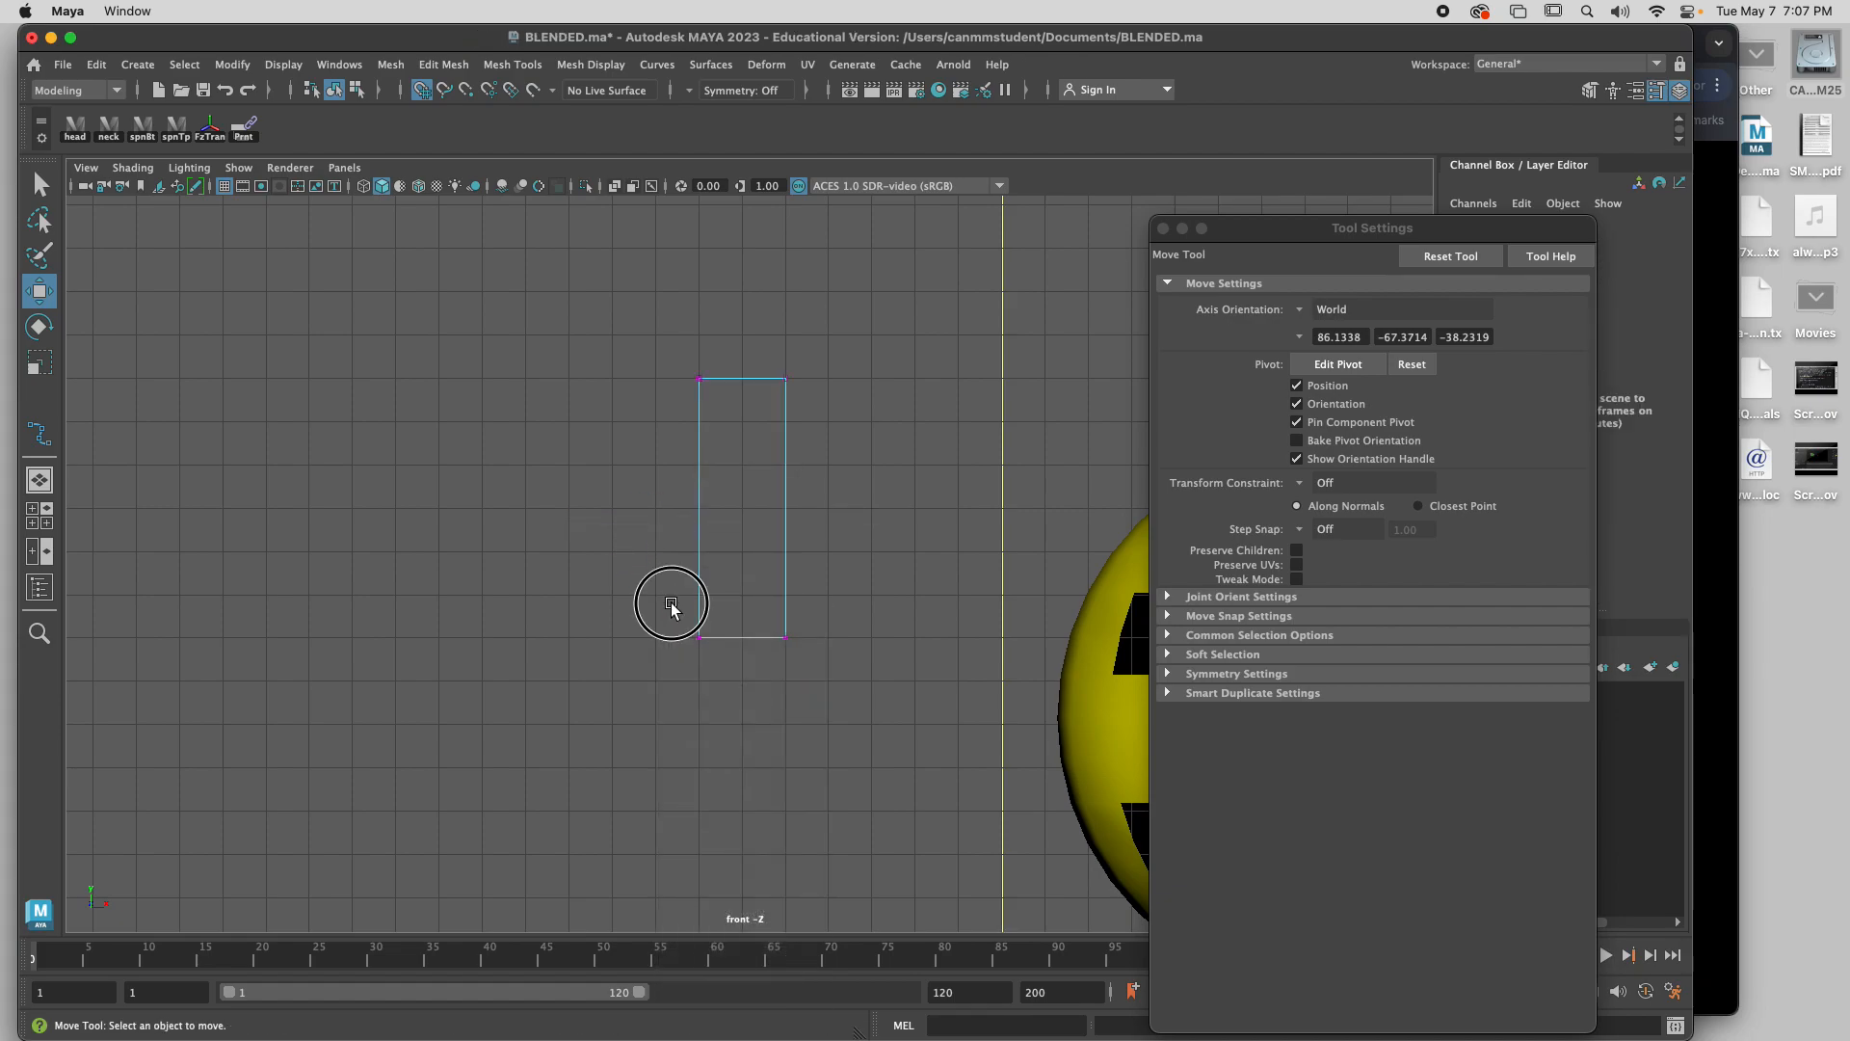
drag(667, 605, 845, 675)
drag(743, 549, 762, 779)
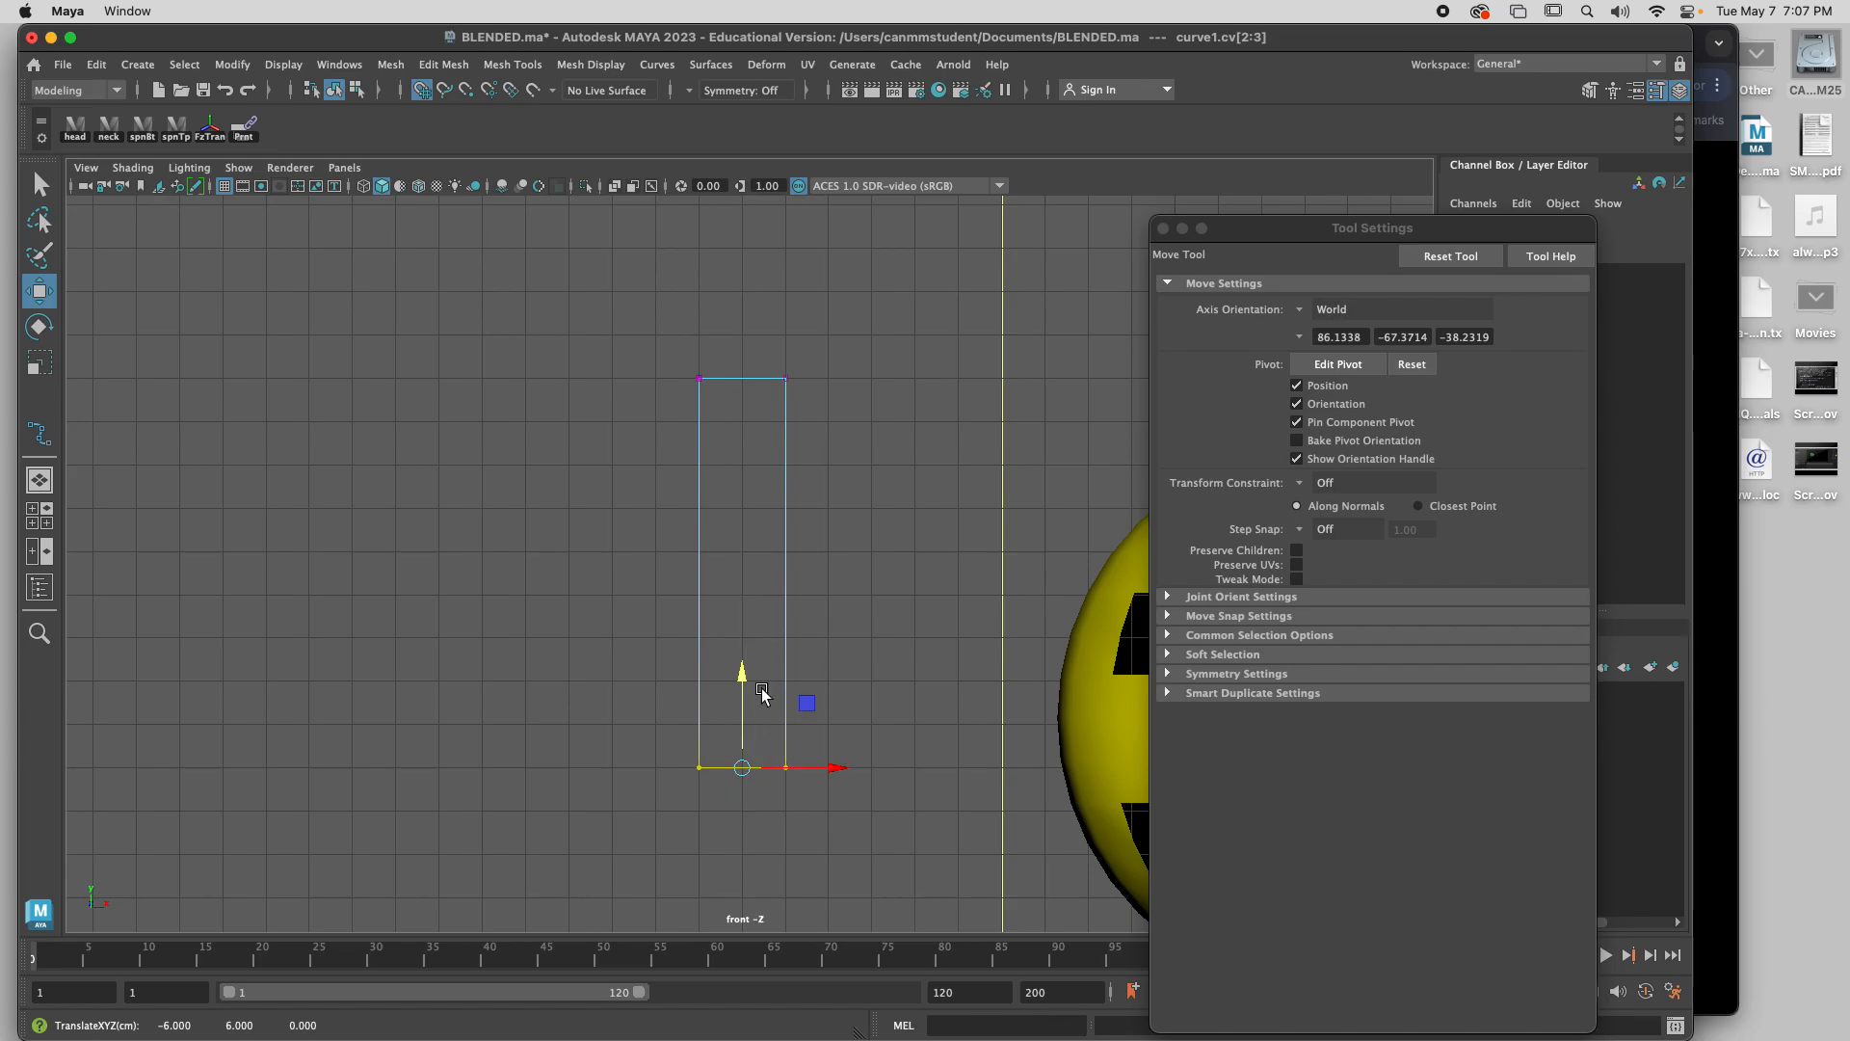
drag(743, 674, 738, 761)
drag(738, 761, 737, 762)
right_drag(790, 523, 867, 497)
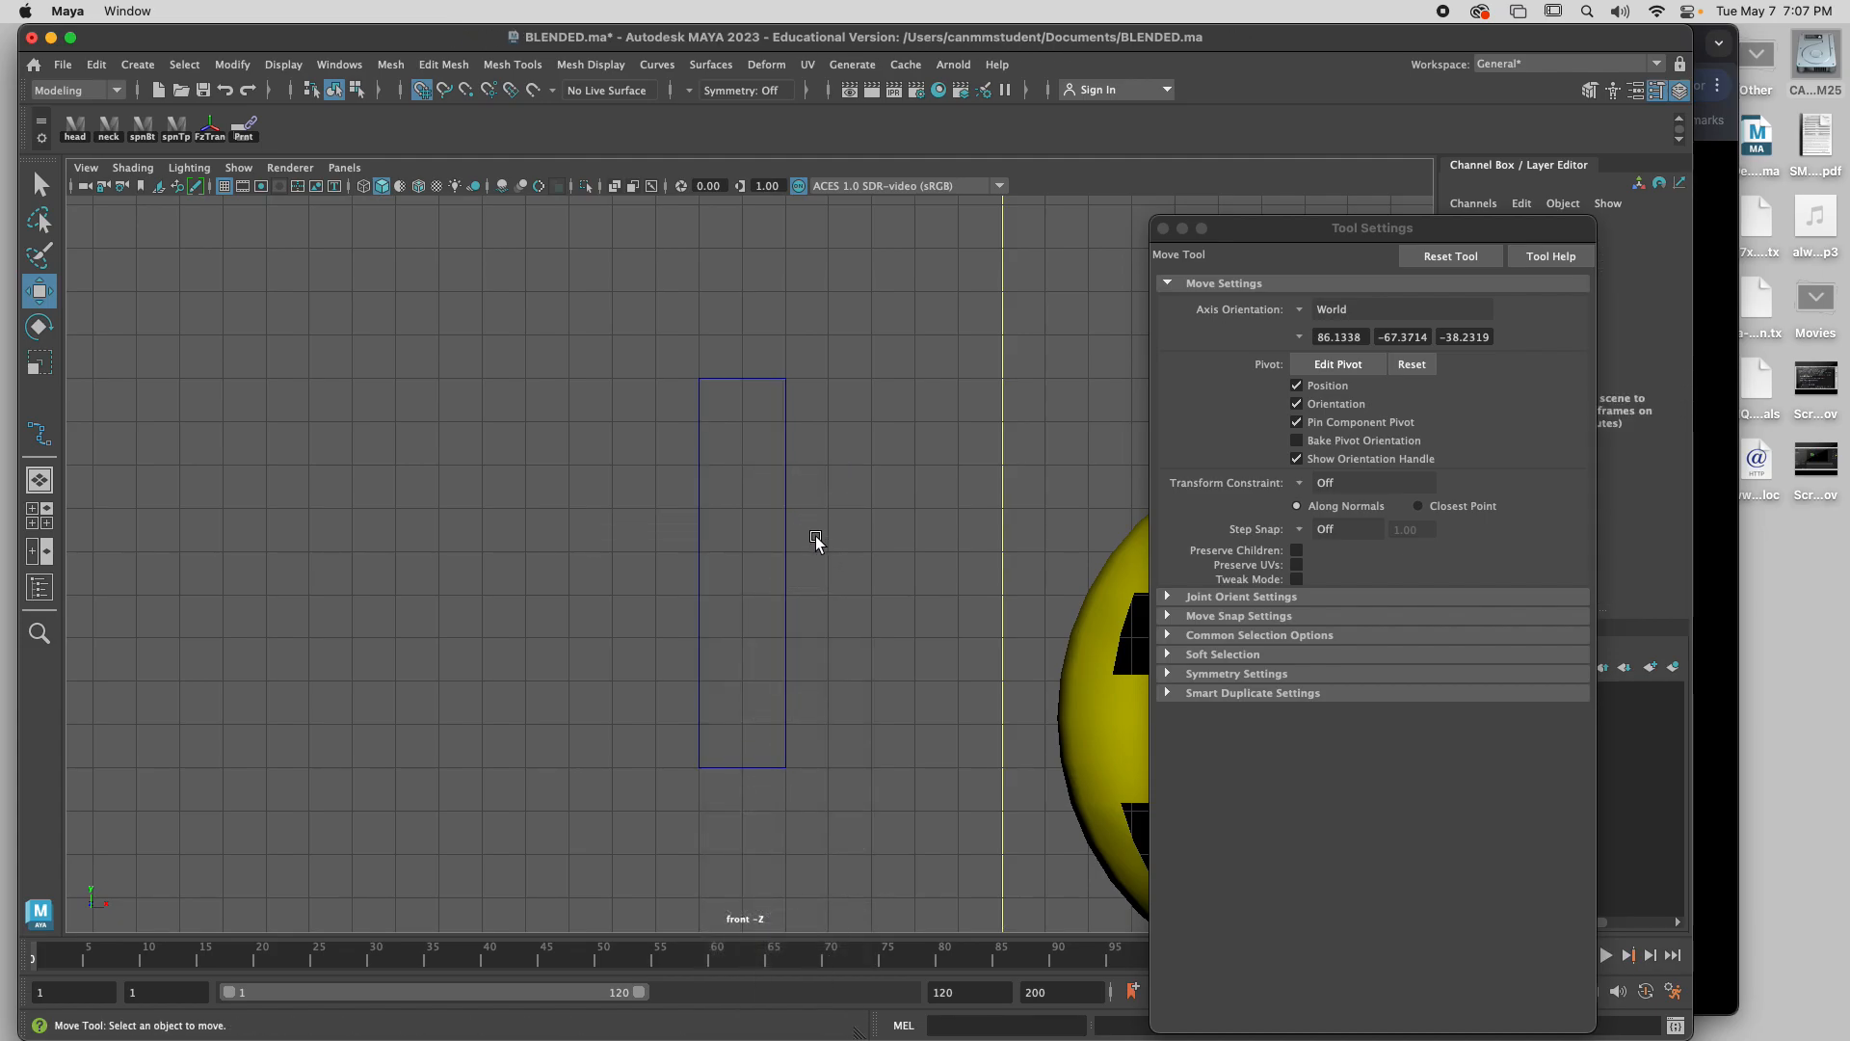
click(785, 552)
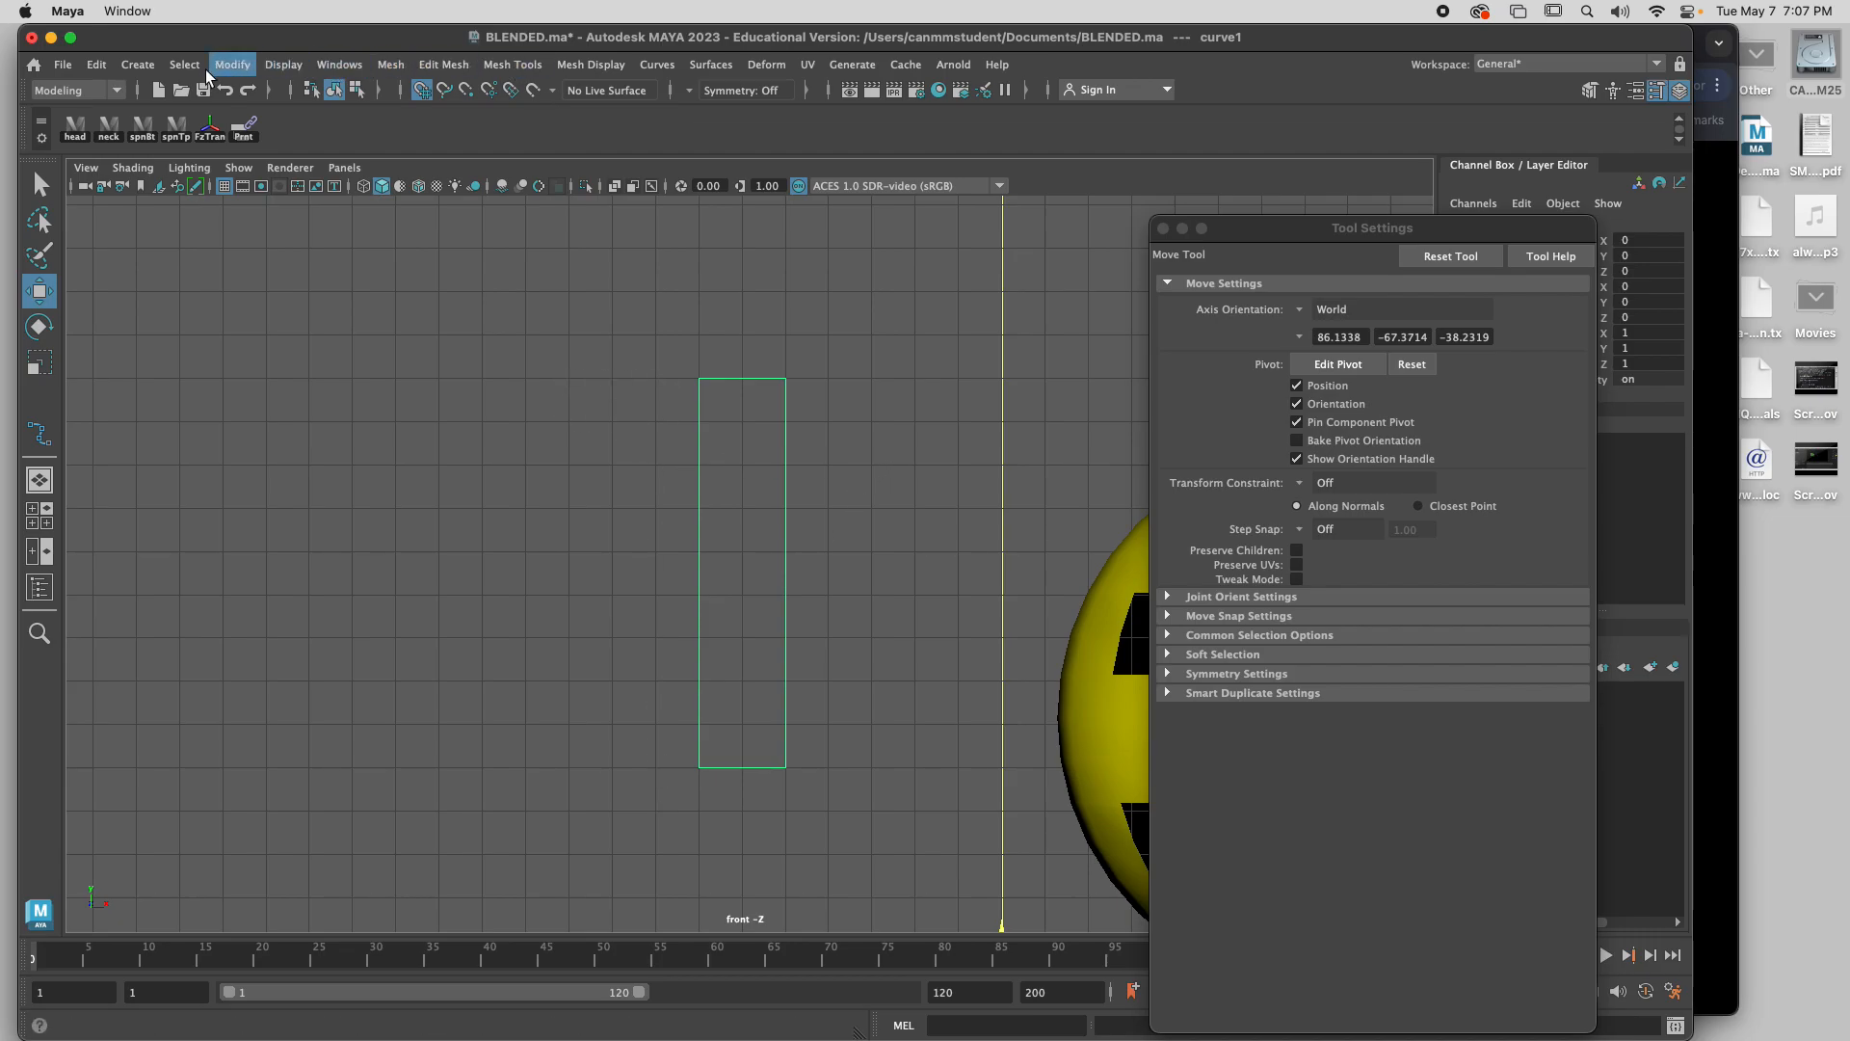
click(1164, 229)
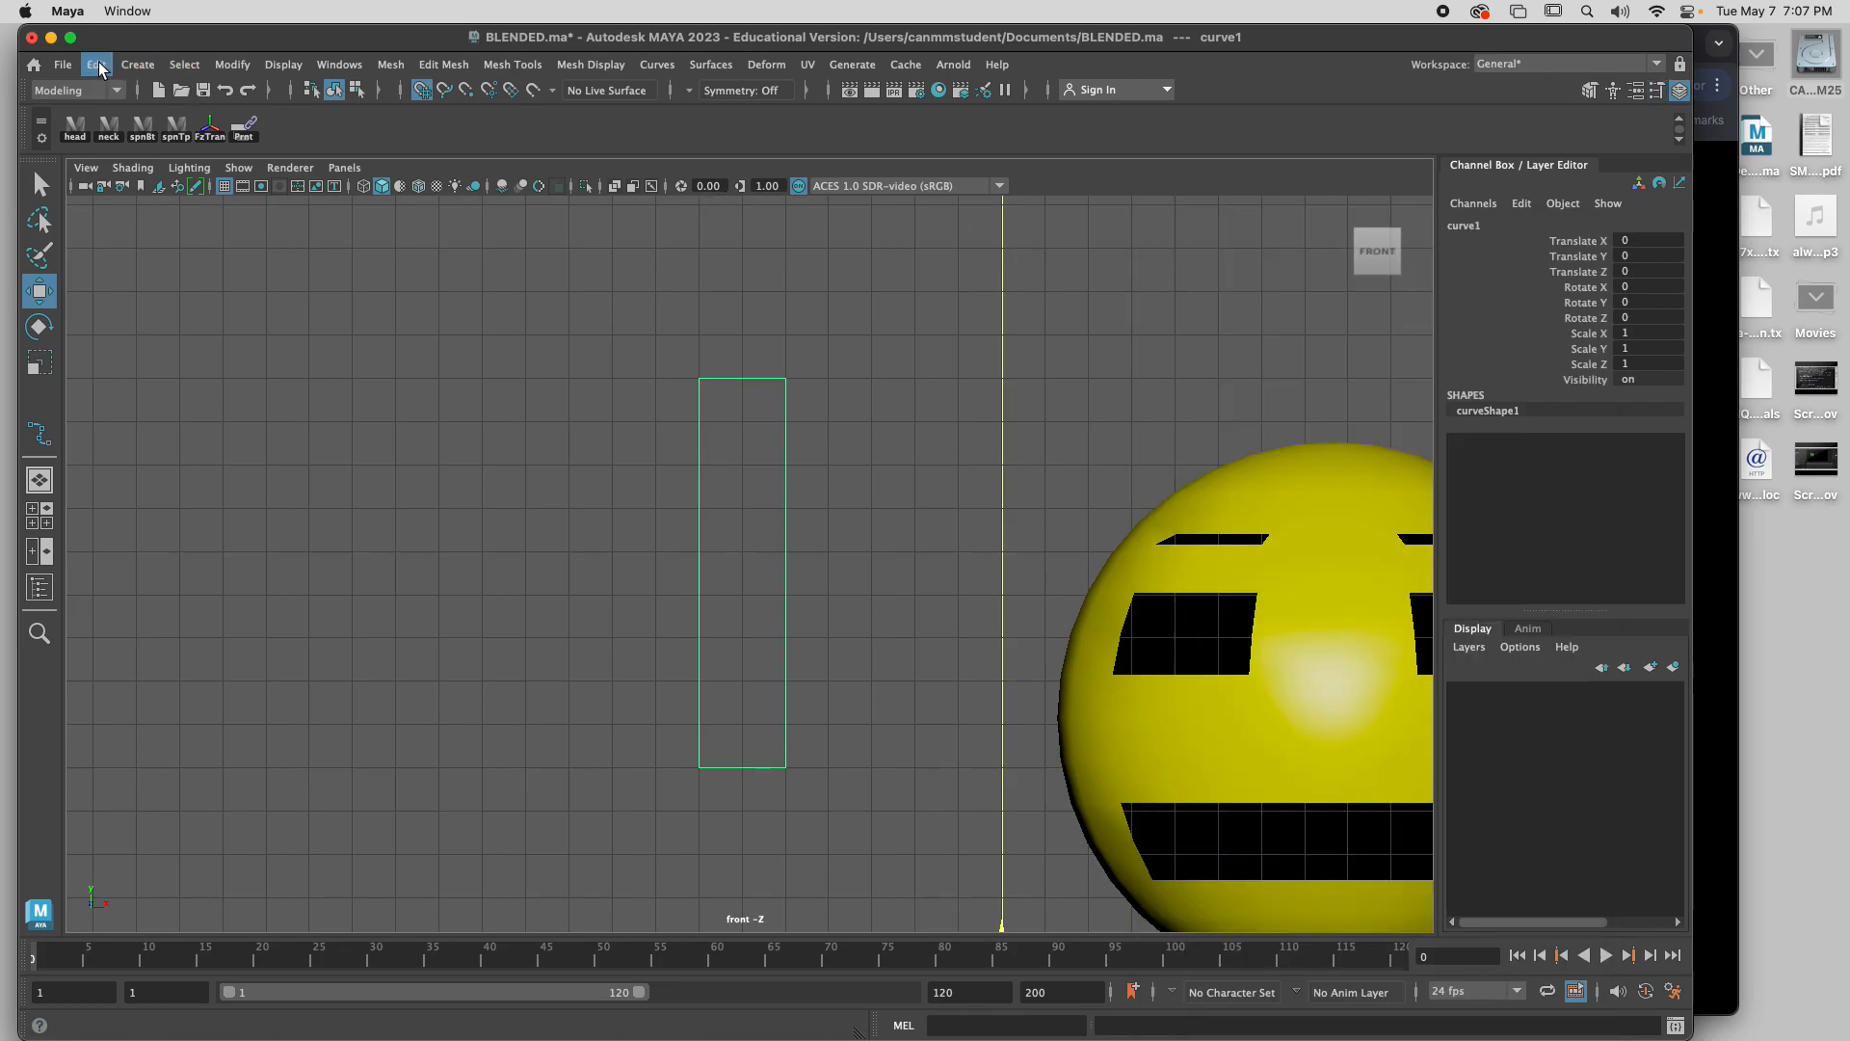
Draw a second linear EP curve rectangle, 2 by 9 grid units, one grid unit to the left of the first and level with it.
click(135, 66)
mouse_move(366, 214)
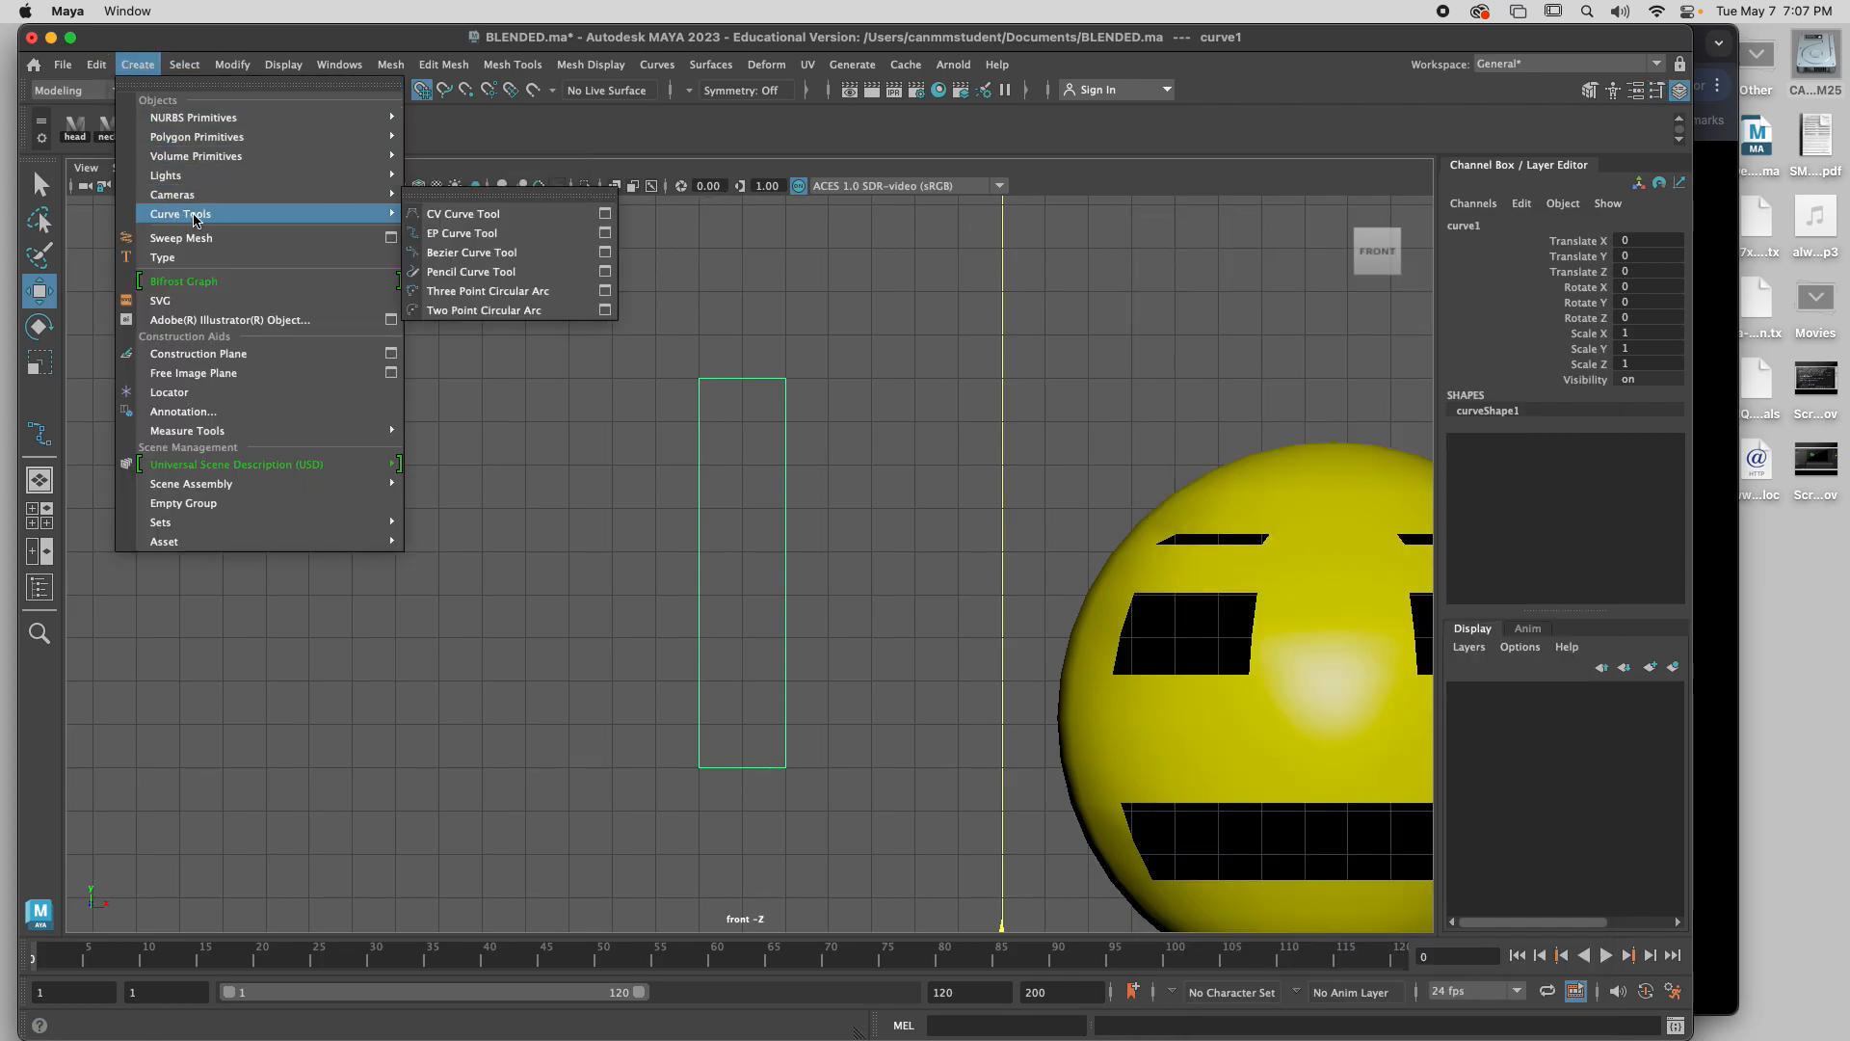
click(606, 234)
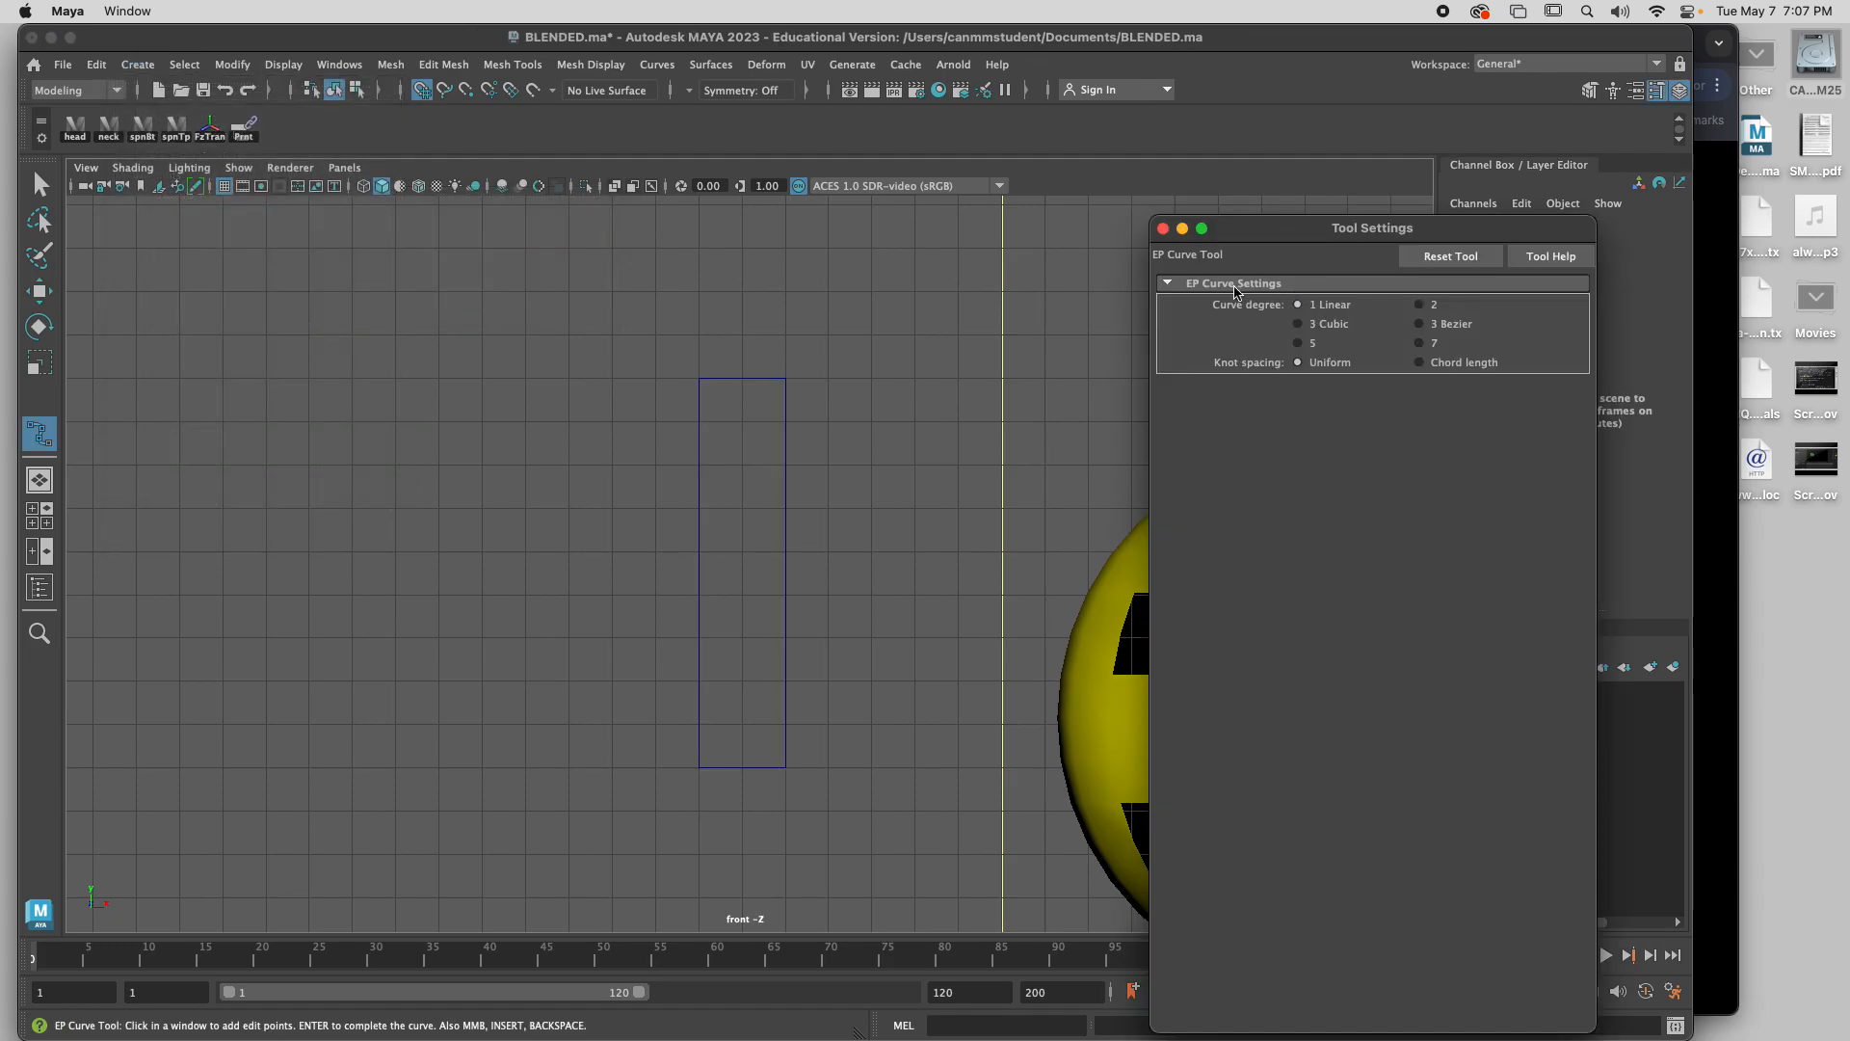
click(570, 379)
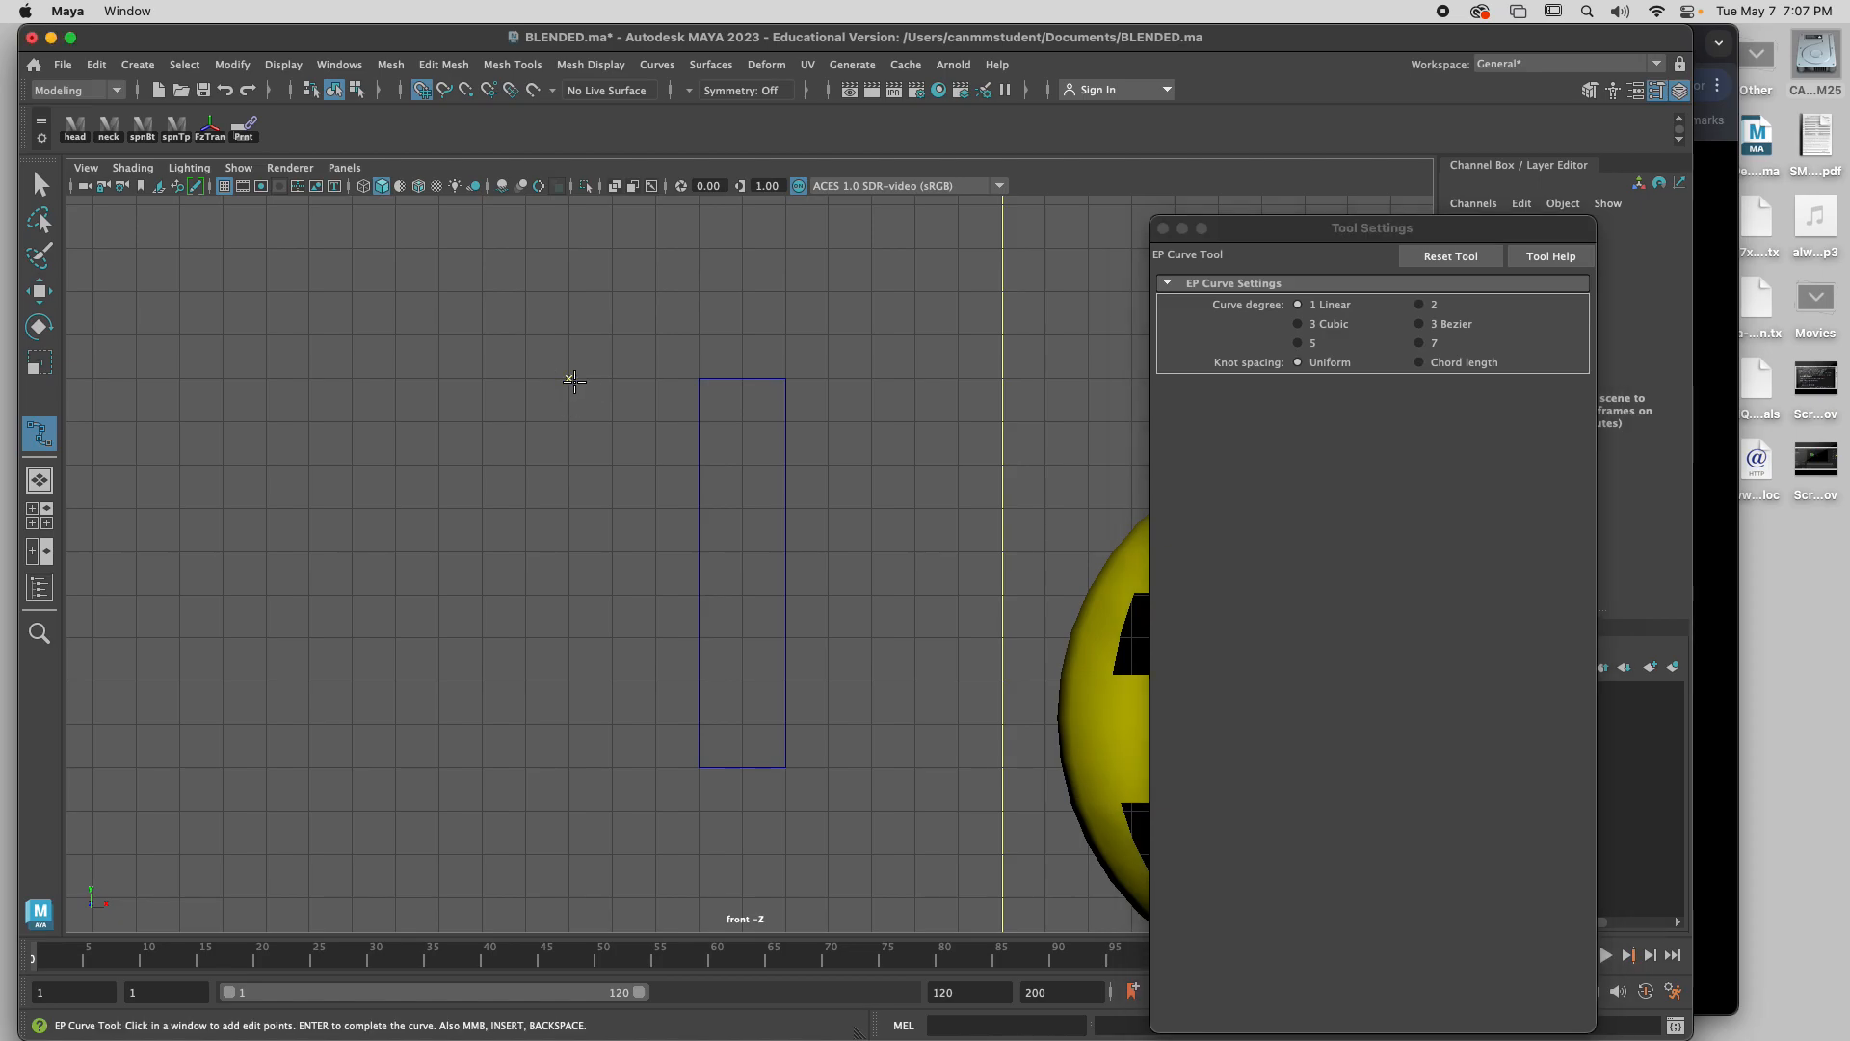
click(657, 379)
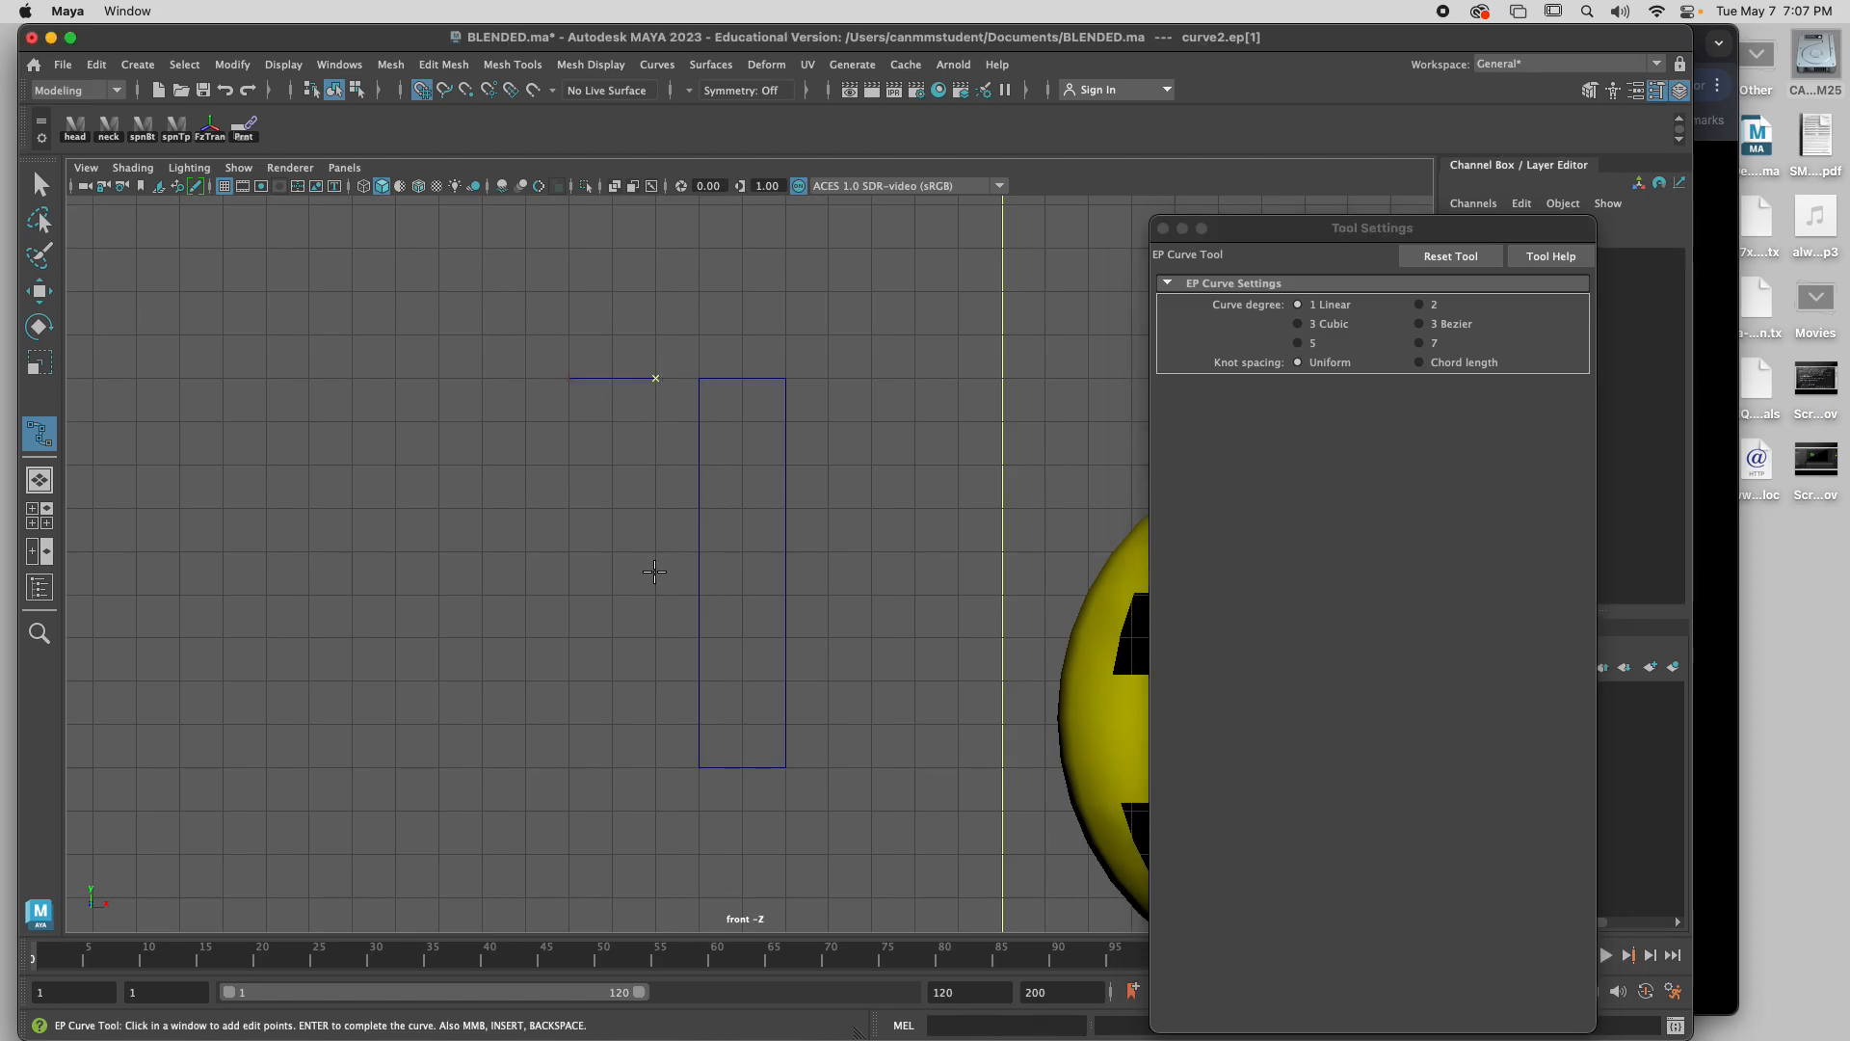
click(655, 767)
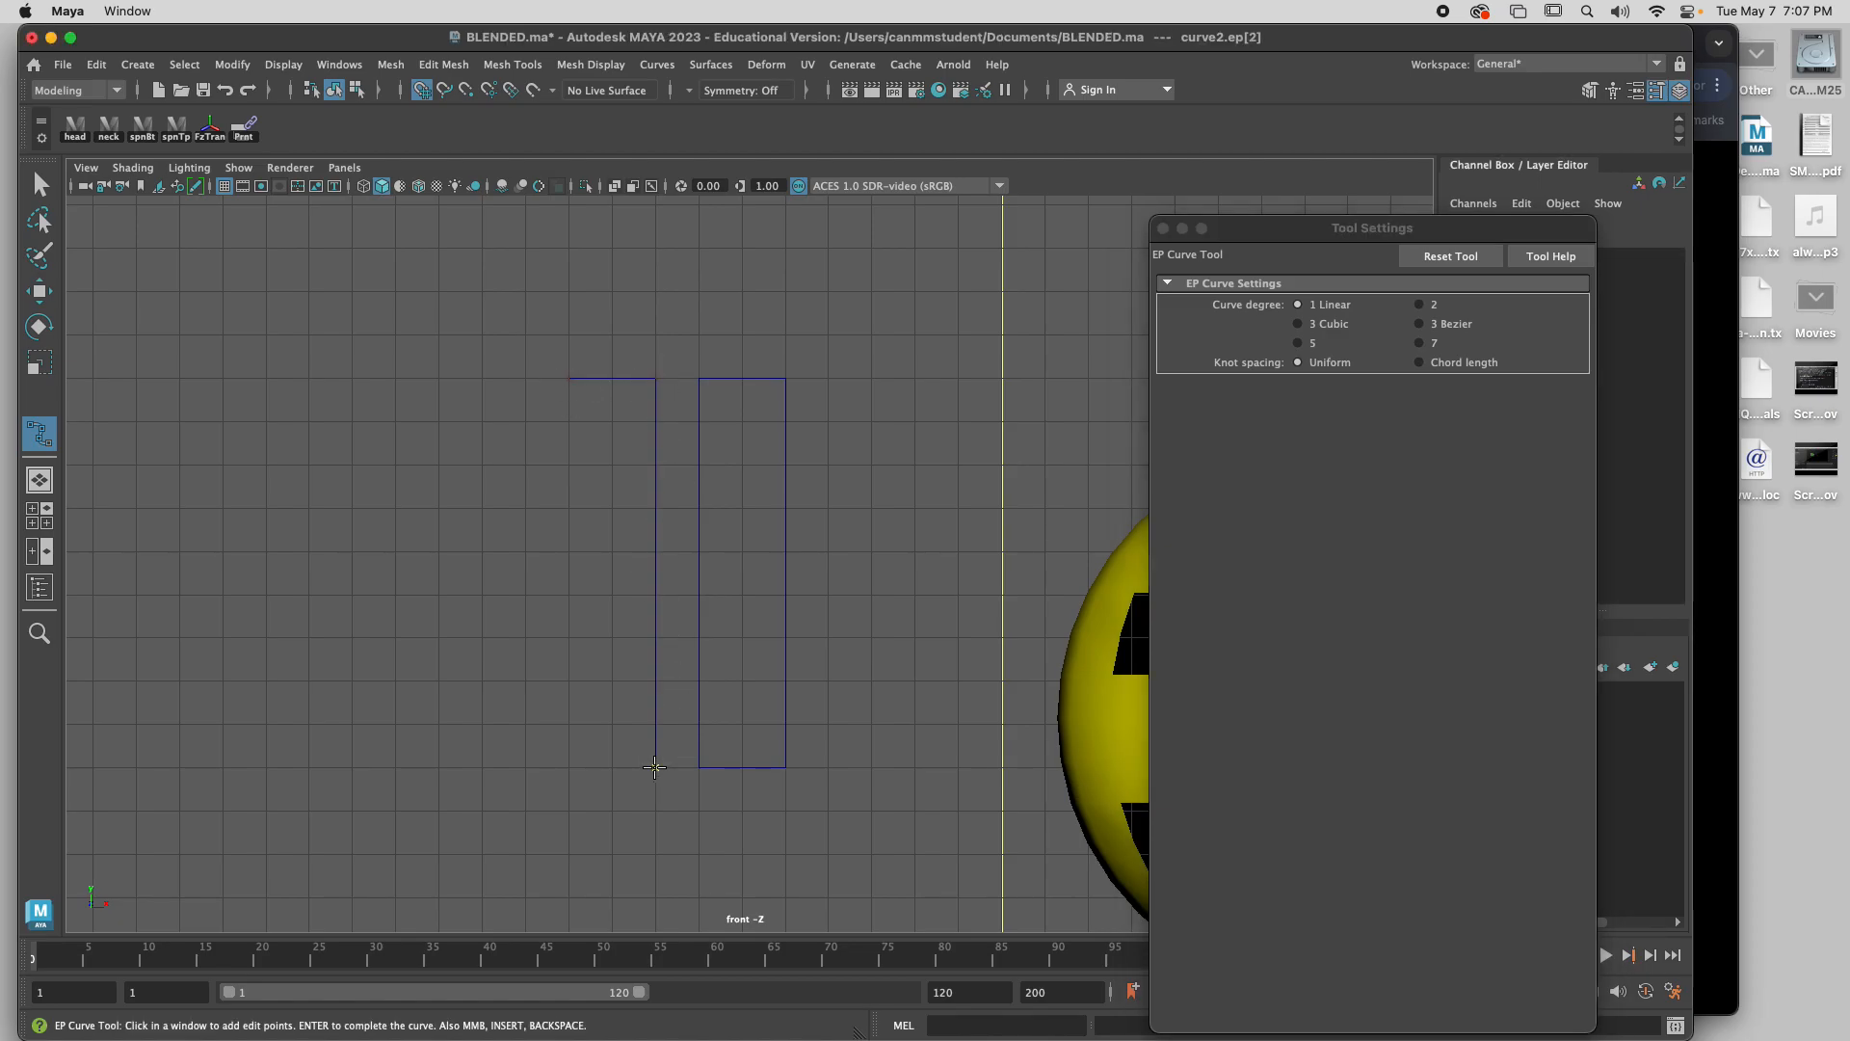
click(570, 767)
click(571, 379)
key(Return)
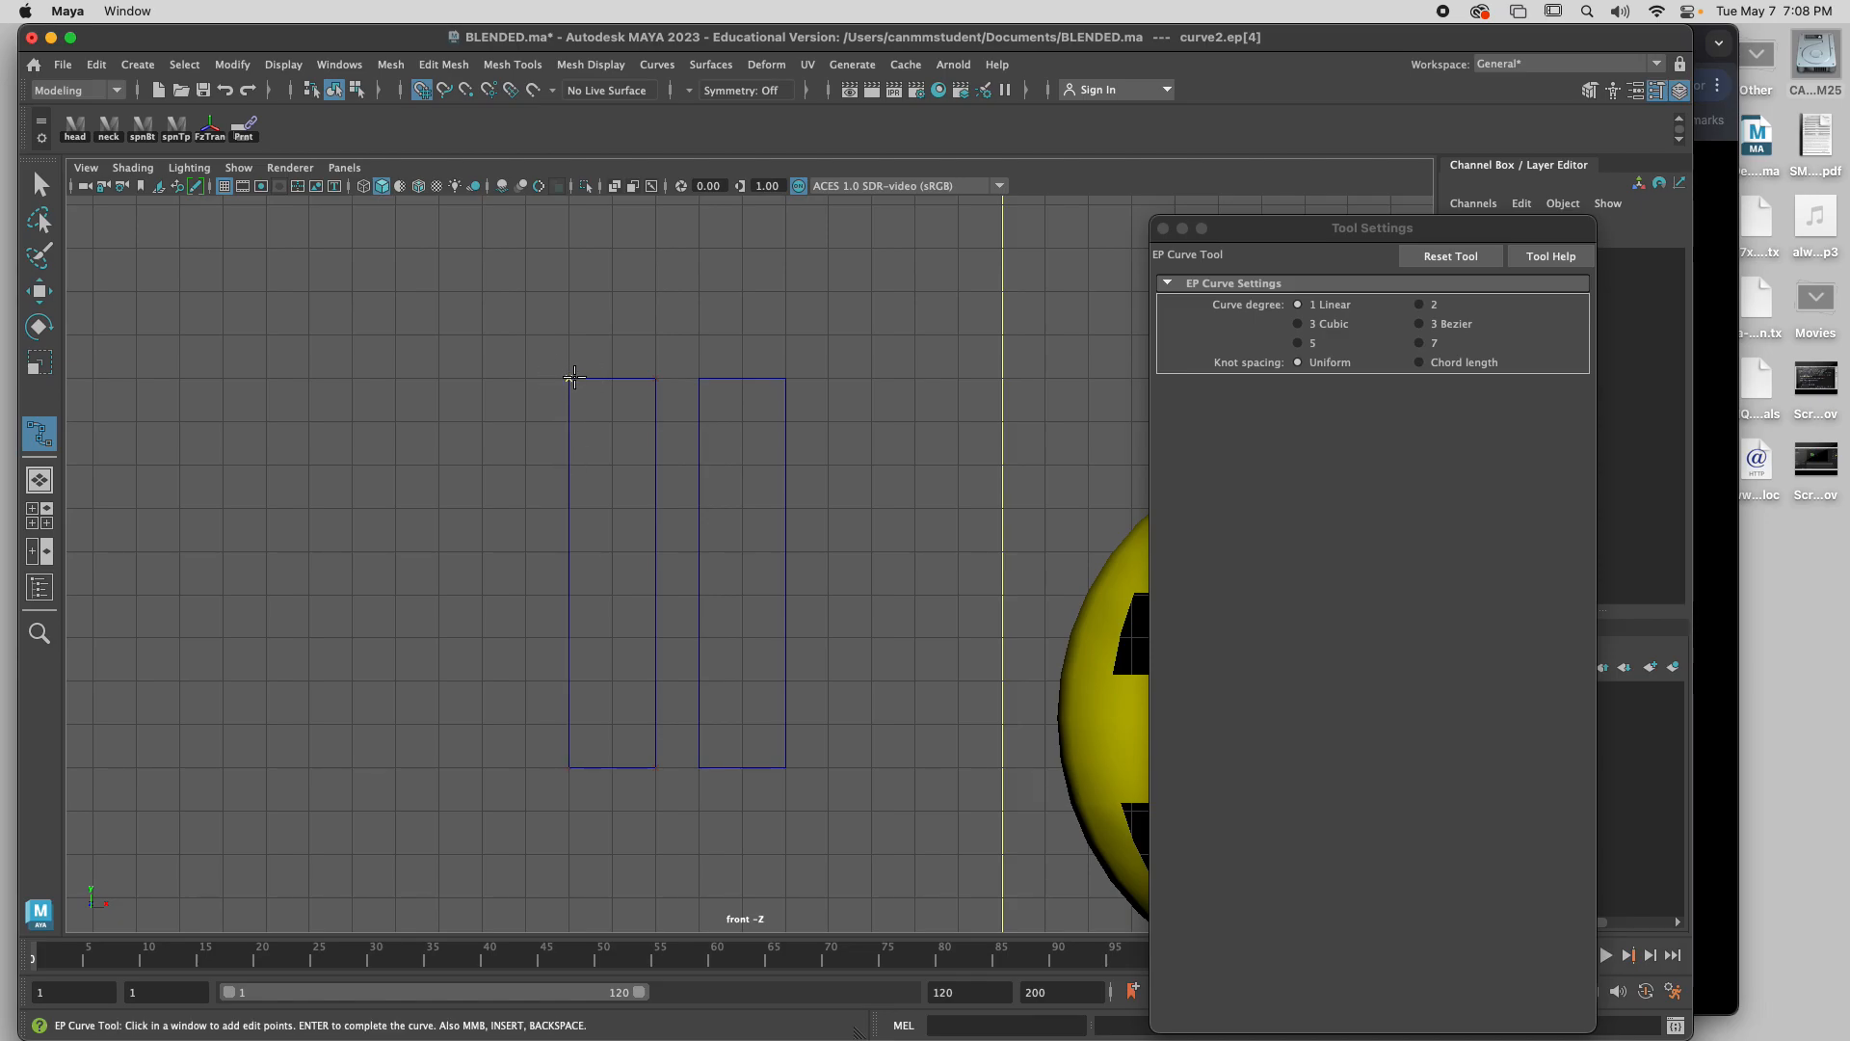
key(w)
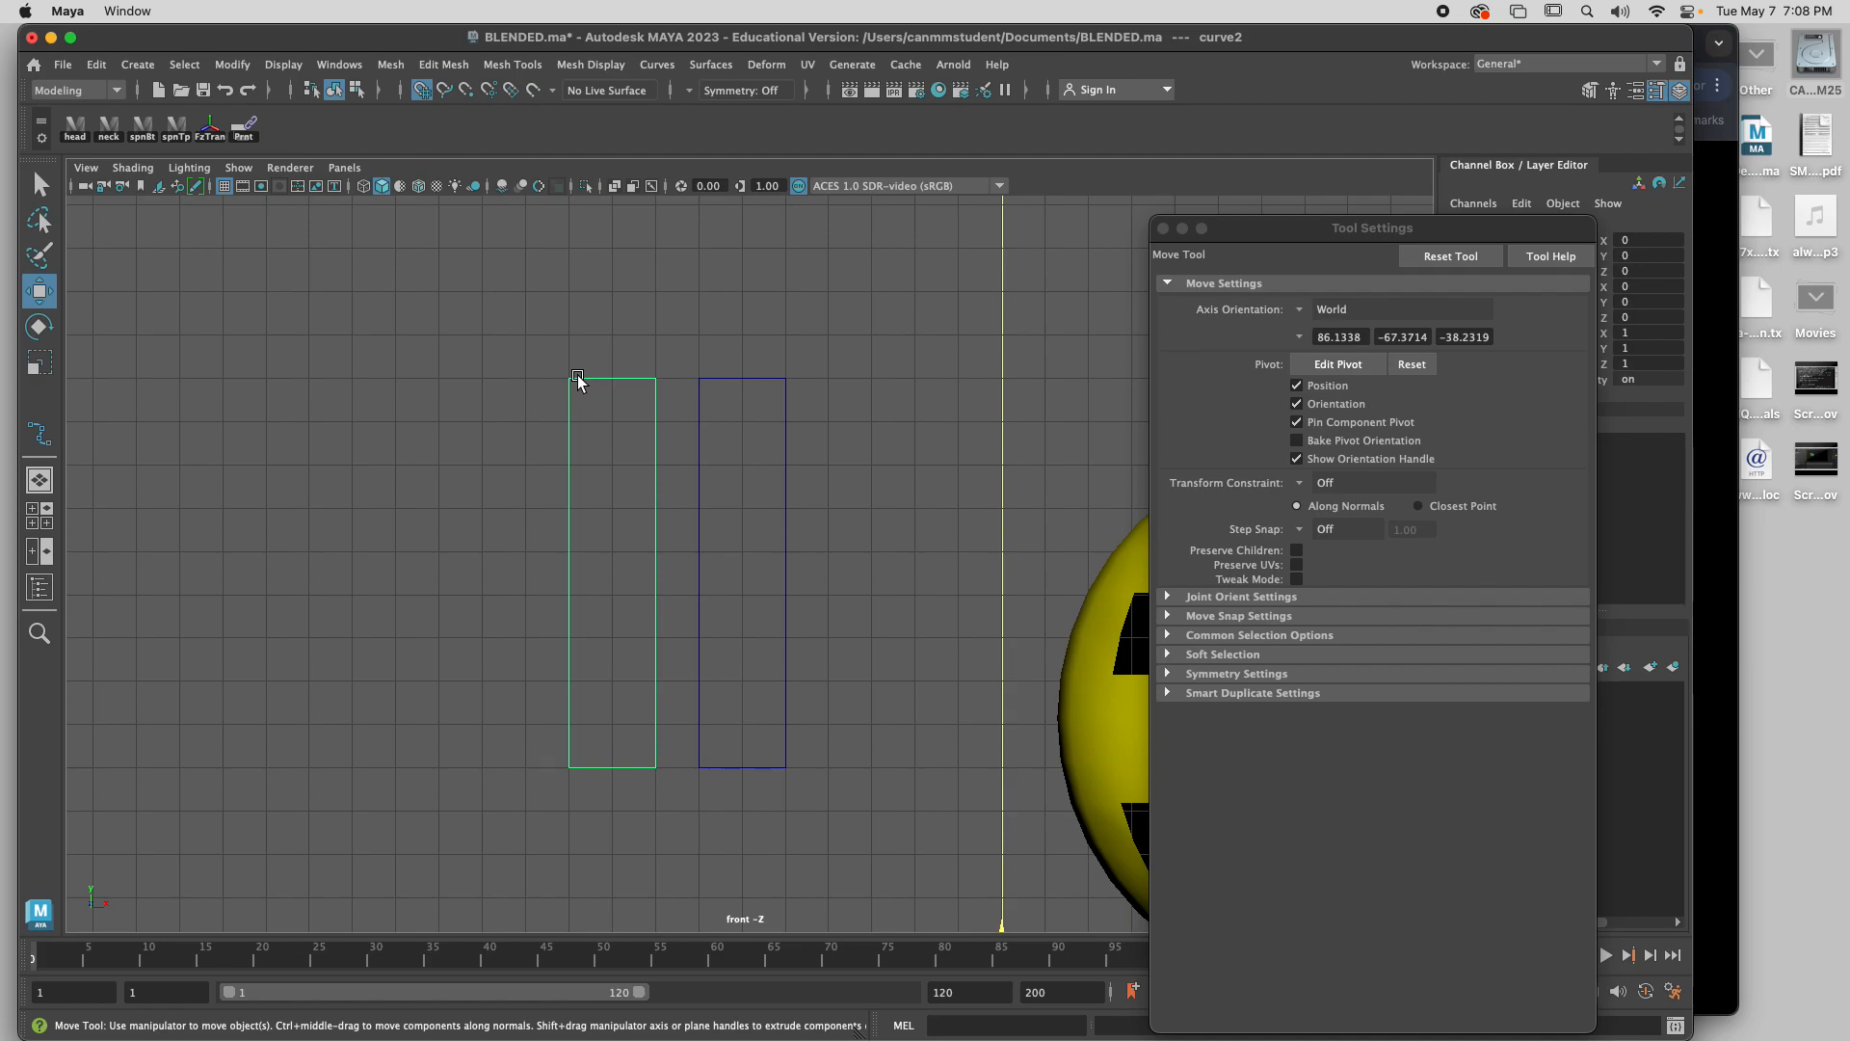
click(1162, 229)
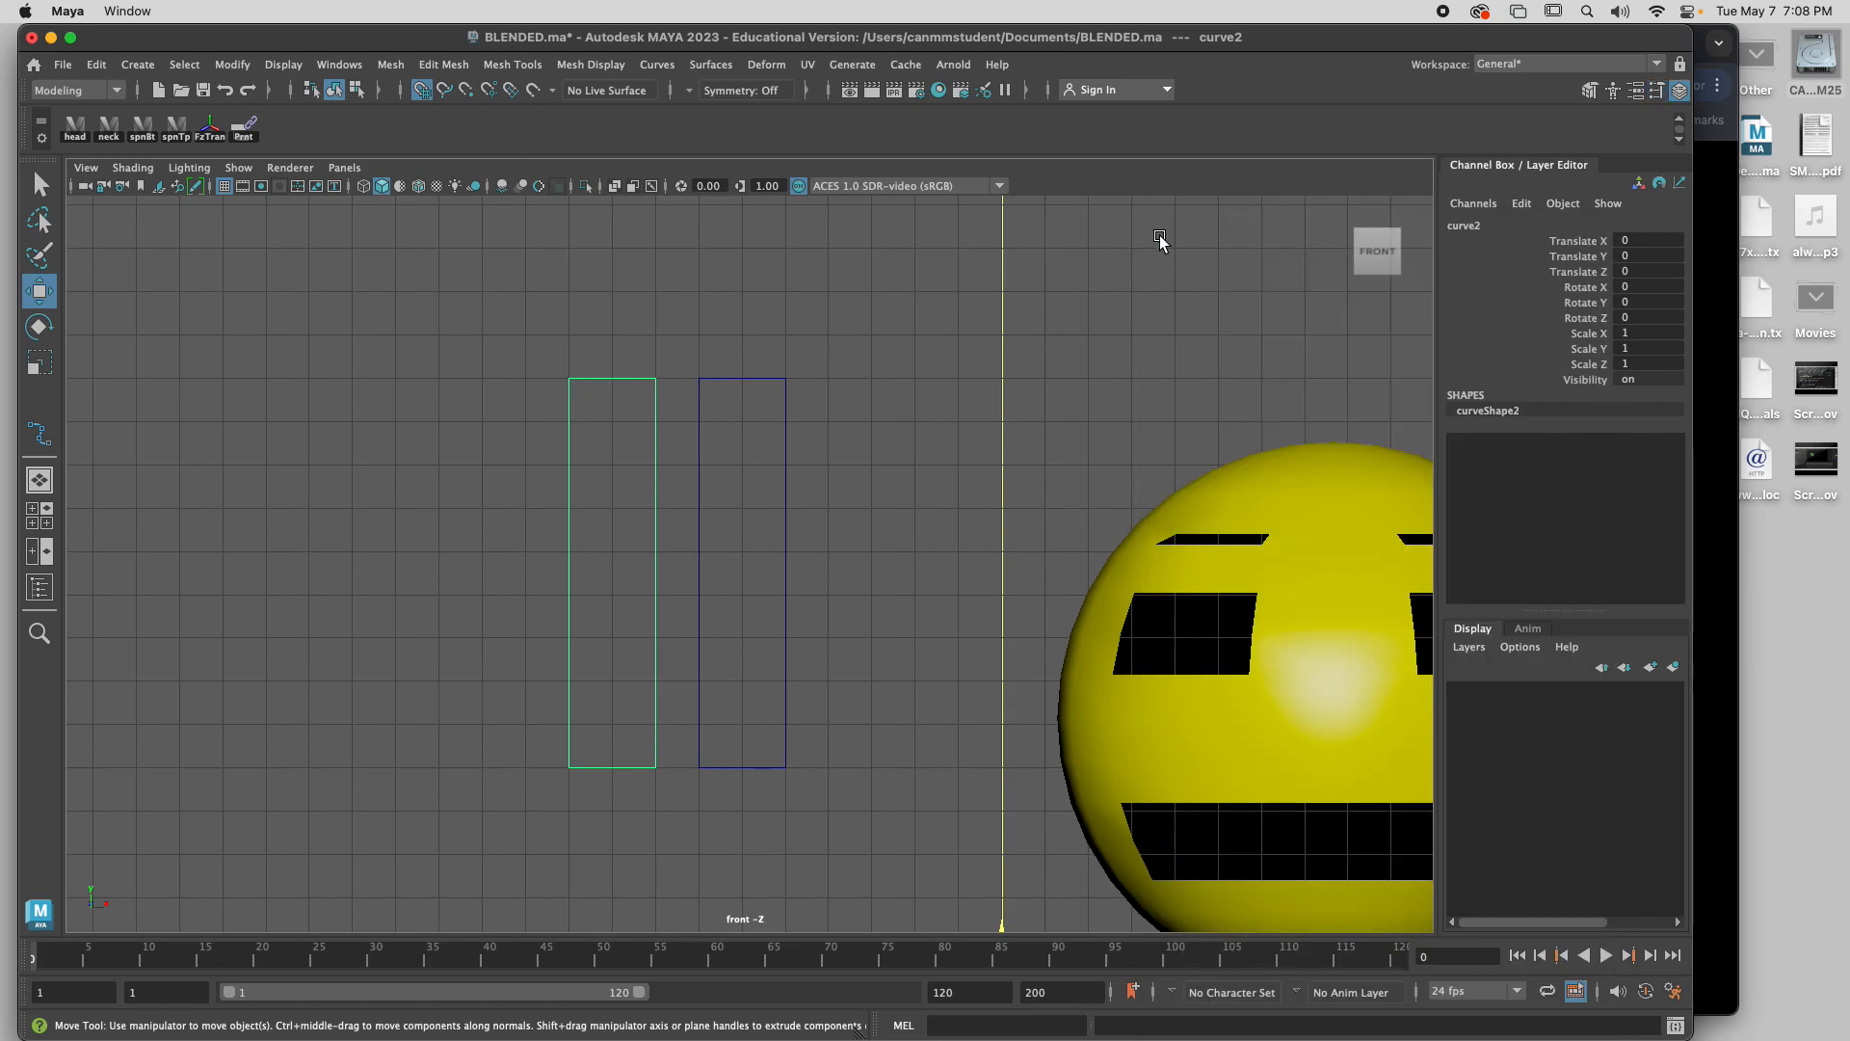
Select both rectangles and move them together toward the head to a Translate X of 3.
shift+click(785, 572)
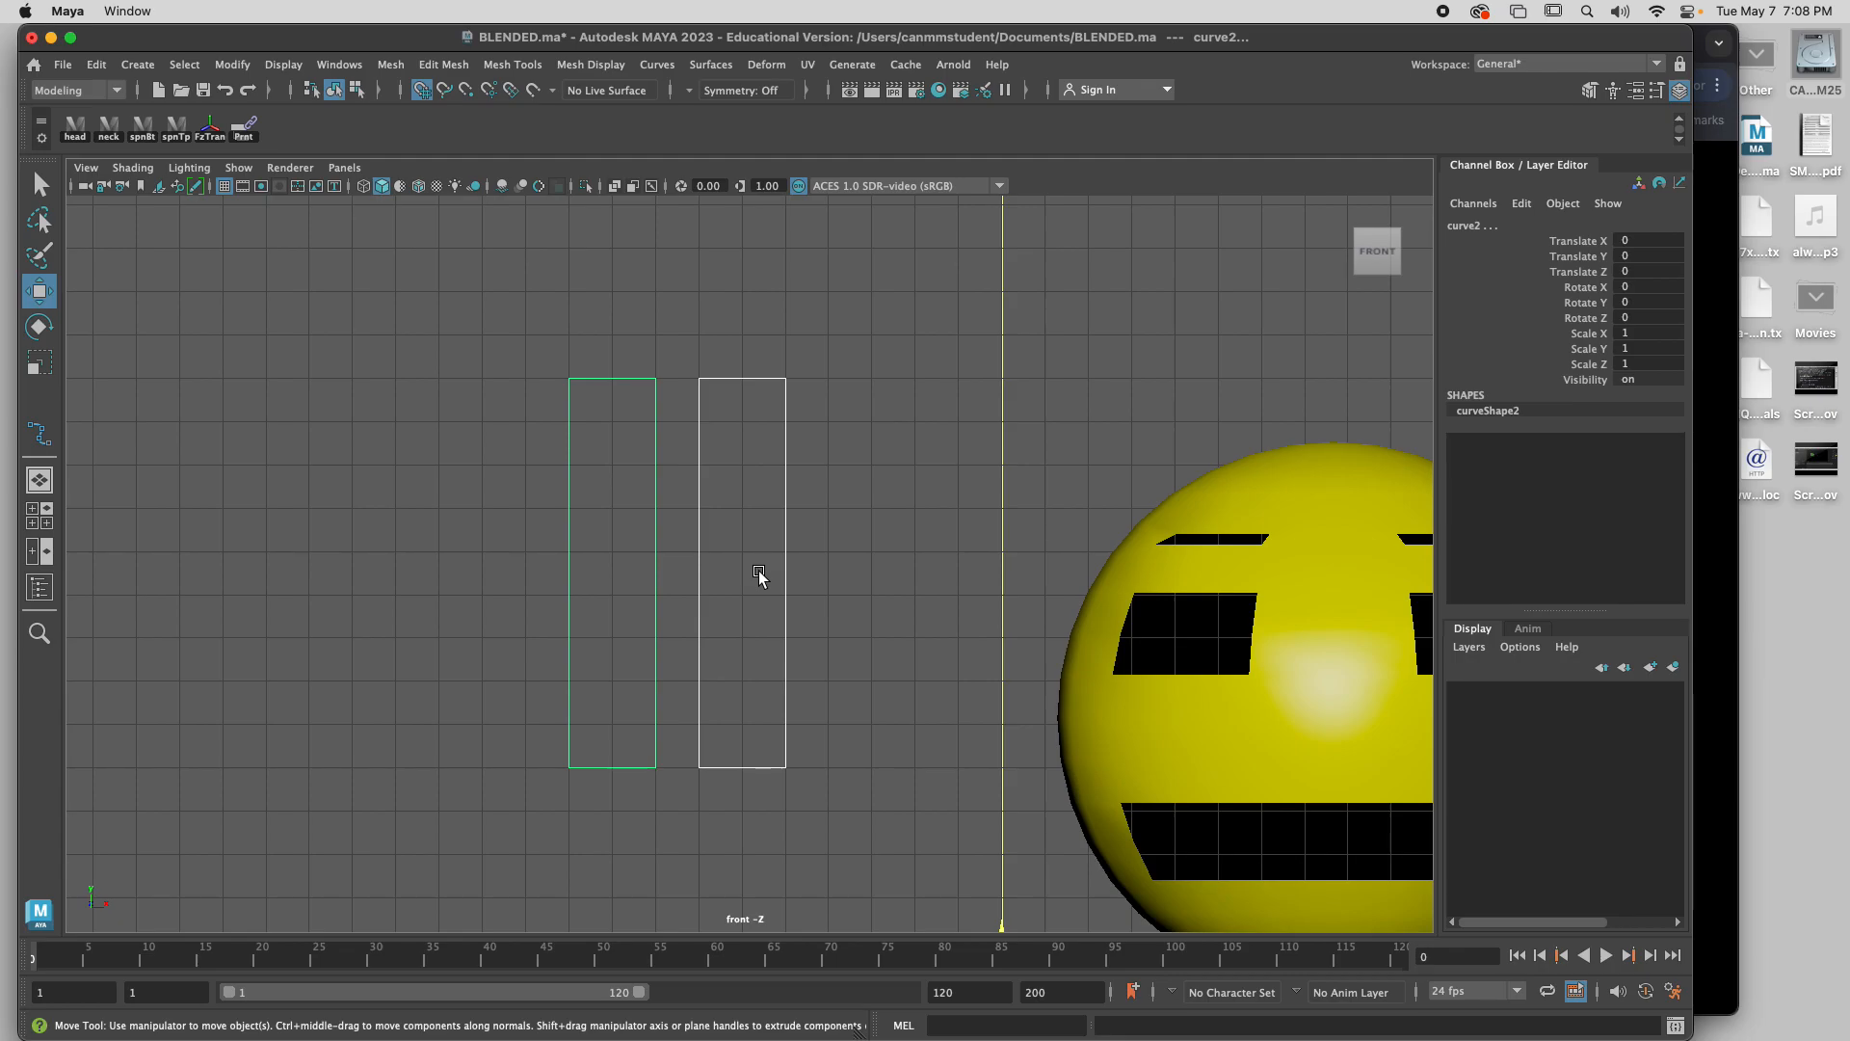
scroll(742, 569, down, 5)
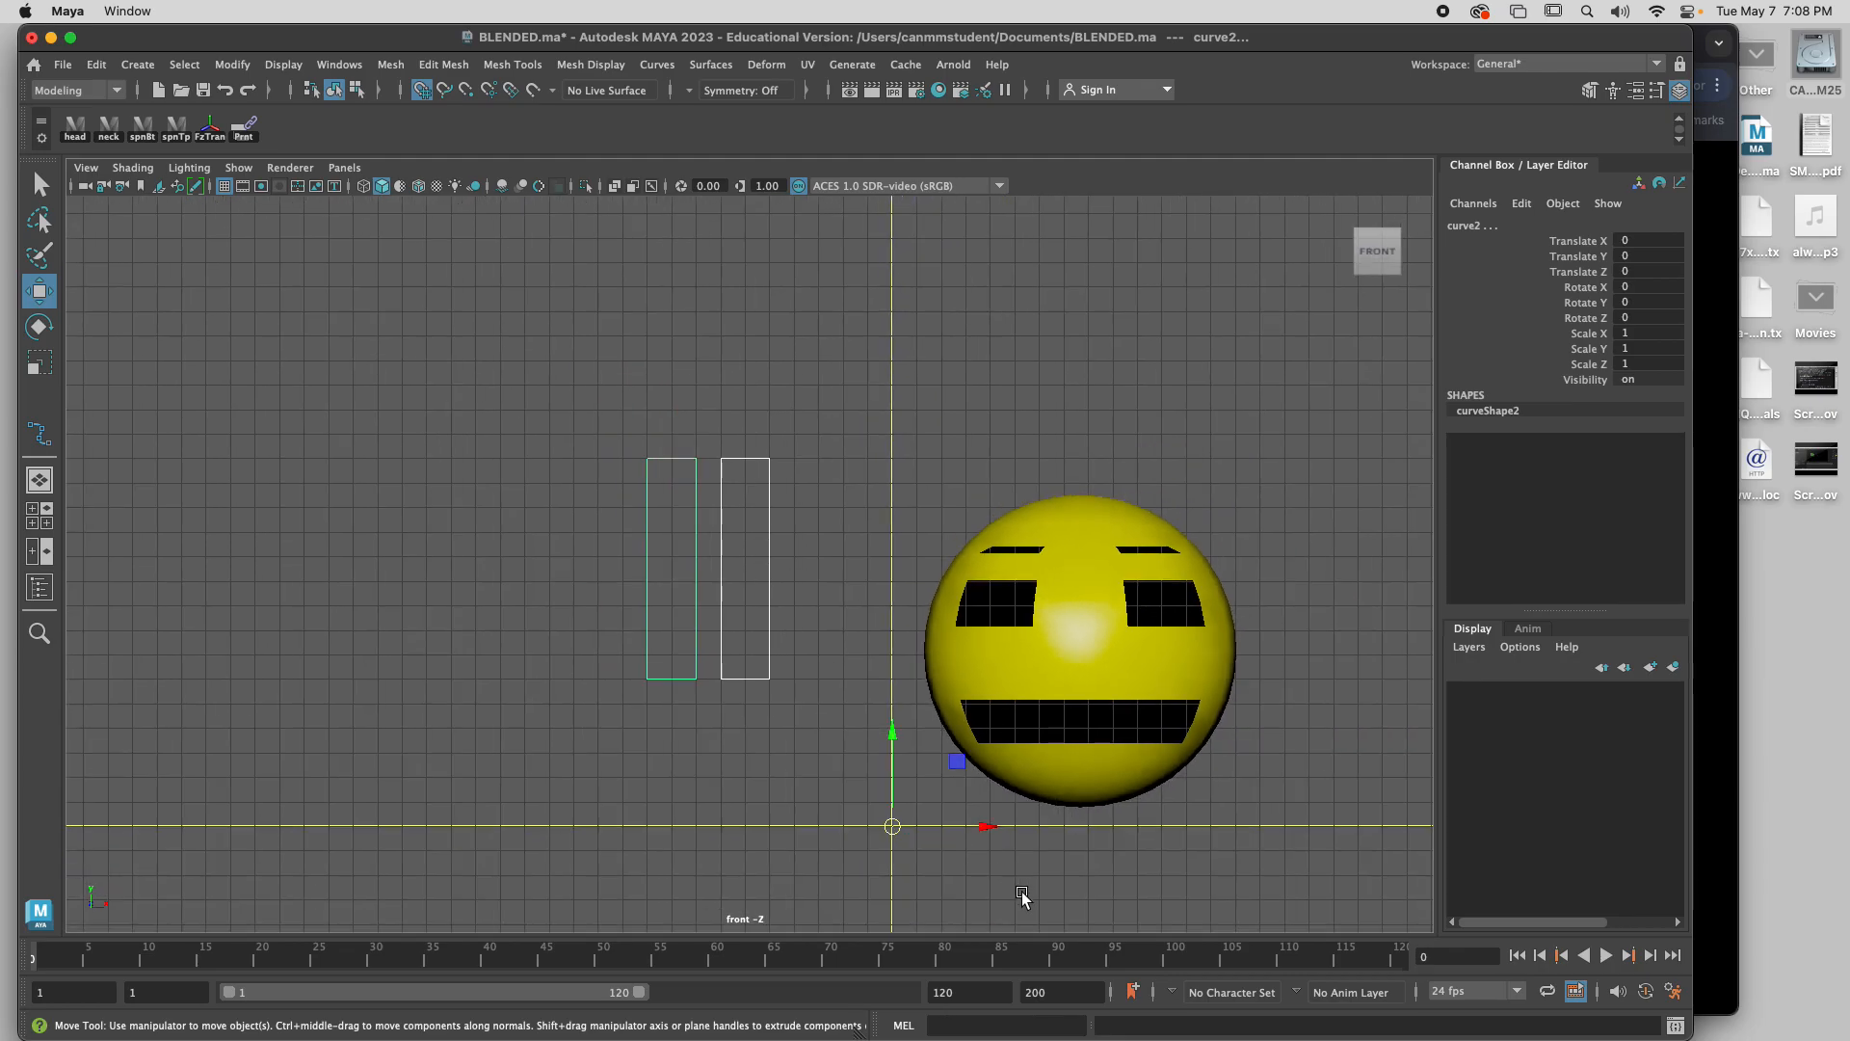
drag(896, 826, 975, 821)
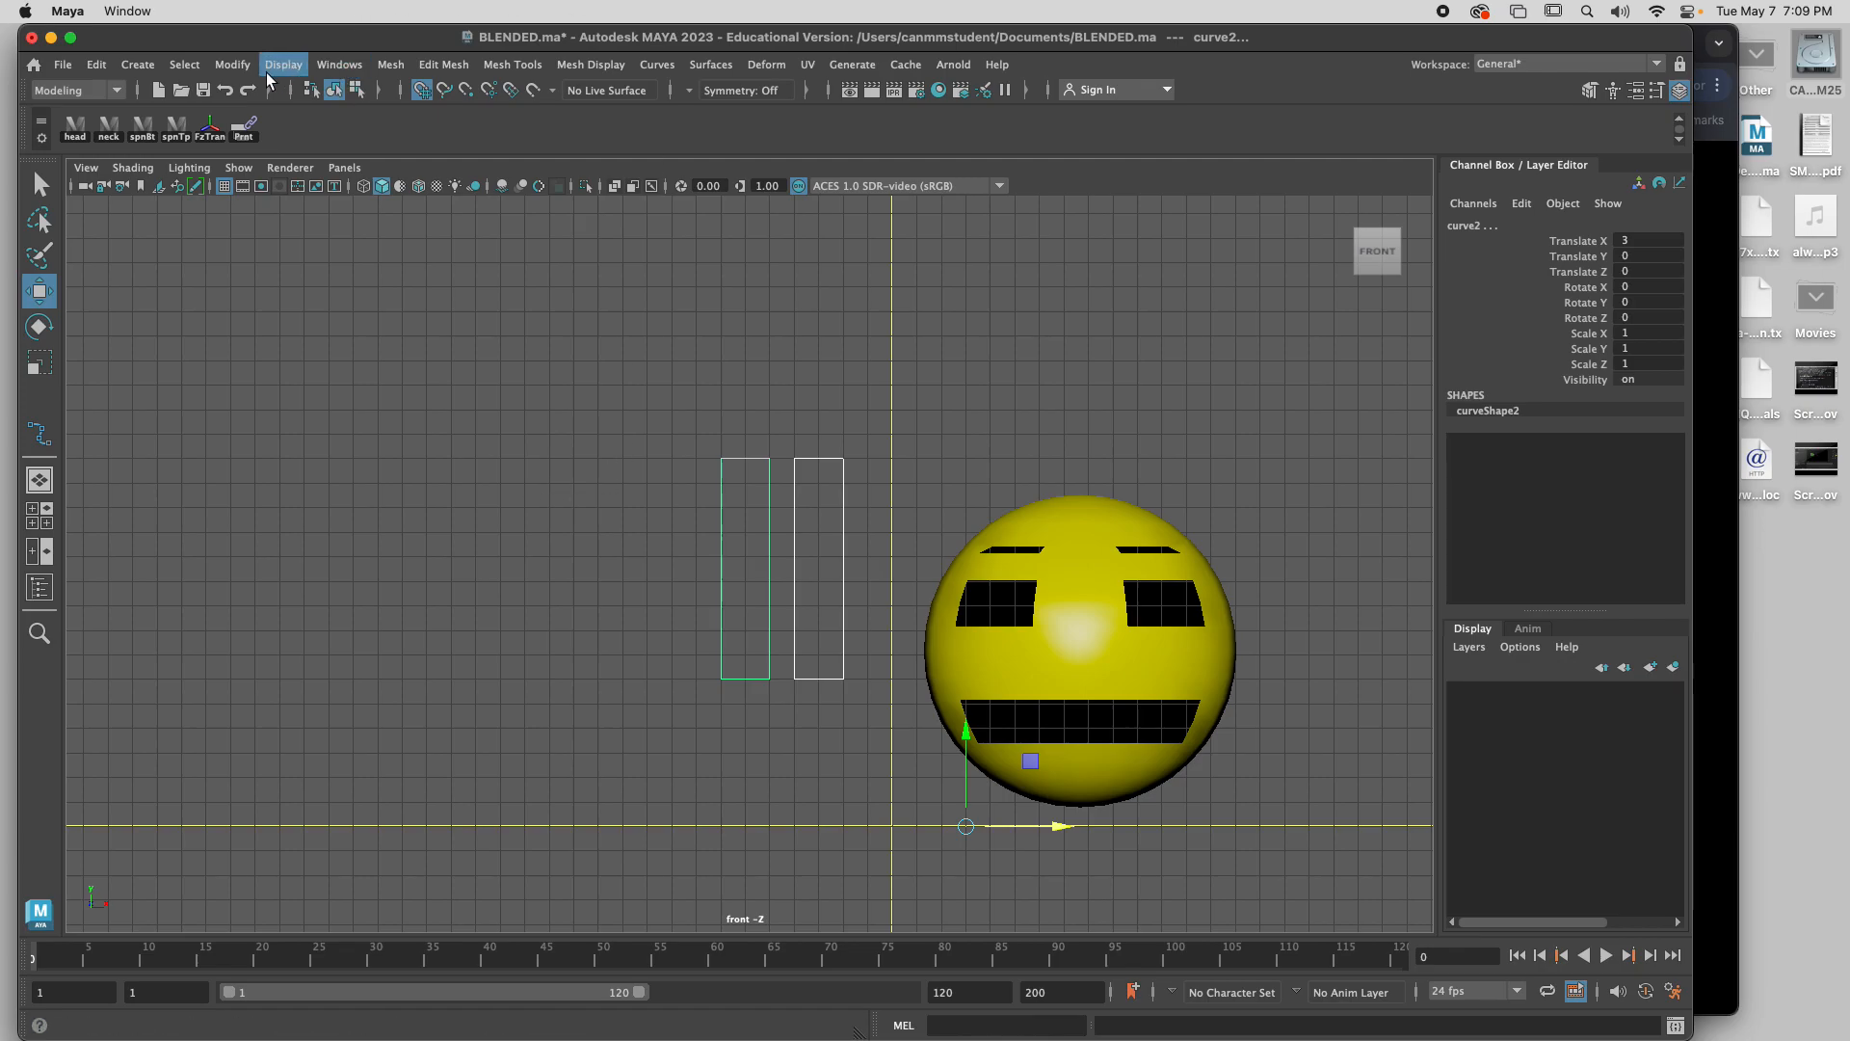
Draw a closed plus-shaped linear EP curve beside the rectangles, about 13 by 13 grid units with arms 3 units wide.
click(137, 66)
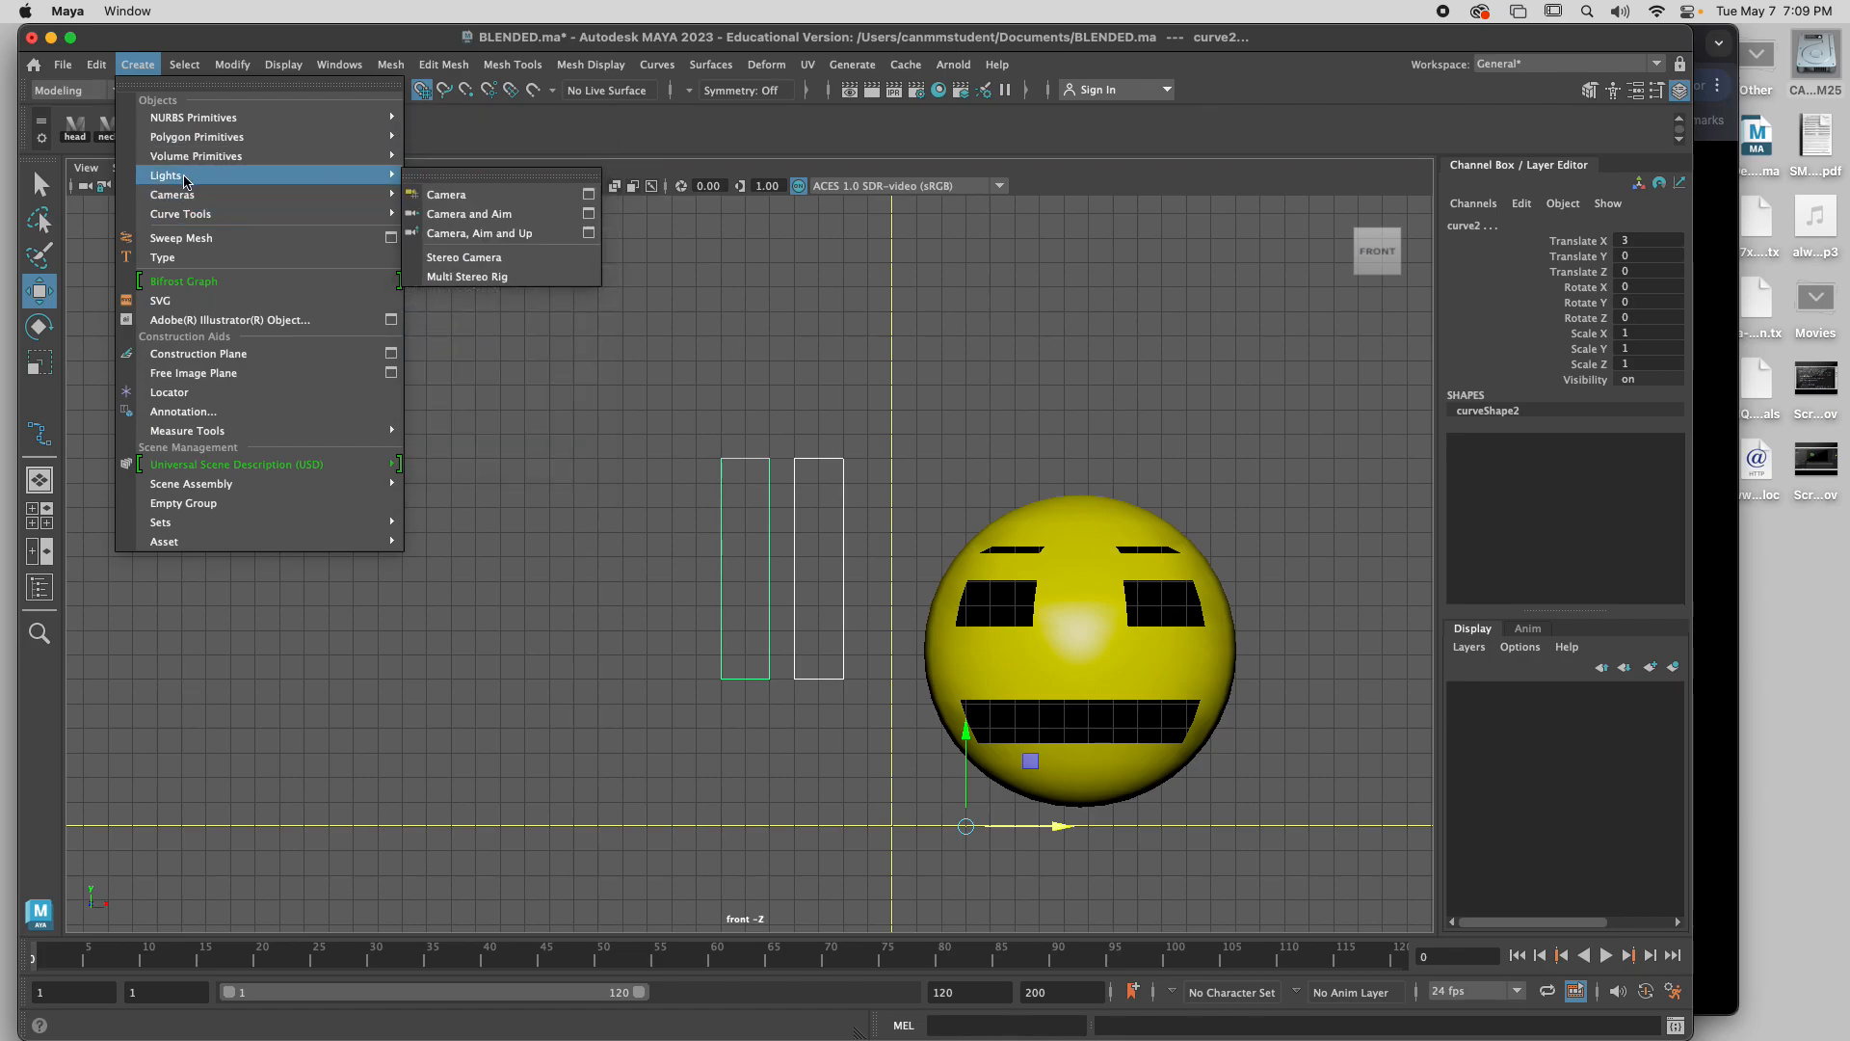
mouse_move(187, 214)
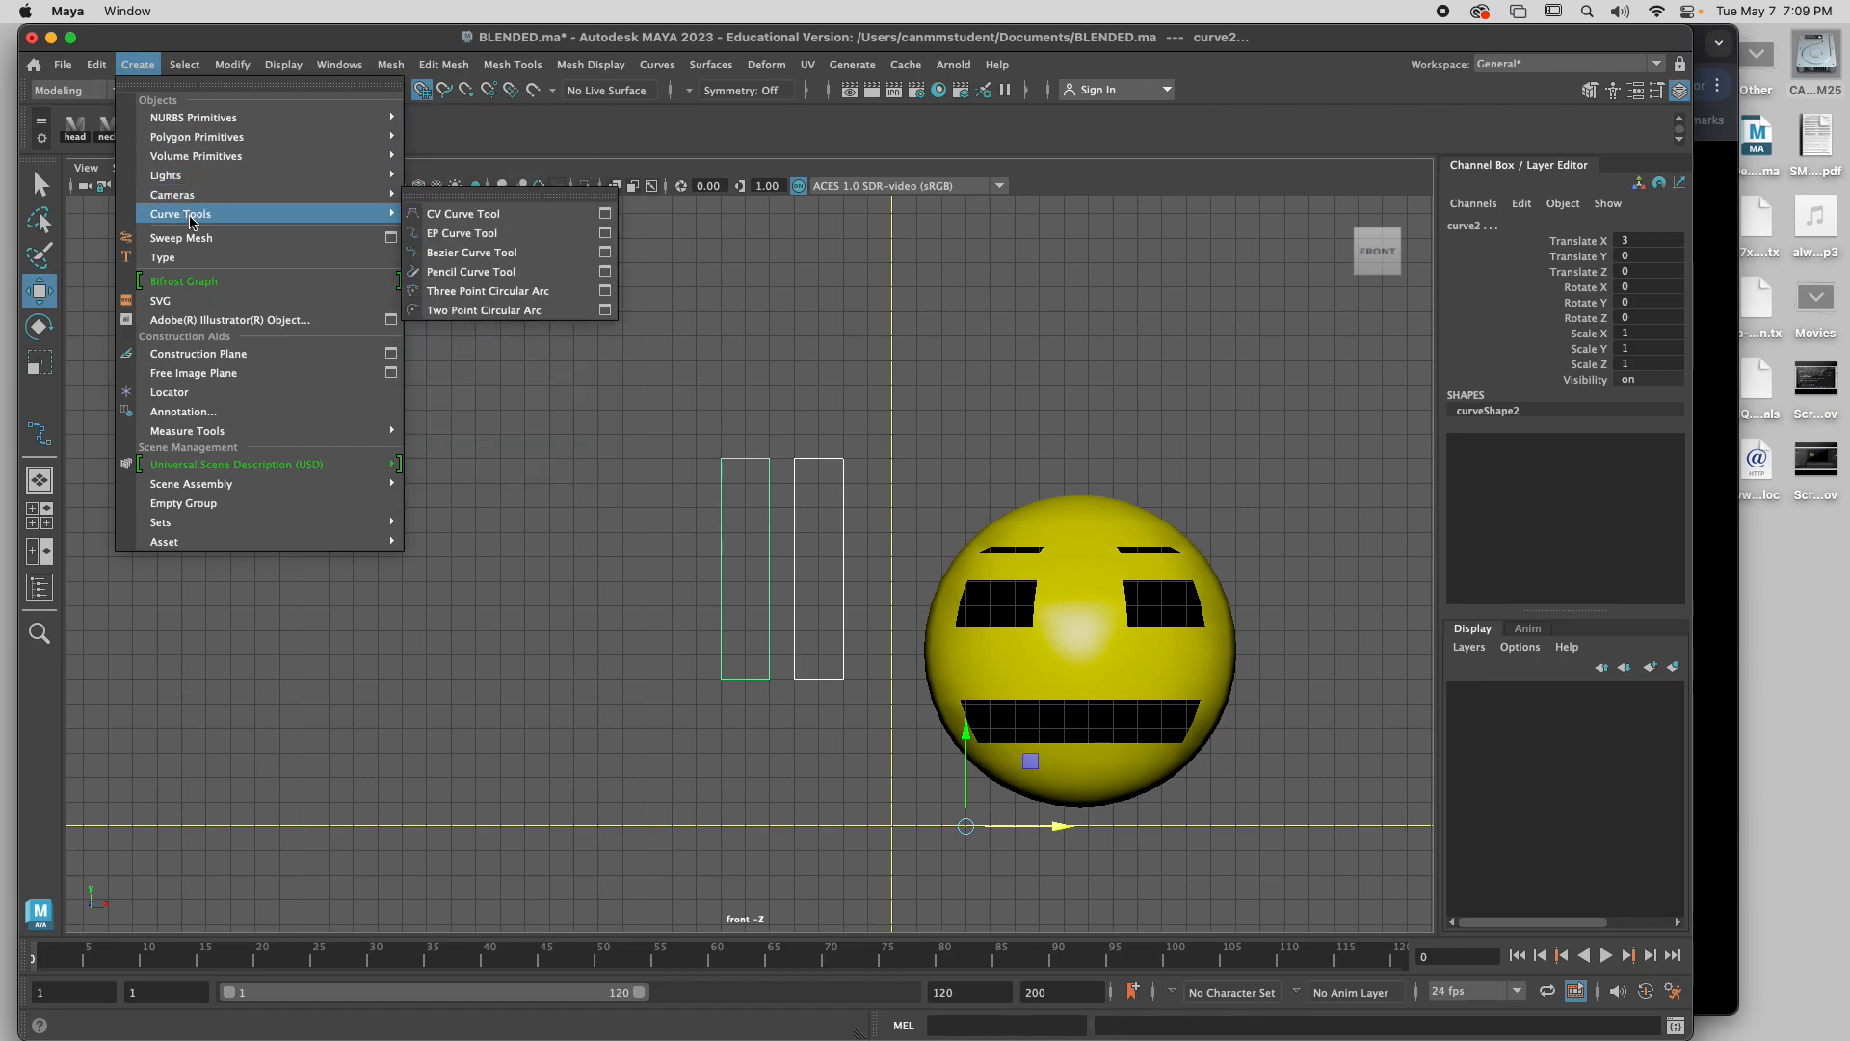
click(605, 233)
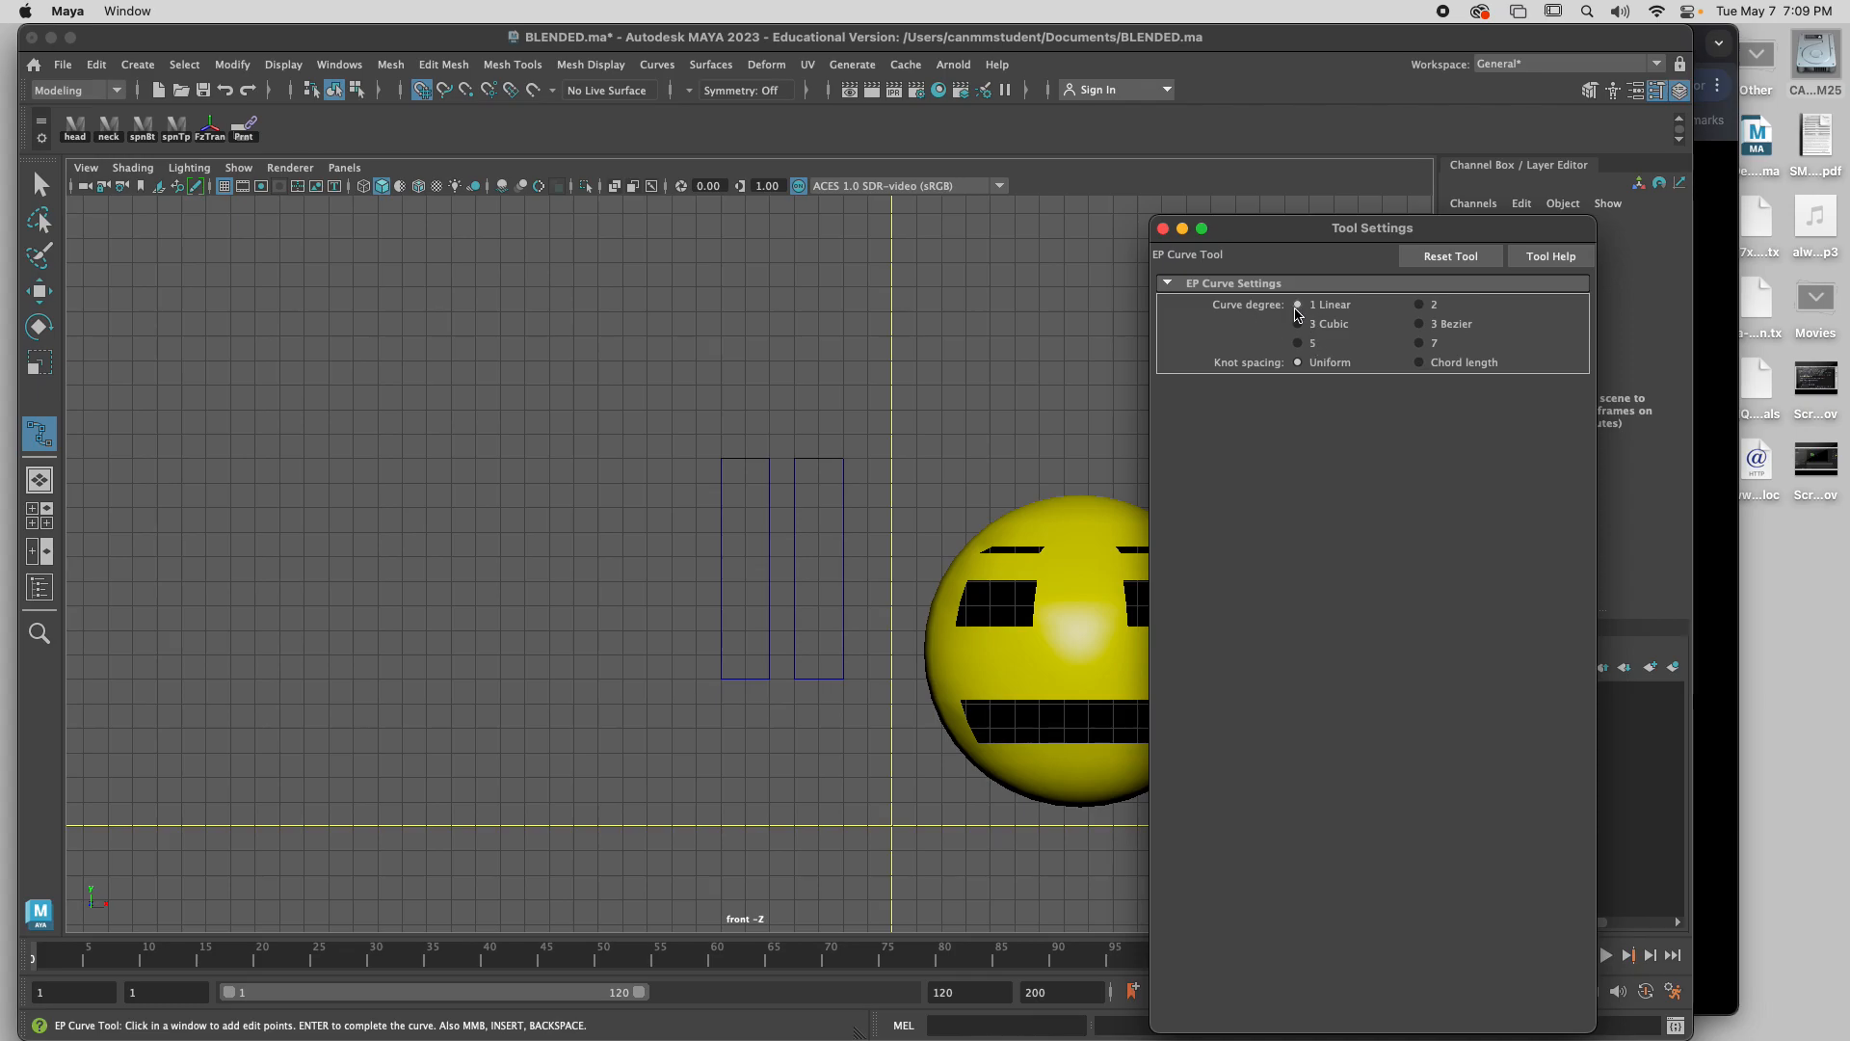
click(1162, 228)
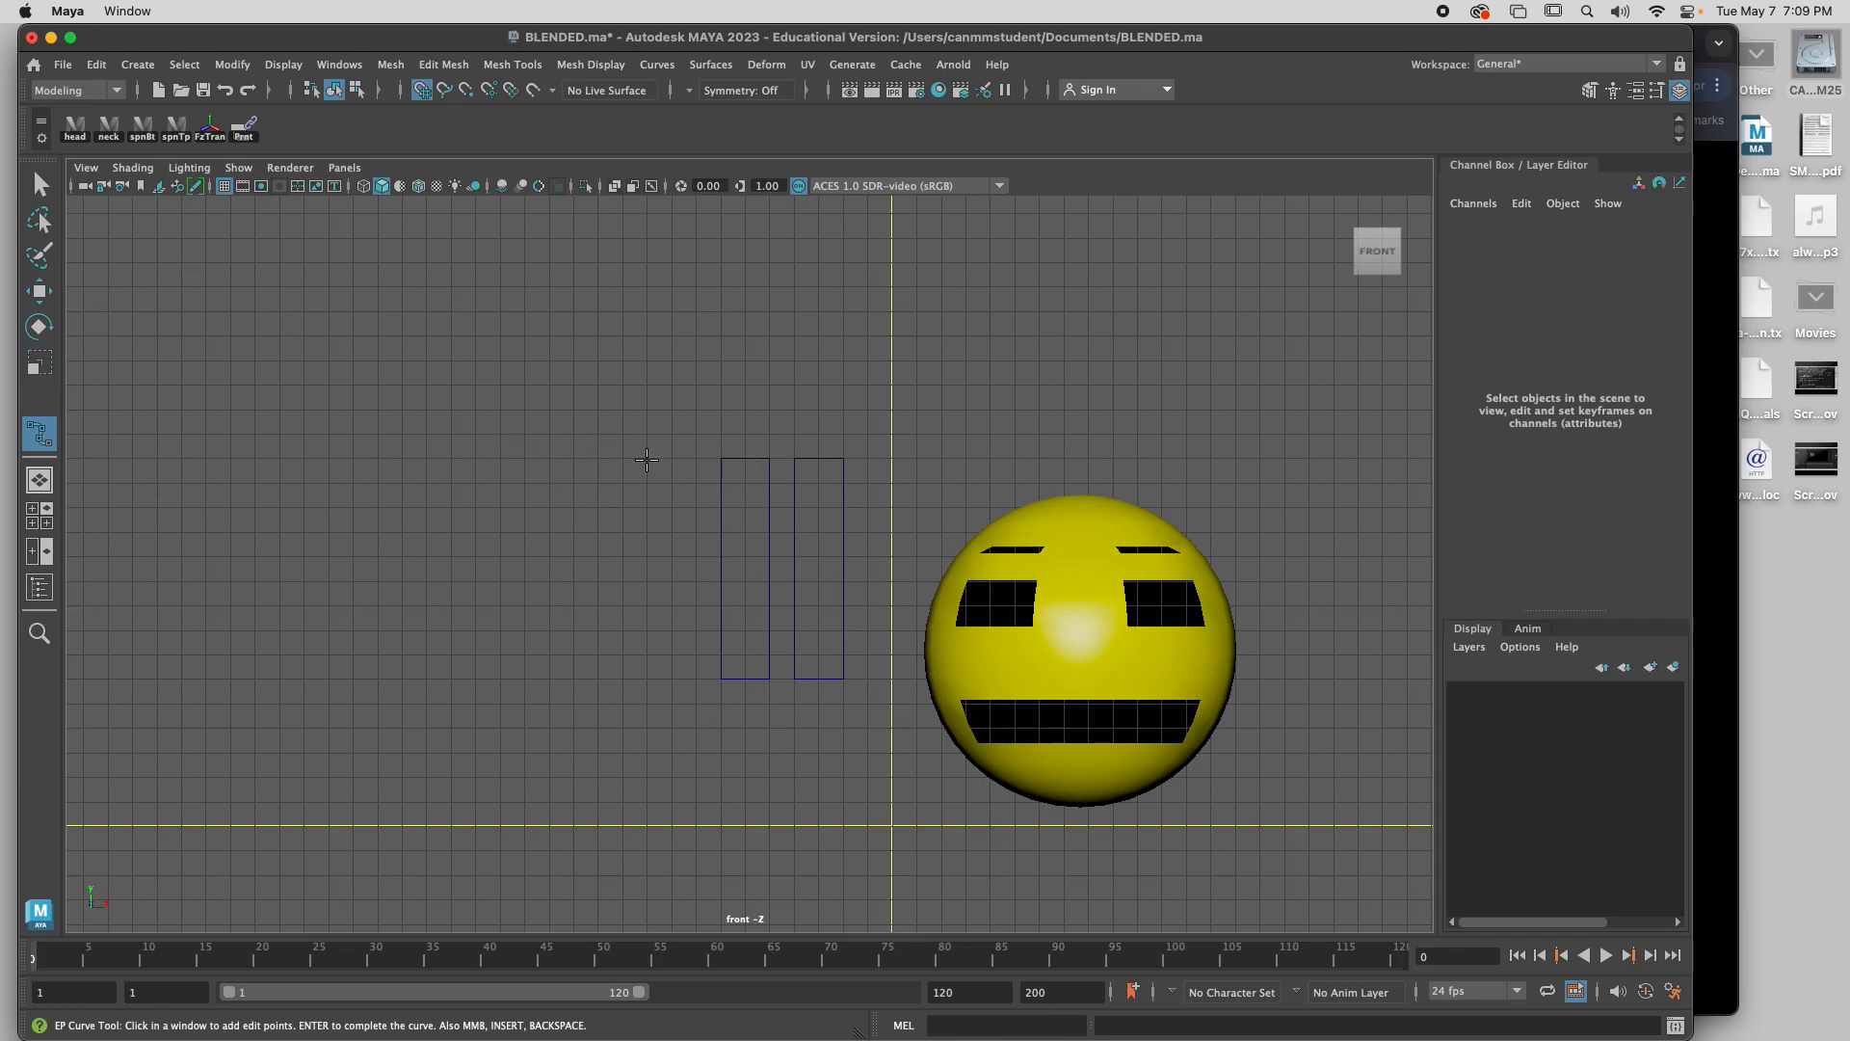
click(475, 411)
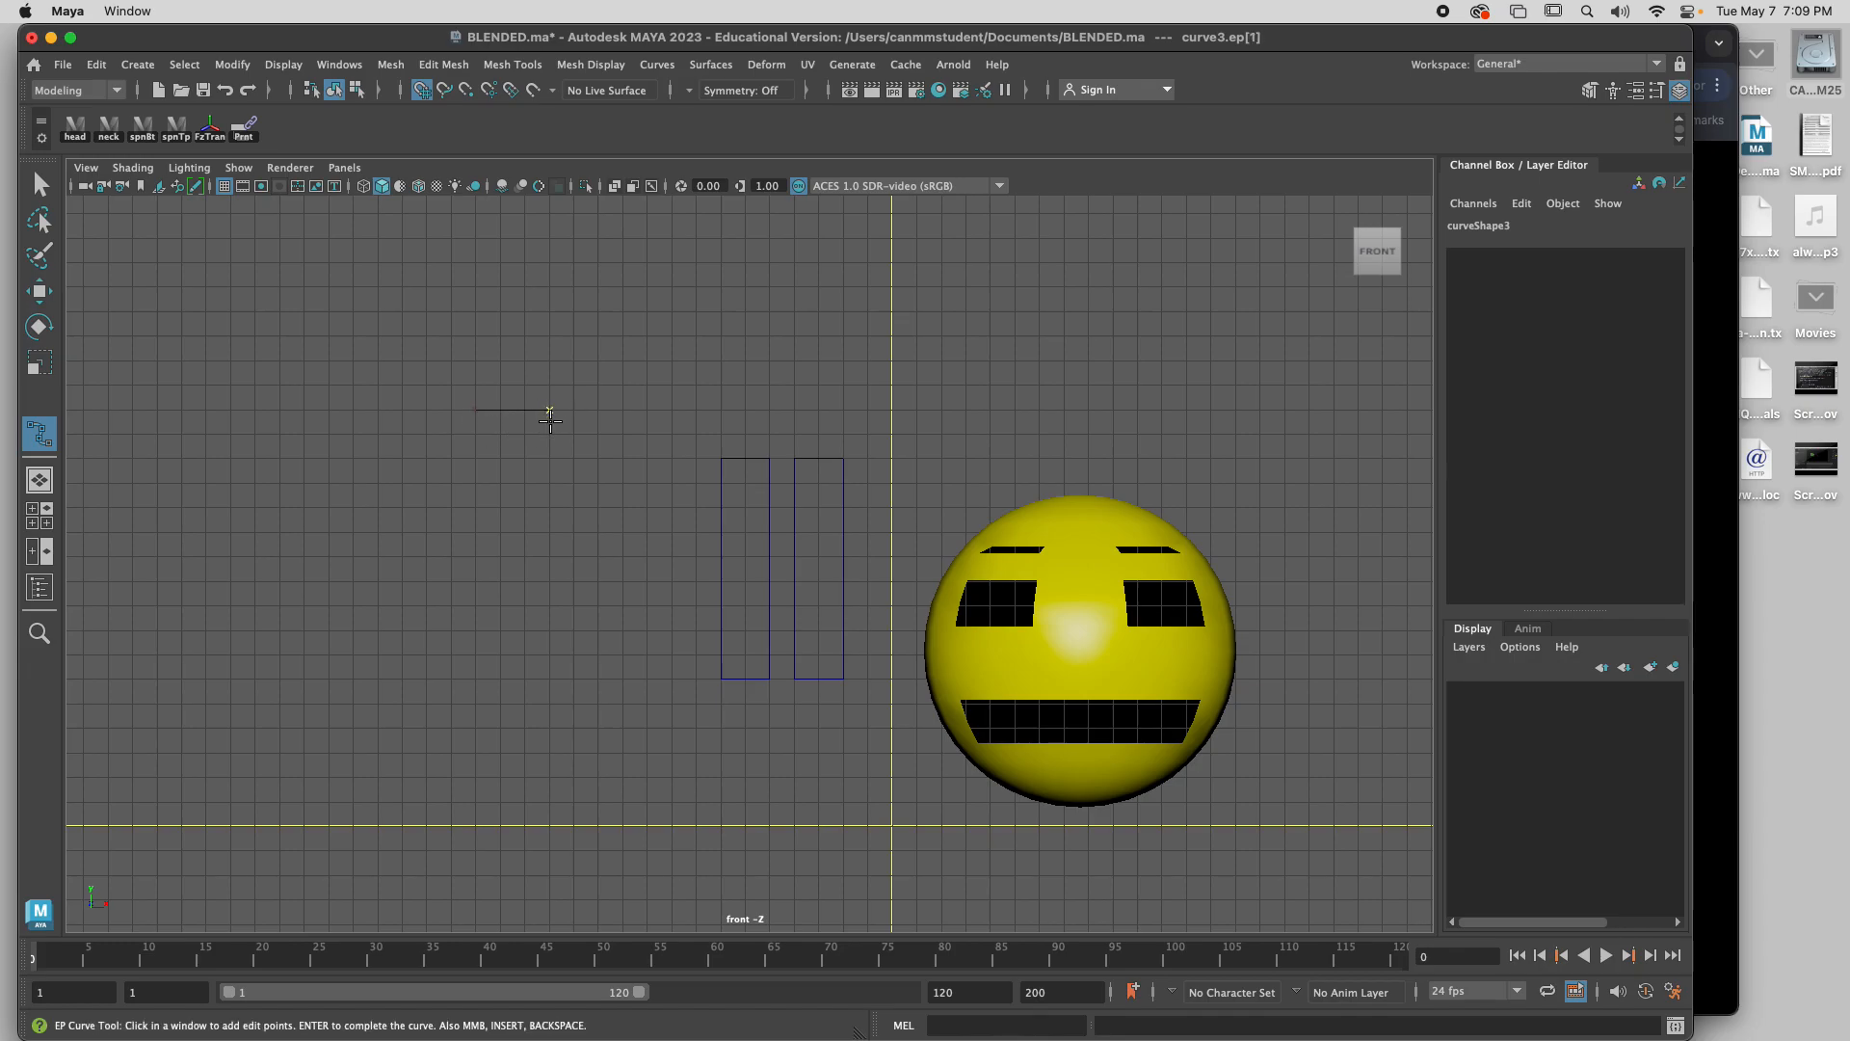
click(550, 410)
click(550, 535)
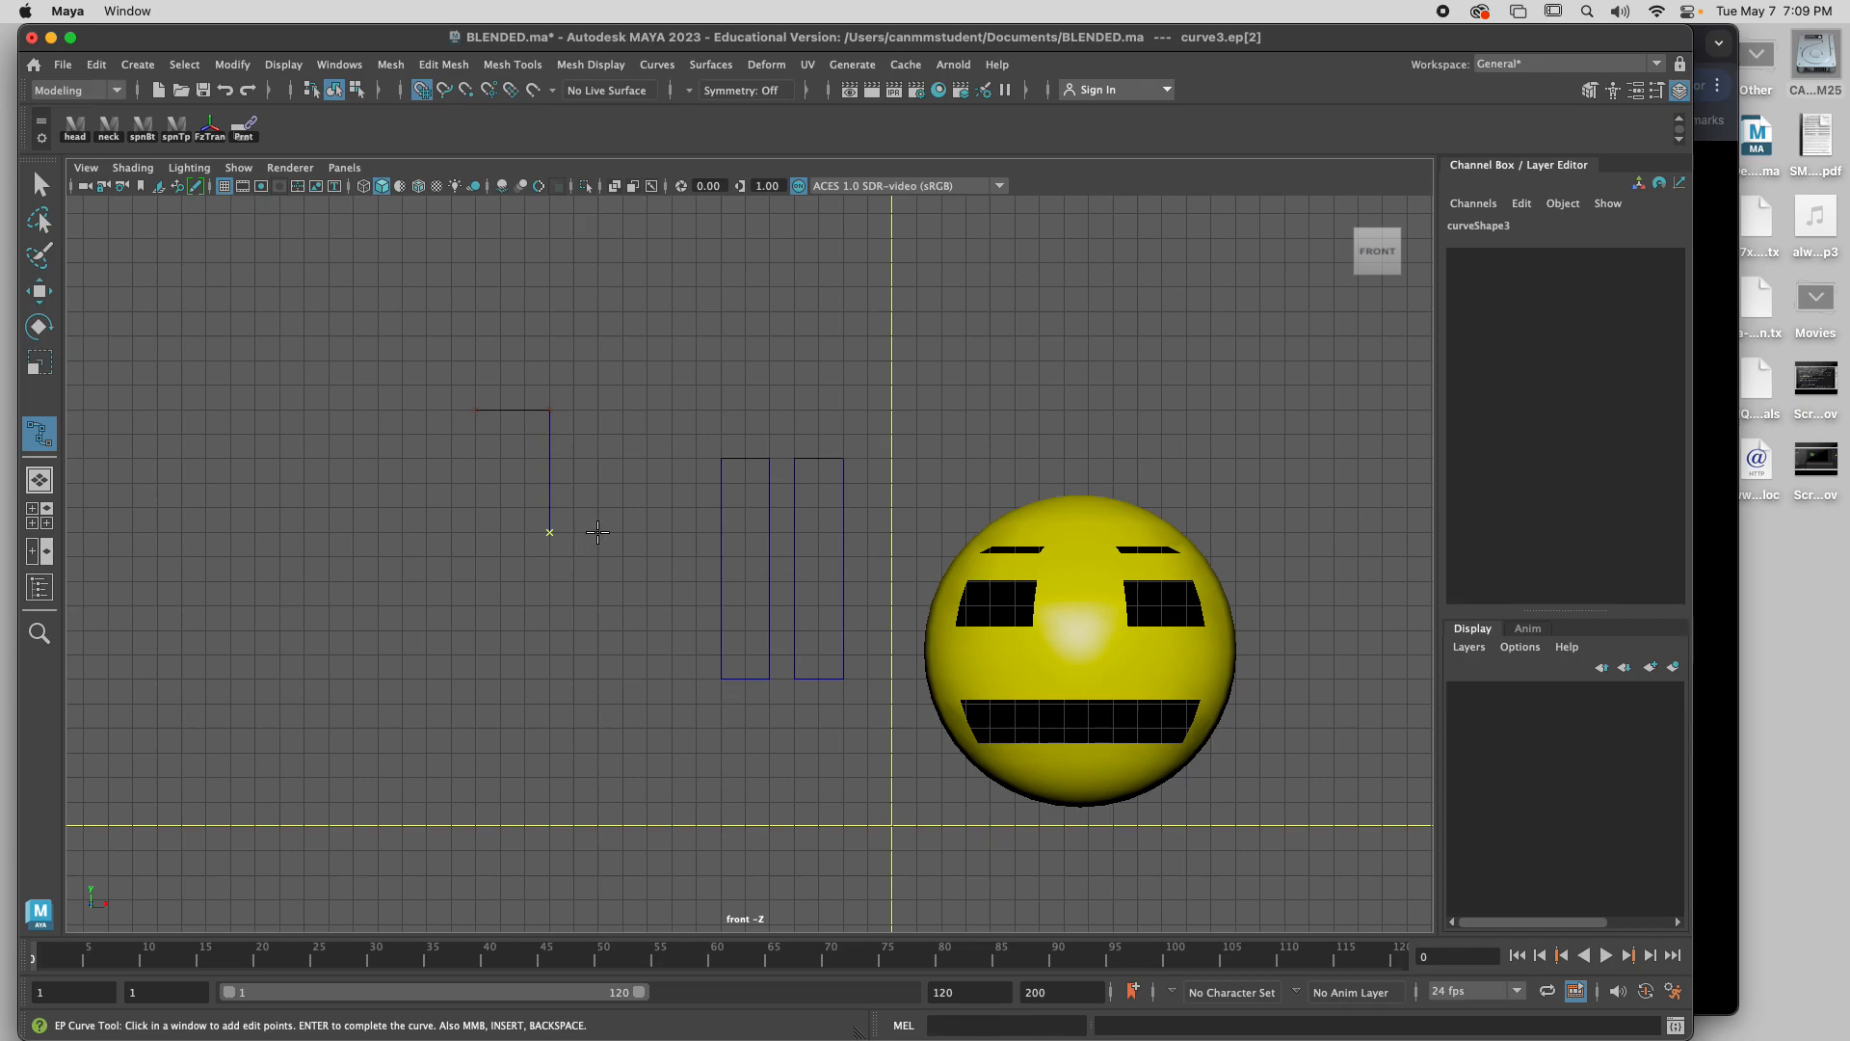
click(671, 533)
click(673, 606)
click(551, 605)
click(550, 729)
click(475, 727)
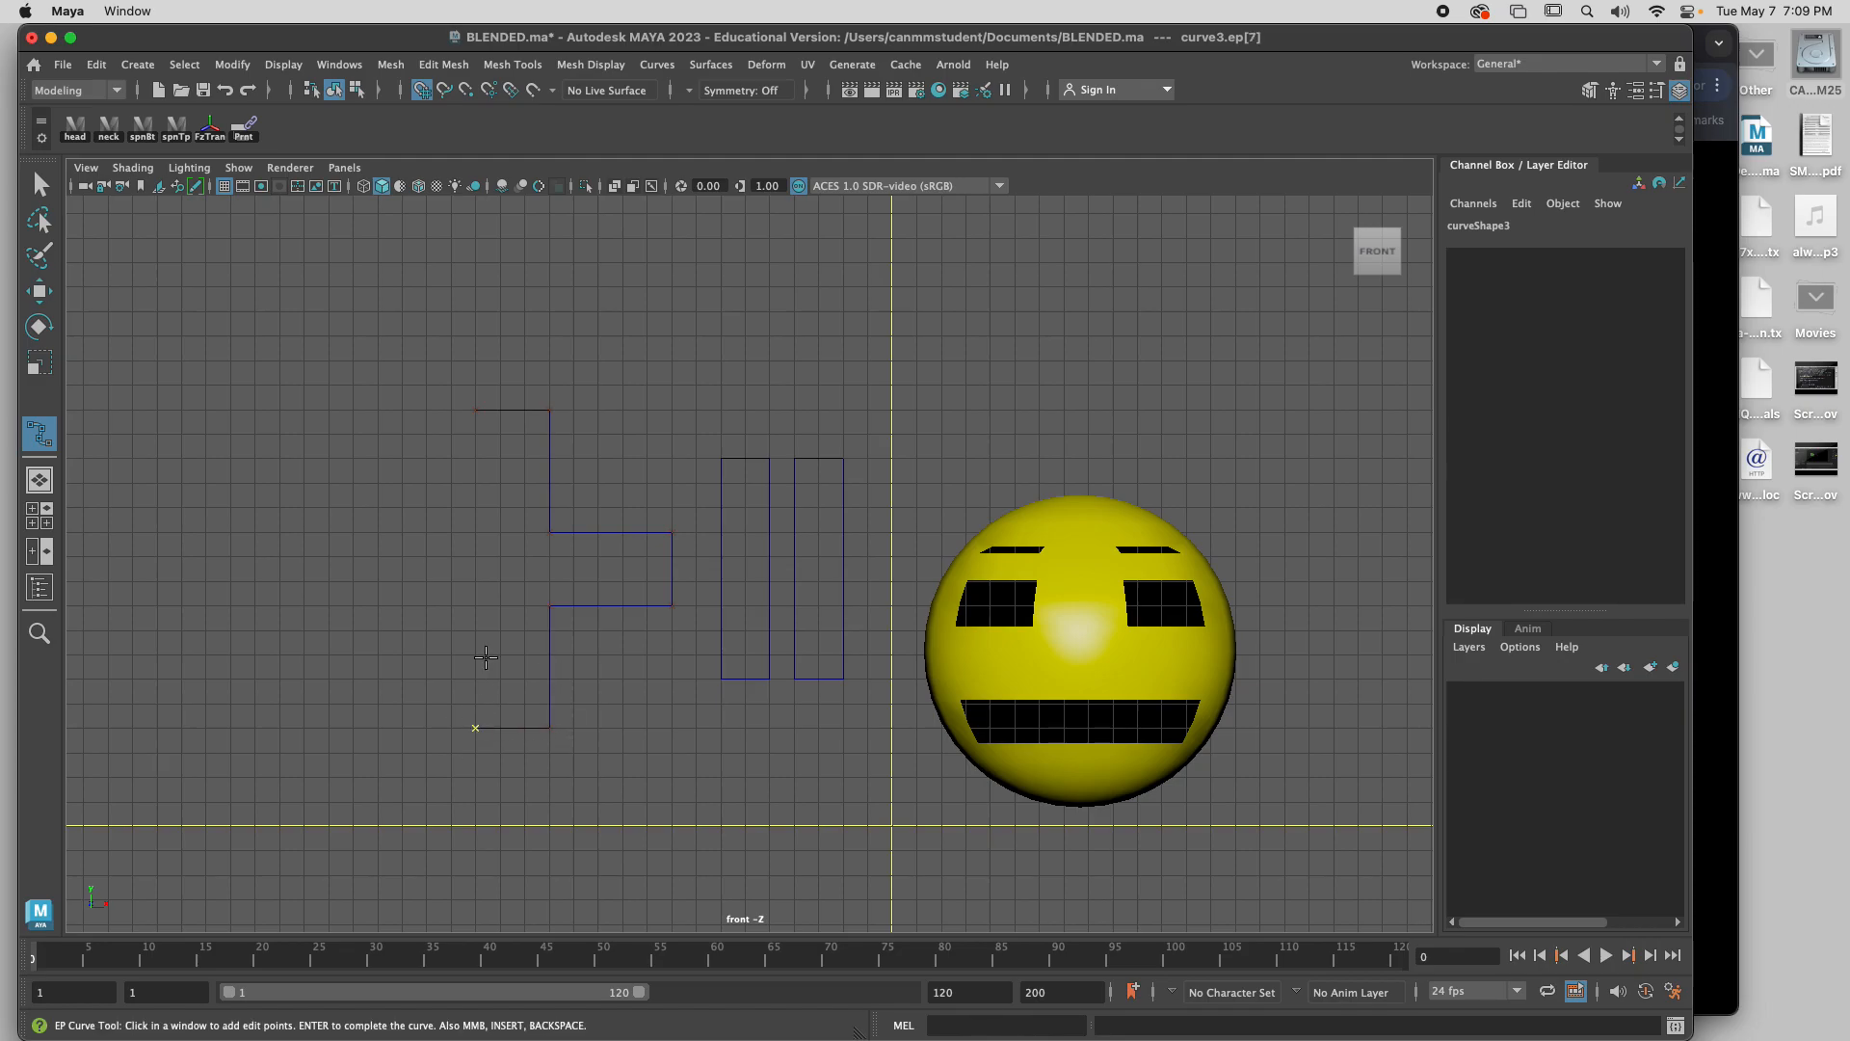
click(476, 605)
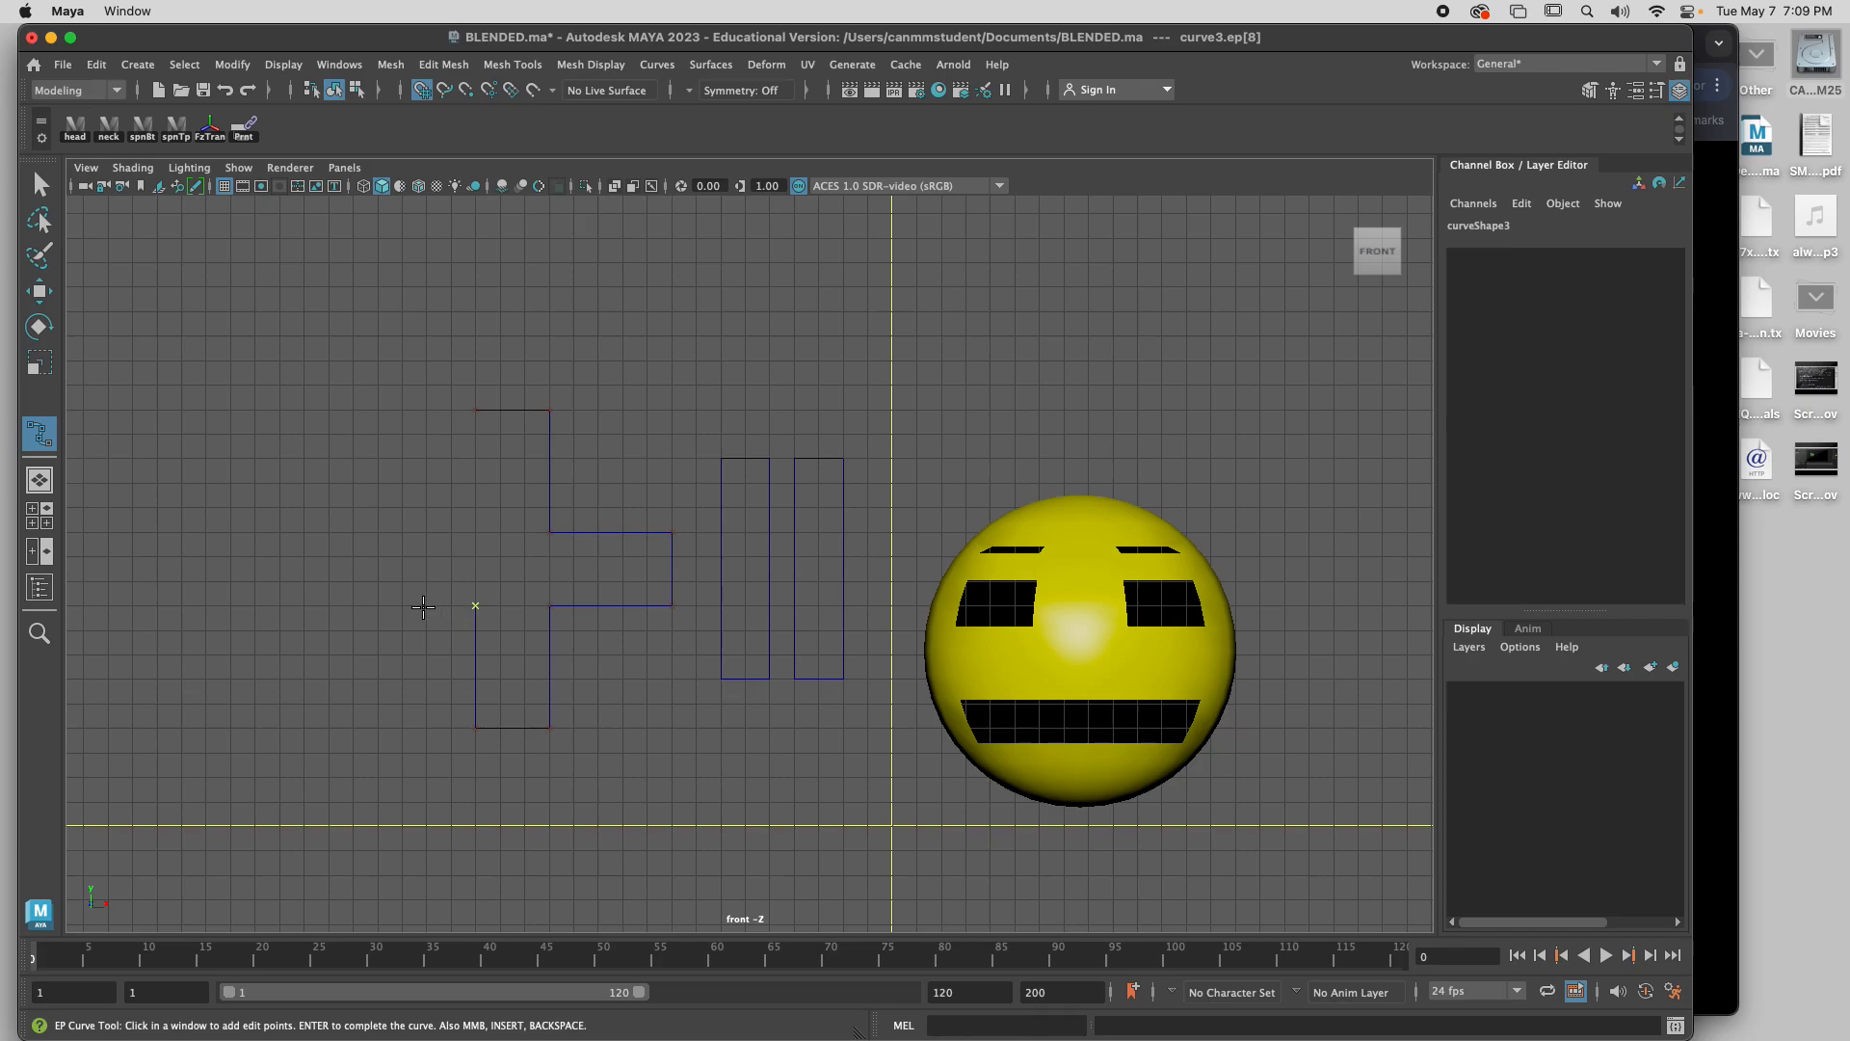
click(357, 605)
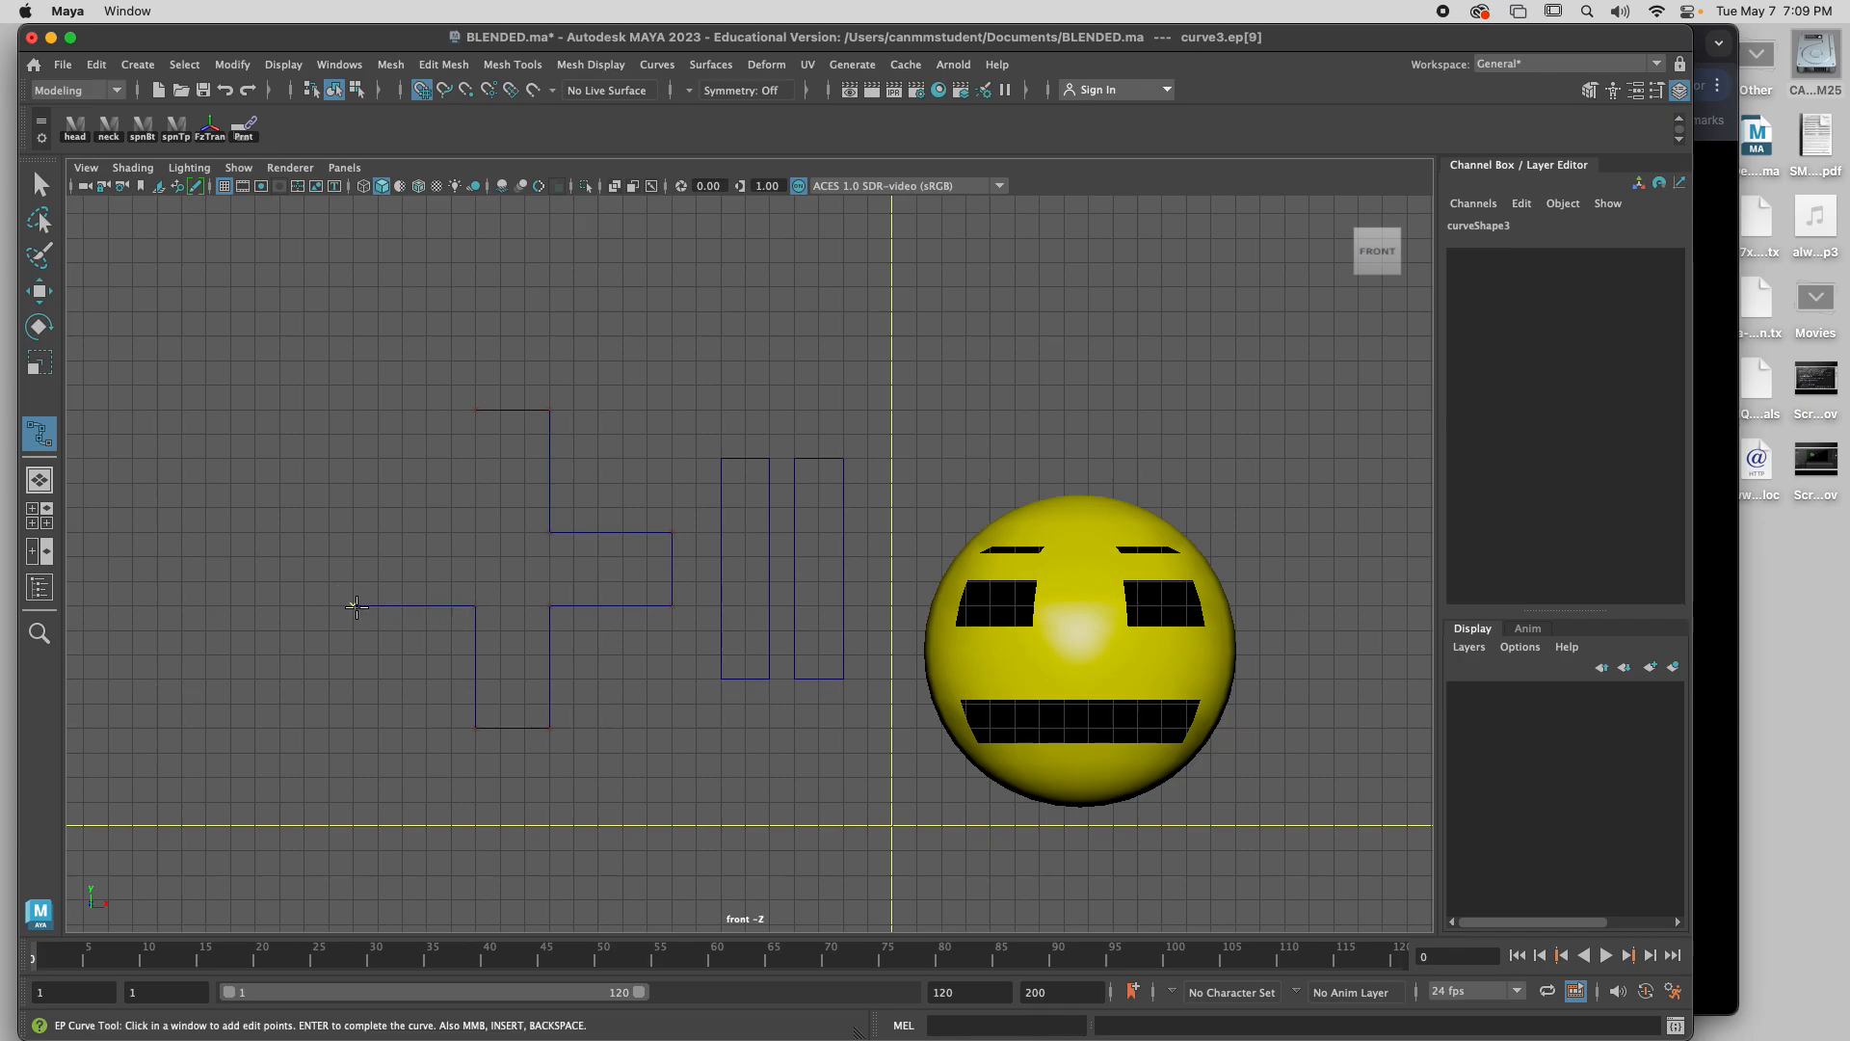
click(353, 532)
click(476, 534)
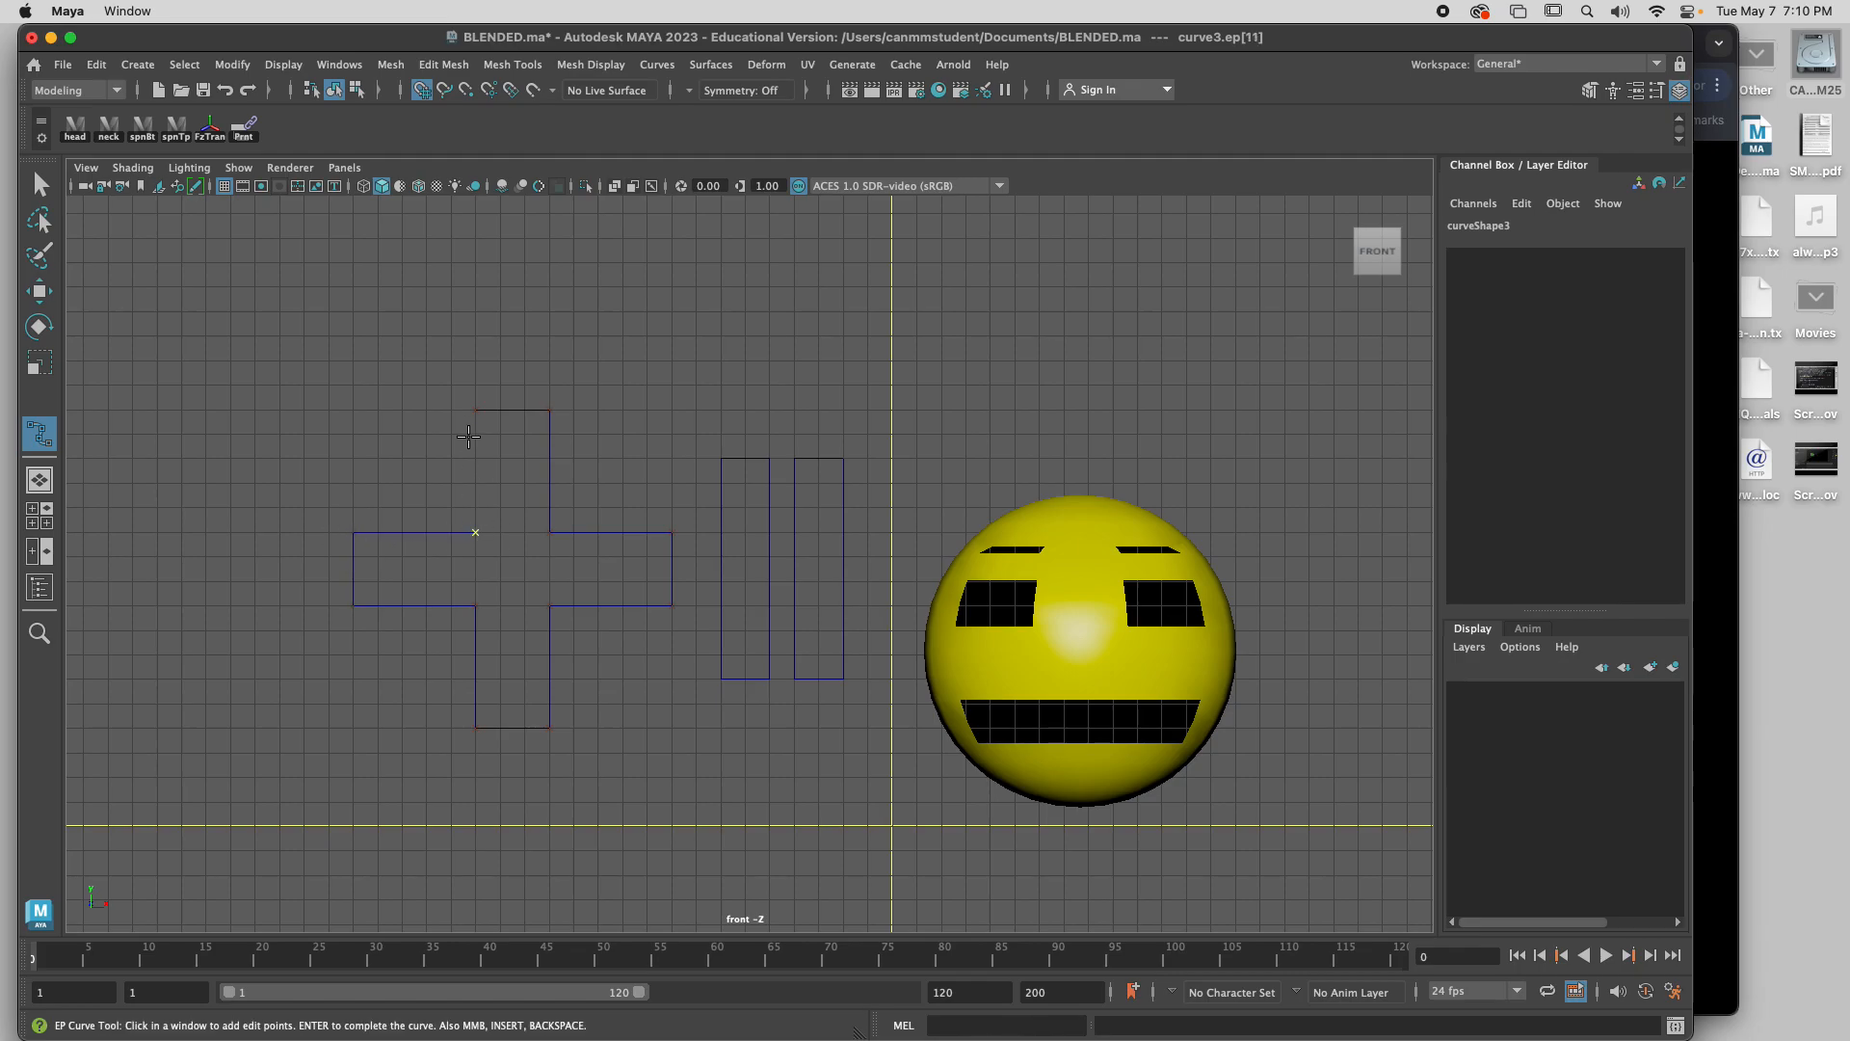
click(475, 409)
key(w)
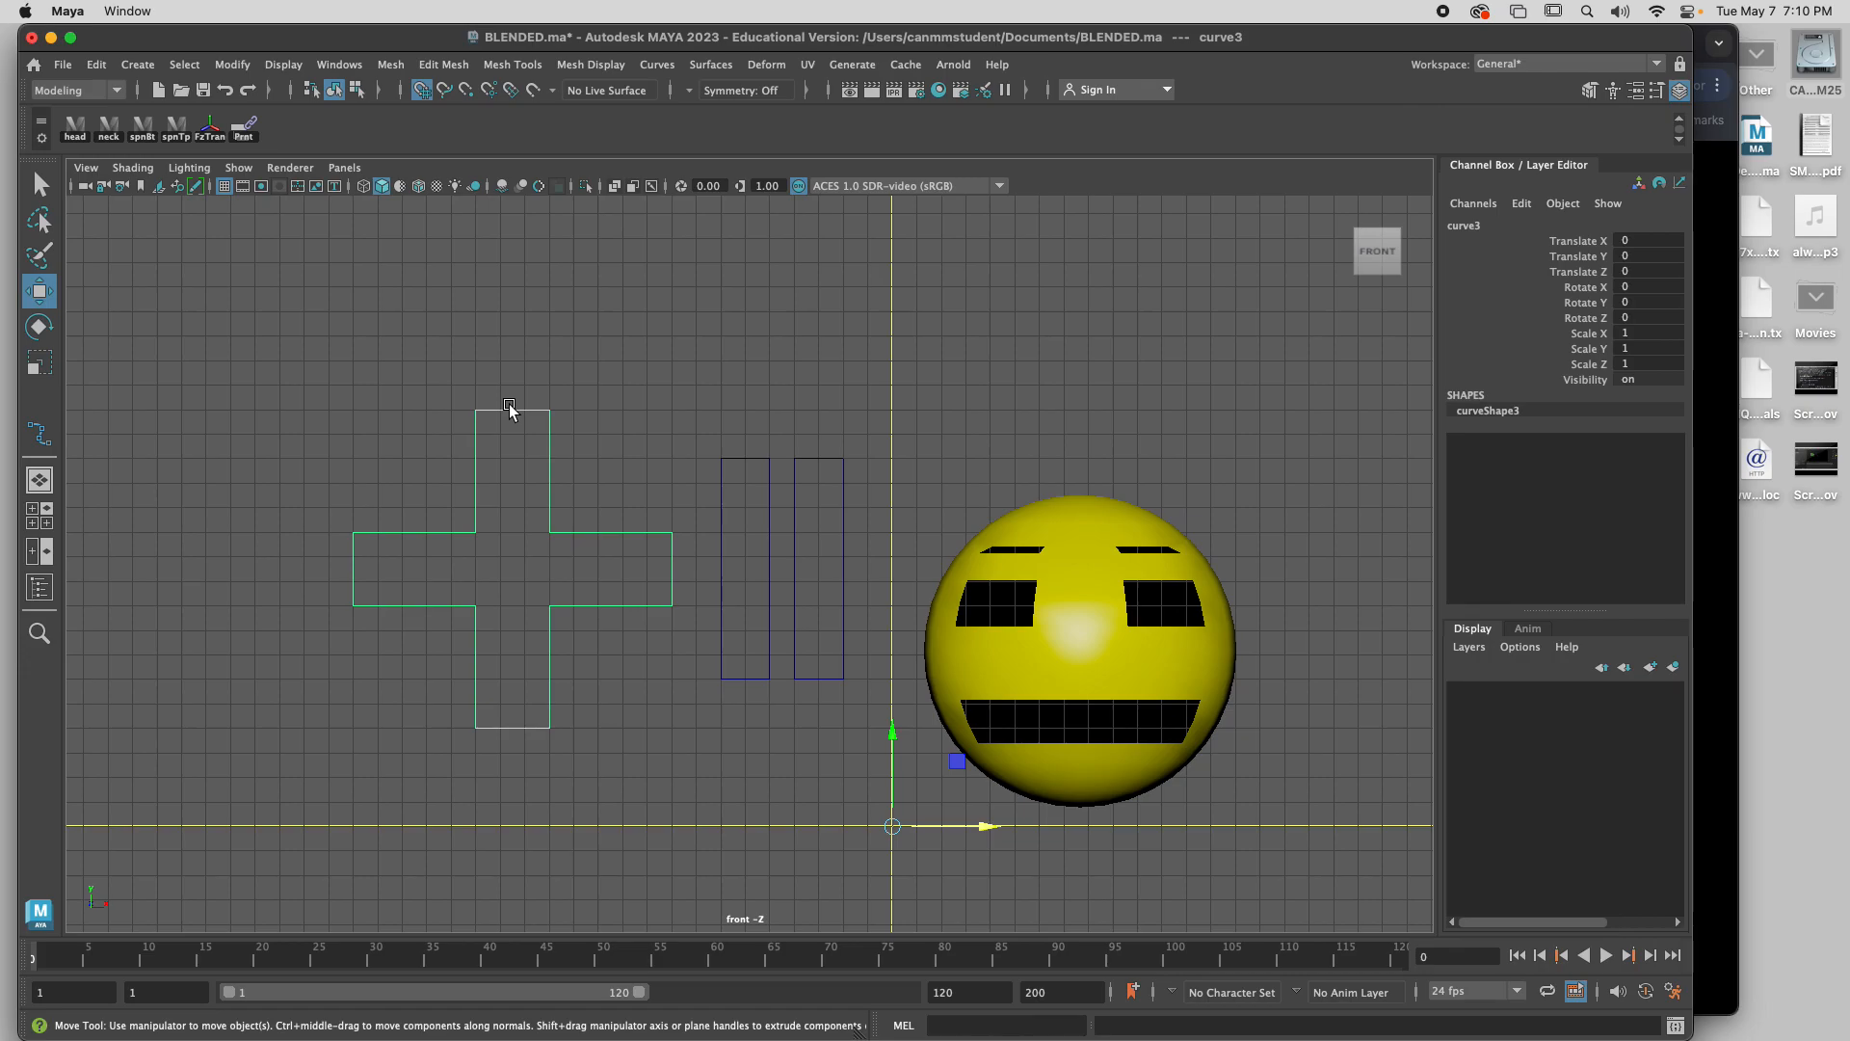
Stretch the rectangle nearer the plus shape by moving its upper control vertices to Y 17 and its lower ones to Y 4.
scroll(837, 540, down, 1)
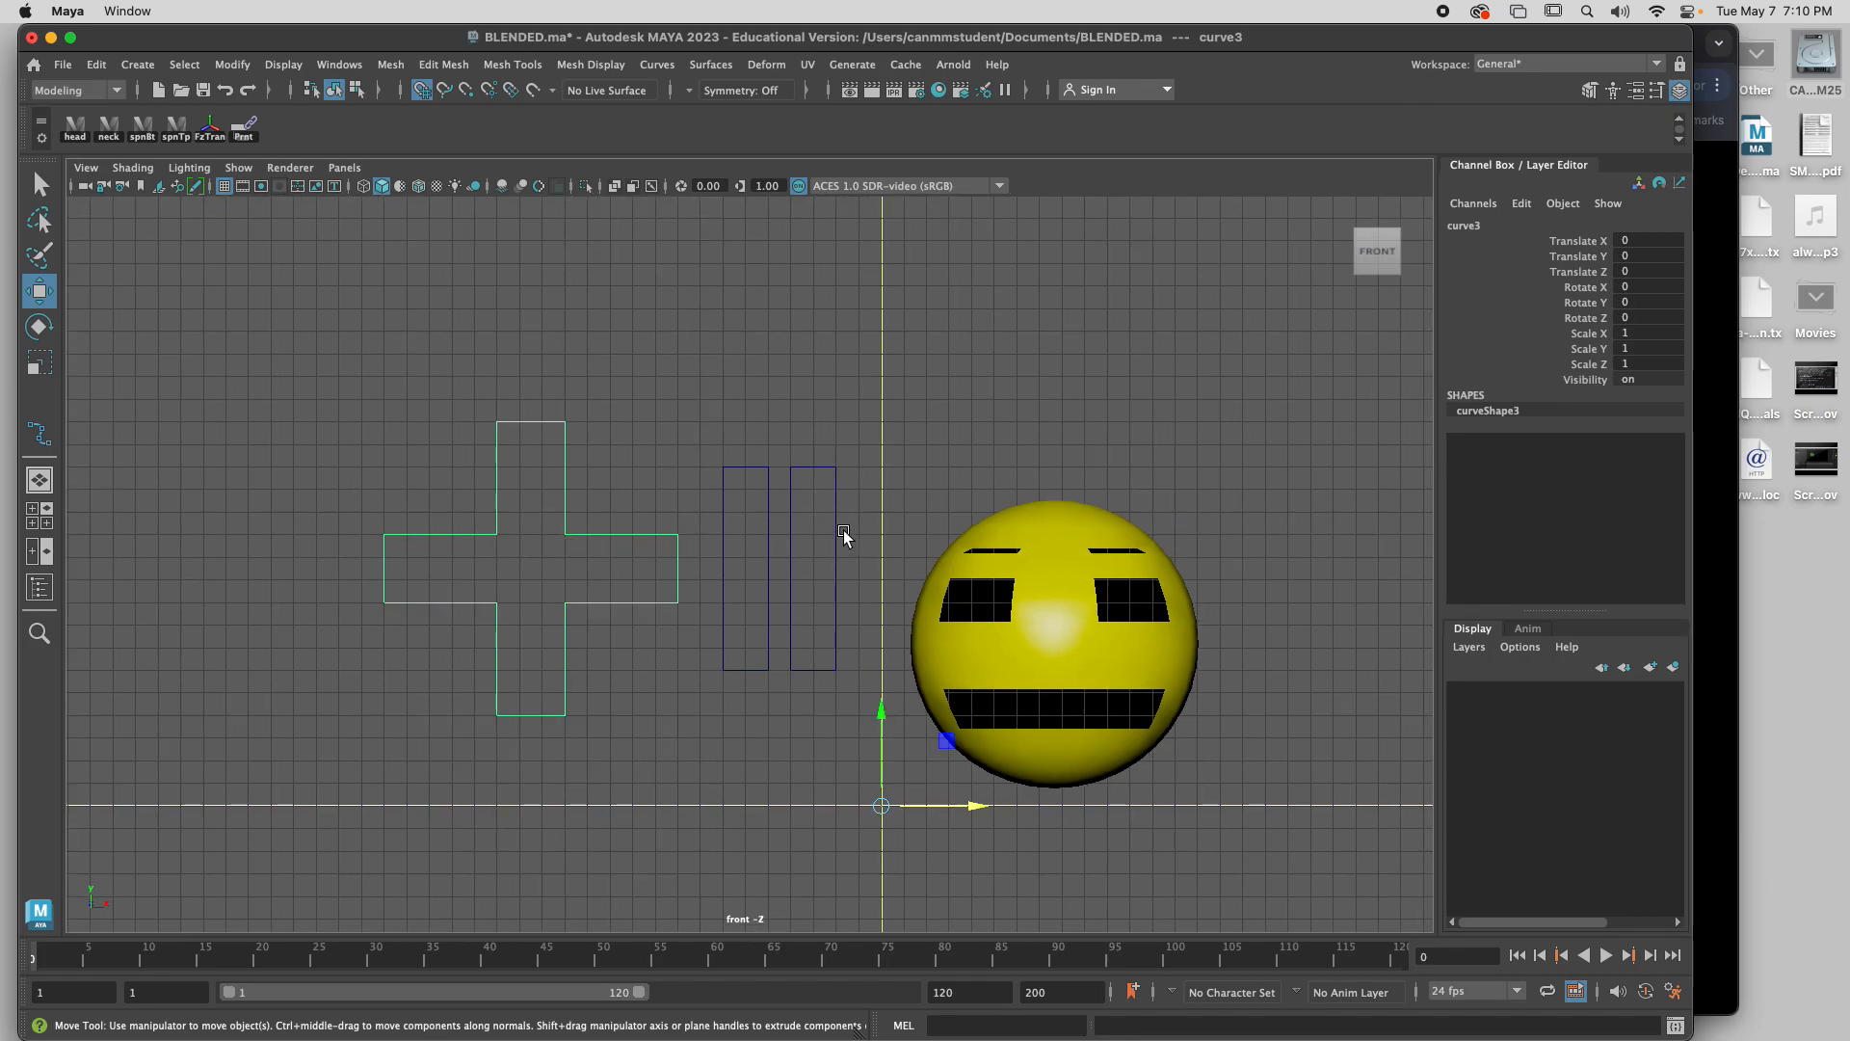
click(807, 506)
right_drag(808, 506, 703, 485)
drag(710, 445, 752, 432)
drag(689, 696, 775, 659)
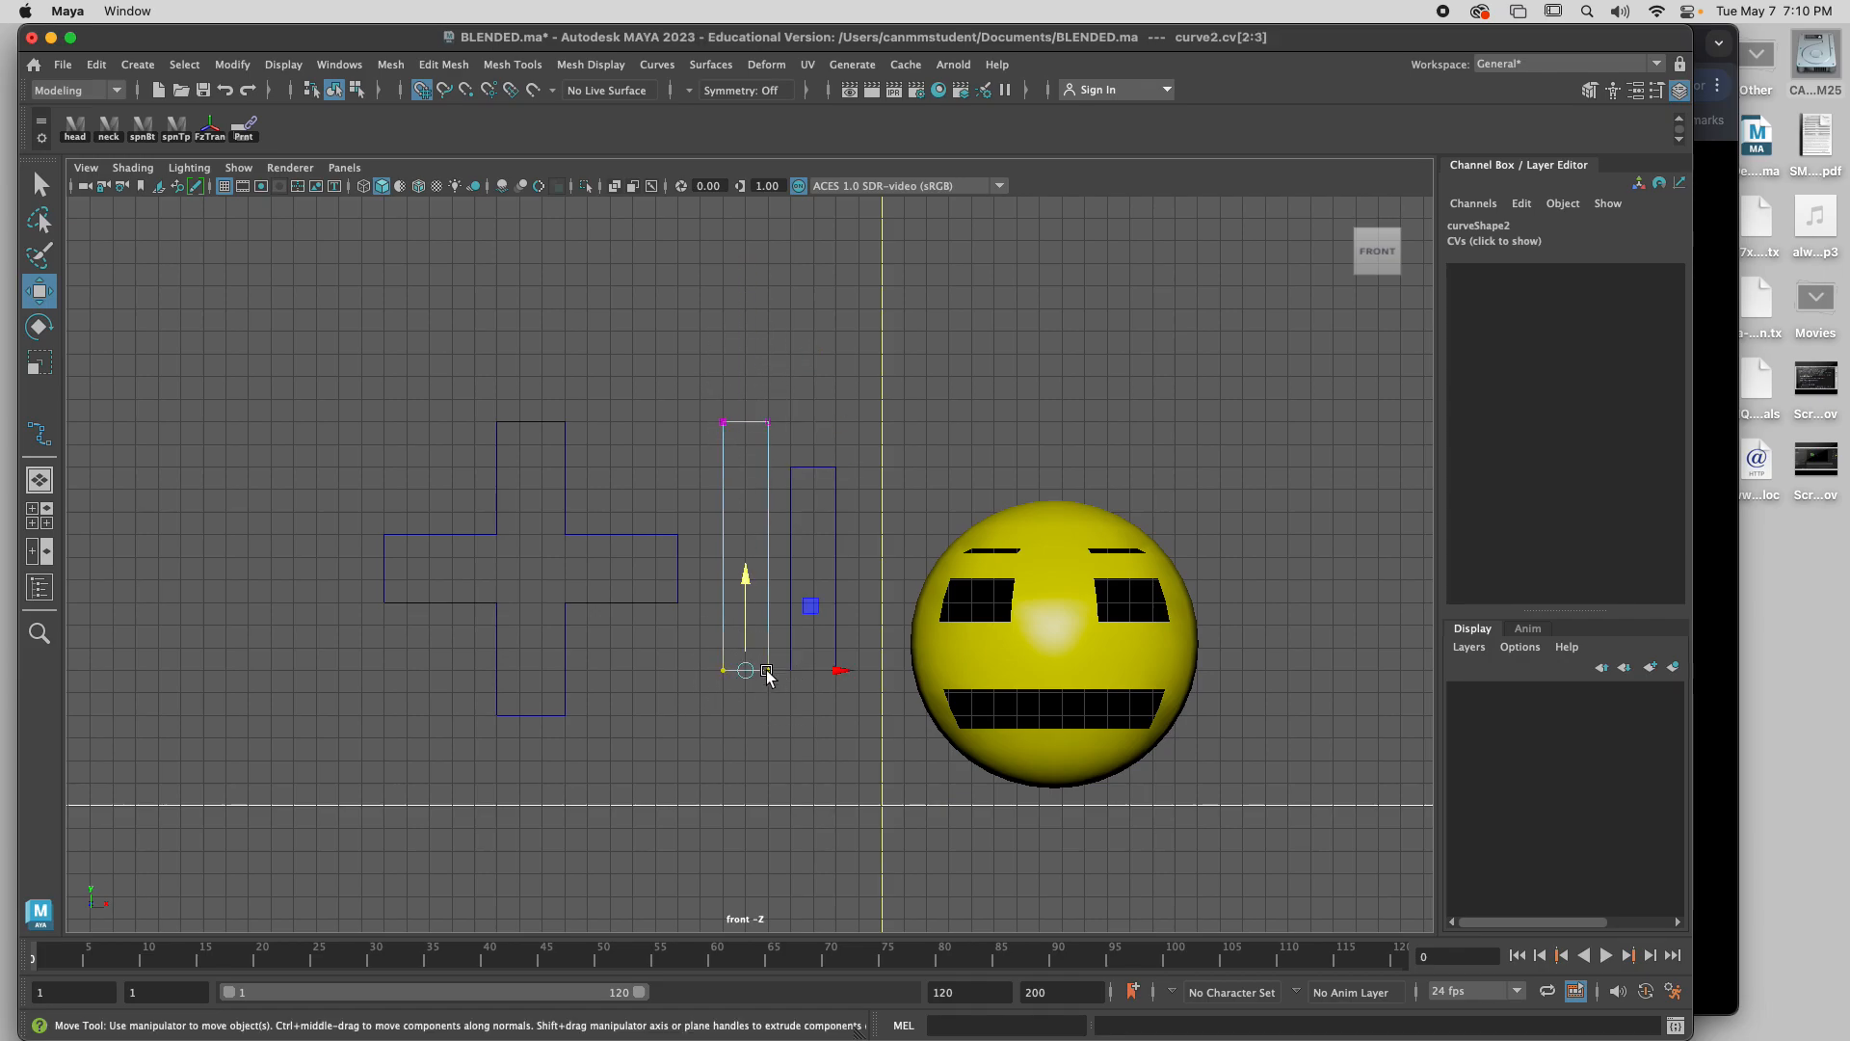
drag(745, 576, 745, 622)
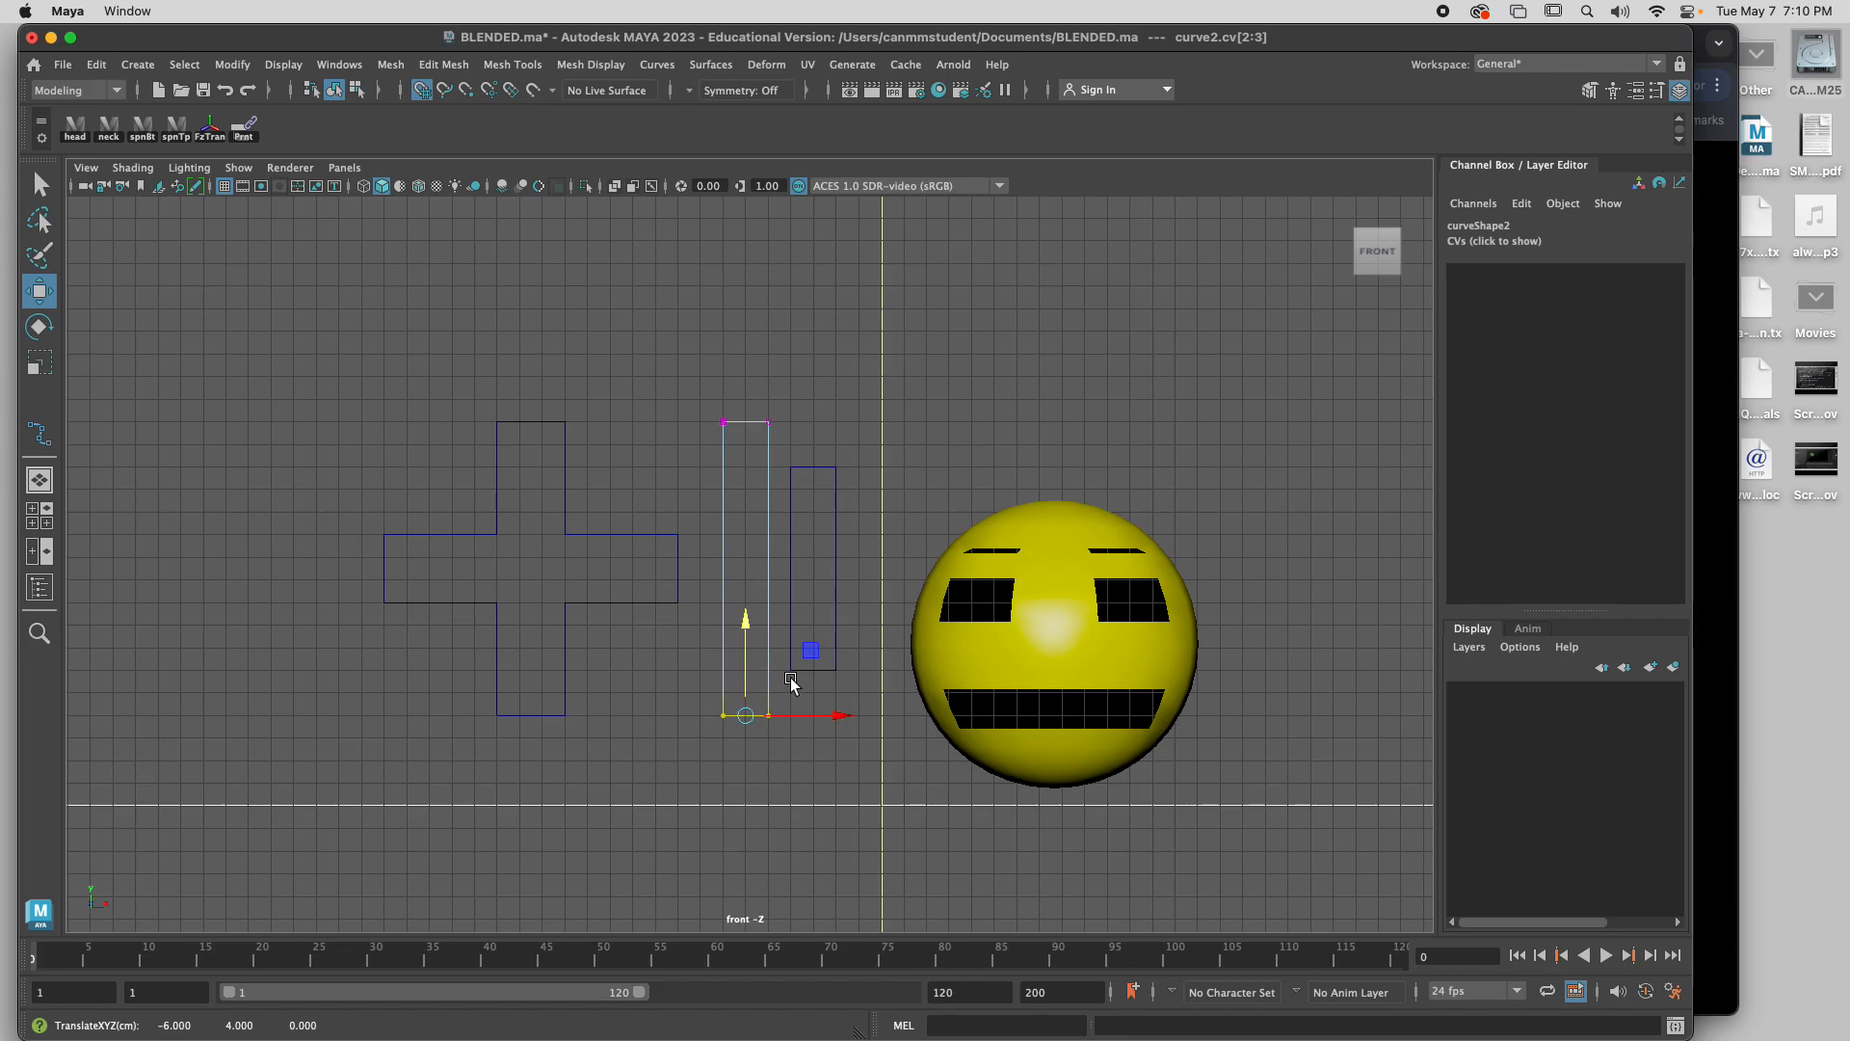
Stretch the rectangle nearer the head to the same height, from Y 4 to Y 17, and return to Object Mode.
right_drag(838, 483, 733, 482)
drag(781, 452, 869, 481)
drag(813, 384, 826, 430)
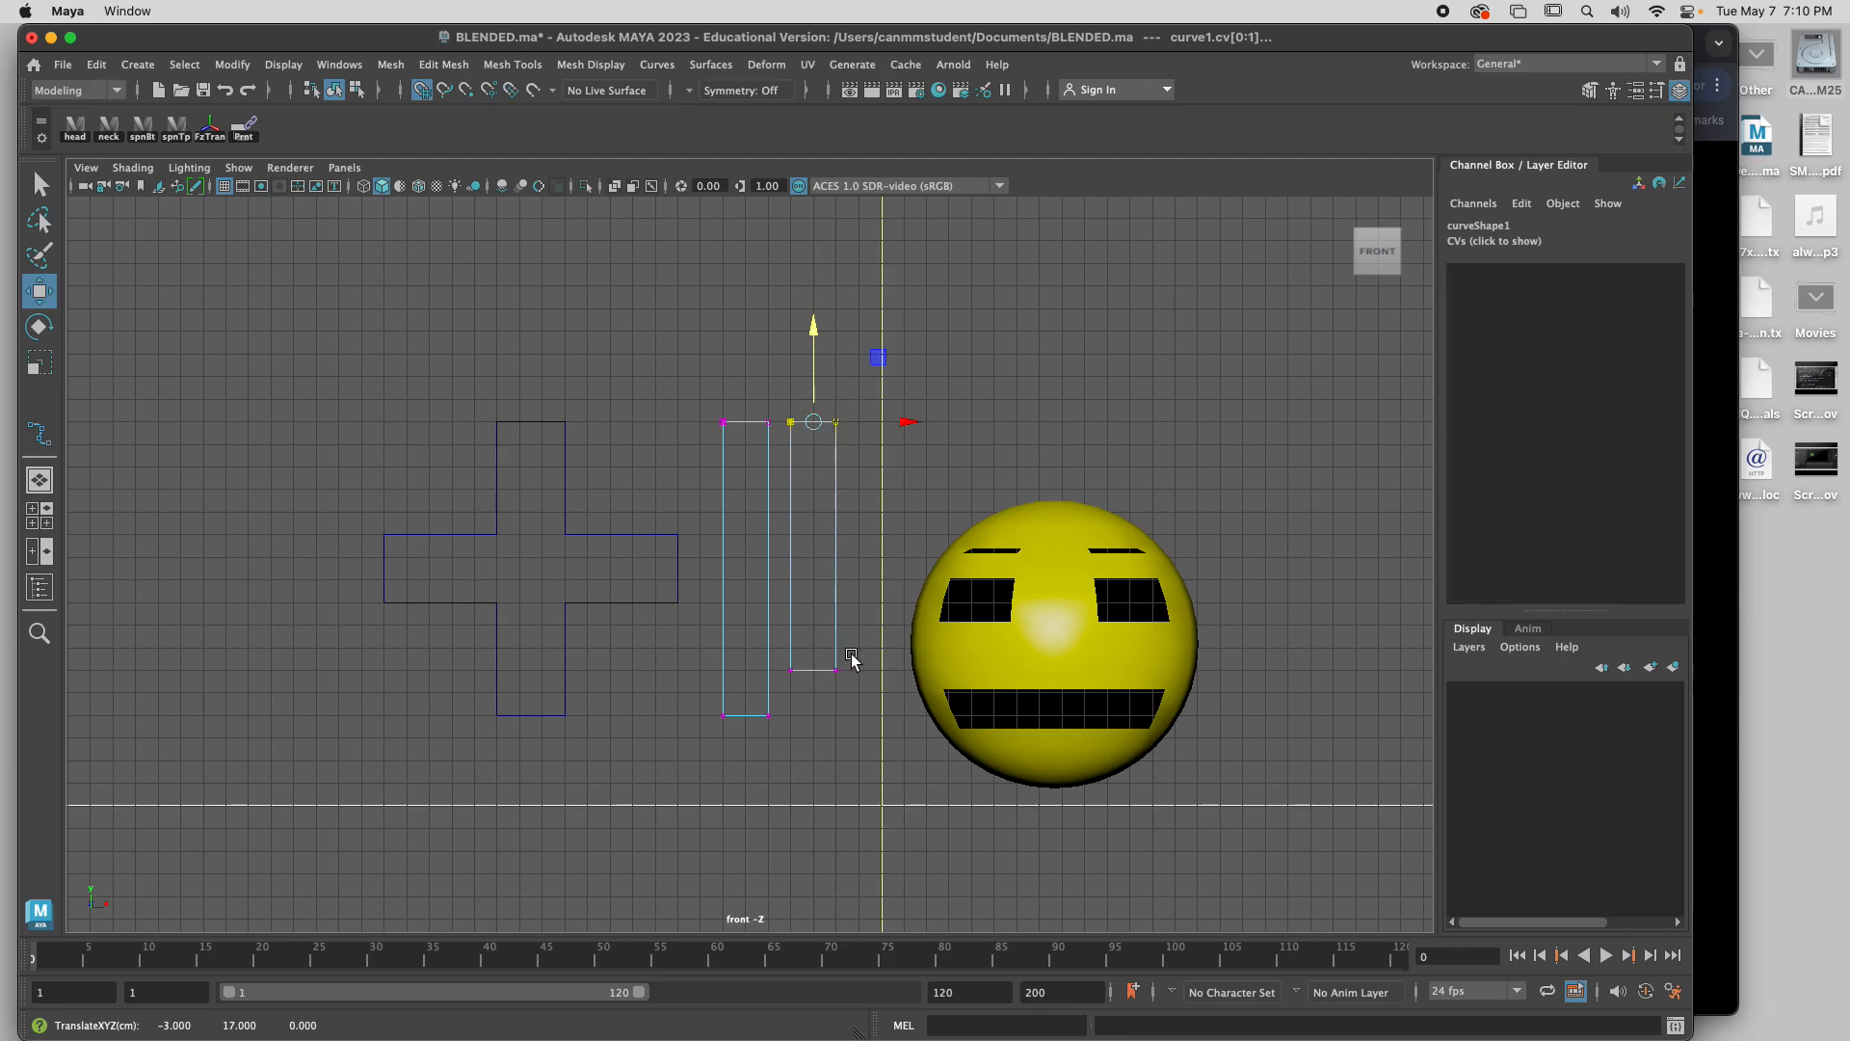
drag(853, 658, 813, 707)
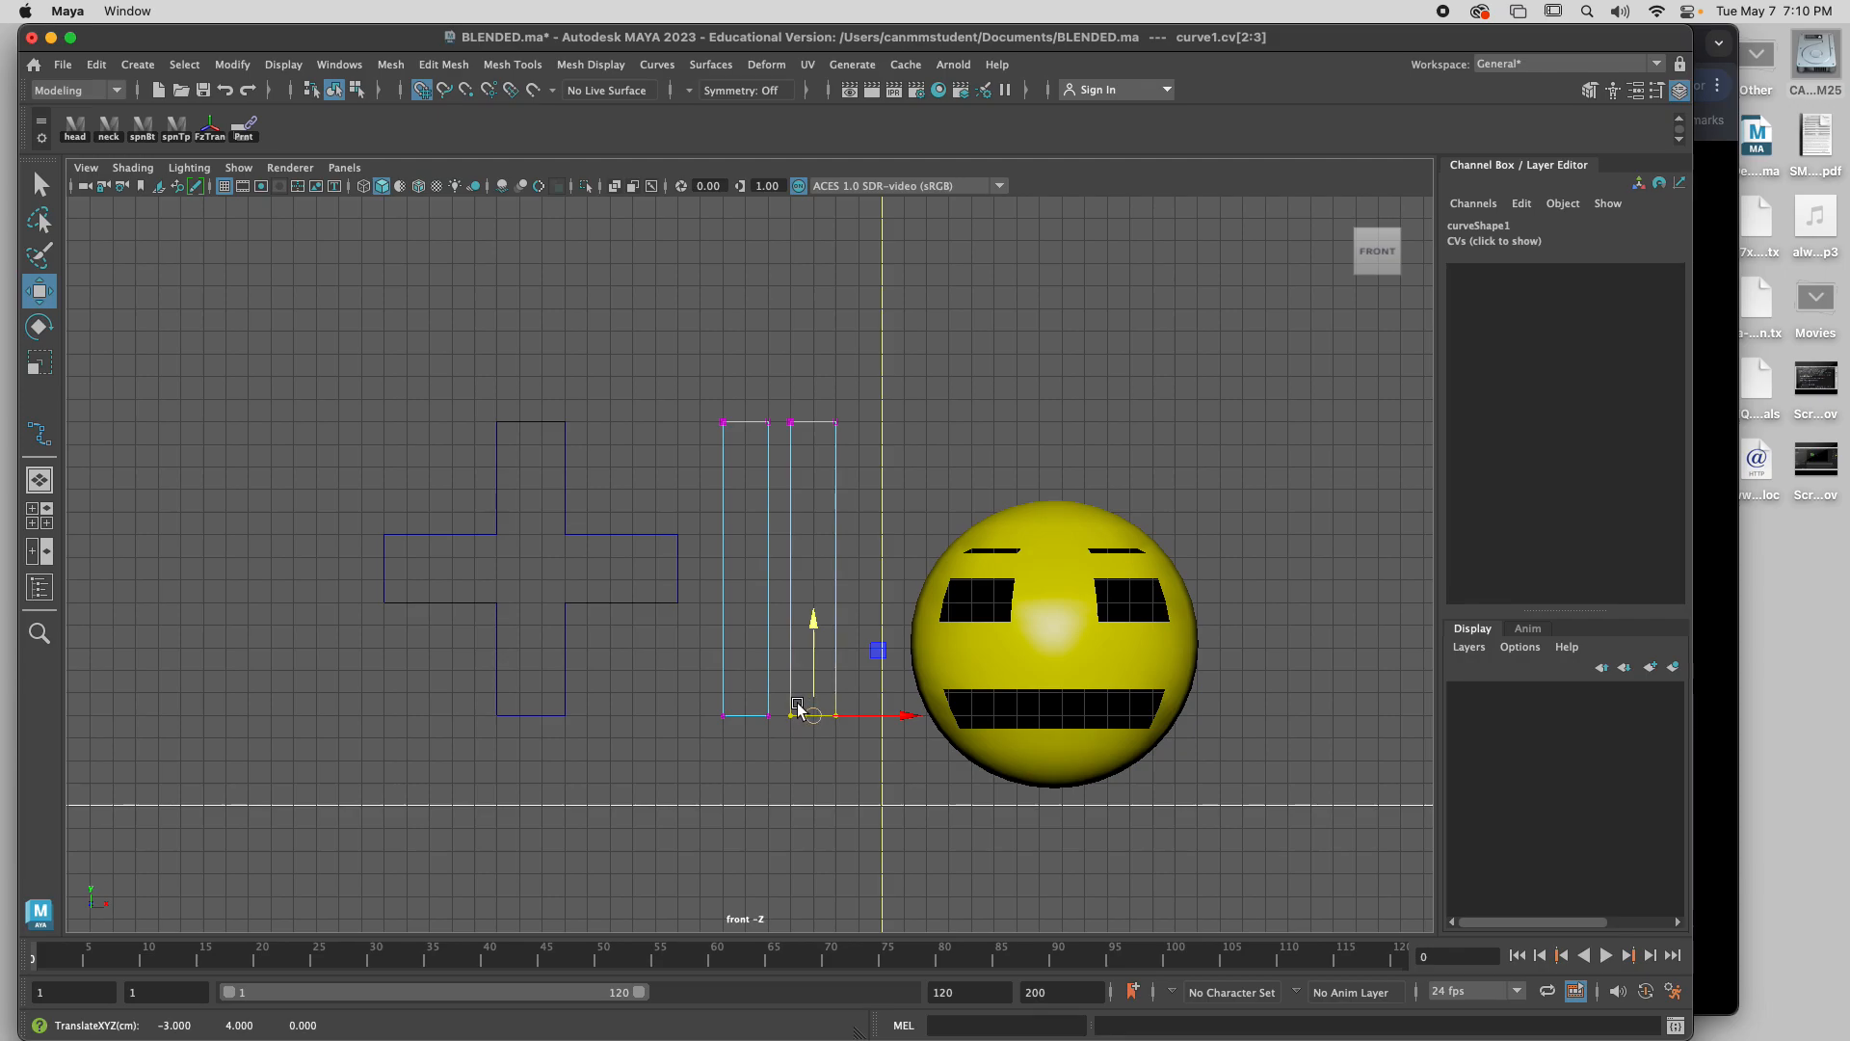
right_drag(785, 696, 835, 516)
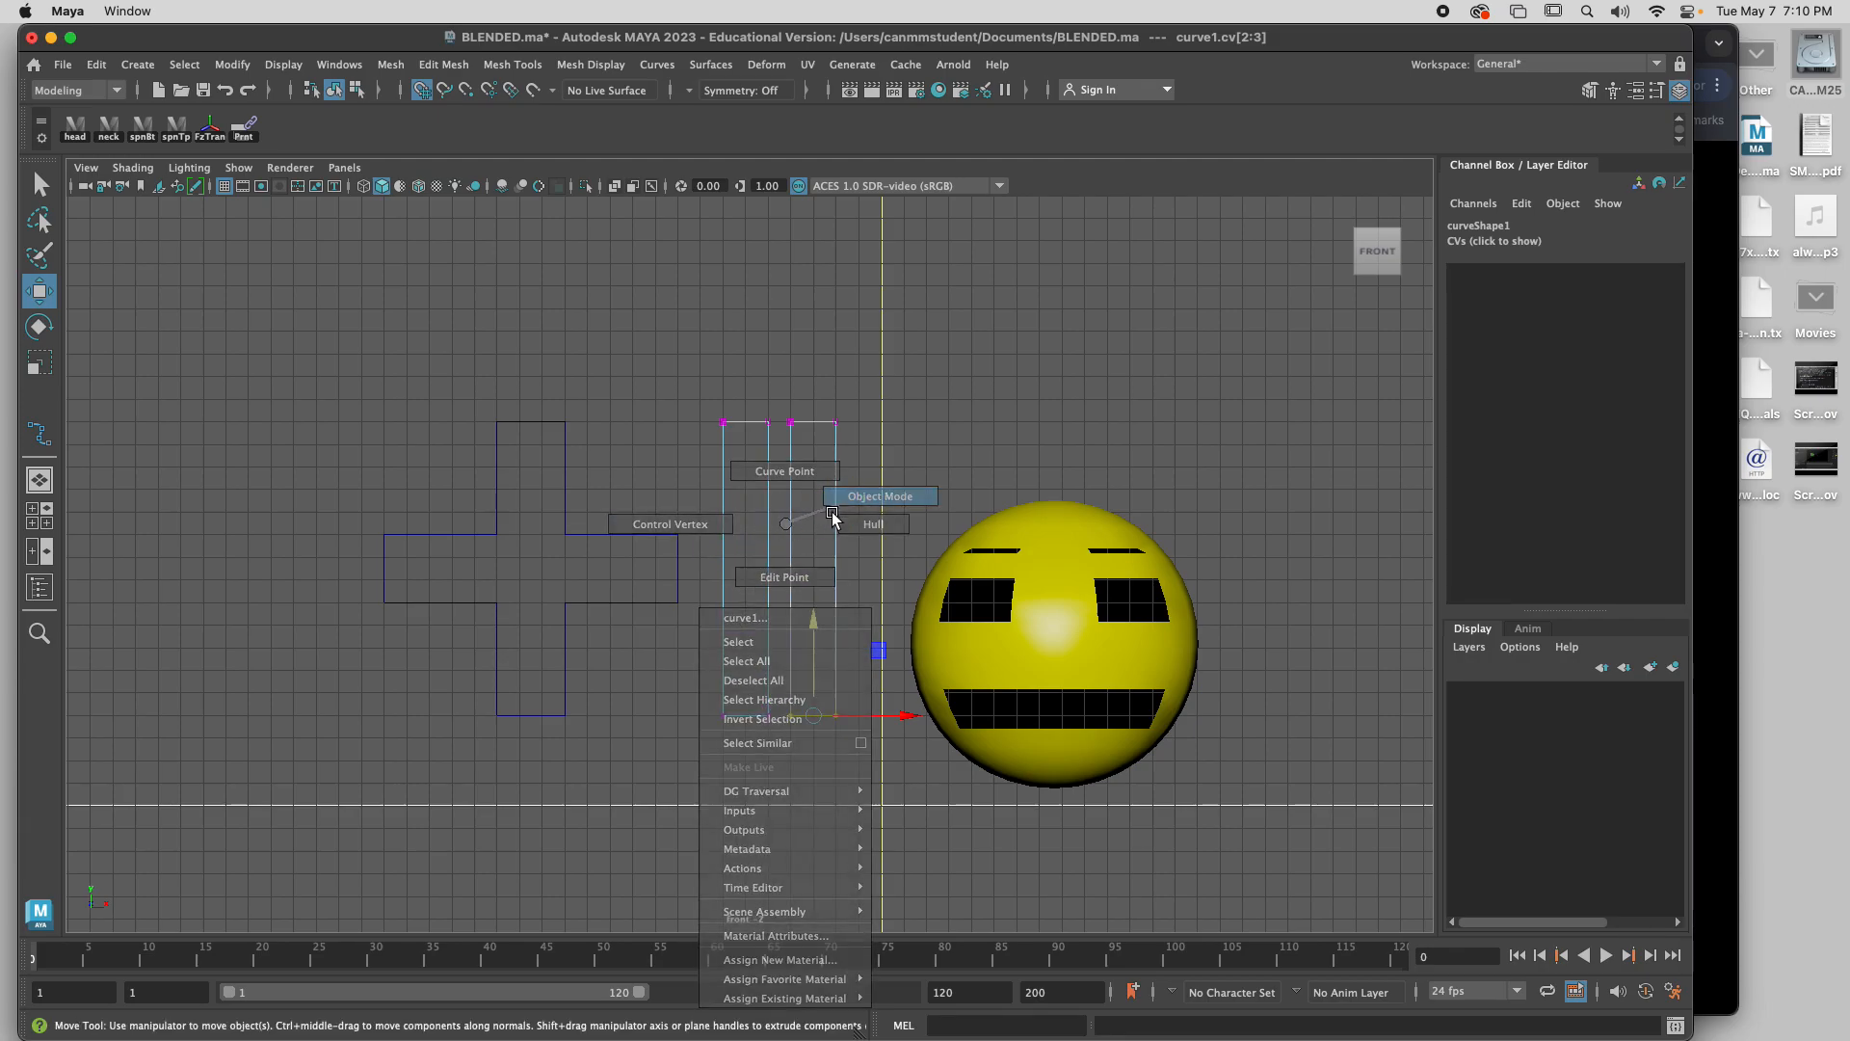
Select all three control curves and try a drawing override with a magenta index color.
drag(888, 448, 497, 595)
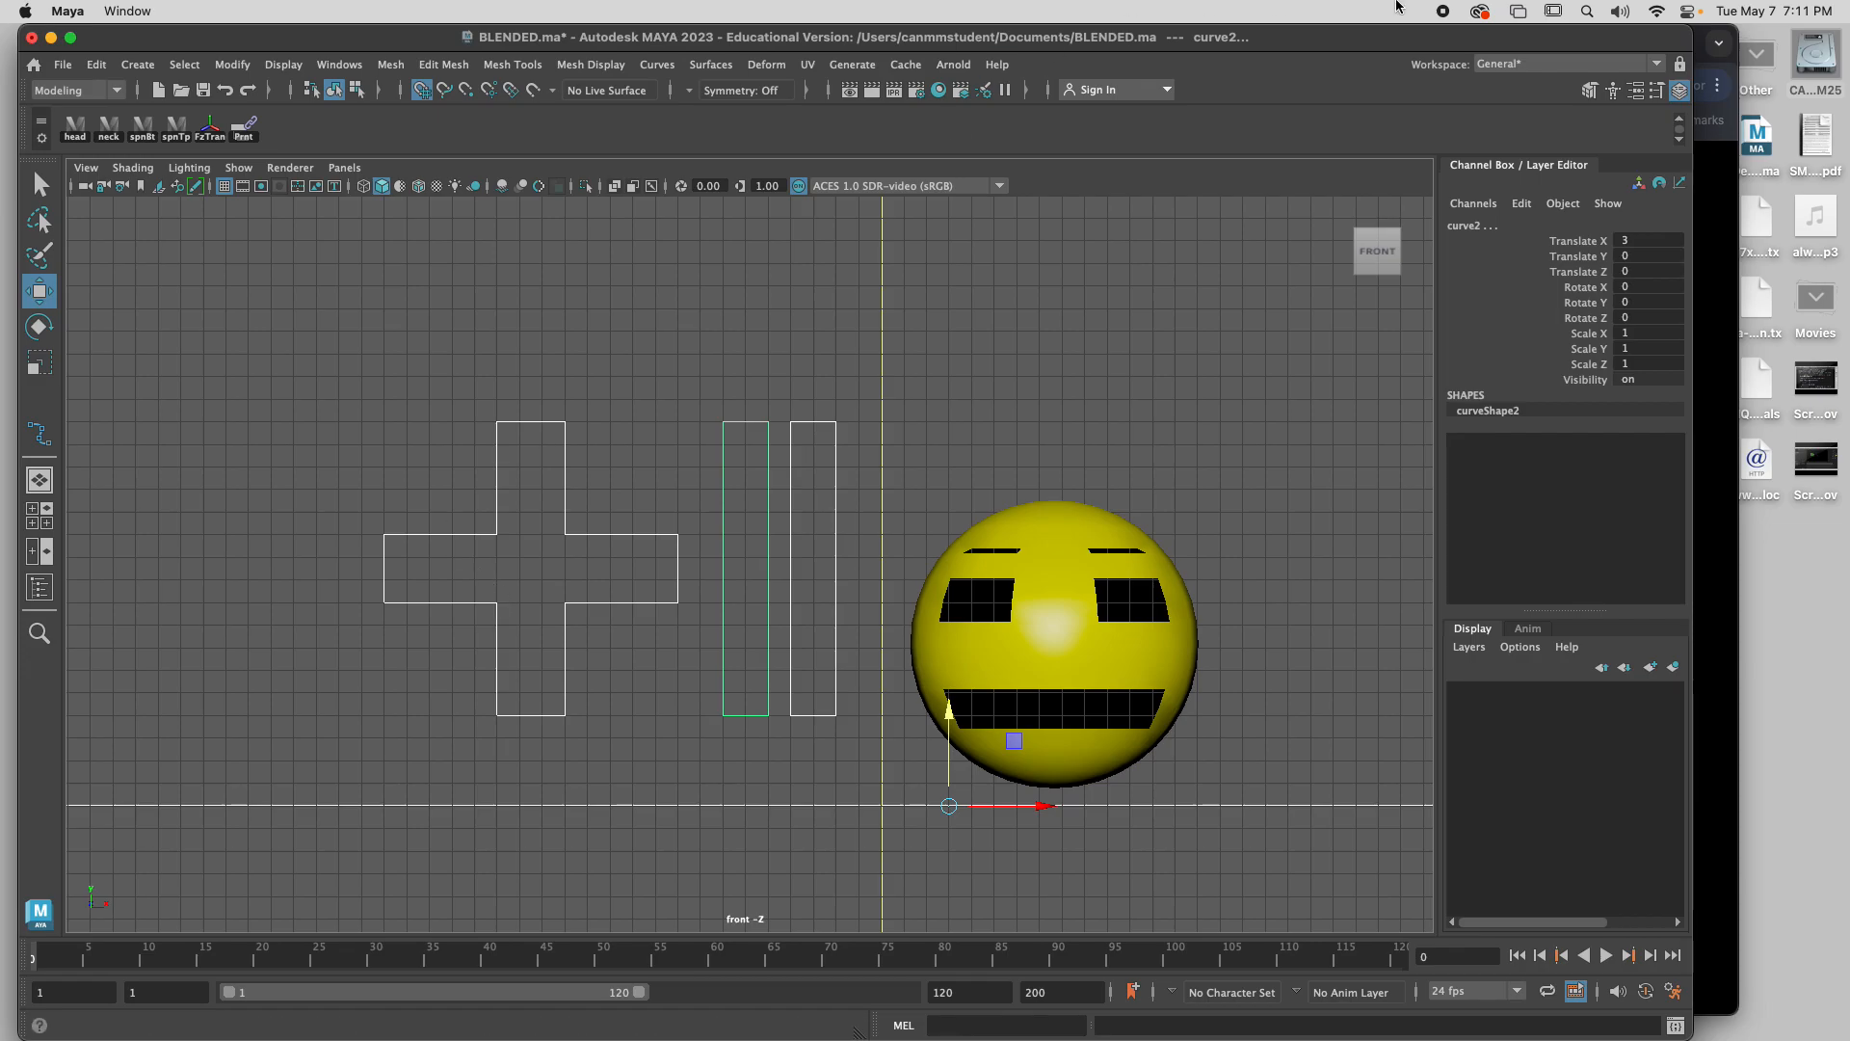
click(1636, 91)
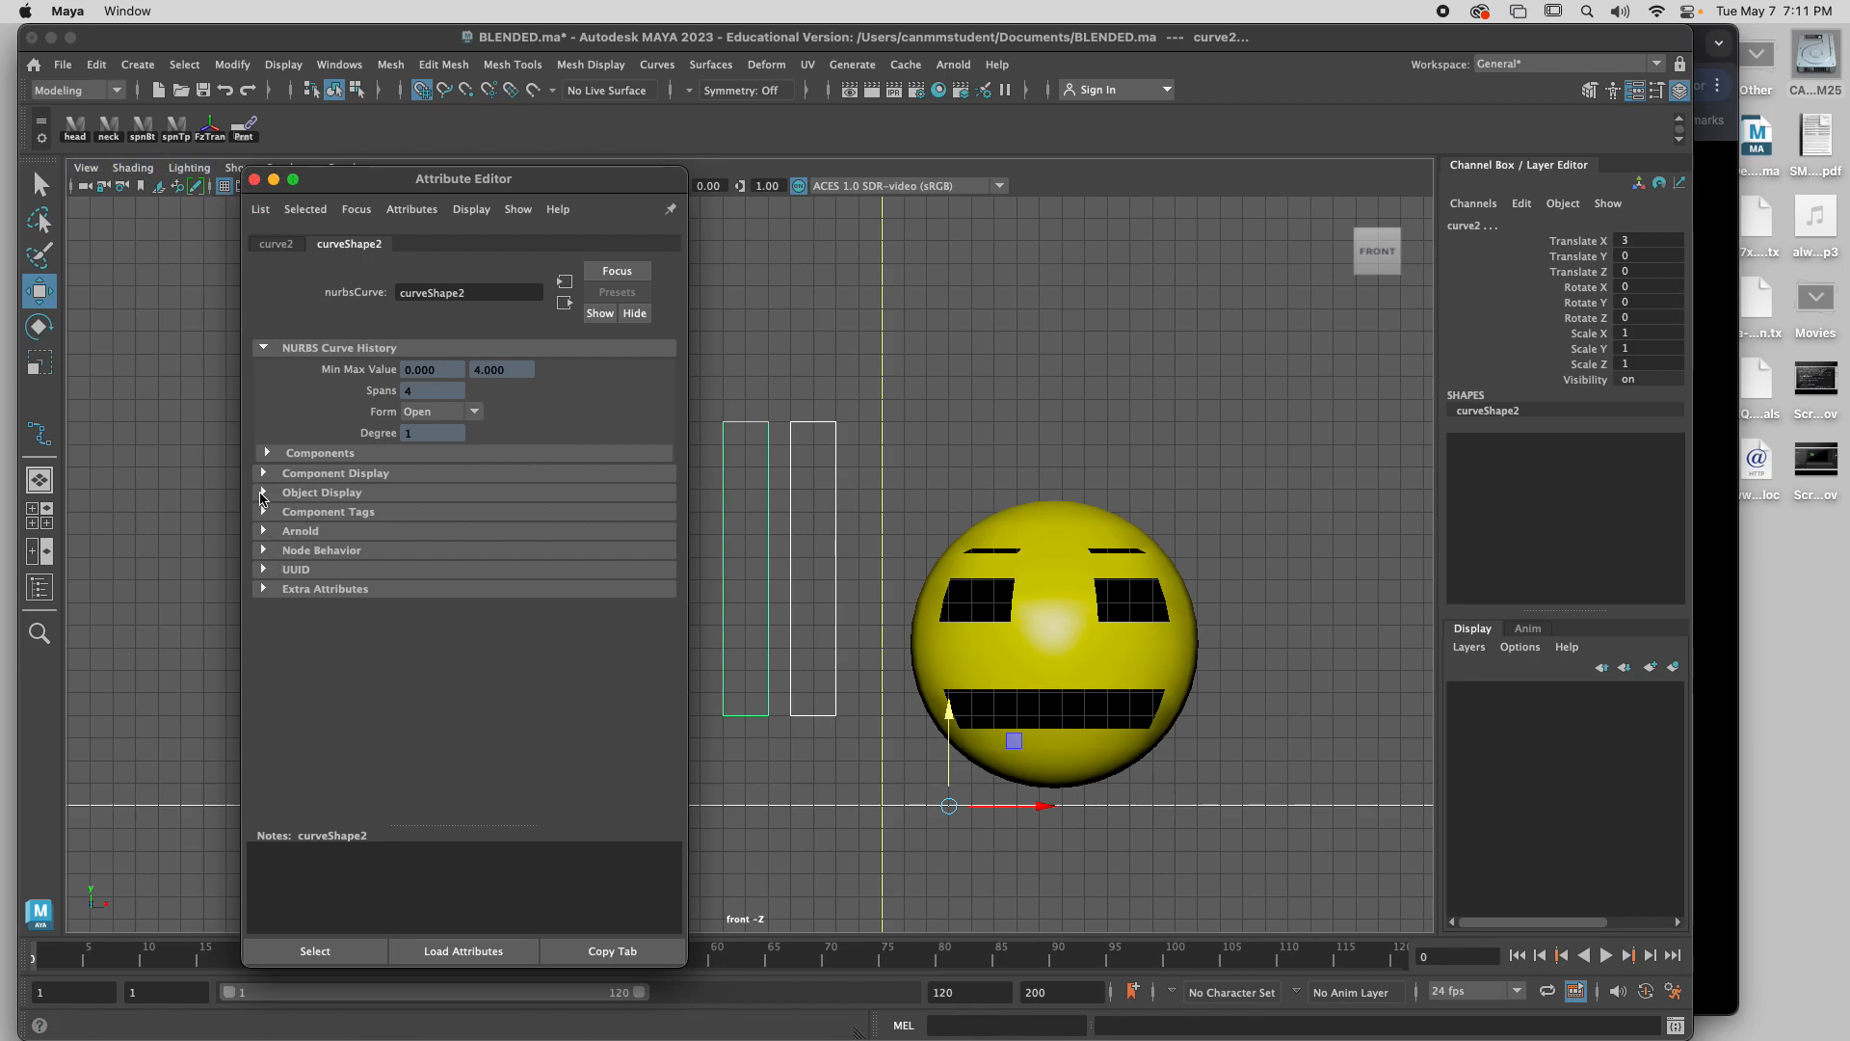
click(262, 494)
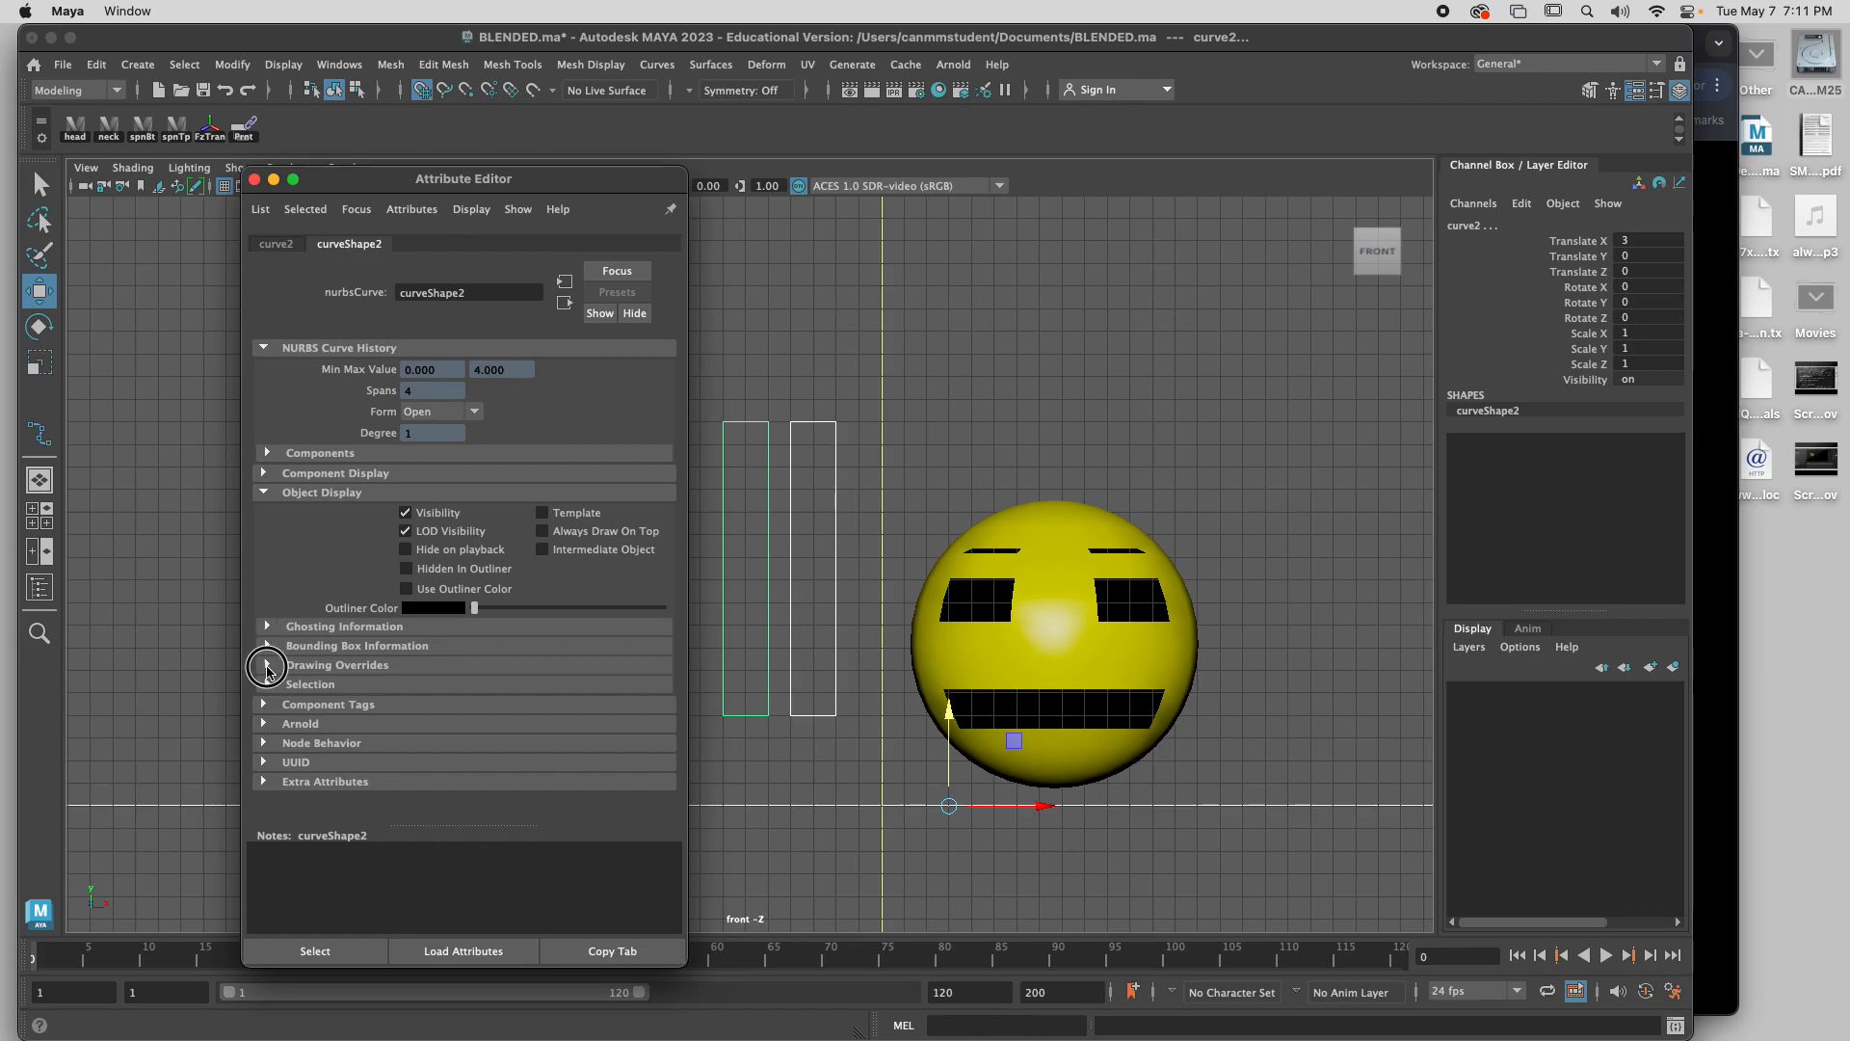
click(268, 665)
click(434, 687)
scroll(439, 692, down, 4)
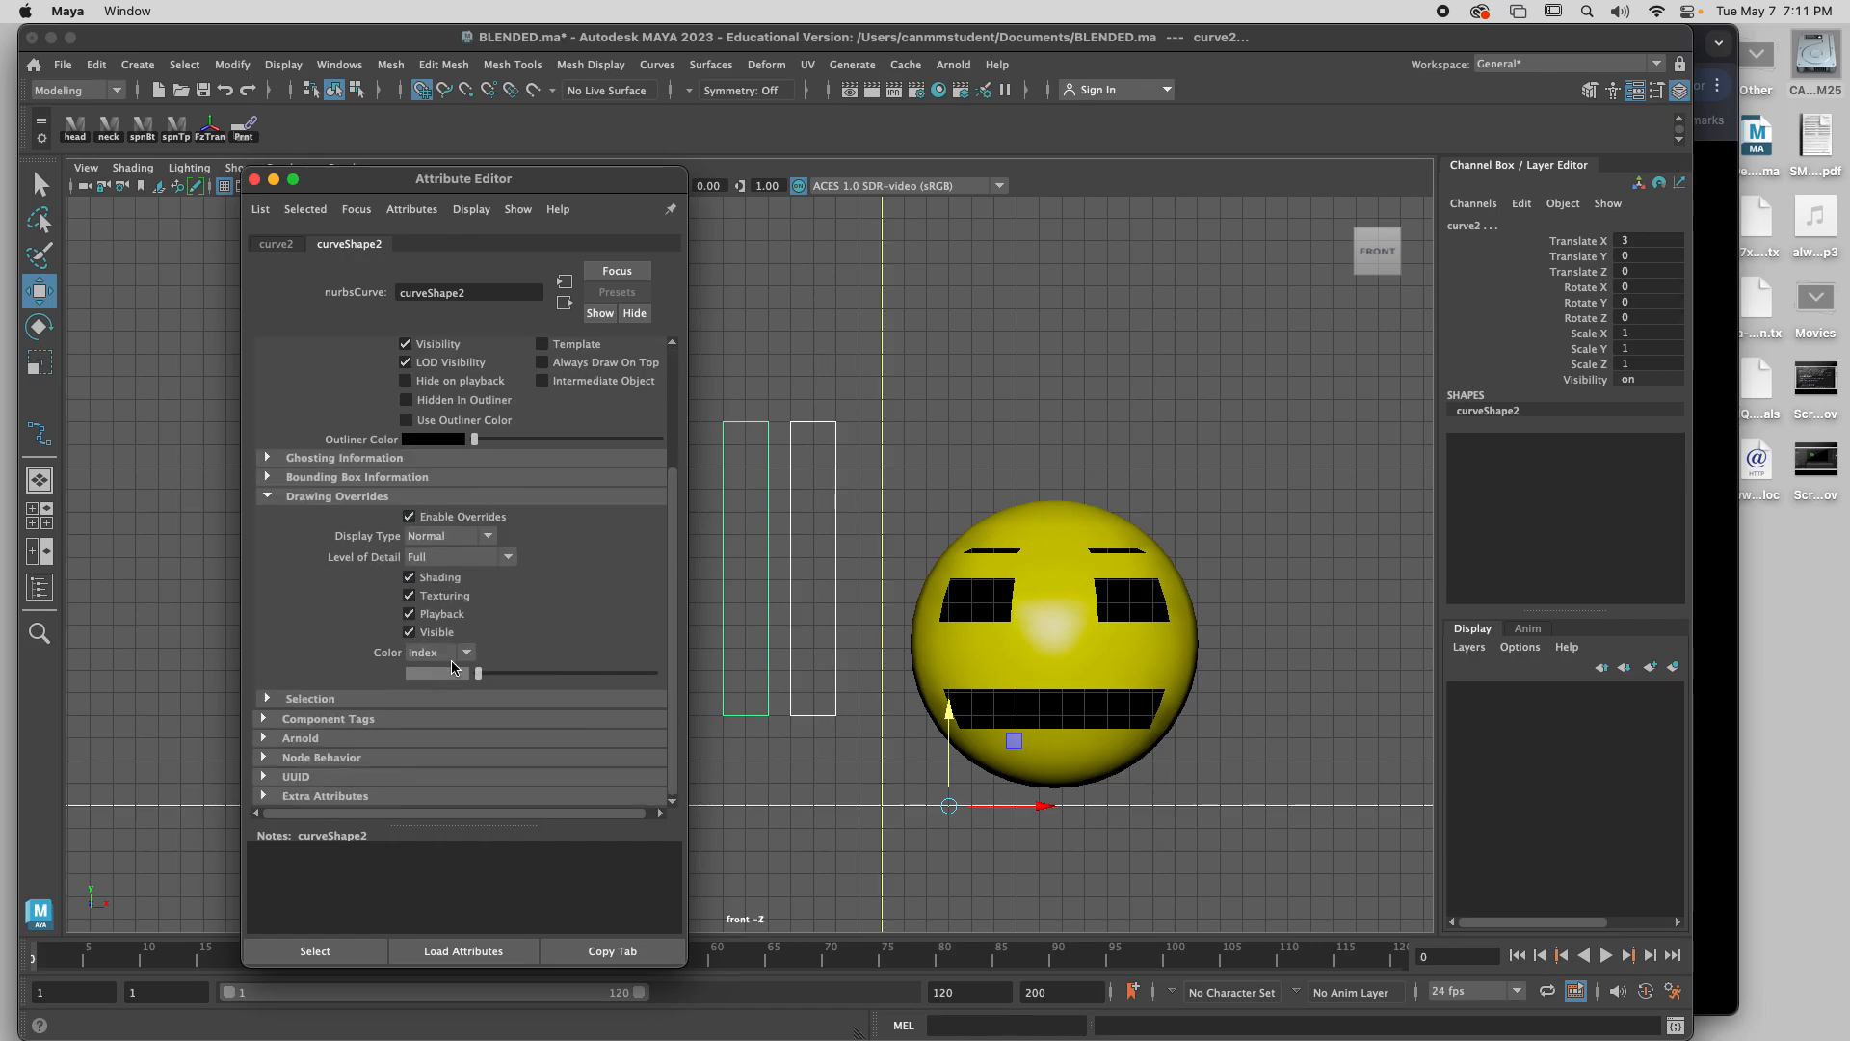
drag(480, 682, 529, 673)
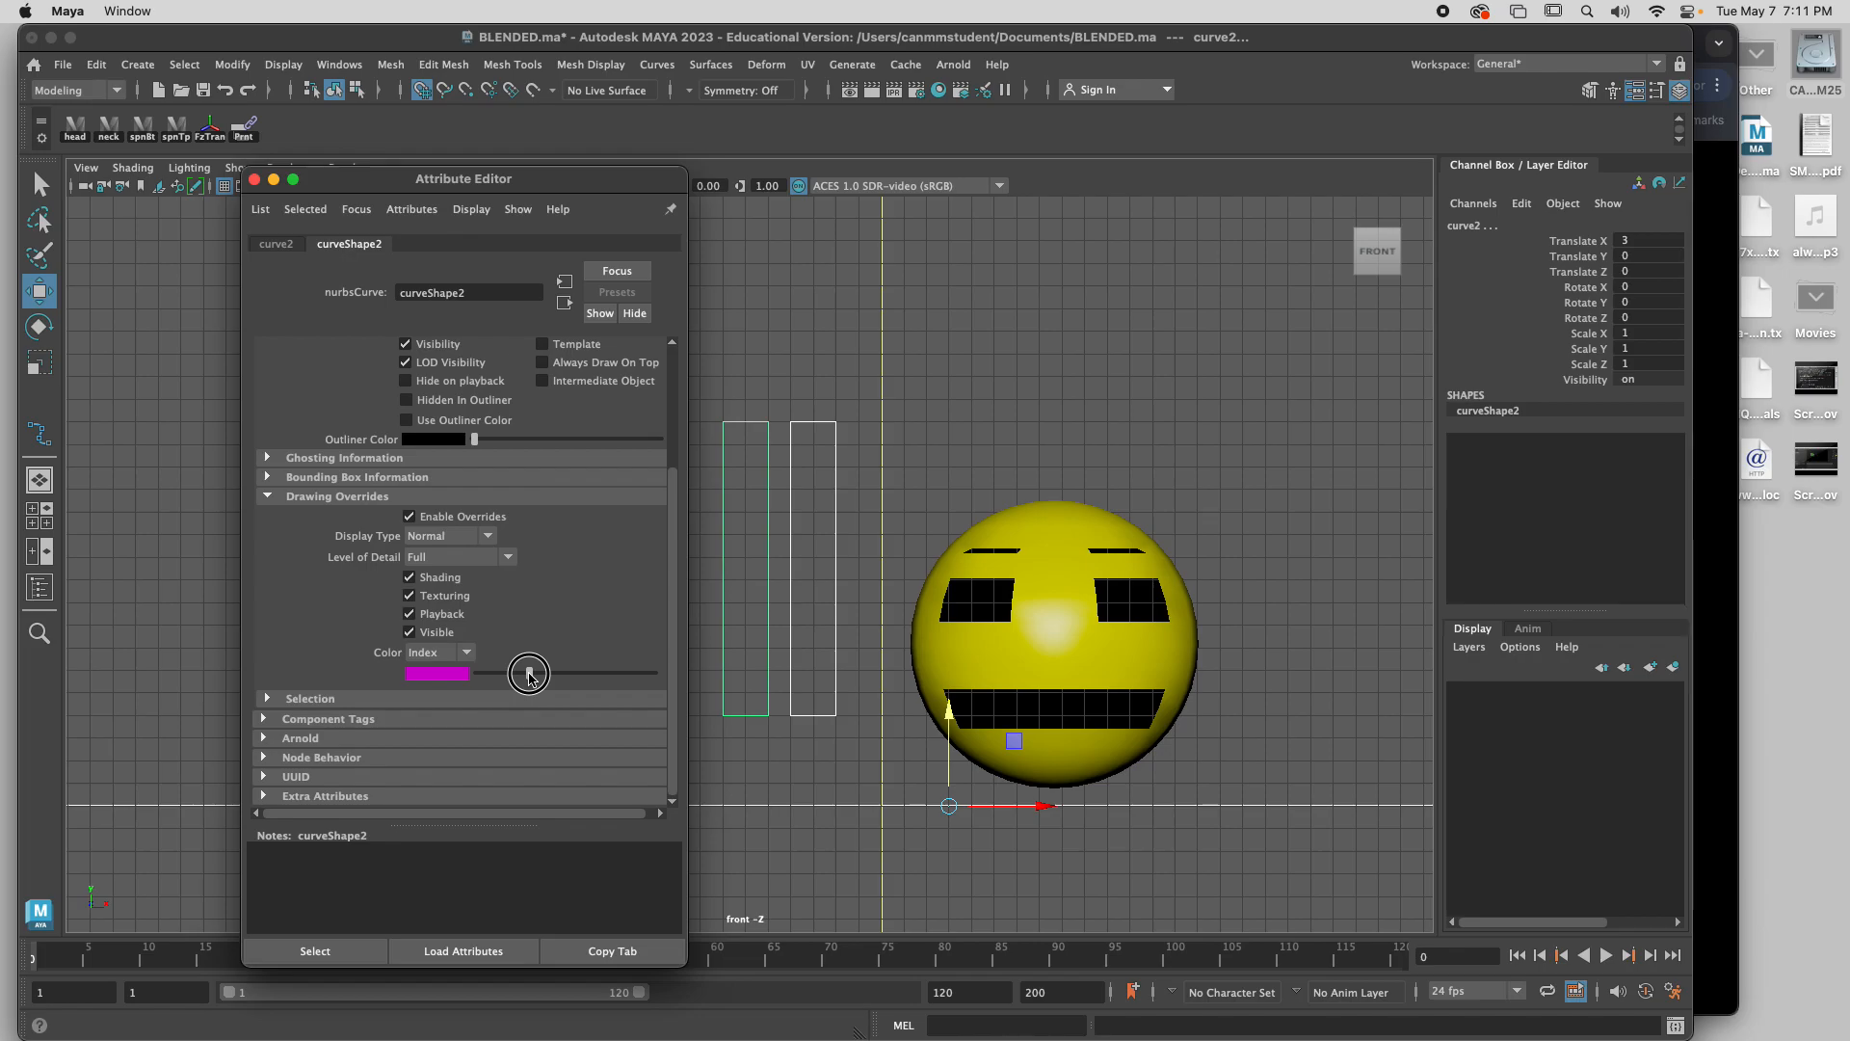
click(251, 181)
click(964, 307)
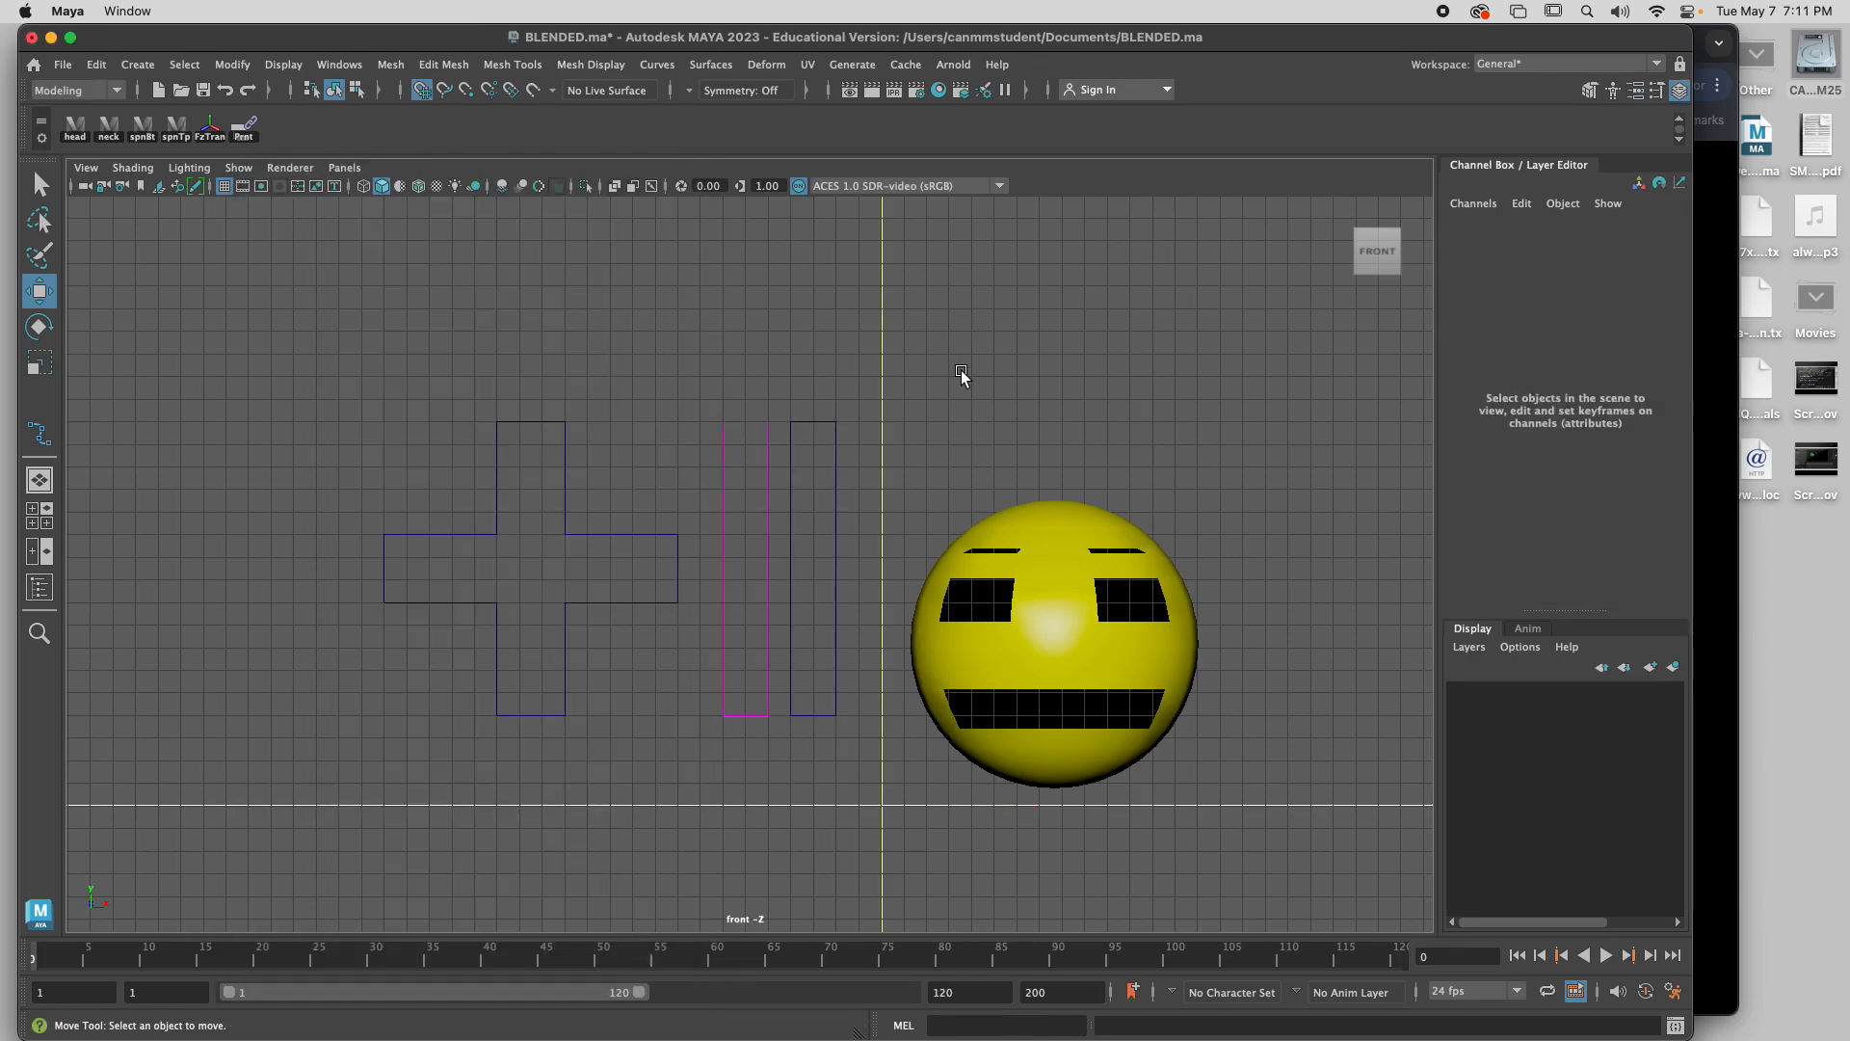
Undo the magenta drawing override and clear the selection.
key(super+z)
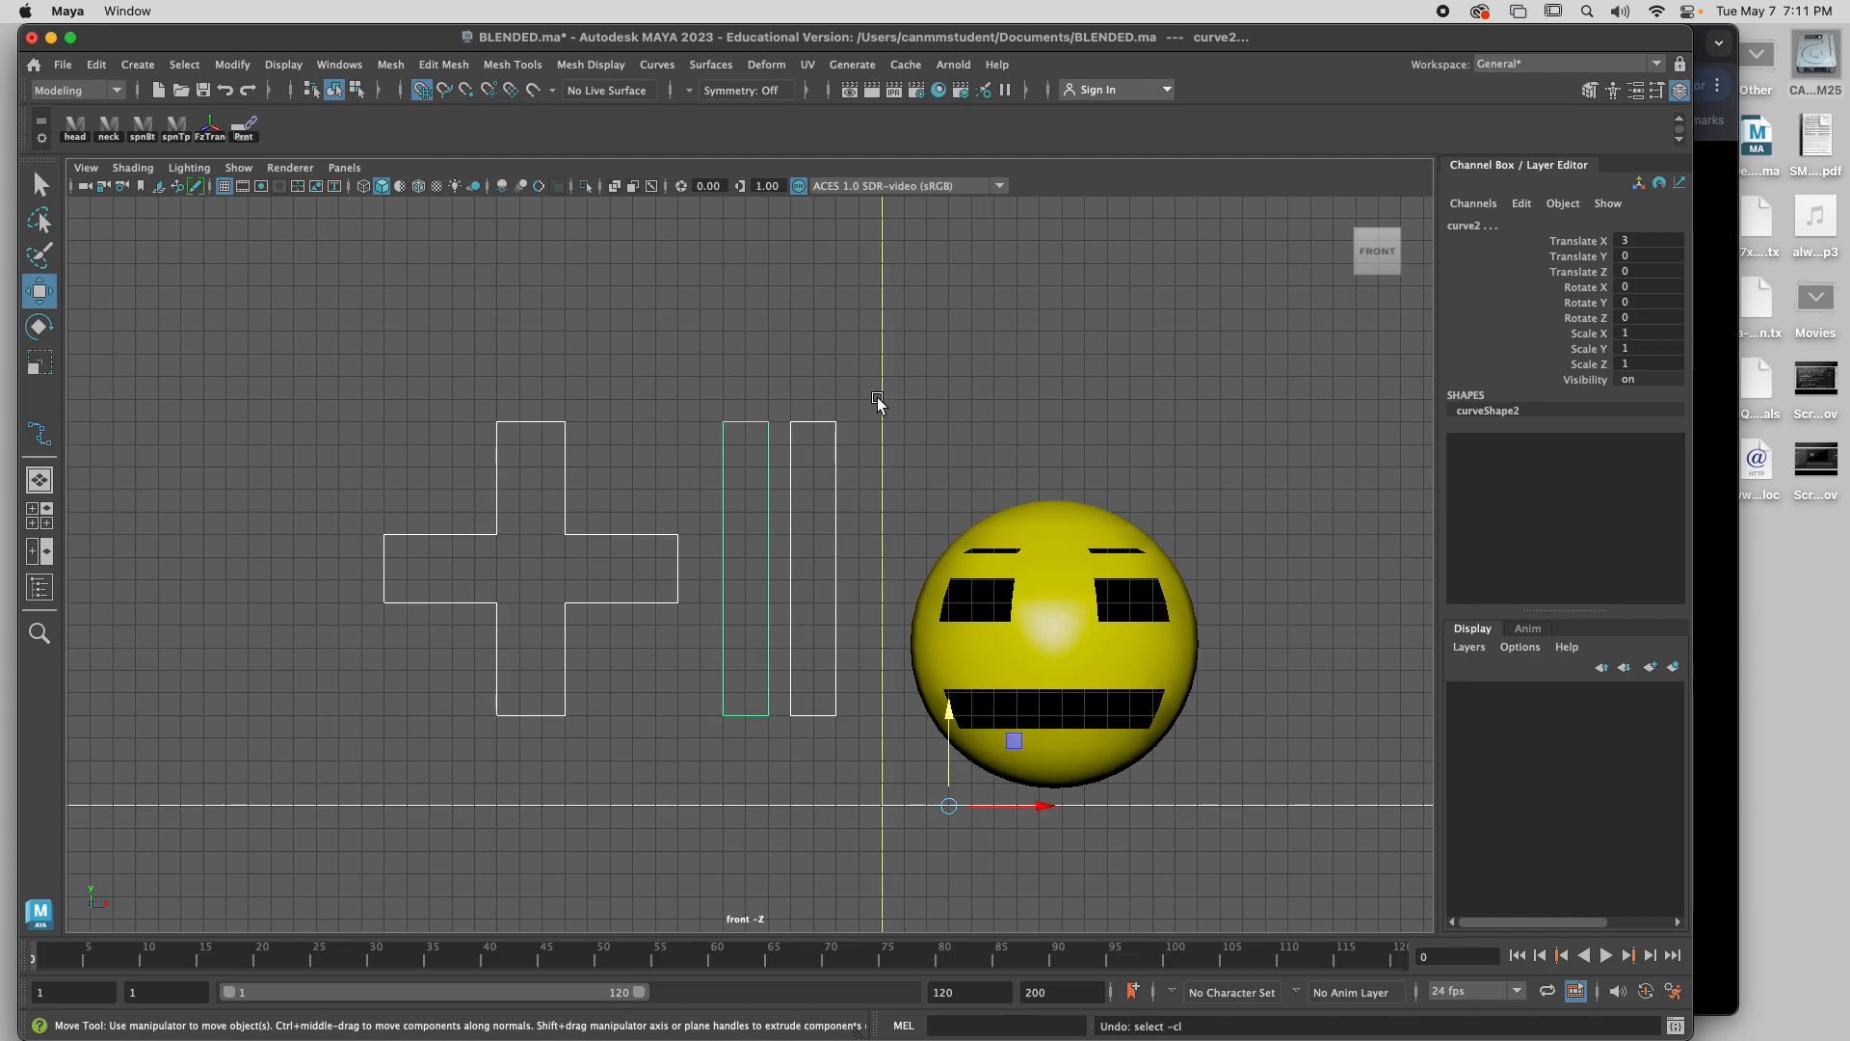
click(663, 455)
key(super+z)
click(893, 456)
Draw a closed six-sided EP curve beyond the plus shape, 8 units wide and 5 tall, with a 2-unit flat top and sloping shoulders.
alt+middle_drag(434, 510, 677, 540)
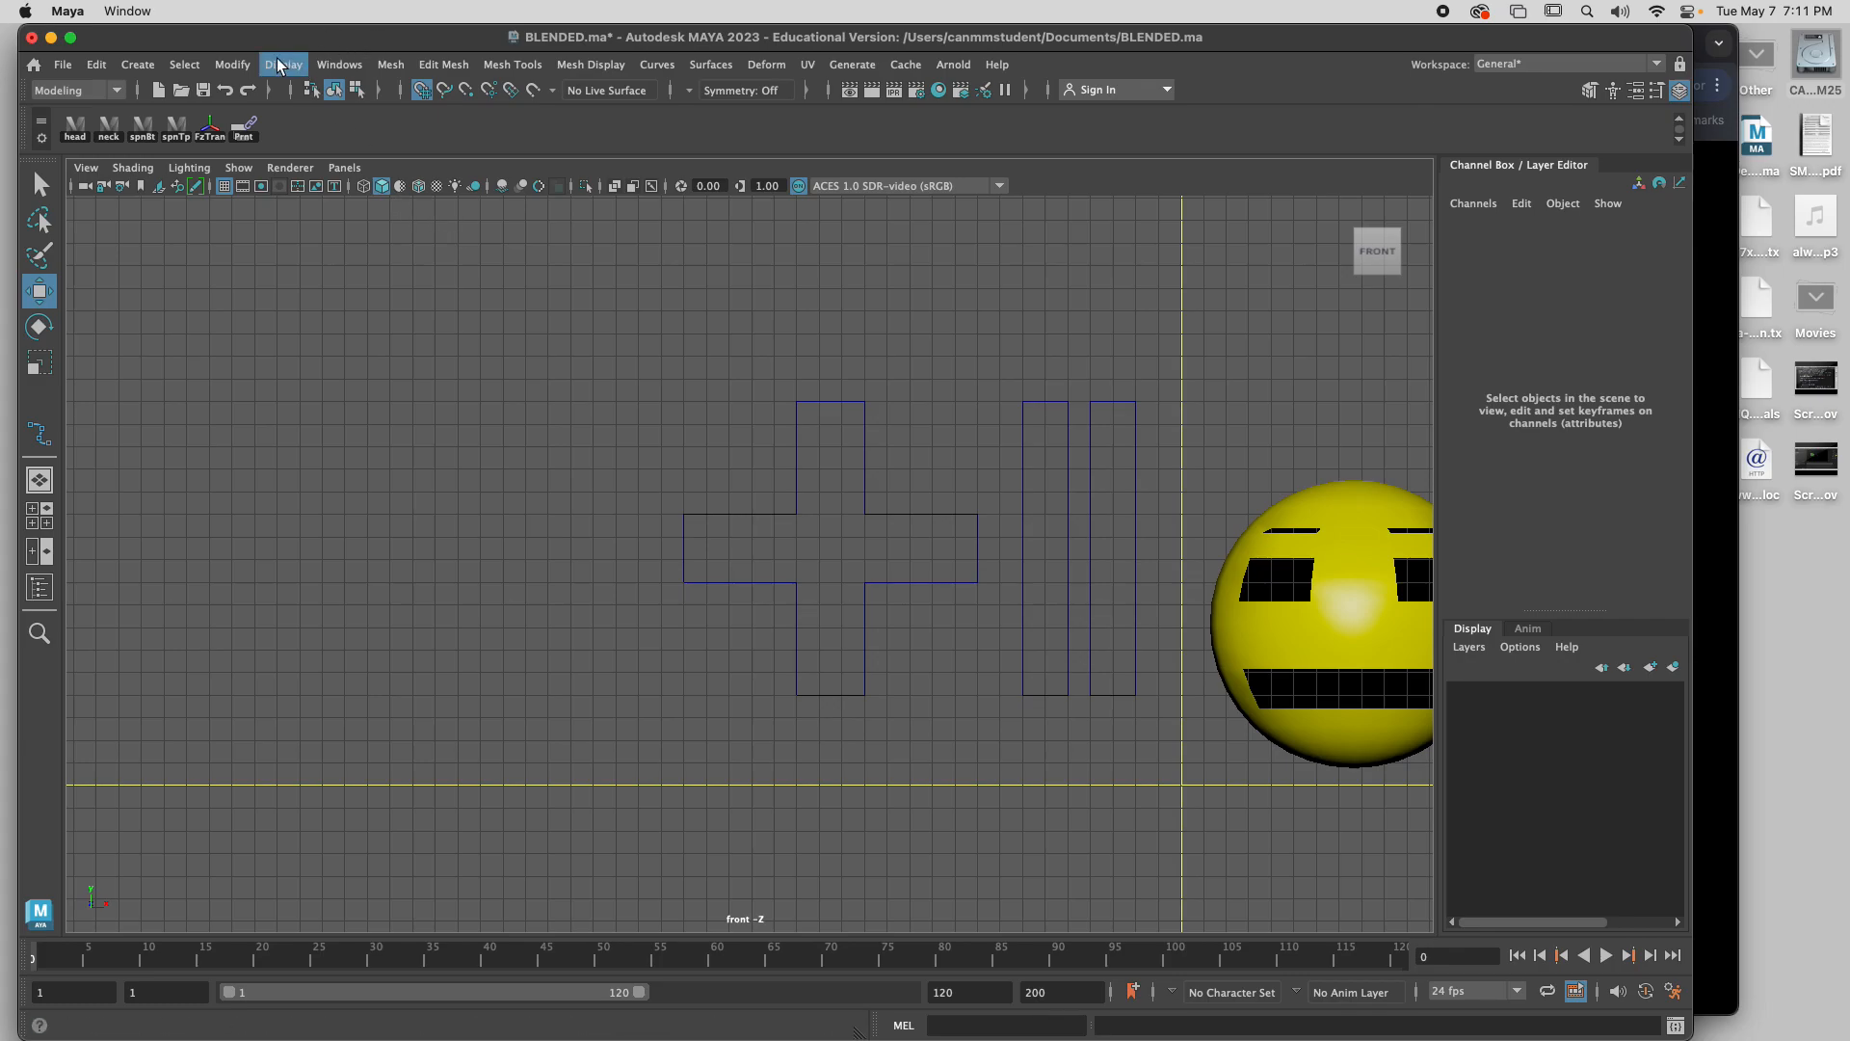
click(151, 70)
mouse_move(165, 177)
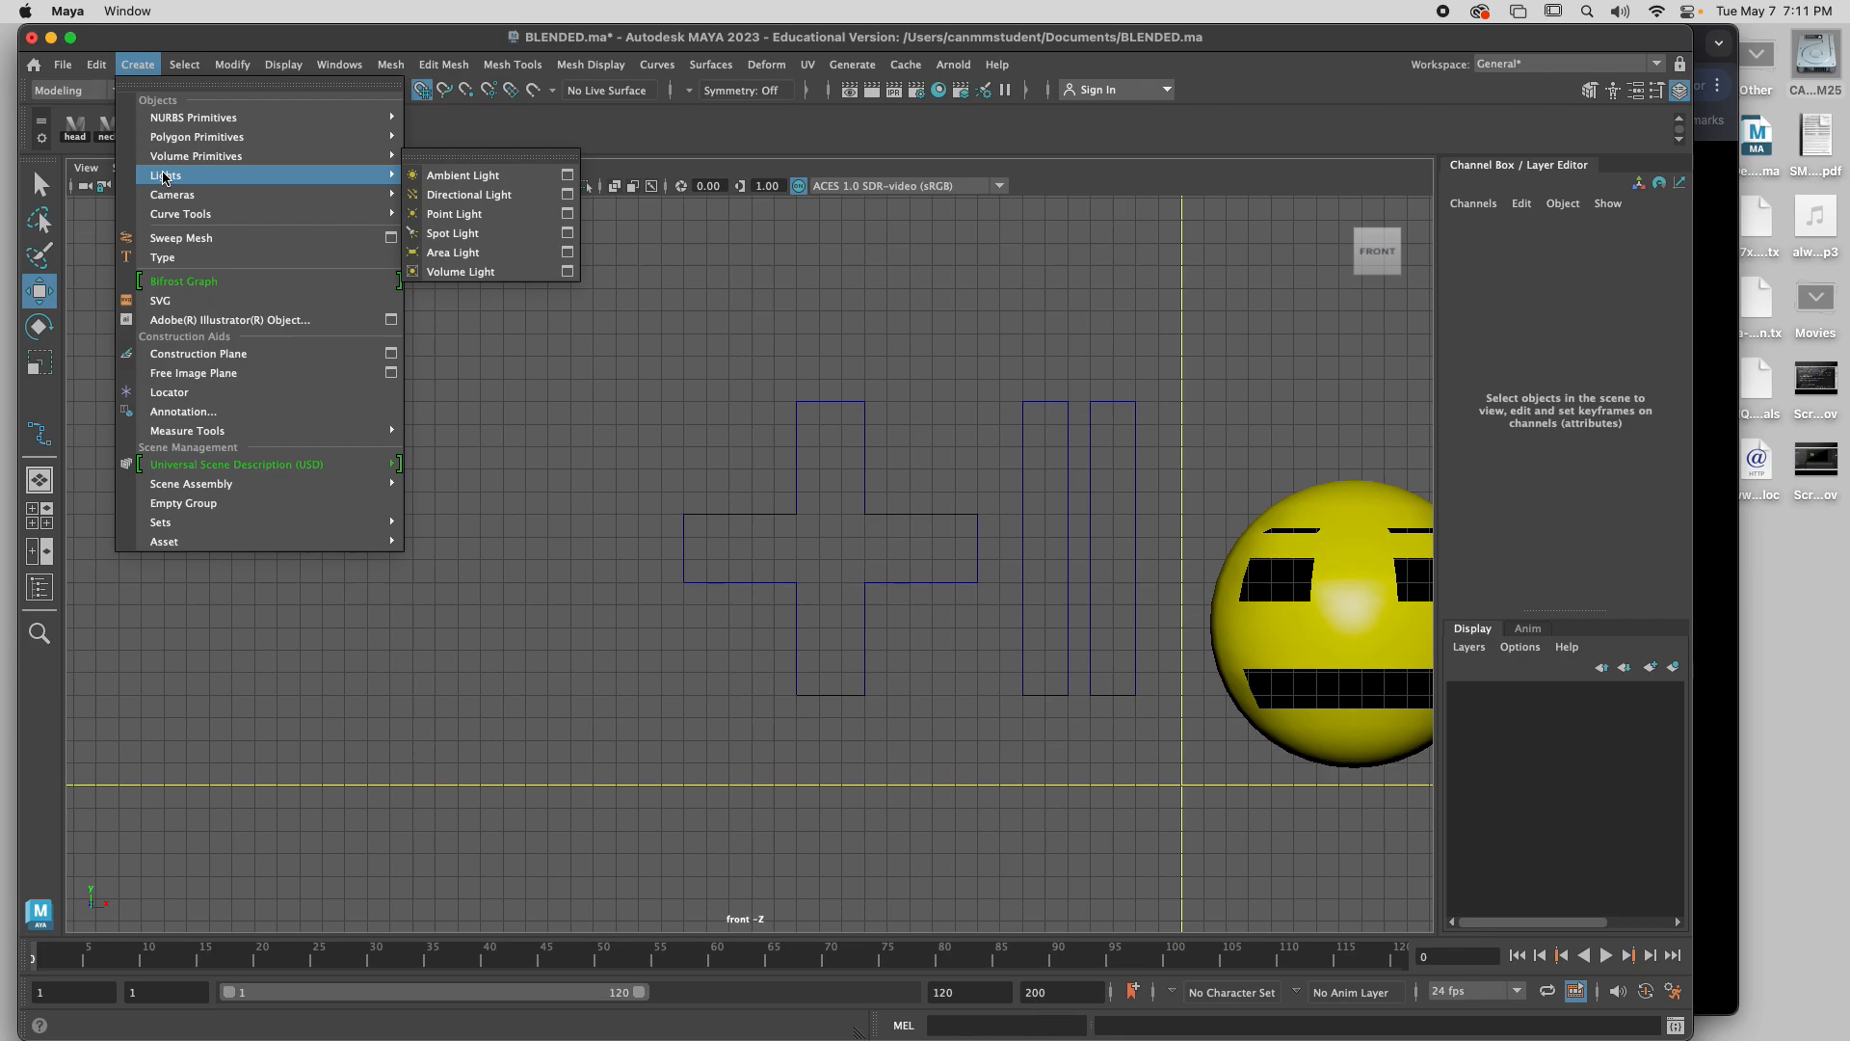
mouse_move(172, 216)
click(453, 234)
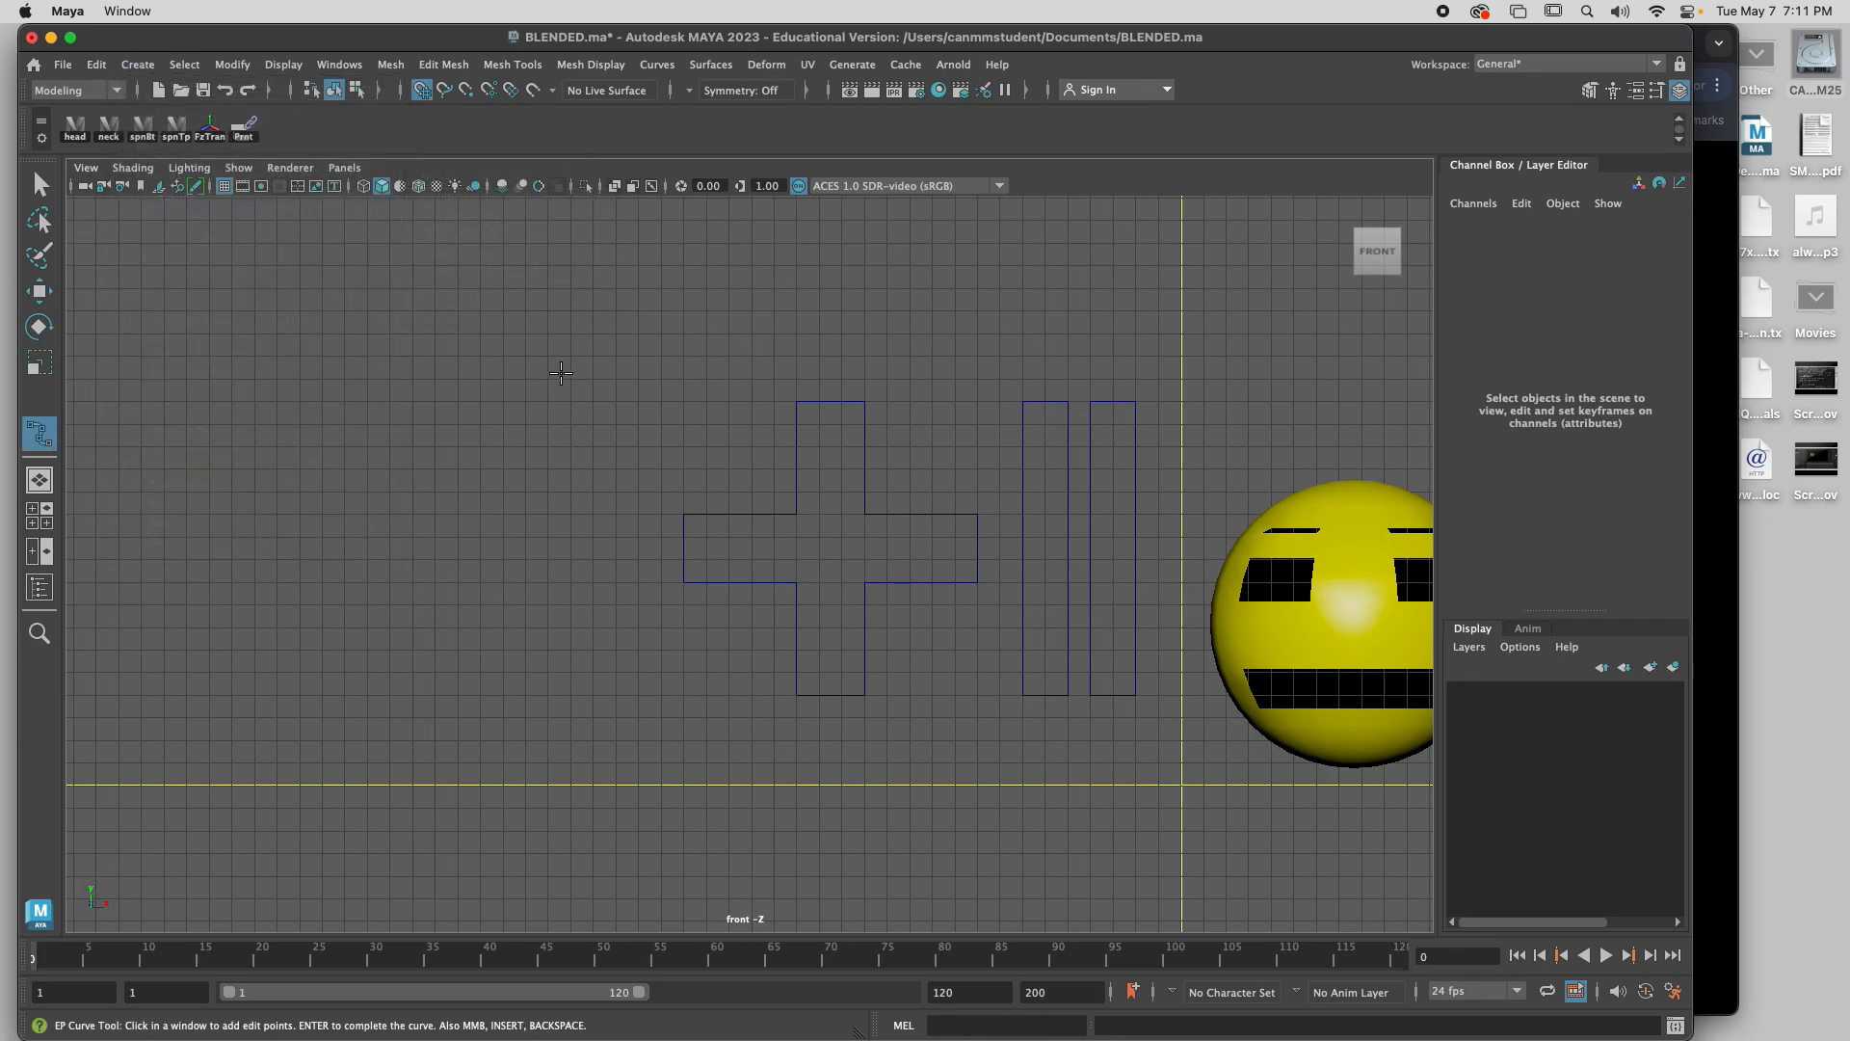
click(460, 425)
click(508, 425)
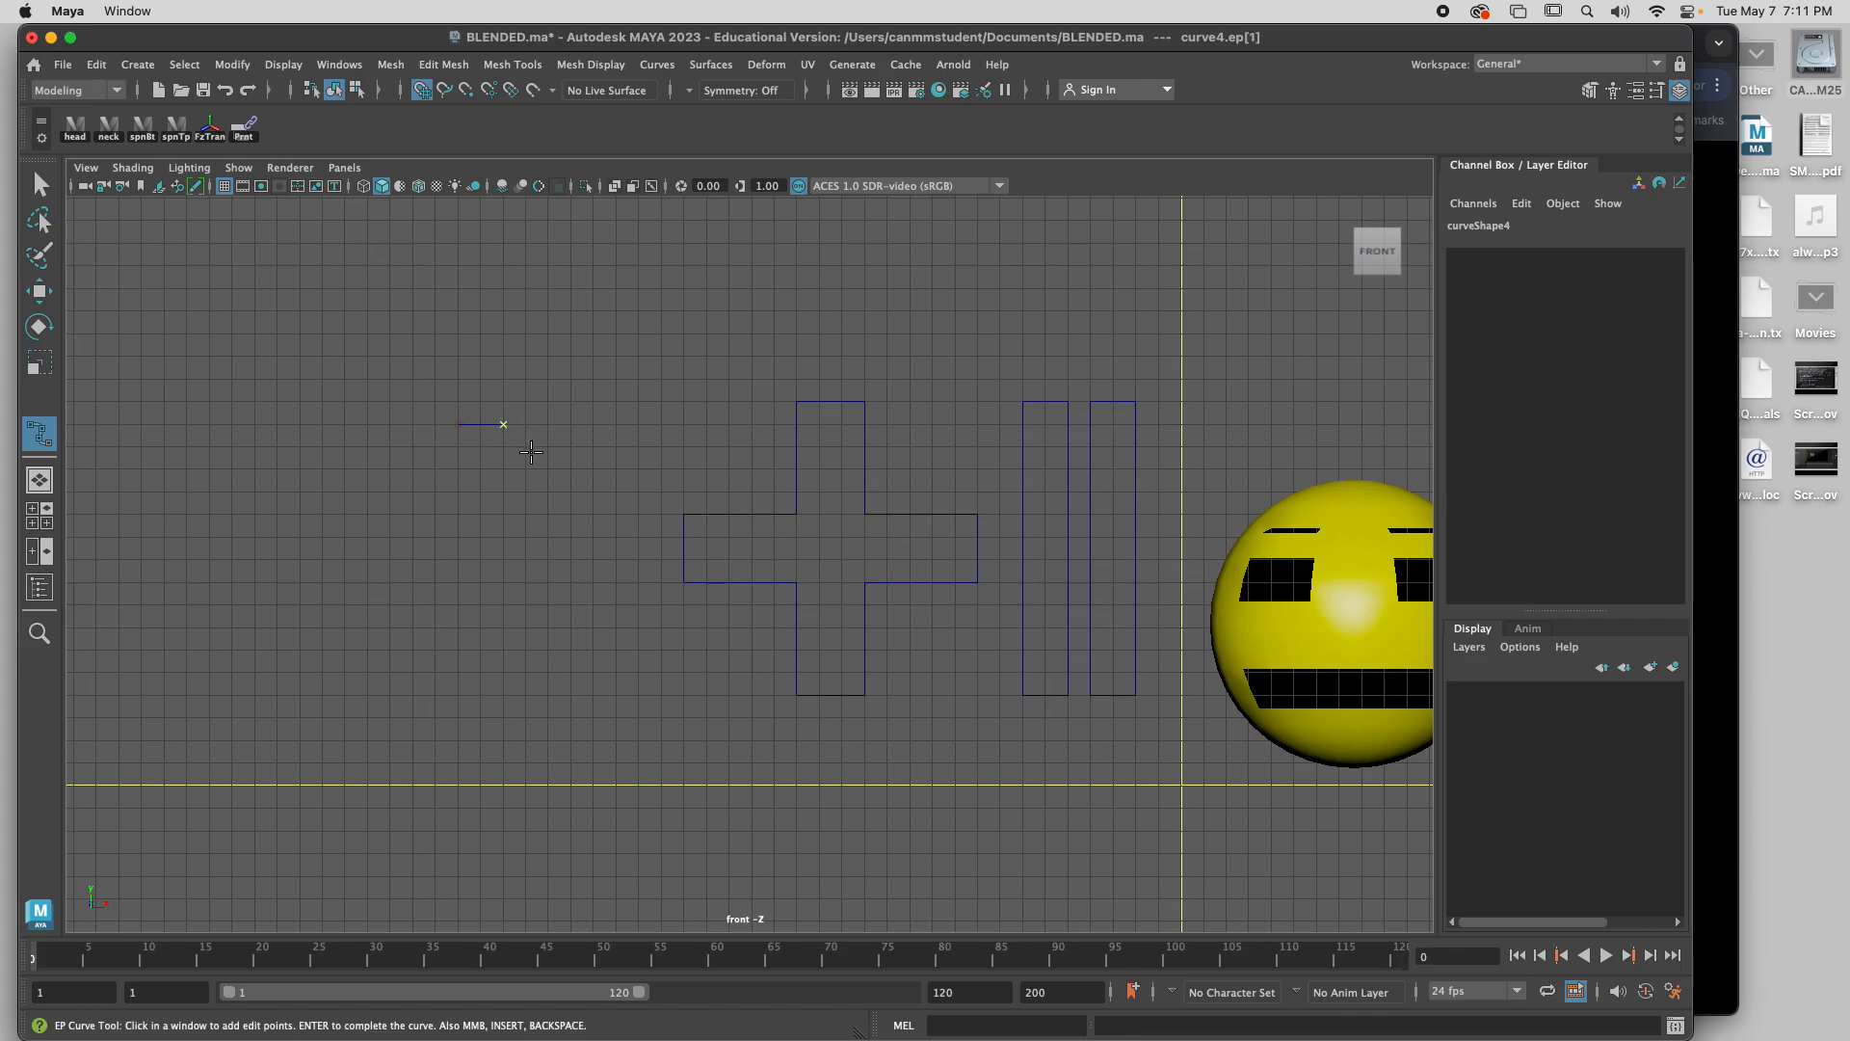
click(570, 492)
click(571, 533)
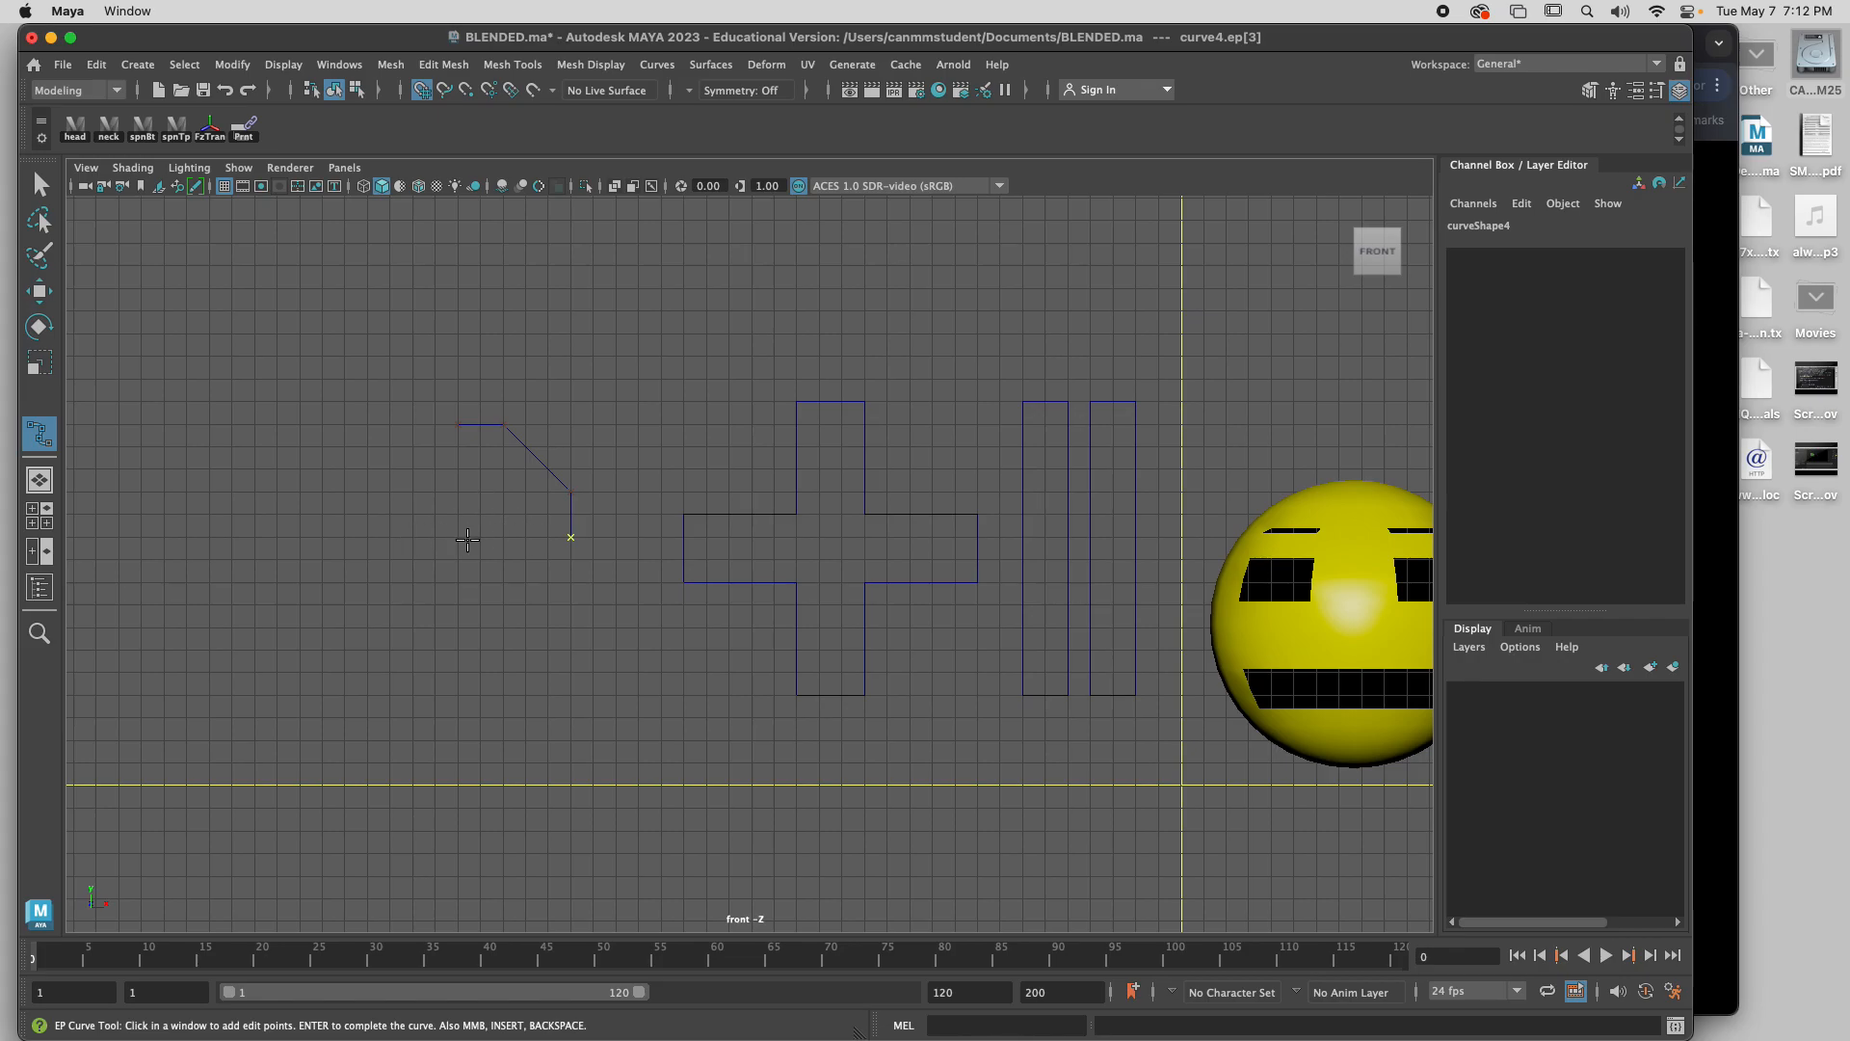
click(389, 537)
click(389, 491)
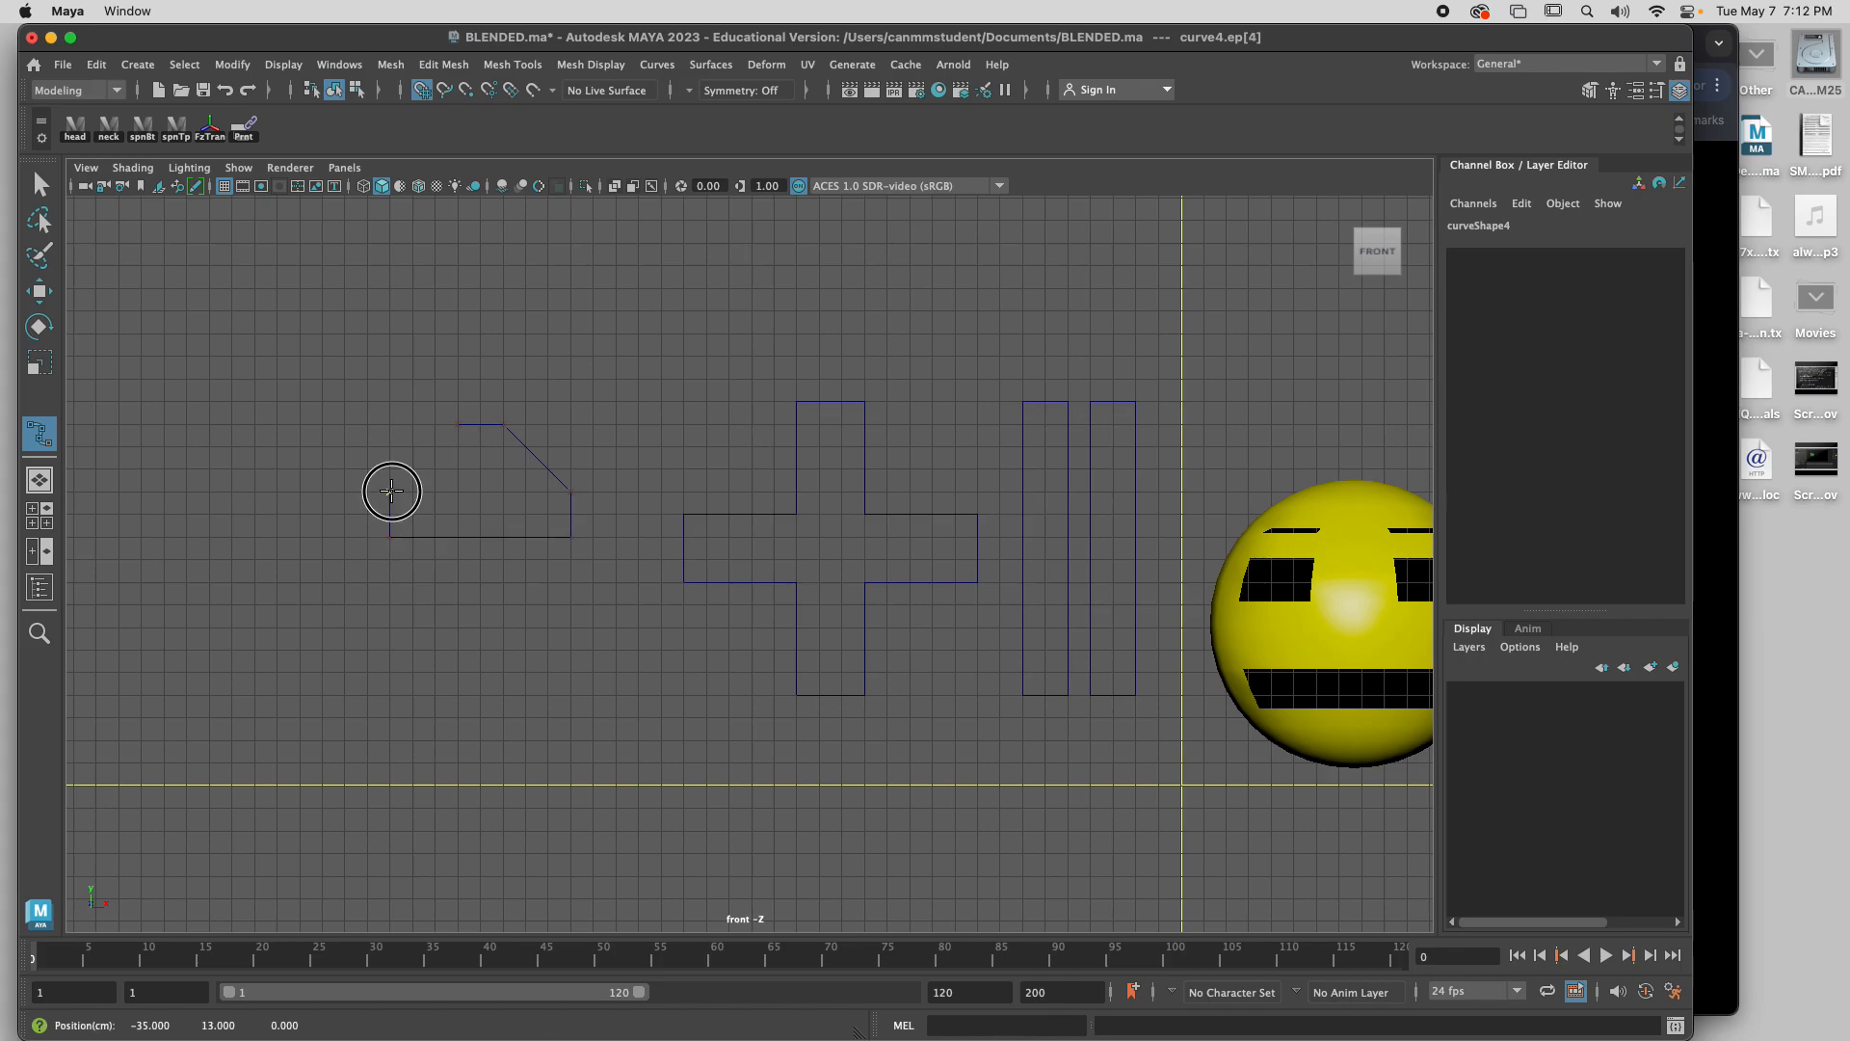
click(457, 424)
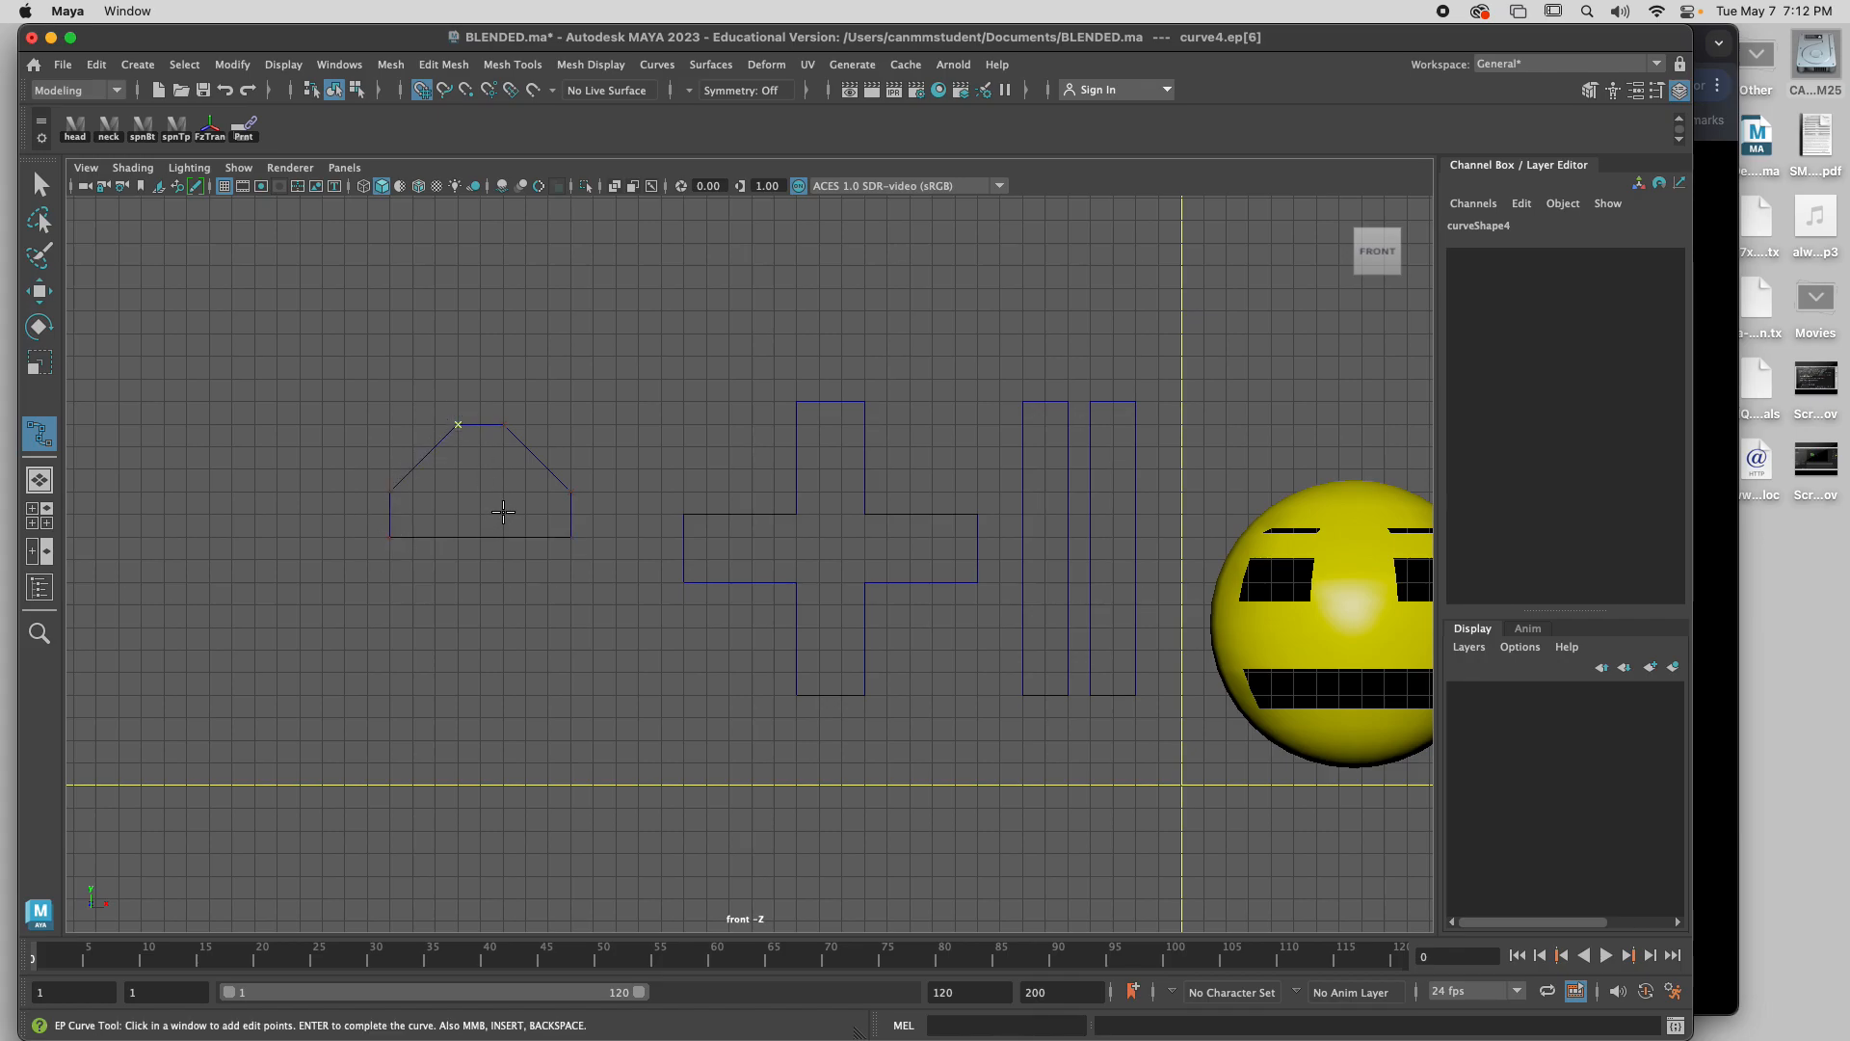
key(w)
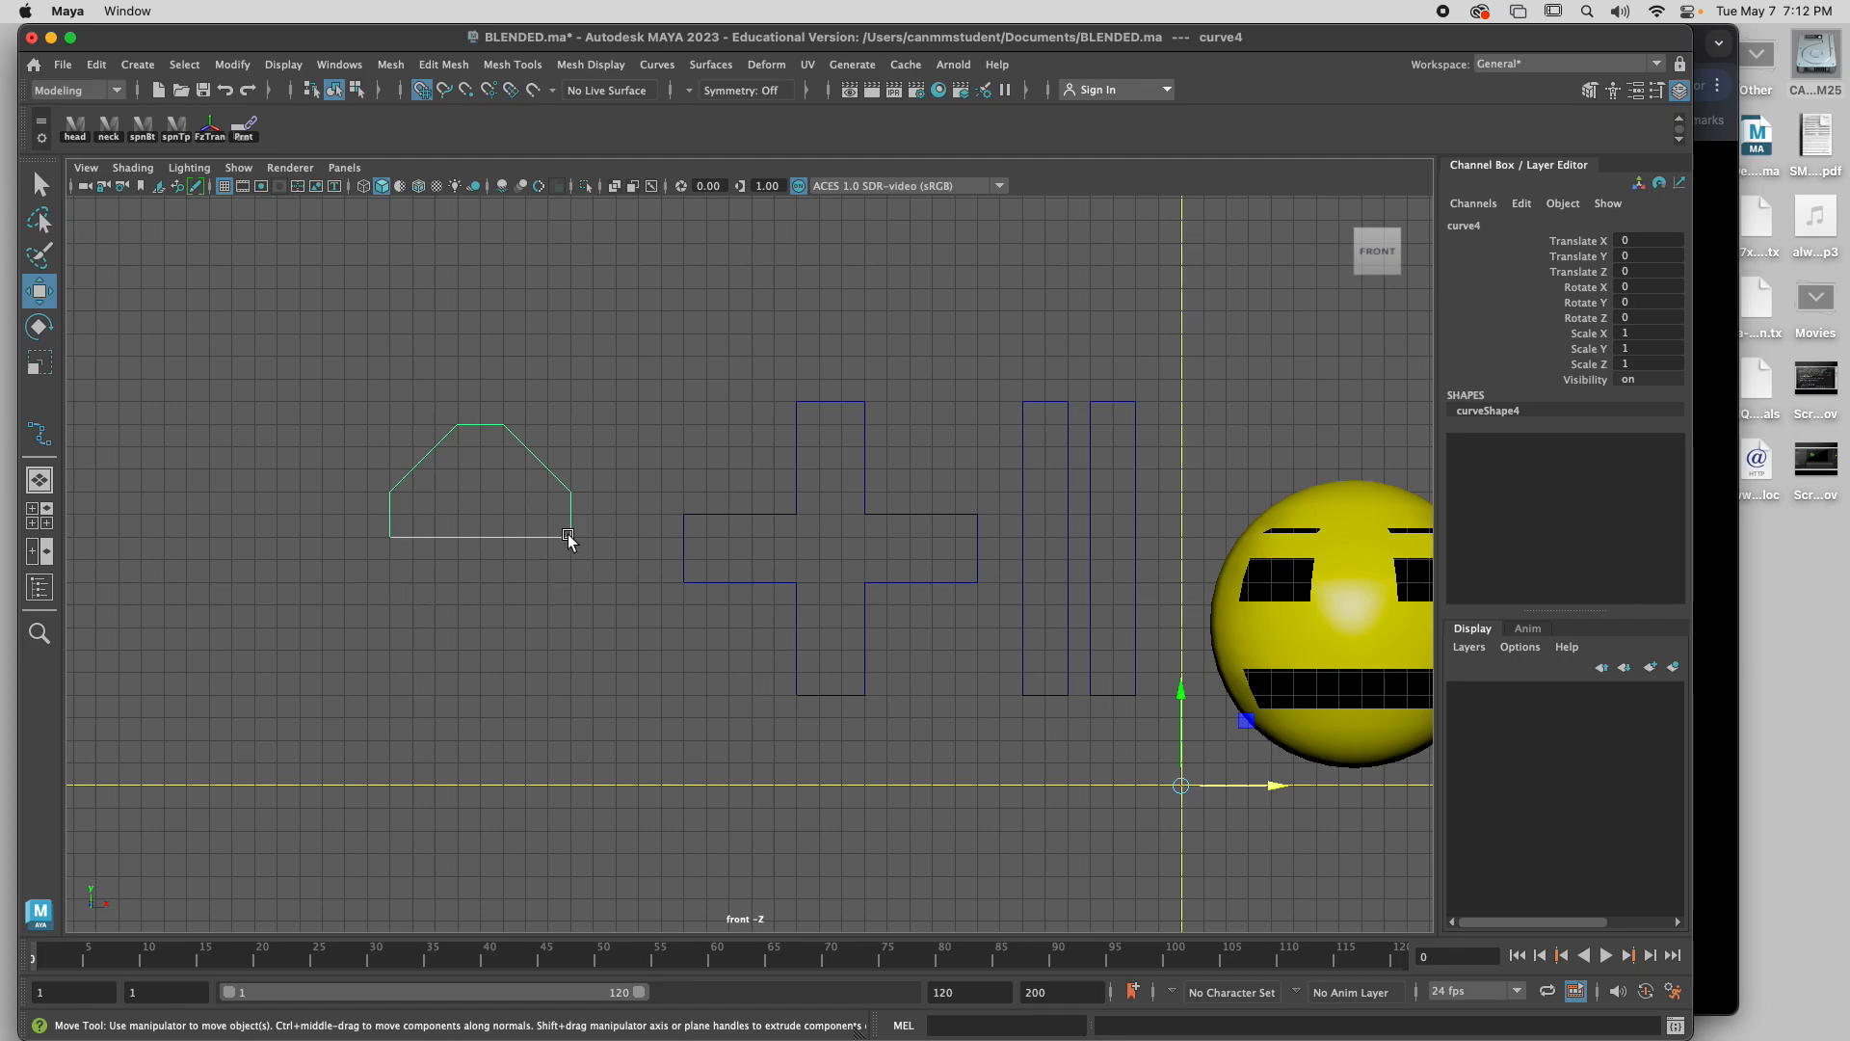
Try to scale the whole six-sided curve uniformly from its pivot at the origin.
mouse_move(561, 483)
right_down()
mouse_move(467, 487)
mouse_move(571, 463)
right_up()
drag(438, 403, 566, 535)
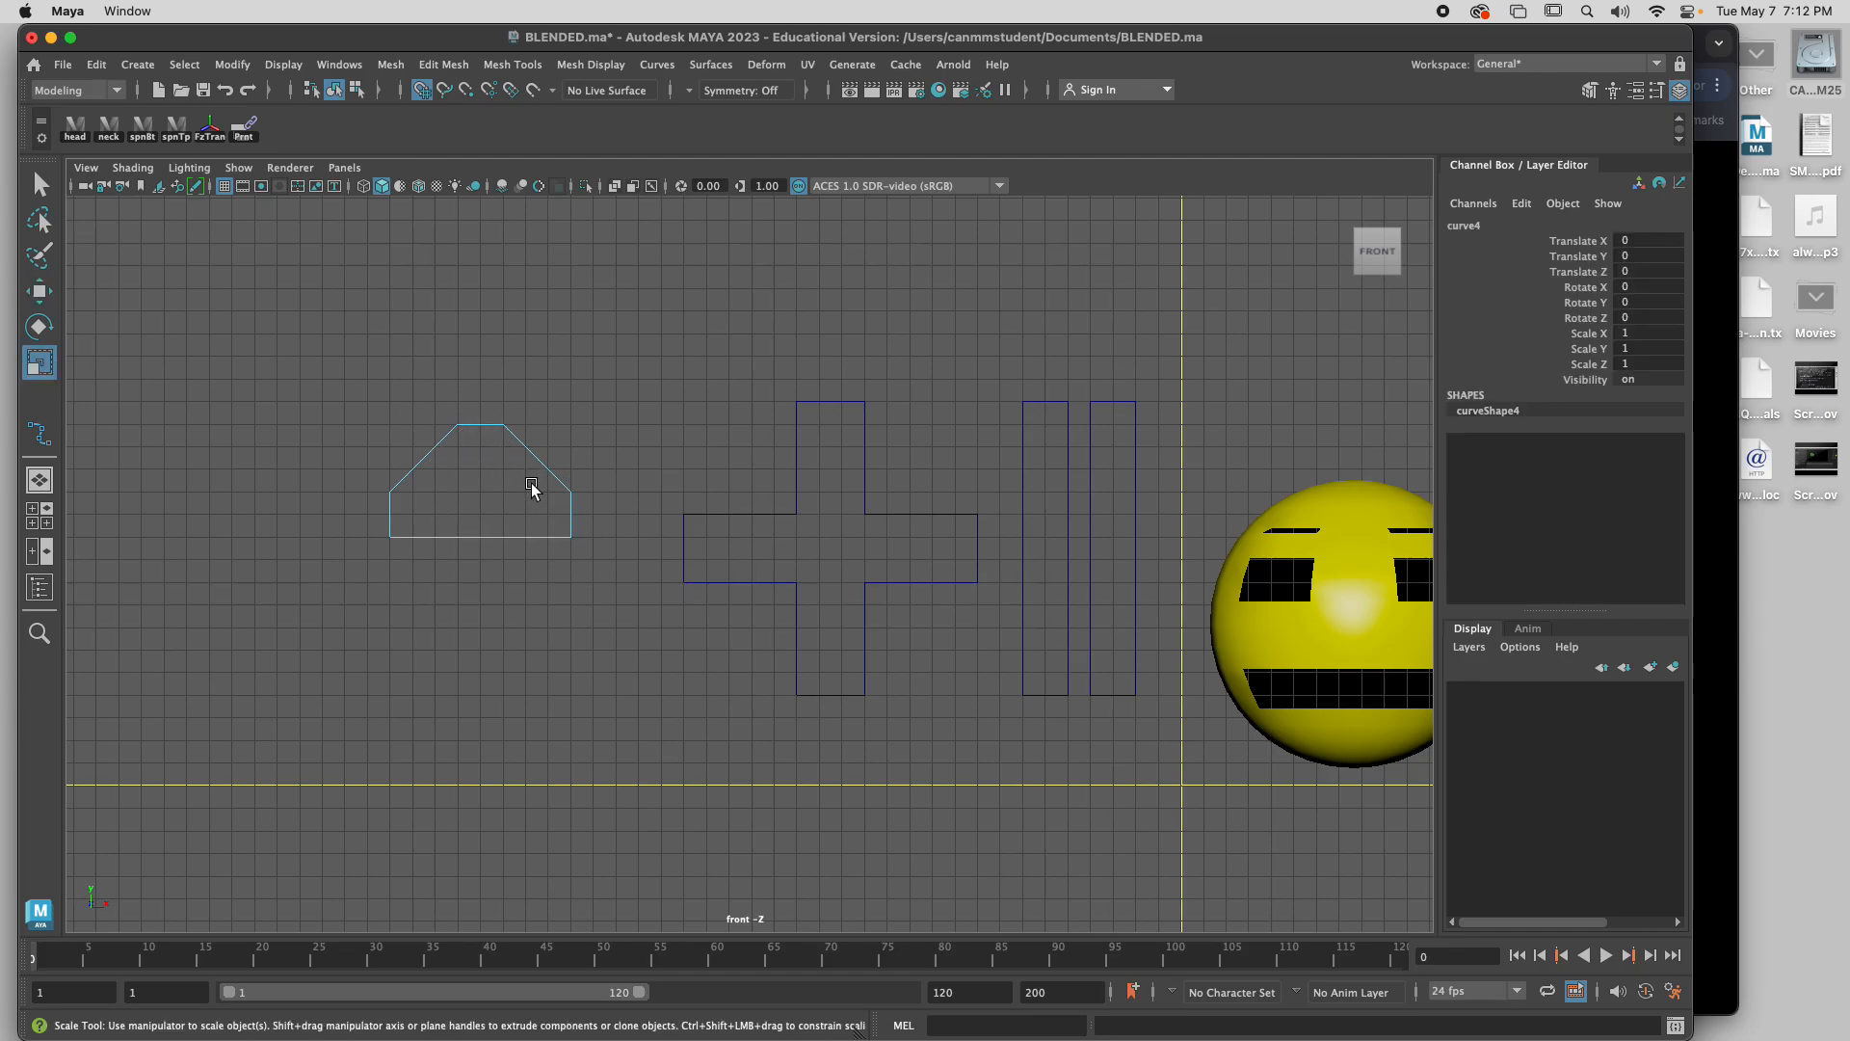
right_drag(529, 461, 600, 425)
key(r)
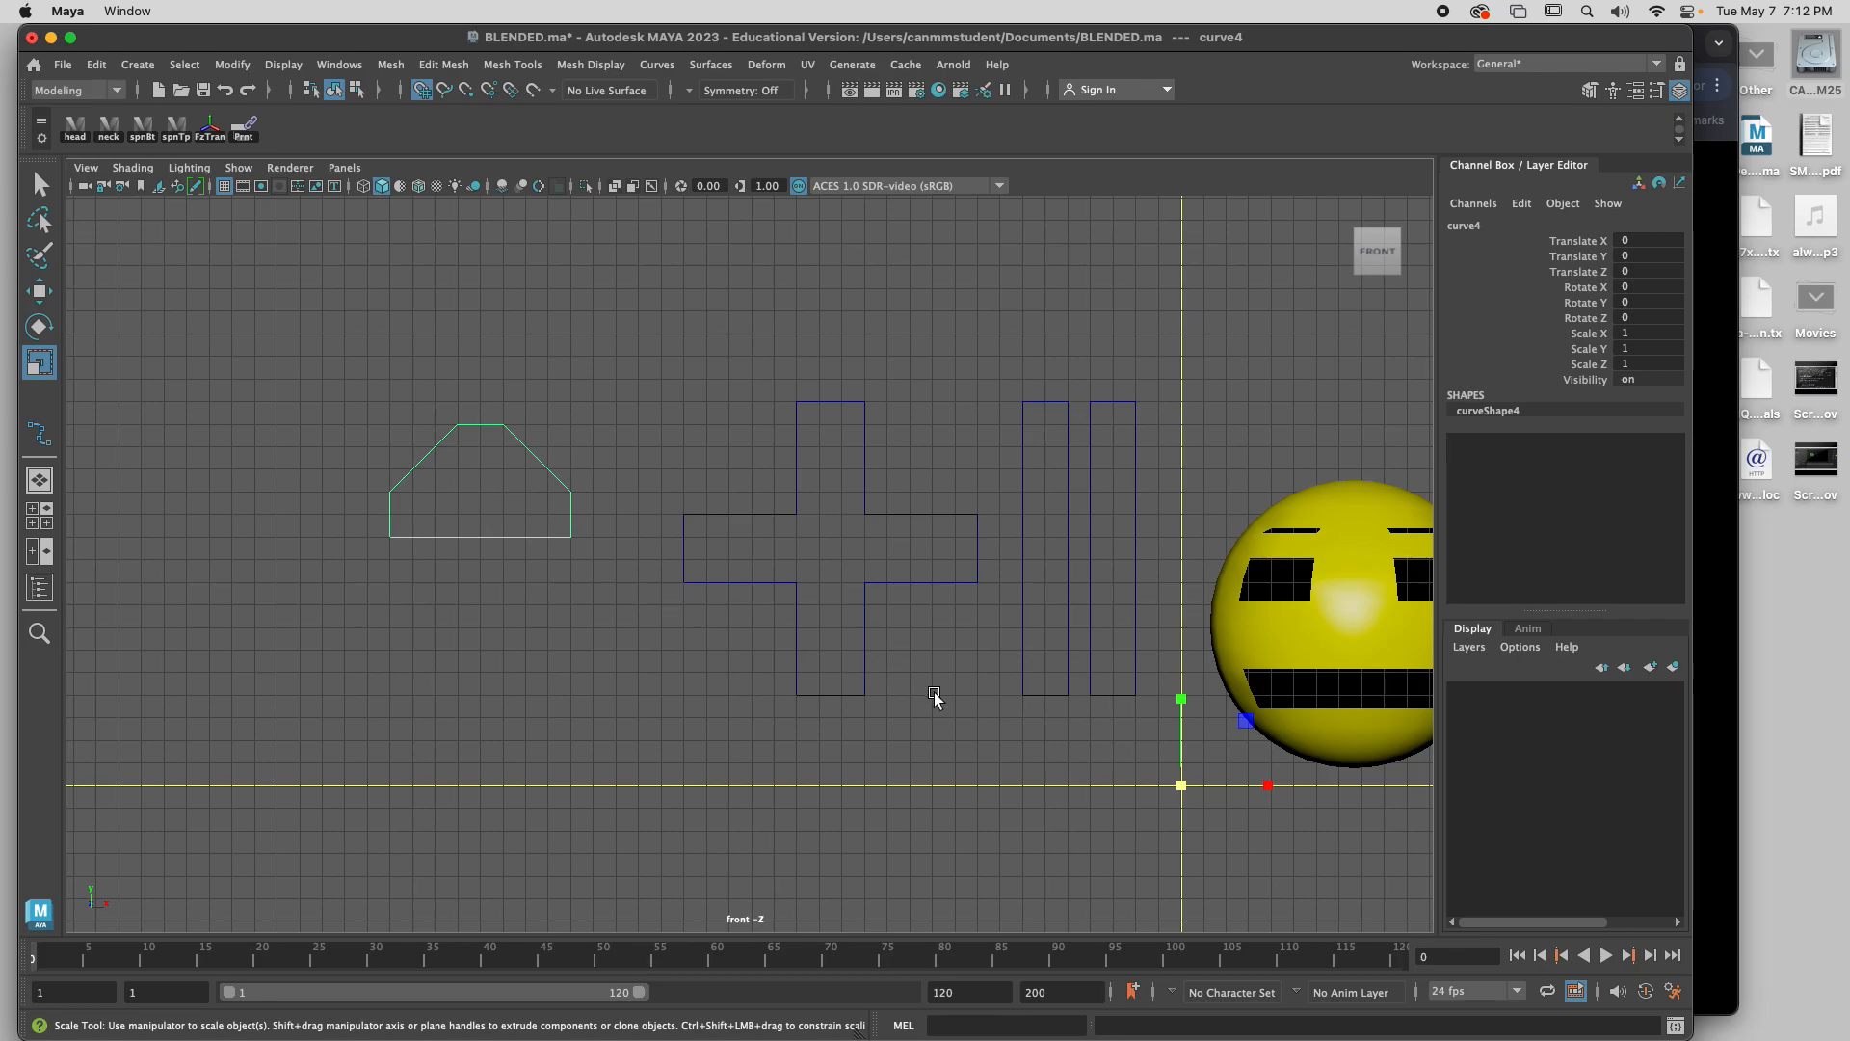
drag(1183, 784, 1199, 785)
Lower the four bottom control vertices of the six-sided curve by 2 units and return to object mode.
right_click(443, 499)
right_drag(442, 499, 363, 491)
drag(364, 474, 443, 583)
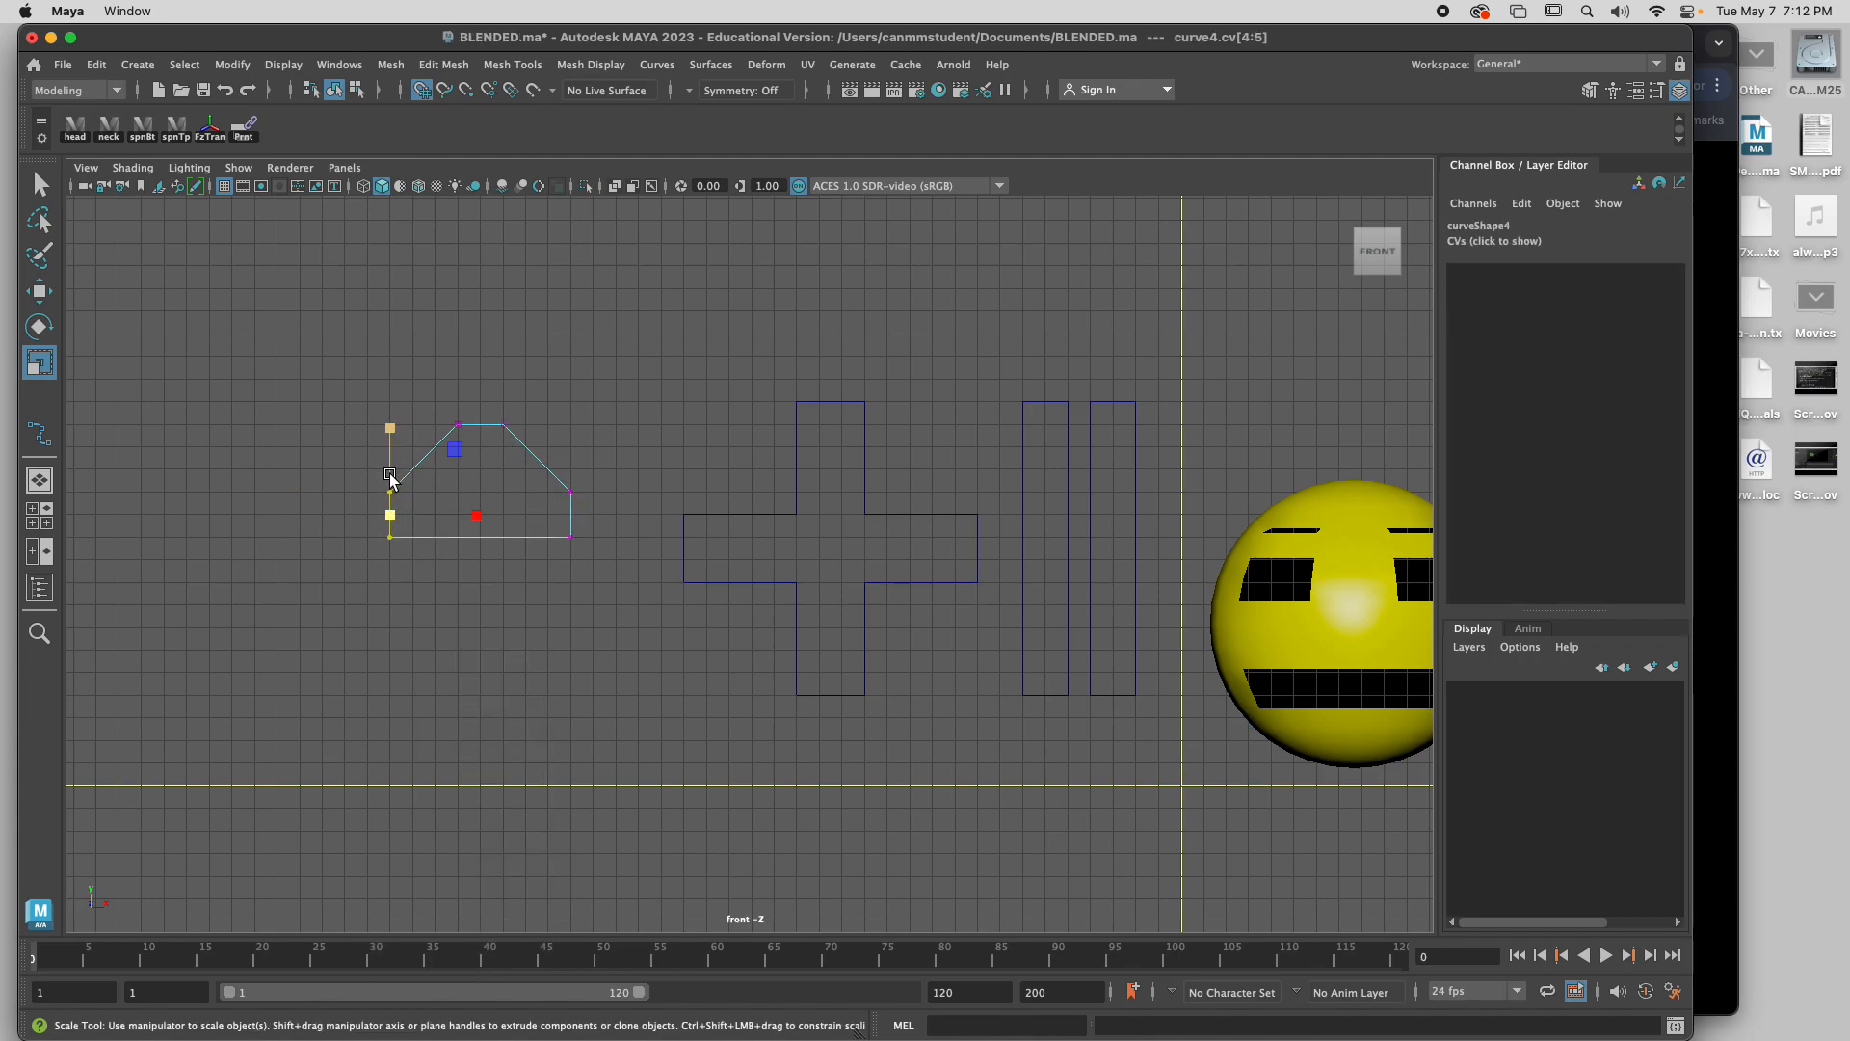
key(w)
drag(383, 421, 402, 559)
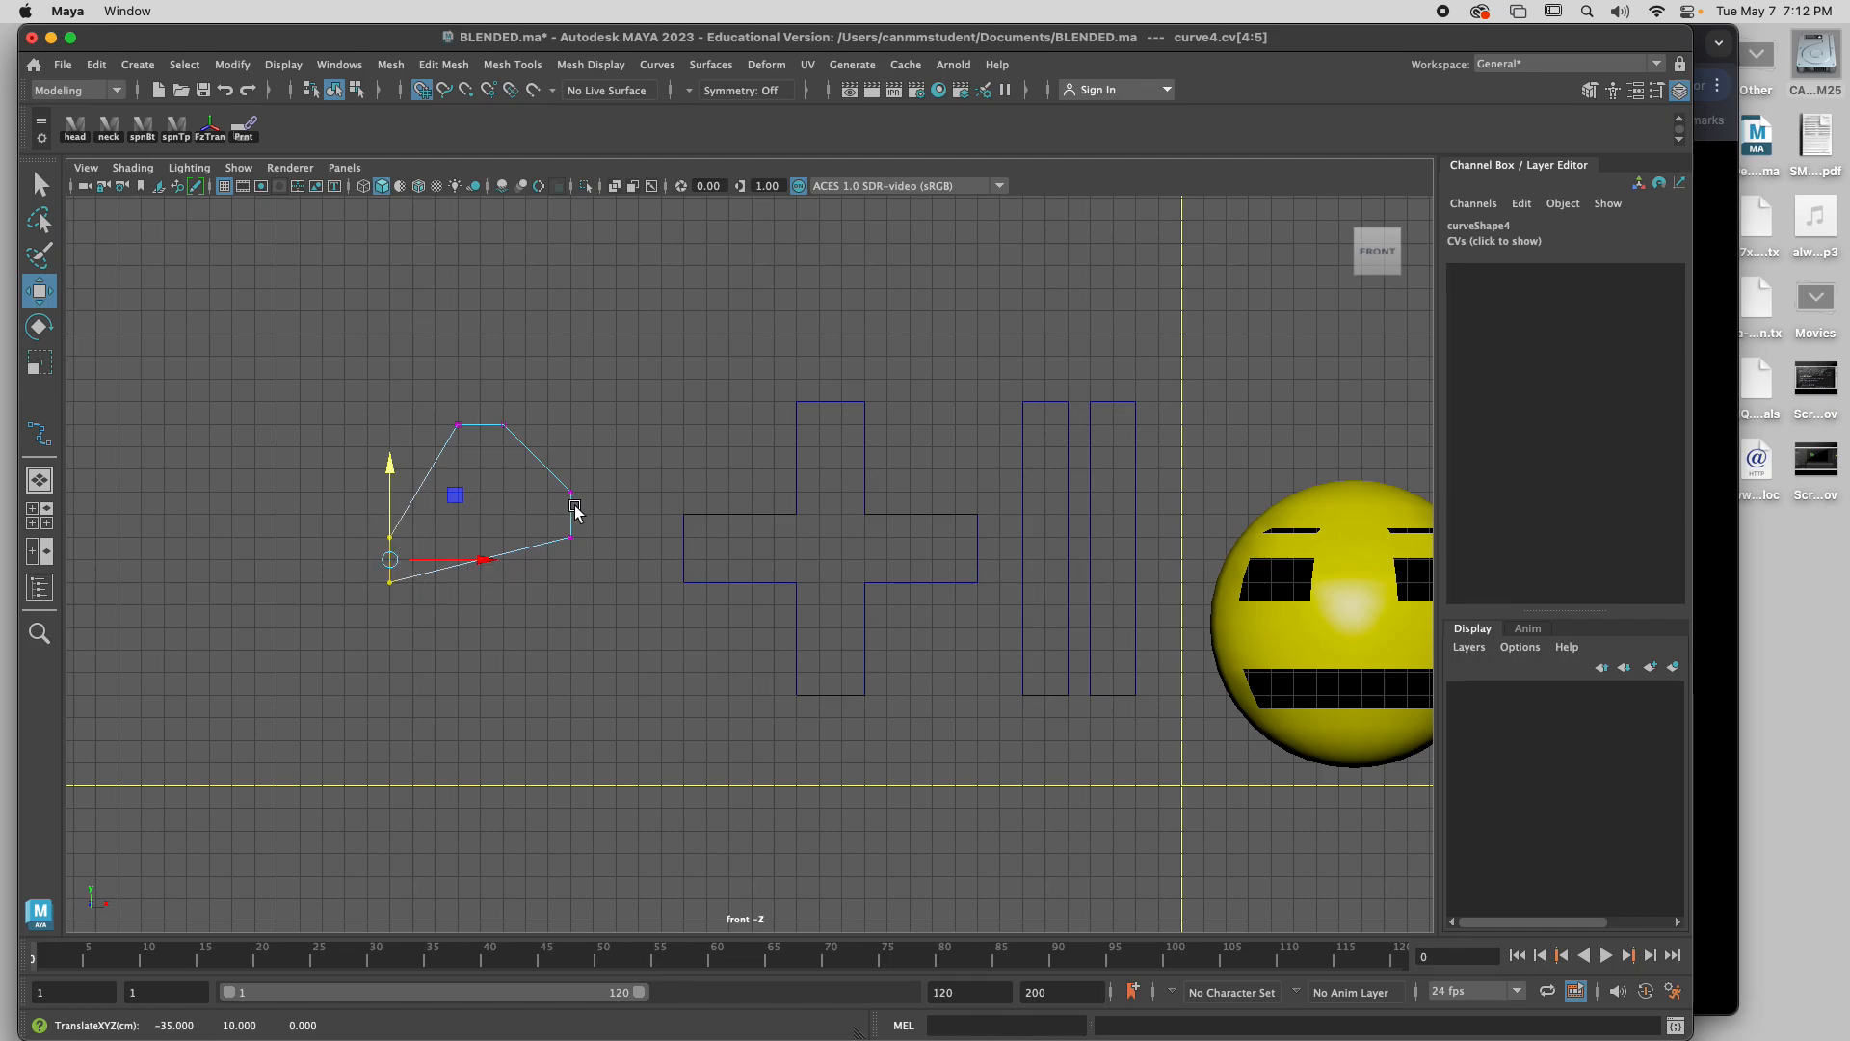
drag(591, 546, 551, 477)
drag(572, 514, 580, 569)
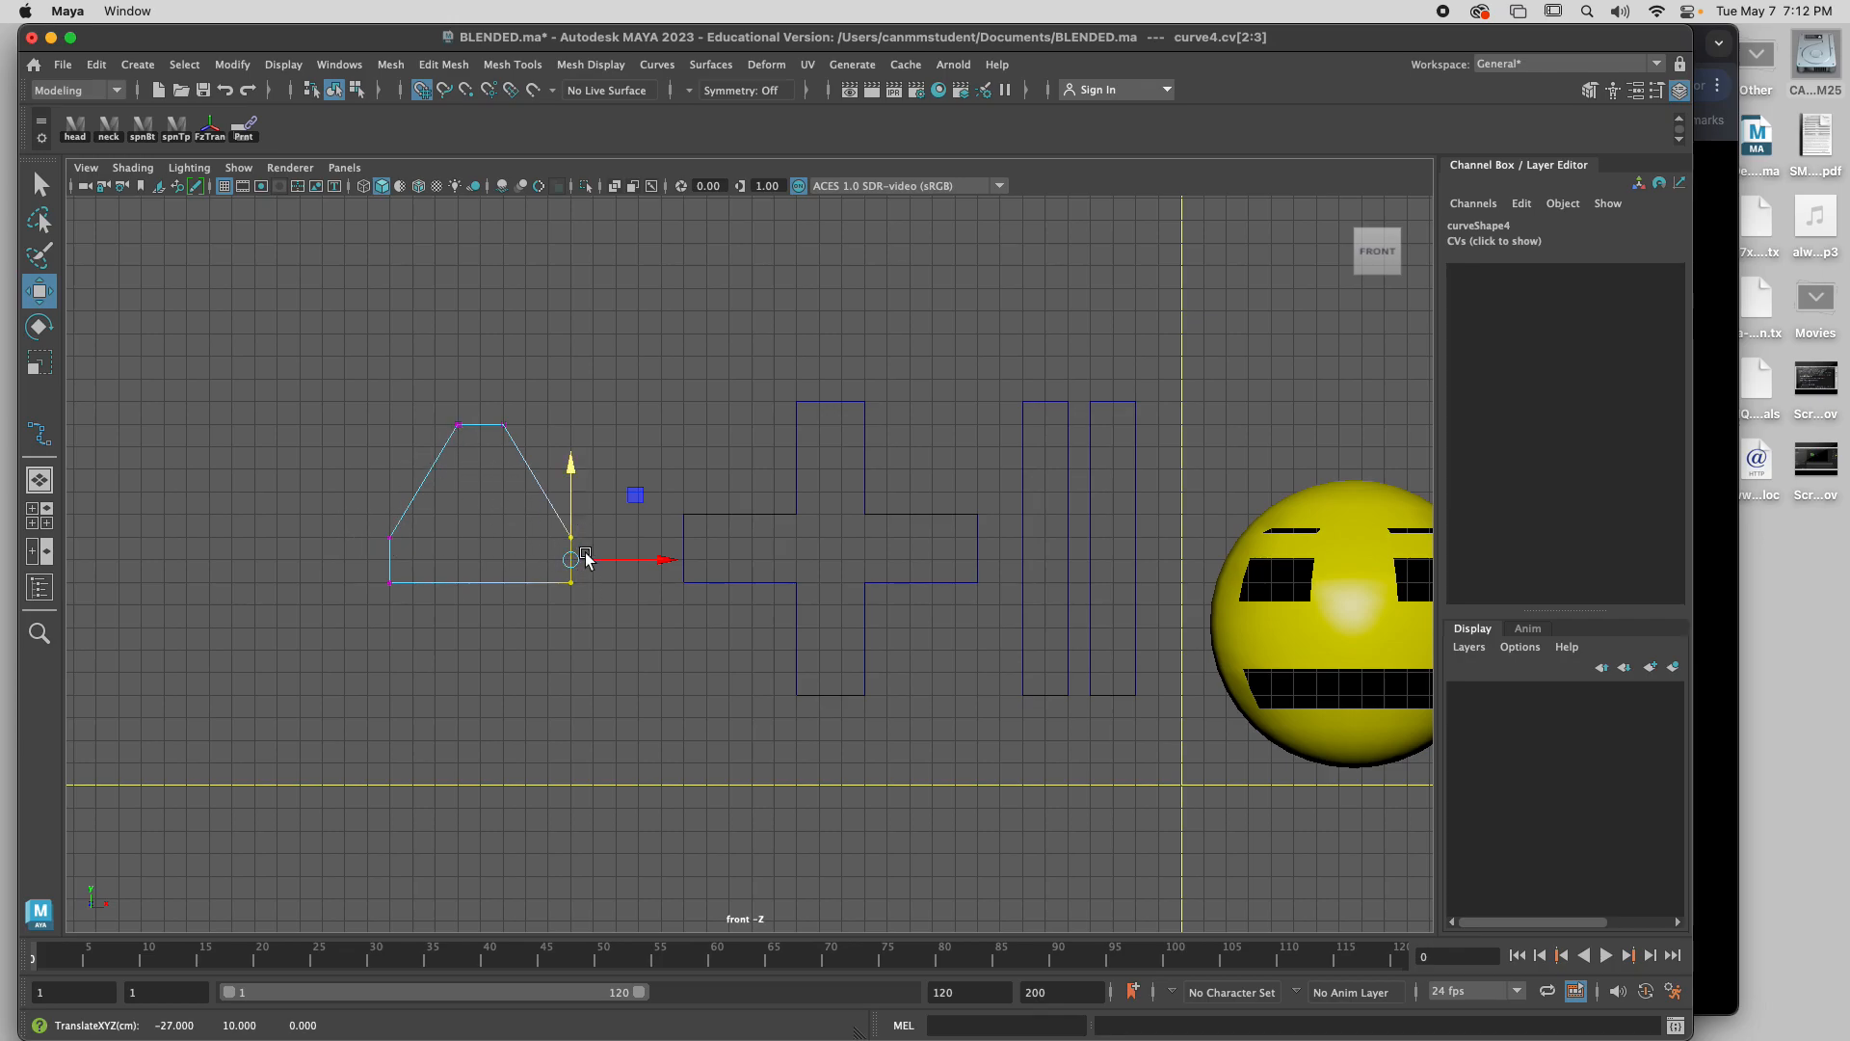
right_click(542, 617)
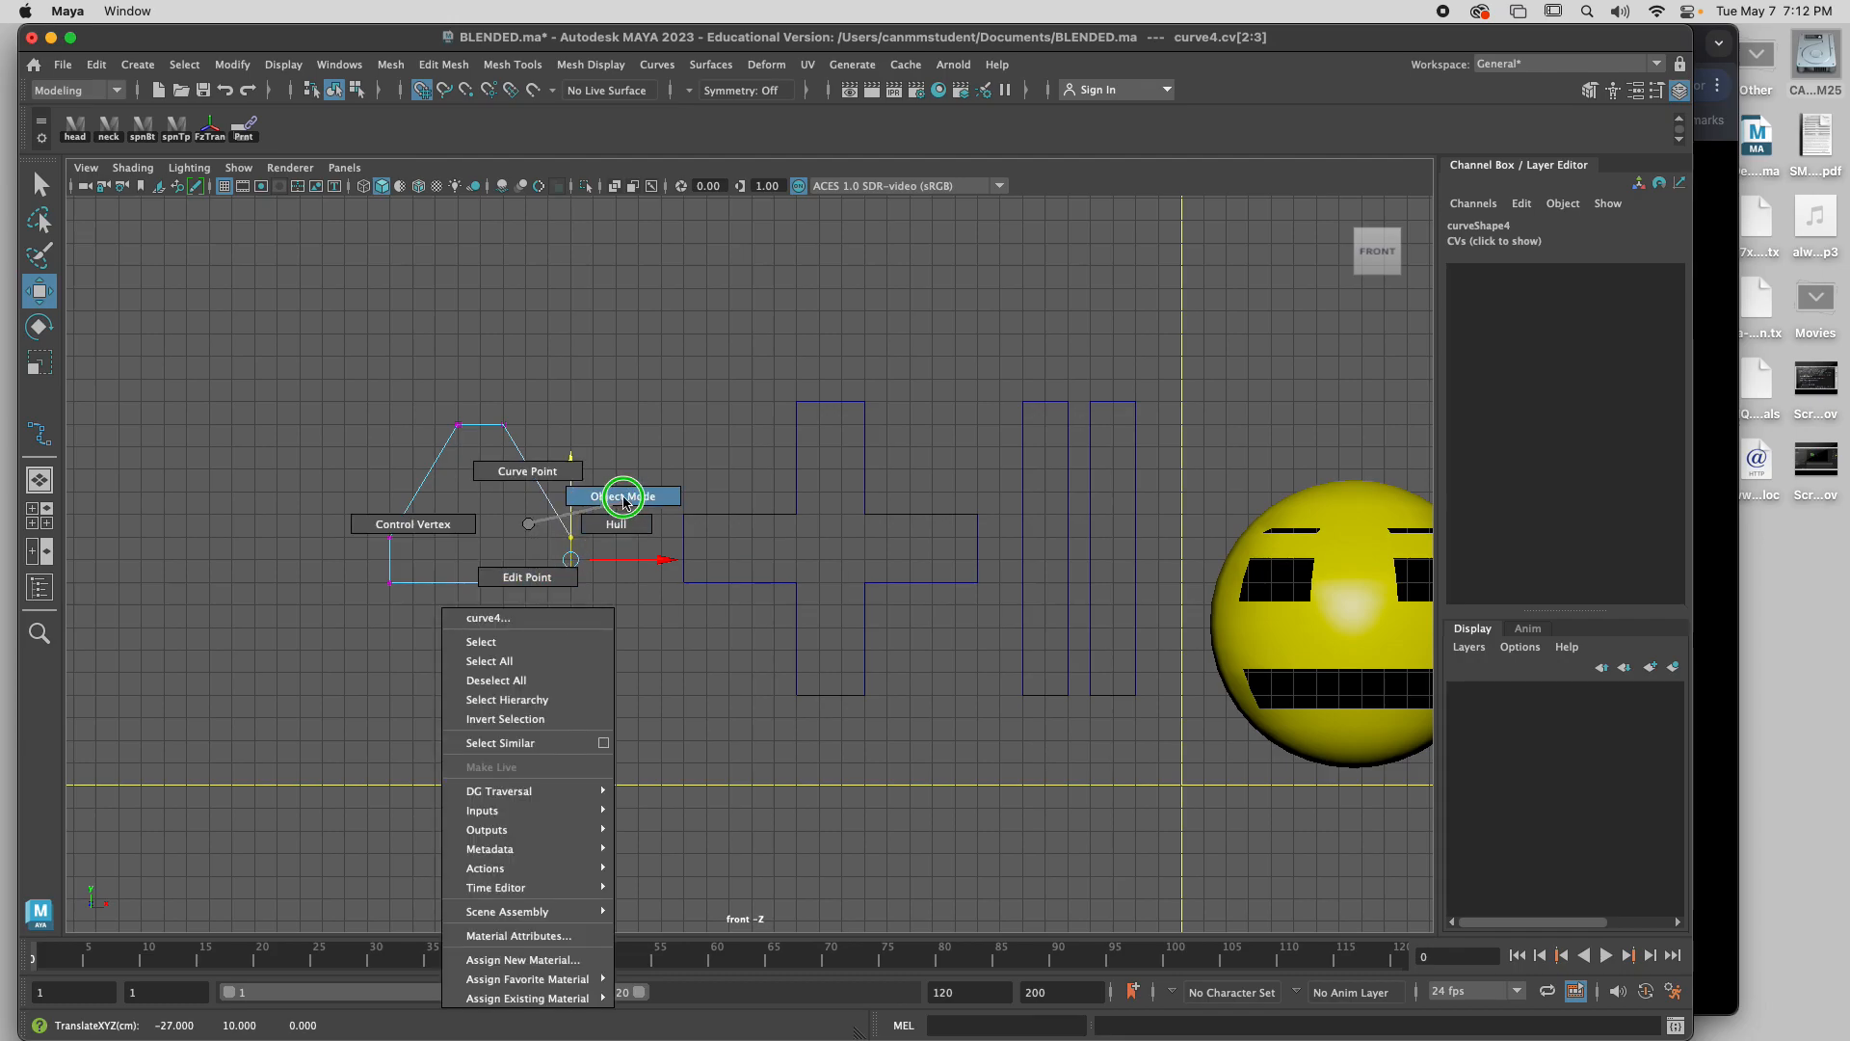
click(656, 496)
Snap the six-sided curve's pivot to the middle of the shape at X -31, Y 12.
click(545, 508)
click(545, 507)
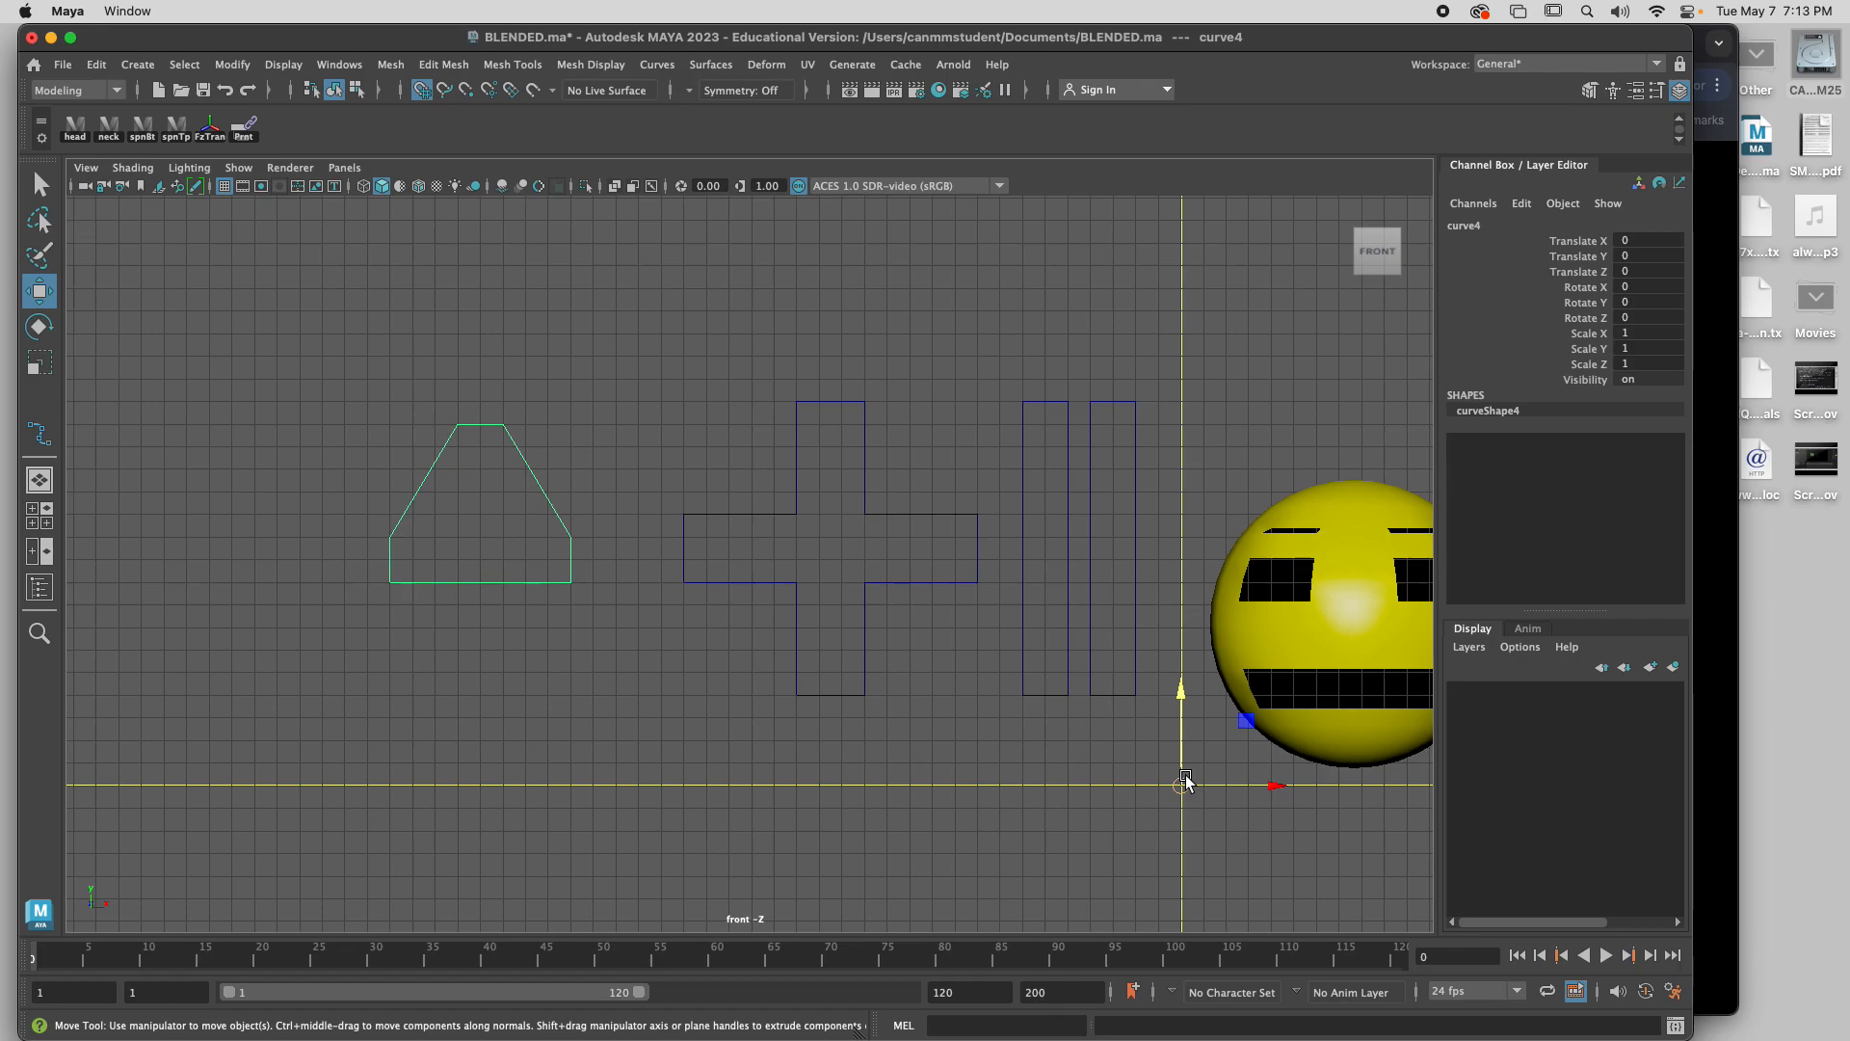
key(d)
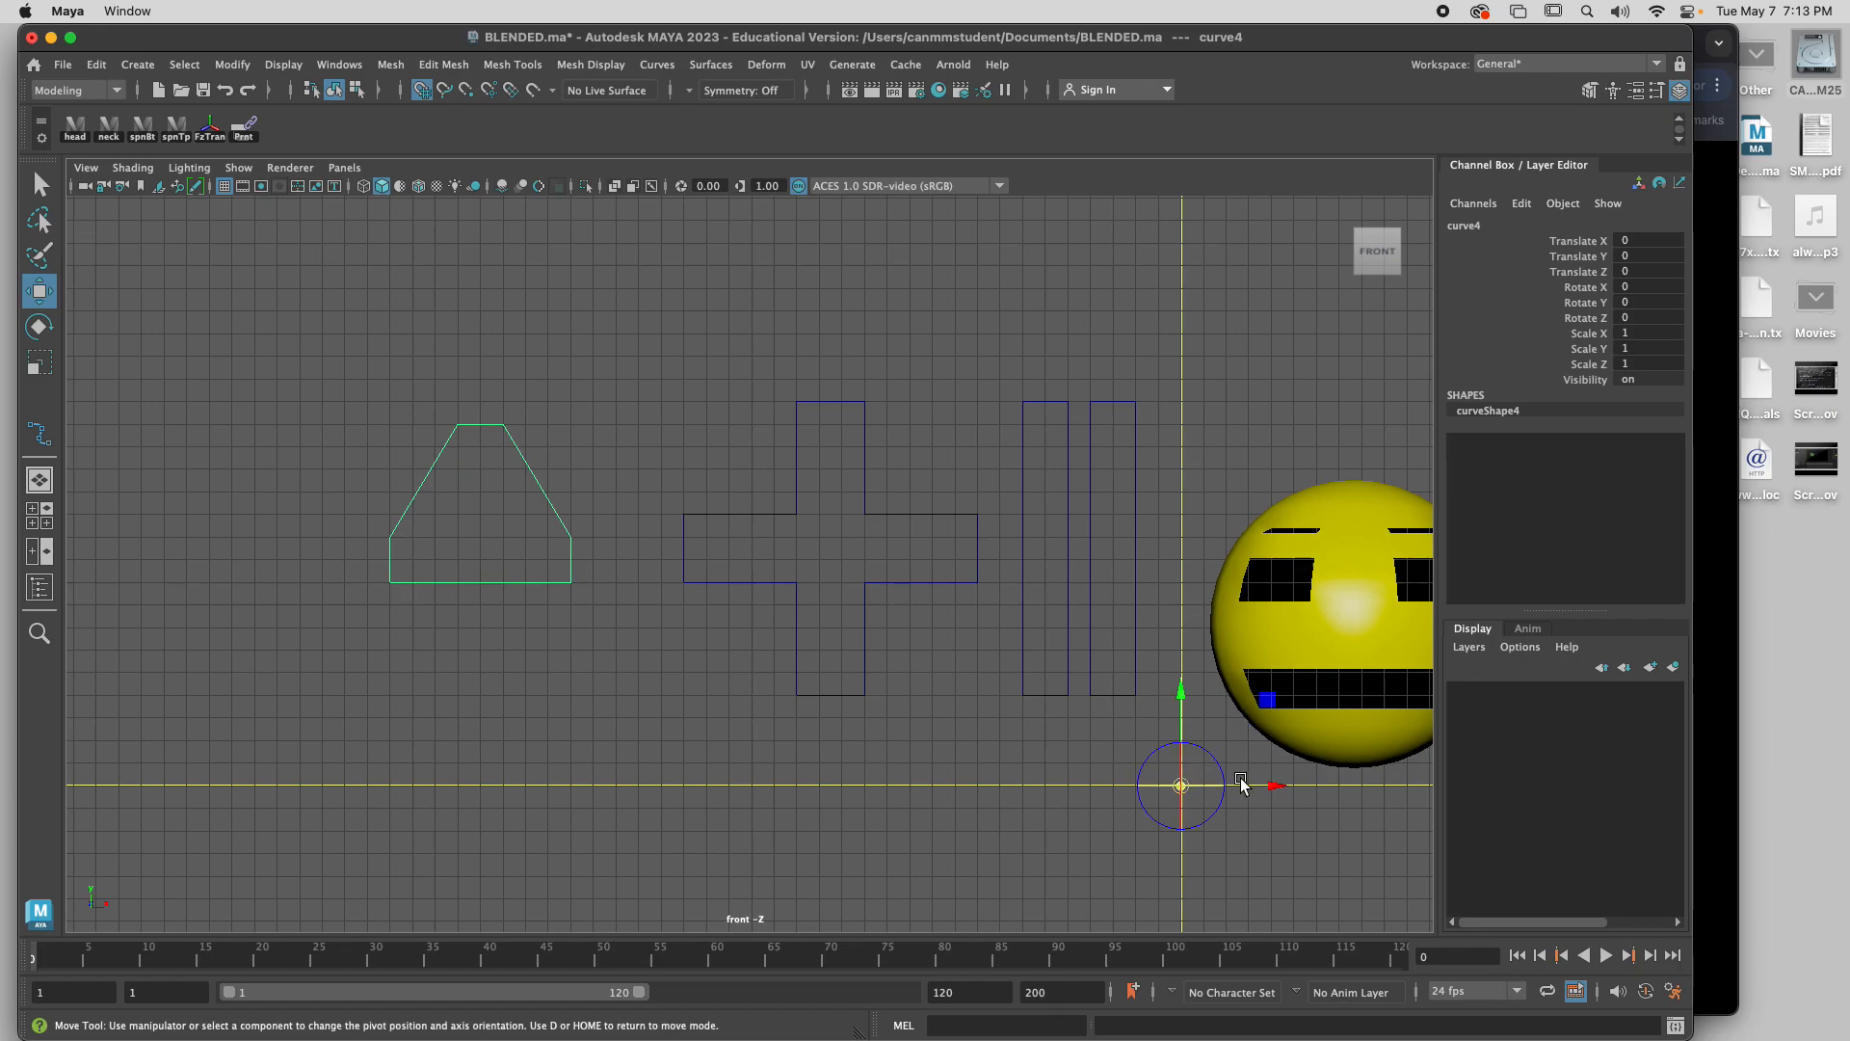
drag(1263, 787, 478, 512)
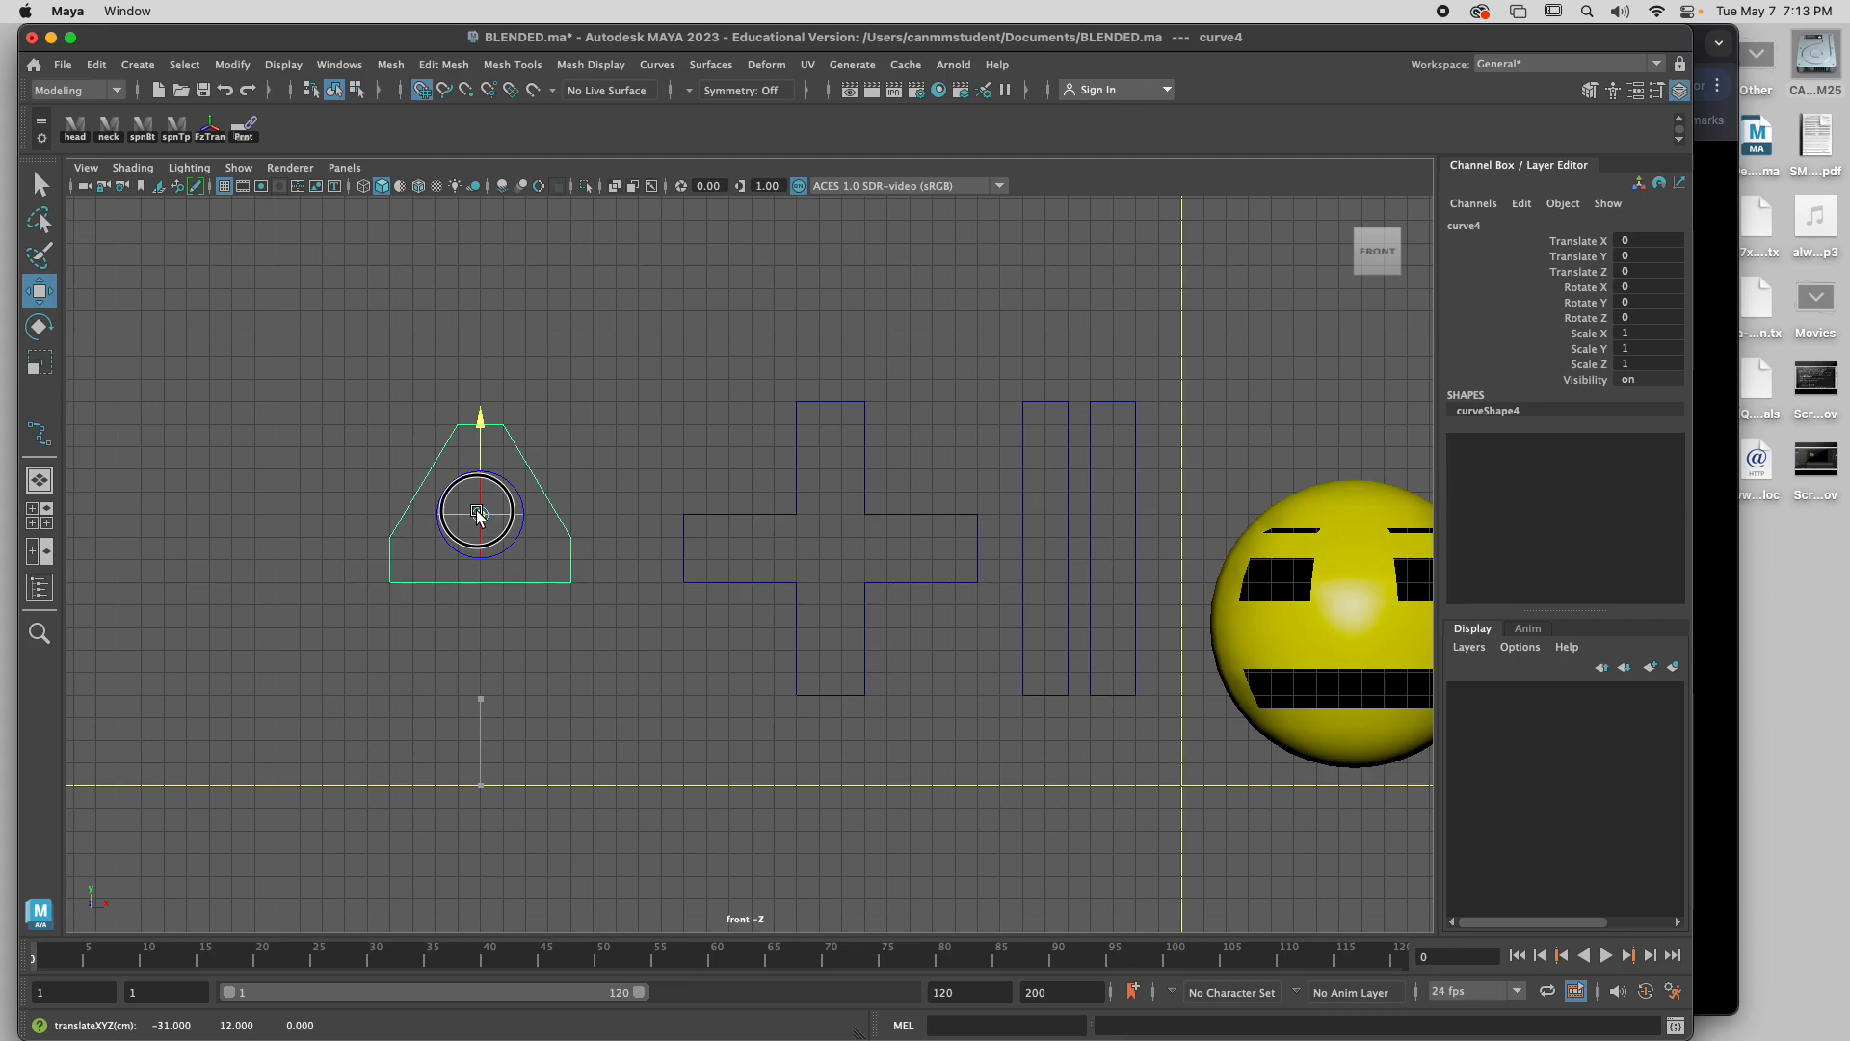
key(d)
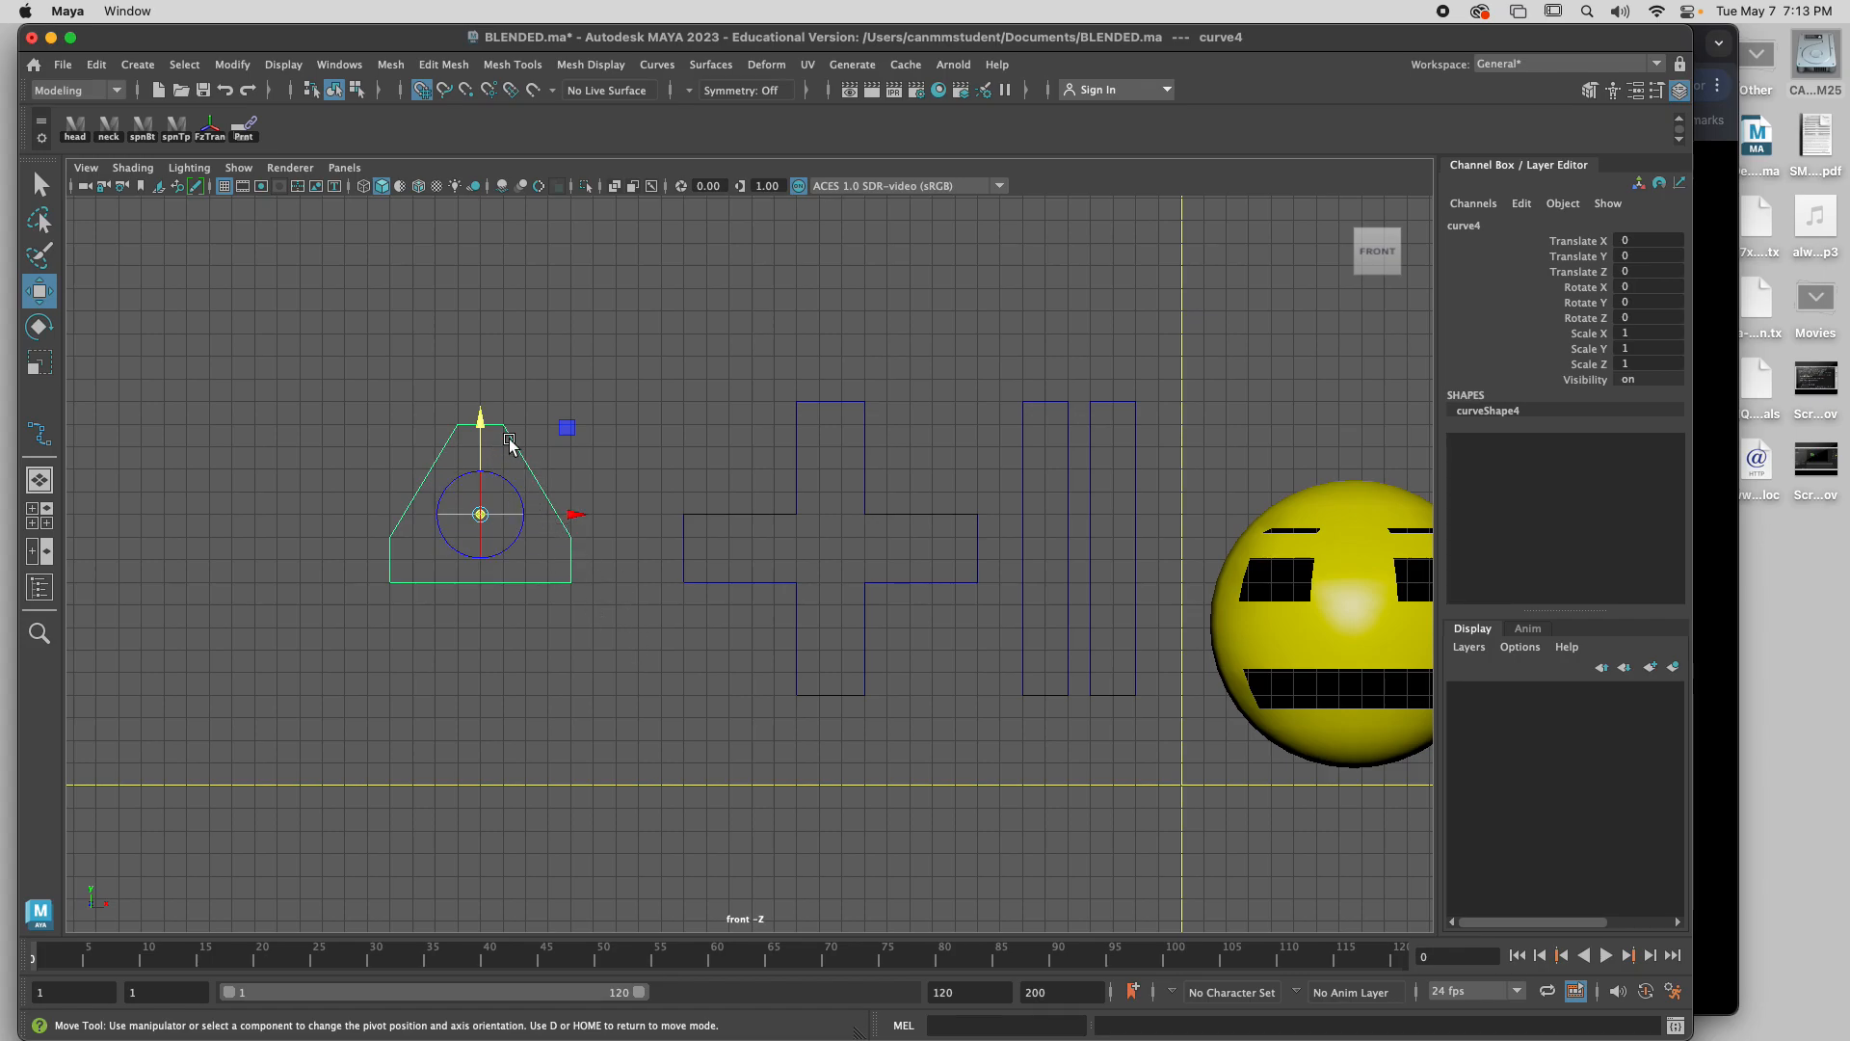
key(d)
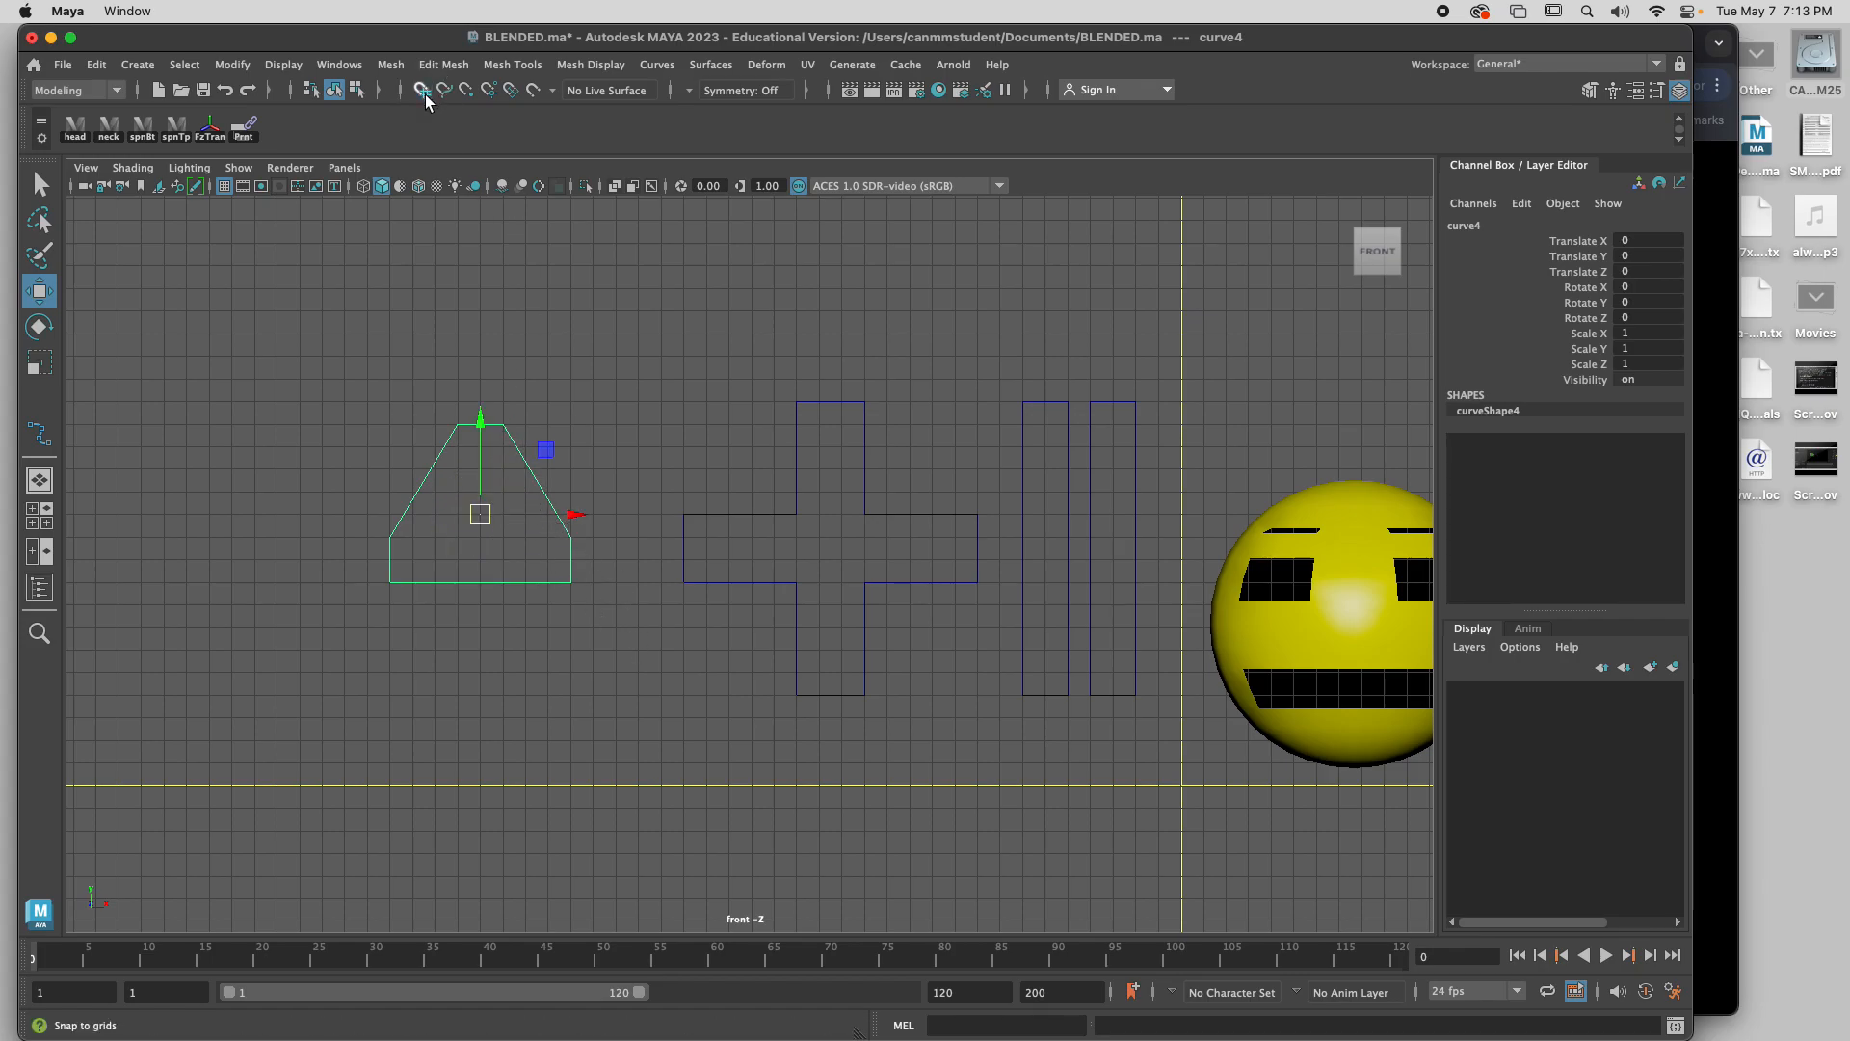
Move the plus-shaped curve's pivot to its centre, at about X -15.5, Y 10.5.
click(781, 542)
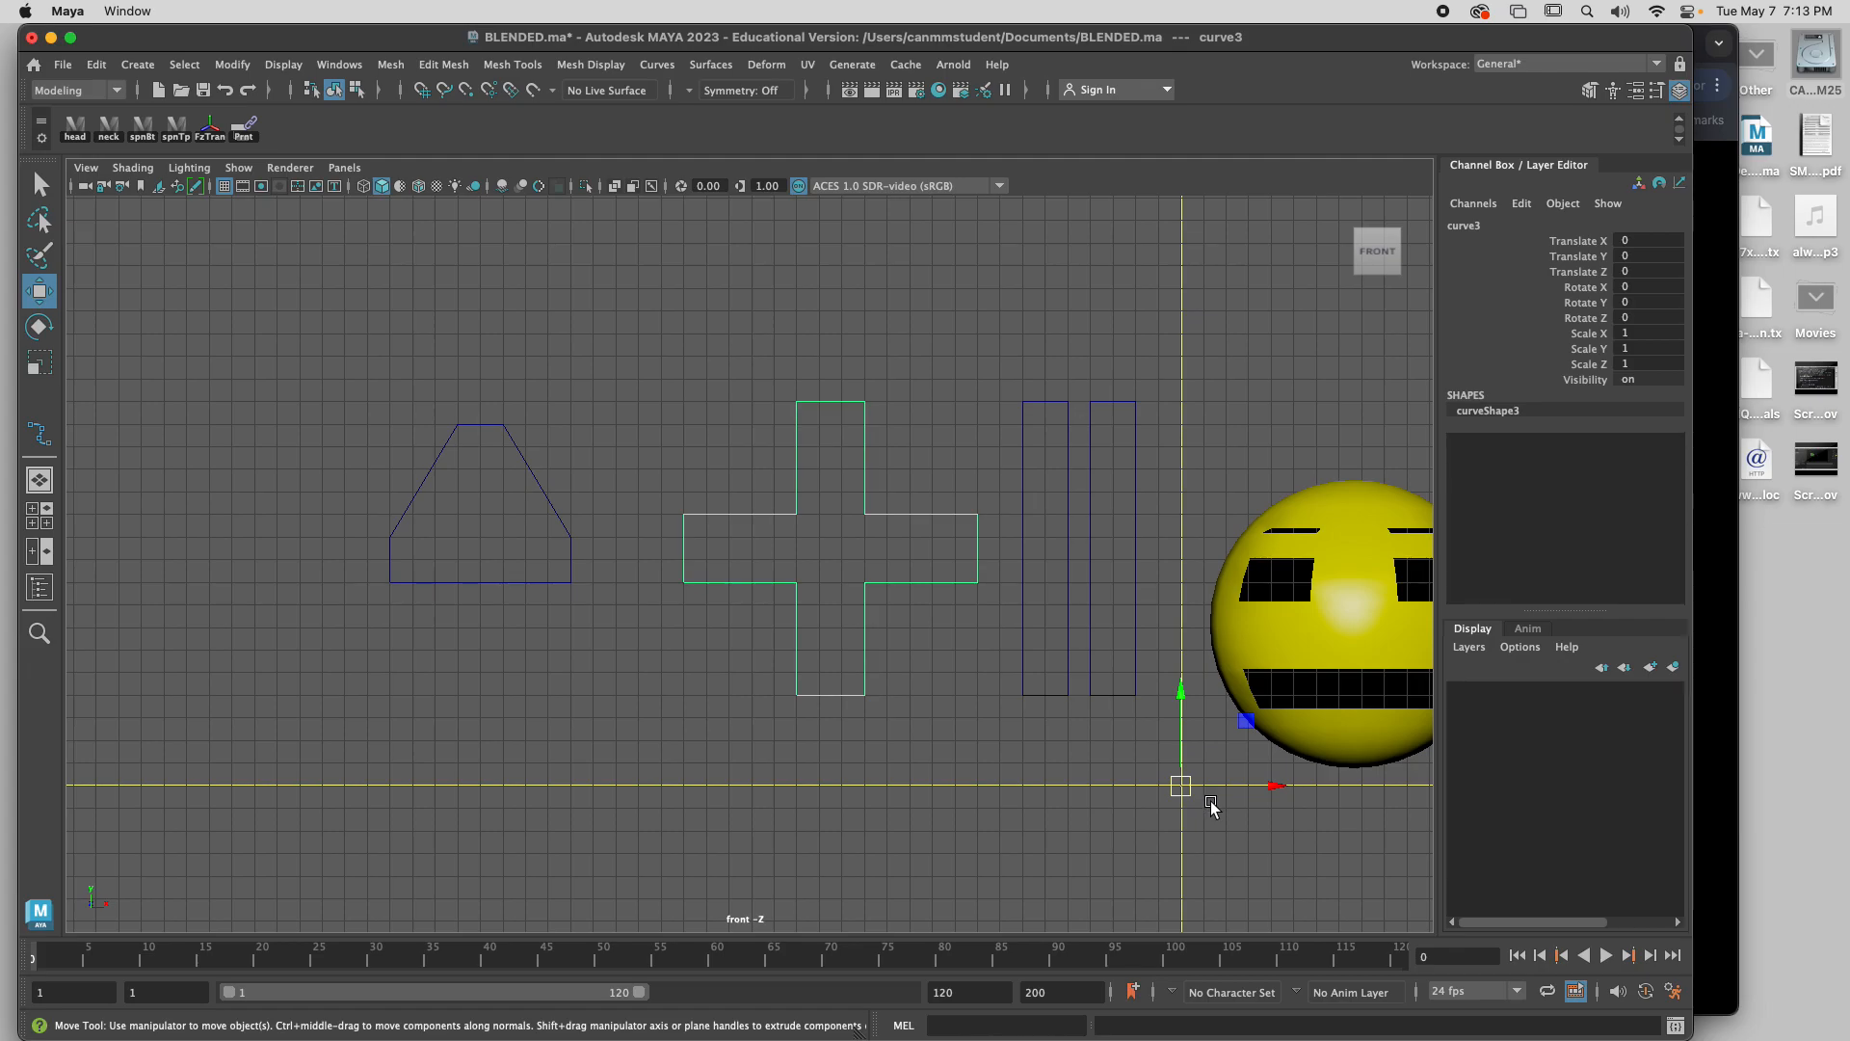
click(1108, 797)
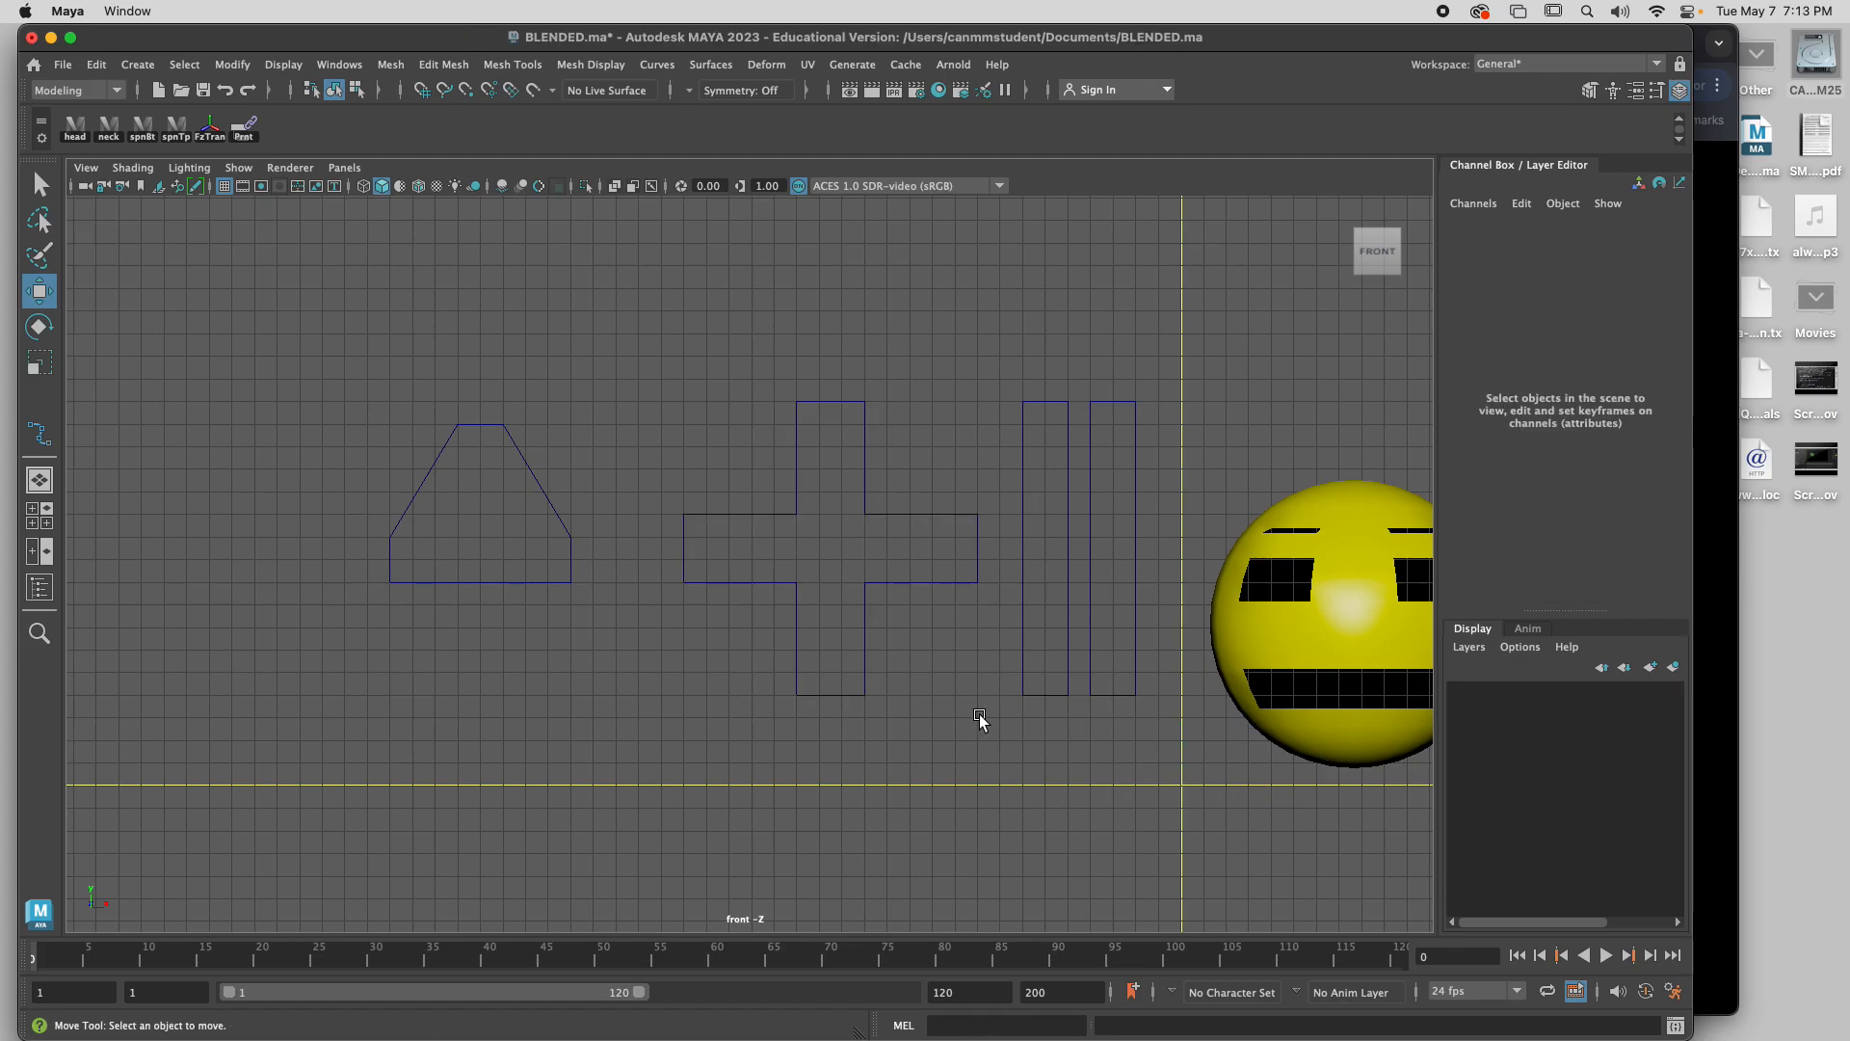
click(916, 609)
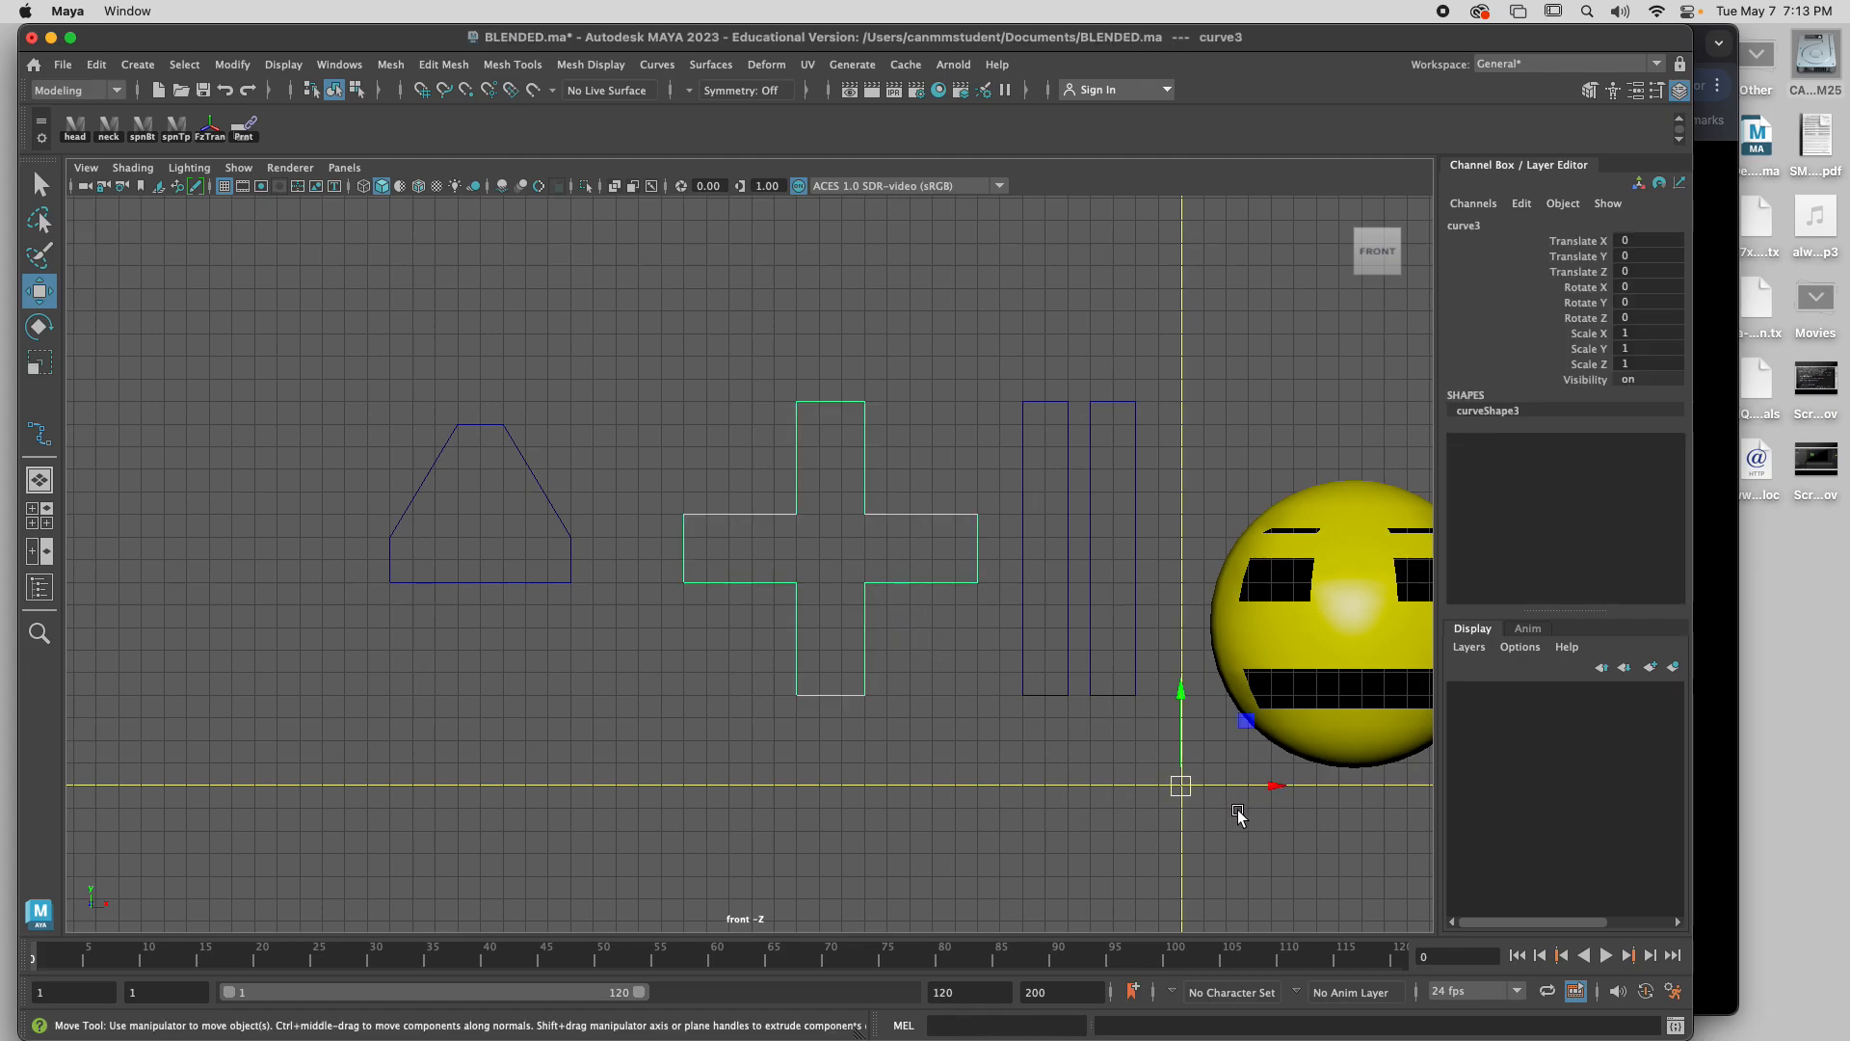
key(d)
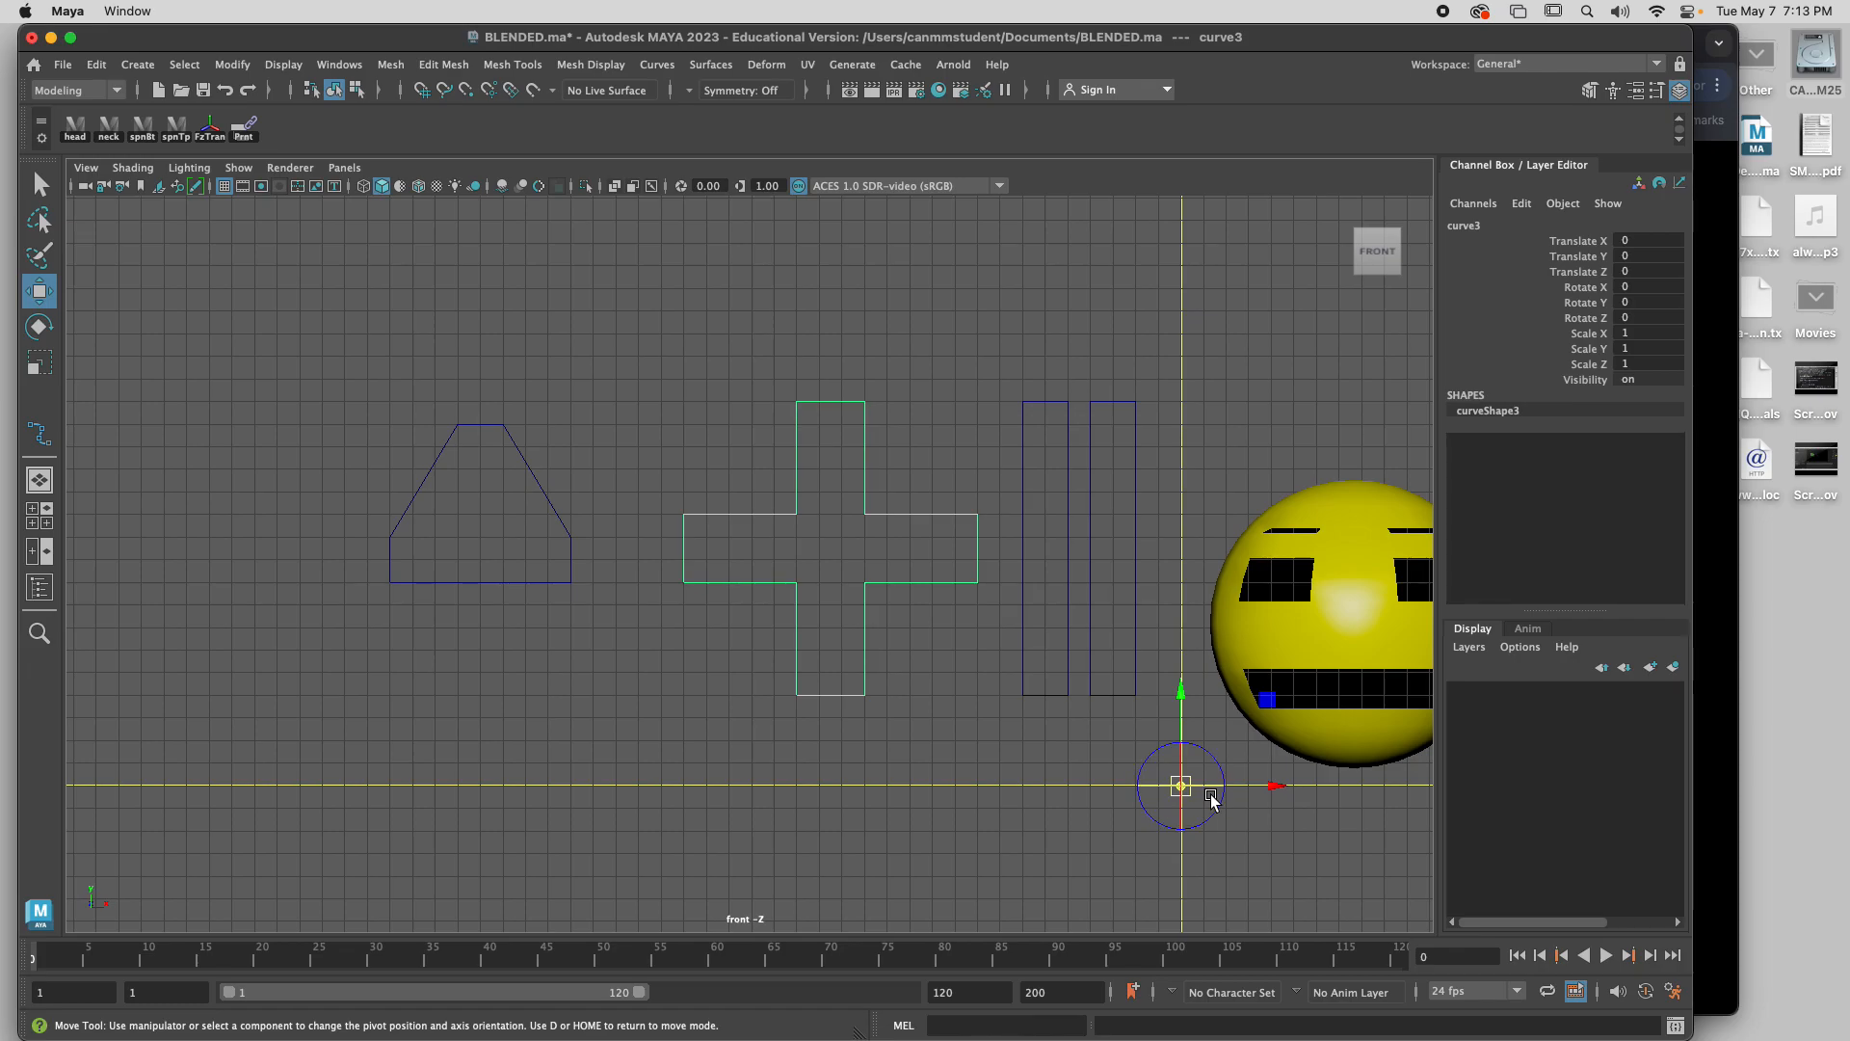
key(x)
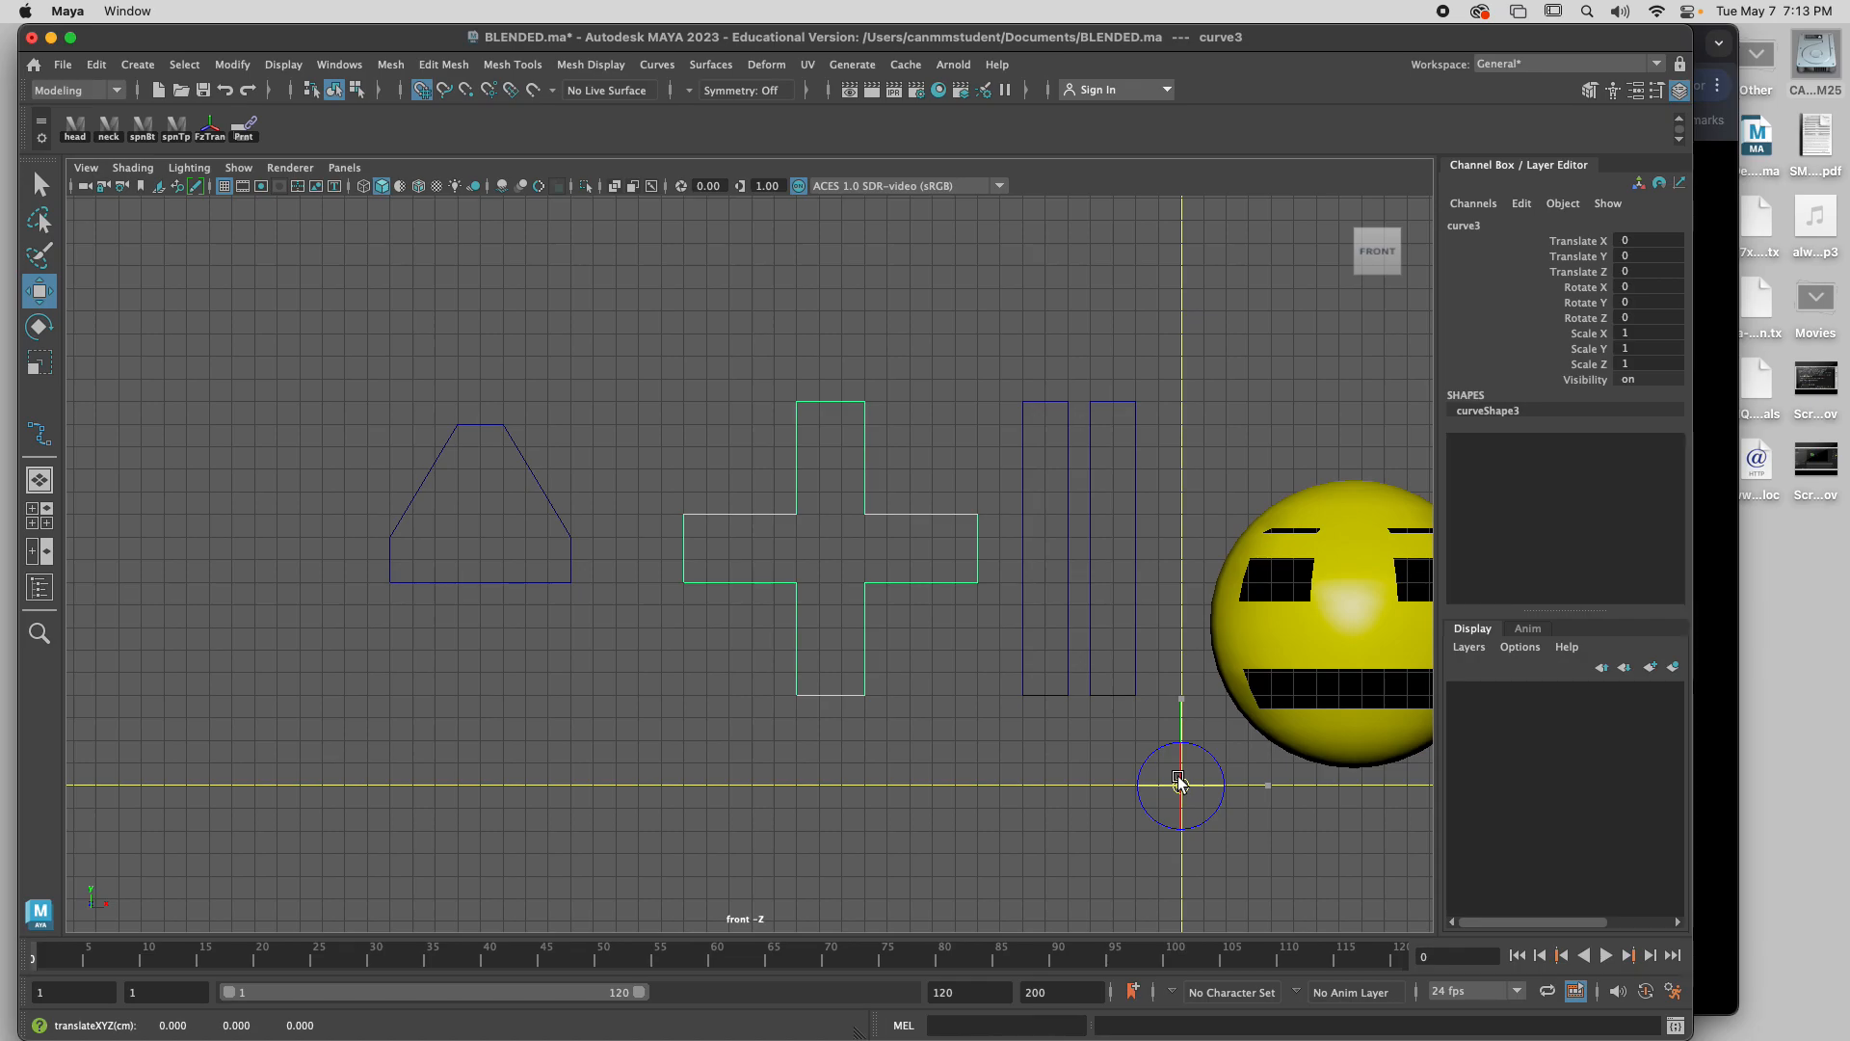
drag(1180, 783, 820, 537)
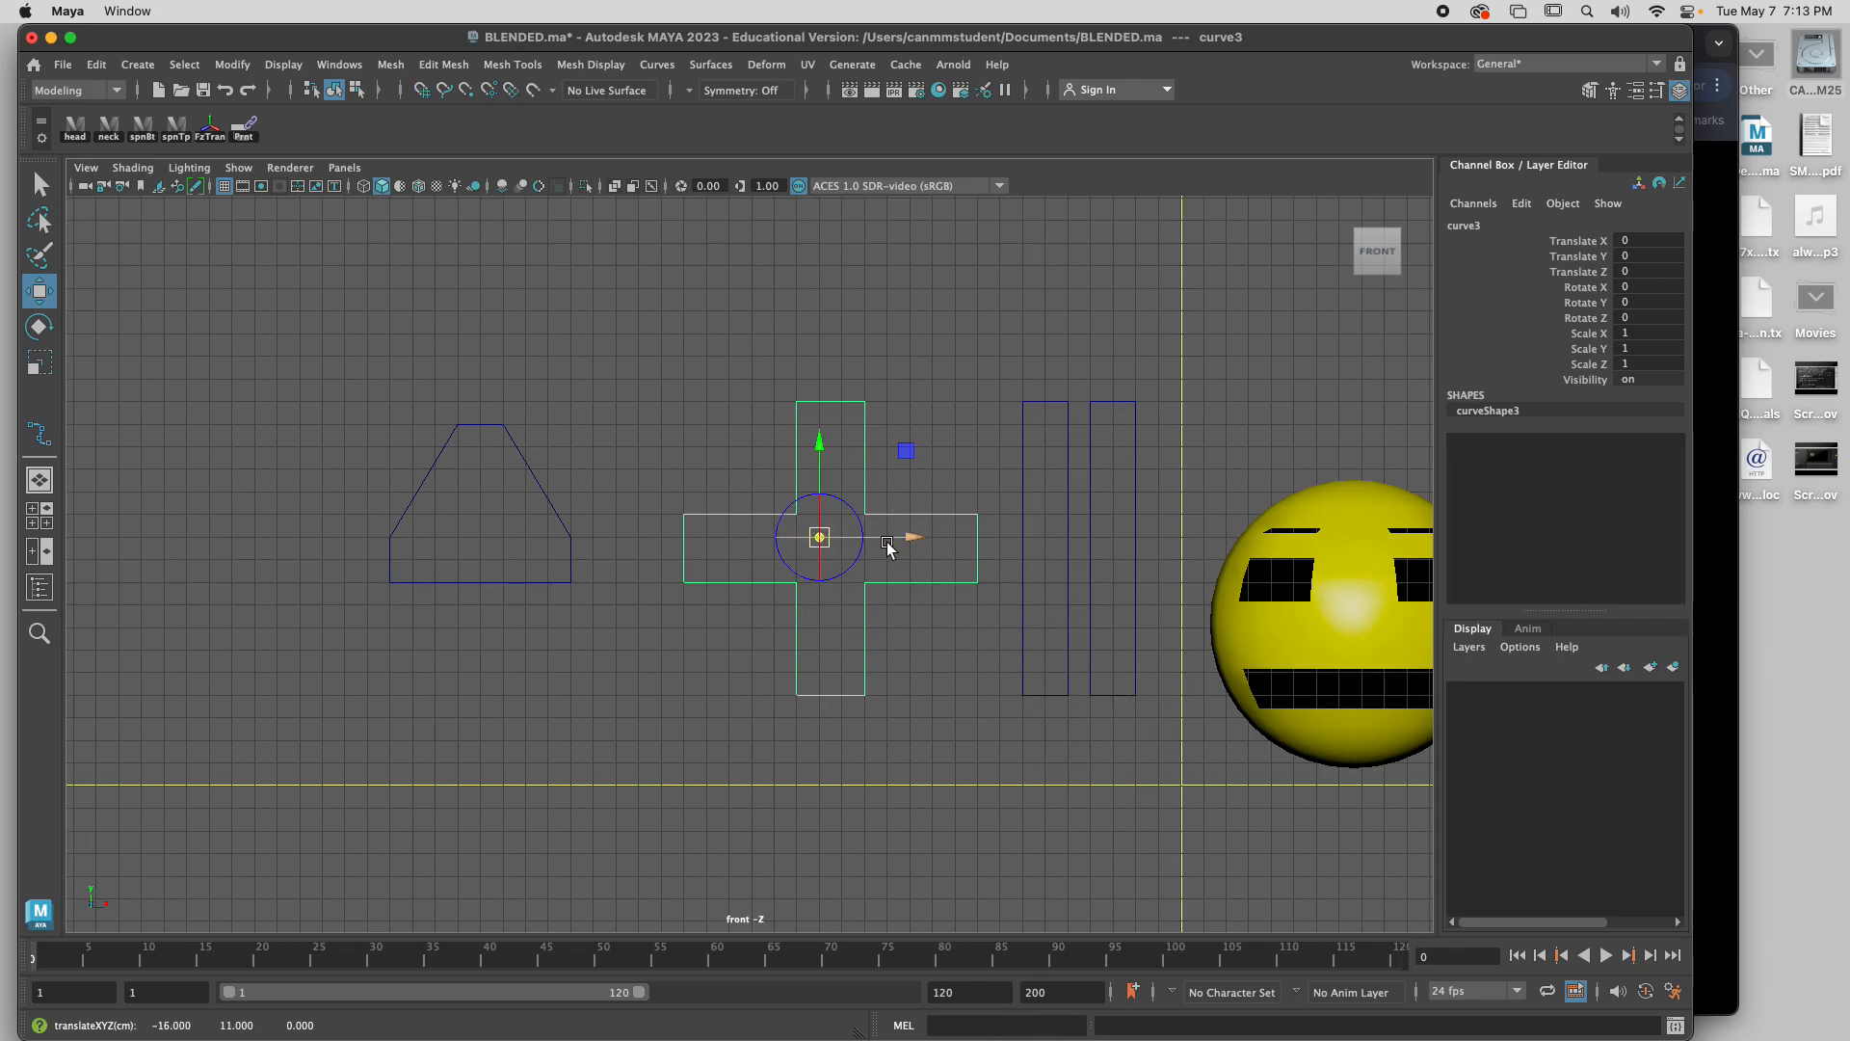
drag(916, 537, 929, 540)
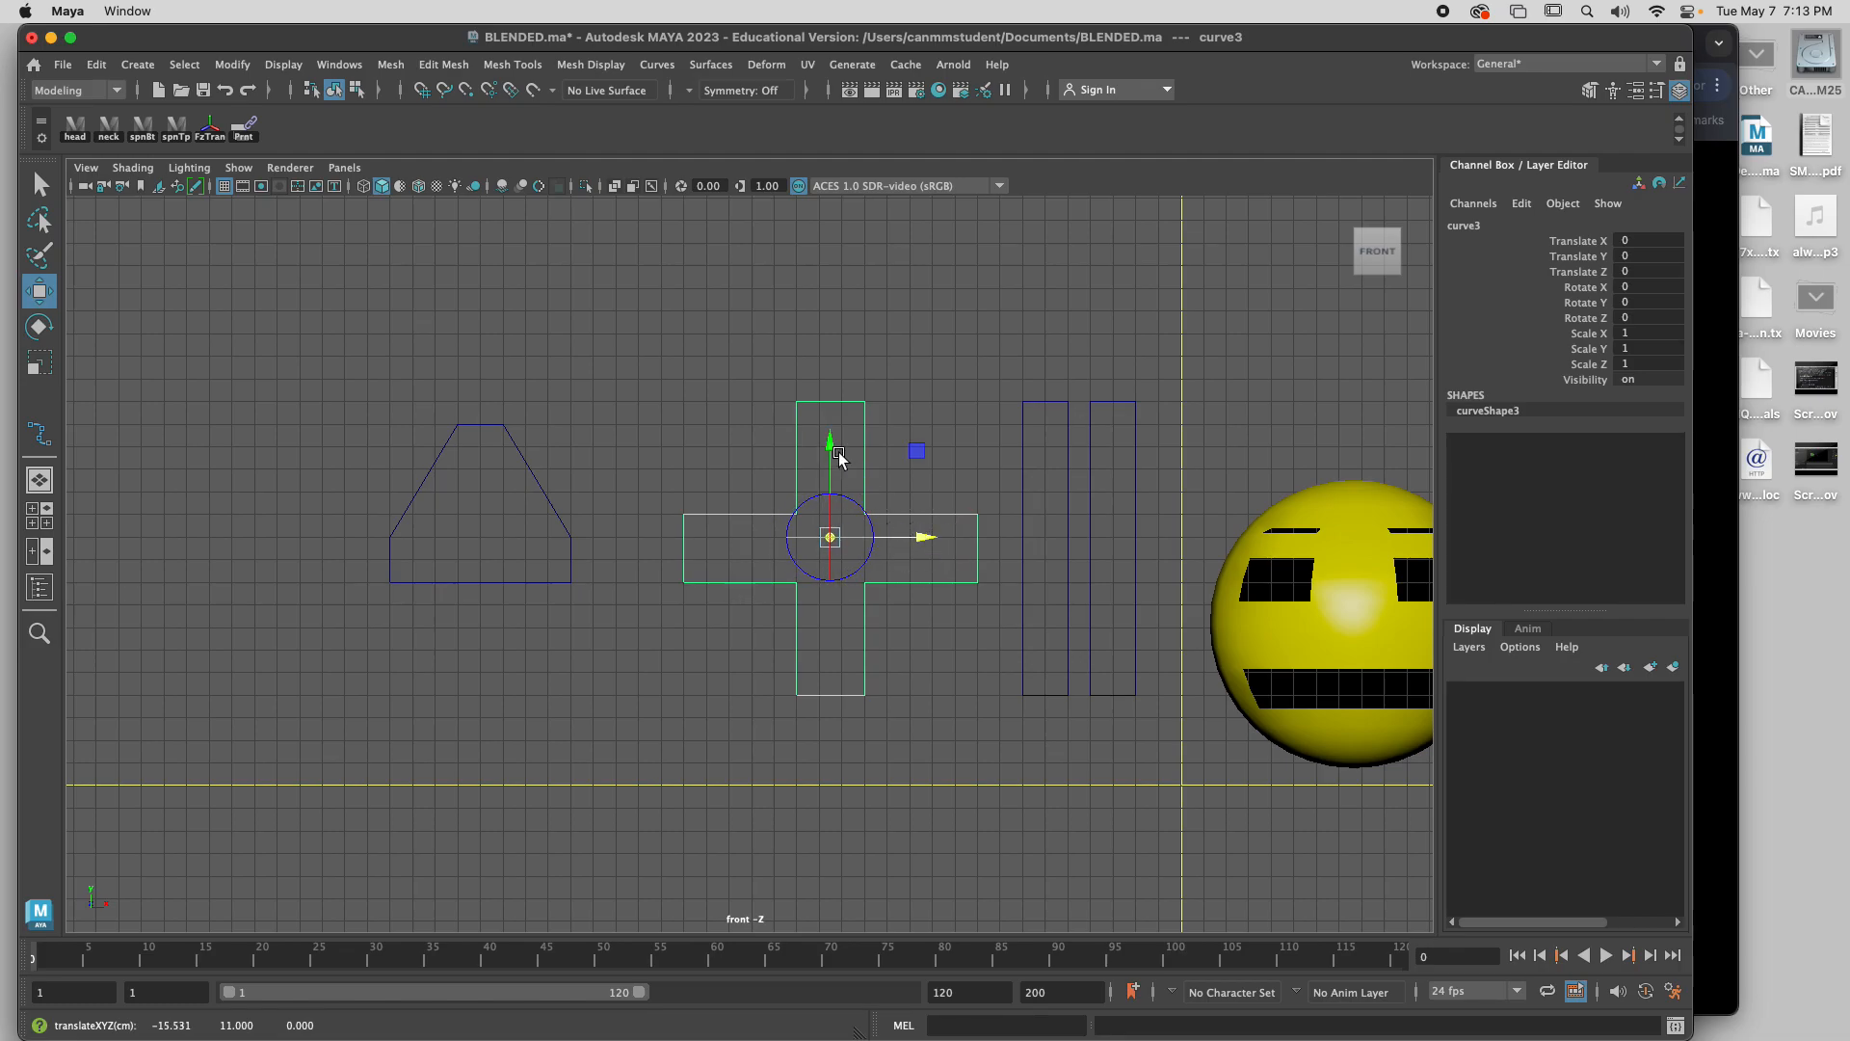
drag(834, 446, 834, 449)
key(d)
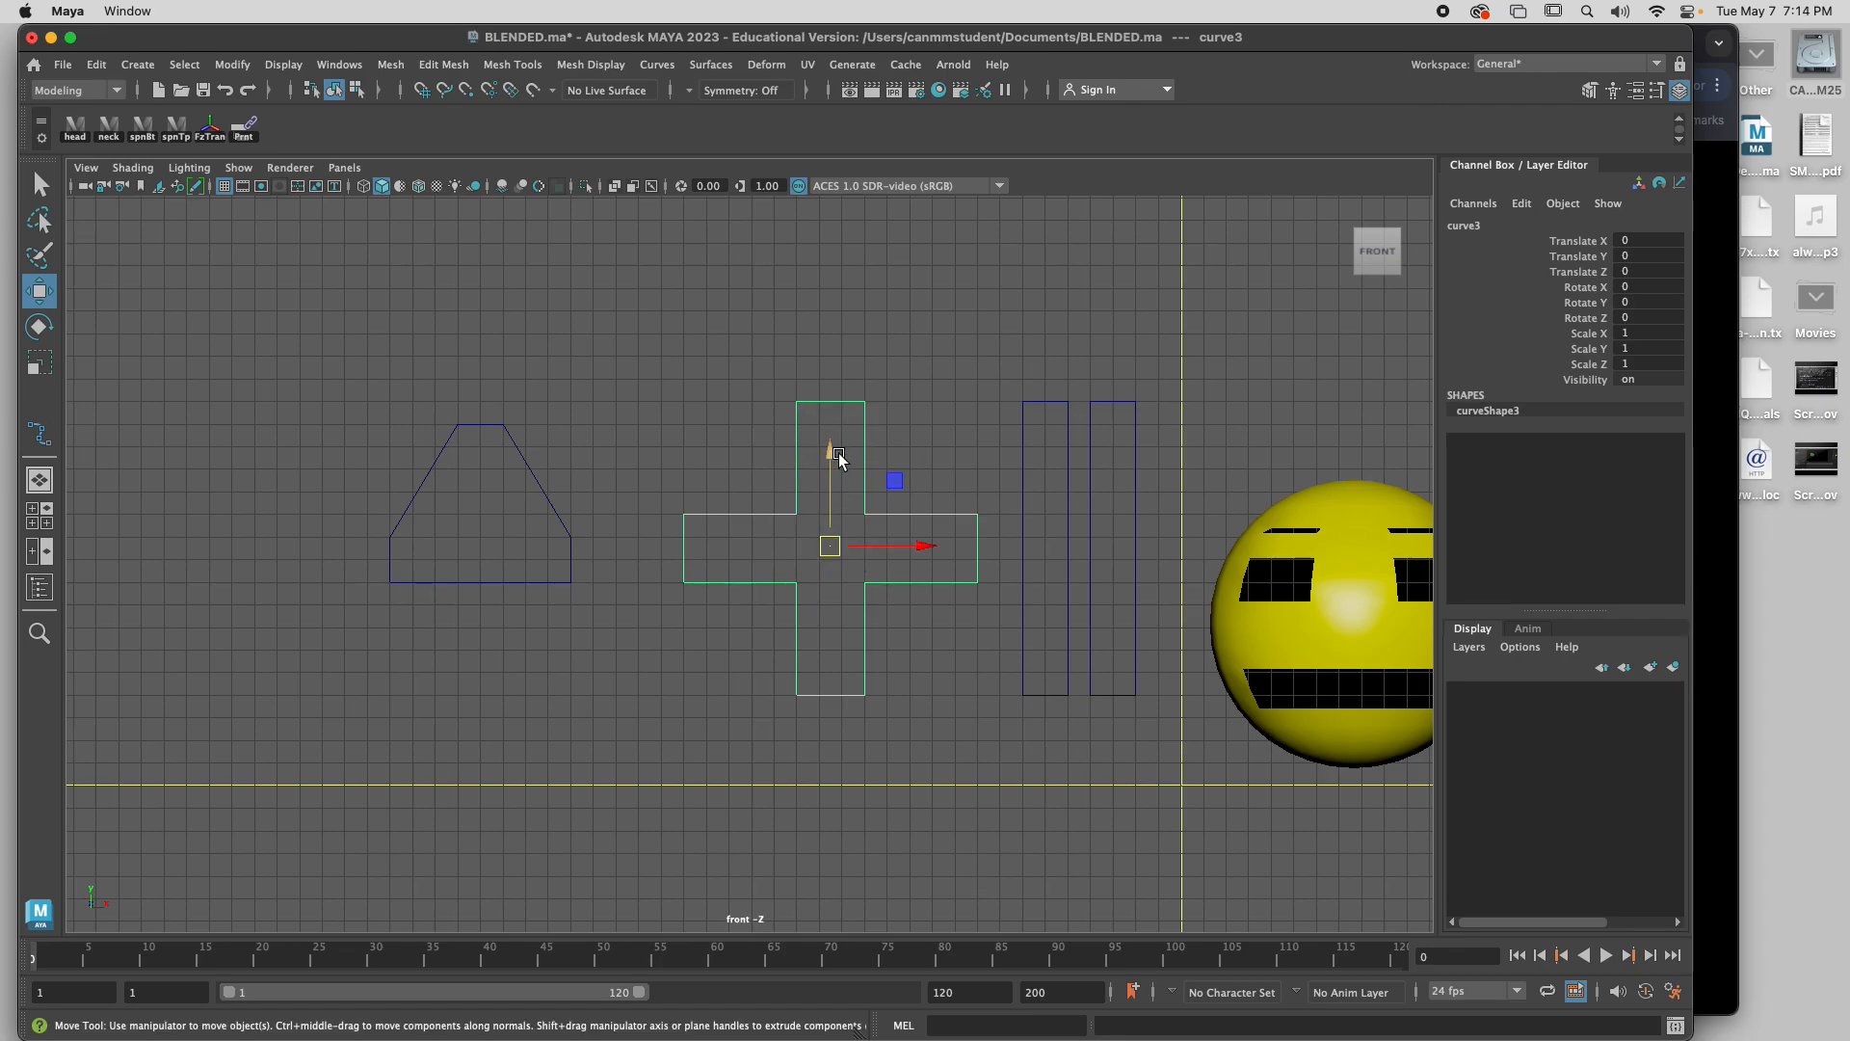
key(d)
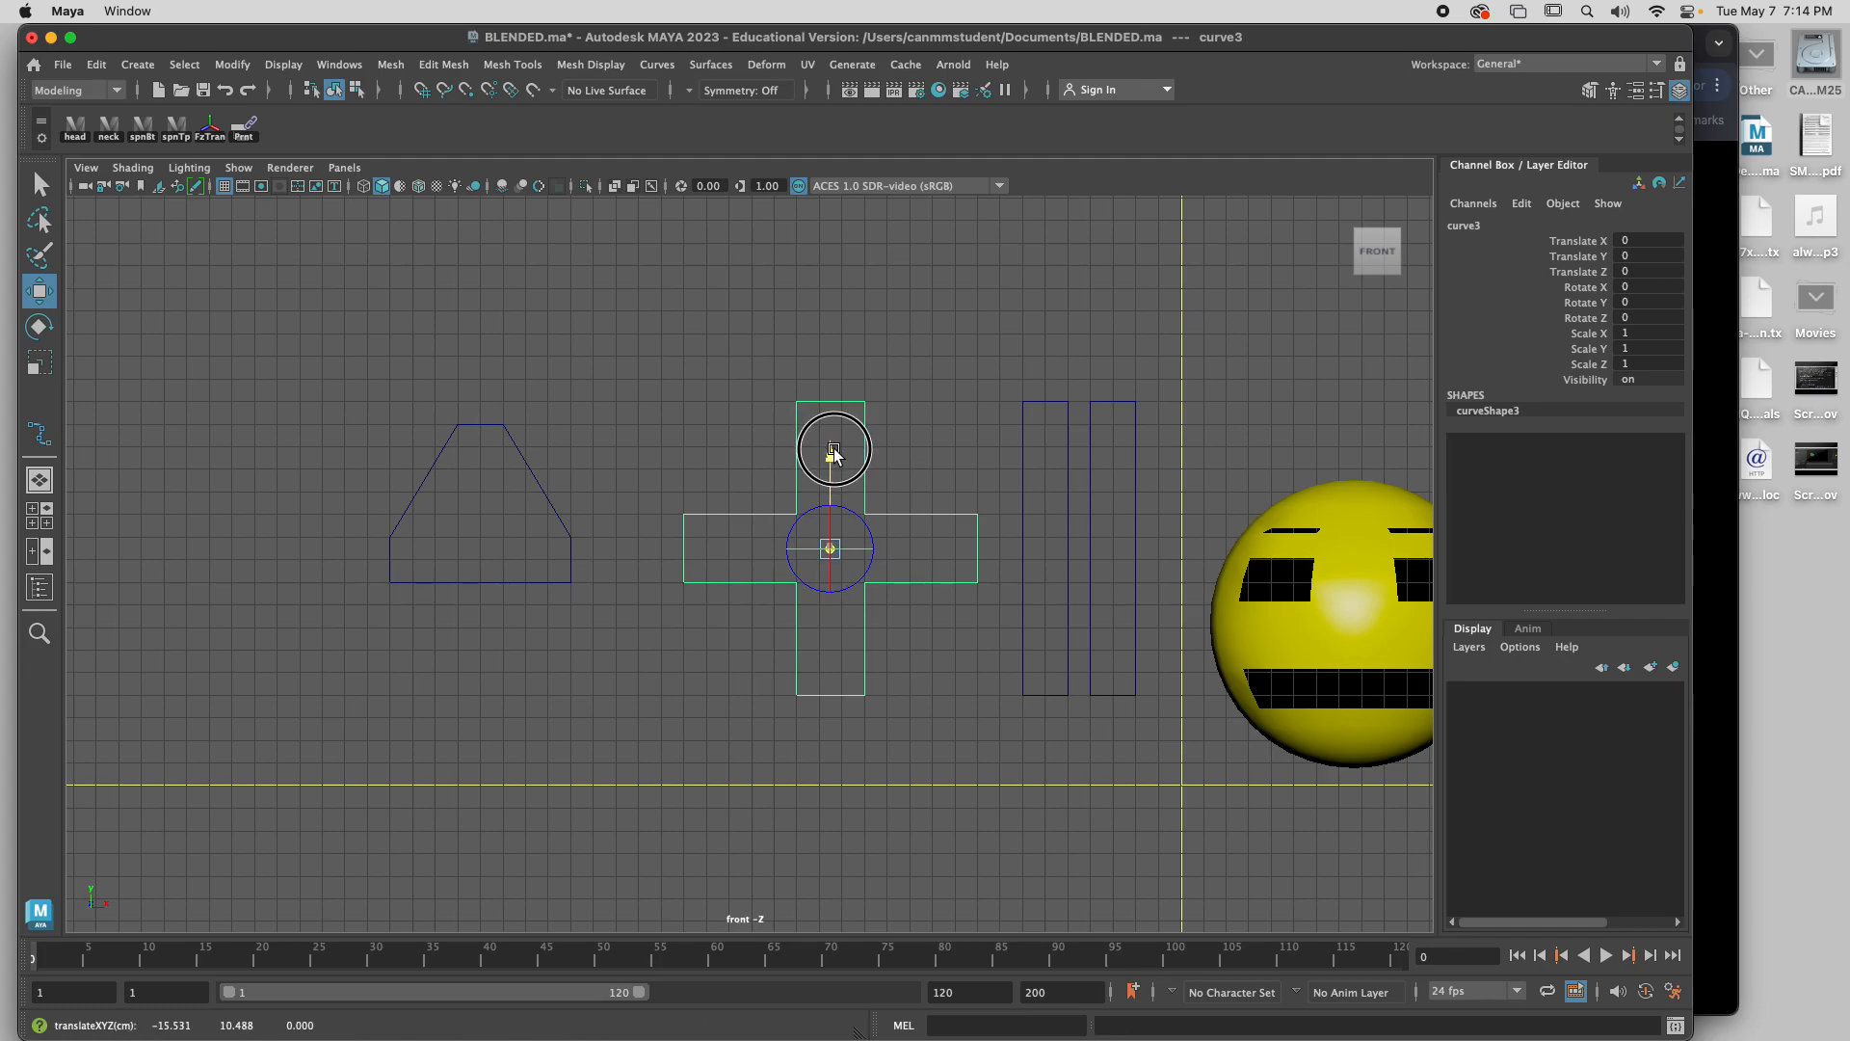
key(d)
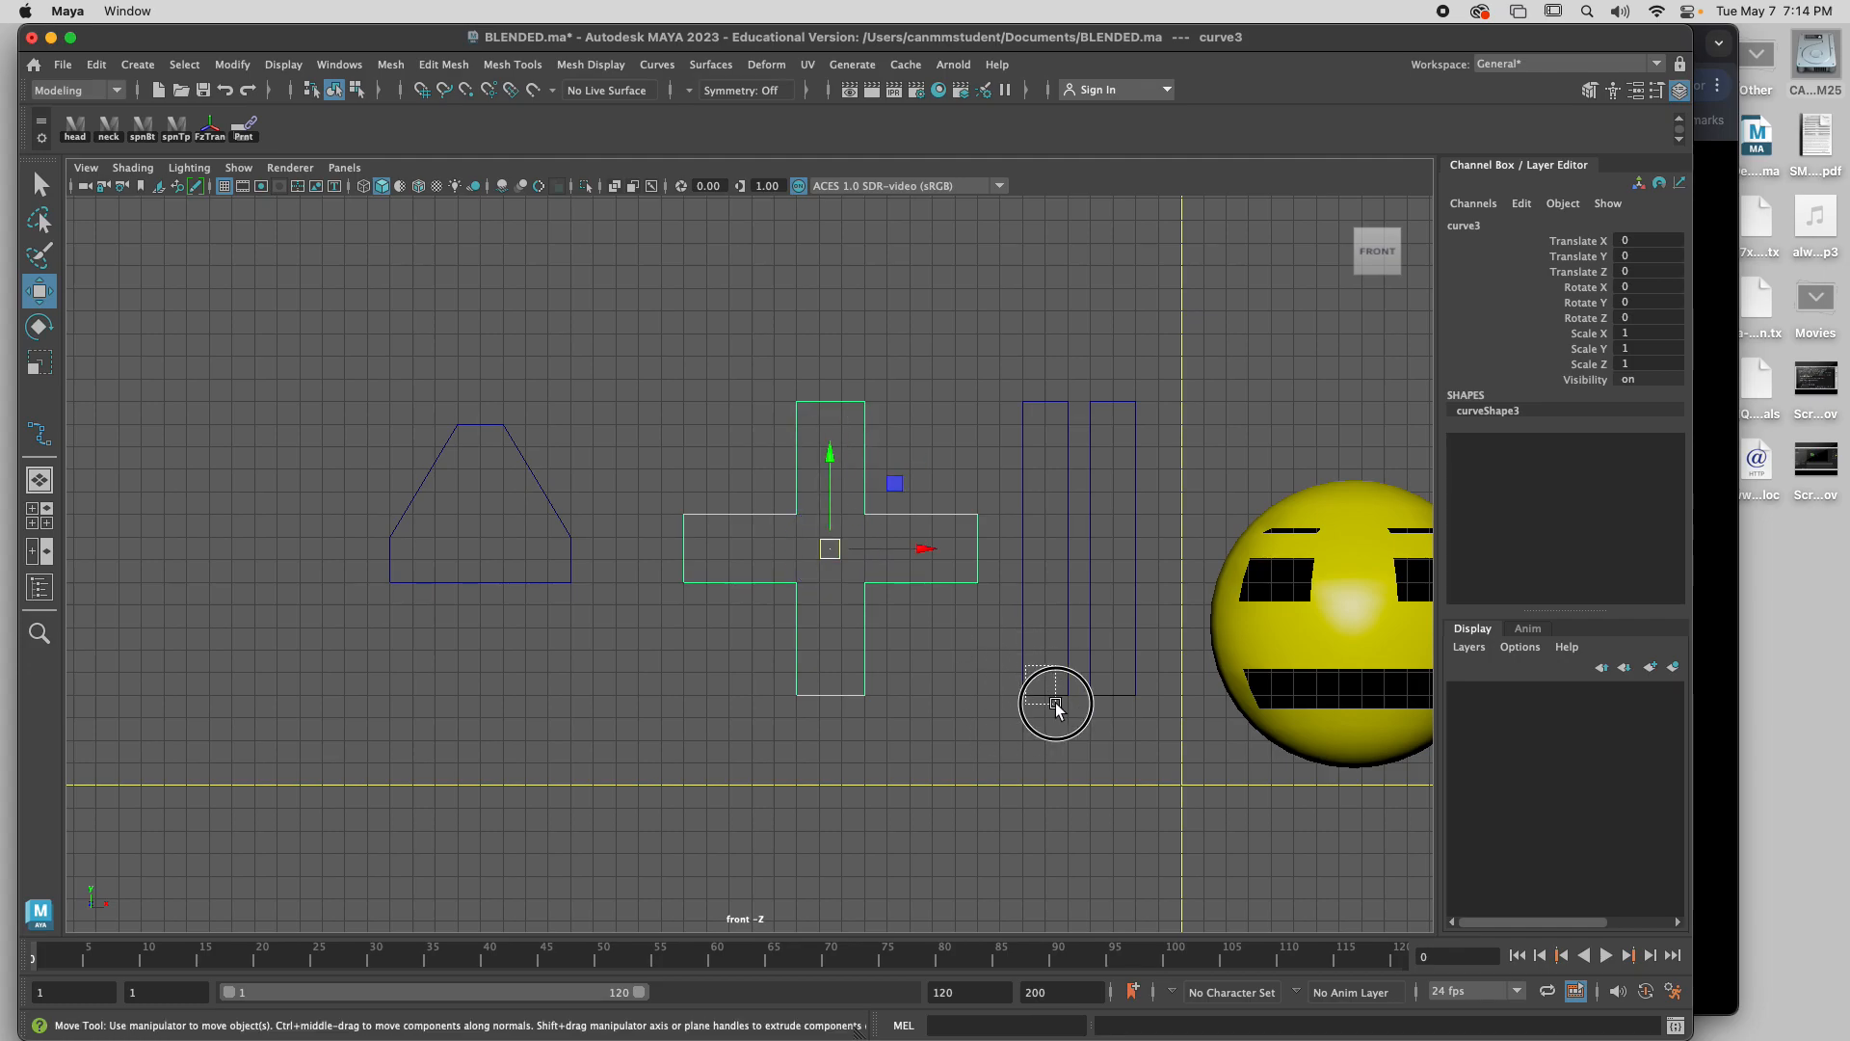
Snap the pivot of the tall rectangle nearest the plus shape onto that rectangle at X -6, Y 11.
drag(1056, 703, 1080, 729)
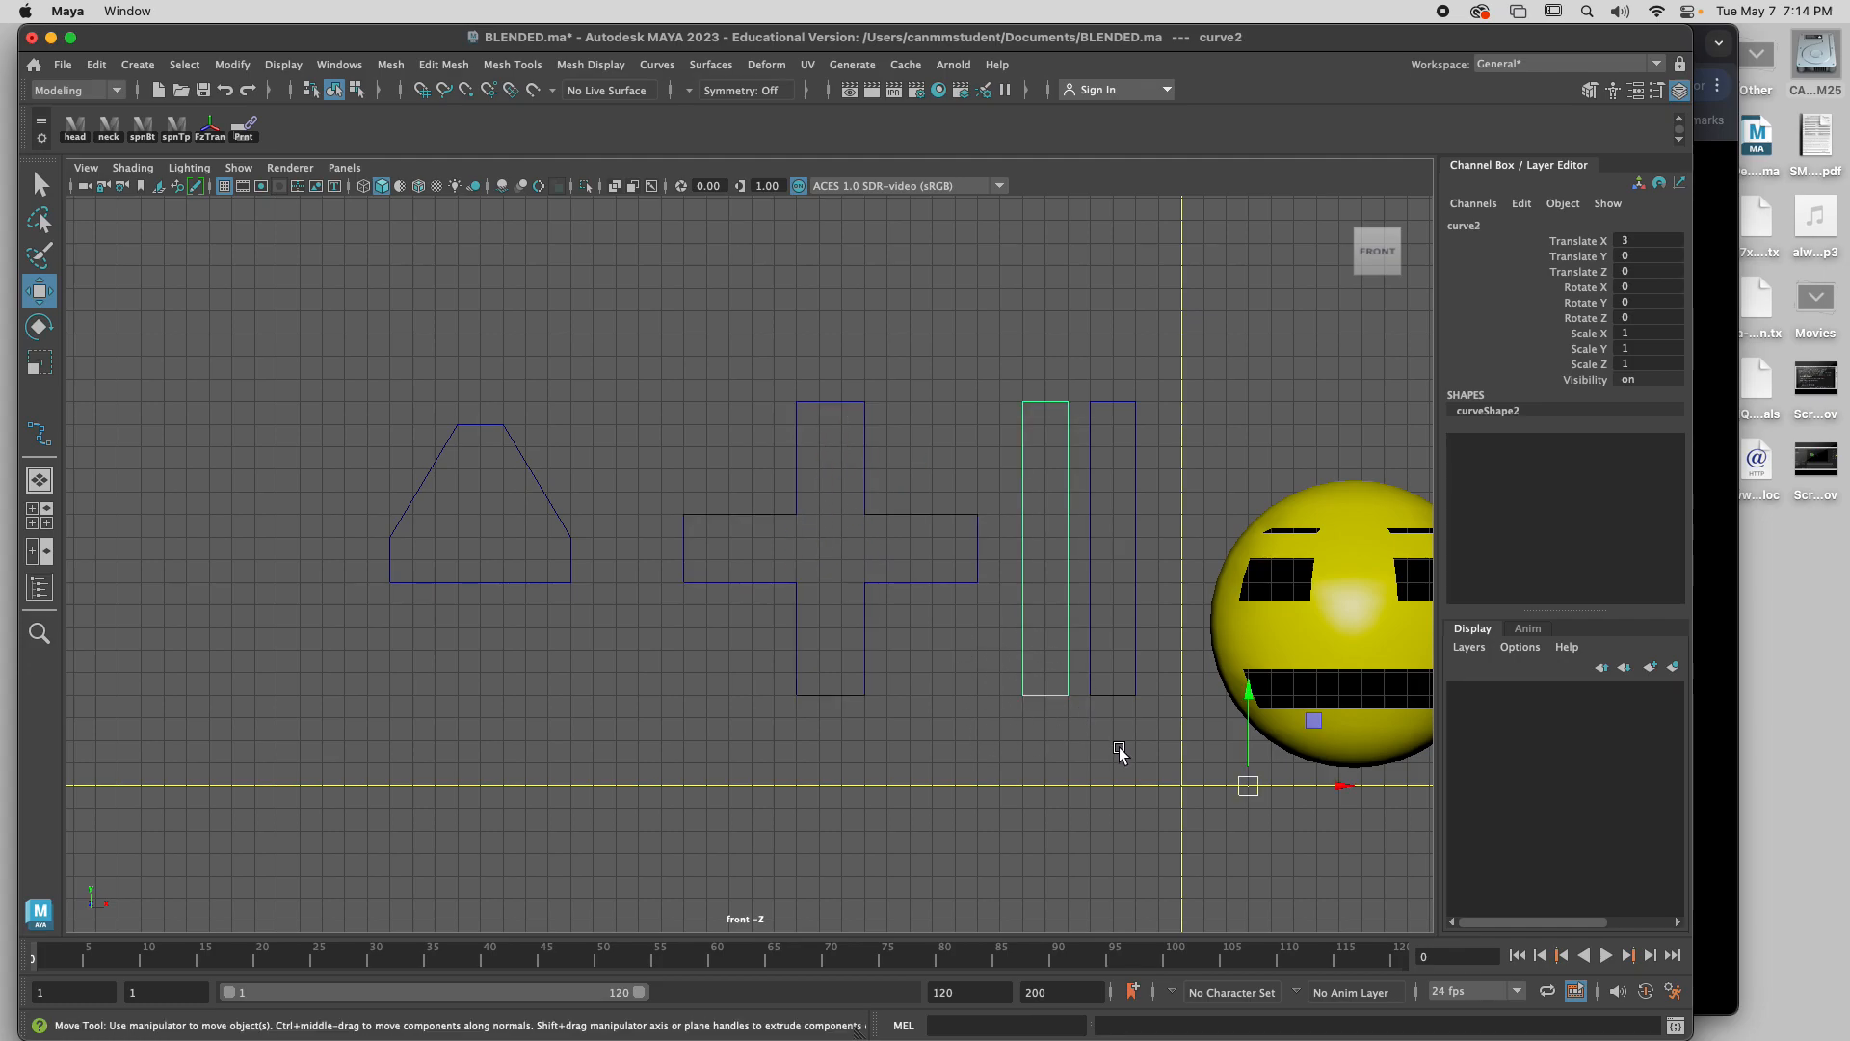
key(x)
drag(1249, 786, 1084, 612)
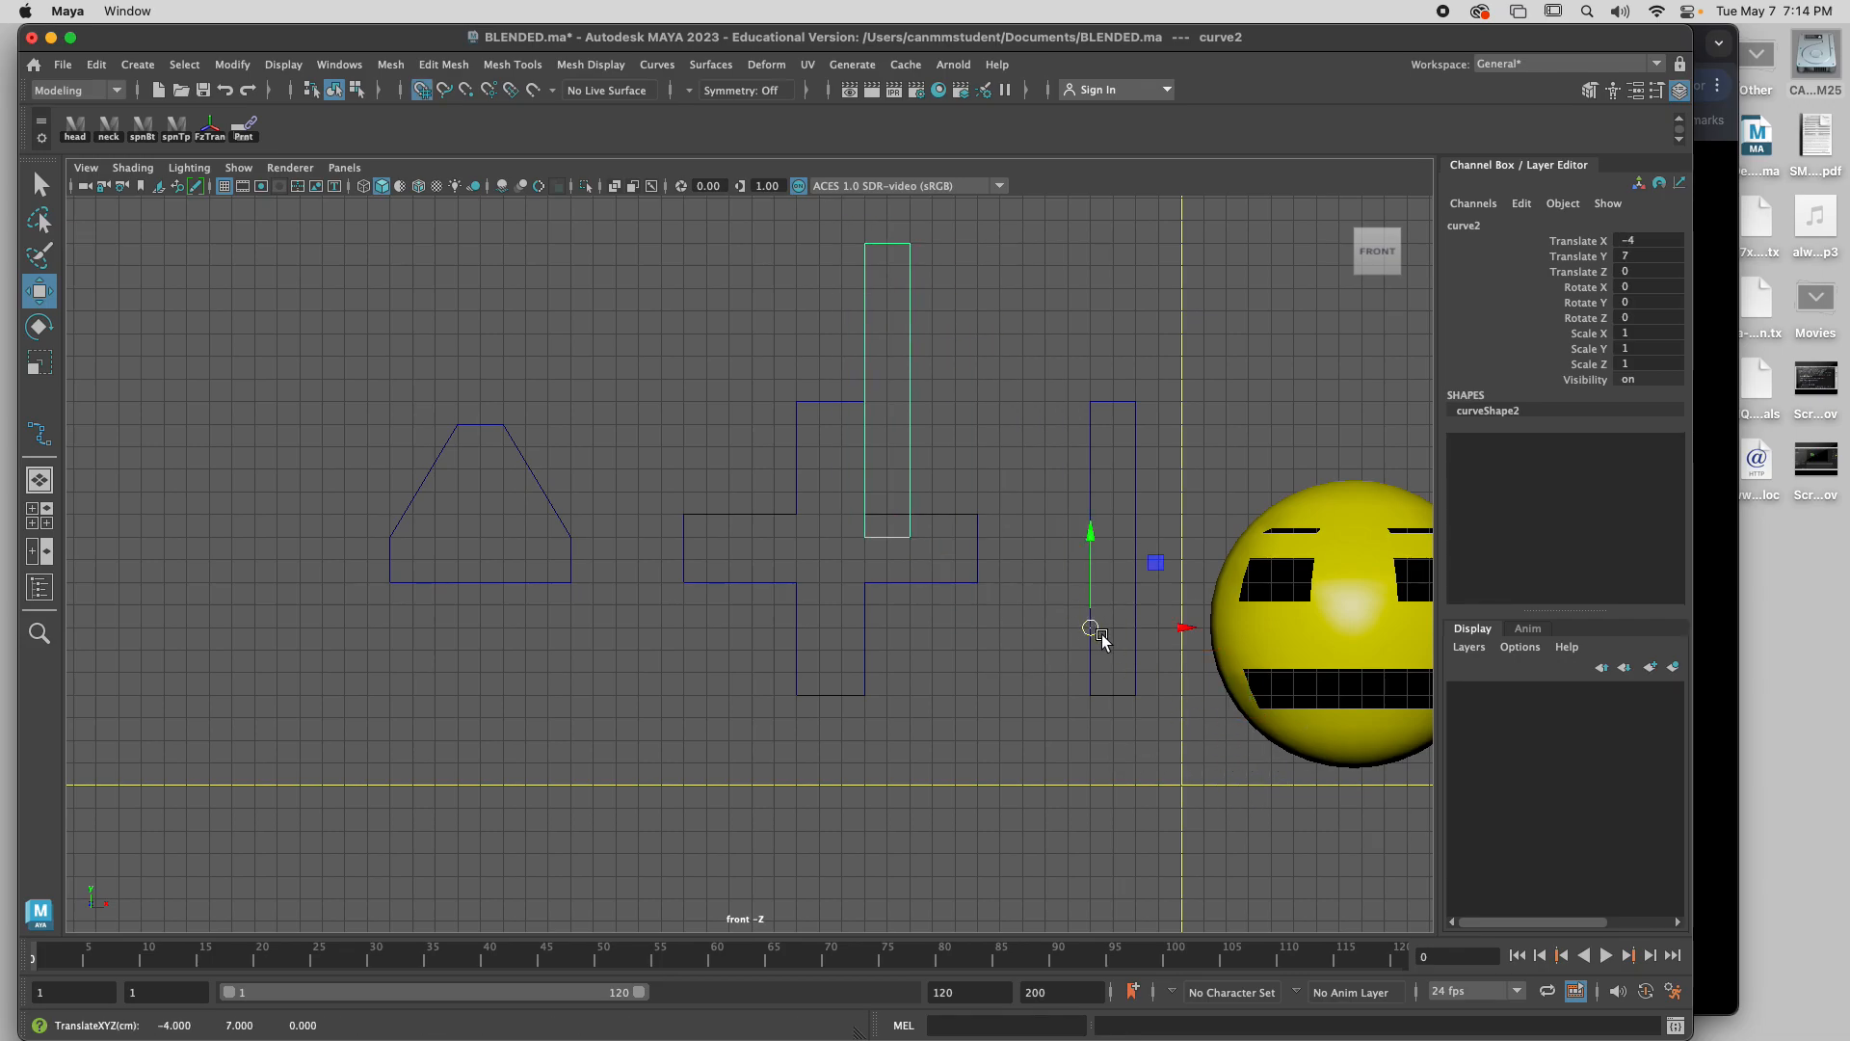
key(z)
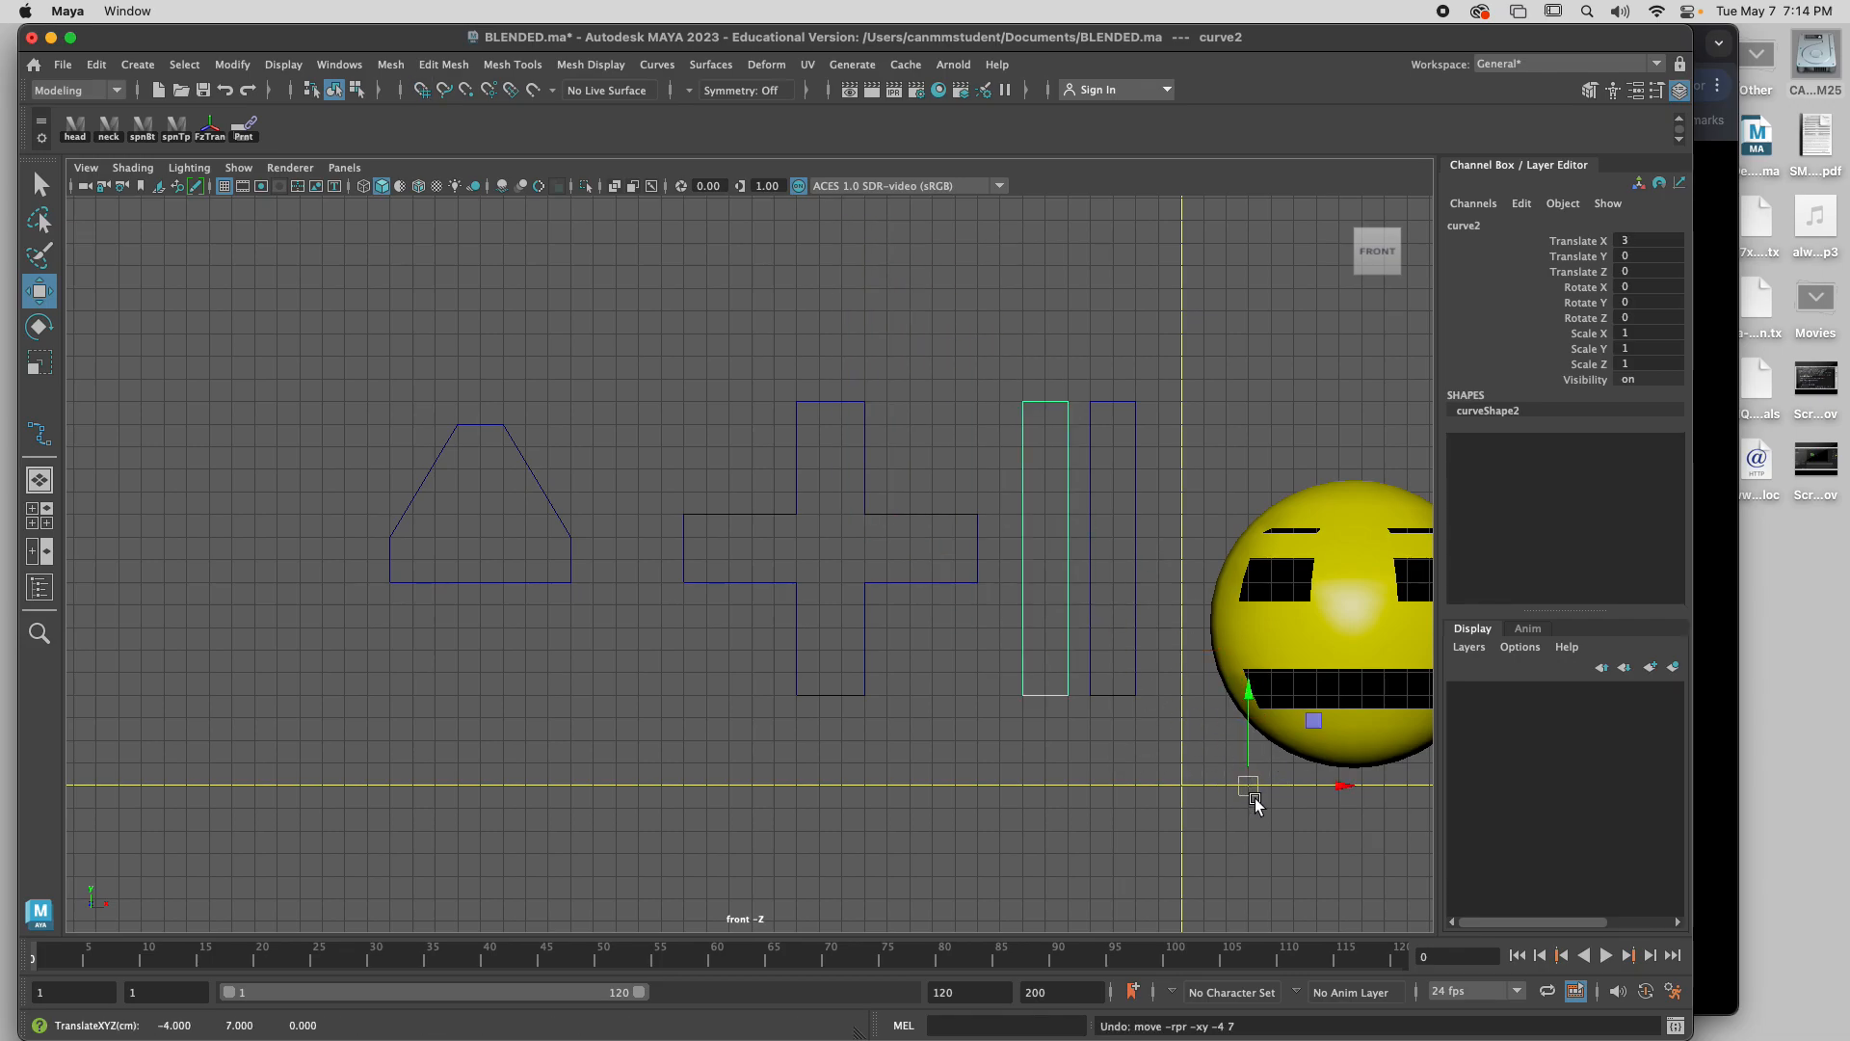
key(d)
key(x)
drag(1247, 787, 1050, 539)
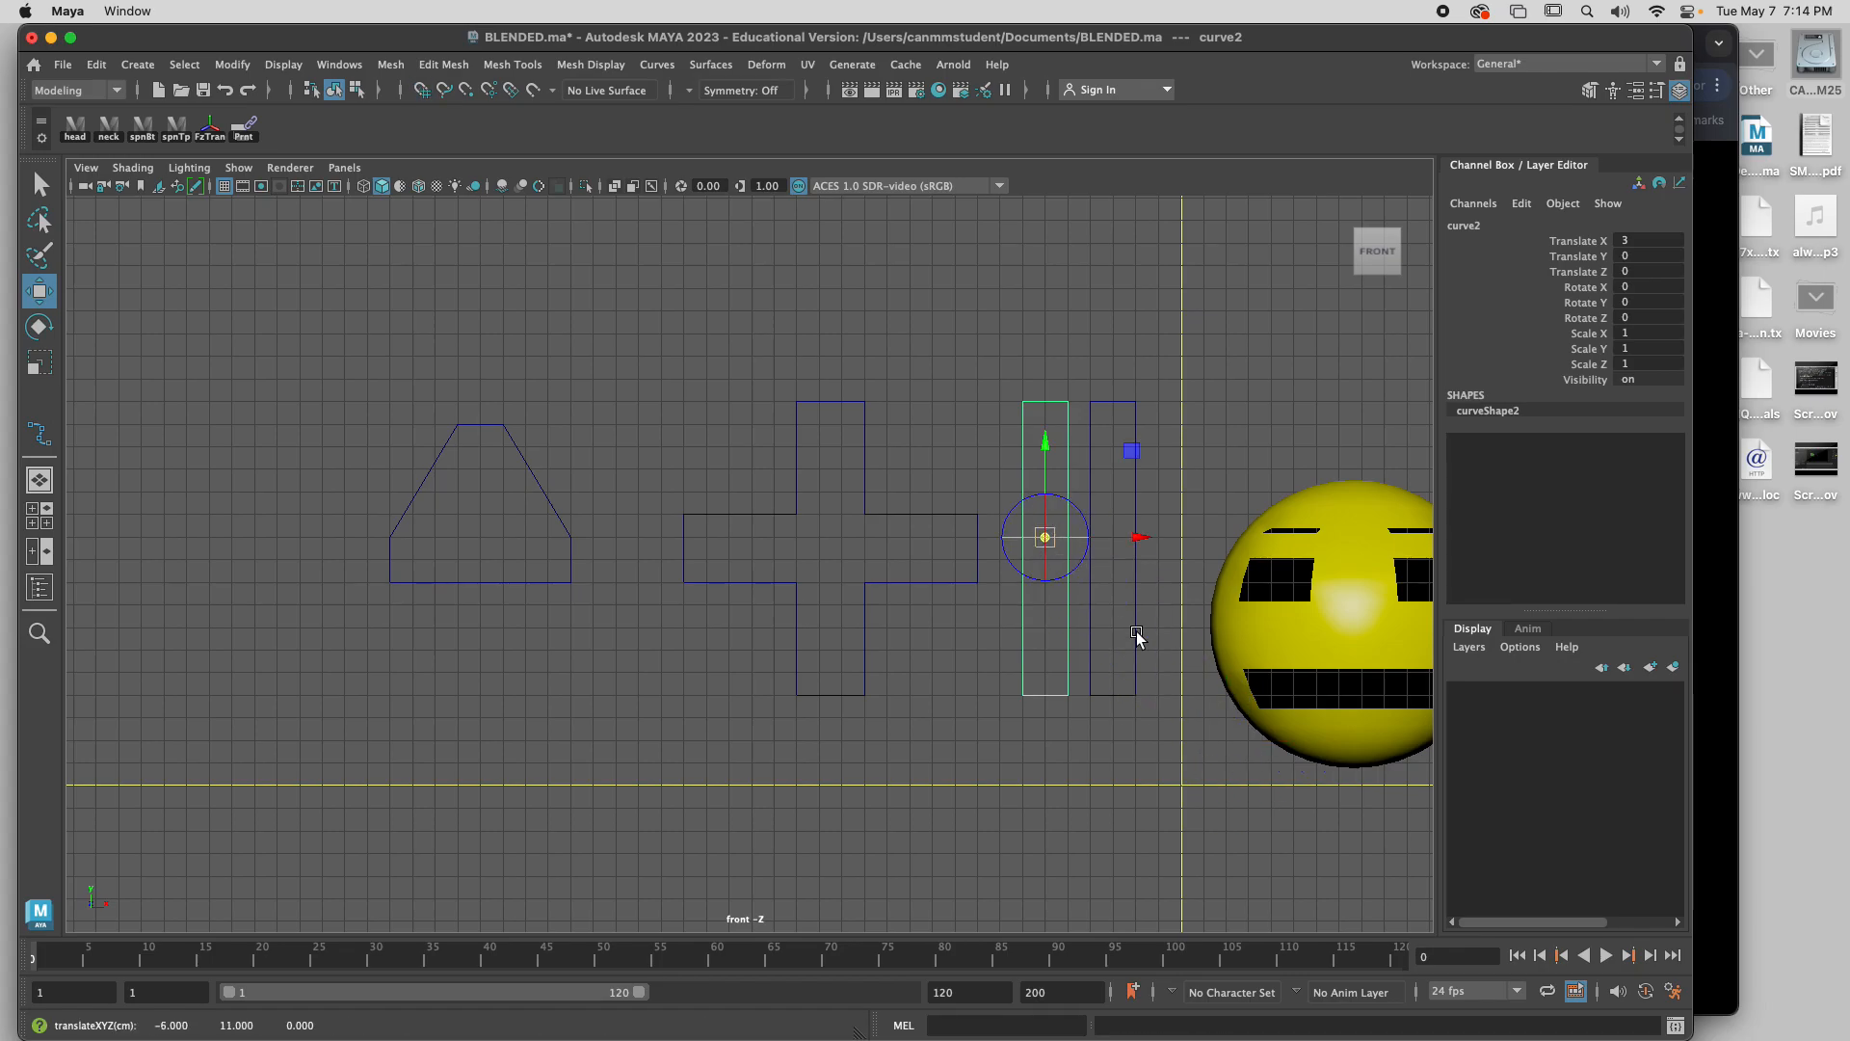
Snap the pivot of the tall rectangle nearest the head to the grid point at its middle.
click(1277, 807)
click(1131, 695)
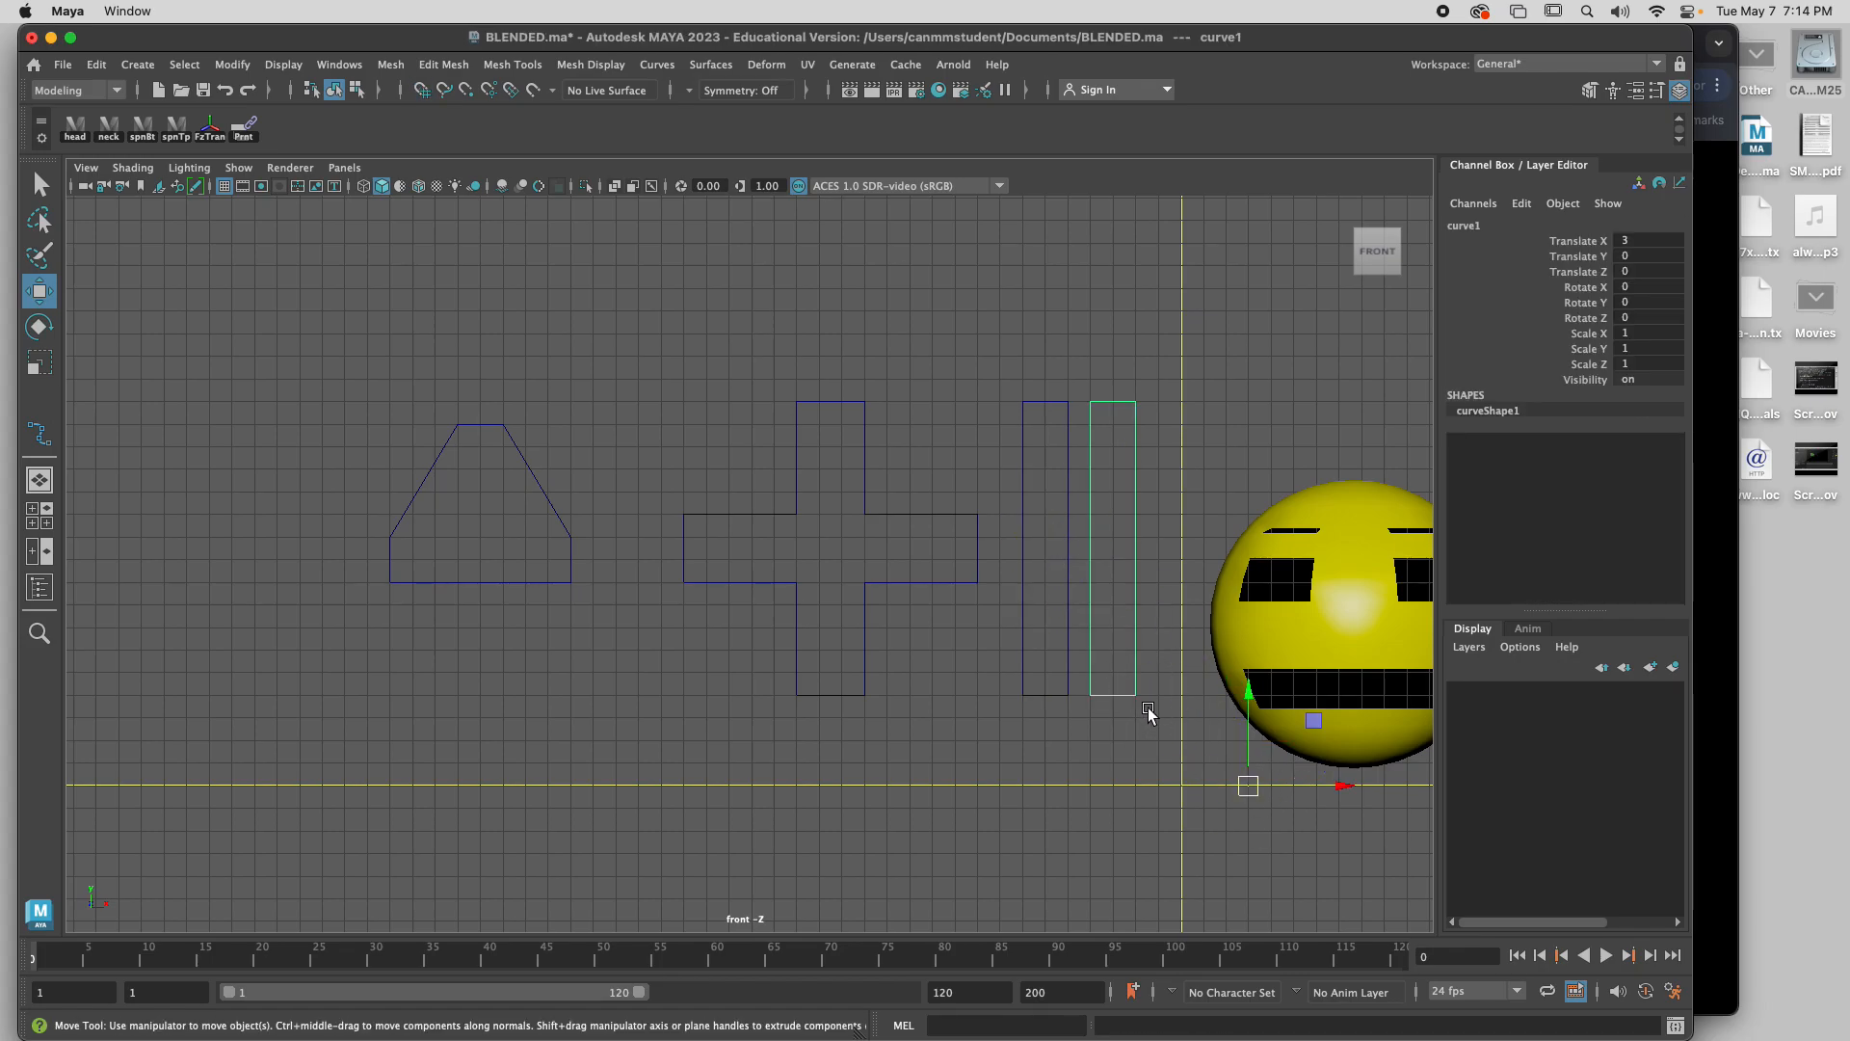
key(d)
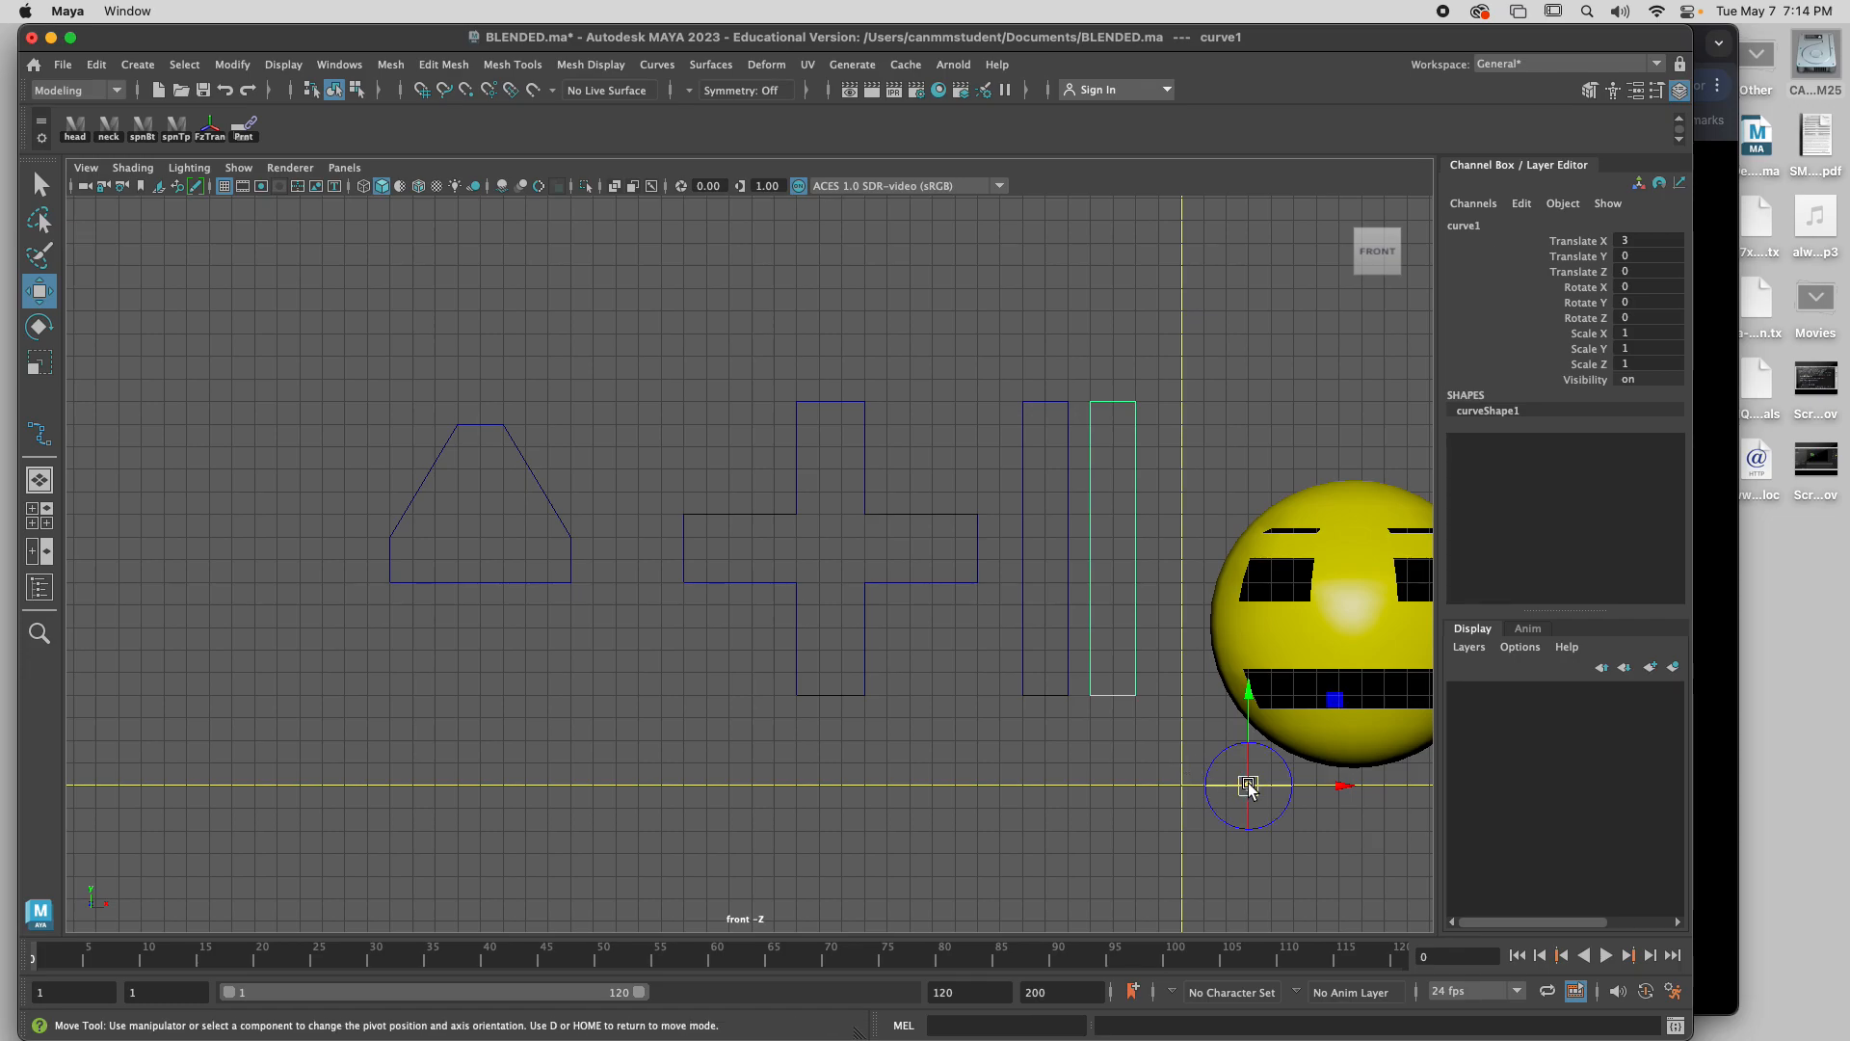
key(x)
drag(1249, 787, 1116, 538)
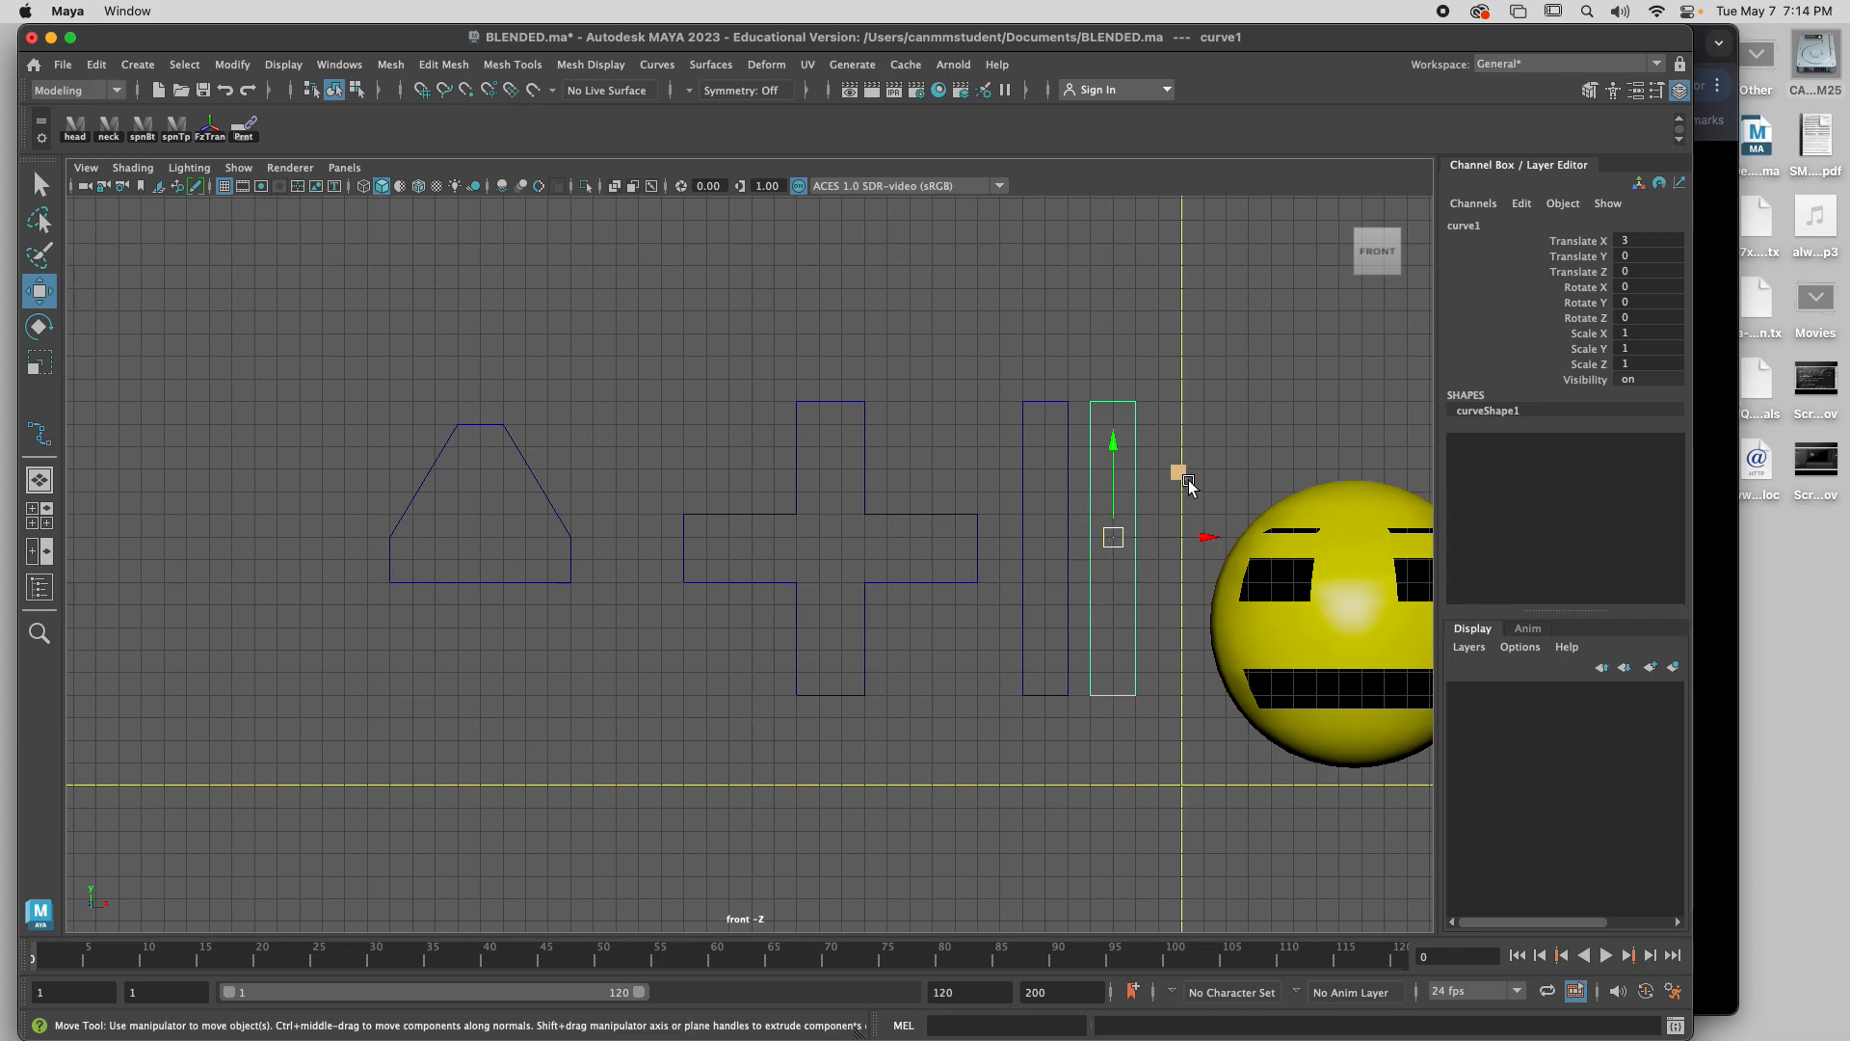
Nudge the pivot of the tall rectangle nearest the plus shape down to its exact vertical centre.
click(1137, 641)
drag(1148, 542, 435, 547)
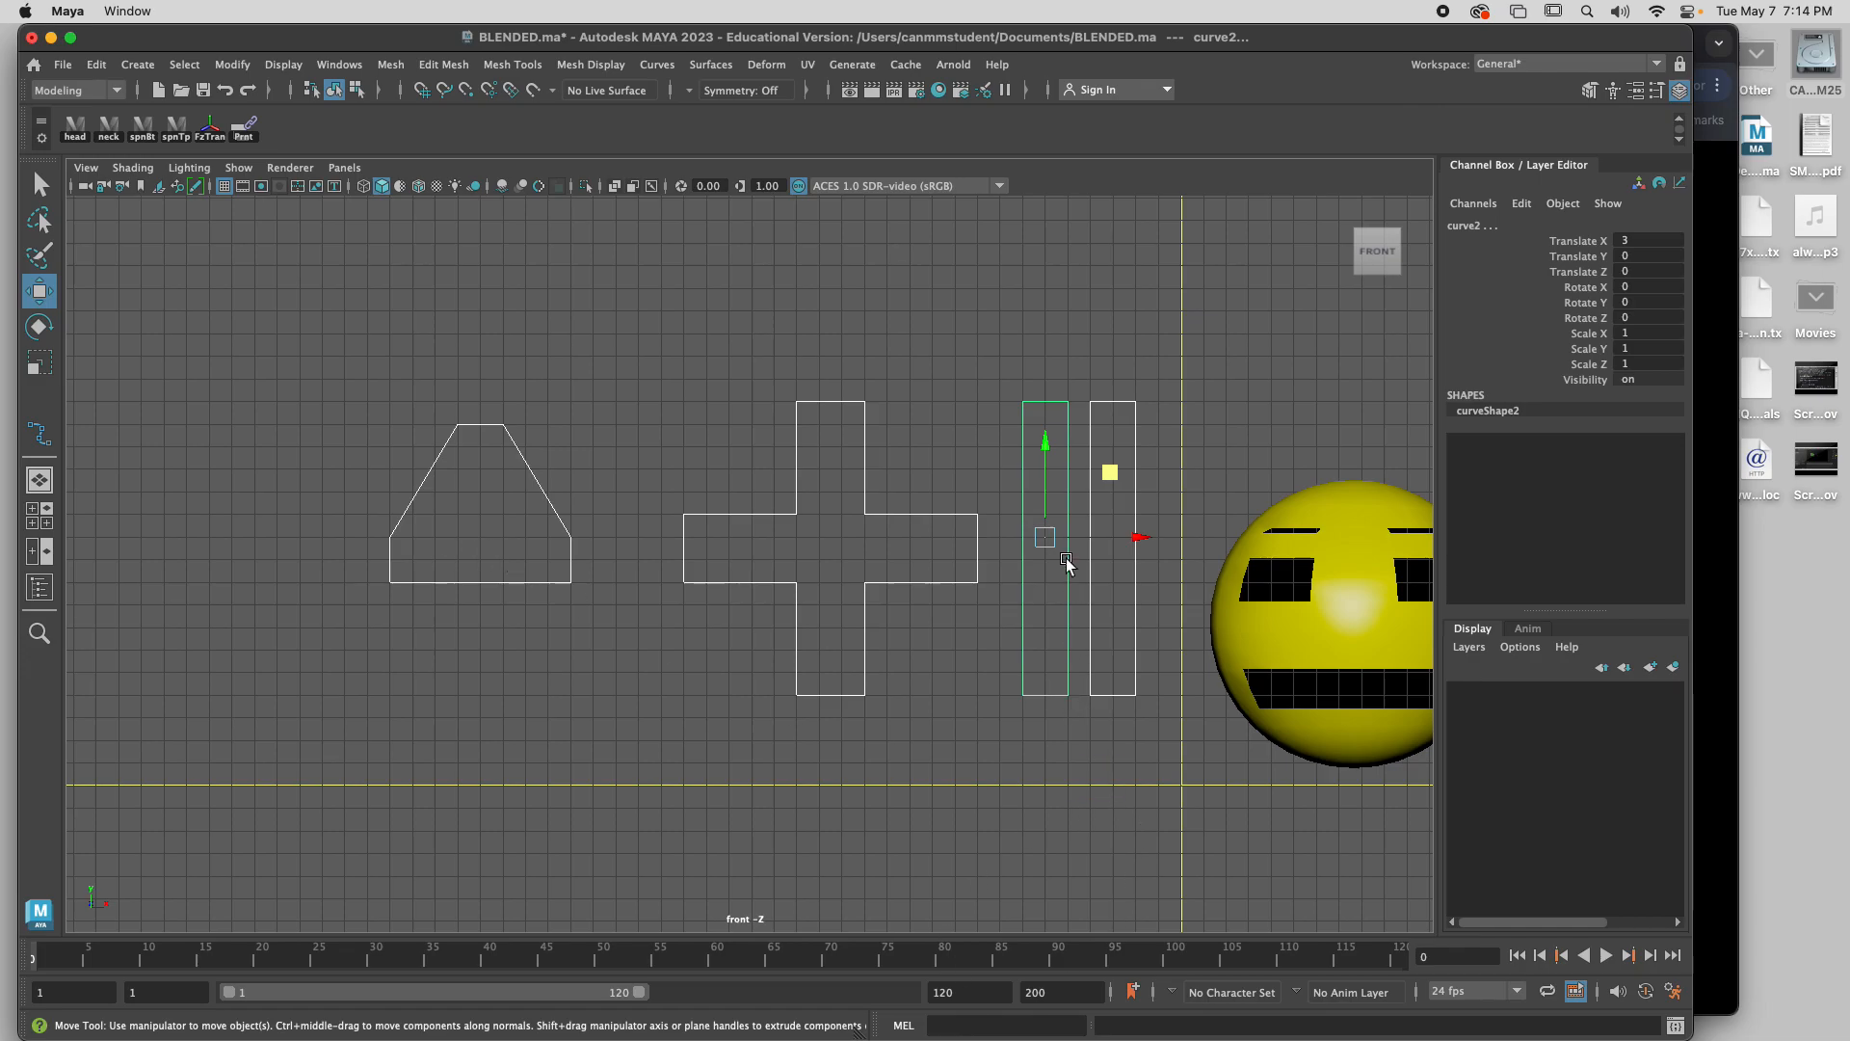
key(d)
click(1147, 516)
click(1068, 539)
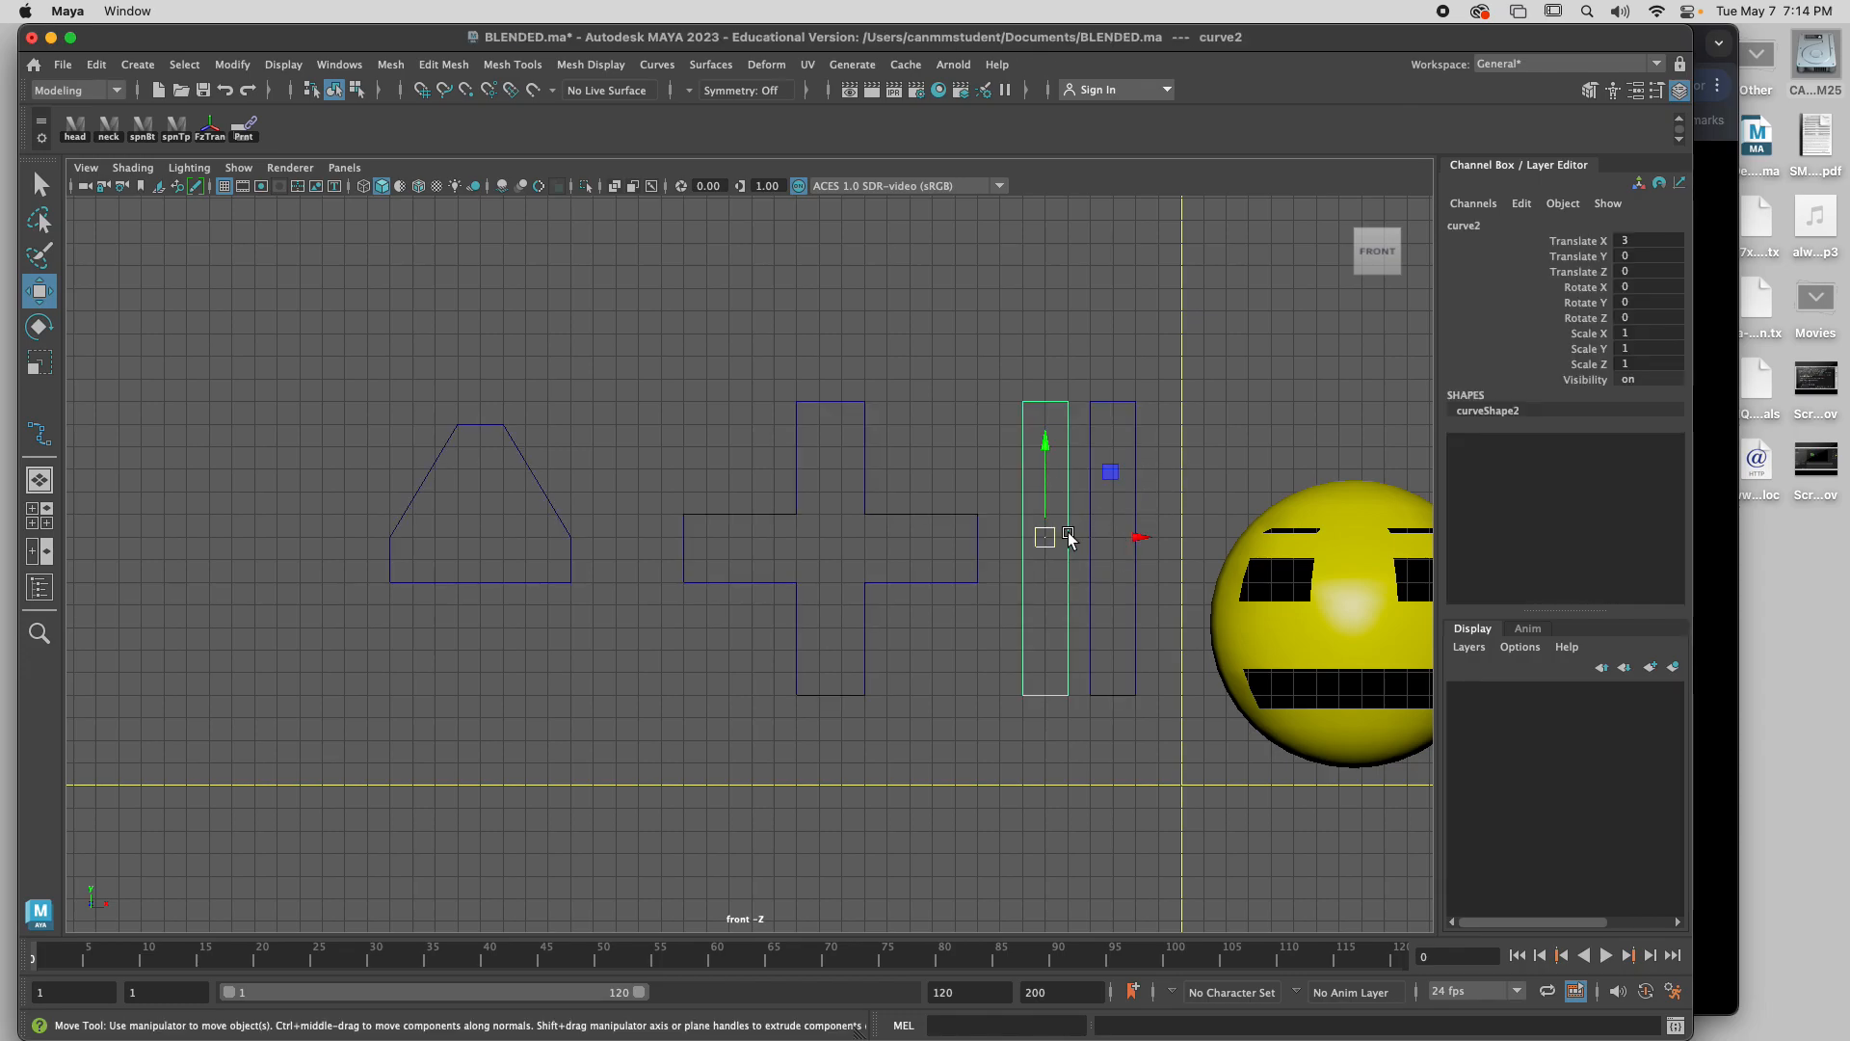
key(d)
click(1046, 455)
drag(1046, 455, 1045, 458)
Nudge the pivot of the tall rectangle nearest the head down to its exact vertical centre.
click(1141, 499)
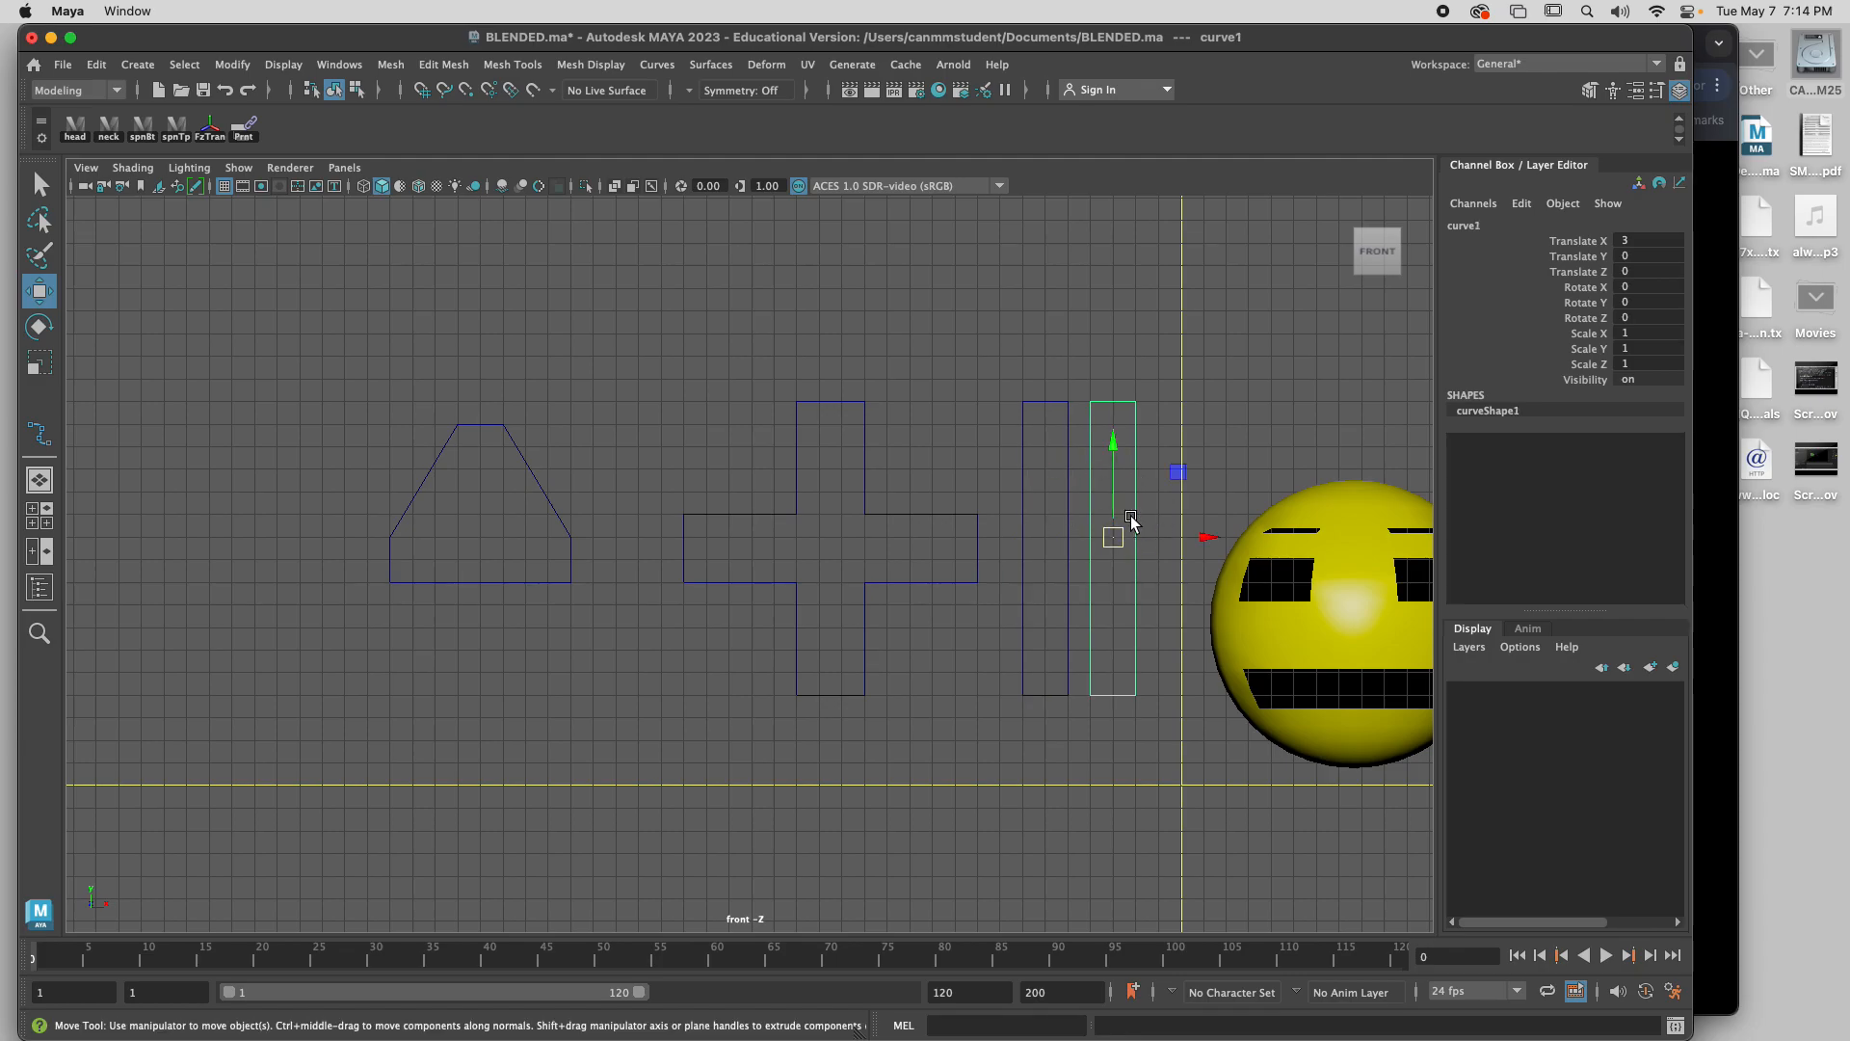
key(d)
click(1113, 449)
drag(1113, 453, 1115, 460)
Create a NURBS circle at the origin and rotate it 90 degrees in X so it faces the front view.
scroll(1015, 576, down, 3)
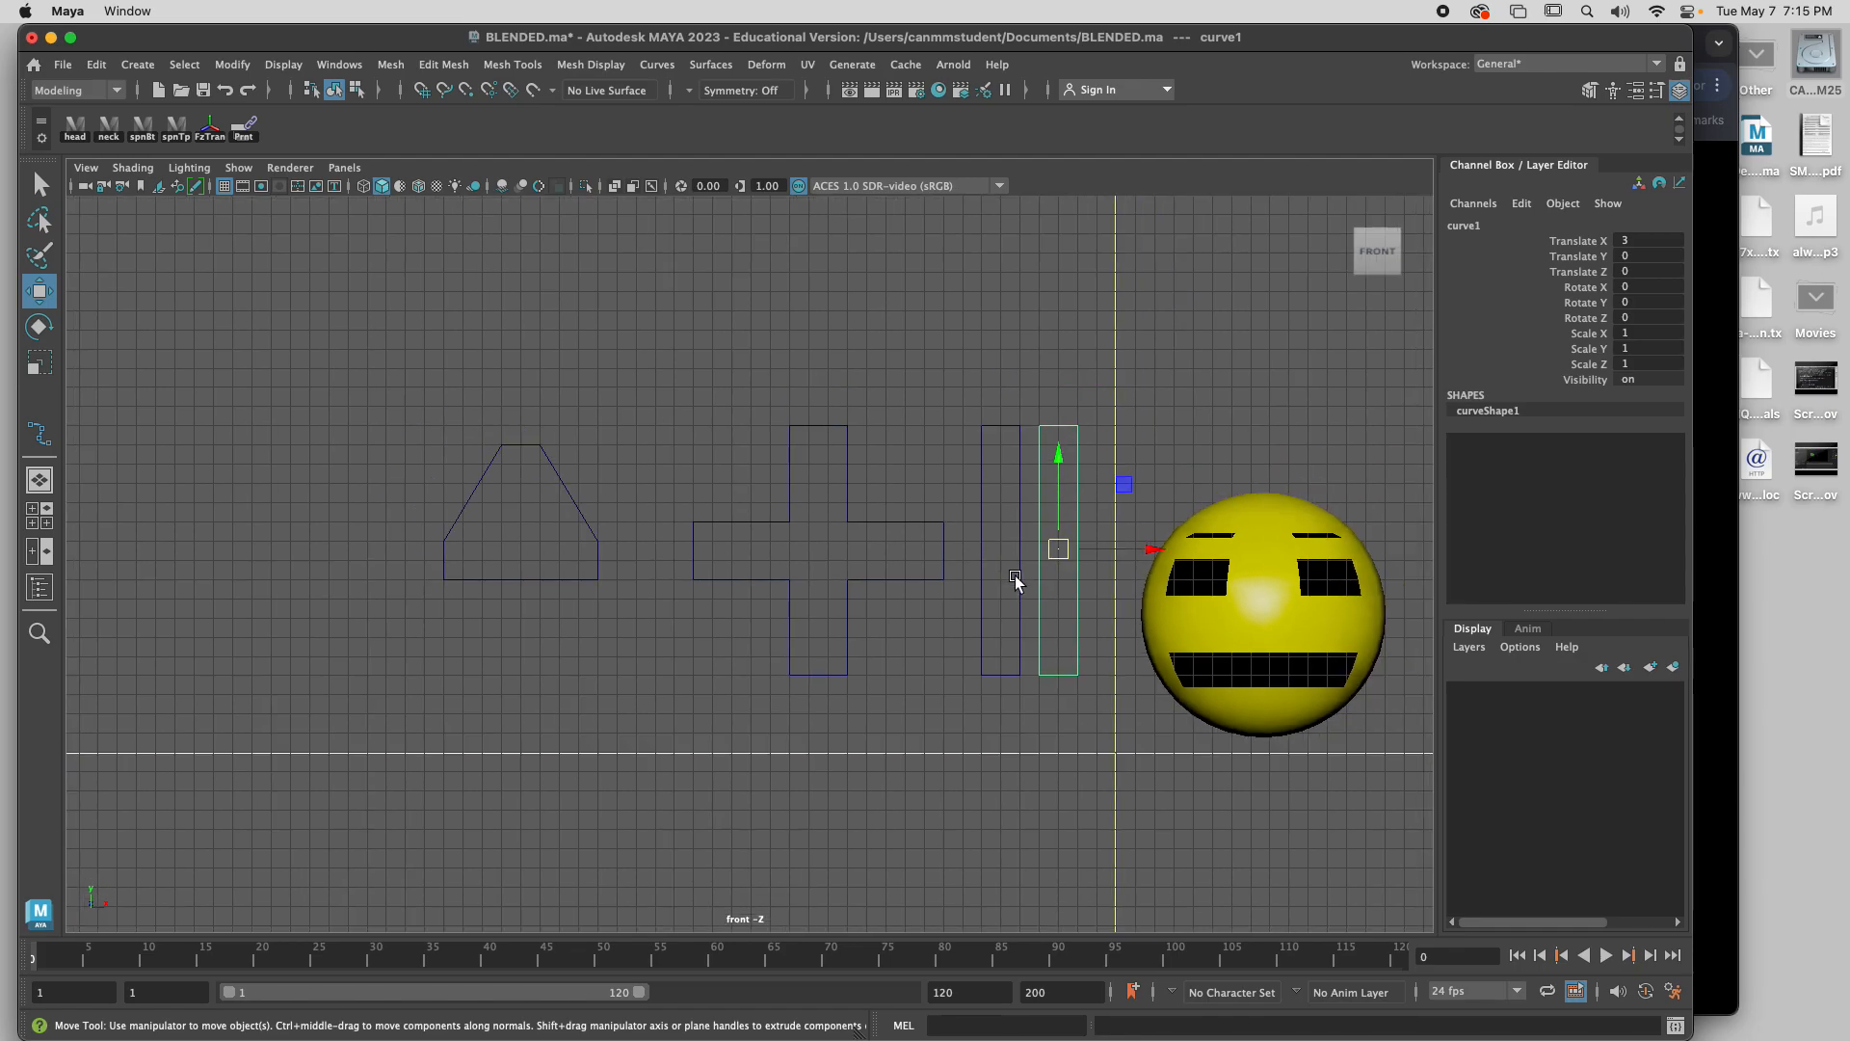
alt+middle_drag(979, 673, 937, 689)
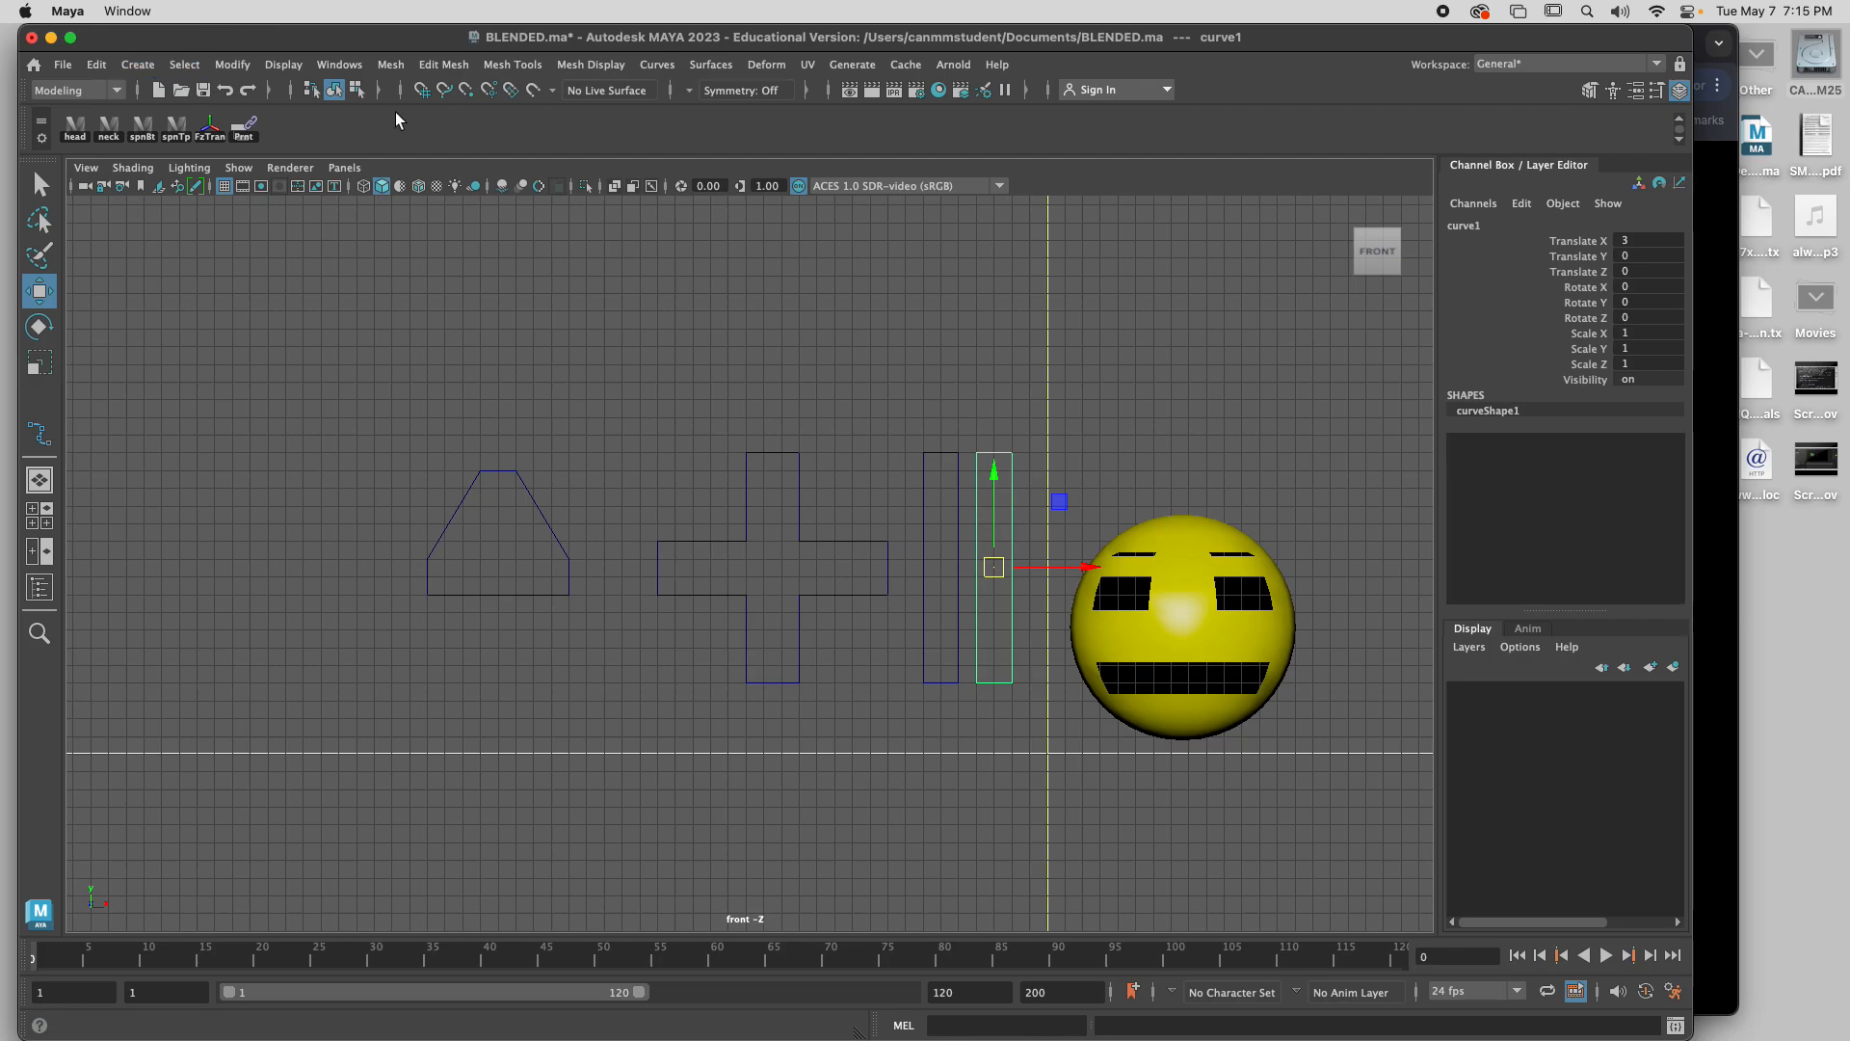
click(138, 70)
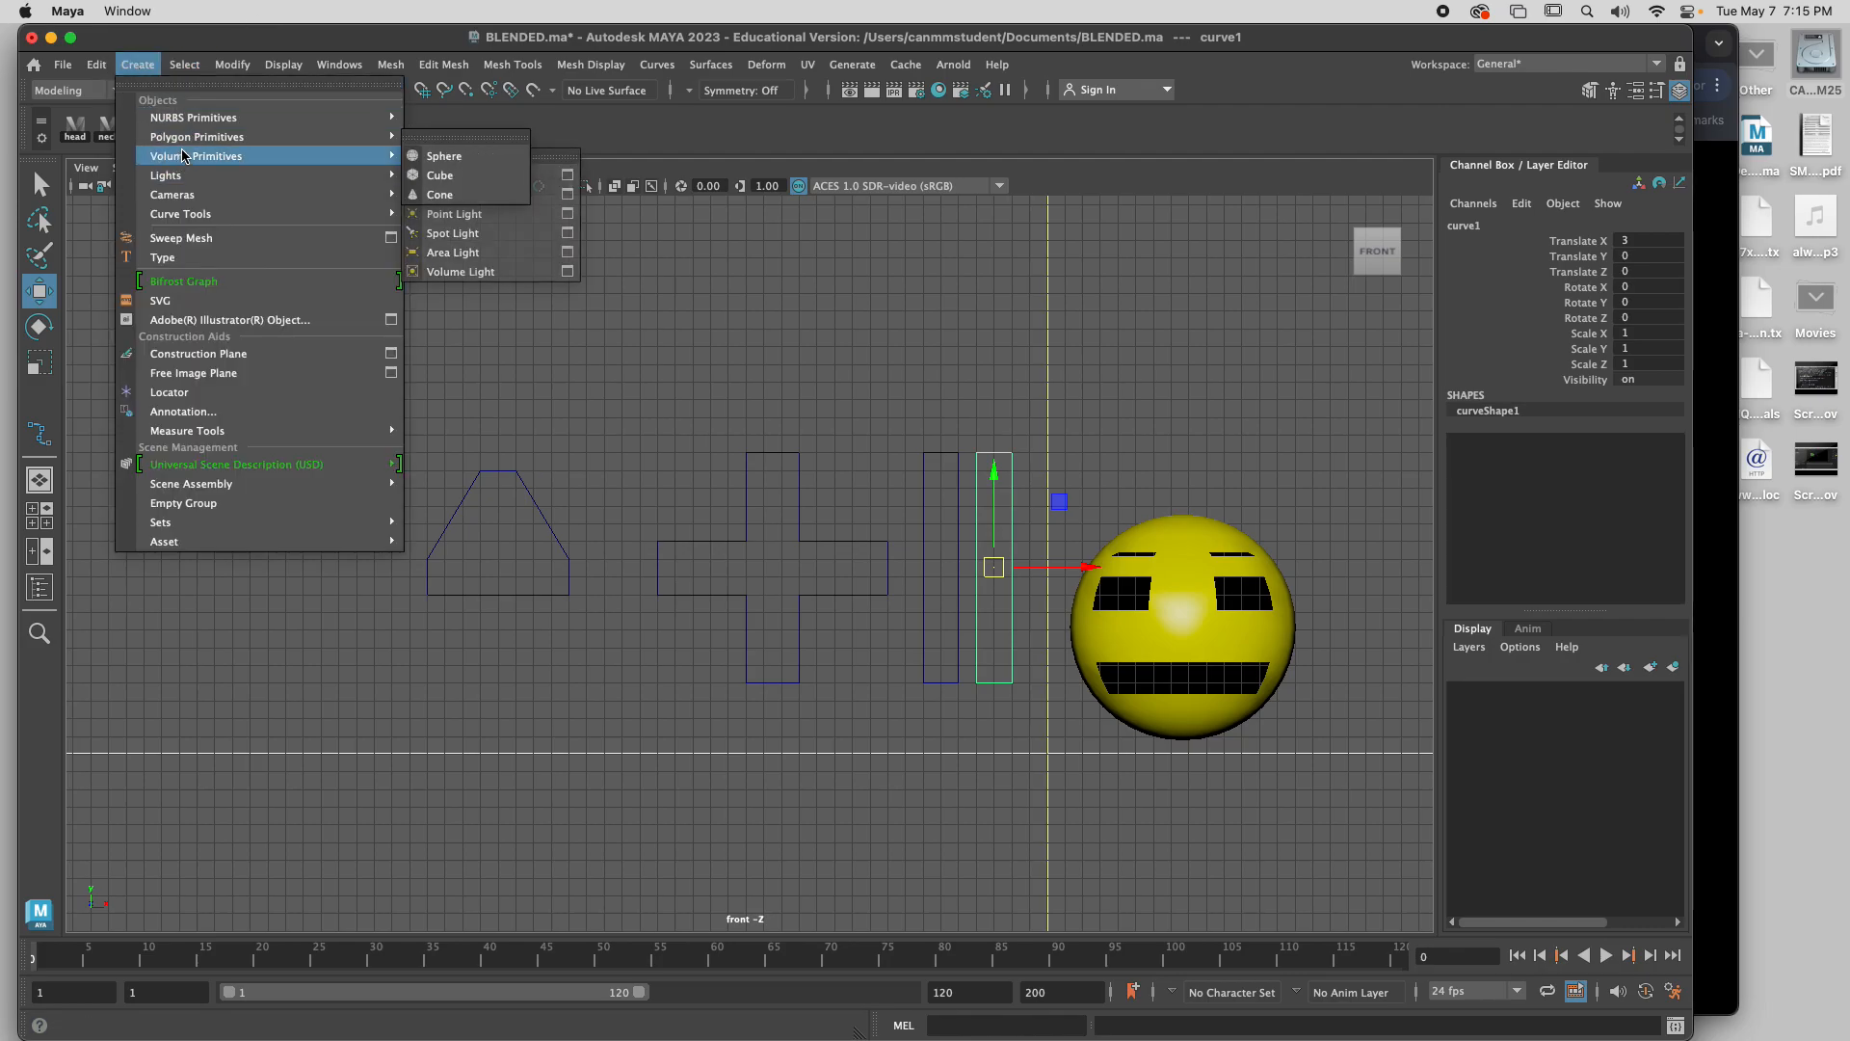
mouse_move(195, 206)
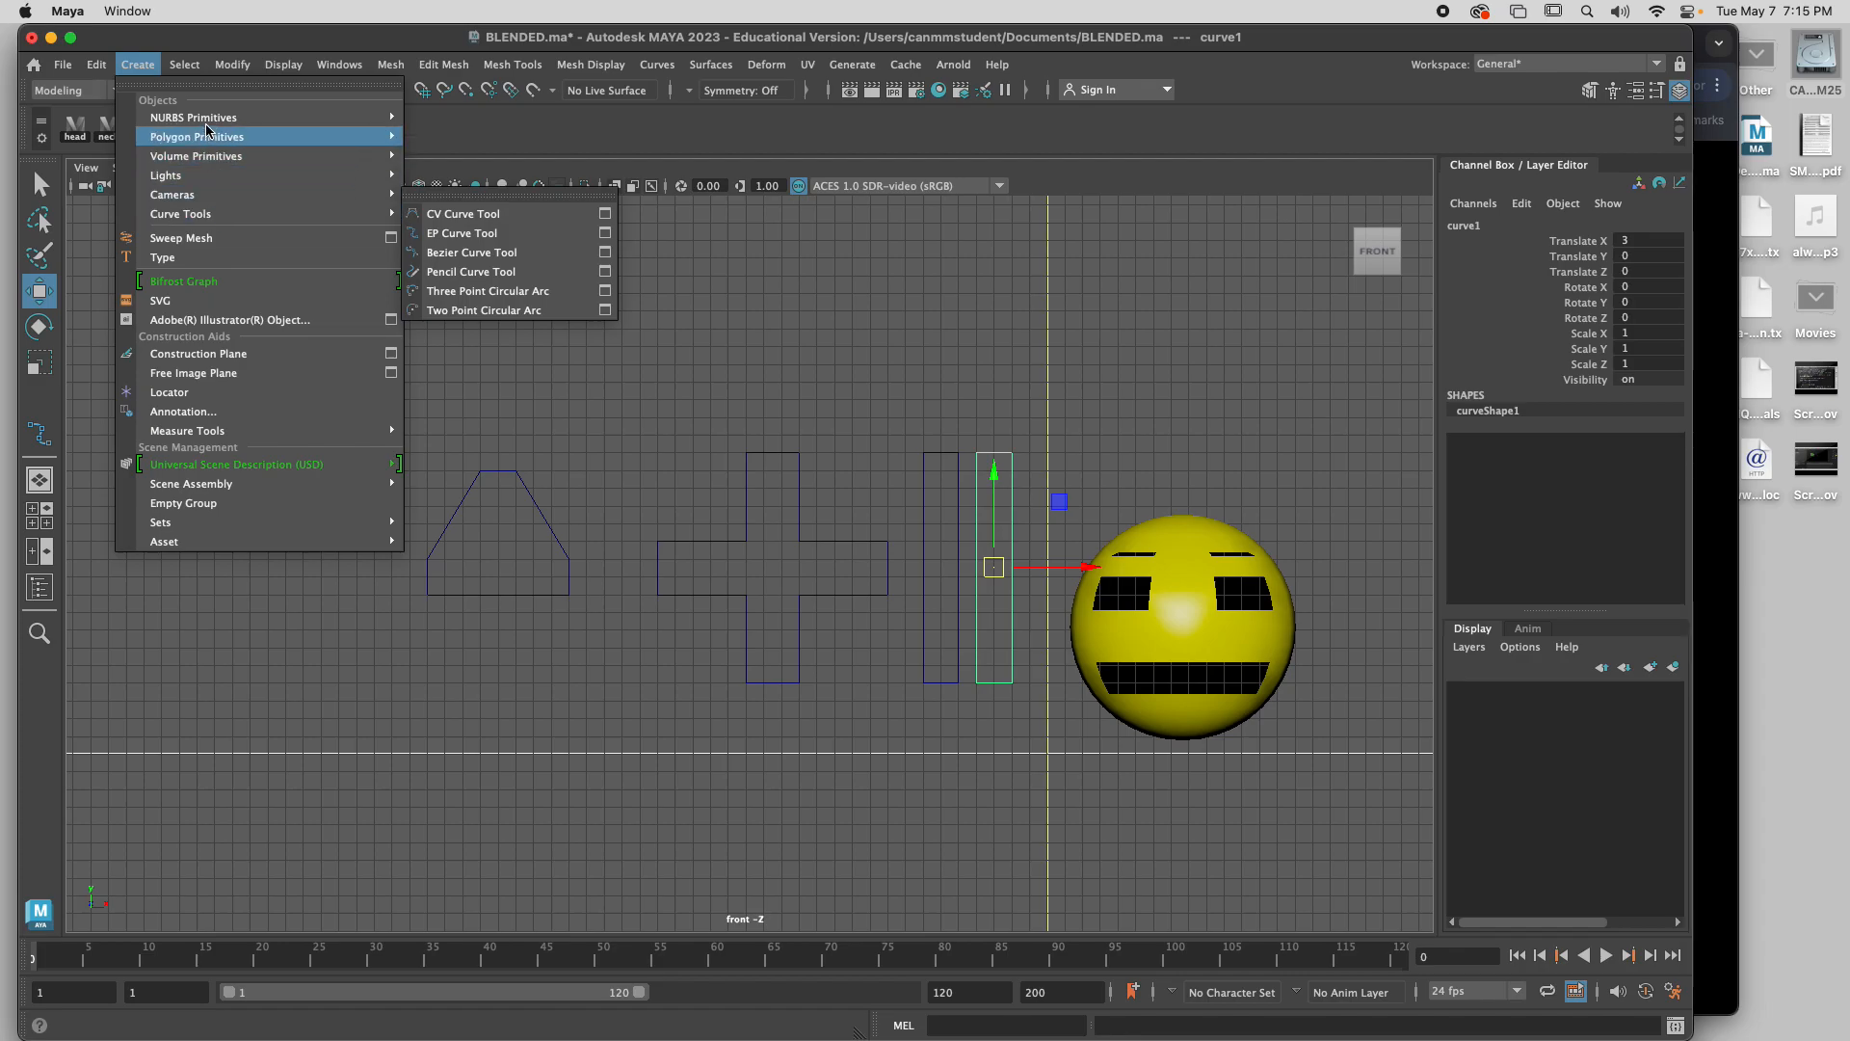
mouse_move(208, 120)
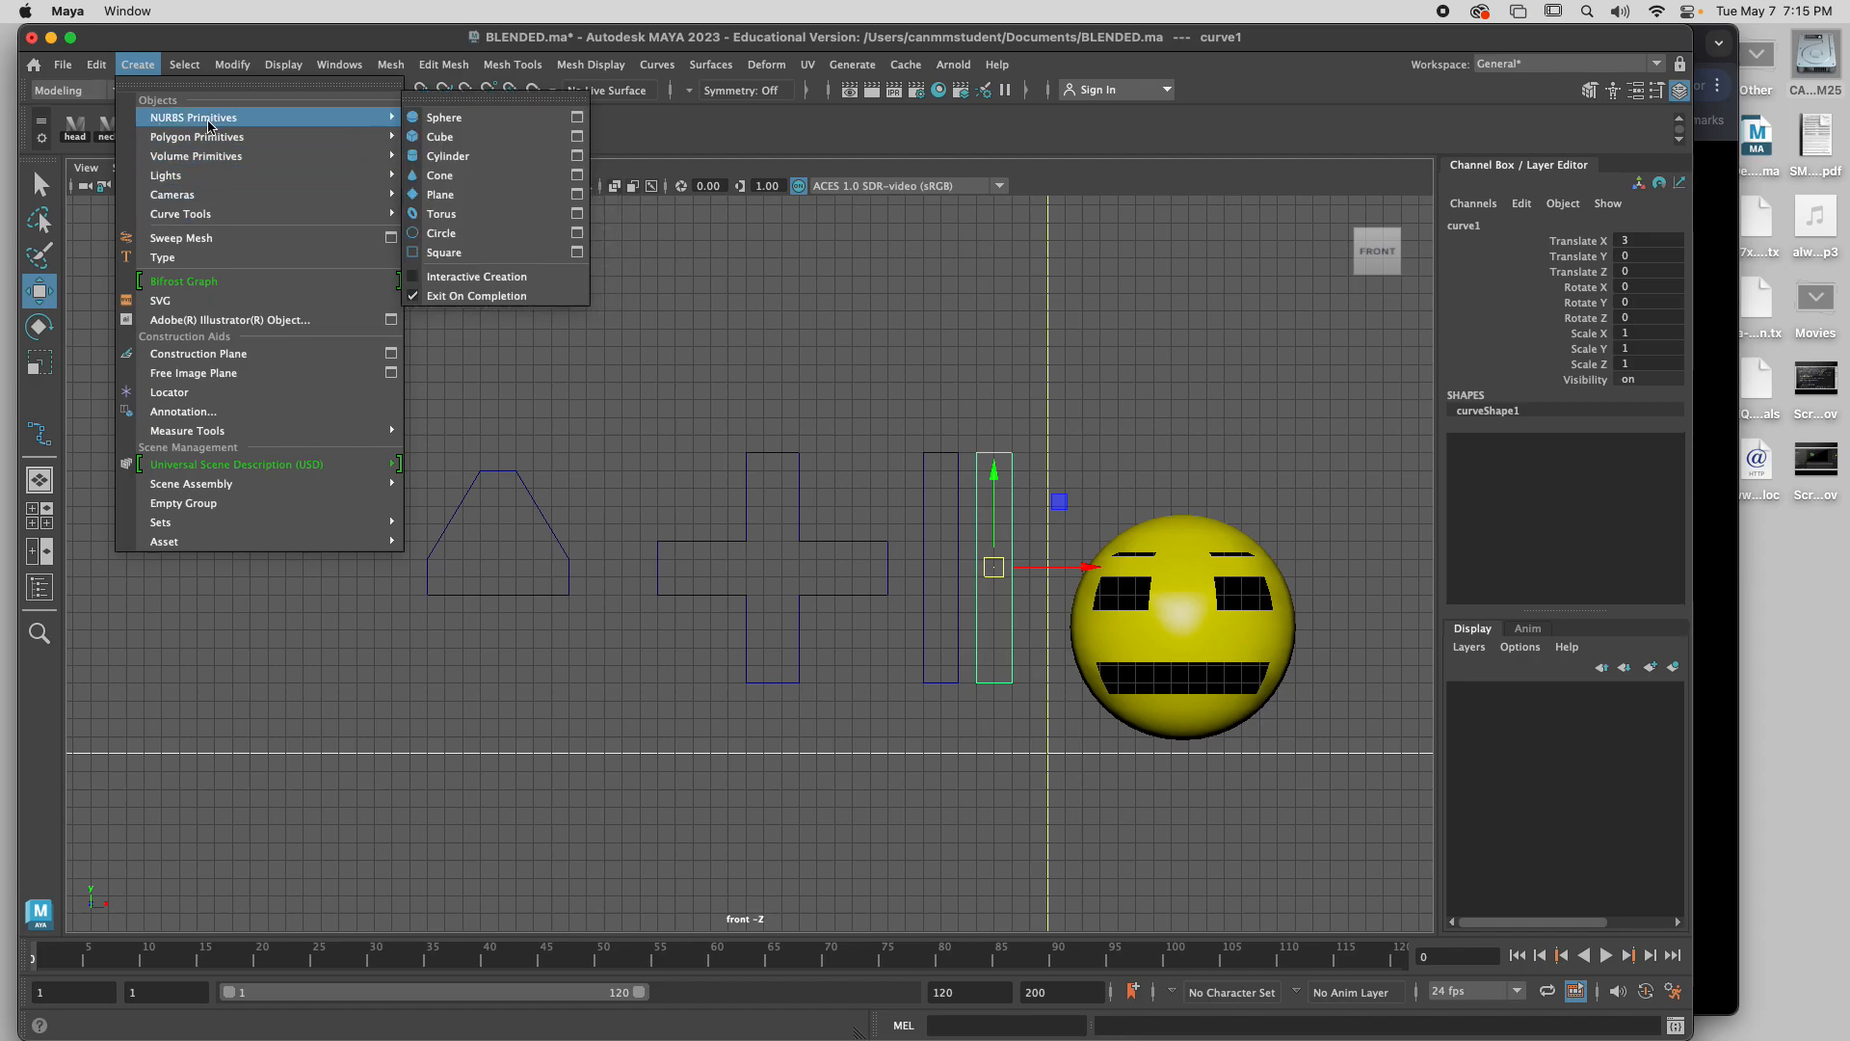
click(444, 234)
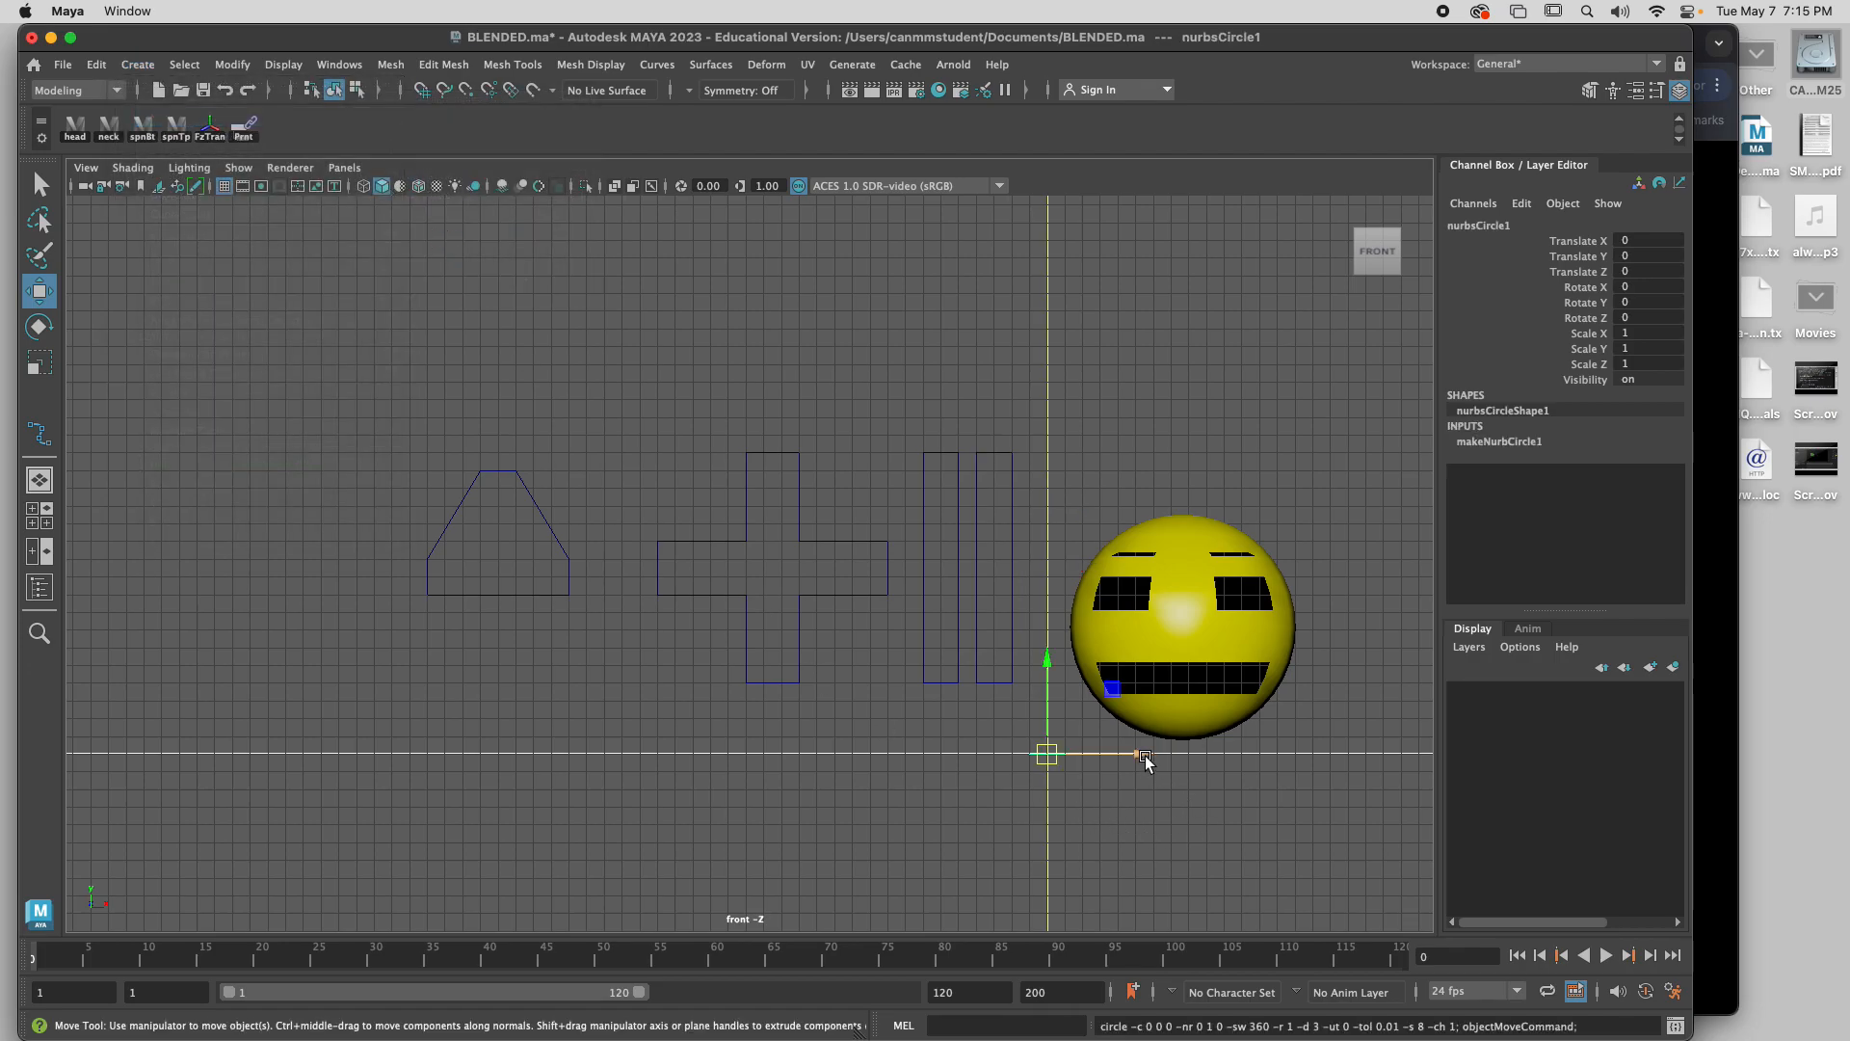
drag(1094, 754, 968, 757)
key(z)
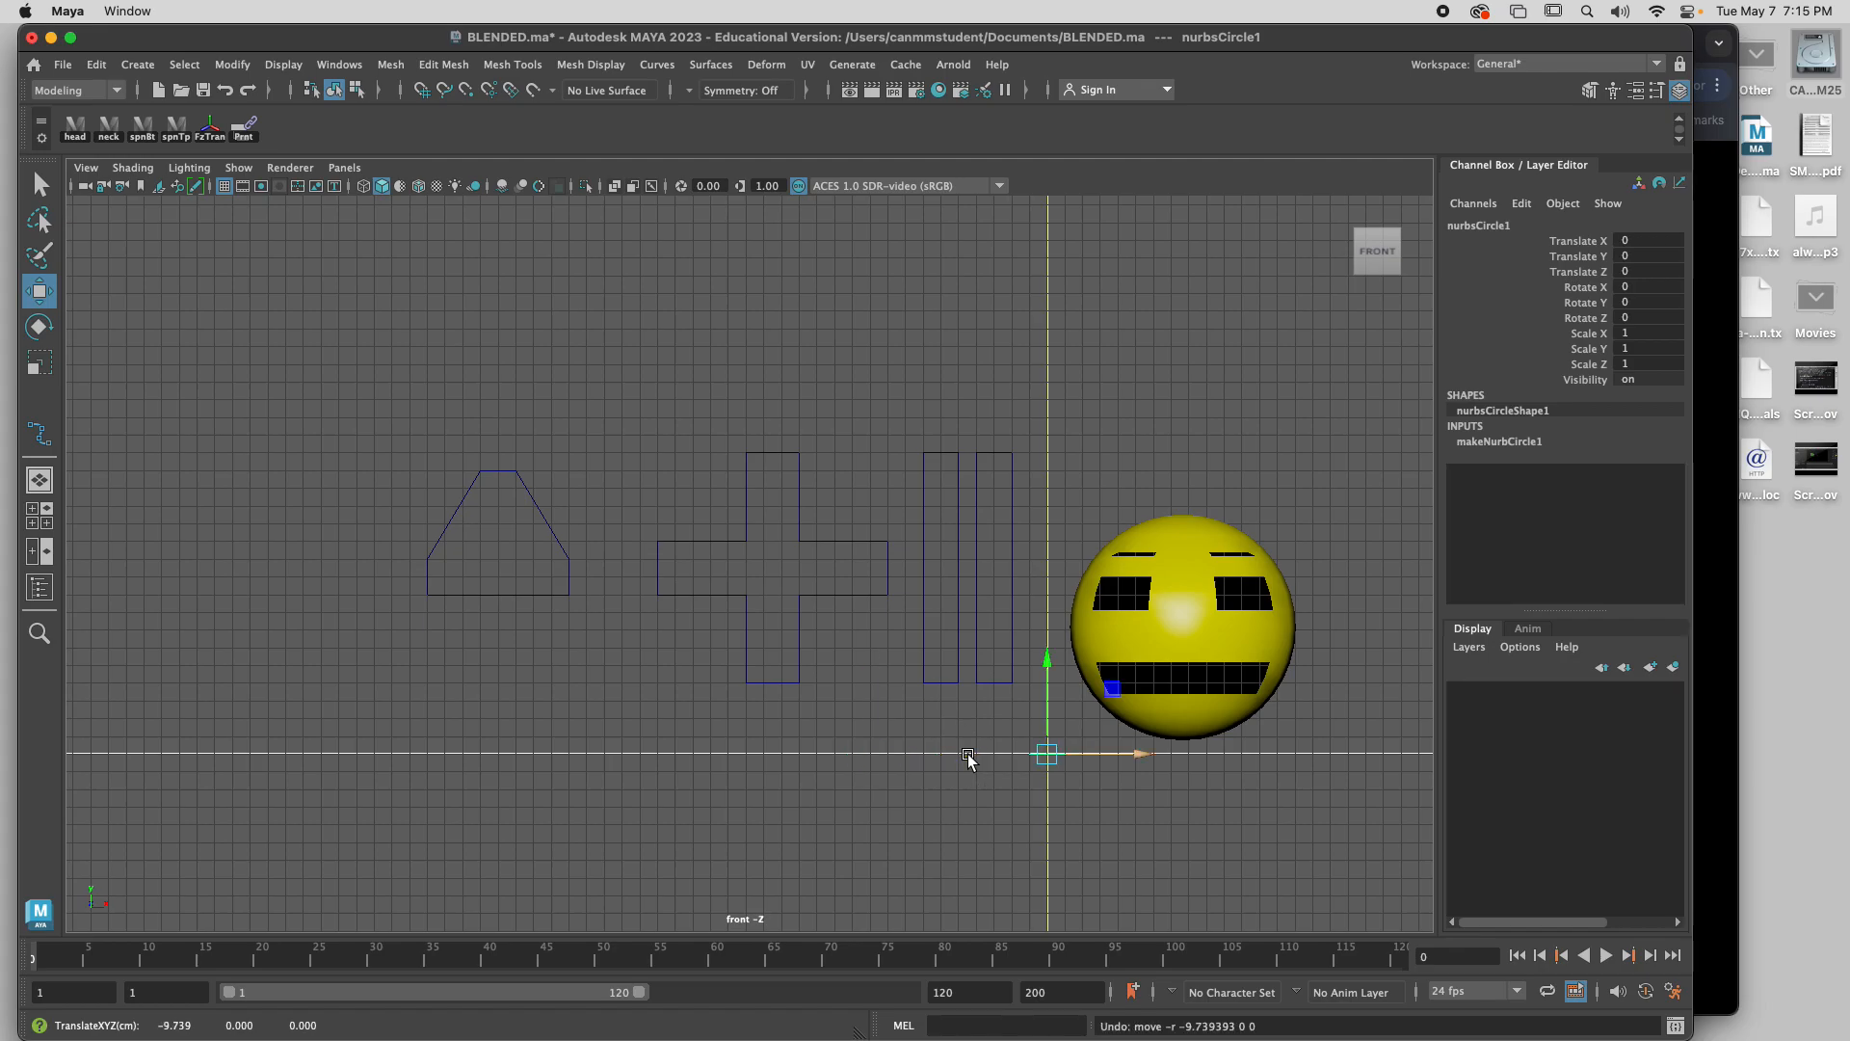
key(e)
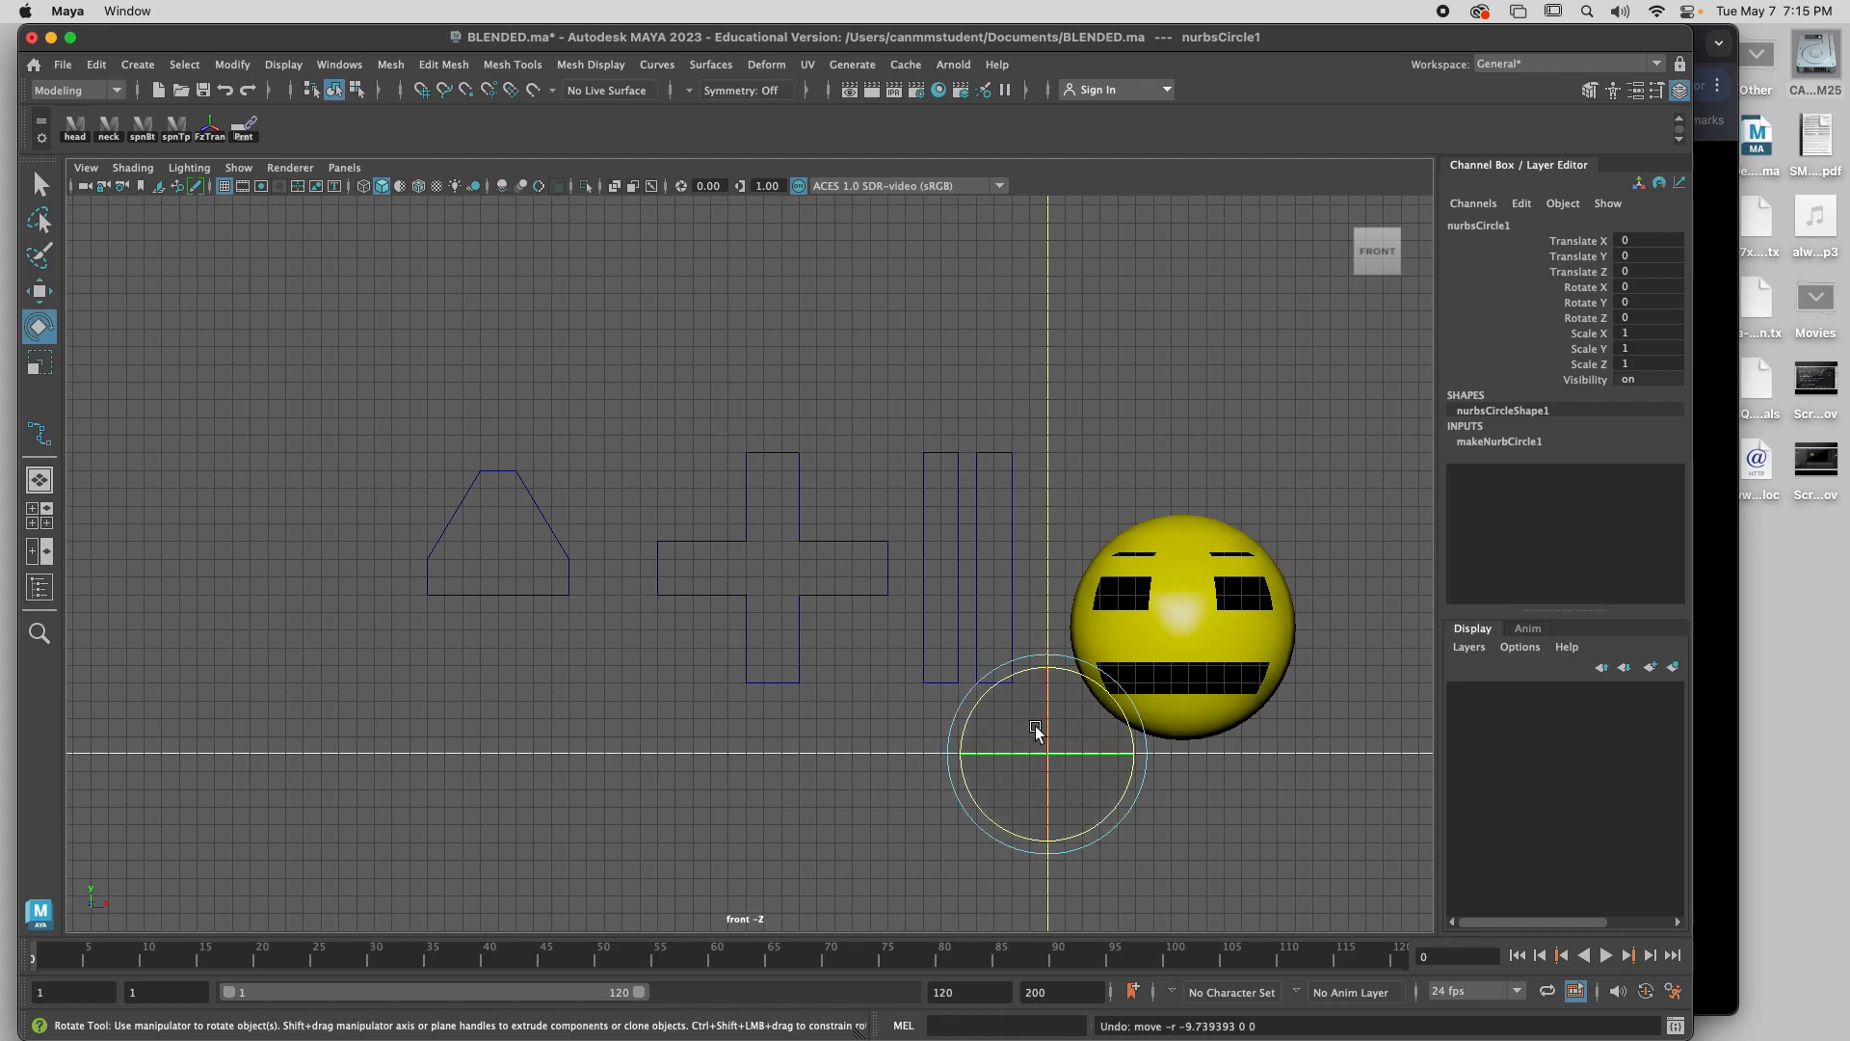
drag(1050, 721, 1058, 848)
key(w)
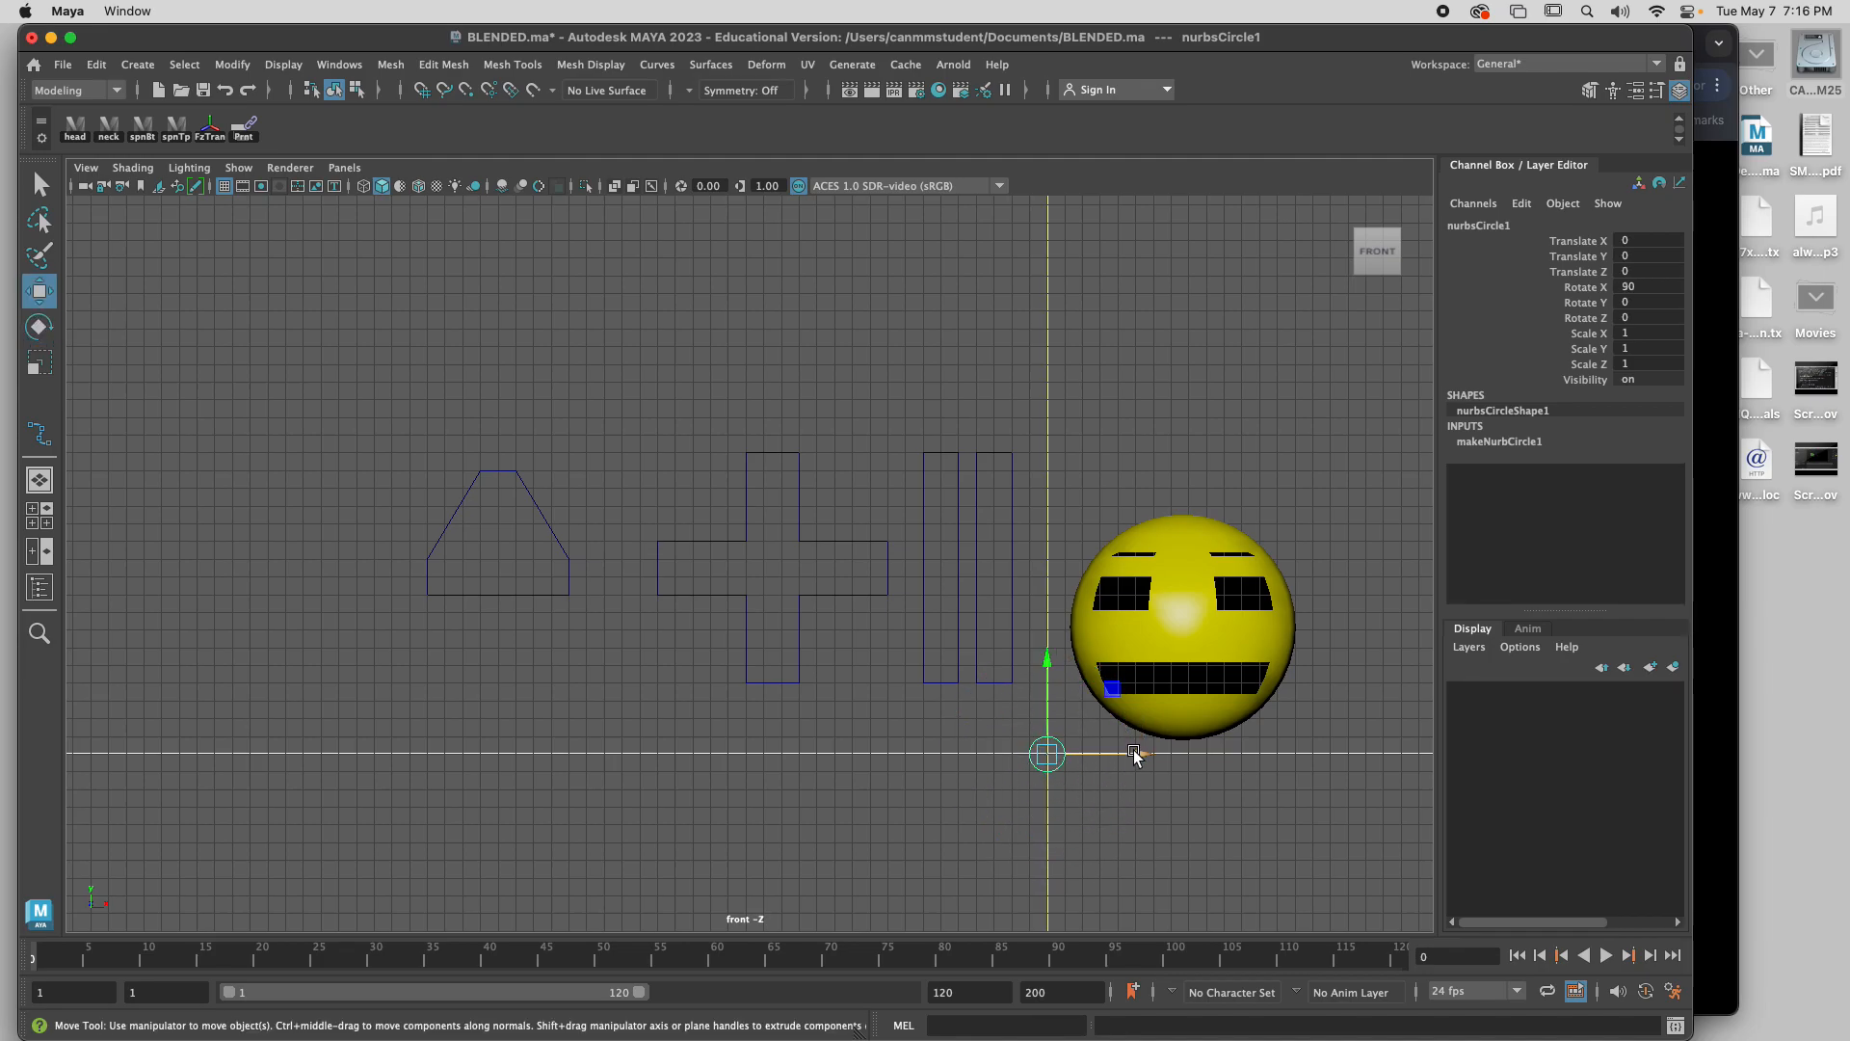
Move the circle to the centre of the plus shape at X -15.51, Y 10.49, scale it uniformly to 1.625 and deselect it.
drag(1137, 754, 794, 575)
key(x)
key(r)
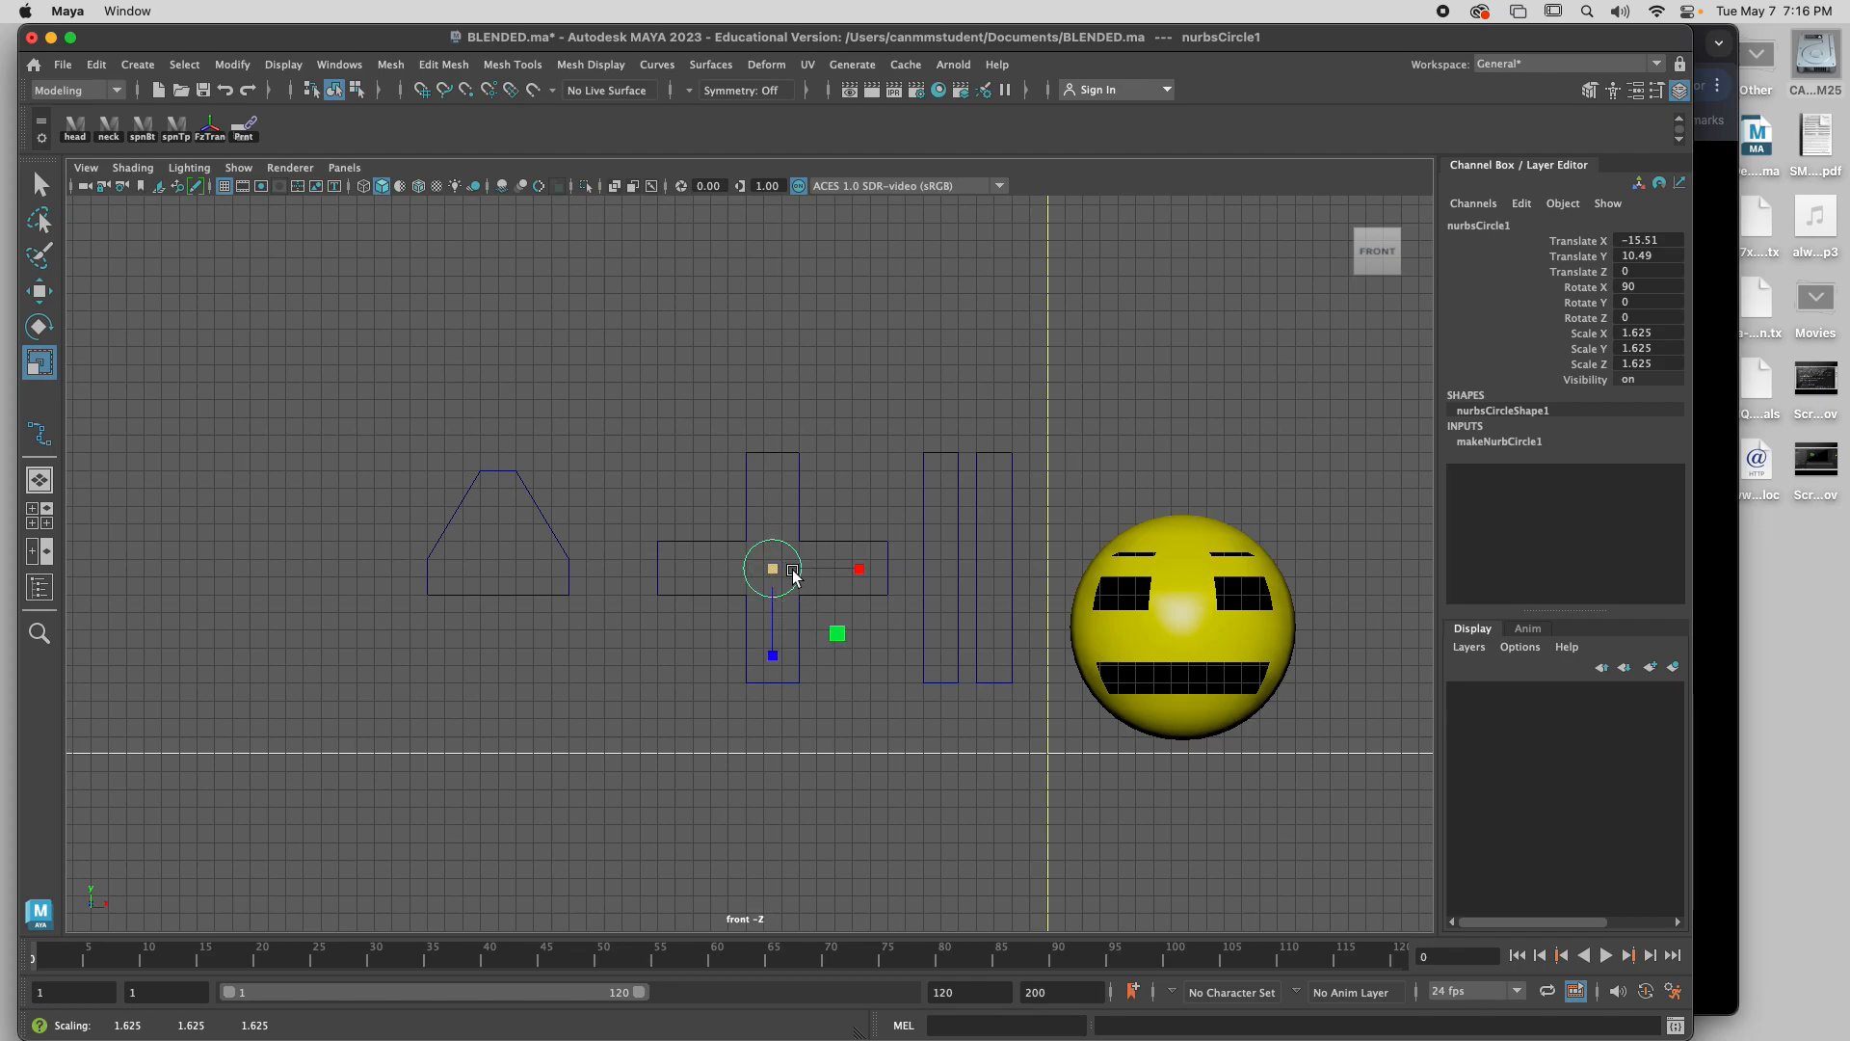
click(827, 516)
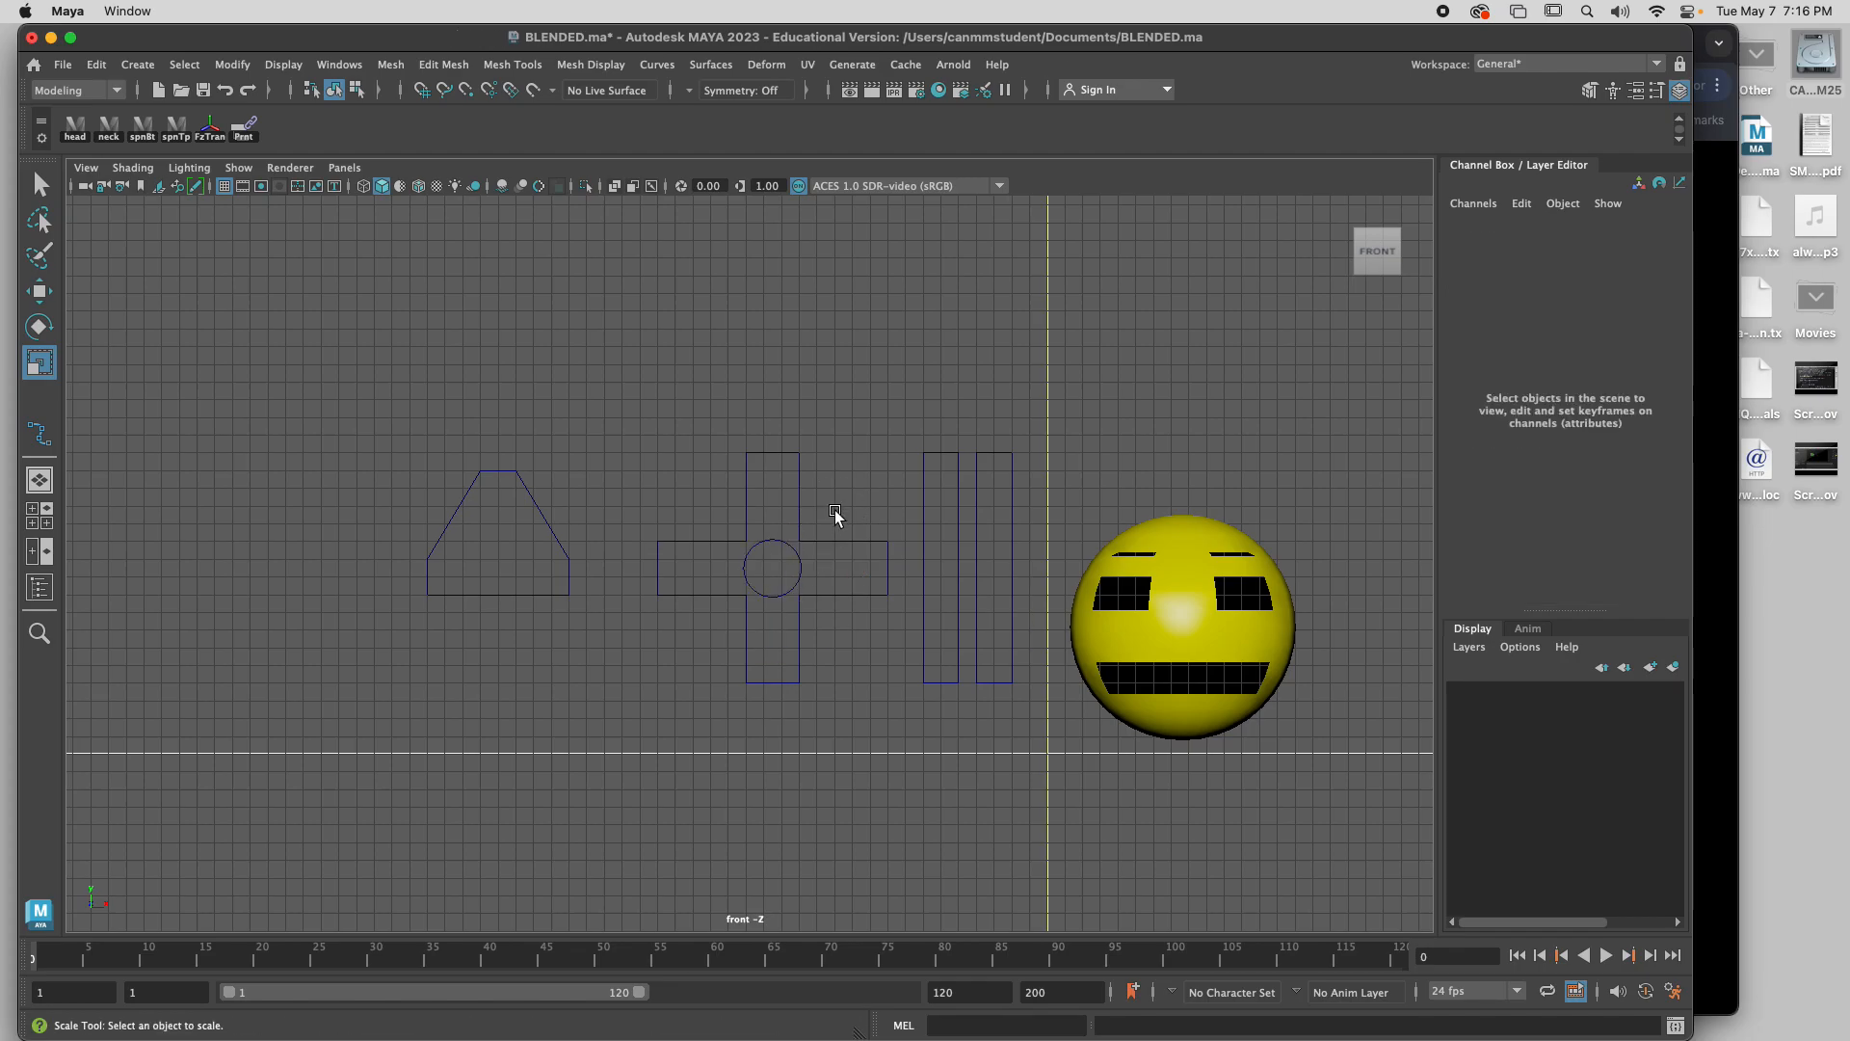
Duplicate the circle in the centre of the cross and place the copy in the trapezoid outline at about Translate X -31.017.
click(800, 569)
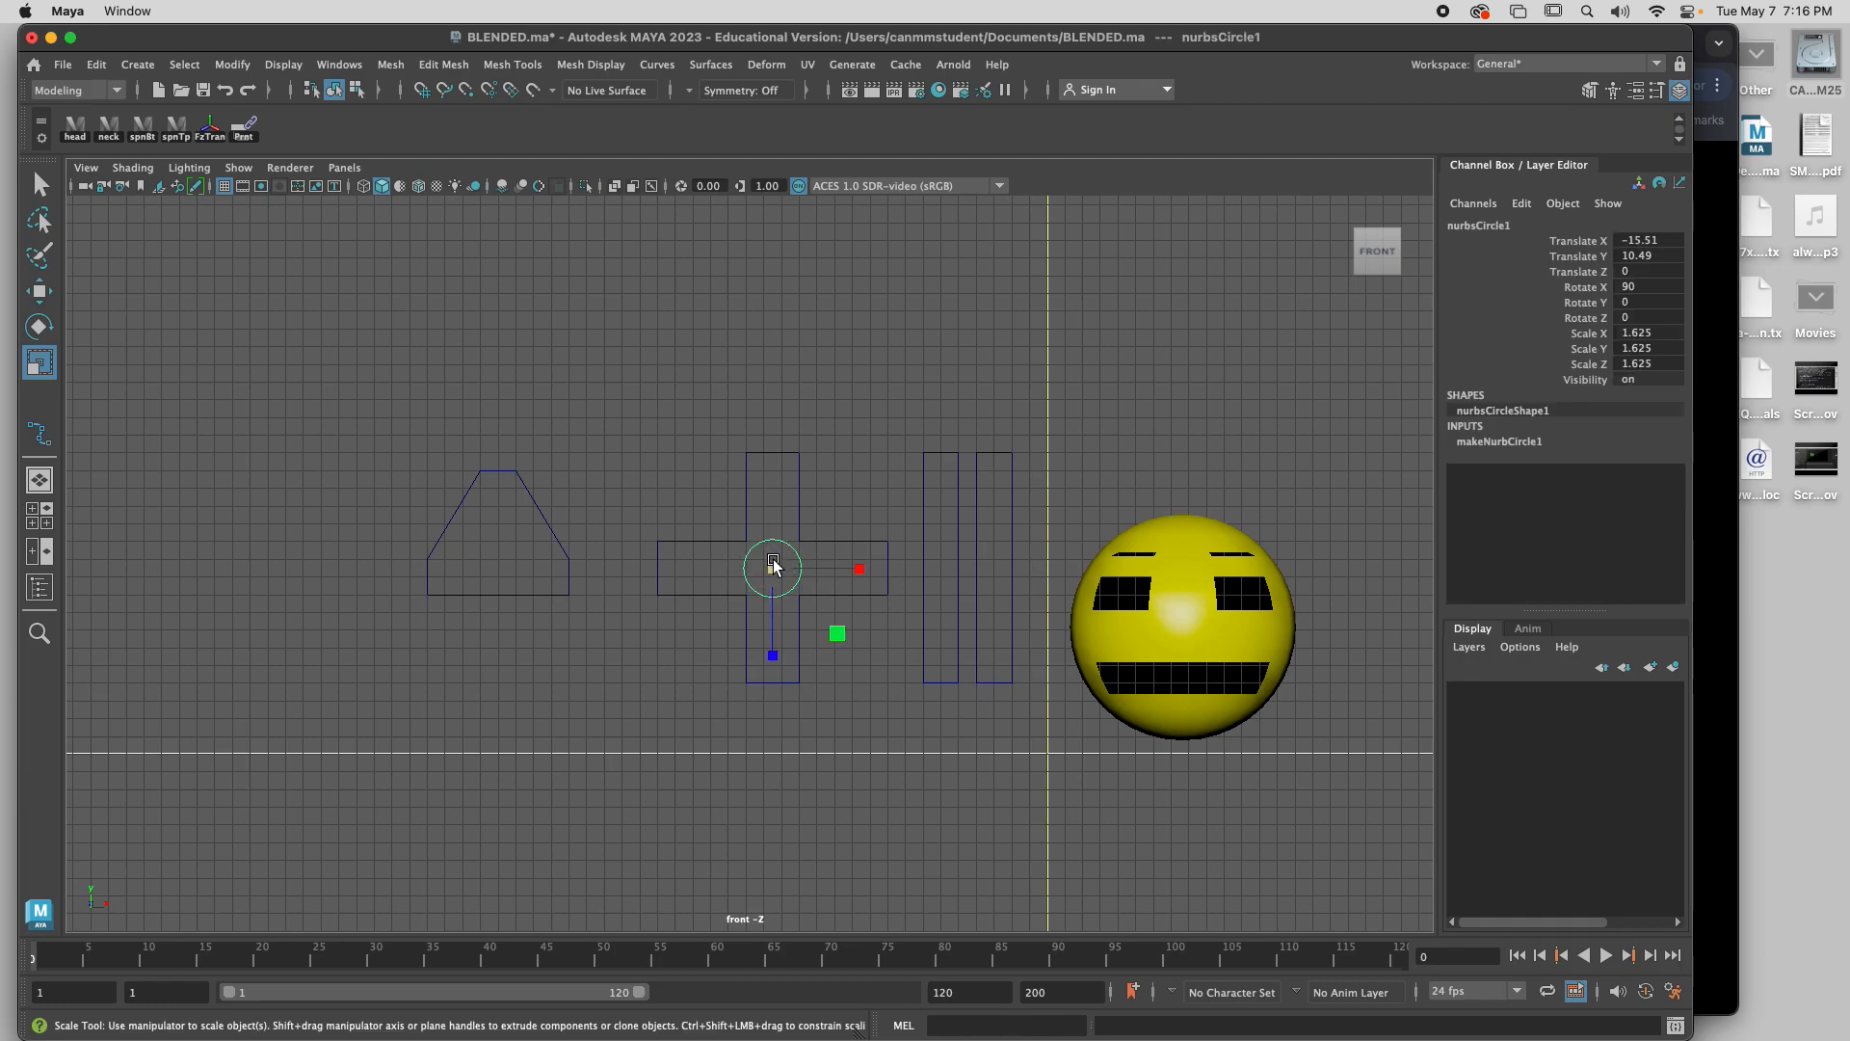
click(811, 644)
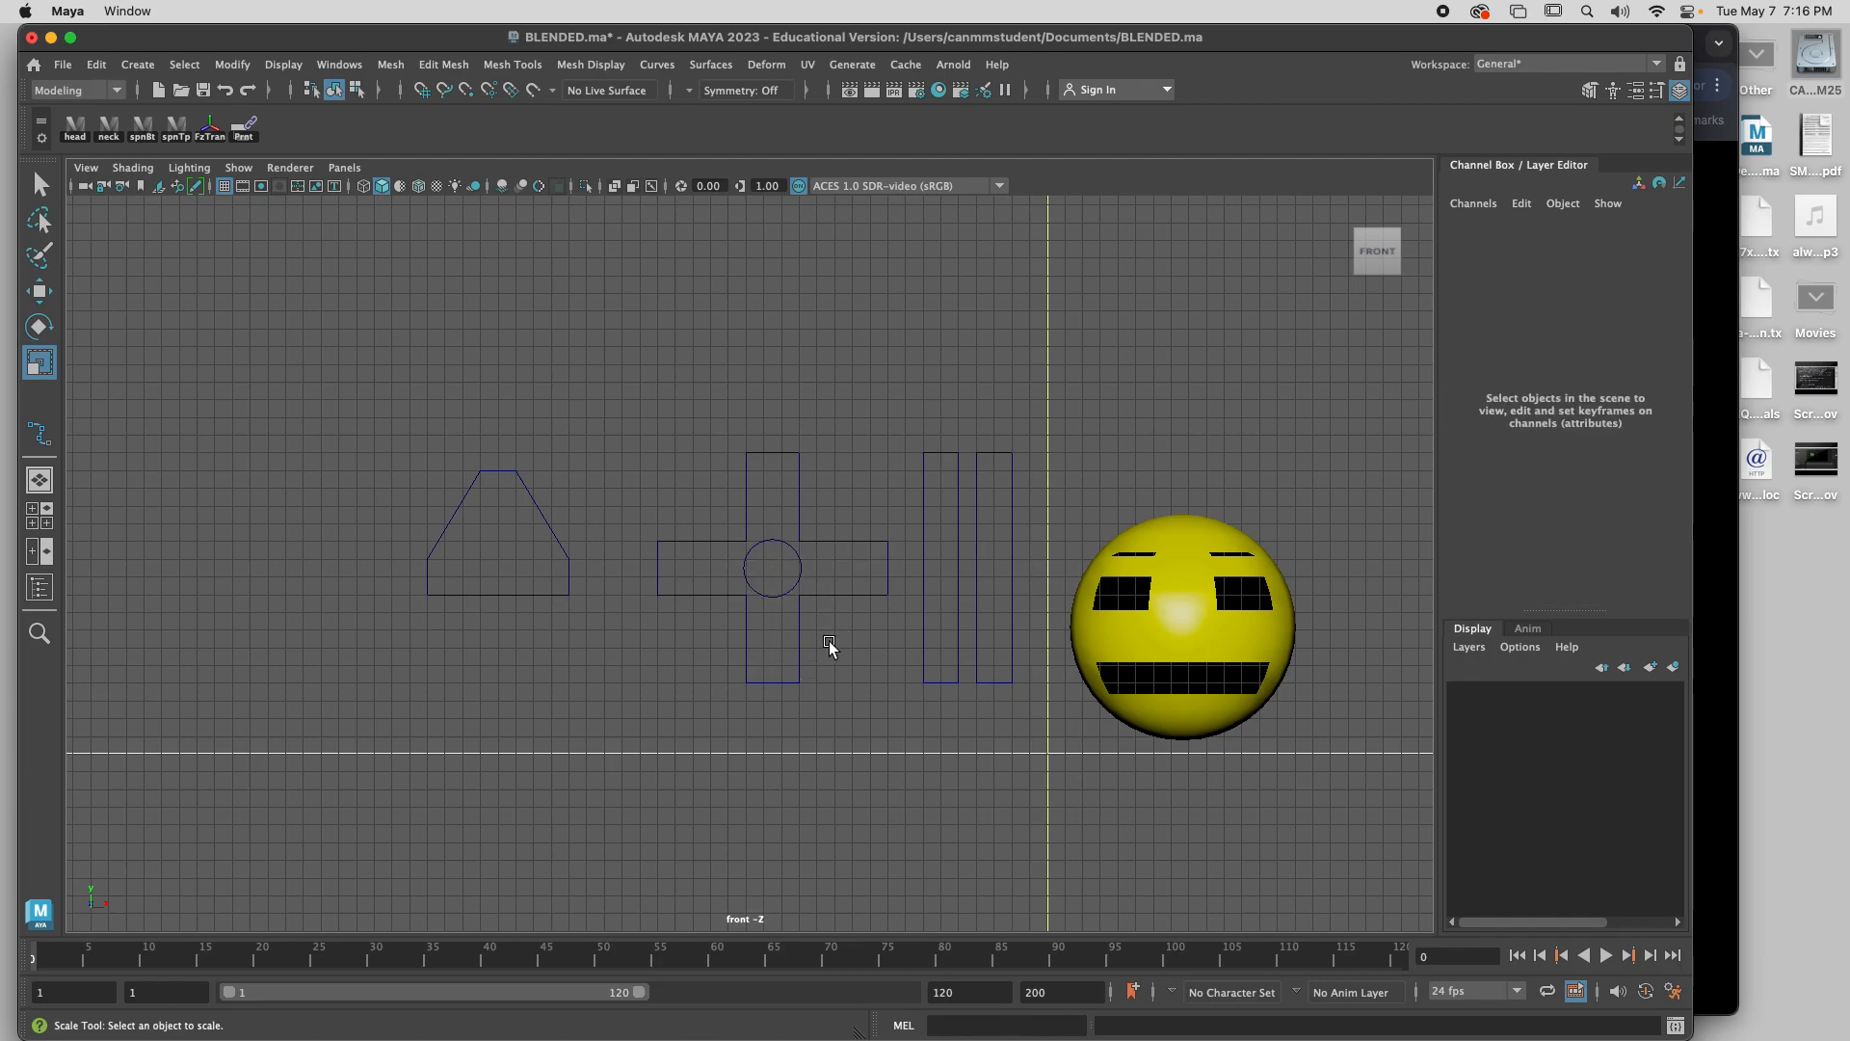
click(800, 573)
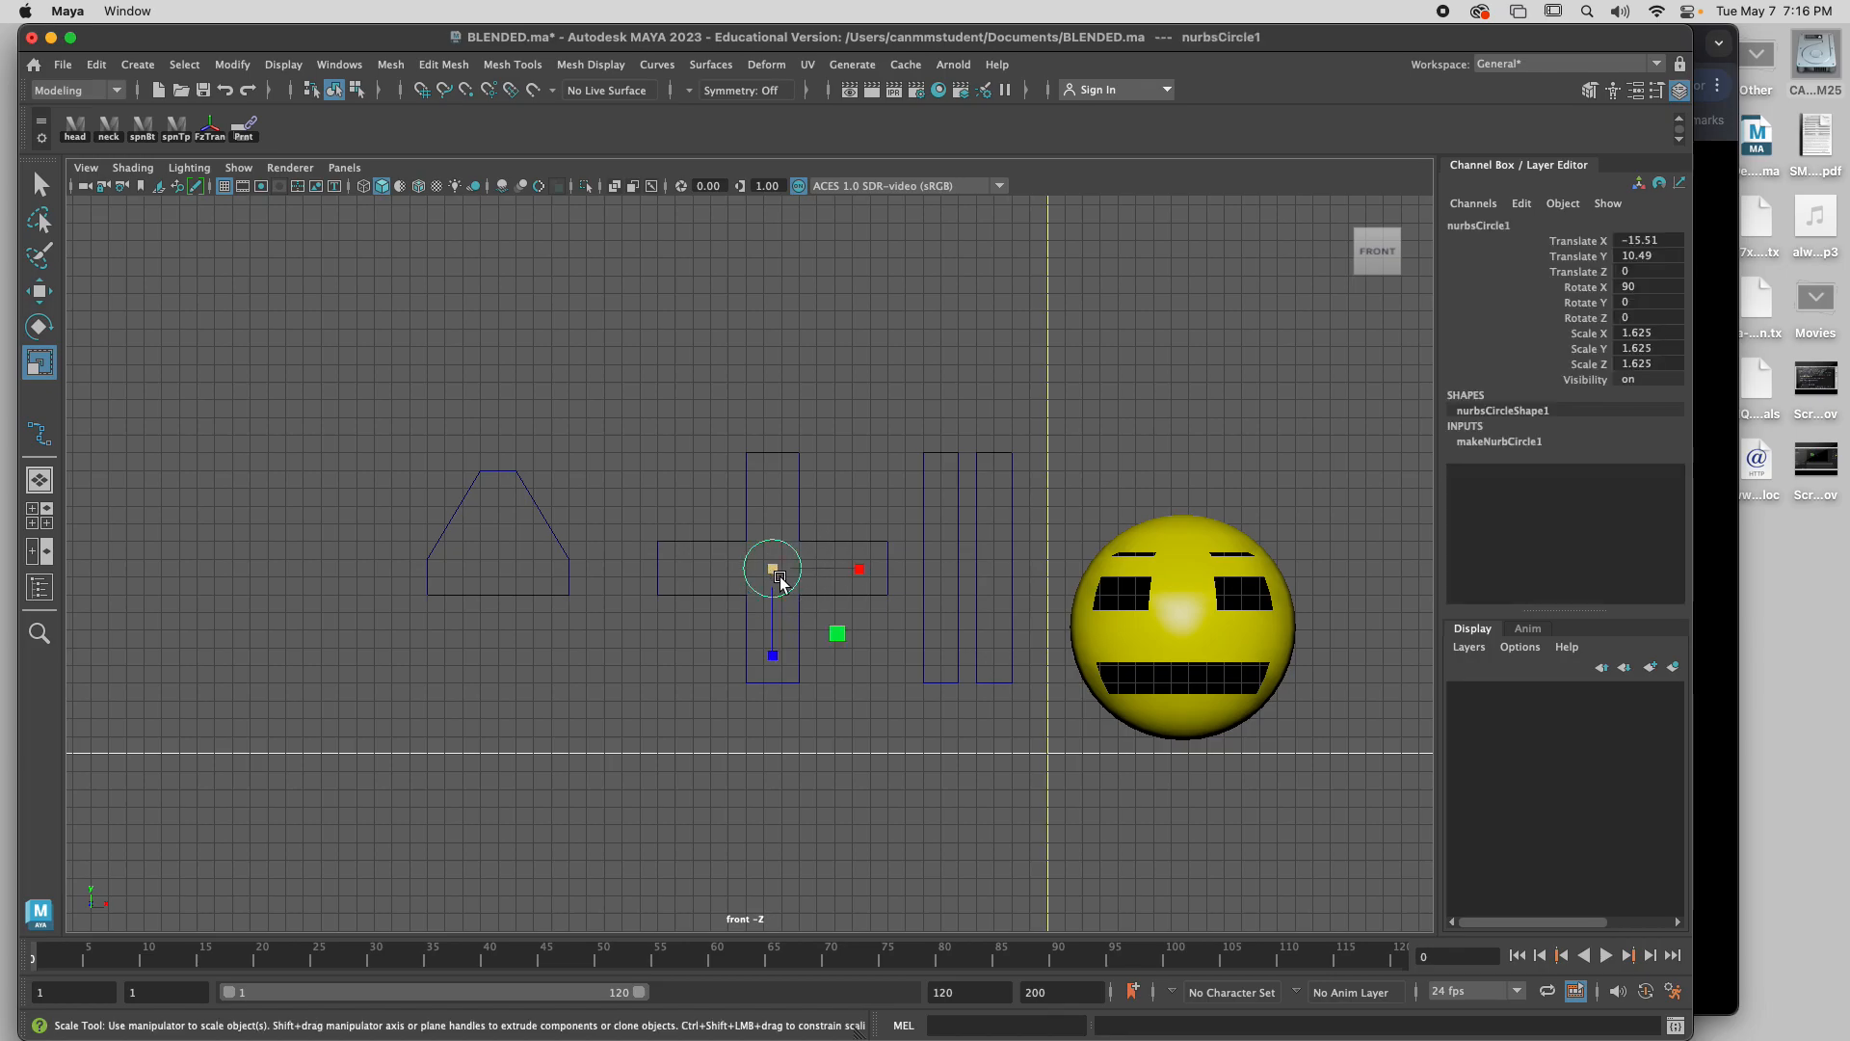
key(ctrl+d)
key(w)
drag(775, 573, 501, 583)
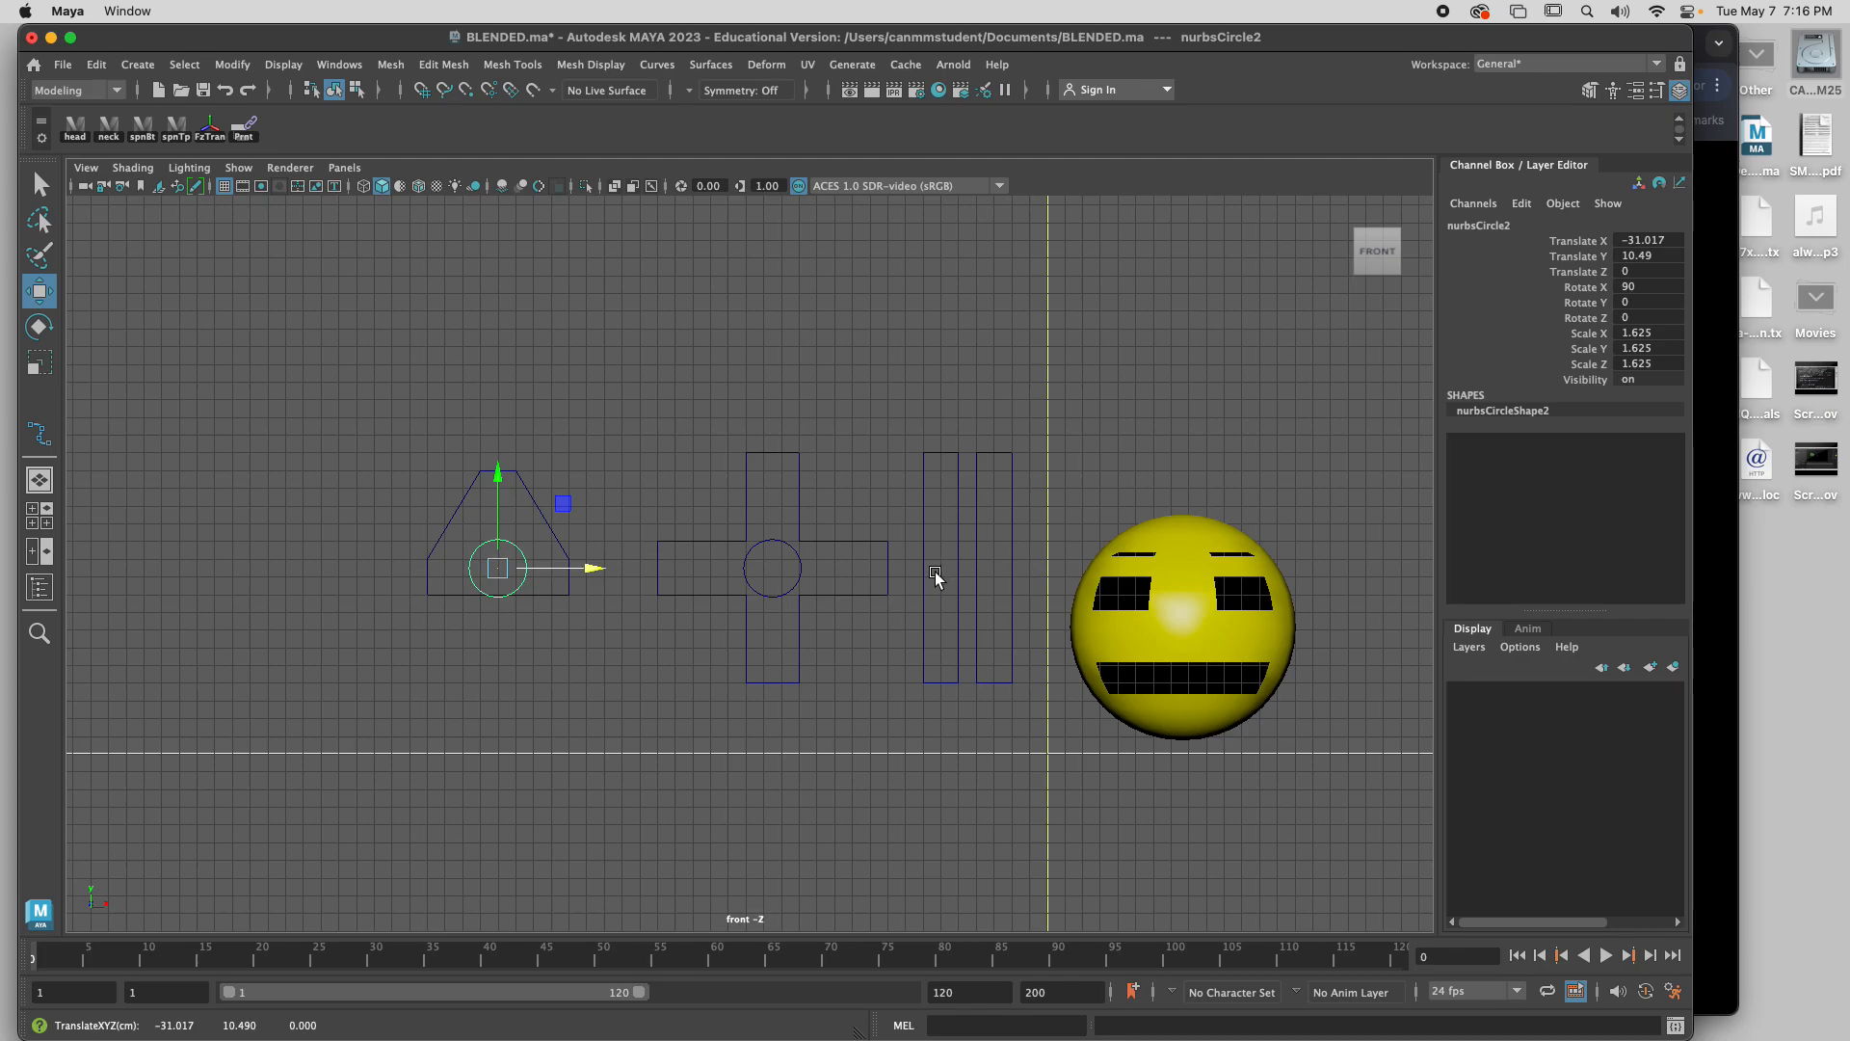
Duplicate the trapezoid's circle and place the copy over the first tall narrow rectangle at about Translate X -5.989.
drag(597, 569, 1044, 559)
key(ctrl+z)
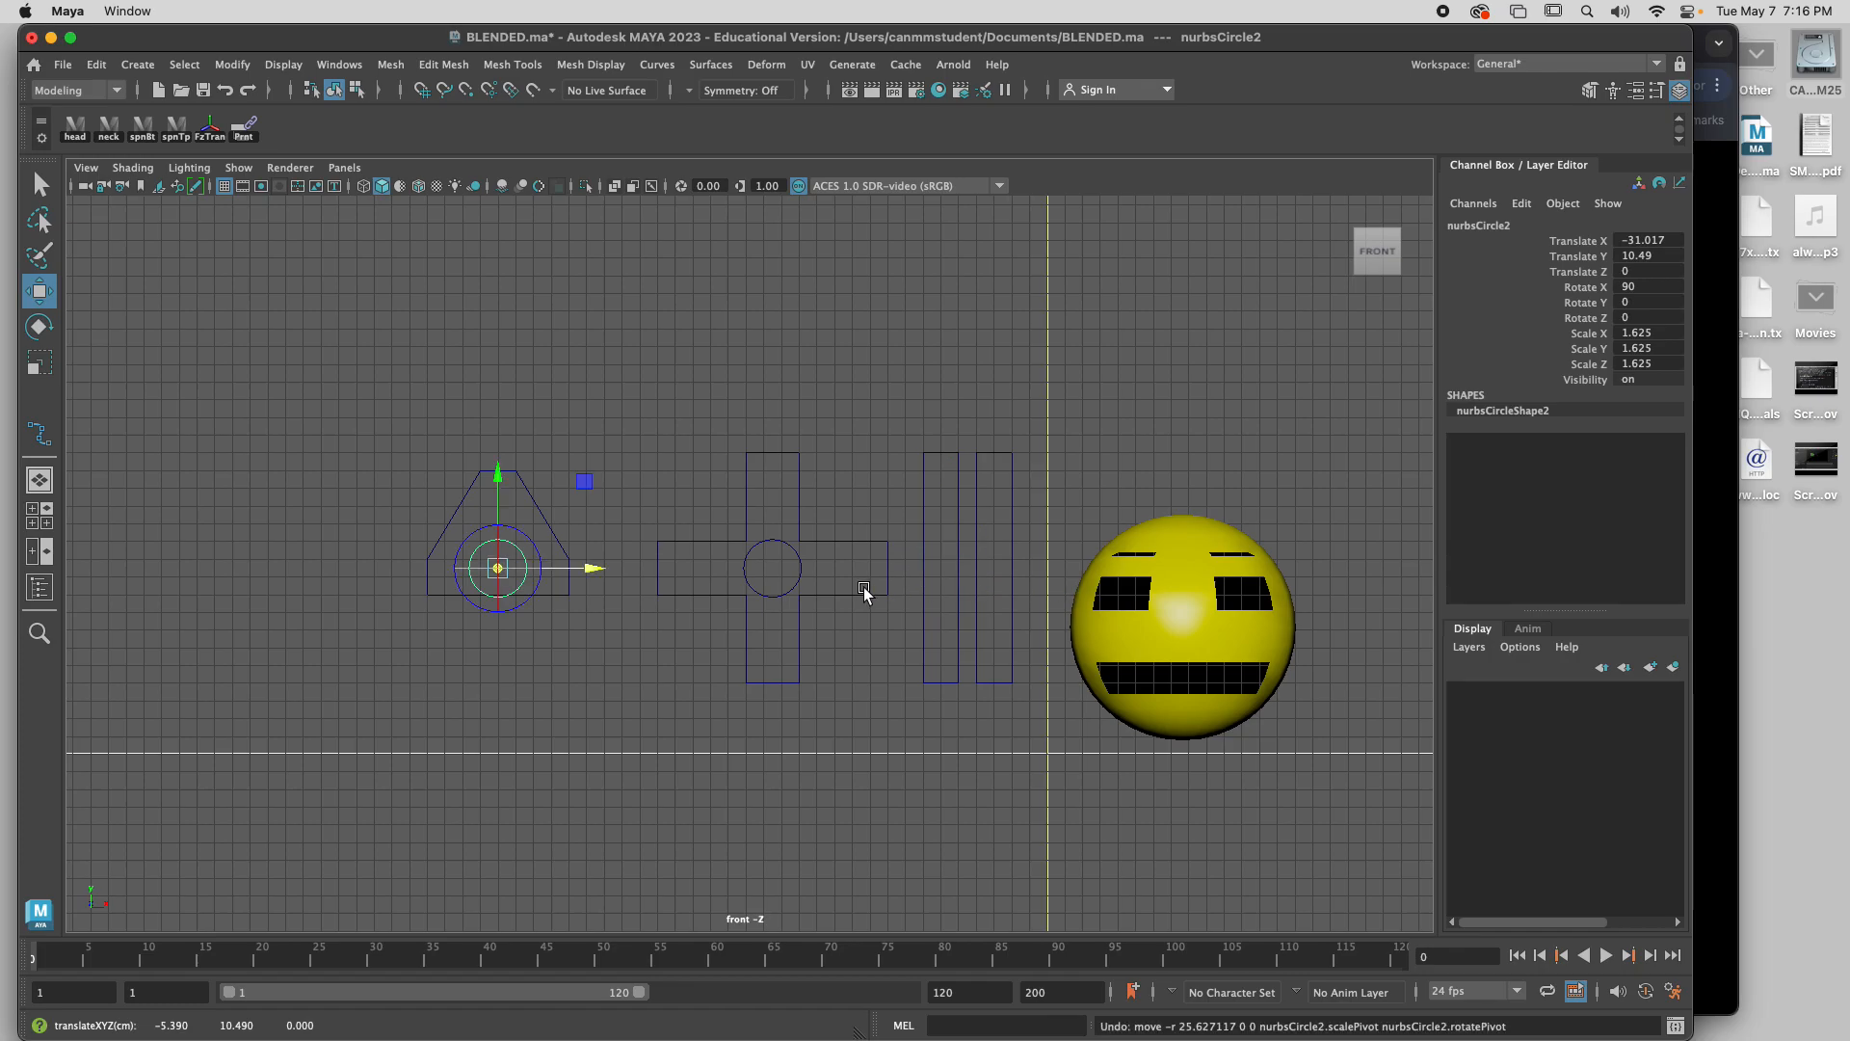
key(ctrl+d)
drag(597, 569, 1032, 552)
key(super+z)
click(630, 504)
drag(538, 561, 1037, 557)
key(super+d)
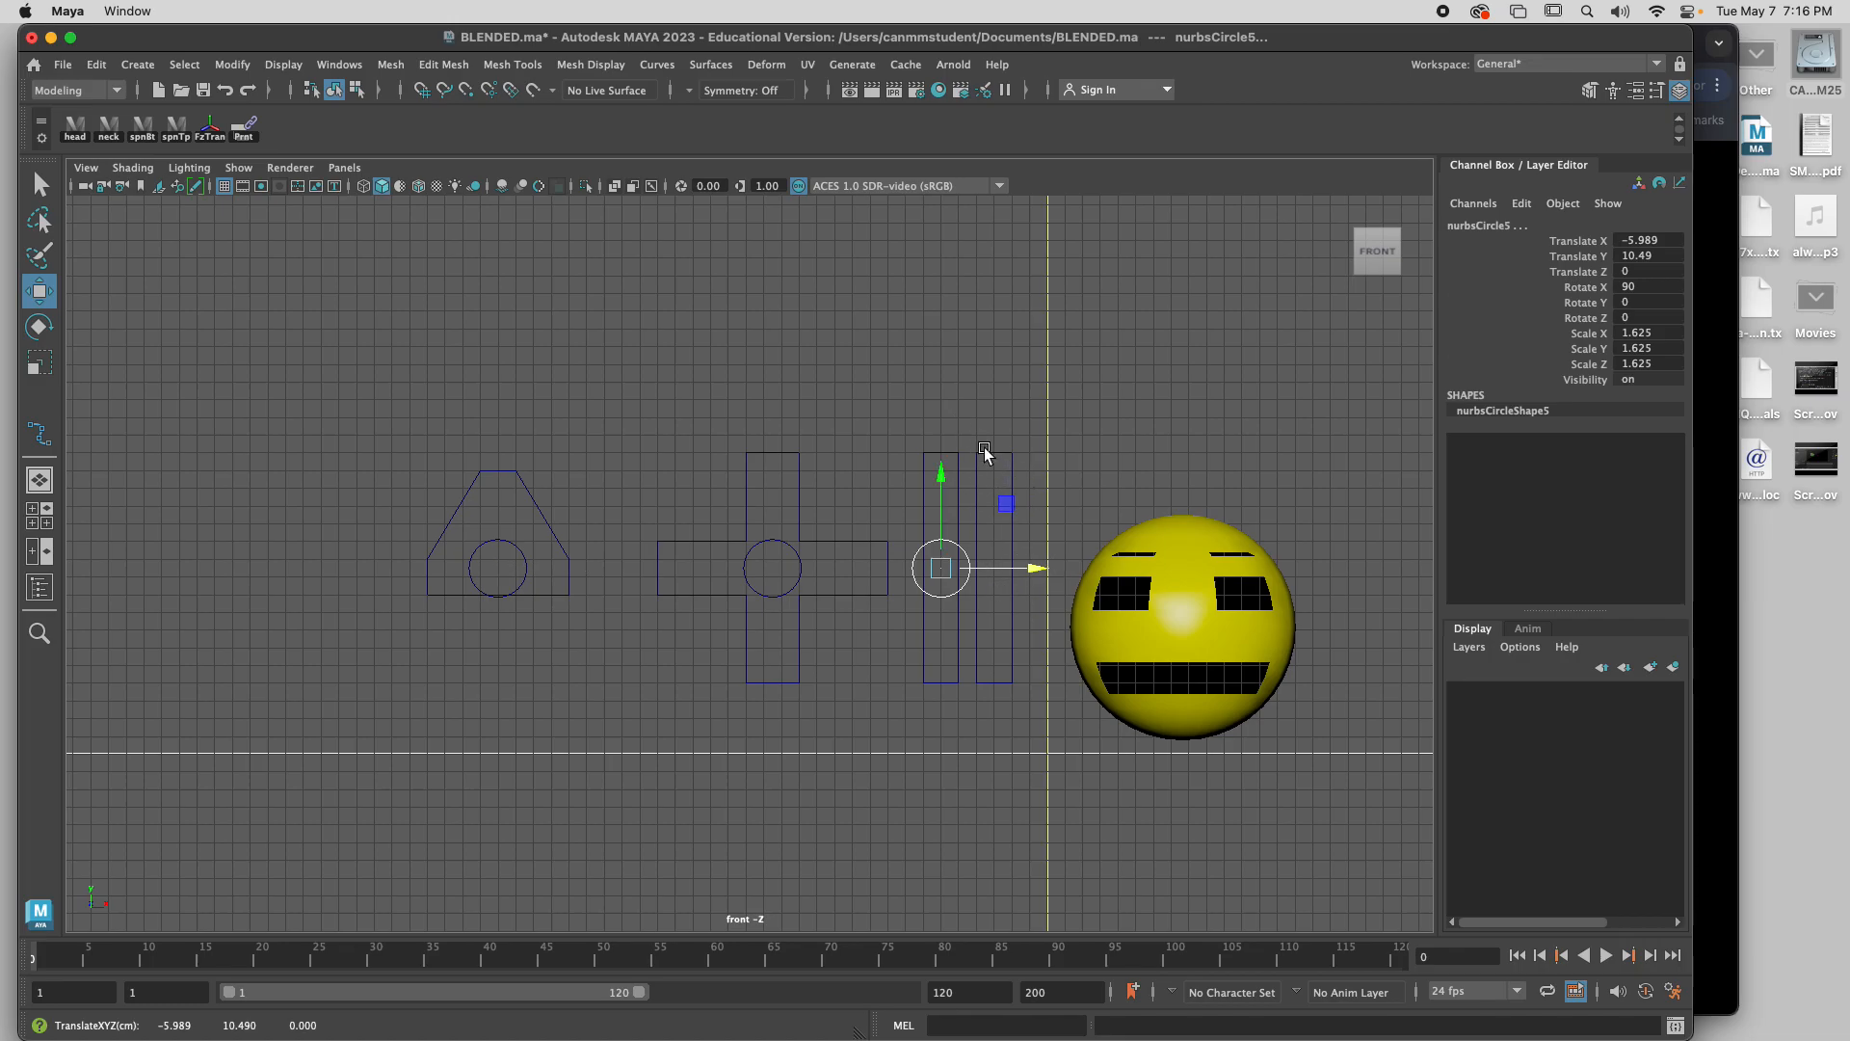
Scale the circle on the first narrow rectangle to about 1.035 and duplicate it onto the second rectangle at about Translate X -2.887.
key(r)
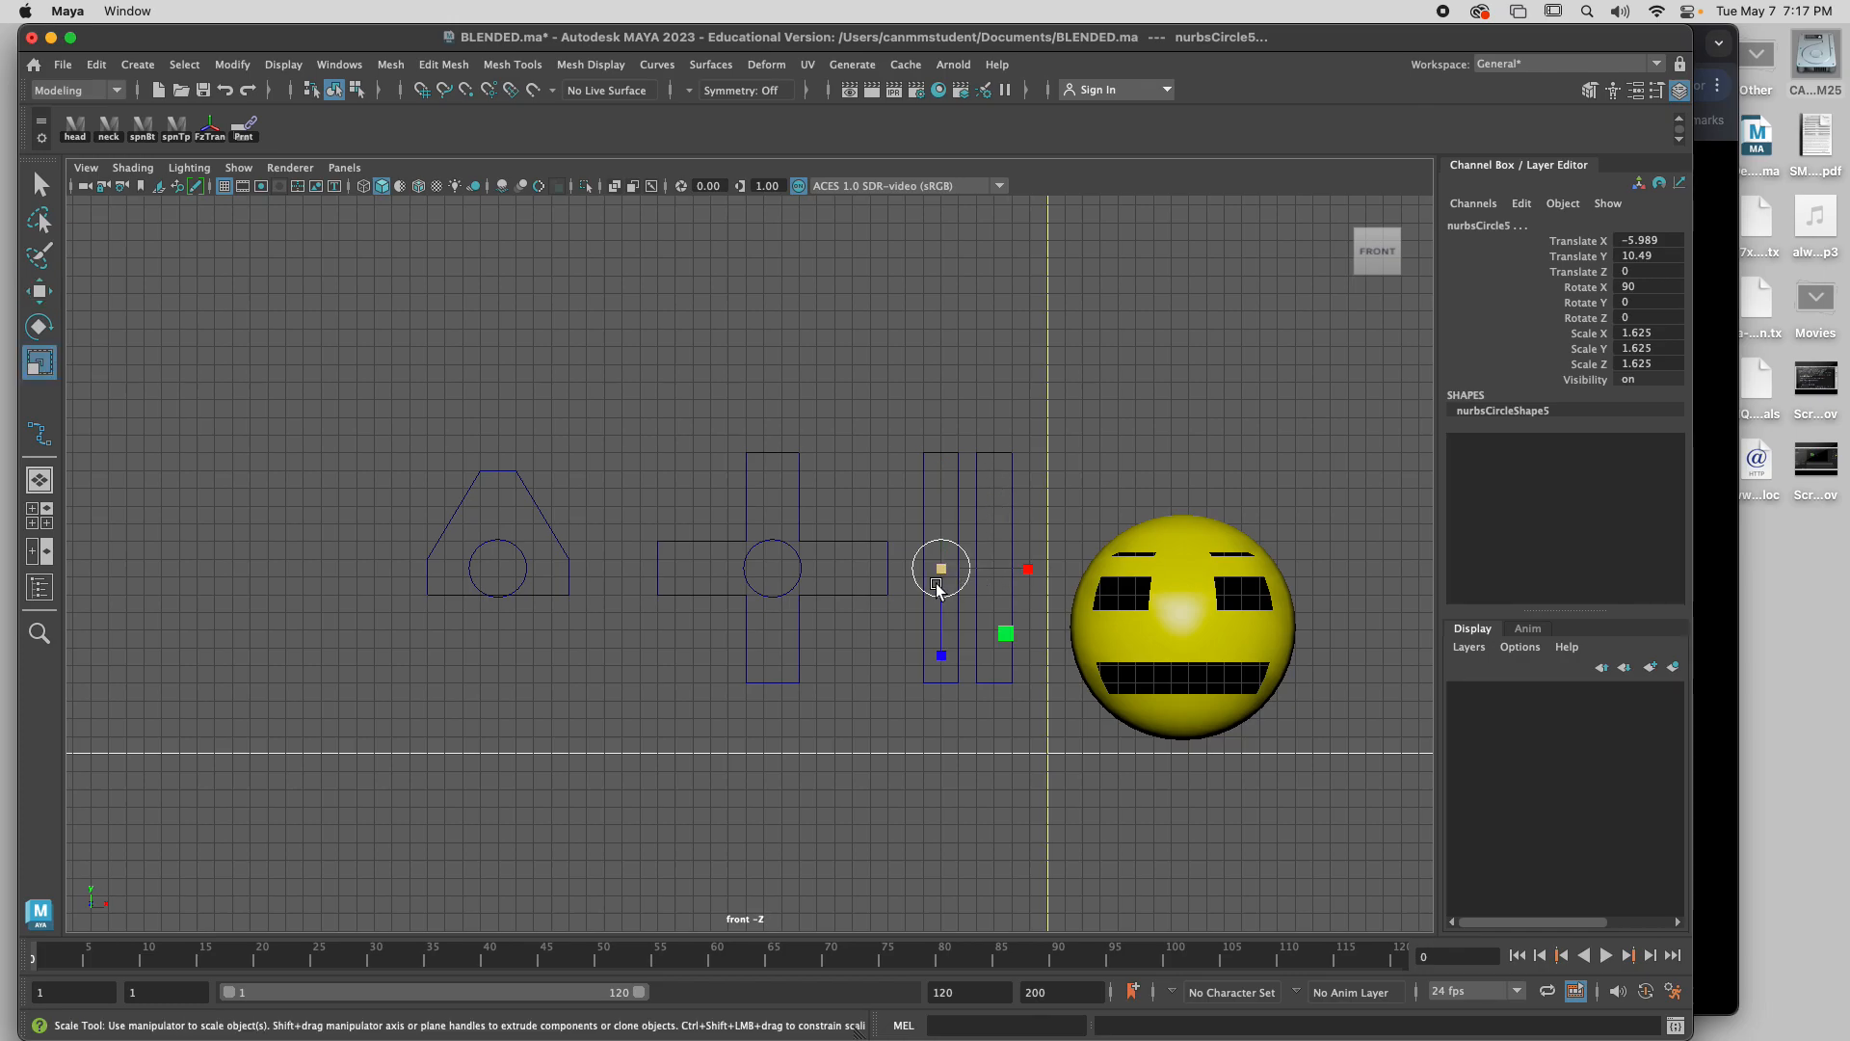
mouse_move(937, 586)
mouse_down()
mouse_move(952, 567)
mouse_move(924, 568)
mouse_up()
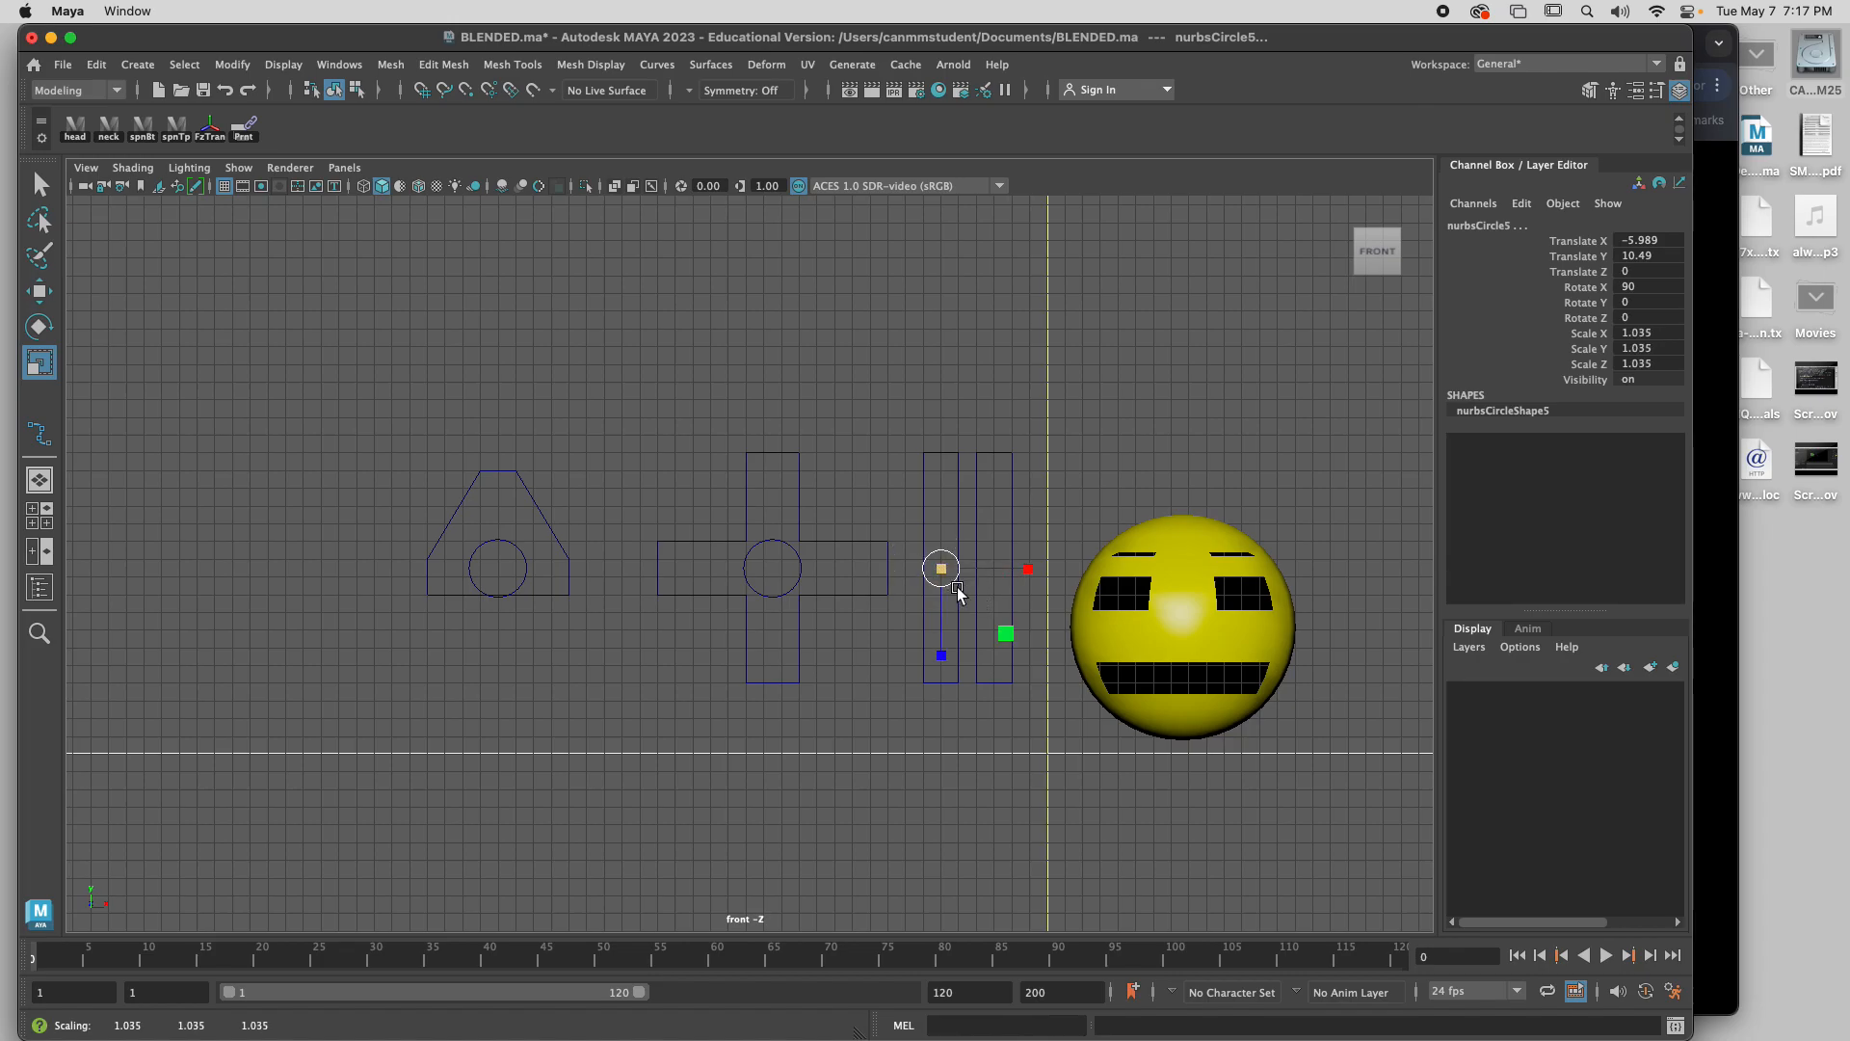
key(ctrl+d)
key(w)
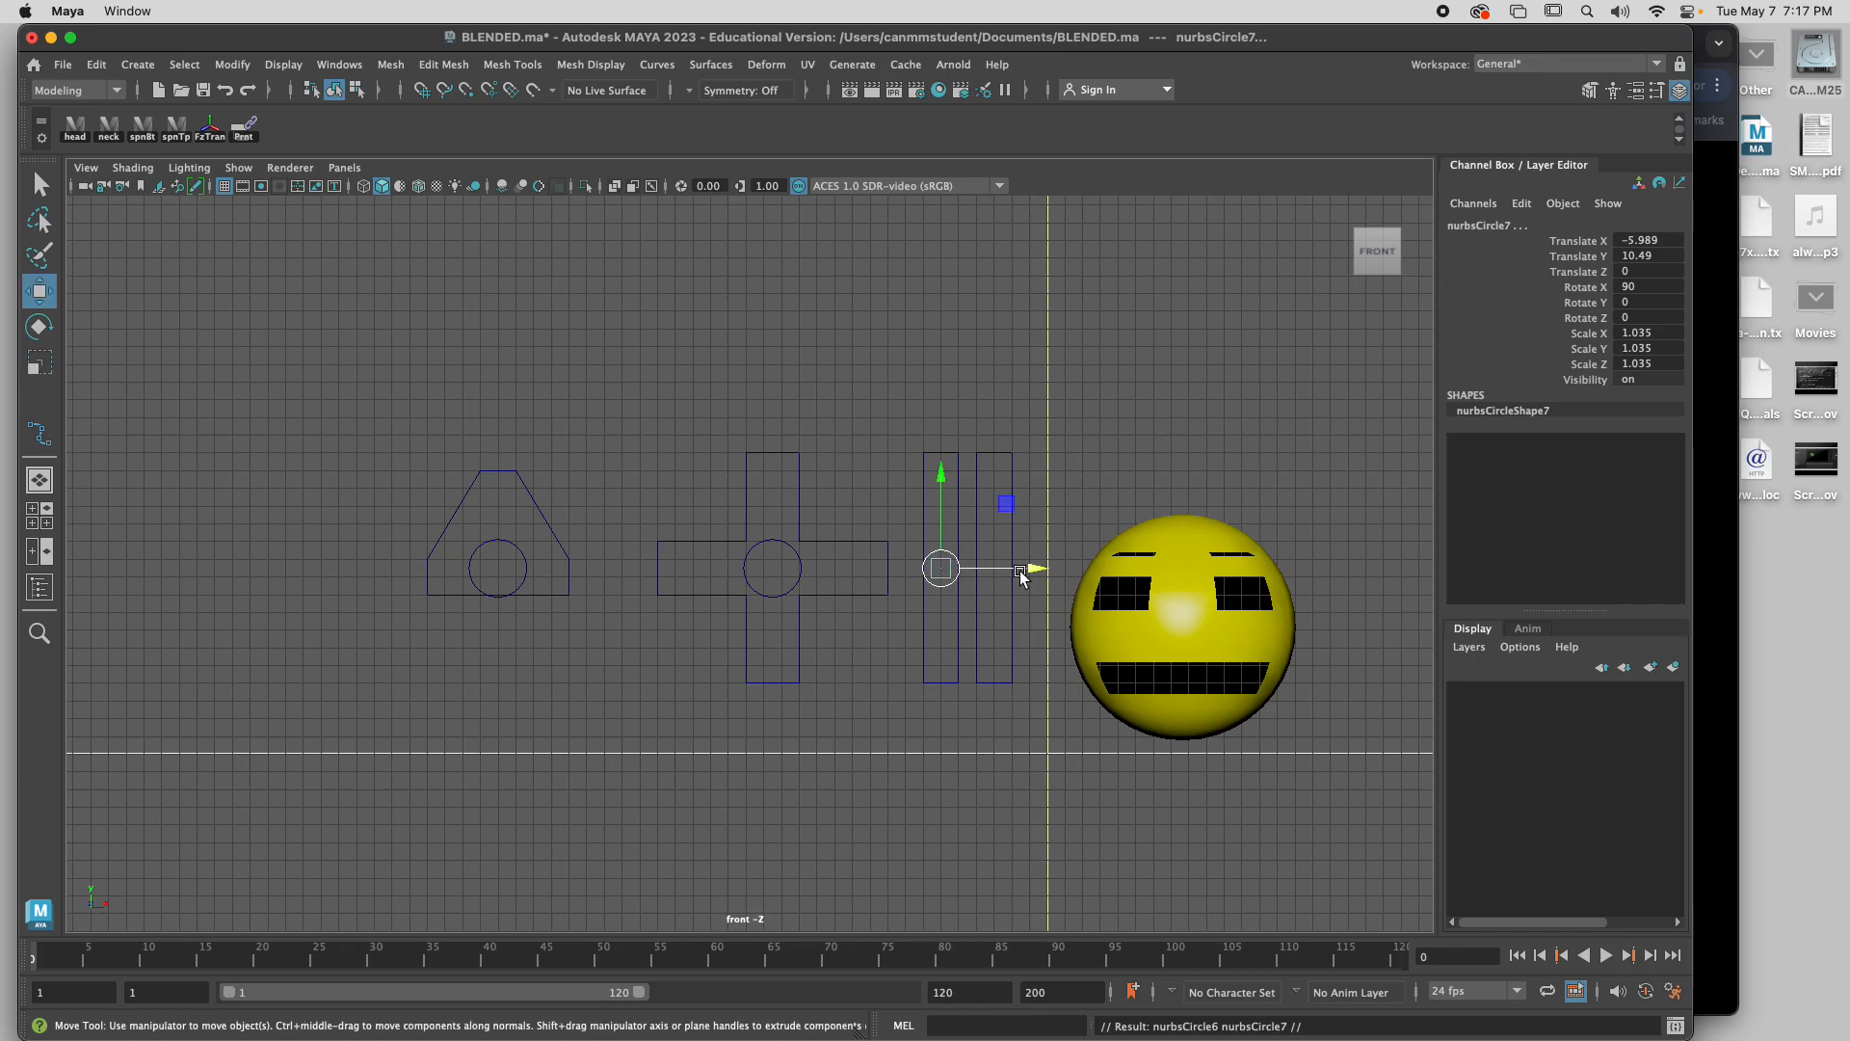
drag(1025, 569, 1084, 567)
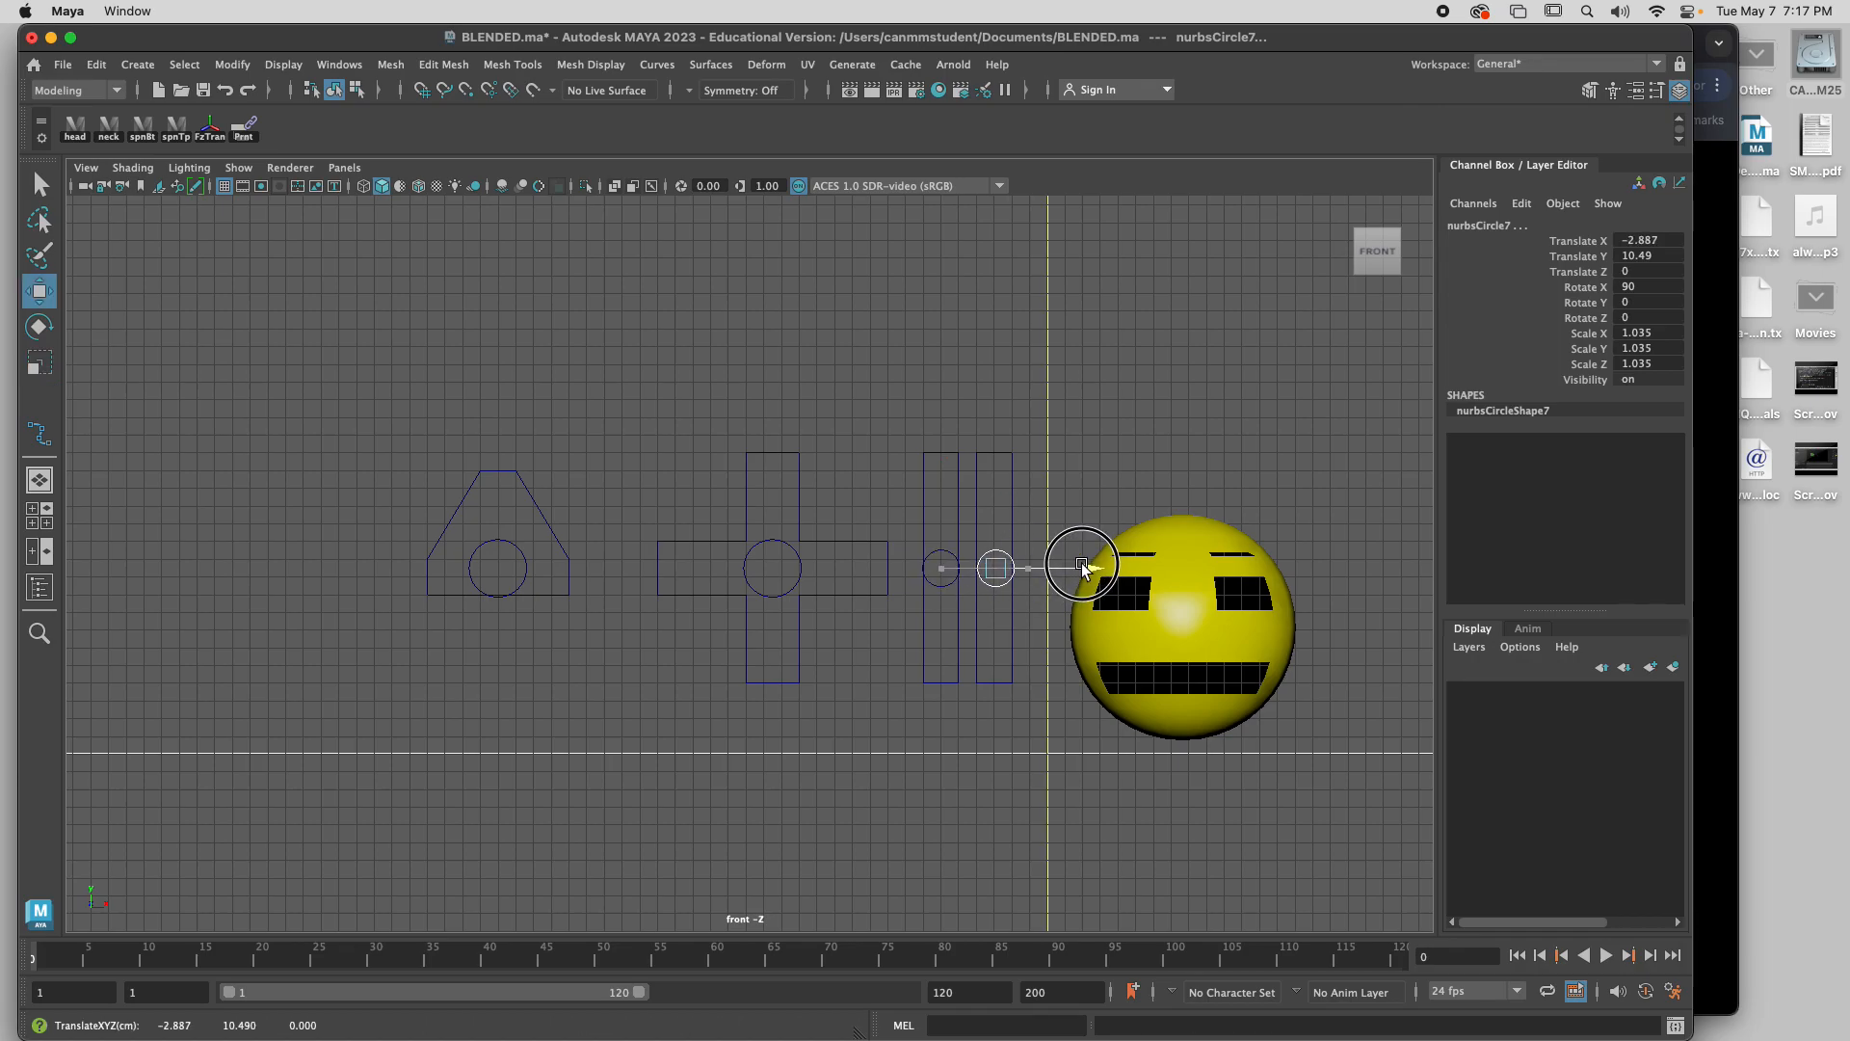
Select all the control outlines and circles and check their Drawing Overrides in the Attribute Editor.
key(z)
click(1120, 405)
drag(1120, 405, 649, 805)
click(297, 409)
drag(257, 405, 1043, 811)
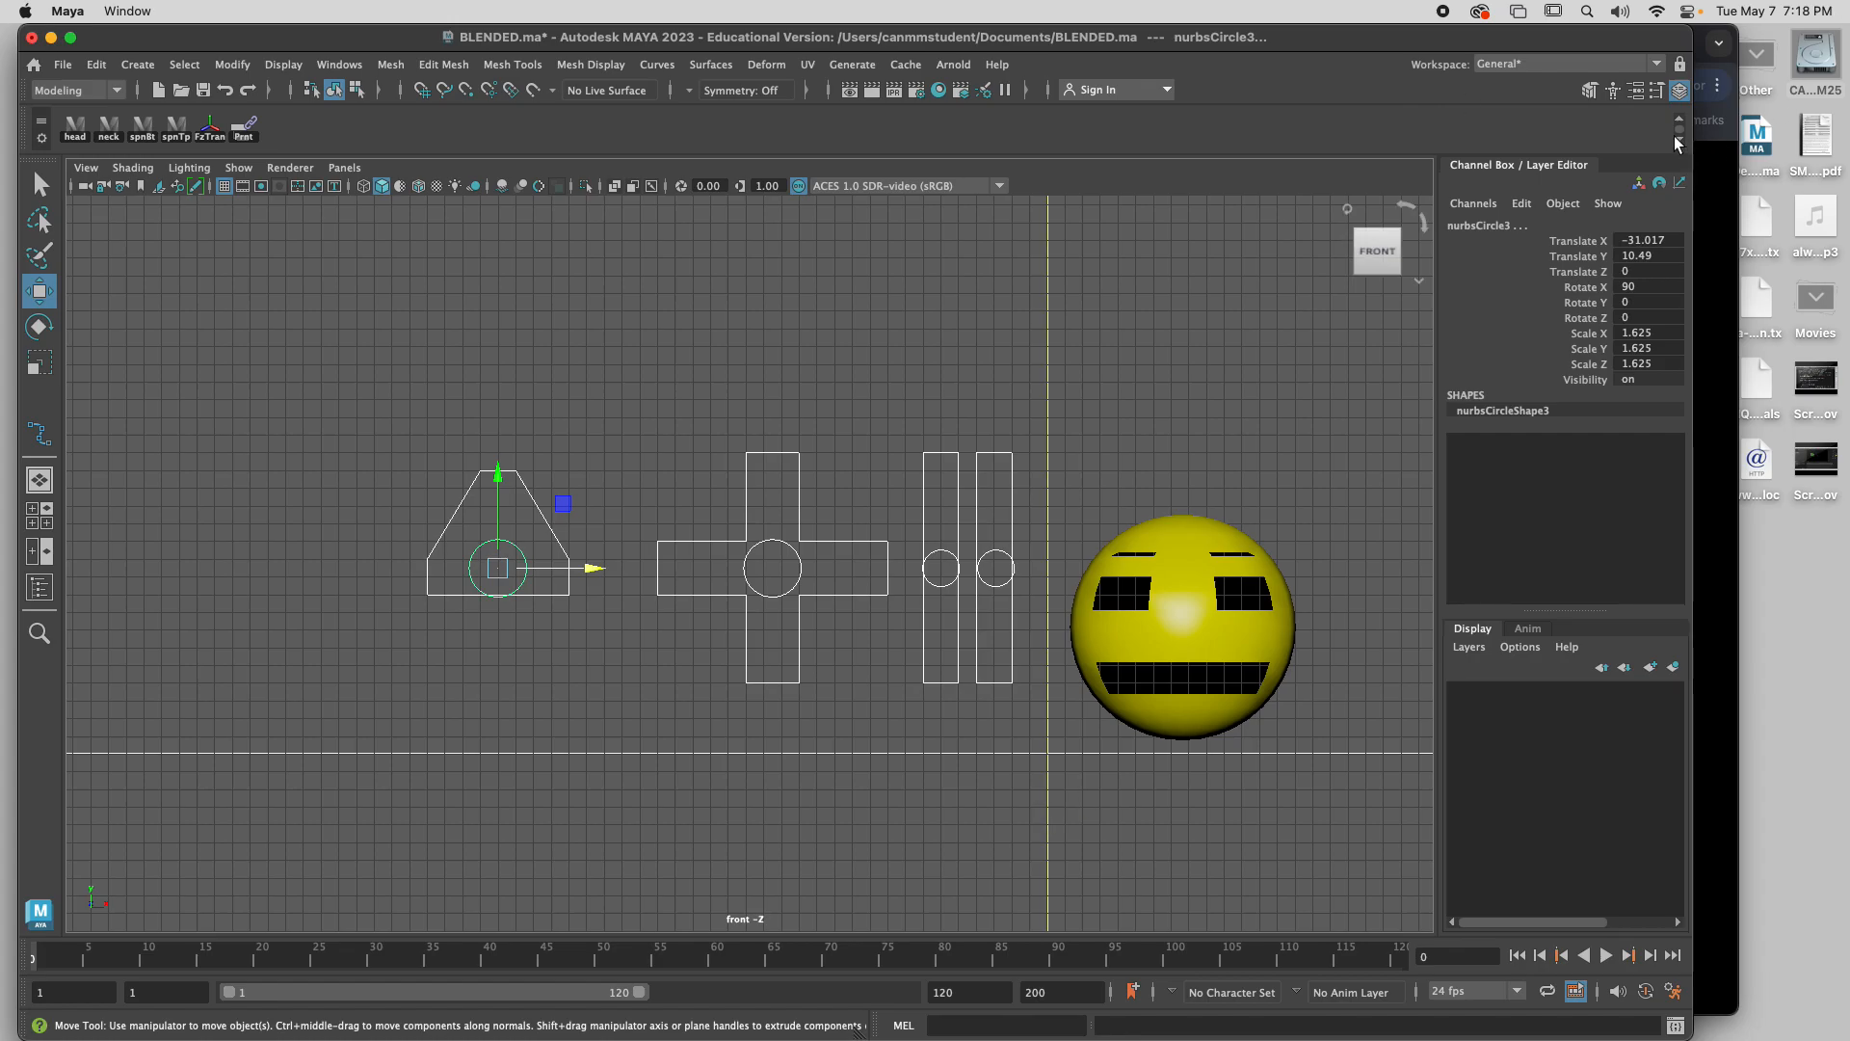
click(1638, 91)
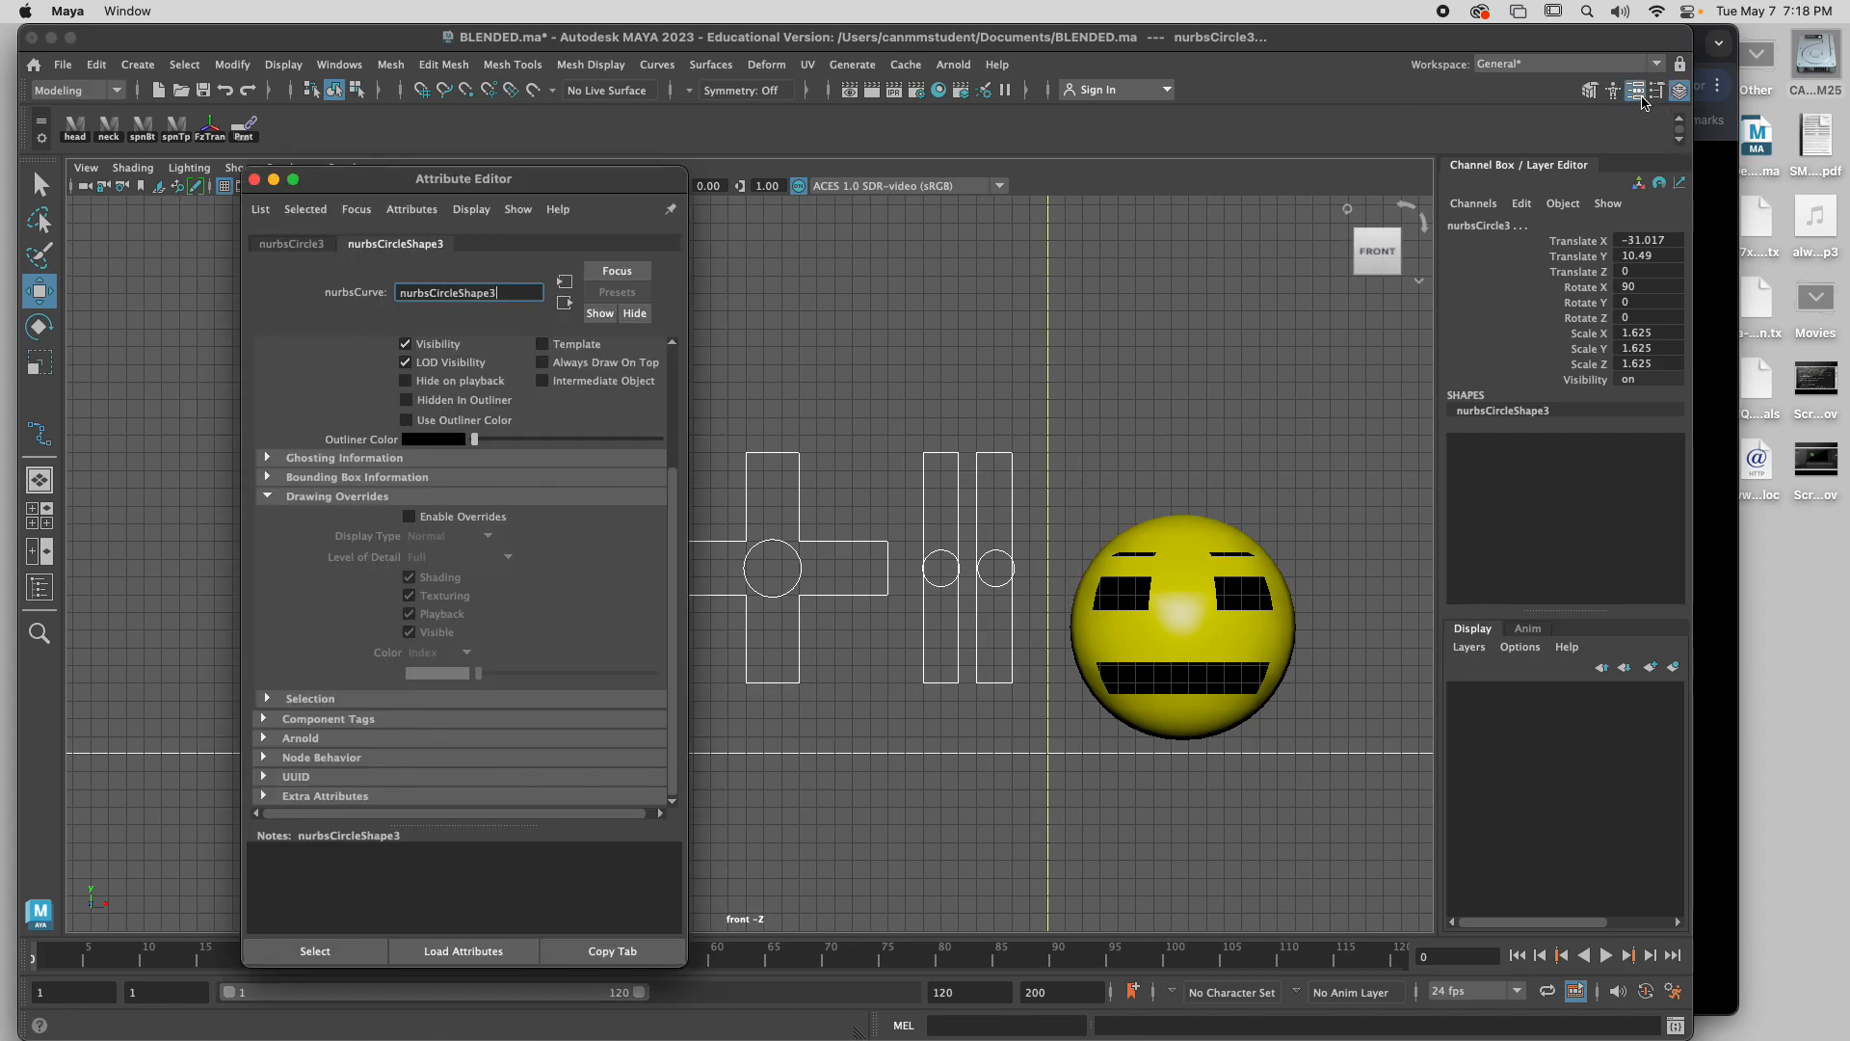
click(267, 496)
click(254, 180)
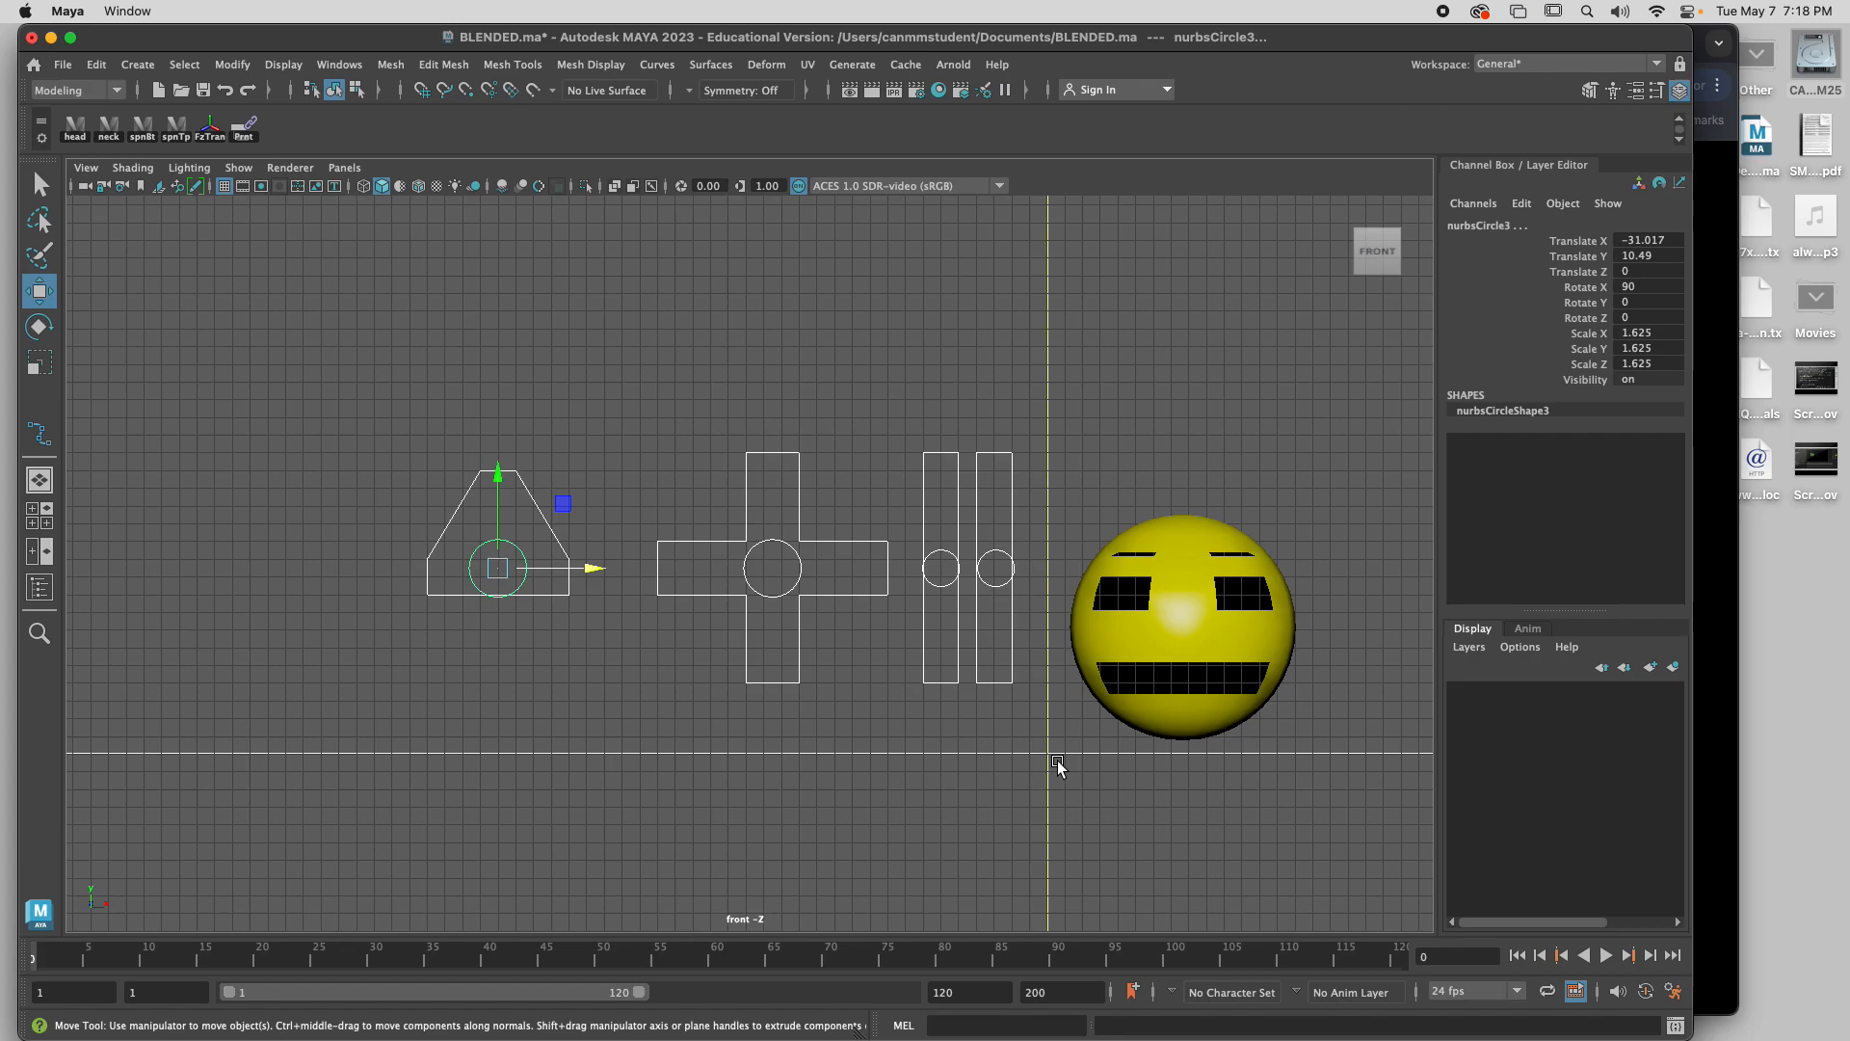
Examine the component, display, node behavior and extra attribute sections of the circle's shape node in the Attribute Editor.
click(1641, 92)
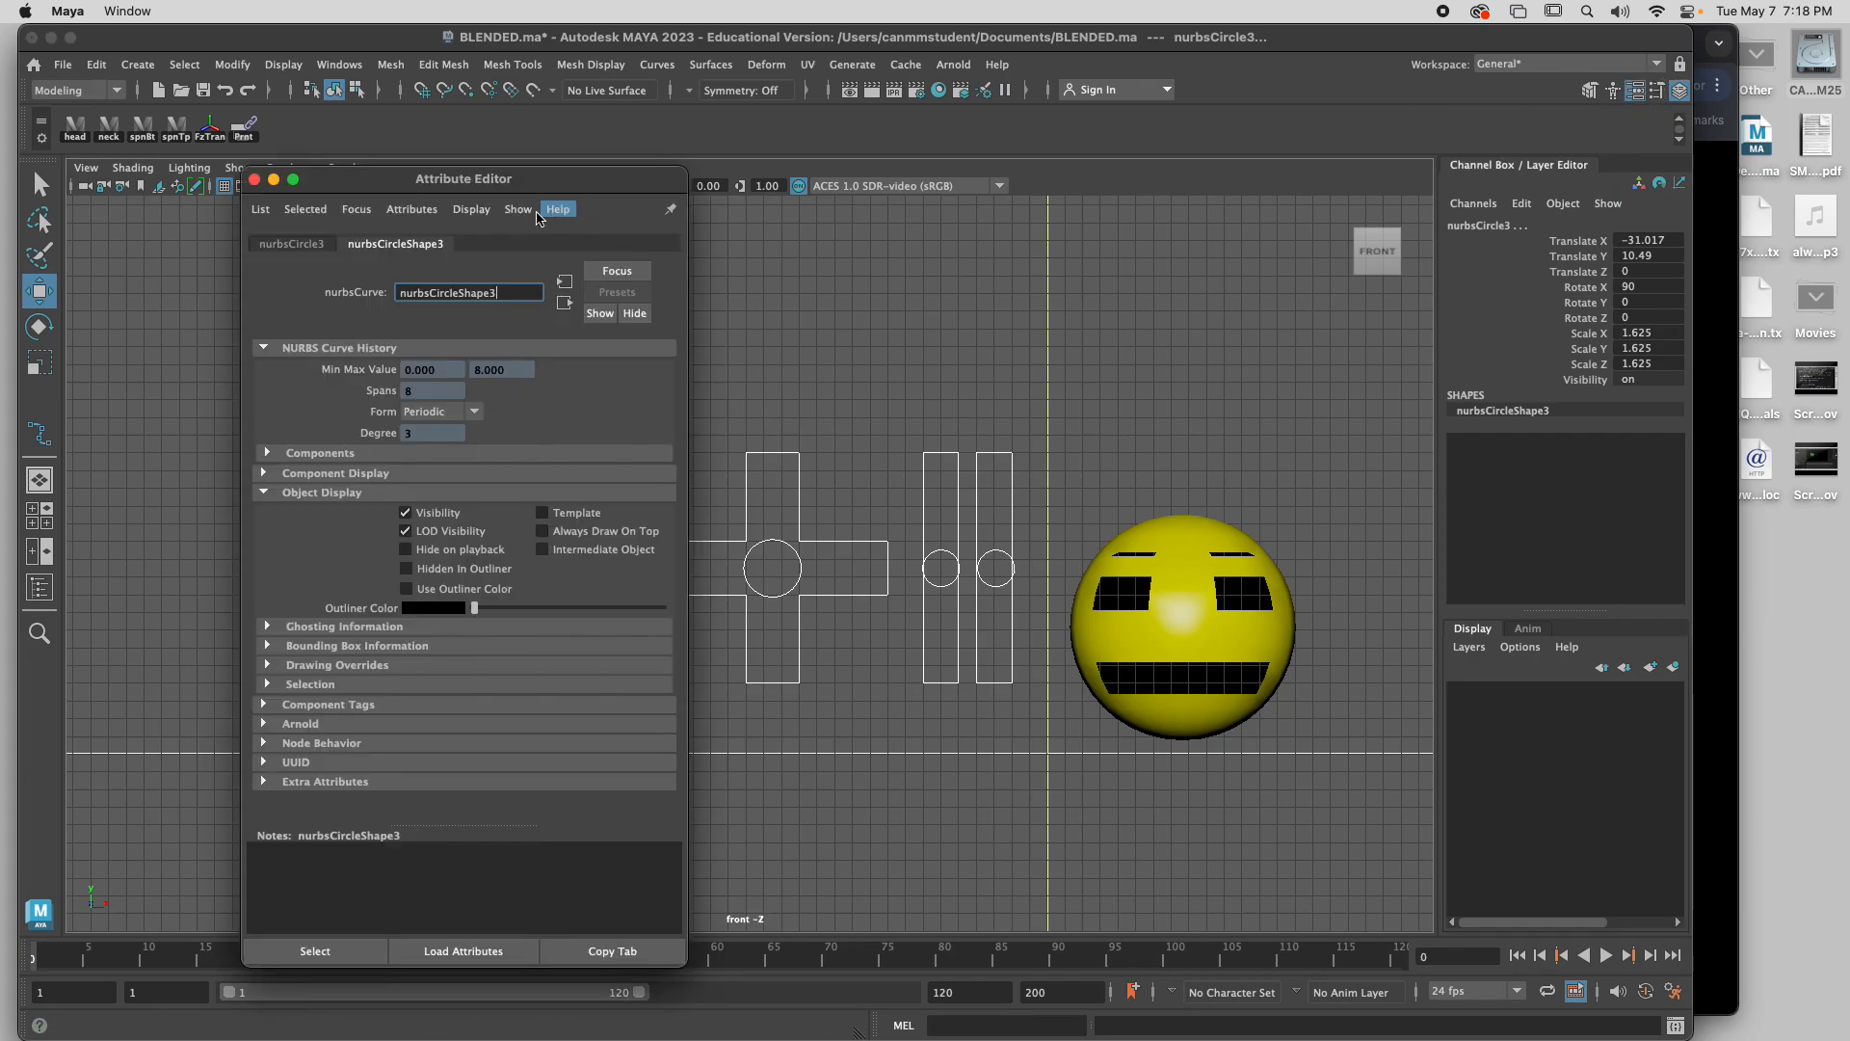
click(263, 490)
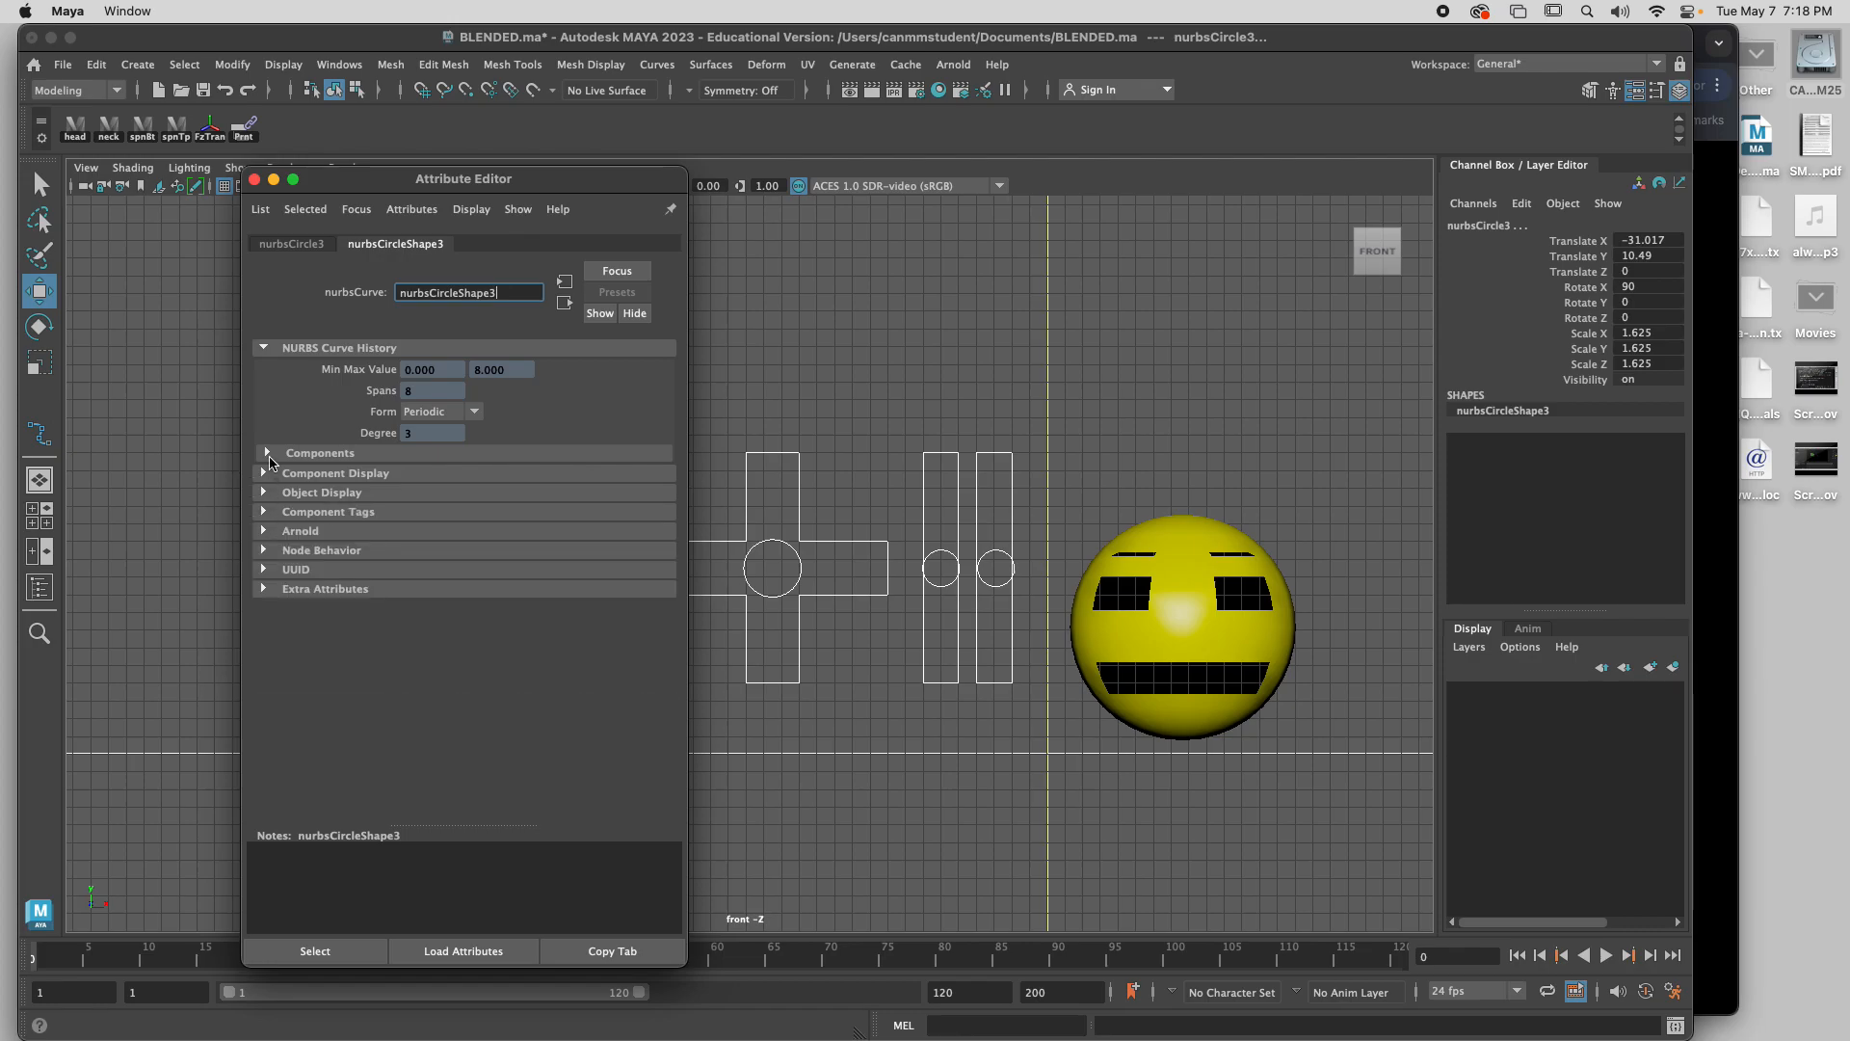
click(269, 453)
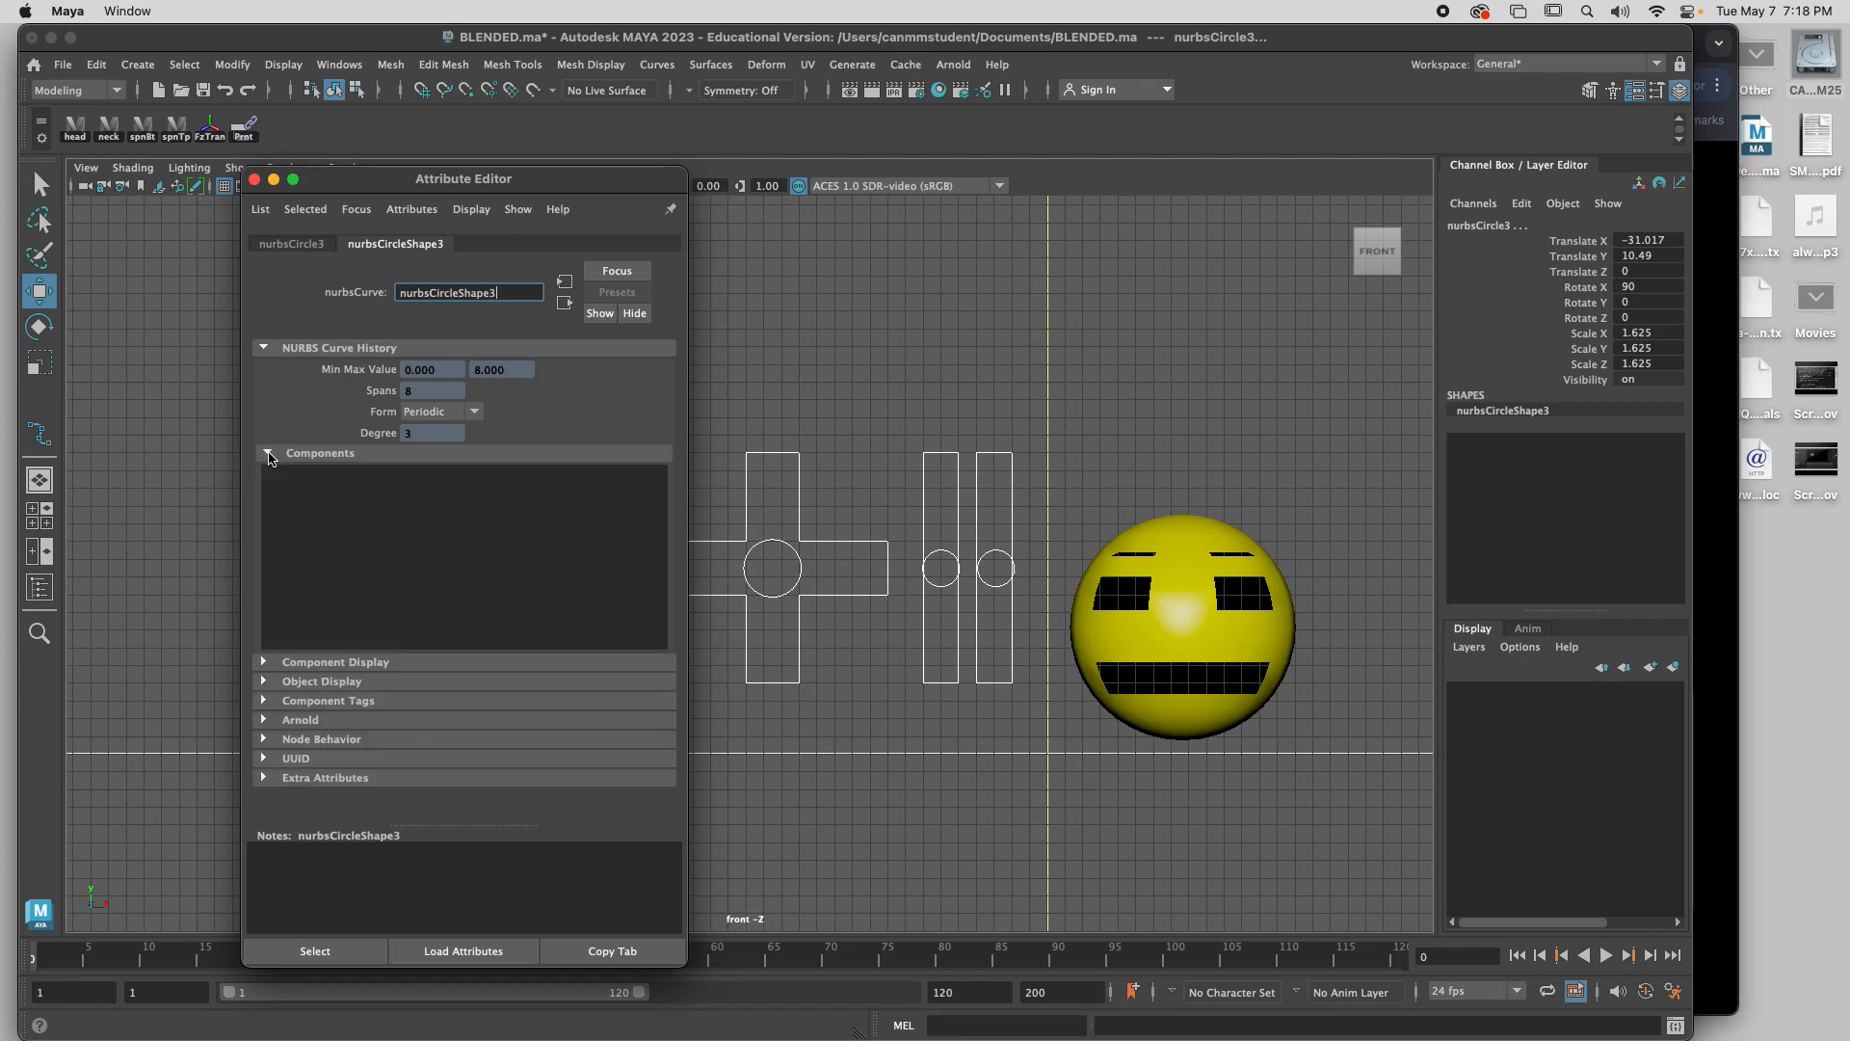
click(268, 453)
click(262, 474)
click(263, 474)
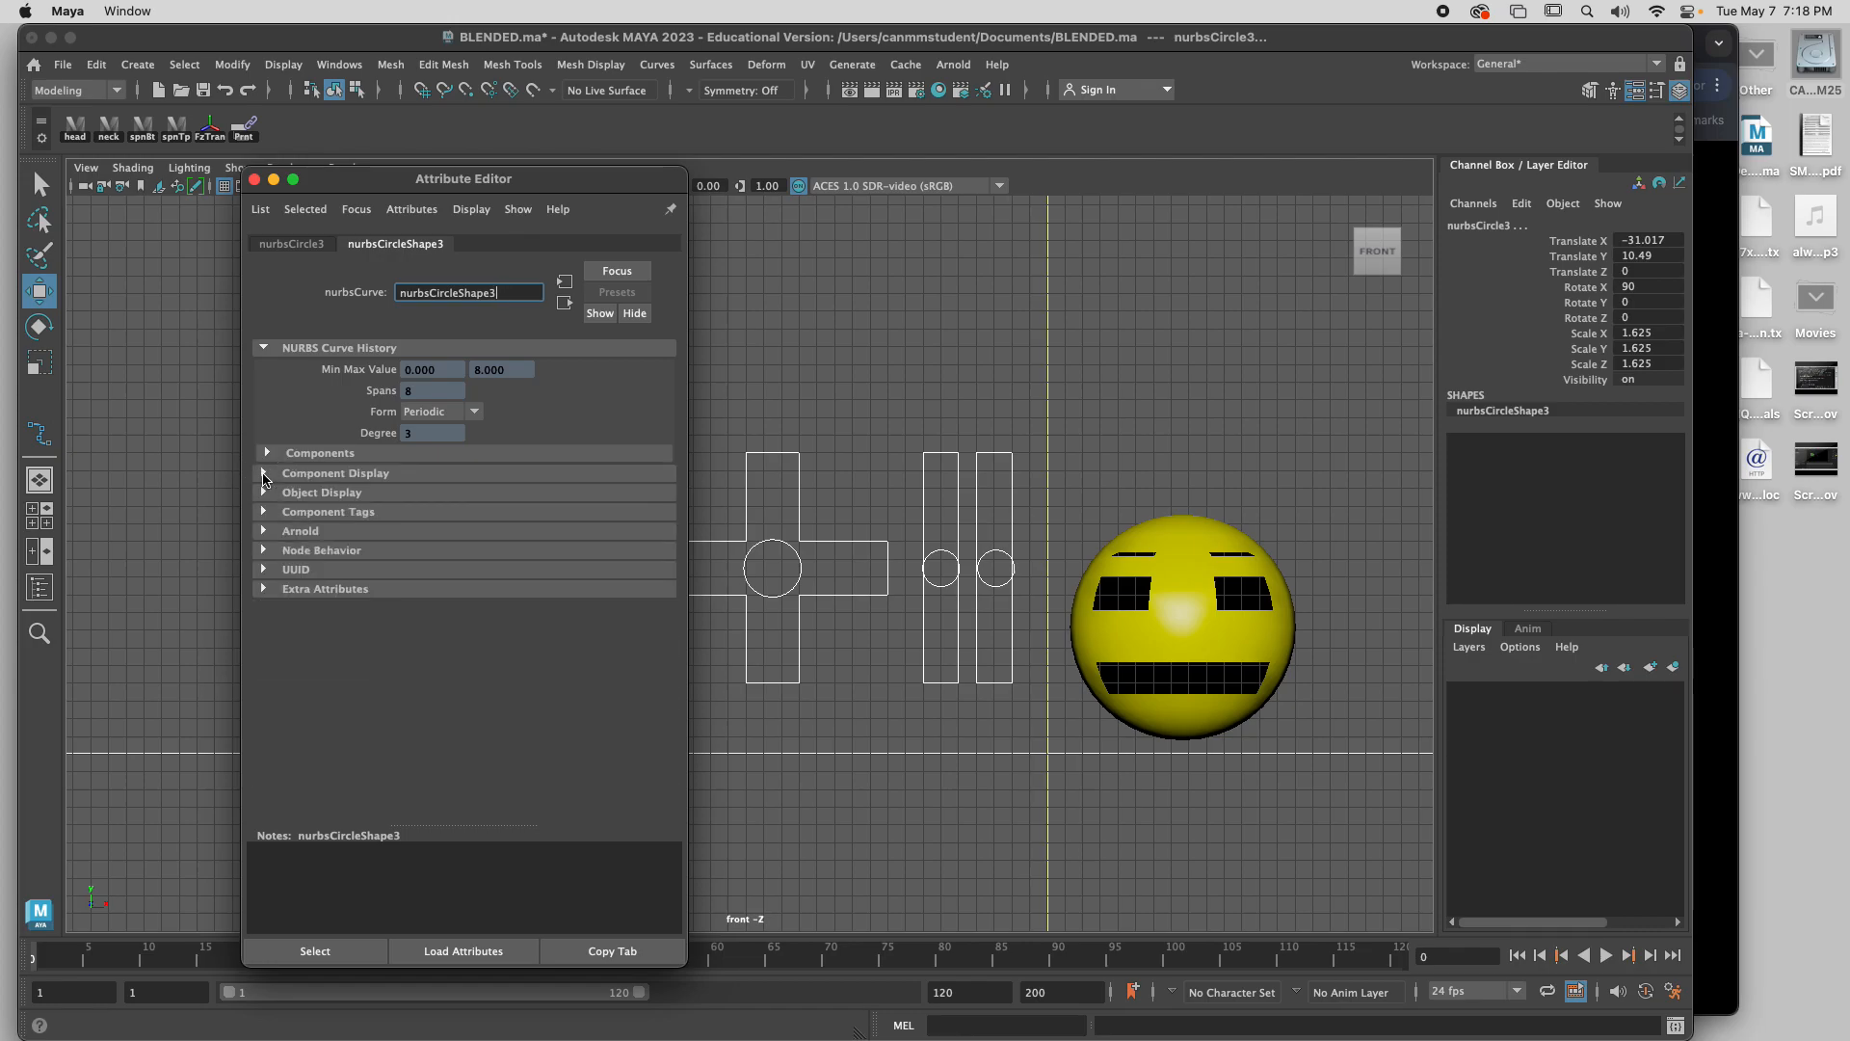
click(262, 551)
click(261, 552)
click(263, 570)
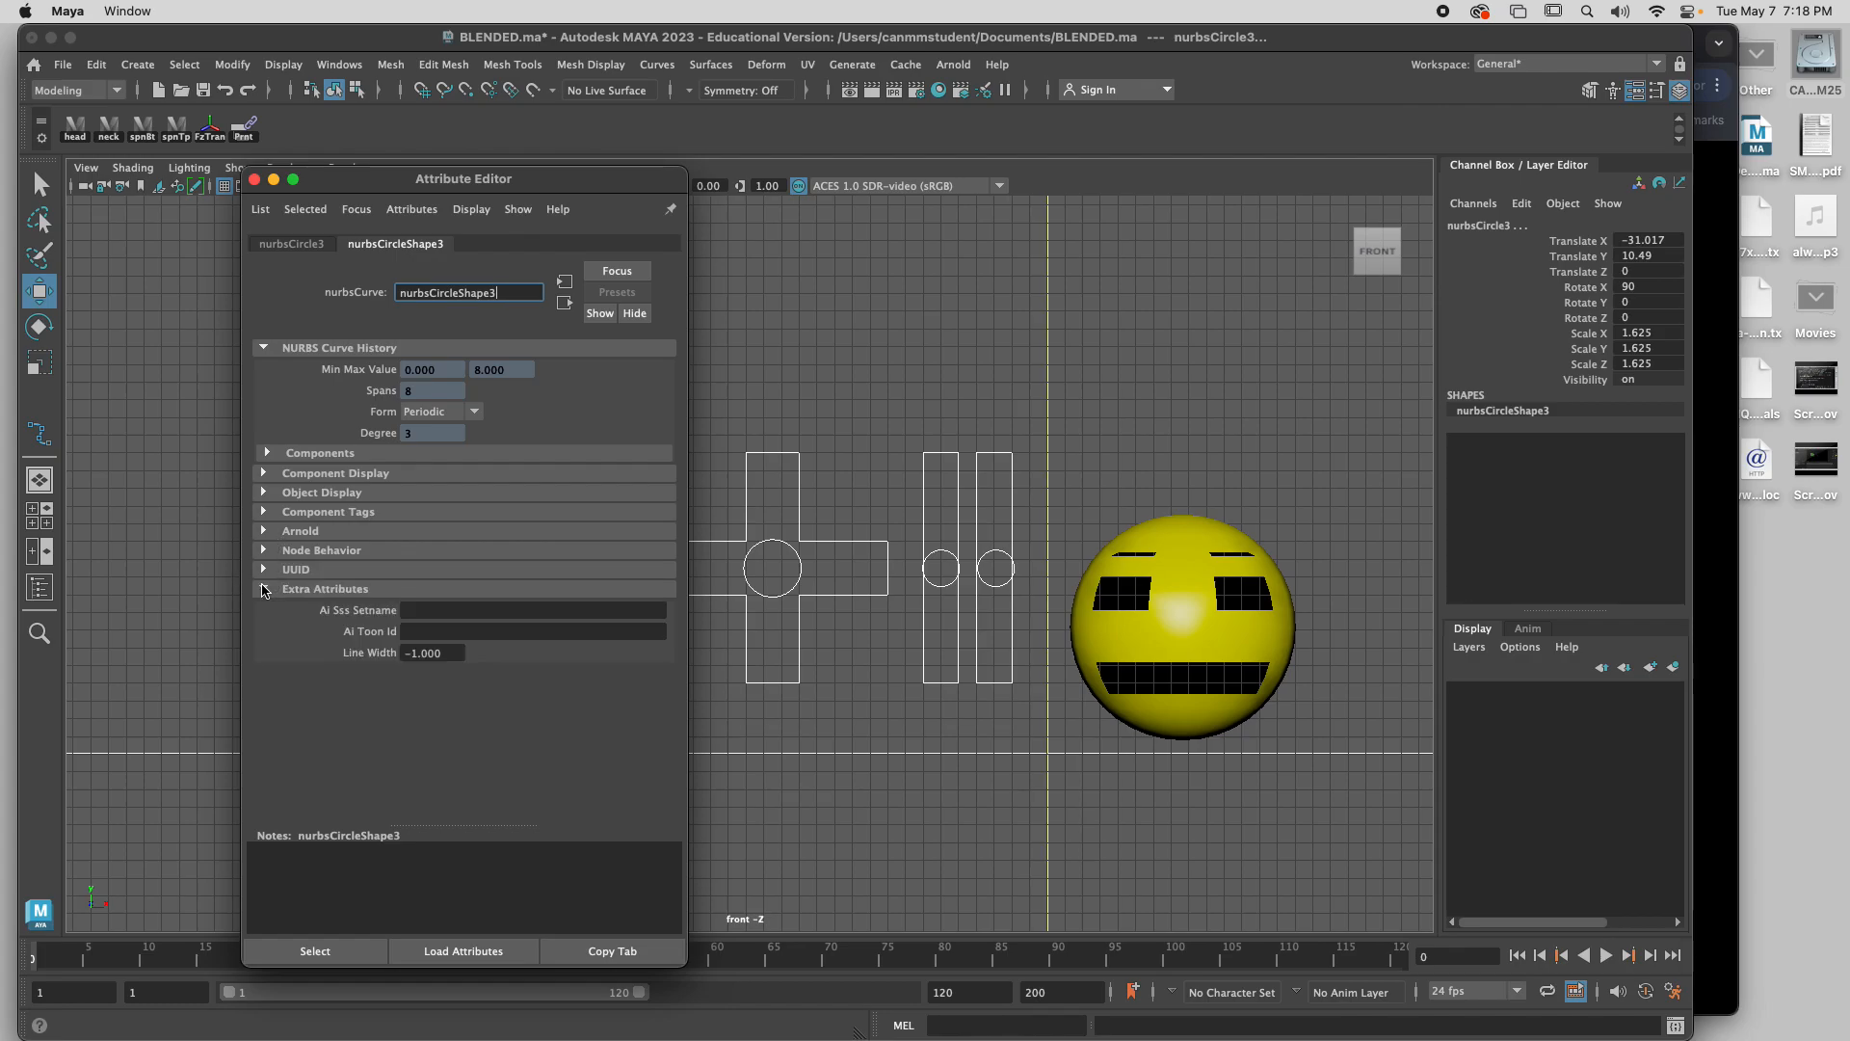
click(263, 570)
Examine the Limit Information of the trapezoid circle's transform node, including its Translate limits, and clear the selection.
click(297, 244)
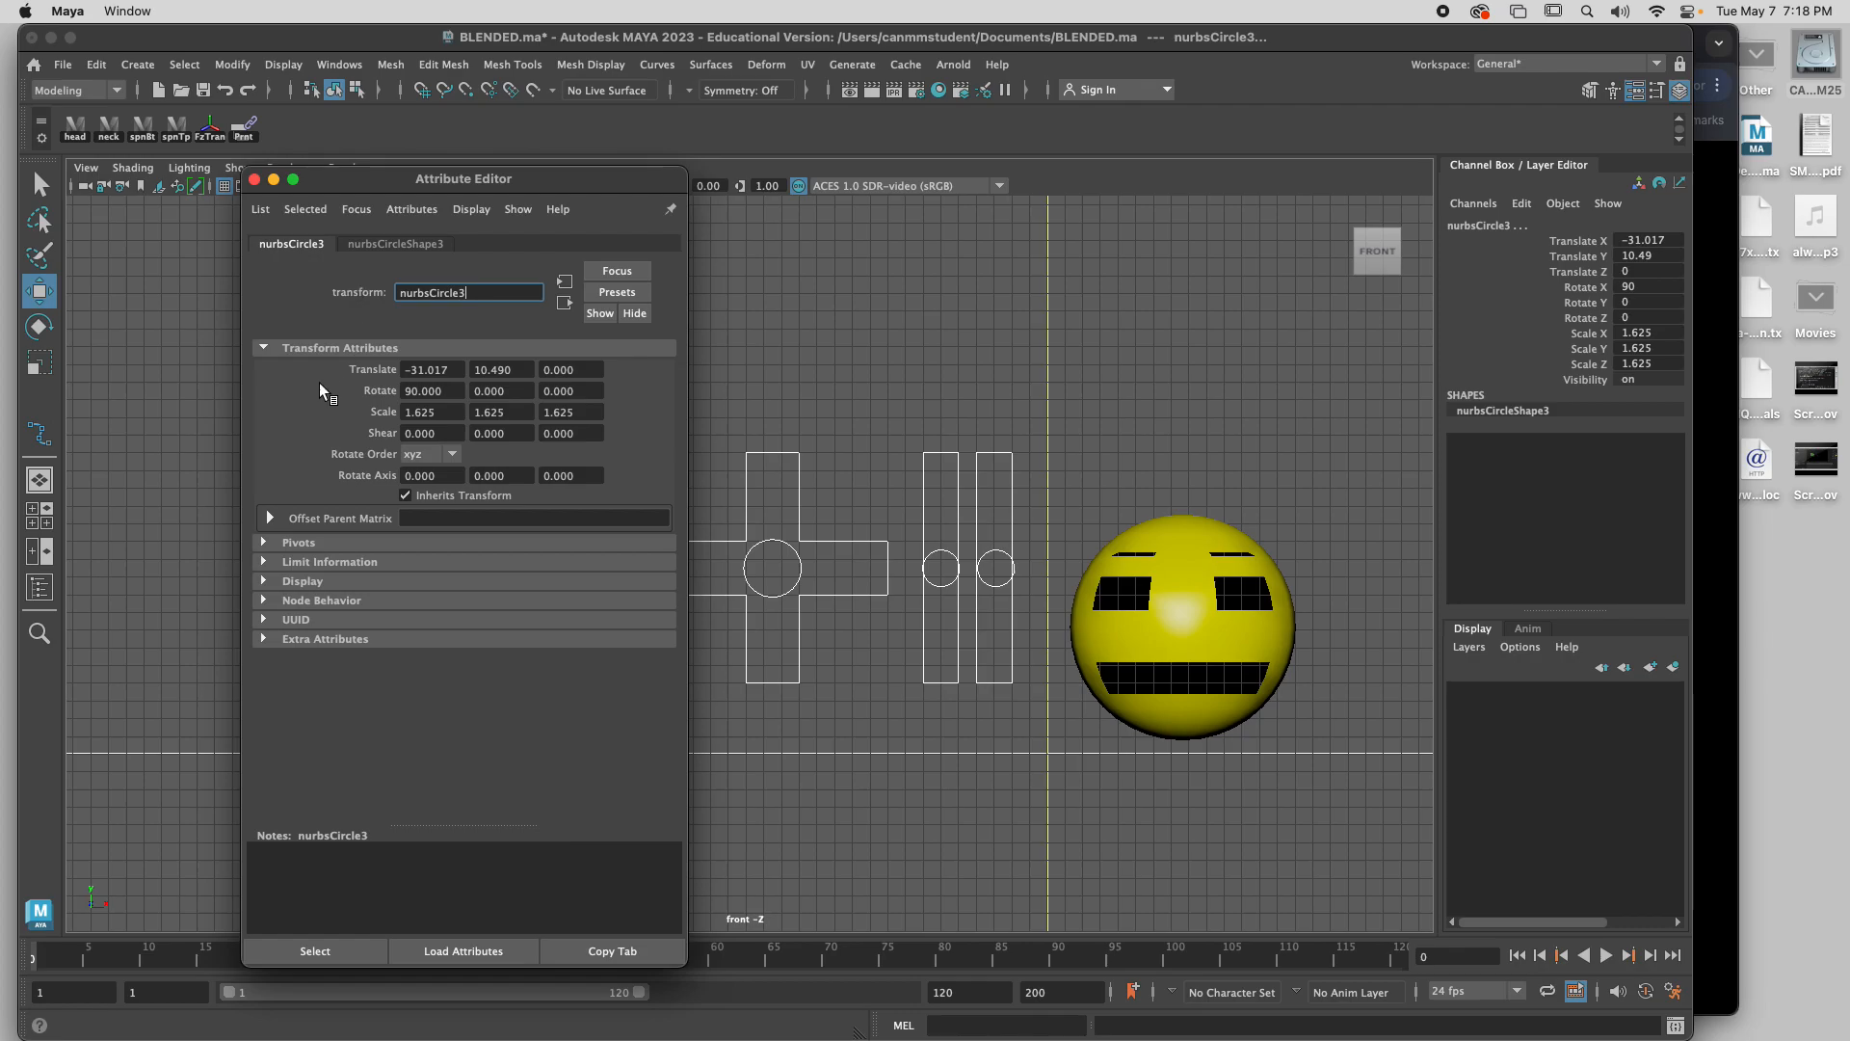
click(263, 561)
click(268, 583)
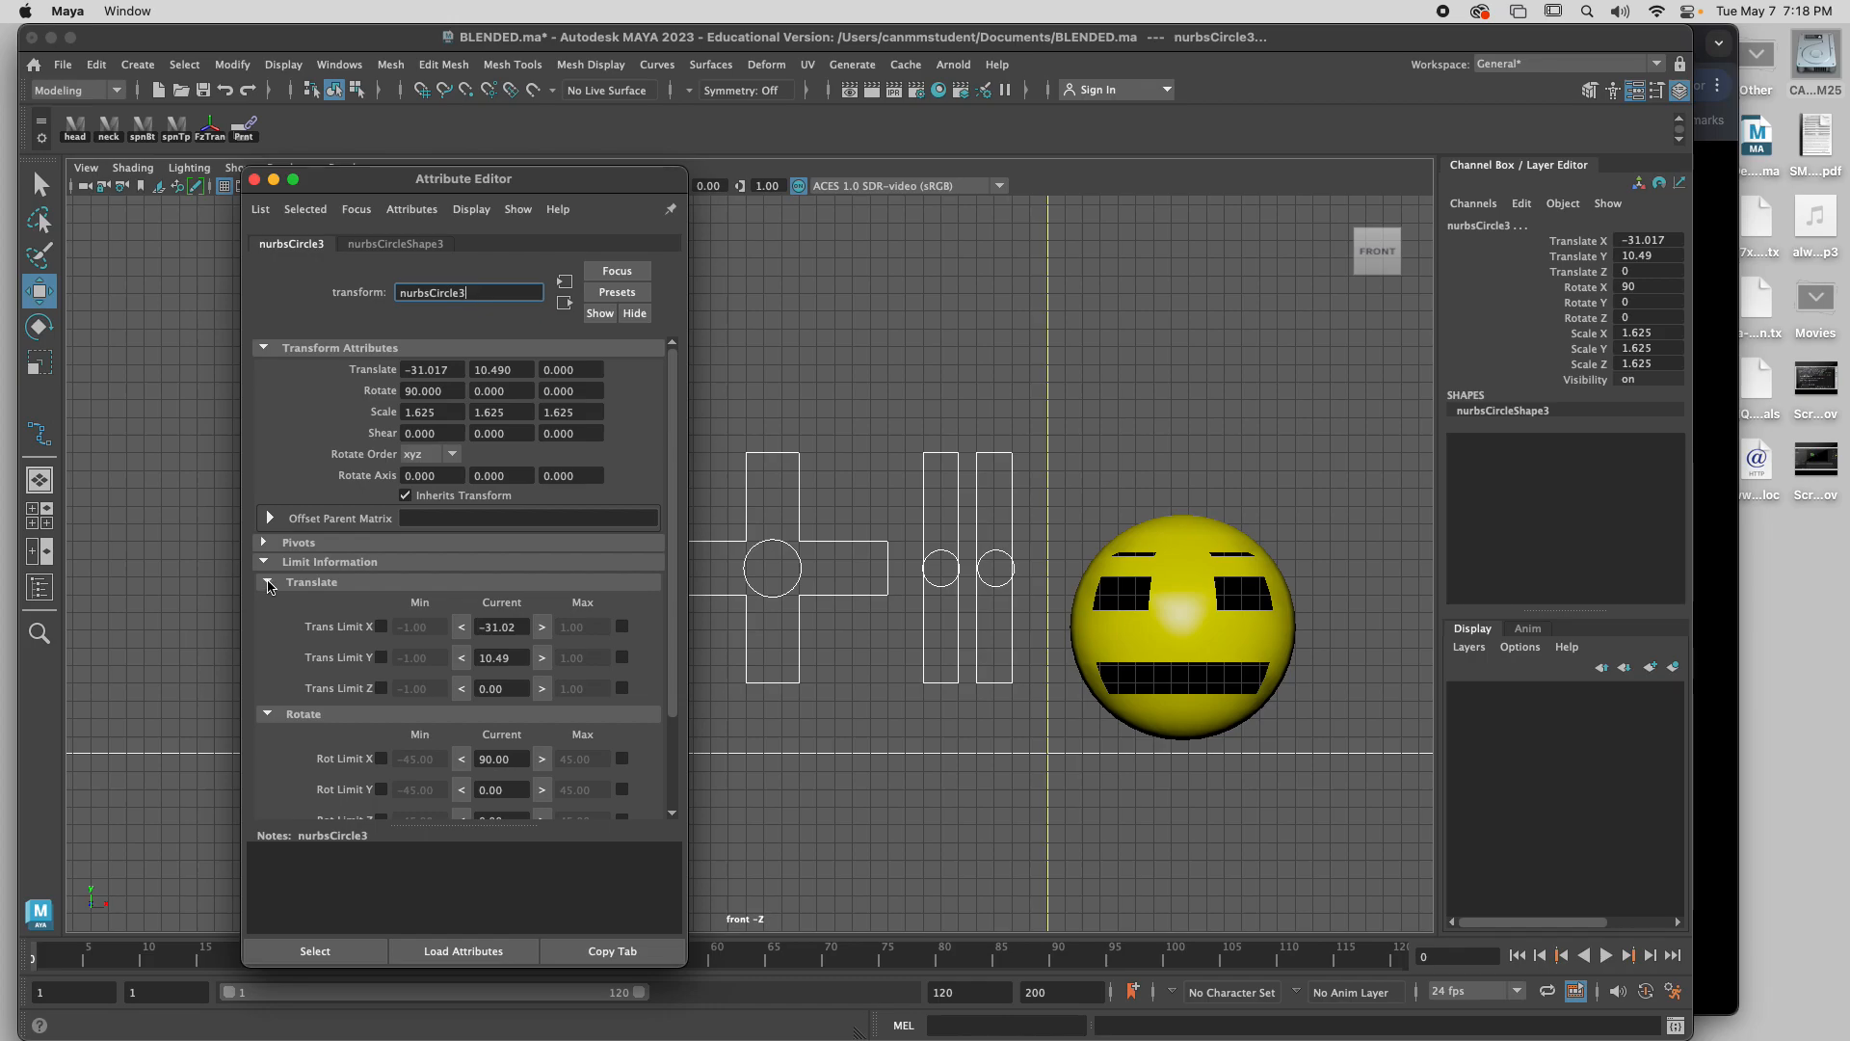
click(268, 584)
click(254, 179)
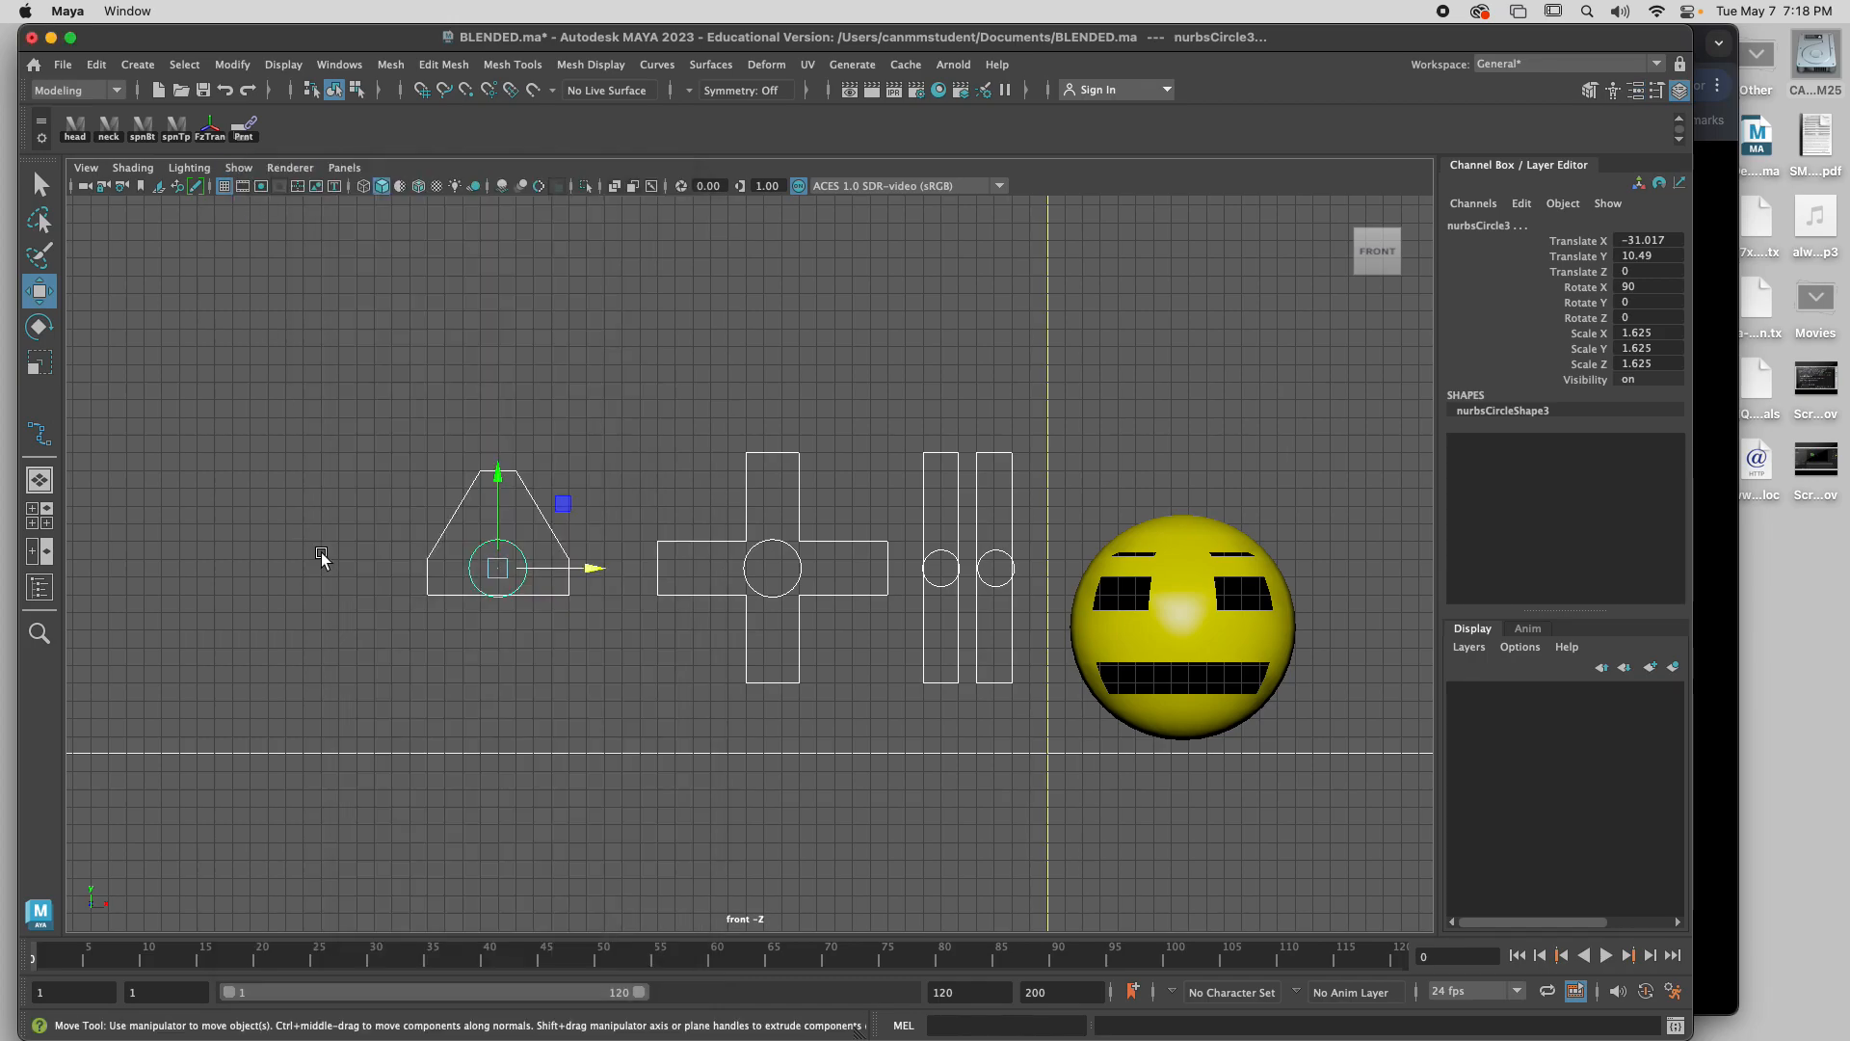
click(322, 552)
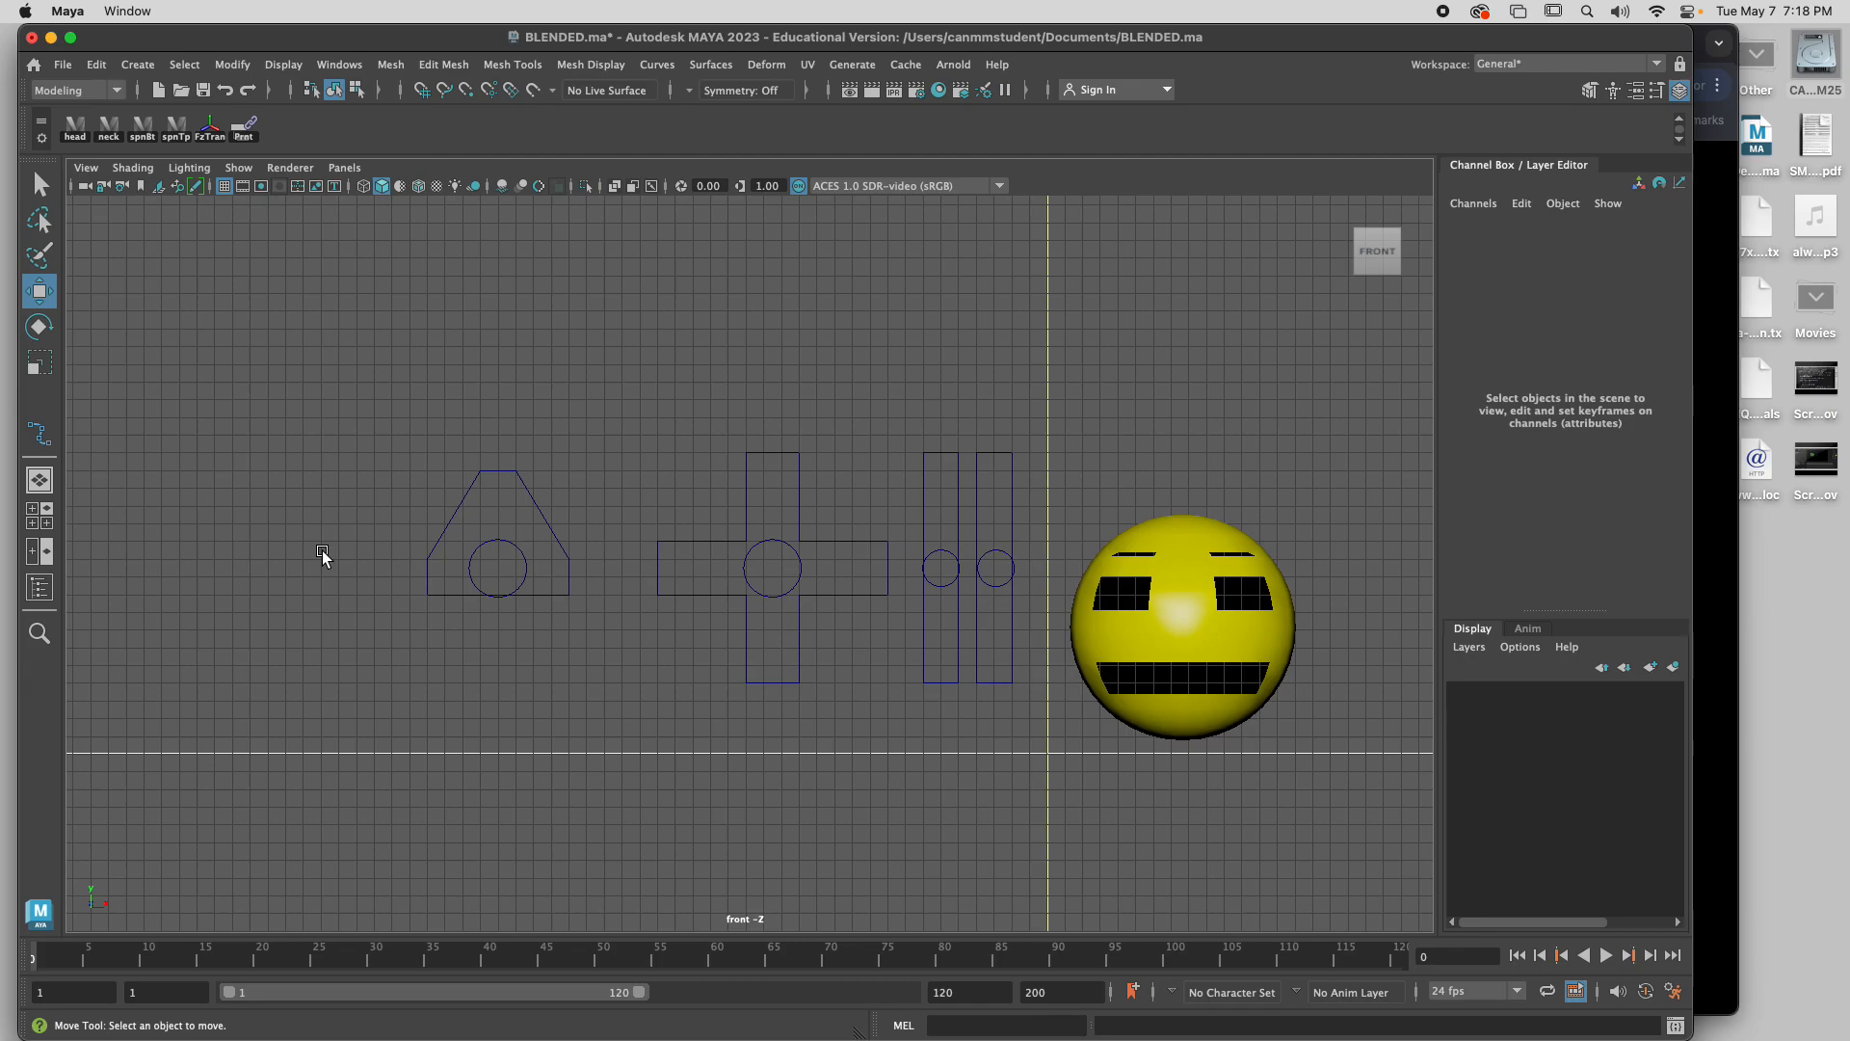
Switch to Chrome to view the Blend Shapes for Set Driven Keys slide, shift its window aside and return to Maya.
click(1724, 557)
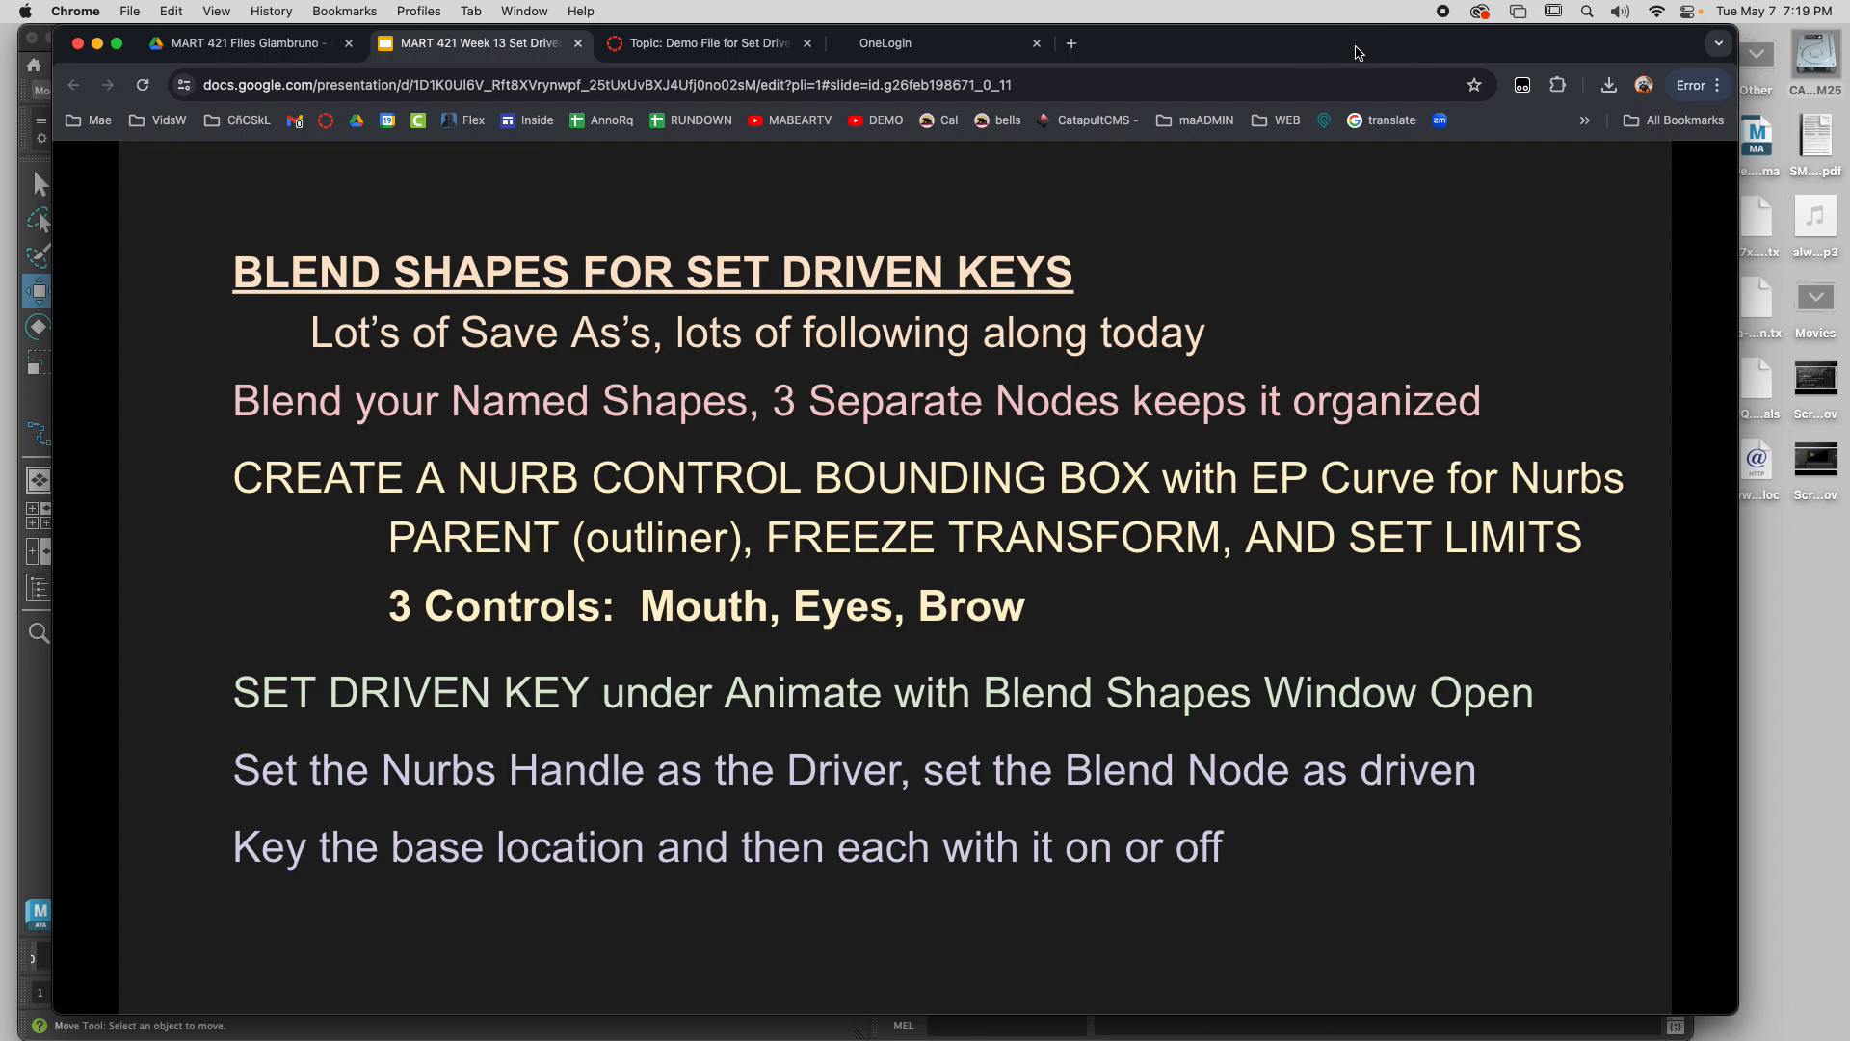
drag(1355, 47, 1453, 129)
click(1241, 41)
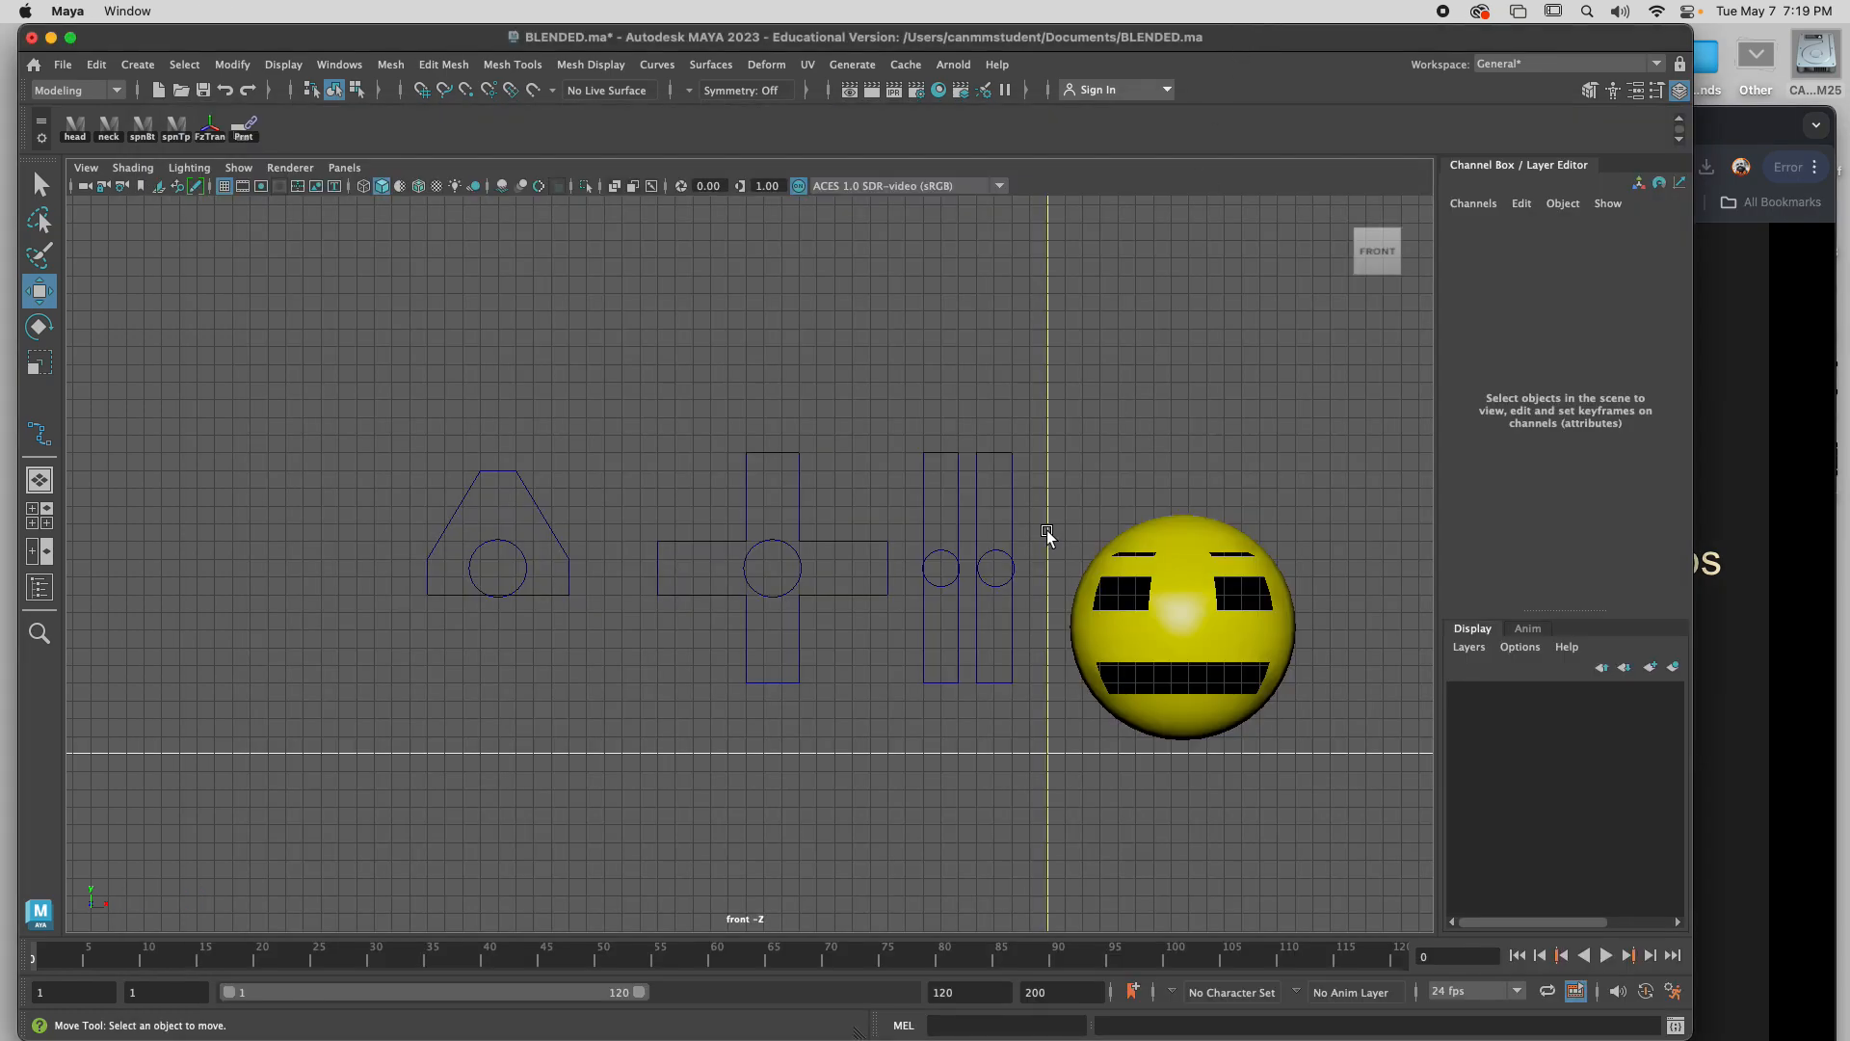
drag(1029, 439, 361, 661)
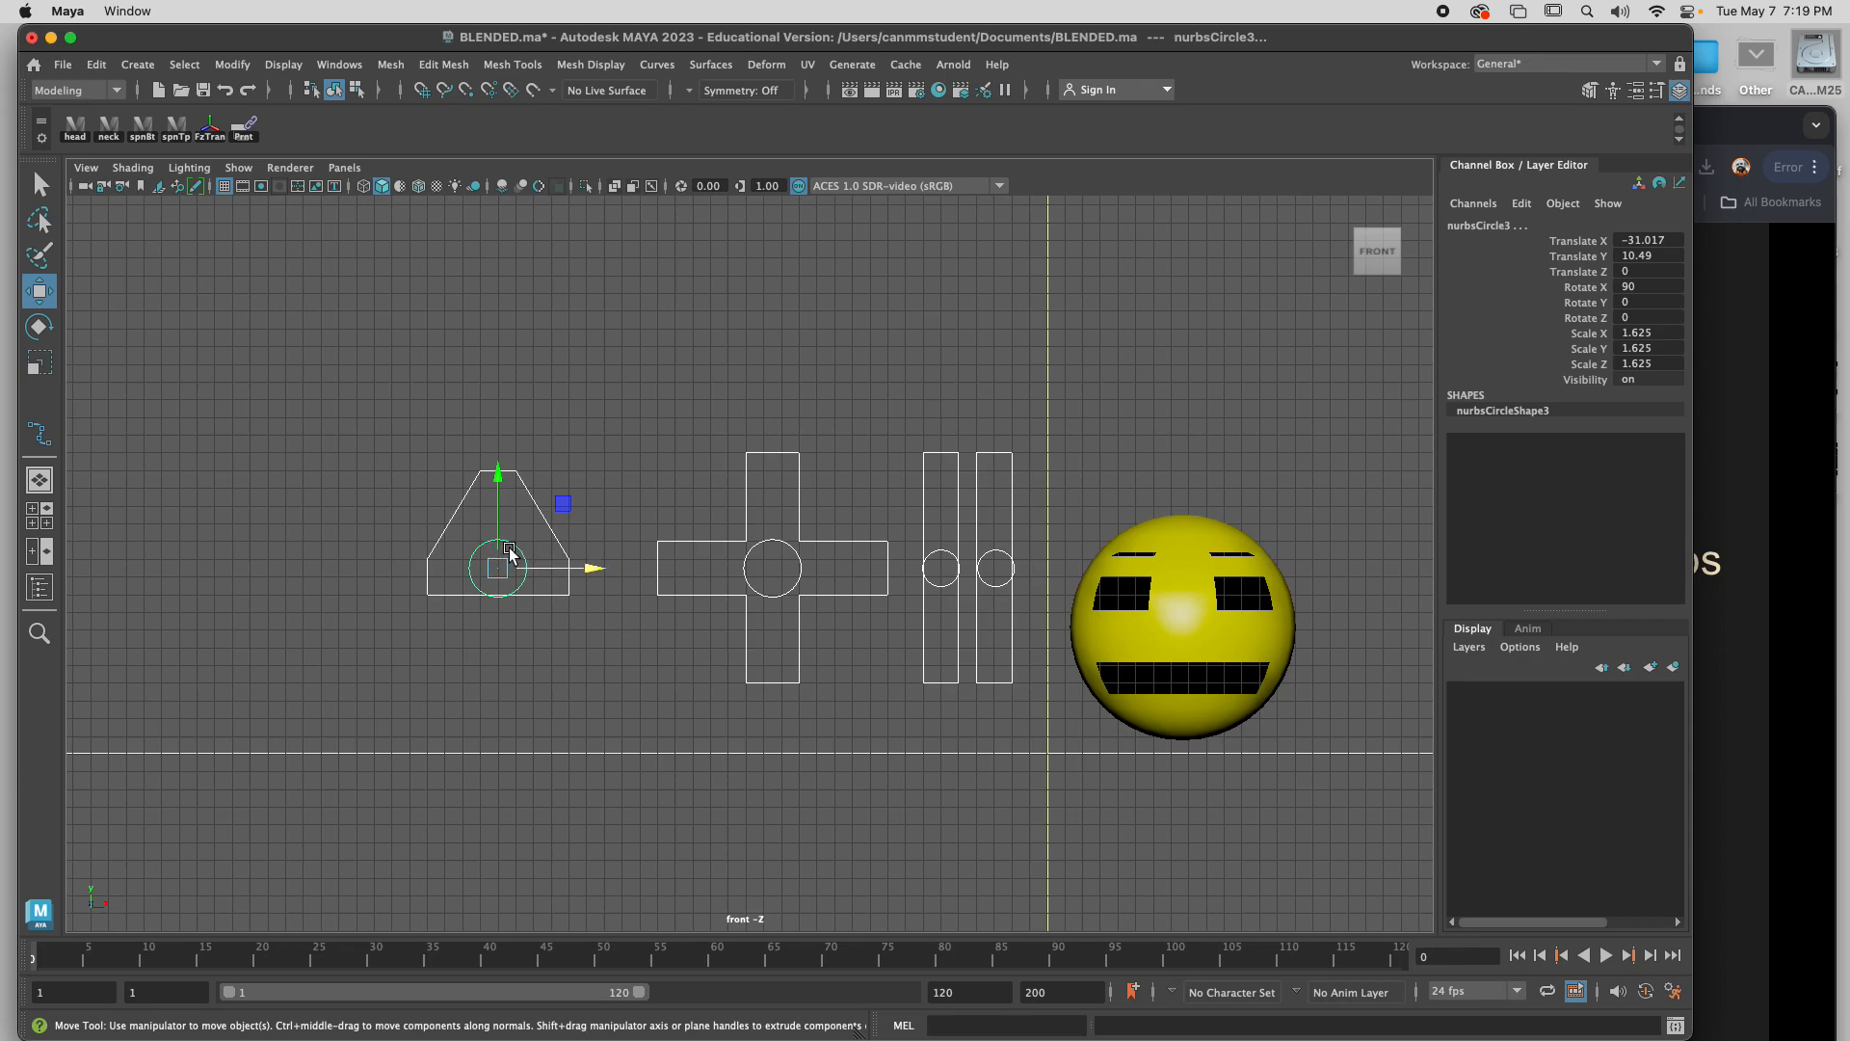
click(628, 679)
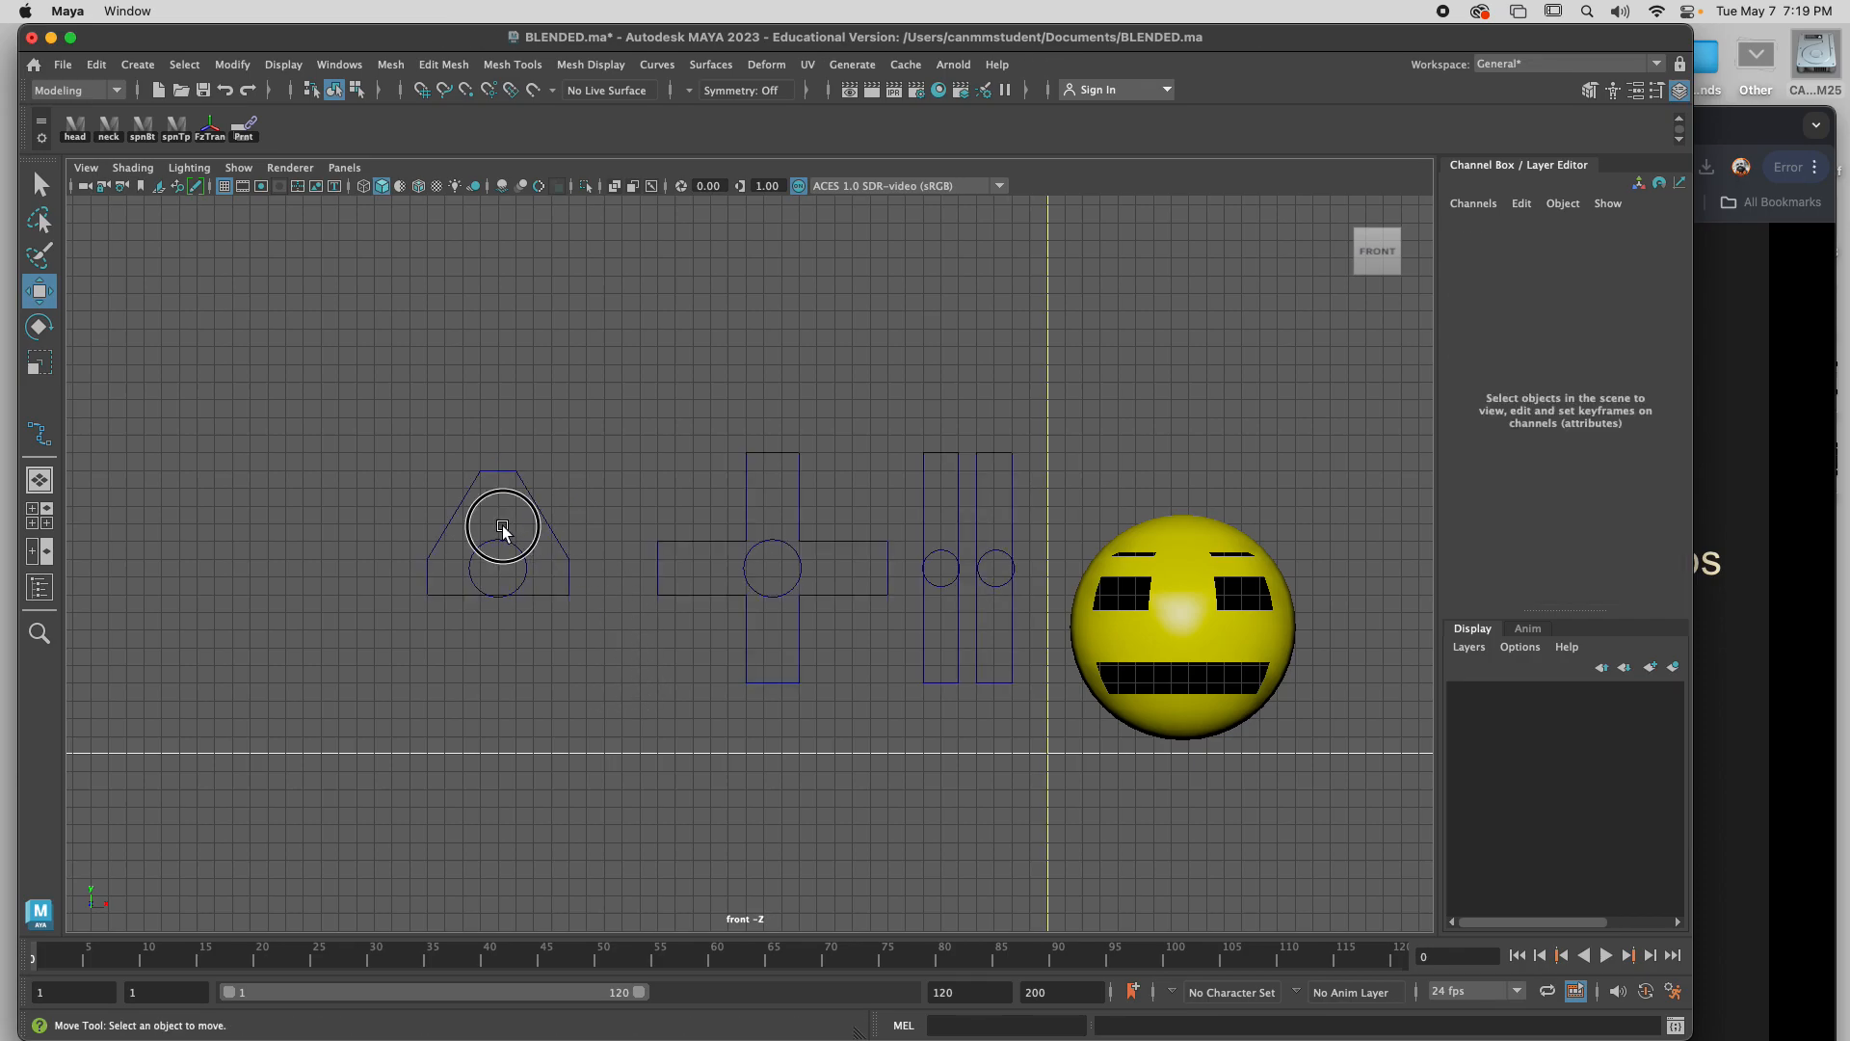
click(515, 557)
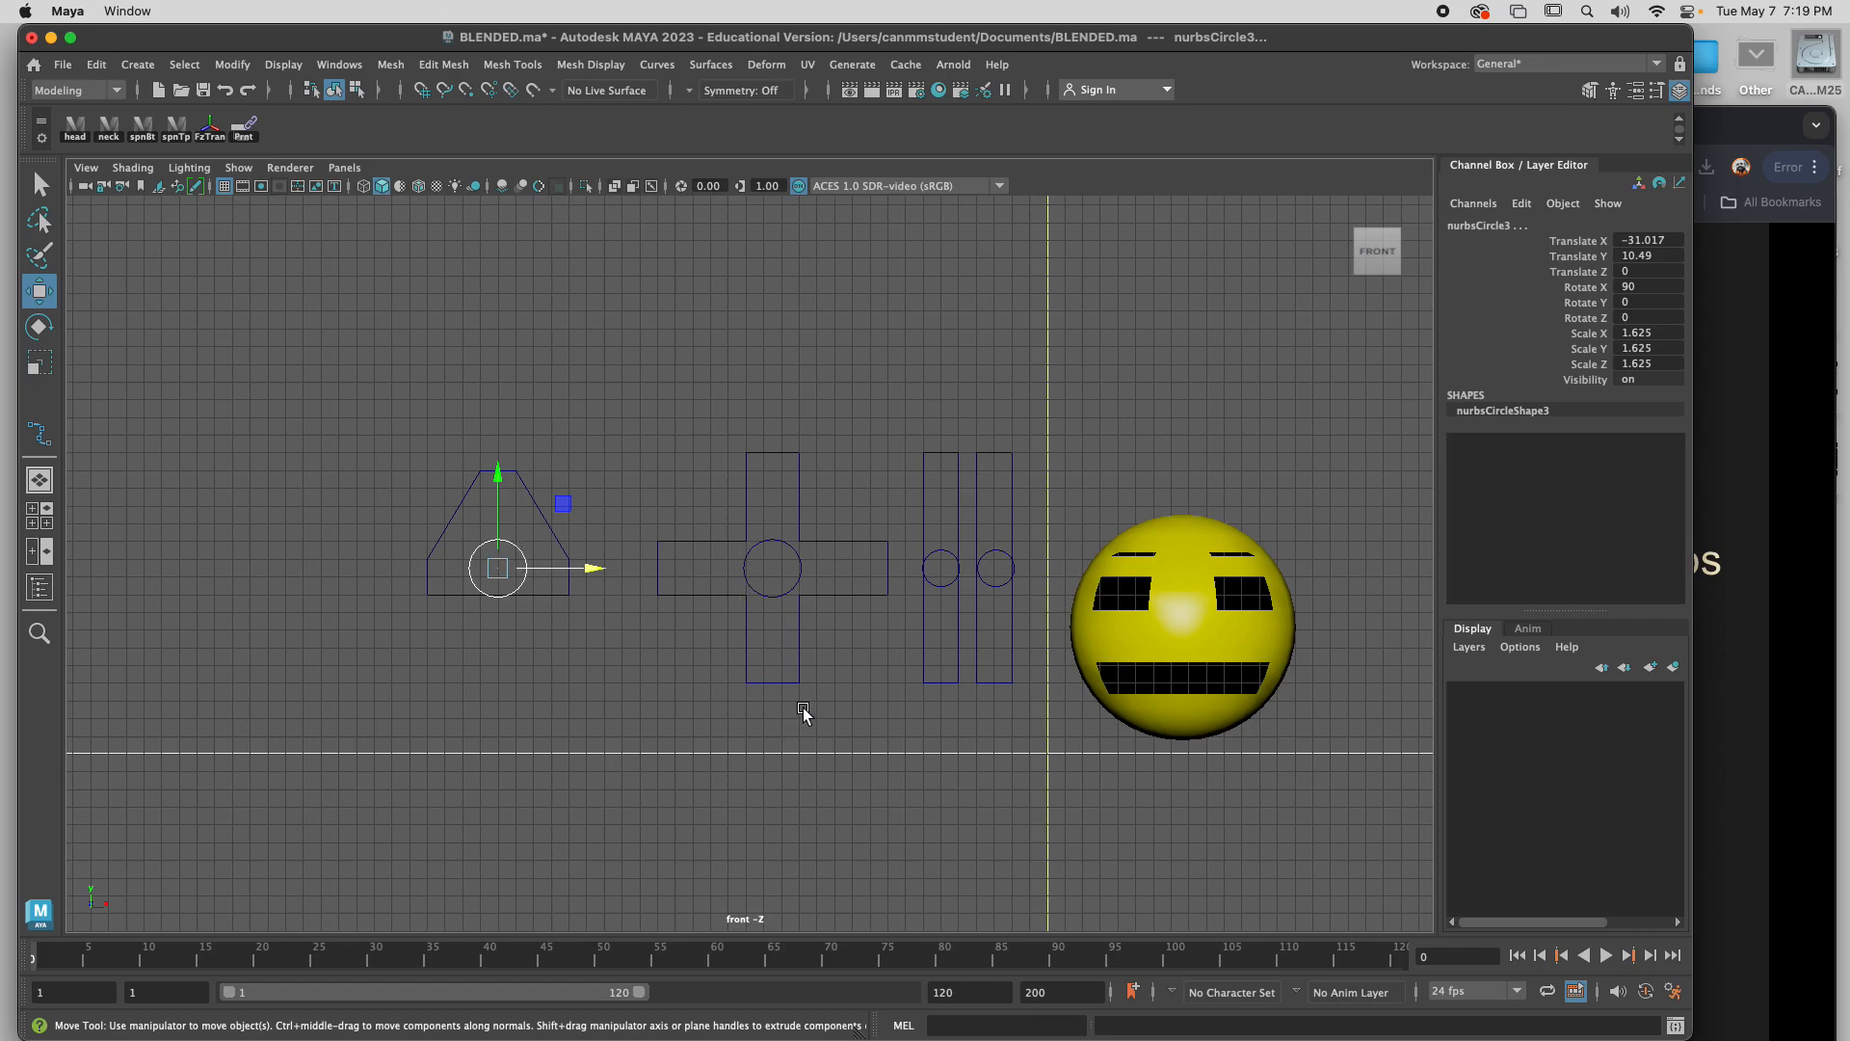
click(646, 685)
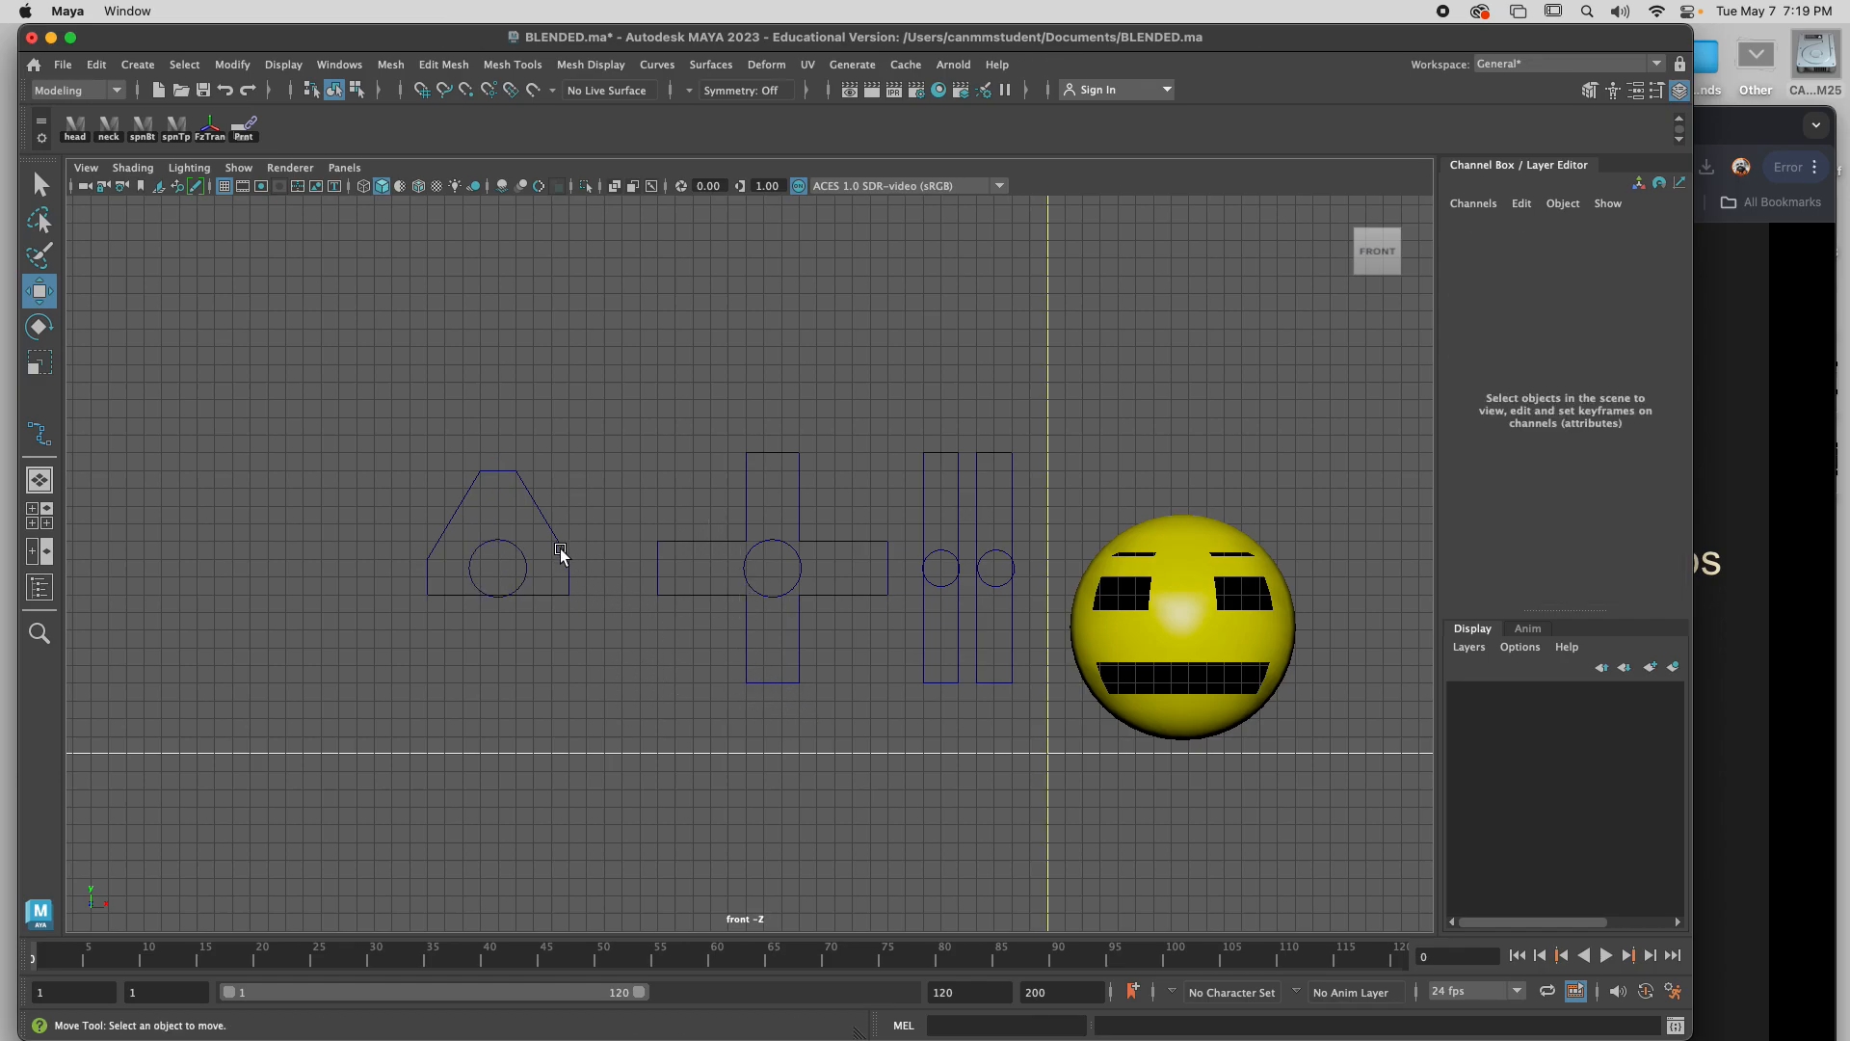
Rename the trapezoid outline curve as BrowBox.
click(557, 536)
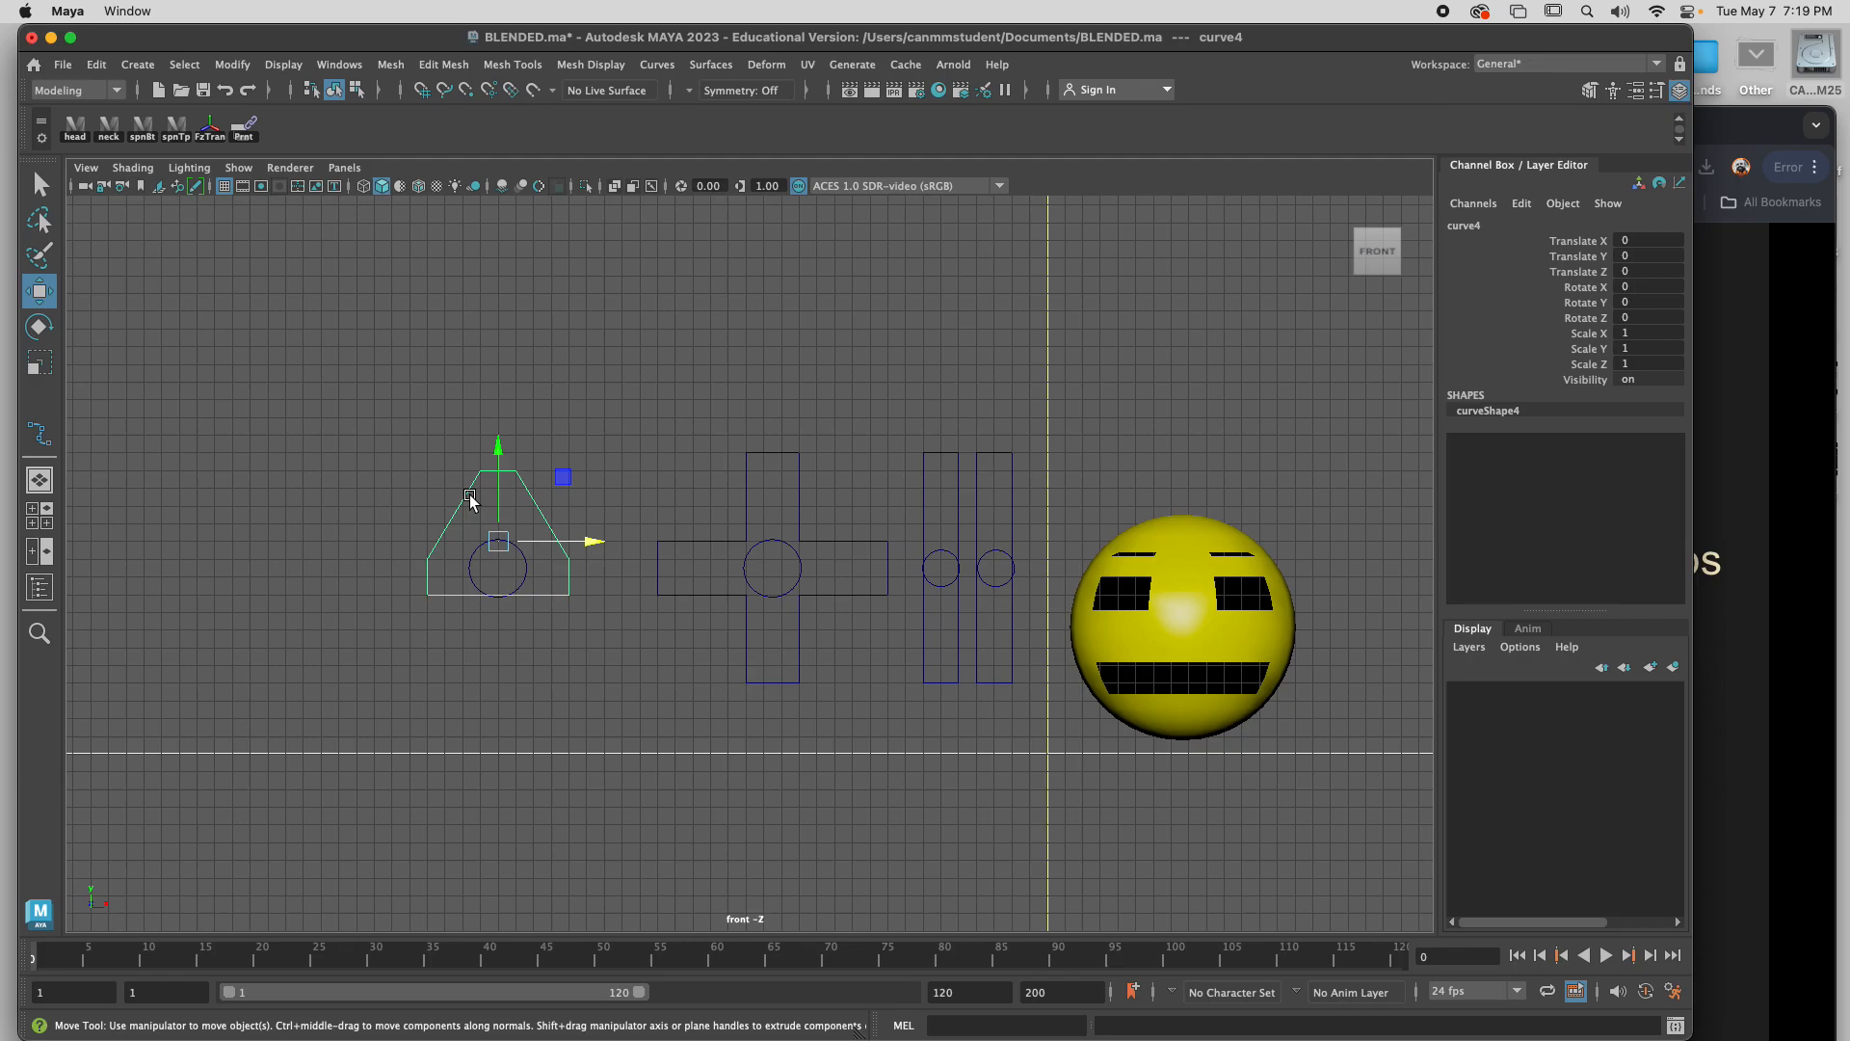
drag(380, 461, 435, 612)
click(1677, 91)
click(1677, 91)
click(1677, 92)
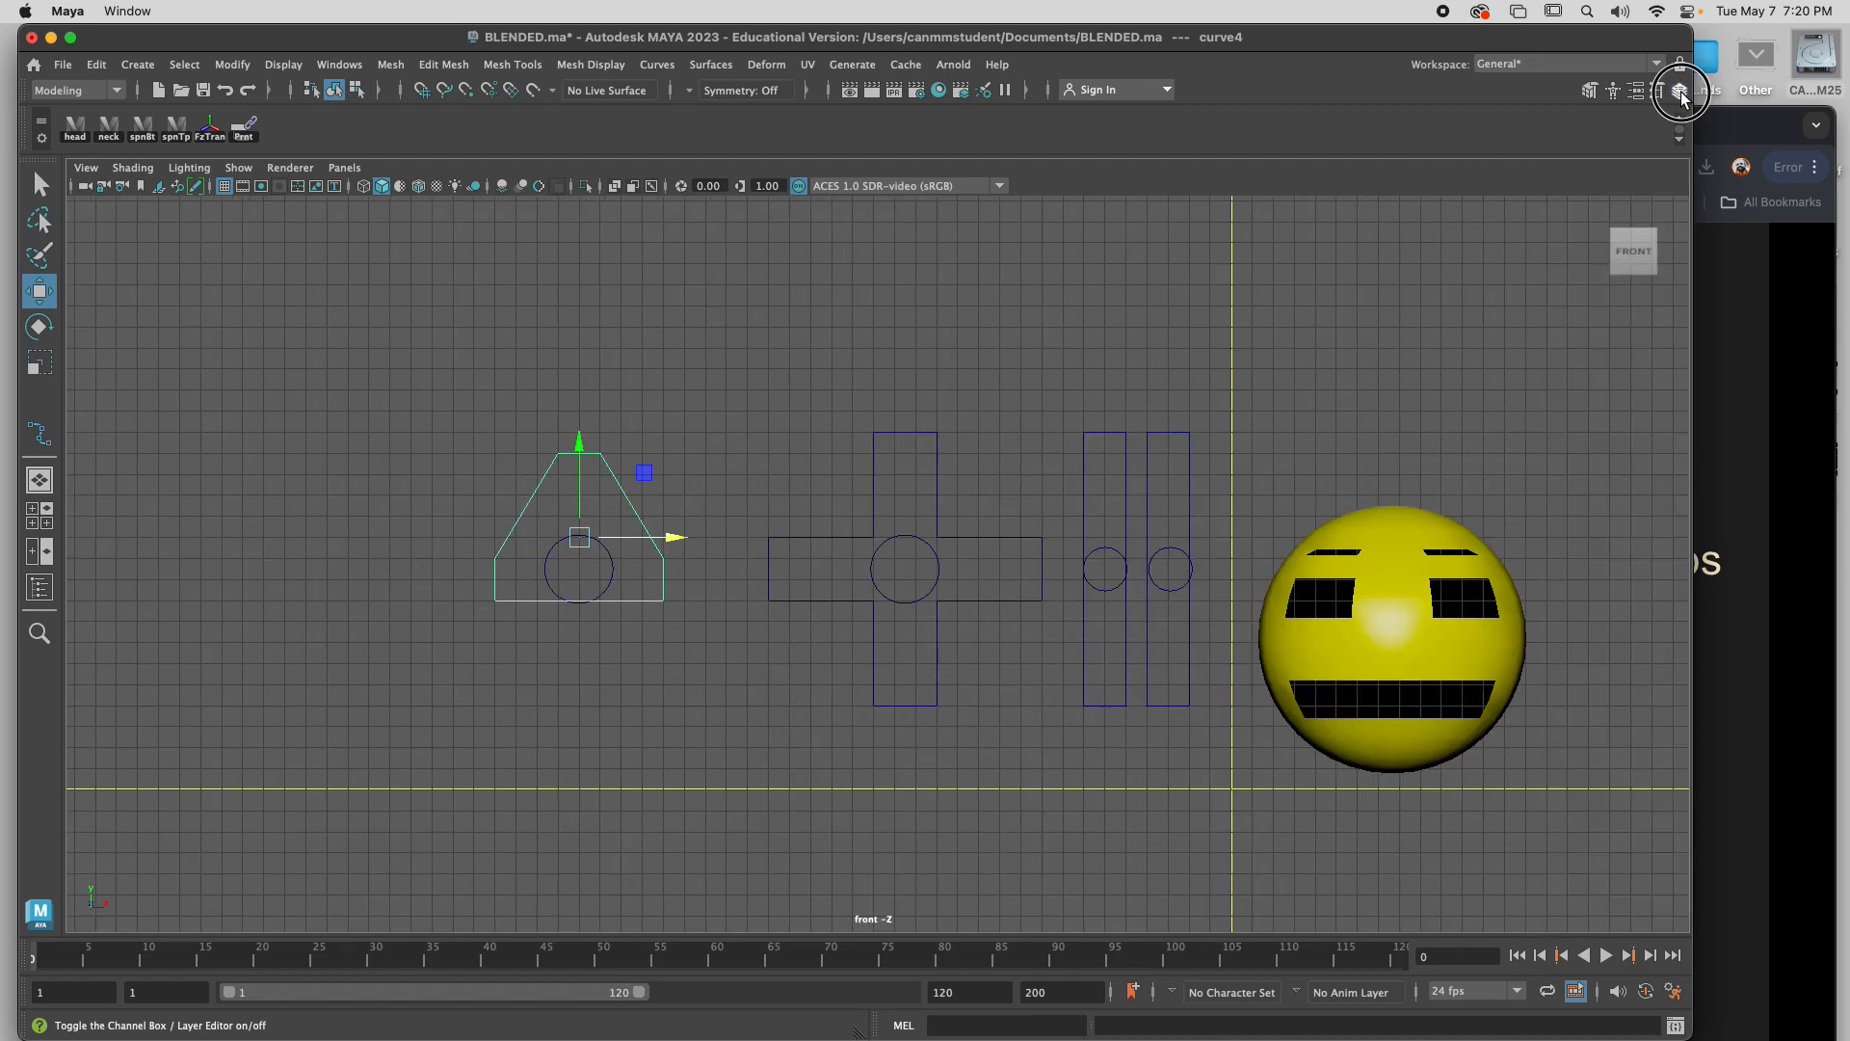
click(1677, 91)
click(1472, 223)
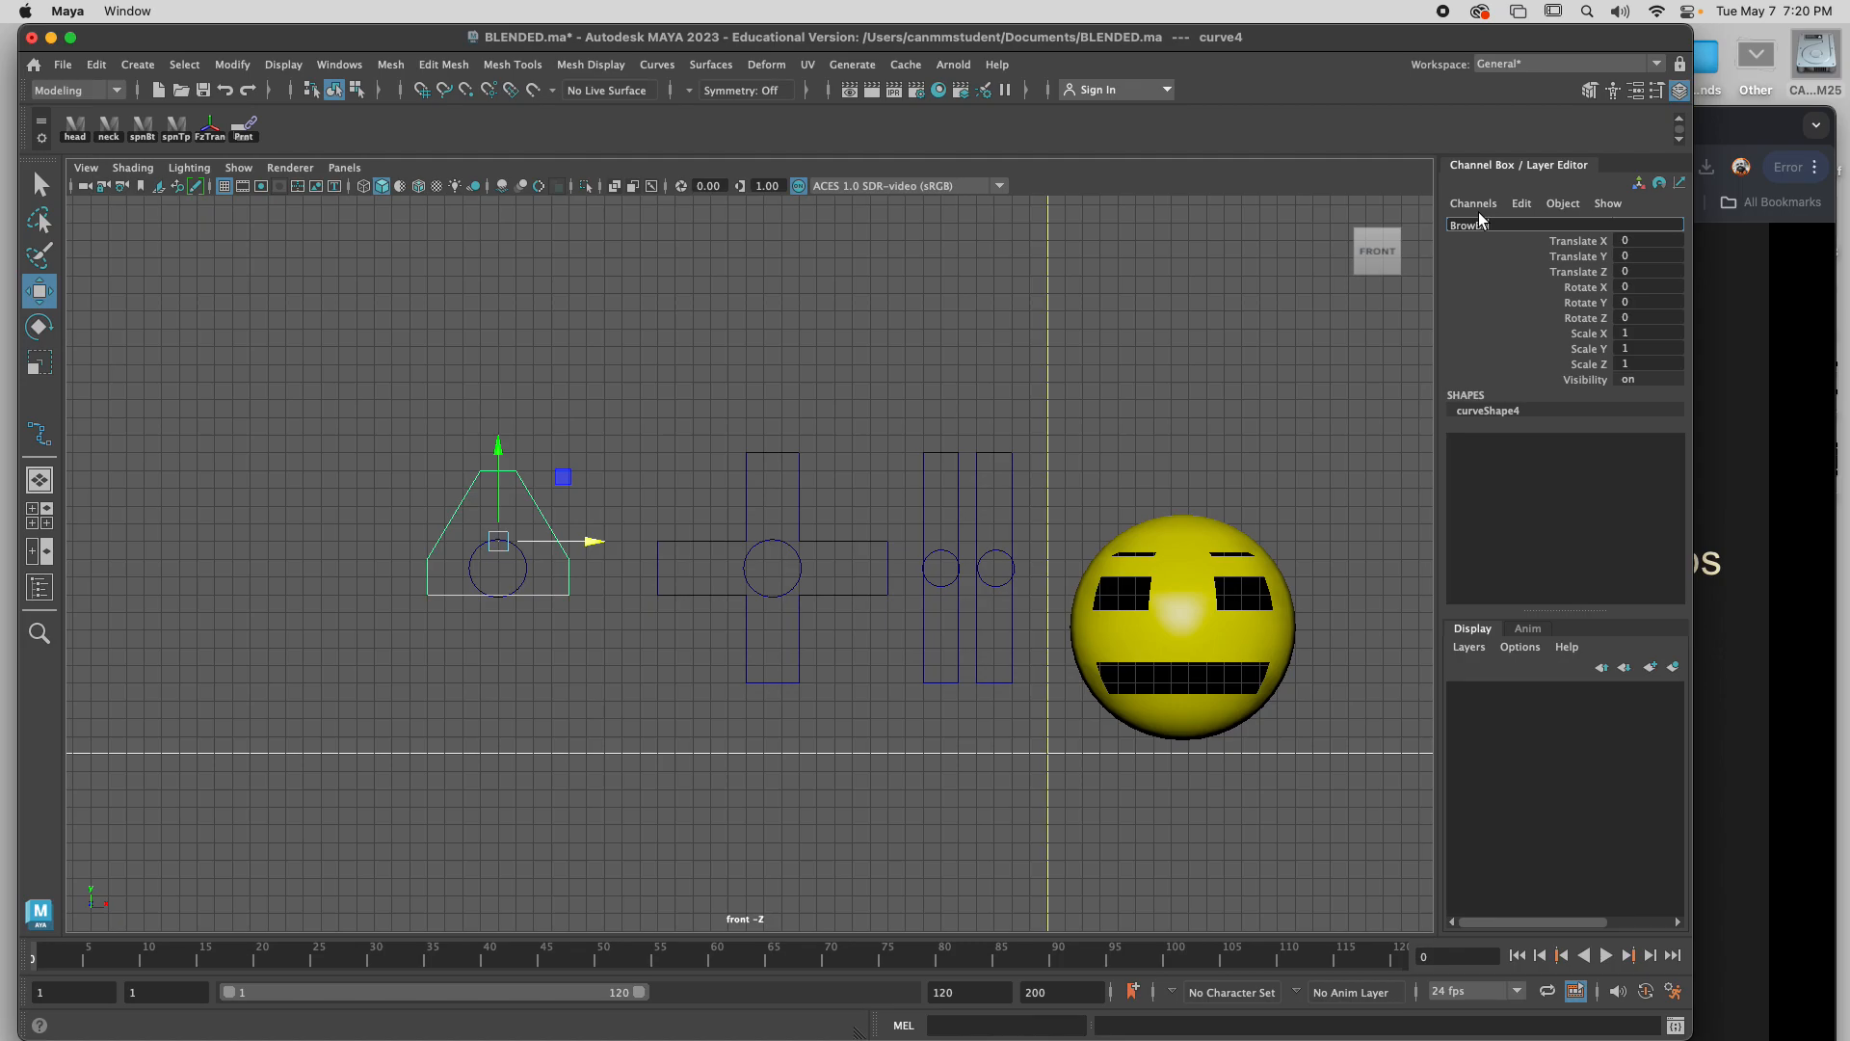
key(Return)
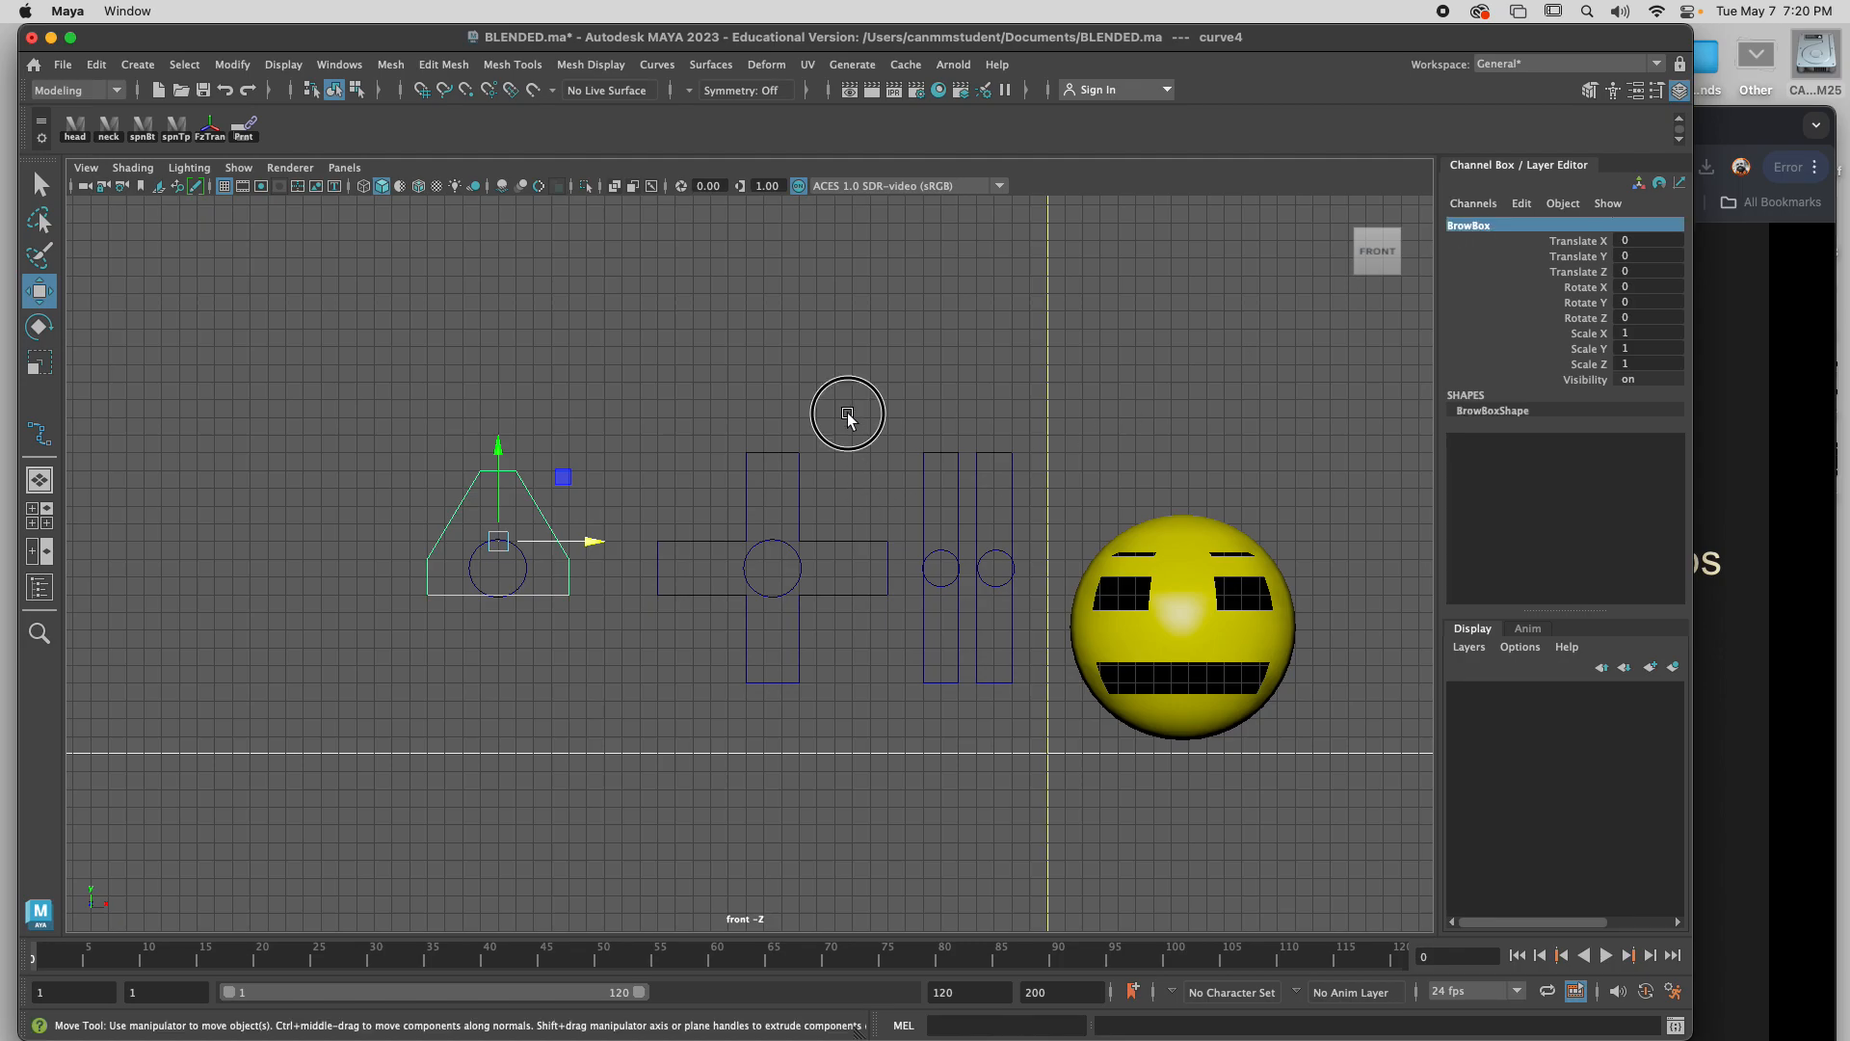
click(847, 412)
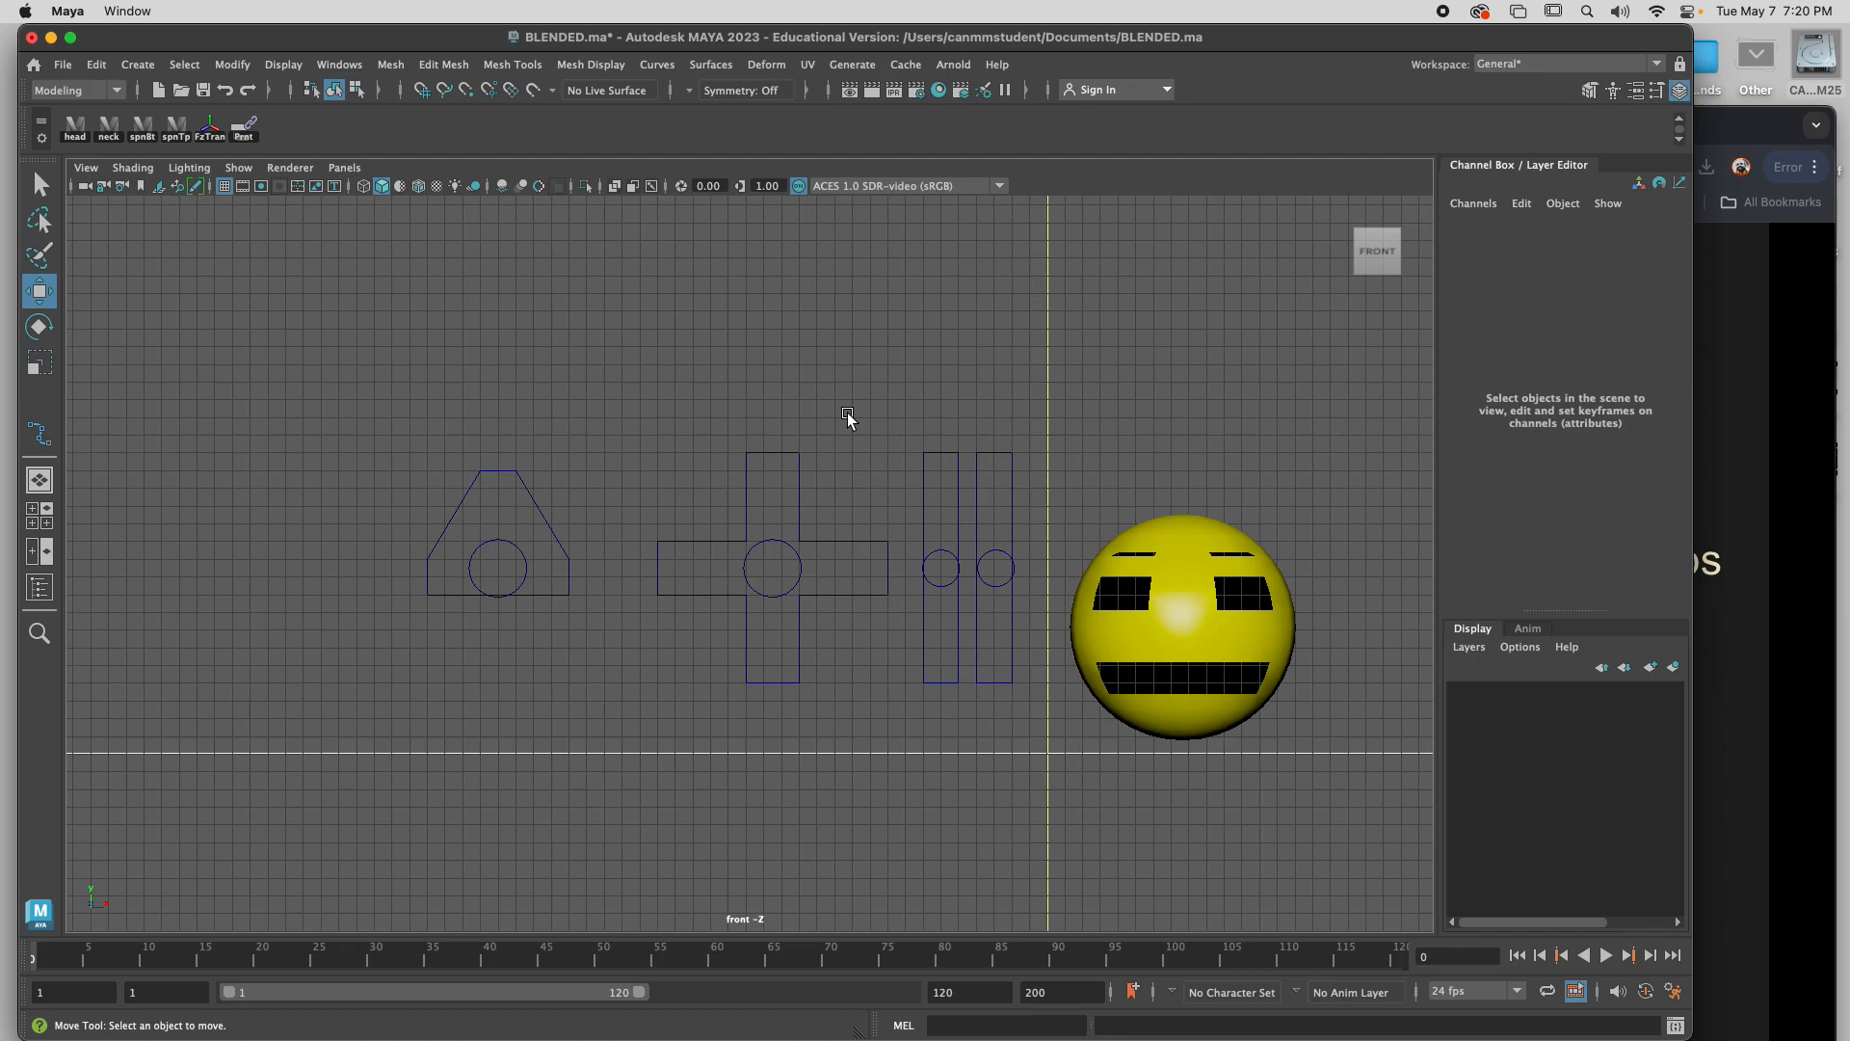
Select the cross-shaped curve, examine the list of scene curves in the Outliner and close the Outliner.
click(749, 465)
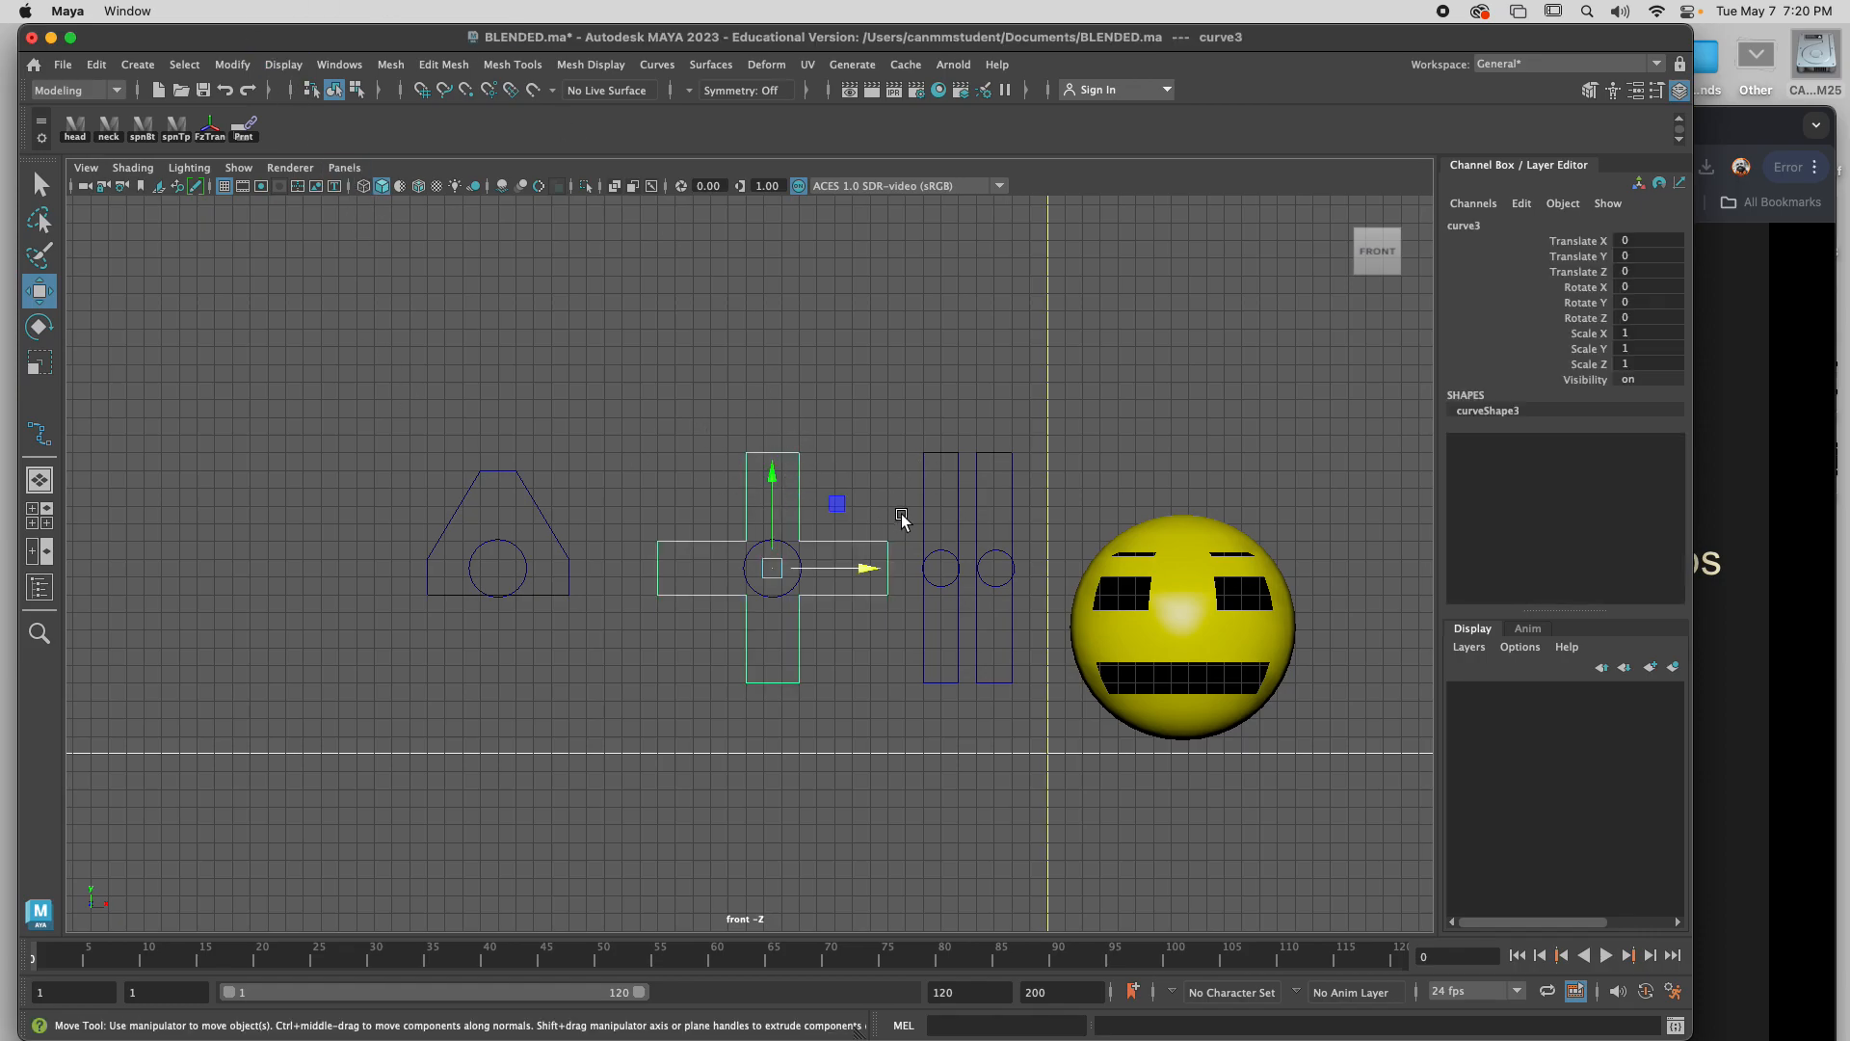
click(339, 65)
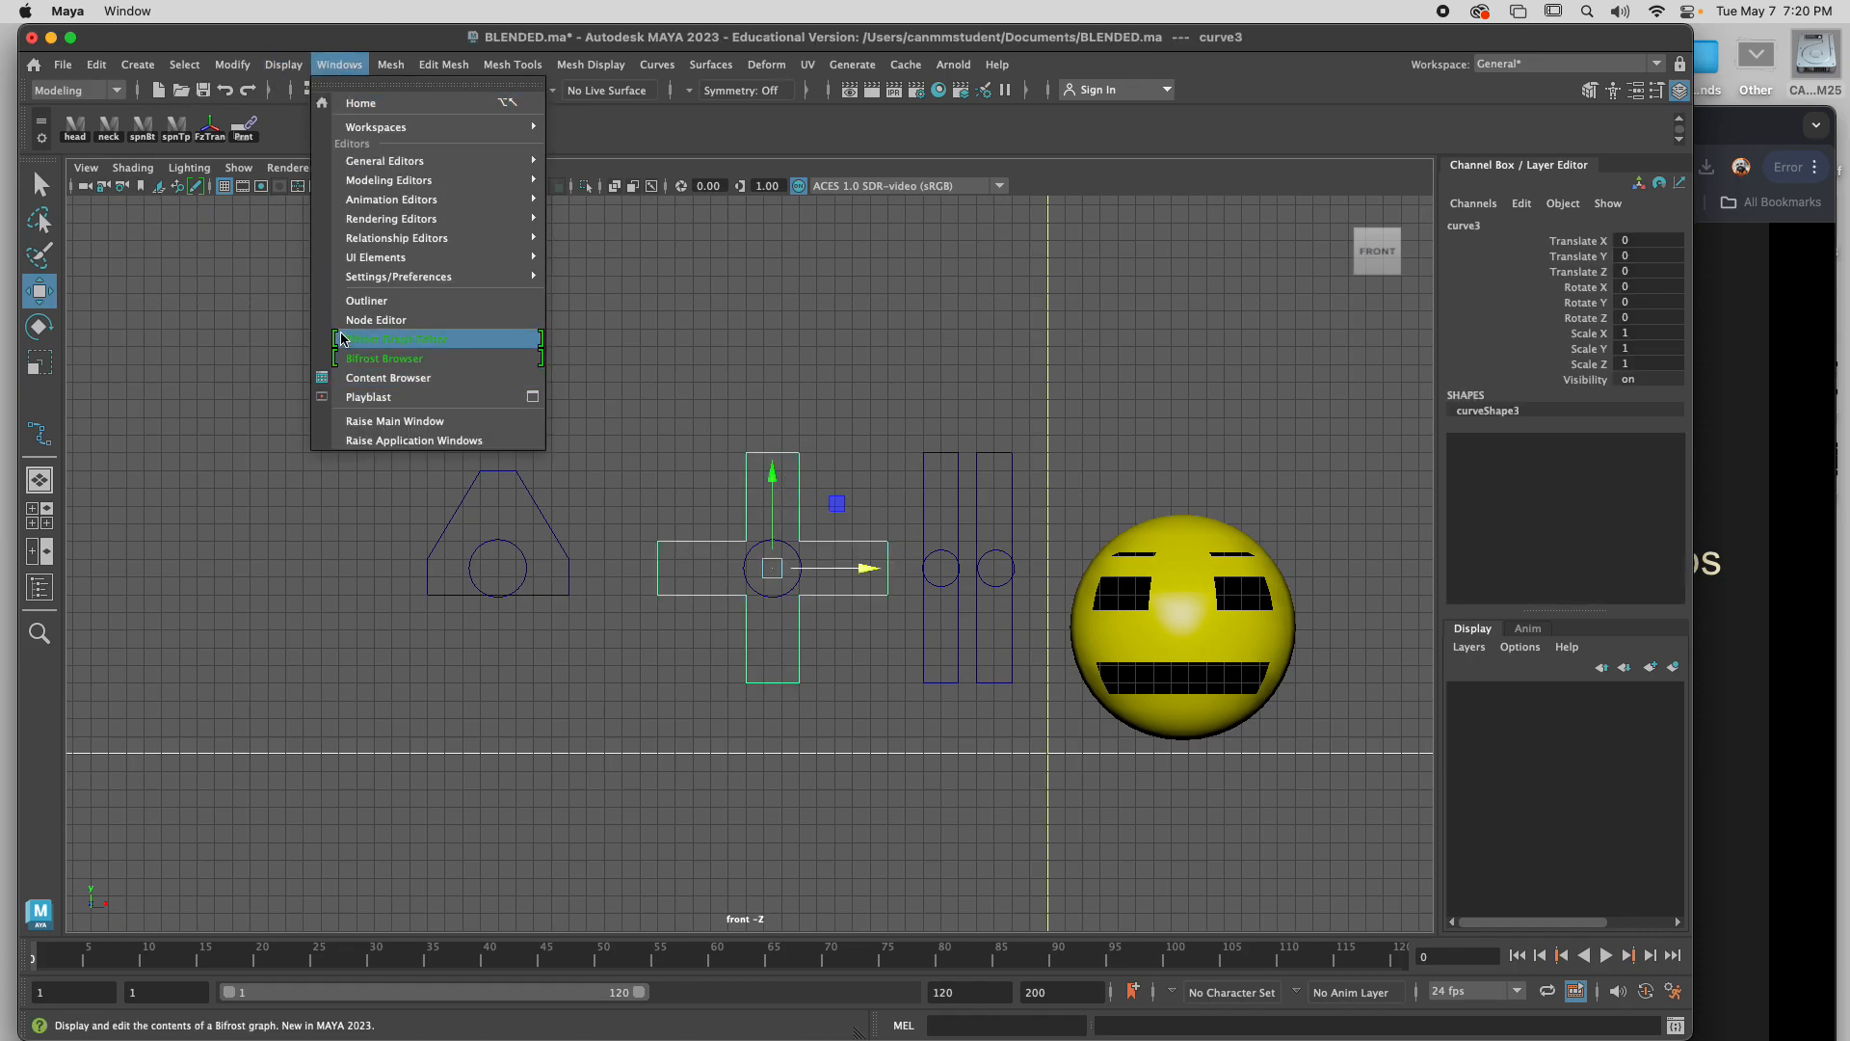
click(352, 300)
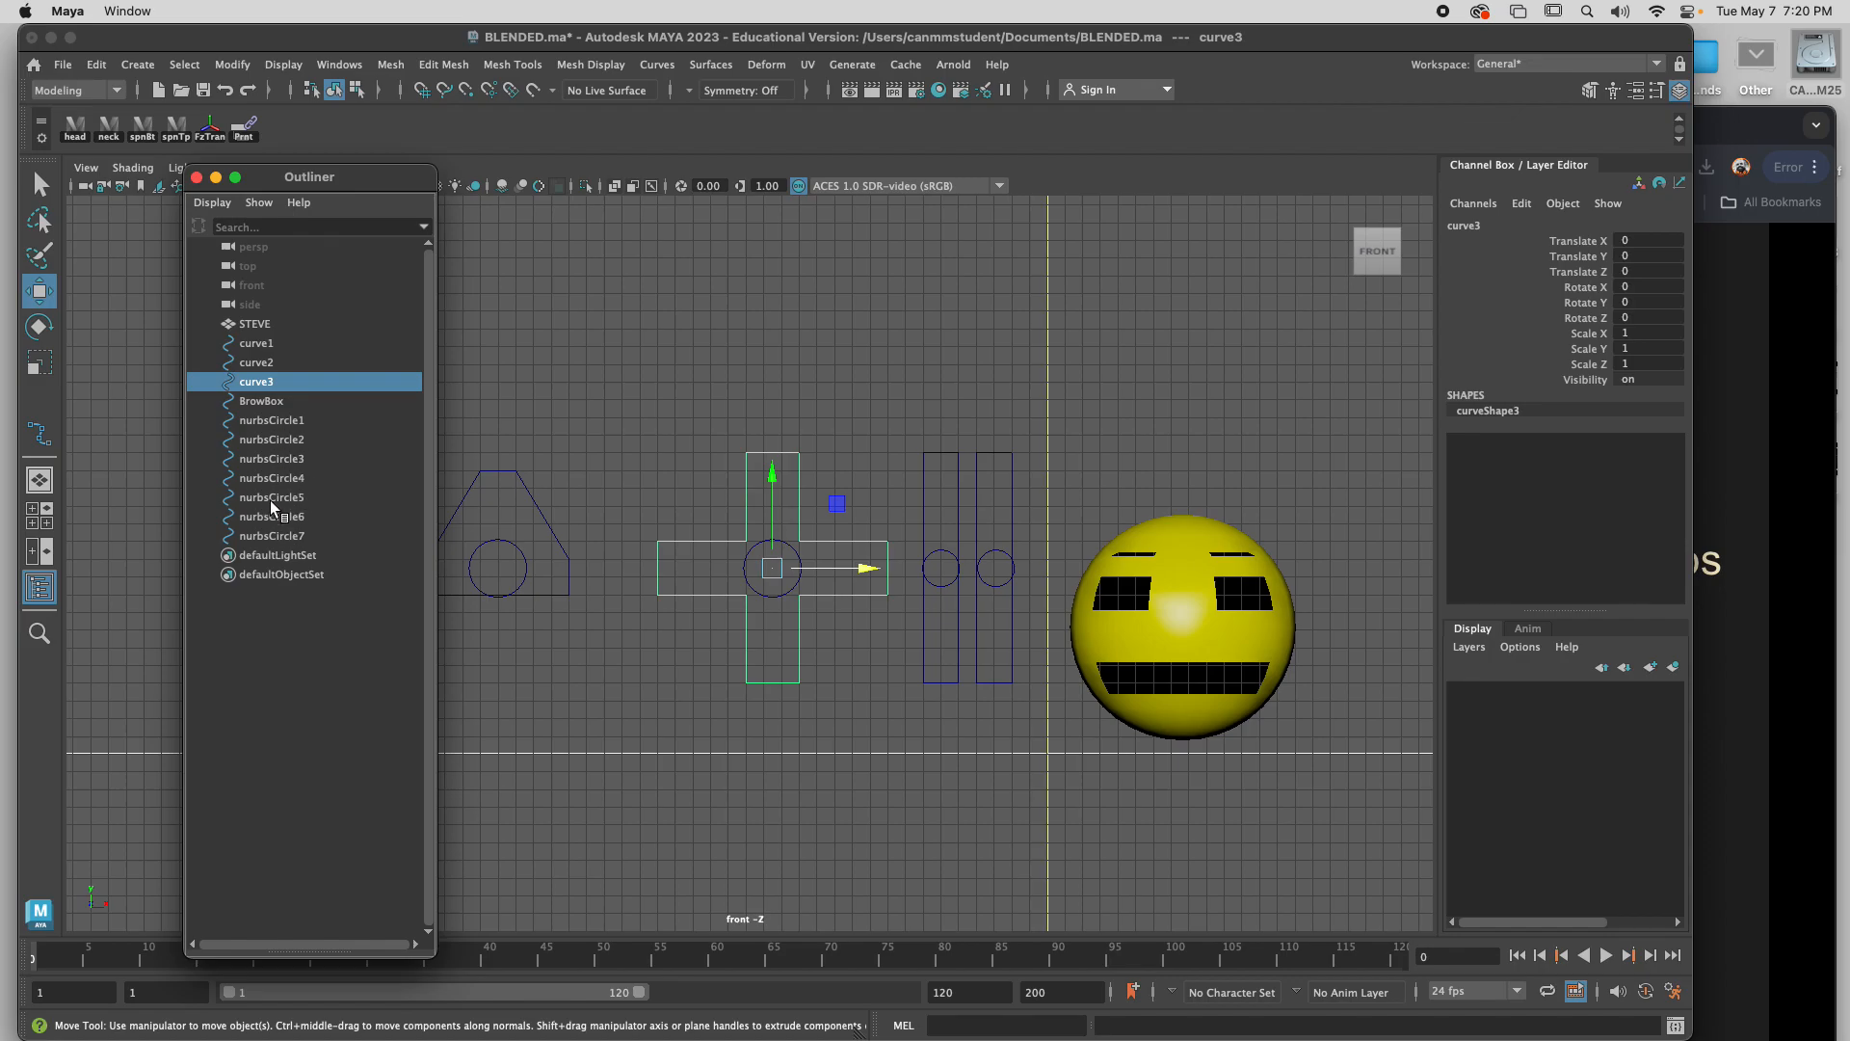
click(197, 176)
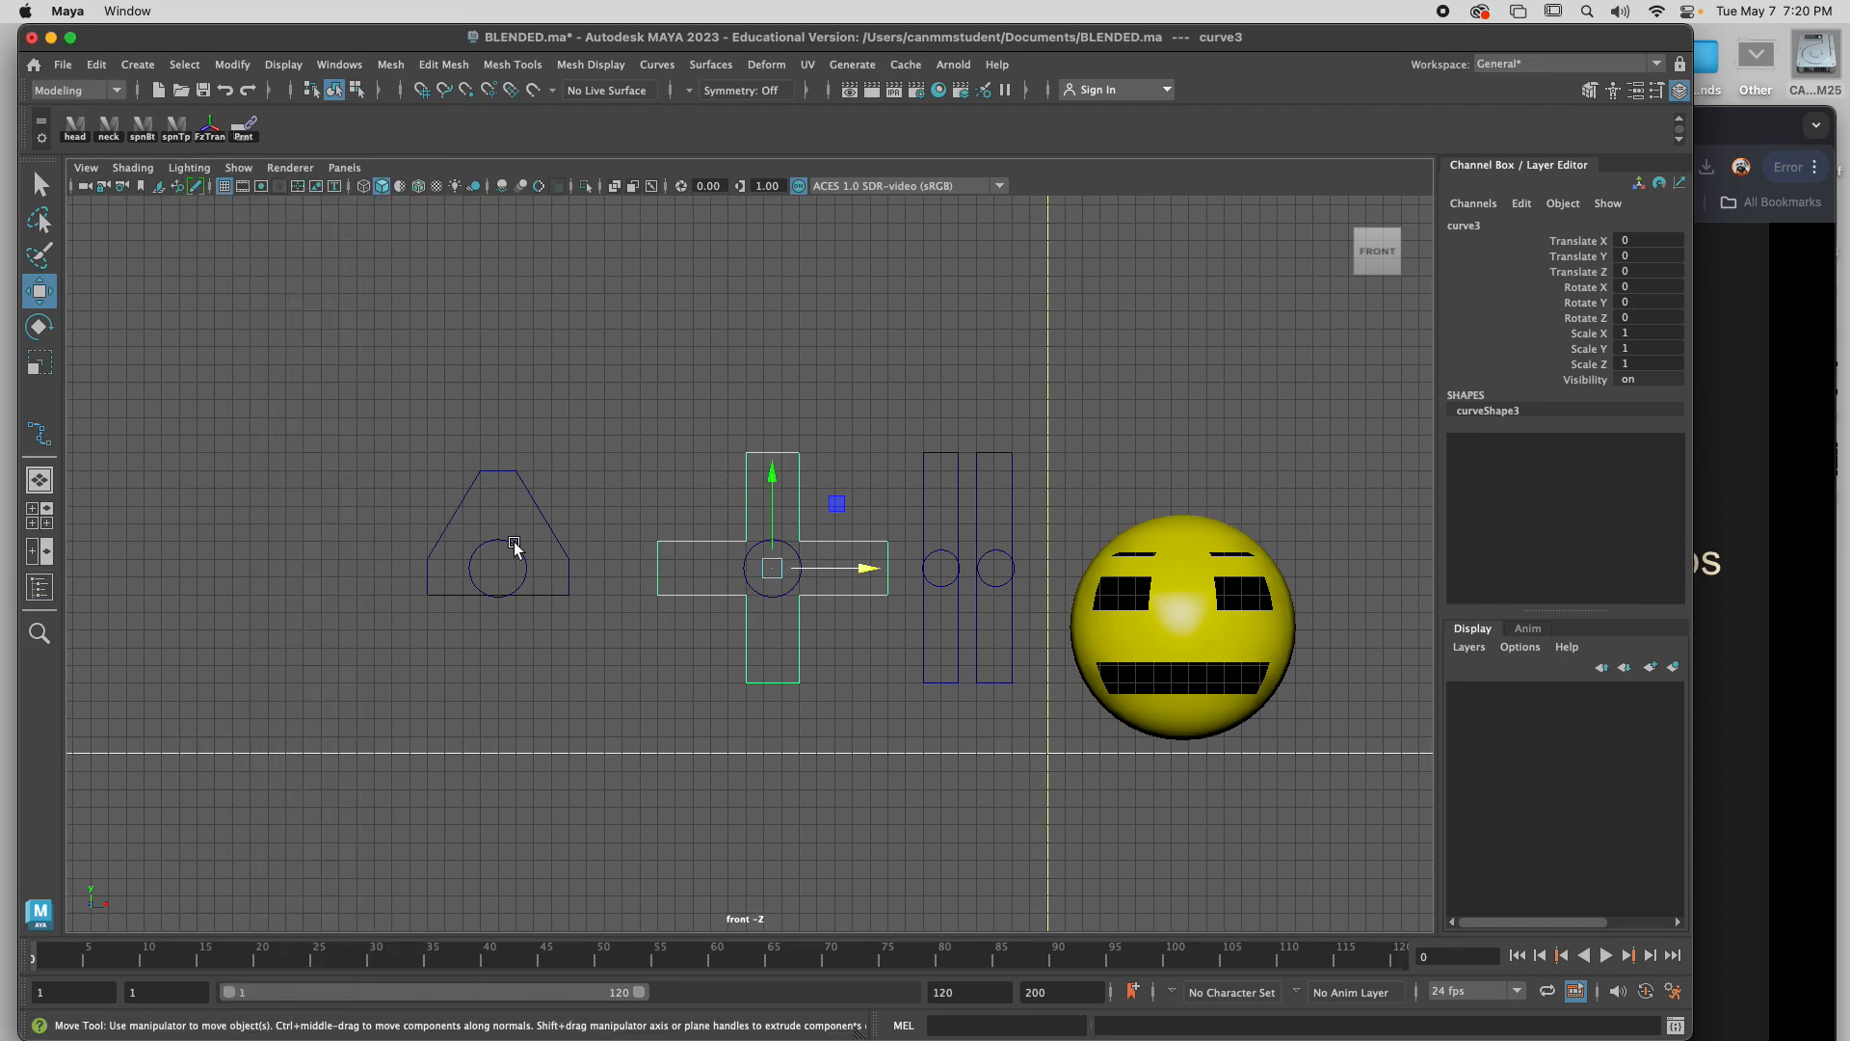
Rename the circle inside the trapezoid outline as BrowHandle and clear the selection.
click(523, 488)
click(541, 648)
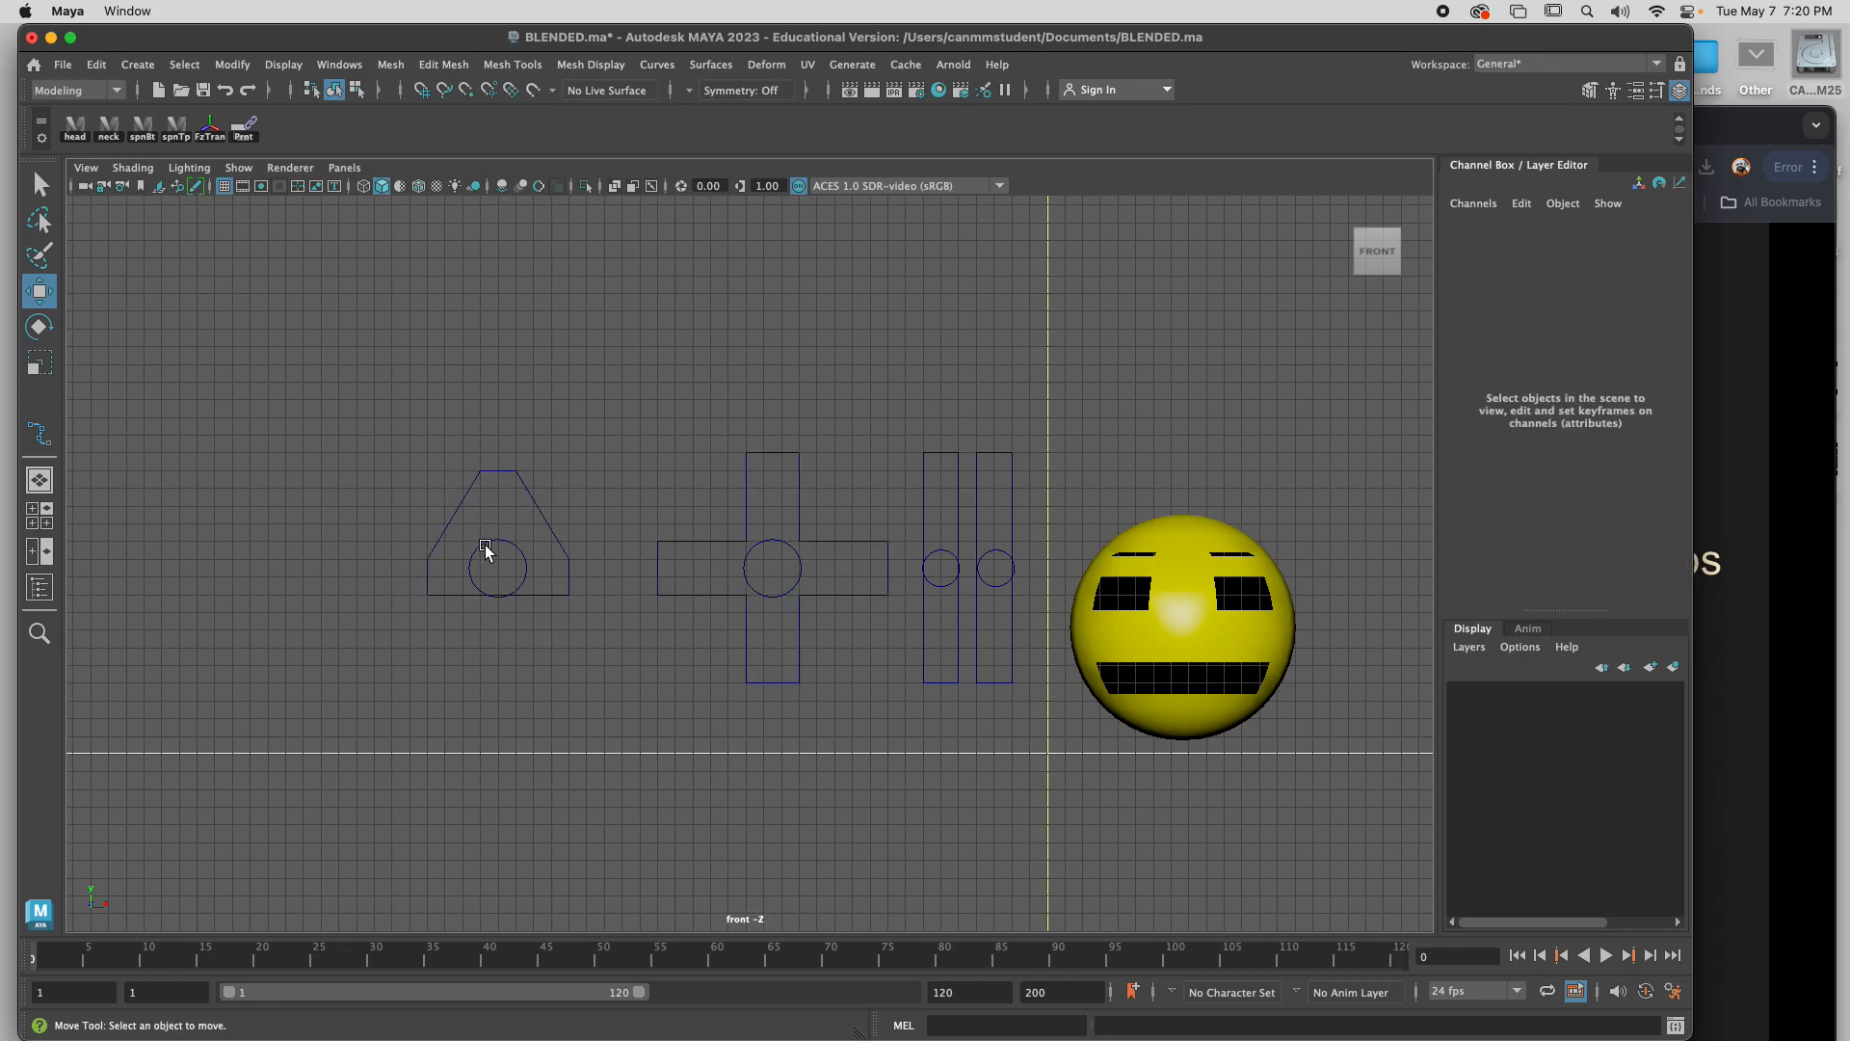
click(487, 552)
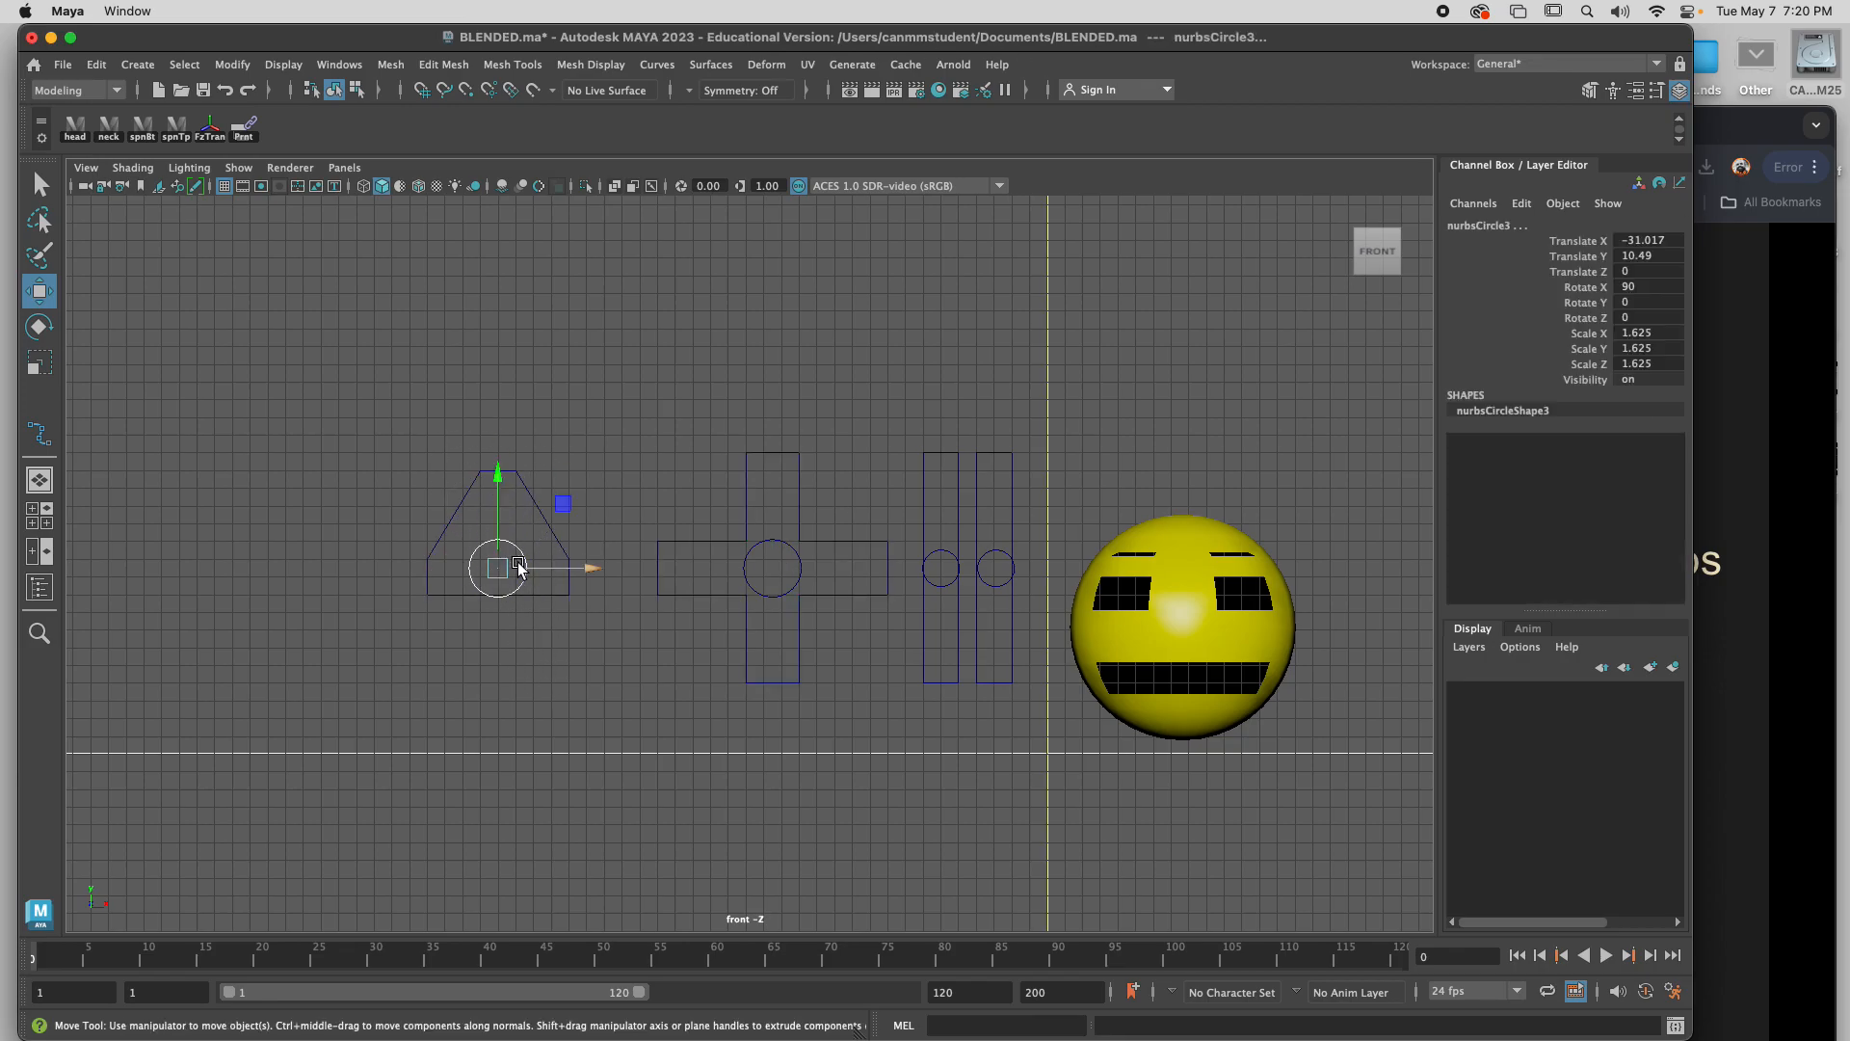
click(1482, 226)
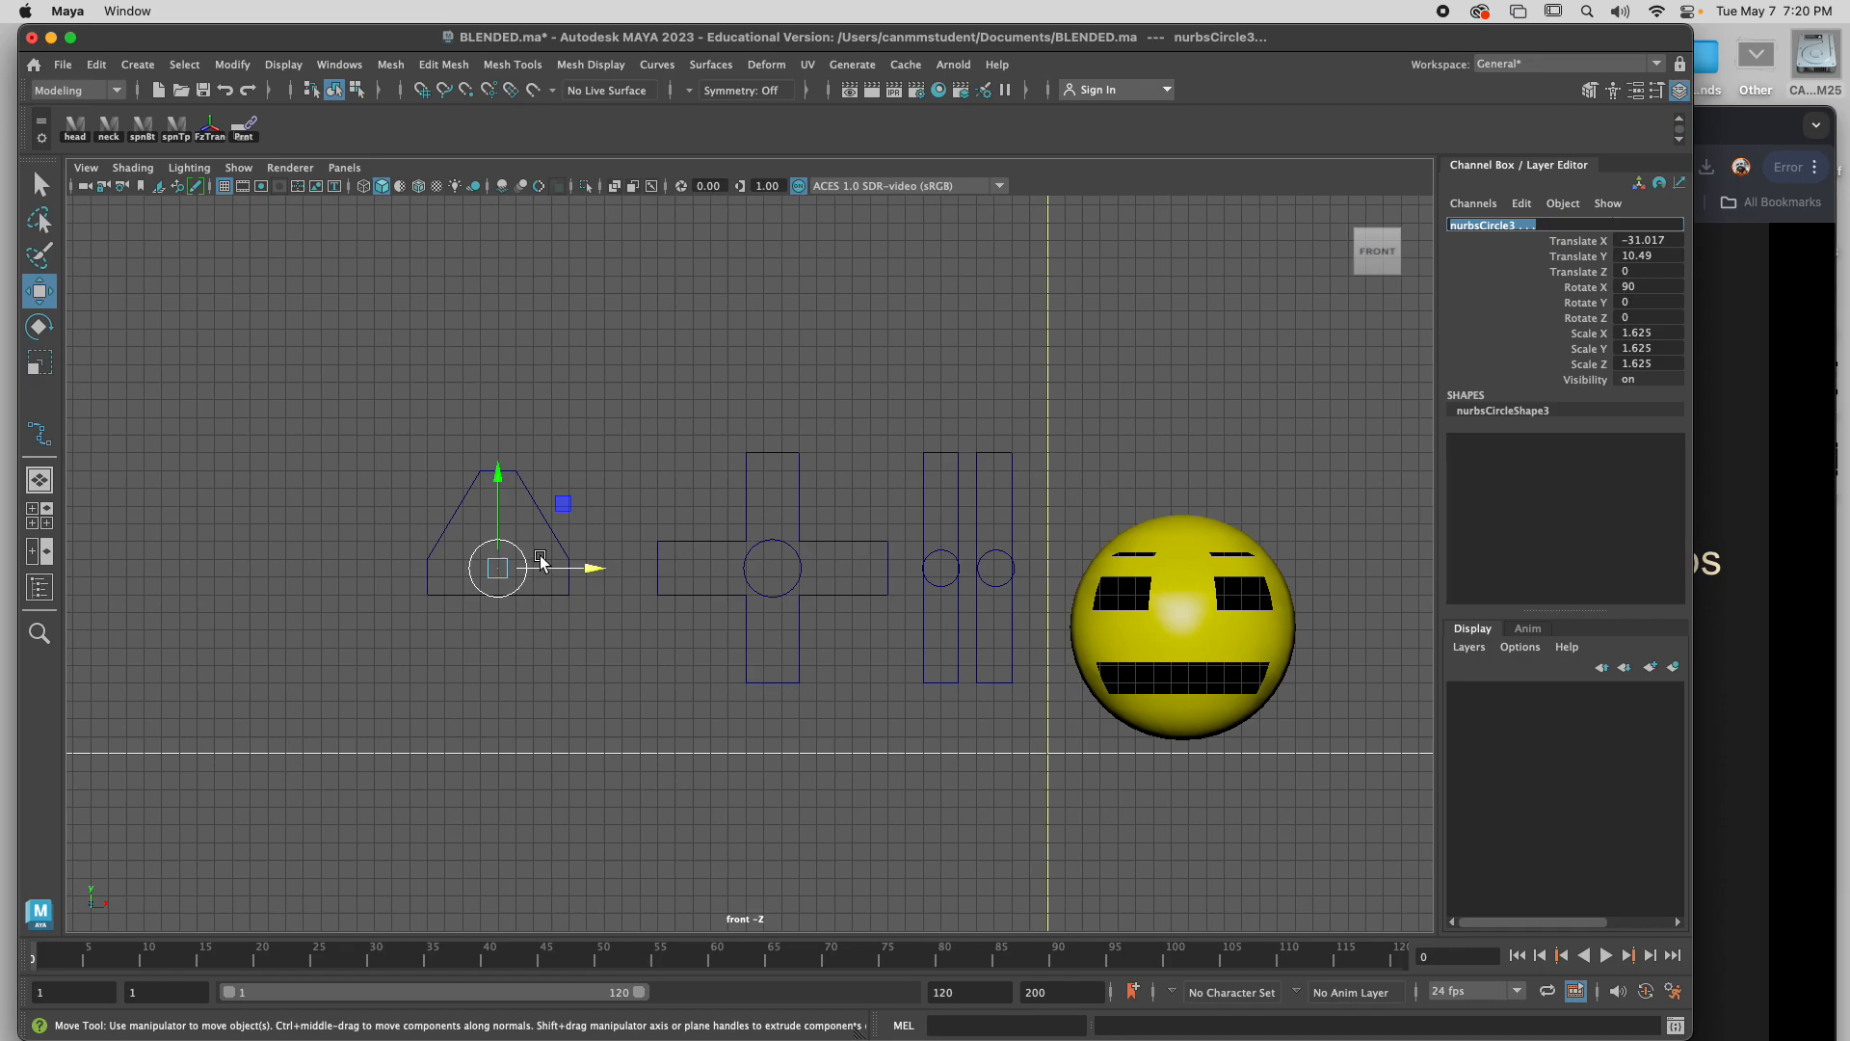
text(BrowHandle)
click(823, 765)
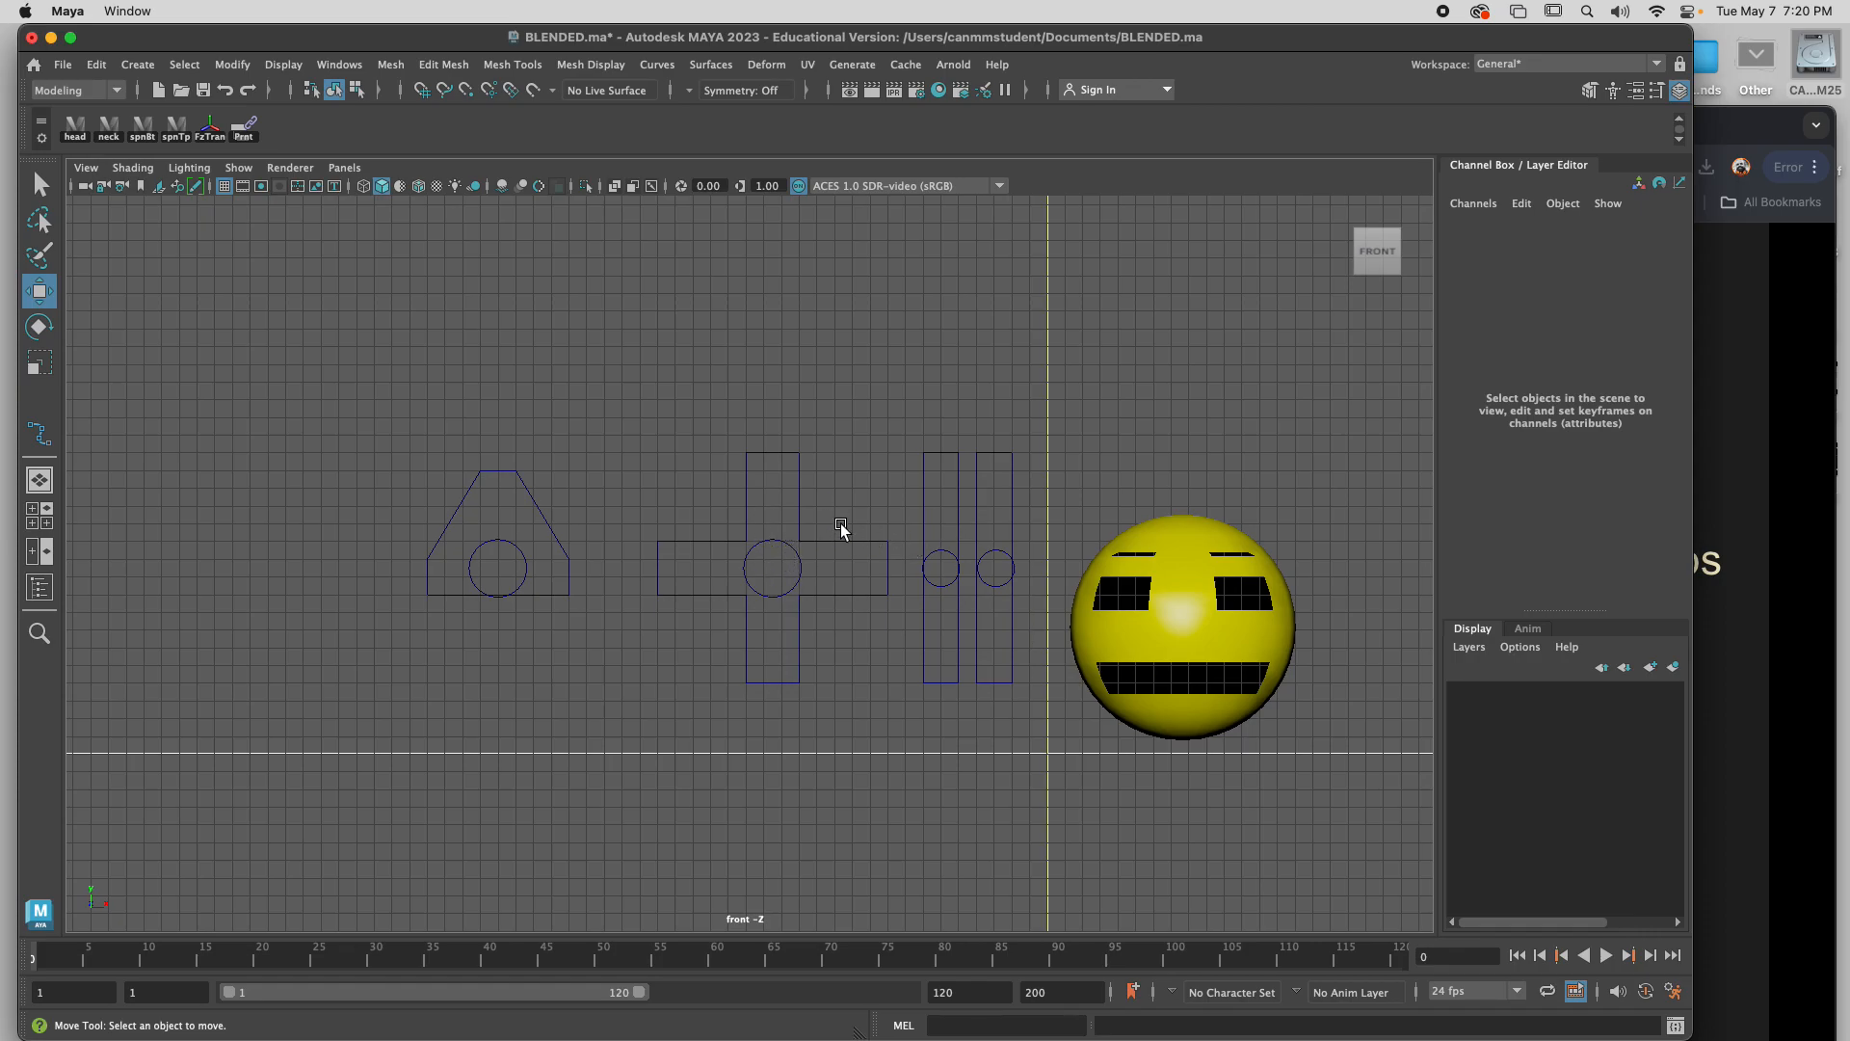
Rename the cross-shaped outline curve as MouthBox and reselect it to check the name.
drag(840, 523, 858, 629)
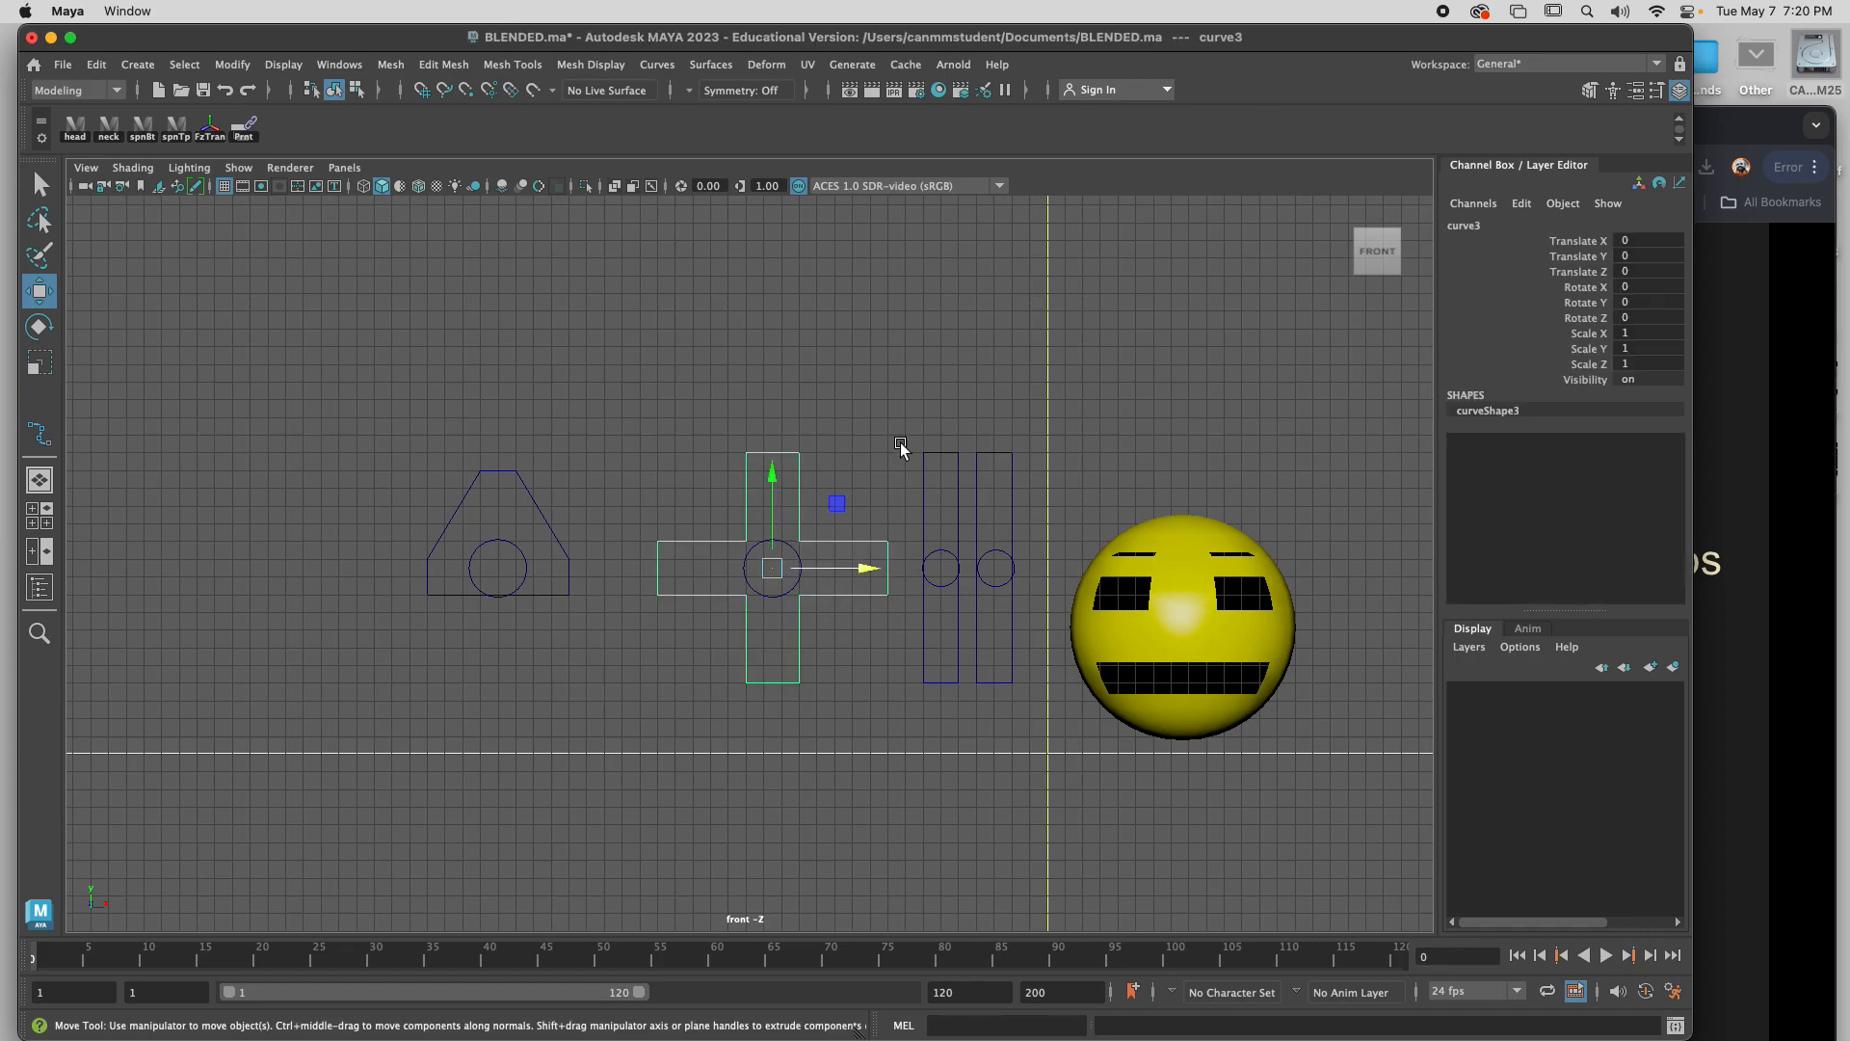
drag(902, 416, 1005, 496)
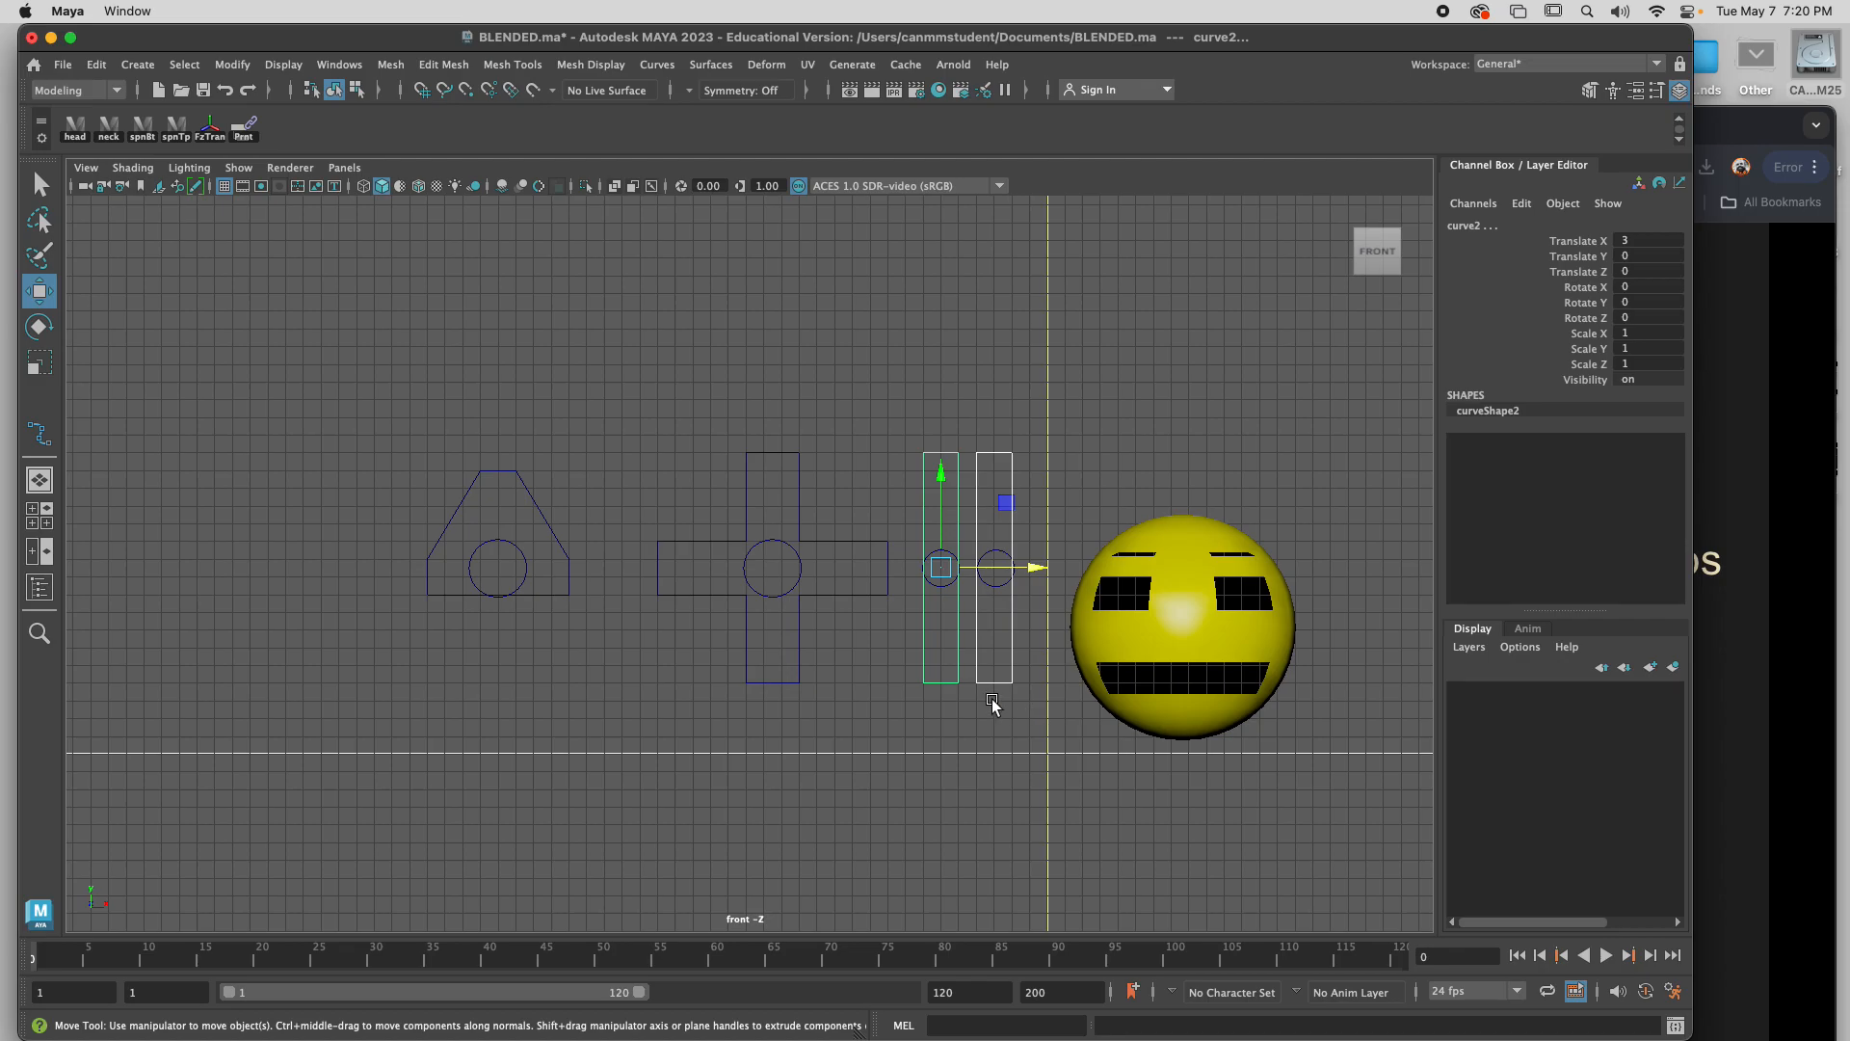
drag(772, 453, 773, 455)
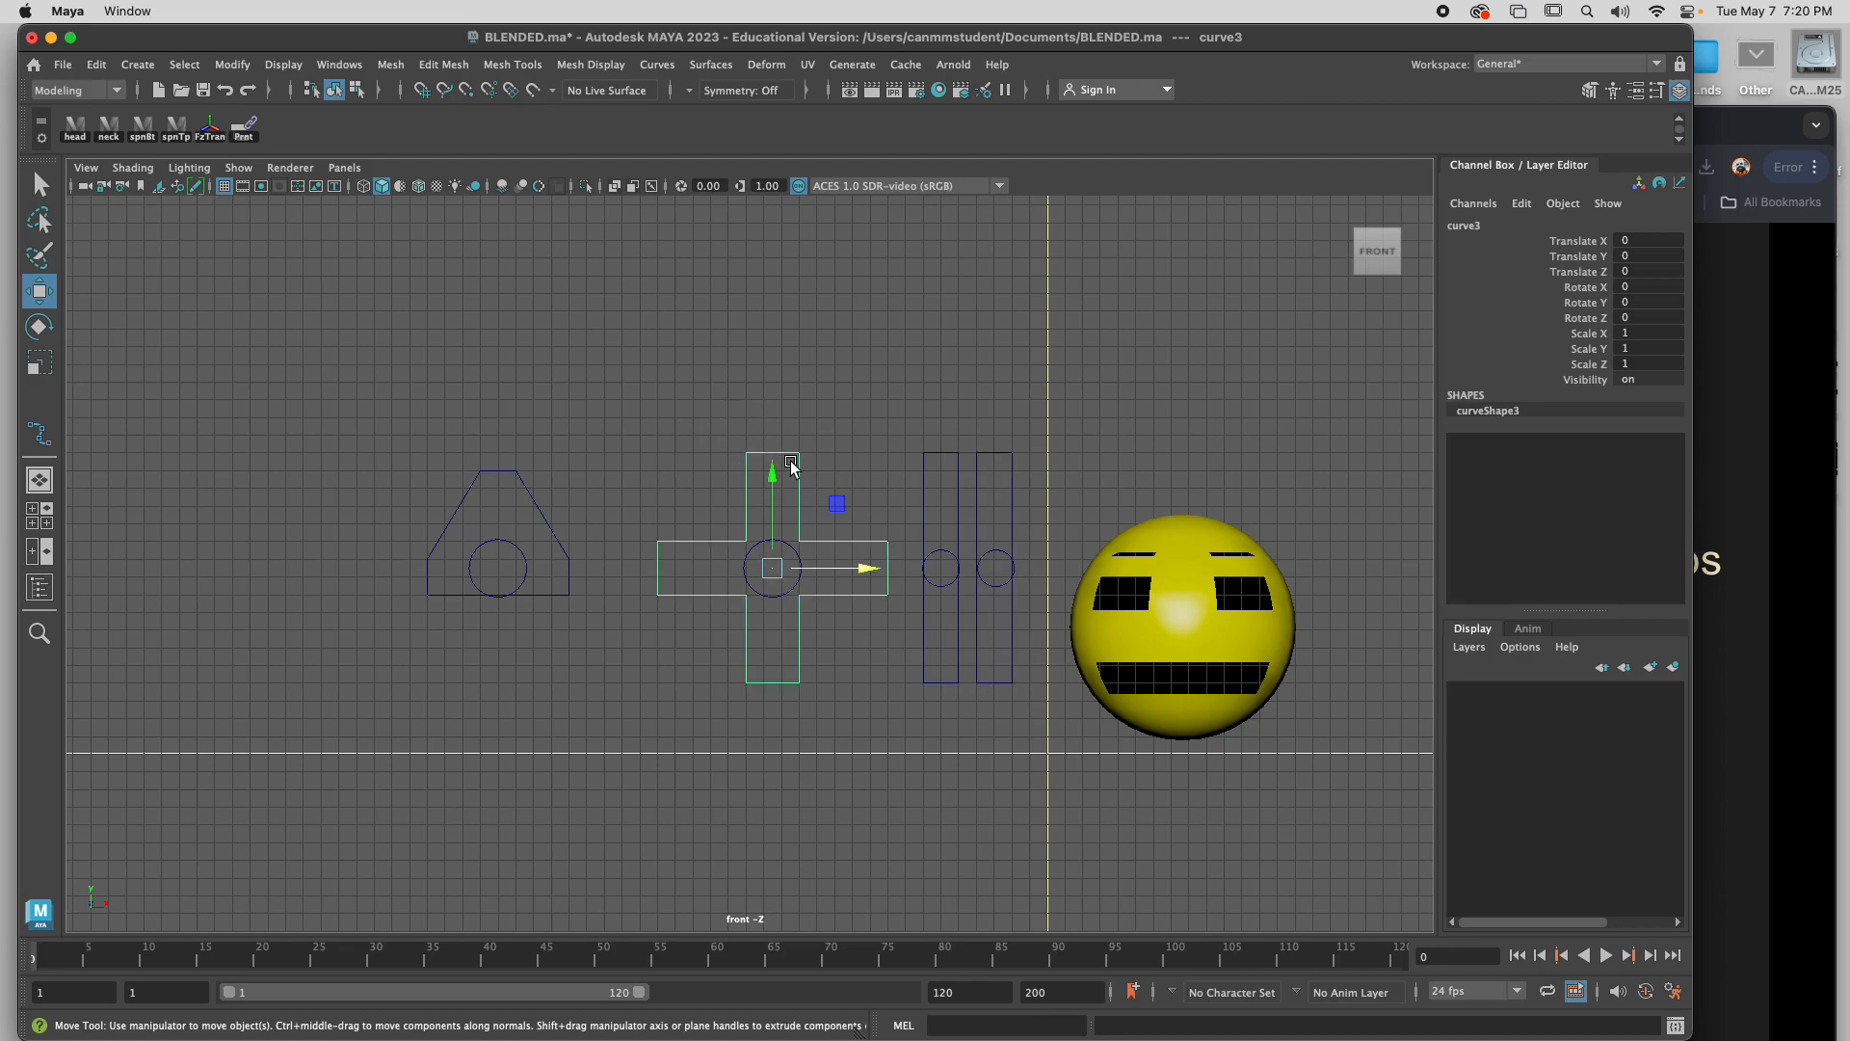
double_click(1467, 226)
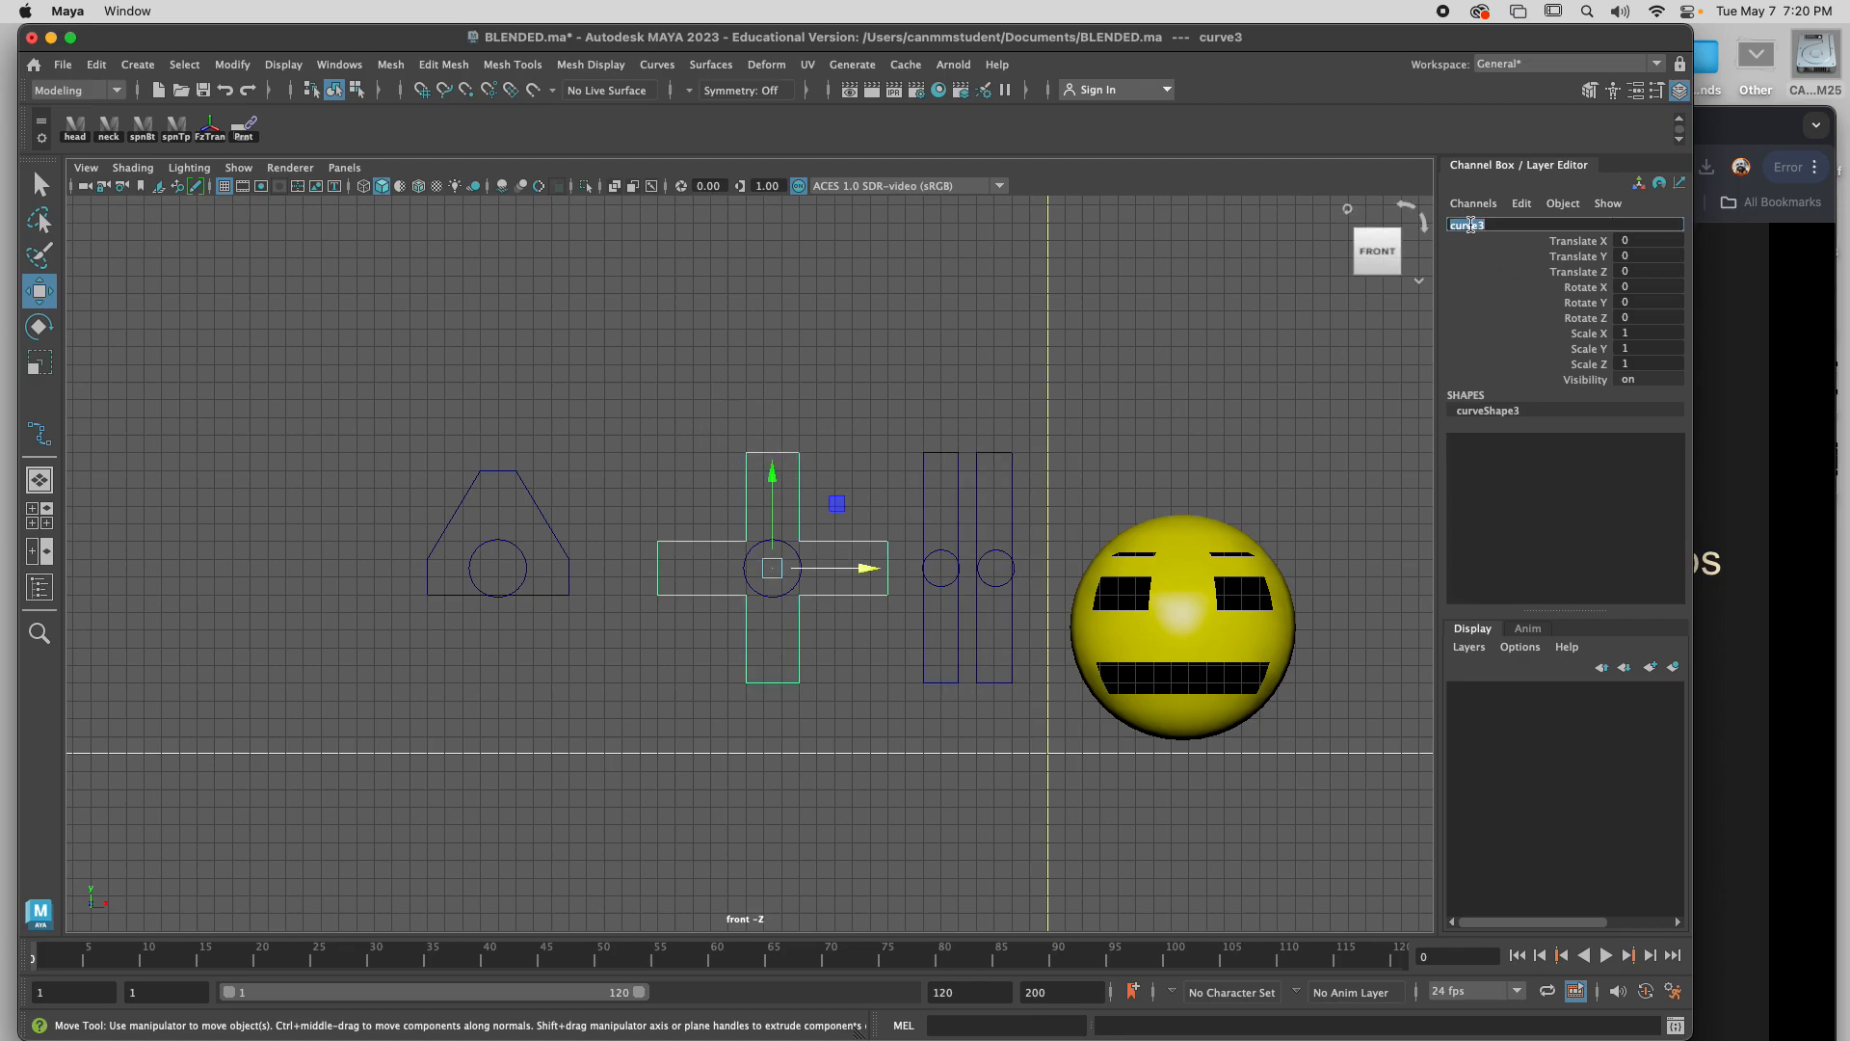
text(MouthBox)
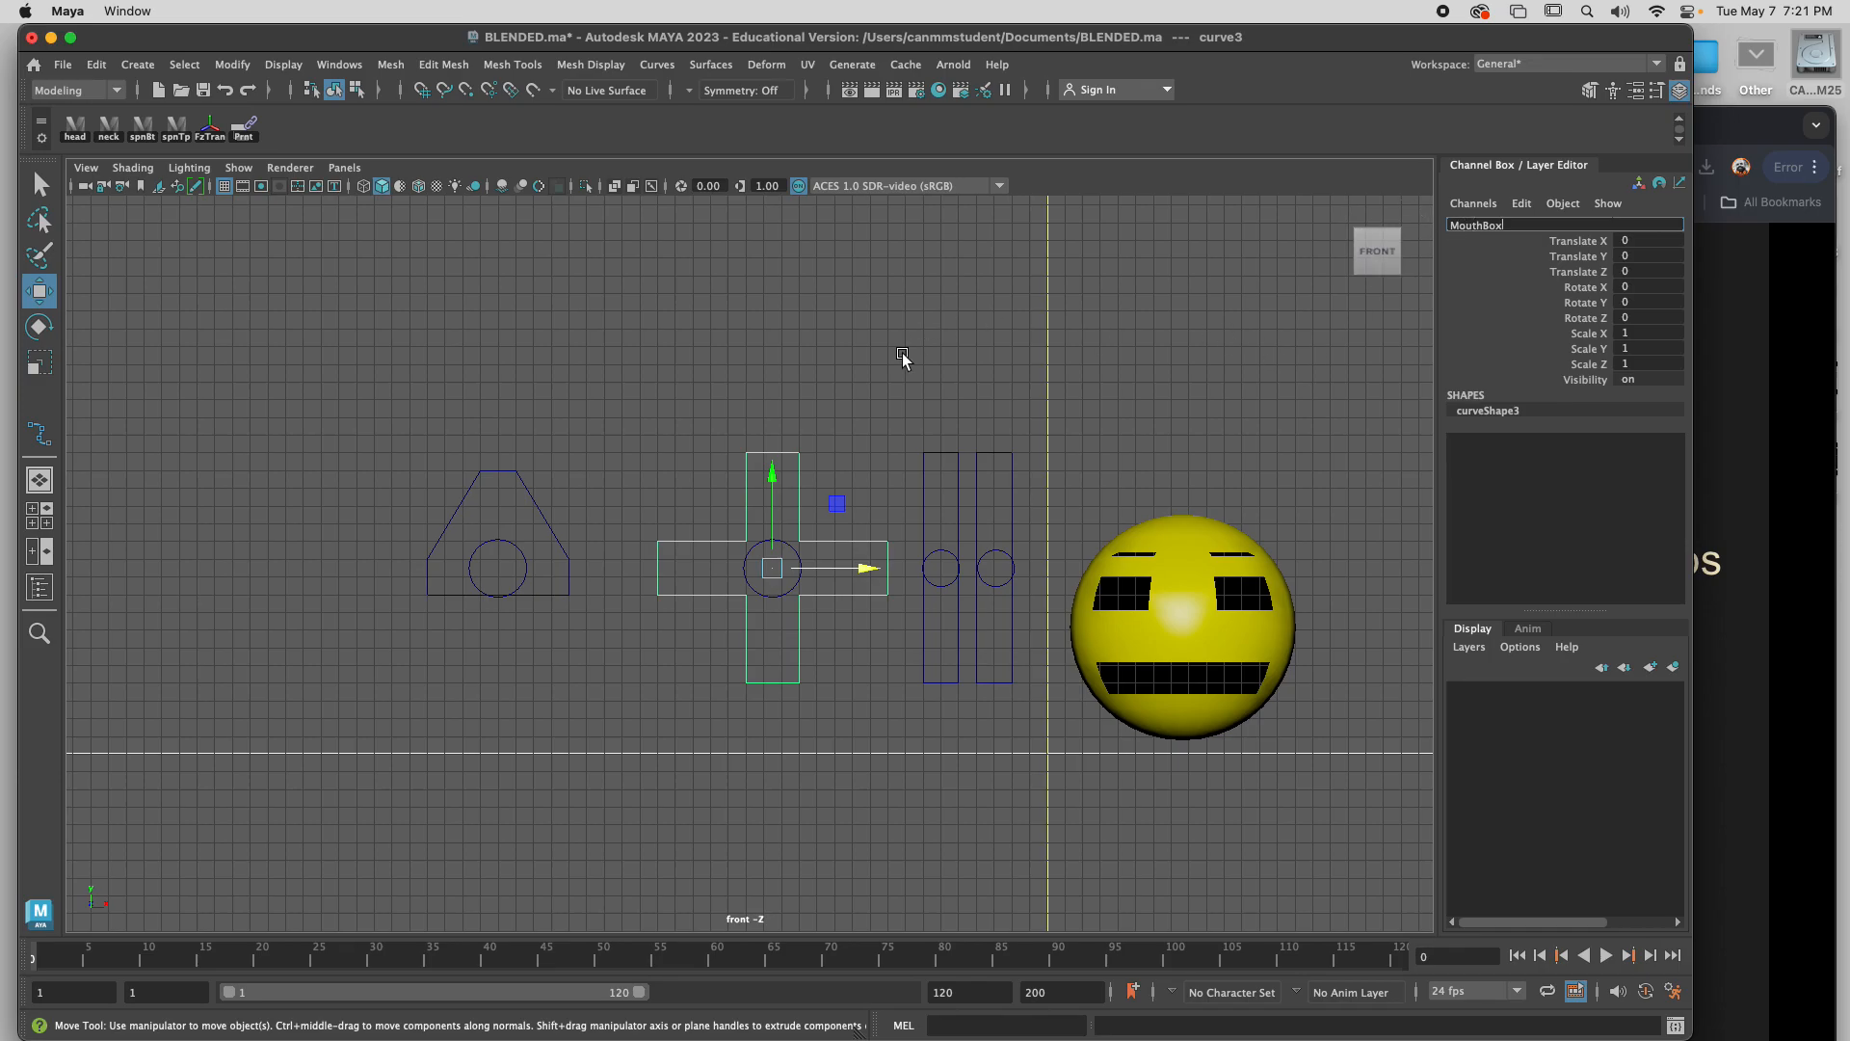
key(Return)
click(880, 366)
click(799, 488)
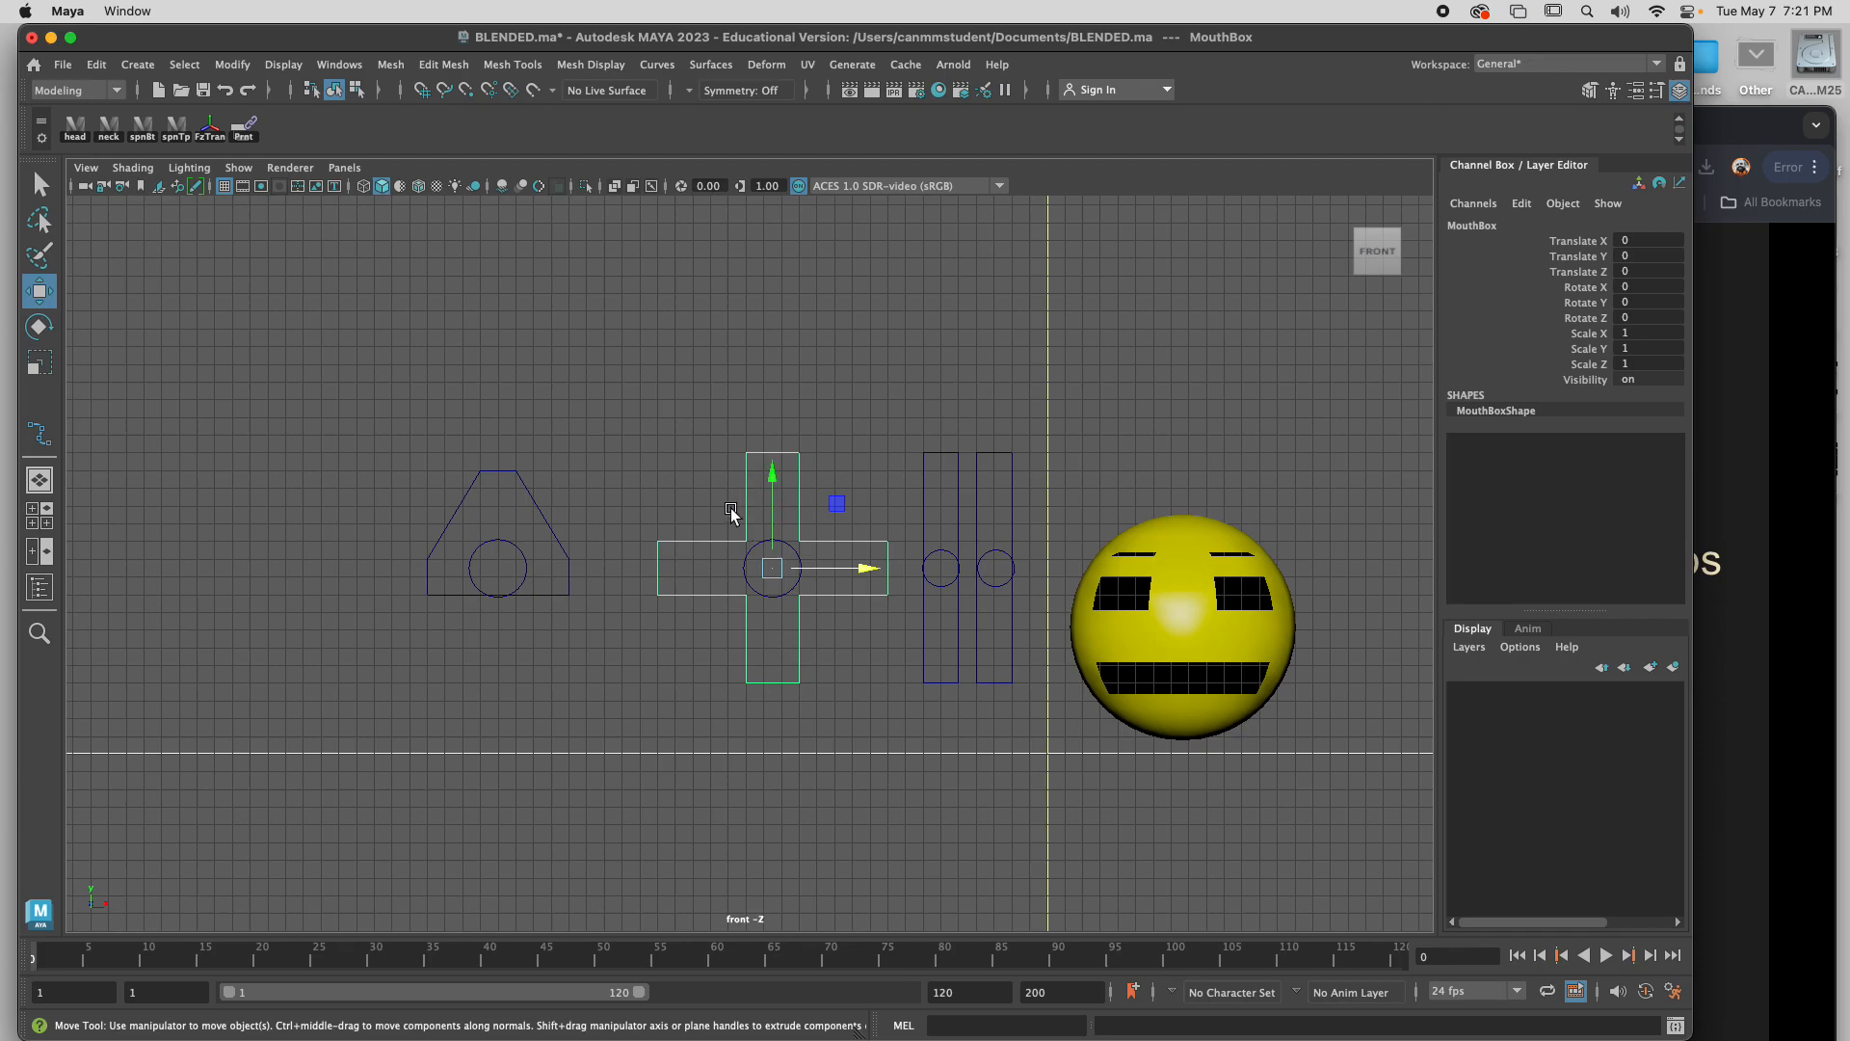
Rename the circle at the centre of the cross-shaped outline as MouthHandle and clear the selection.
click(703, 573)
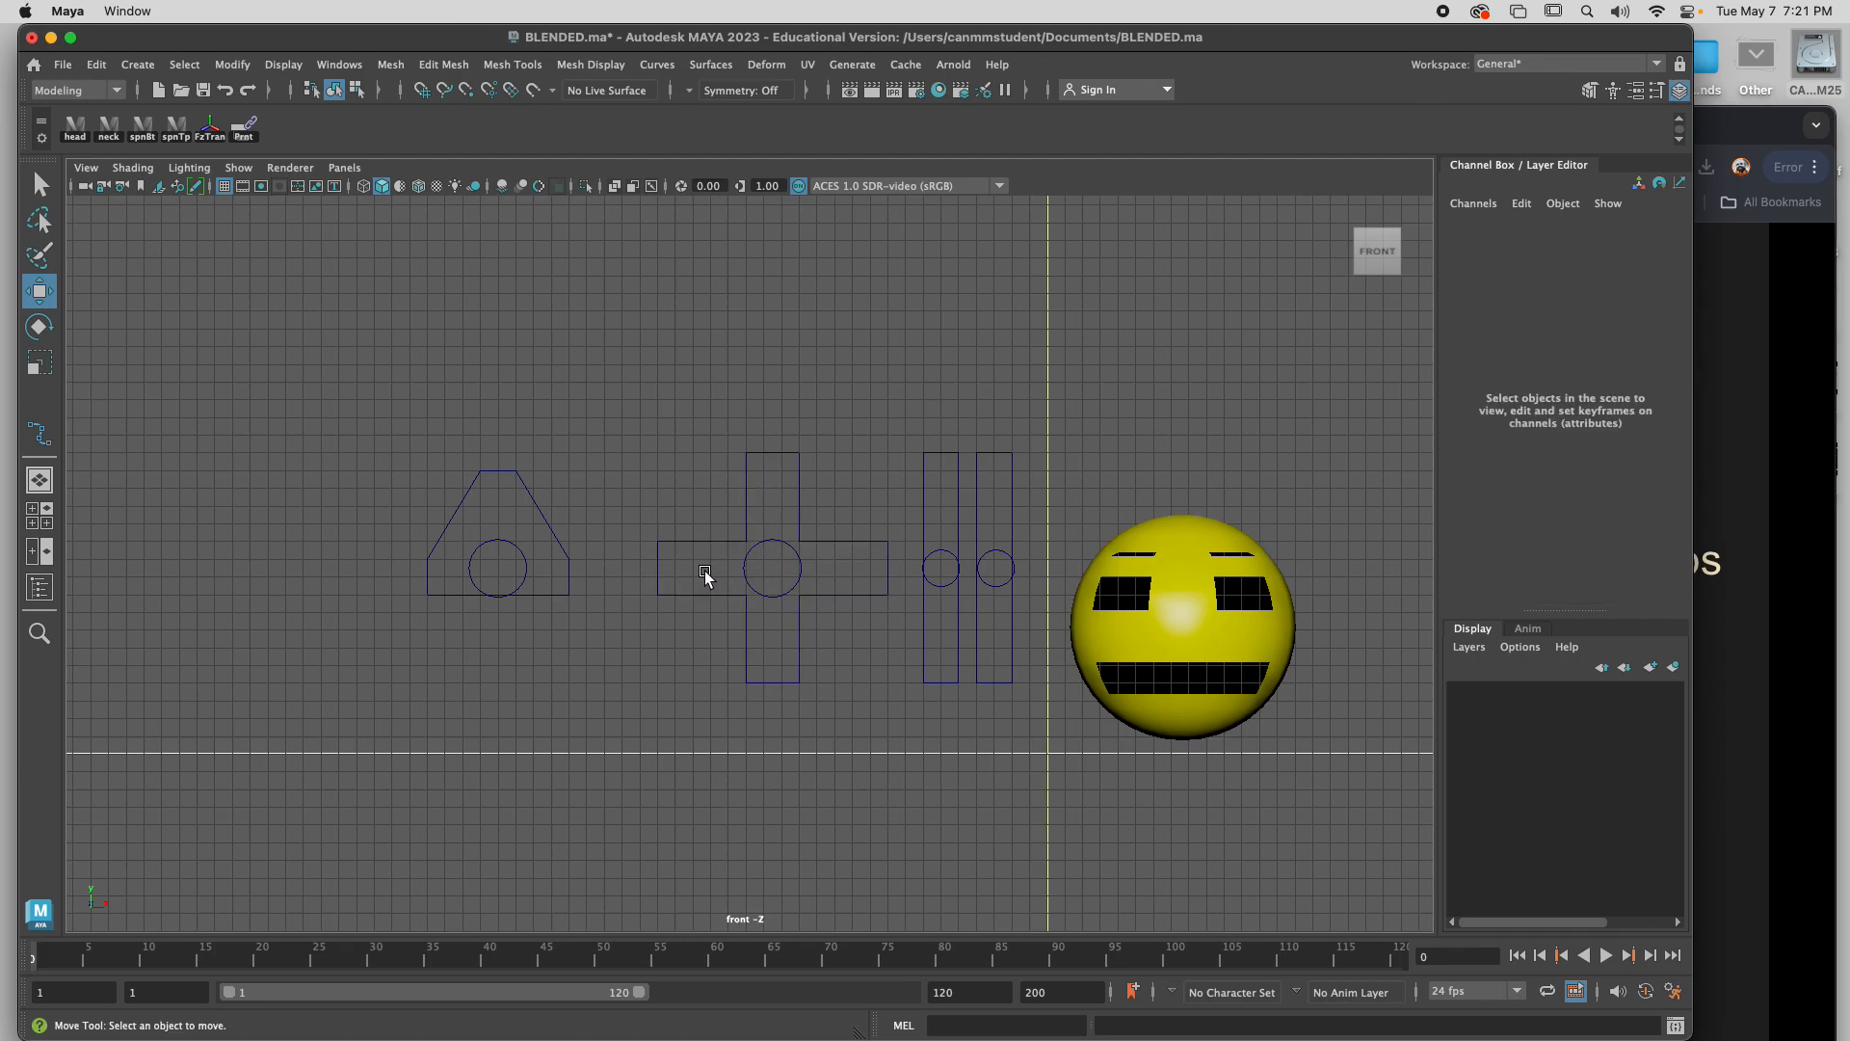
click(745, 568)
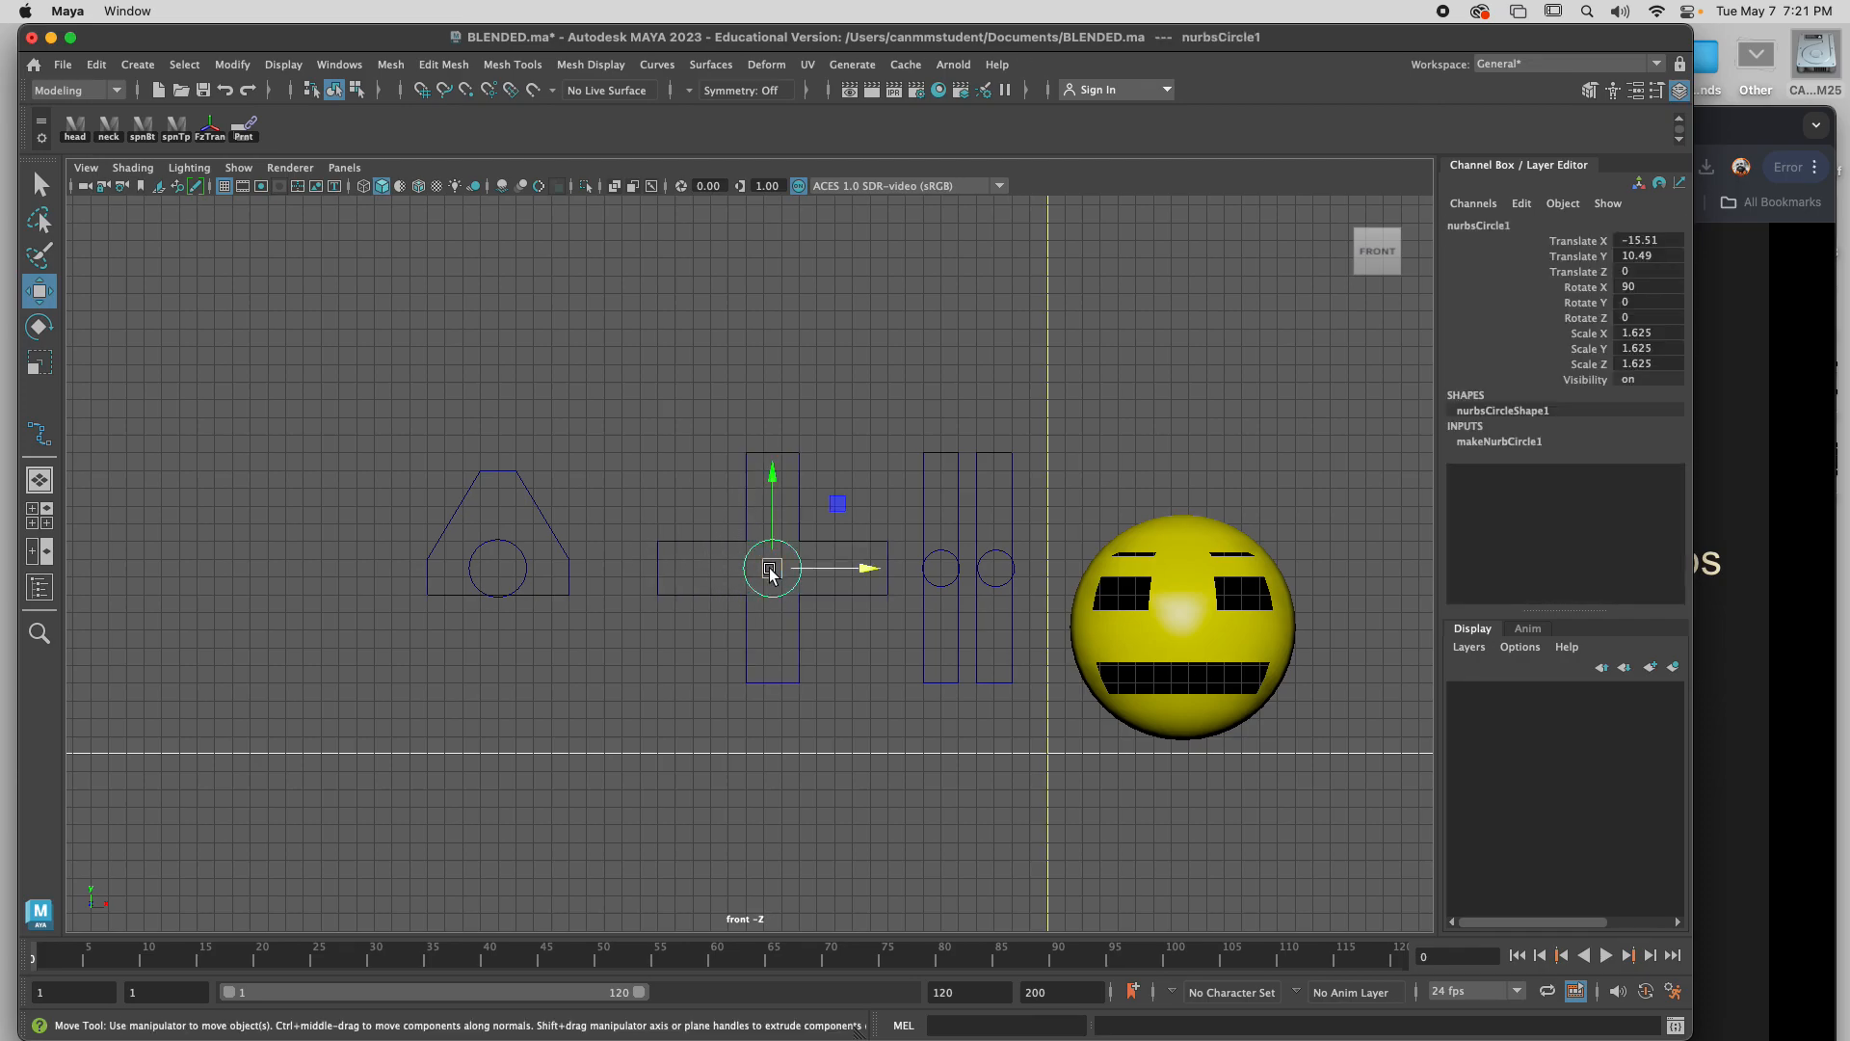
double_click(1476, 224)
text(Mouth)
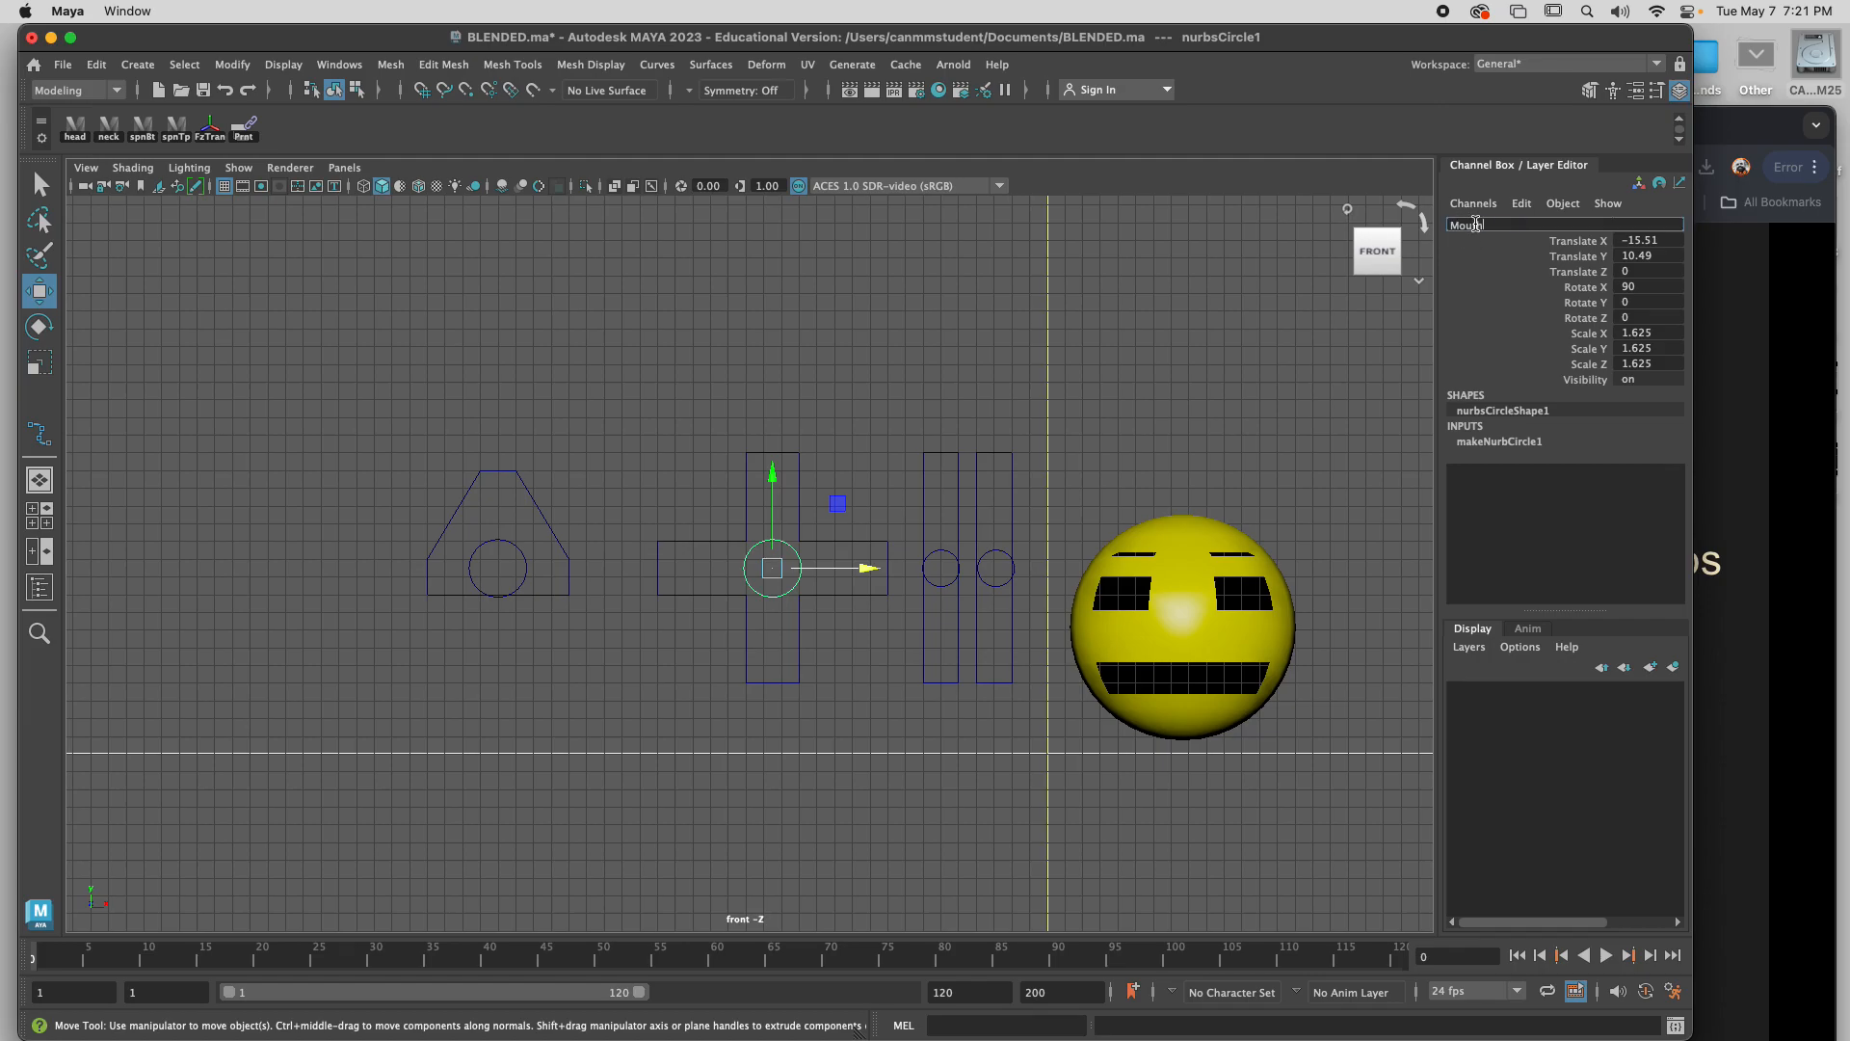
text(Handle)
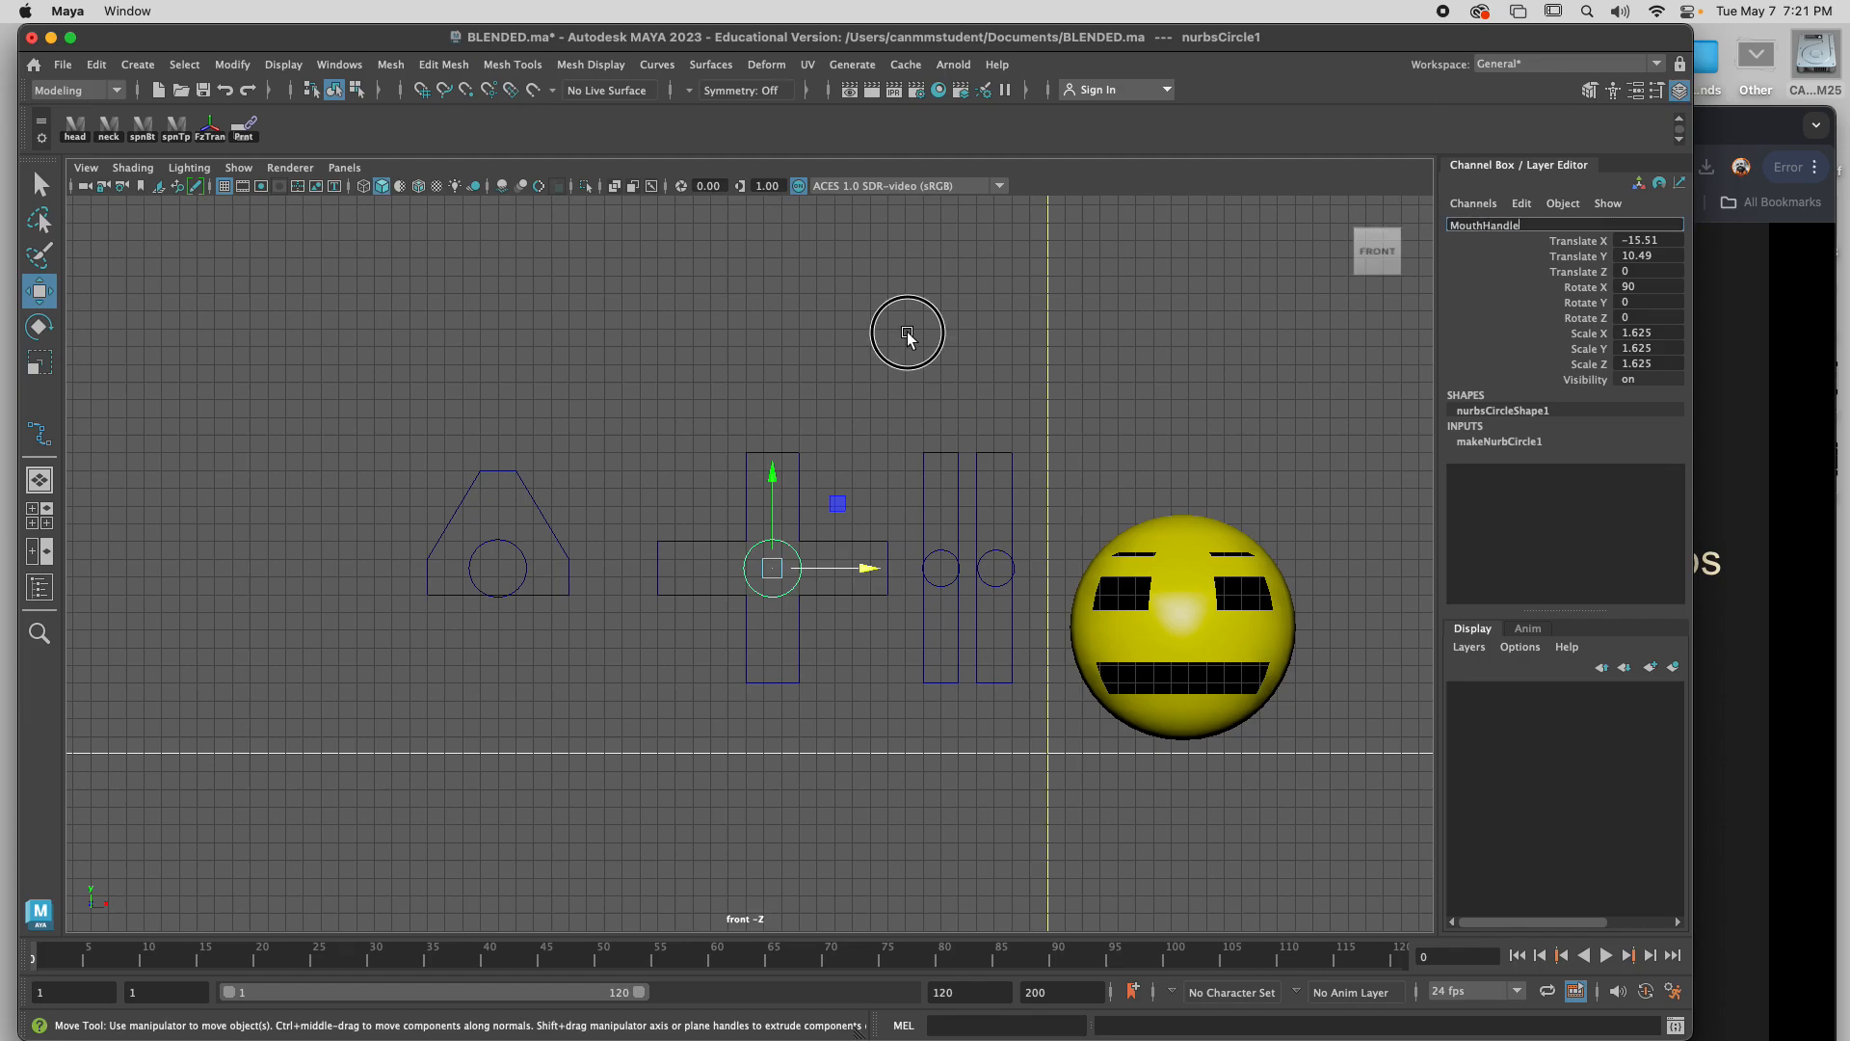
click(907, 334)
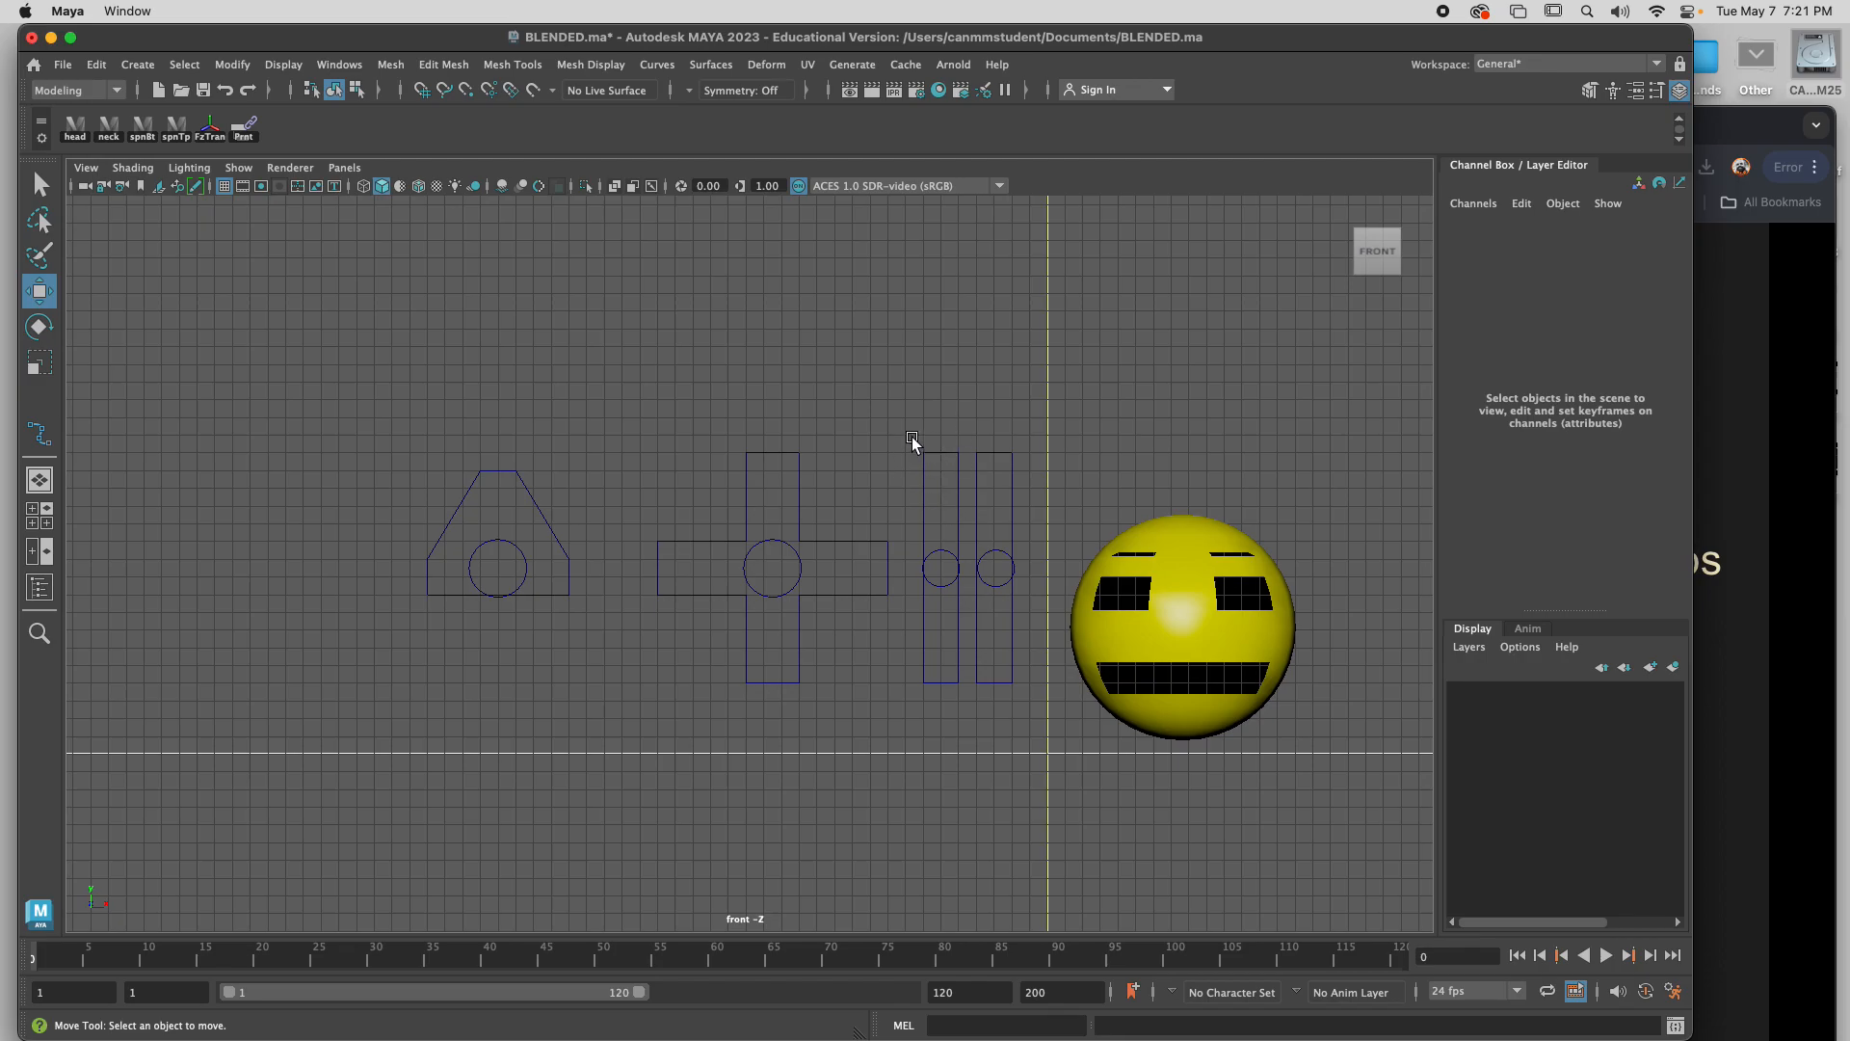
Examine the eye, mouth and brow control curves and their names by selecting them in turn, then clear the selection.
drag(912, 436, 946, 489)
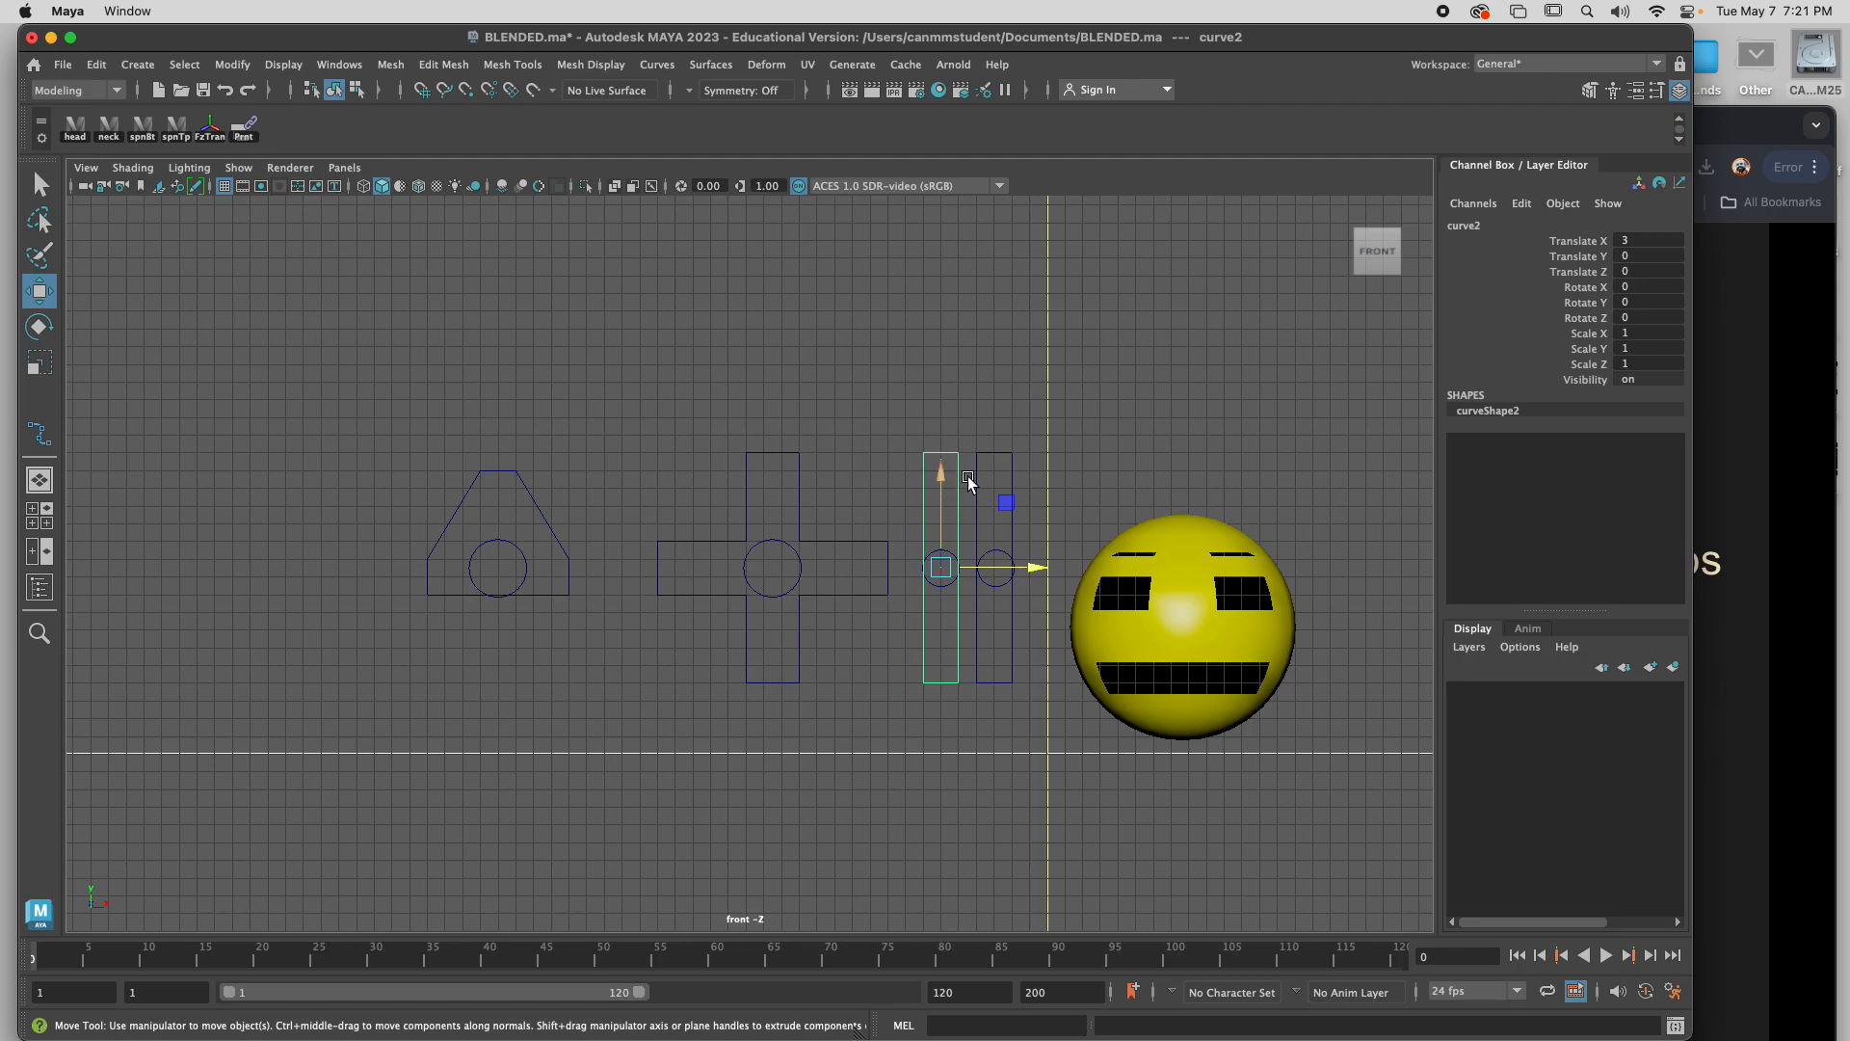
click(998, 453)
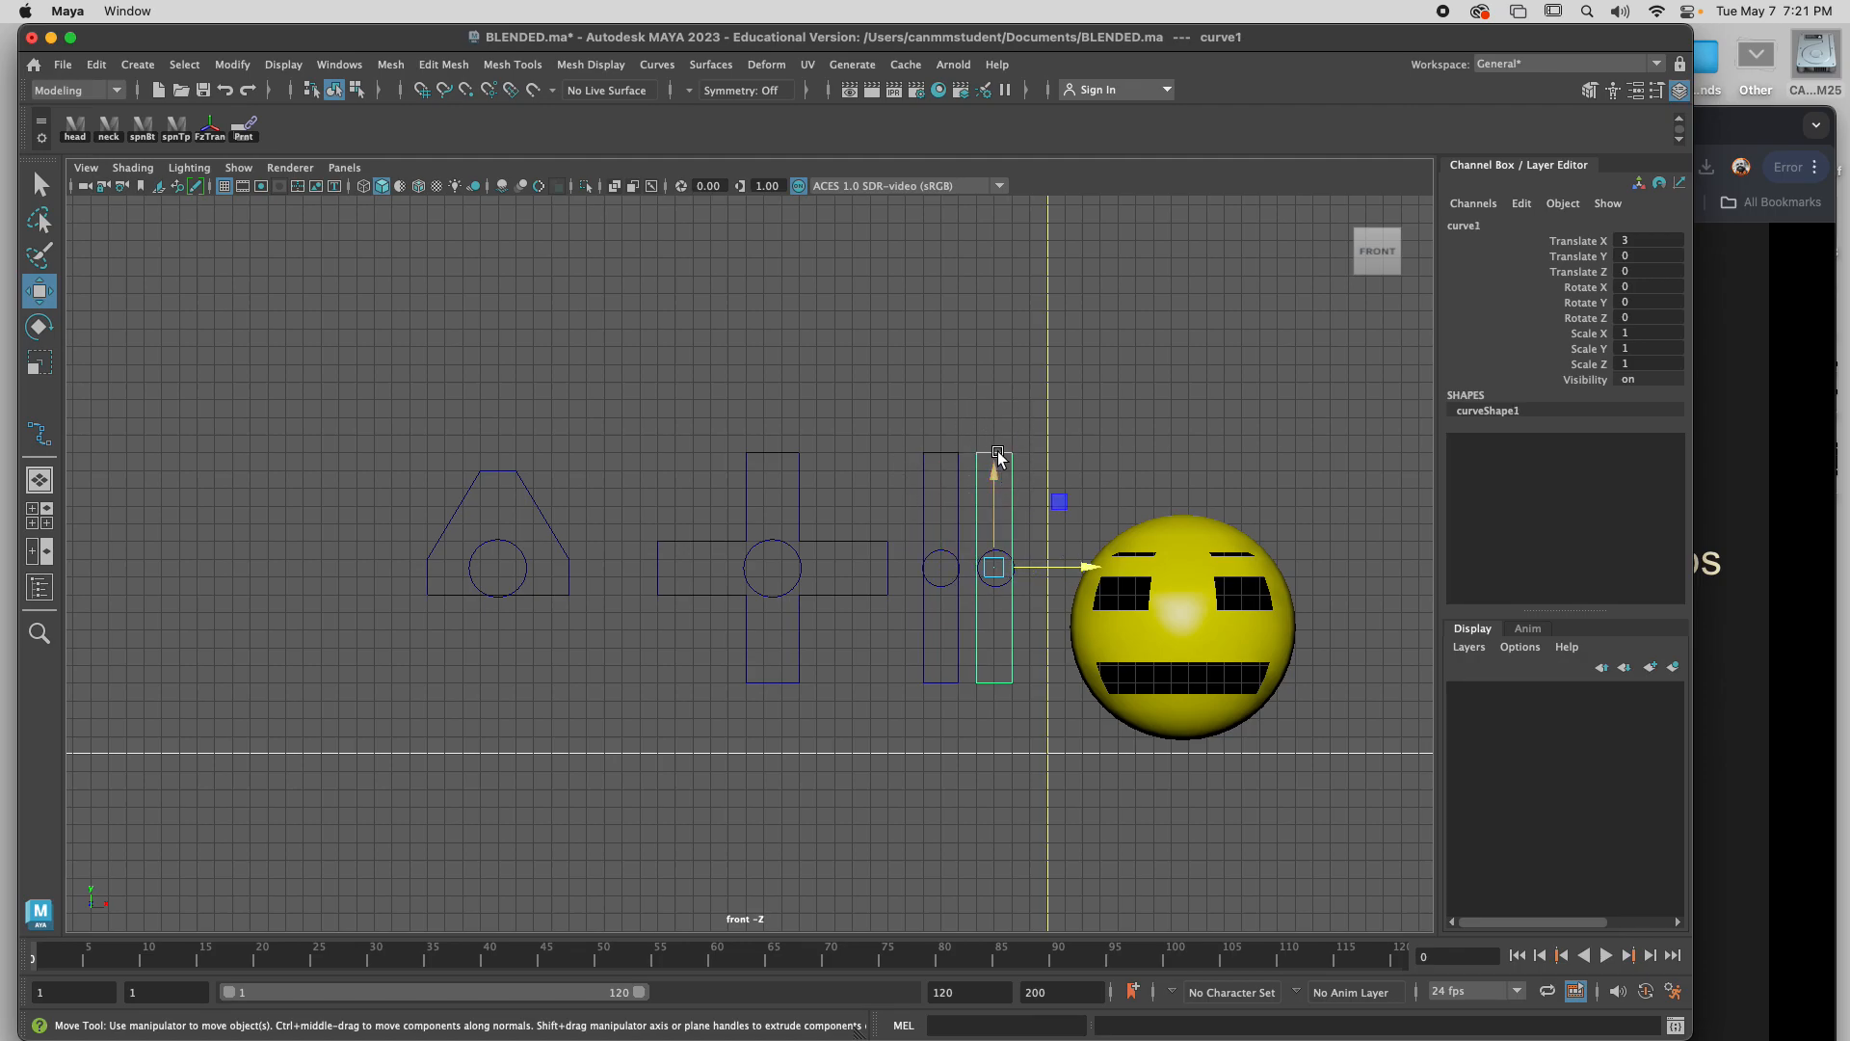
drag(910, 424, 965, 503)
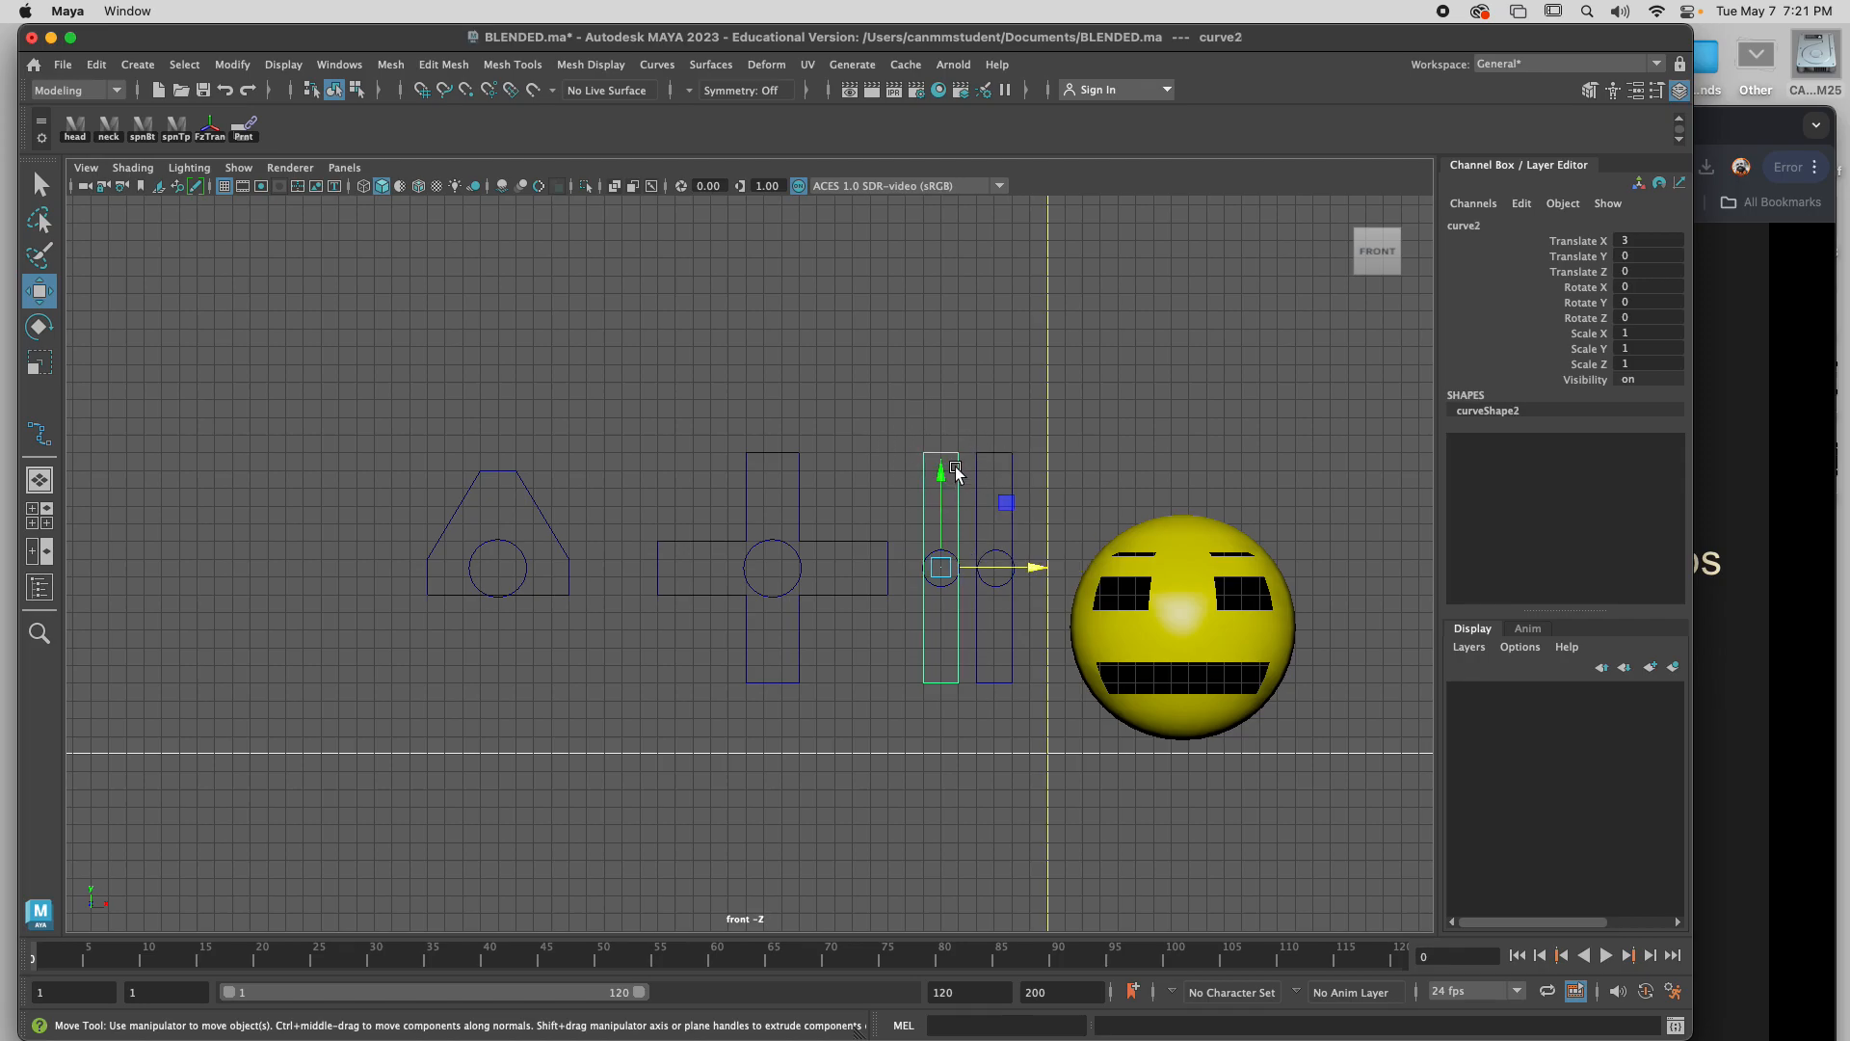
drag(974, 437, 1003, 463)
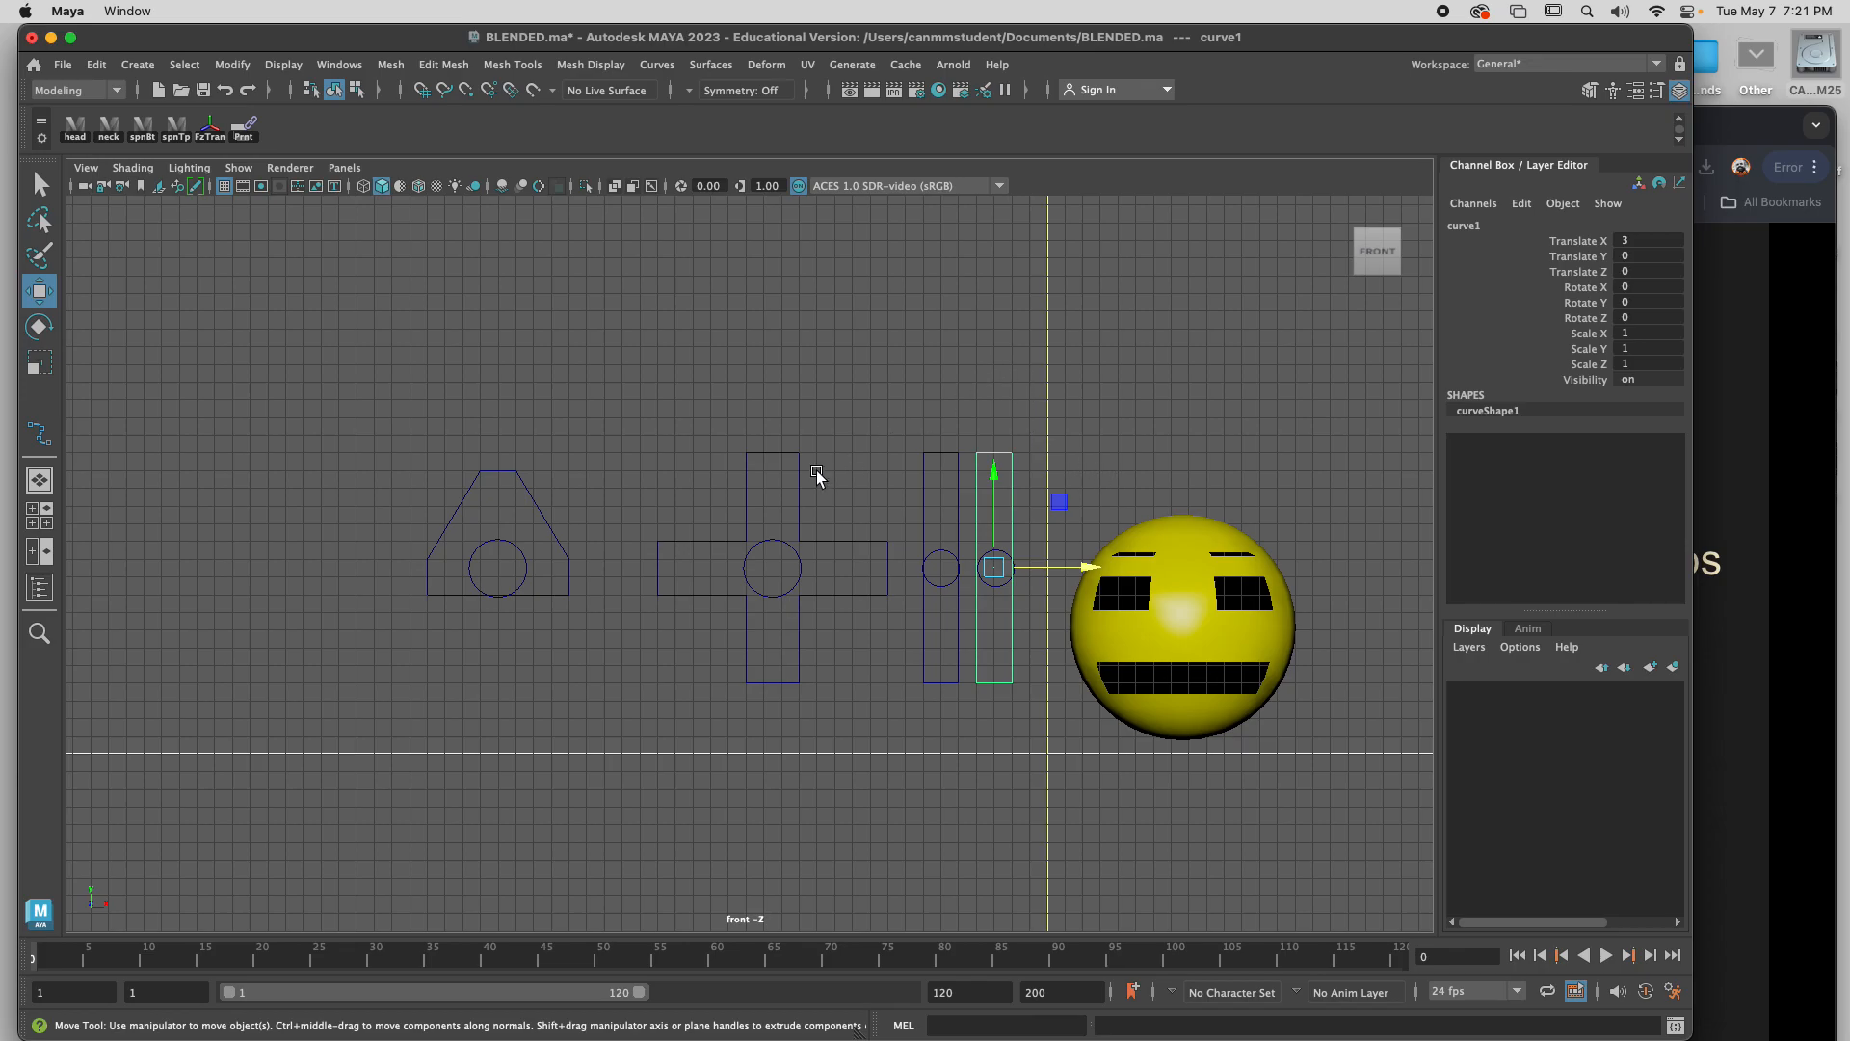
click(799, 501)
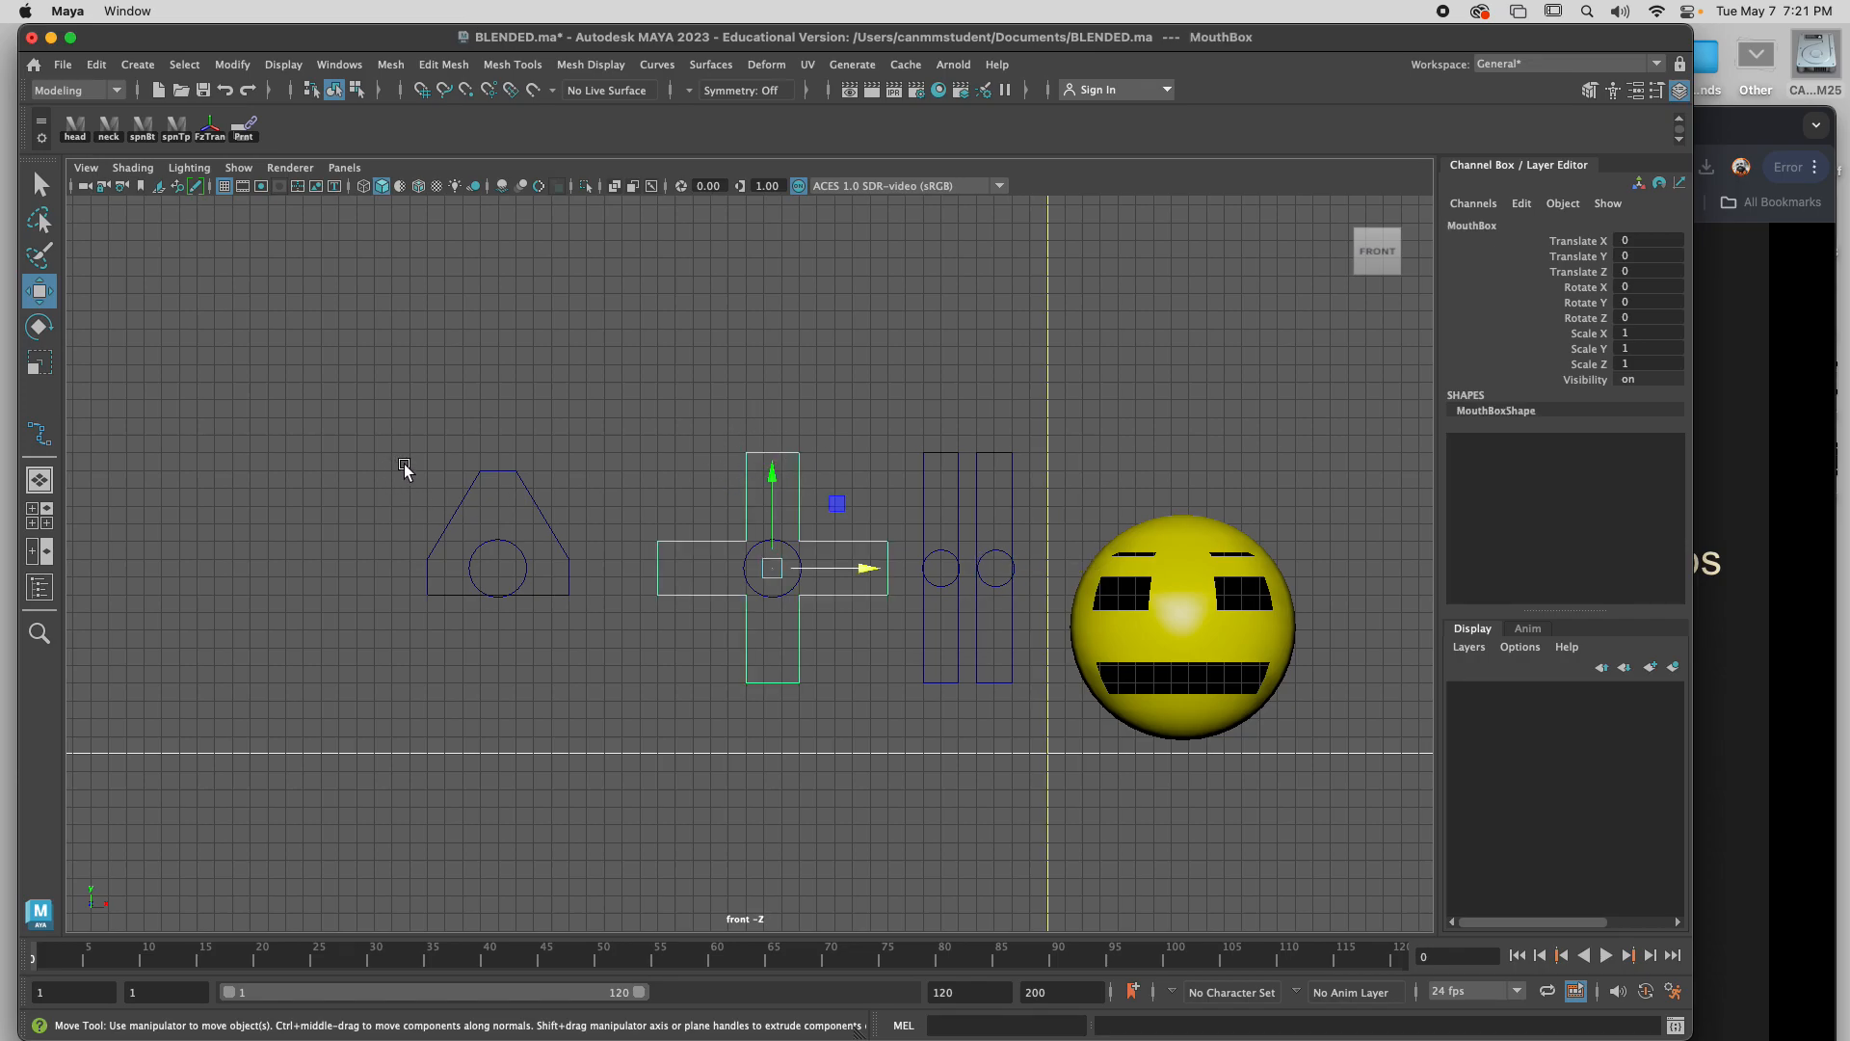
click(542, 489)
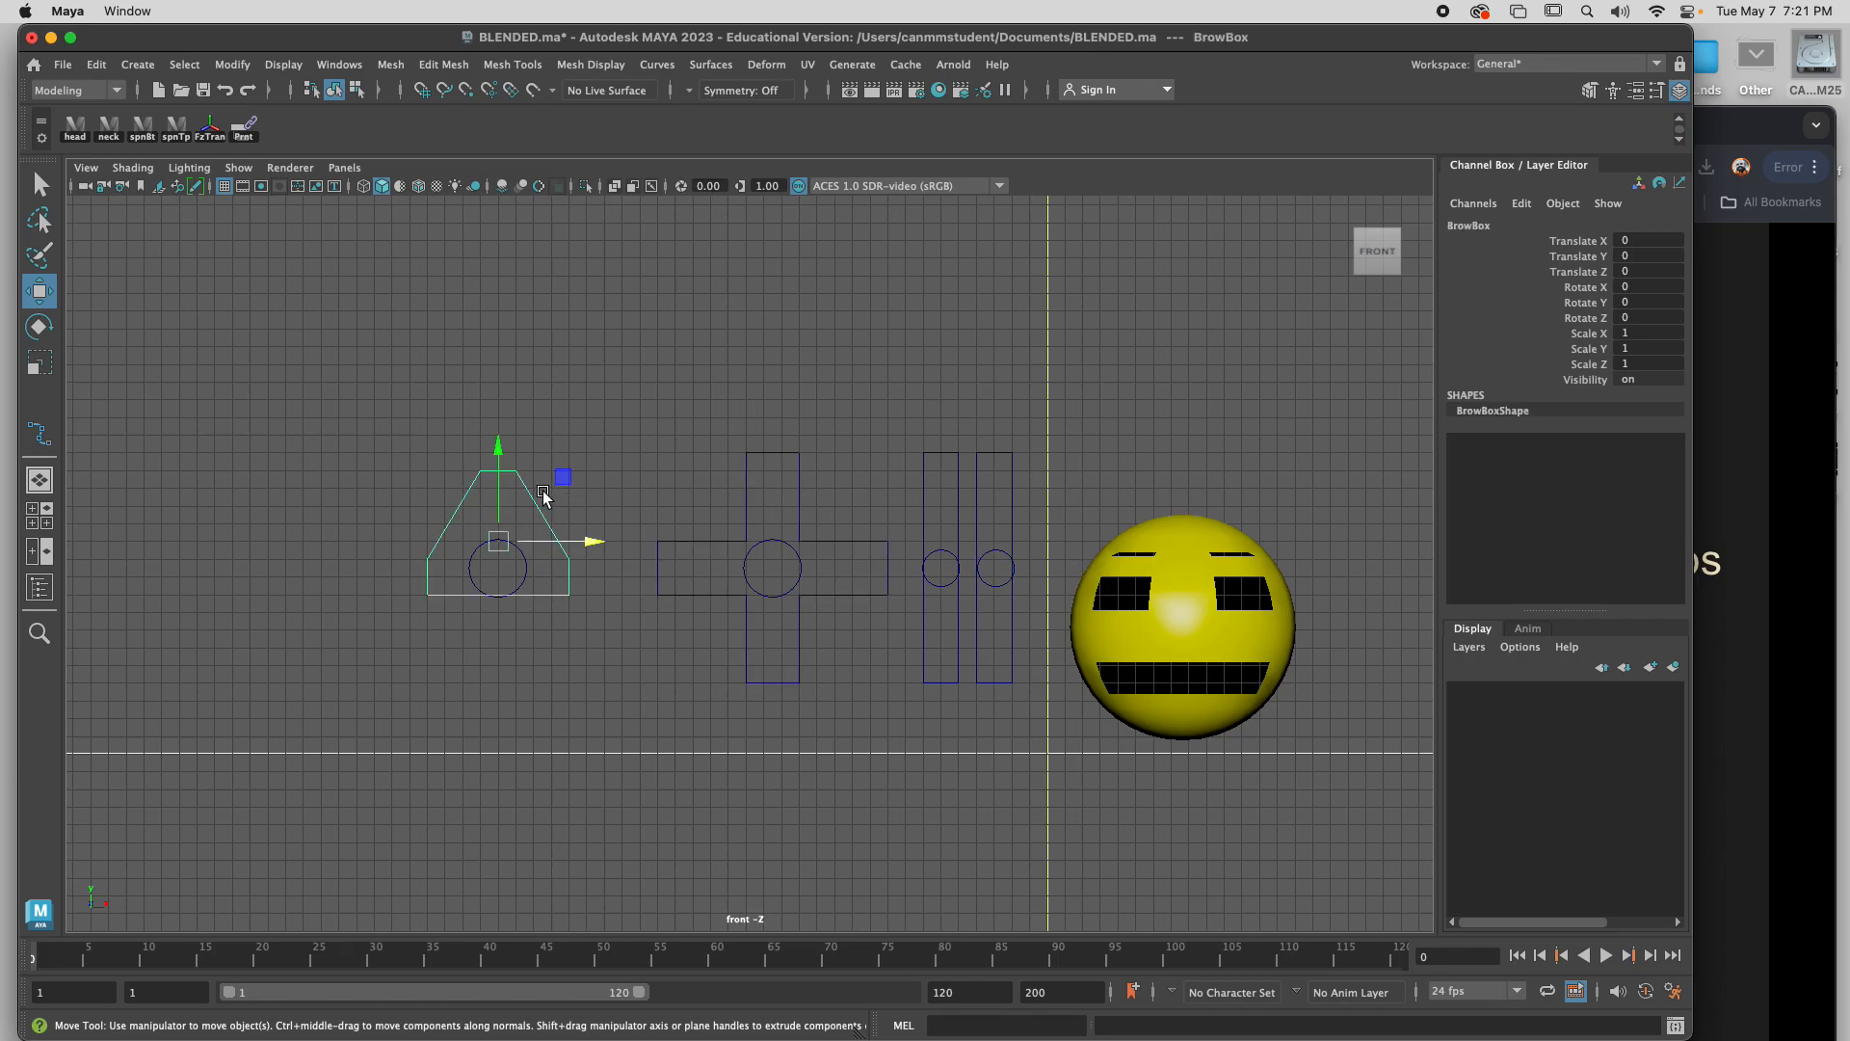
click(505, 585)
click(796, 473)
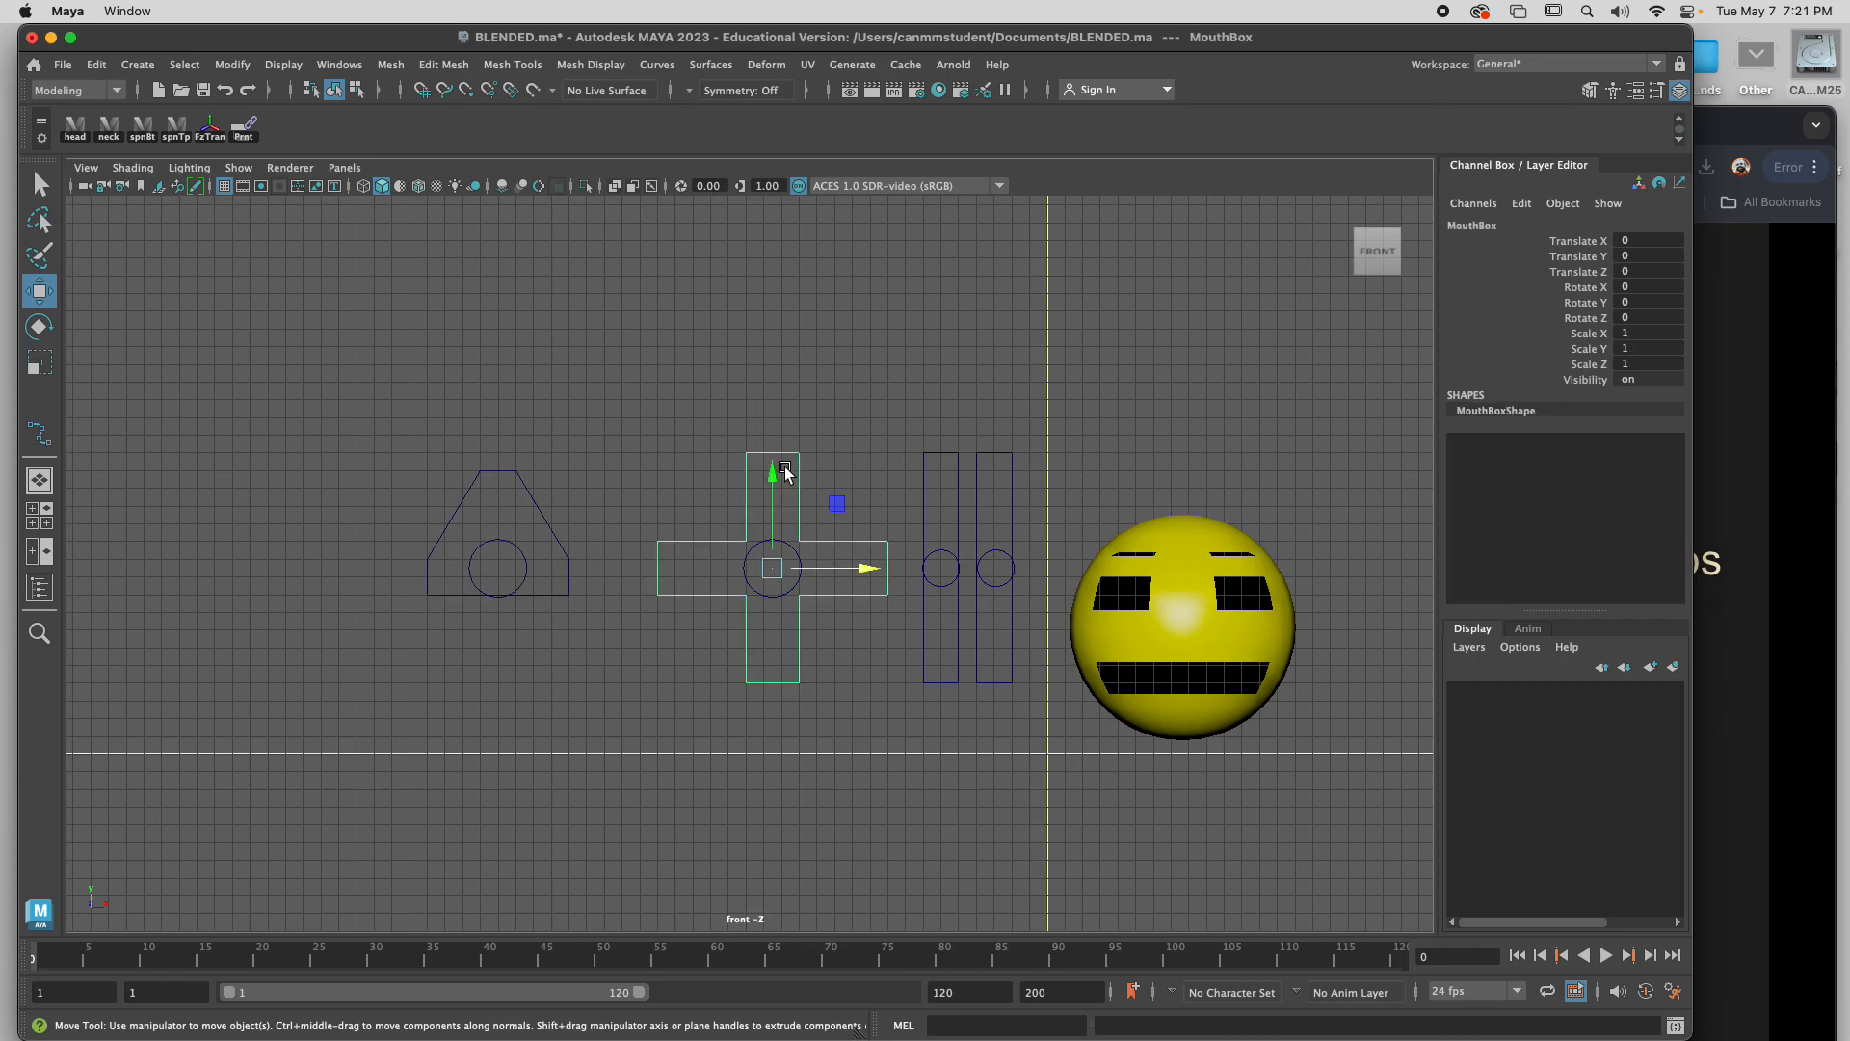
click(743, 562)
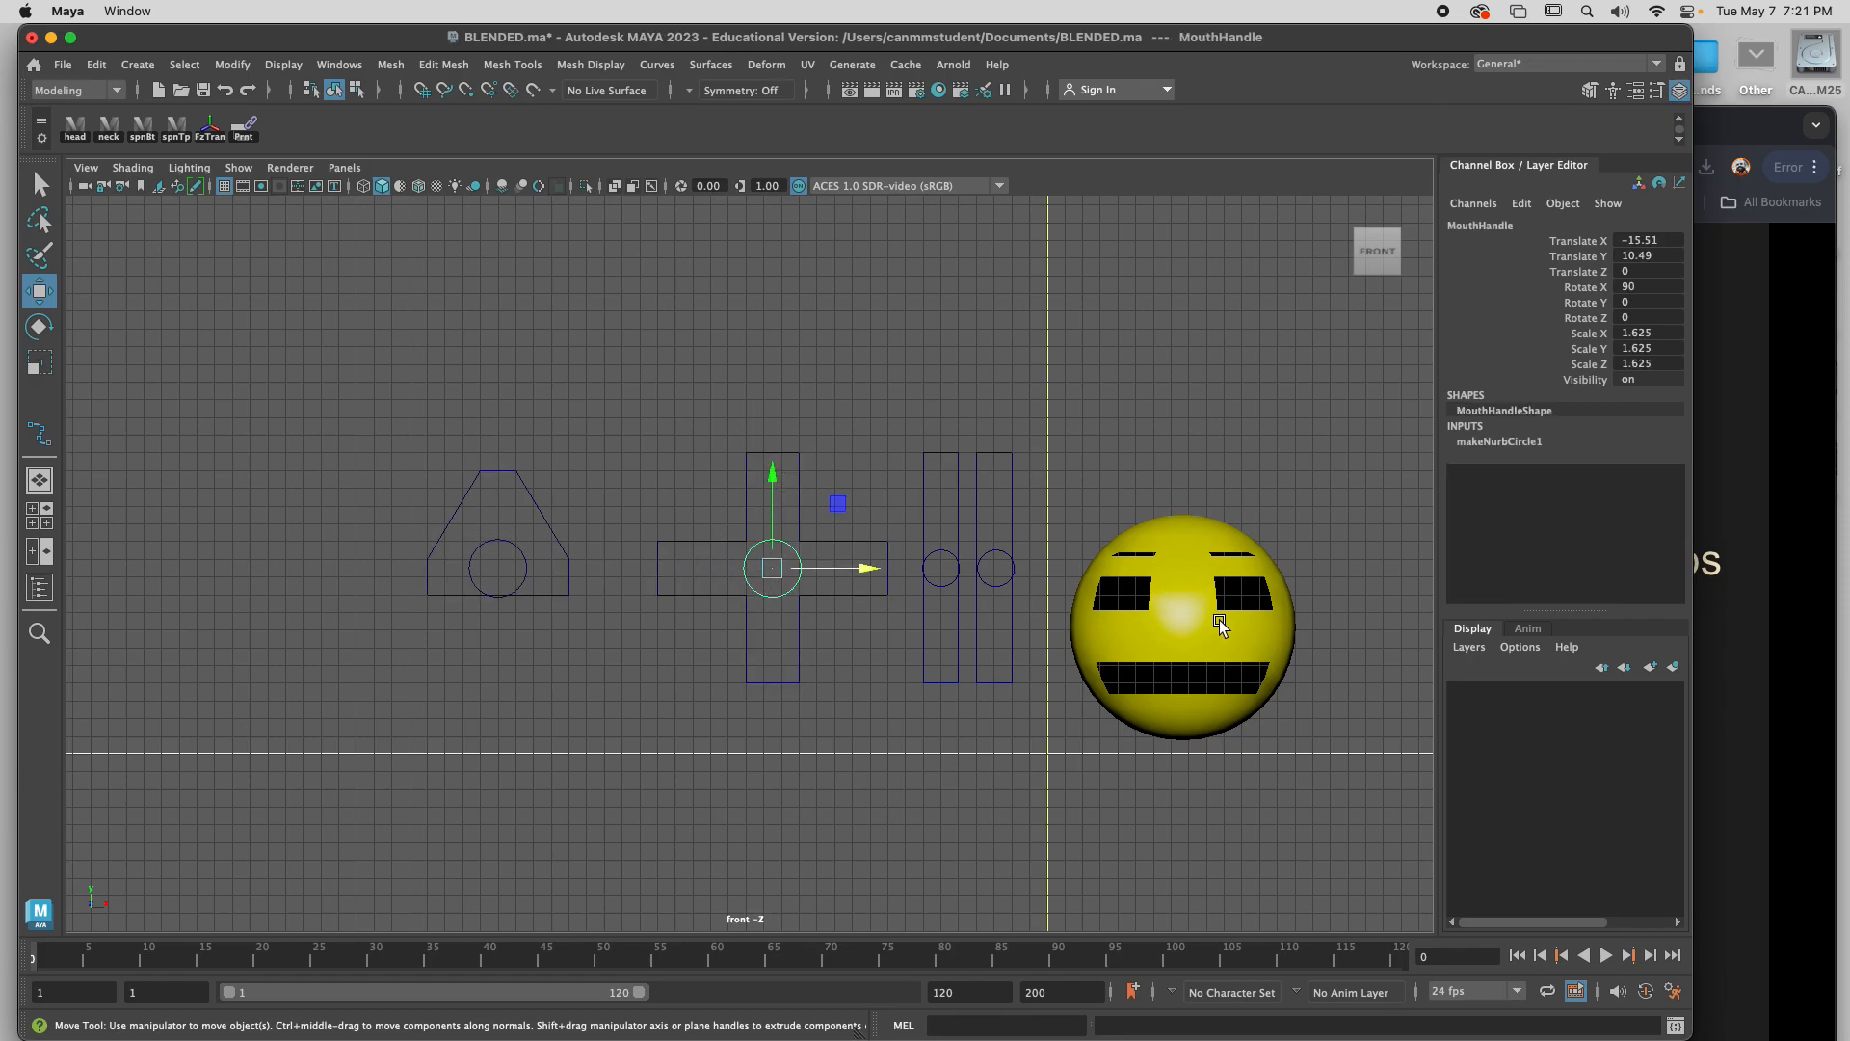
drag(900, 424, 1015, 497)
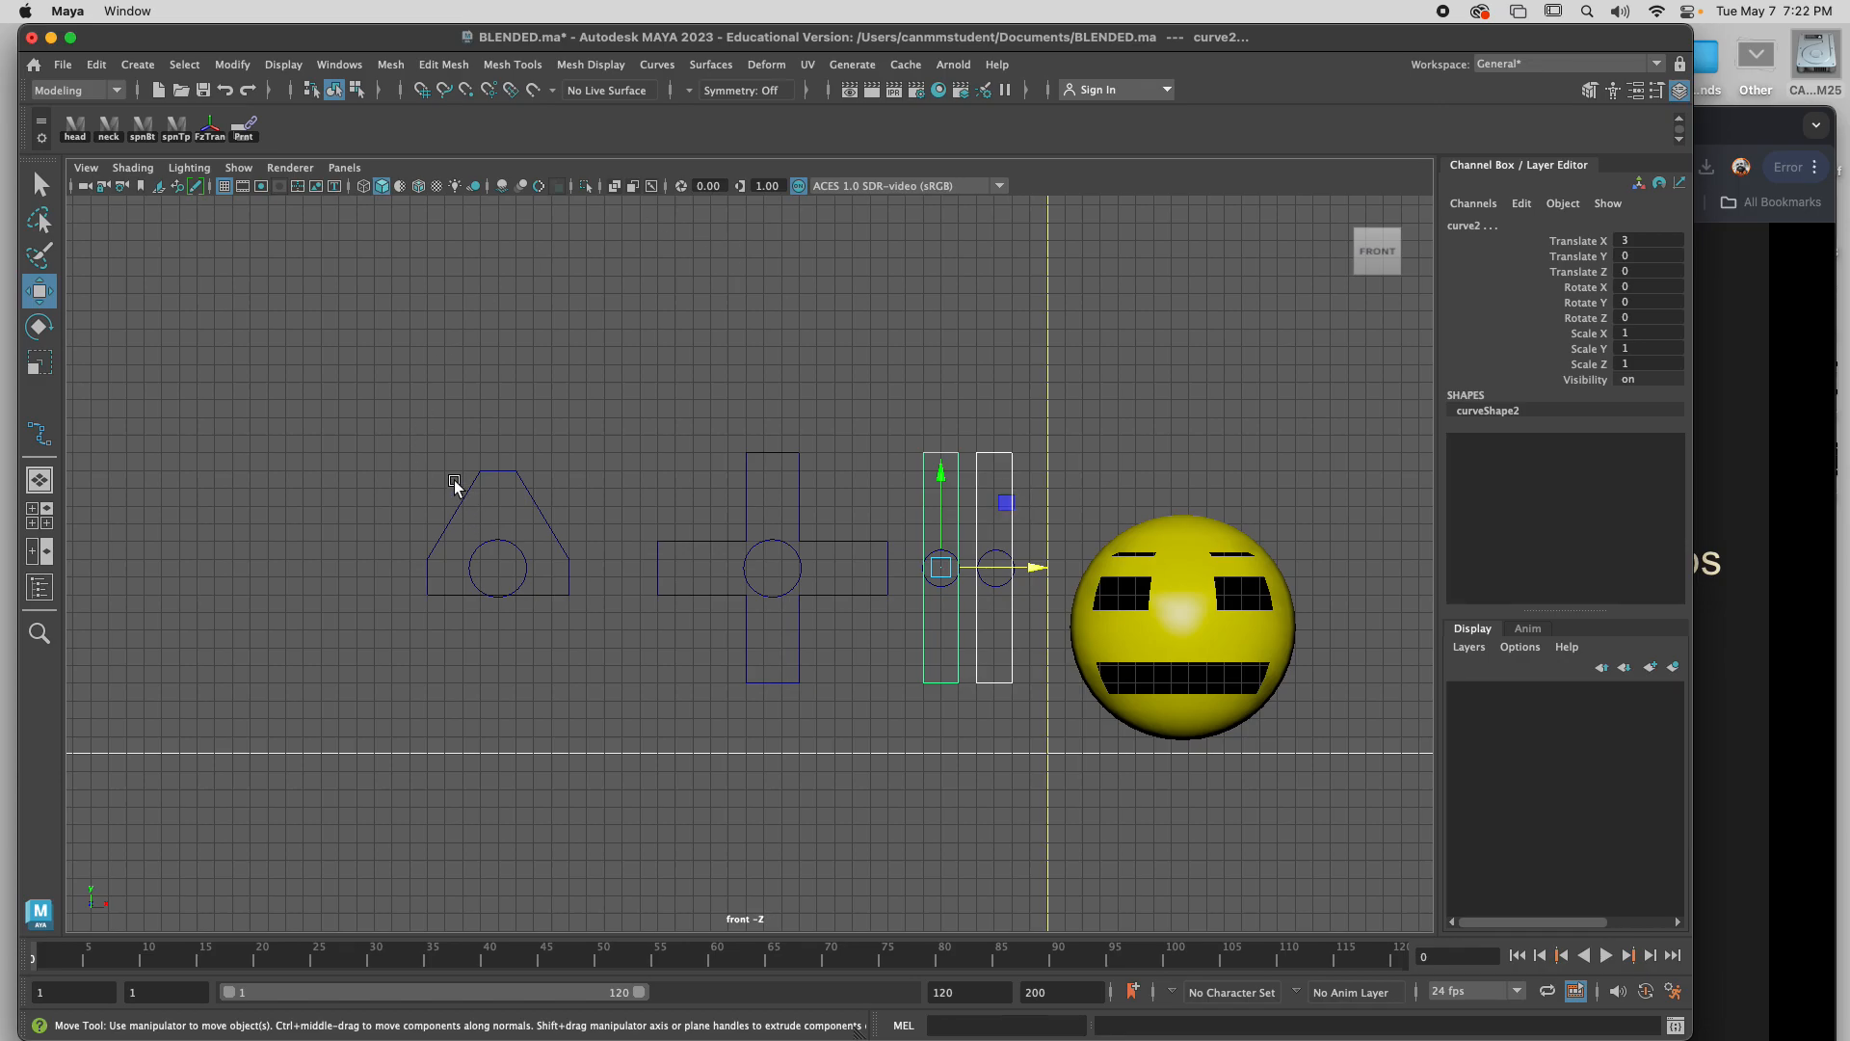
click(548, 505)
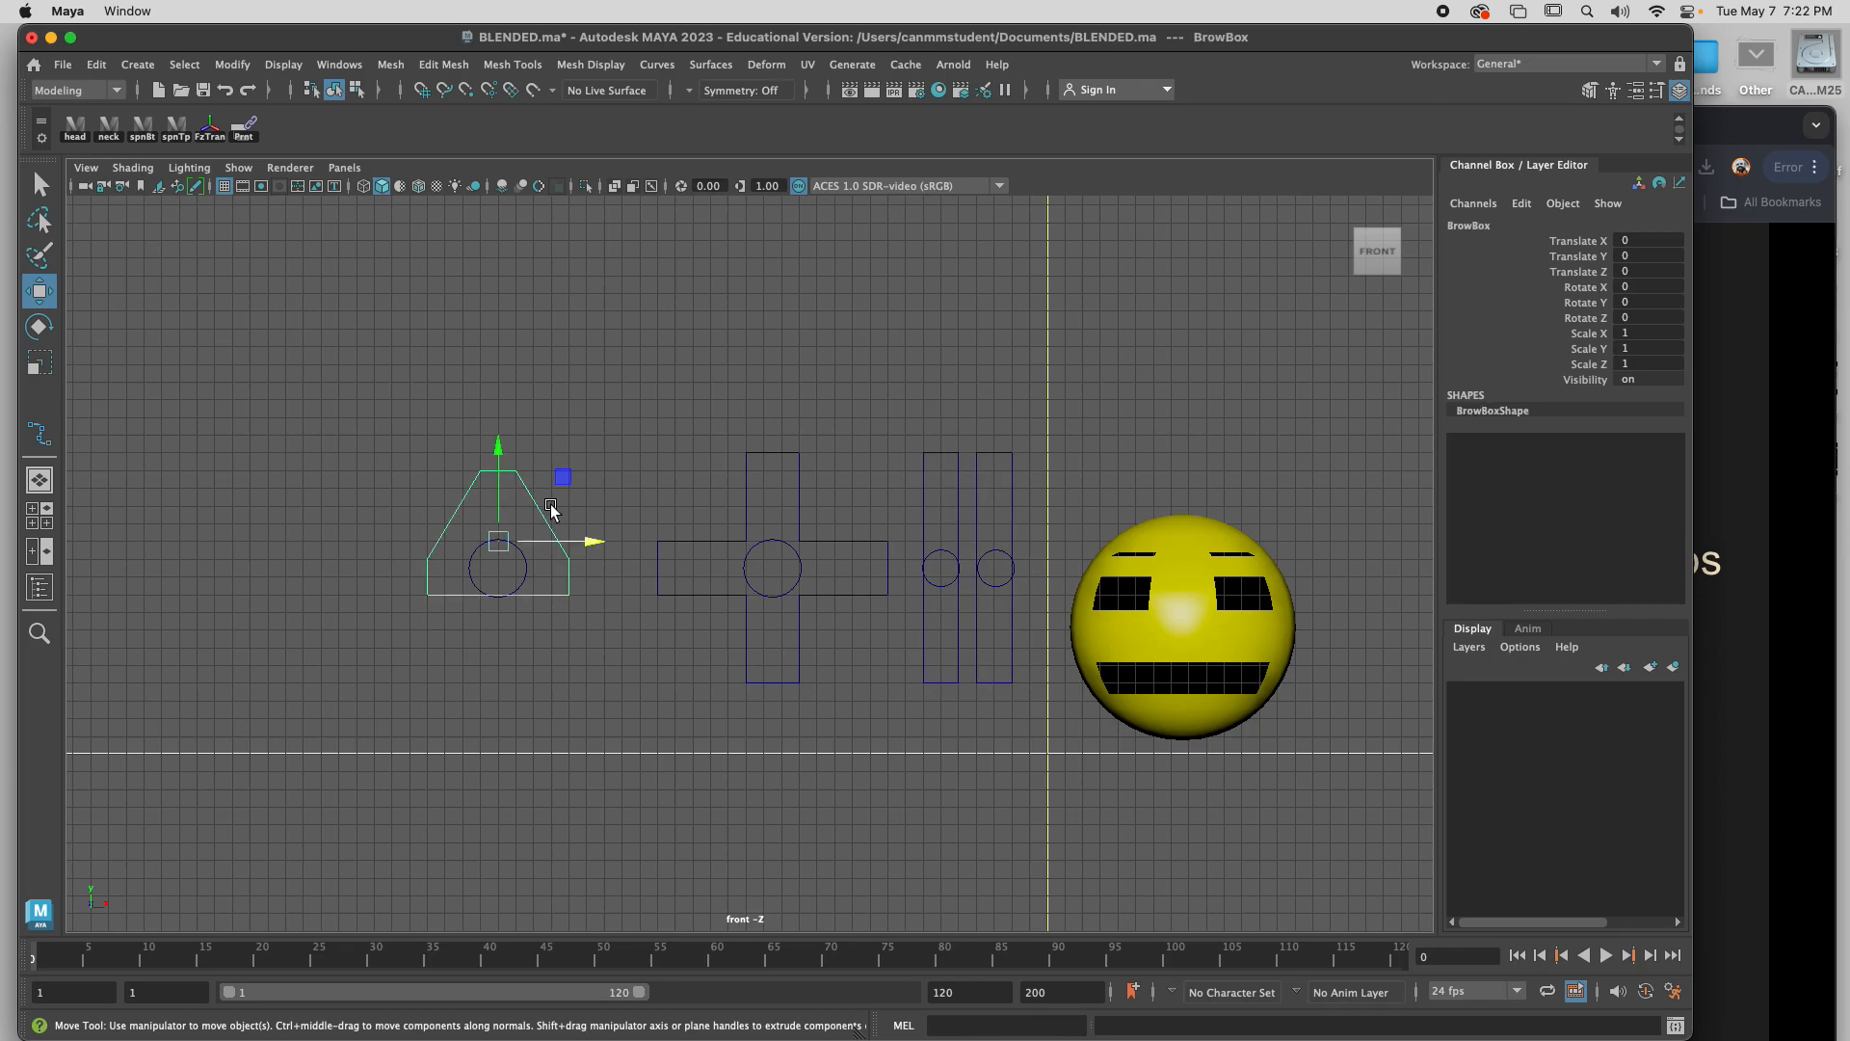
click(786, 454)
drag(1035, 449, 939, 484)
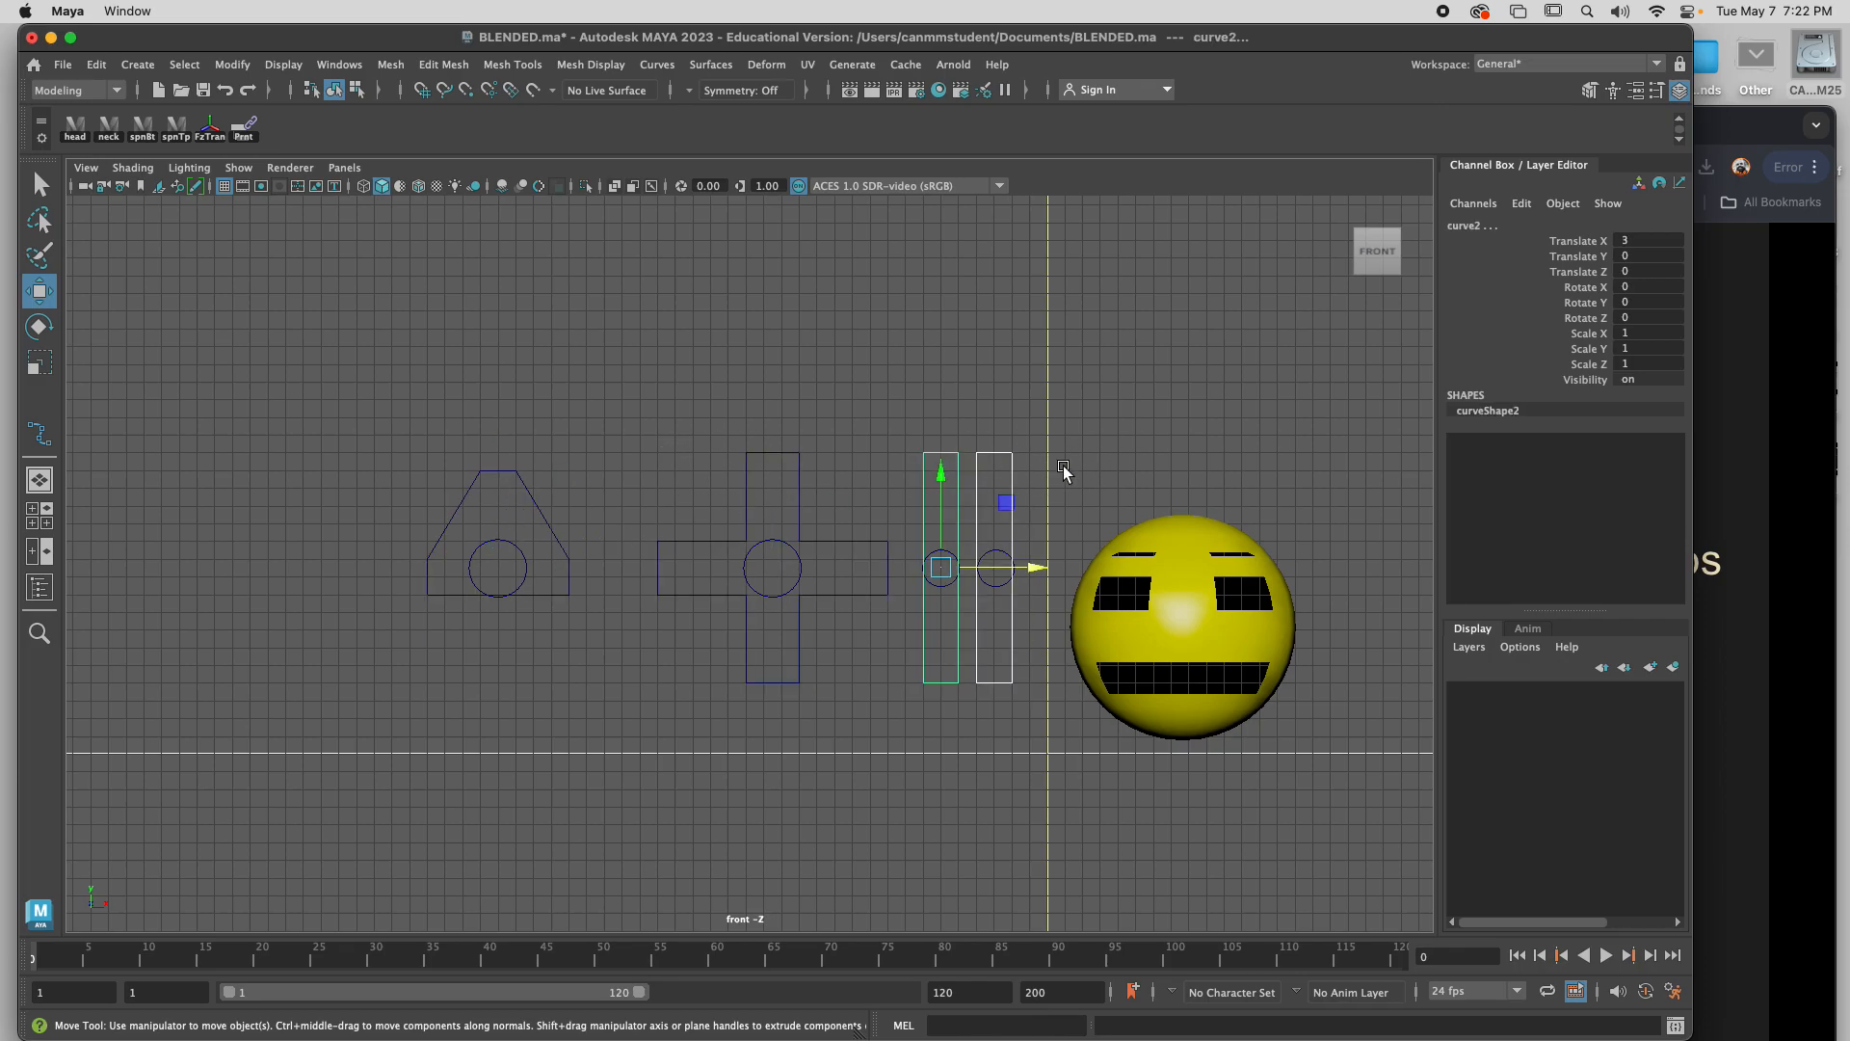
click(1077, 472)
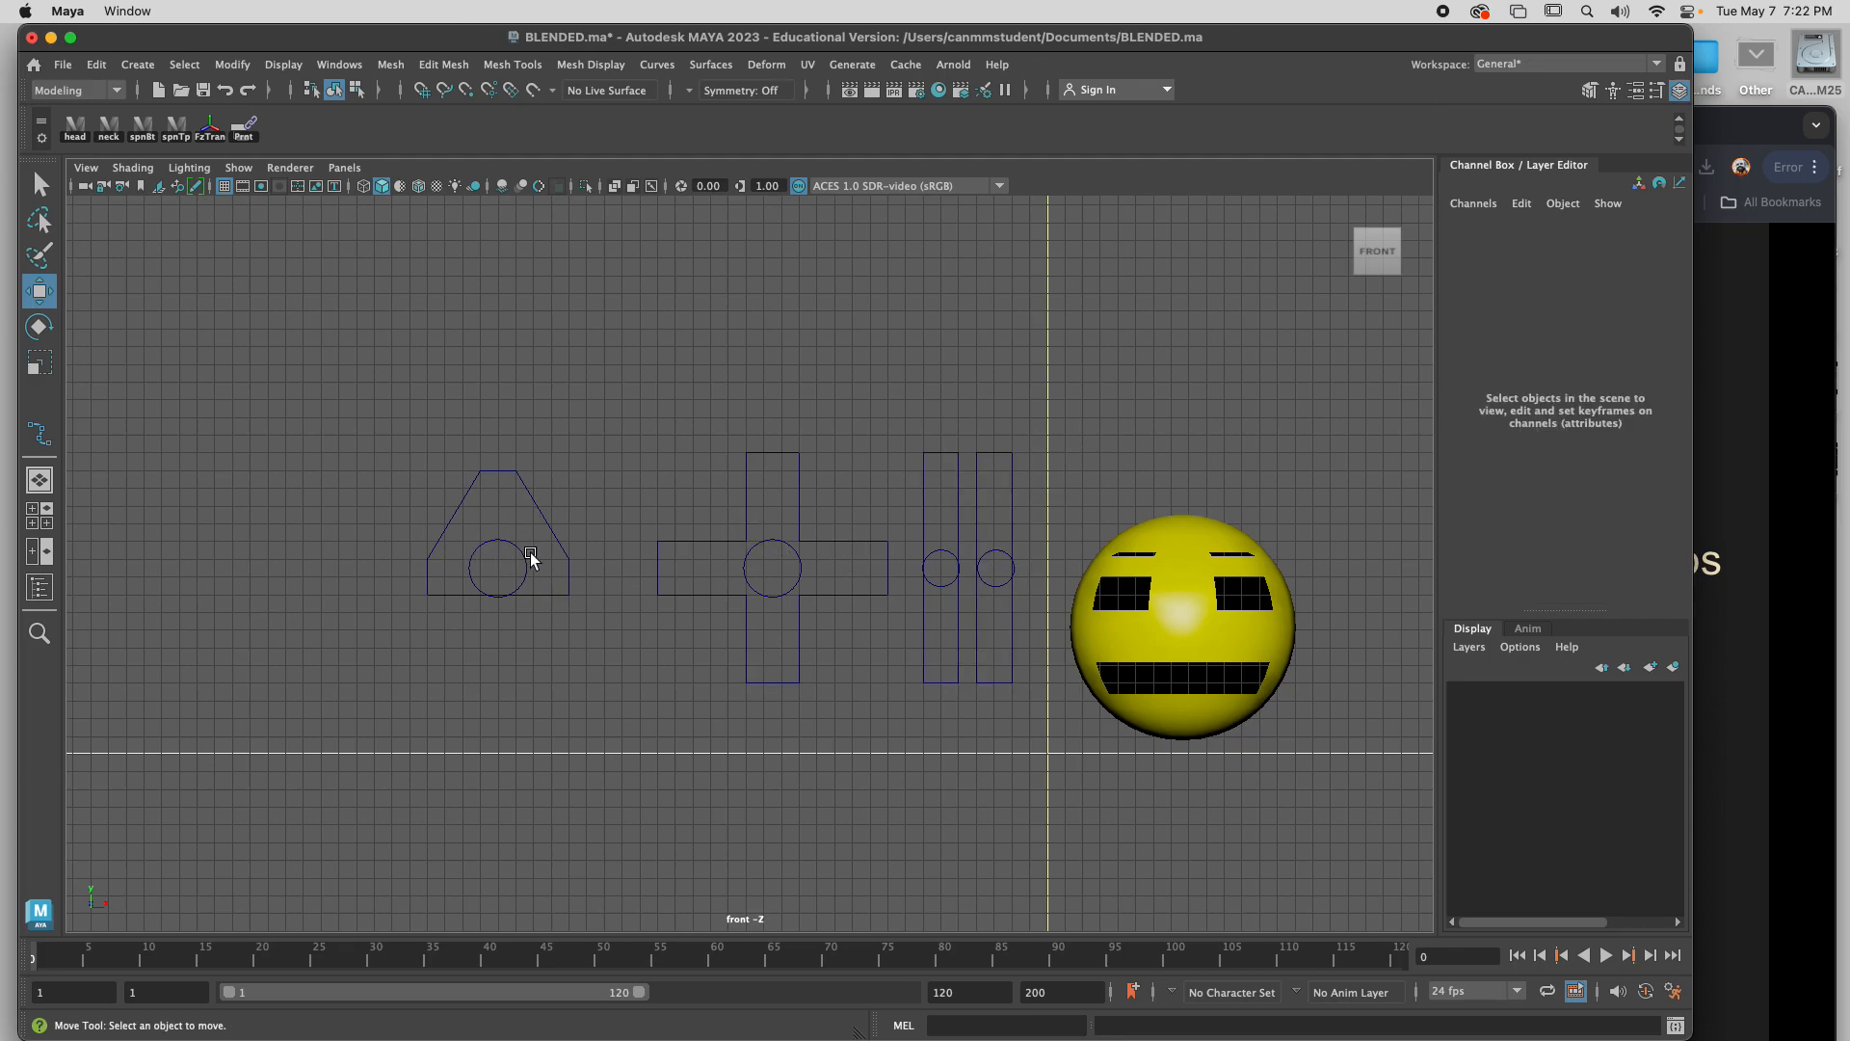
right_drag(621, 520, 624, 553)
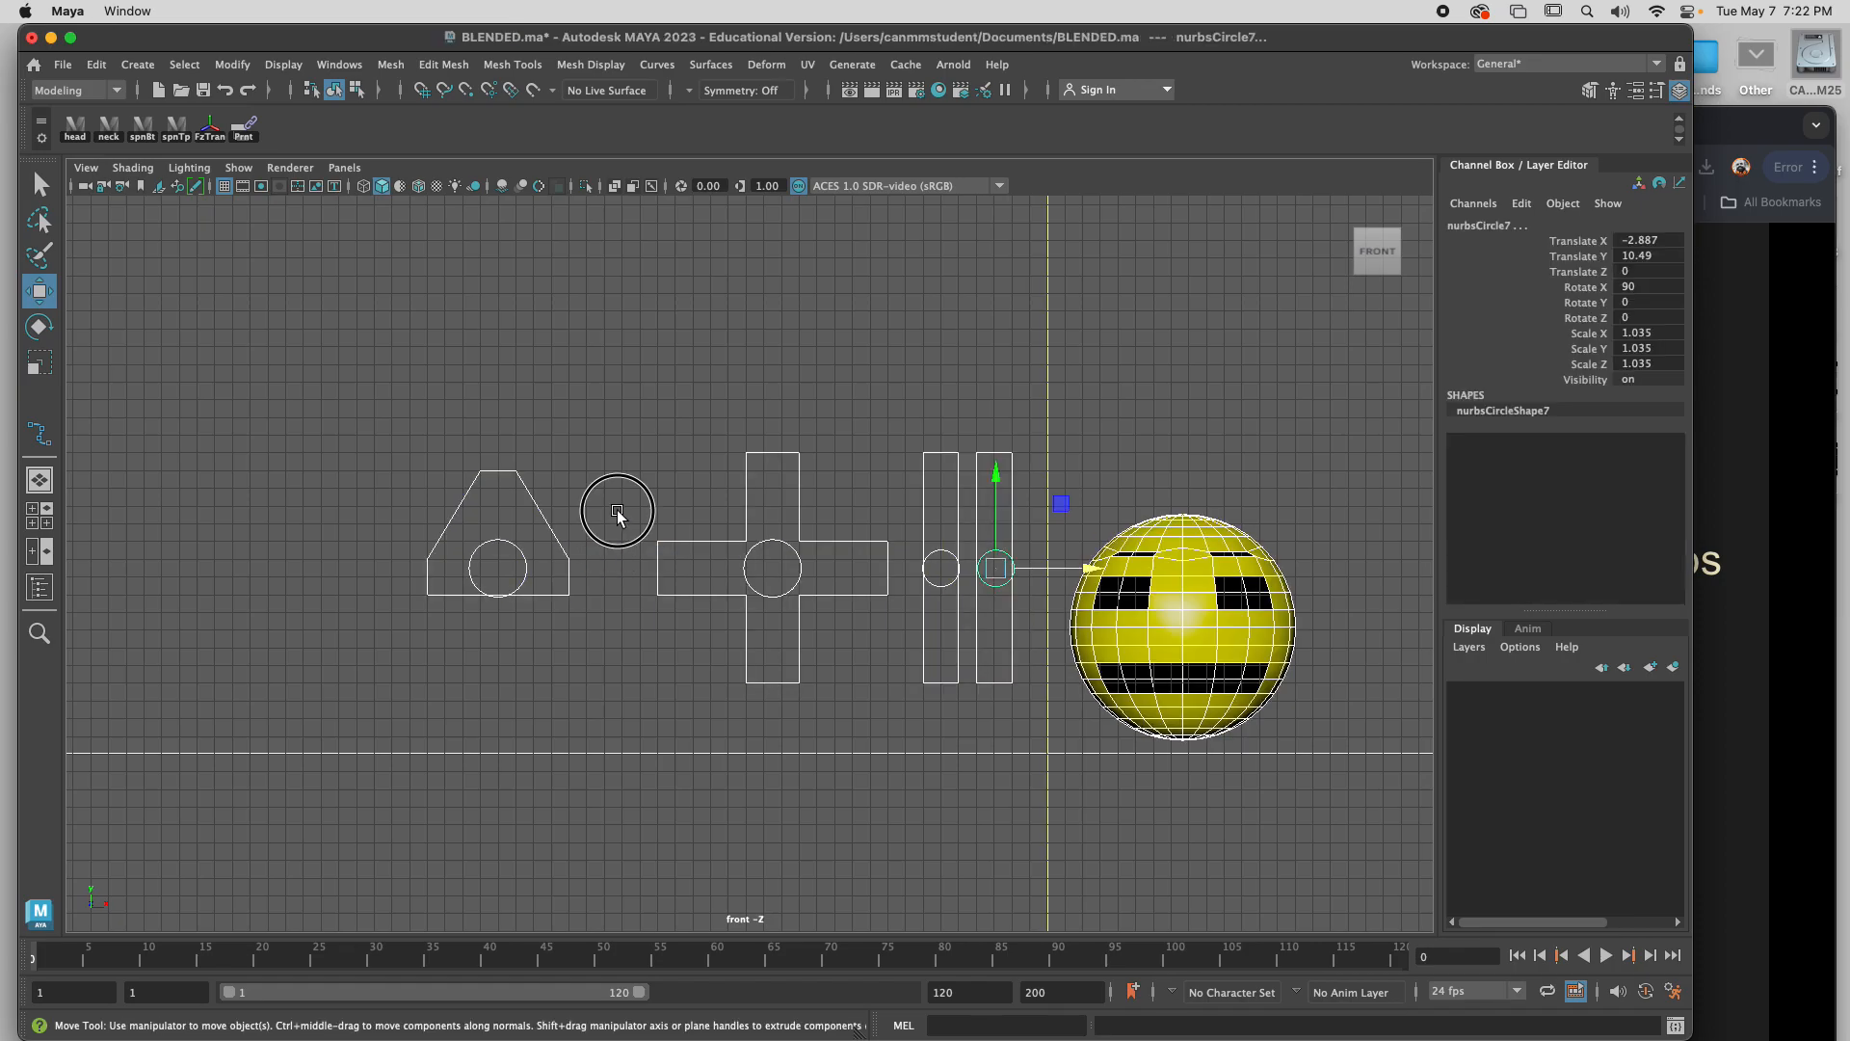
click(617, 511)
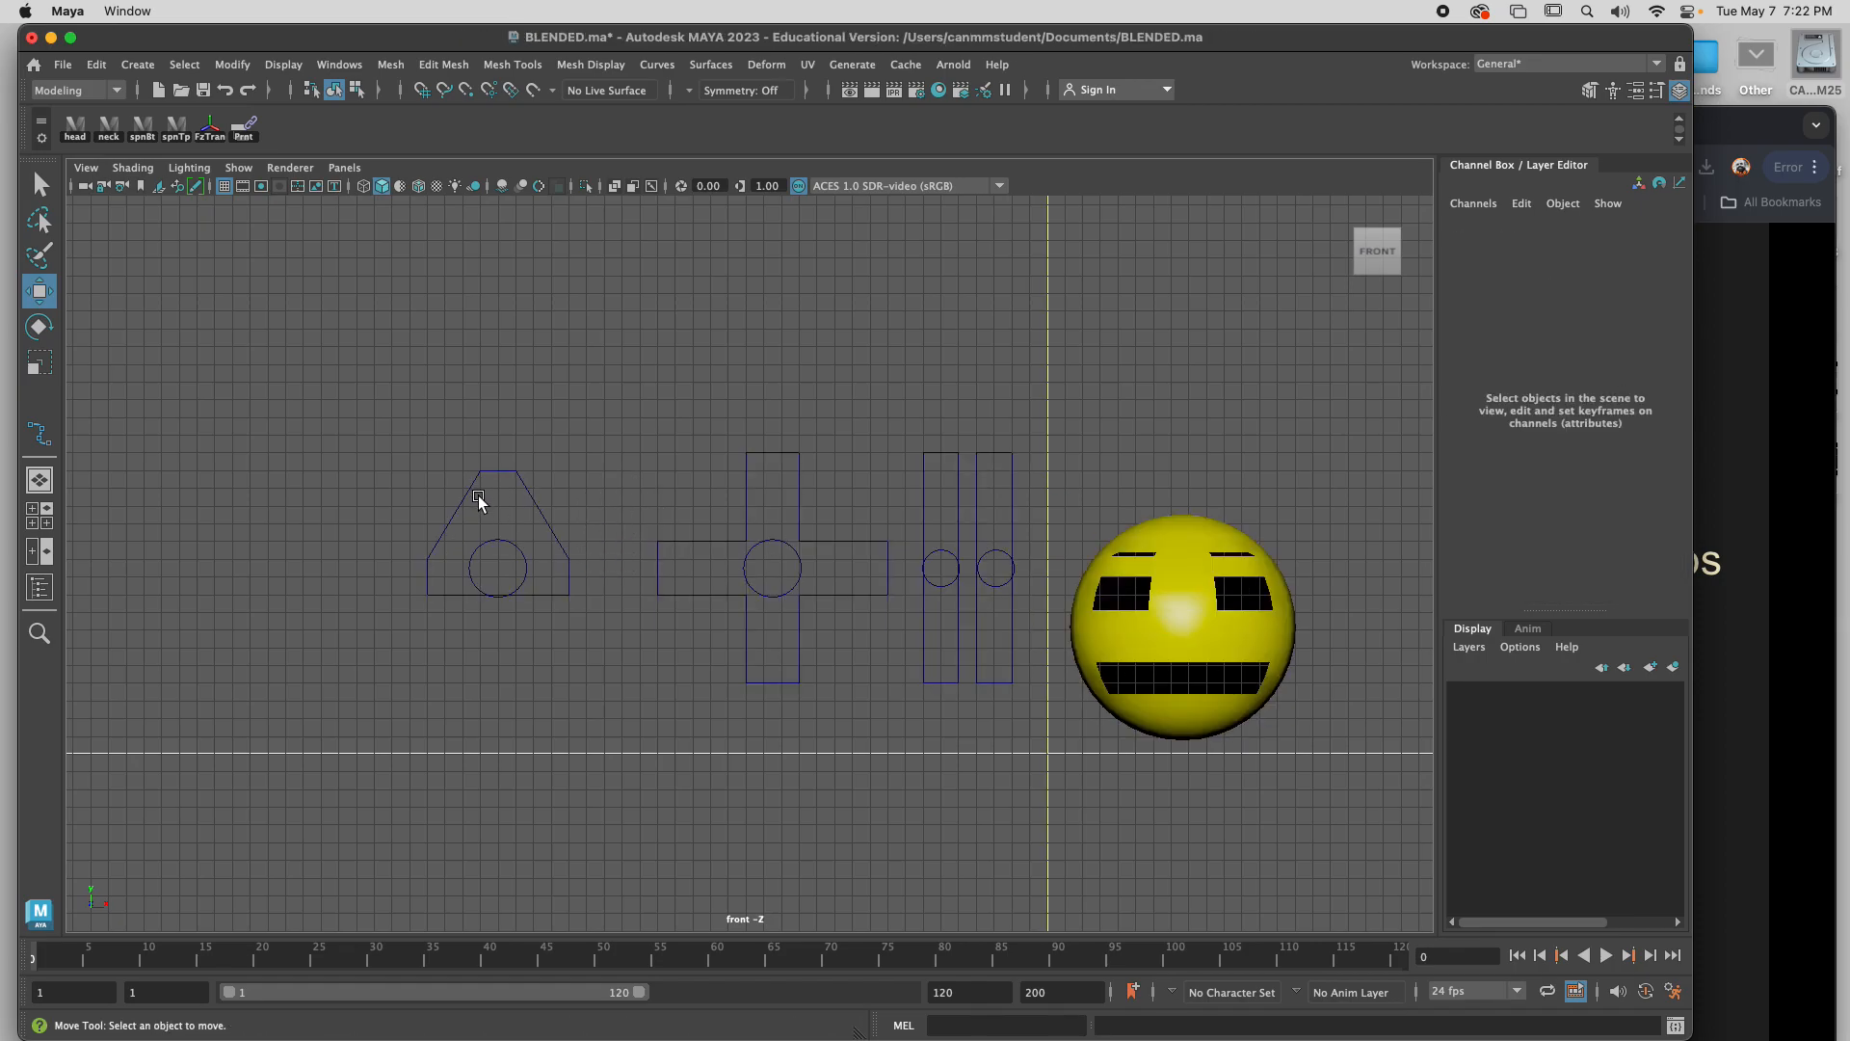
Move the brow box and its handle together along X closer to the mouth box, and select the mouth control curves.
drag(391, 449, 621, 647)
drag(590, 569, 646, 570)
click(713, 586)
drag(769, 570, 784, 576)
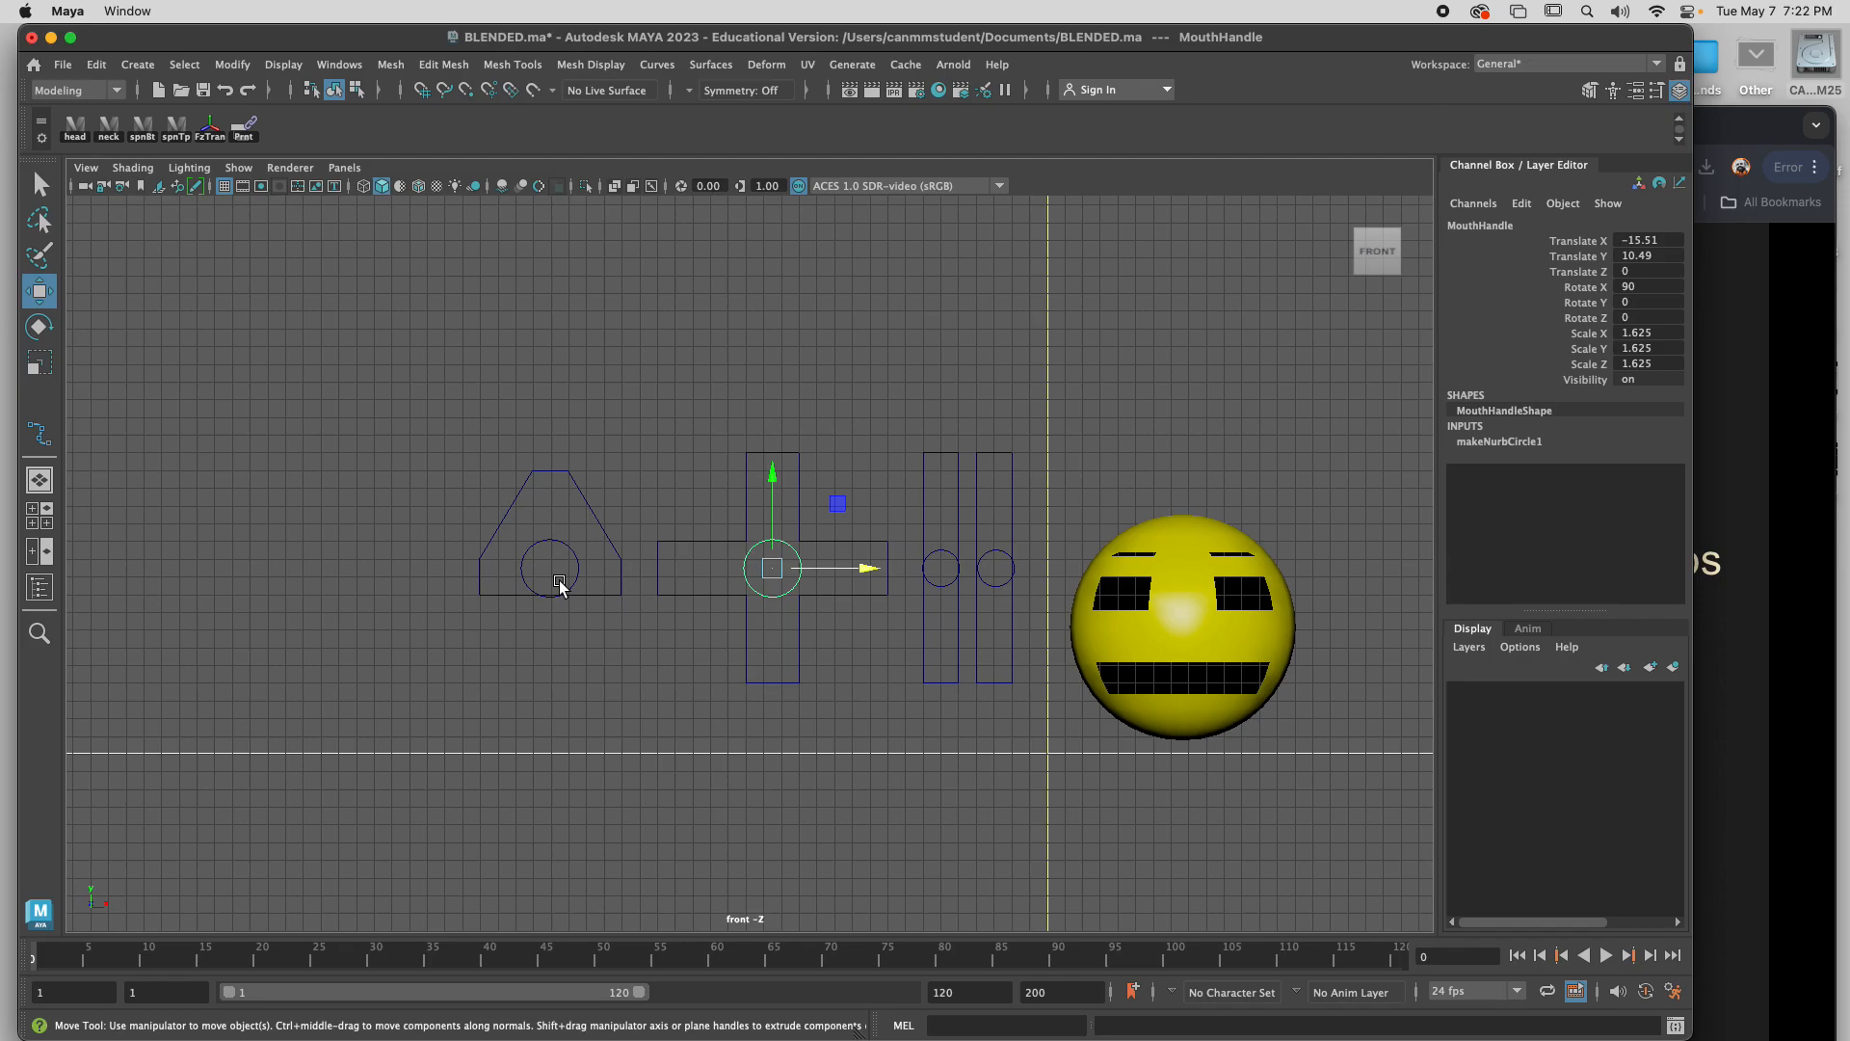
drag(725, 424, 792, 471)
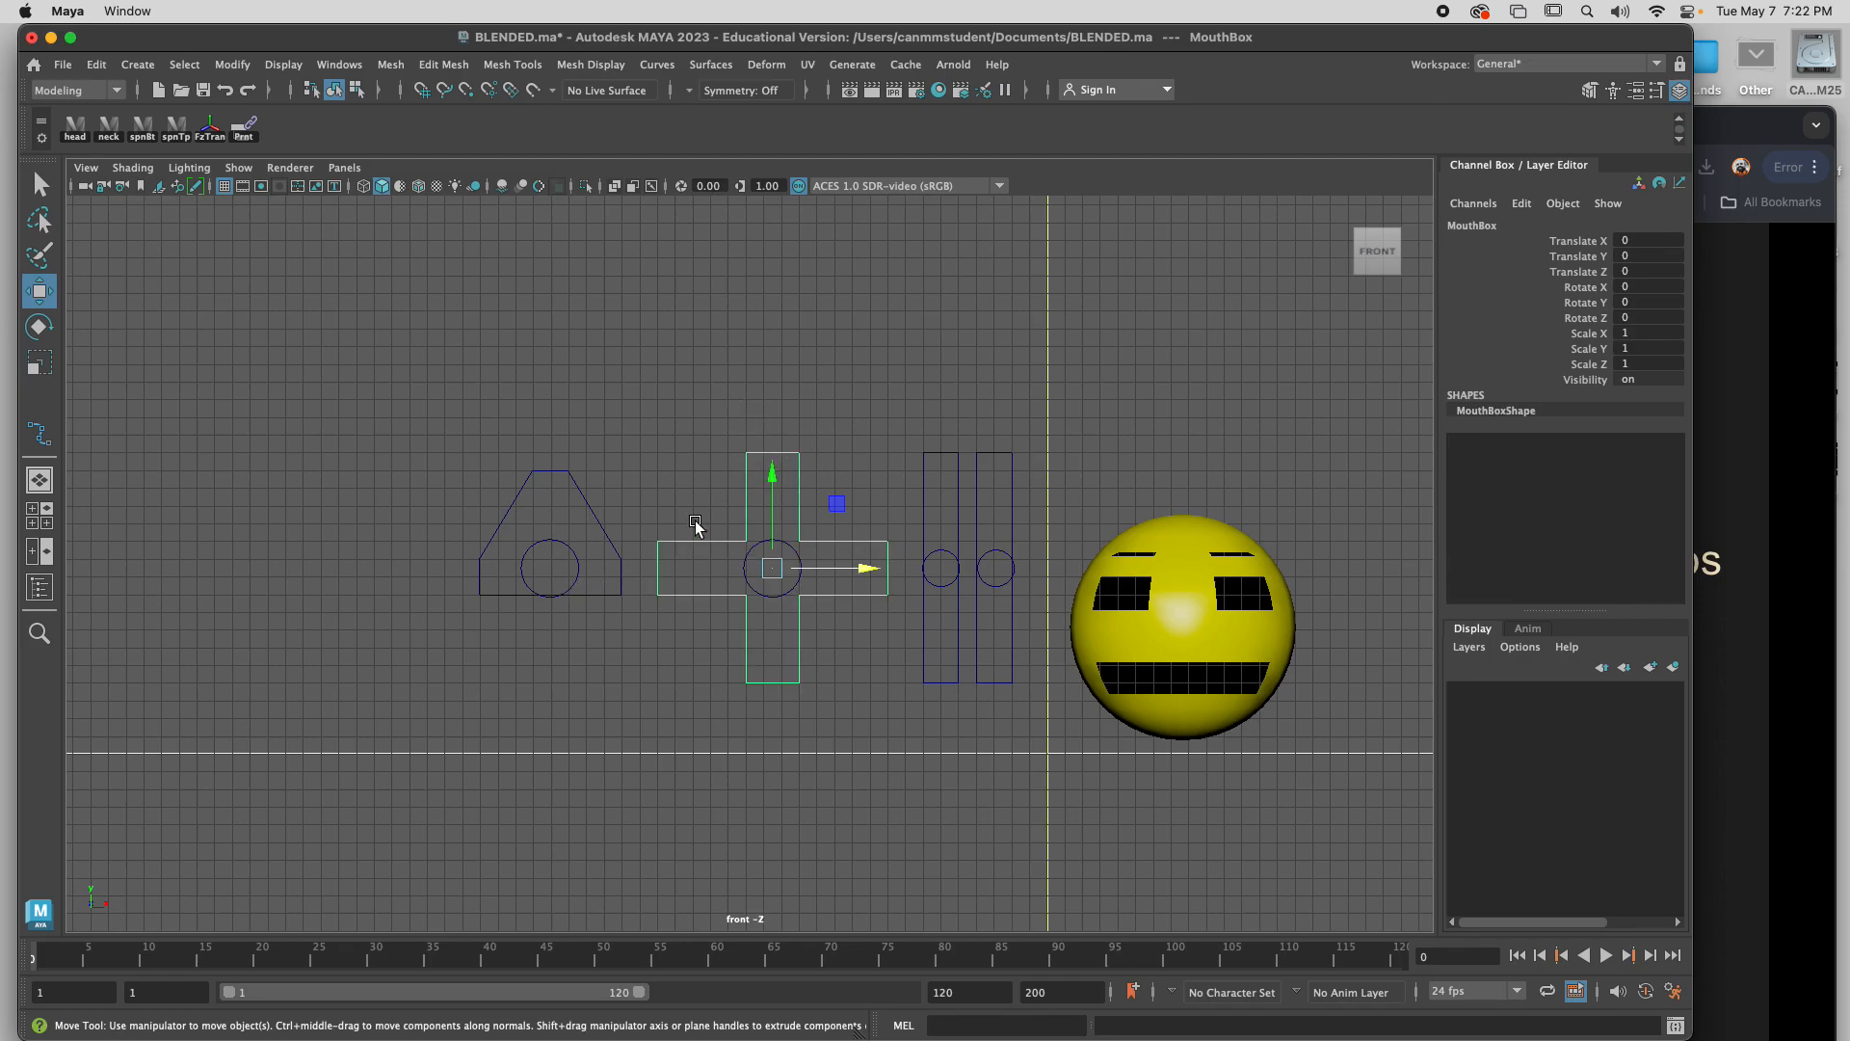
Check the brow and mouth curve names, and rename the narrow rectangle nearest the cross-shaped outline as blinkbox.
click(571, 551)
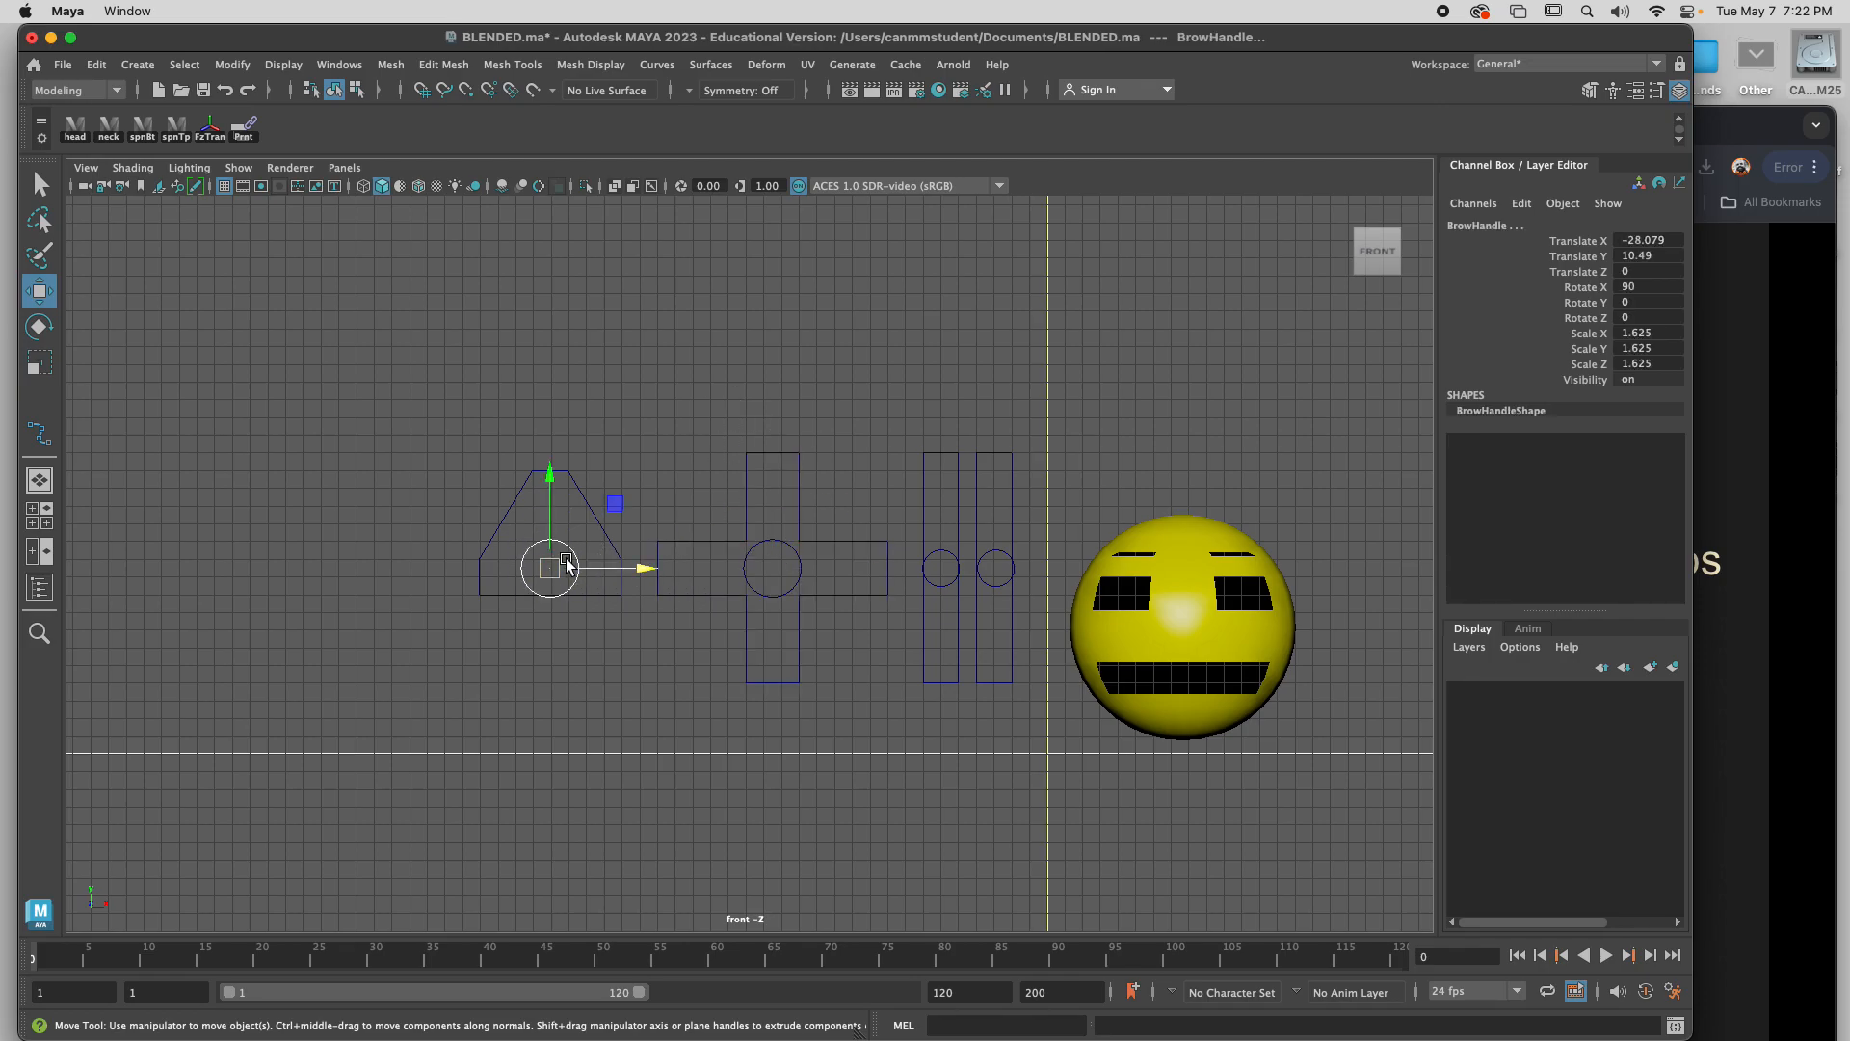
click(579, 489)
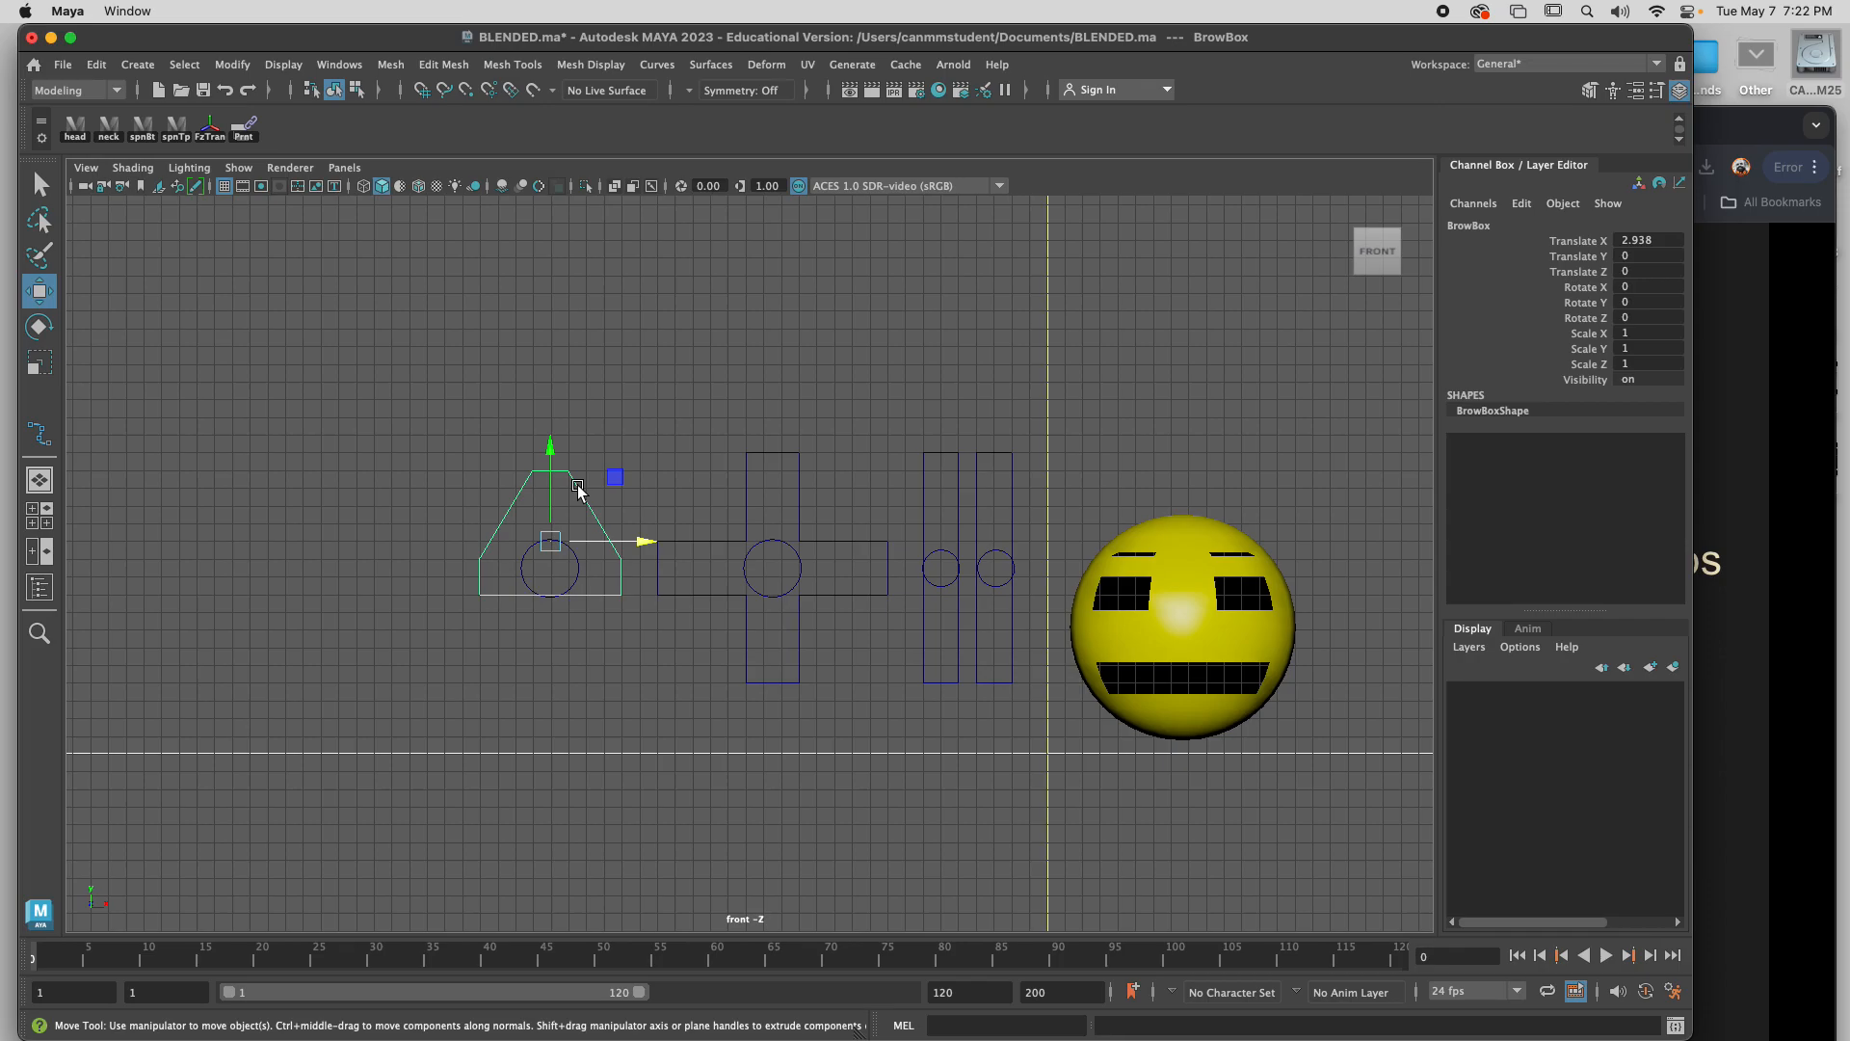
click(584, 492)
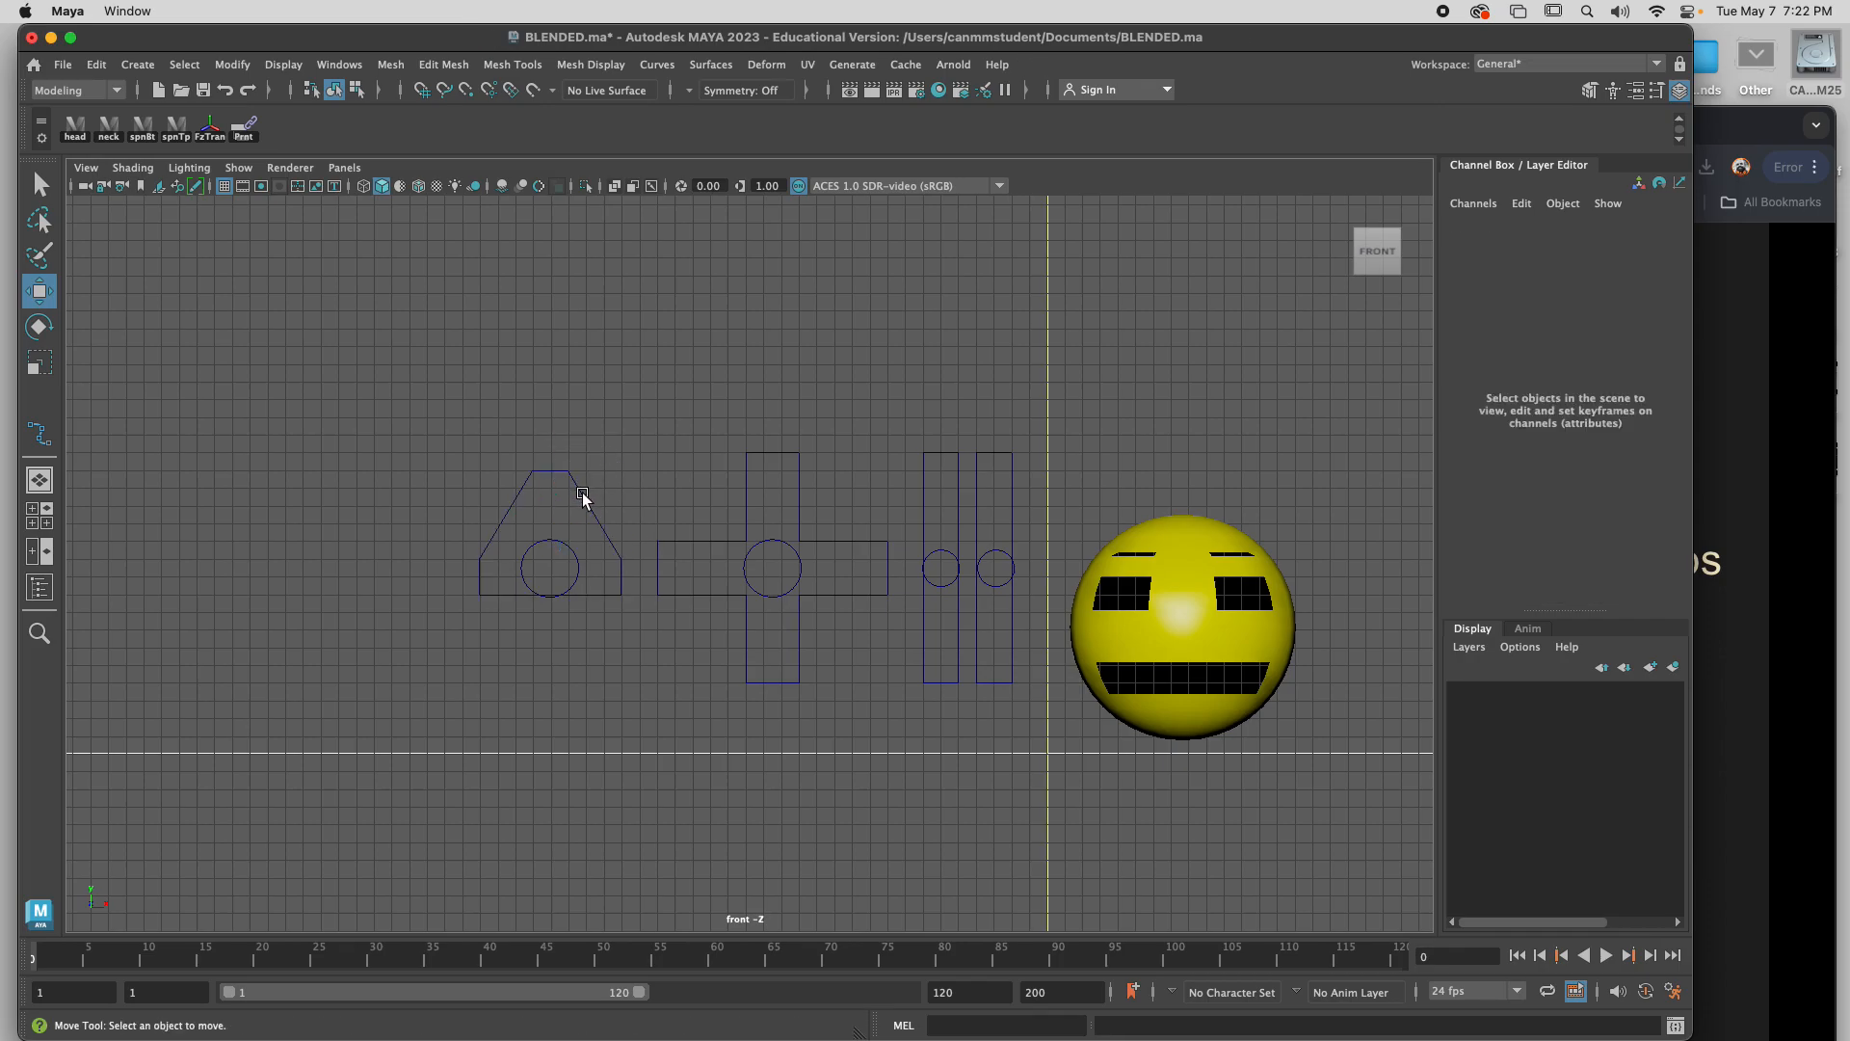
click(583, 496)
click(748, 471)
click(923, 472)
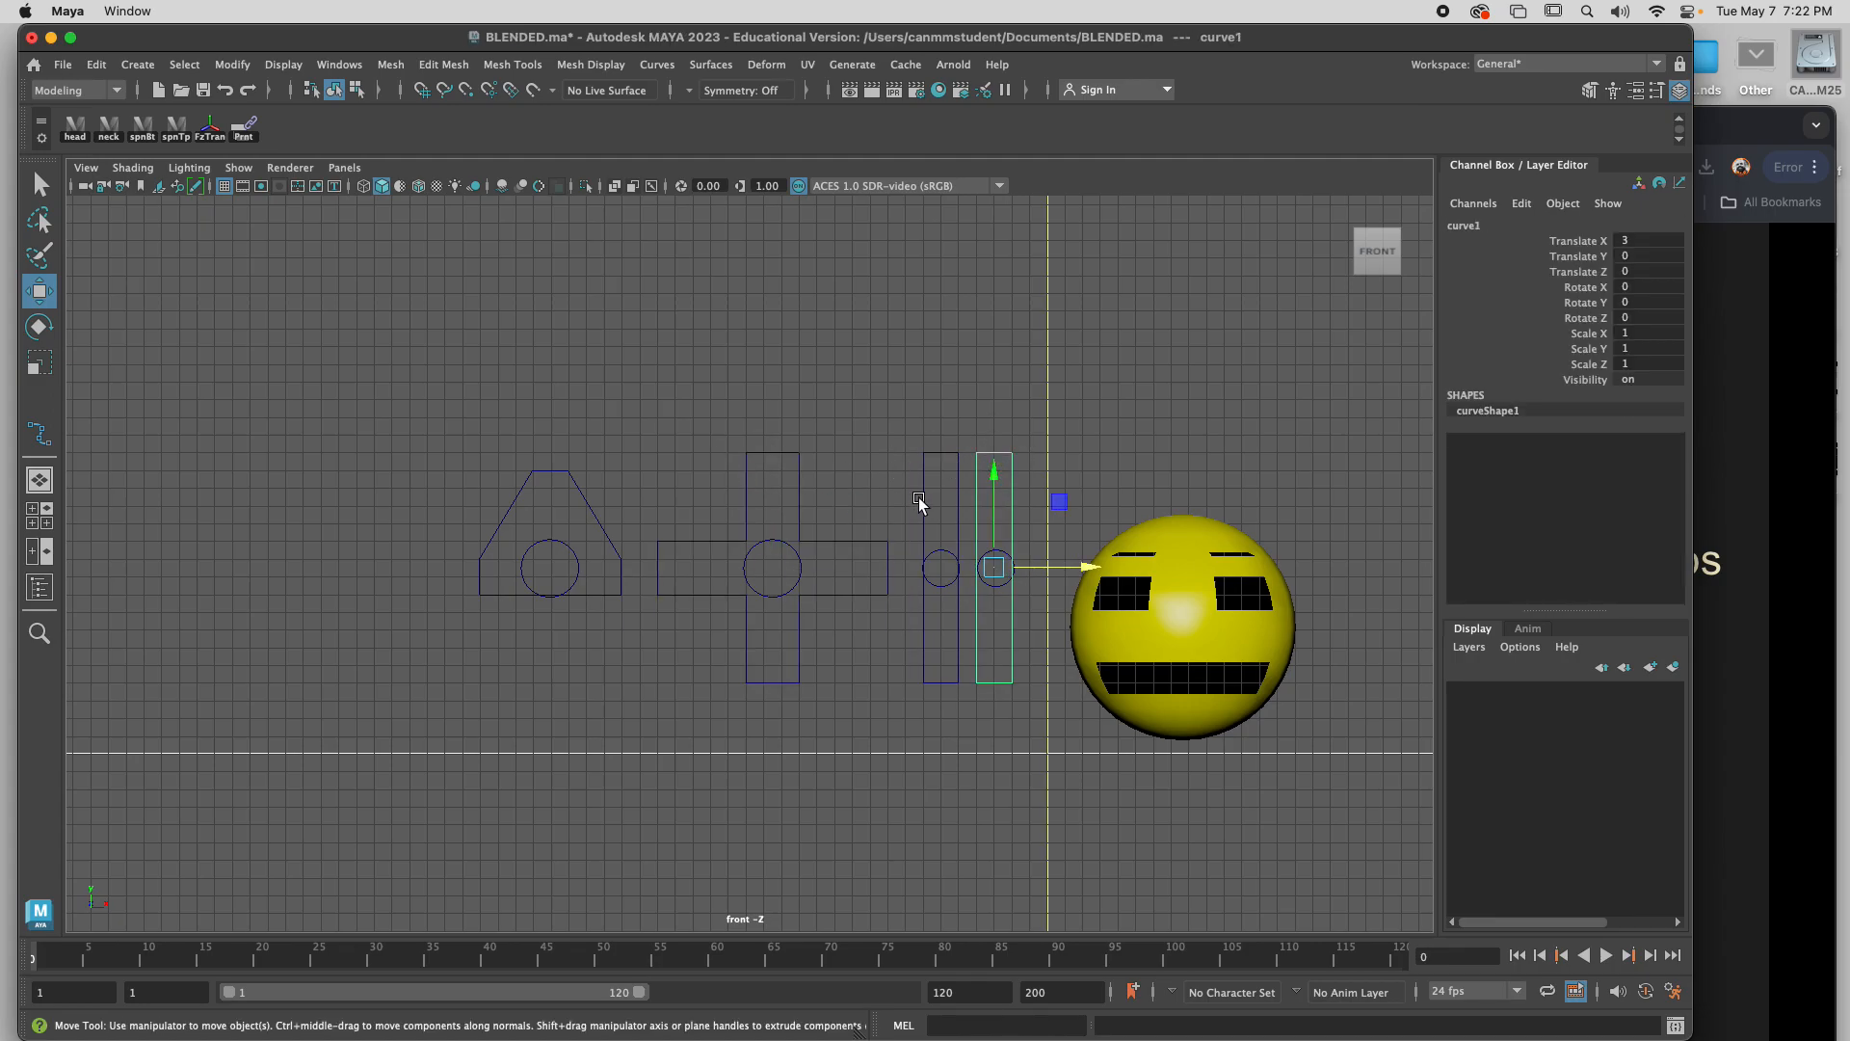
click(1465, 225)
text(bl)
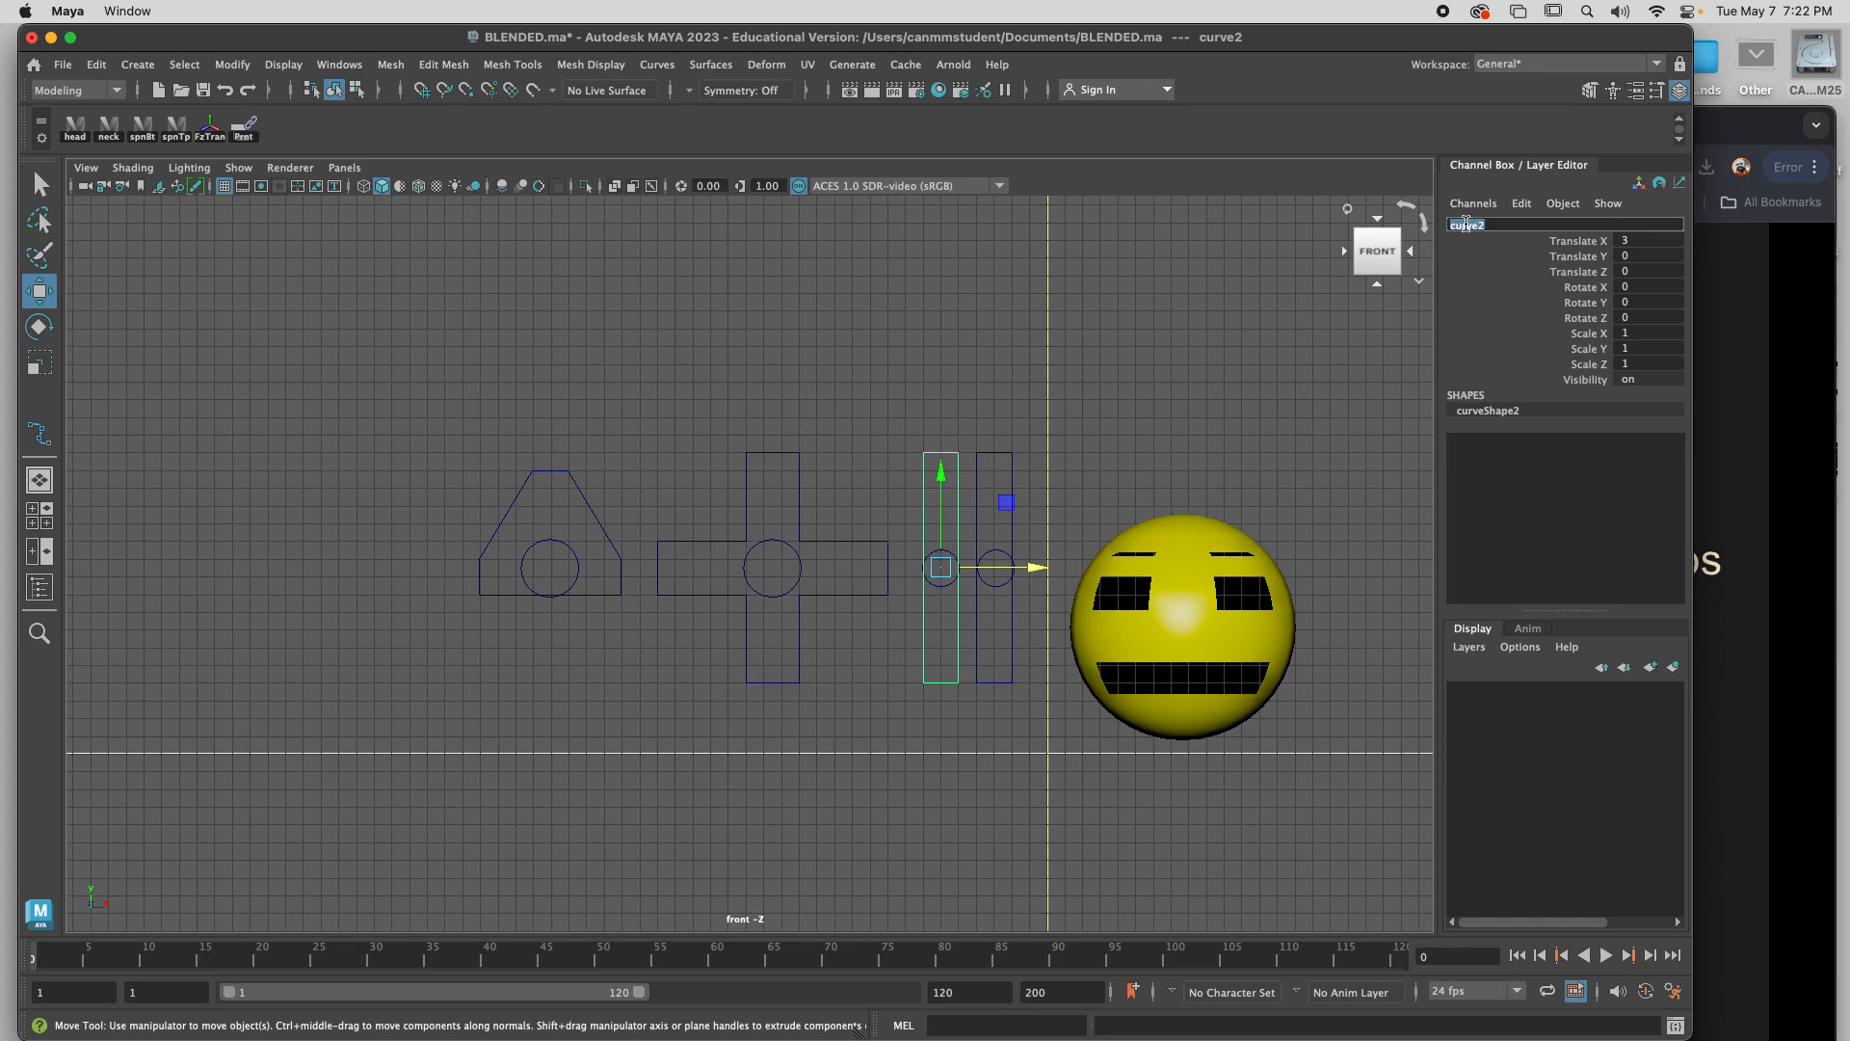
text(inkbox)
Rename the narrow rectangle nearest the smiley face as eyebox and clear the selection.
click(998, 453)
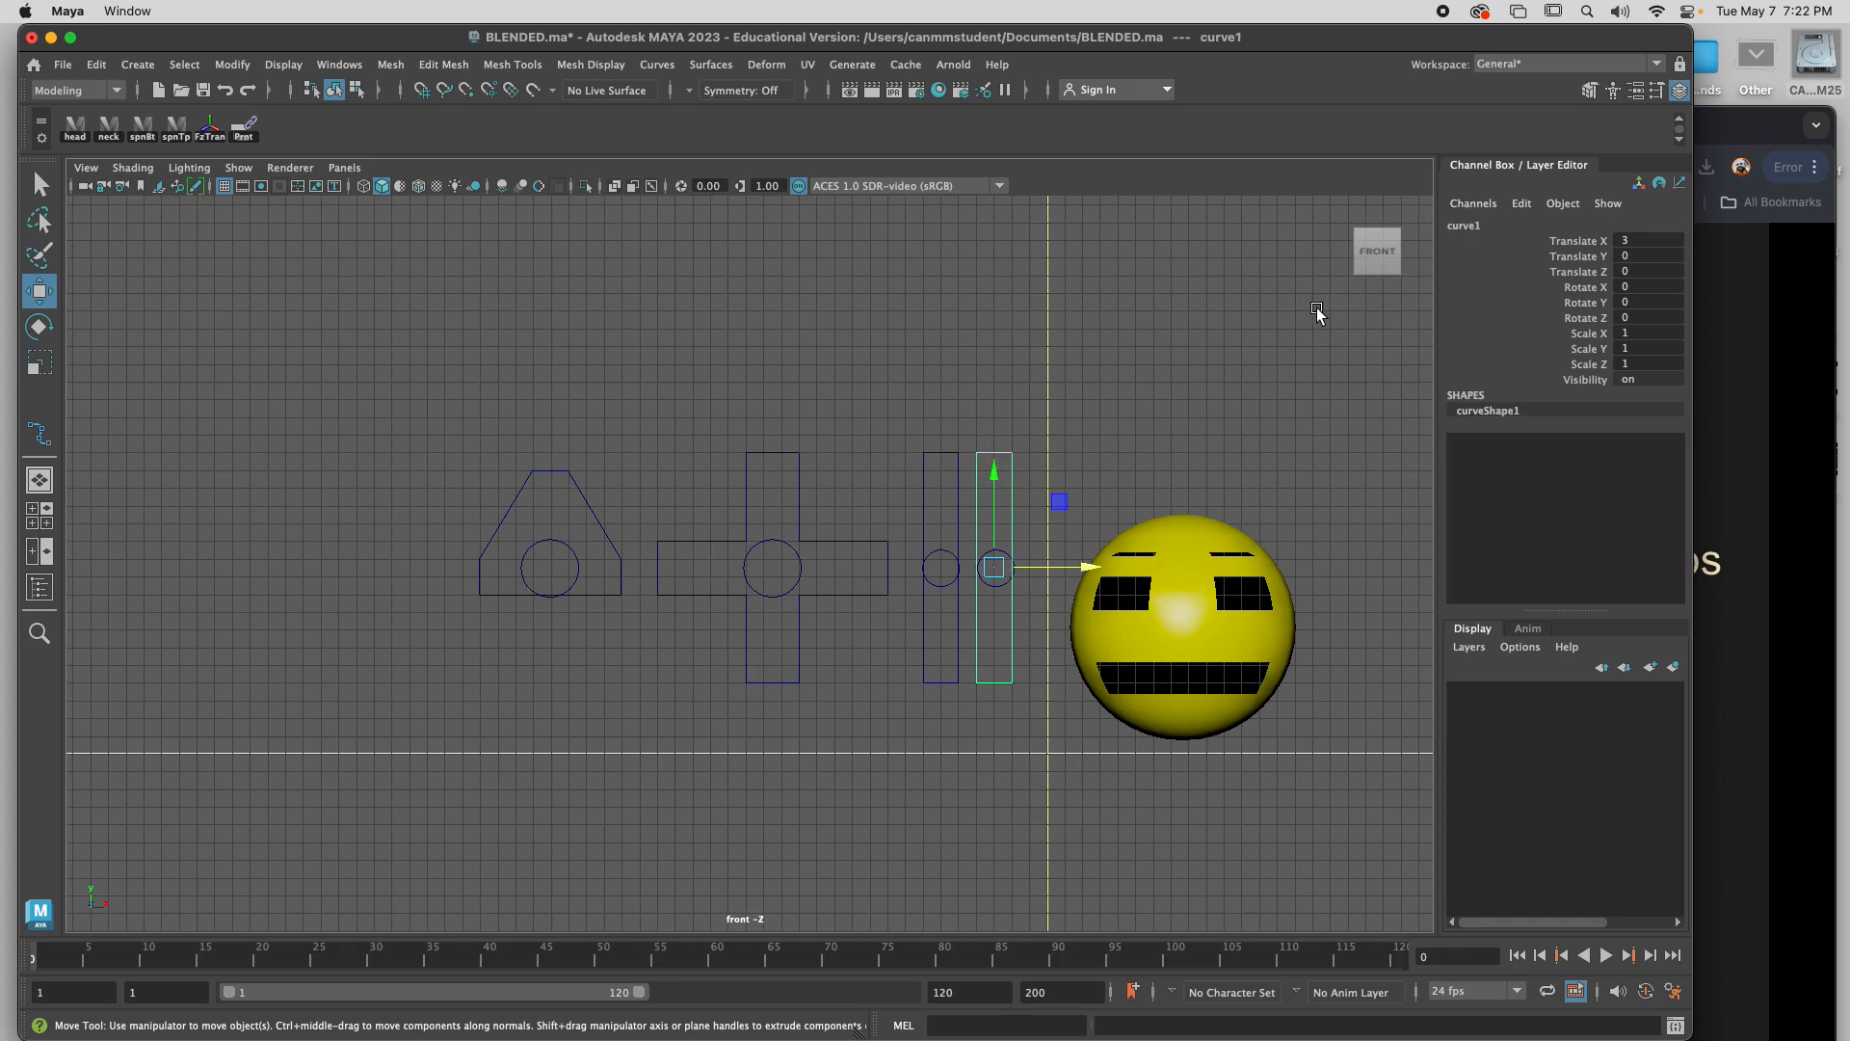
click(1473, 227)
text(eyebl)
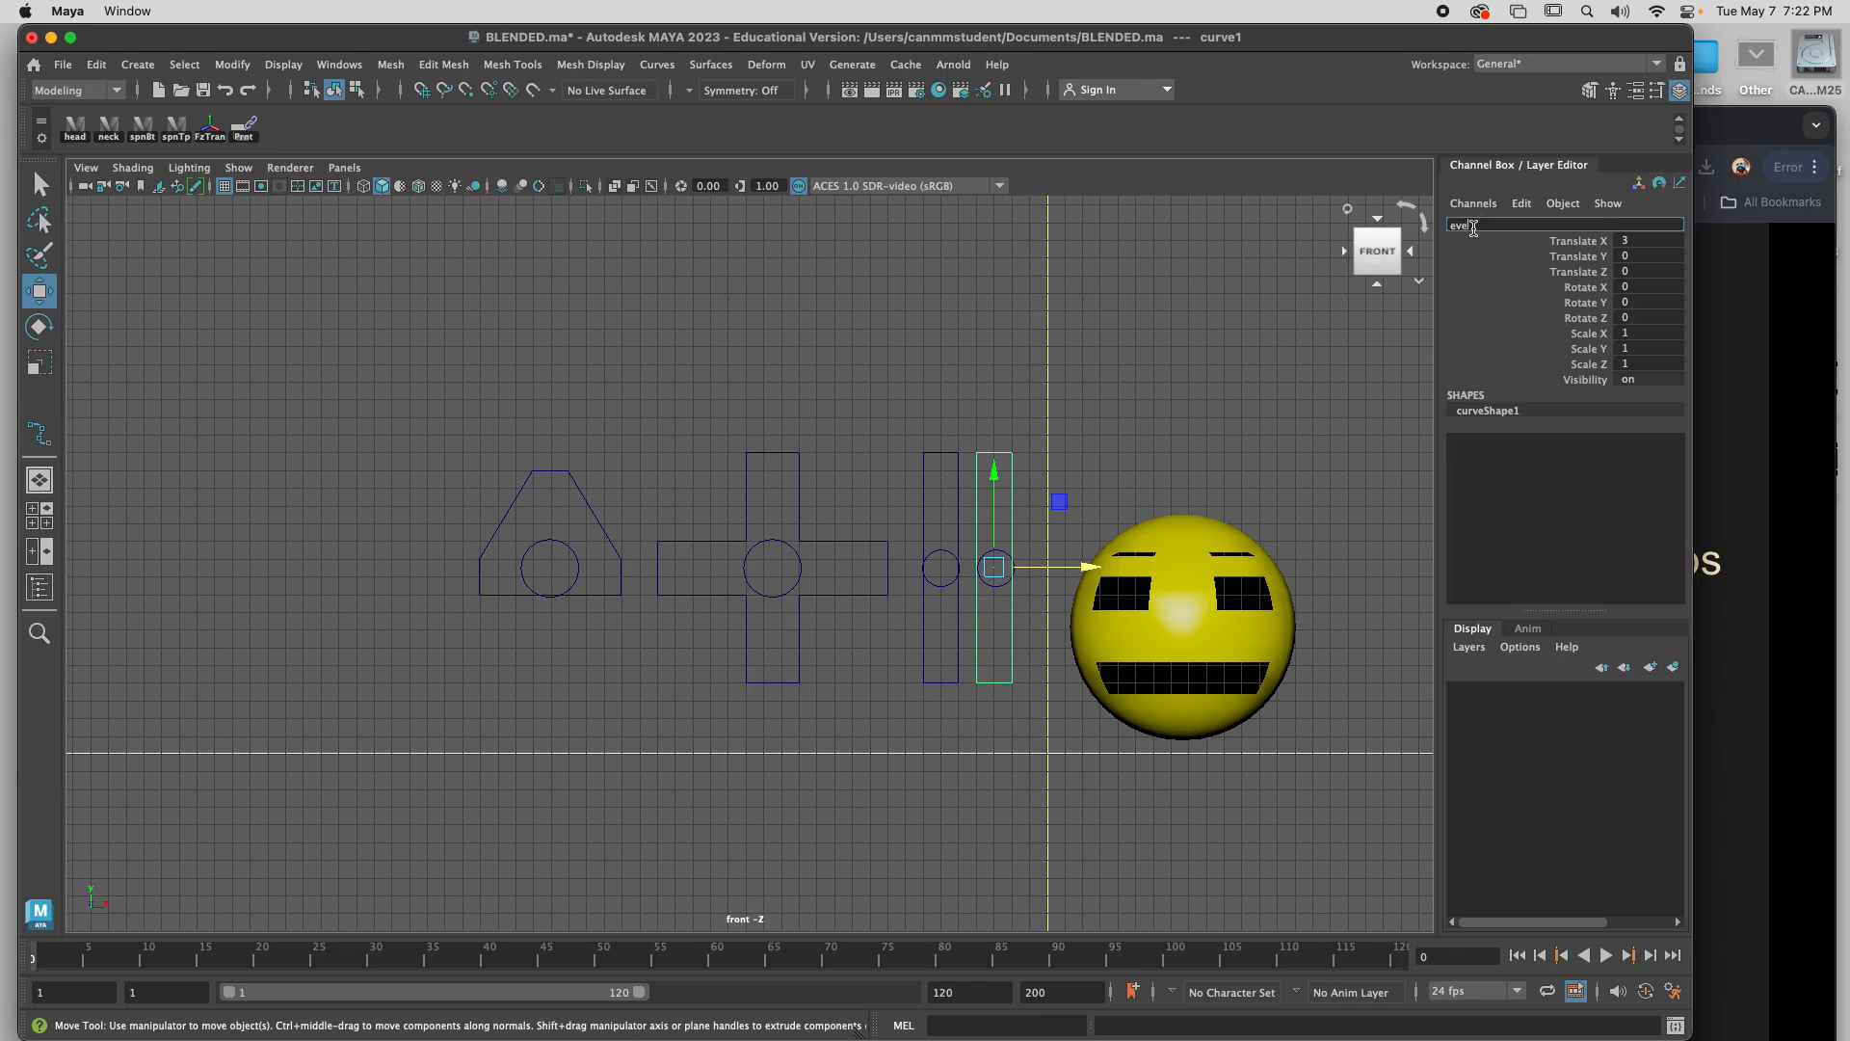
click(1114, 448)
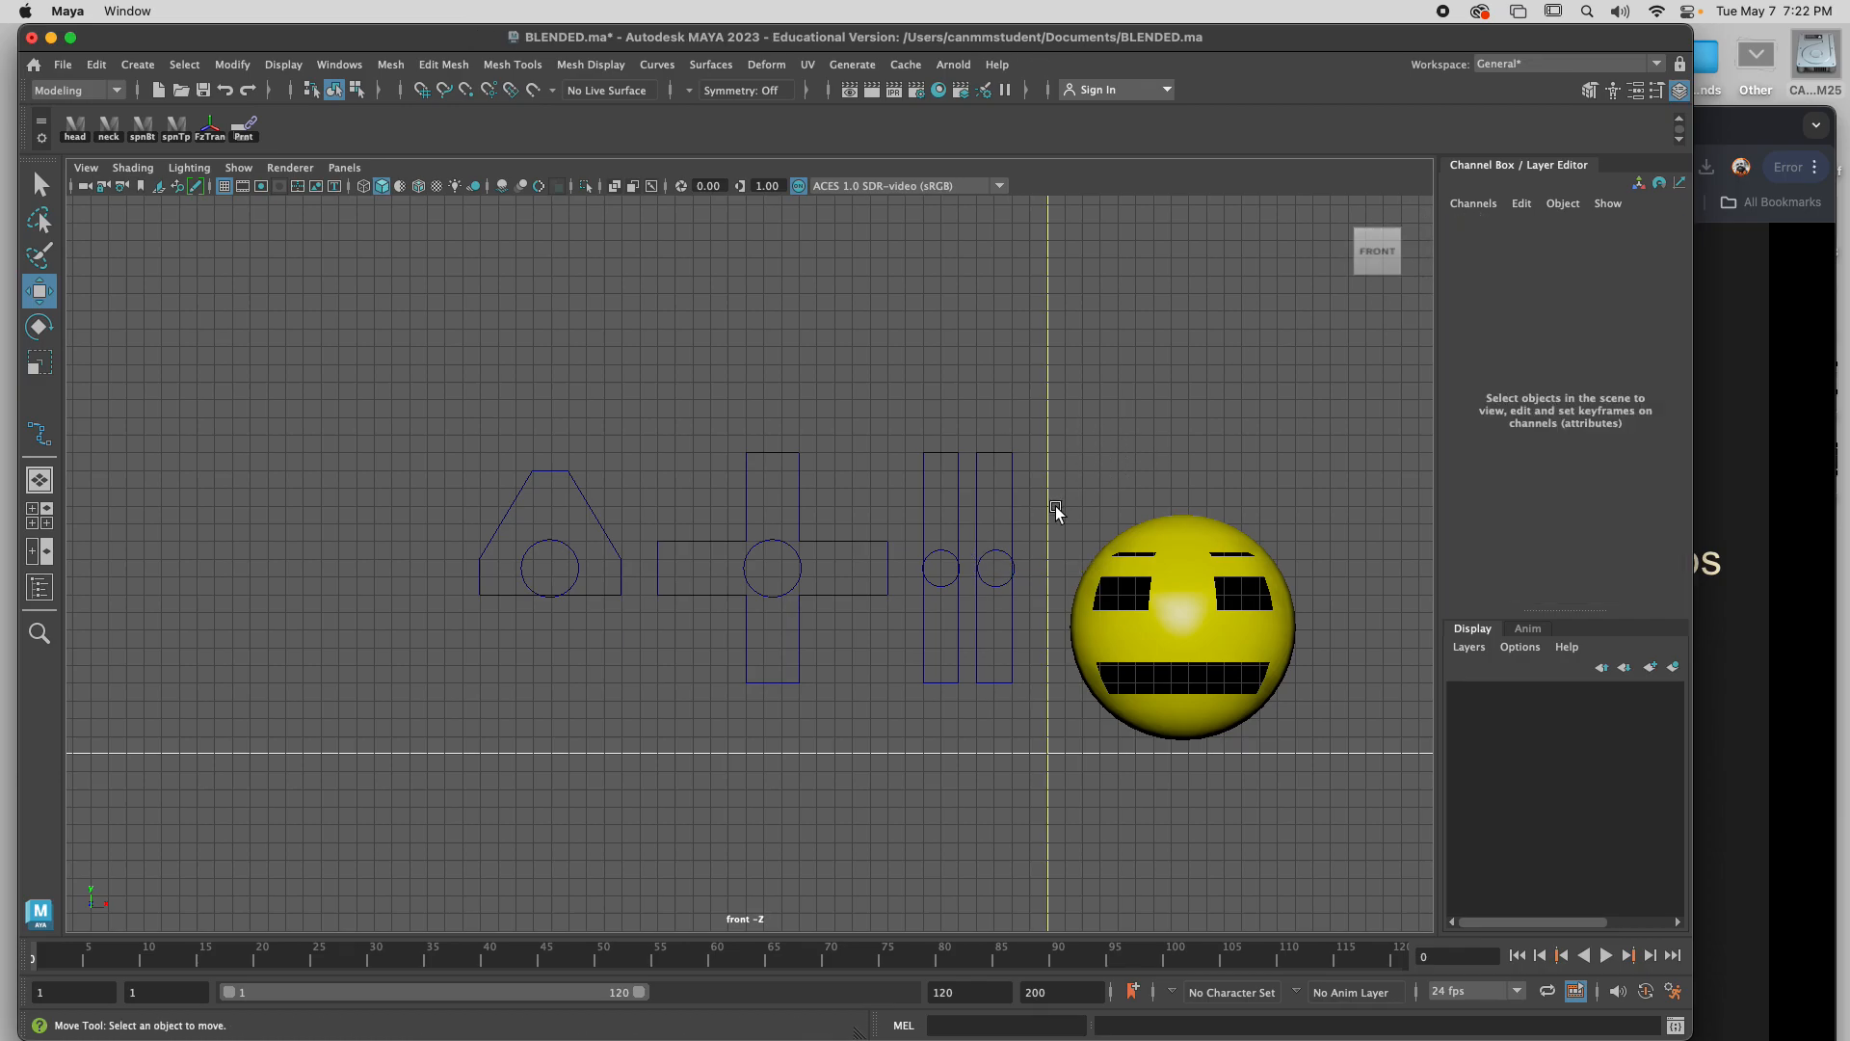
Check the existing handle names and rename the circle inside blinkbox as blinkhandle.
click(1002, 568)
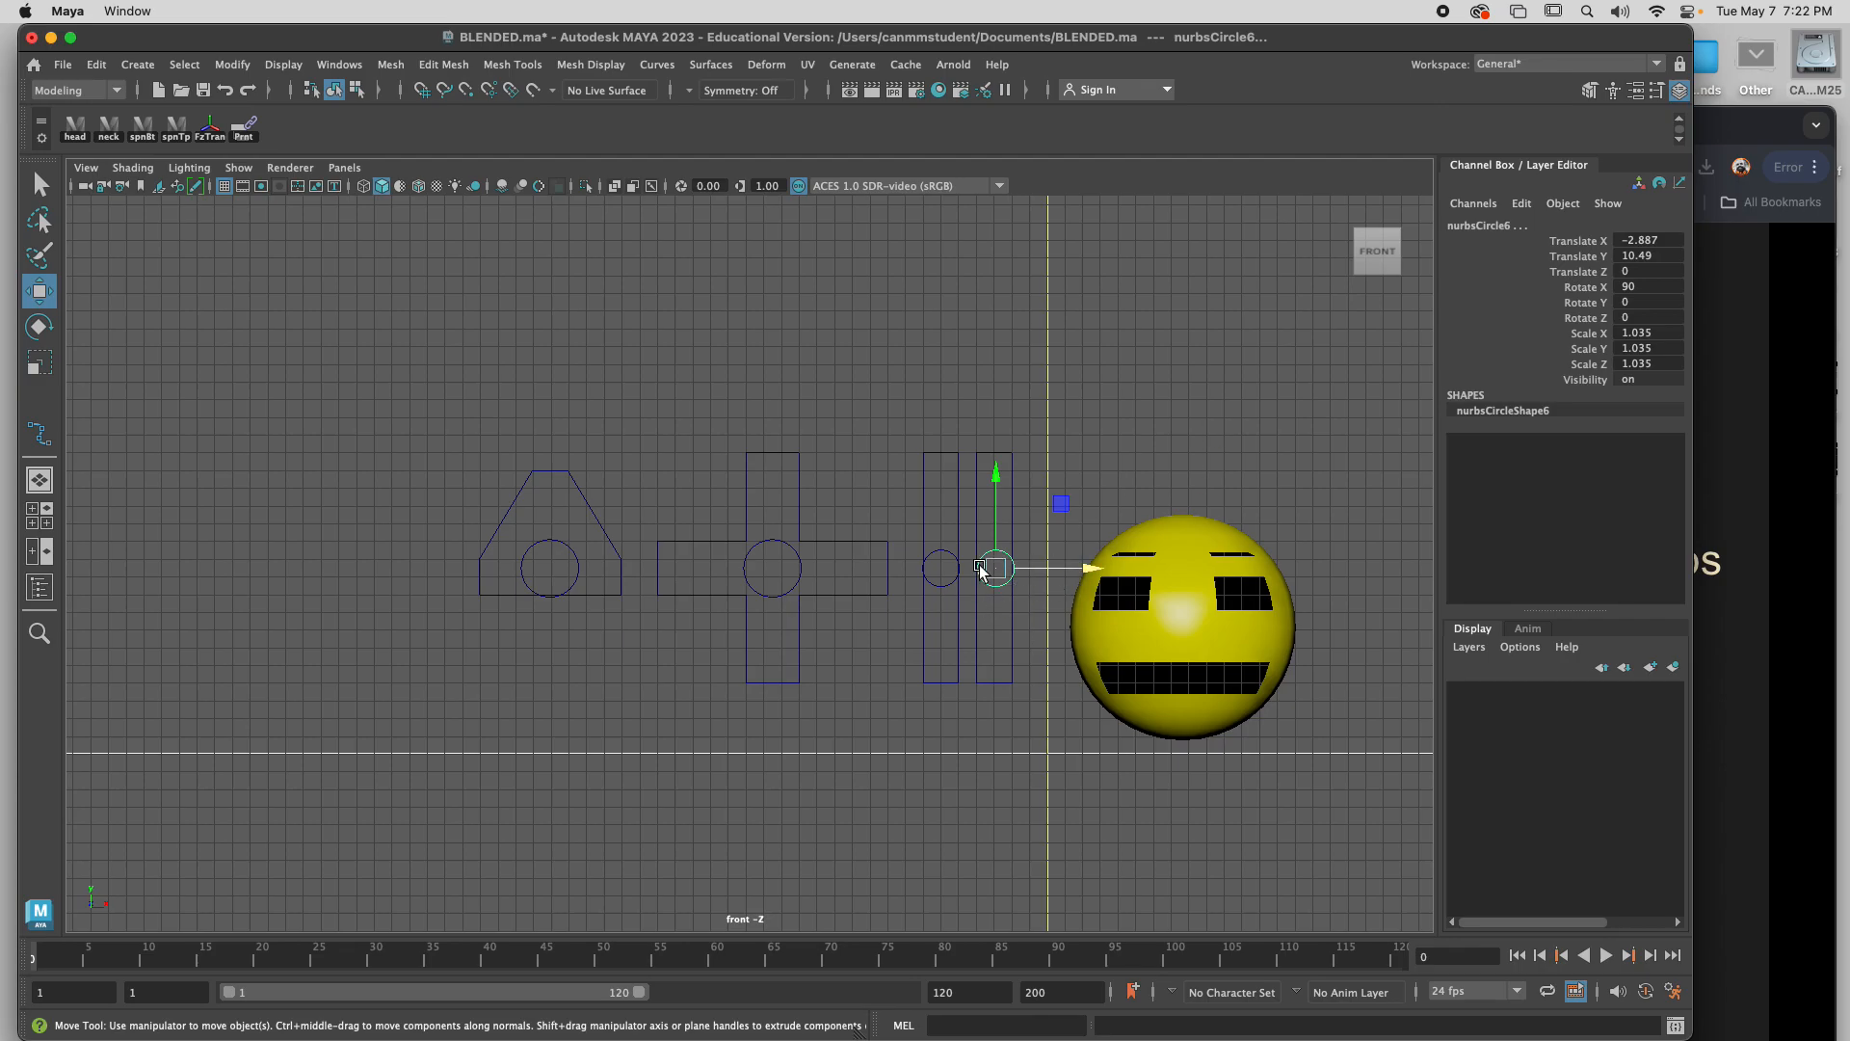
drag(523, 538, 583, 563)
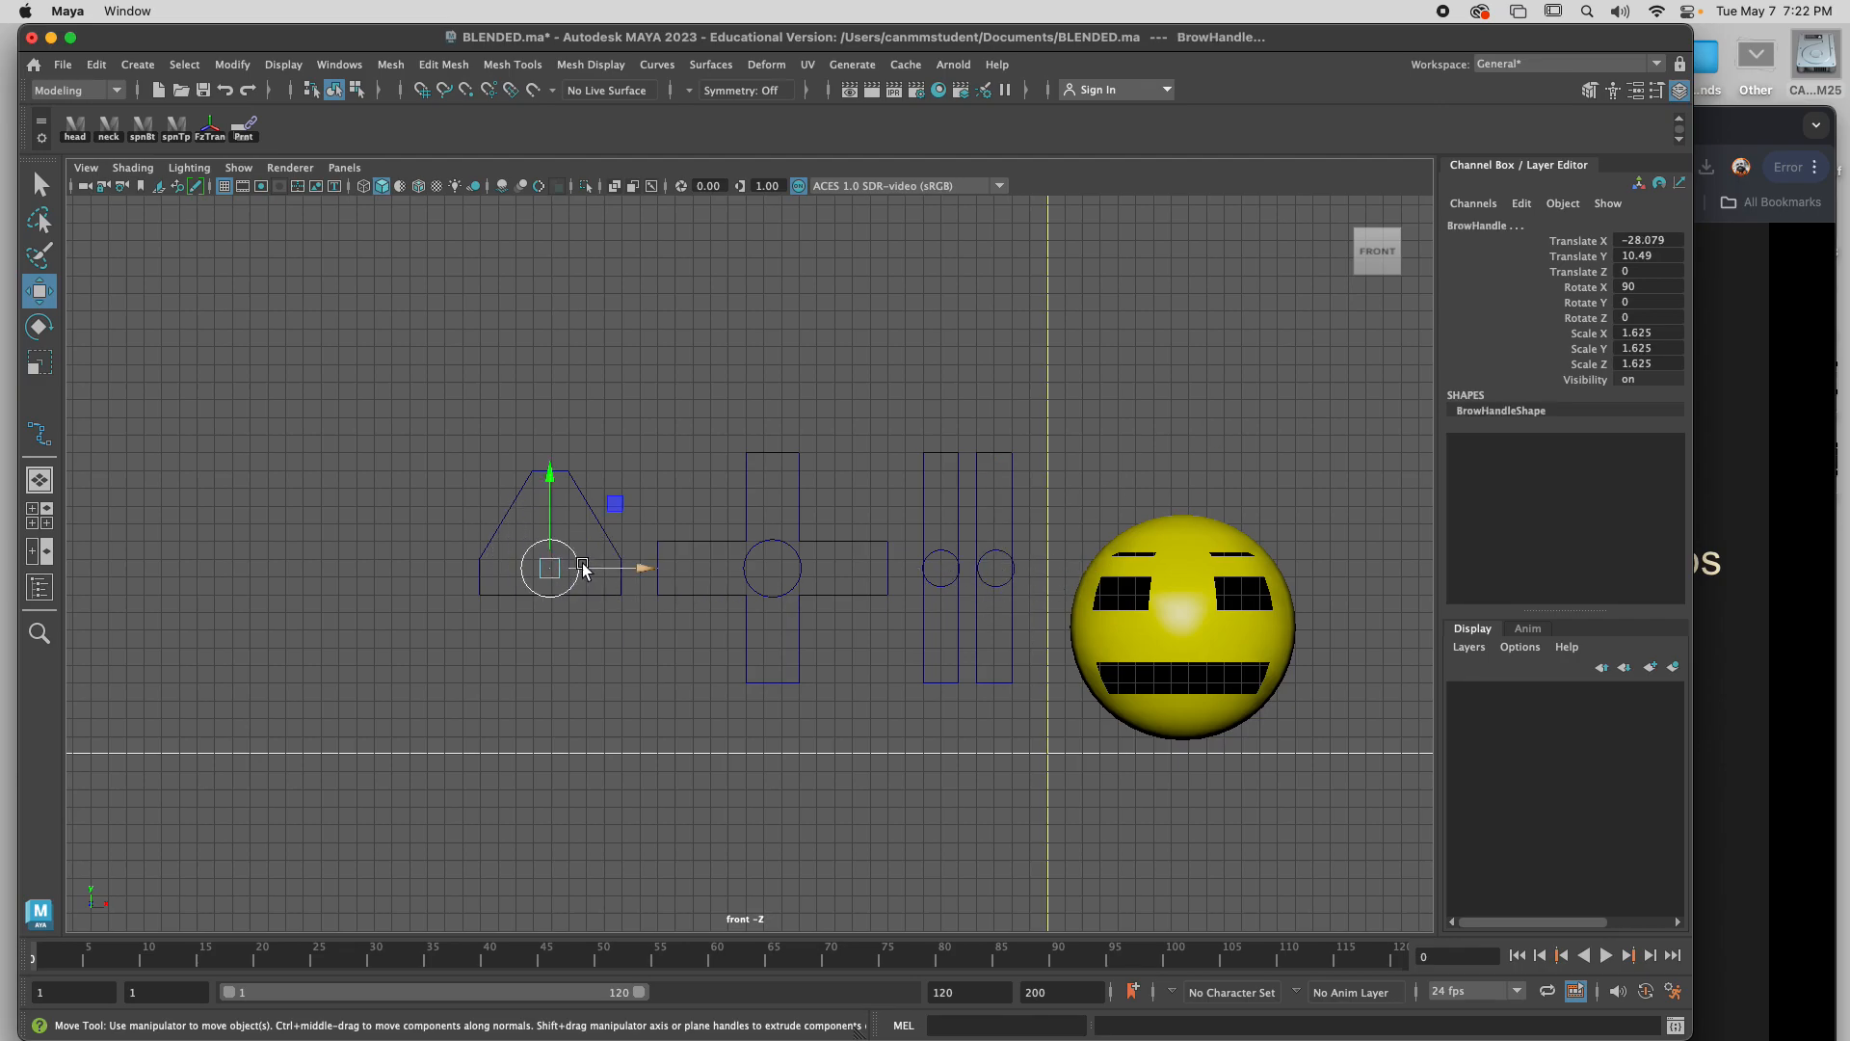
drag(735, 564, 805, 578)
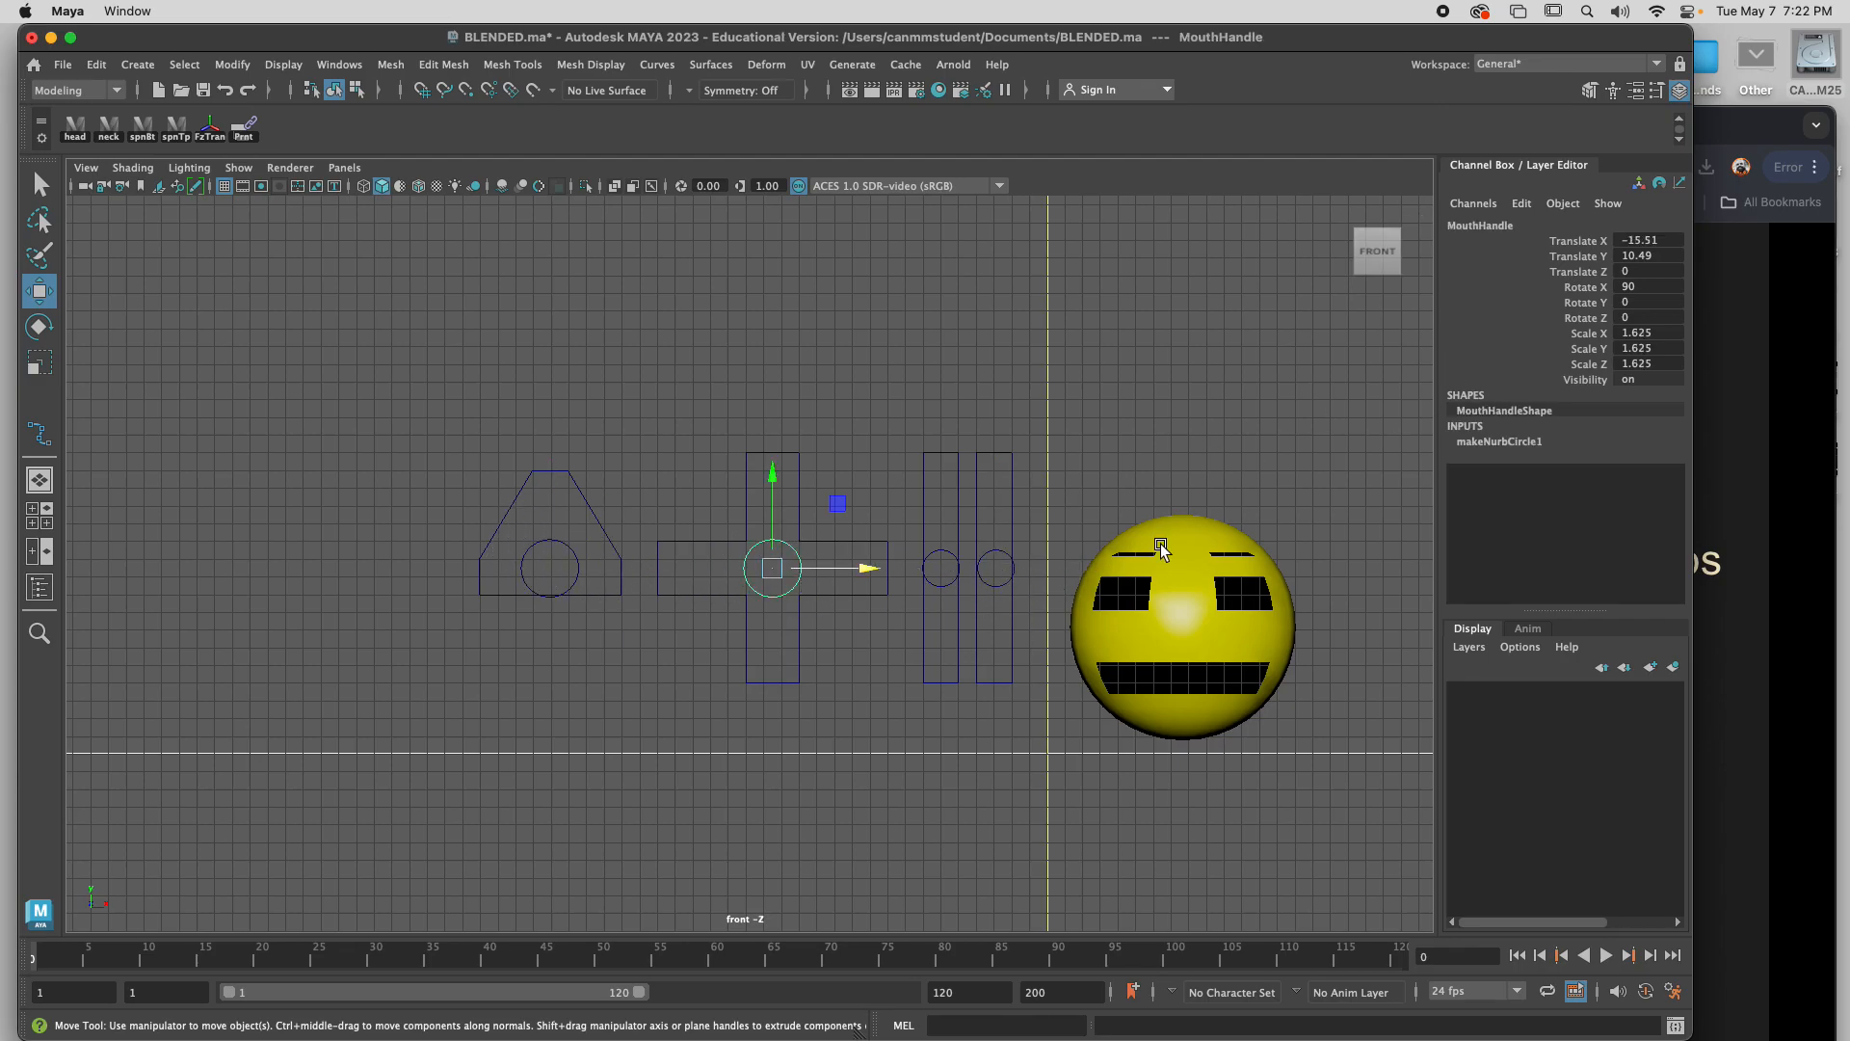
drag(942, 543, 985, 598)
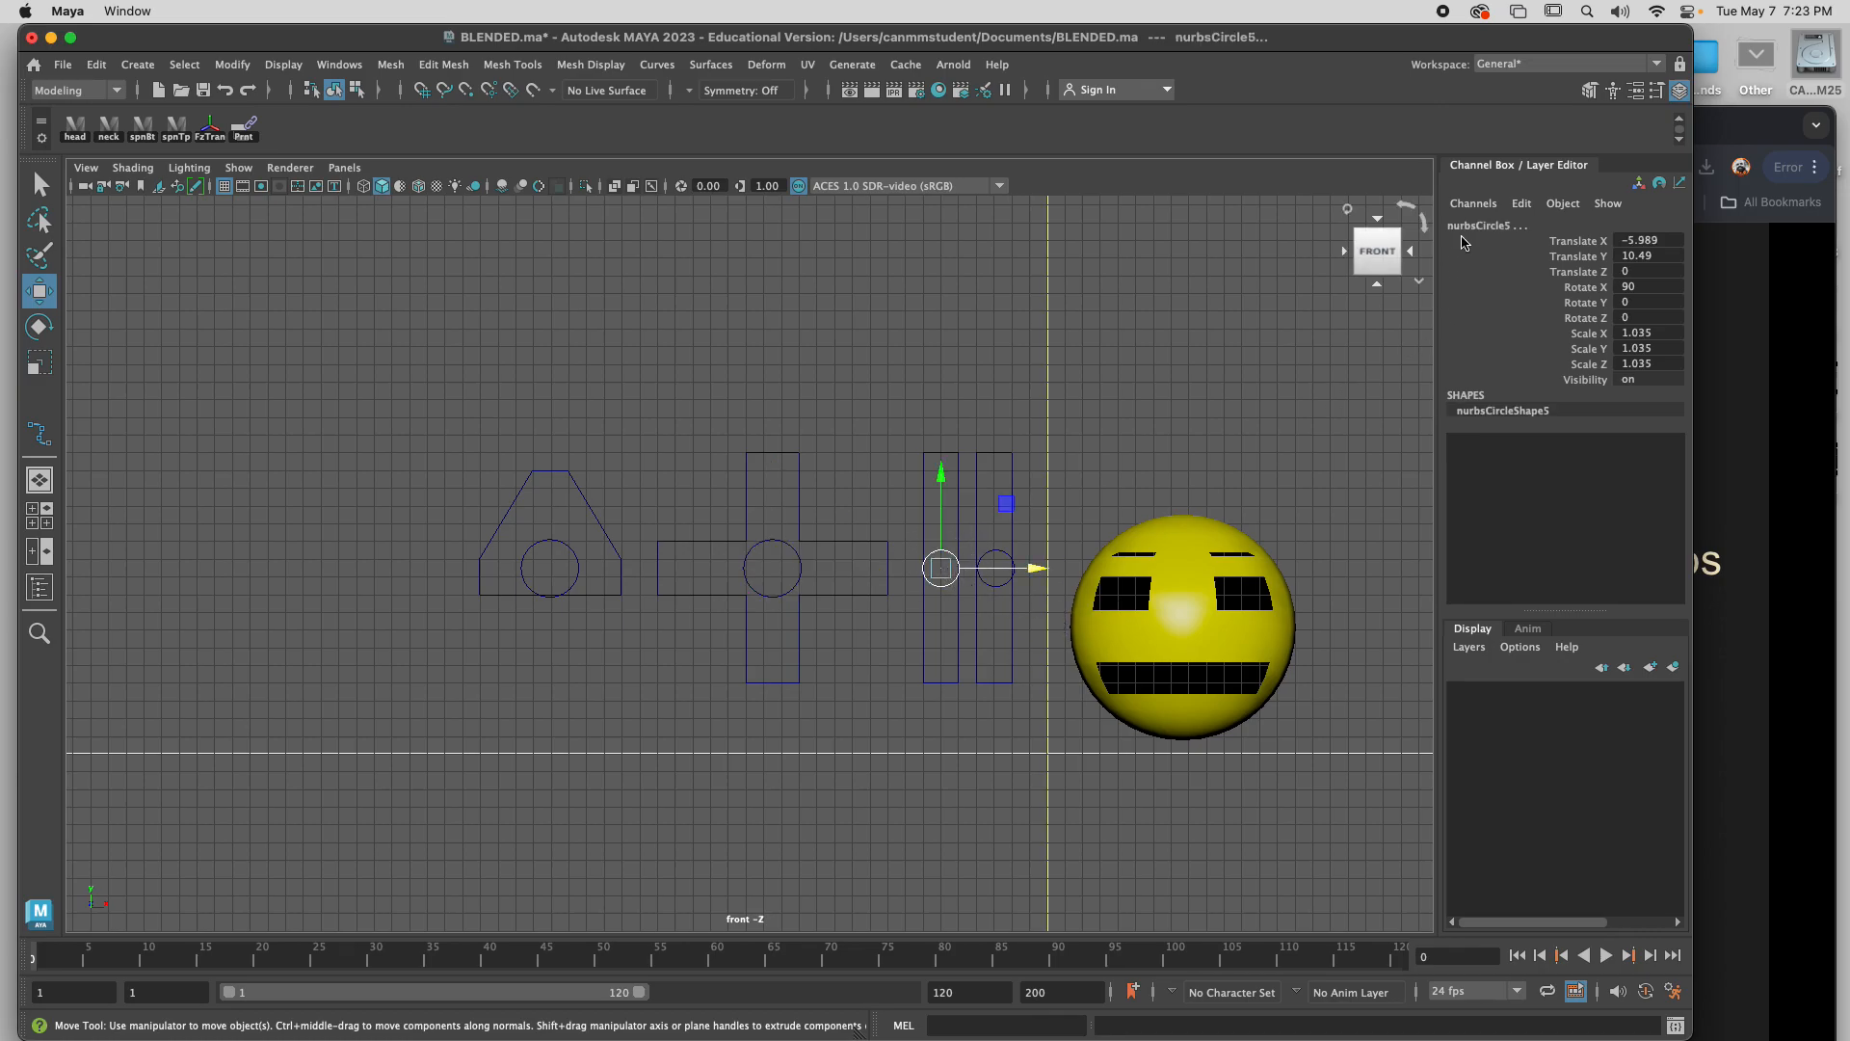
click(1492, 223)
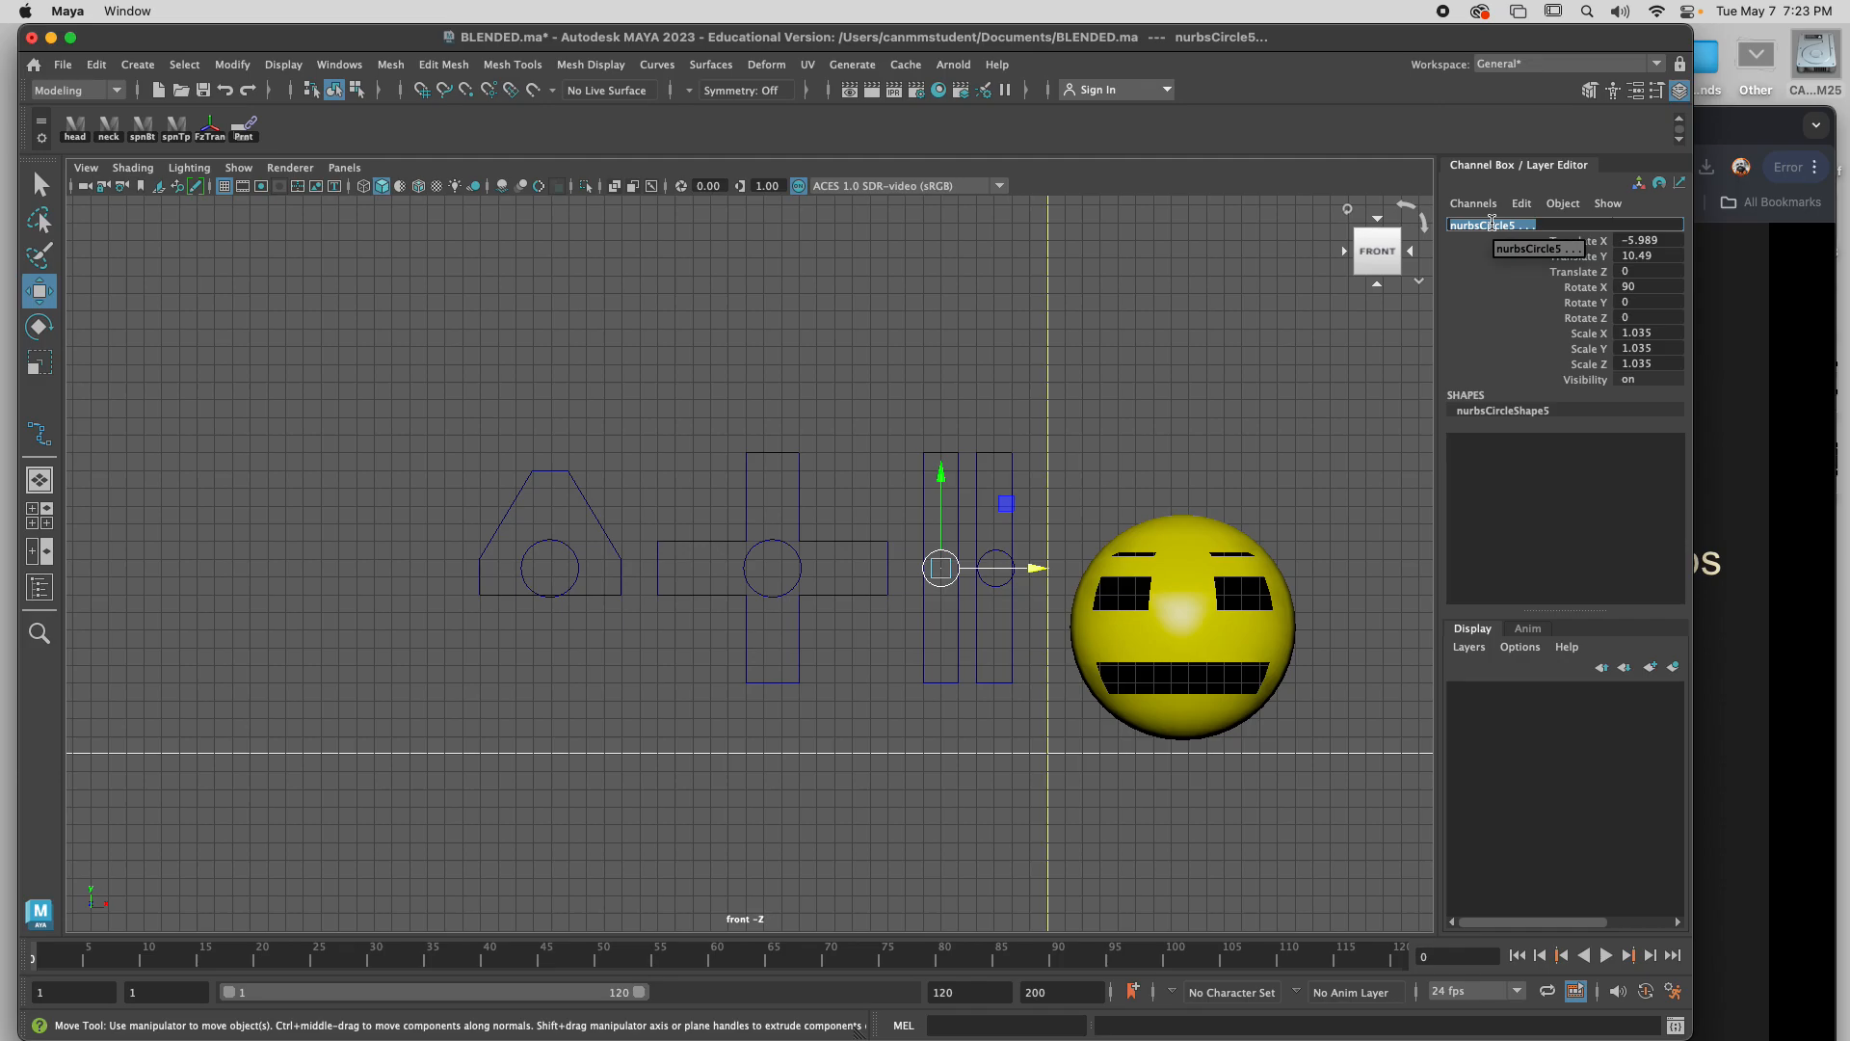
text(blinkhandle)
key(Return)
Rename the circle inside eyebox as the eye handle, and recheck the names of the two narrow boxes.
click(1000, 563)
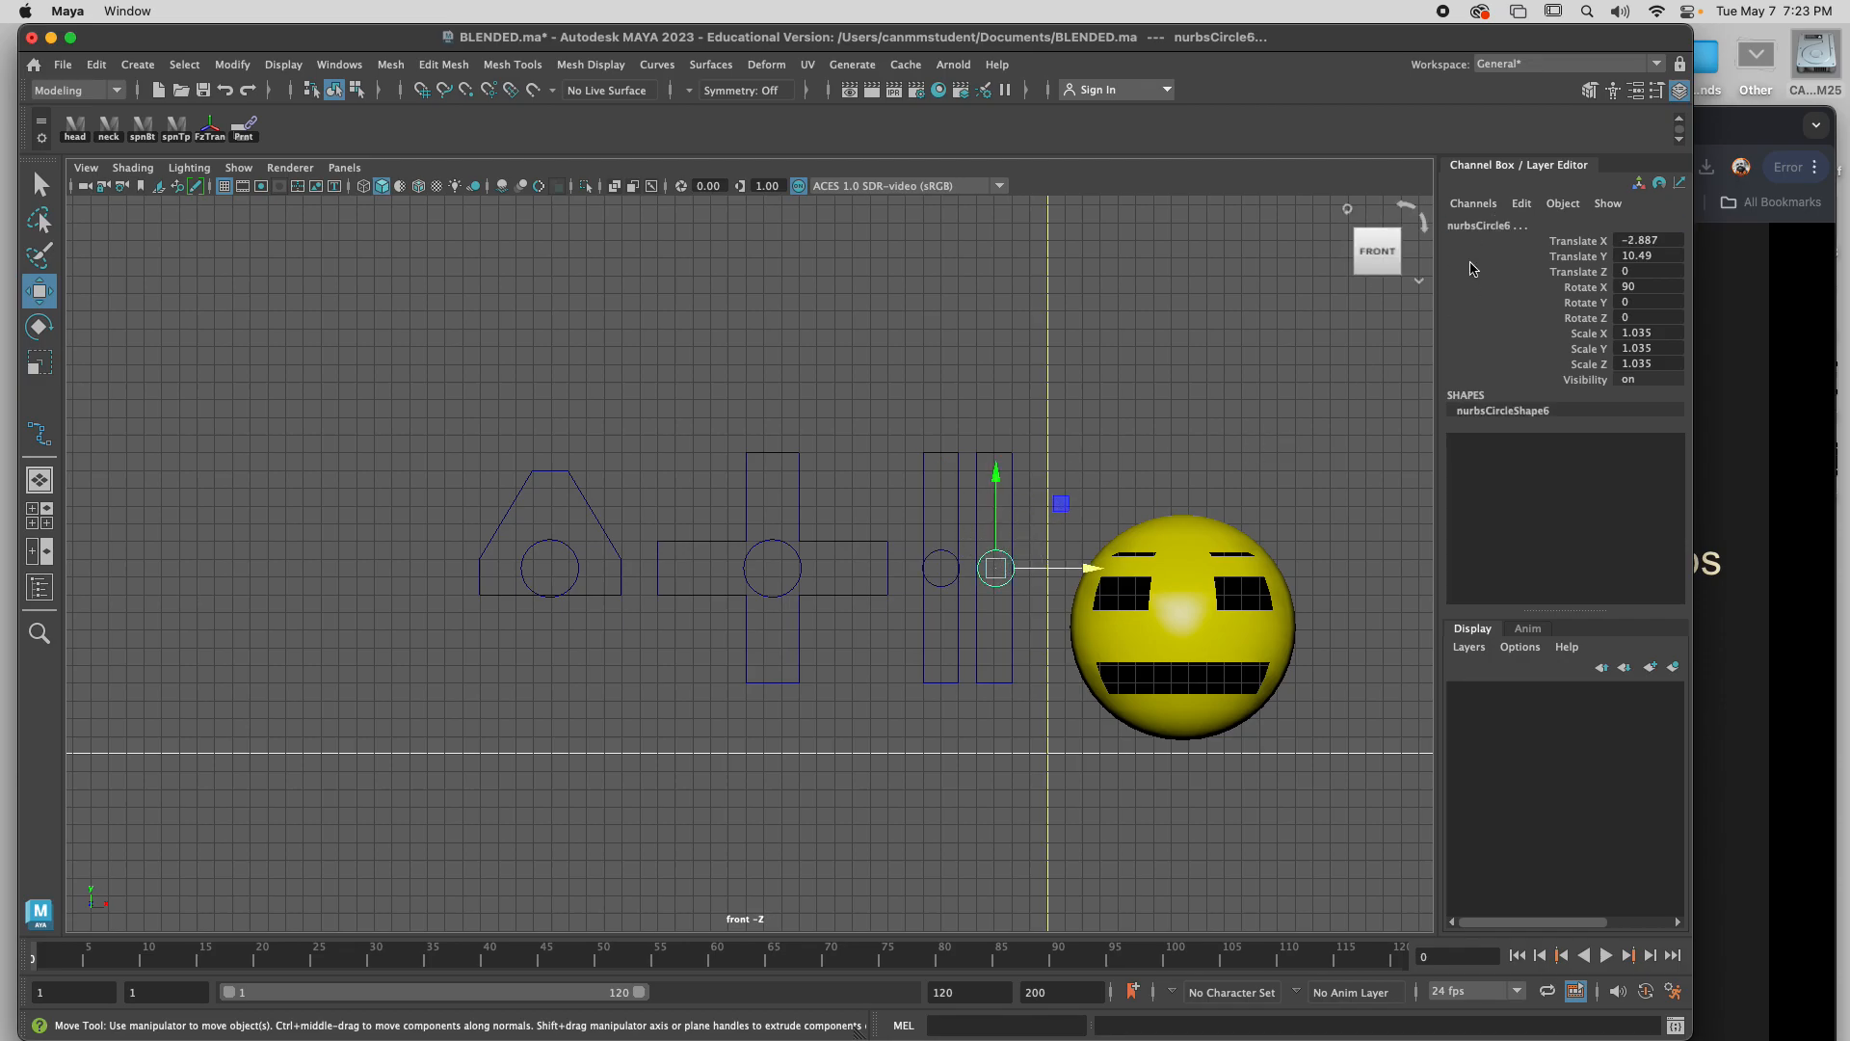
click(1479, 227)
text(eyebrndle)
click(1011, 463)
click(957, 475)
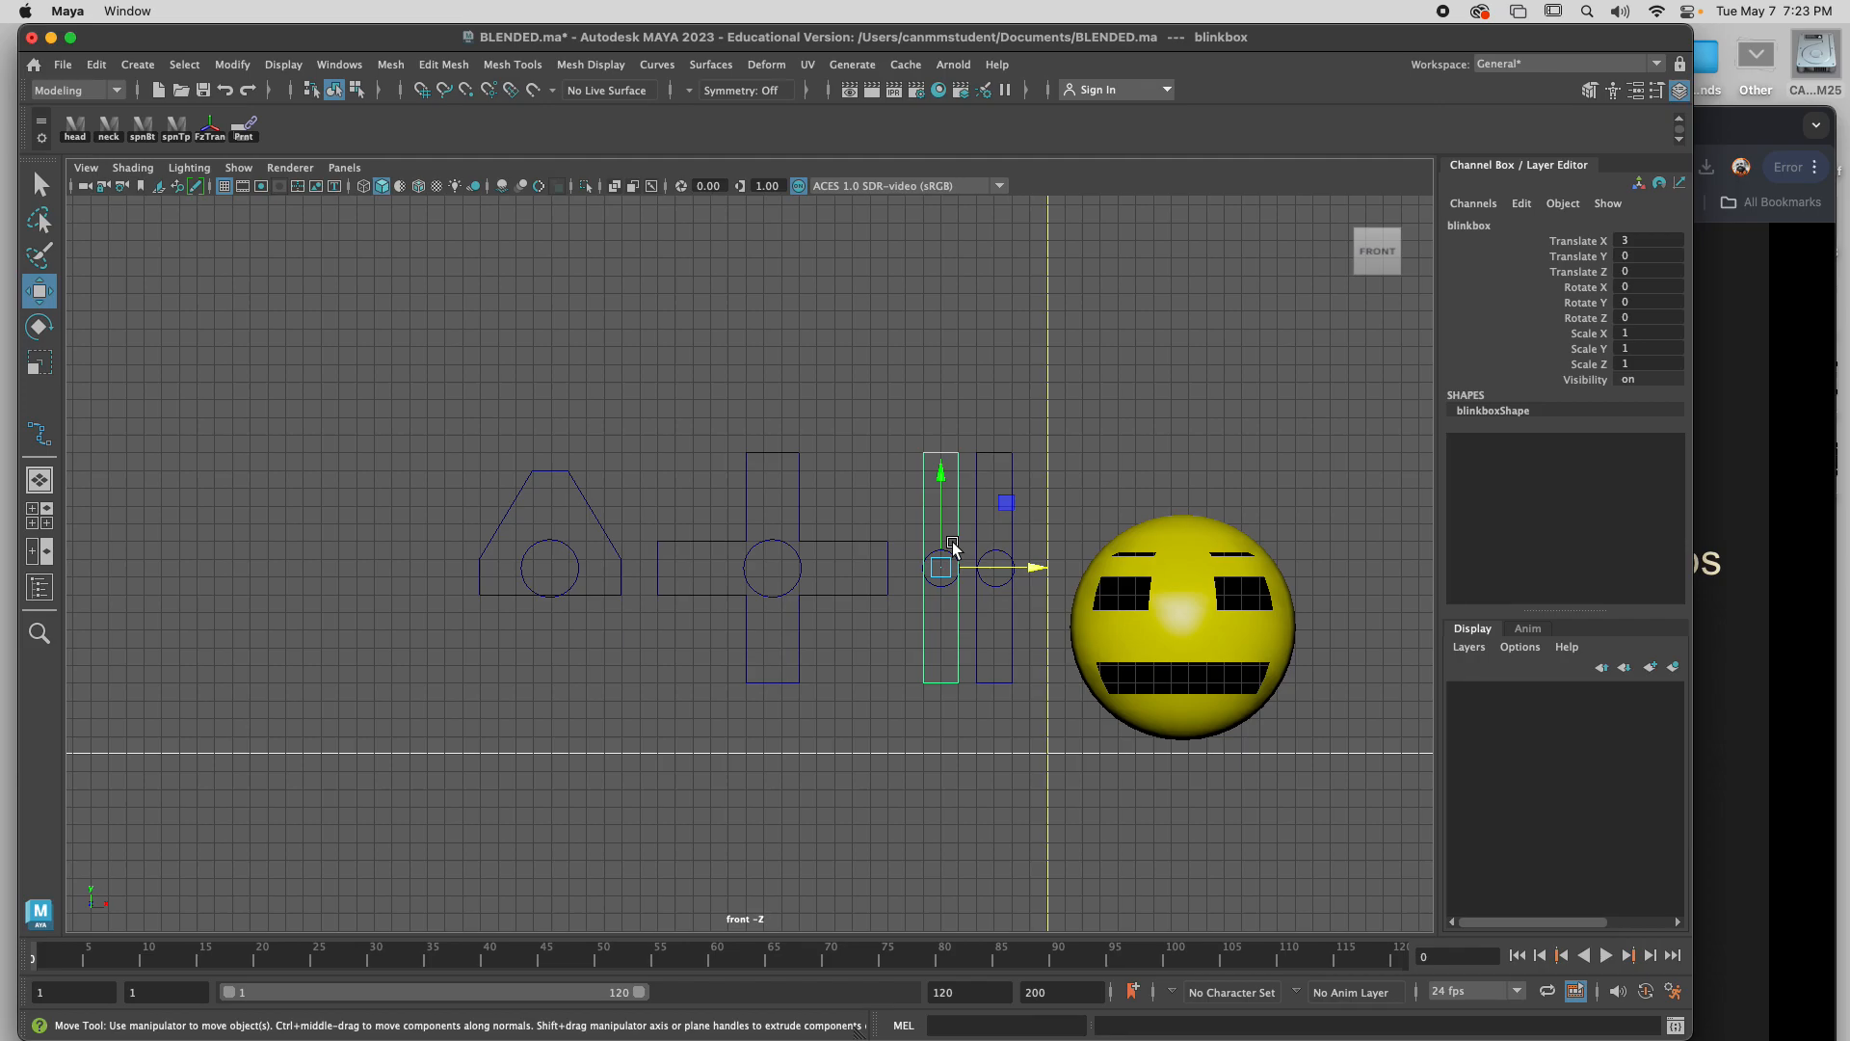
click(988, 454)
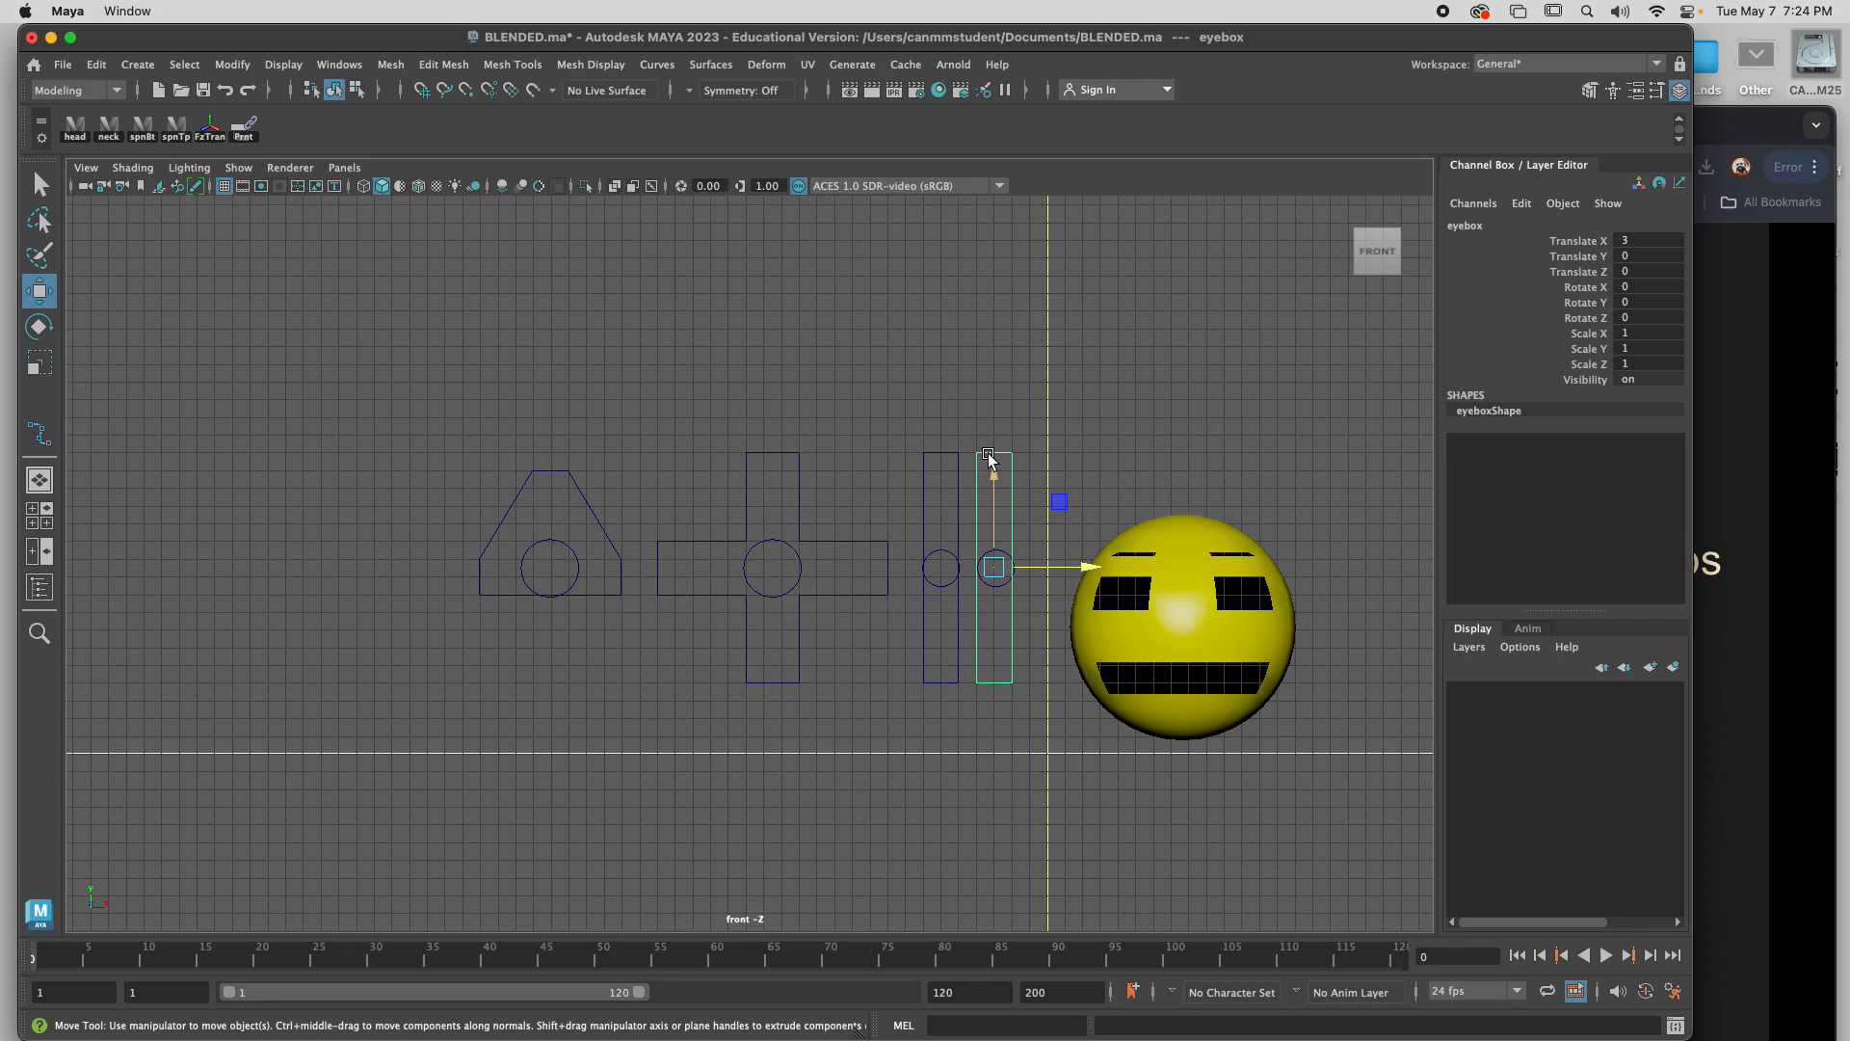
click(999, 423)
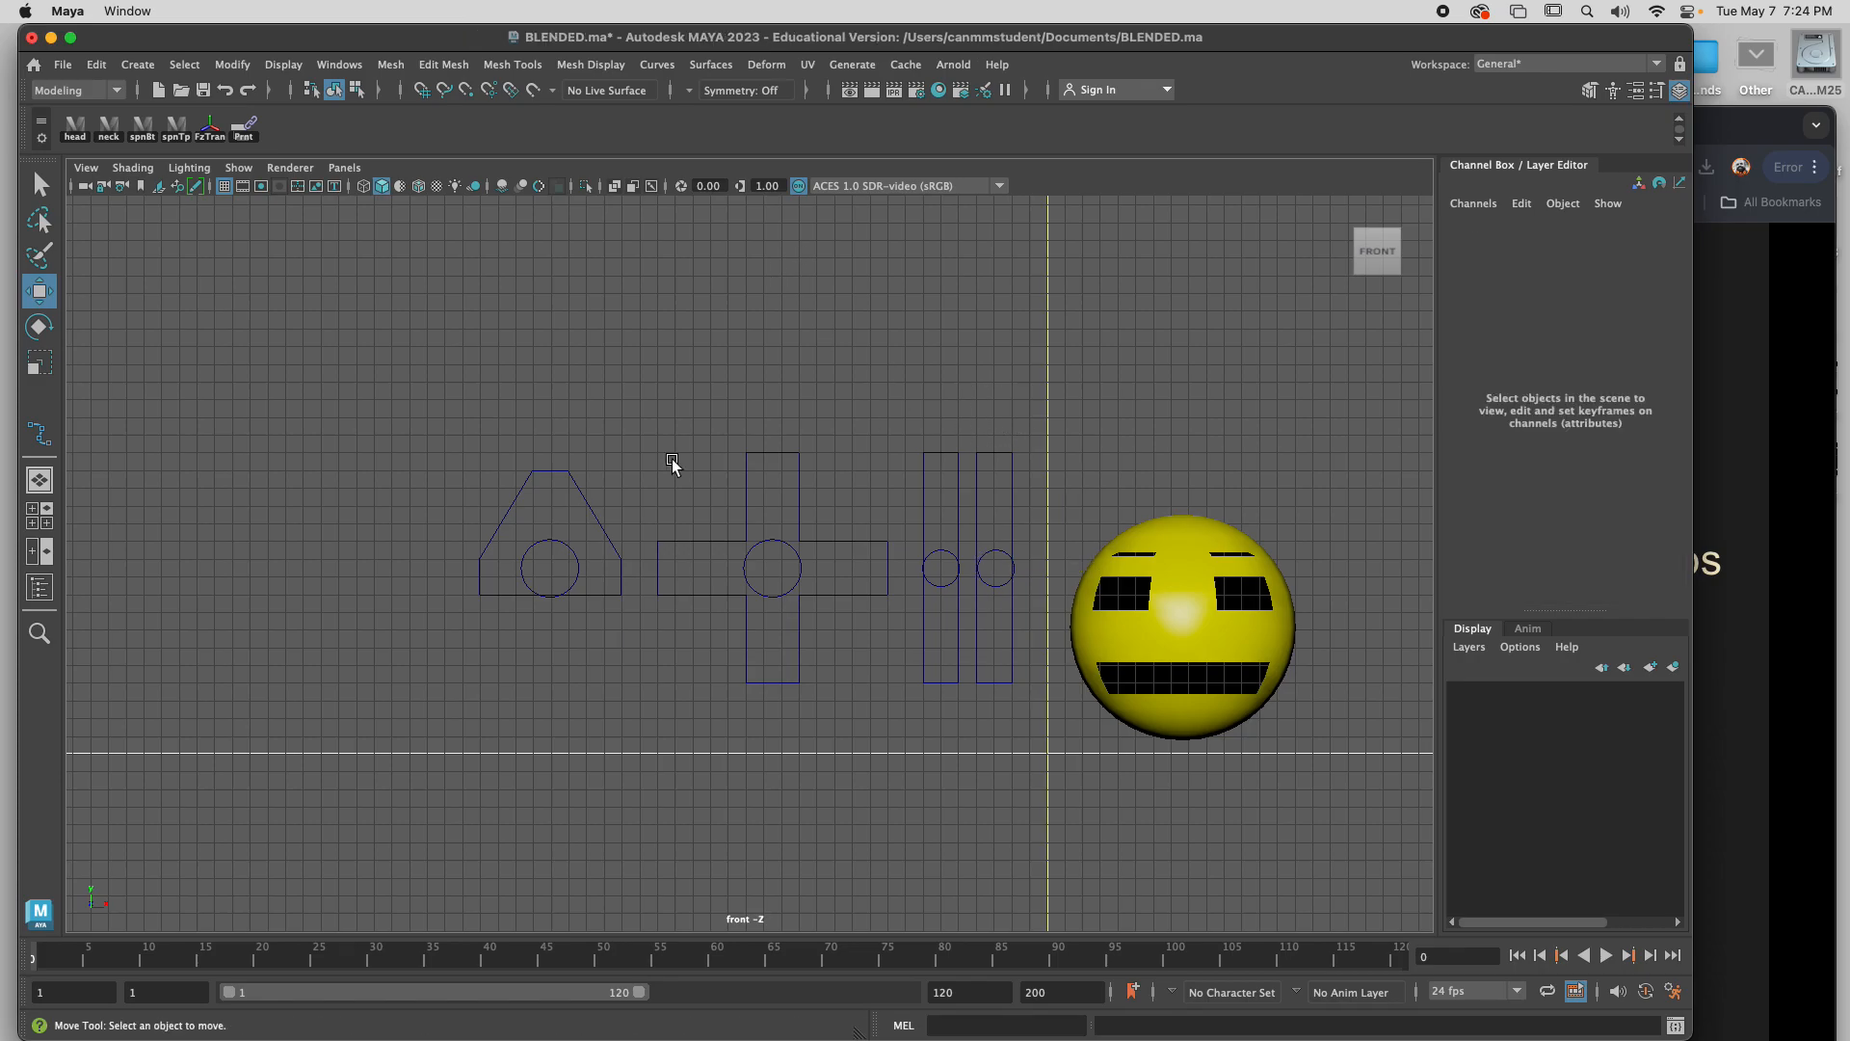
Select all the brow, mouth, blink and eye boxes with their handles and freeze their transformations.
click(576, 559)
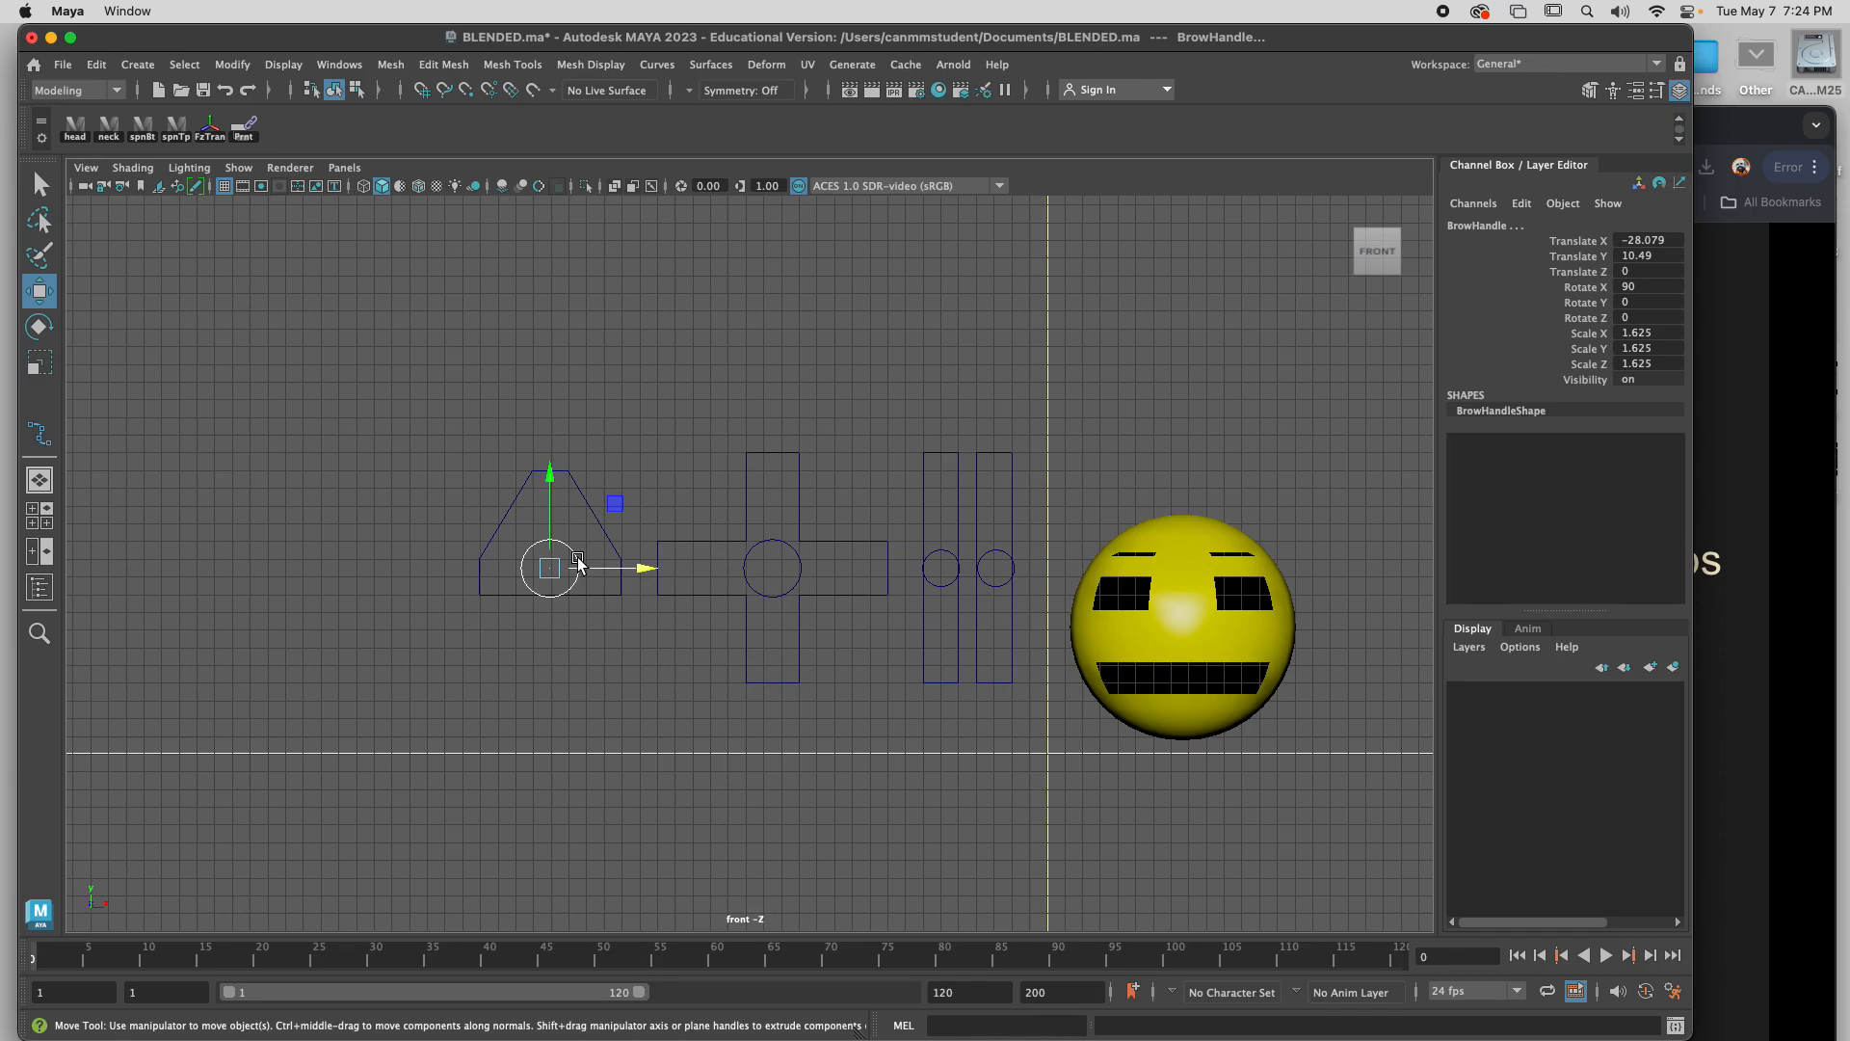
click(1210, 574)
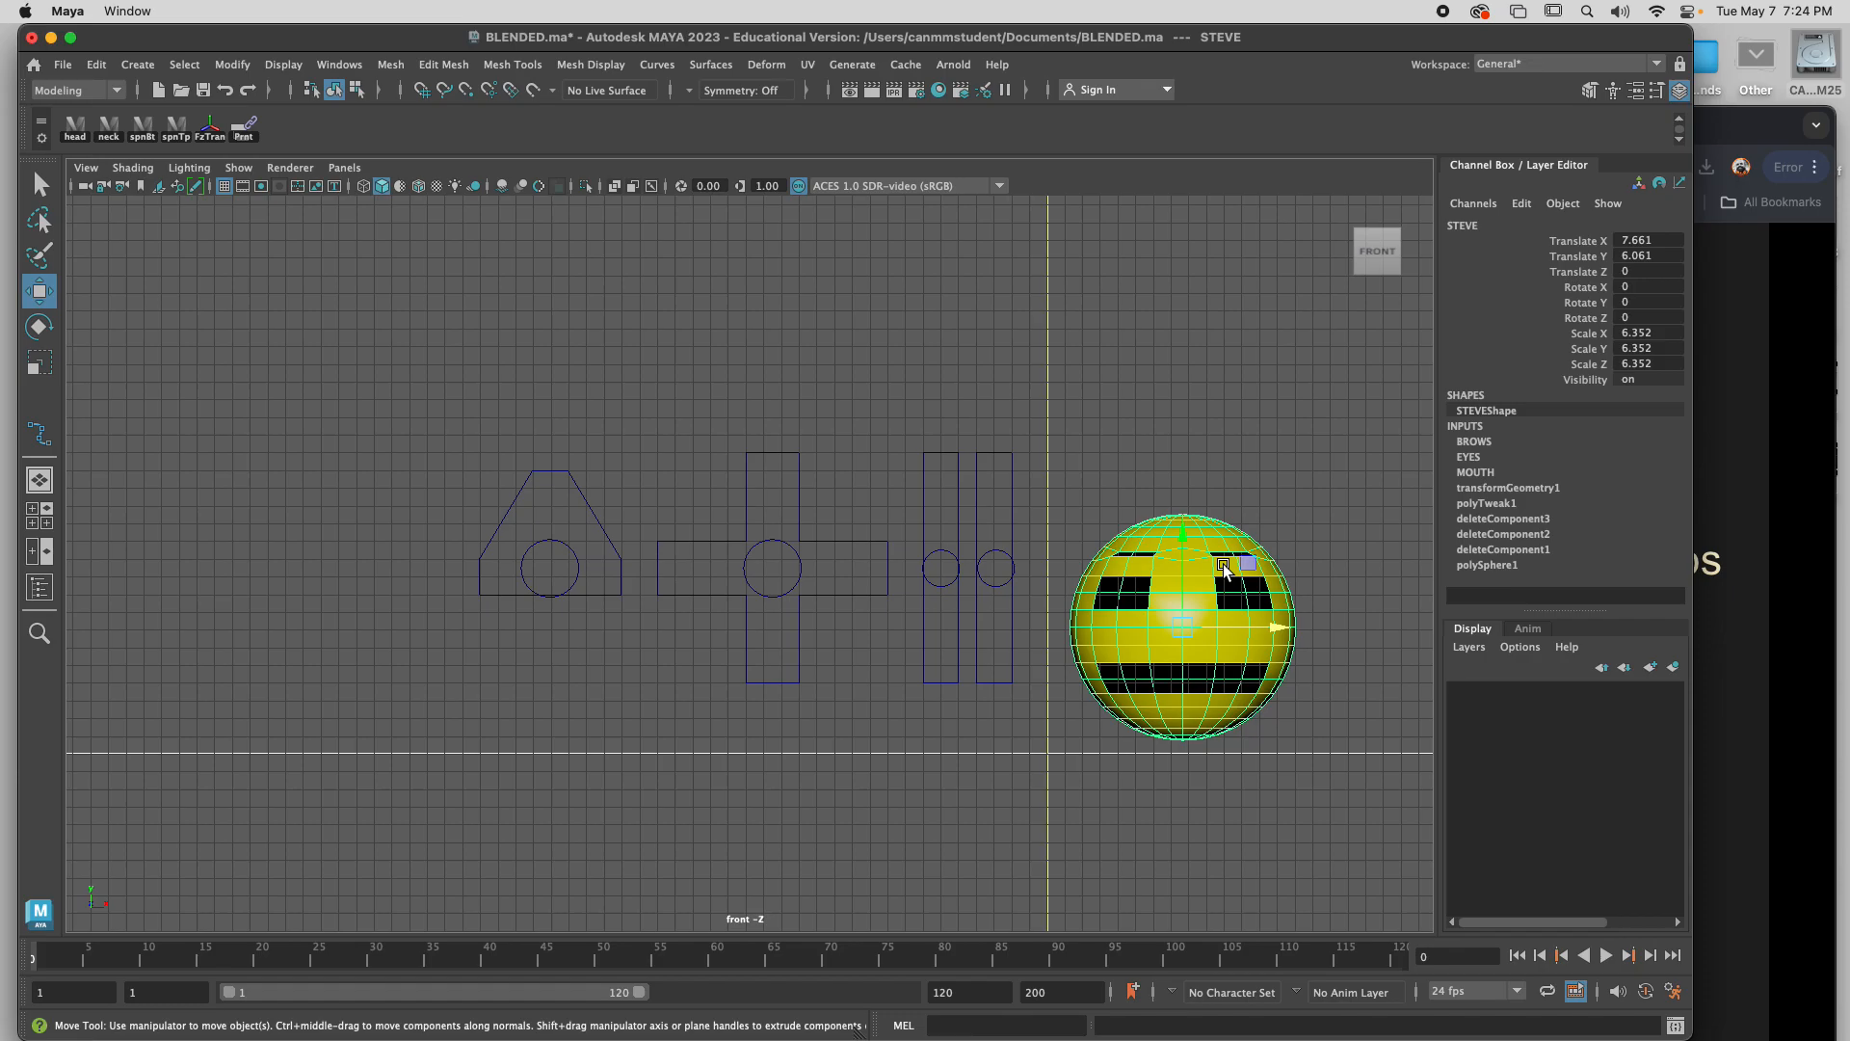
drag(382, 429, 1016, 742)
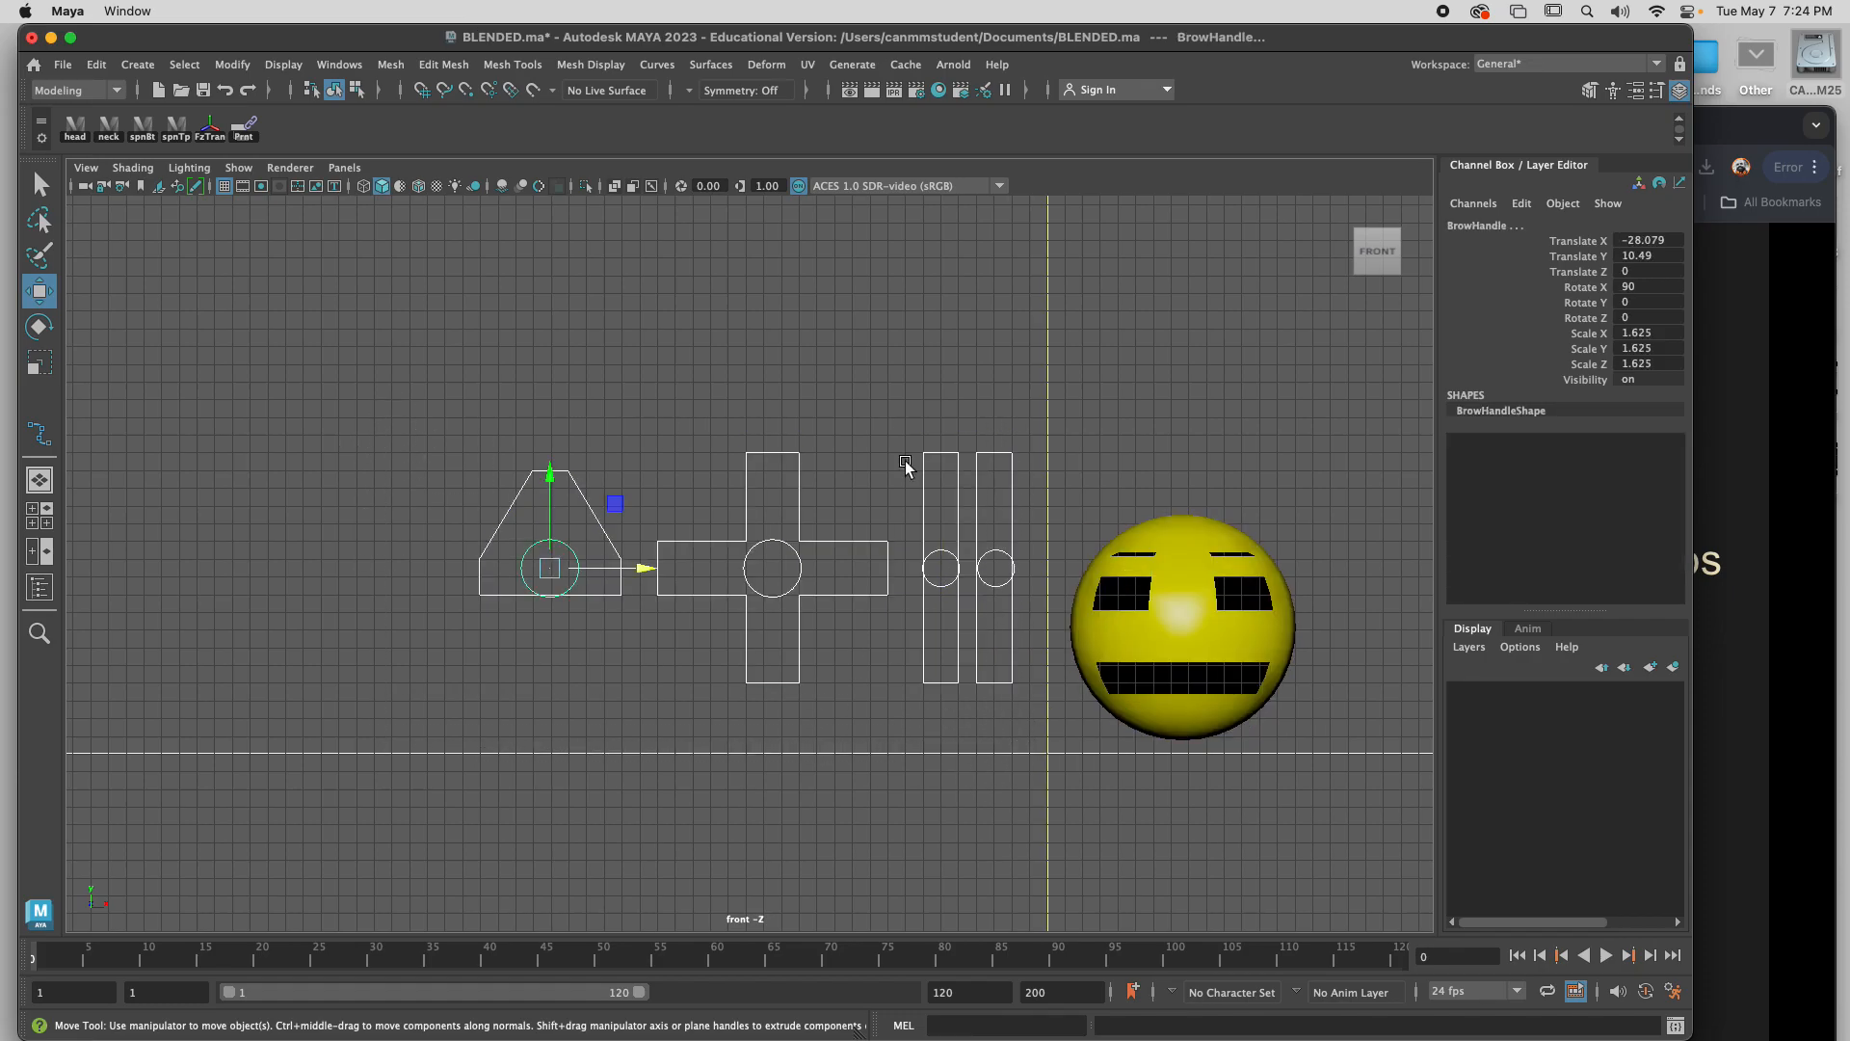
drag(411, 417, 1010, 707)
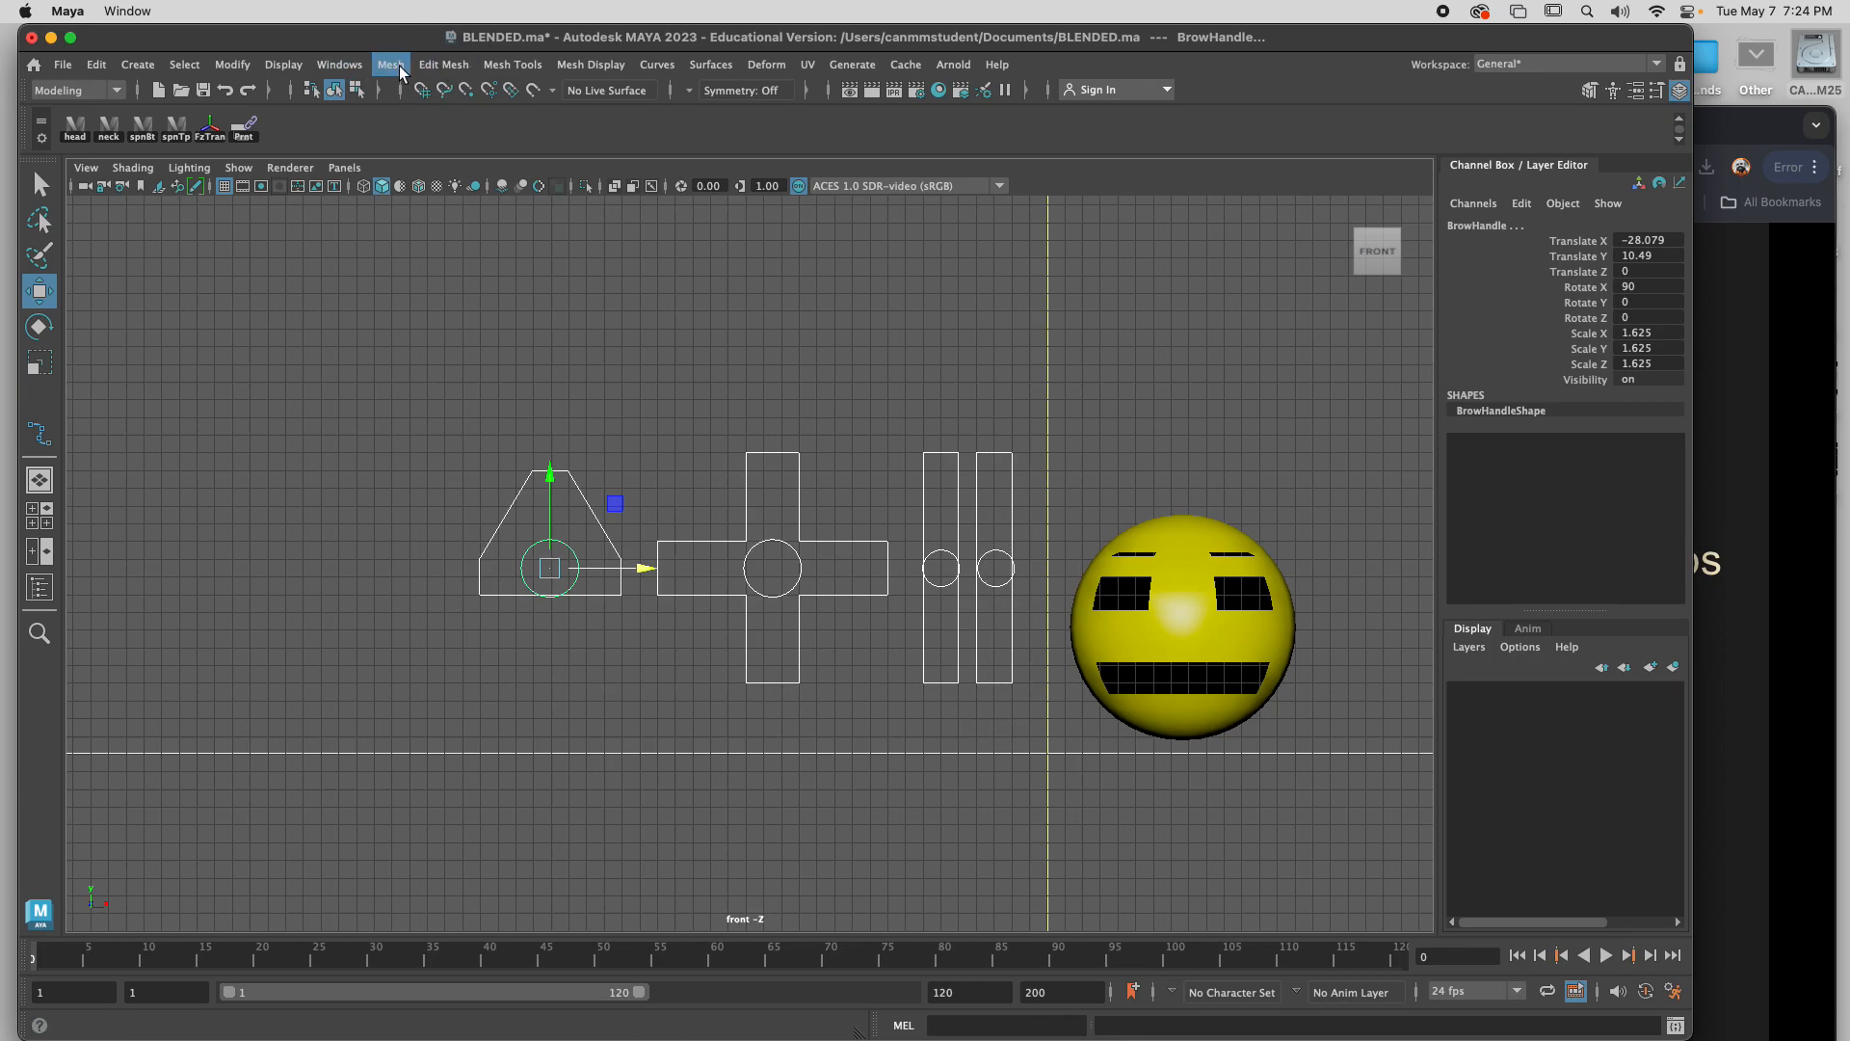
click(232, 65)
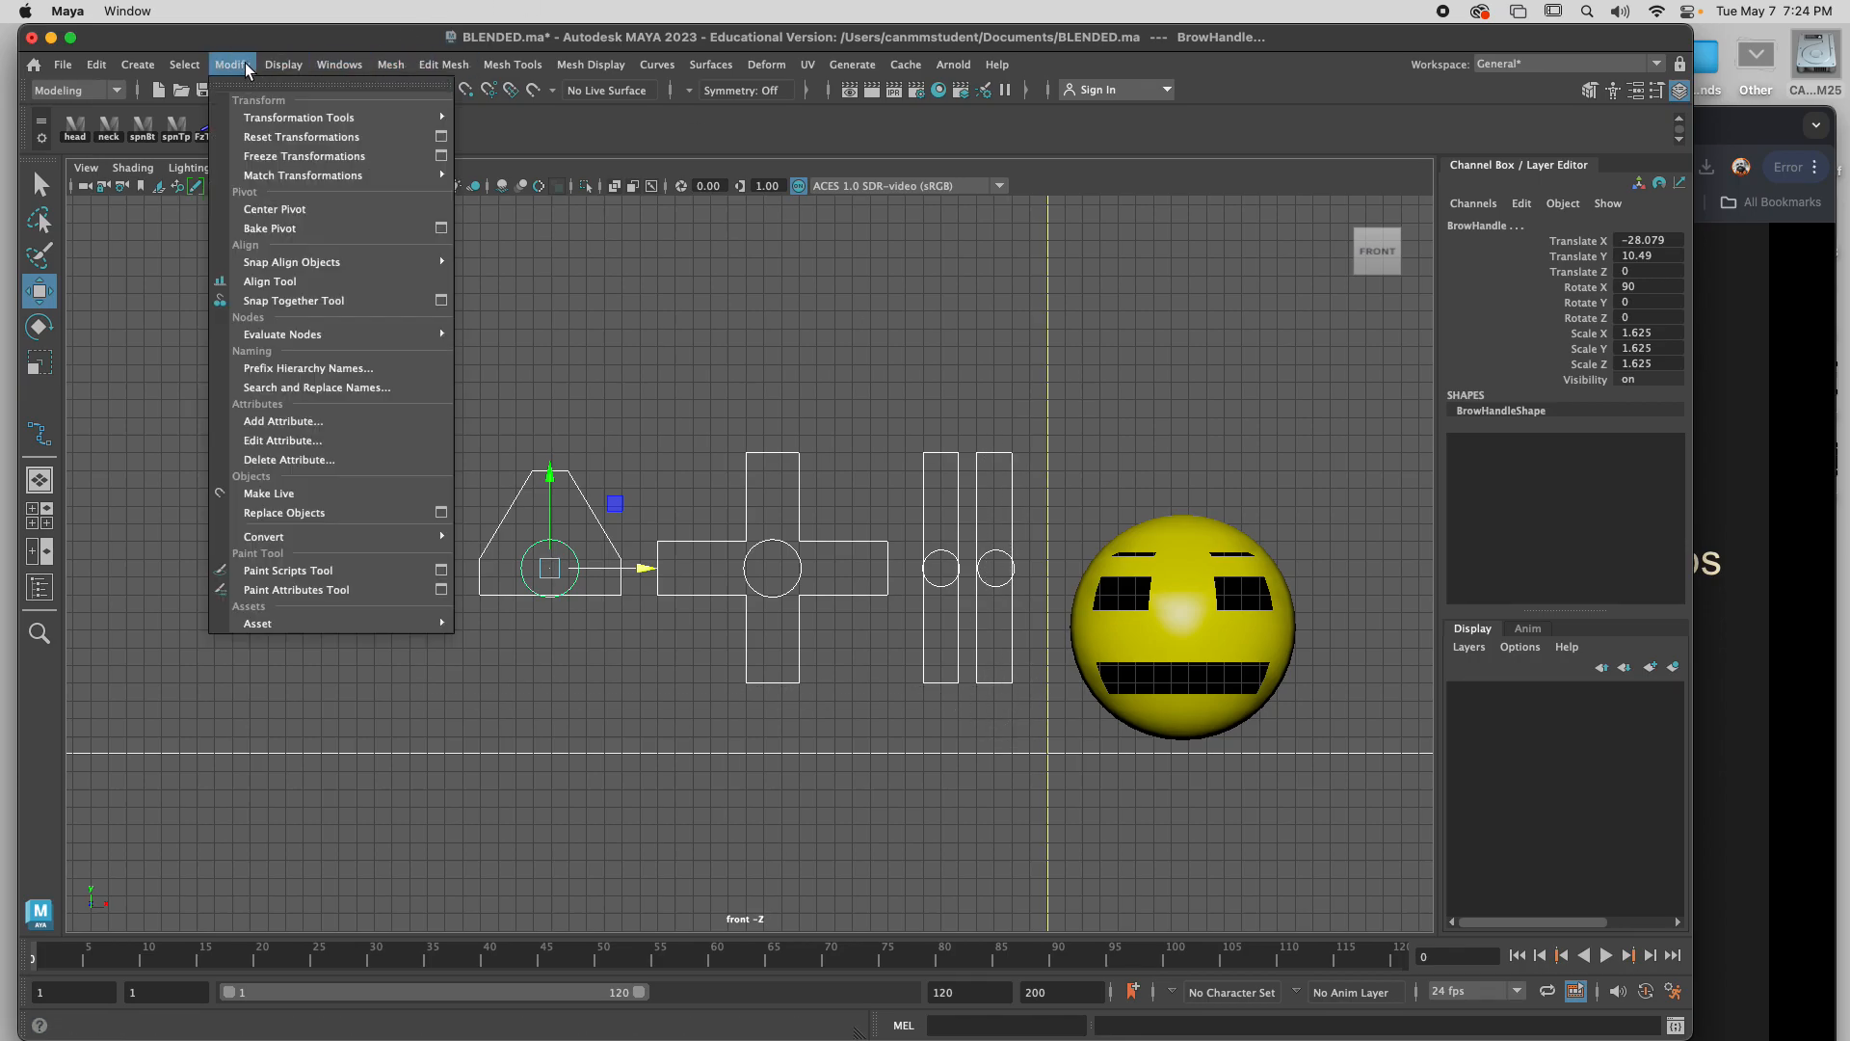
click(251, 158)
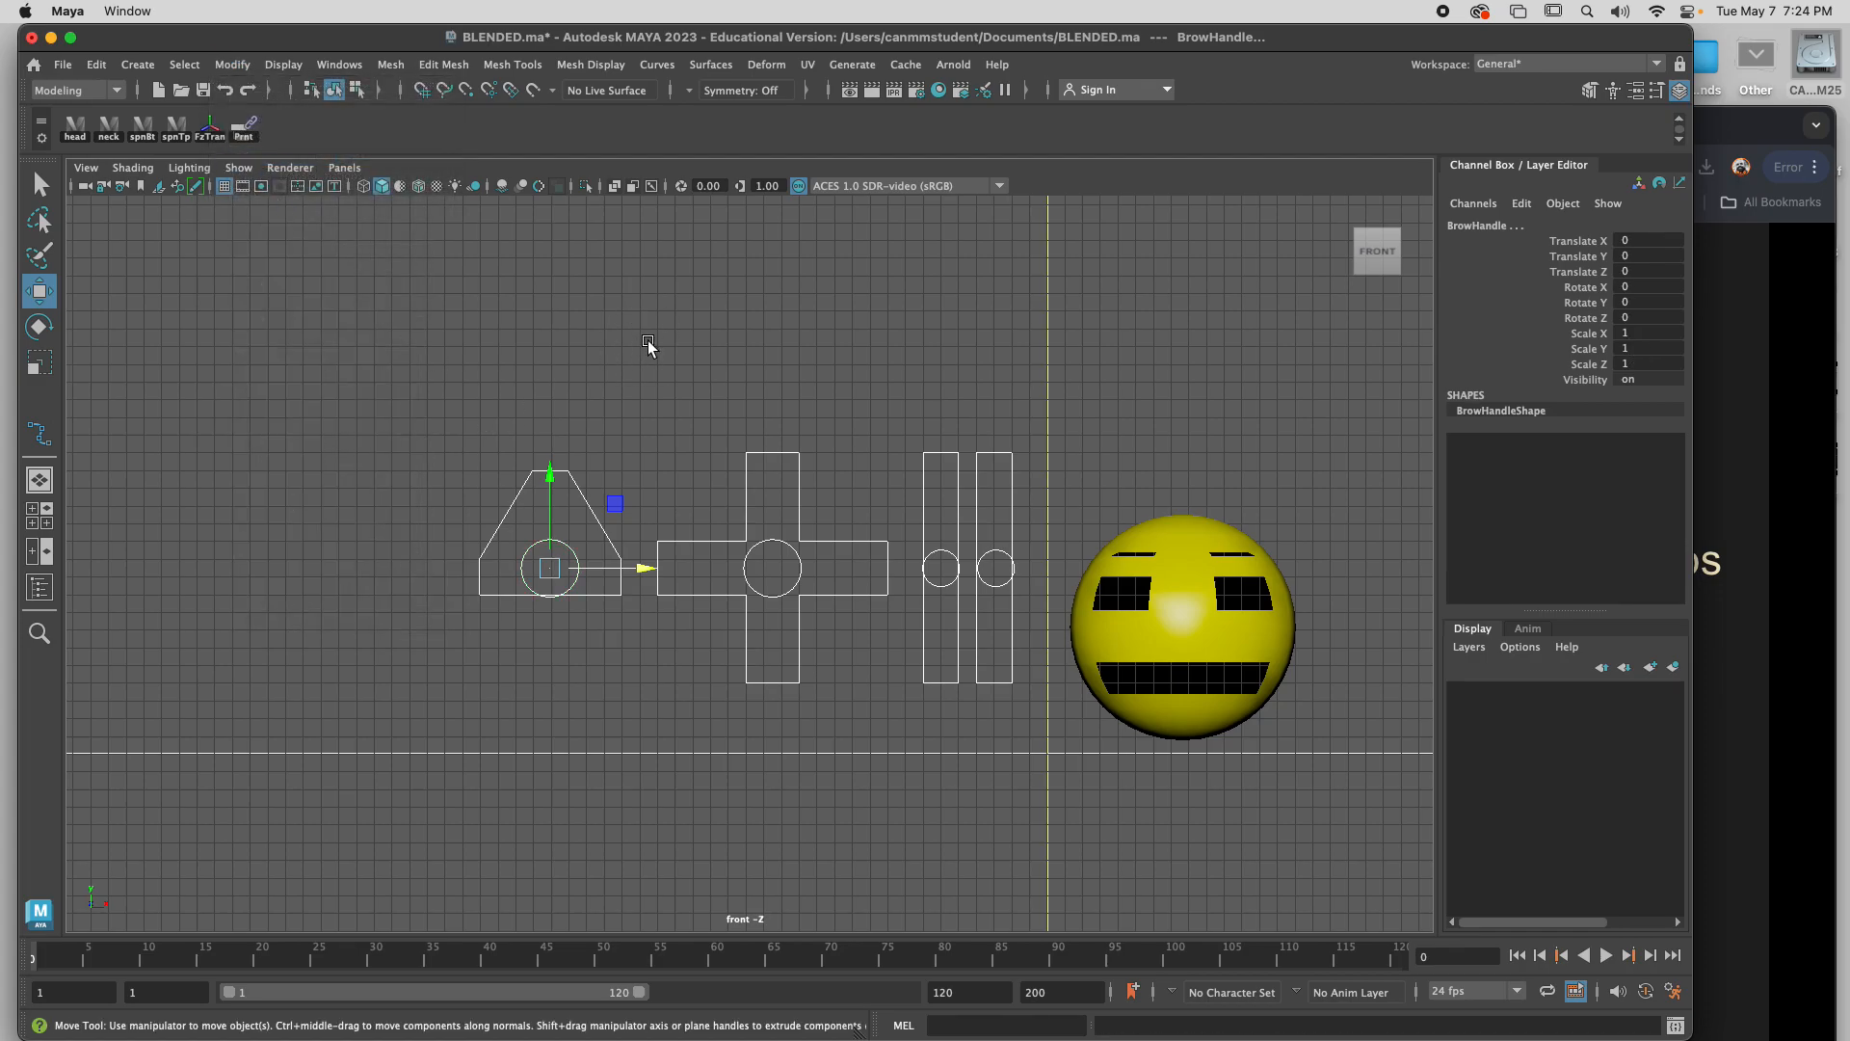
Check the transform channels of the brow, mouth, blink and eye controls by selecting them in turn.
click(557, 470)
click(556, 469)
click(799, 474)
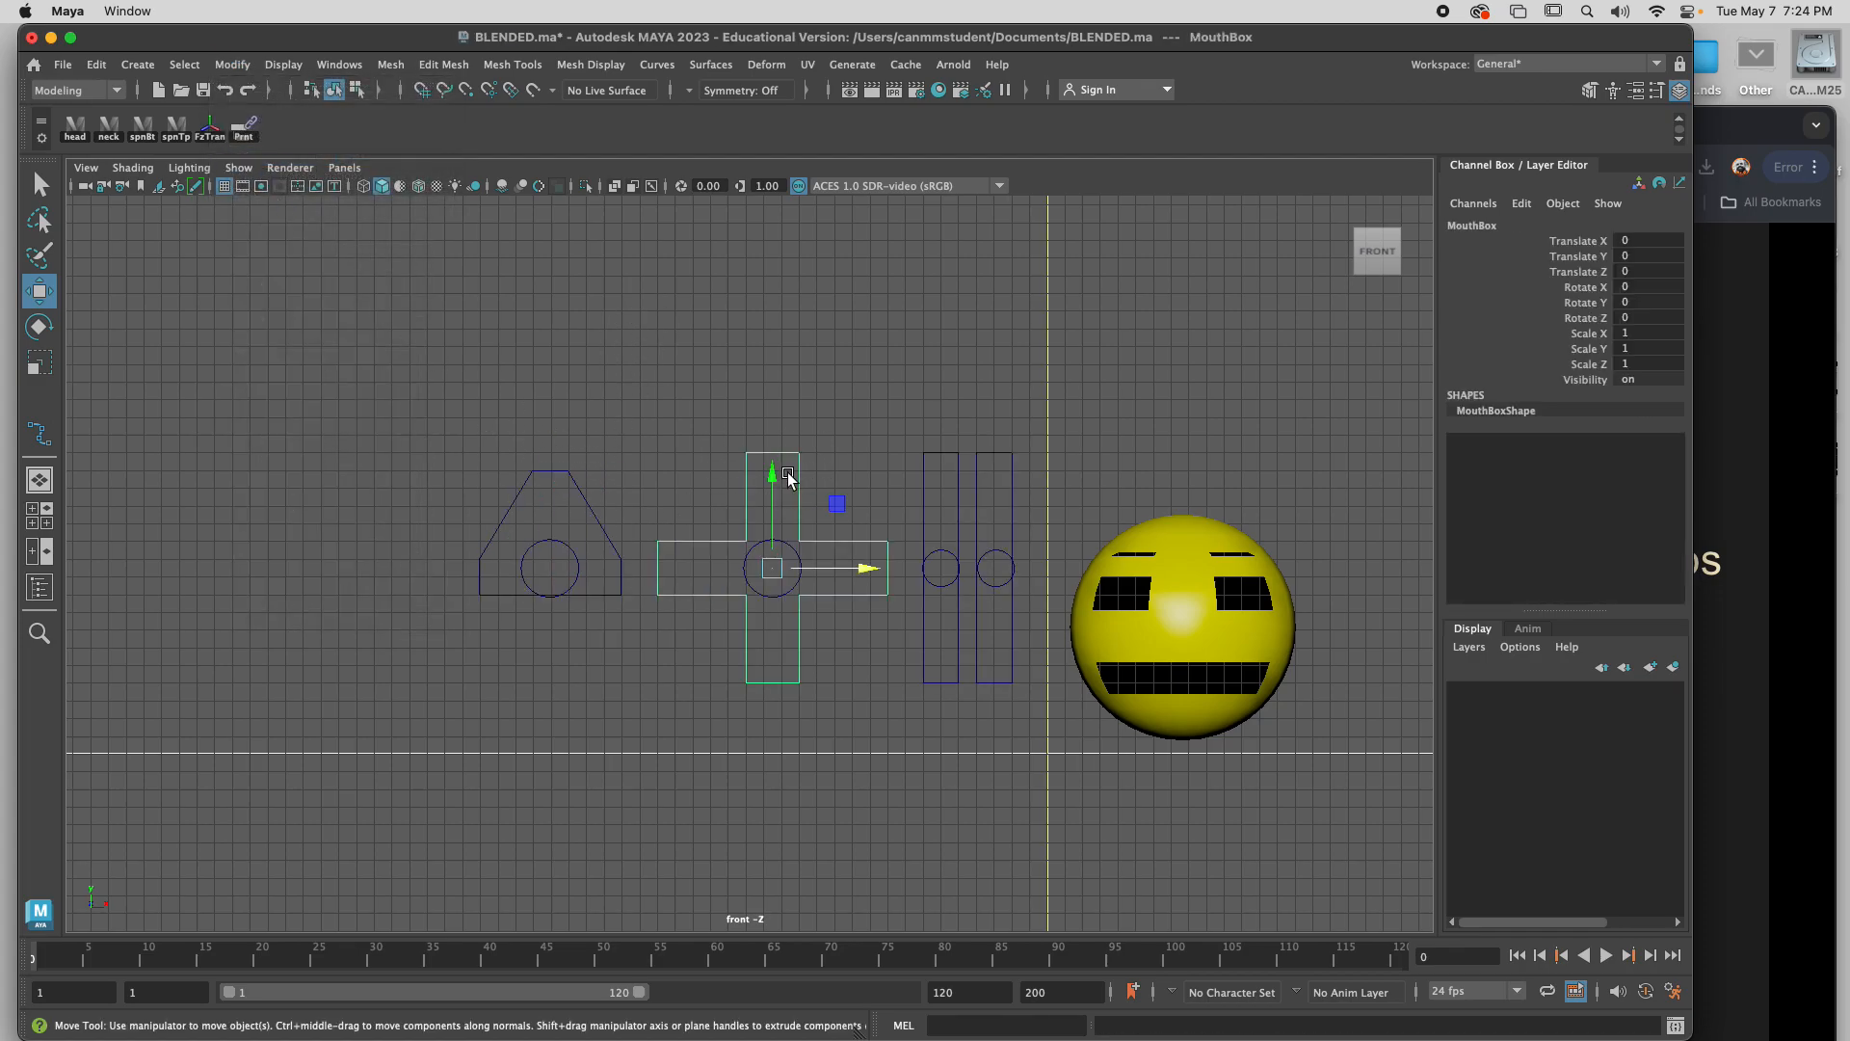
click(942, 540)
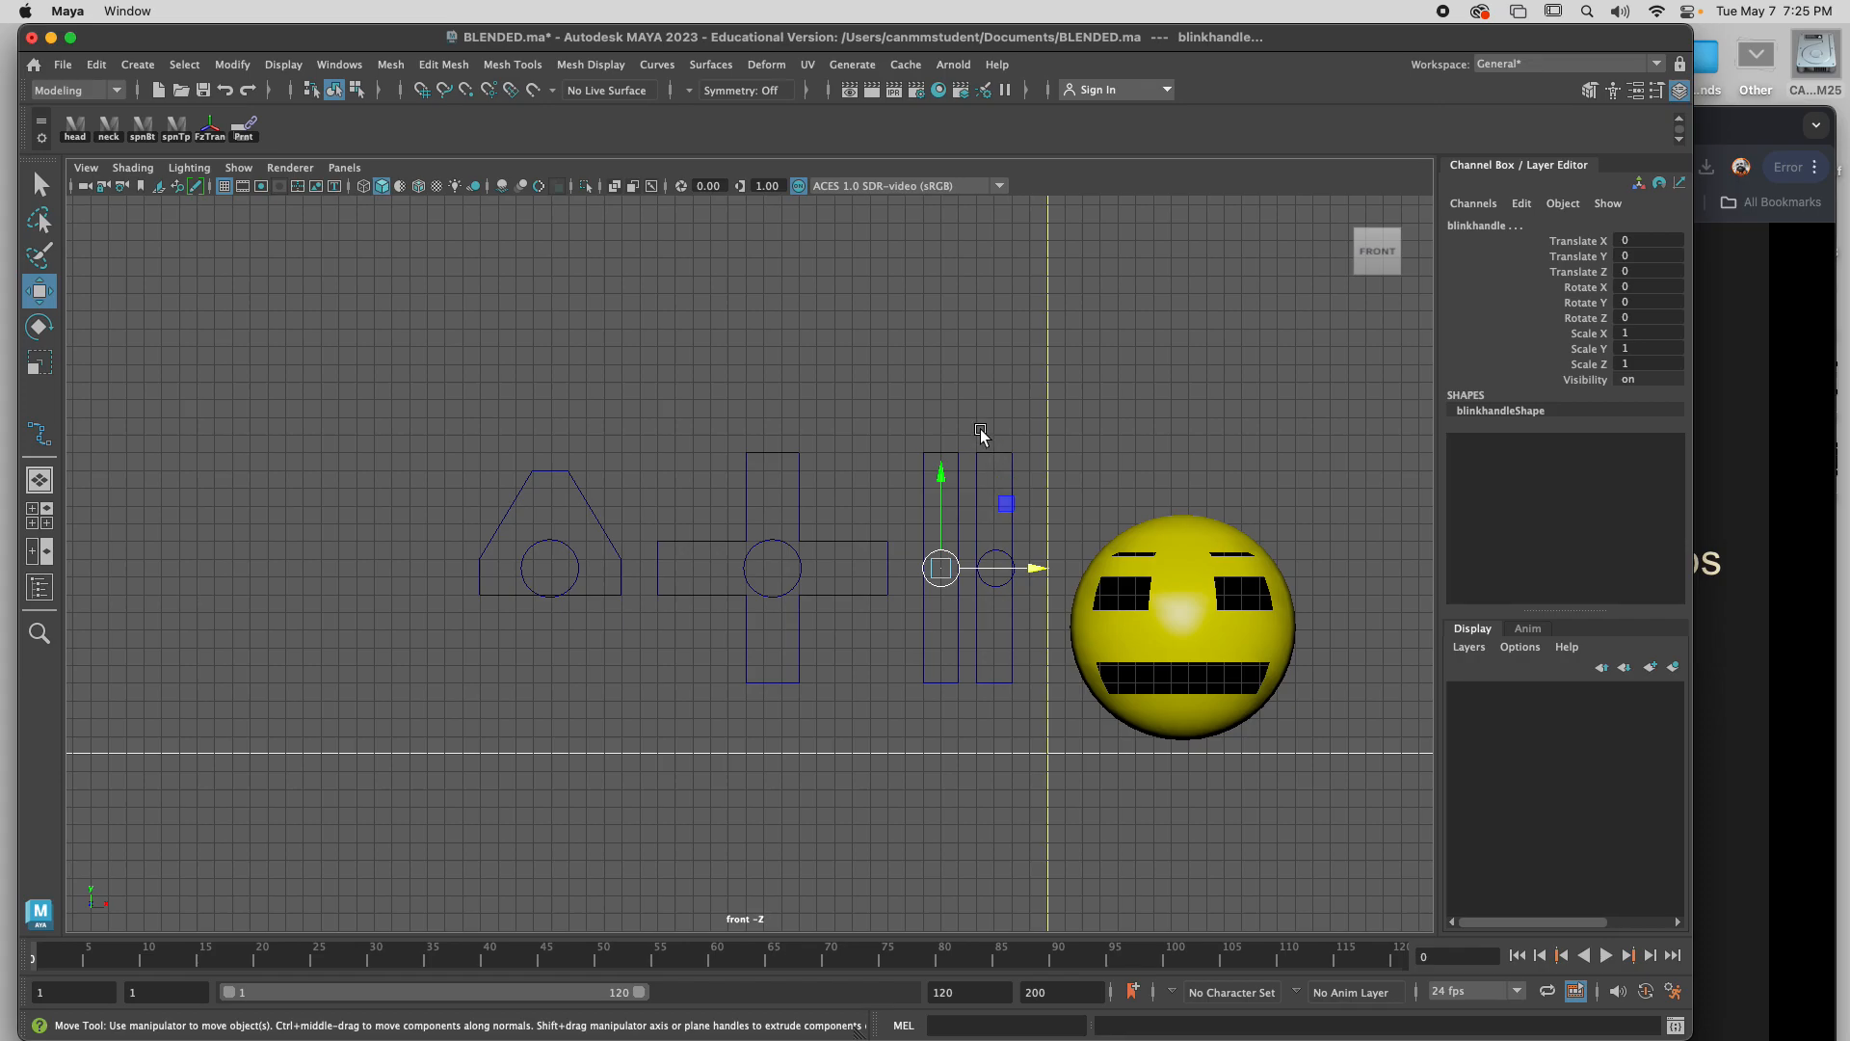
click(1017, 461)
drag(906, 429, 966, 486)
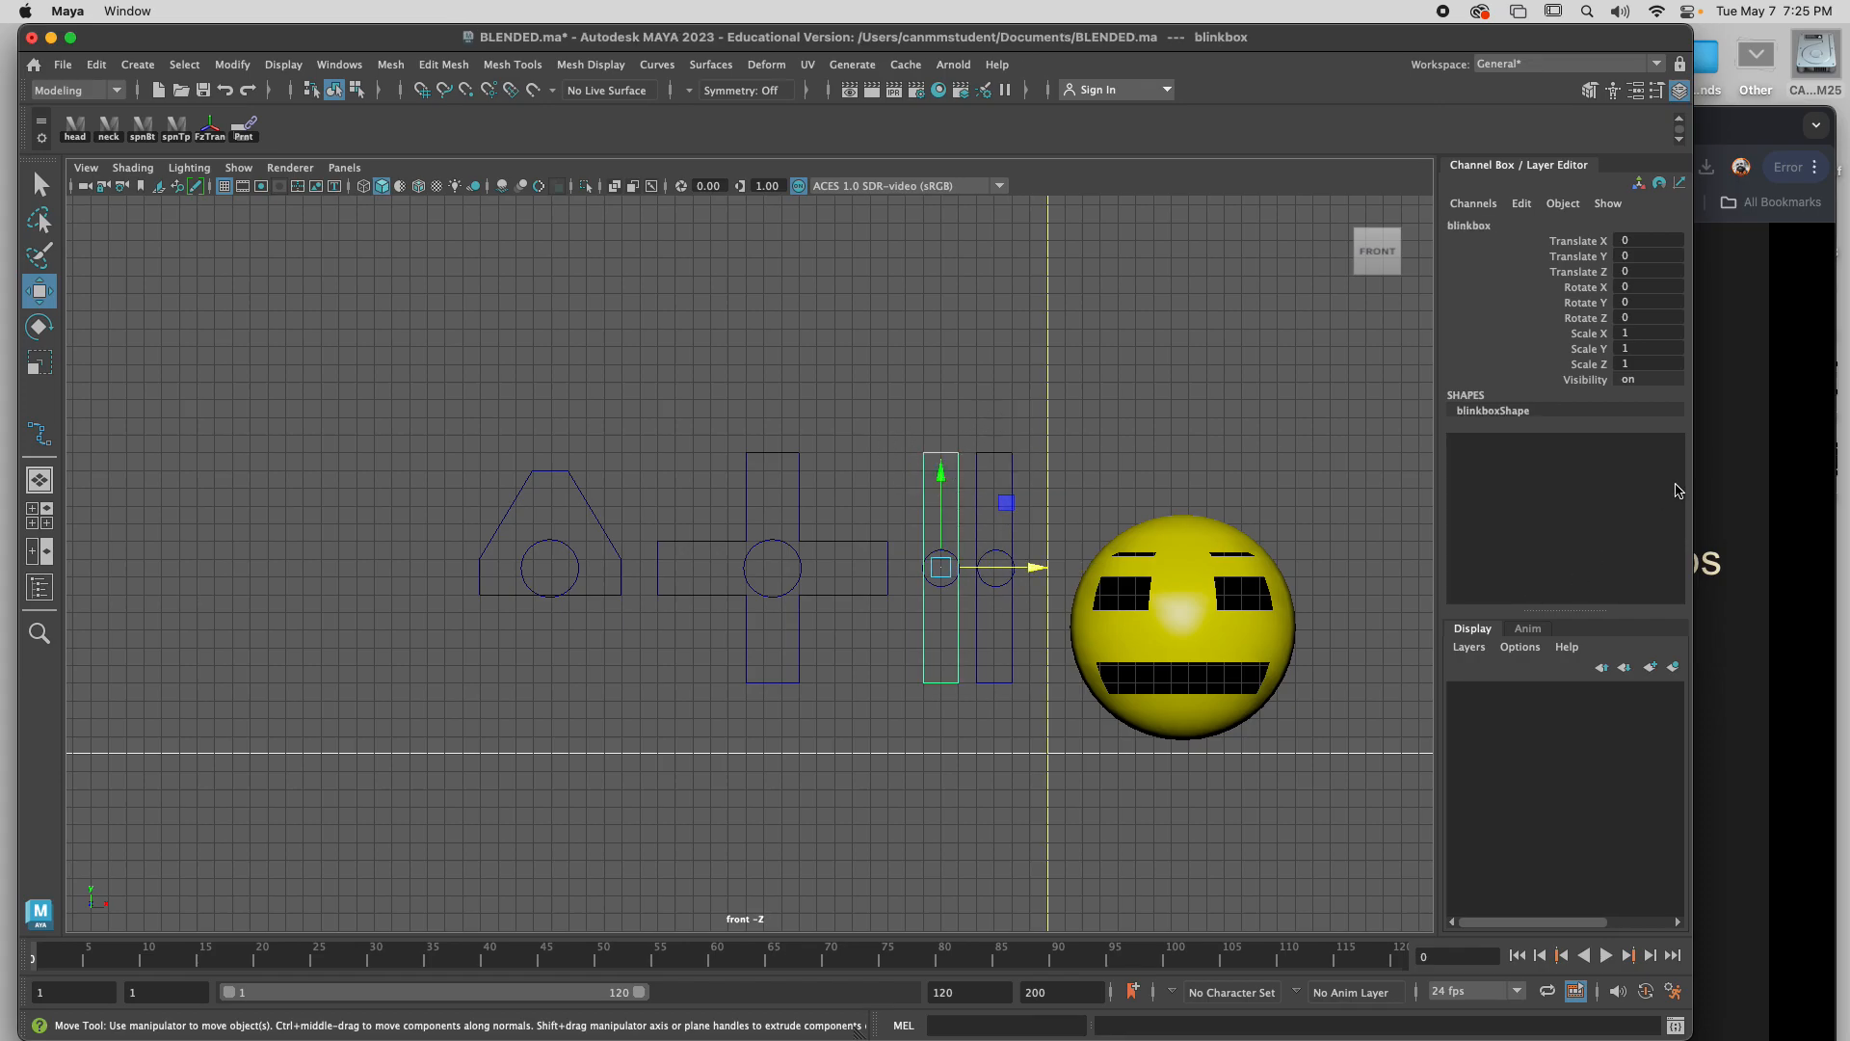
Consult the blend shapes slide in Chrome, return to Maya and freeze the transformations of all control curves again.
drag(473, 442, 1046, 783)
click(1783, 604)
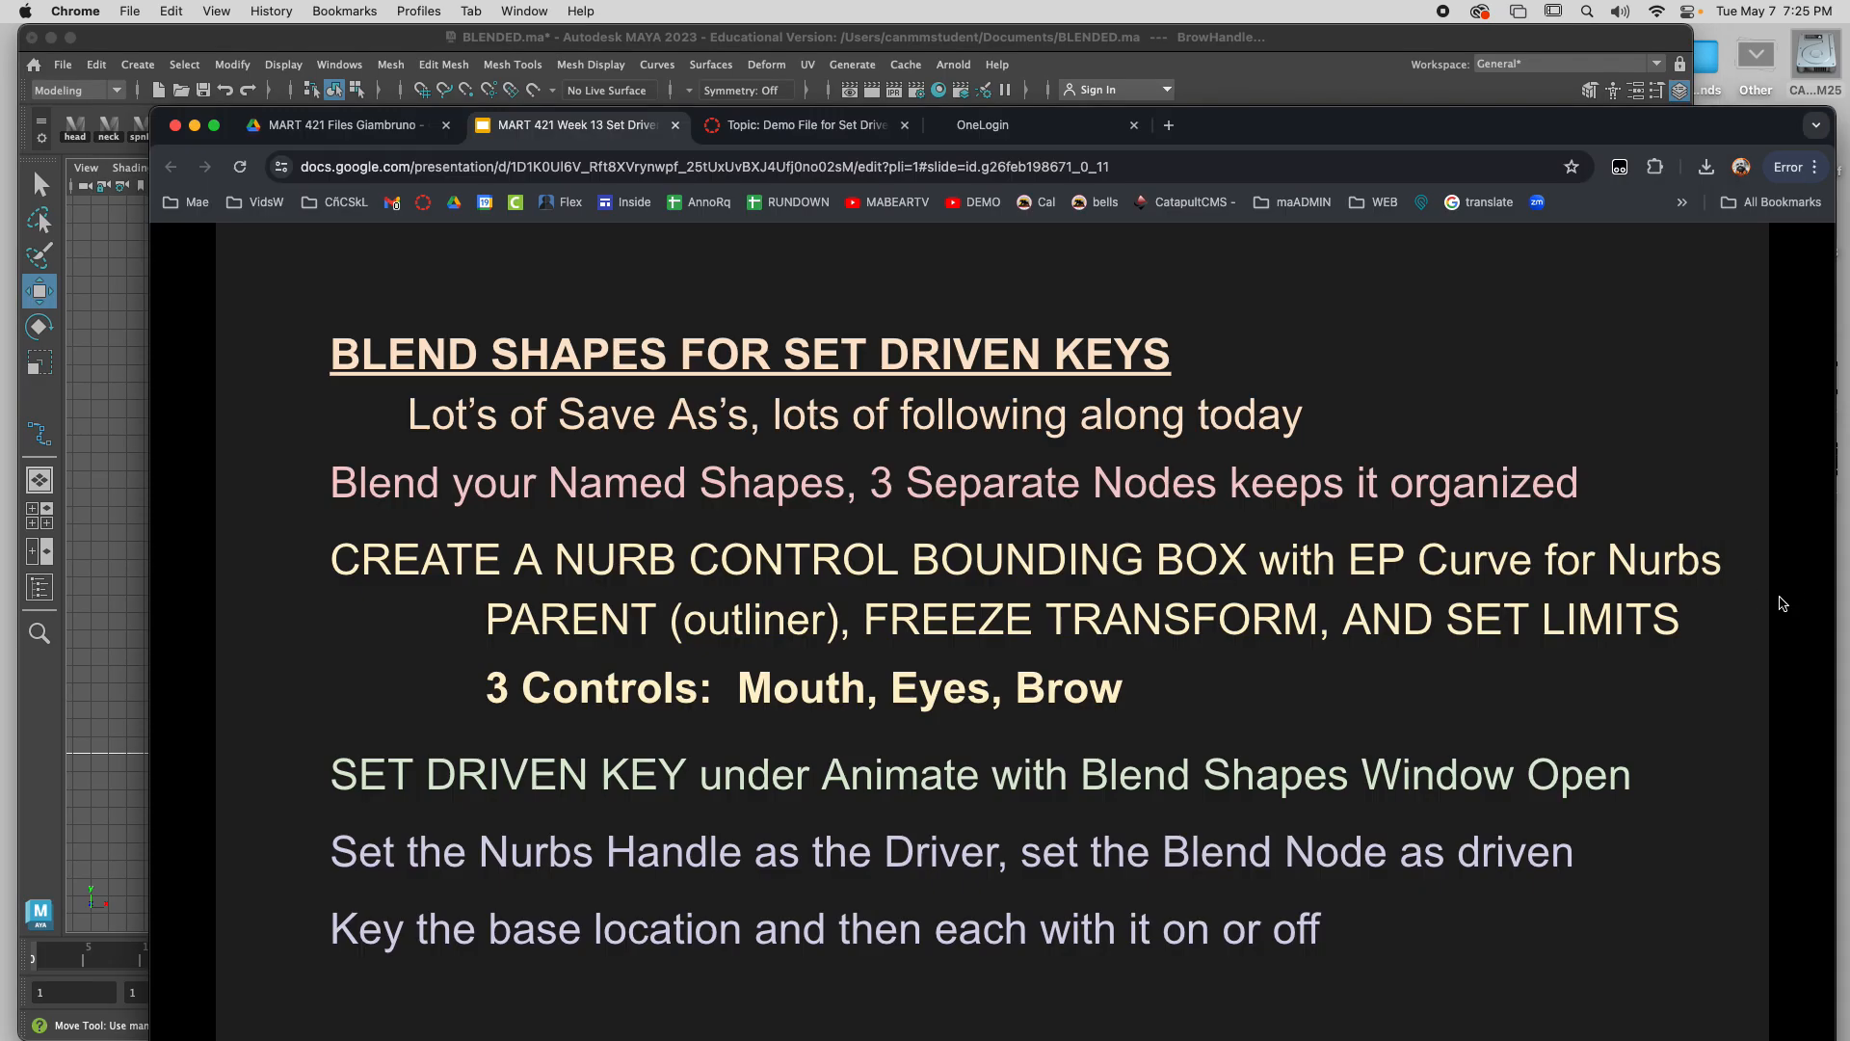
click(1345, 38)
click(445, 459)
drag(445, 459, 1007, 704)
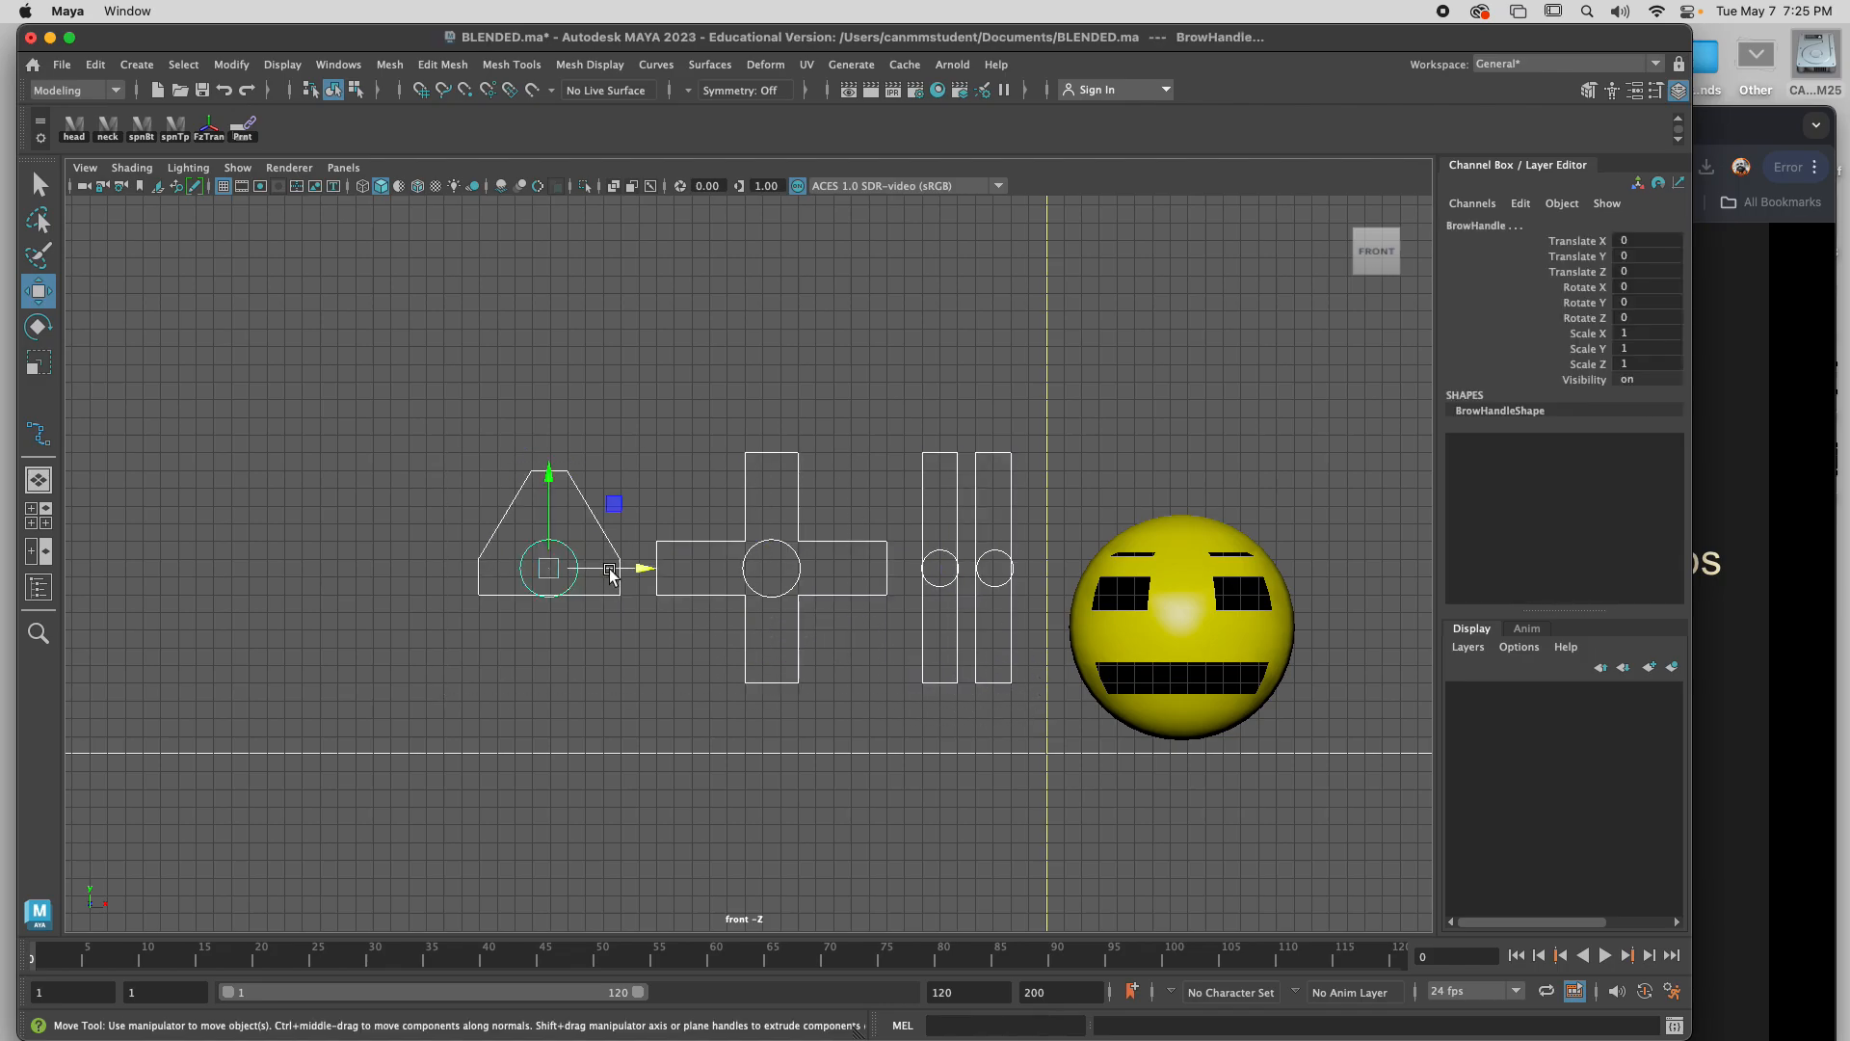
click(236, 67)
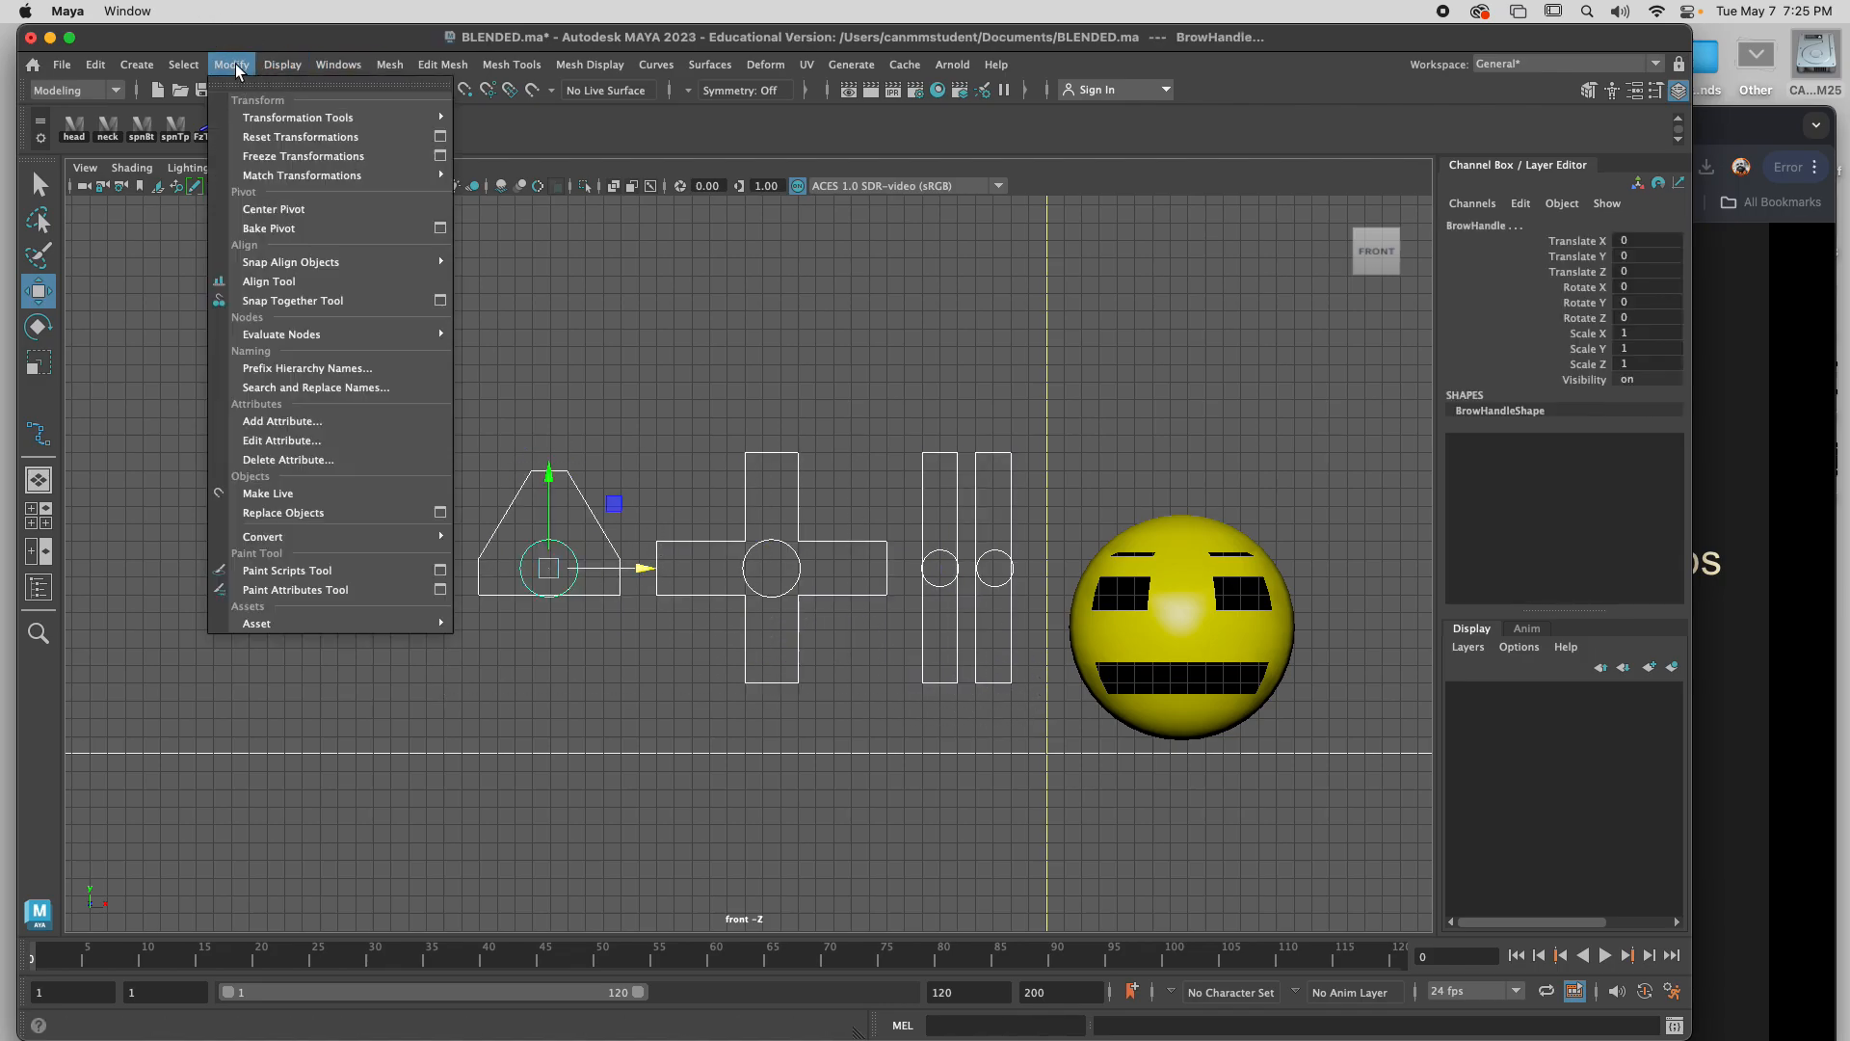
click(249, 156)
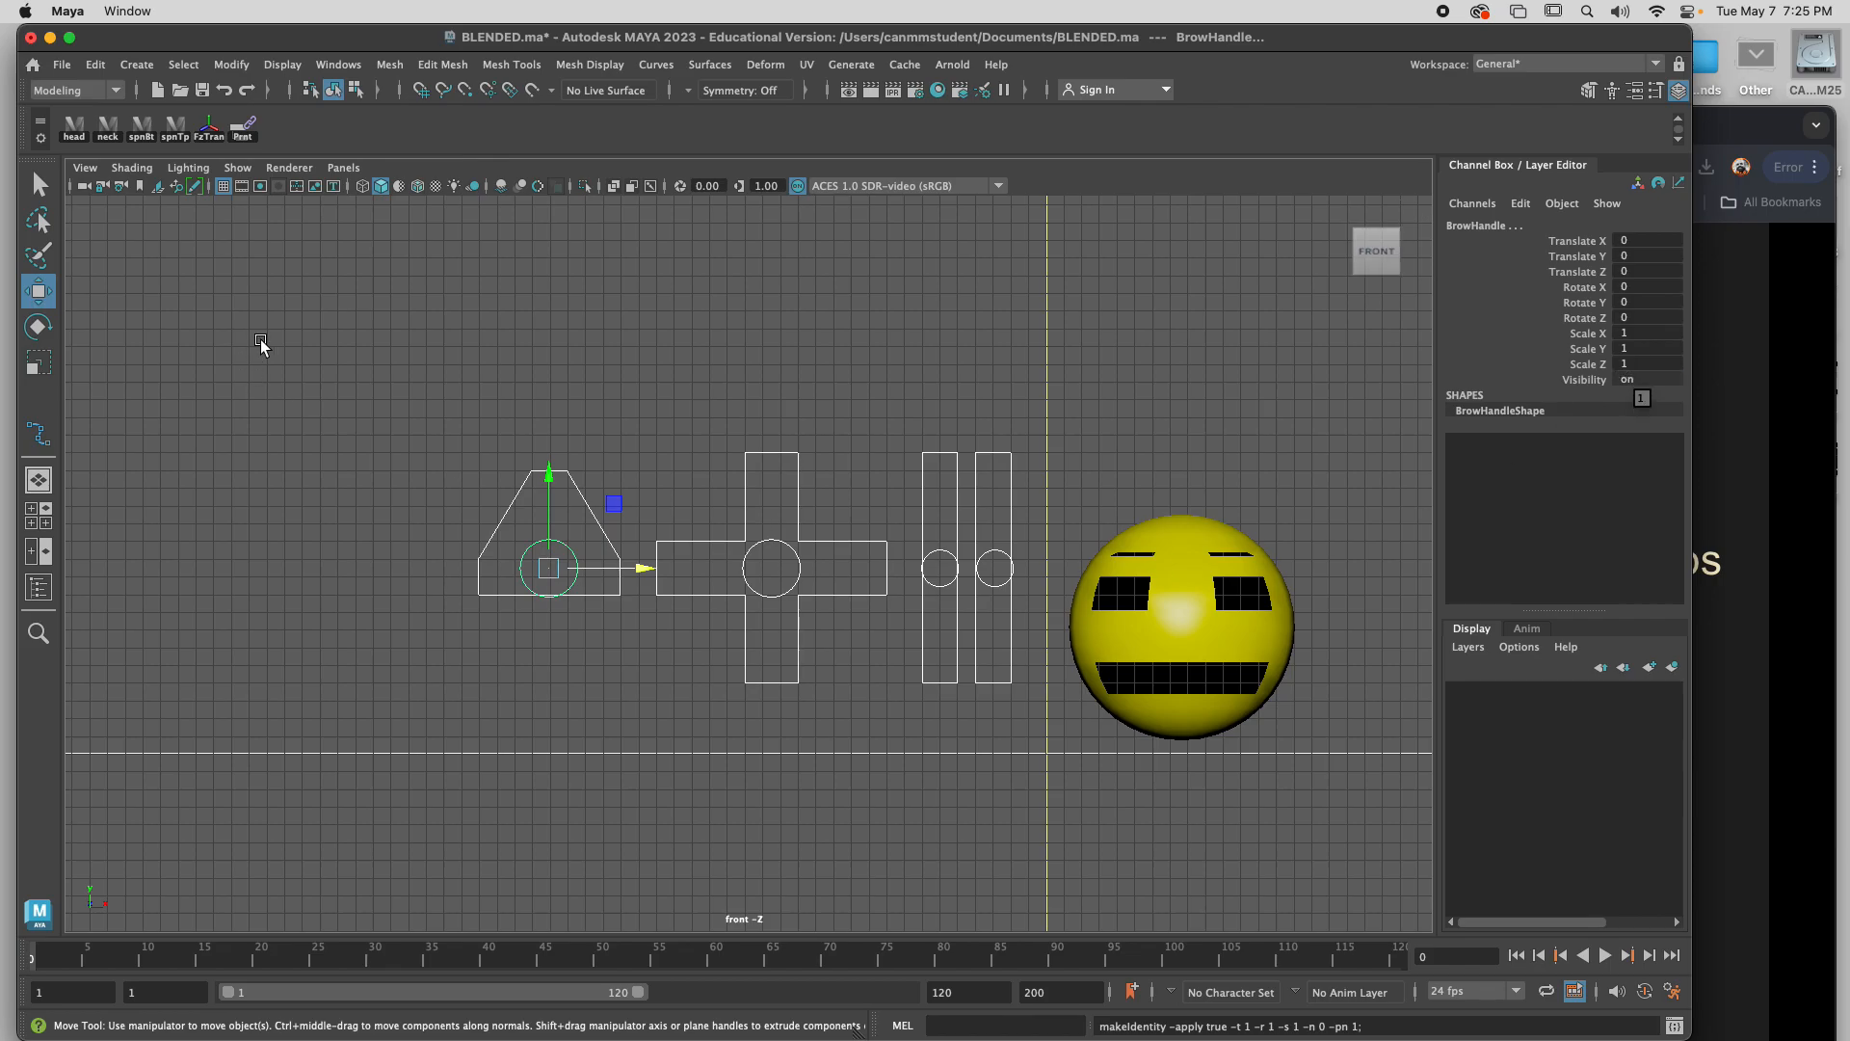
Delete the history of all control boxes and handles, and inspect the smiley face's blend shape inputs before clearing the selection.
click(475, 520)
drag(454, 418, 1014, 675)
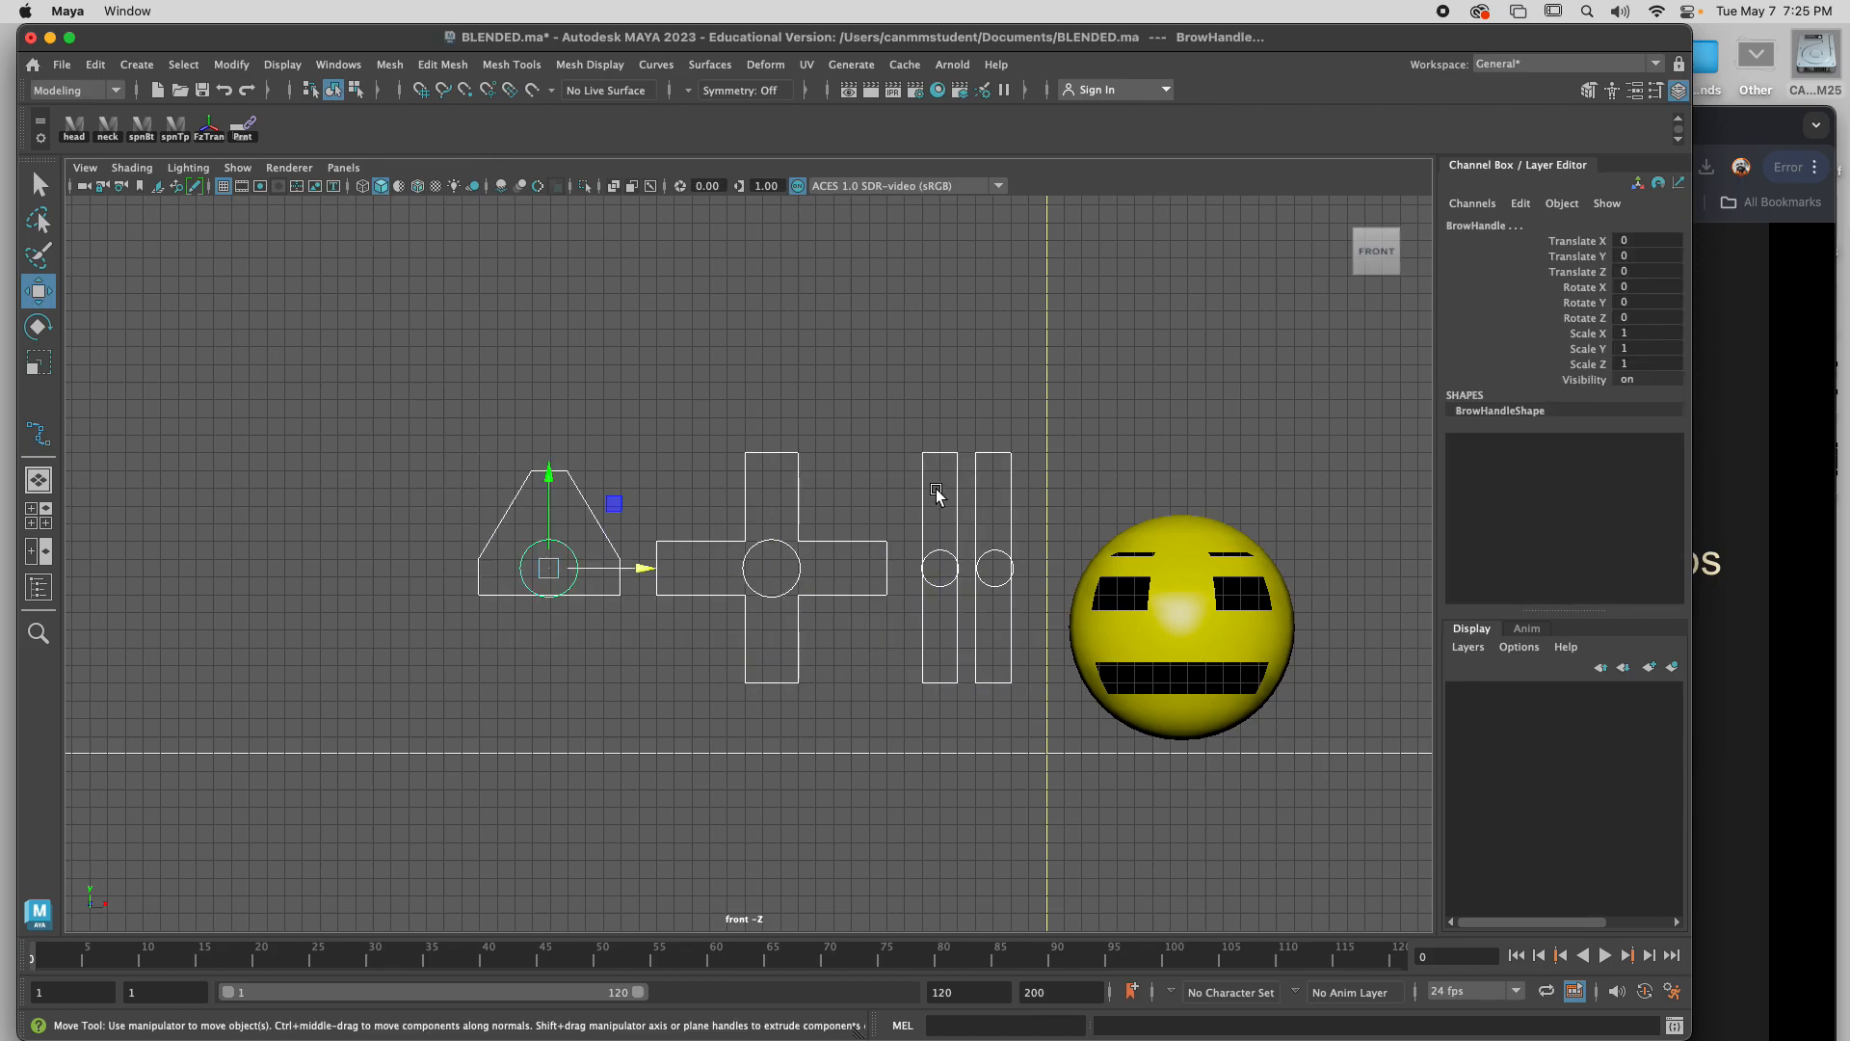
click(100, 68)
mouse_move(167, 297)
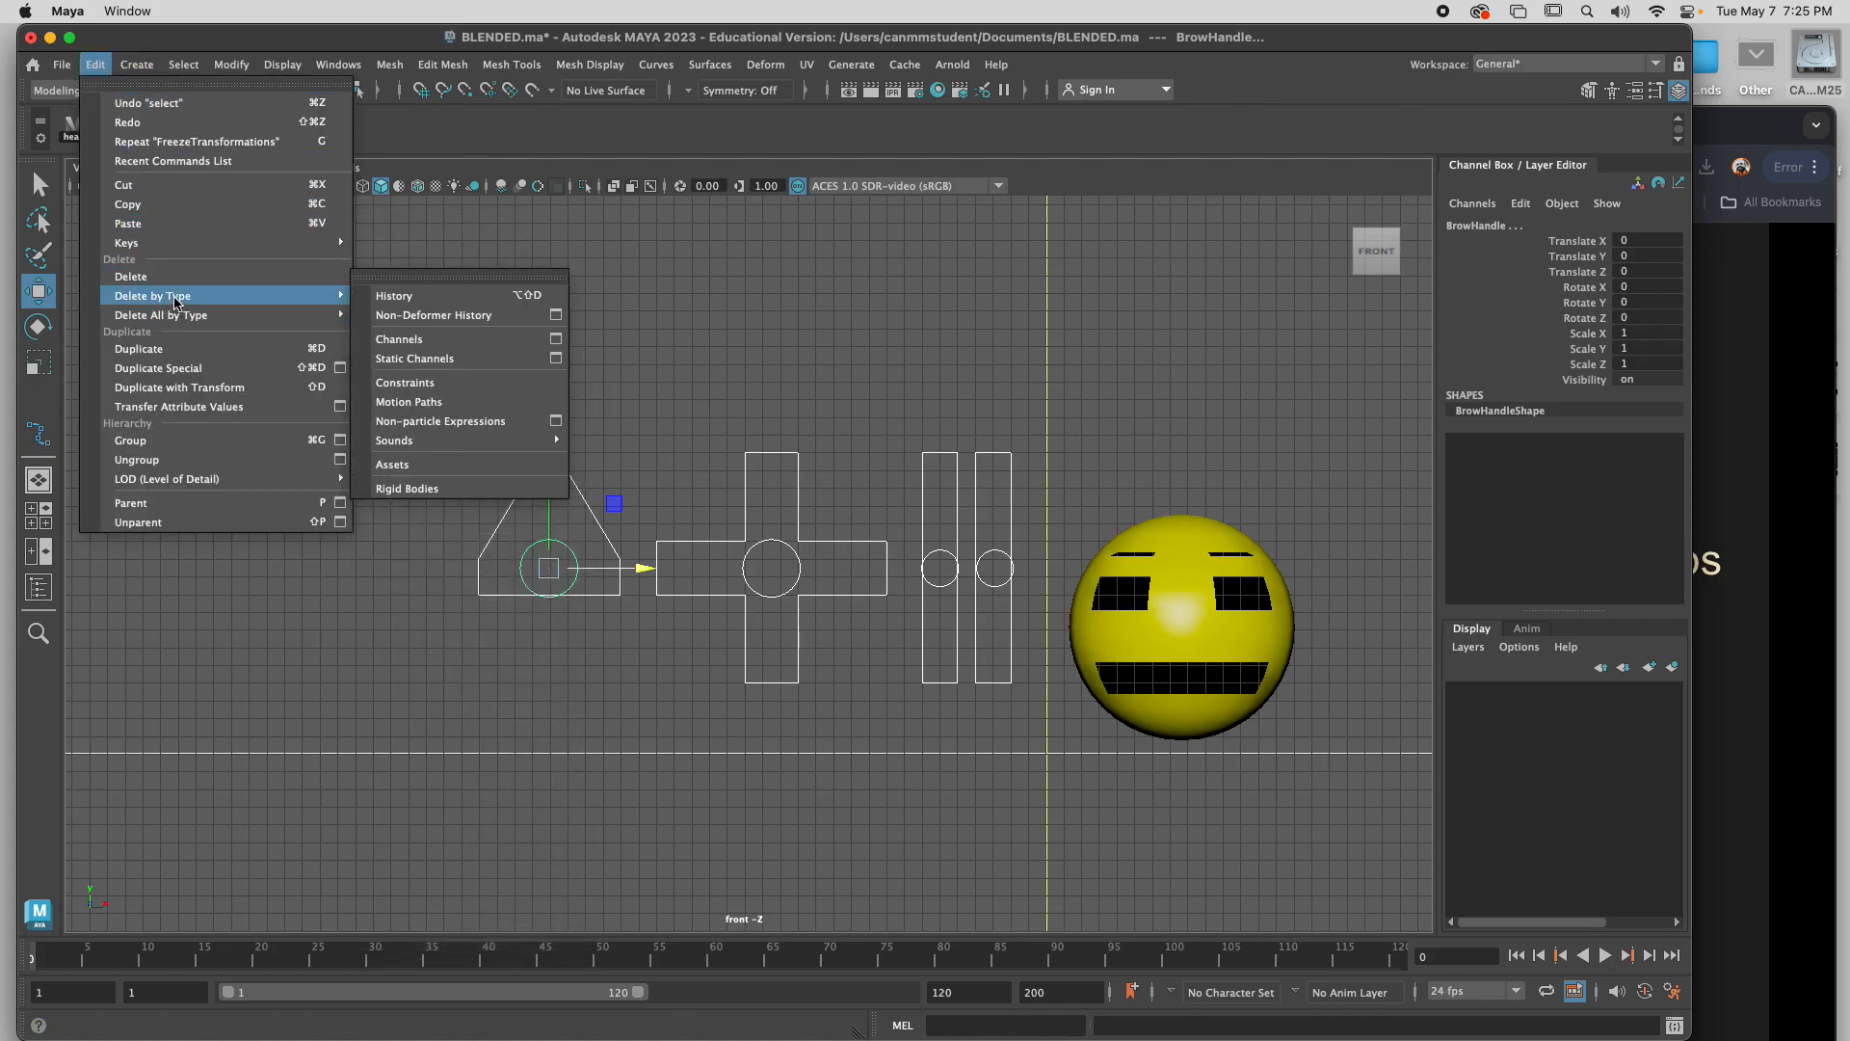
click(394, 295)
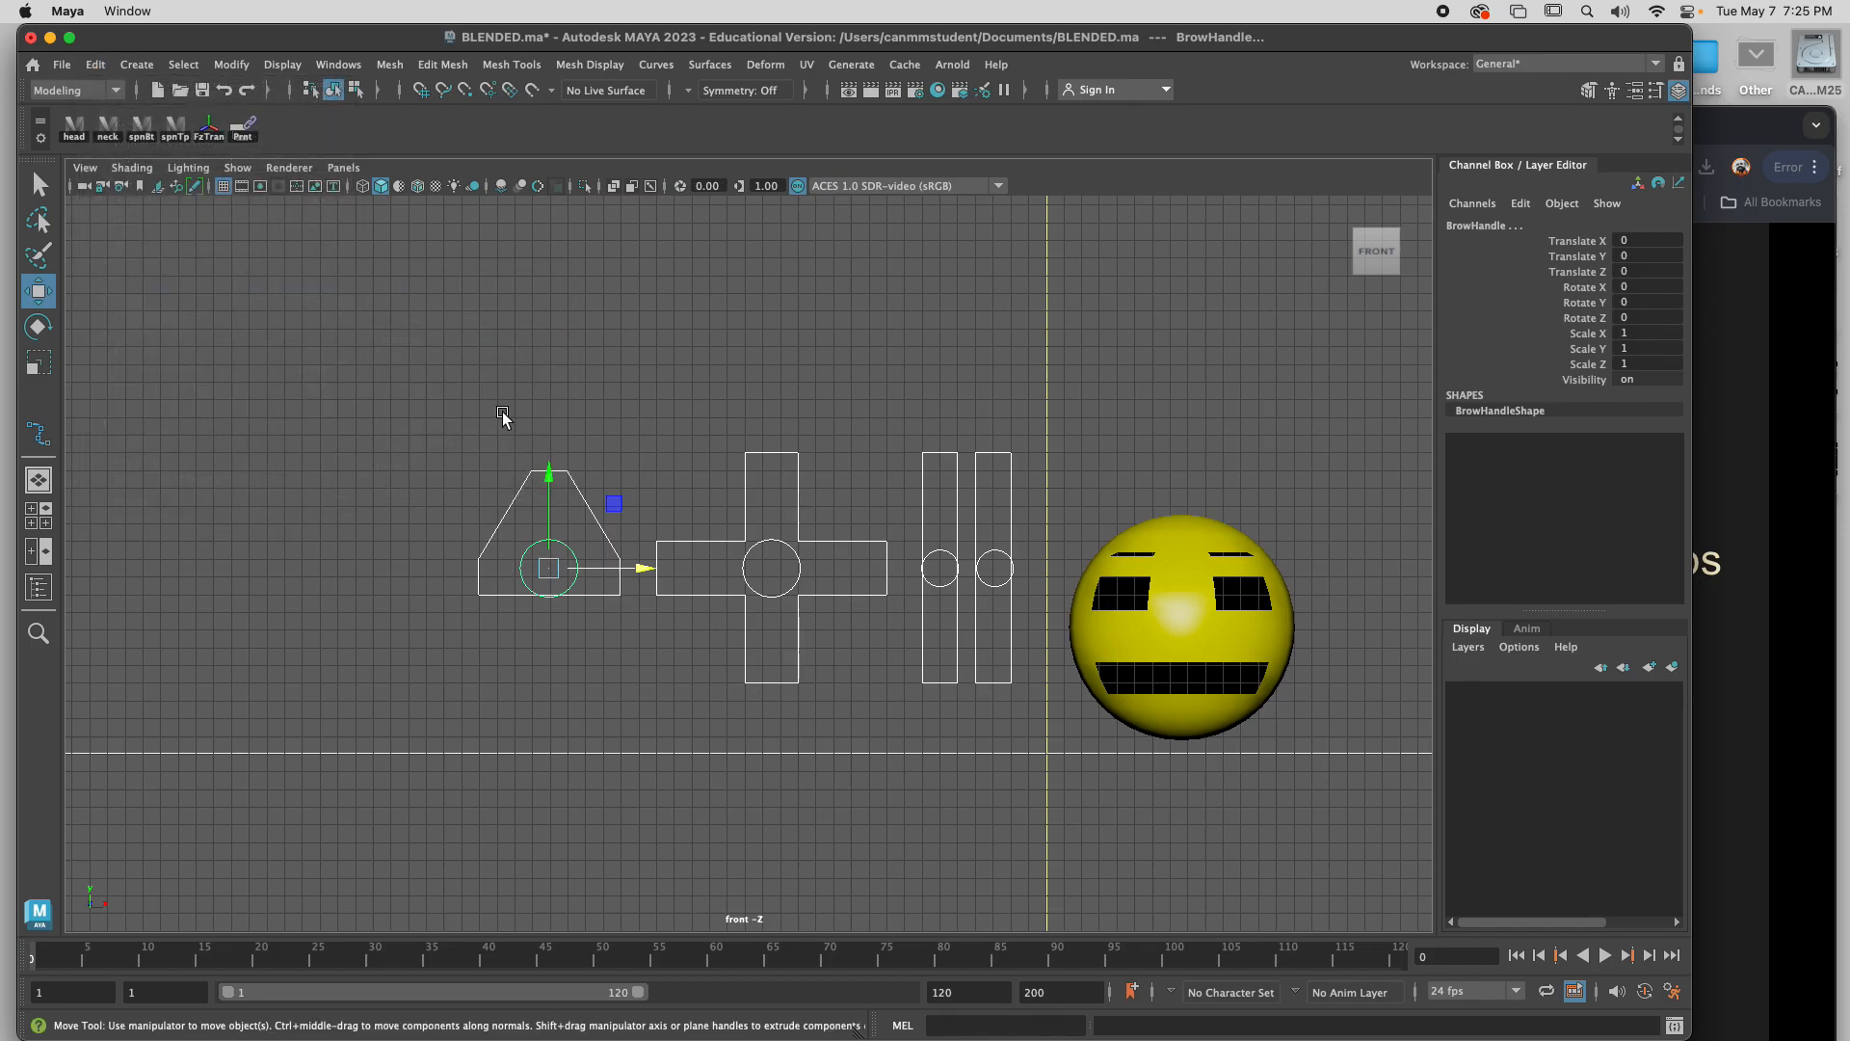
click(1161, 570)
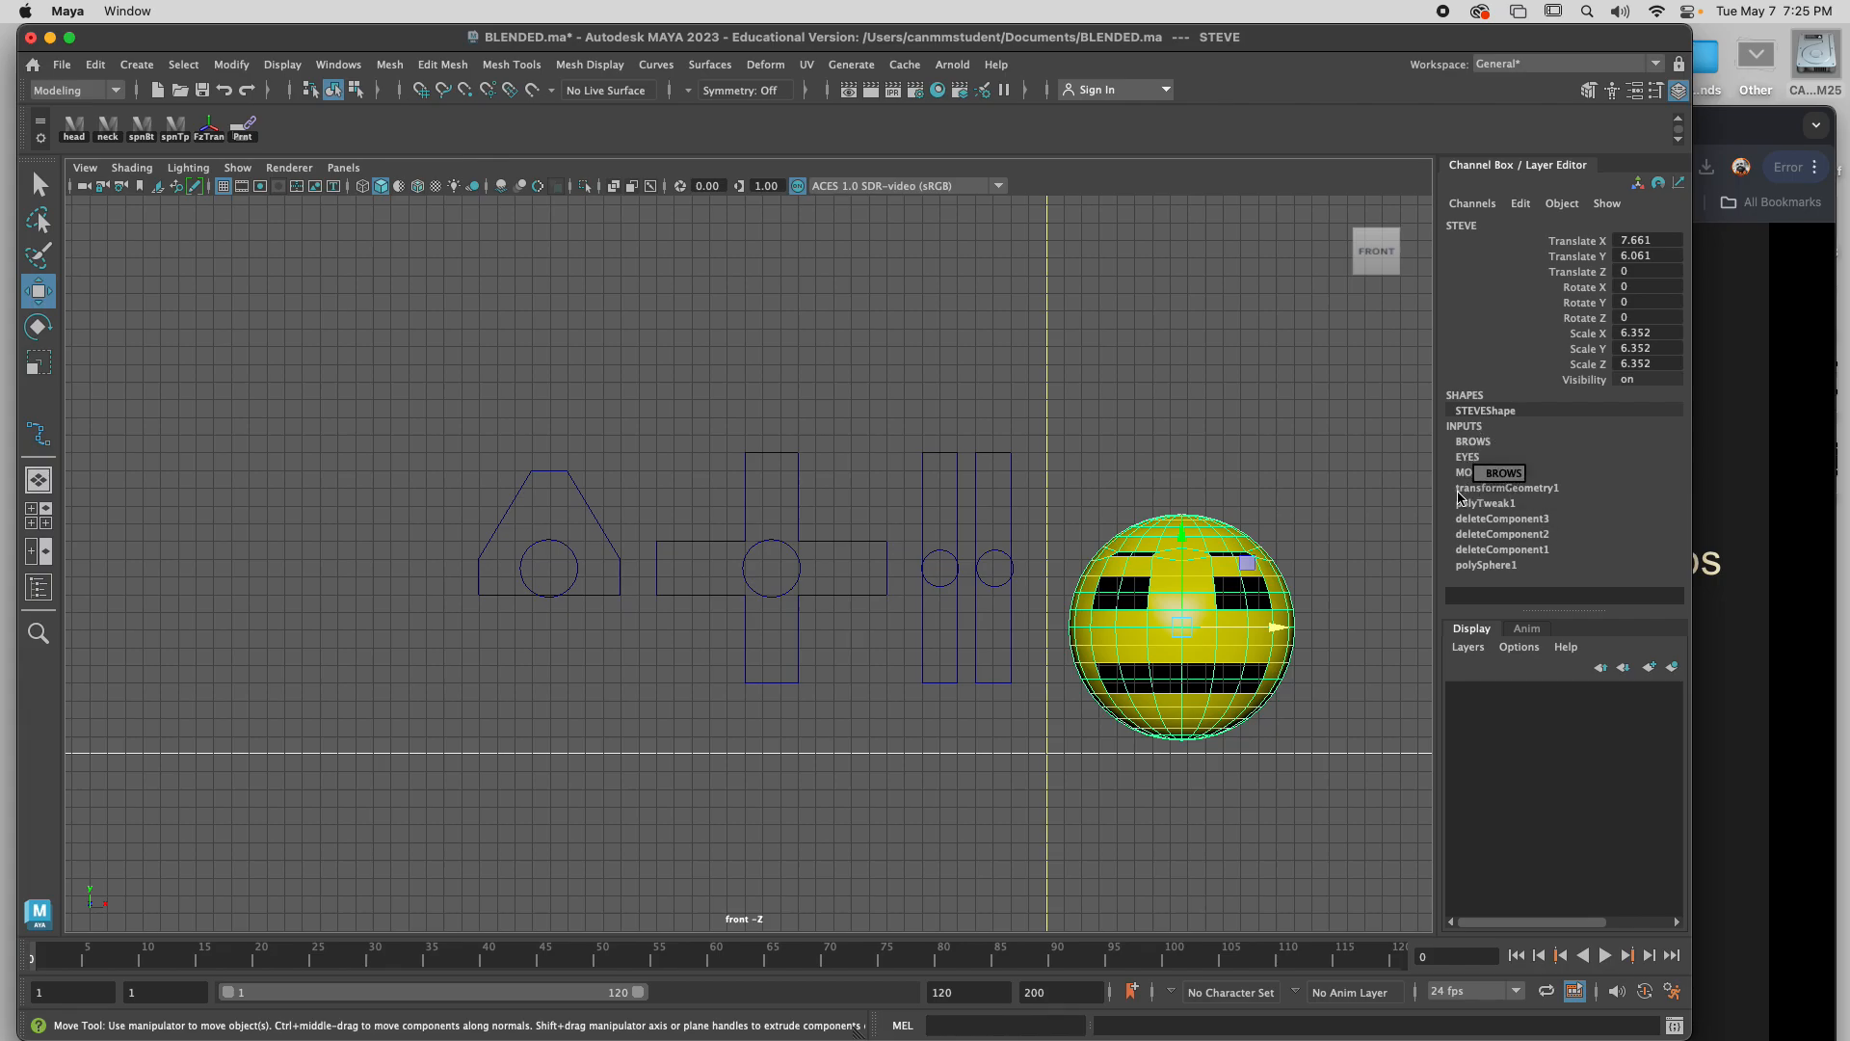
click(1239, 445)
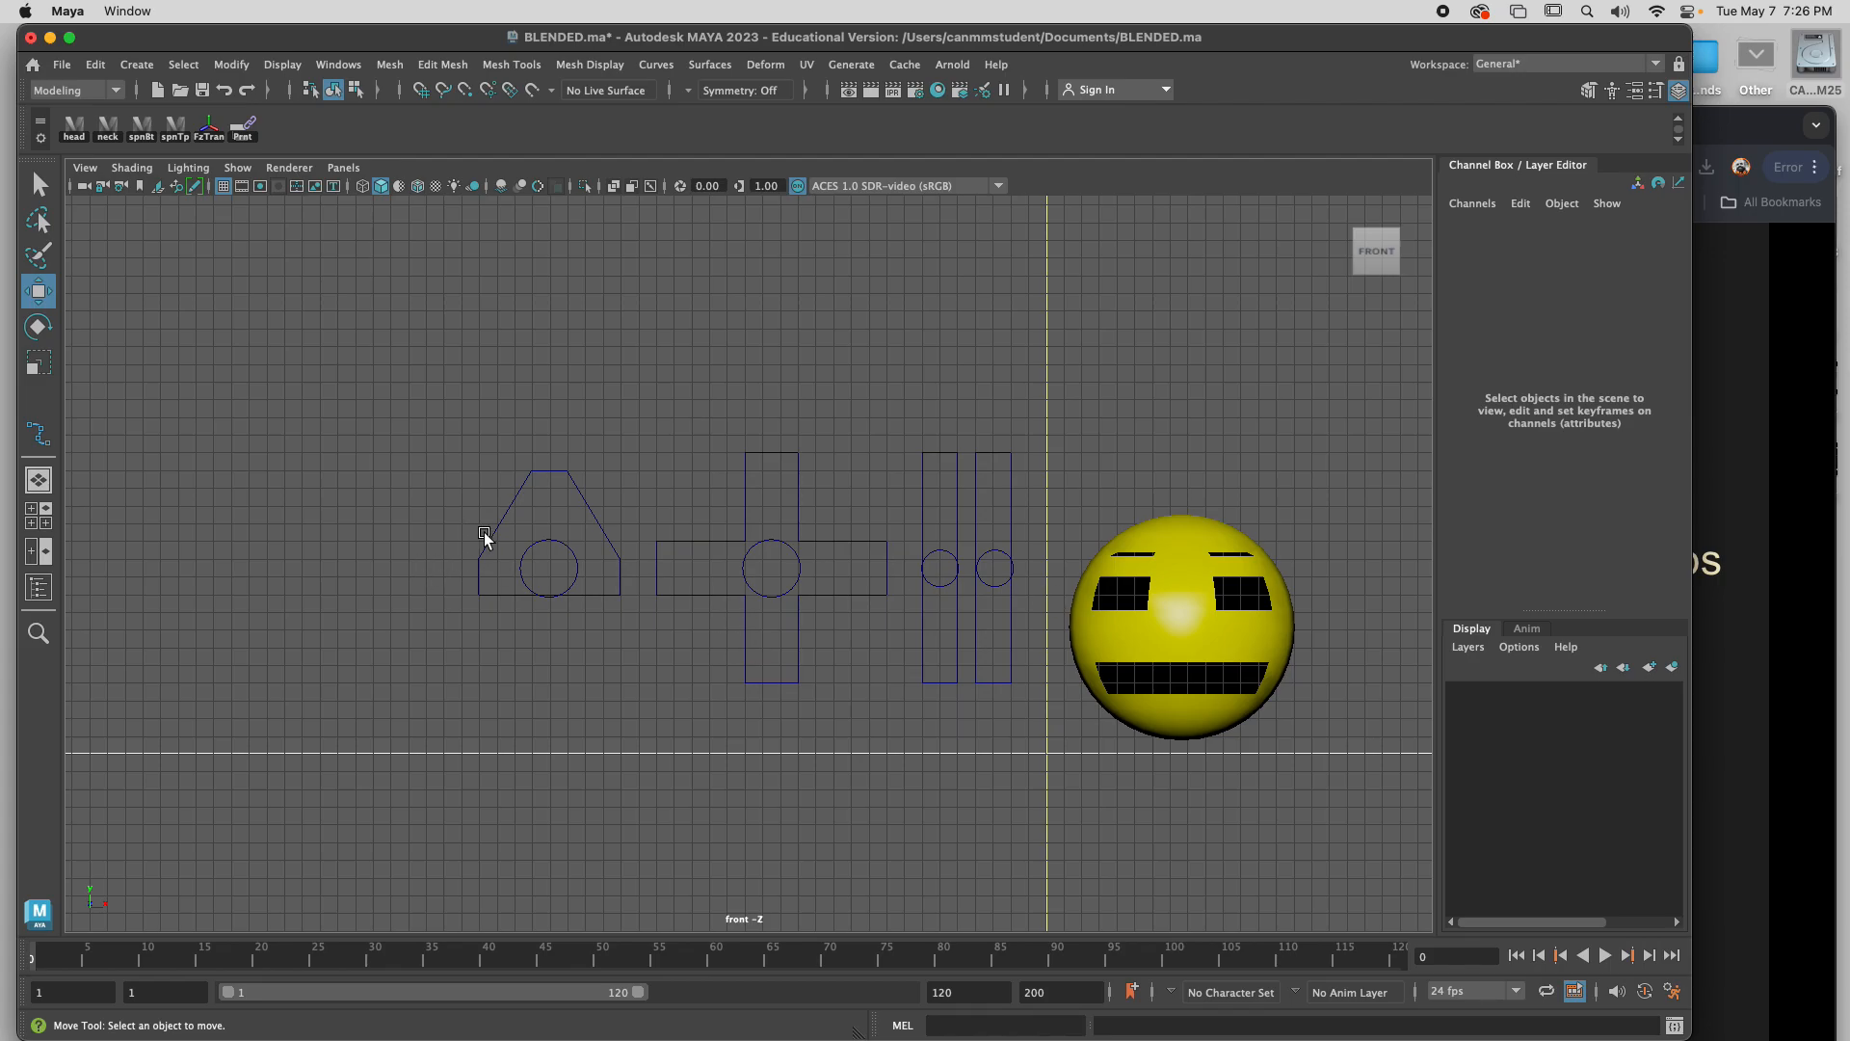
drag(451, 433, 1007, 701)
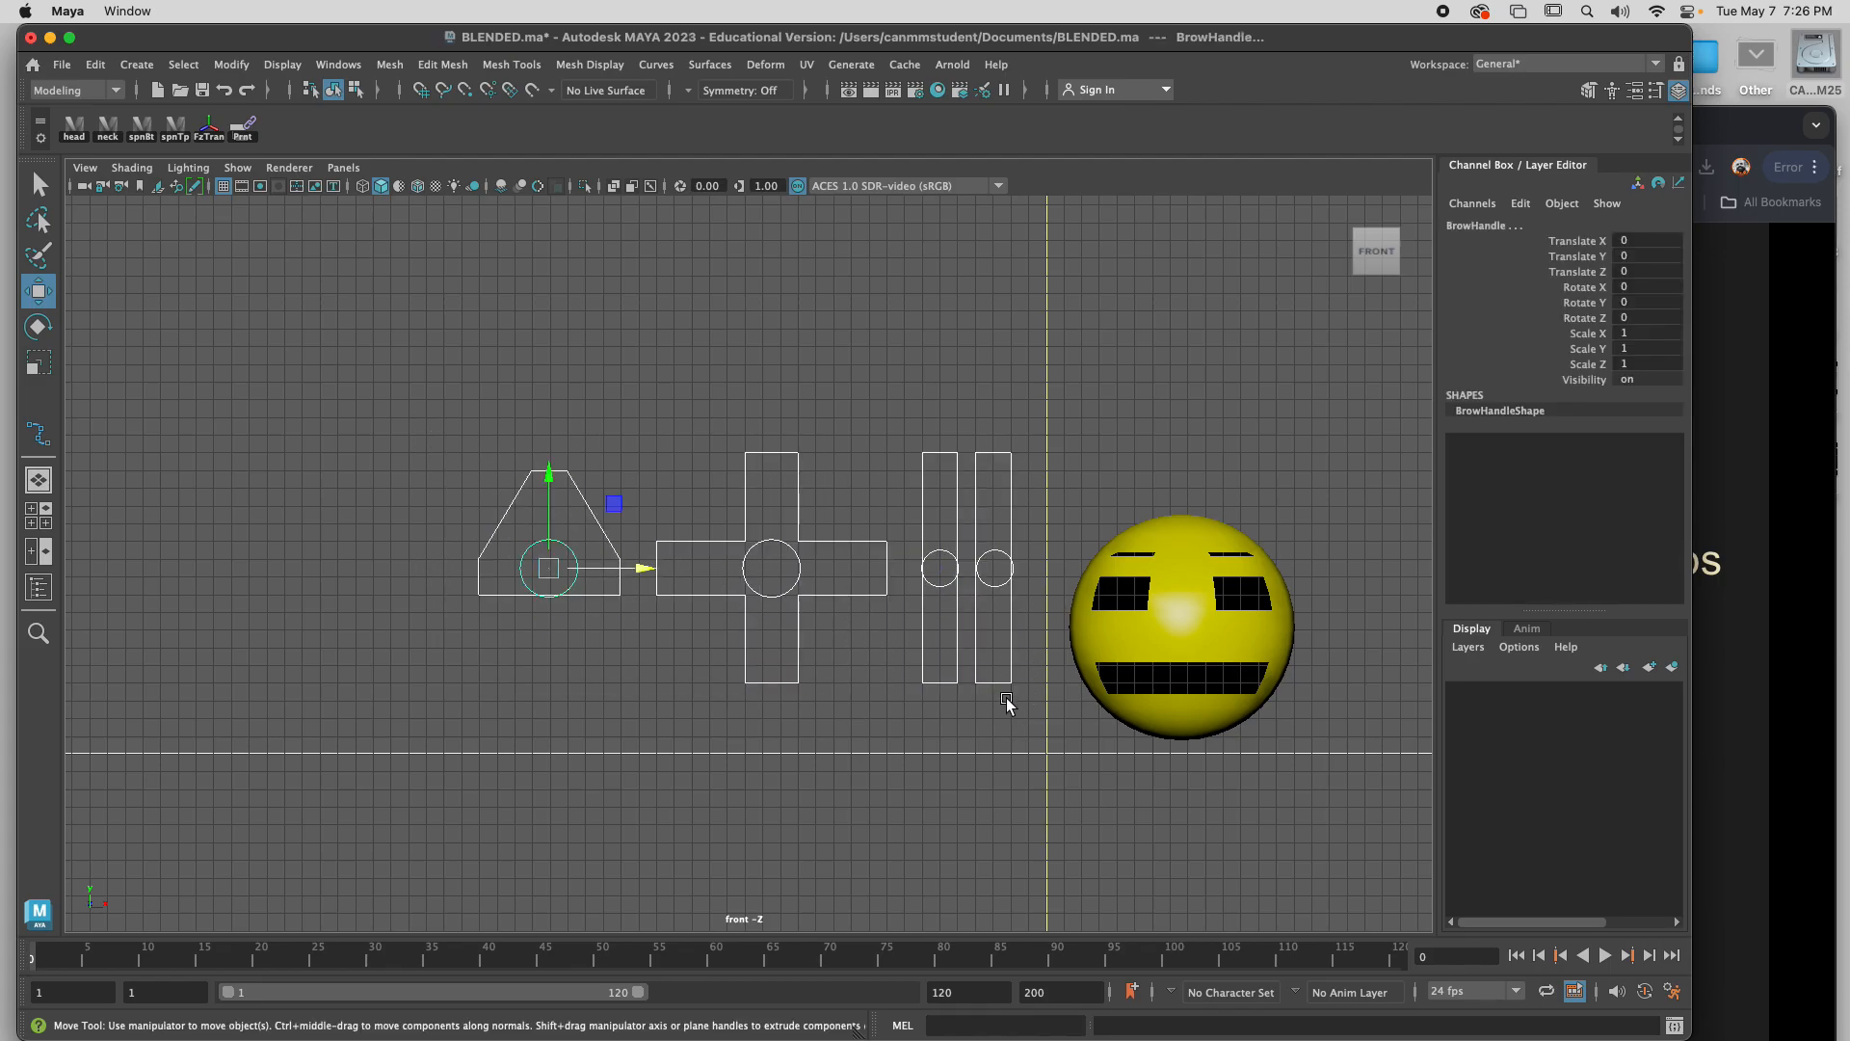
click(232, 65)
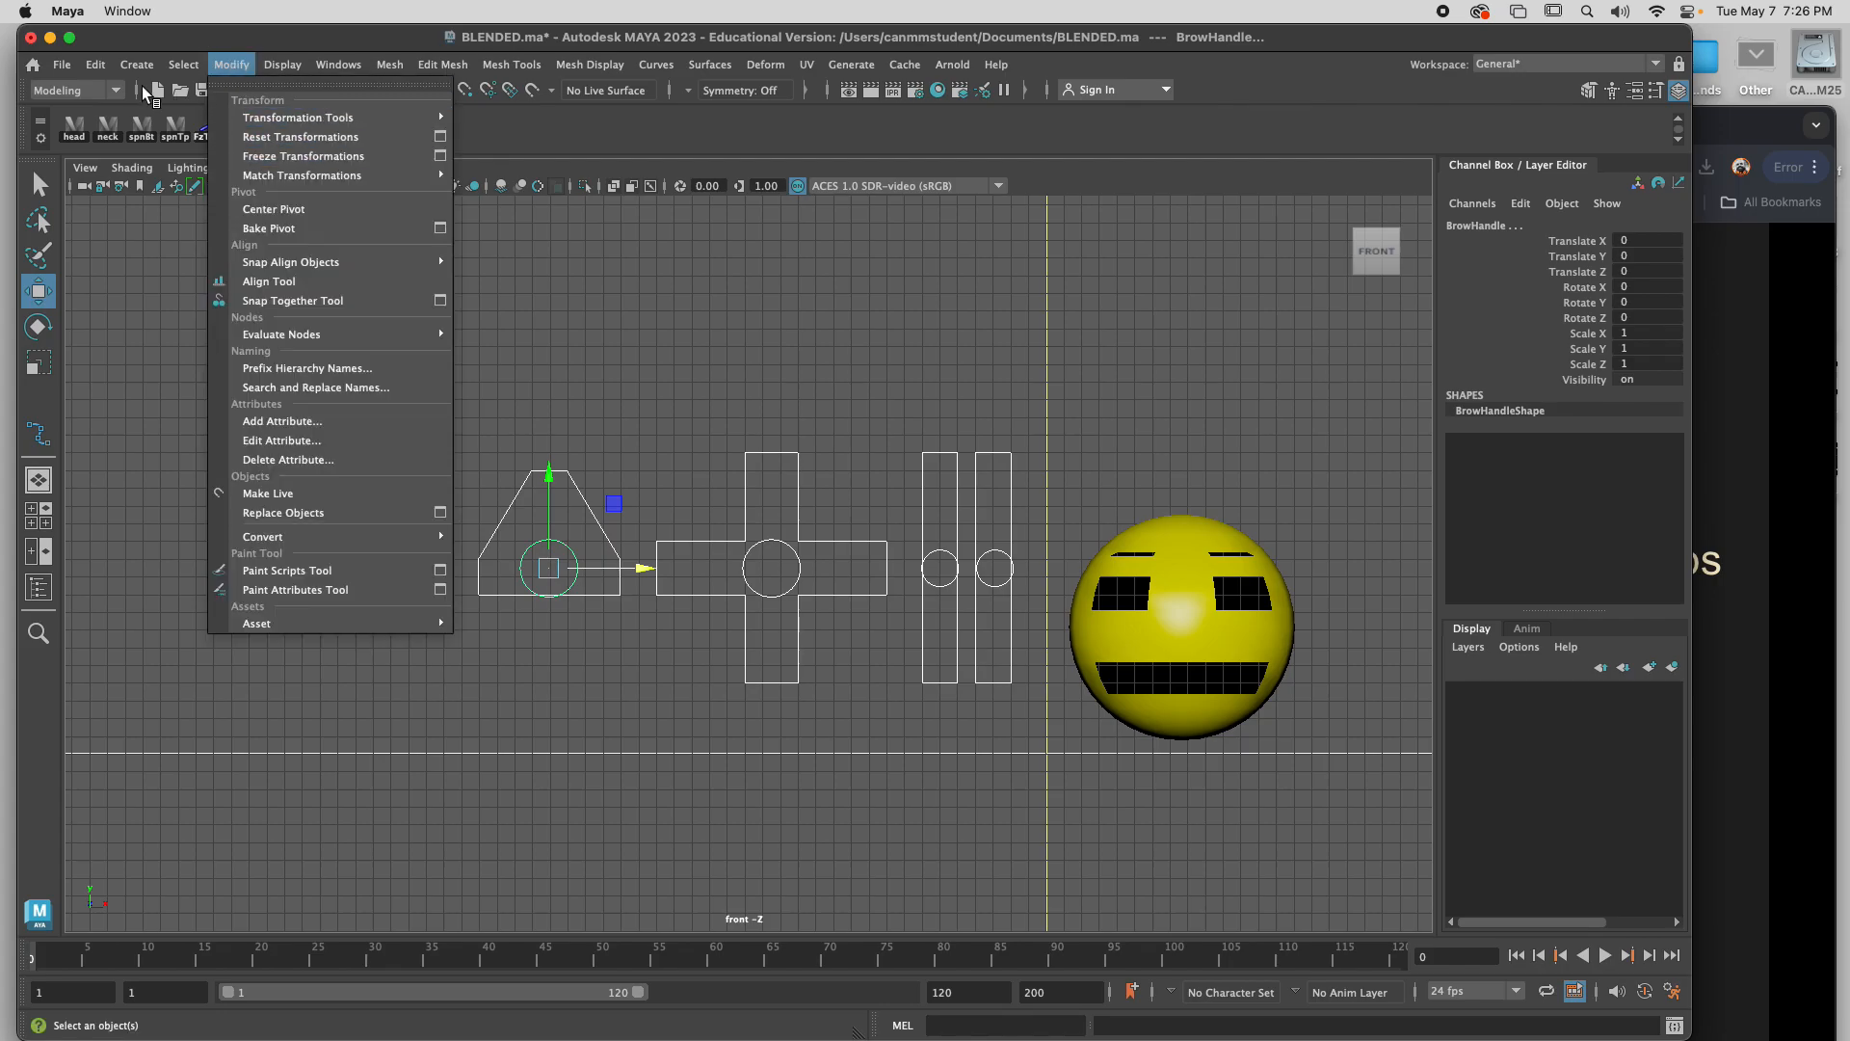
mouse_move(95, 65)
mouse_move(159, 299)
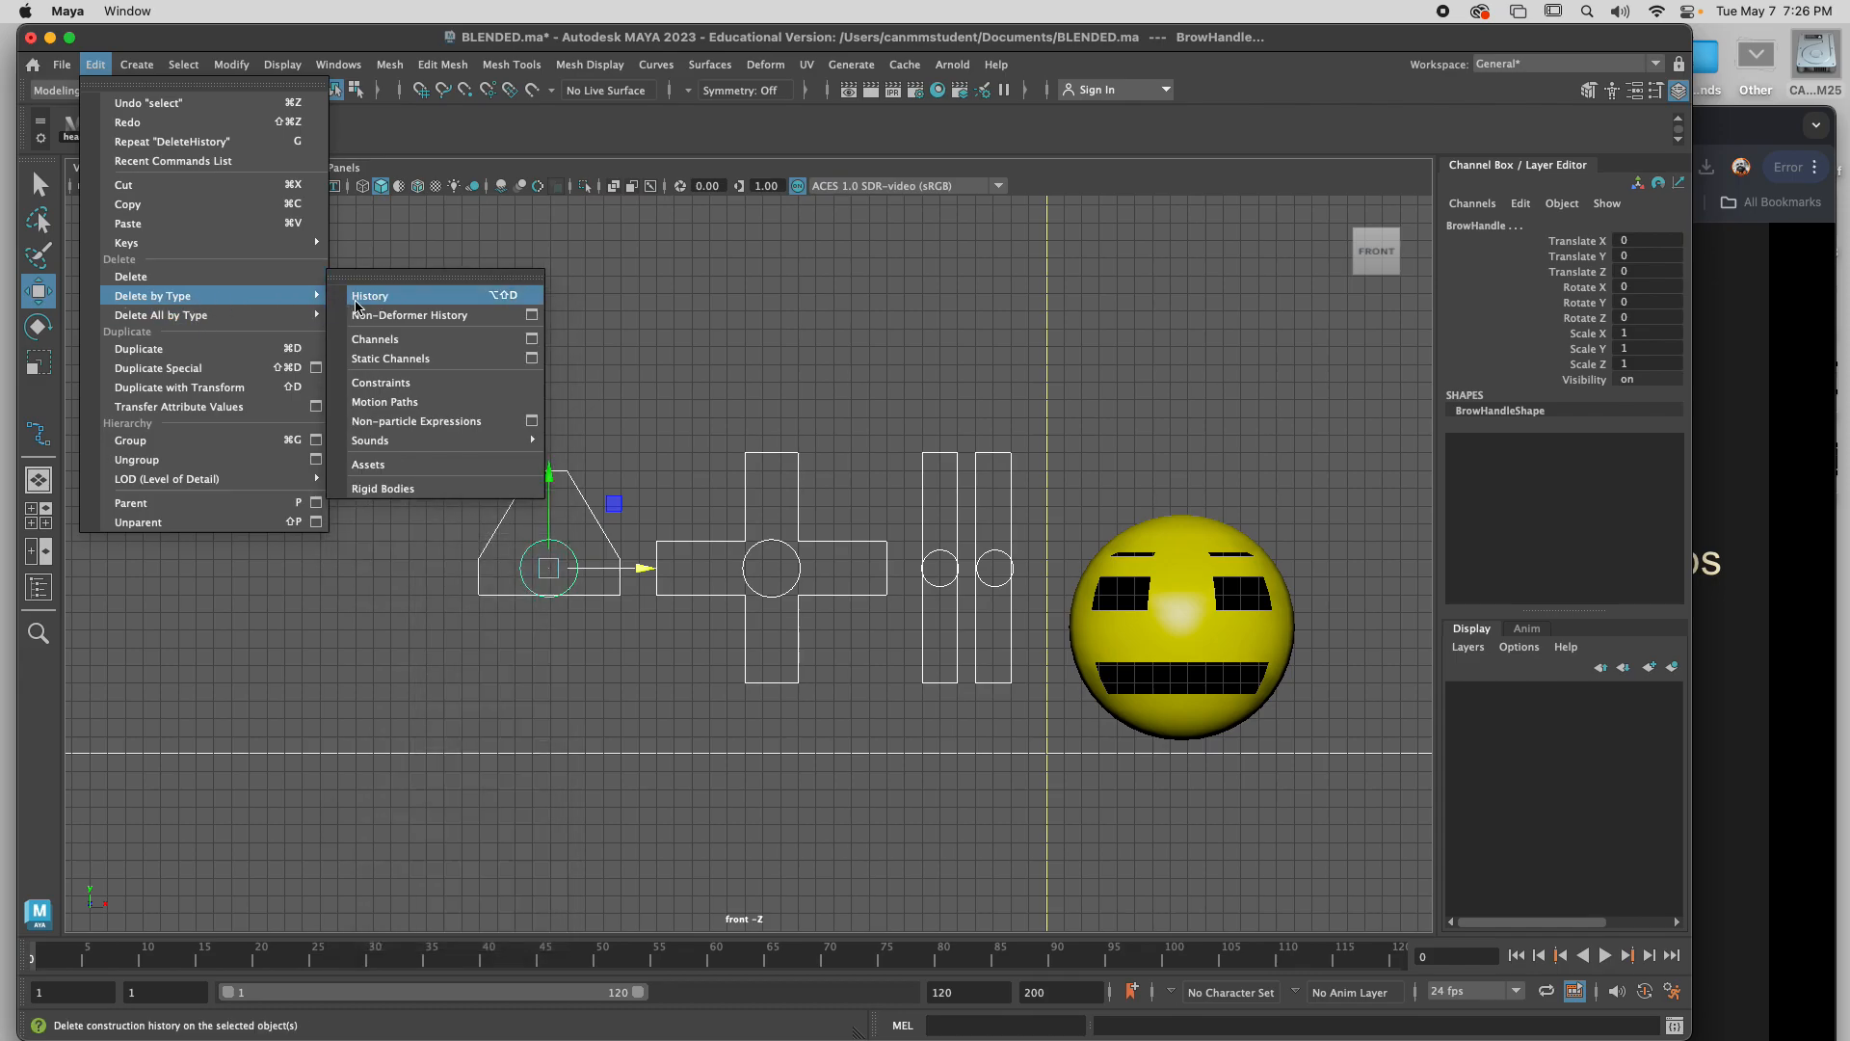
mouse_move(318, 317)
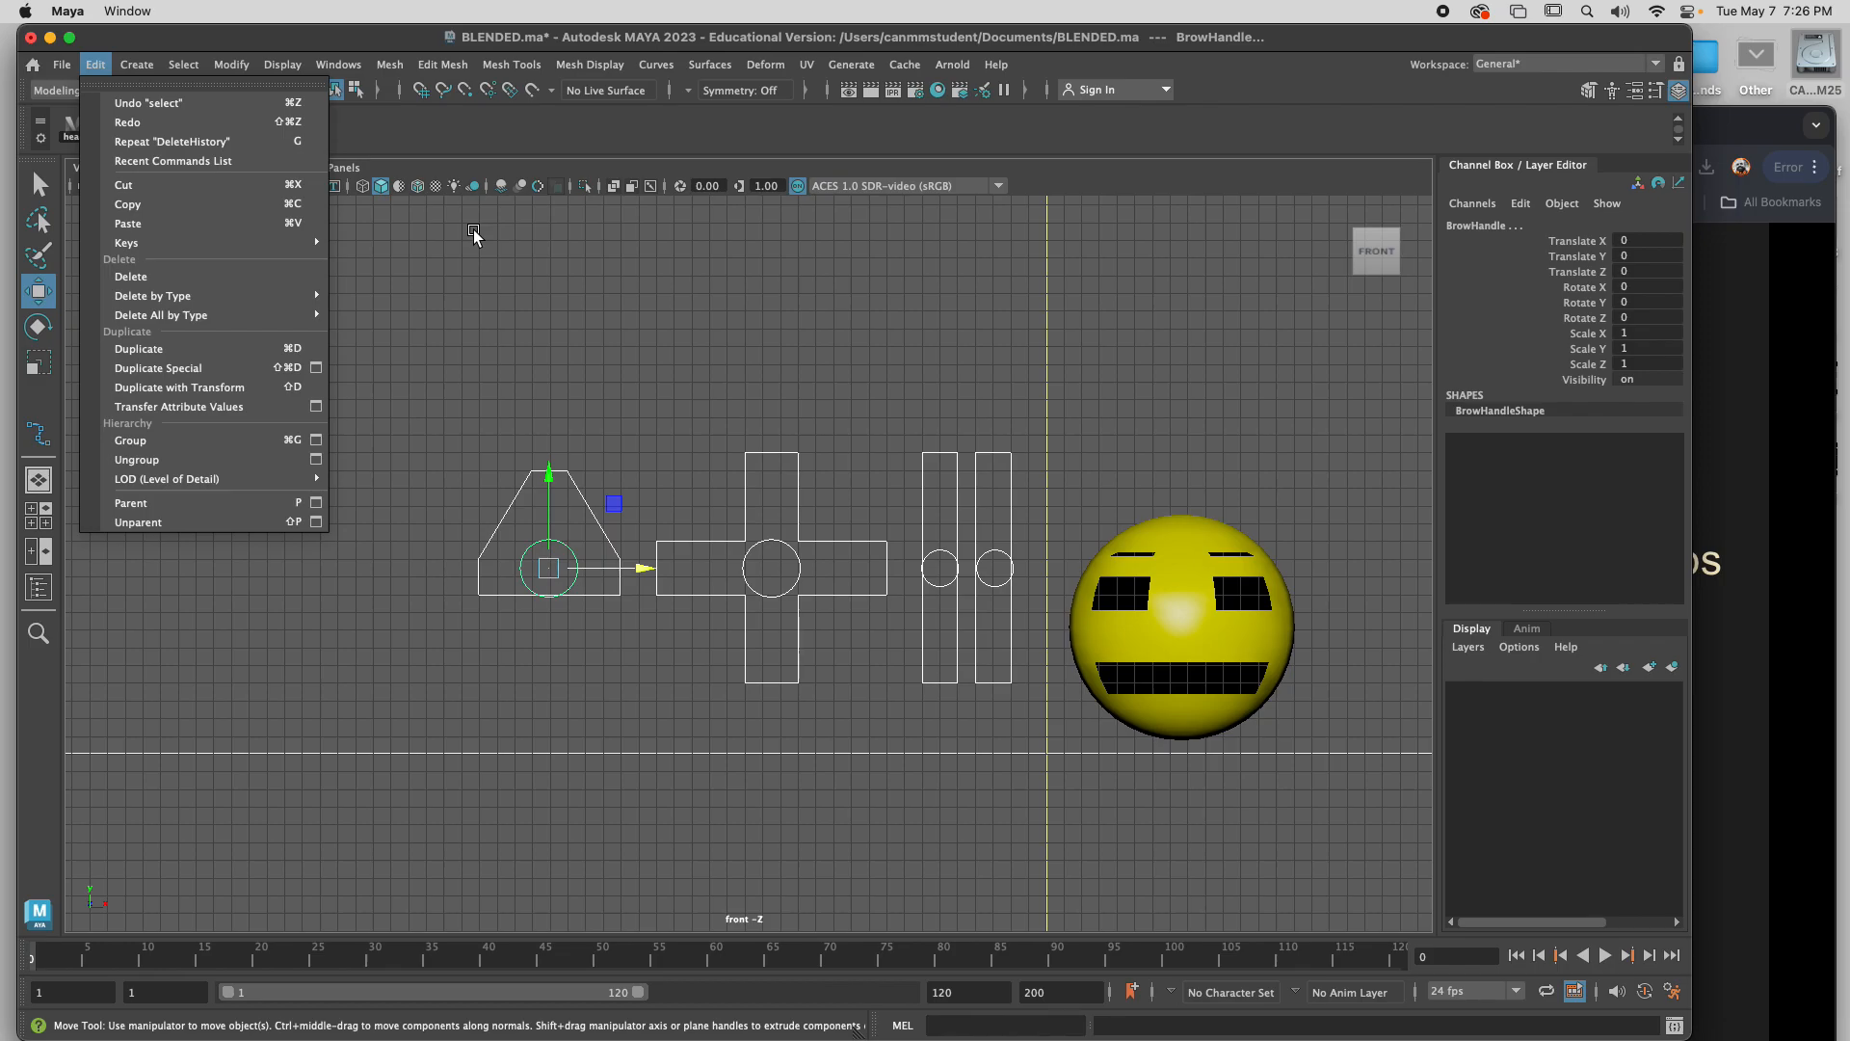
click(556, 323)
Select both stacked circles inside the brow box, BrowHandle and nurbsCircle2, and parent them to BrowBox.
click(561, 655)
click(573, 579)
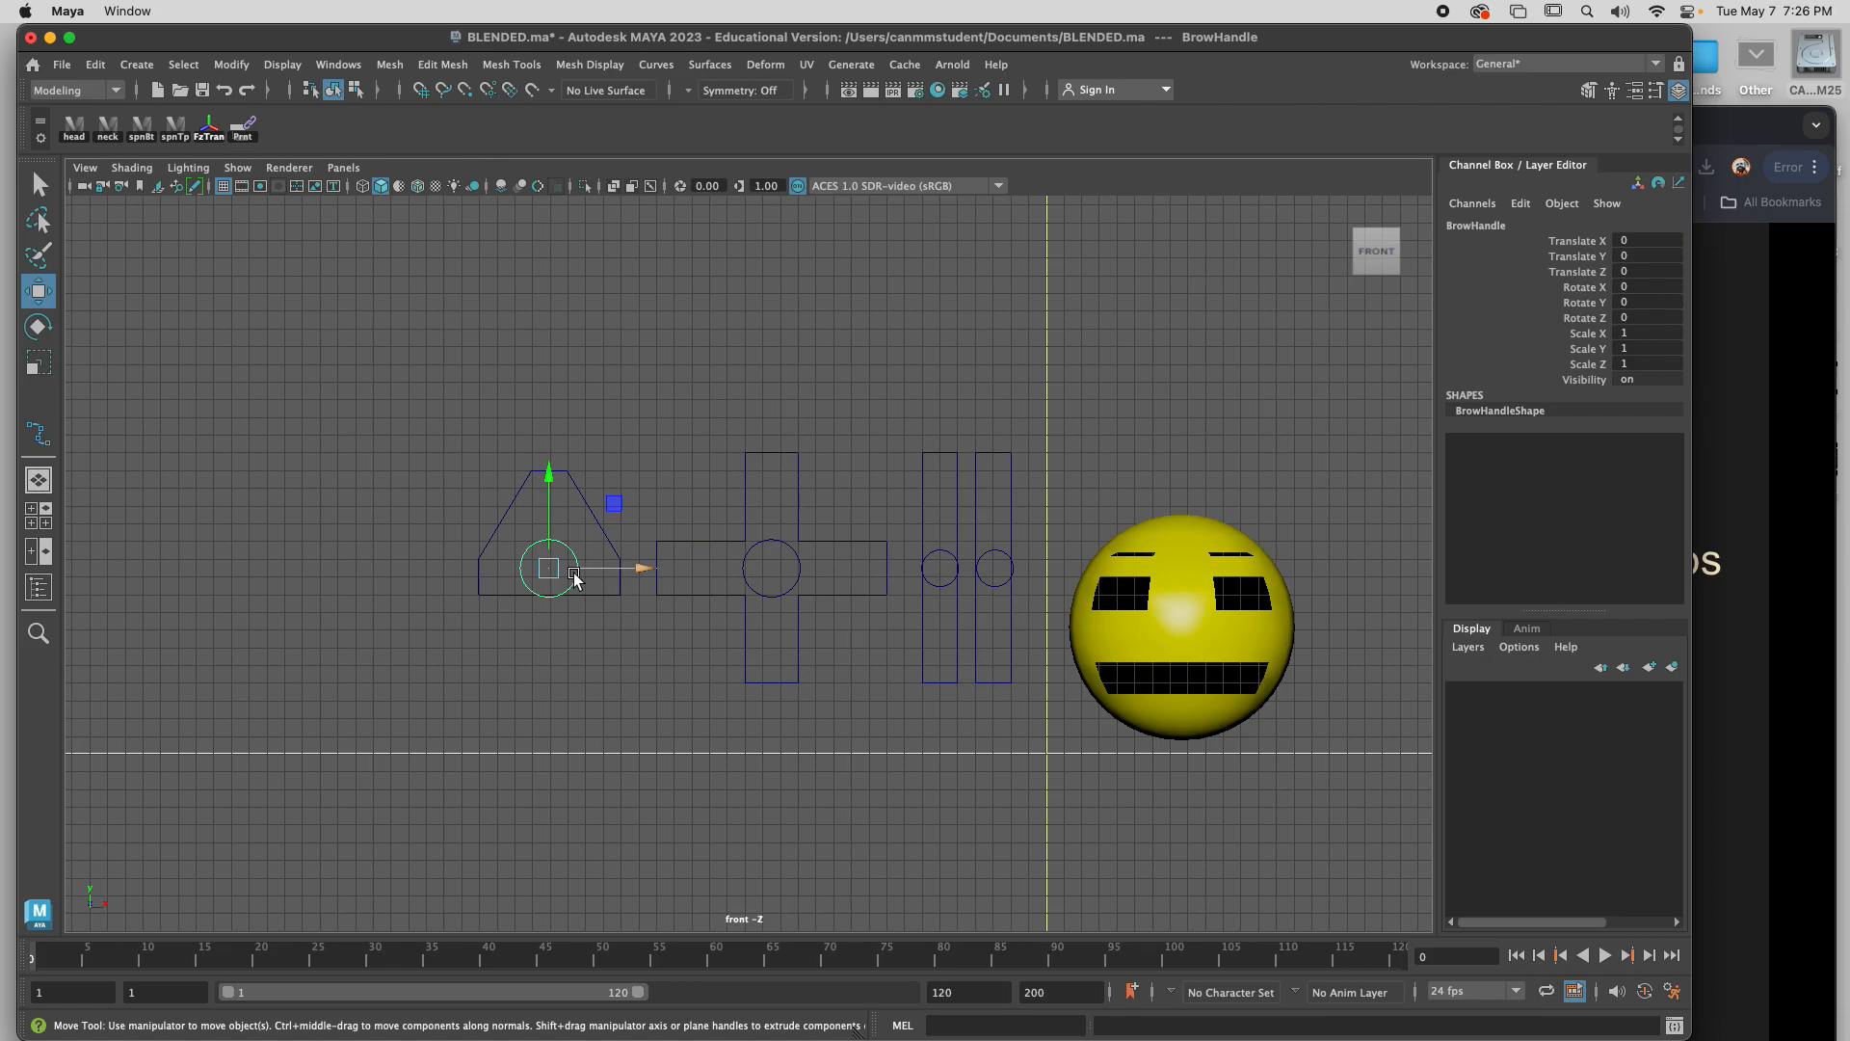
click(601, 529)
click(639, 564)
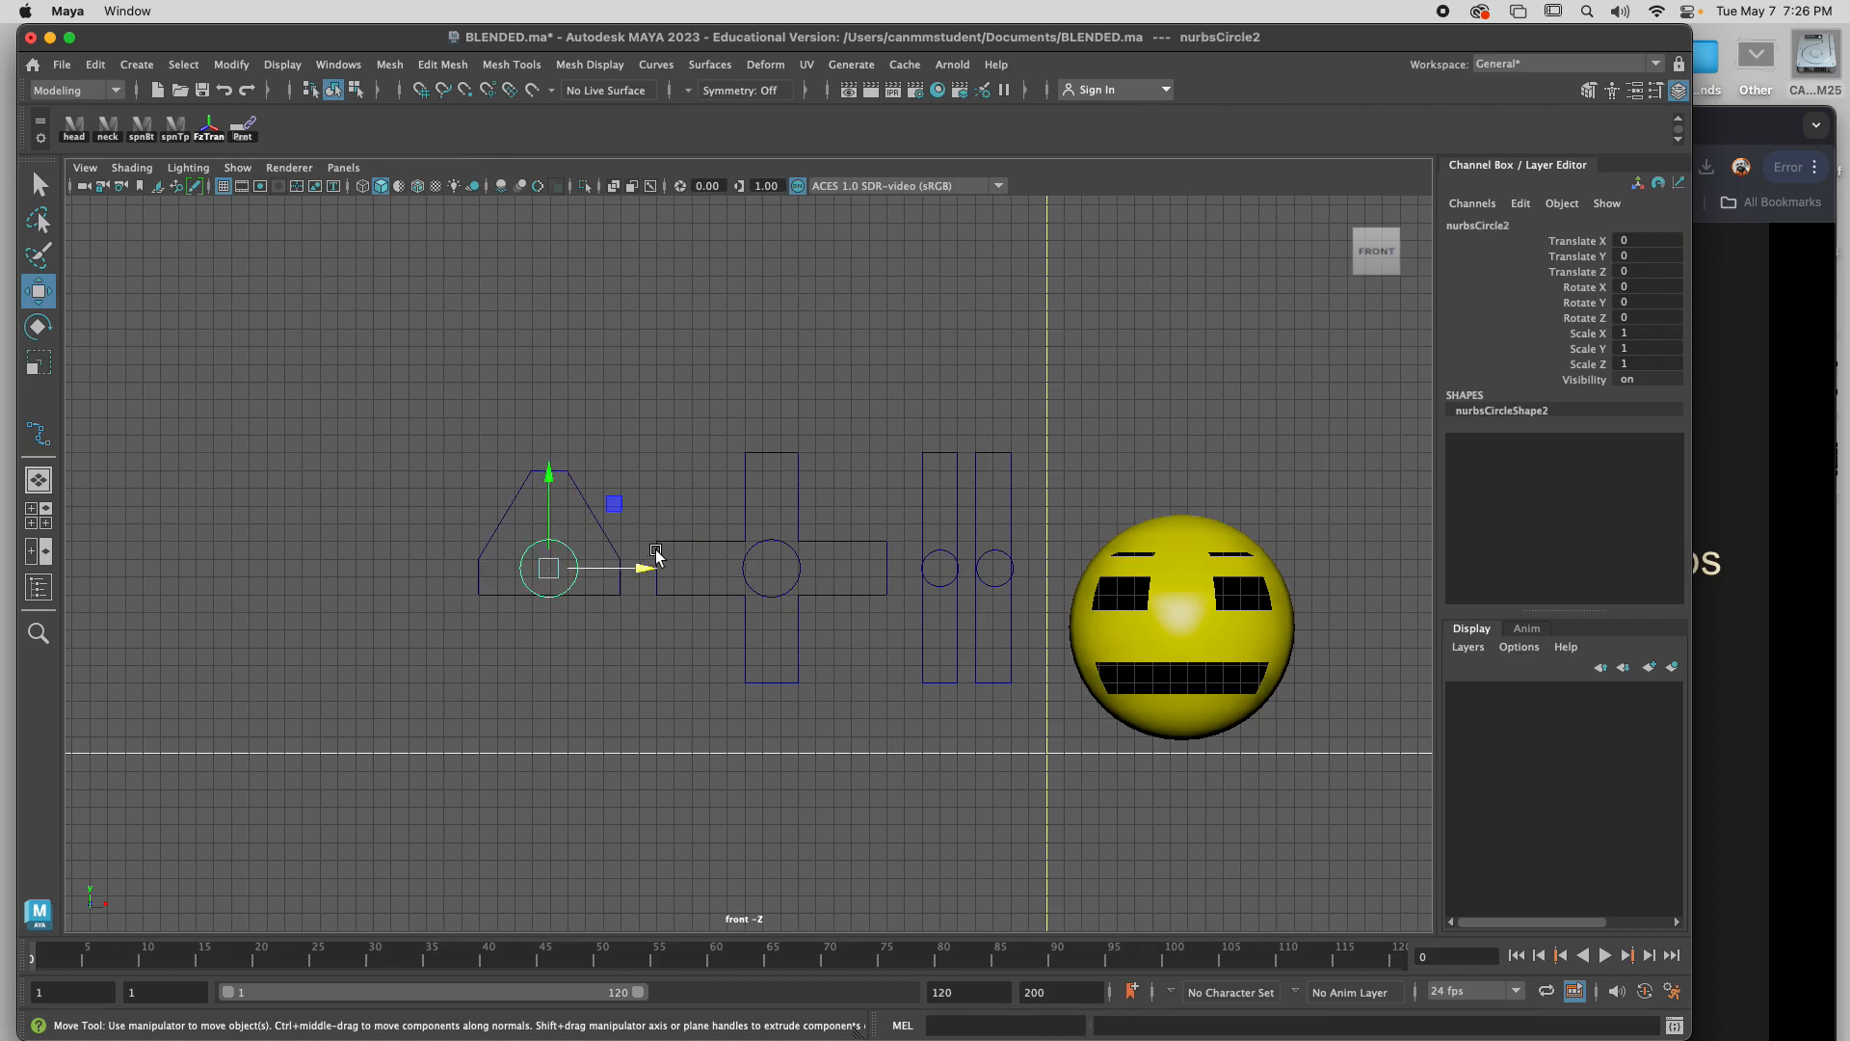
click(746, 557)
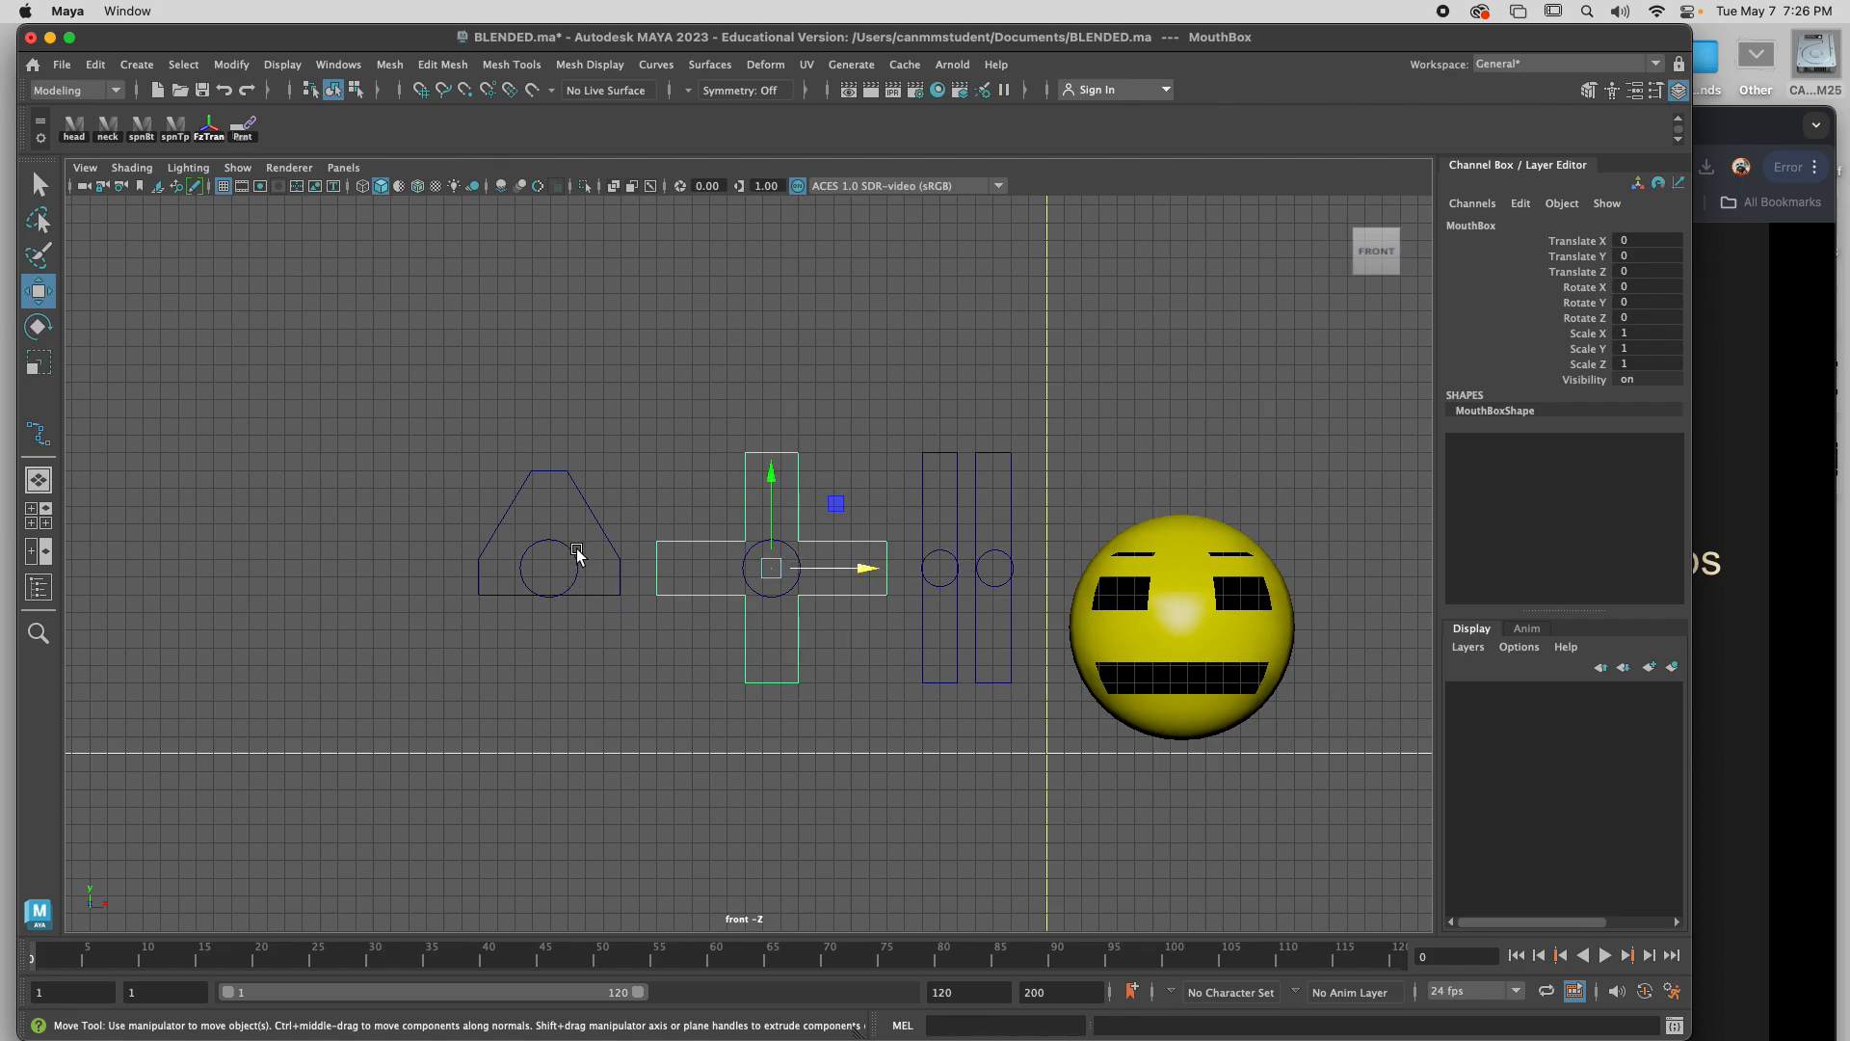
drag(582, 545, 564, 568)
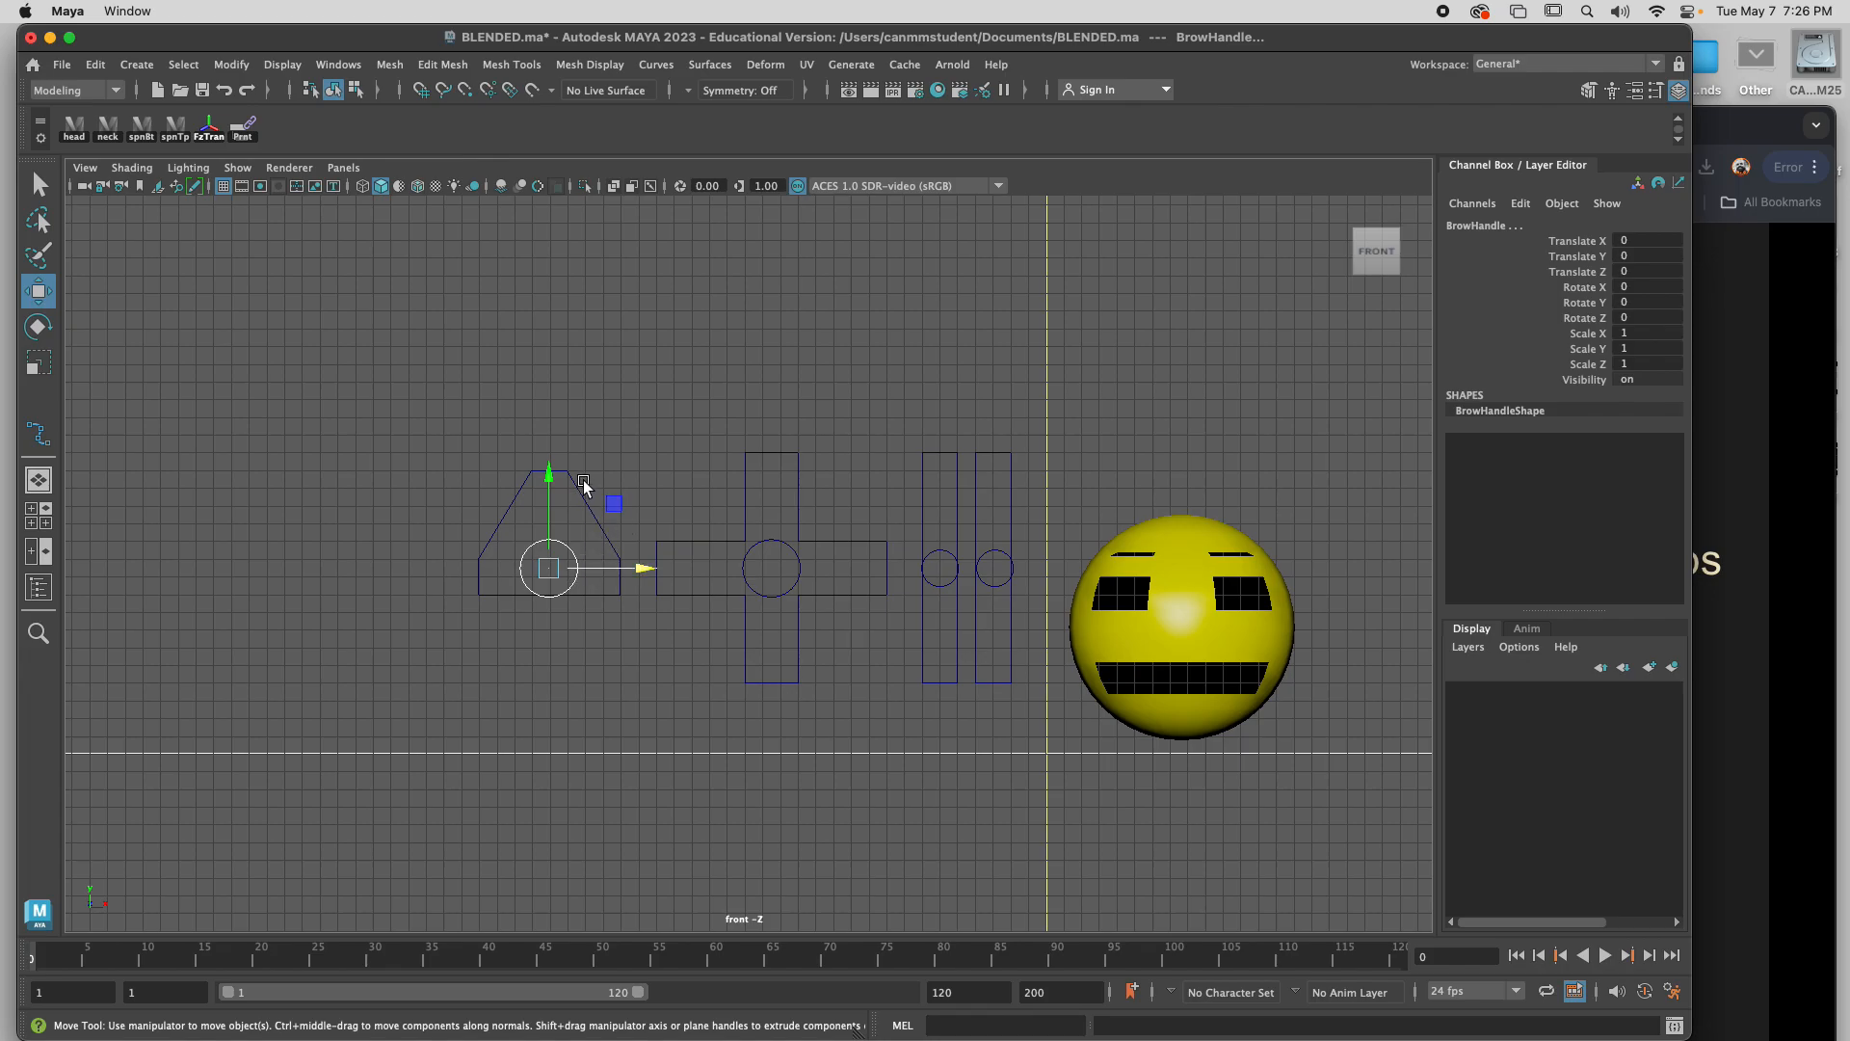
shift+drag(582, 480, 571, 503)
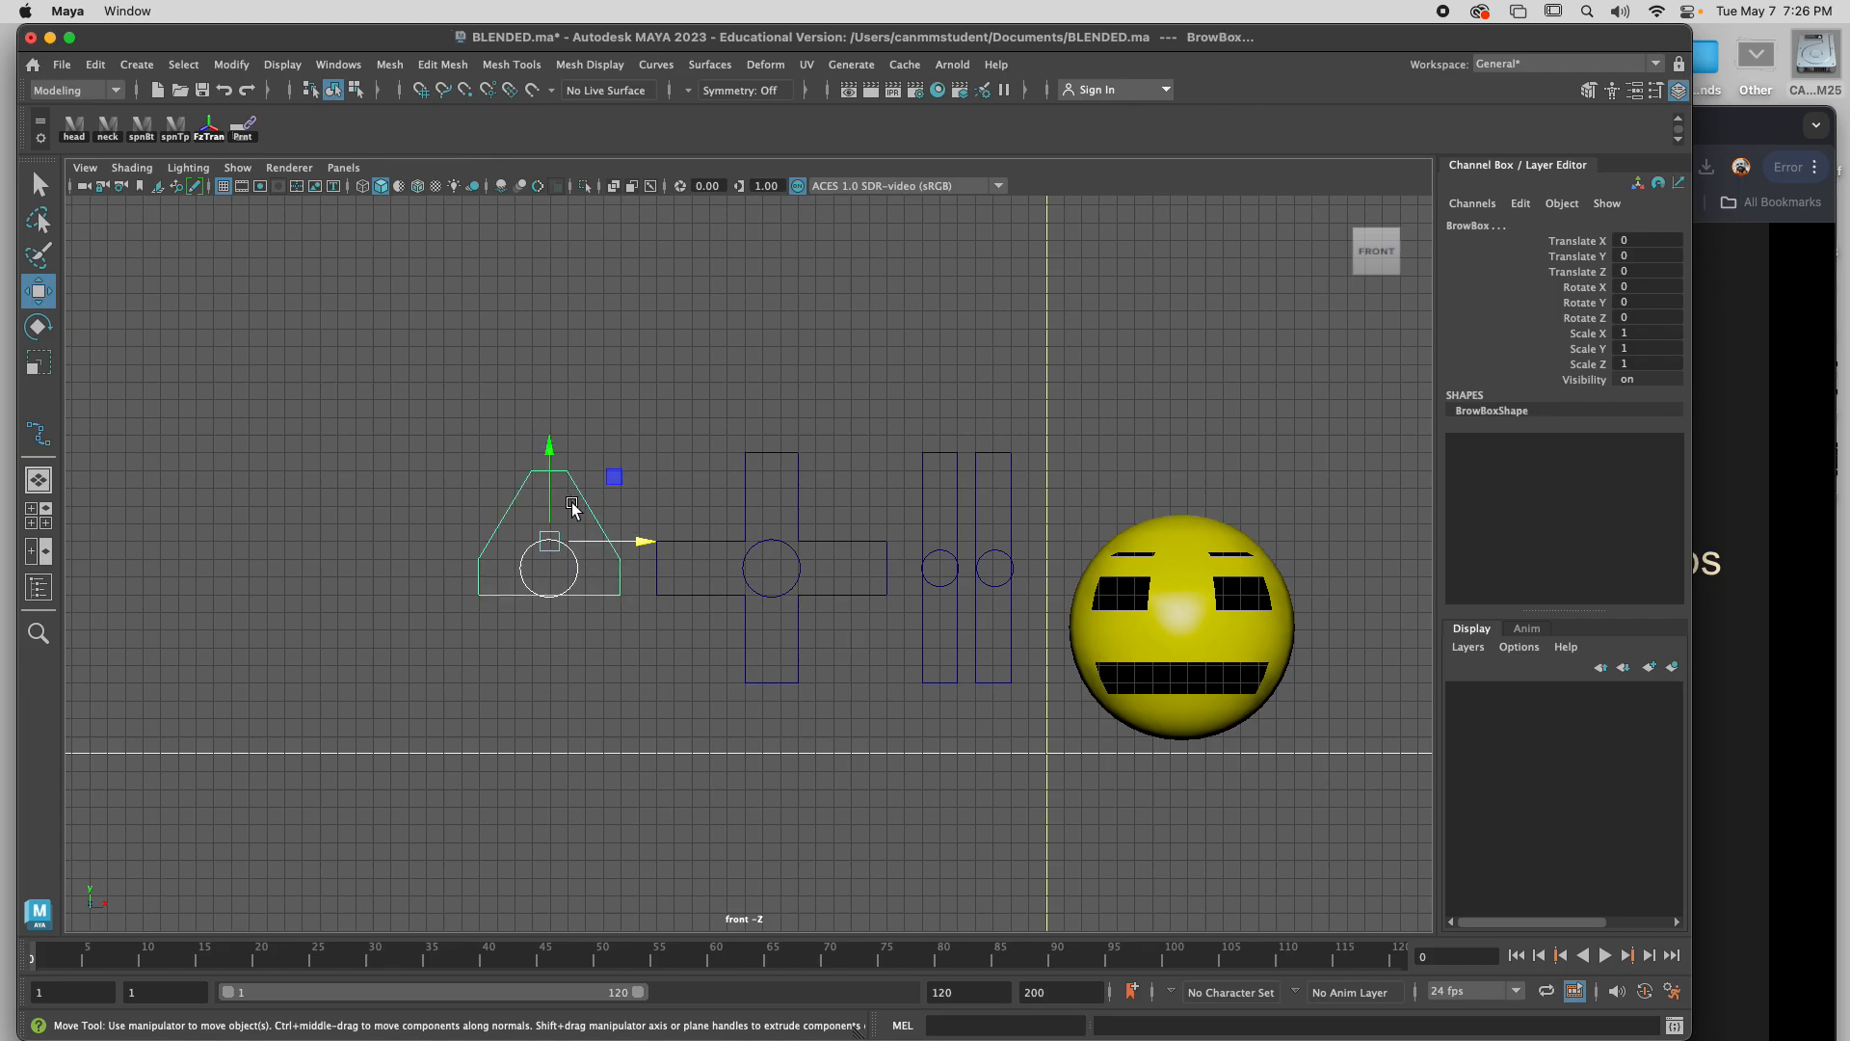
key(p)
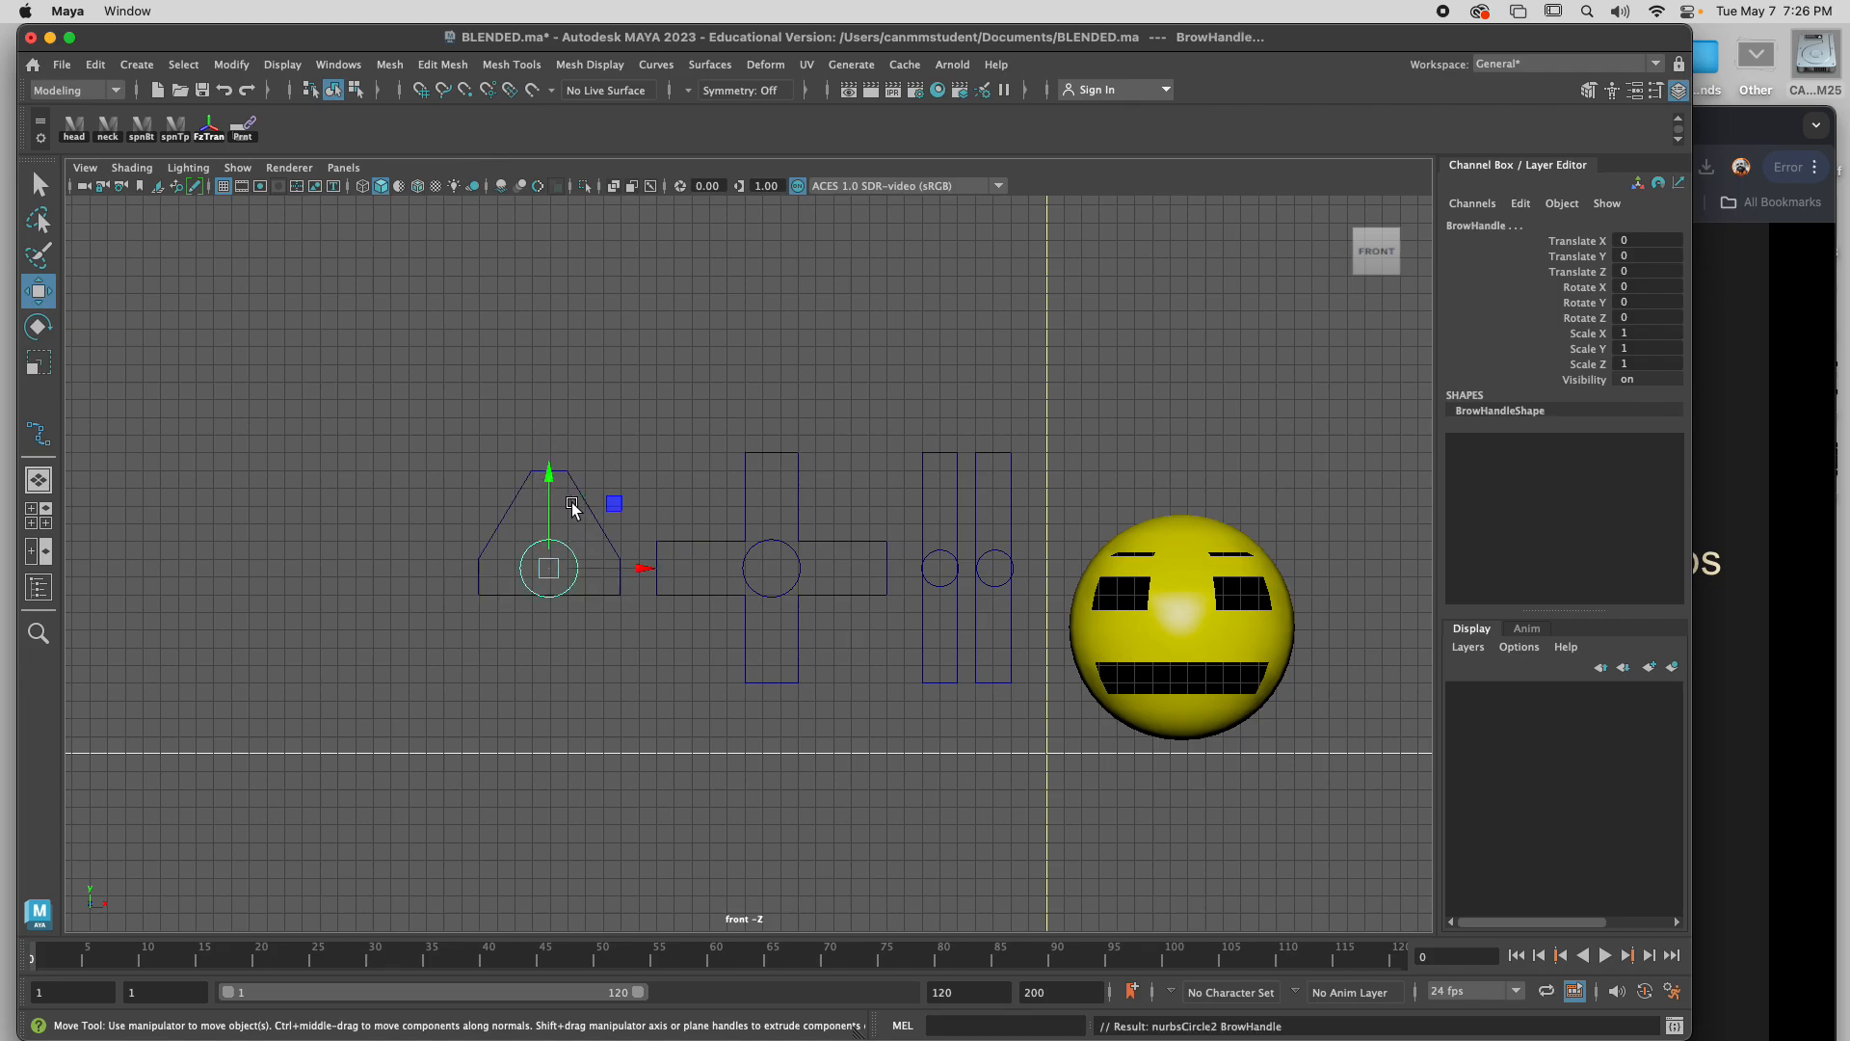
Test the brow parenting by moving BrowBox, and undo the moves.
click(593, 441)
click(583, 499)
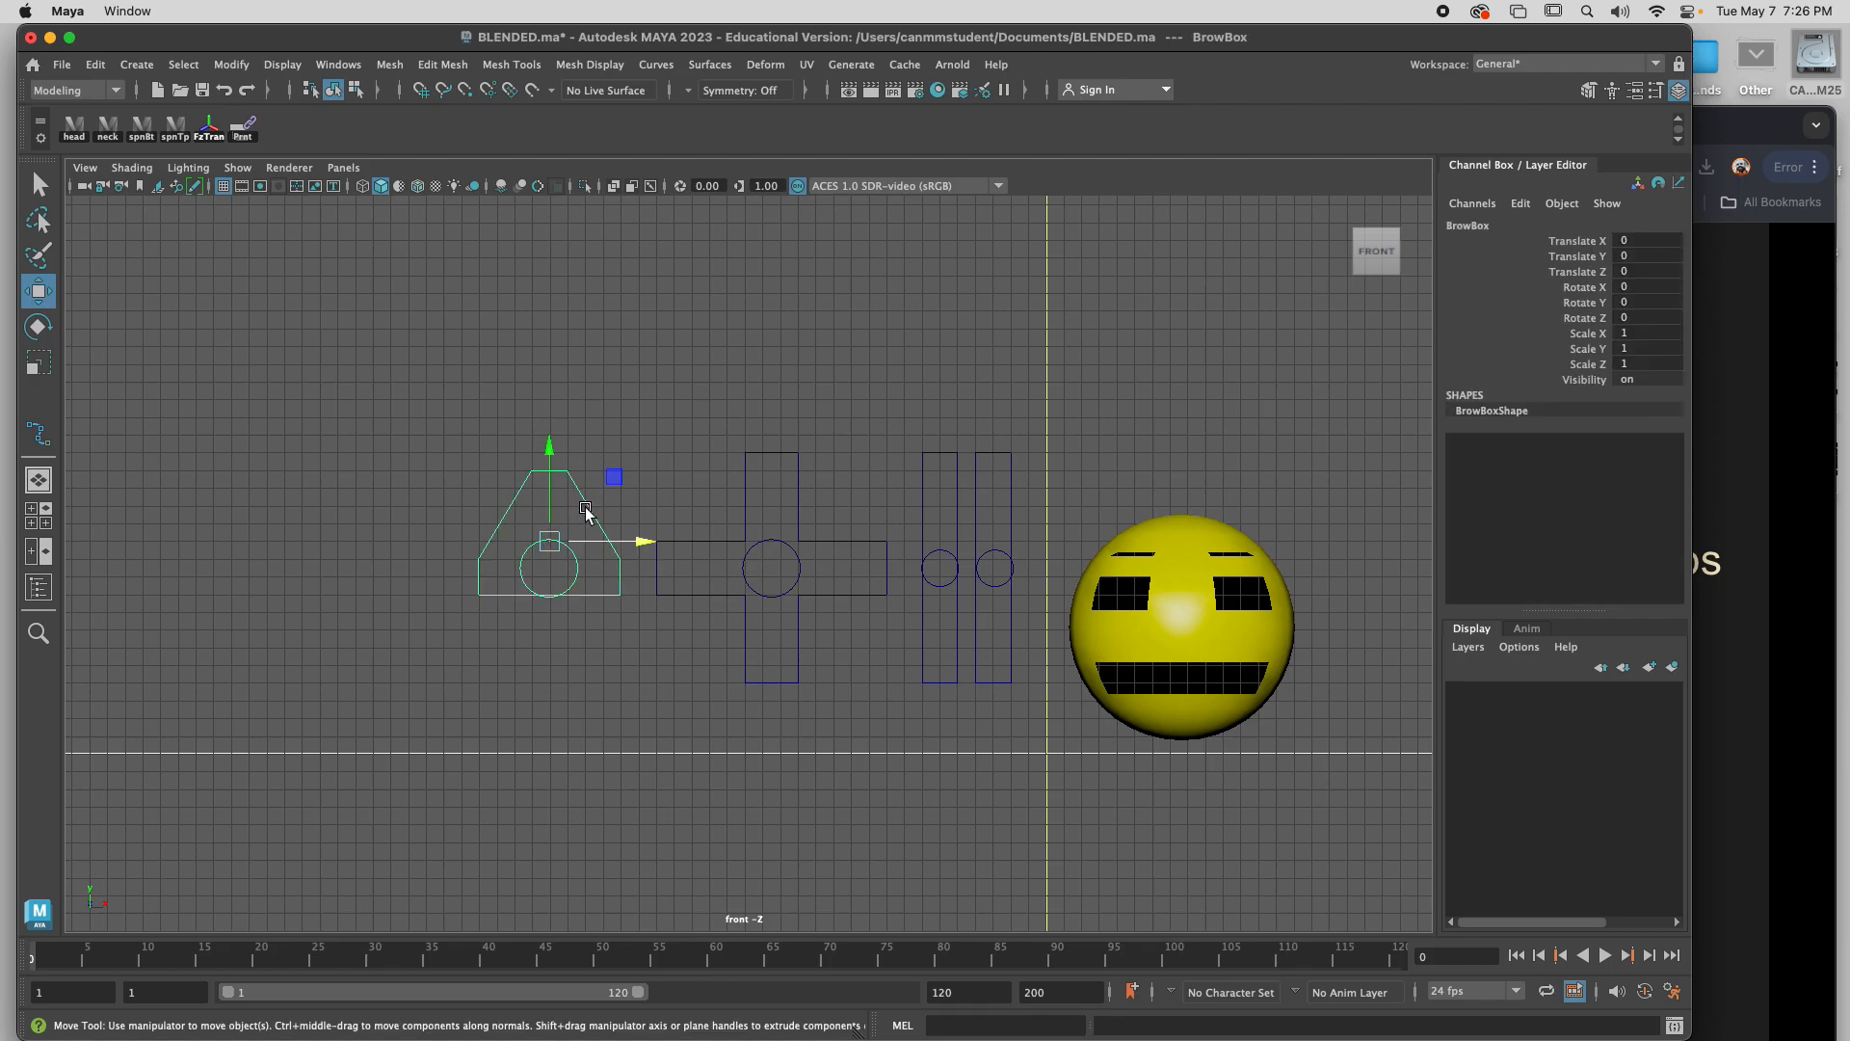
drag(644, 540, 505, 441)
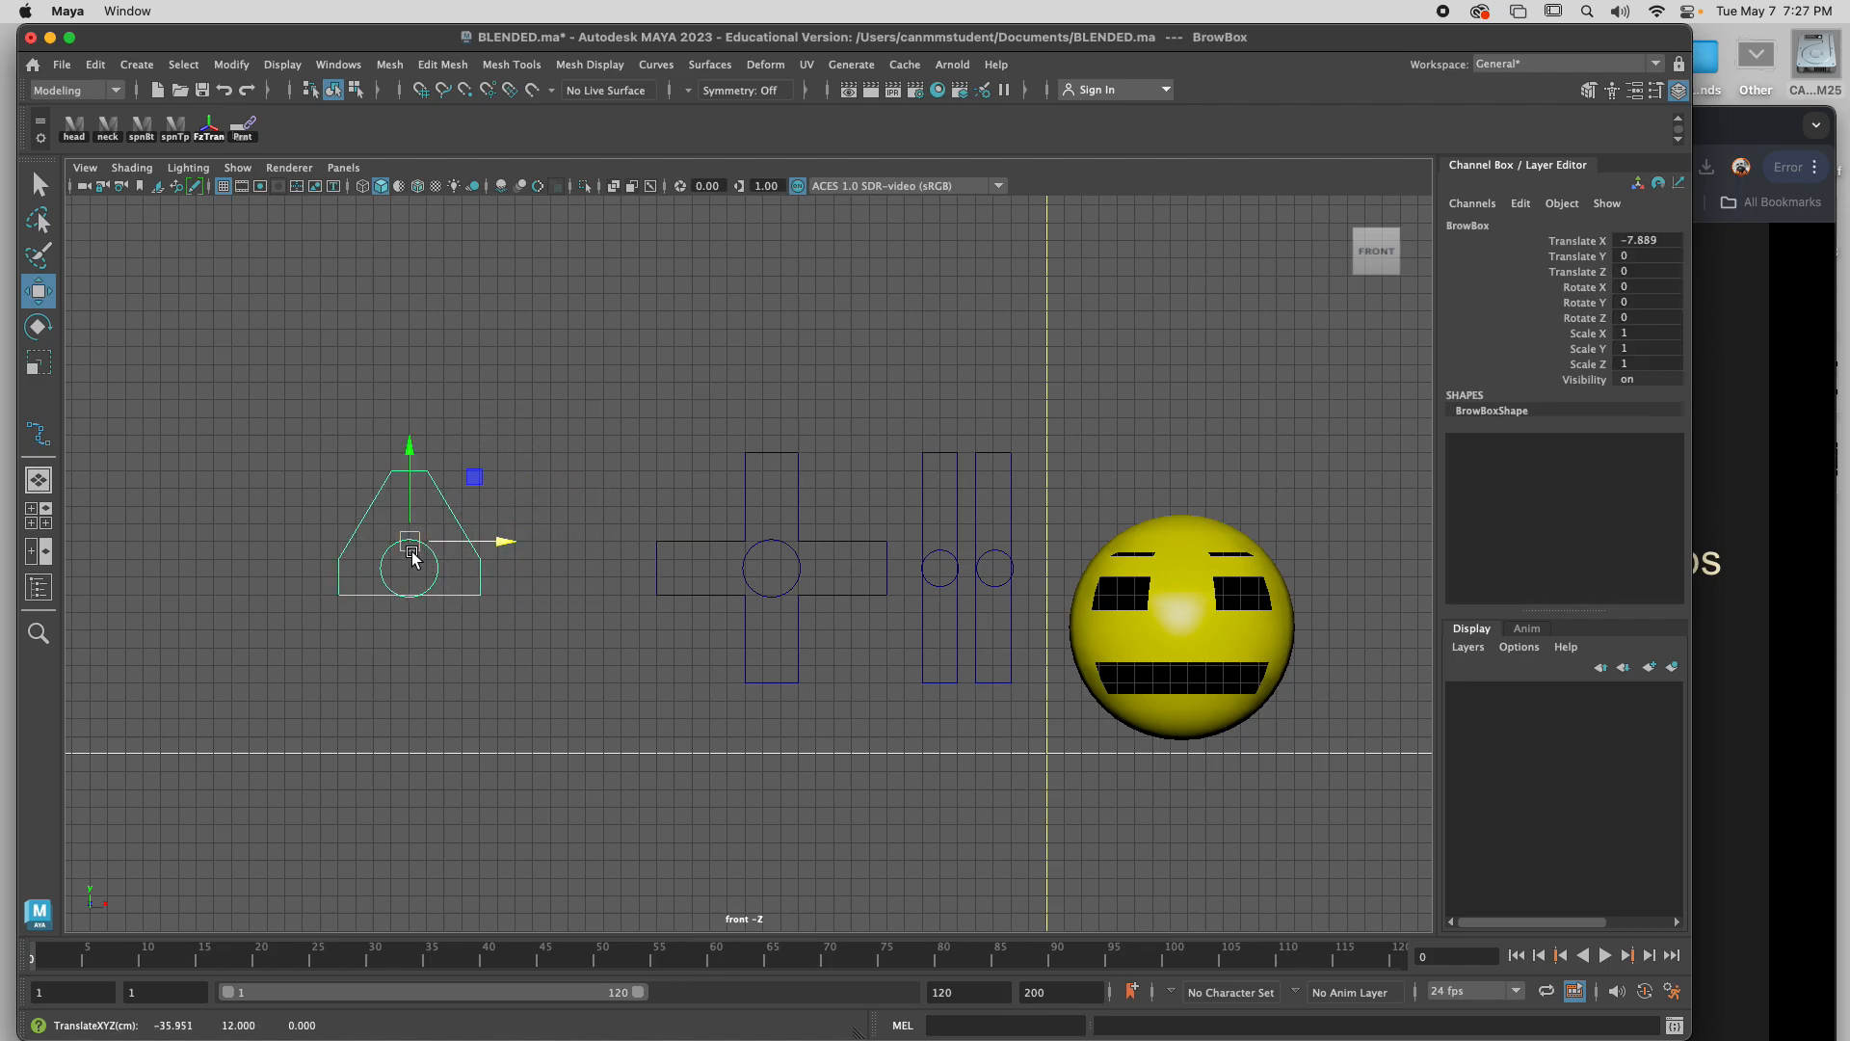
drag(418, 554, 520, 475)
key(super+z)
key(super+z)
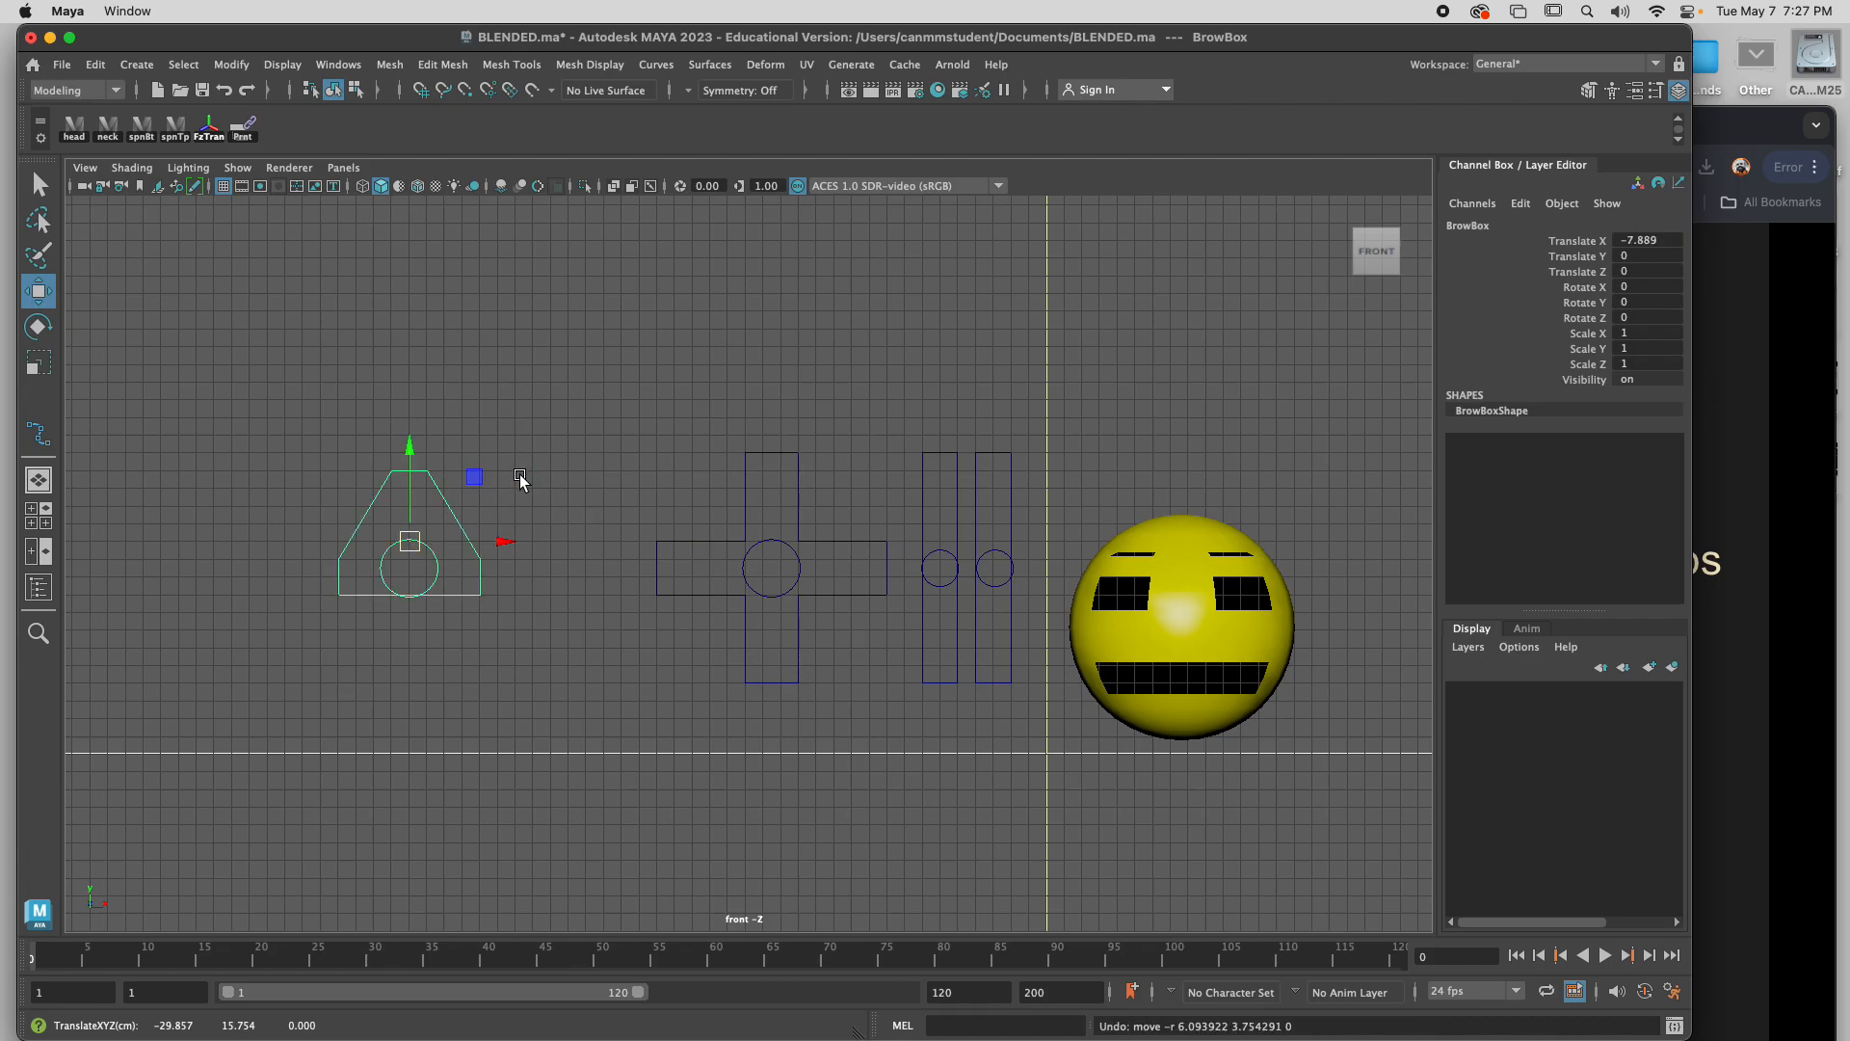
click(629, 439)
click(528, 472)
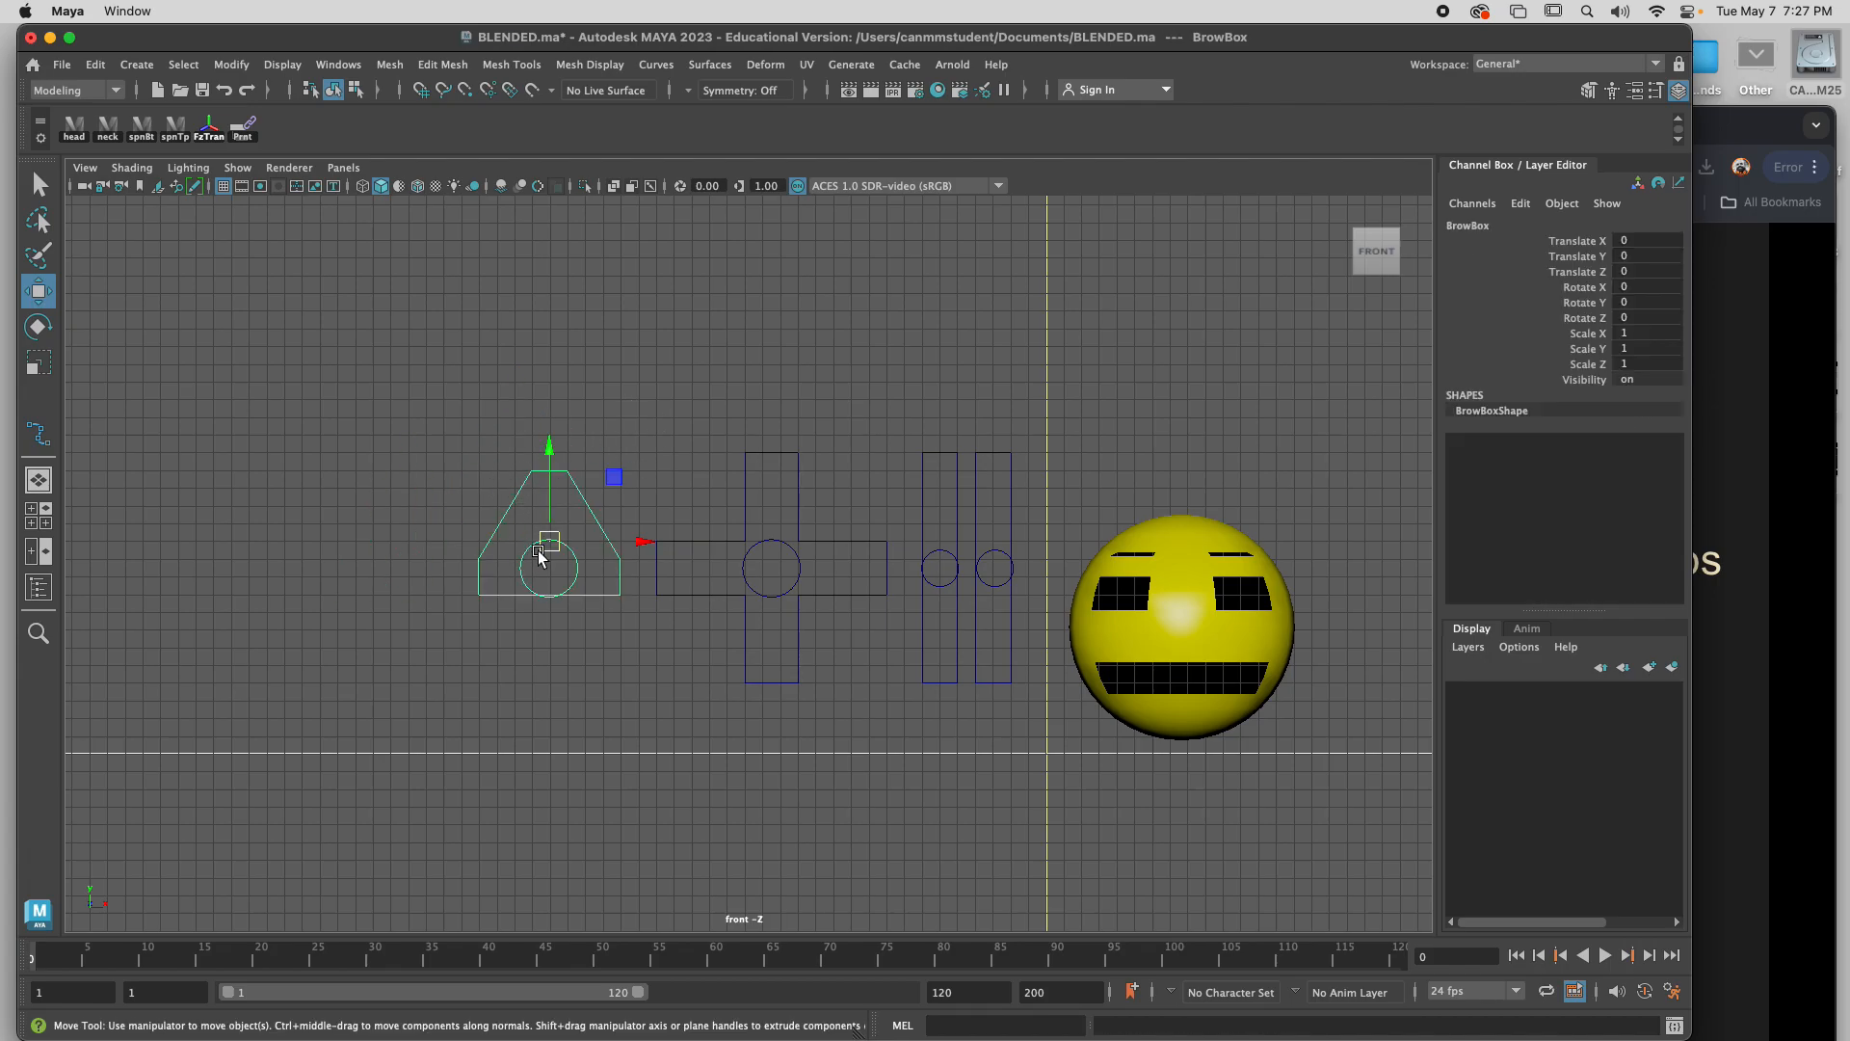
Try moving the brow circles independently inside the brow box, undo the move and clear the selection.
click(392, 547)
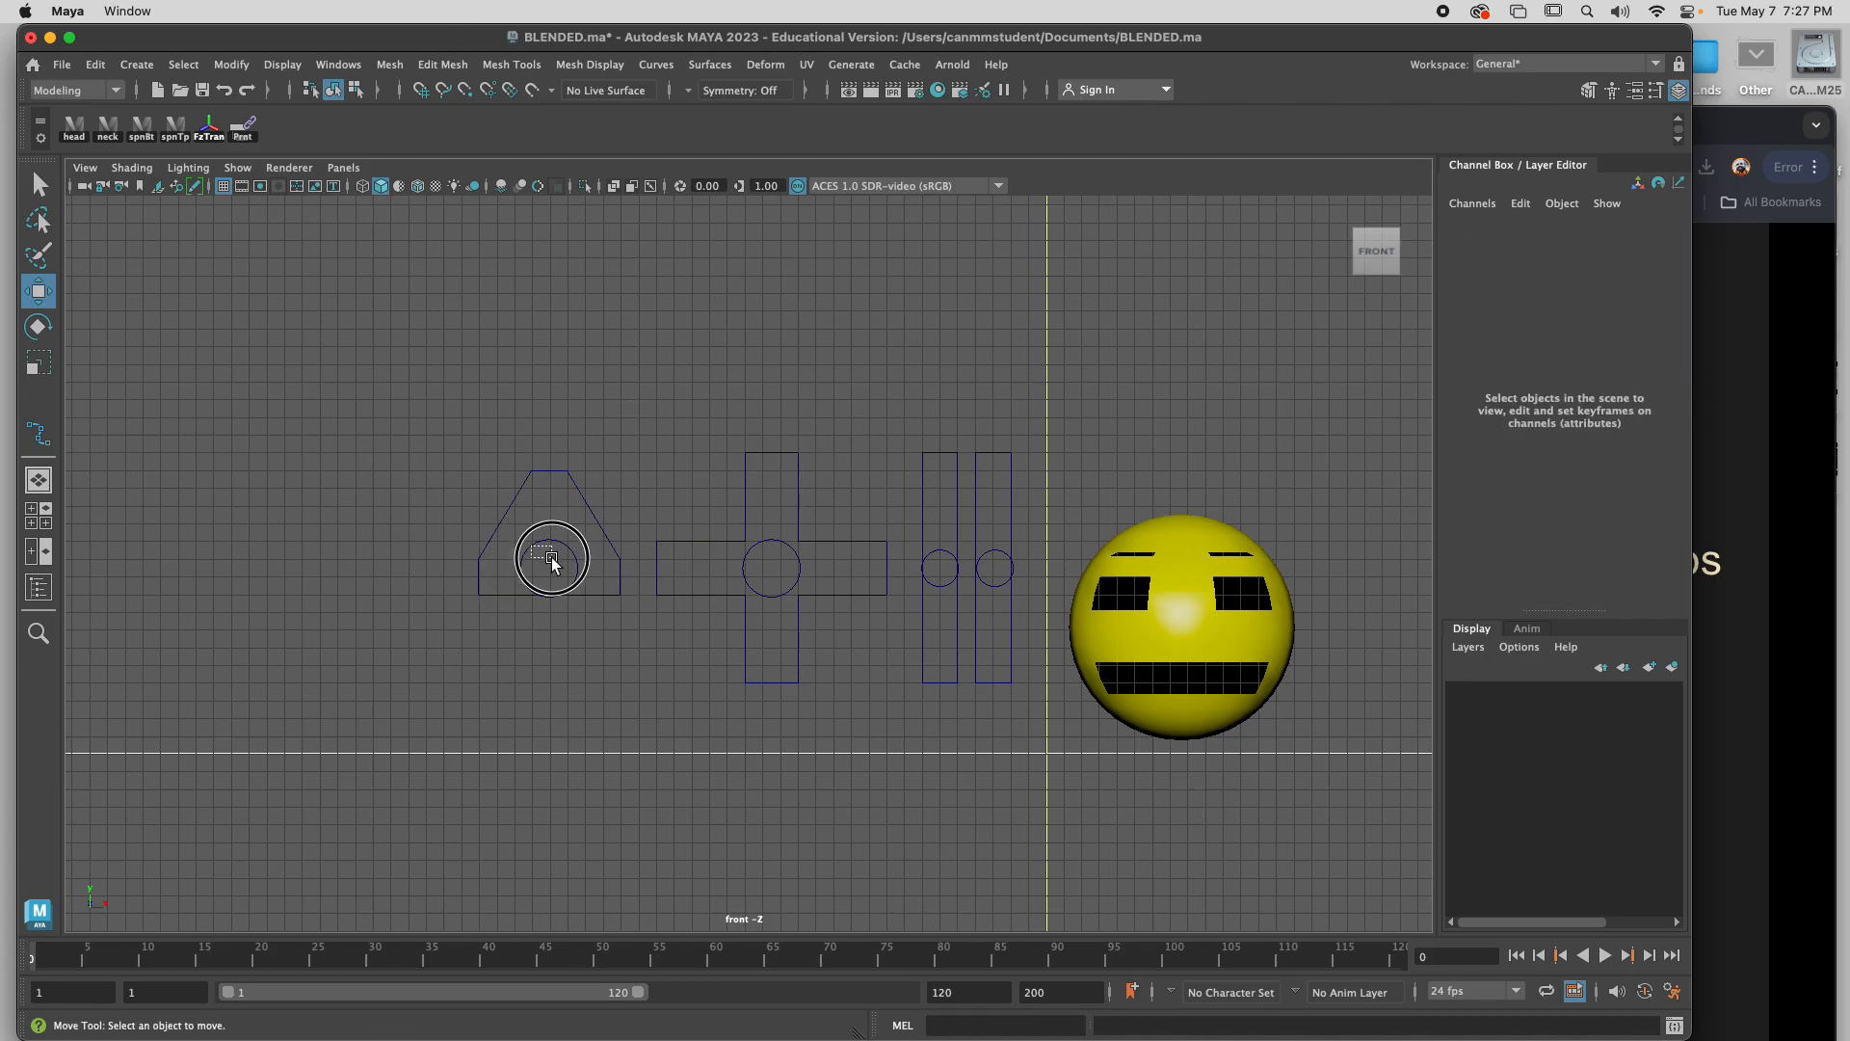
click(551, 570)
mouse_move(551, 571)
mouse_down()
mouse_move(578, 530)
mouse_move(506, 532)
mouse_move(575, 569)
mouse_up()
key(super+z)
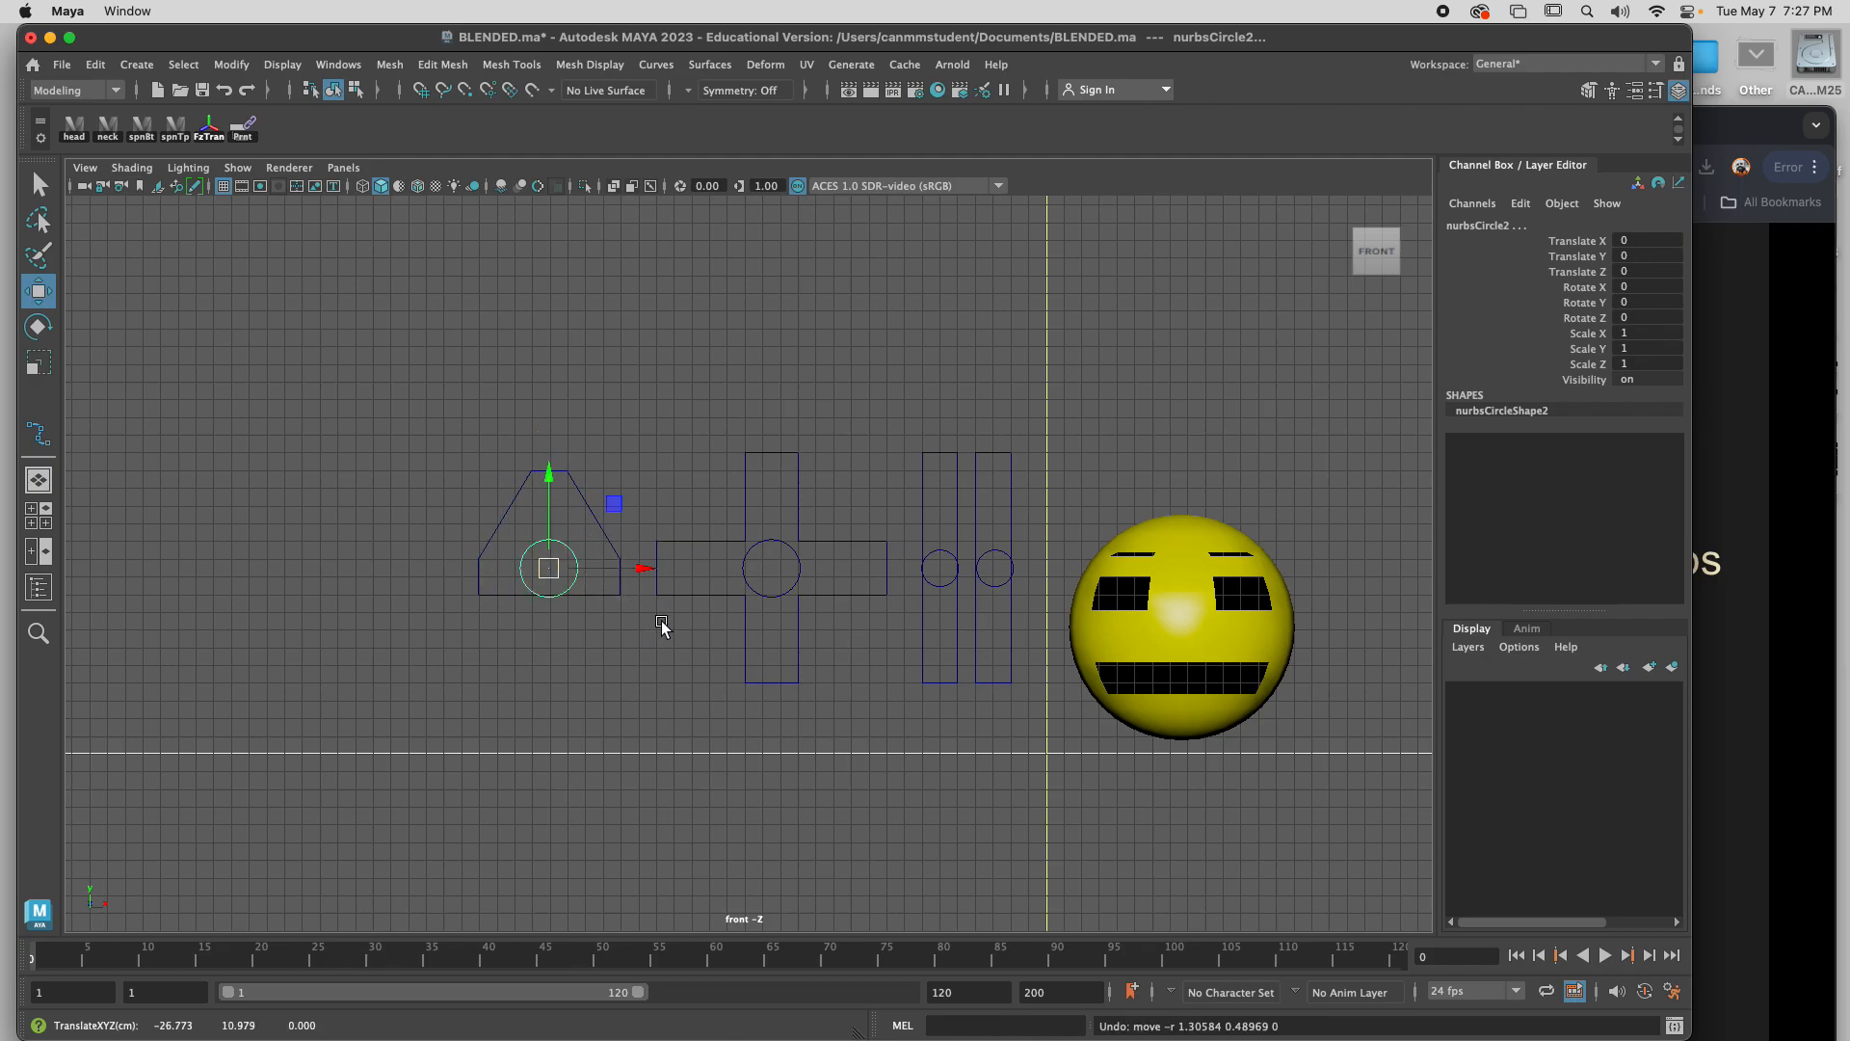
click(671, 650)
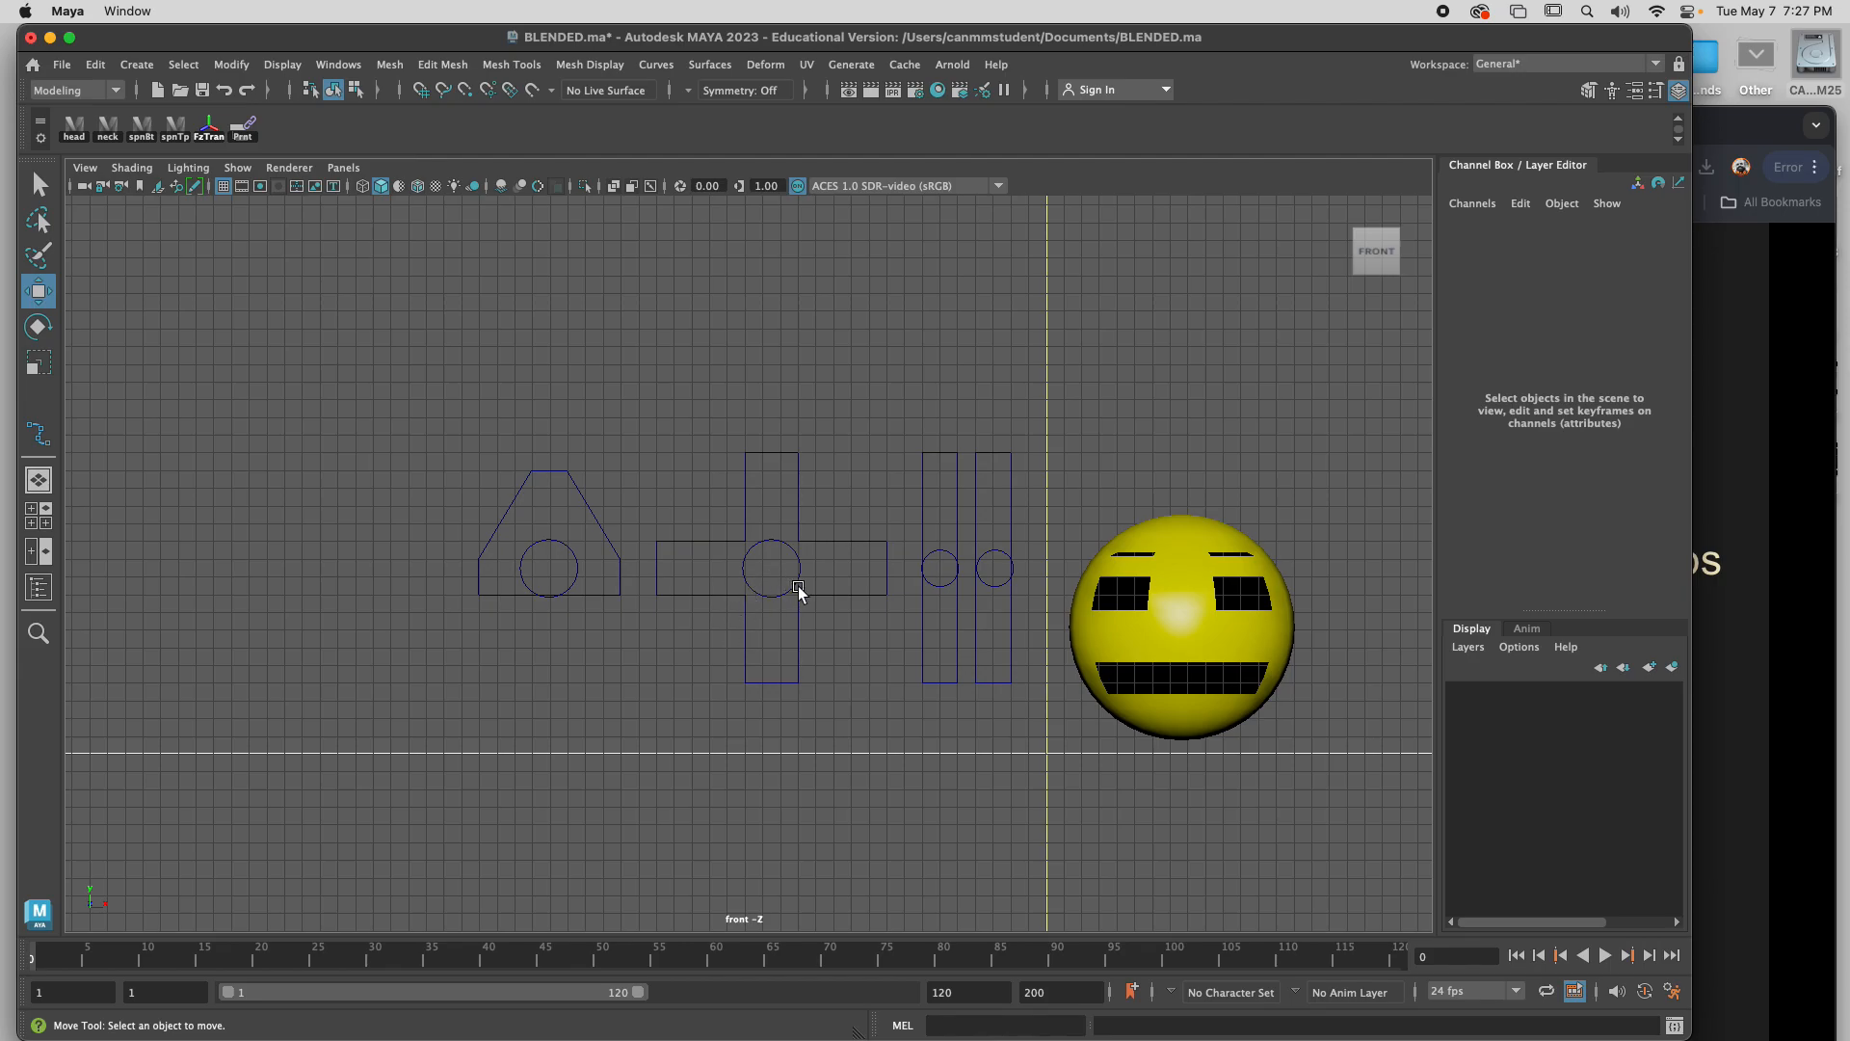
Parent MouthHandle to MouthBox, and parent blinkhandle to blinkbox.
click(744, 569)
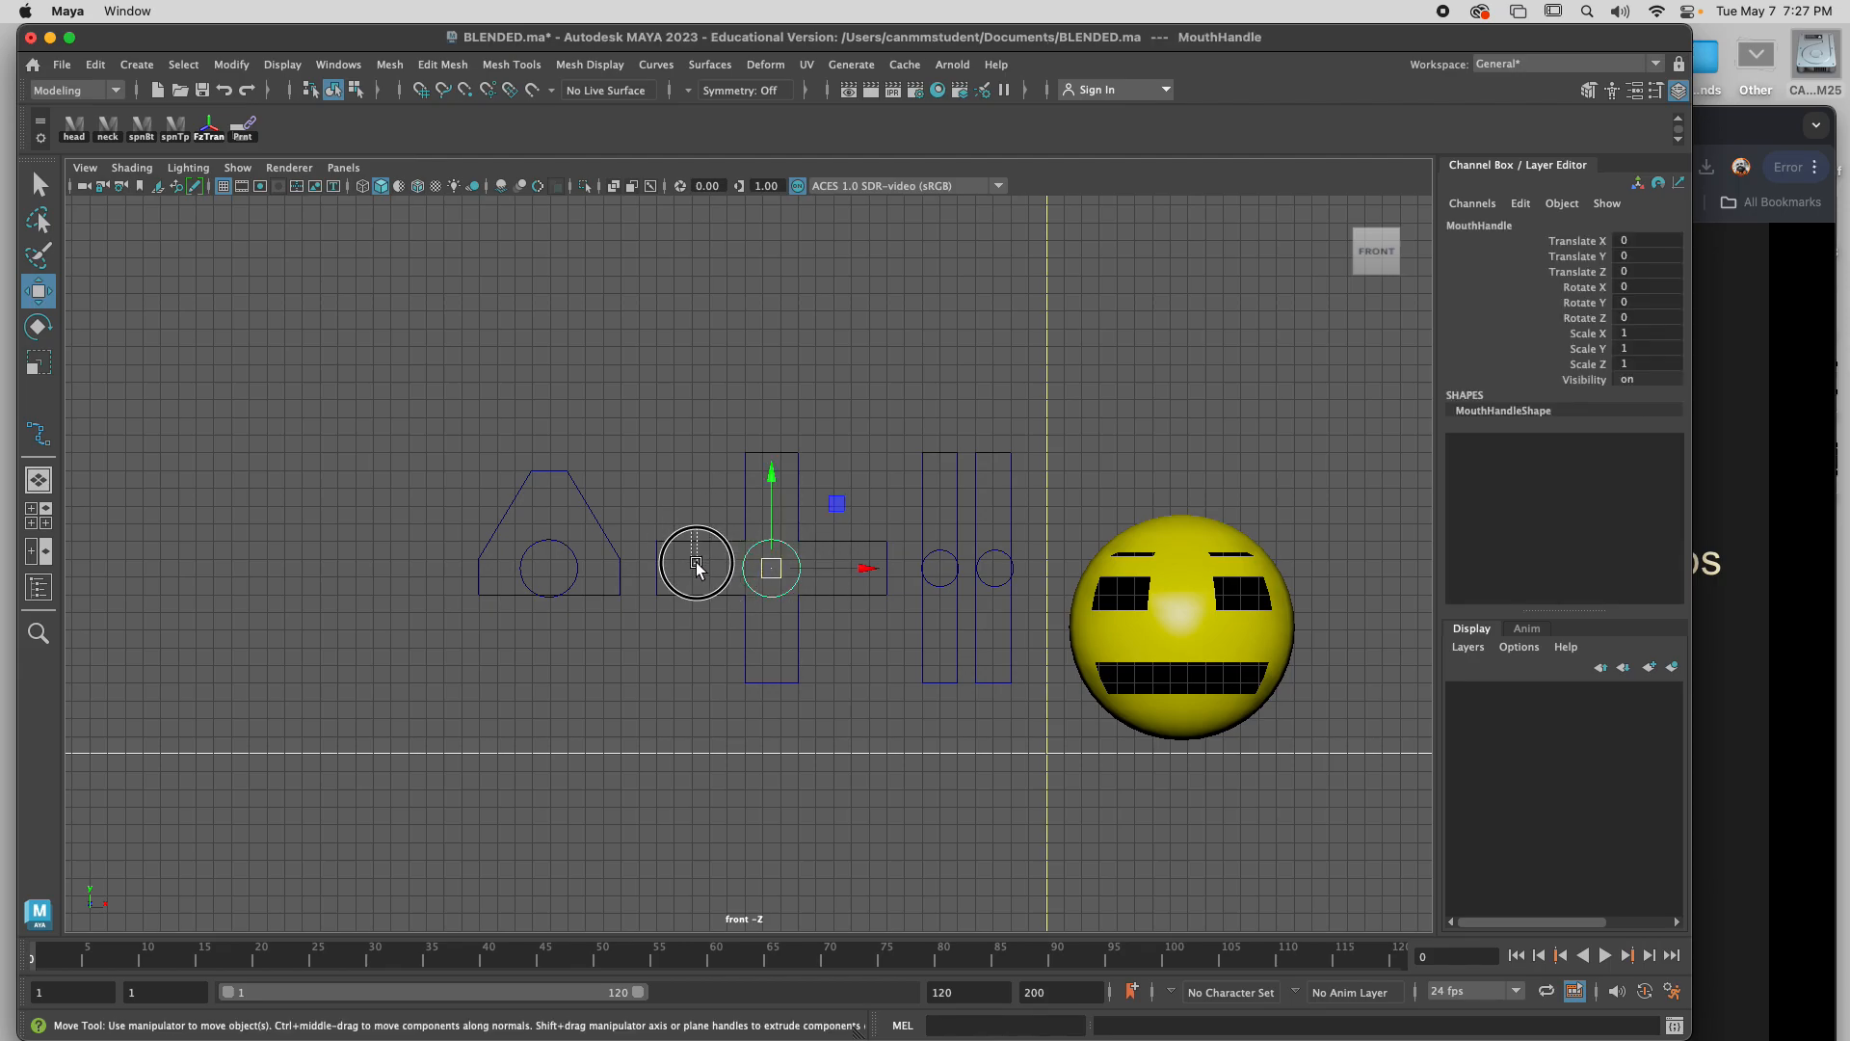
click(696, 563)
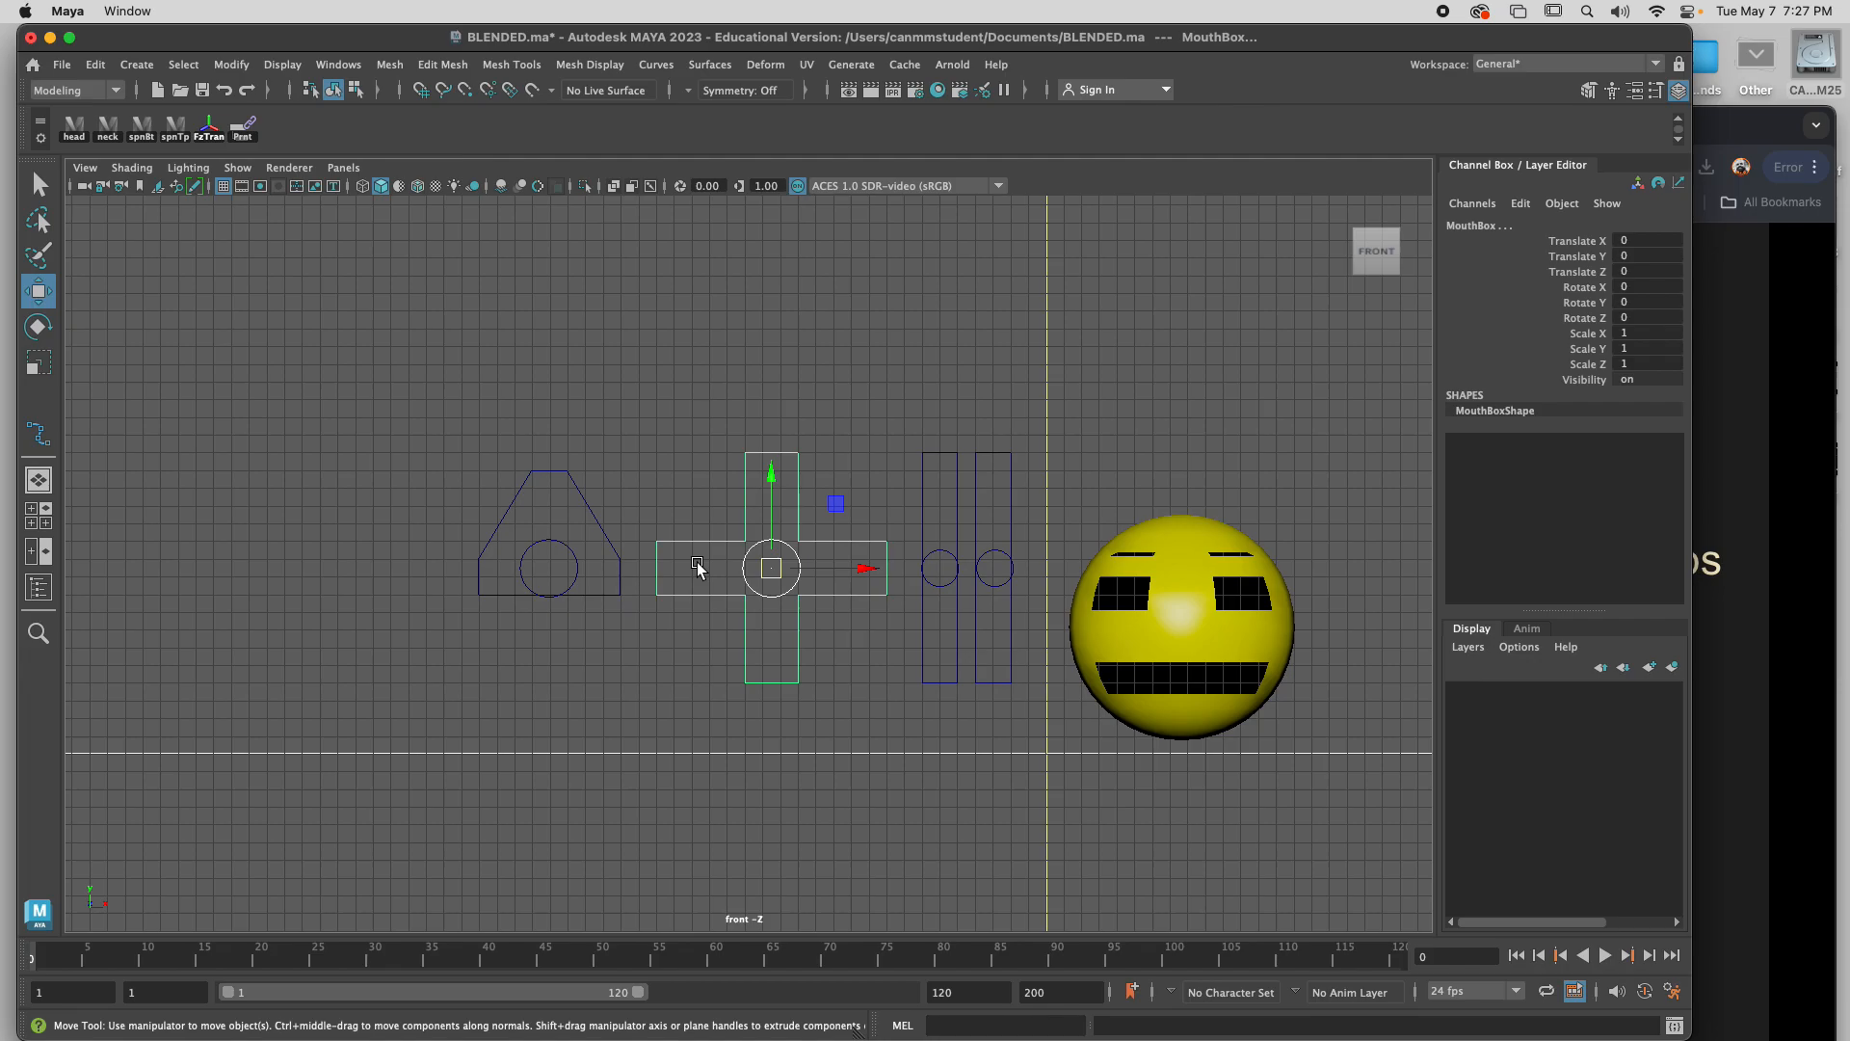
key(Down)
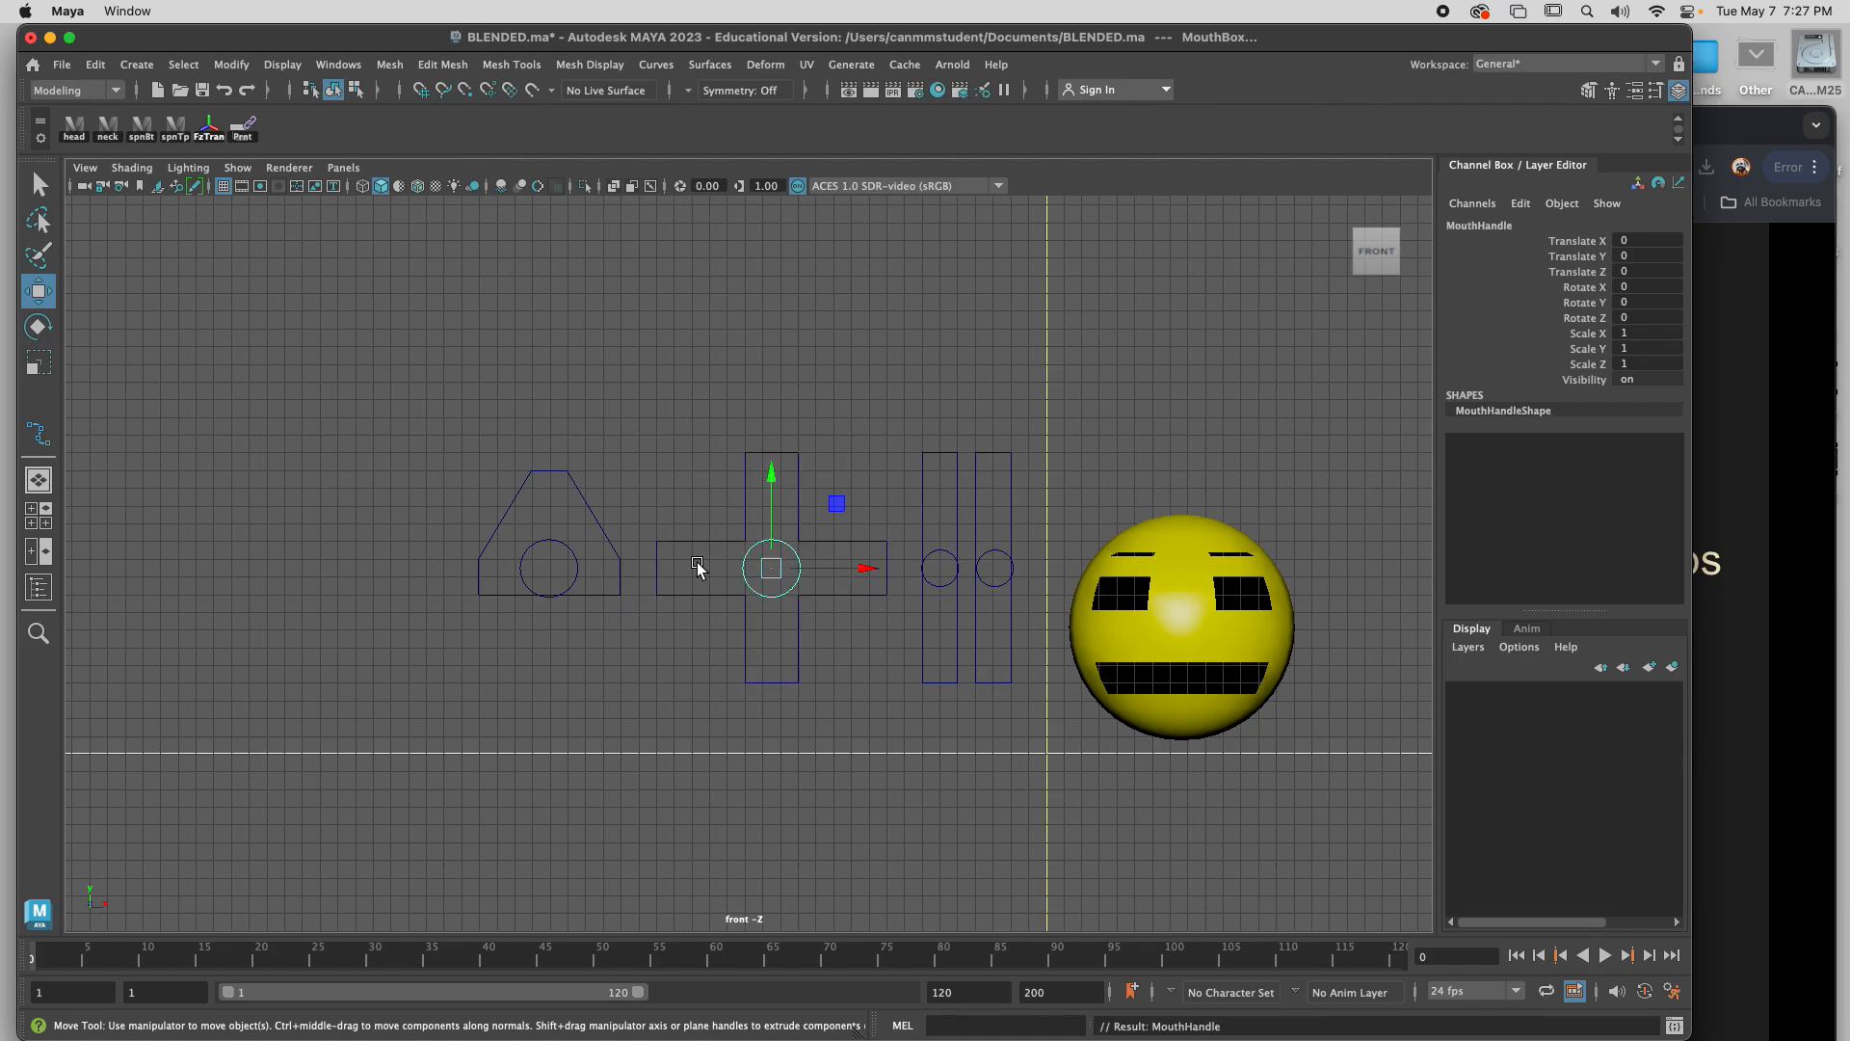
click(929, 446)
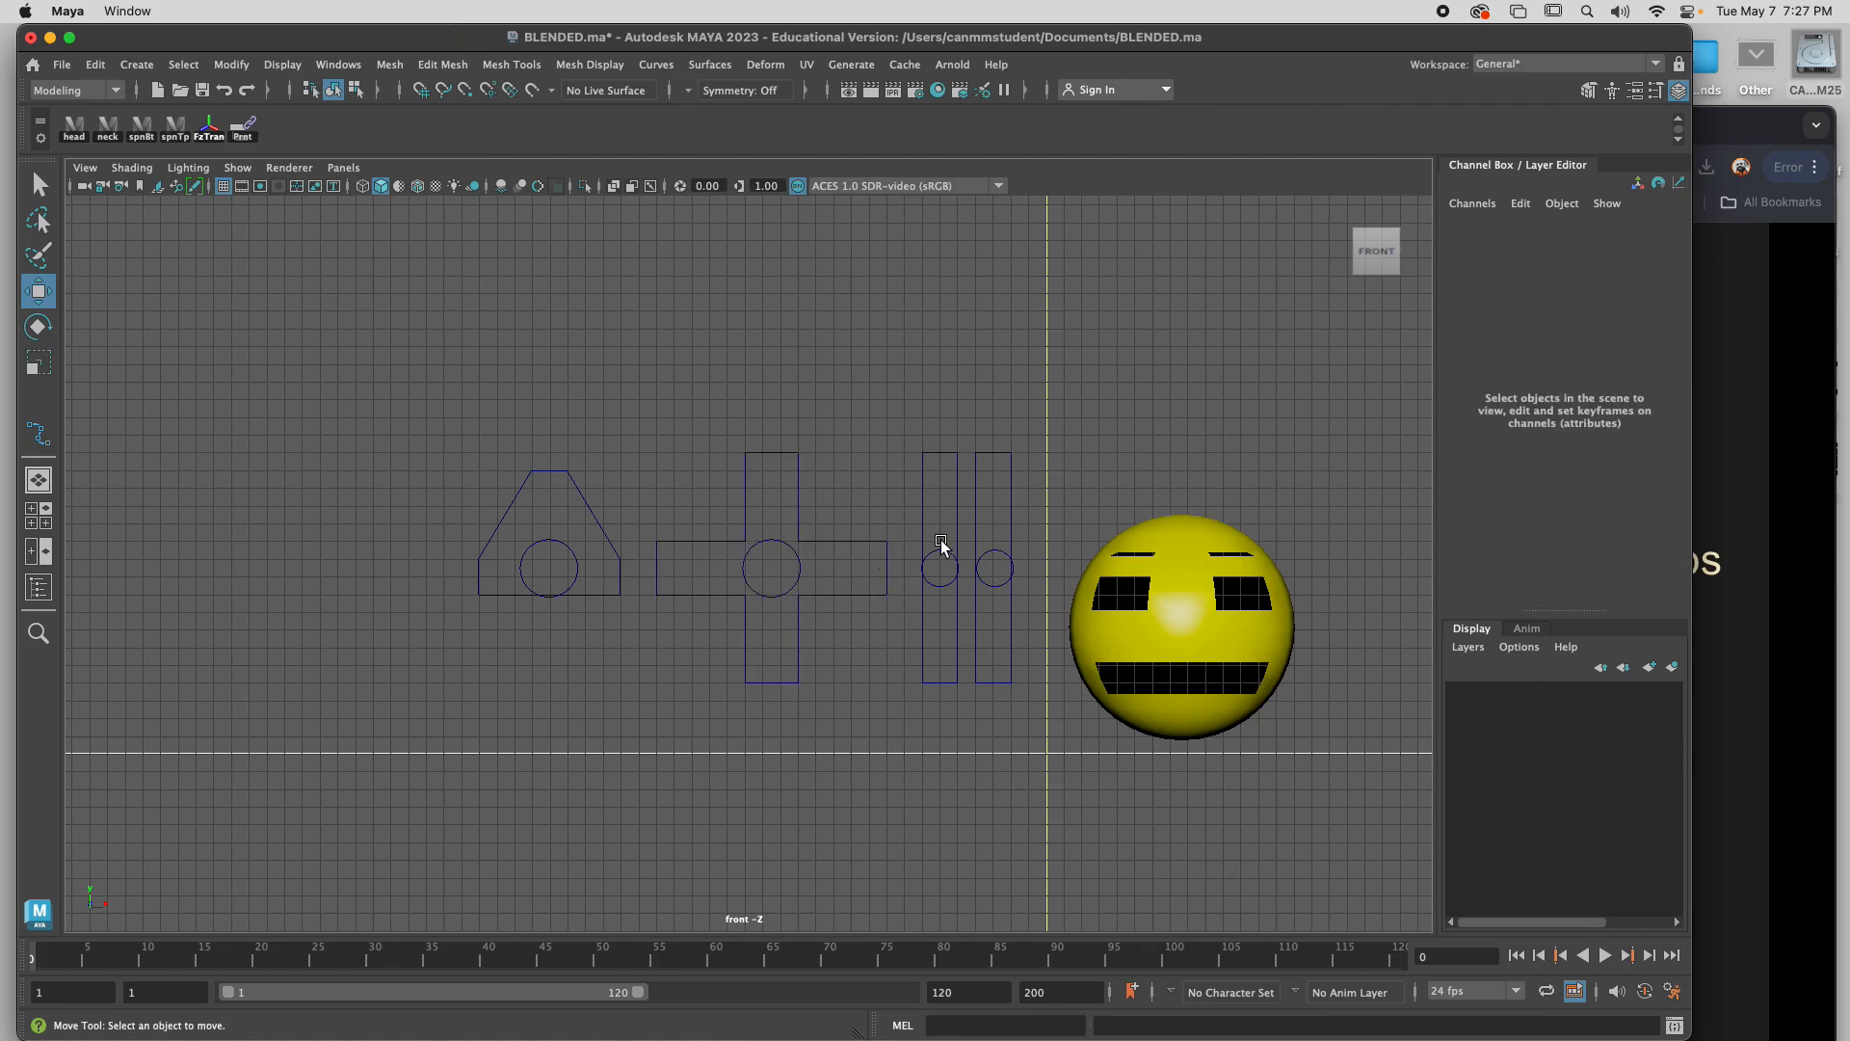
click(947, 604)
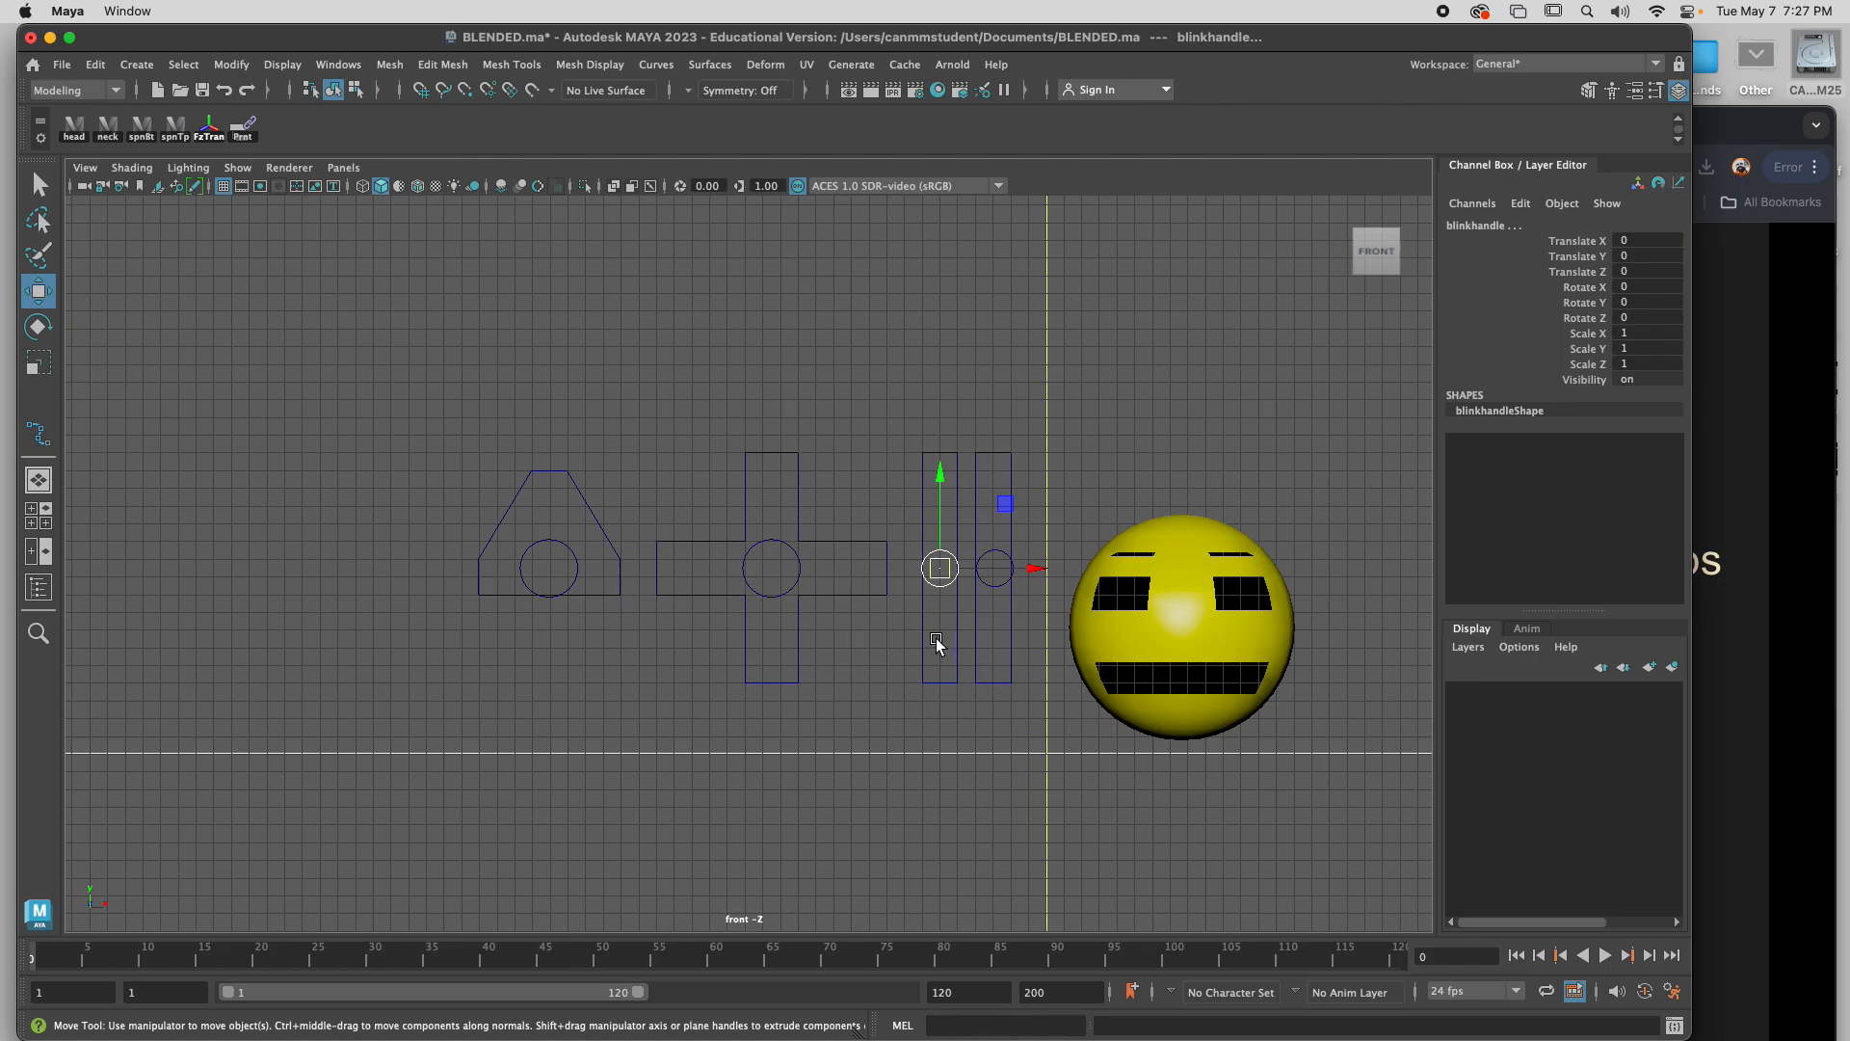
key(Up)
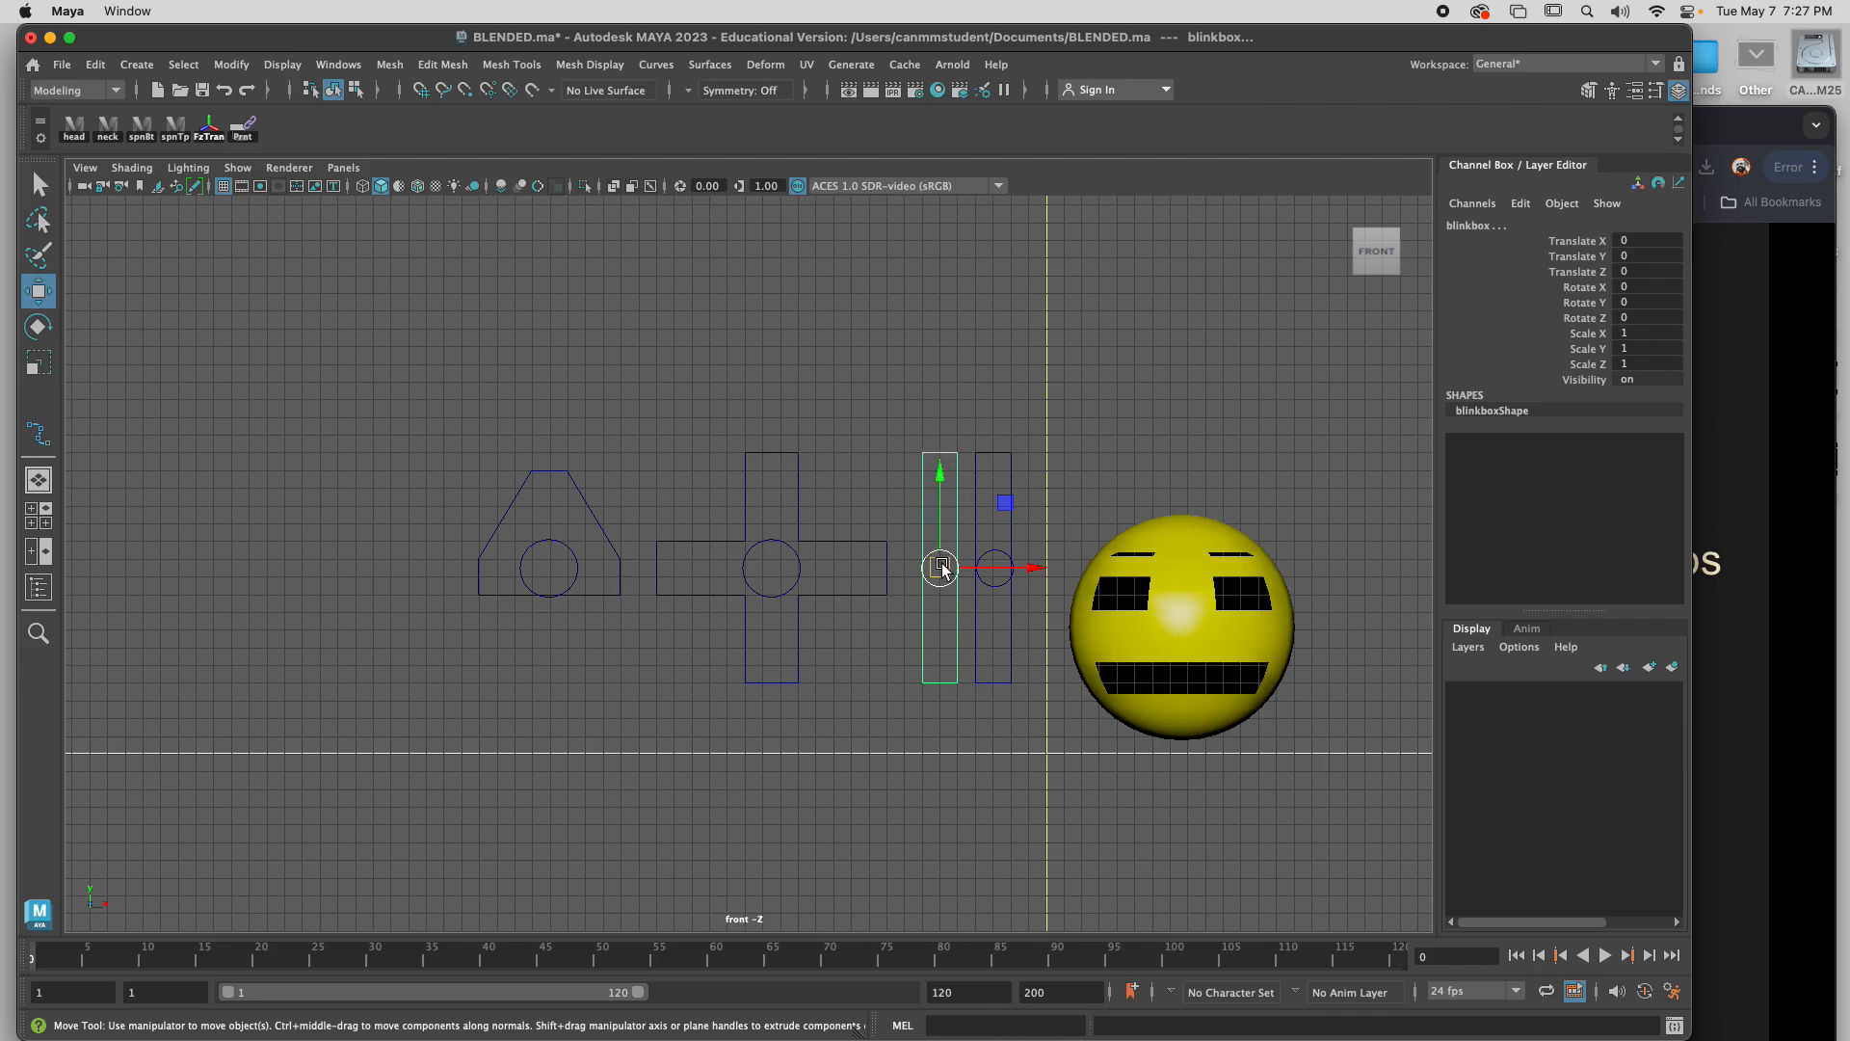
Parent eyehandle to eyebox and test the link by moving eyebox horizontally, undoing that move.
click(1002, 612)
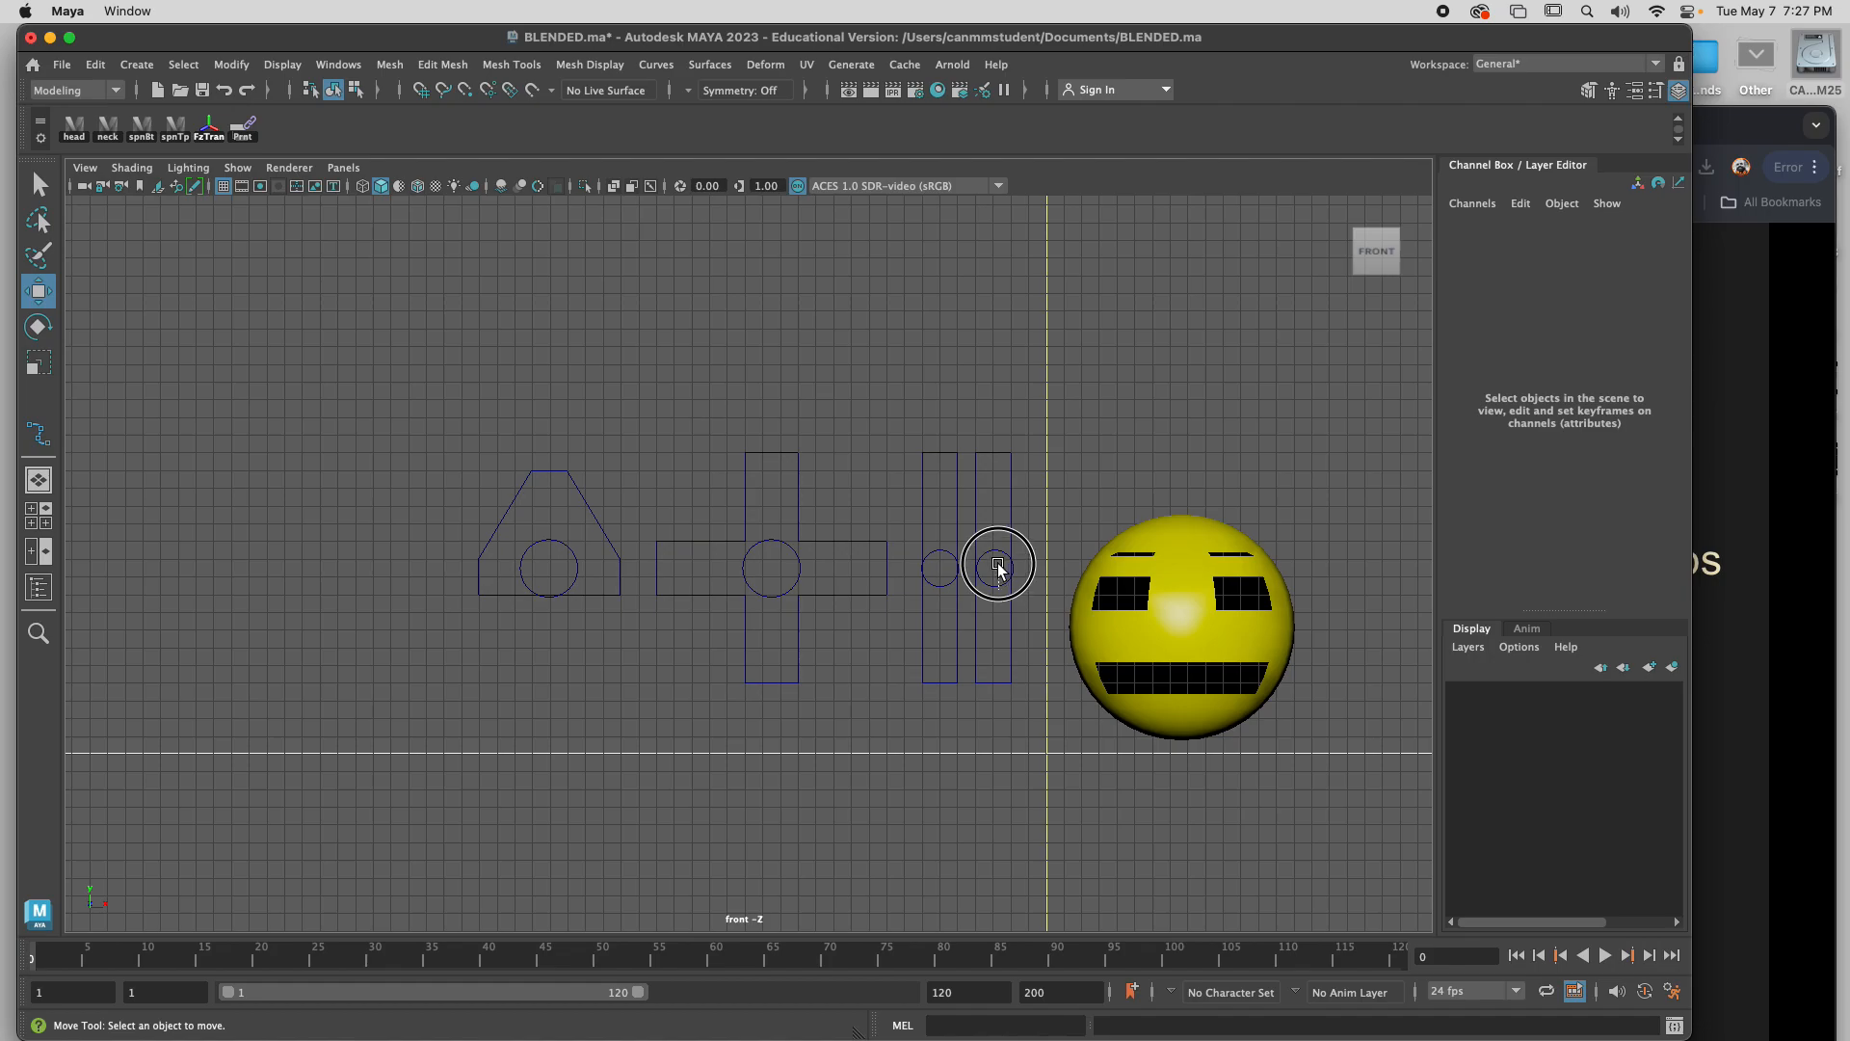
click(997, 568)
mouse_move(1006, 669)
mouse_down()
mouse_move(1019, 699)
mouse_move(989, 692)
mouse_up()
click(1024, 690)
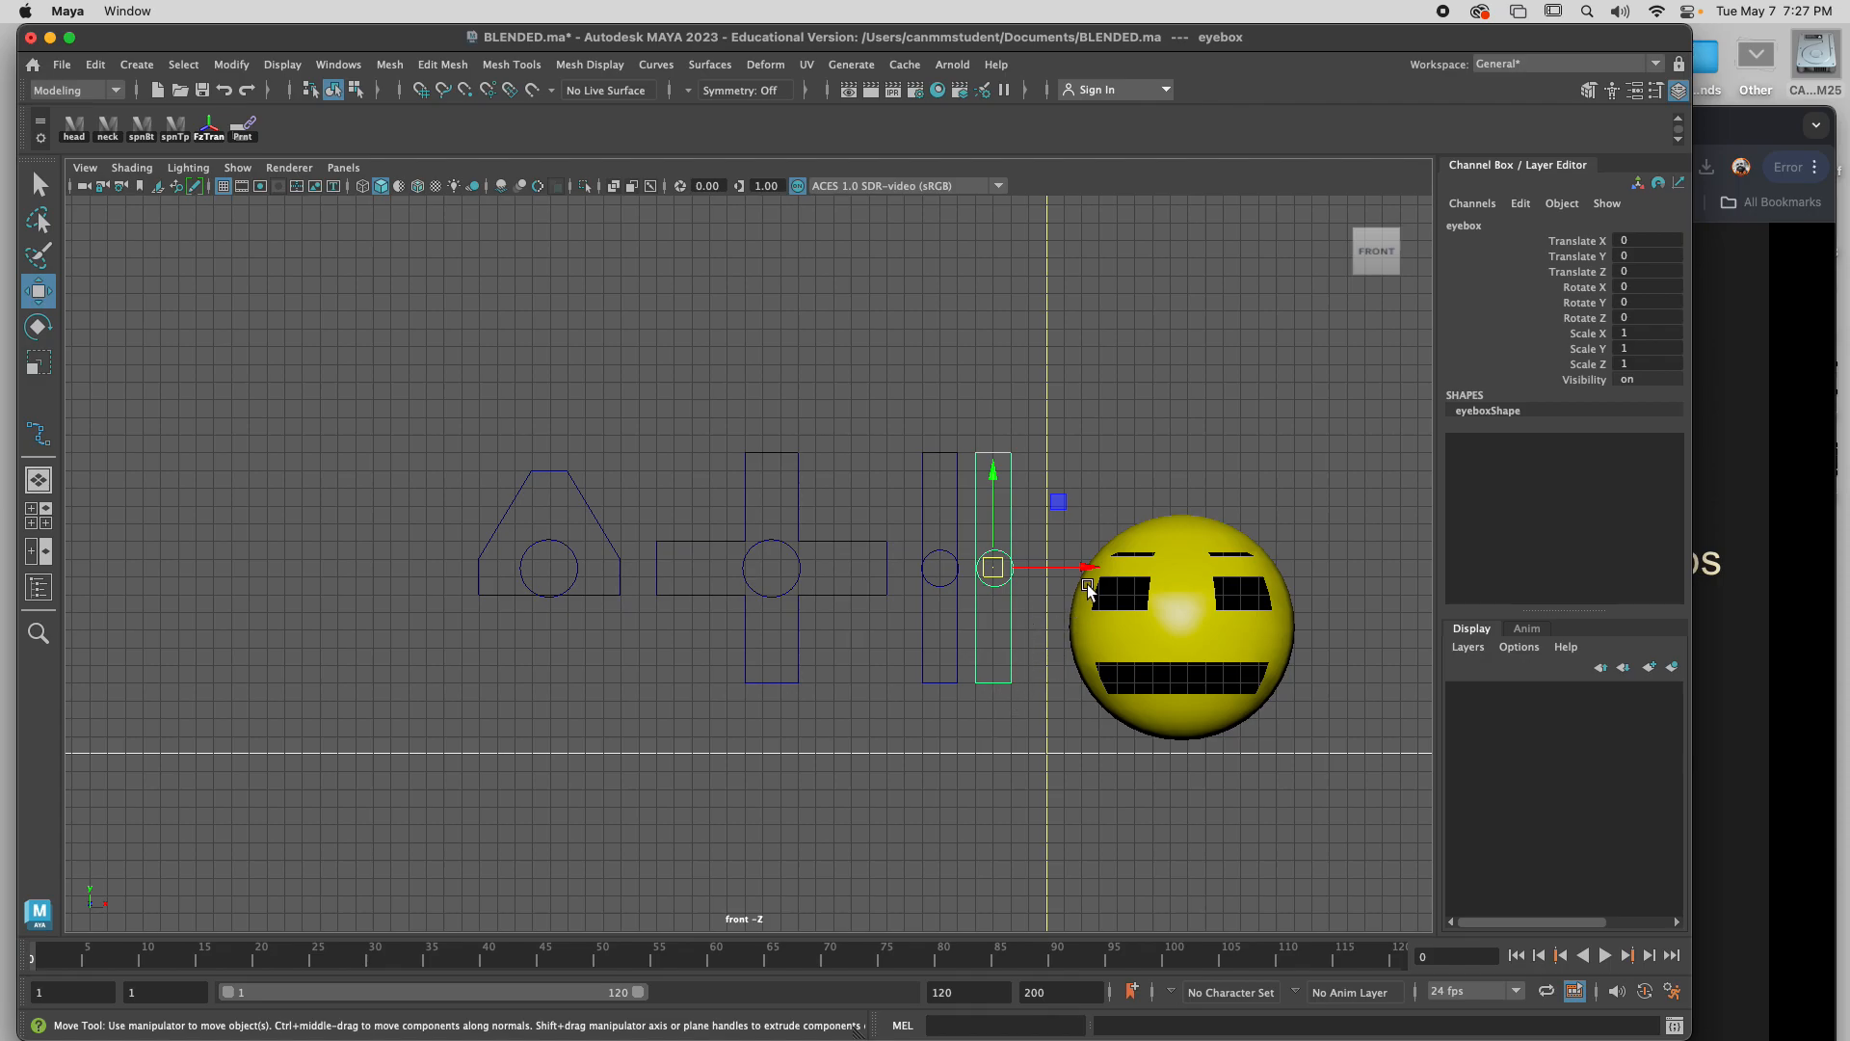
drag(1089, 567, 1115, 499)
key(z)
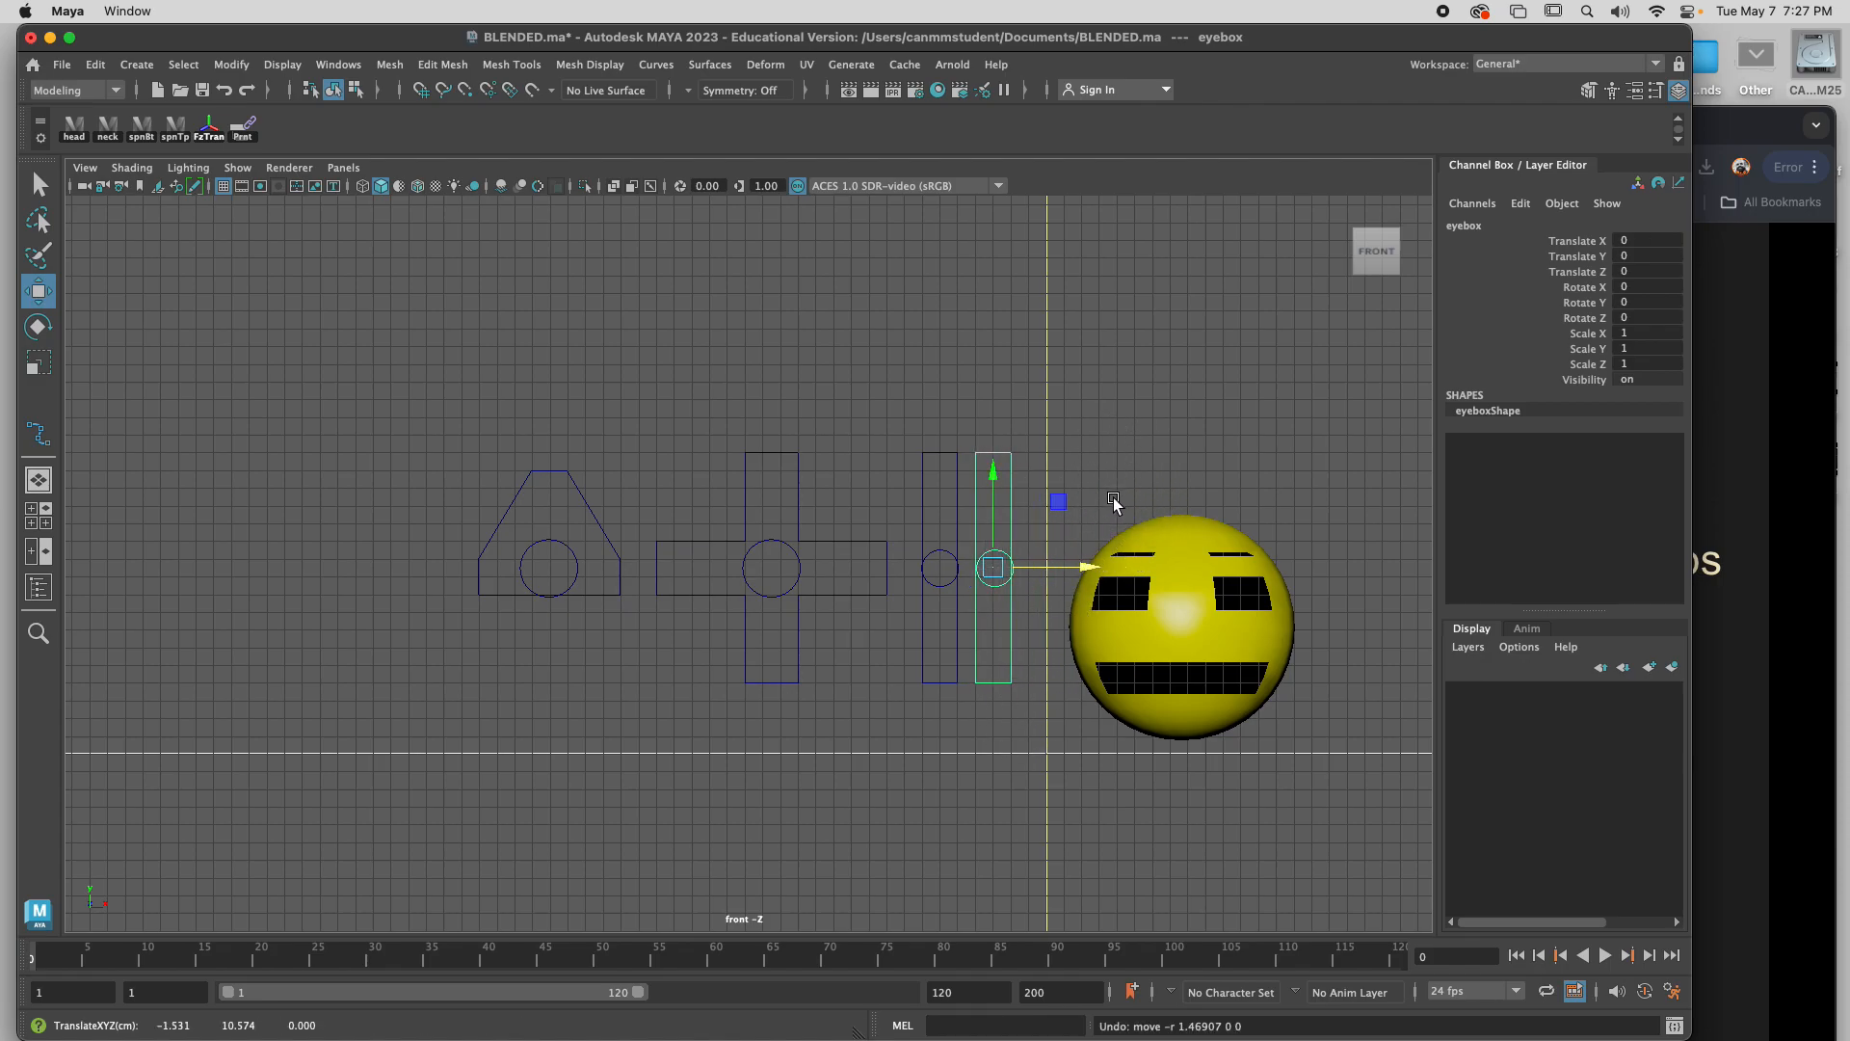
click(1158, 648)
drag(284, 448, 1015, 753)
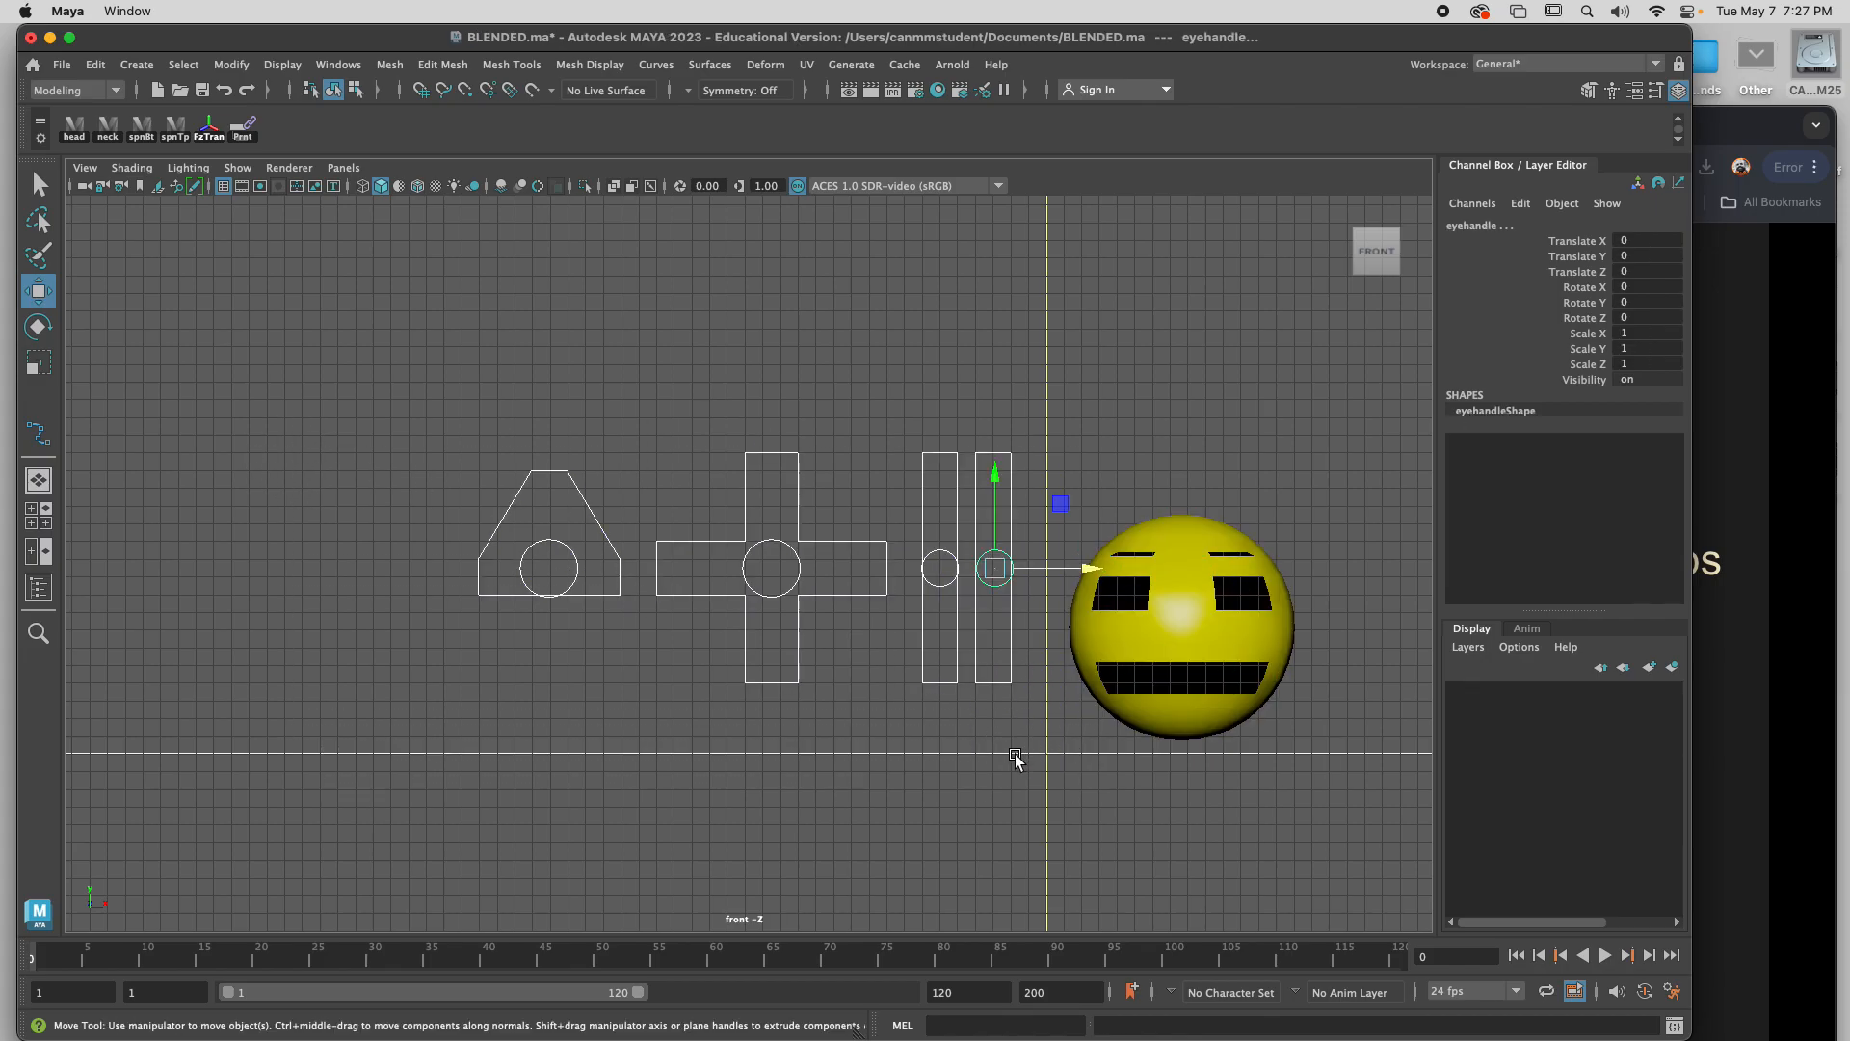
click(520, 409)
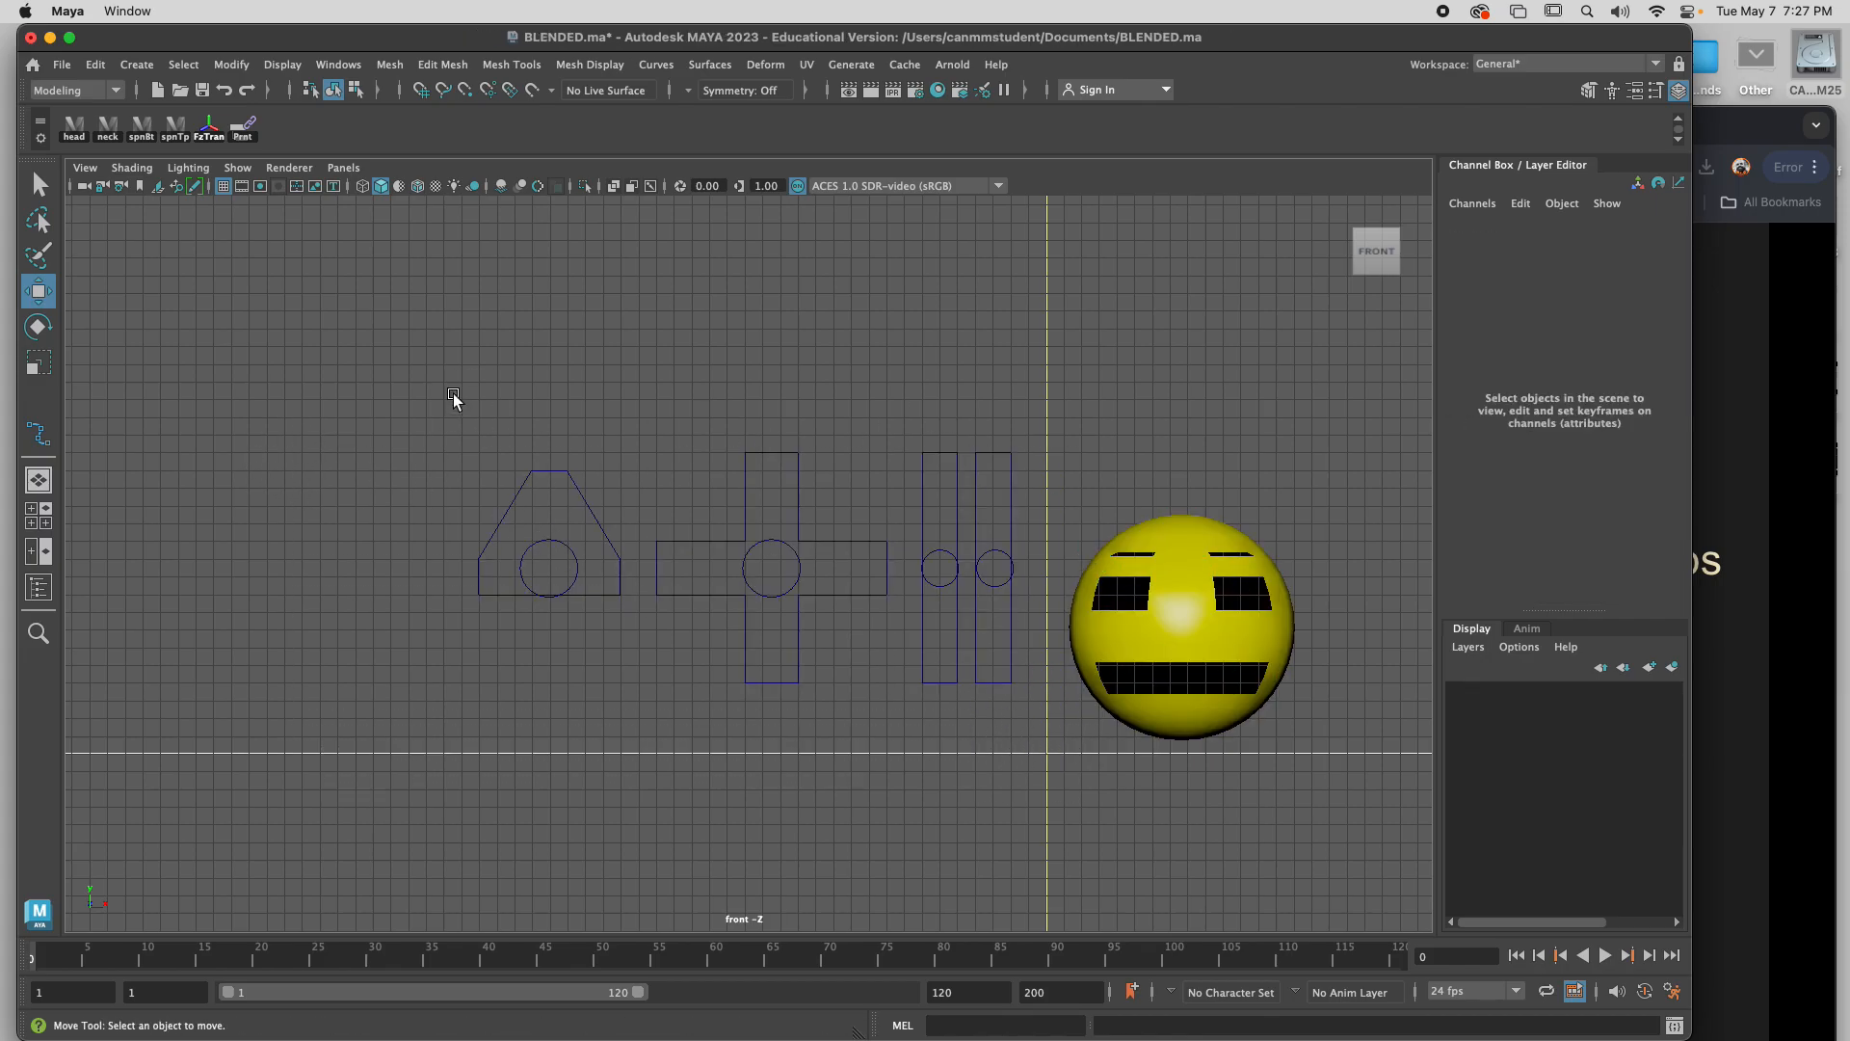
Create a NURBS circle, move it to about X -21.06 below the control boxes and rotate it about 84.9 degrees in X.
click(133, 67)
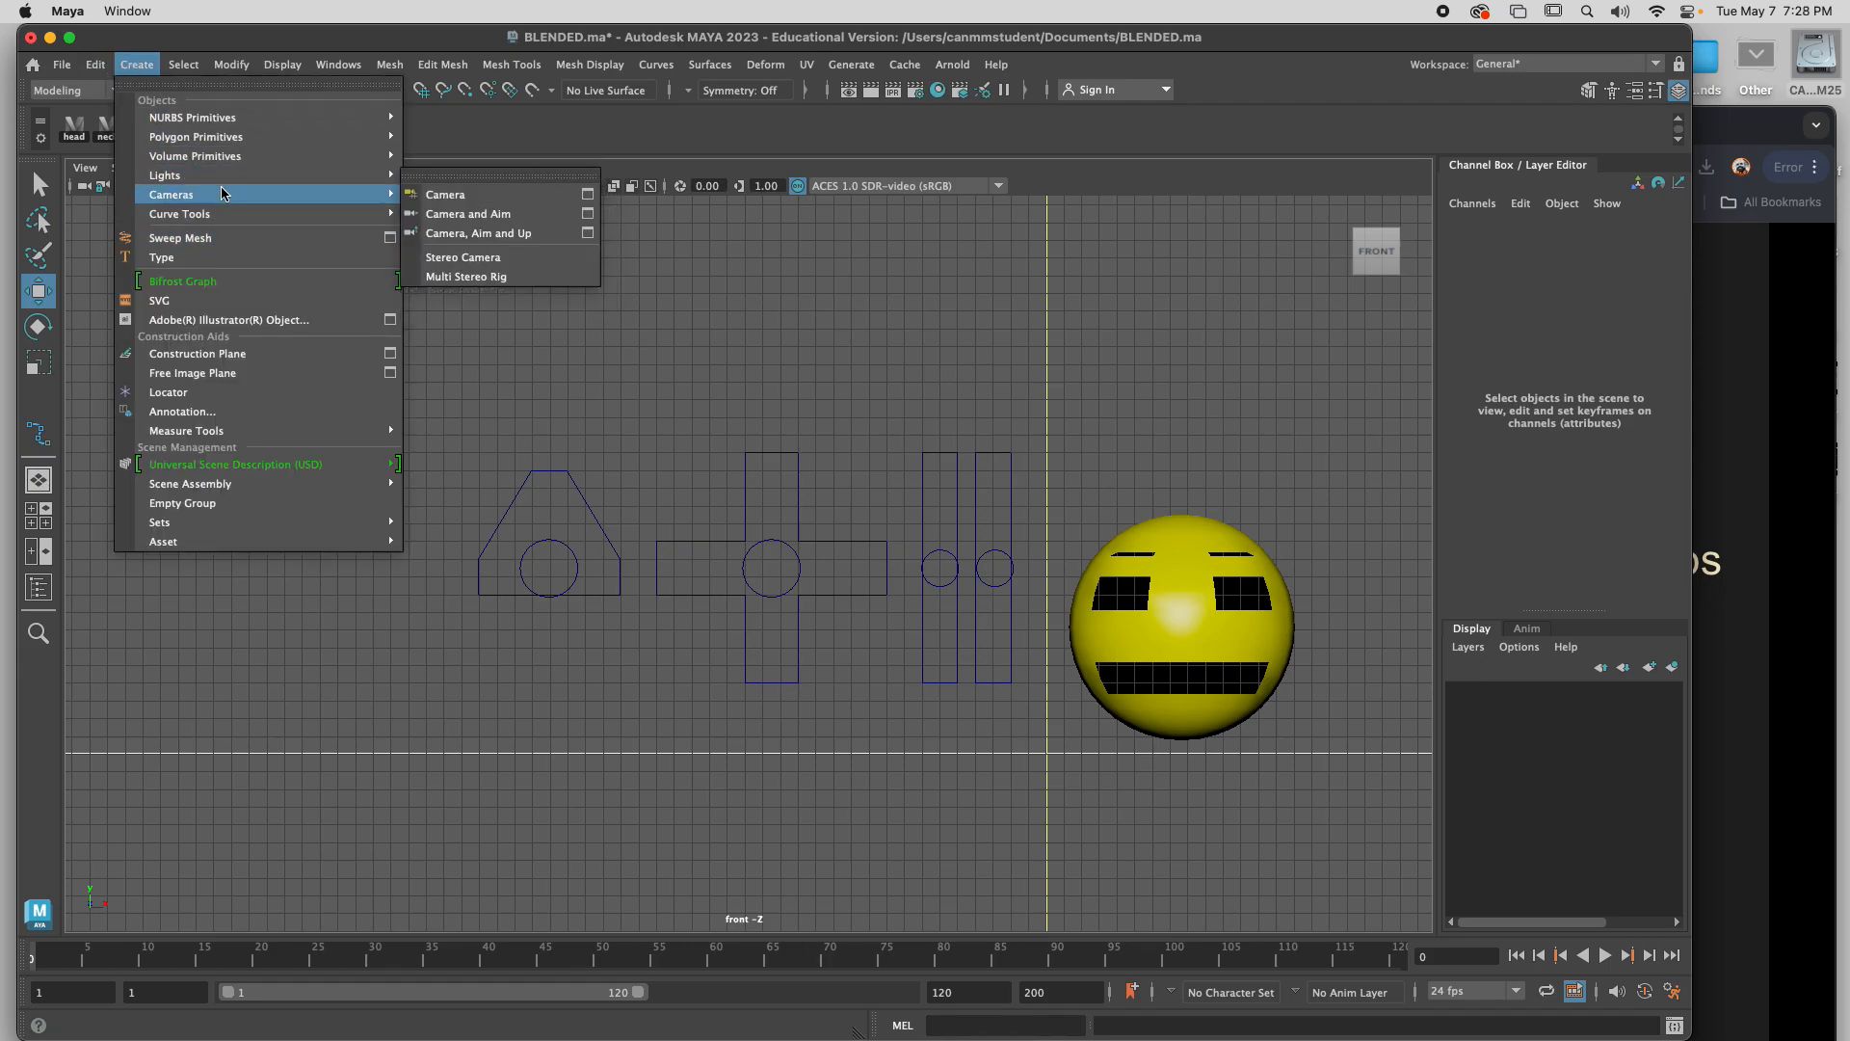
mouse_move(241, 118)
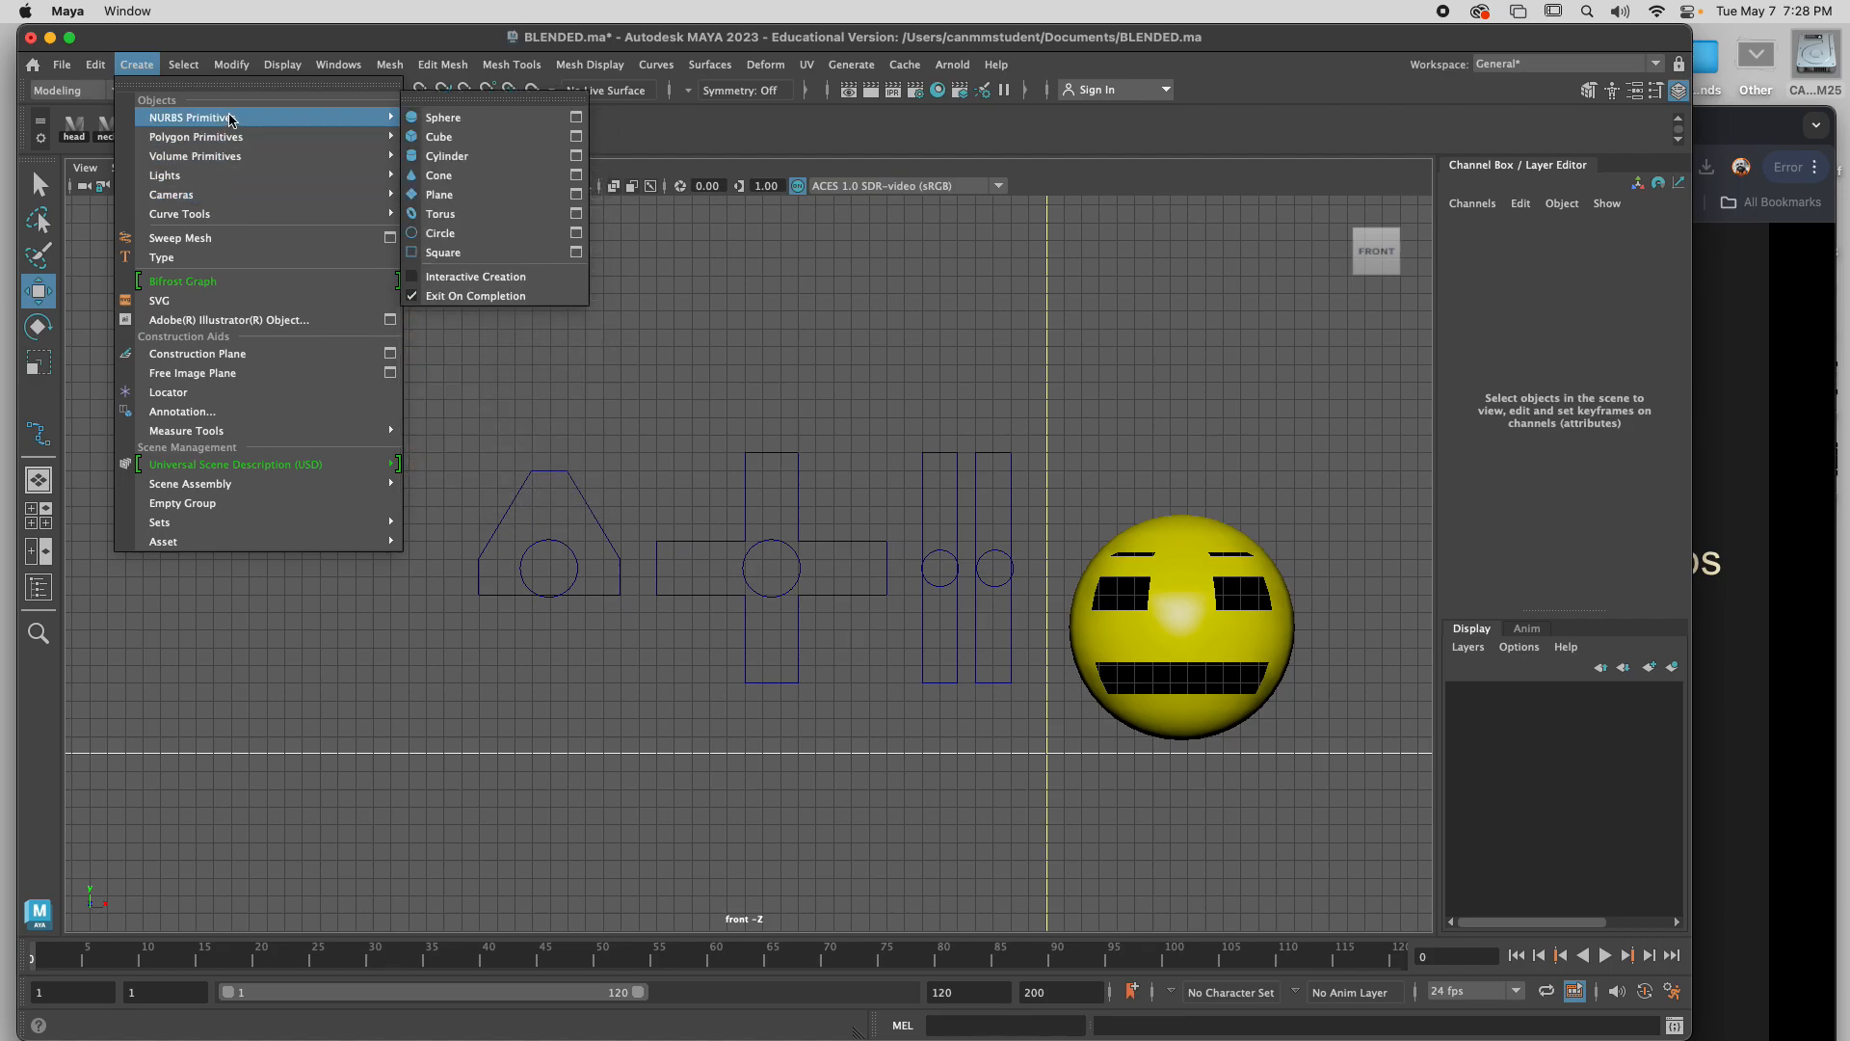
click(448, 232)
drag(1135, 755, 701, 824)
key(e)
key(r)
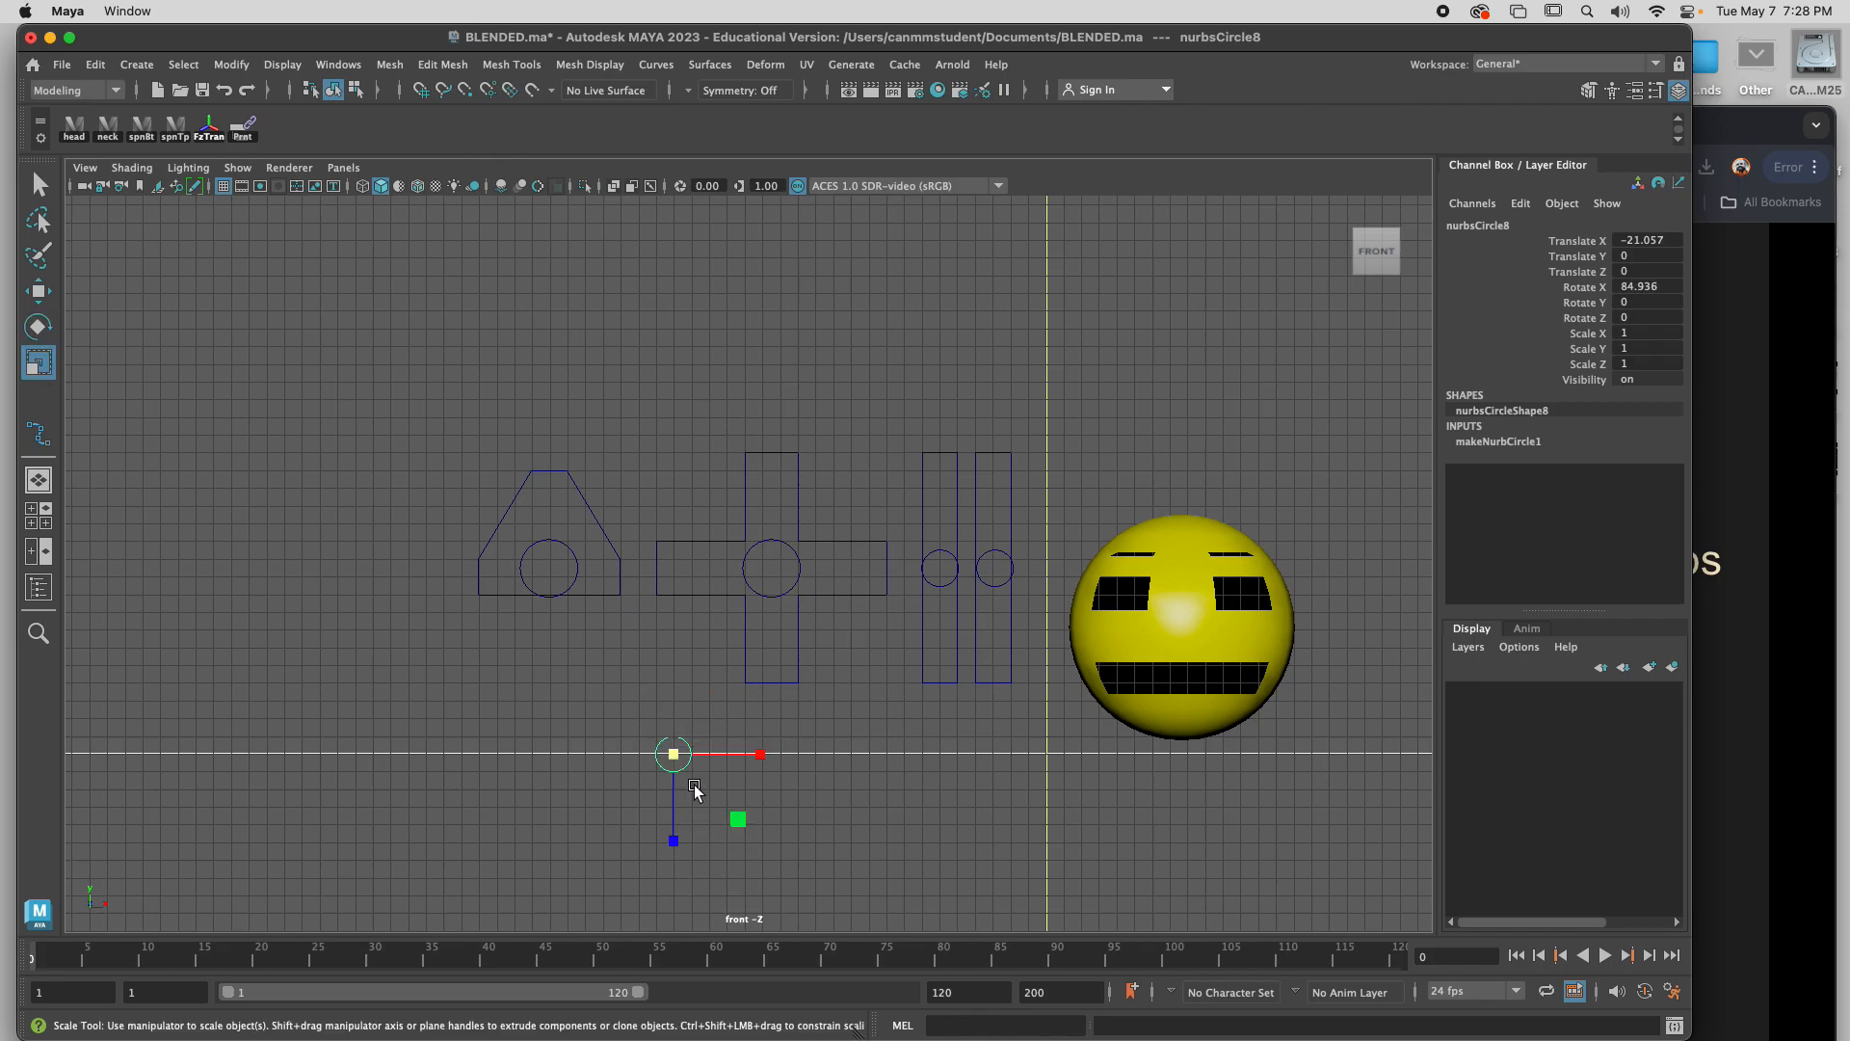
Scale the new circle uniformly to about 19.68 and raise it to about Y 10.28 around the control boxes.
drag(674, 753, 1200, 773)
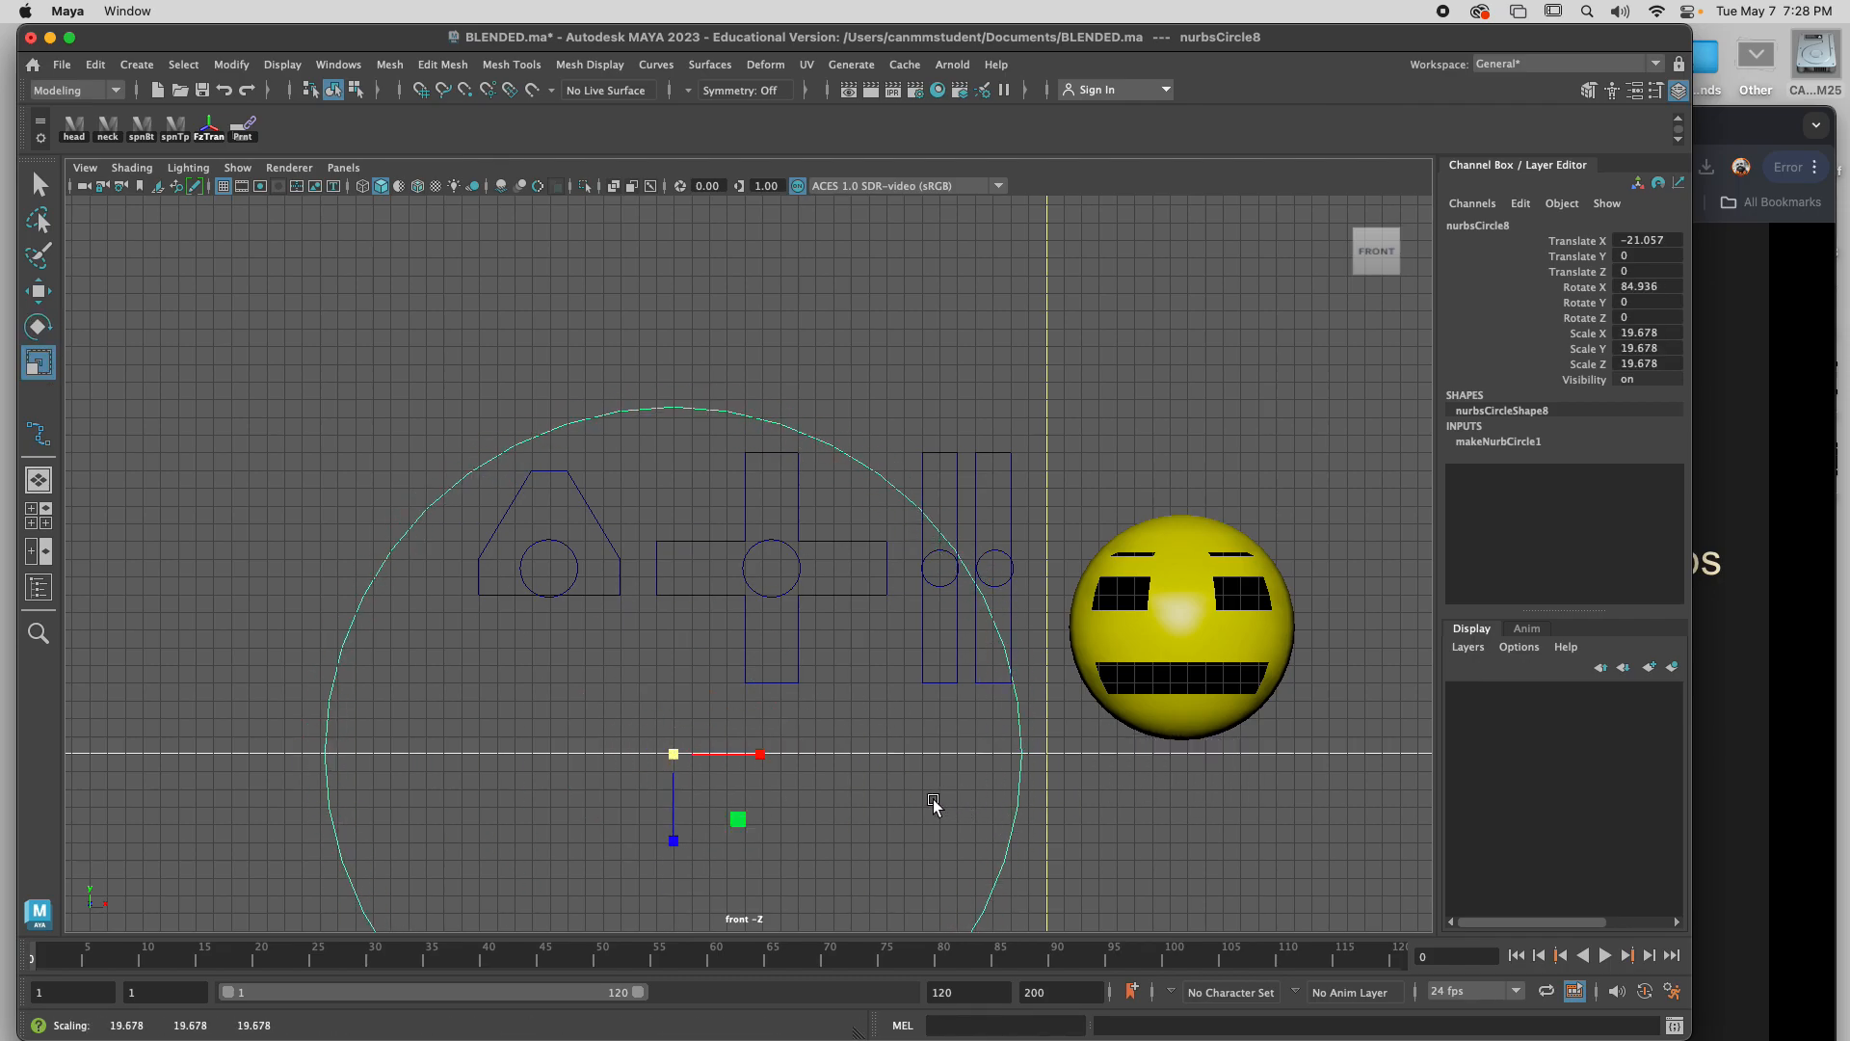
key(w)
drag(673, 651, 757, 481)
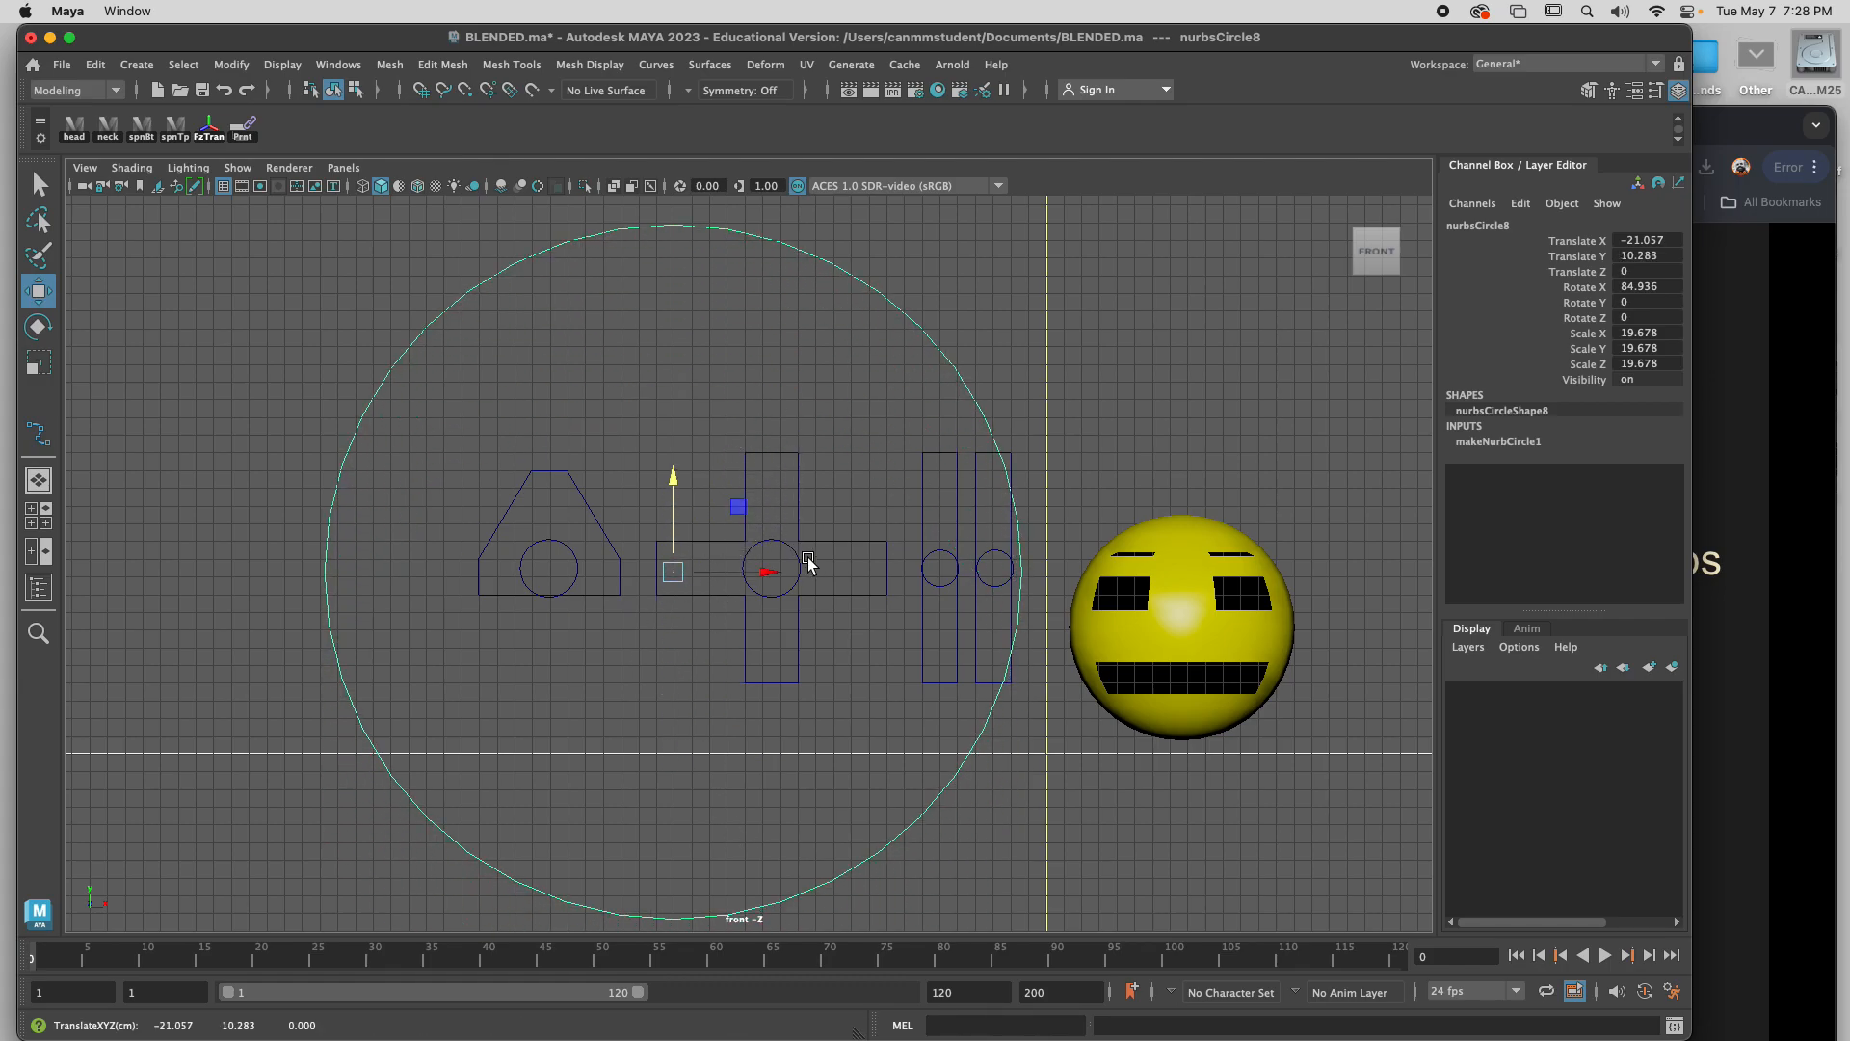
Flatten the large circle into an ellipse with Scale Z about 8.96 and shift it to about X -16.76, enclosing all control boxes.
key(r)
drag(673, 653, 673, 617)
key(w)
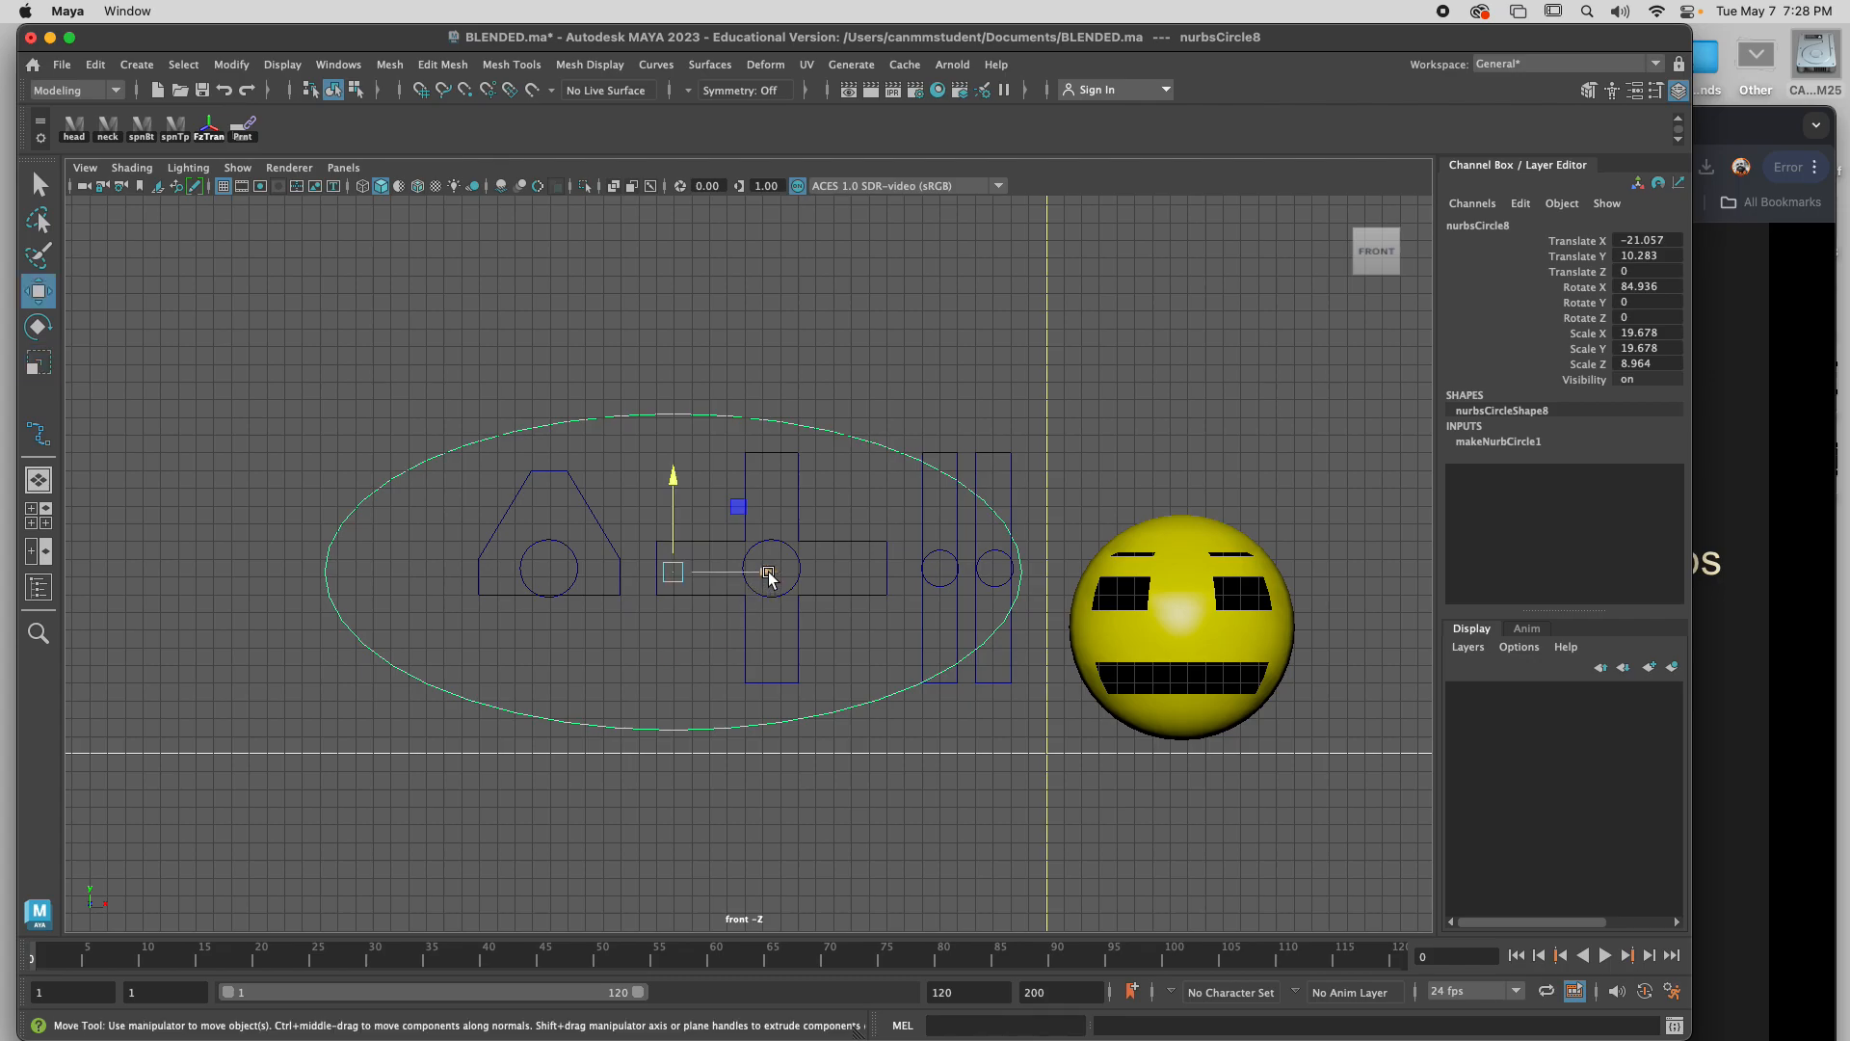
drag(769, 576, 845, 575)
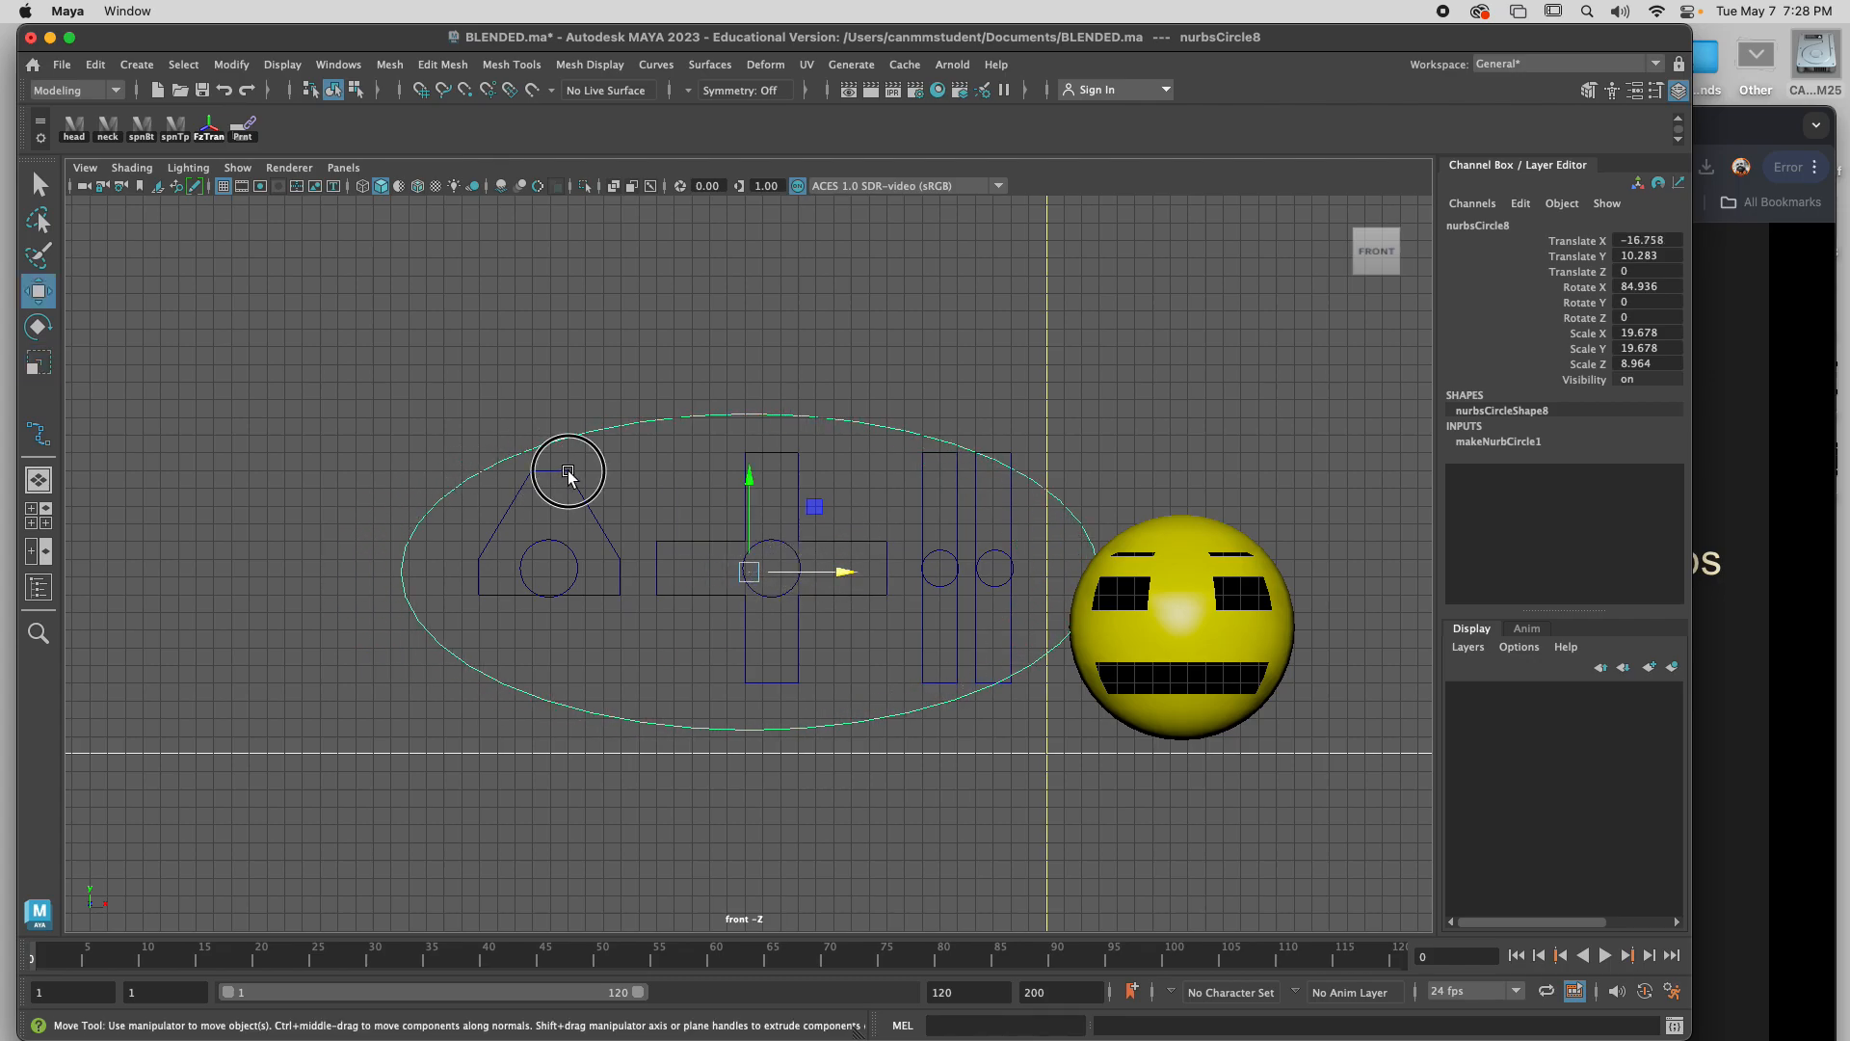
Delete the large ellipse surrounding the brow, mouth and eye control boxes.
click(567, 472)
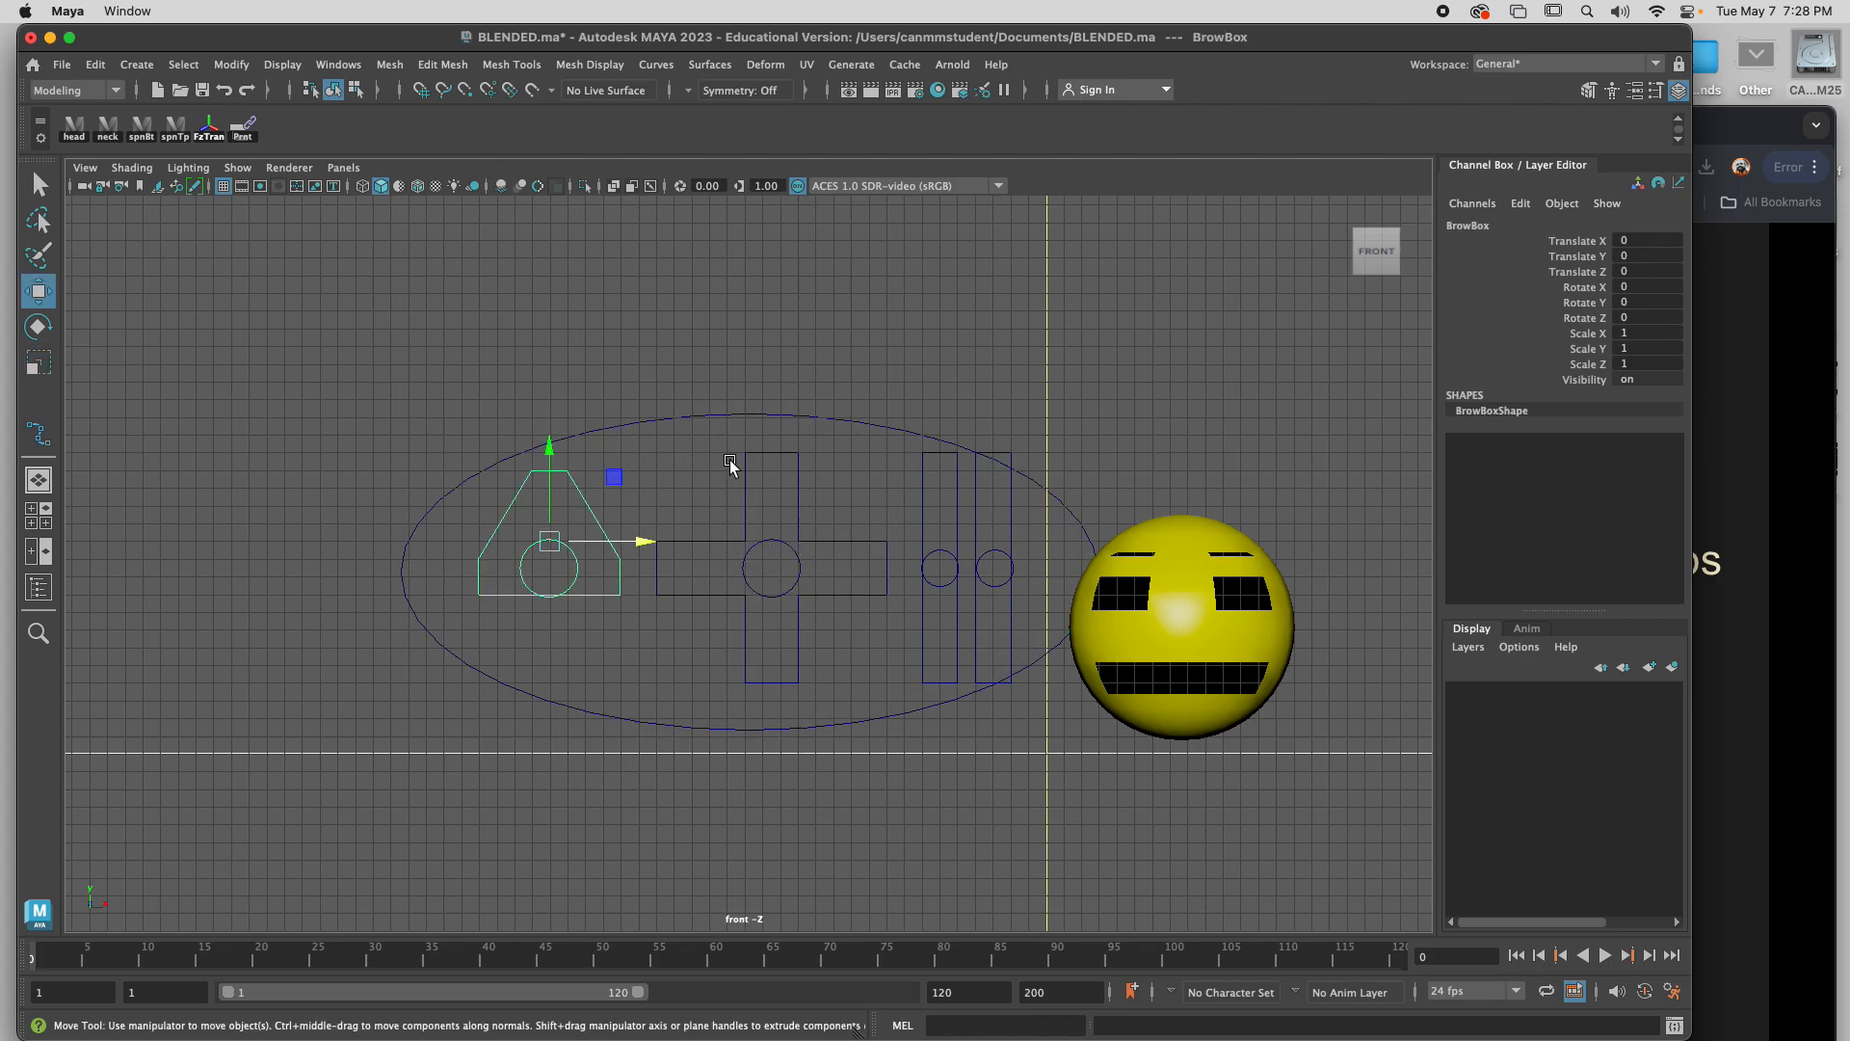
click(881, 422)
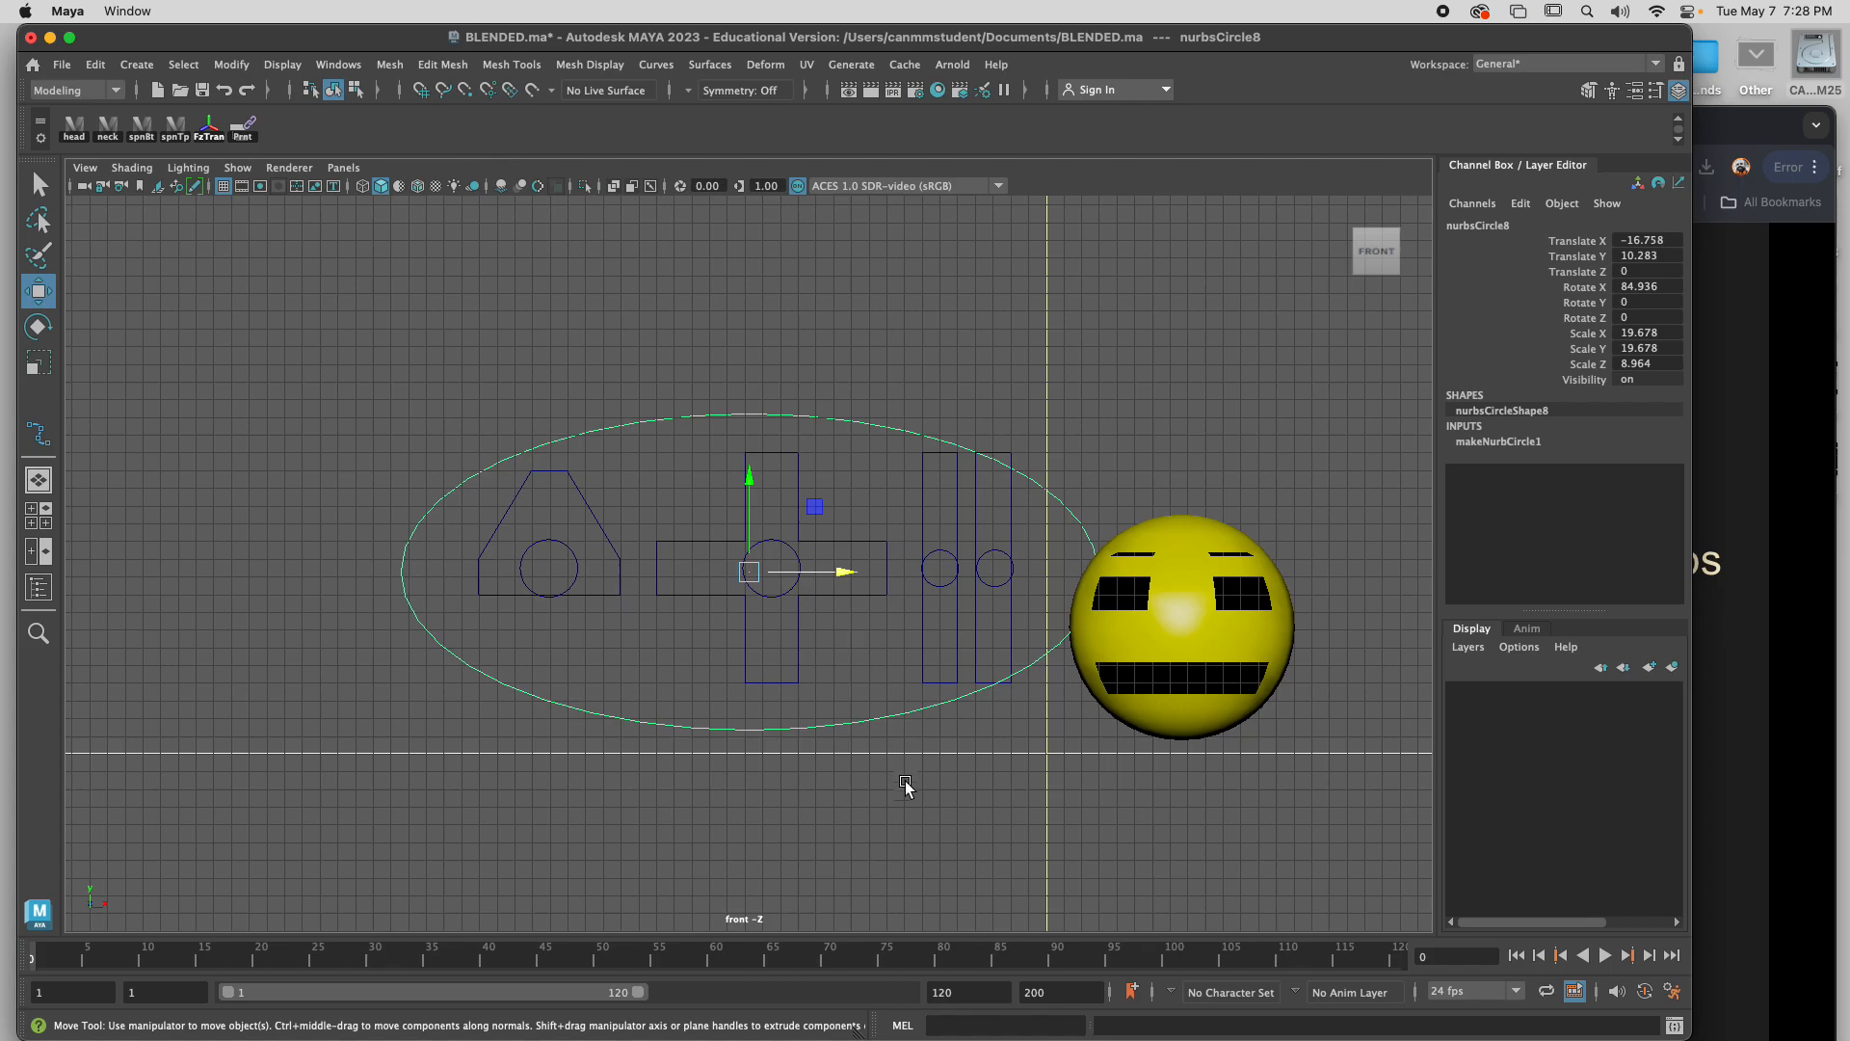
click(909, 719)
click(908, 712)
key(Delete)
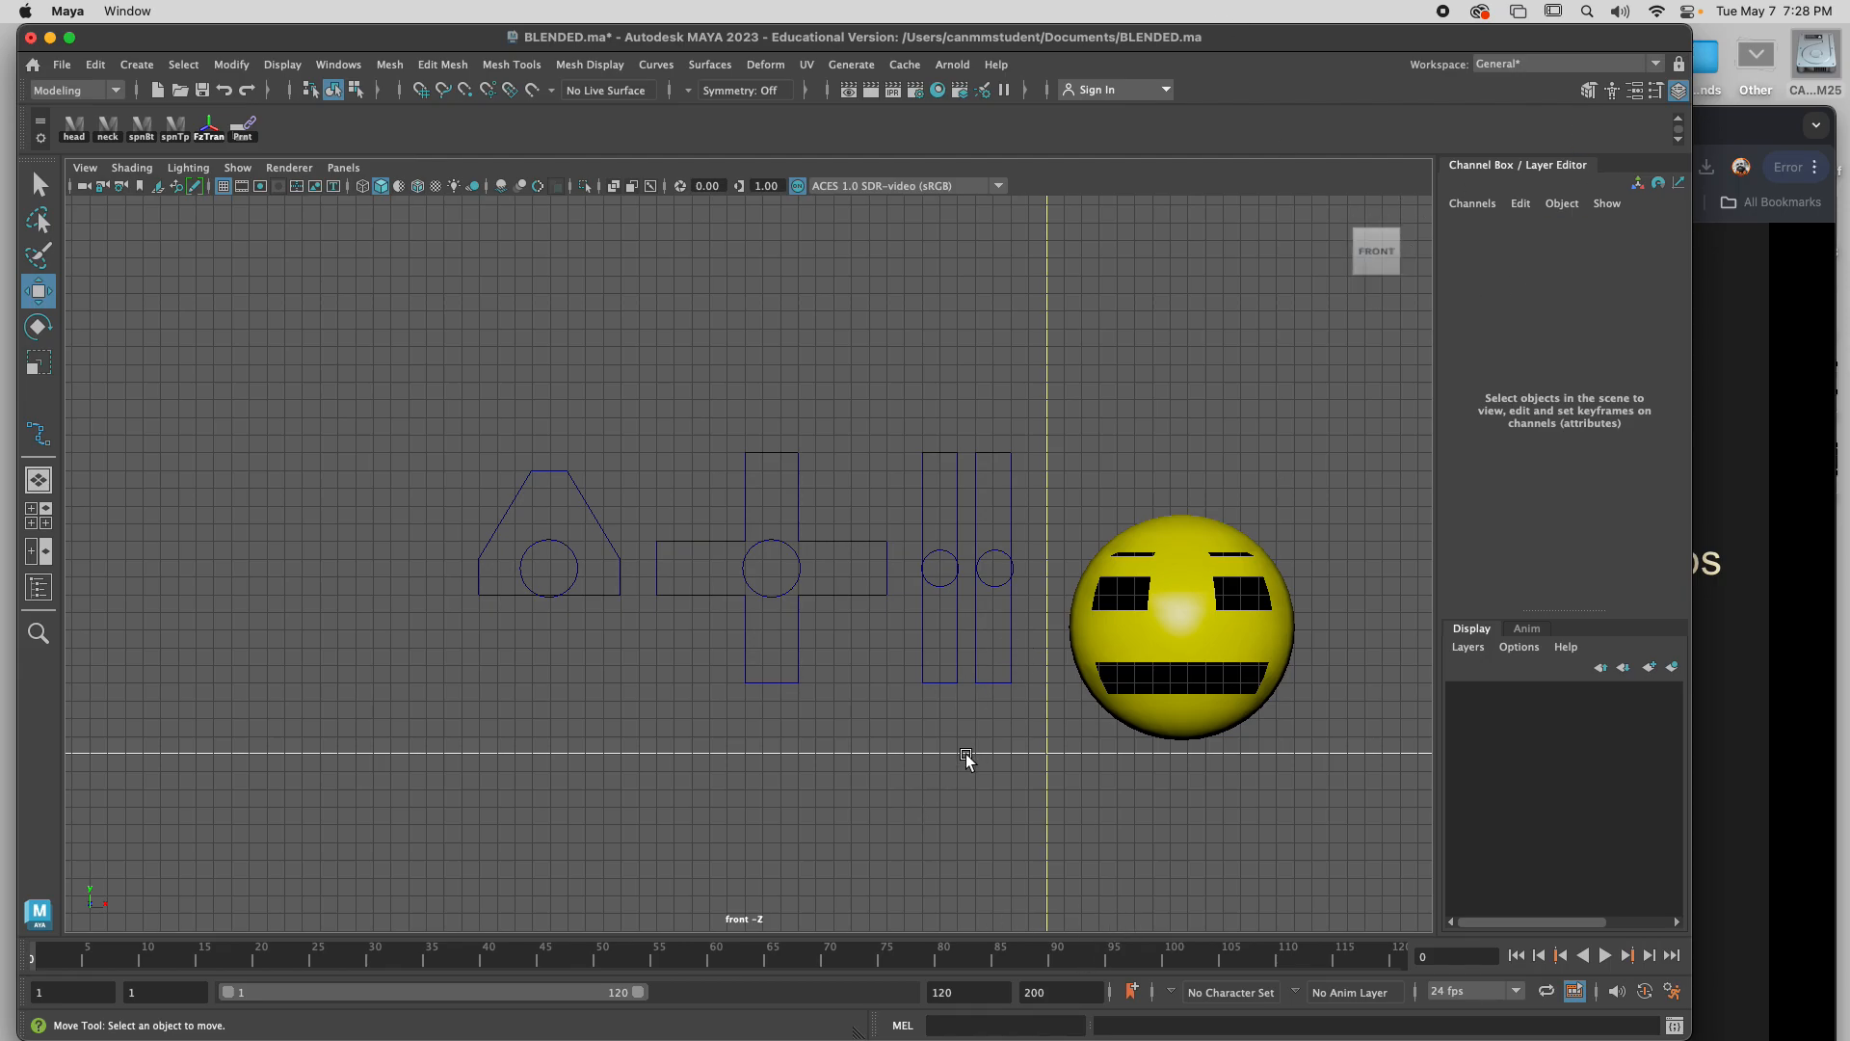
Clear the selection and save the scene.
alt+middle_drag(966, 753, 824, 759)
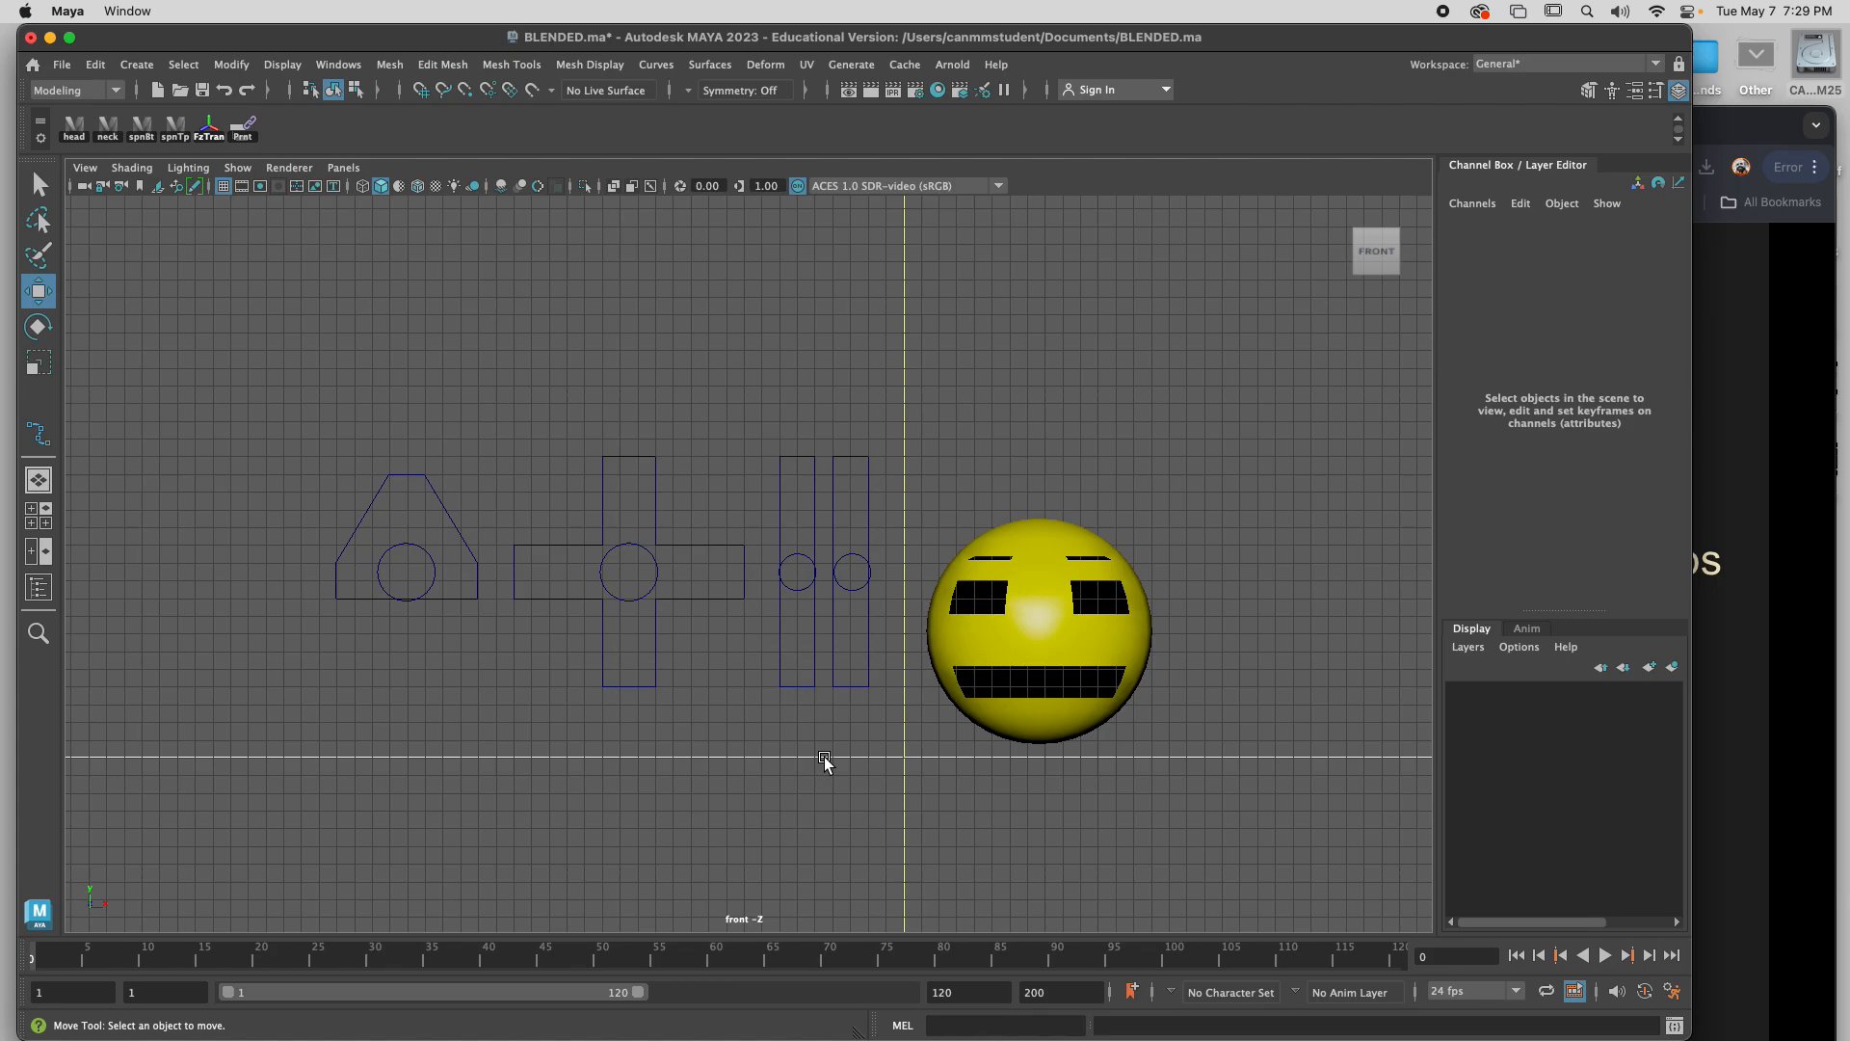
click(795, 588)
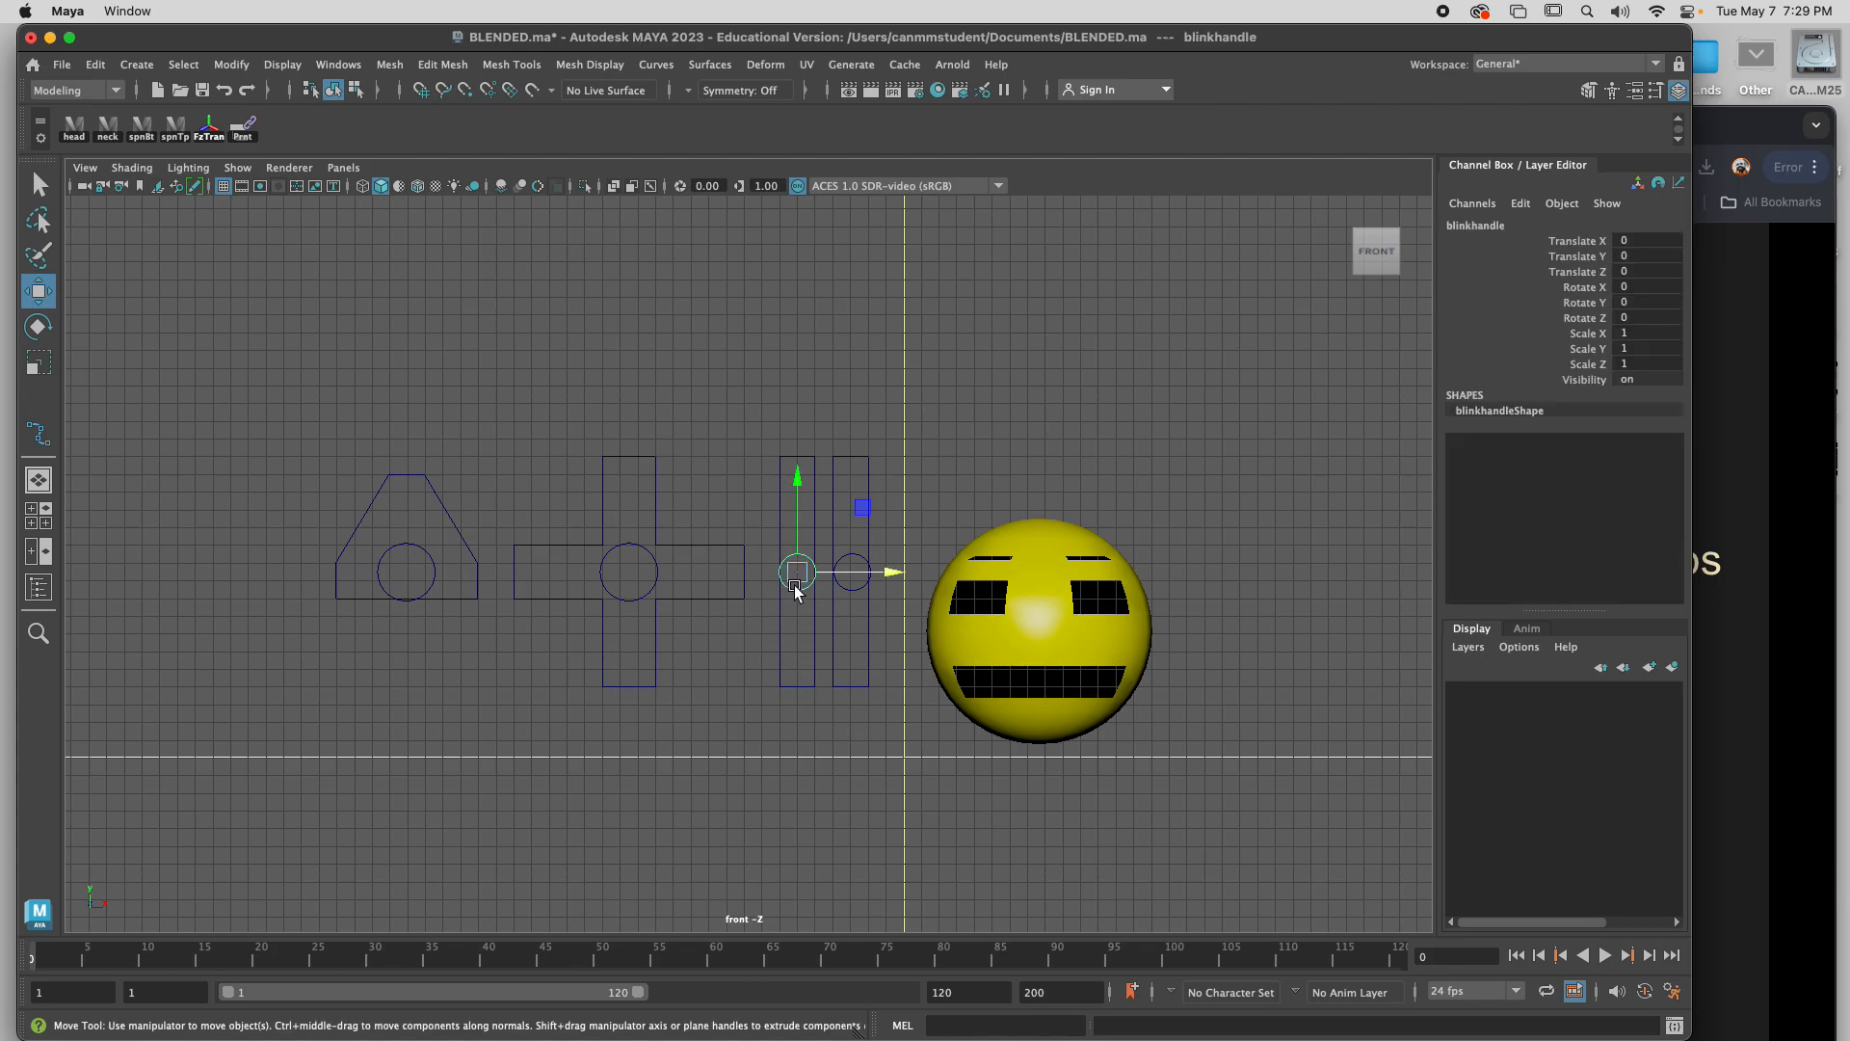
click(1769, 544)
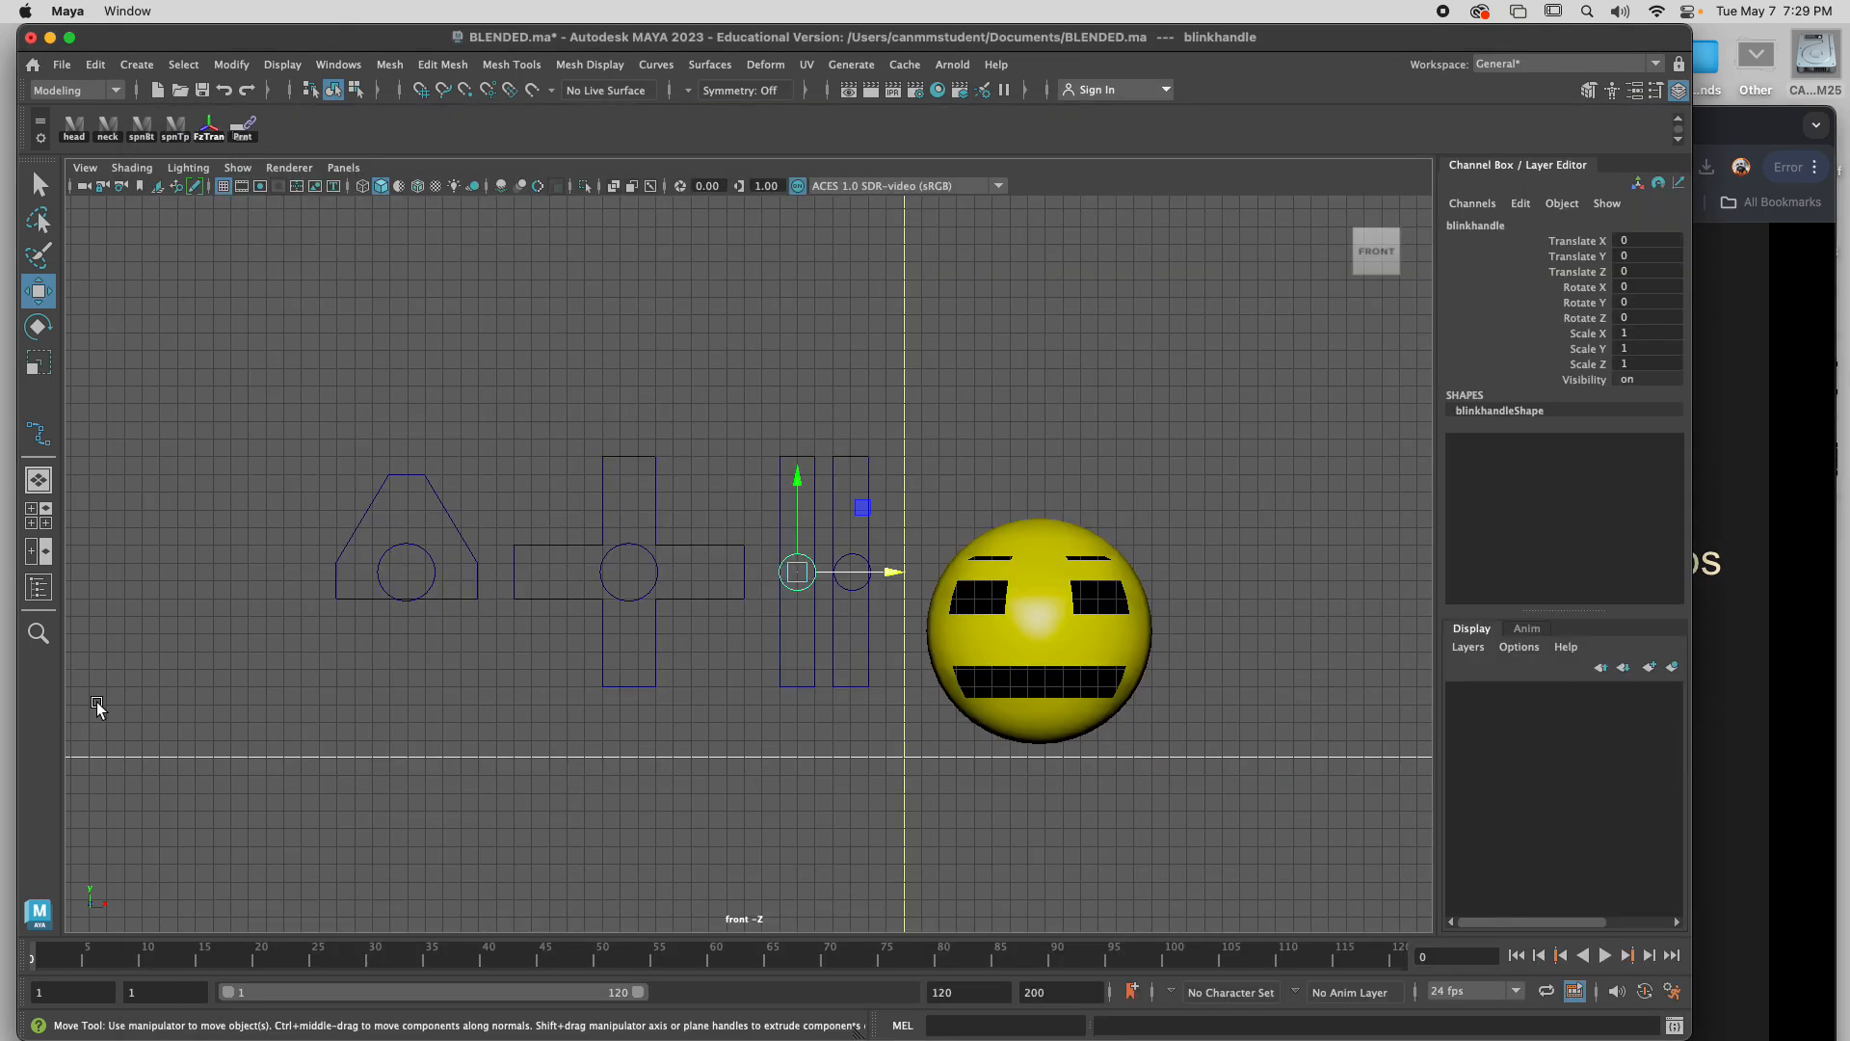
click(96, 703)
key(super+s)
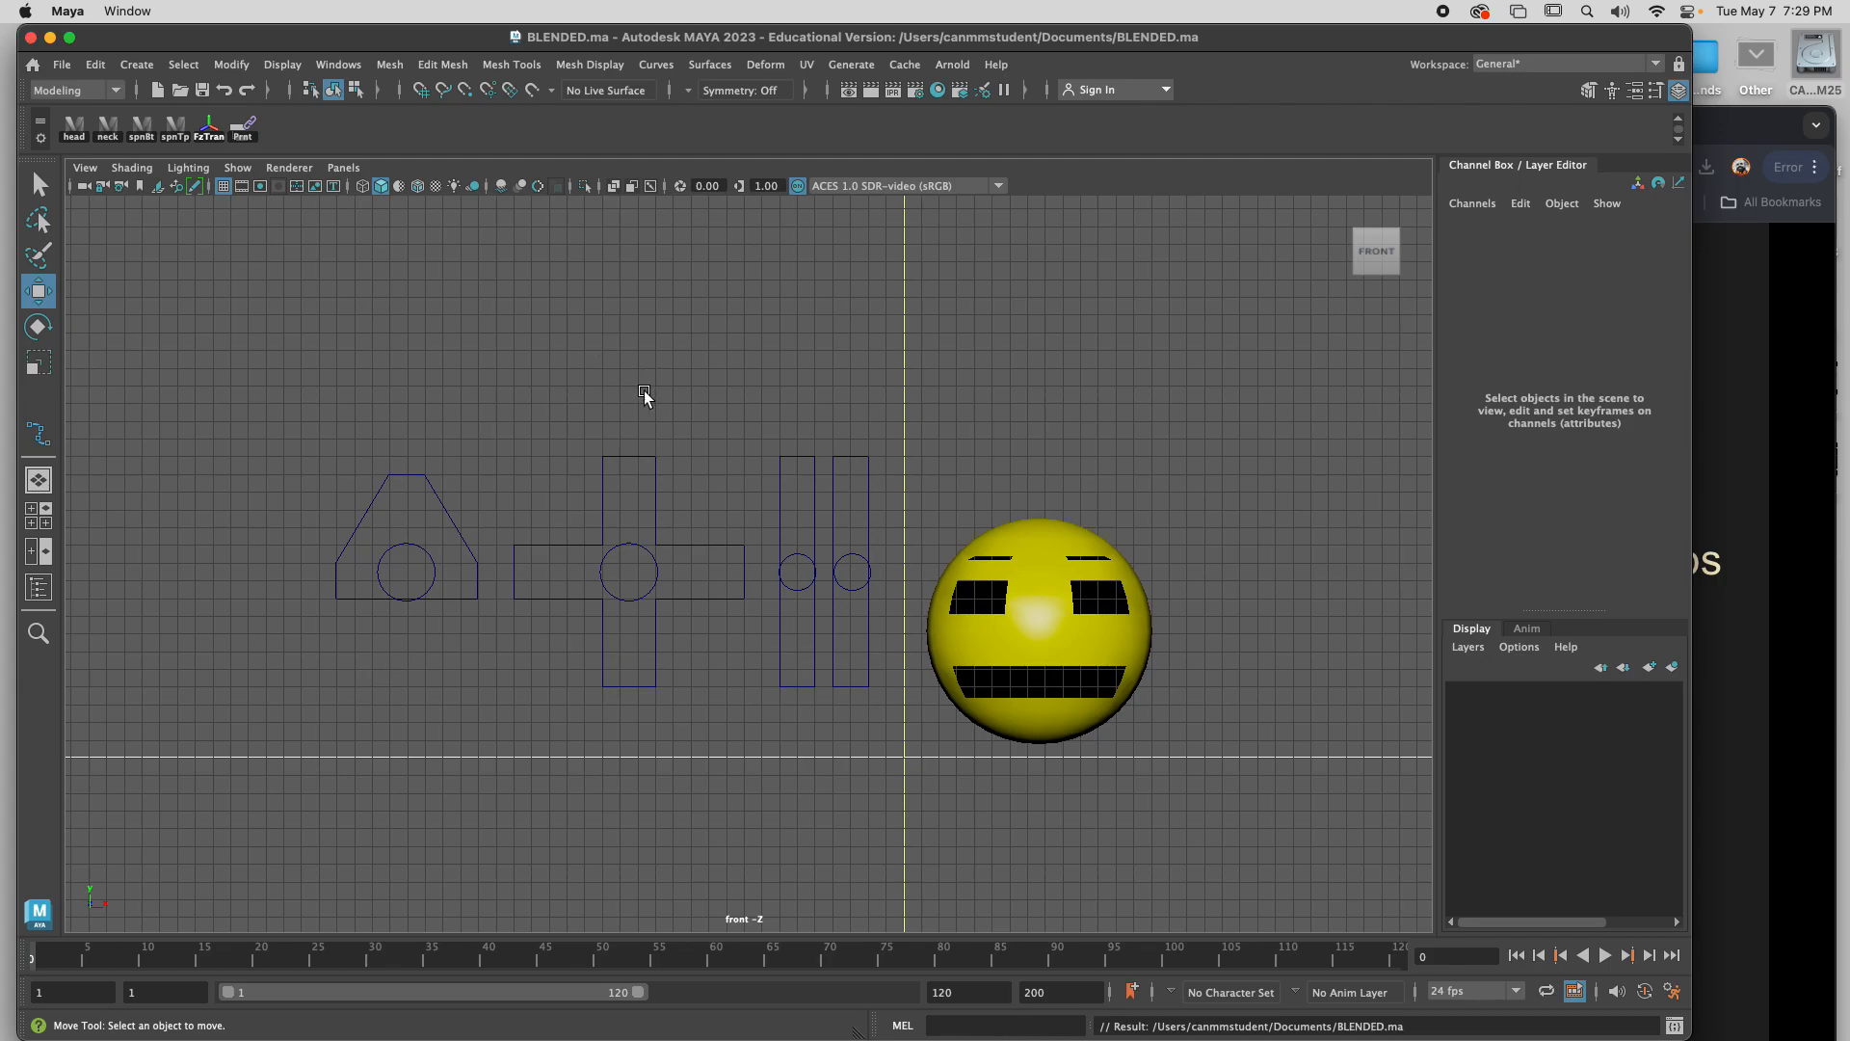
Rename the circle inside the brow box to BrowHandle.
click(656, 482)
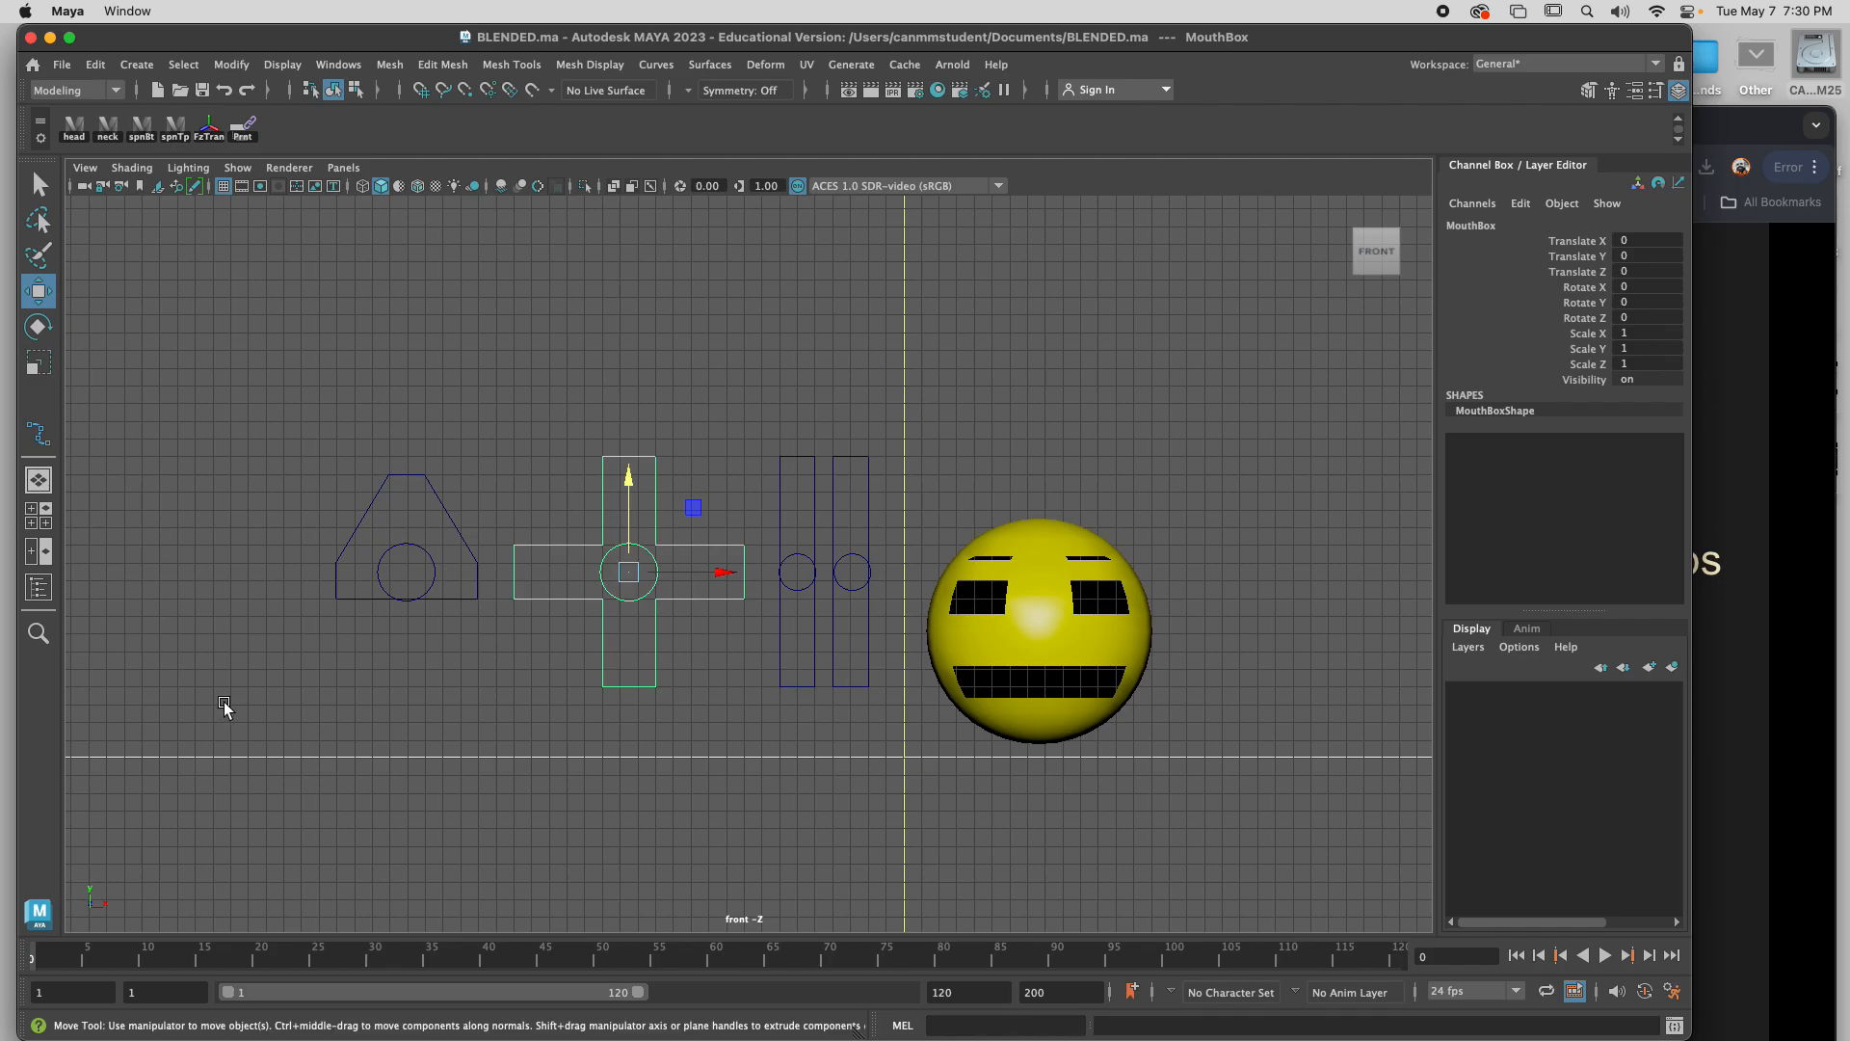
drag(389, 541, 430, 570)
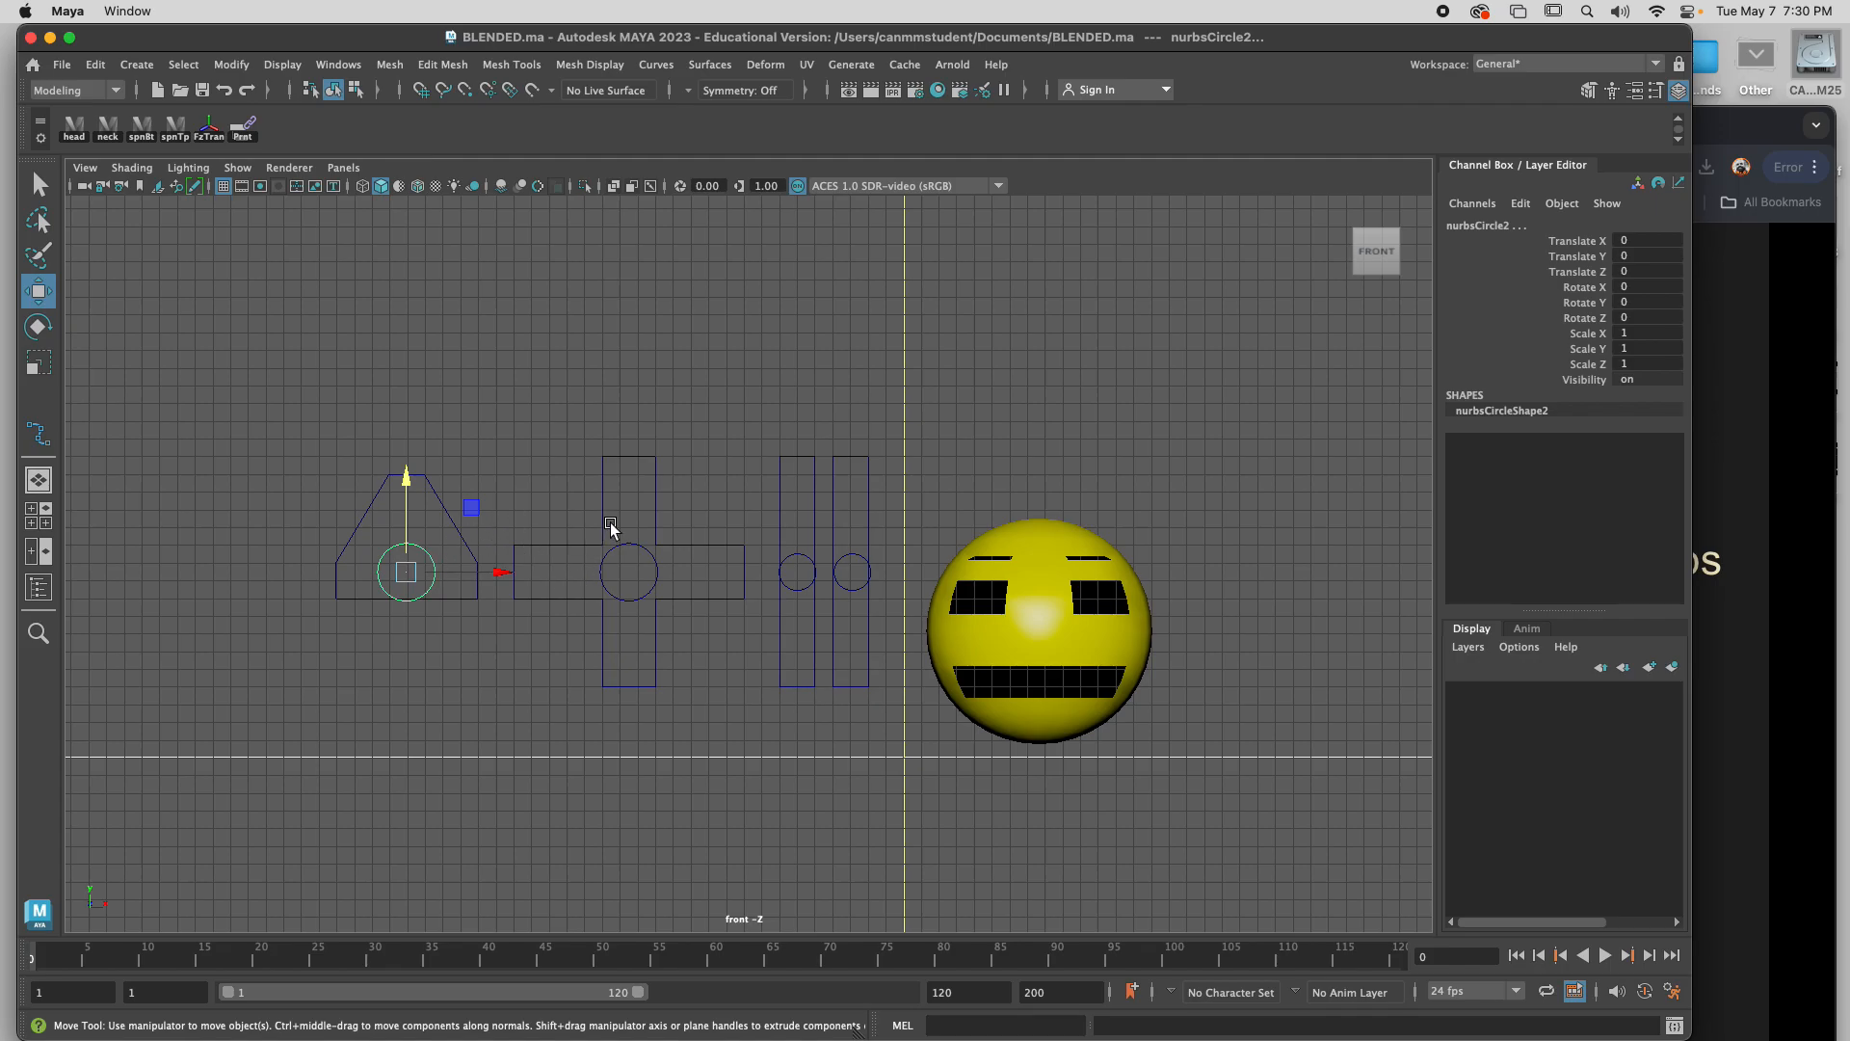
drag(609, 520, 655, 578)
drag(397, 521, 438, 583)
double_click(1481, 223)
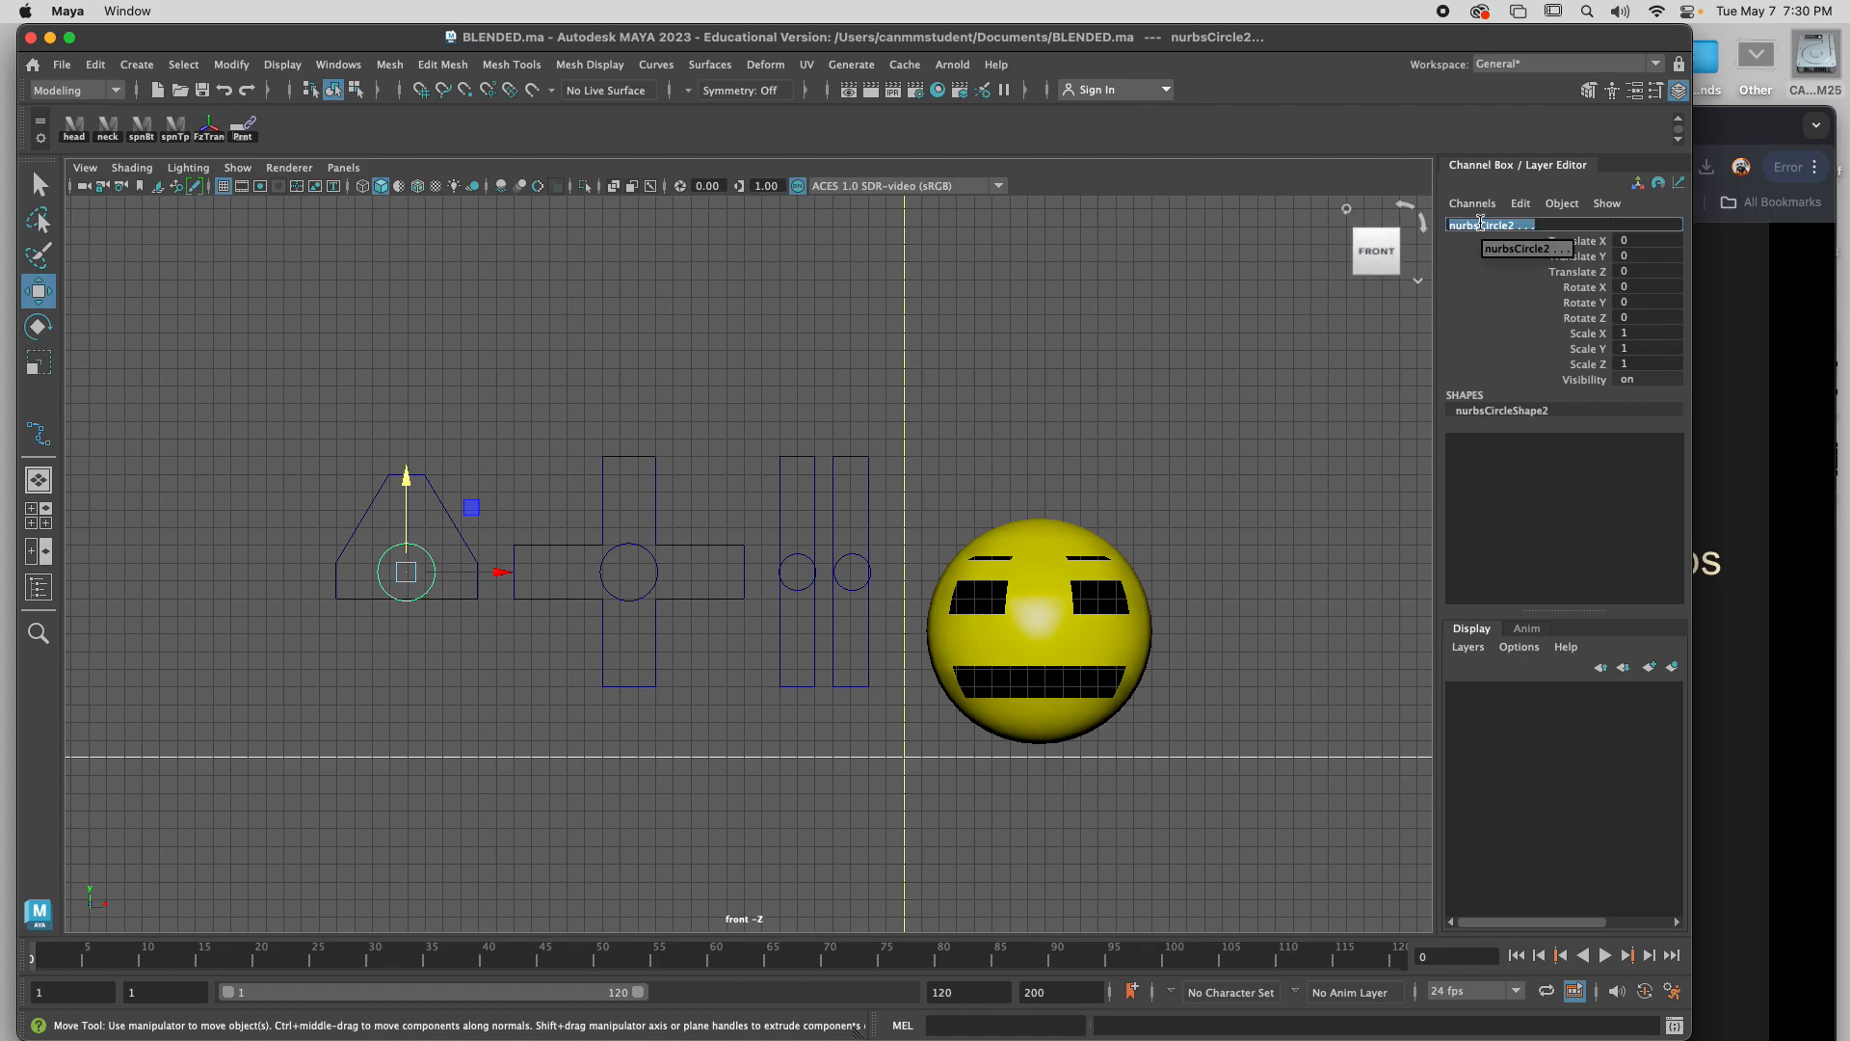
text(BrowHandle)
key(Return)
click(468, 518)
click(388, 552)
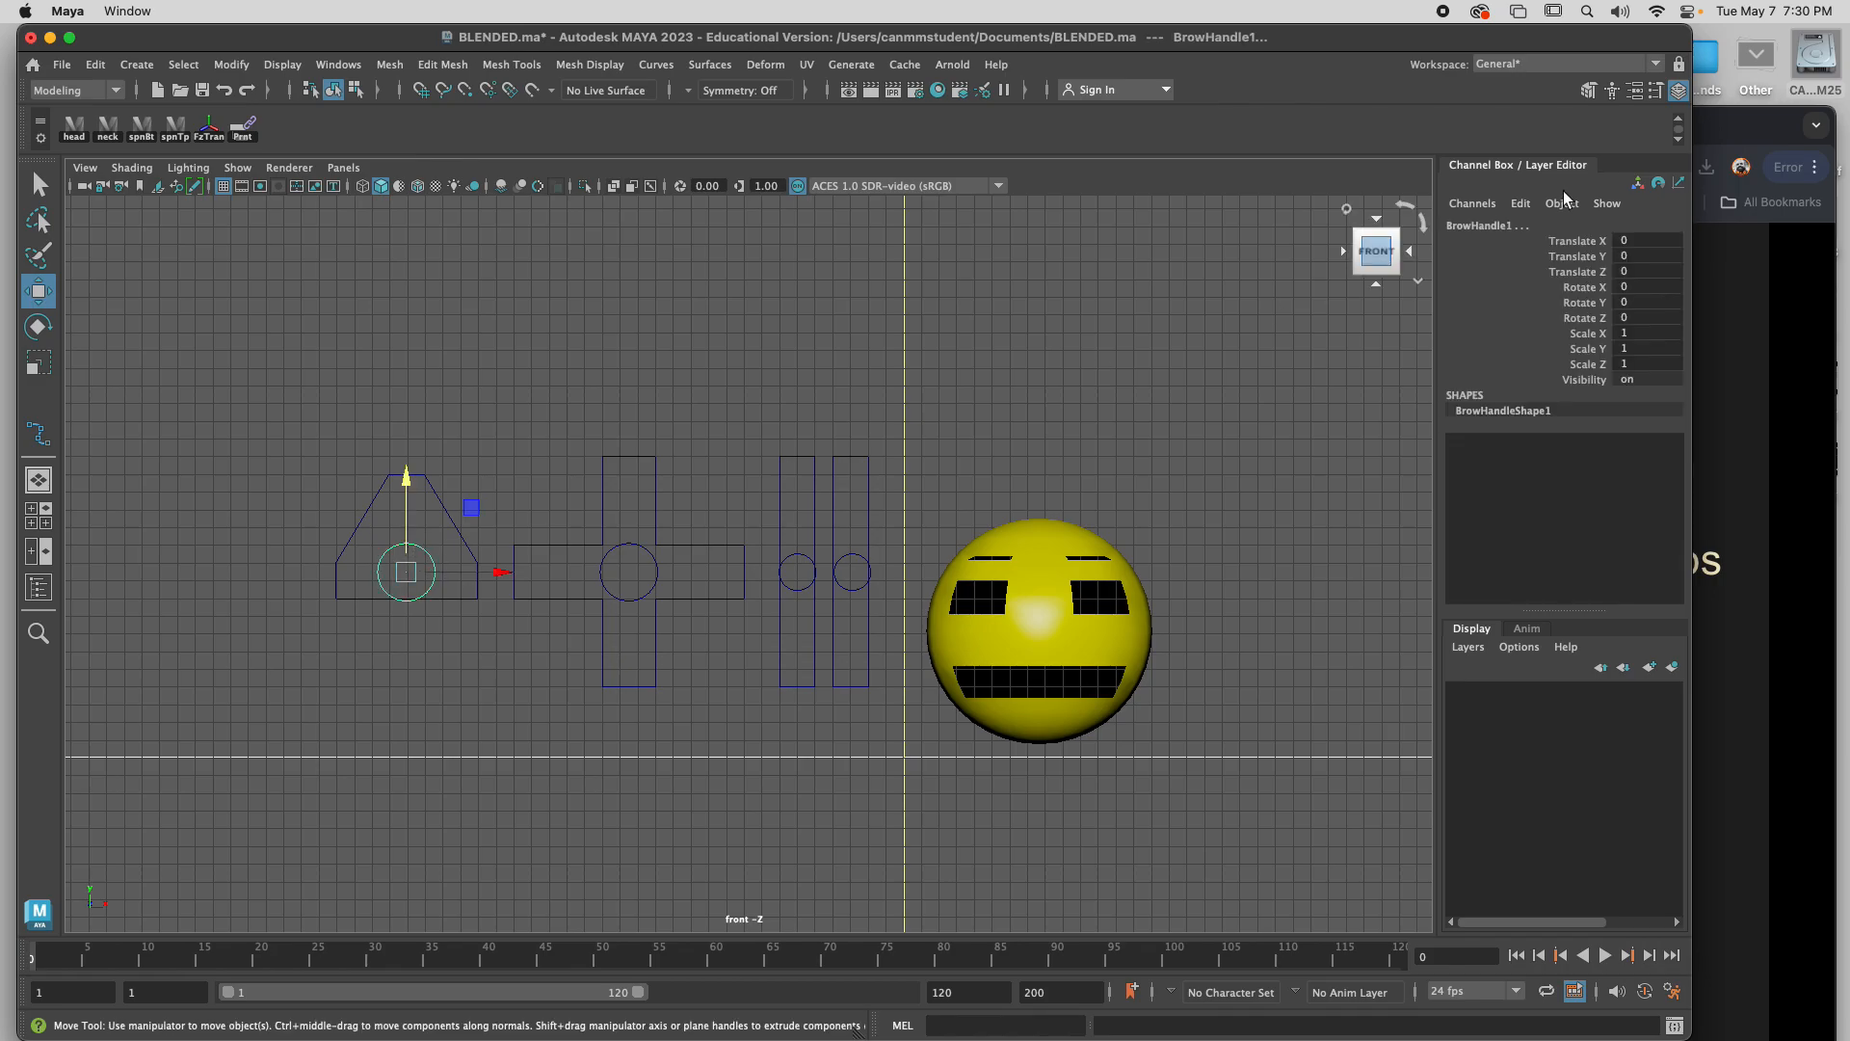
Open the Attribute Editor for the brow handle and dock it alongside the Channel Box.
click(367, 531)
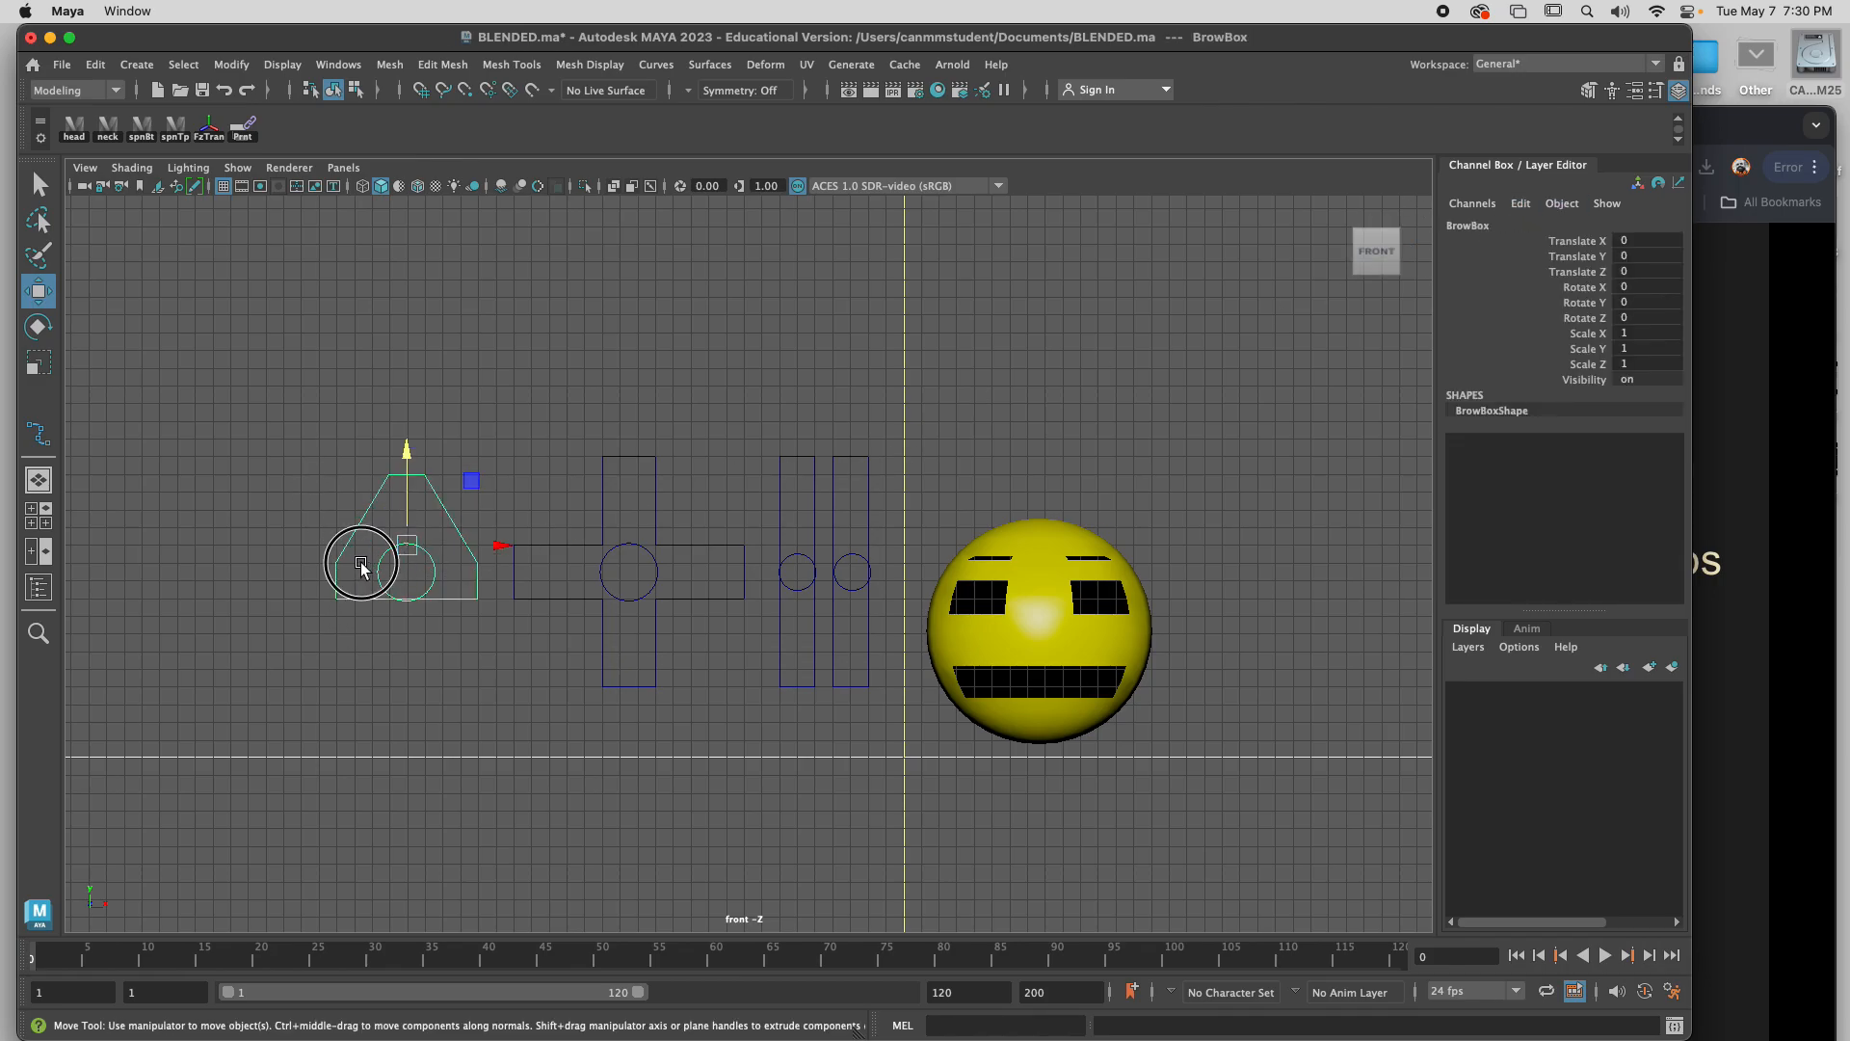
click(398, 578)
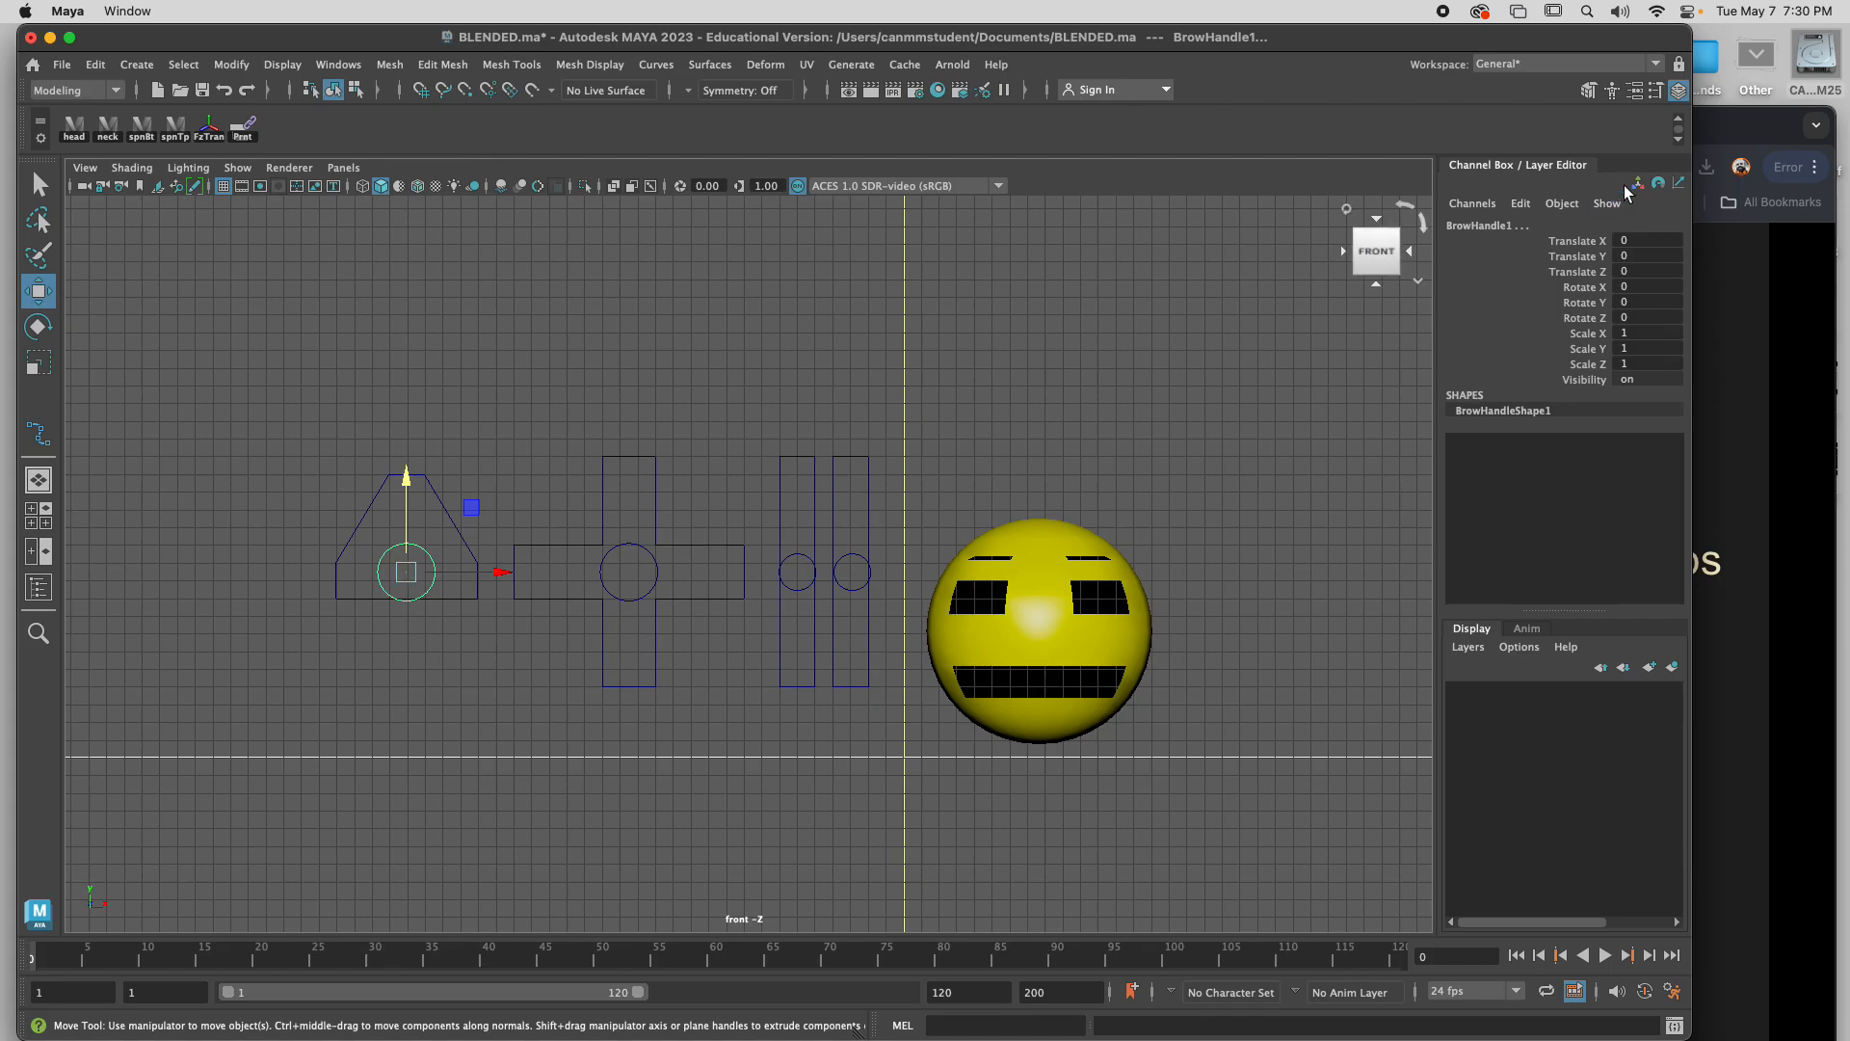
click(1639, 93)
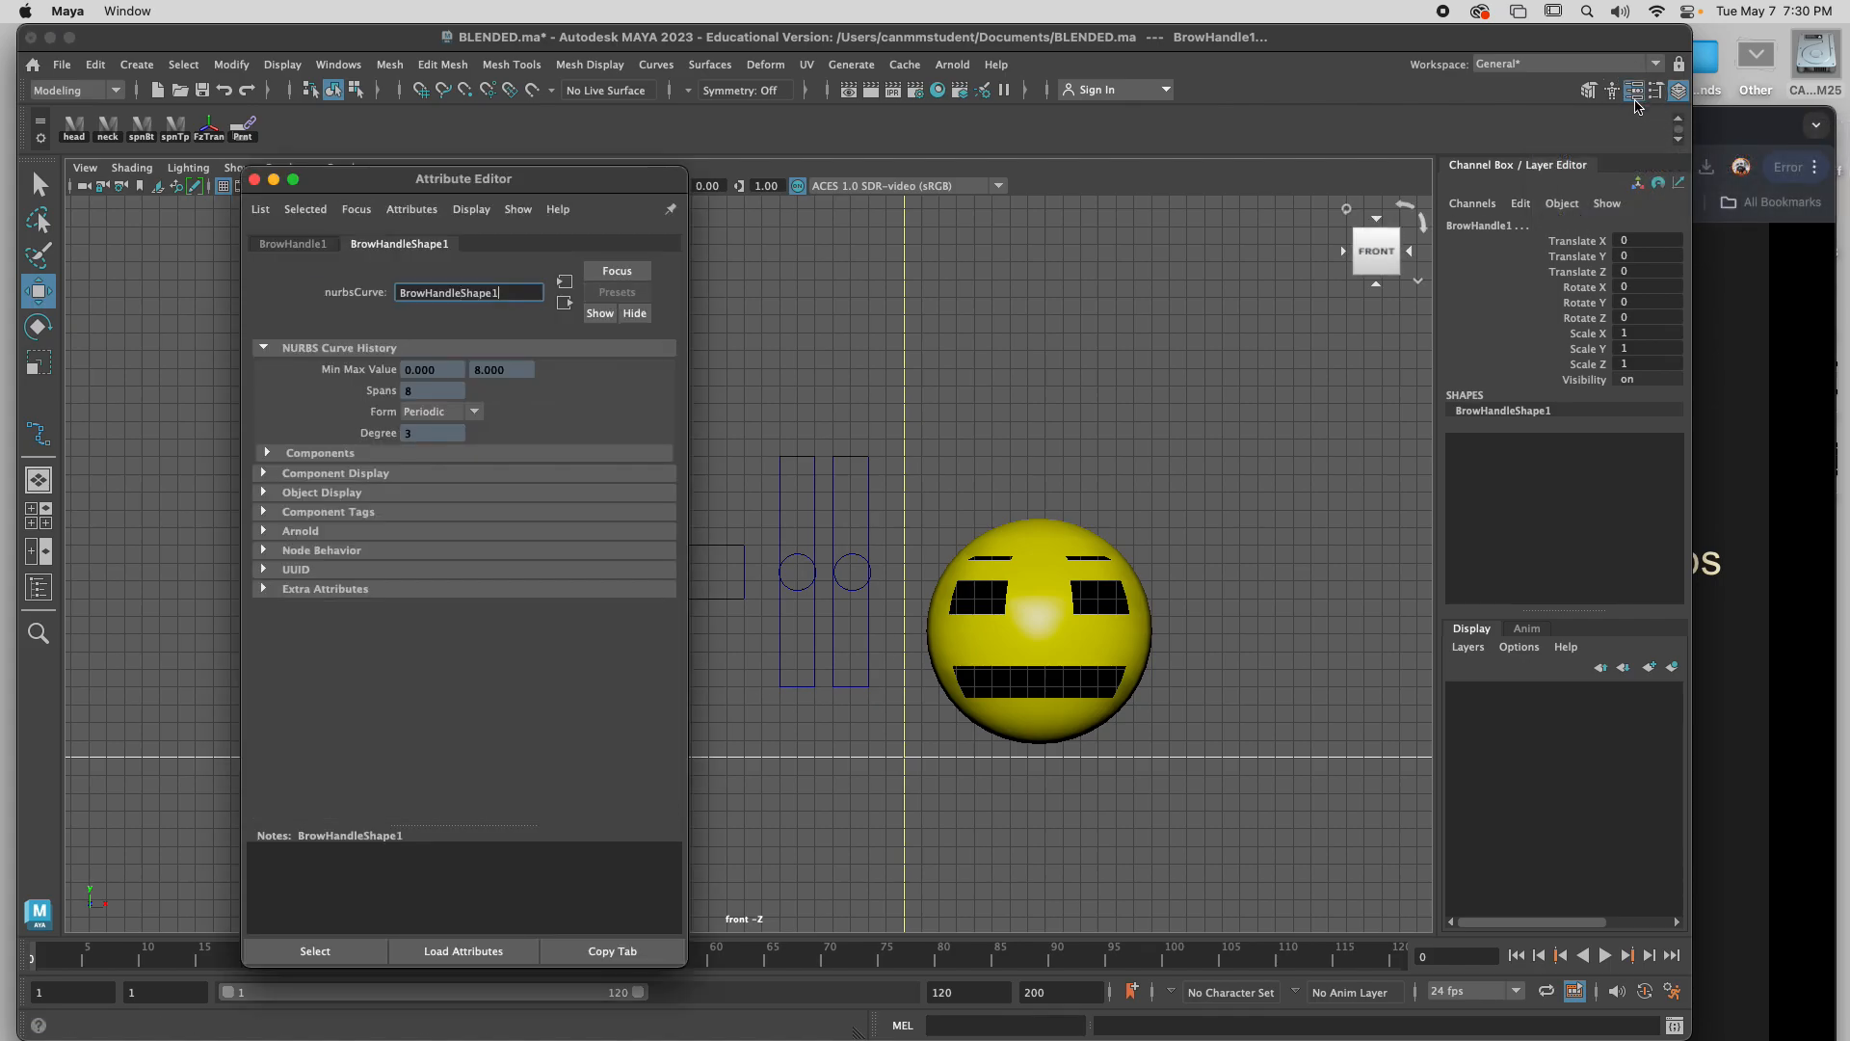
drag(549, 186, 1625, 160)
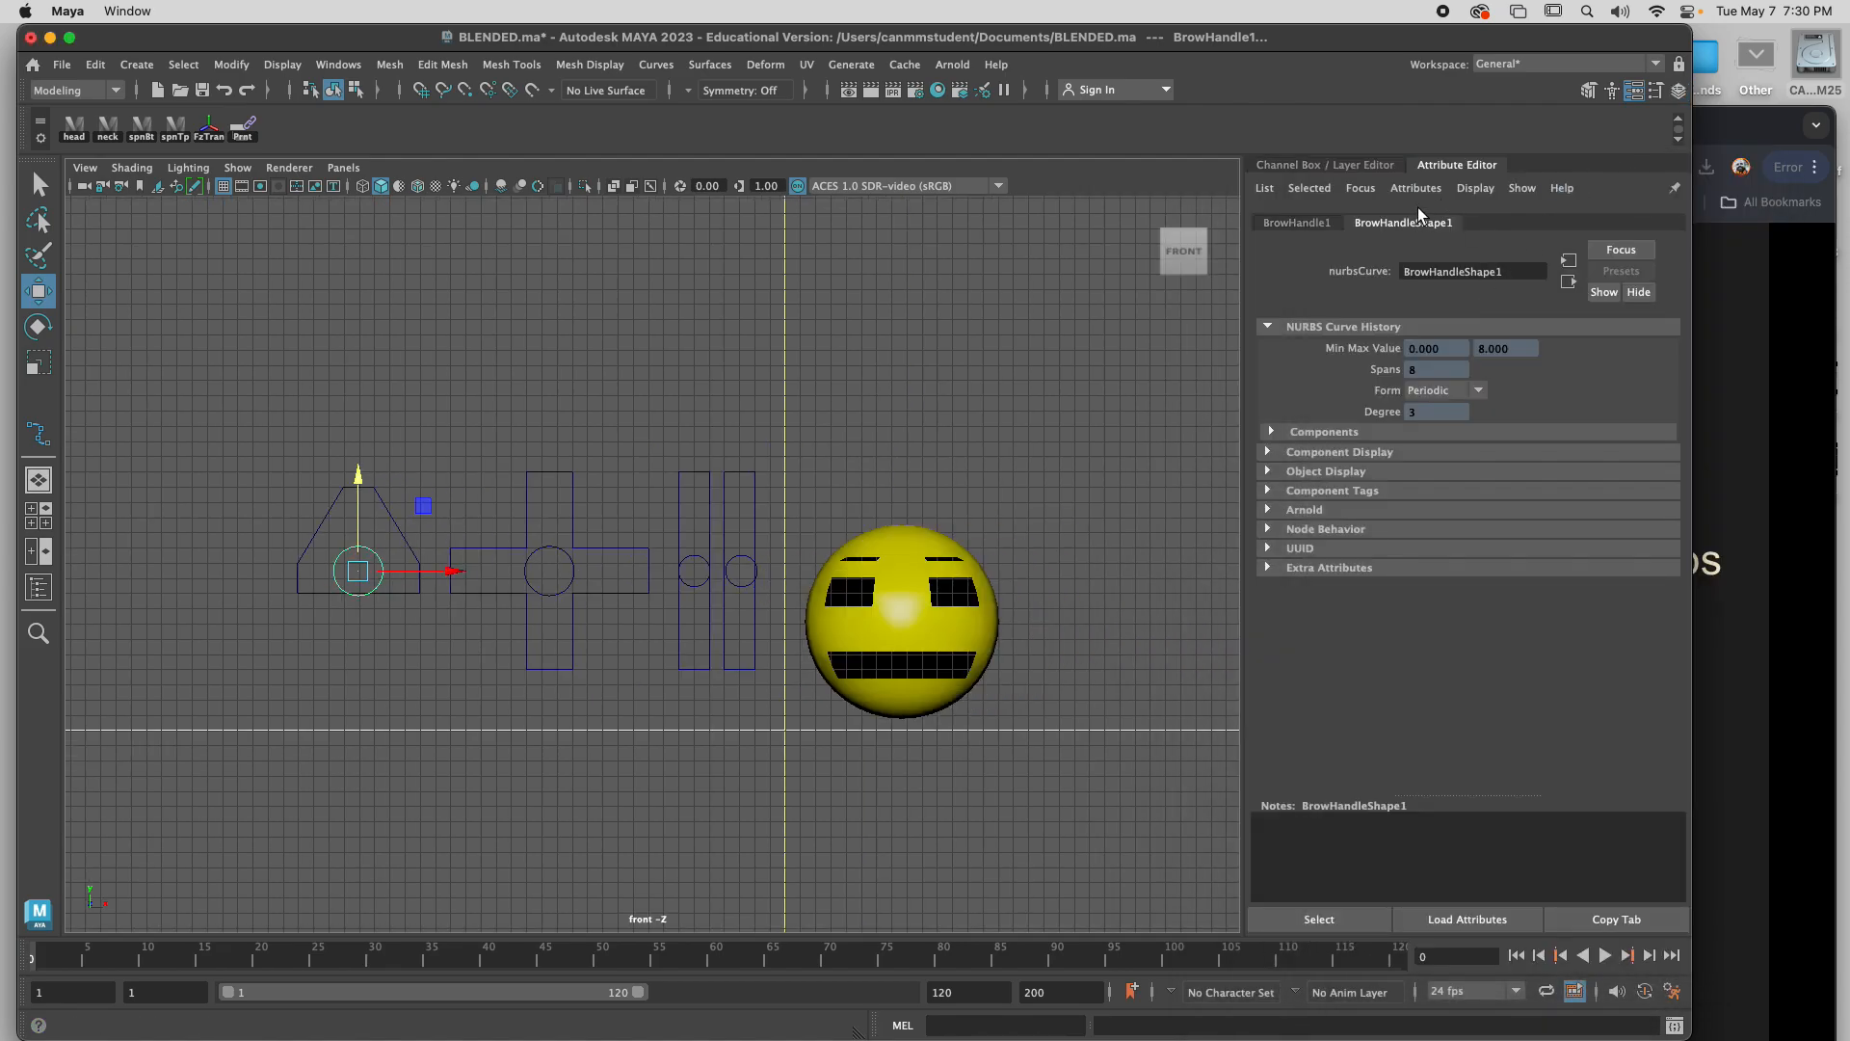
Compare the brow handle's transform node with its shape node, collapsing the Rotate limits and Transform Attributes sections.
click(1285, 223)
click(1367, 223)
click(1332, 223)
click(1356, 223)
click(1310, 222)
click(1354, 223)
click(1311, 223)
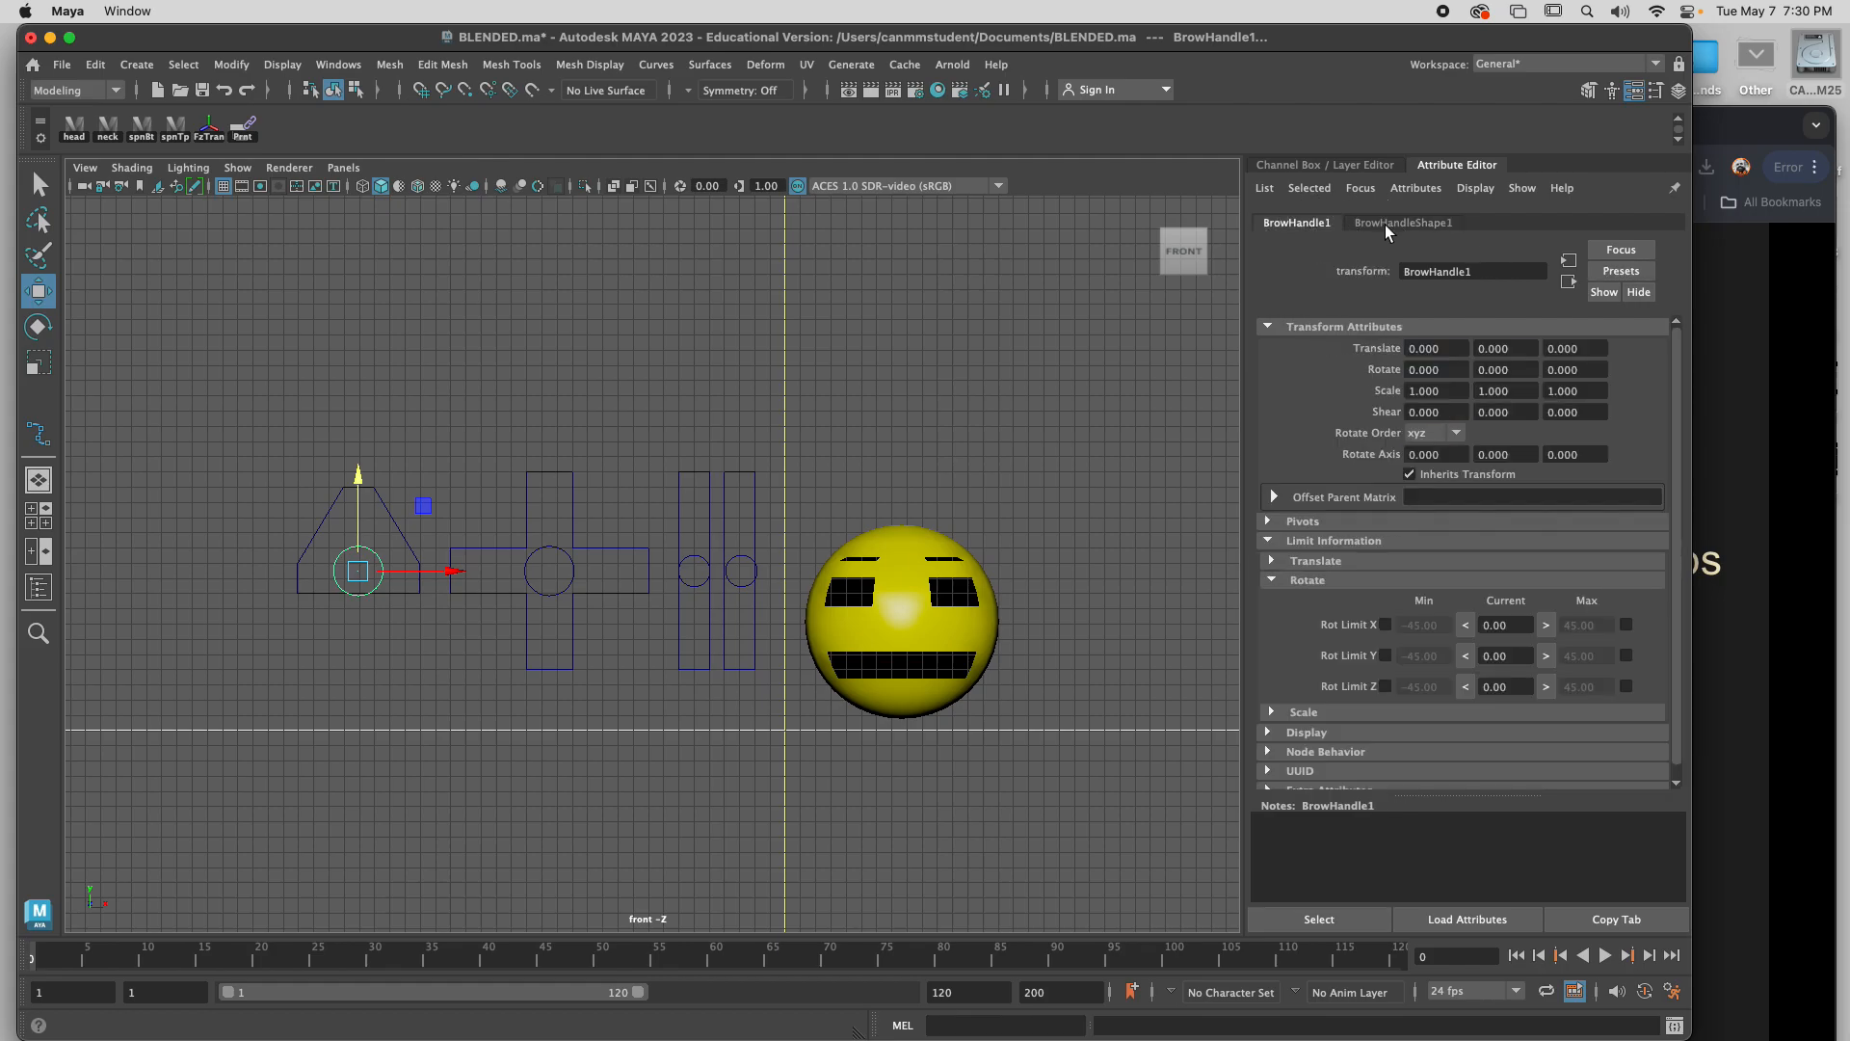
click(1385, 223)
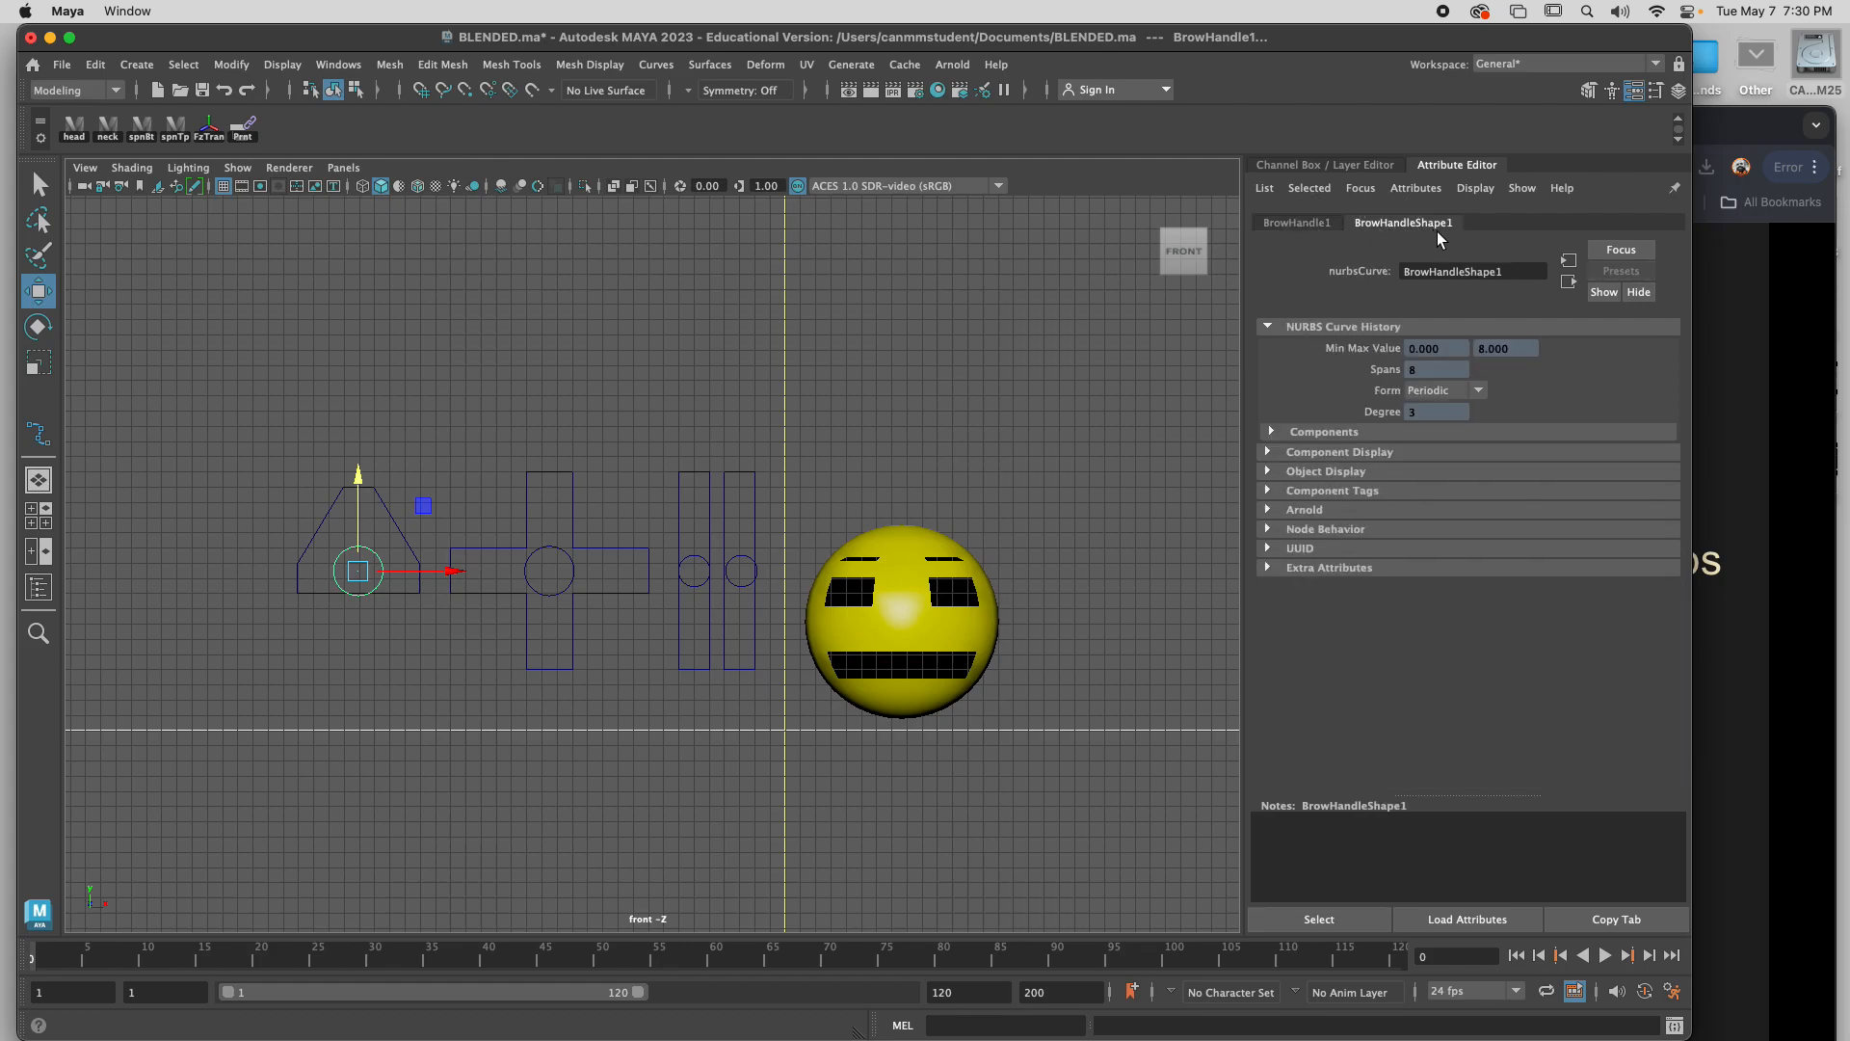
click(1313, 223)
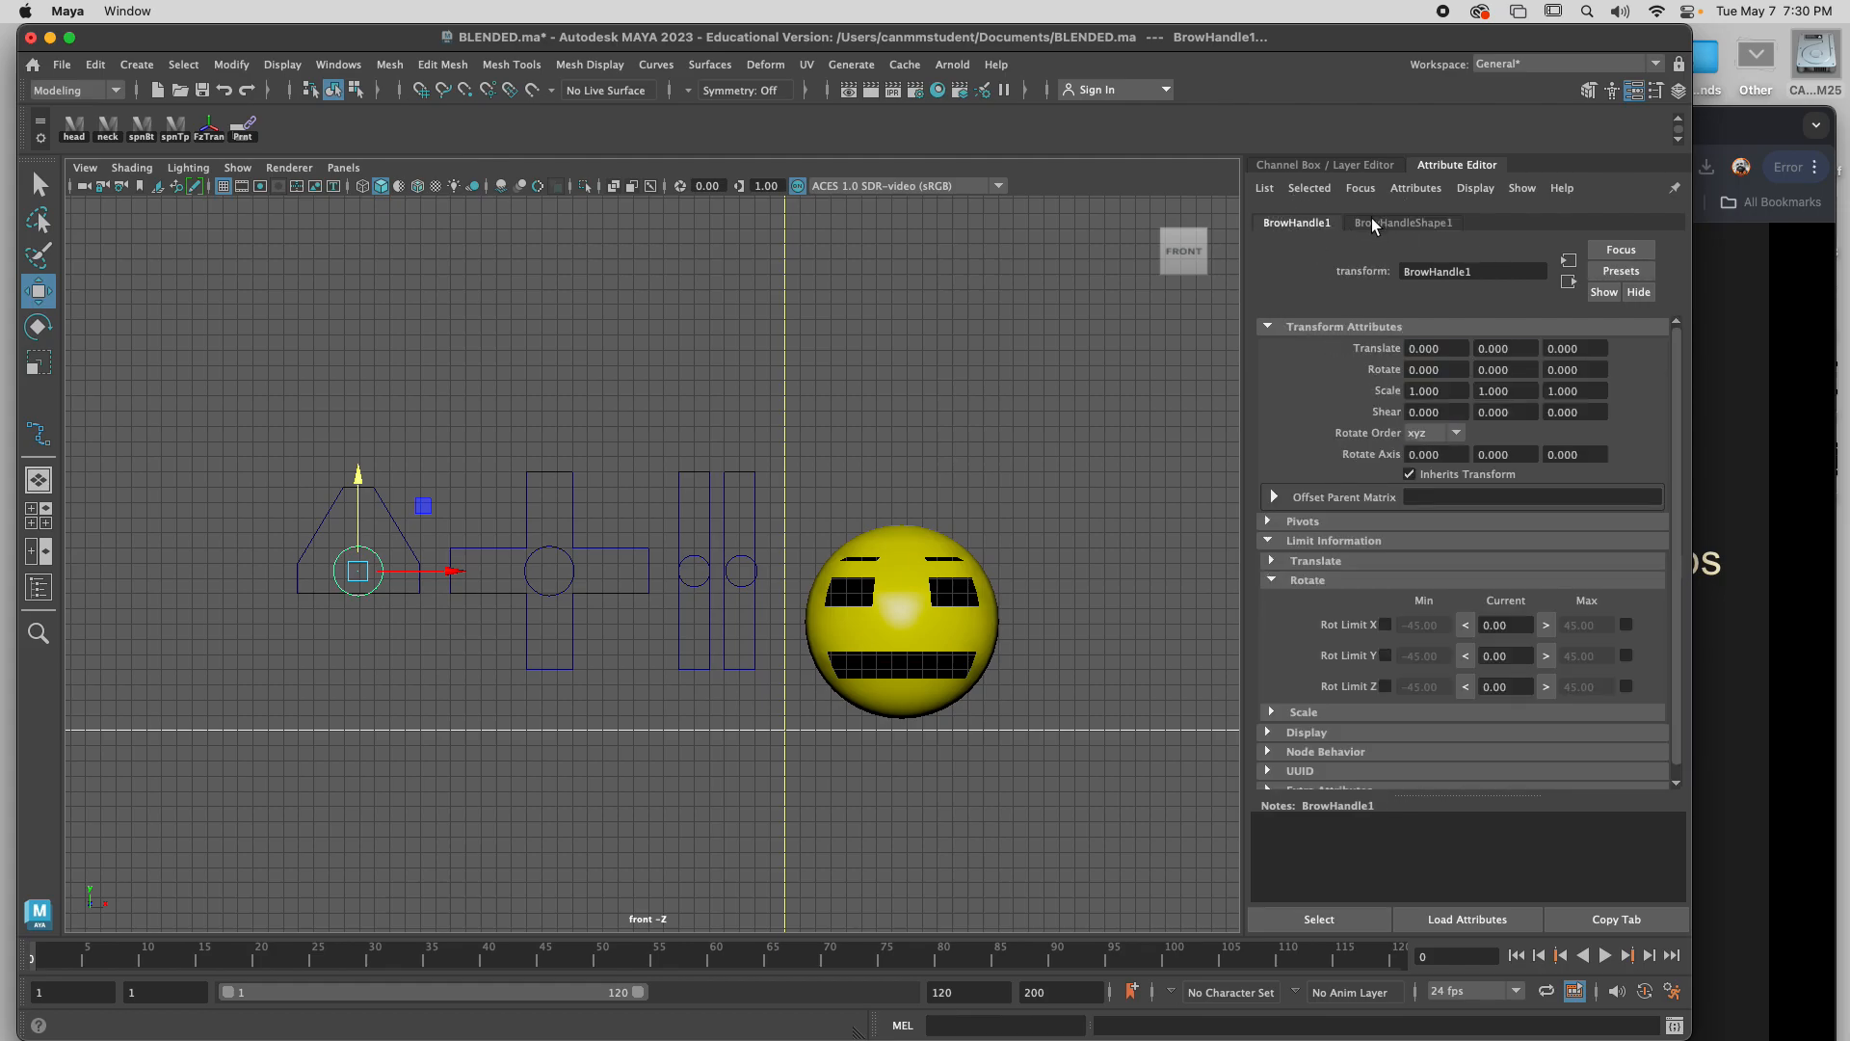
click(1373, 223)
click(1309, 223)
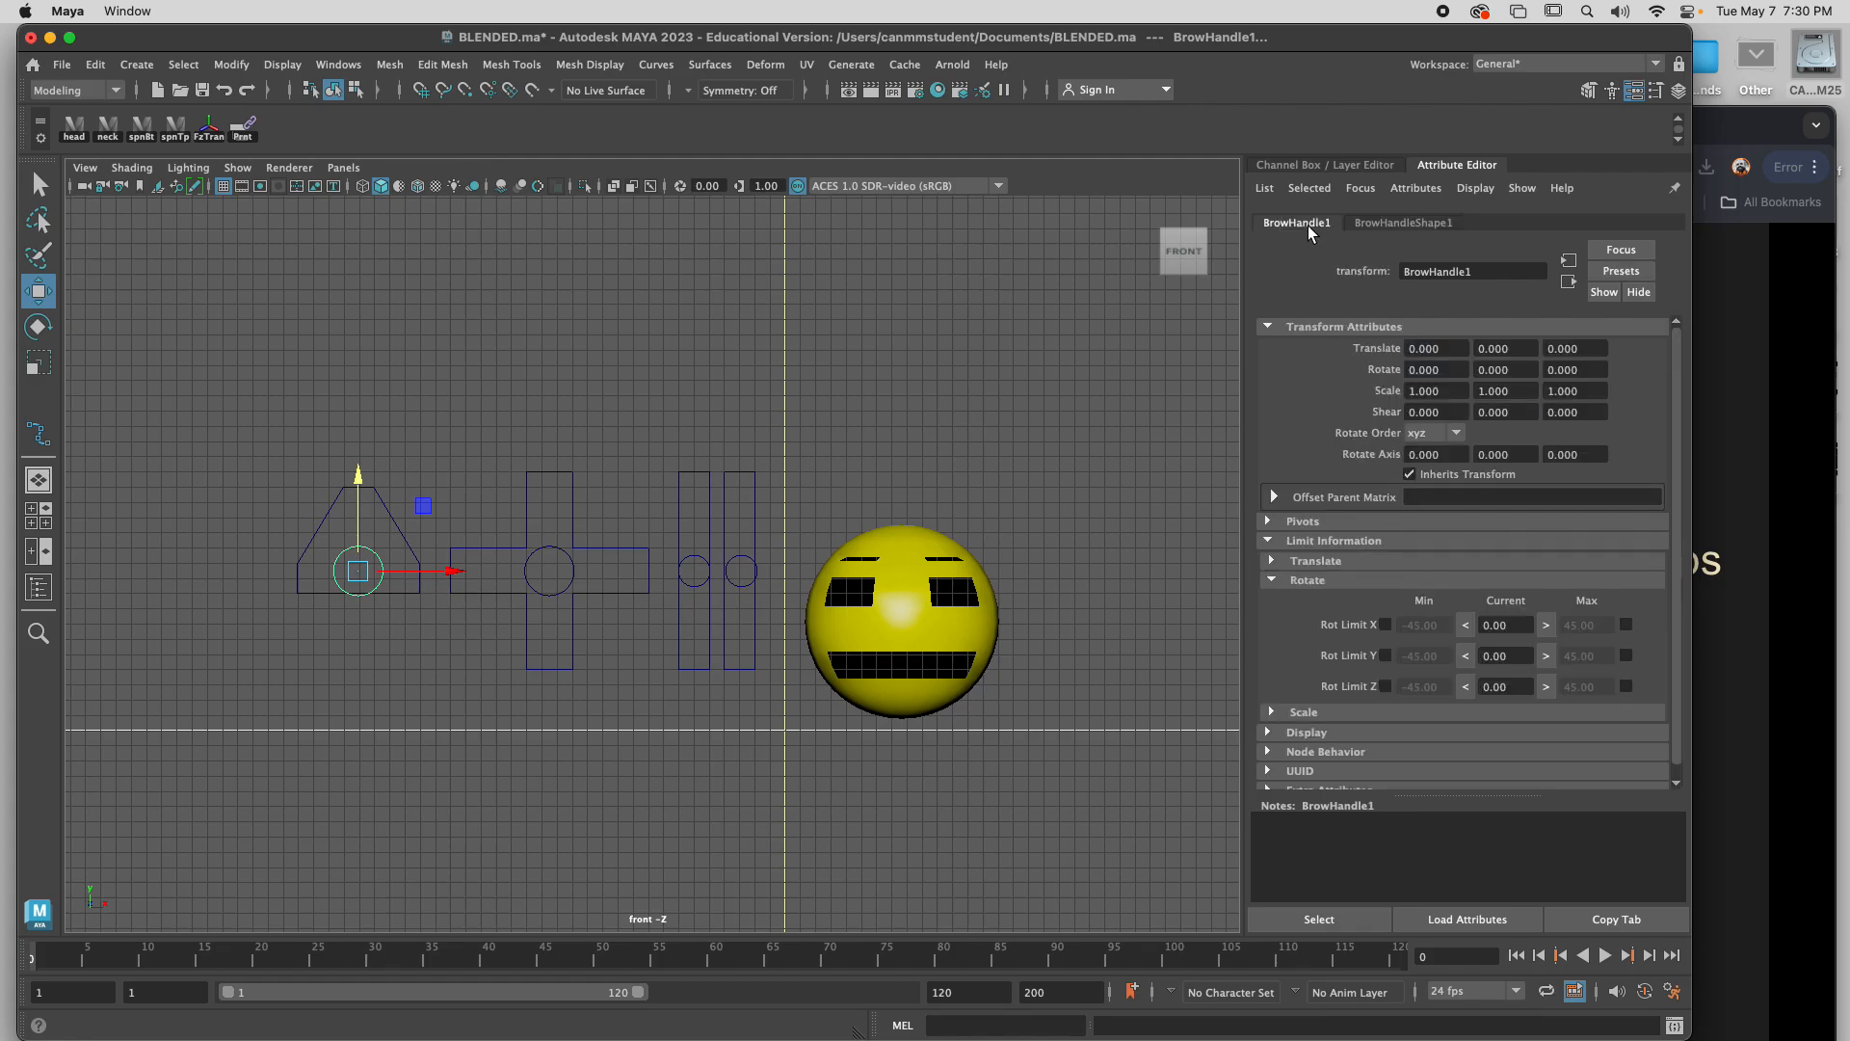
click(1273, 578)
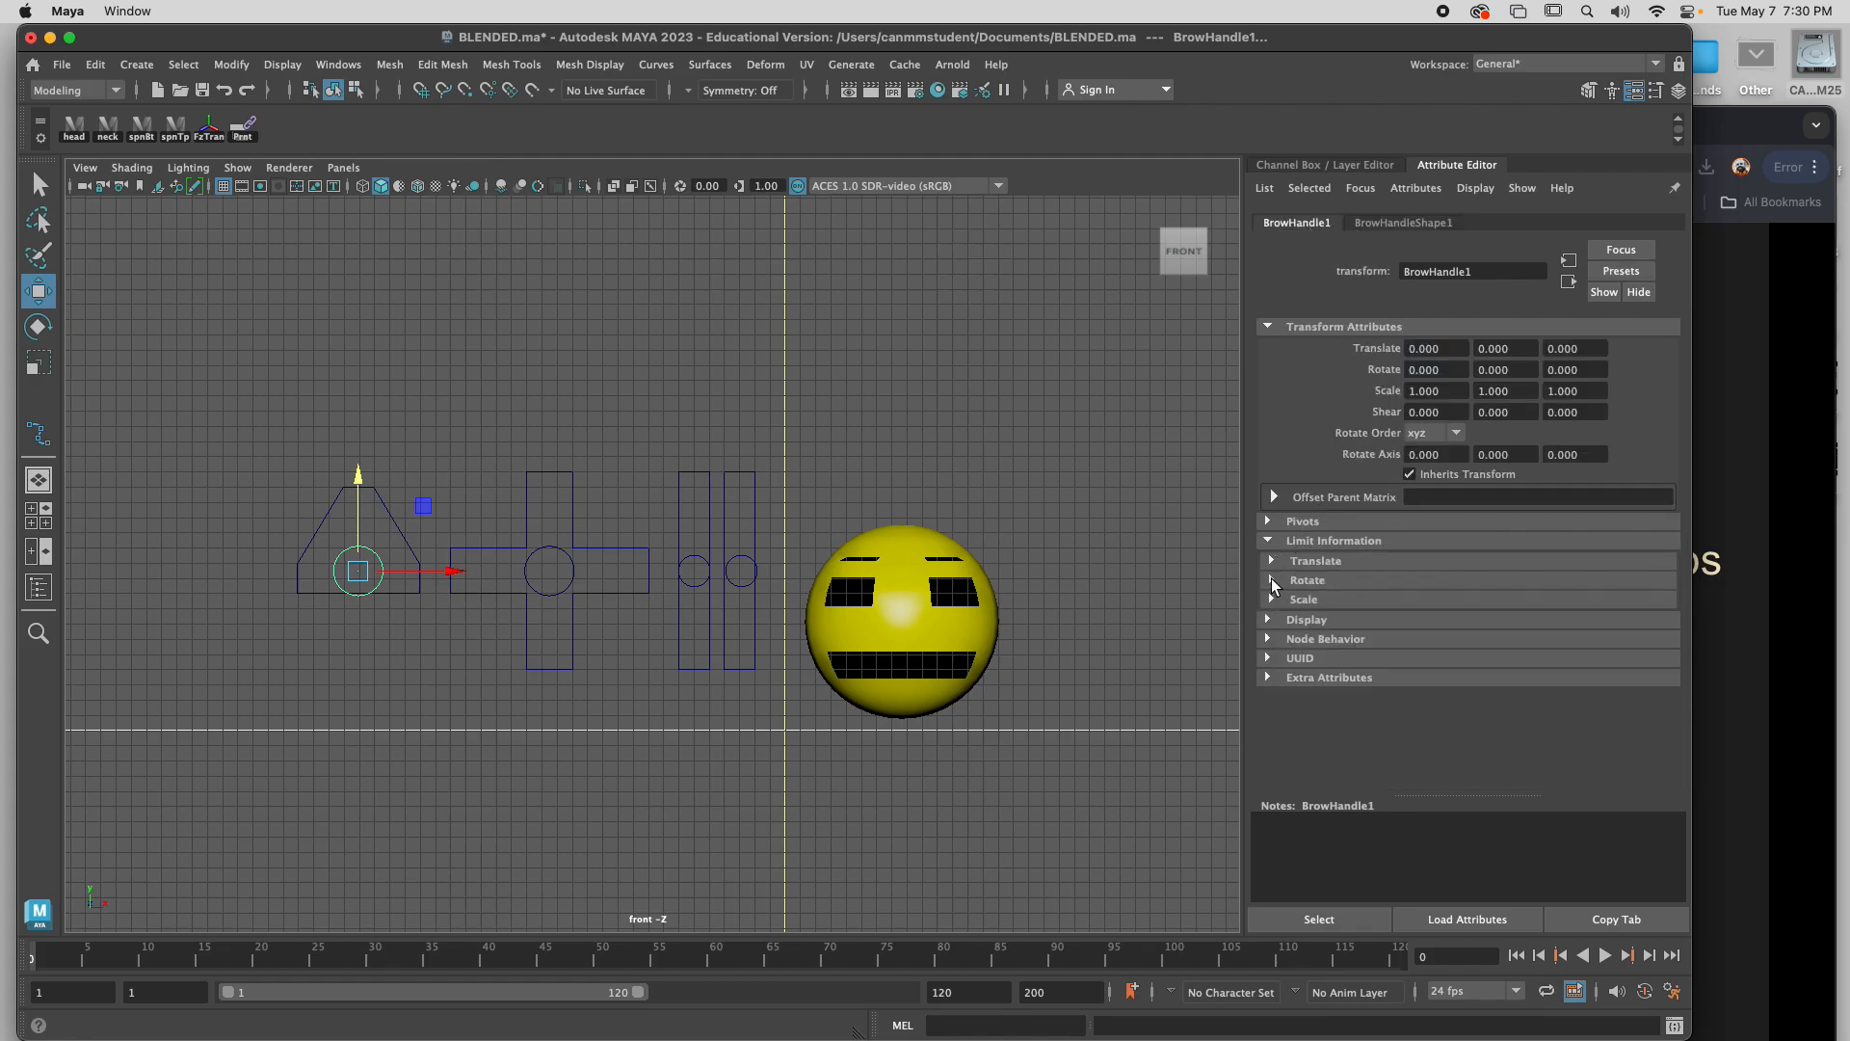
click(1269, 326)
click(1402, 223)
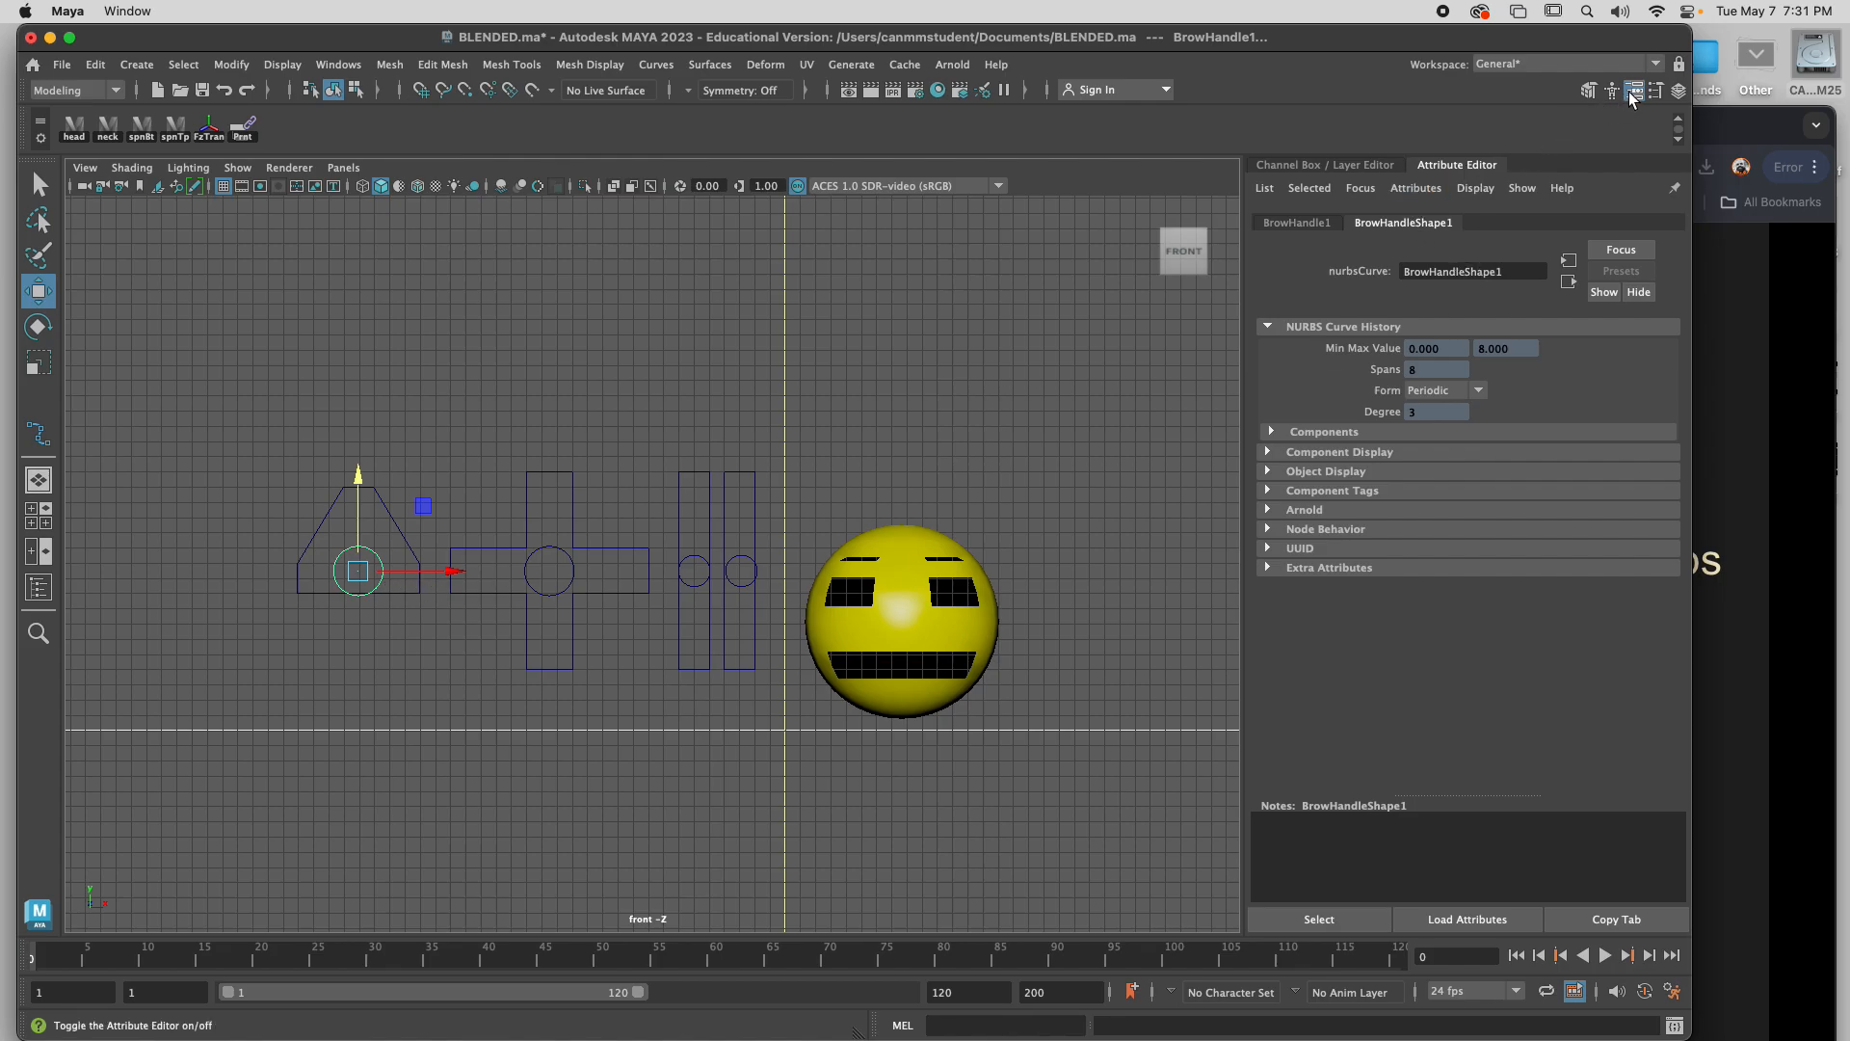
click(1298, 224)
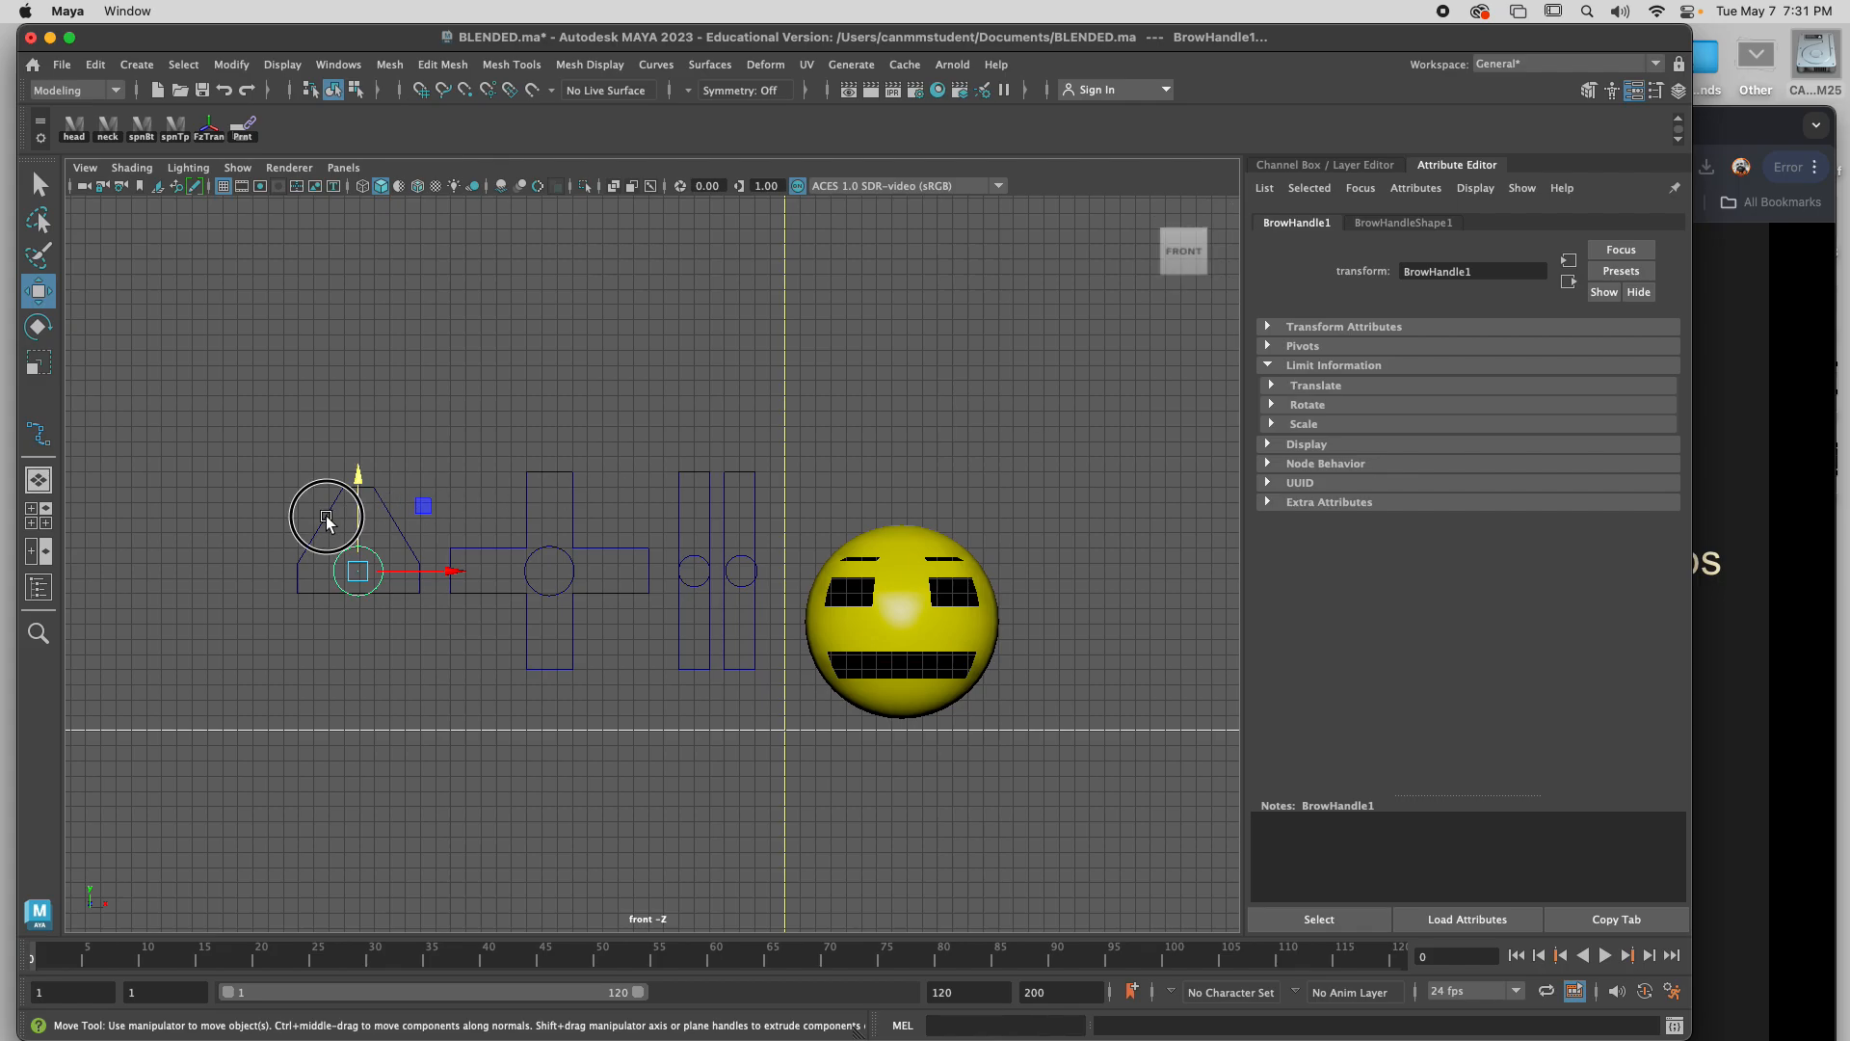
Compare BrowBox with the brow handle, then examine the handle's Limit Information section.
click(325, 516)
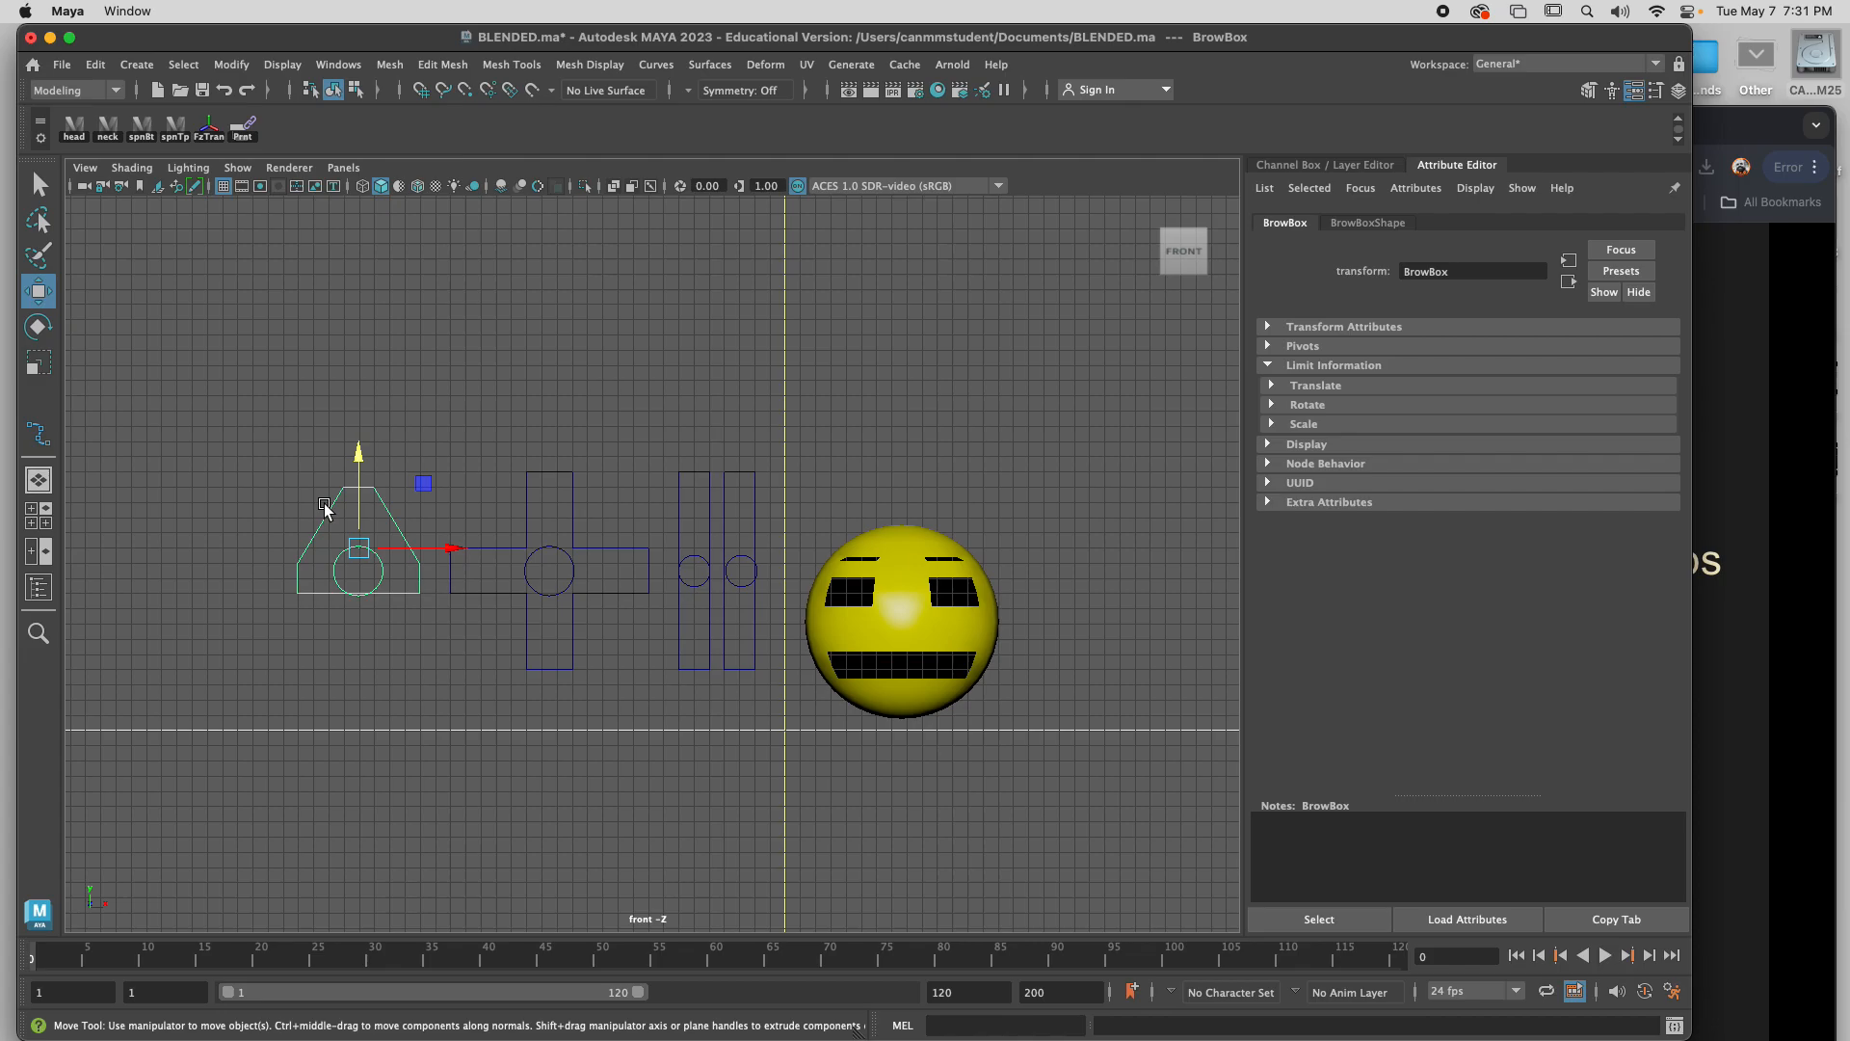
click(381, 748)
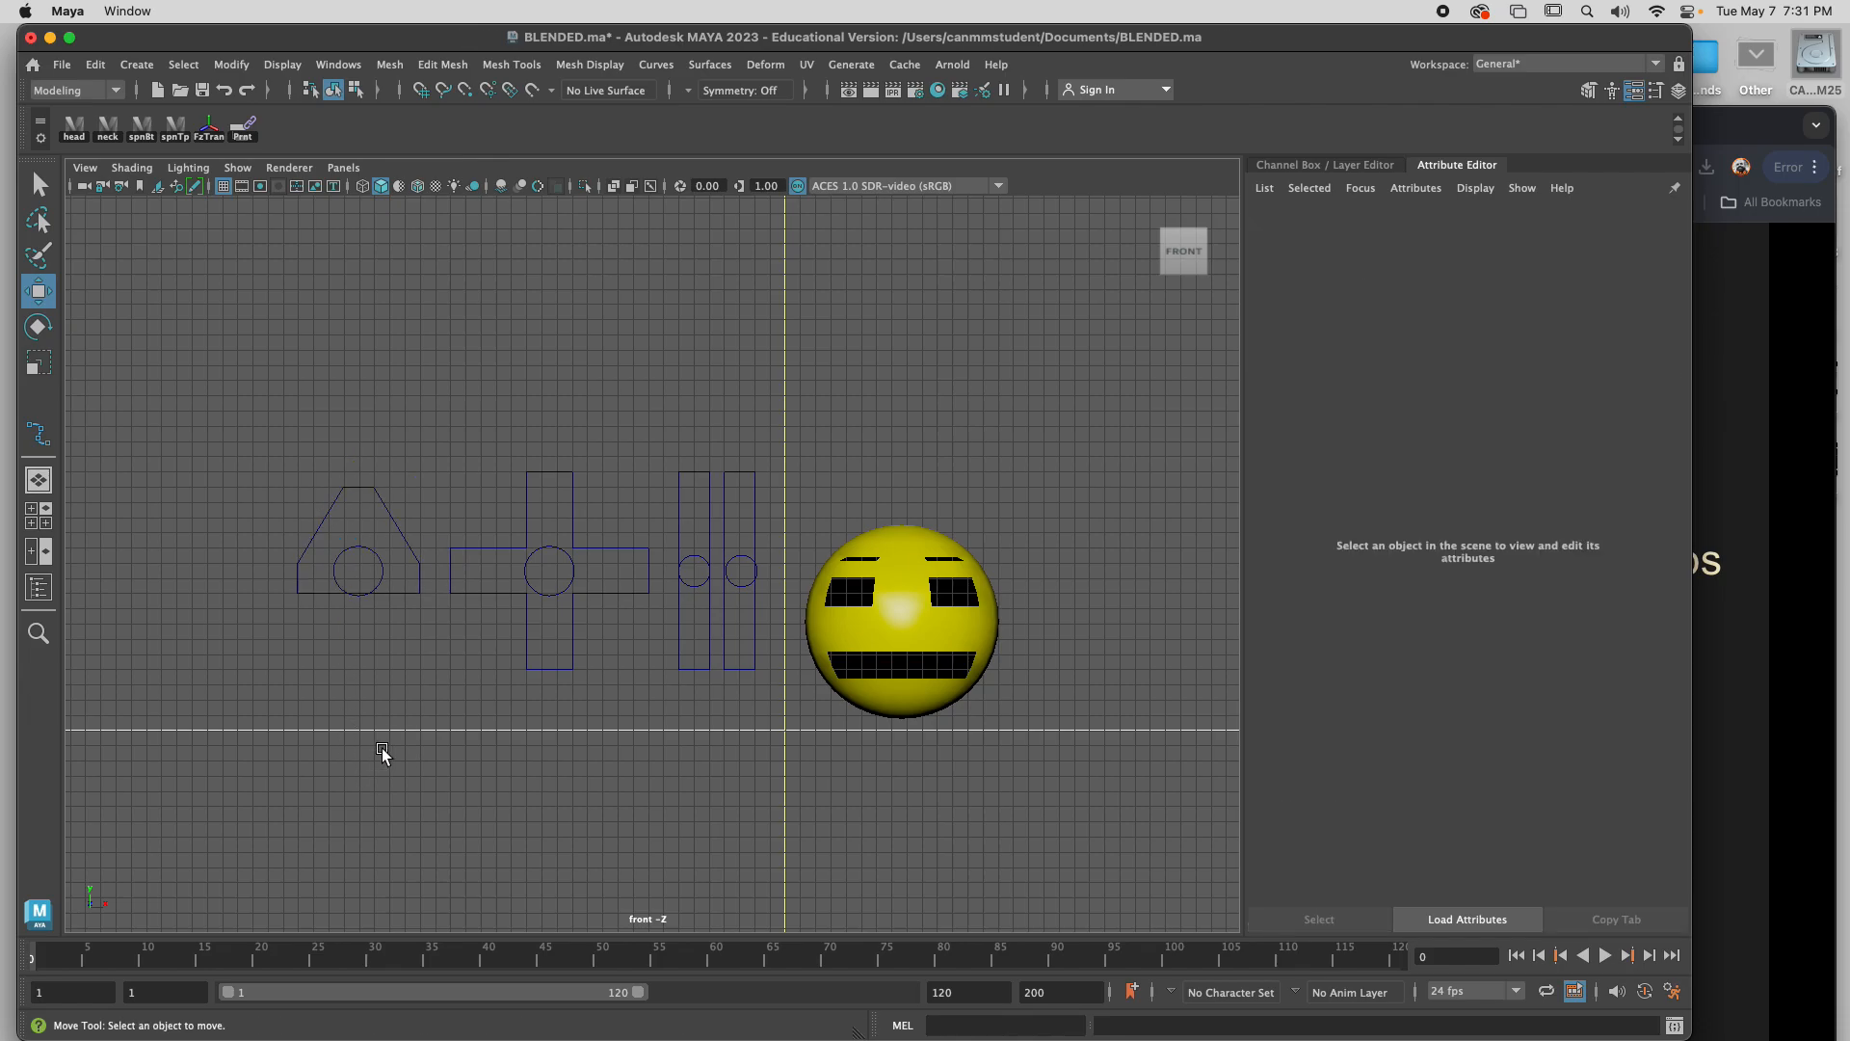
click(371, 559)
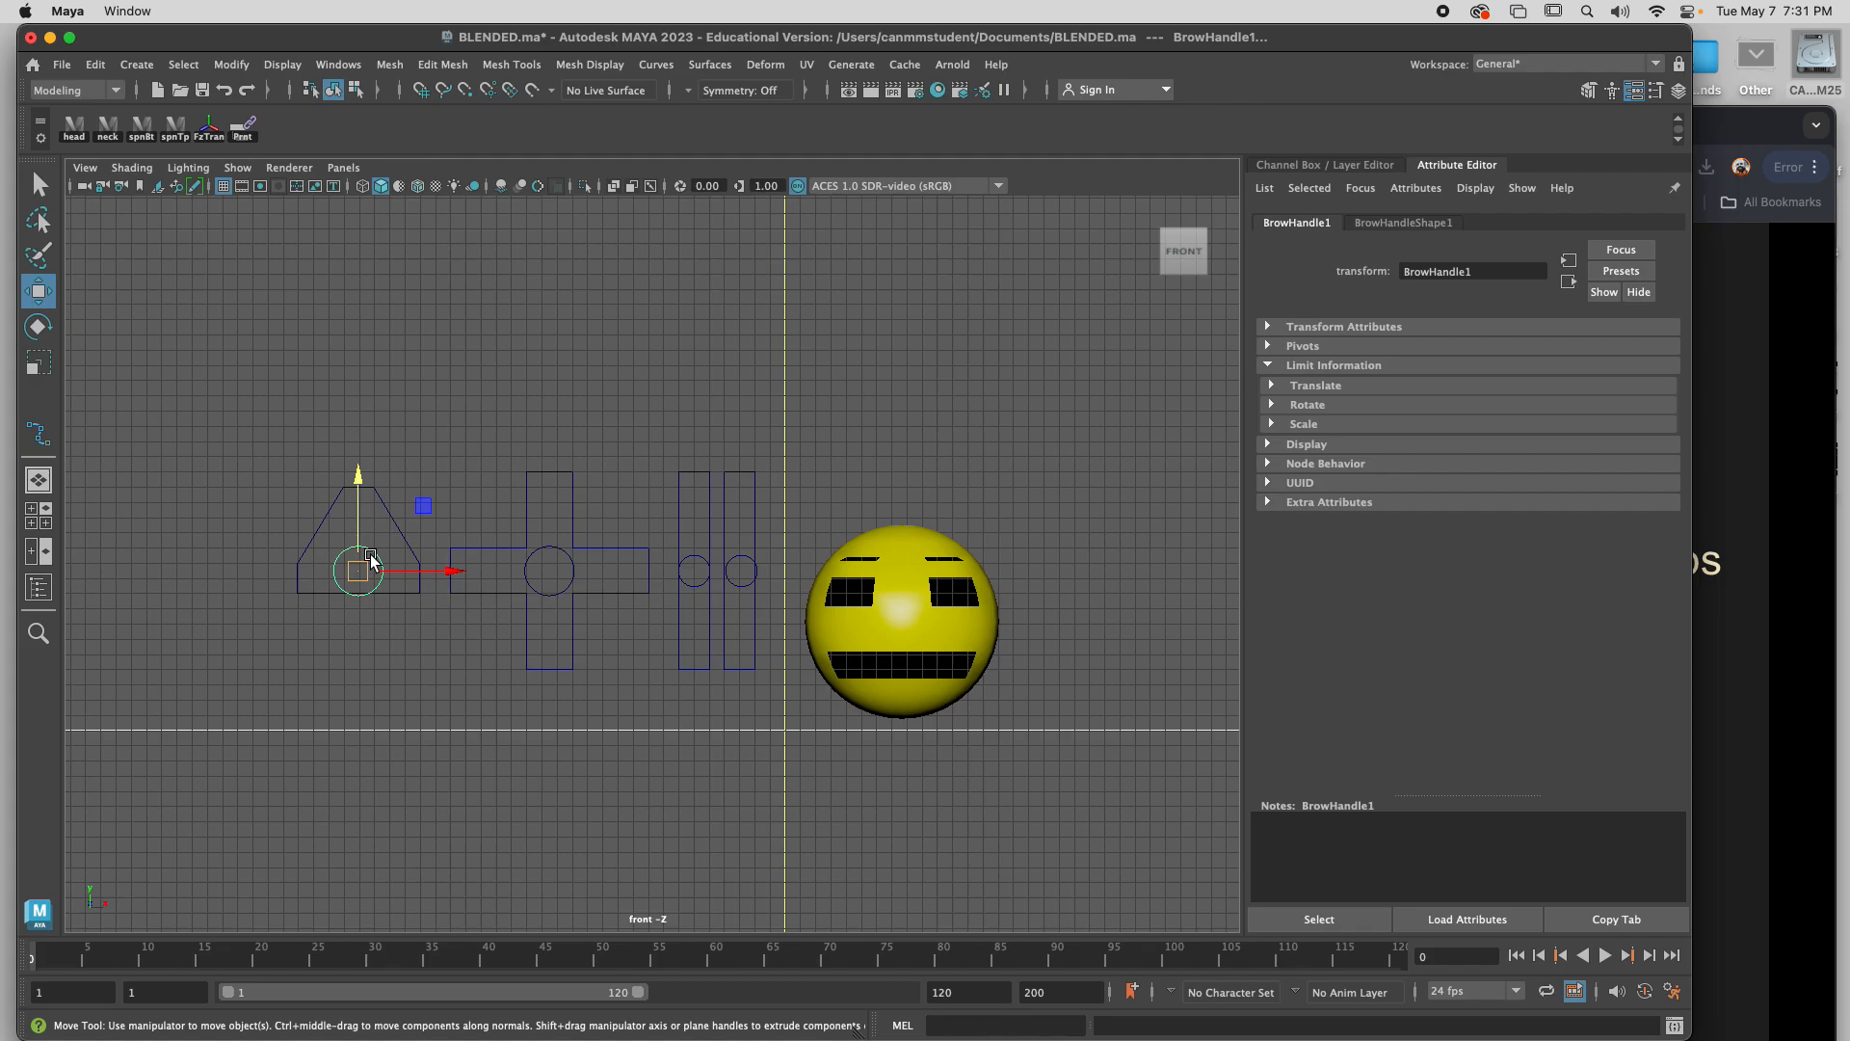
click(1268, 366)
click(1269, 365)
click(1269, 365)
click(1269, 365)
click(1269, 365)
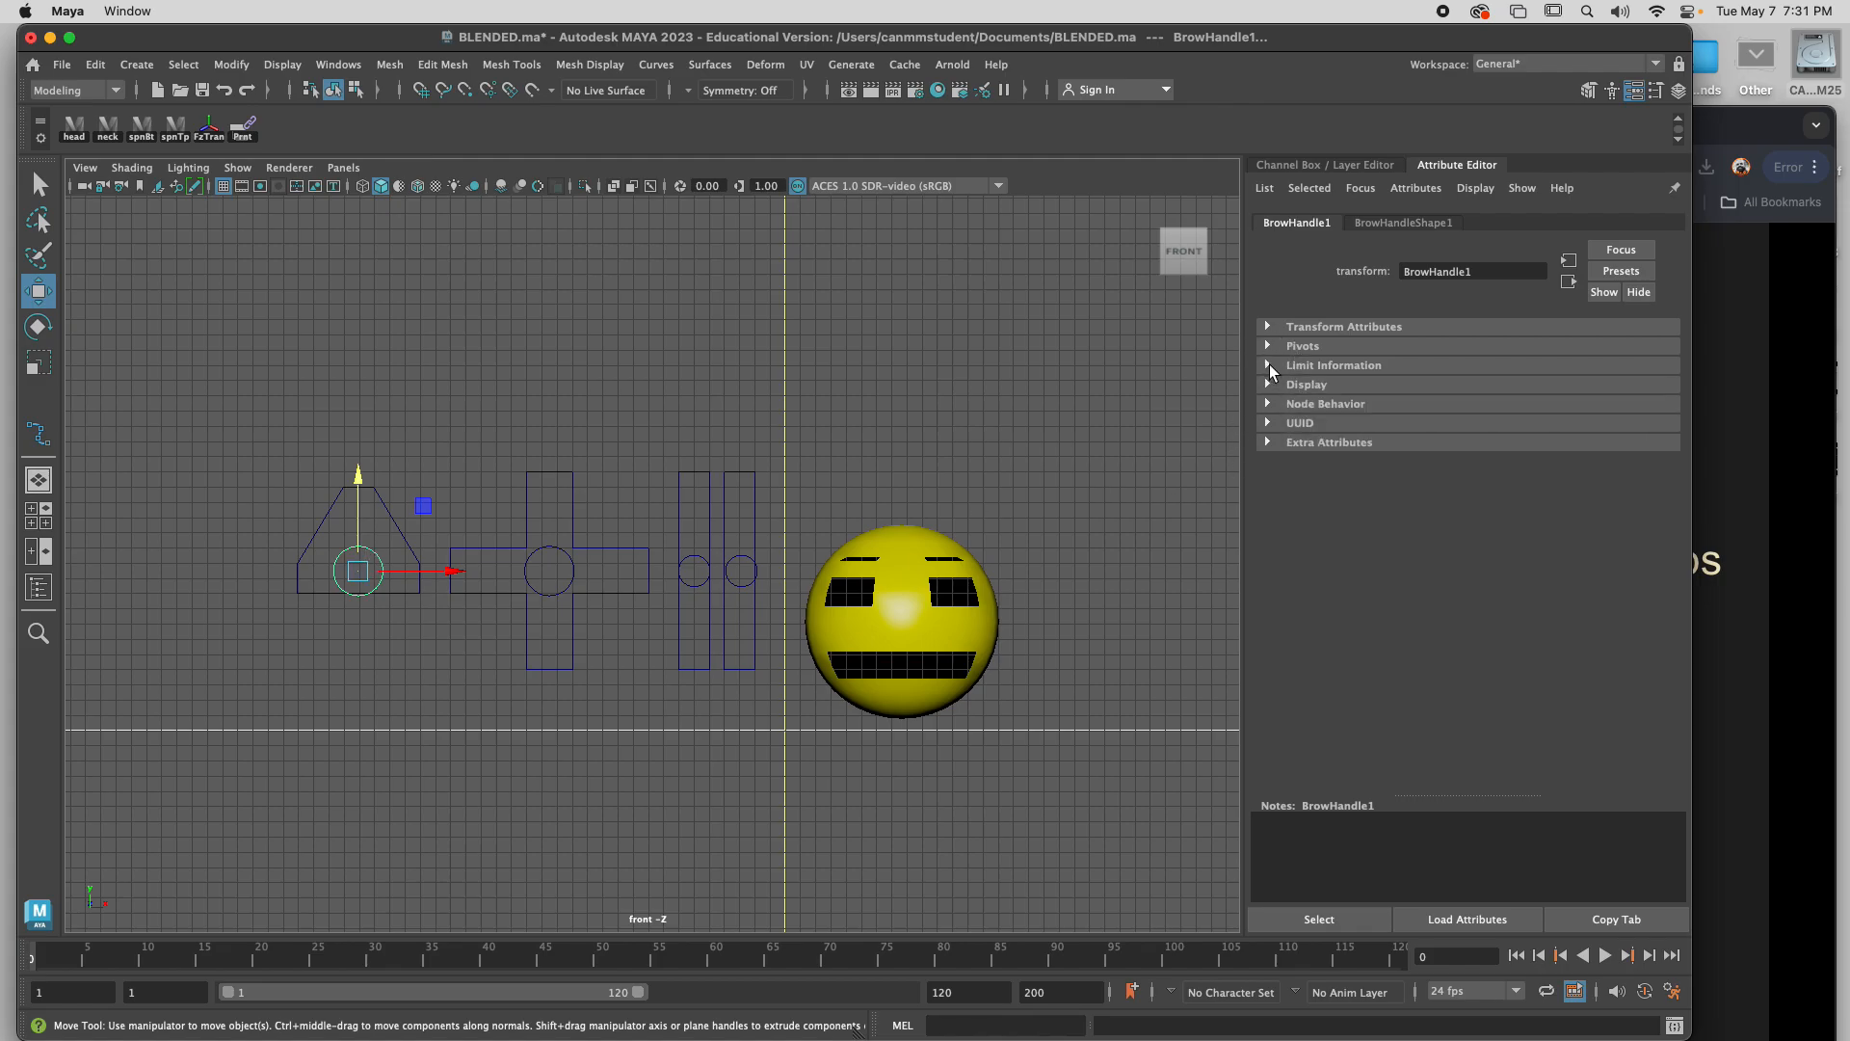
click(1269, 365)
click(1269, 365)
click(1269, 366)
click(1269, 365)
click(1269, 365)
click(1270, 366)
click(1269, 365)
click(1269, 366)
click(1269, 366)
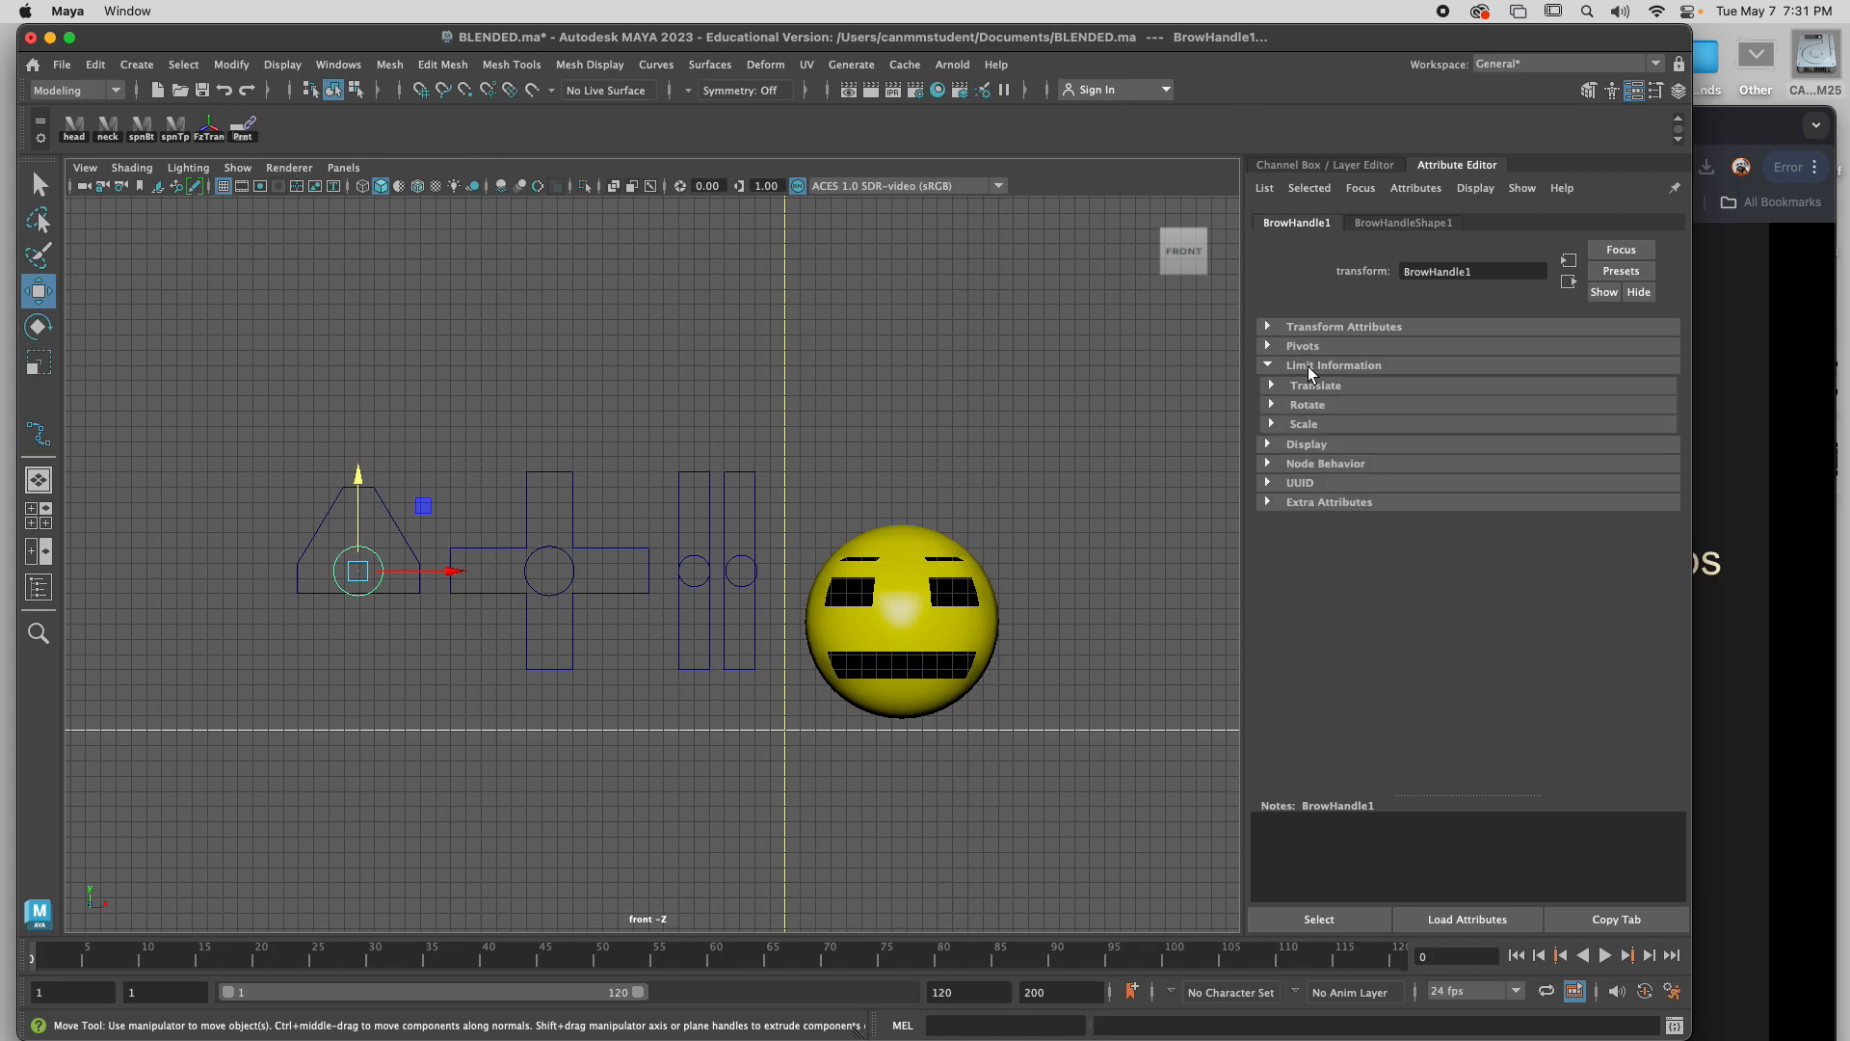
Inspect the brow handle's Rotate limits, collapse them and expand its Translate limits.
click(1272, 404)
click(1271, 405)
click(1272, 405)
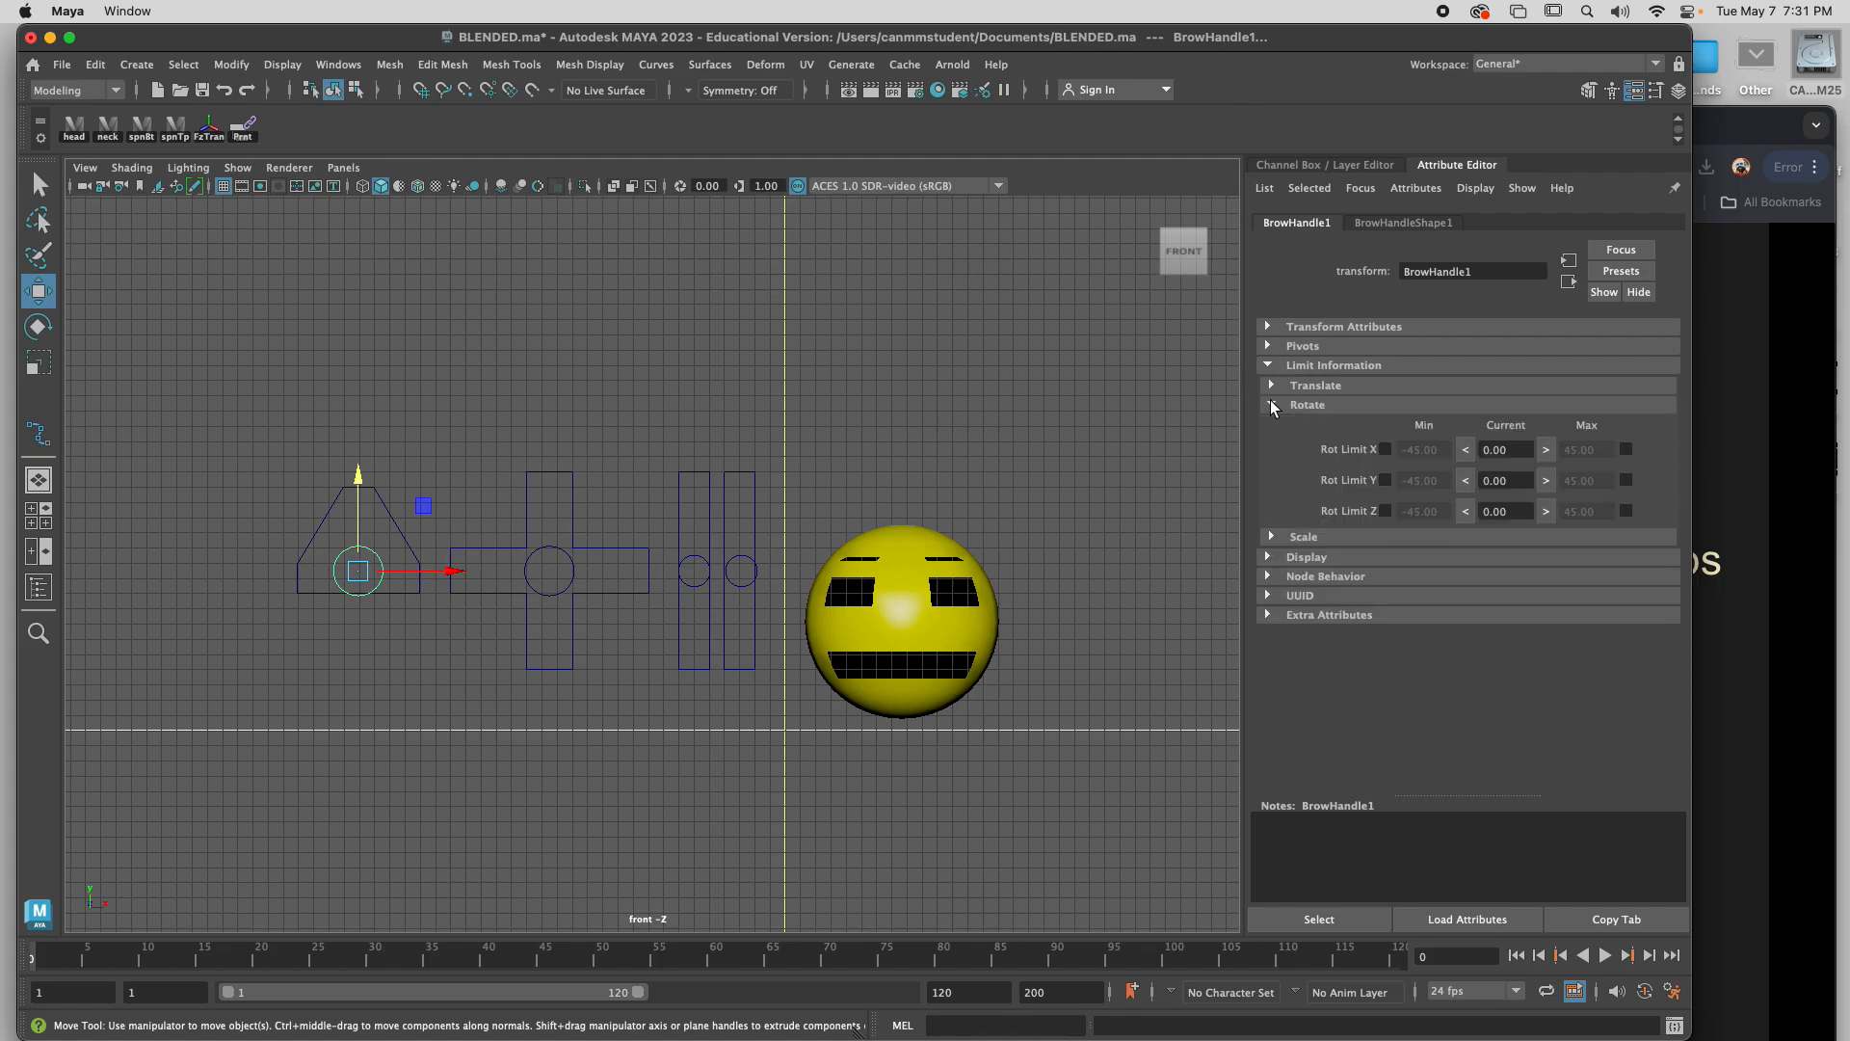
click(1271, 404)
click(1271, 405)
click(1271, 405)
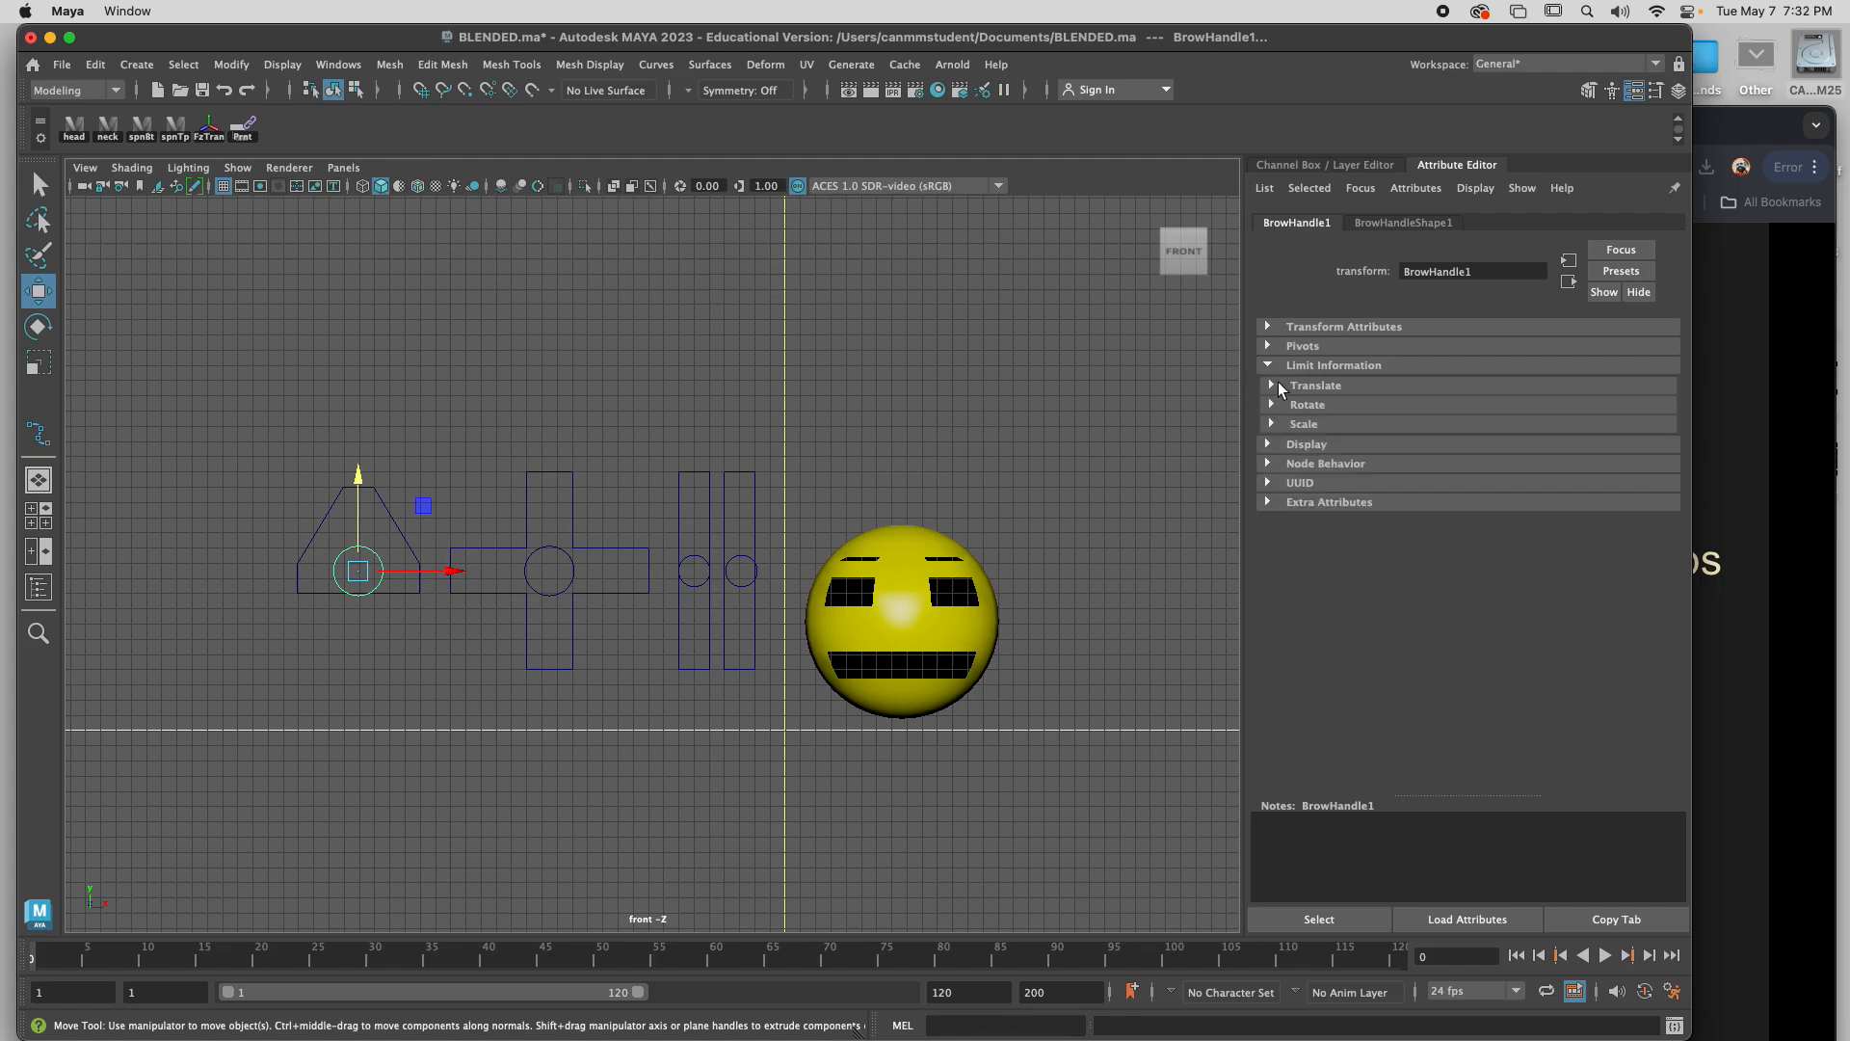
click(1271, 387)
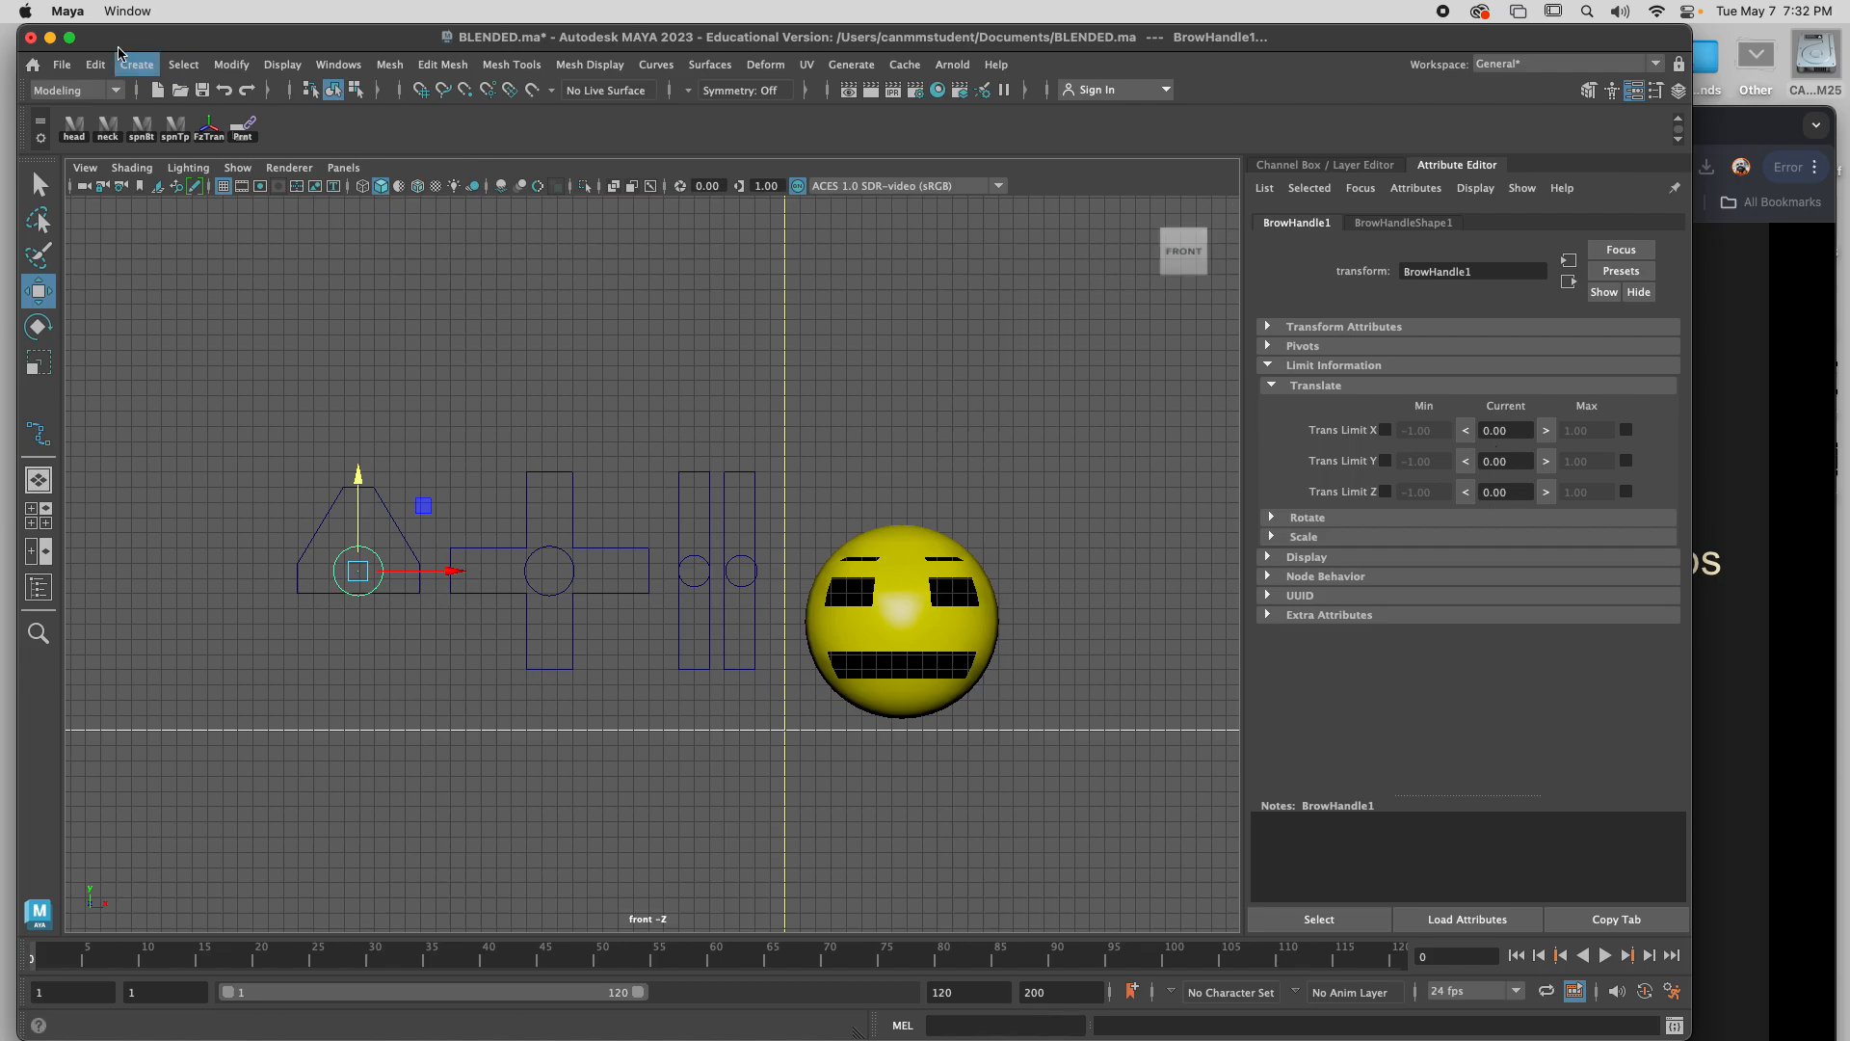
click(221, 63)
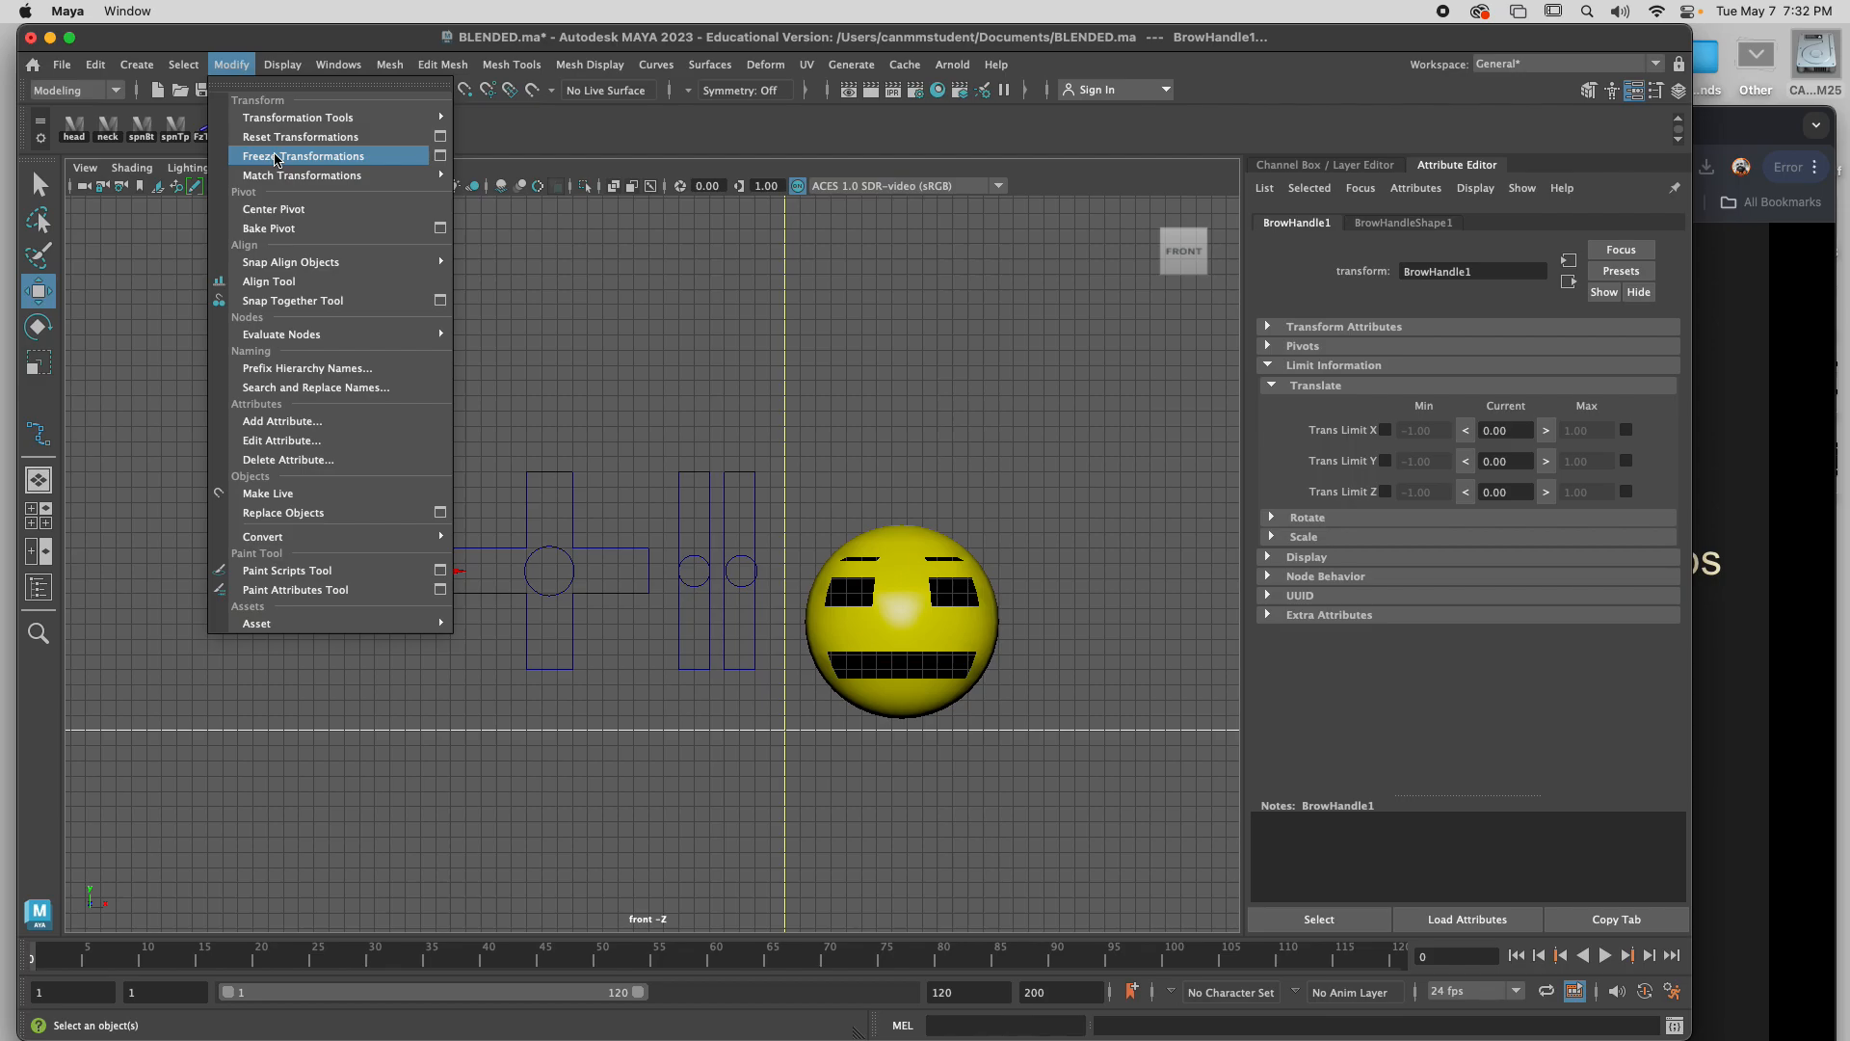
click(586, 310)
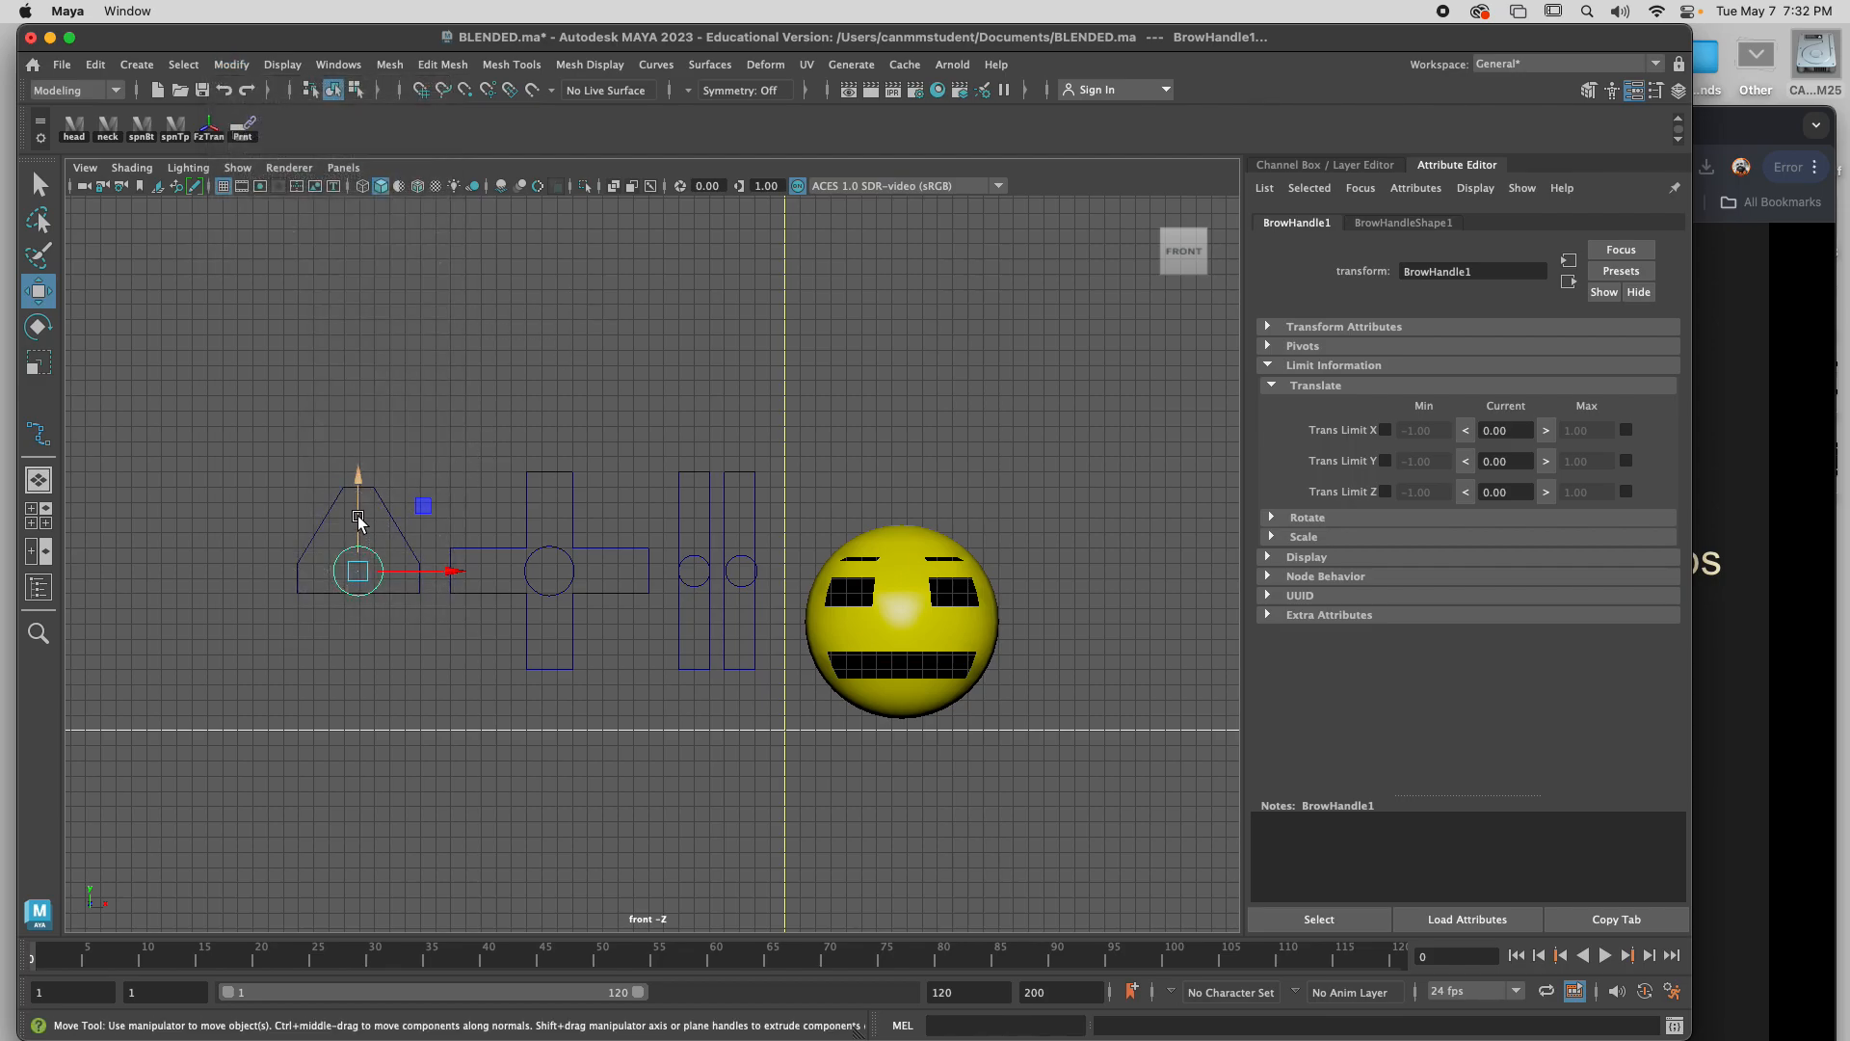
Raise the brow handle to Translate Y 4 near the peak of its box and enable 4 as its maximum Y limit.
drag(358, 485, 361, 425)
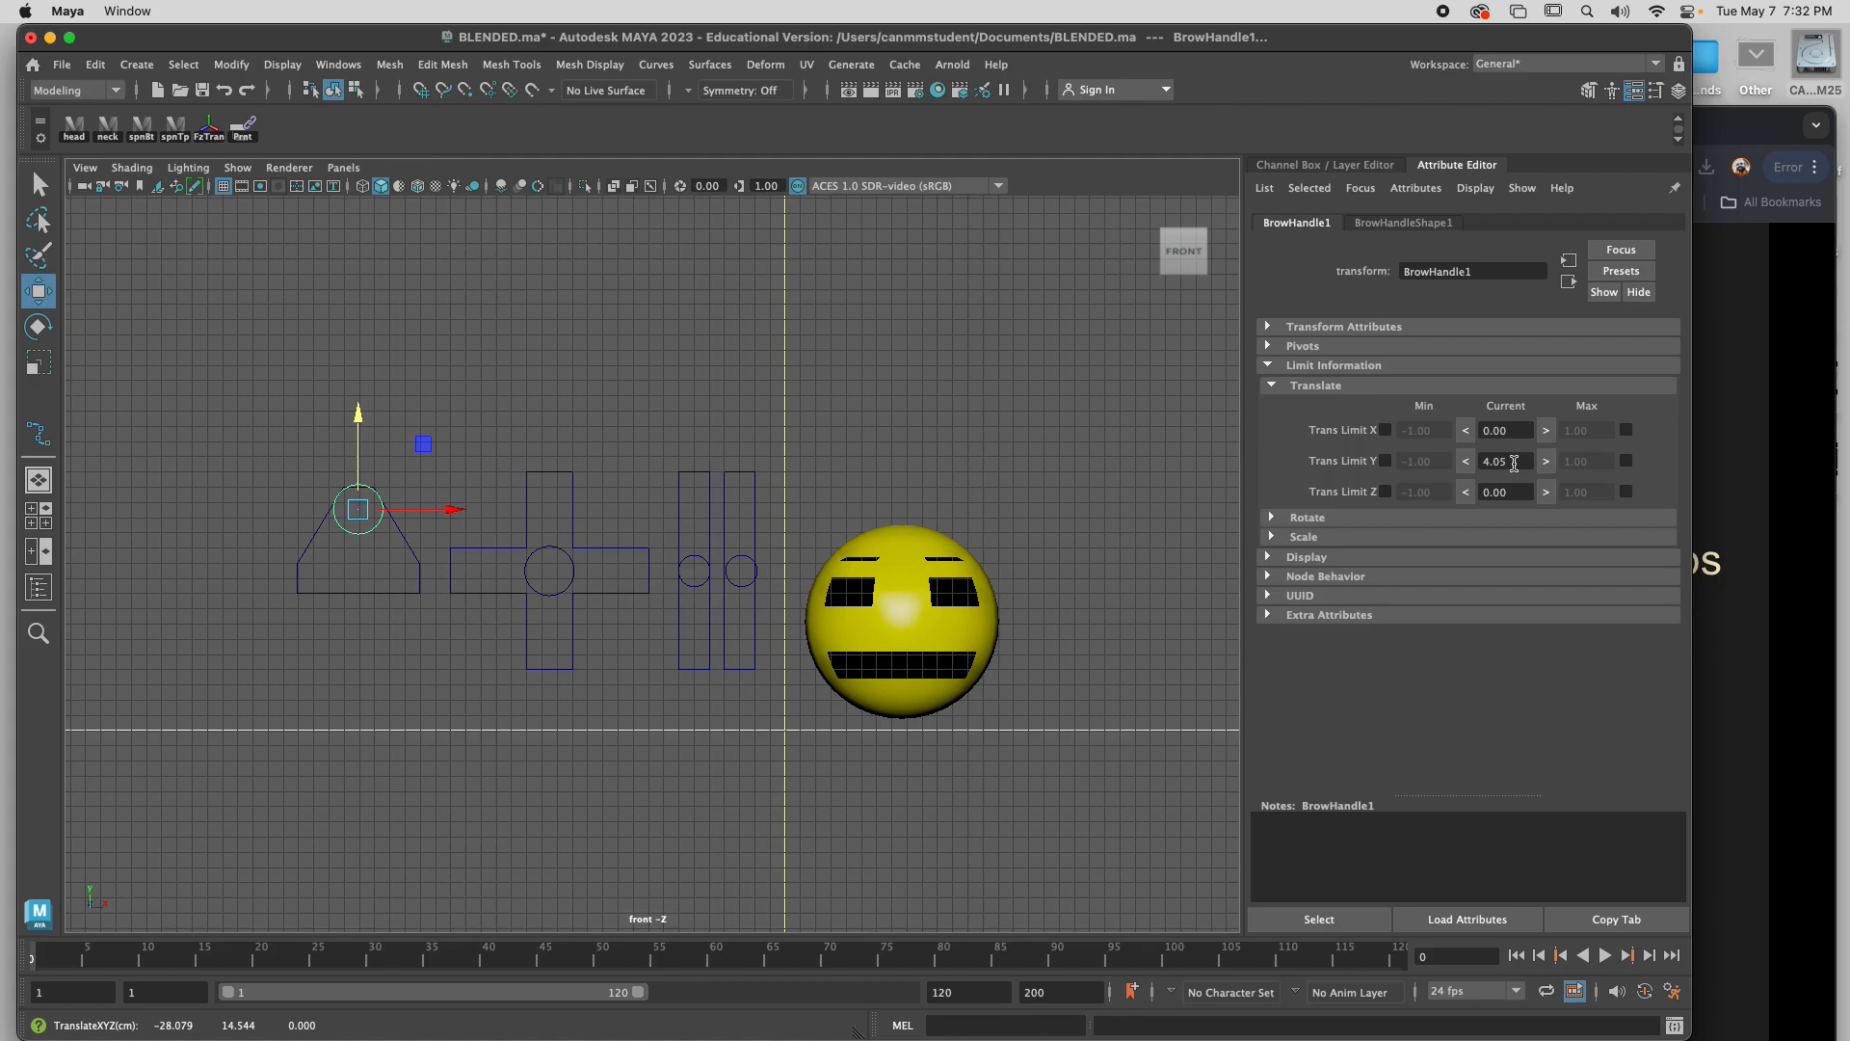
drag(1515, 463, 1423, 461)
text(4)
key(Return)
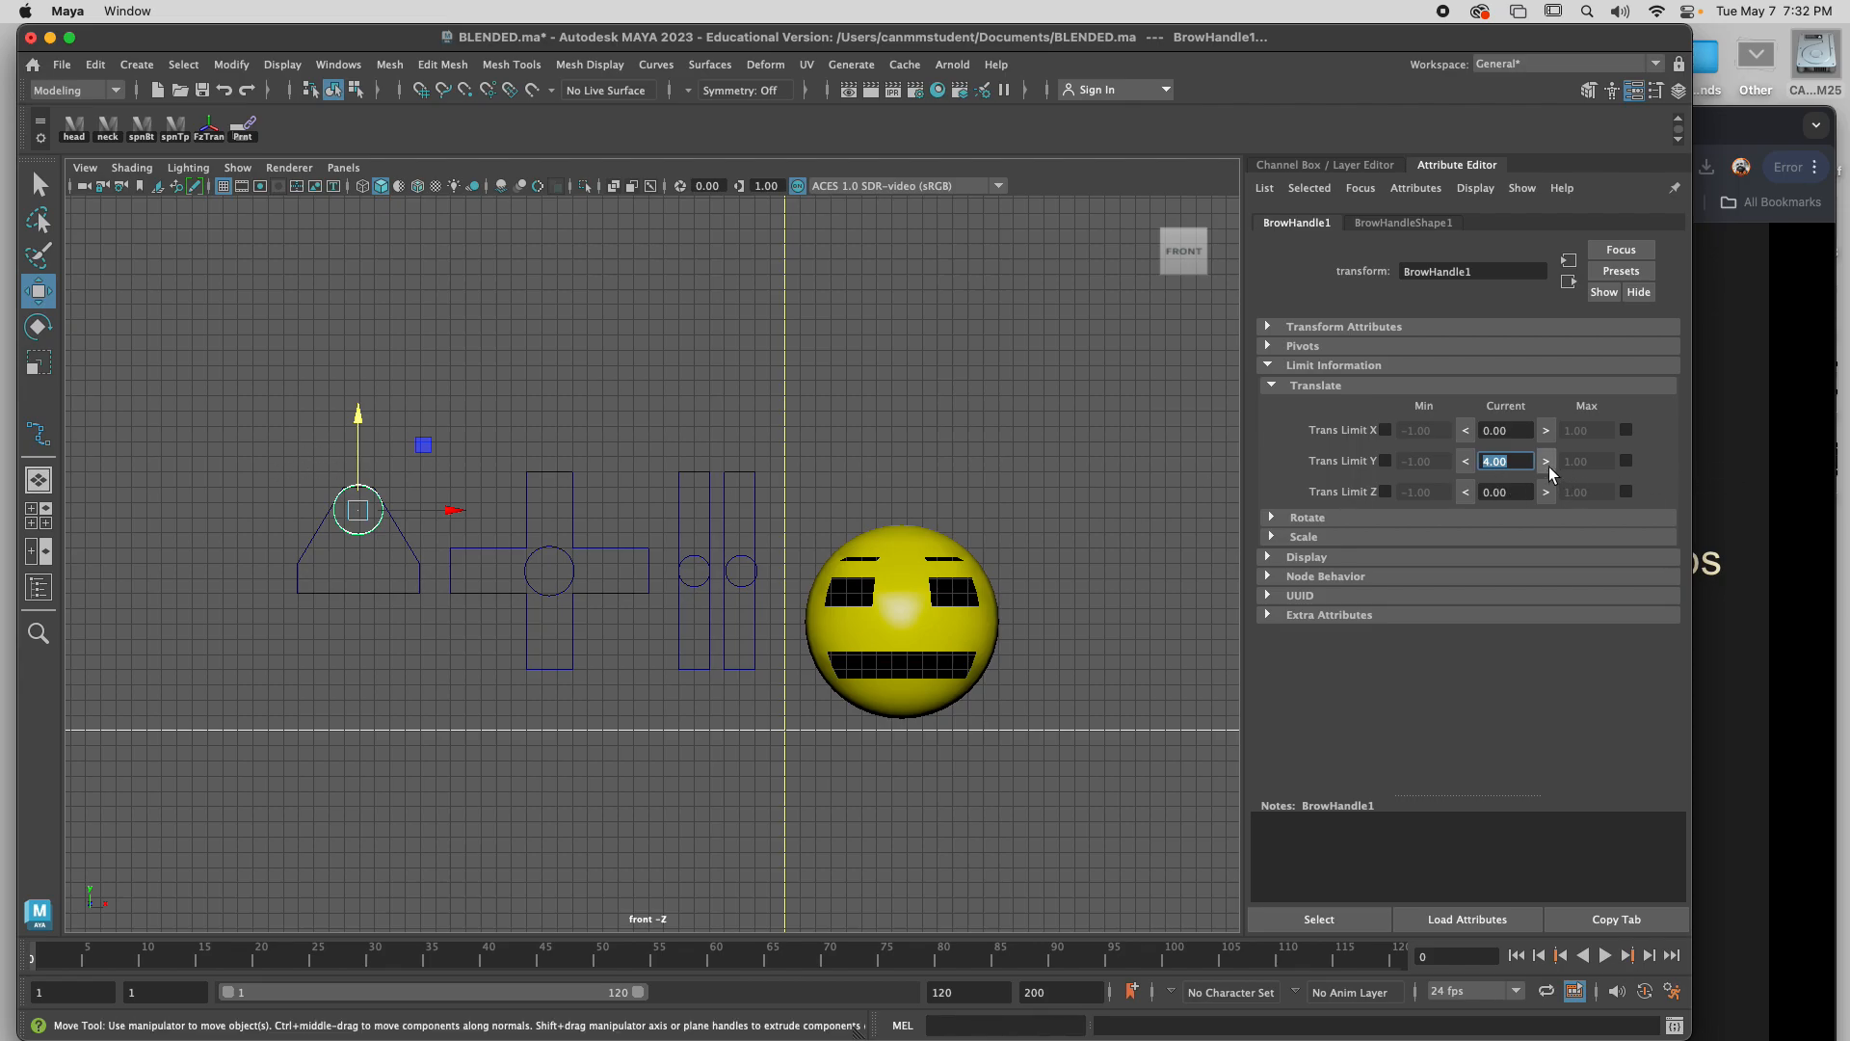
click(1626, 461)
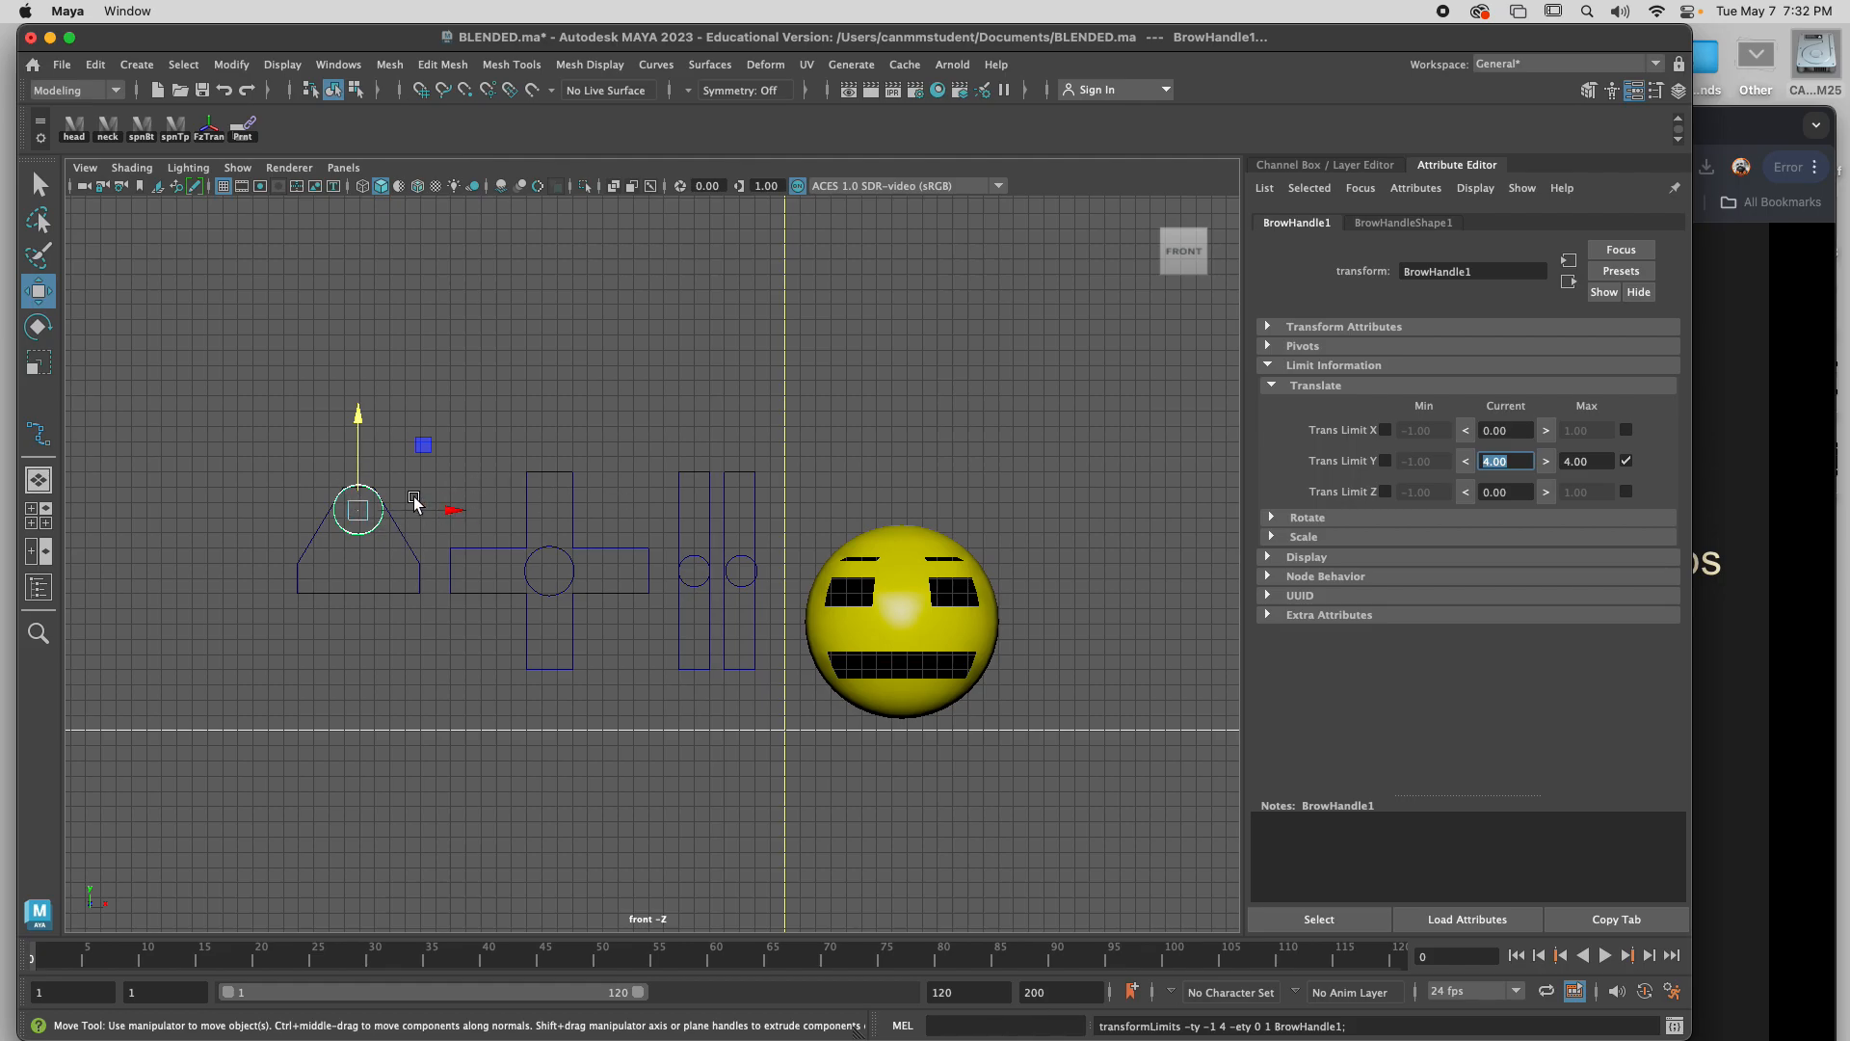
Test raising the brow handle past its limit, then undo that move, the maximum Y limit and the raise towards the box's peak.
drag(368, 439, 363, 376)
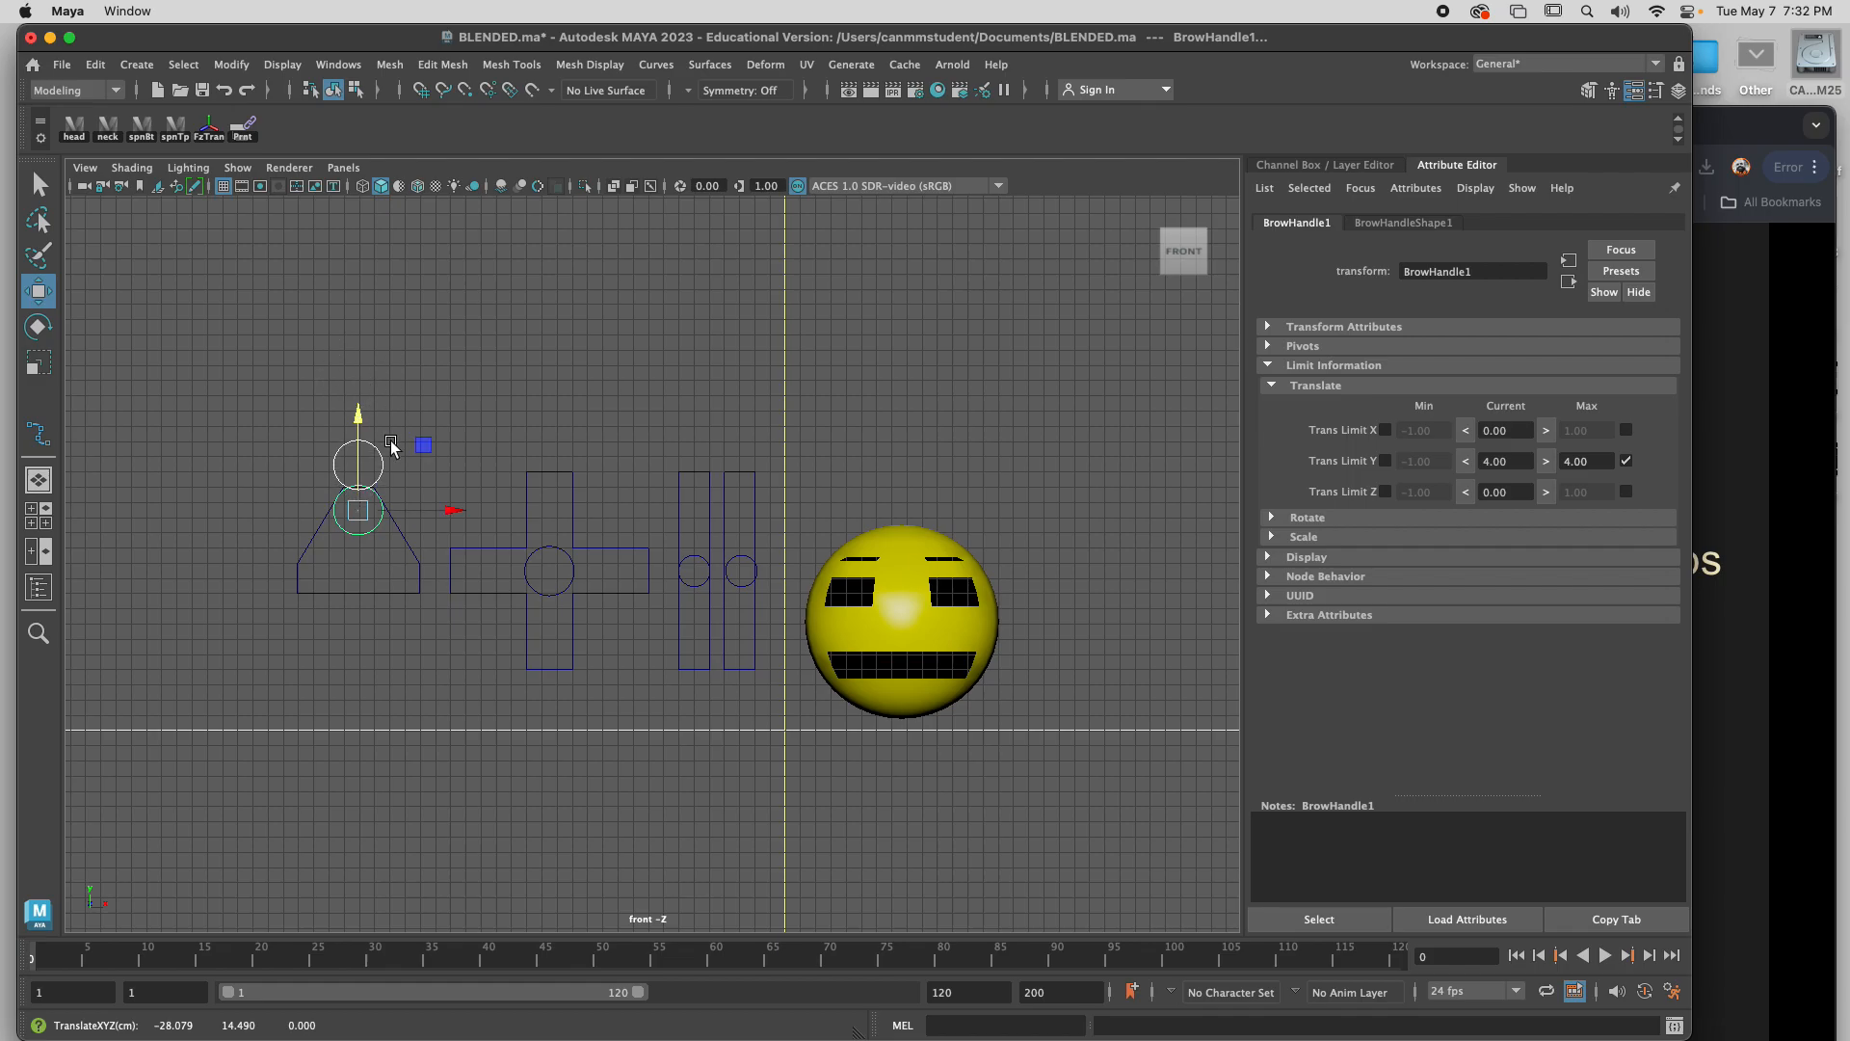
key(super+z)
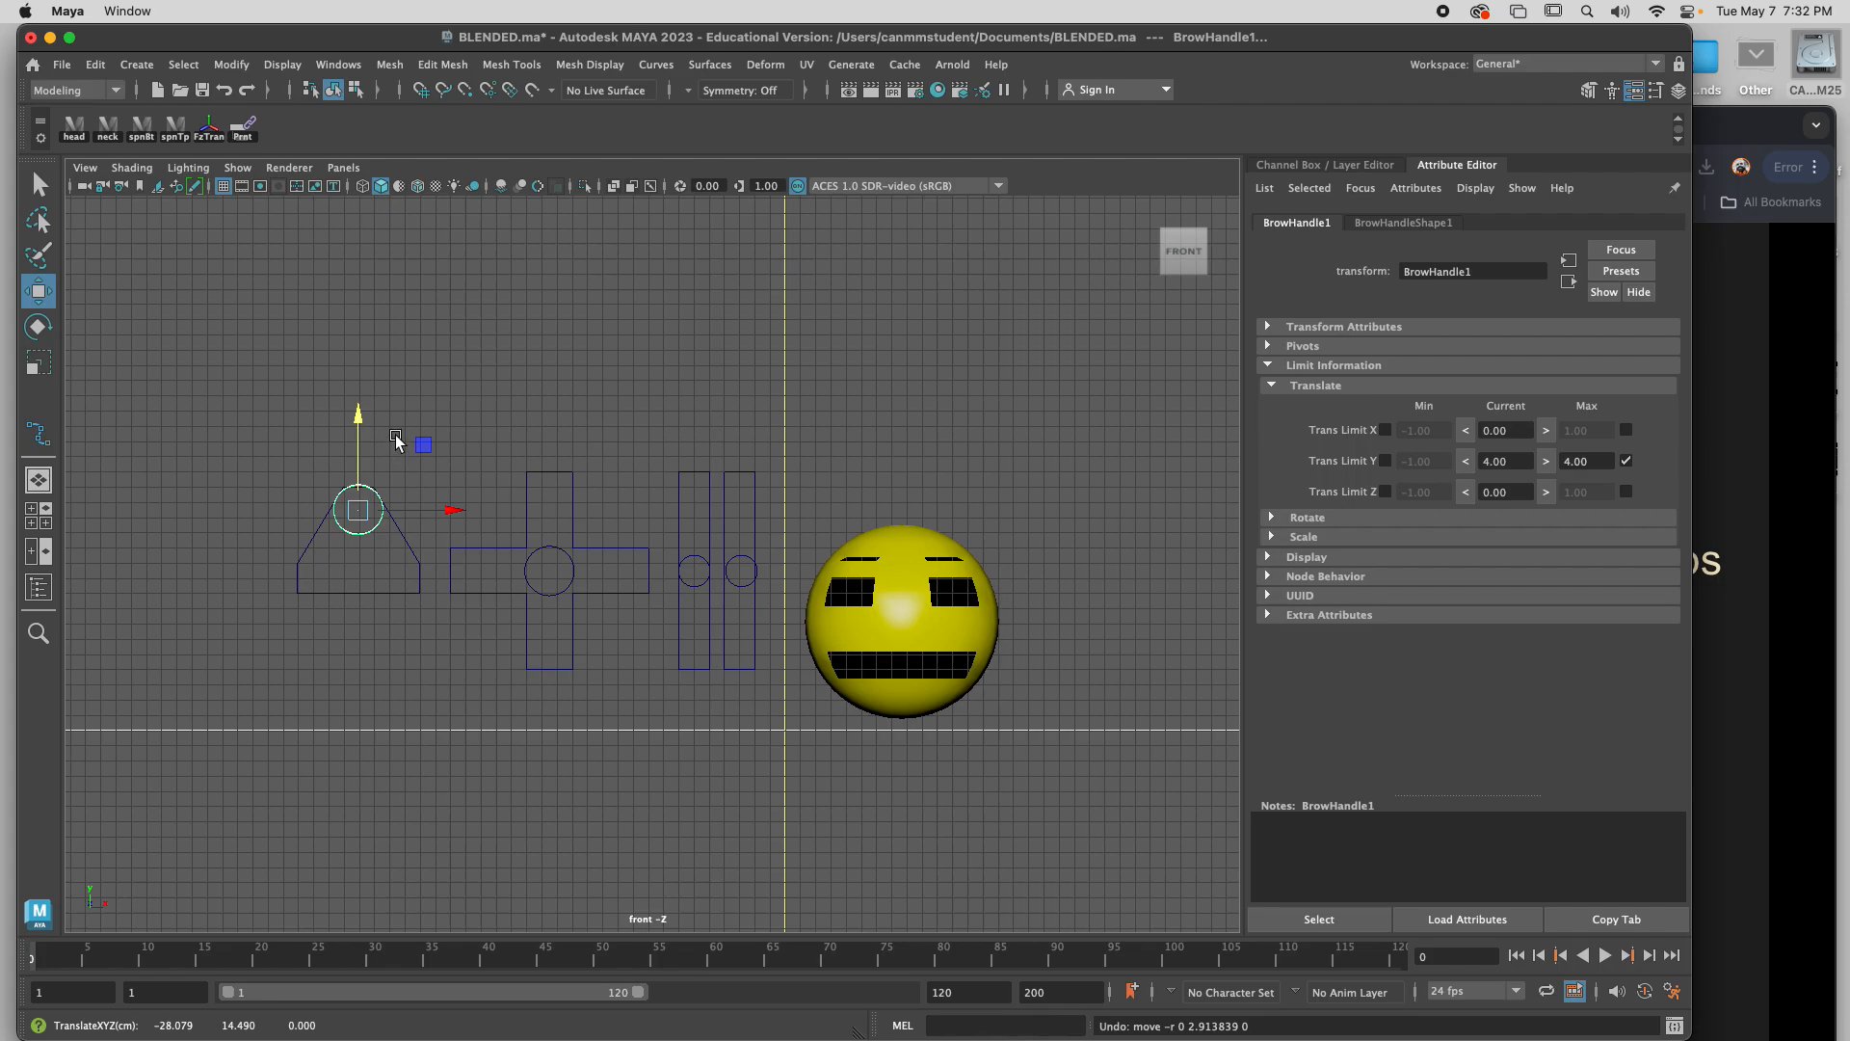
key(super+z)
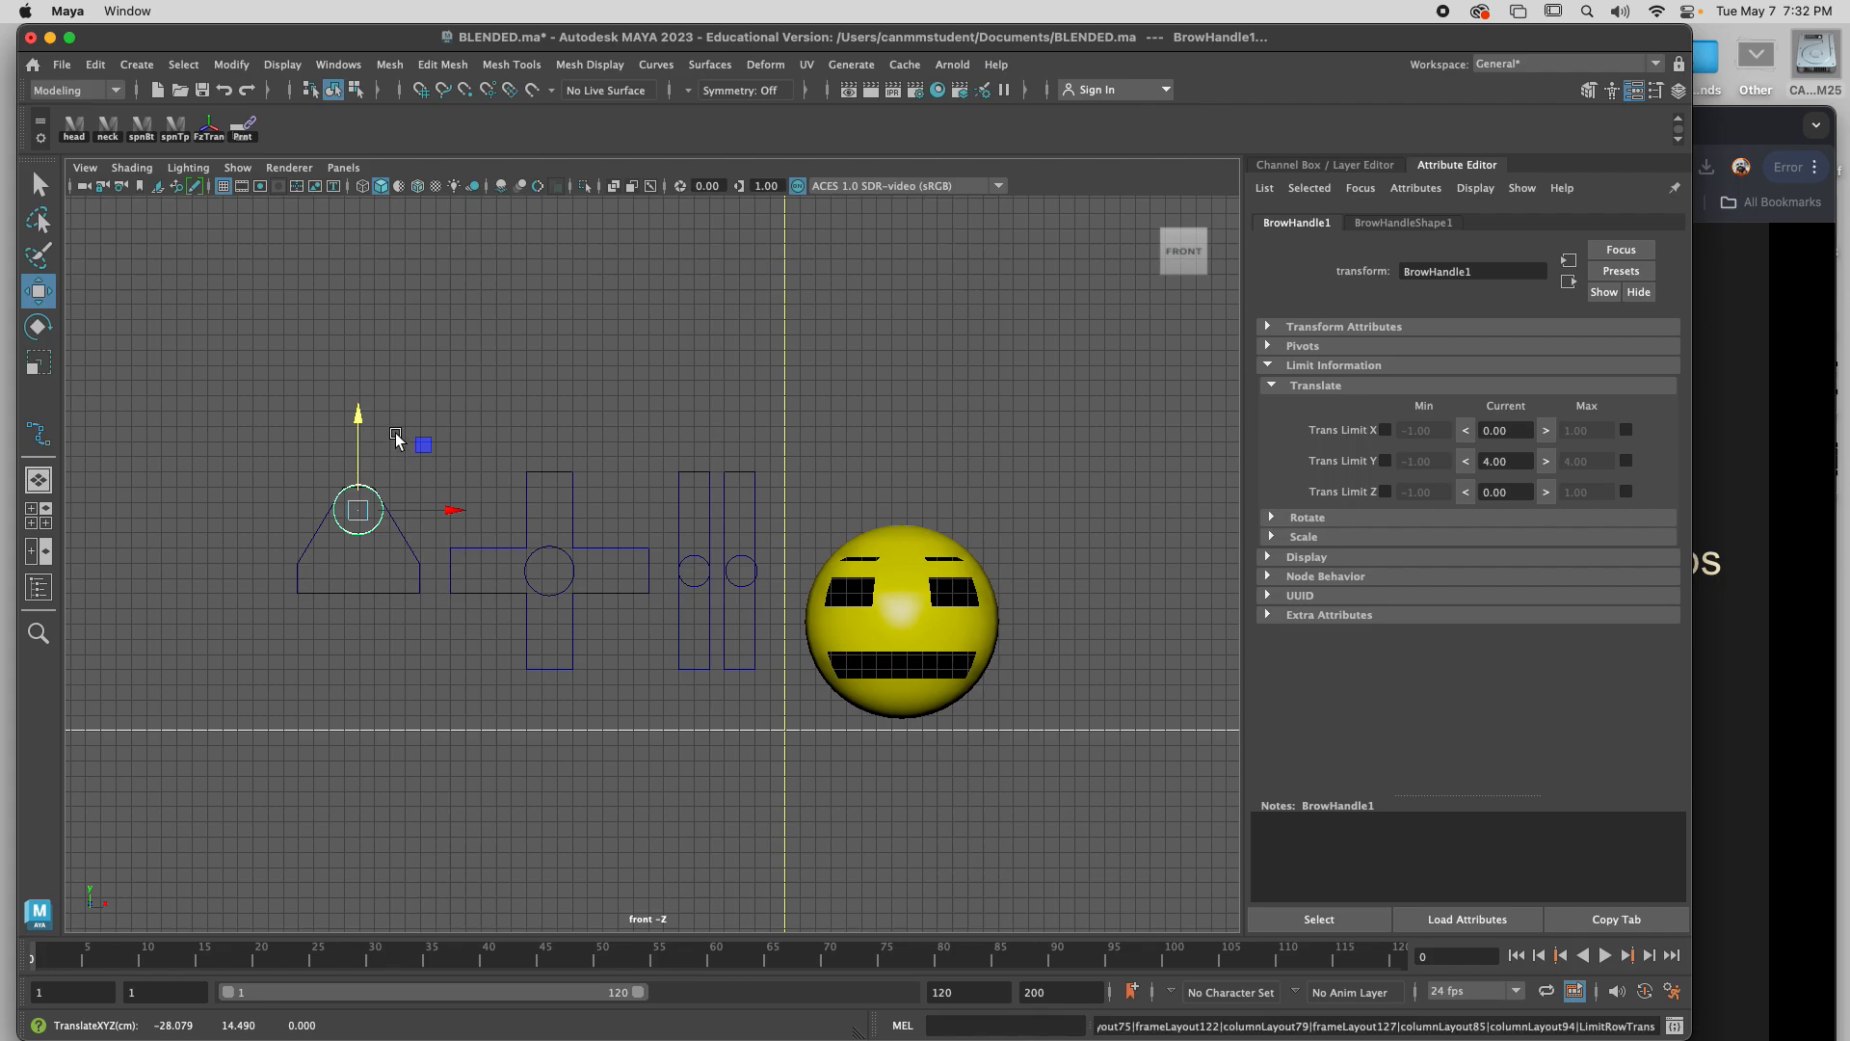
key(super+z)
key(super+z)
Select the brow box and test moving it upward, then undo the move.
click(403, 596)
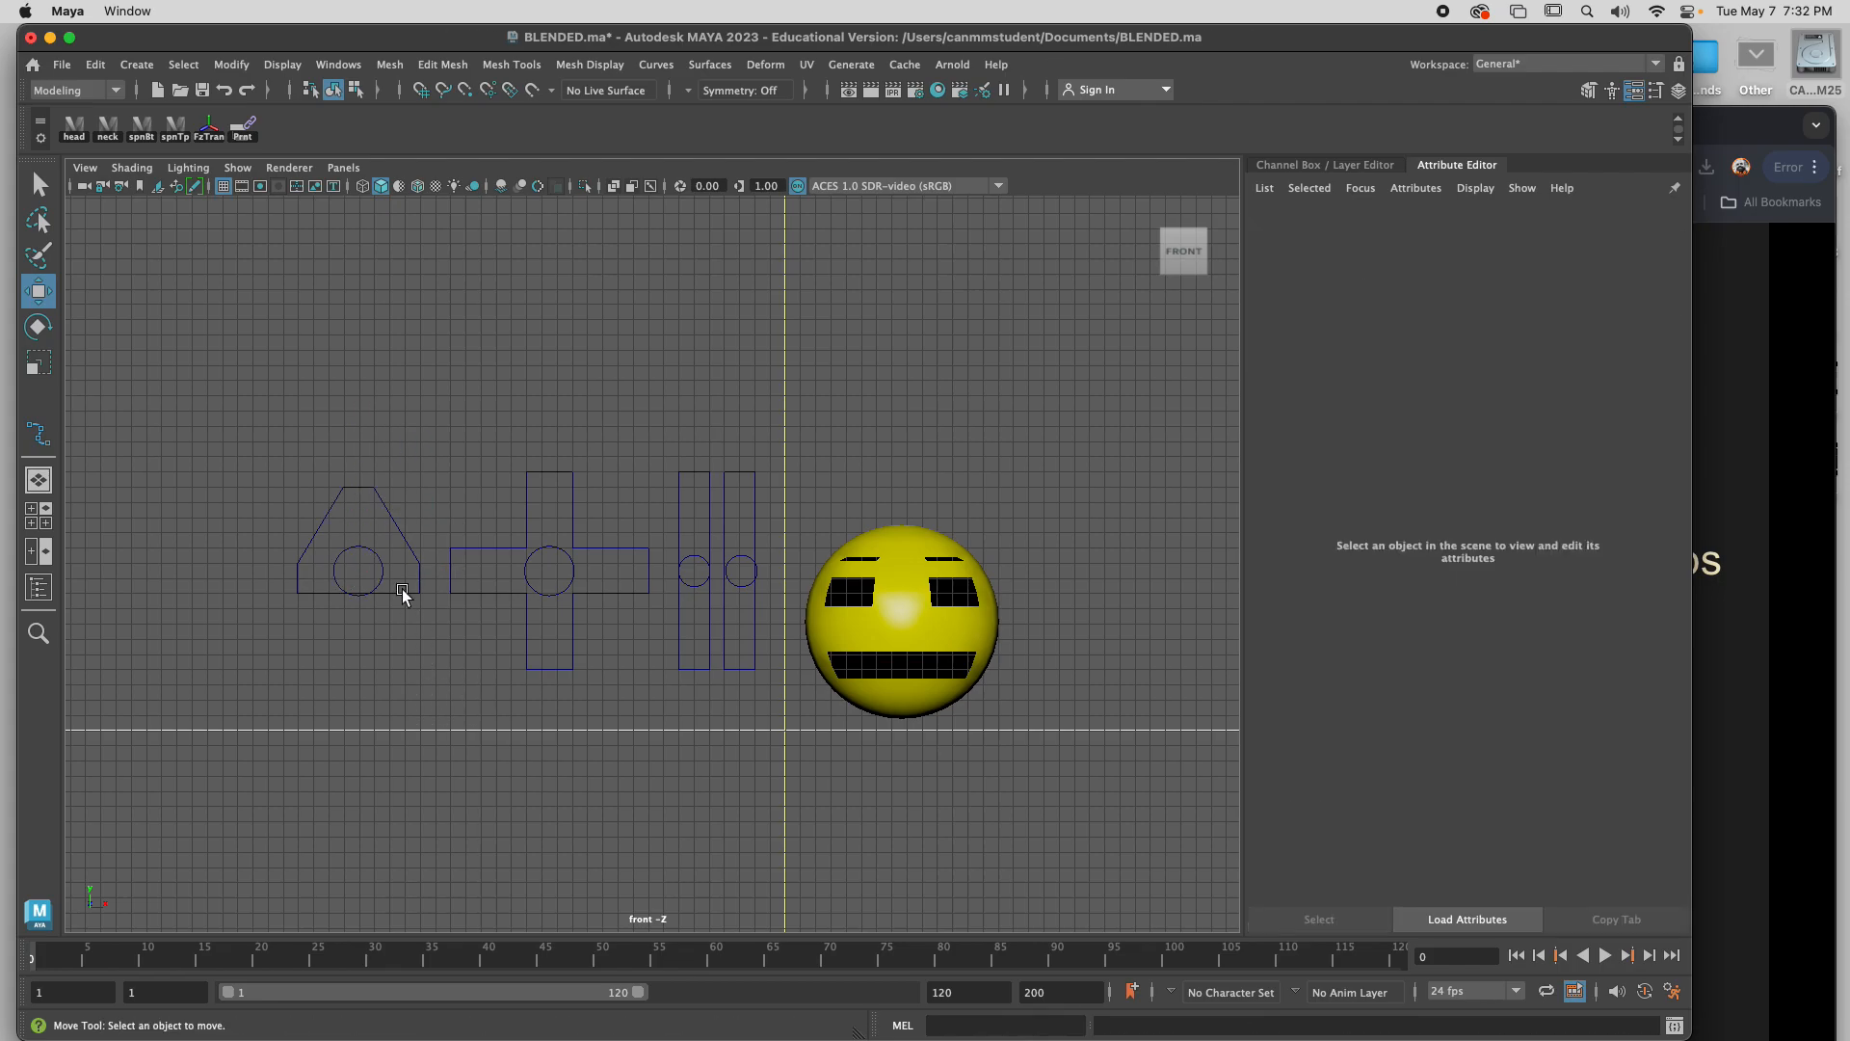
click(403, 541)
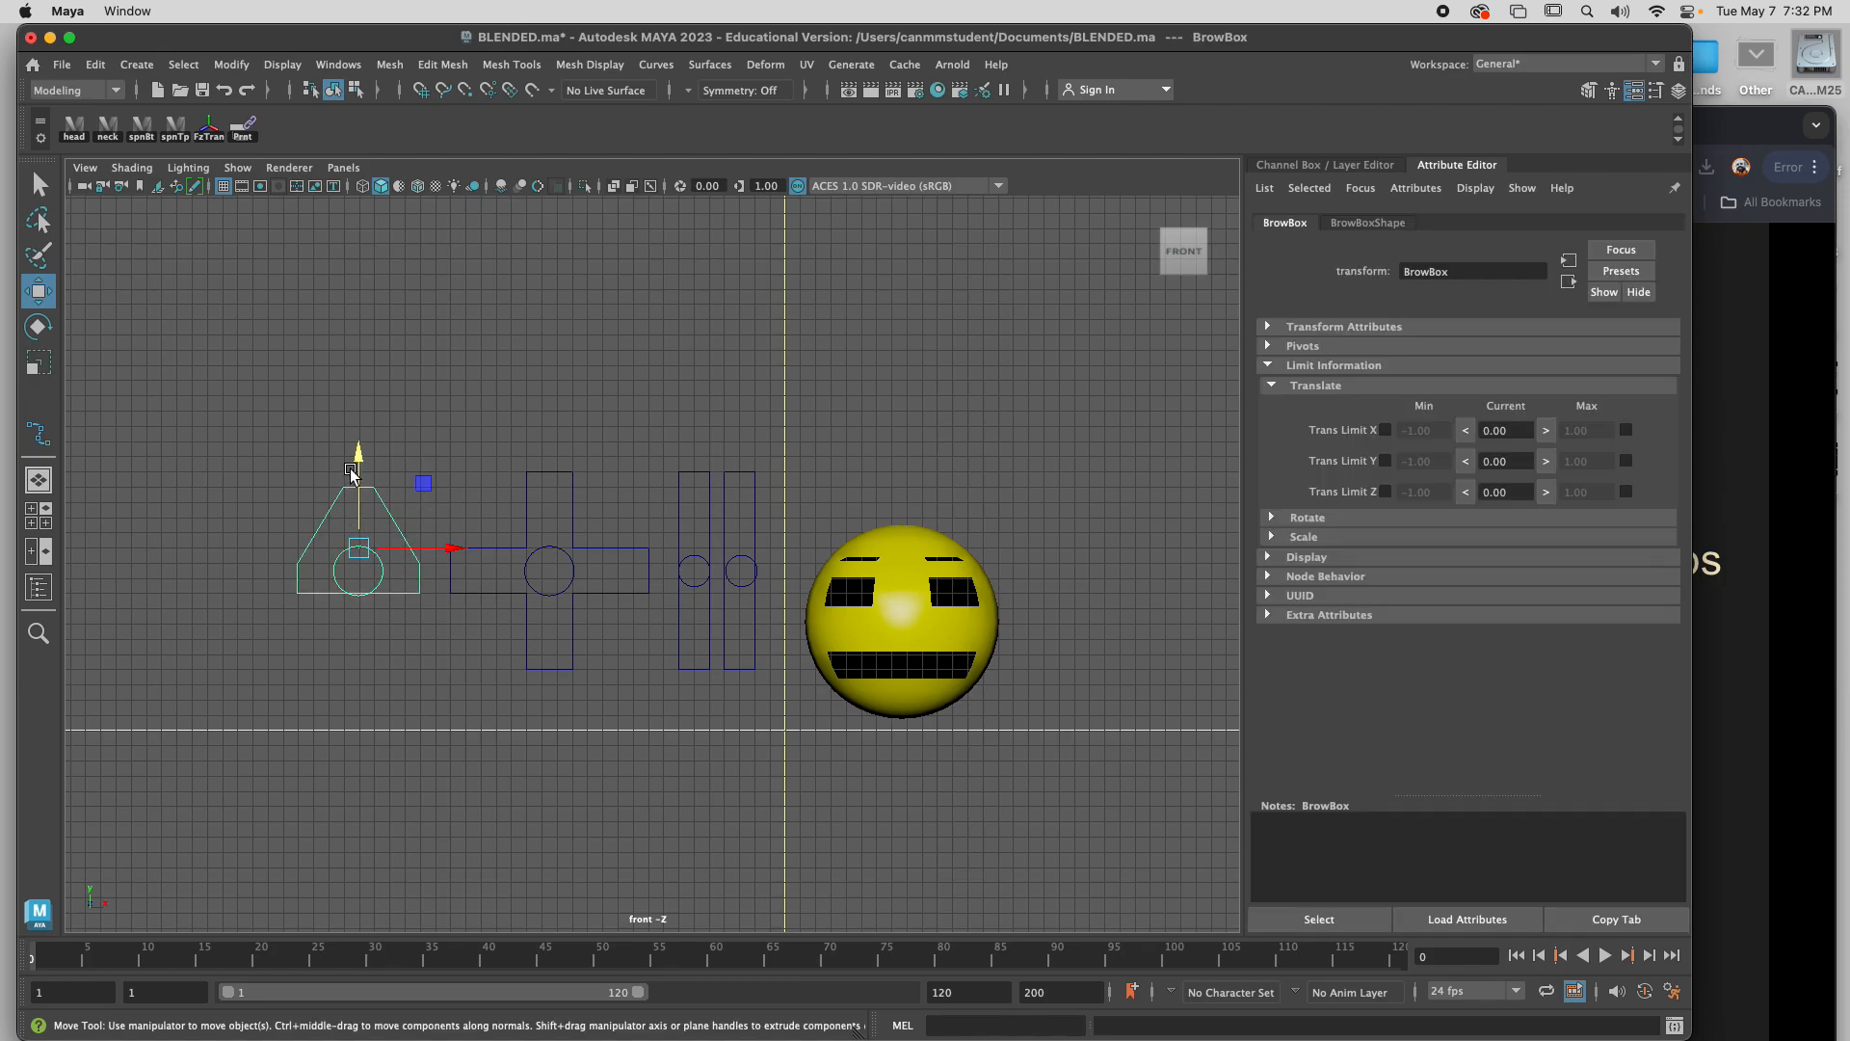
drag(357, 435, 356, 383)
key(super+z)
Delete one of the two overlapping brow handles and rename the remaining BrowHandle1 as BrowHandle.
click(296, 704)
click(384, 572)
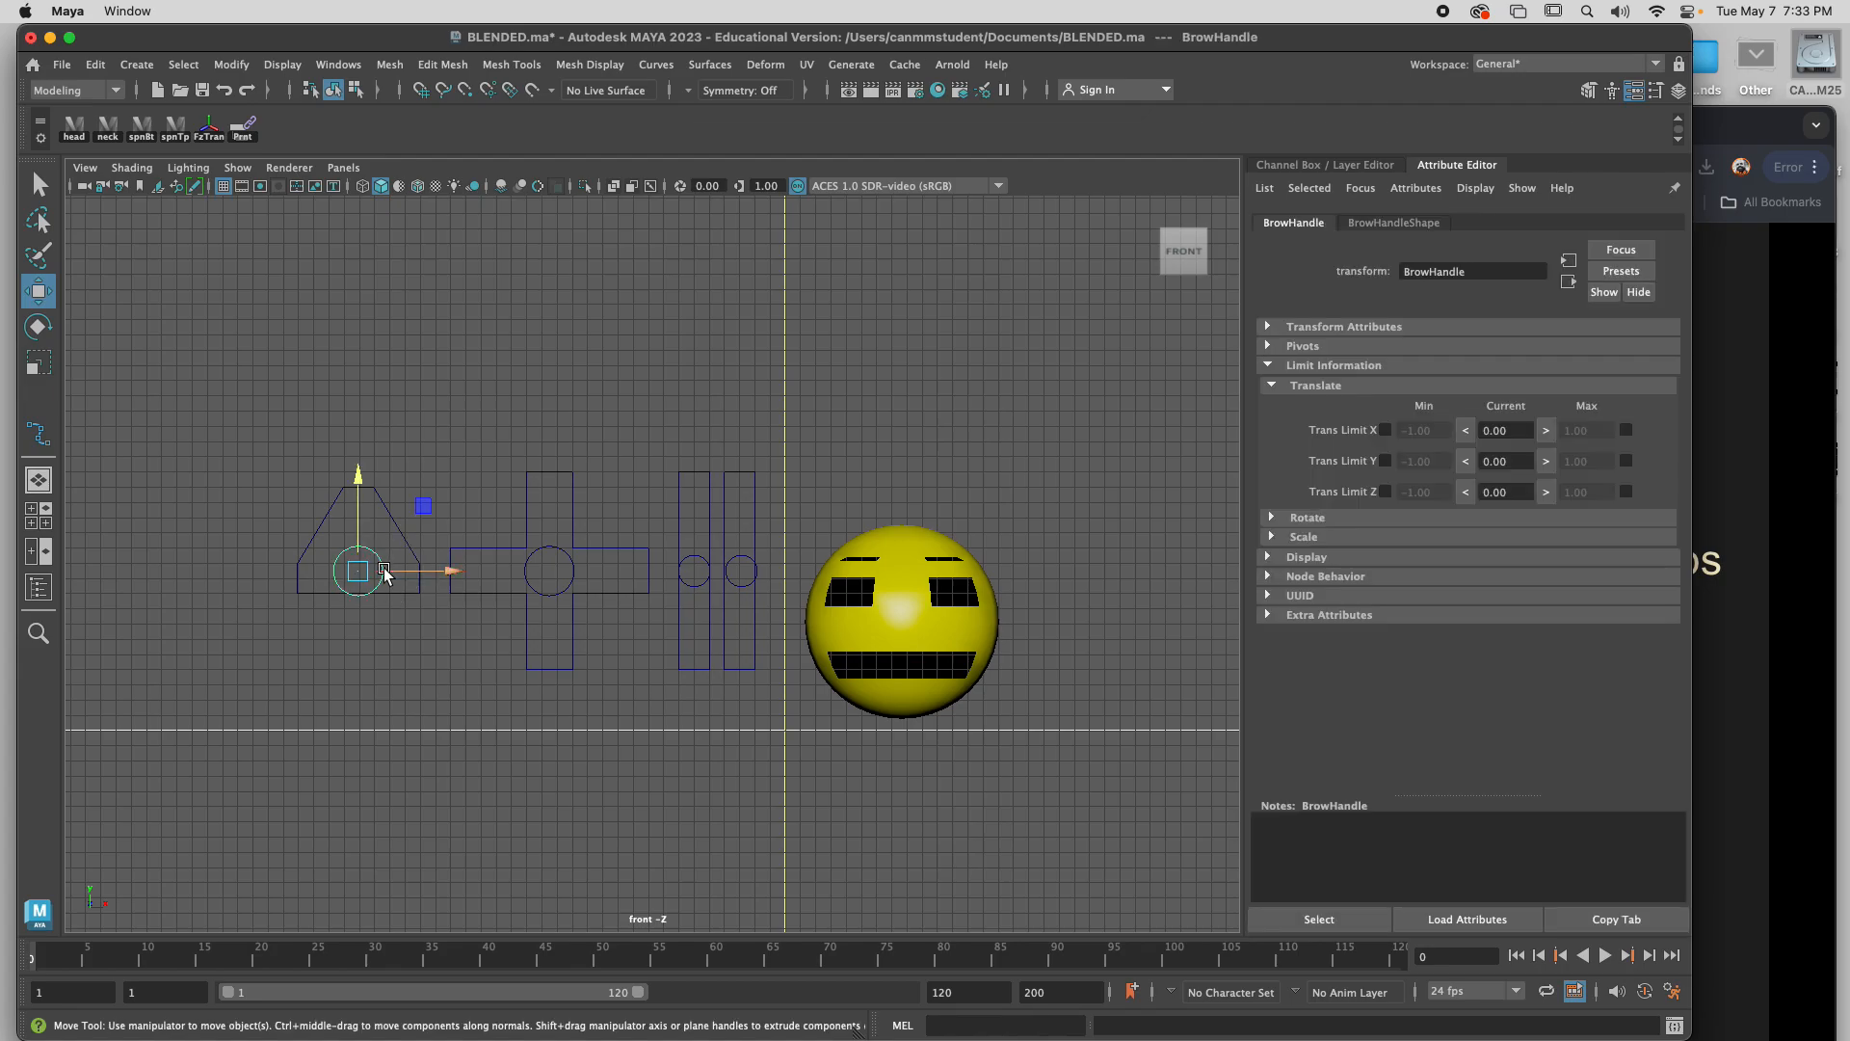
click(380, 569)
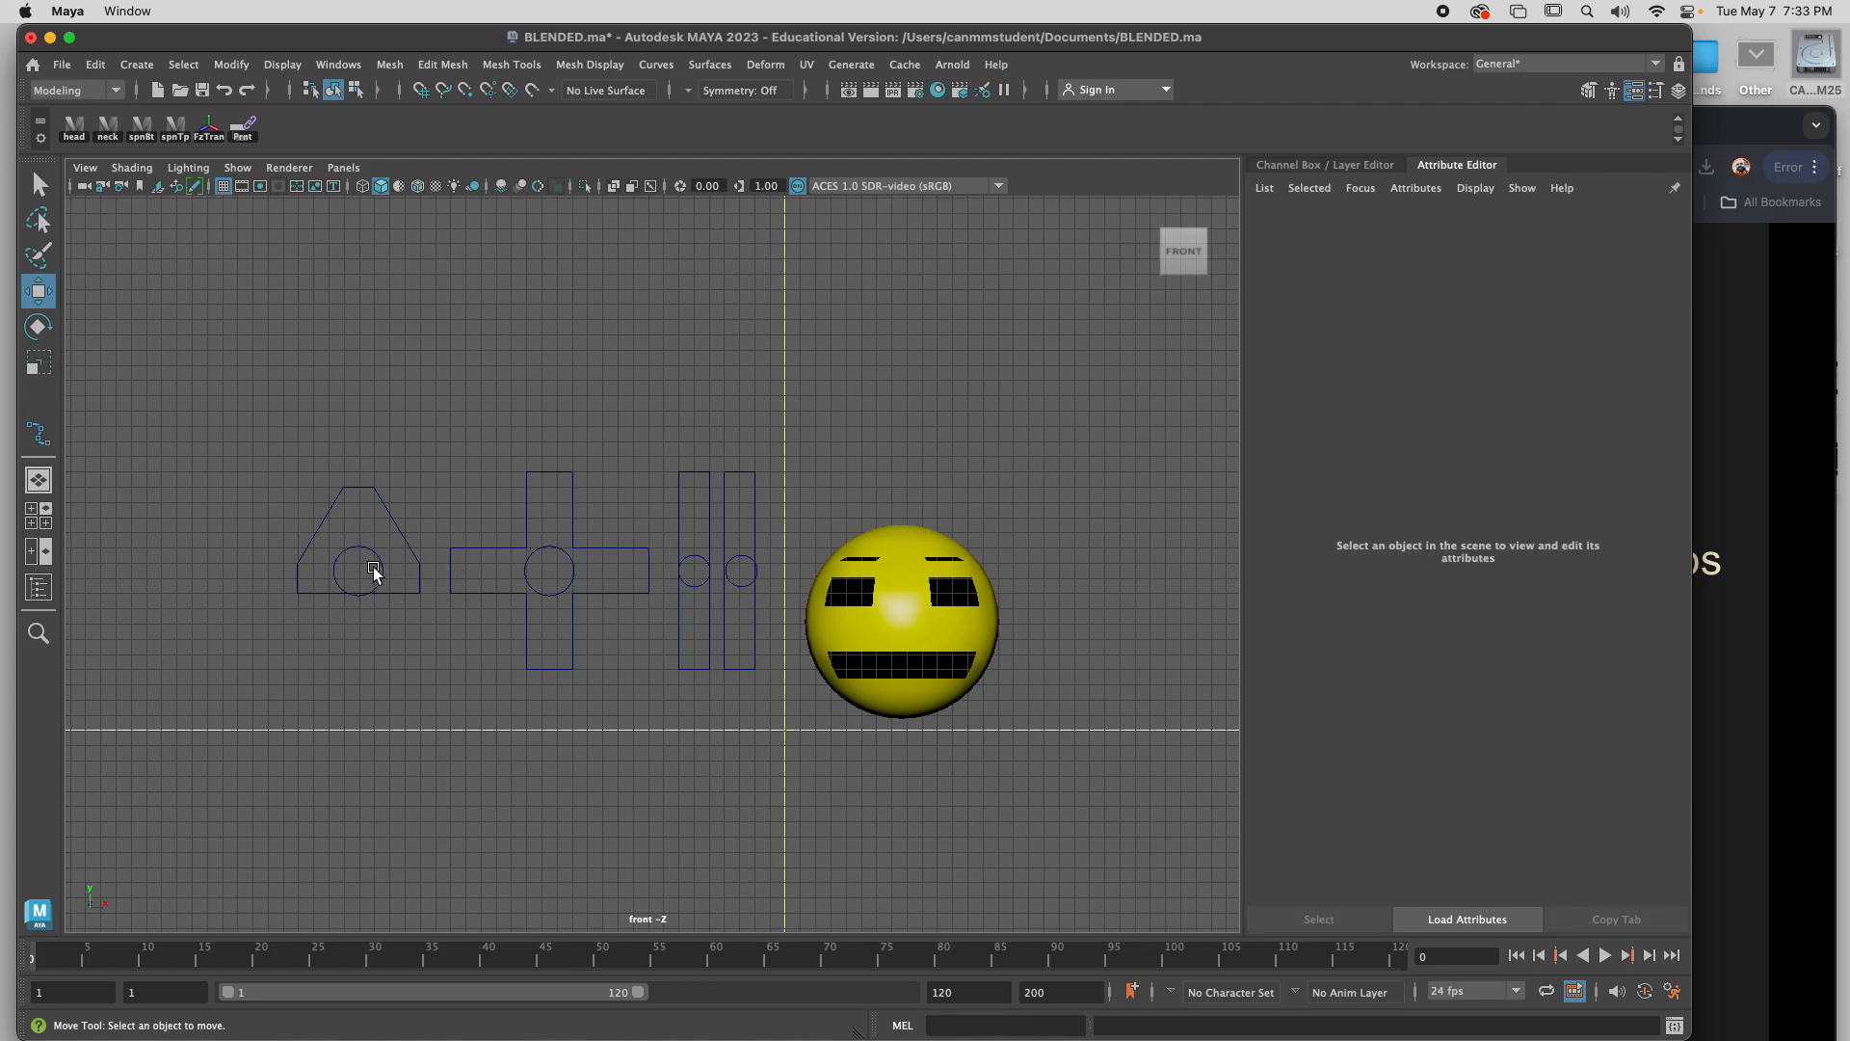
click(379, 569)
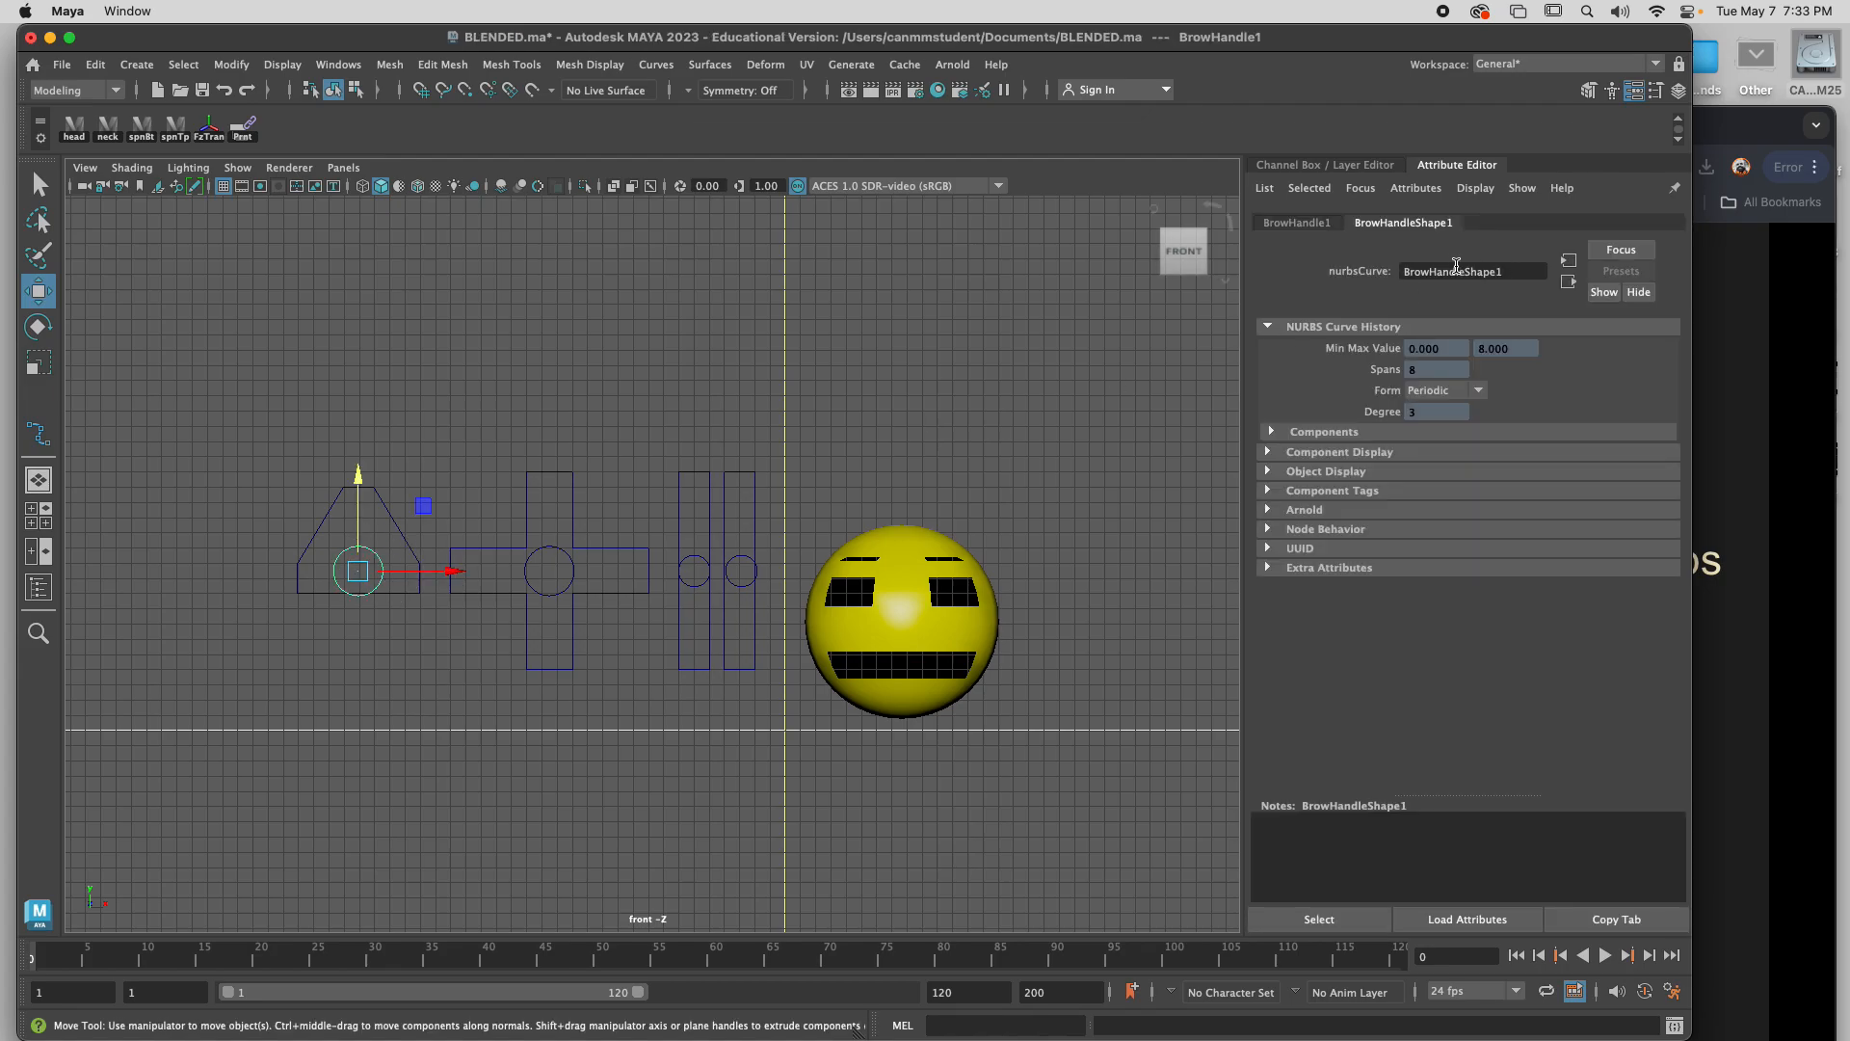
key(ctrl+a)
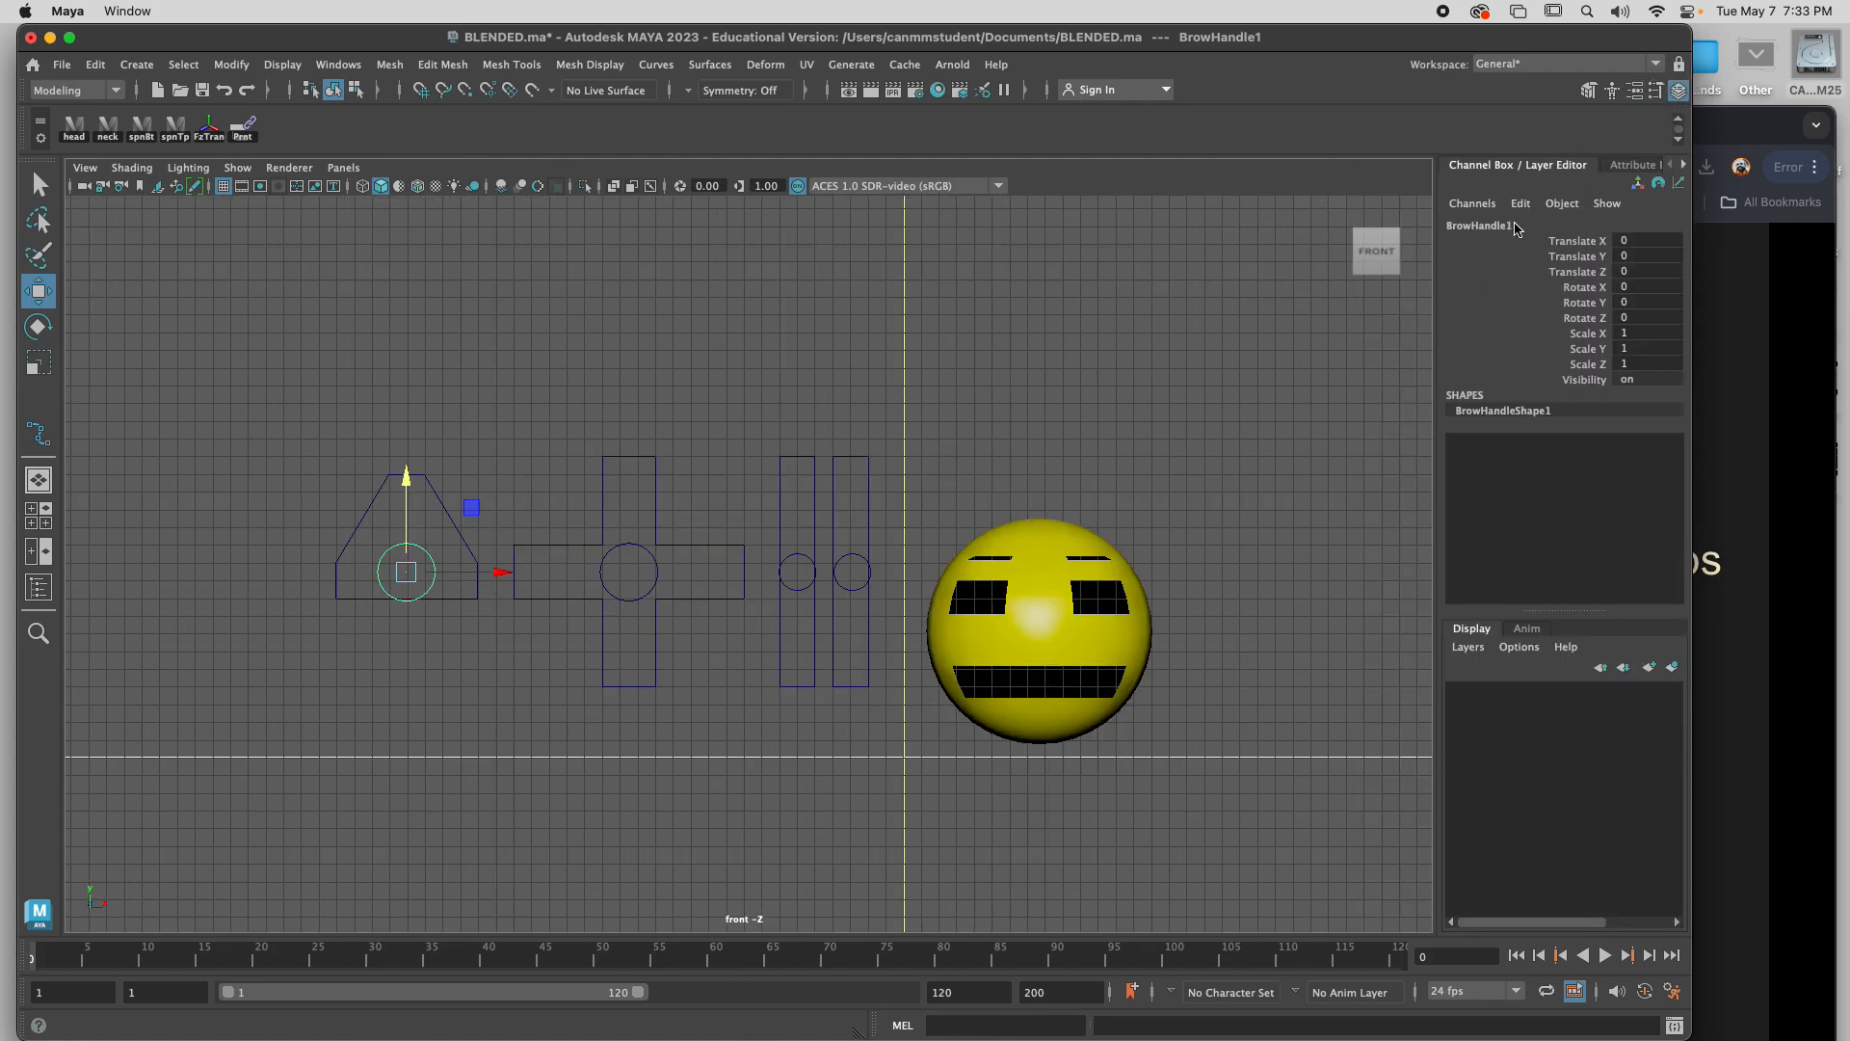
click(1537, 225)
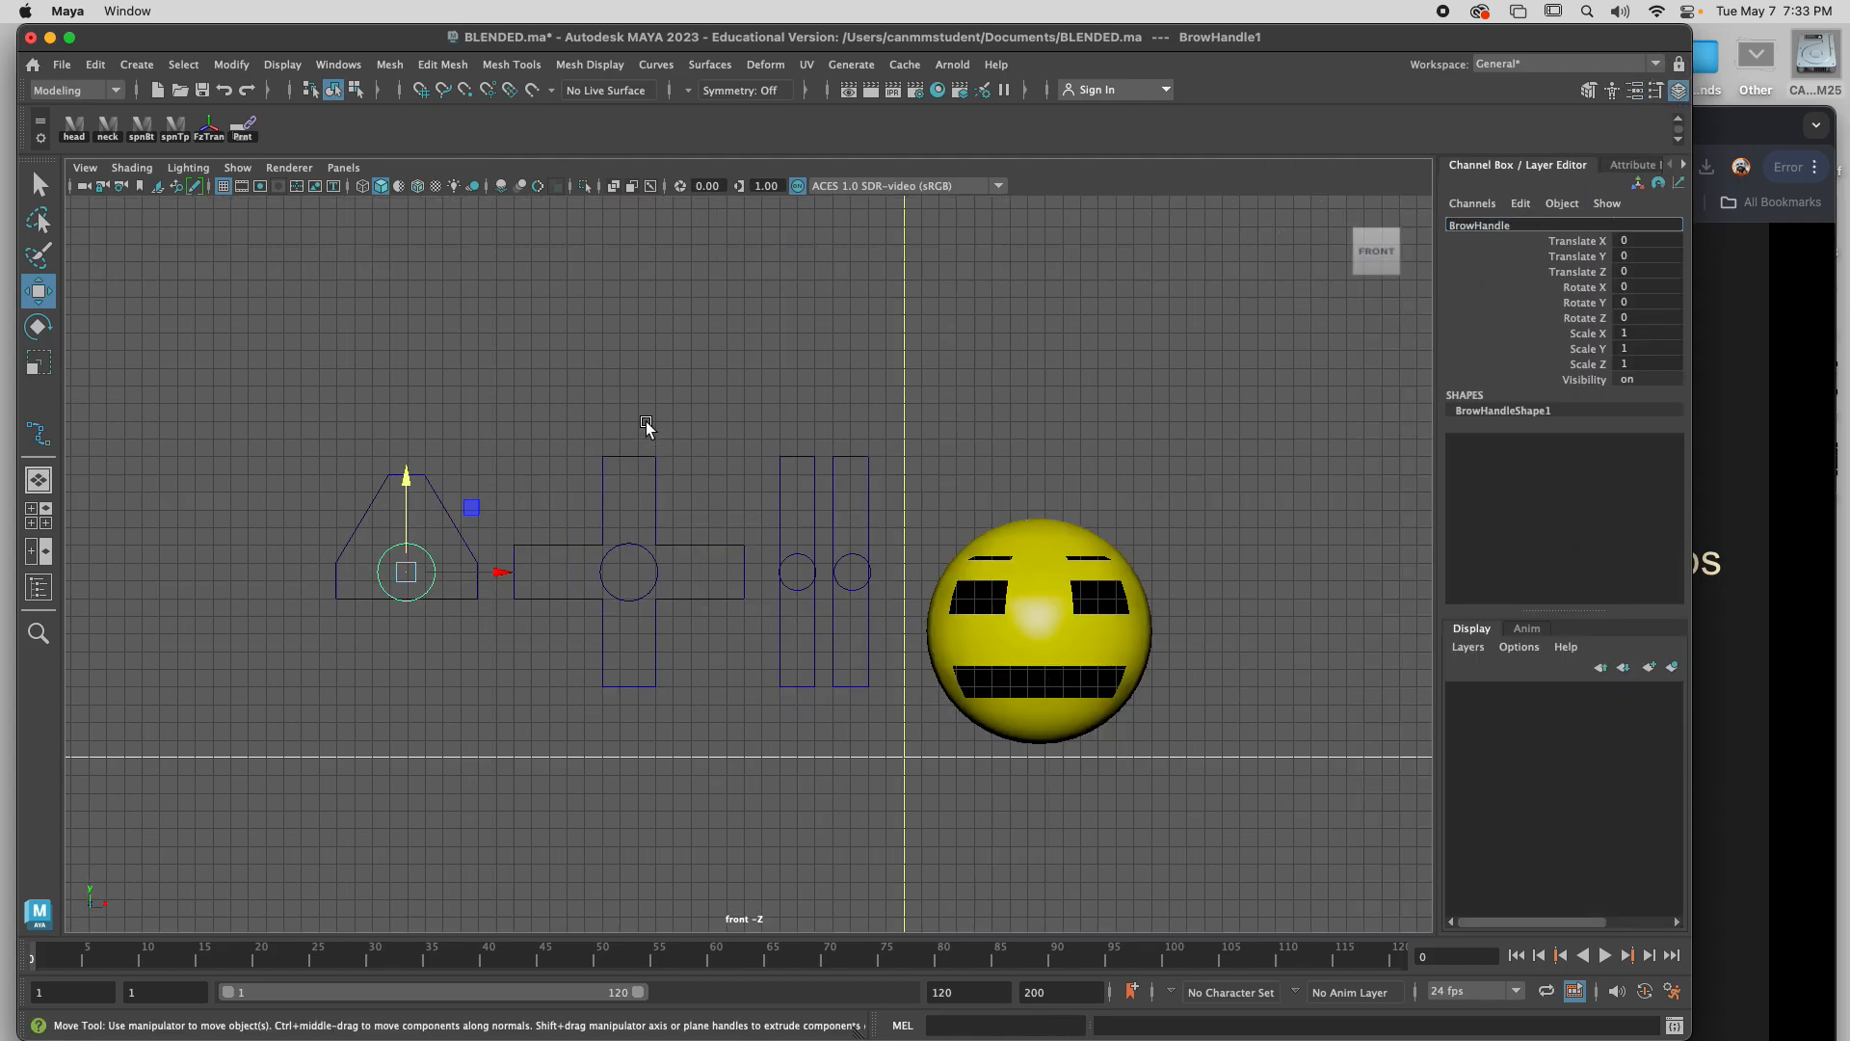
click(462, 486)
click(432, 553)
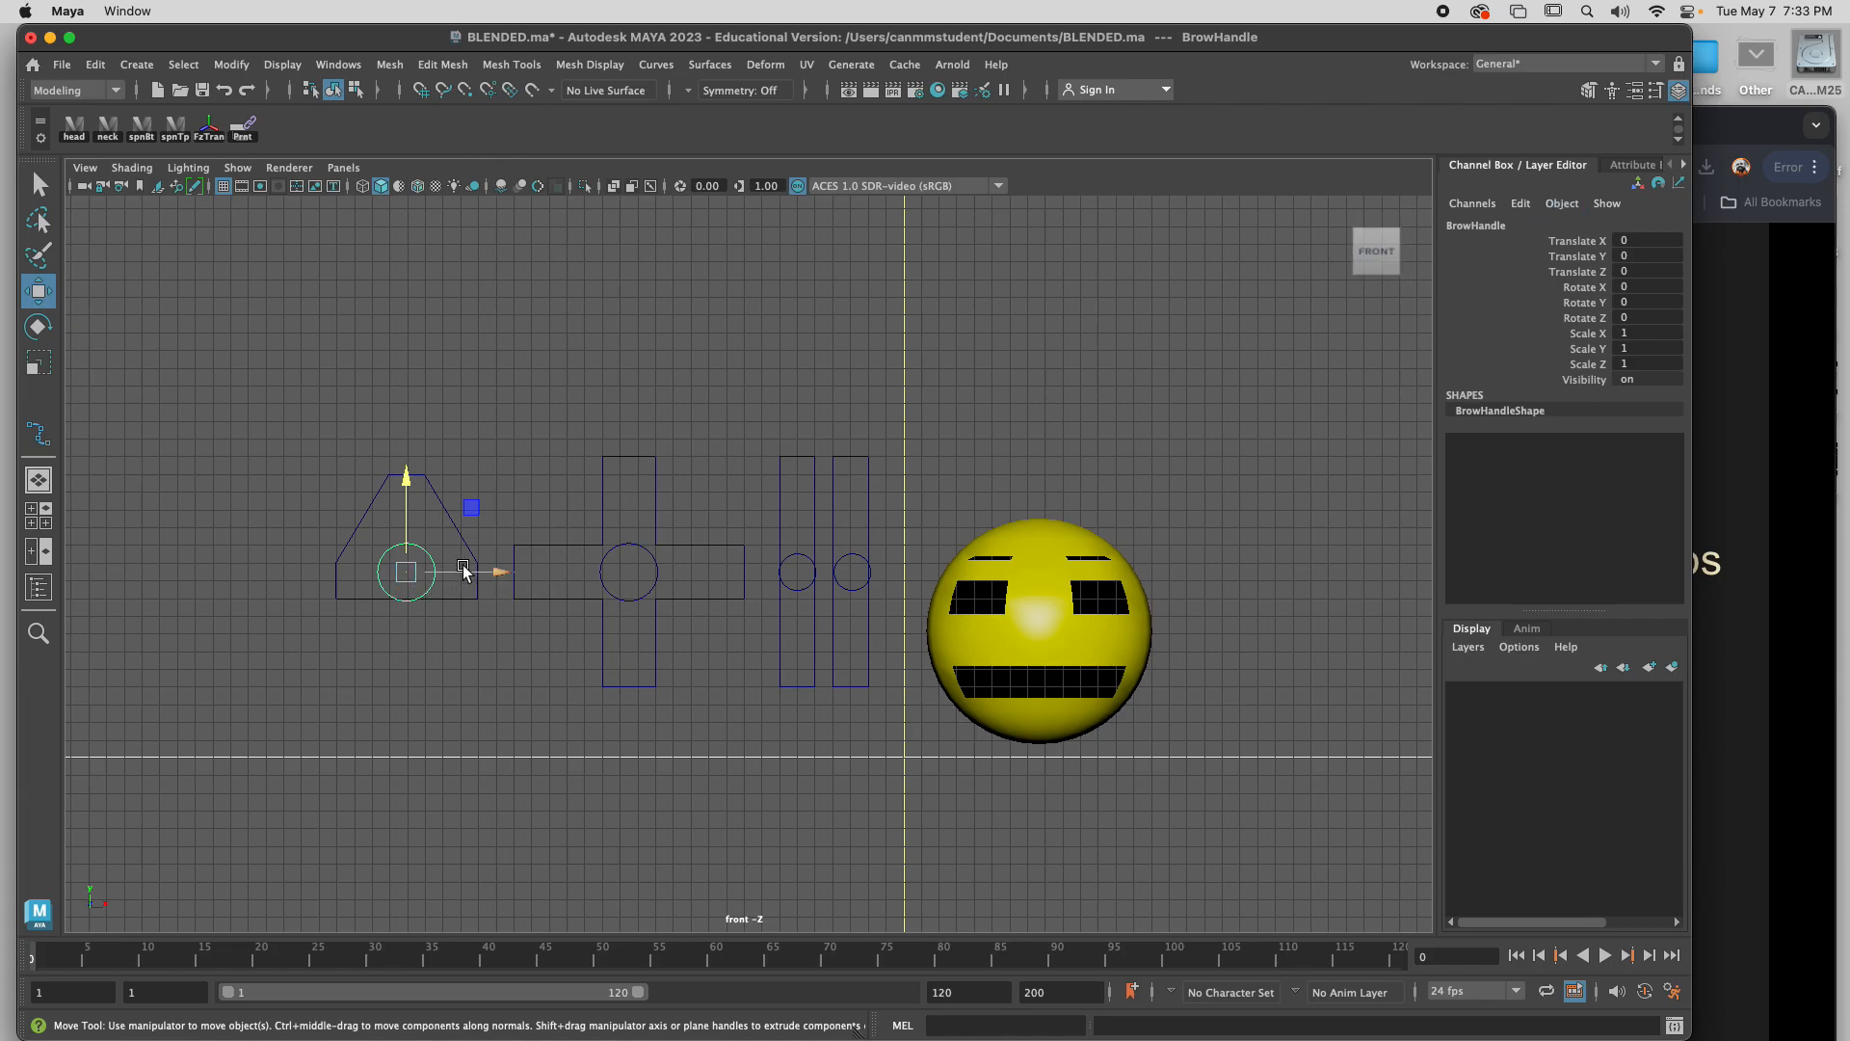
Raise the brow handle near the peak of its box, set its Translate Y to 4 and enable 4 as the maximum Y limit.
click(1634, 91)
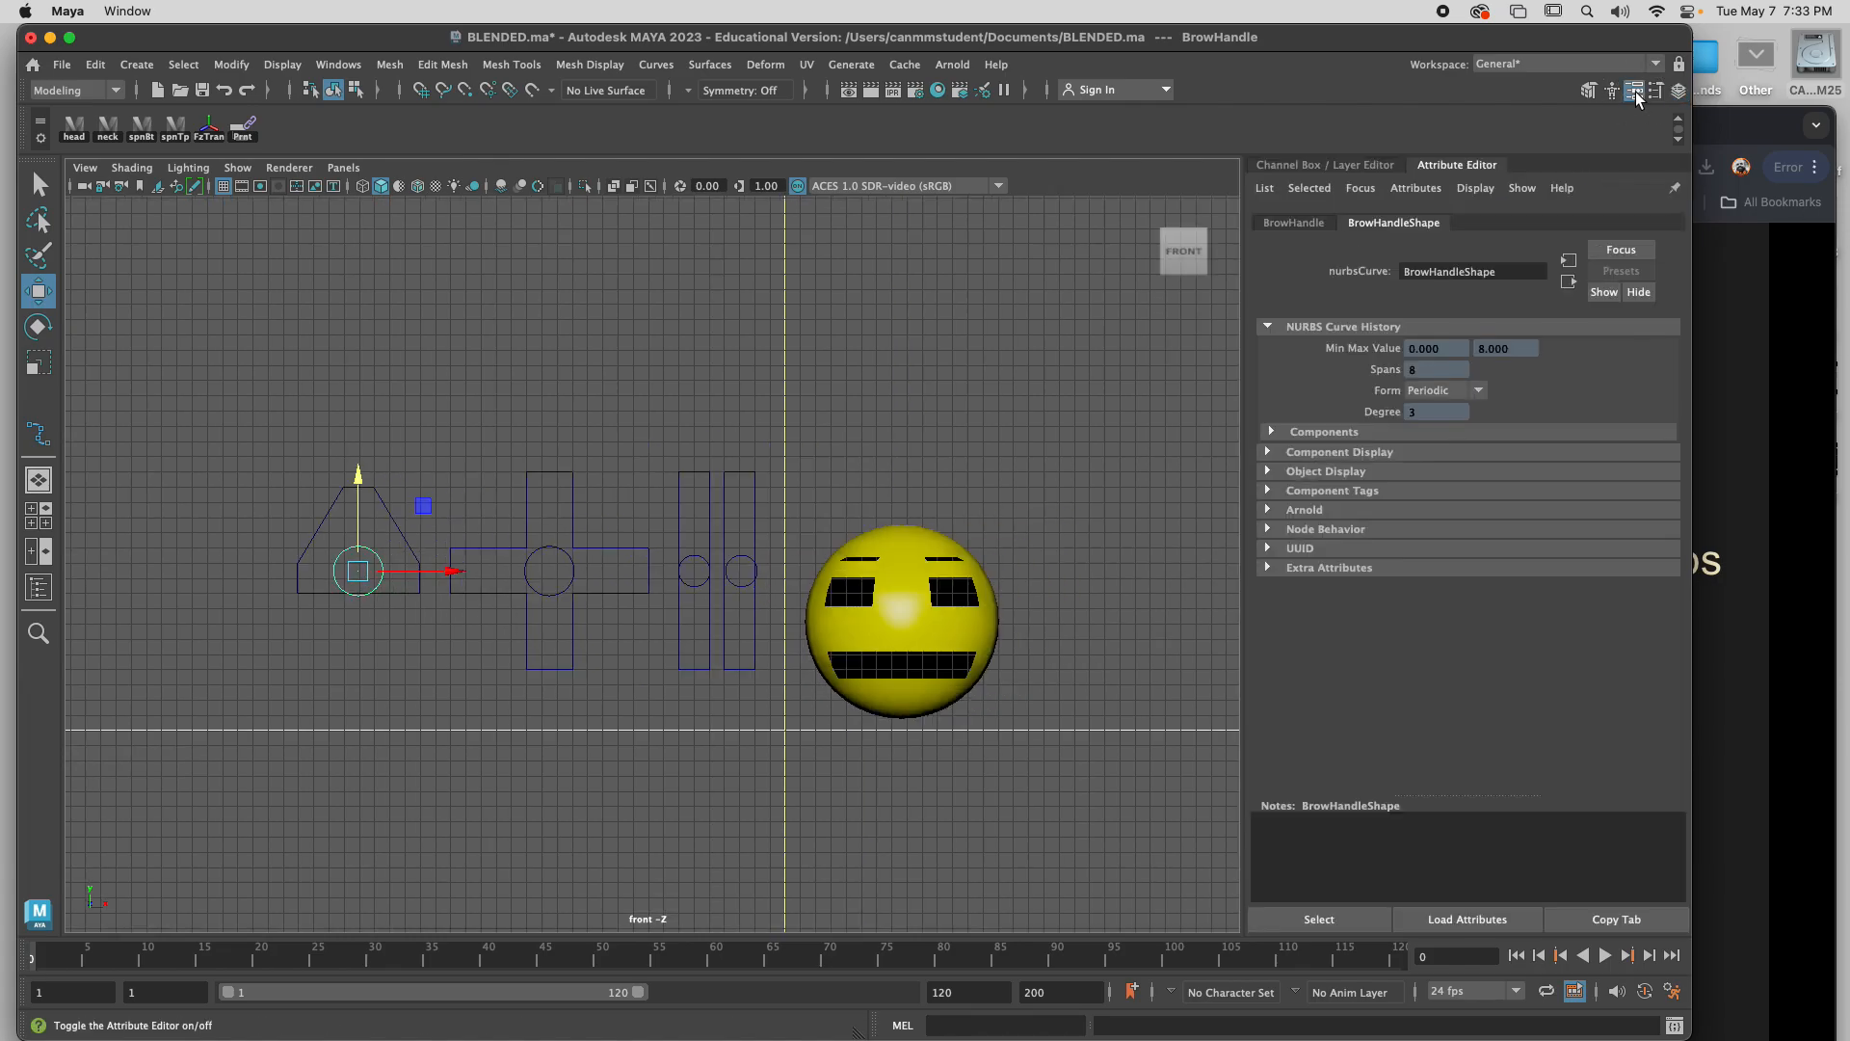
click(1301, 224)
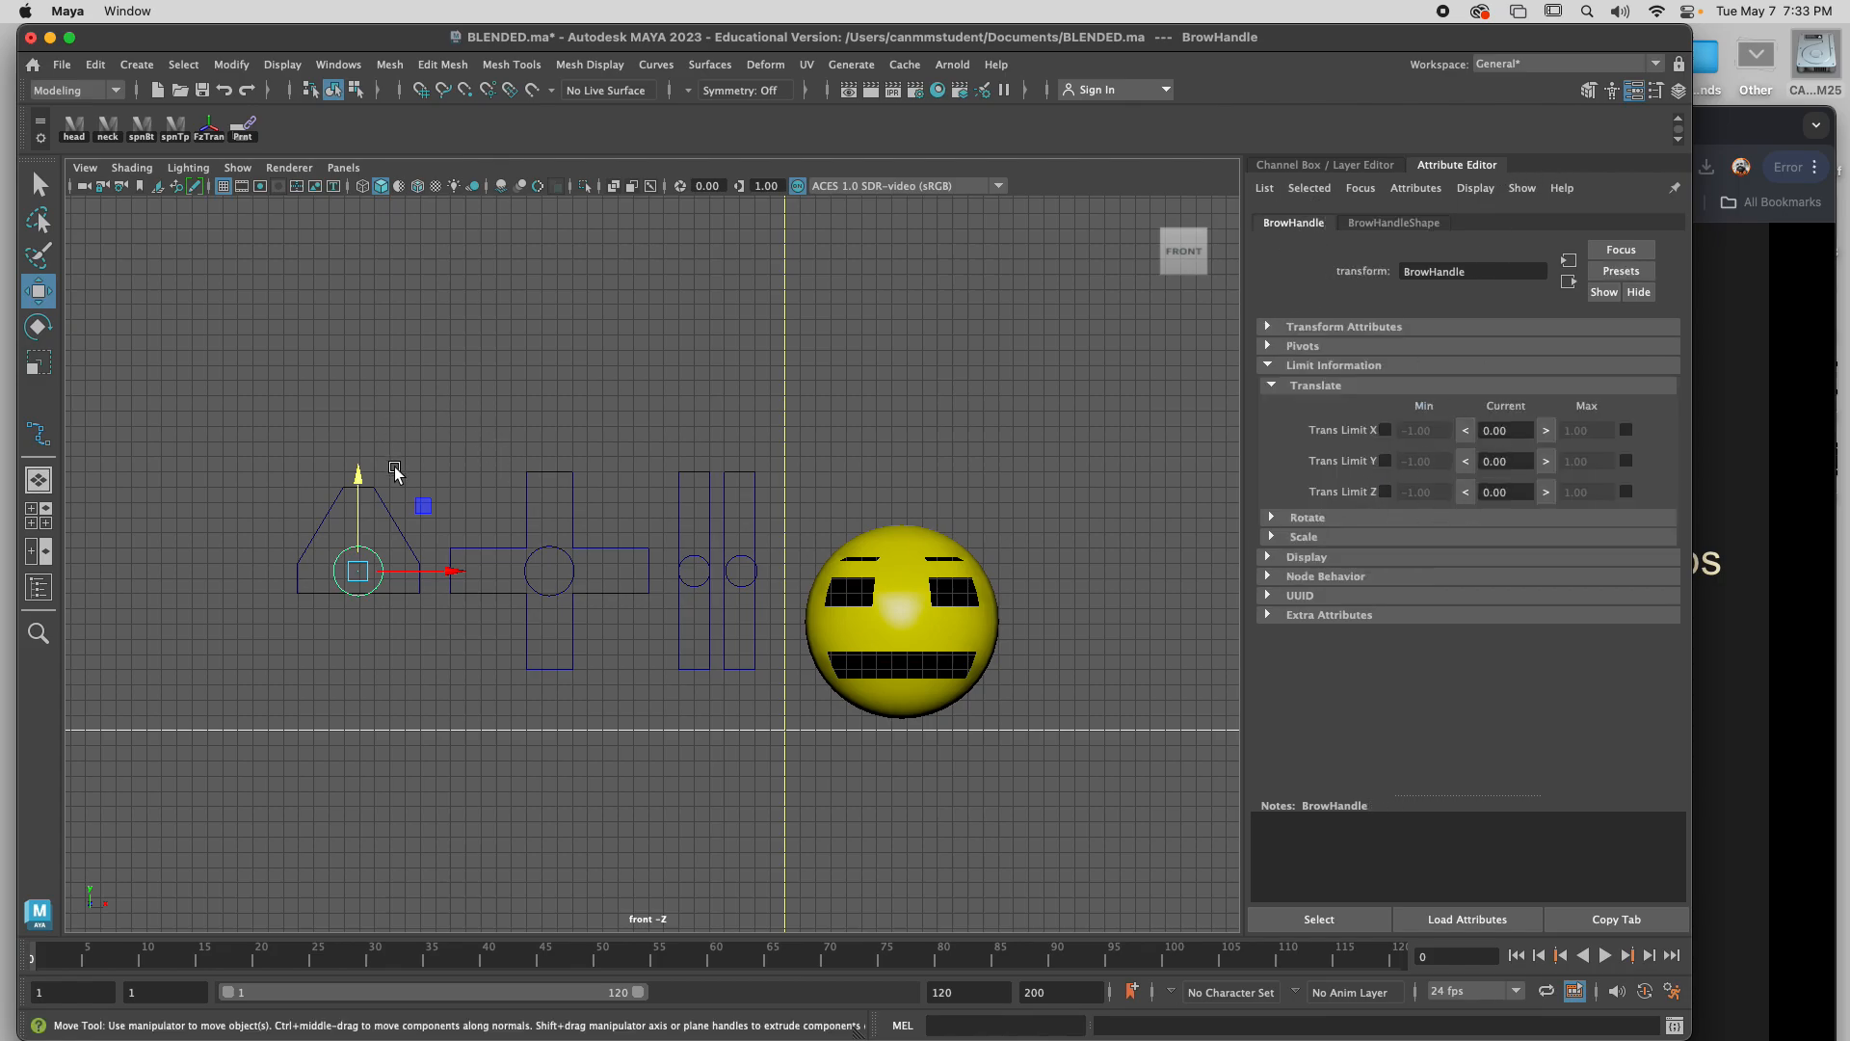
mouse_move(358, 474)
mouse_down()
mouse_move(363, 366)
mouse_move(360, 453)
mouse_up()
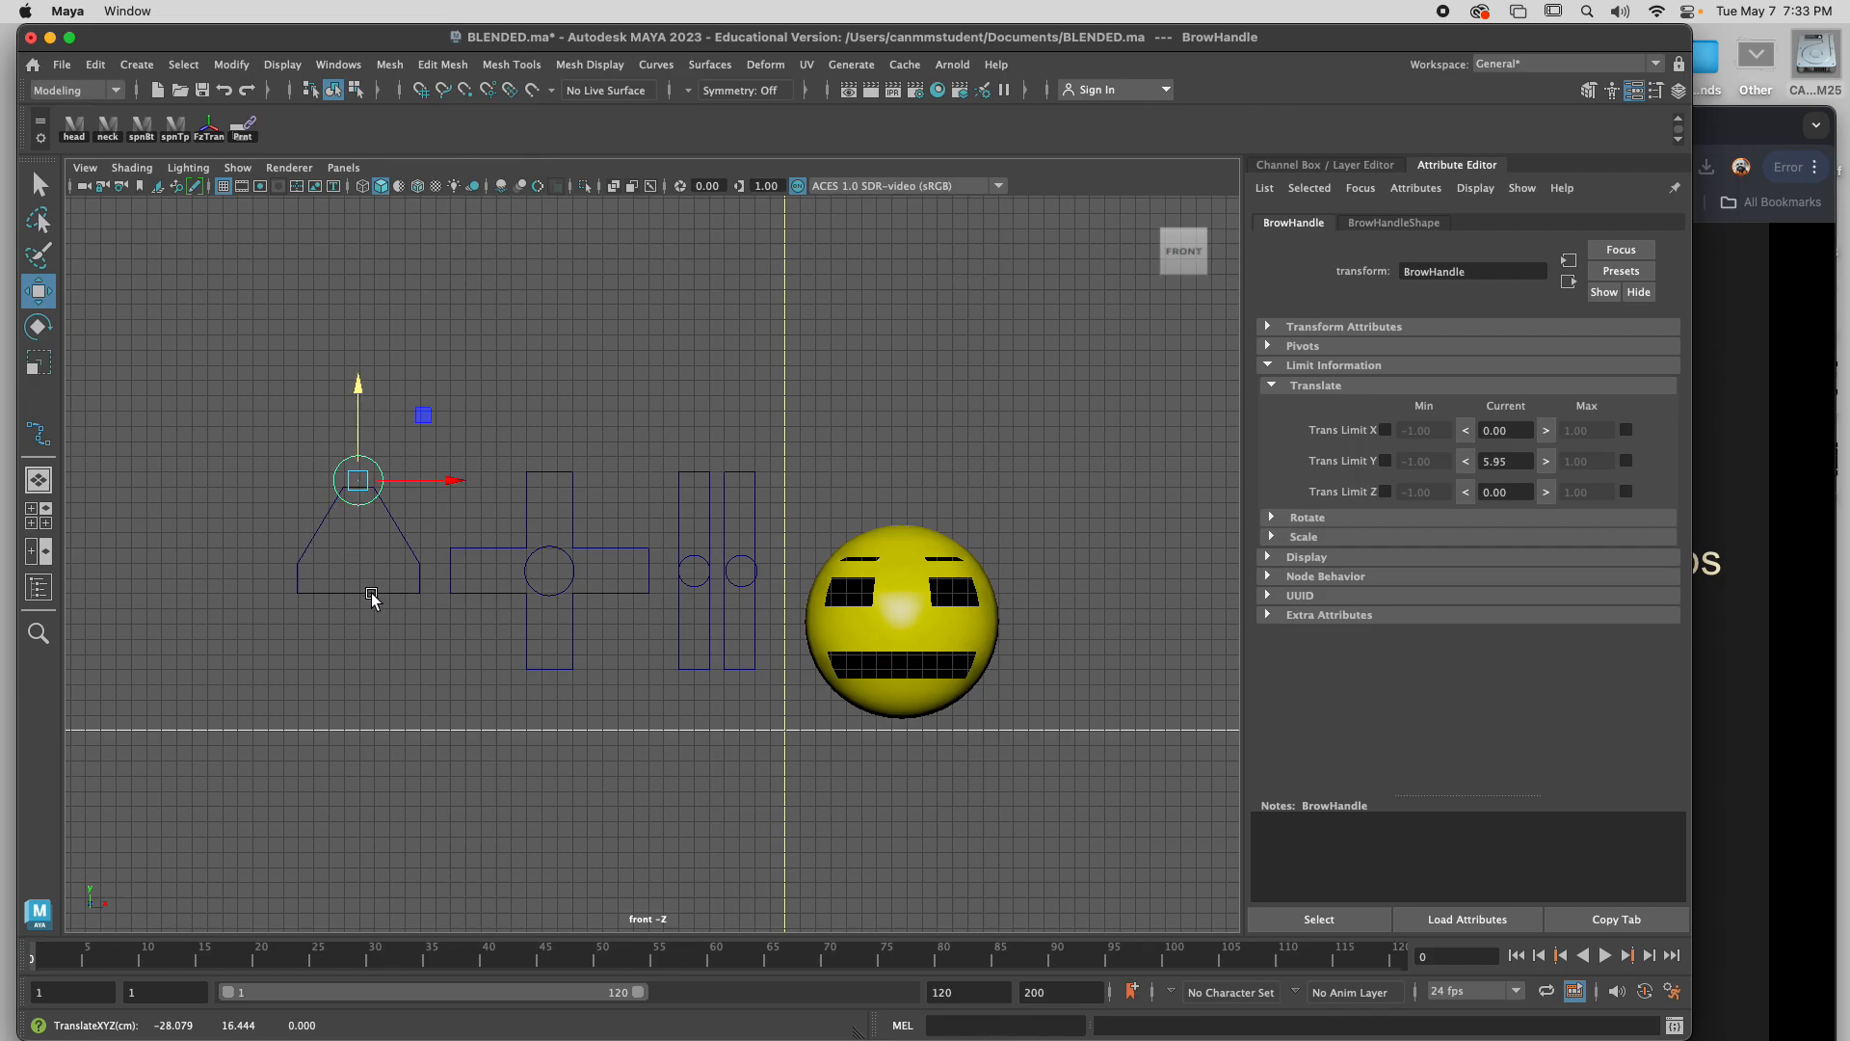
mouse_move(360, 405)
mouse_down()
mouse_move(364, 421)
mouse_move(360, 365)
mouse_move(380, 420)
mouse_up()
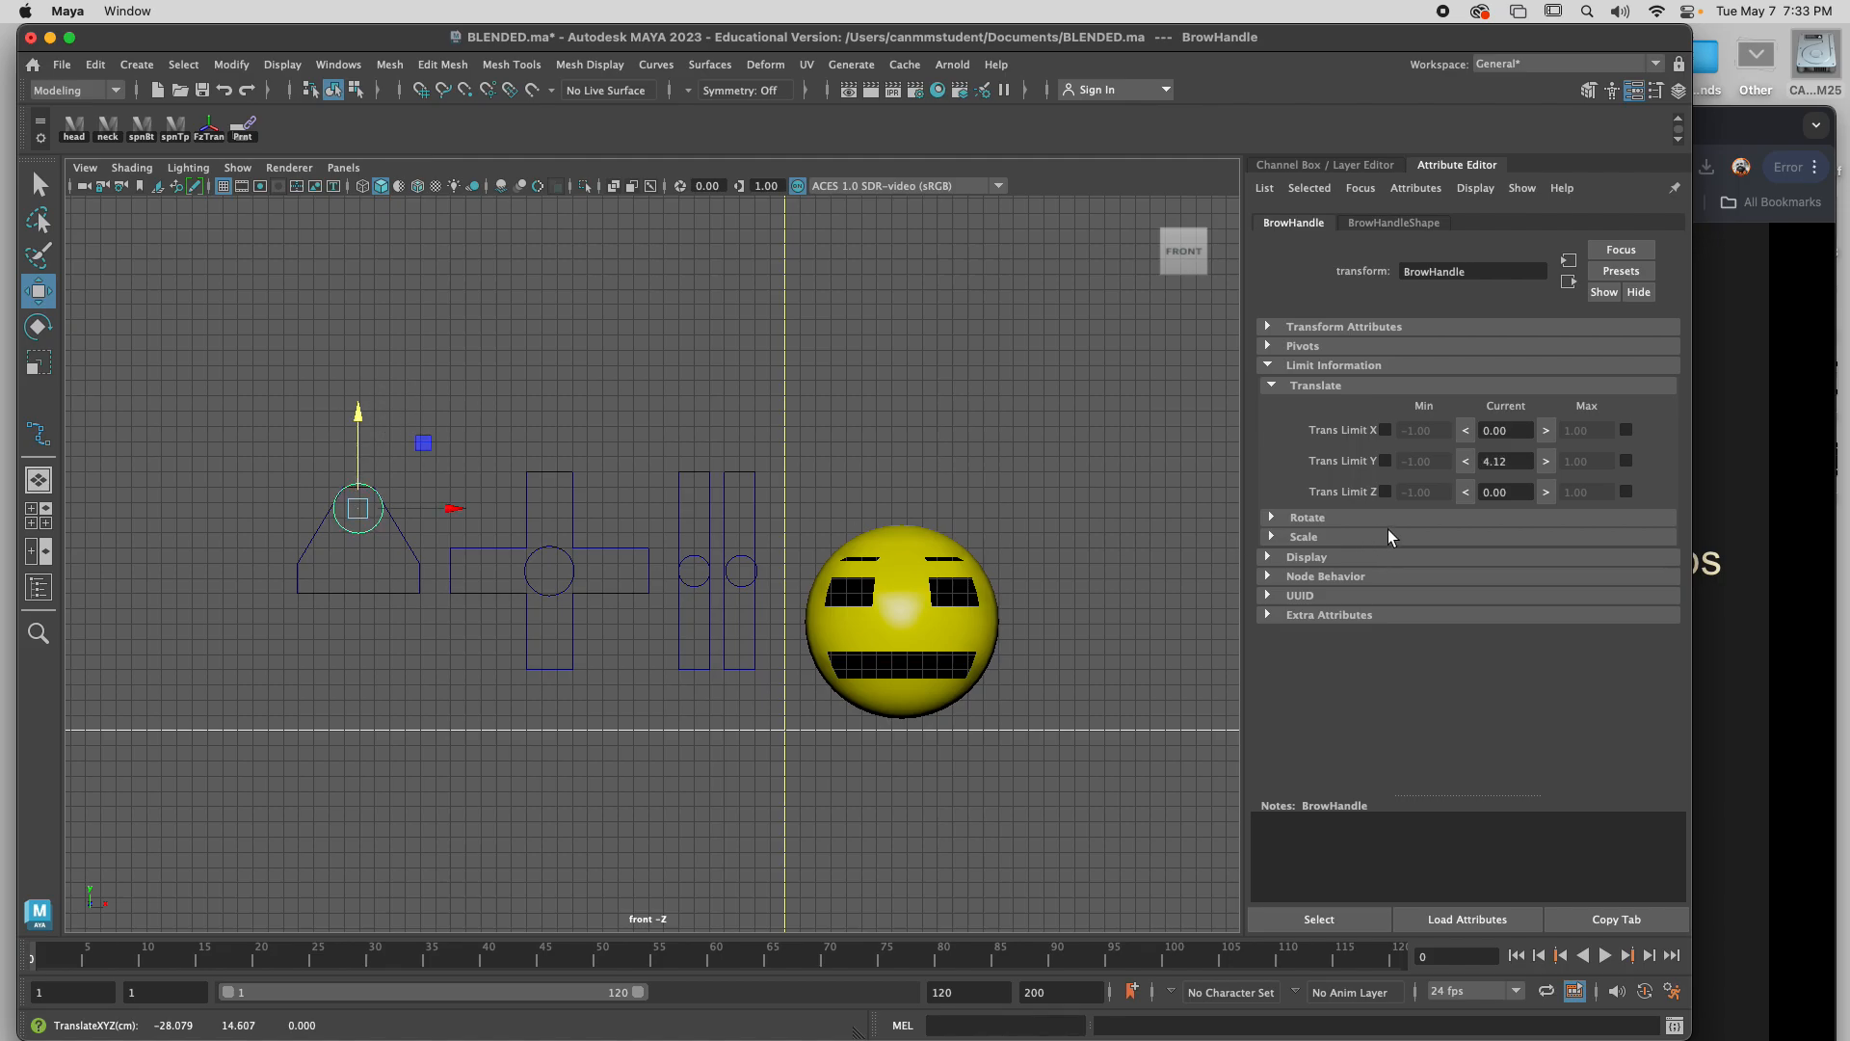
drag(1515, 462, 1443, 460)
text(4)
key(Return)
click(1626, 461)
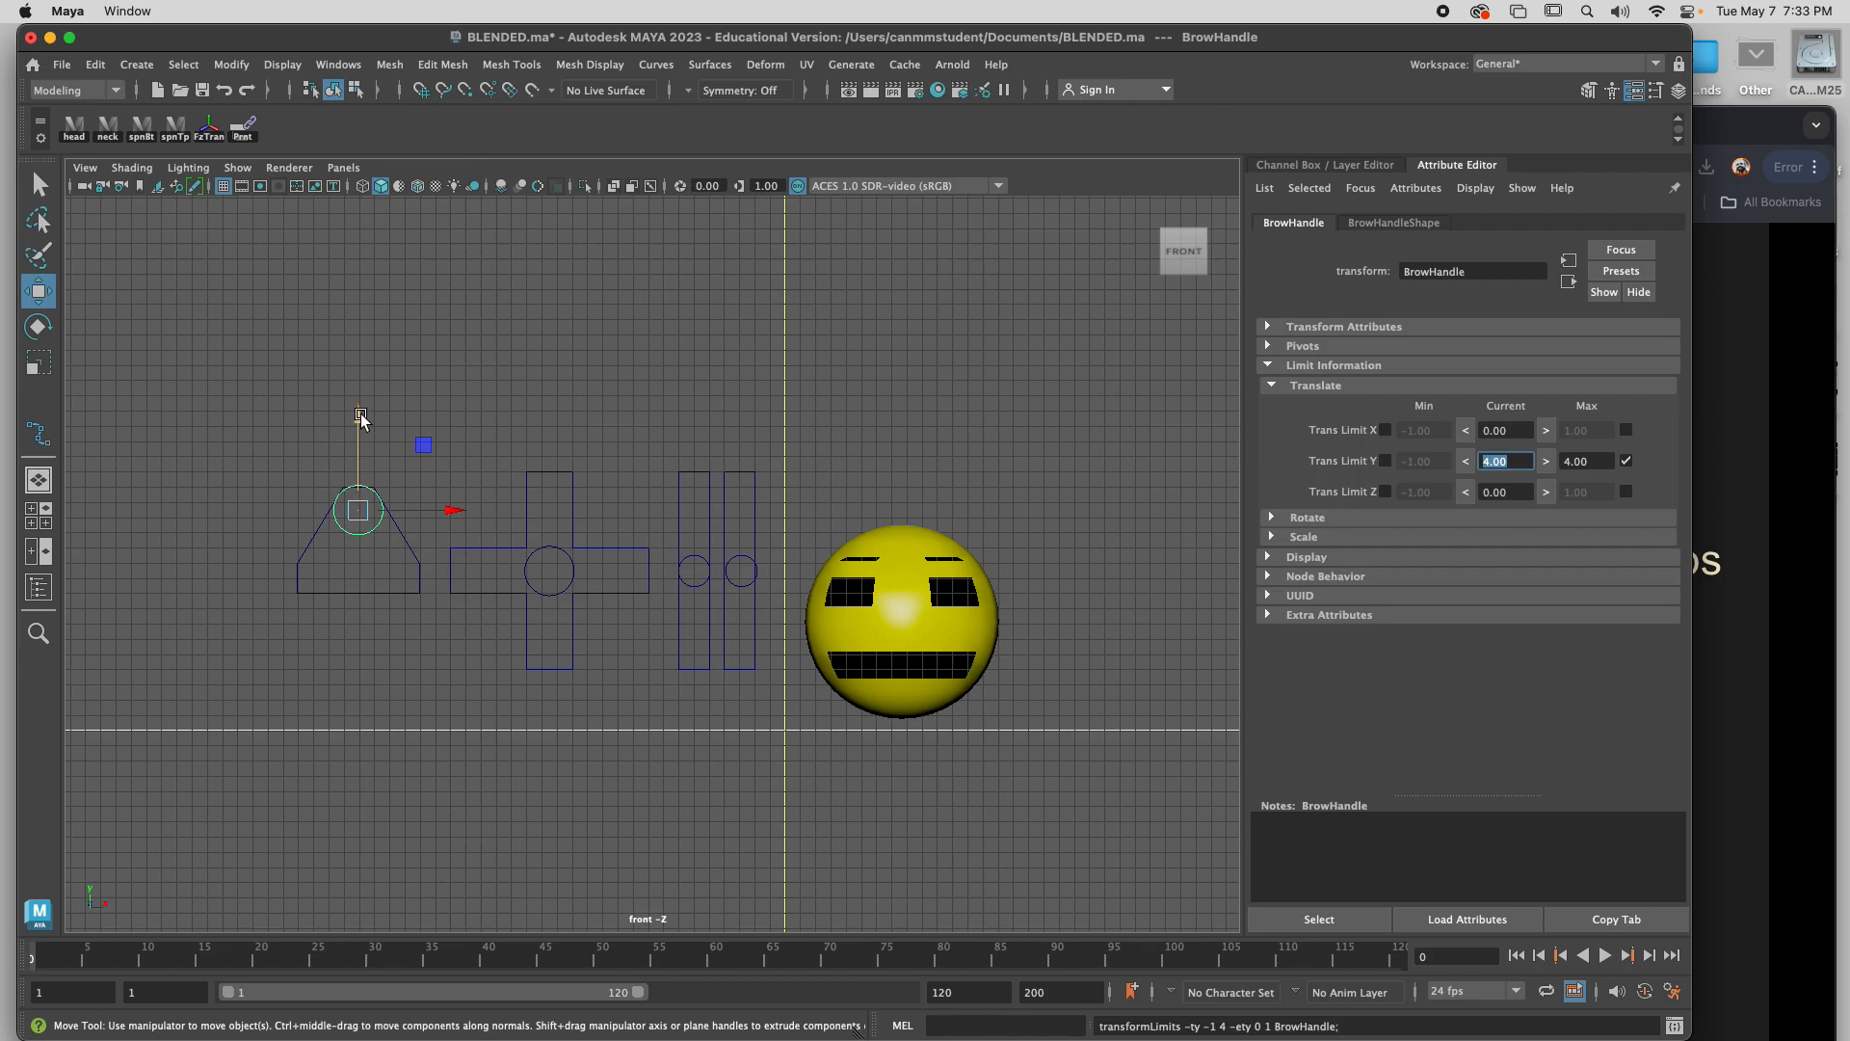
Lower the brow handle to about its starting position in the box and enable a minimum Y translate limit of 0.
drag(360, 413, 371, 472)
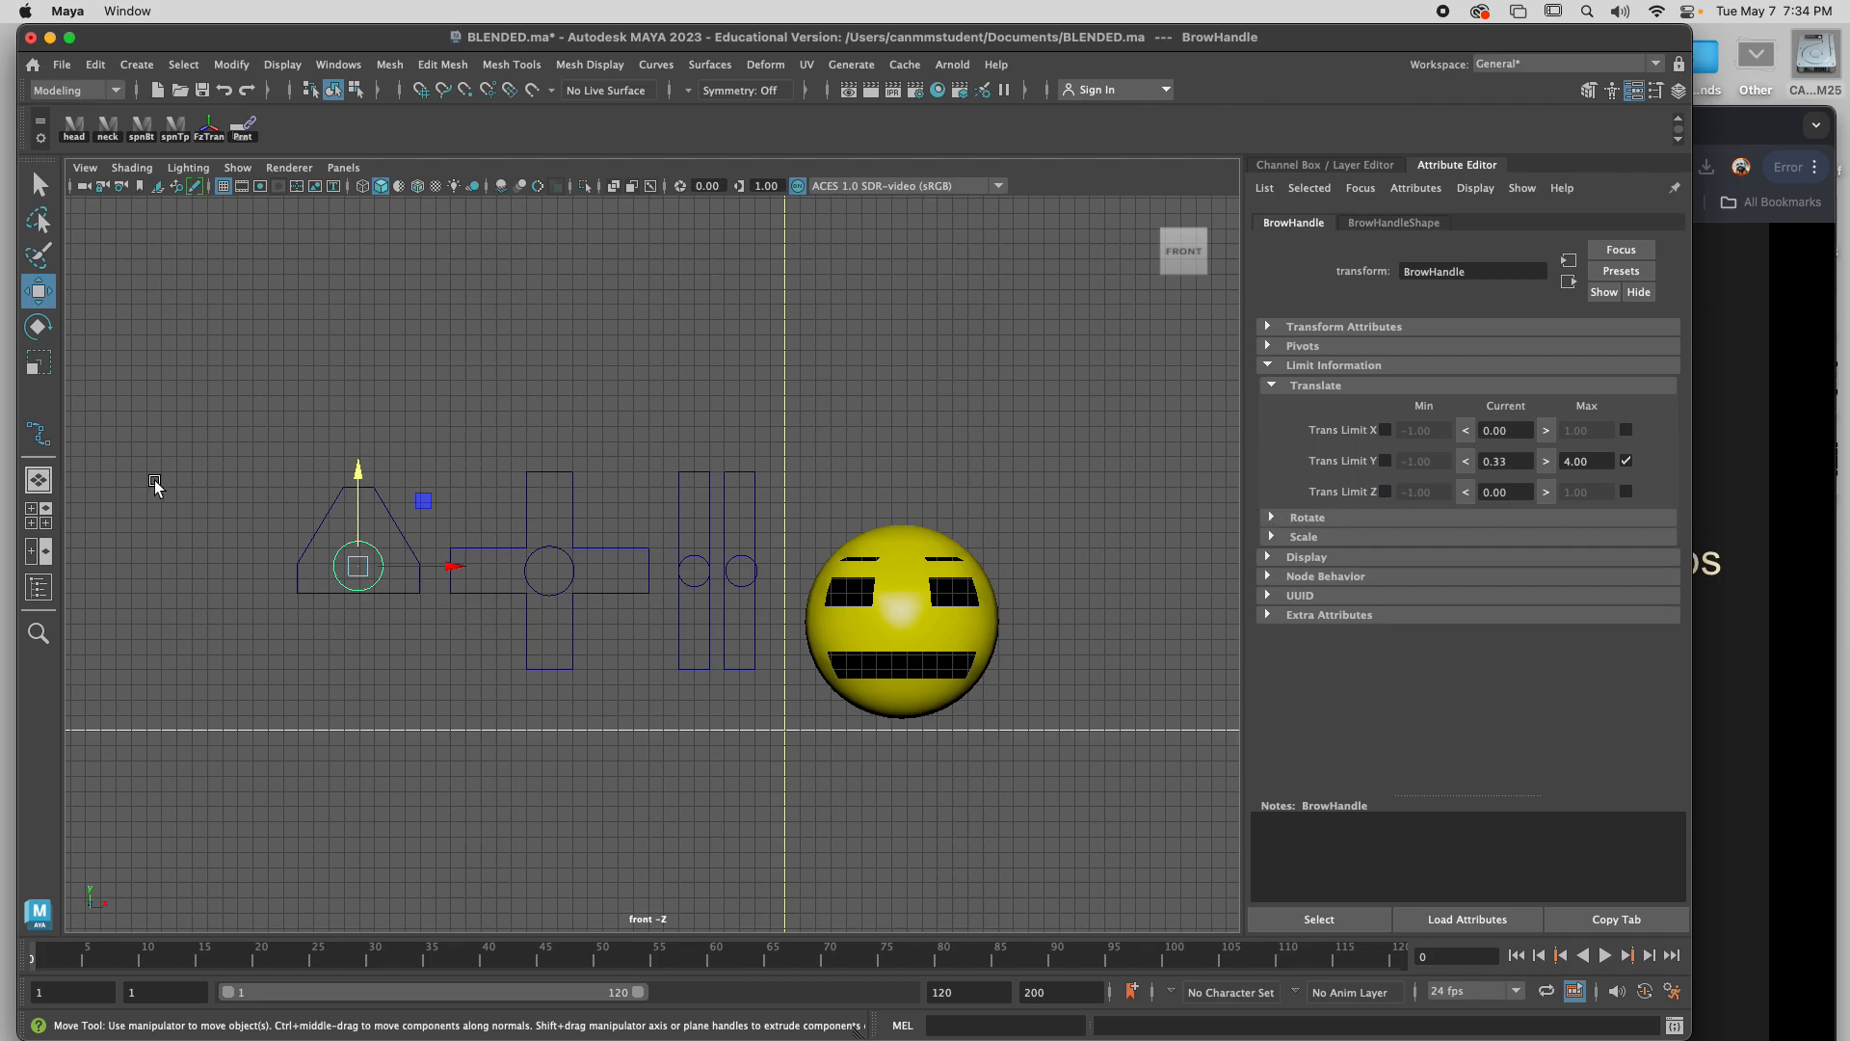
drag(356, 479, 356, 526)
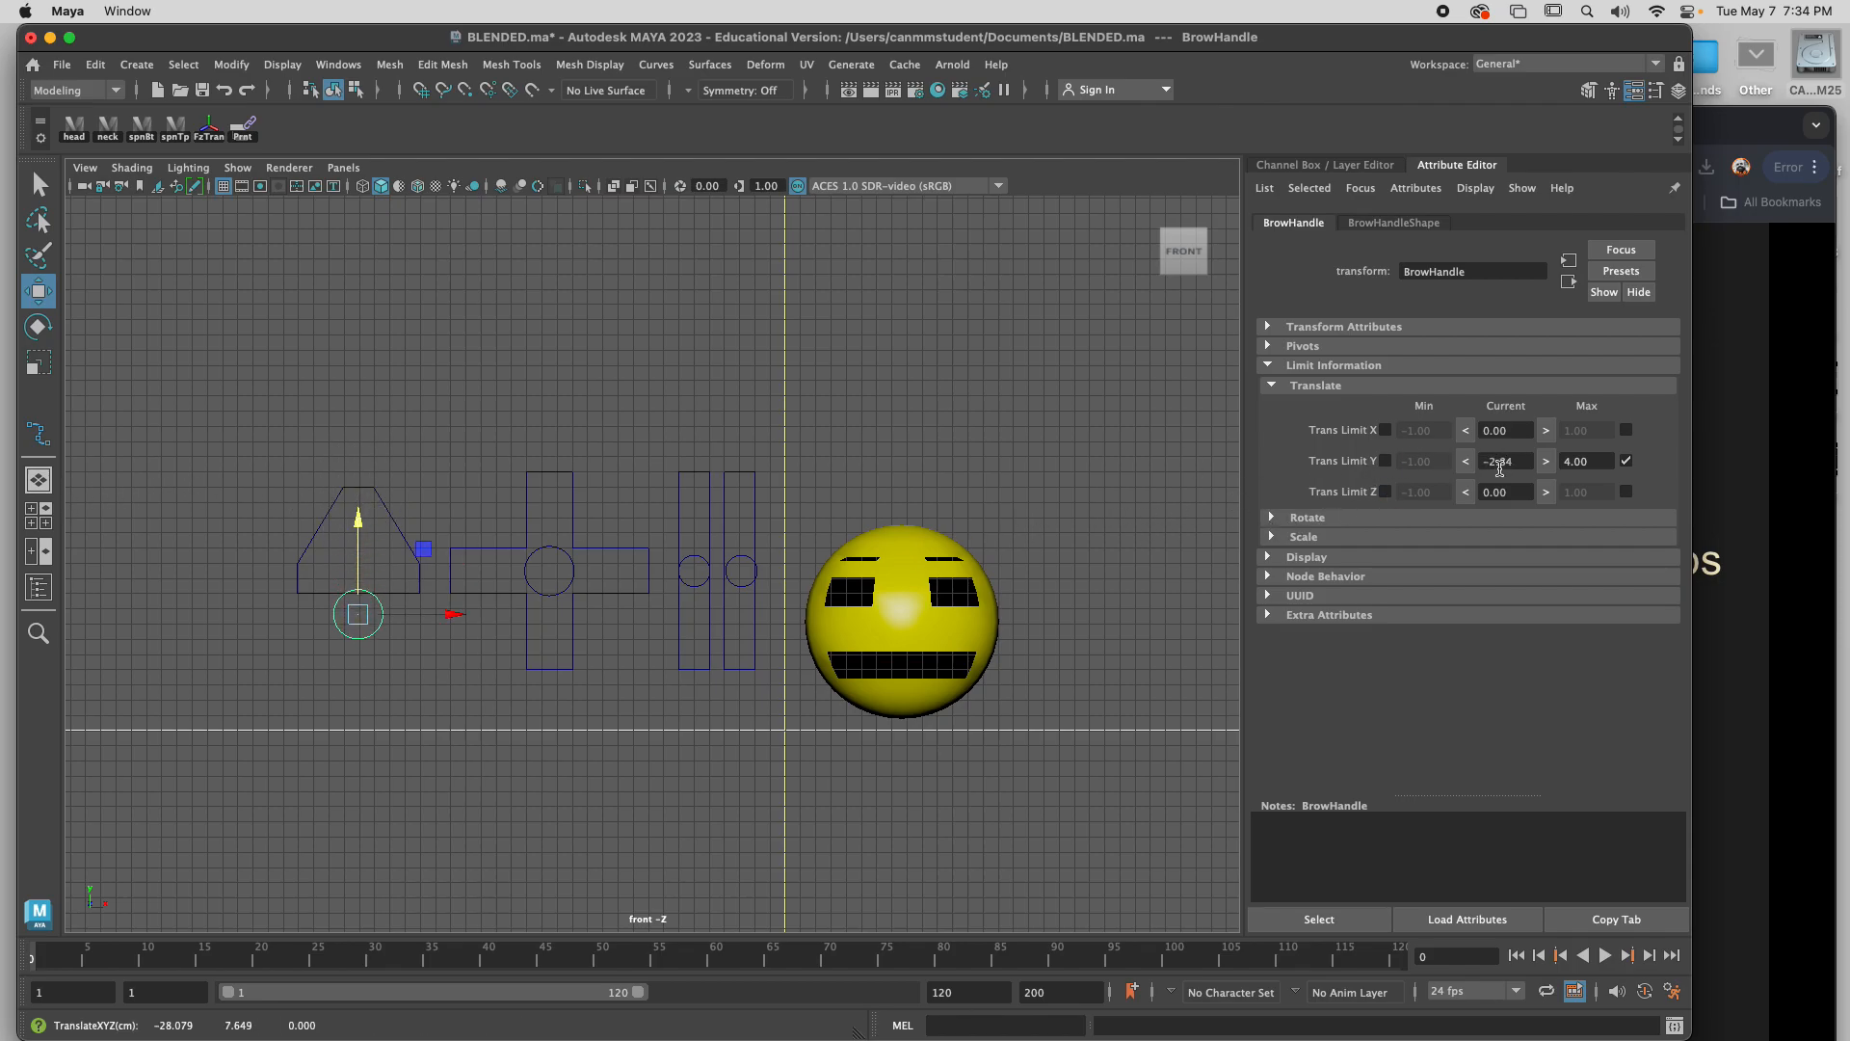
click(1384, 460)
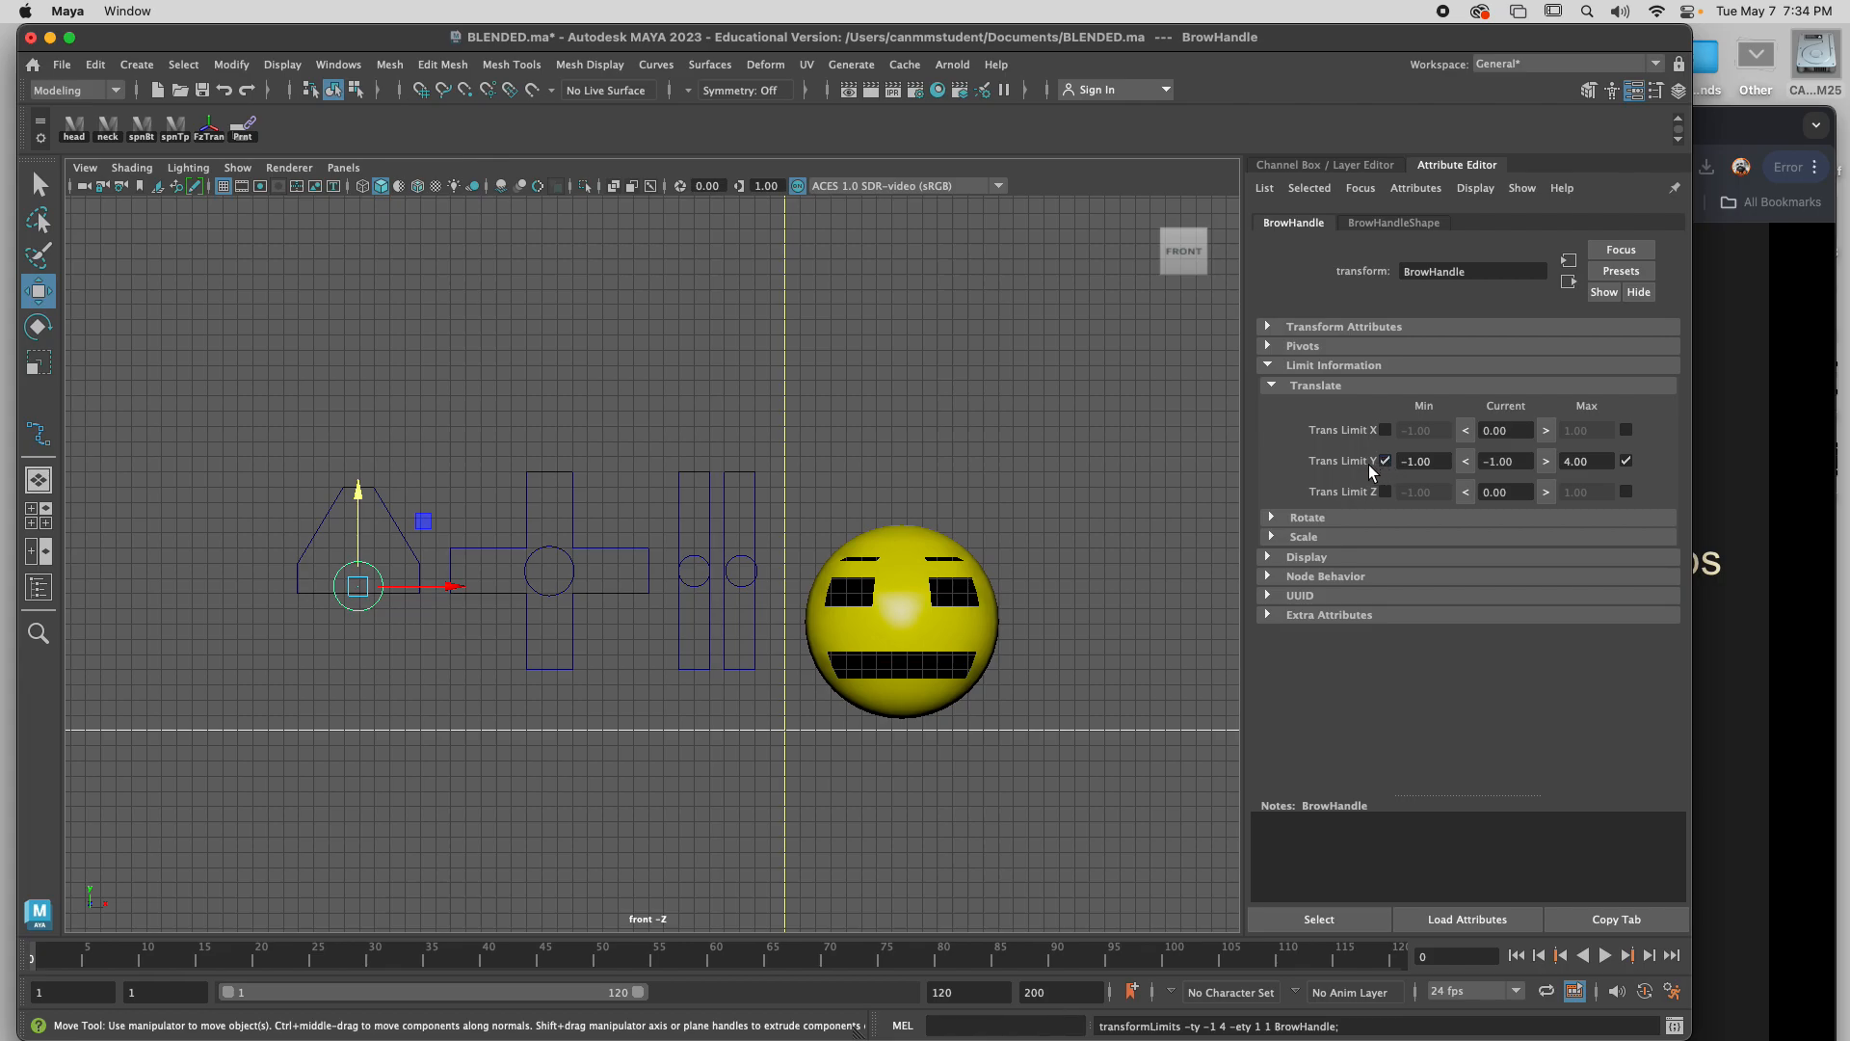
click(1386, 460)
drag(358, 506, 365, 489)
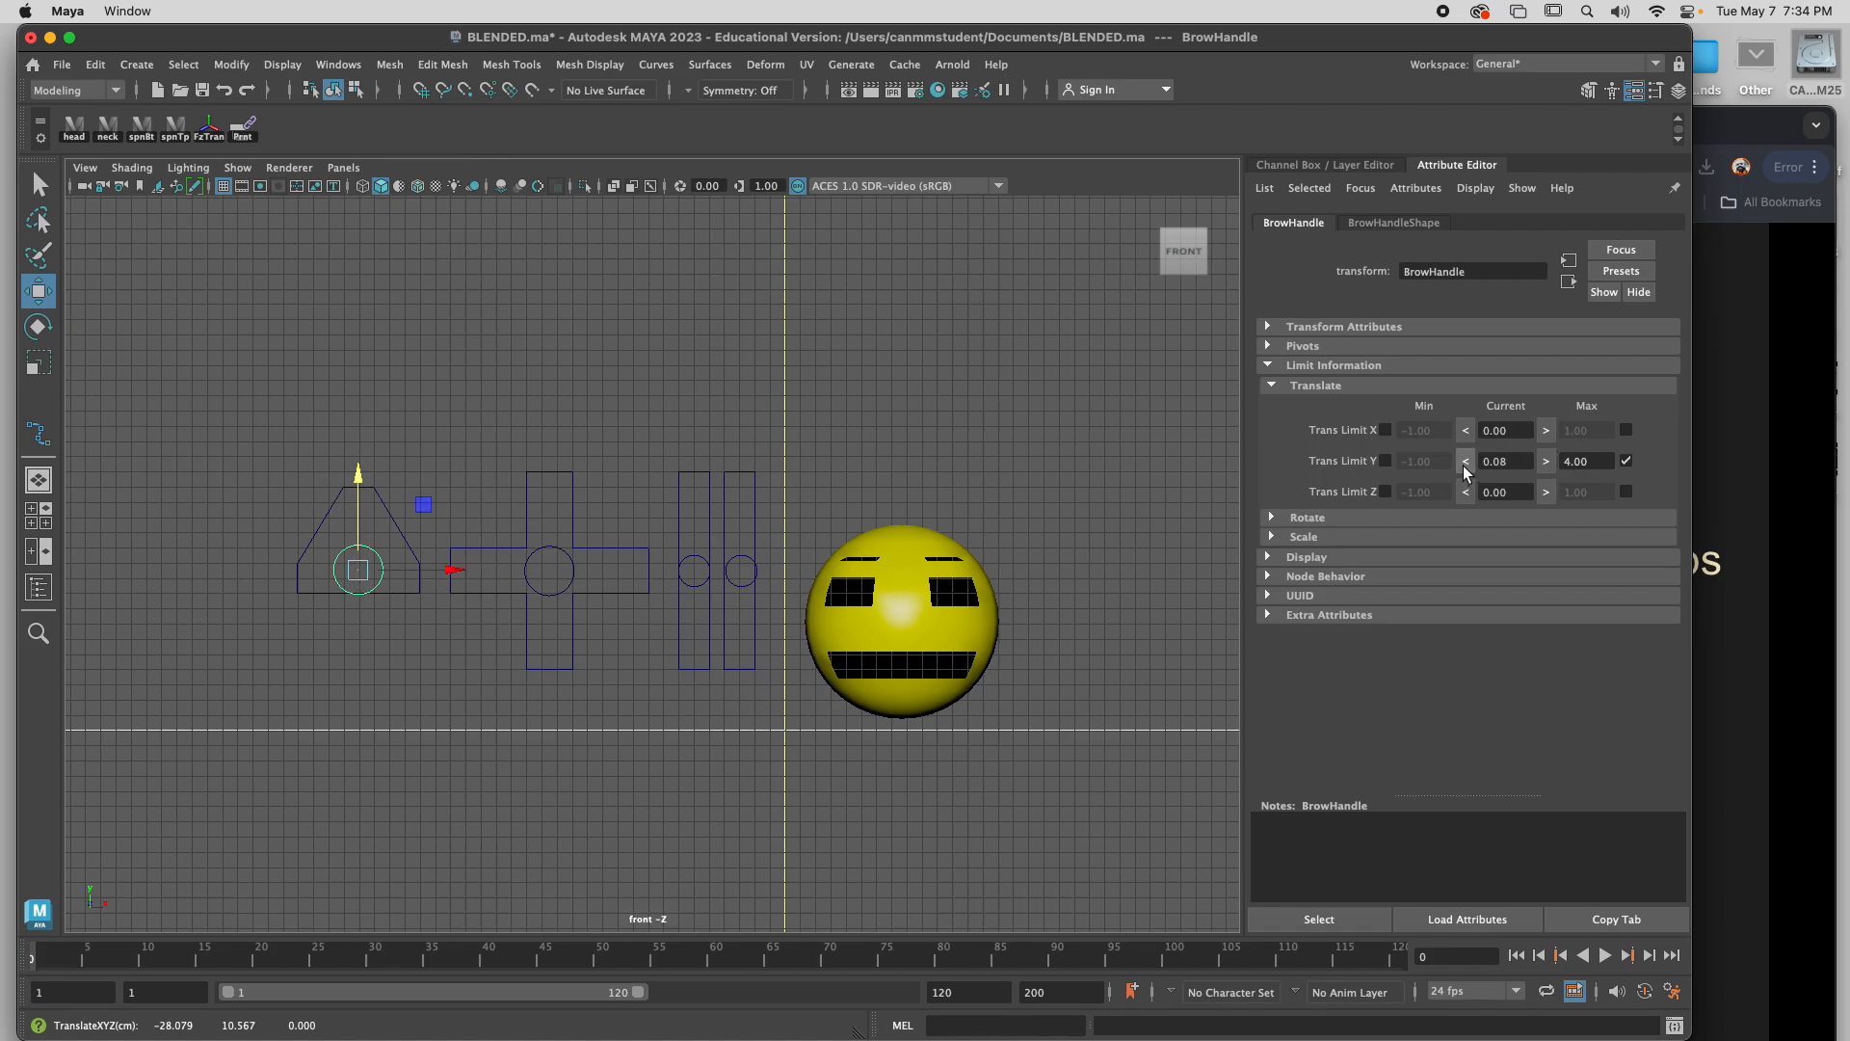
click(1386, 461)
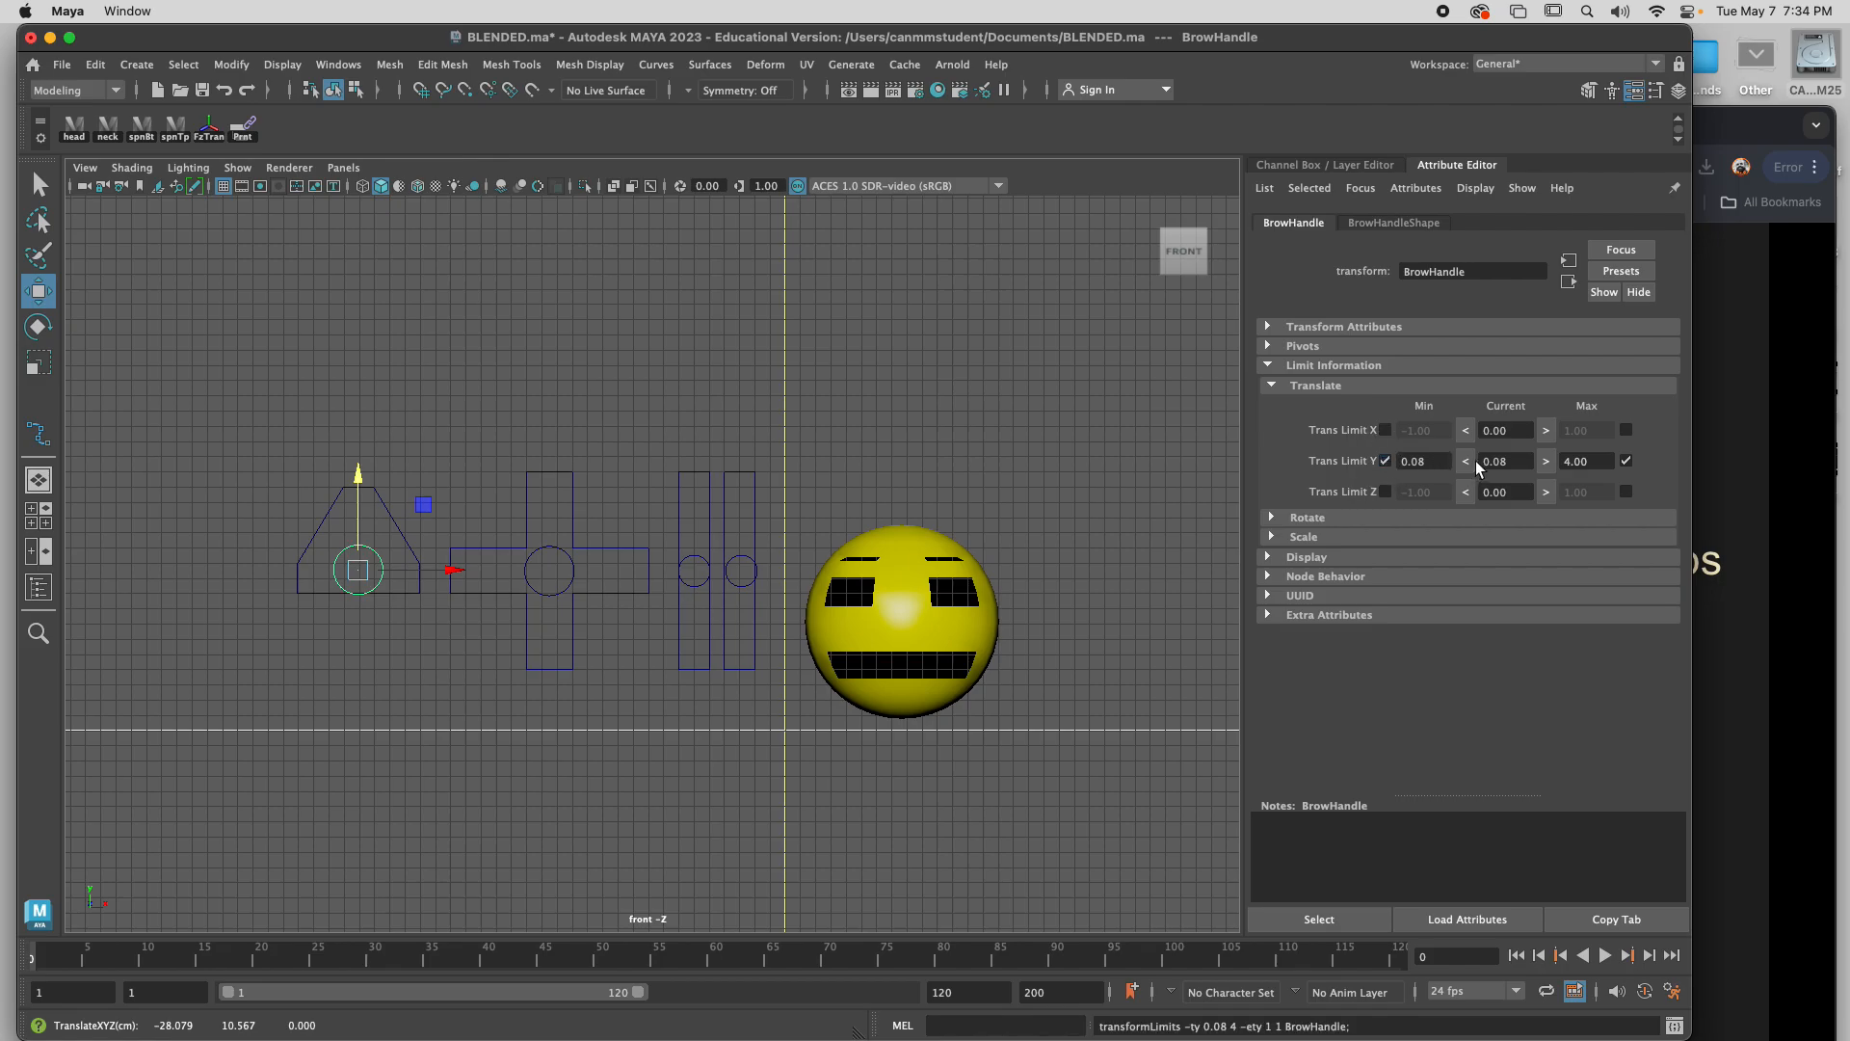
double_click(1481, 463)
double_click(1409, 462)
text(0)
key(Return)
Examine the brow handle's Transform Attributes and Pivots sections alongside its translate limits, collapsing both sections again.
click(1269, 327)
click(1264, 328)
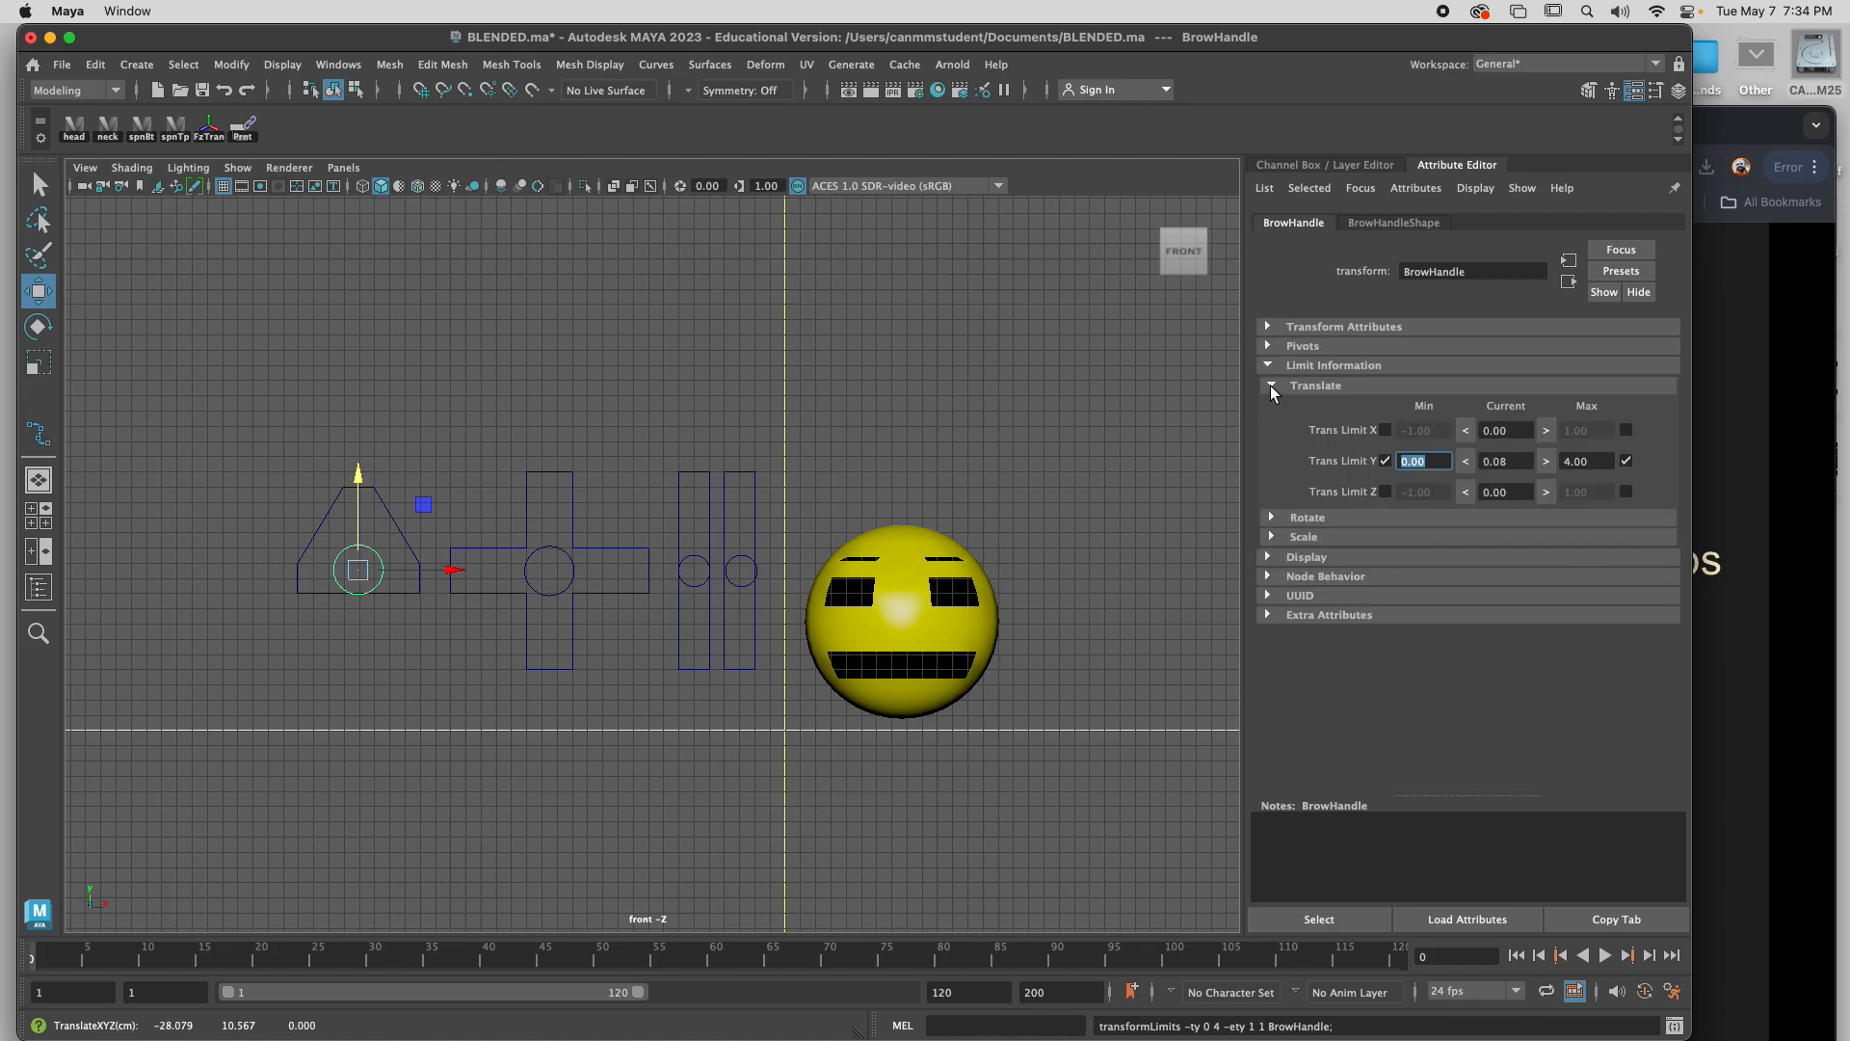
click(1270, 387)
click(1270, 385)
click(1269, 365)
click(1268, 366)
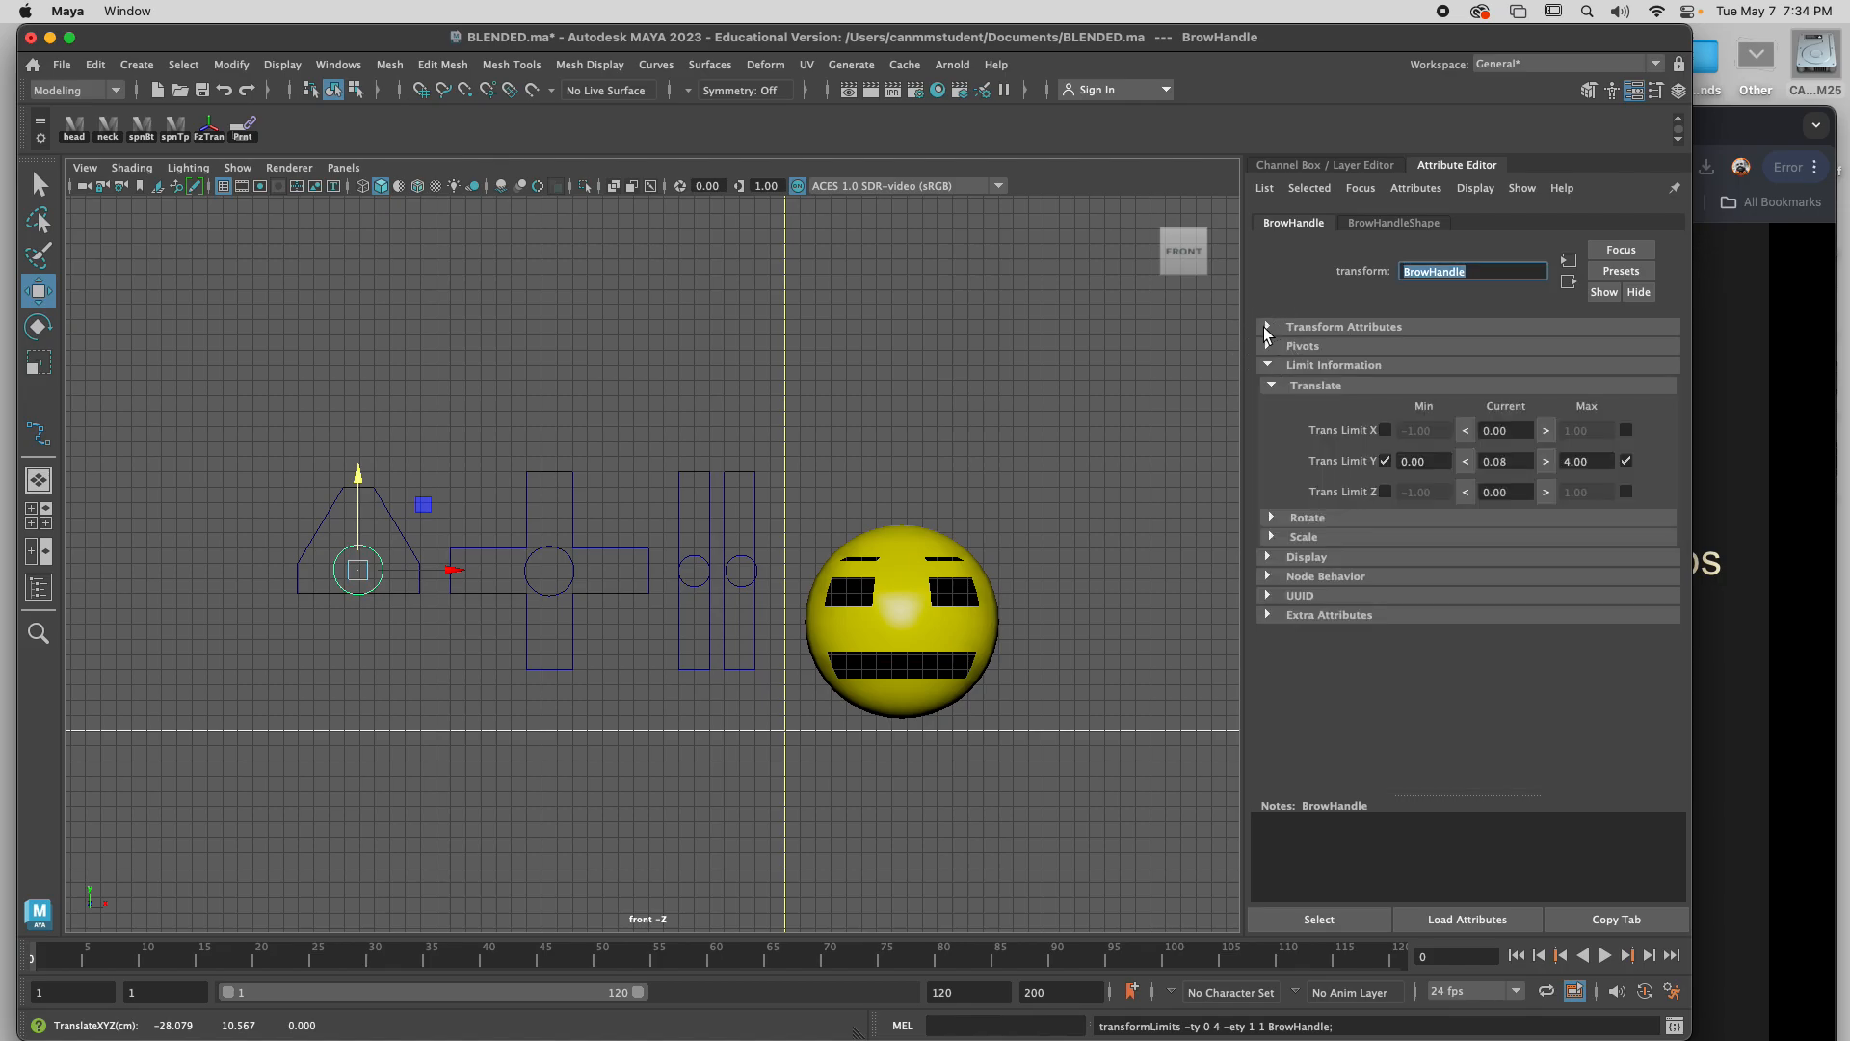
click(1267, 327)
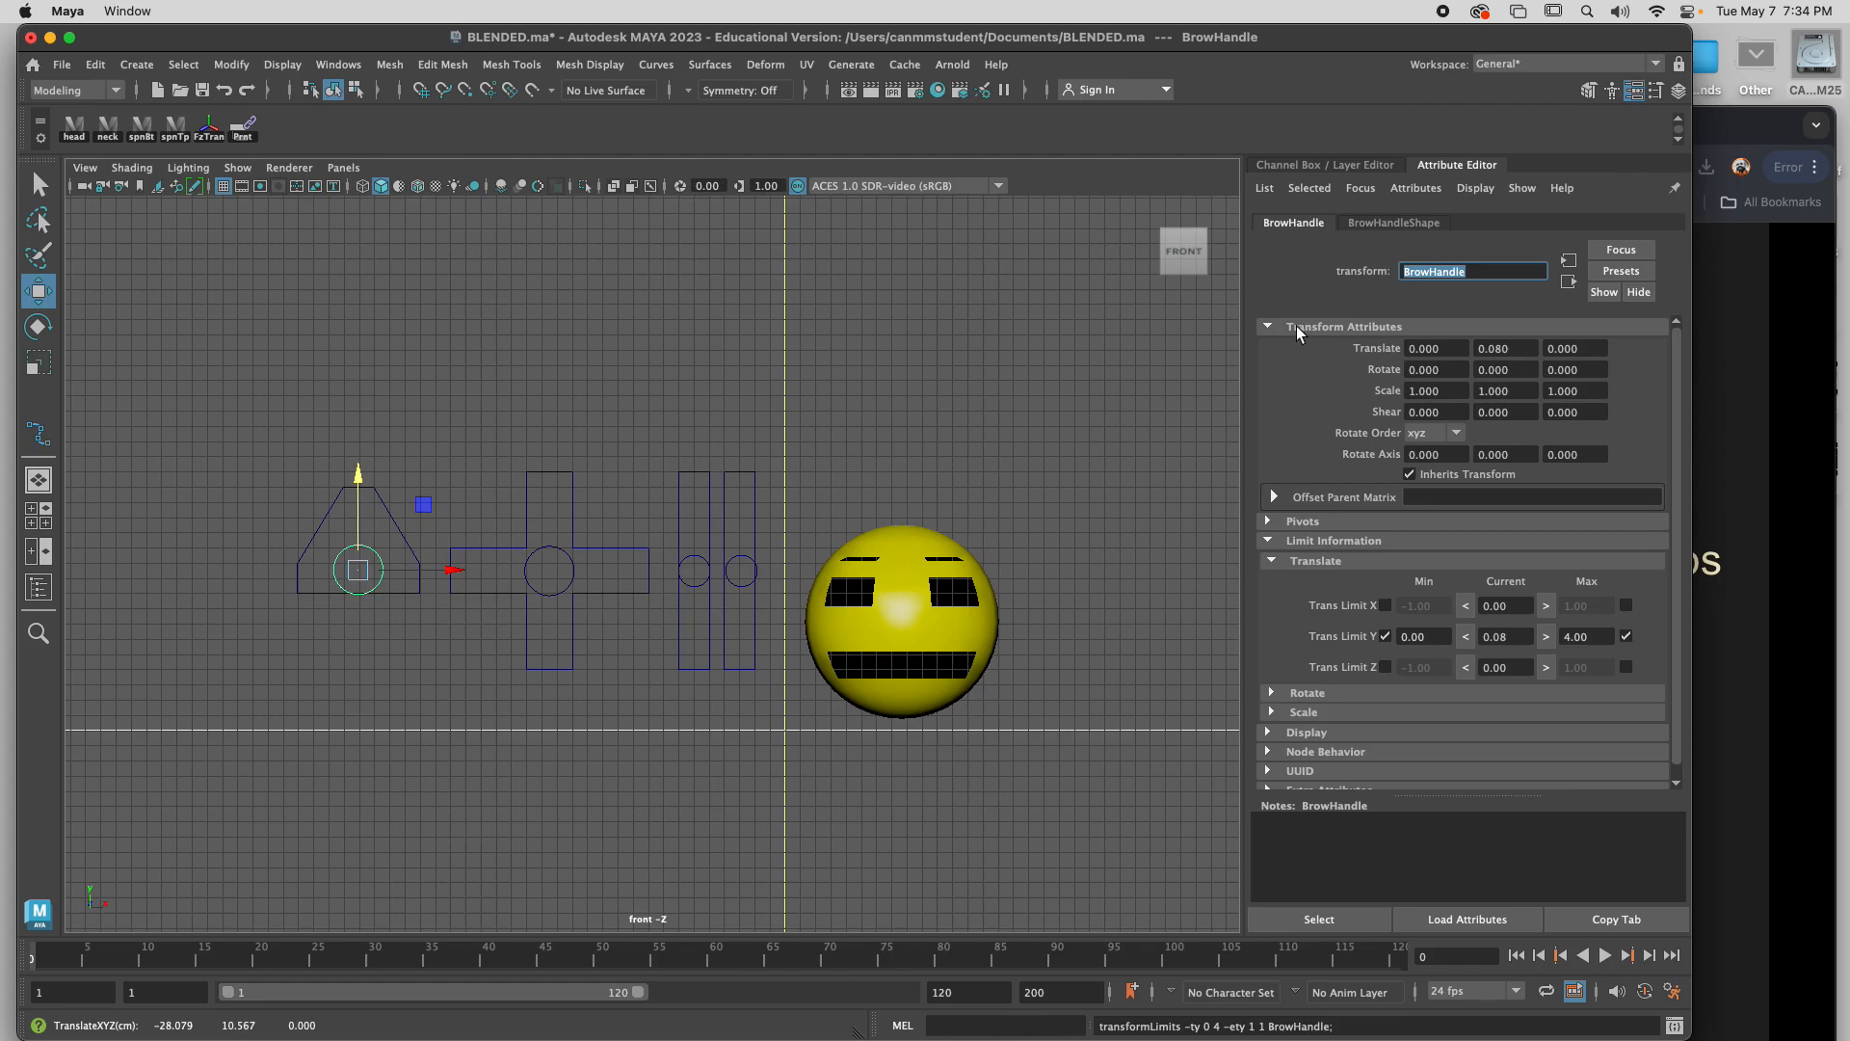
click(1268, 327)
click(1268, 347)
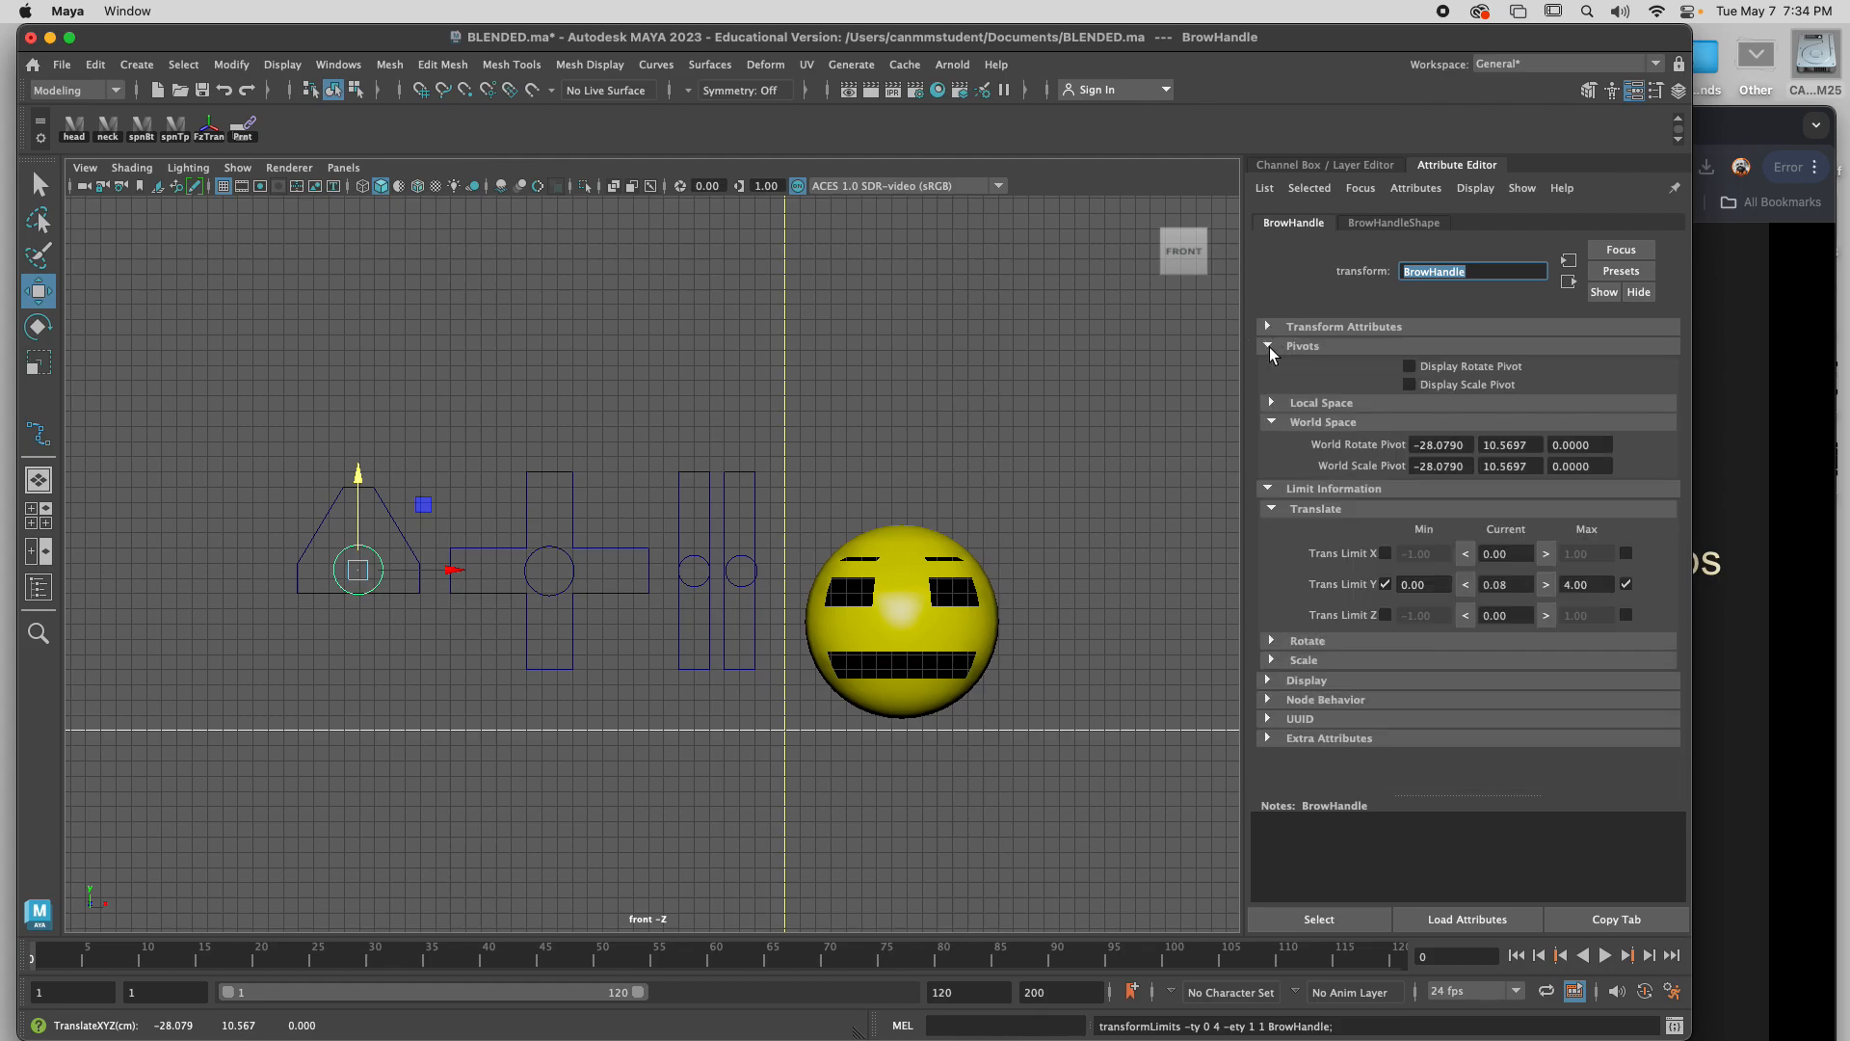
click(1268, 347)
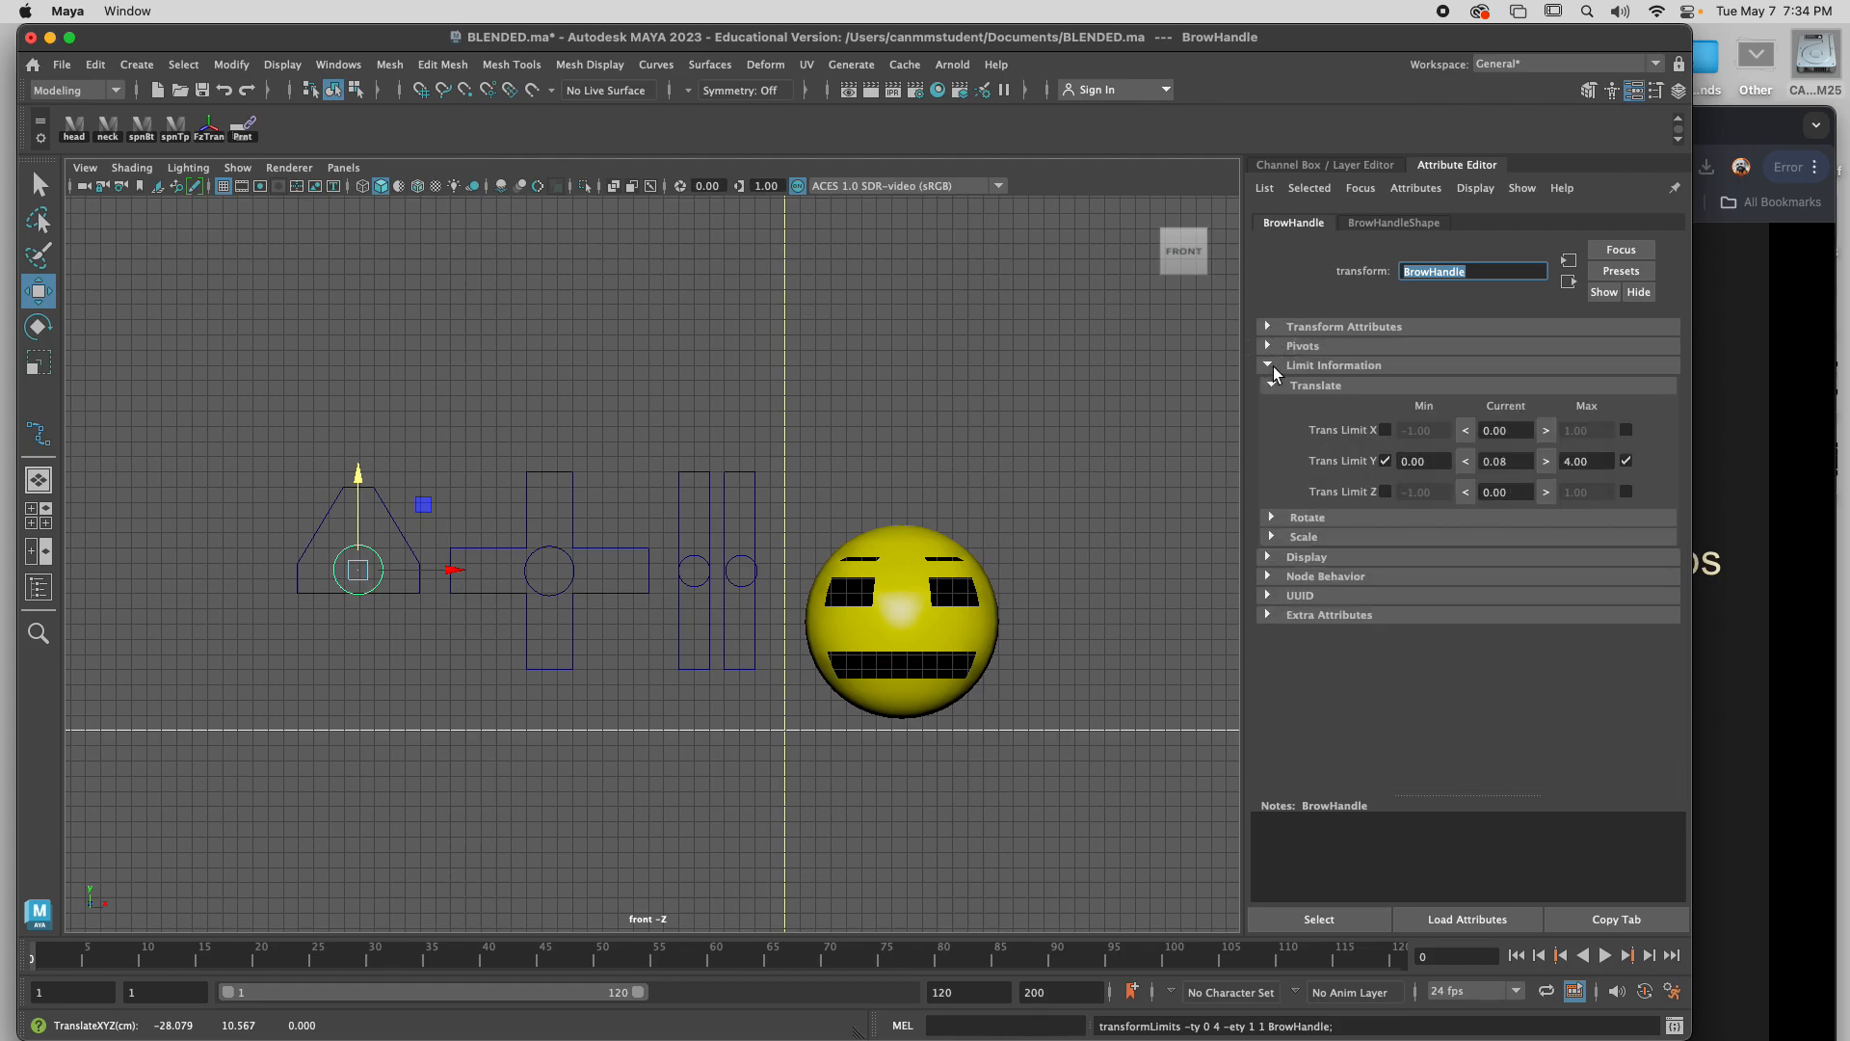
Set the brow handle's current Translate Y to 0, then test moving it upward and undo the test move.
click(1504, 461)
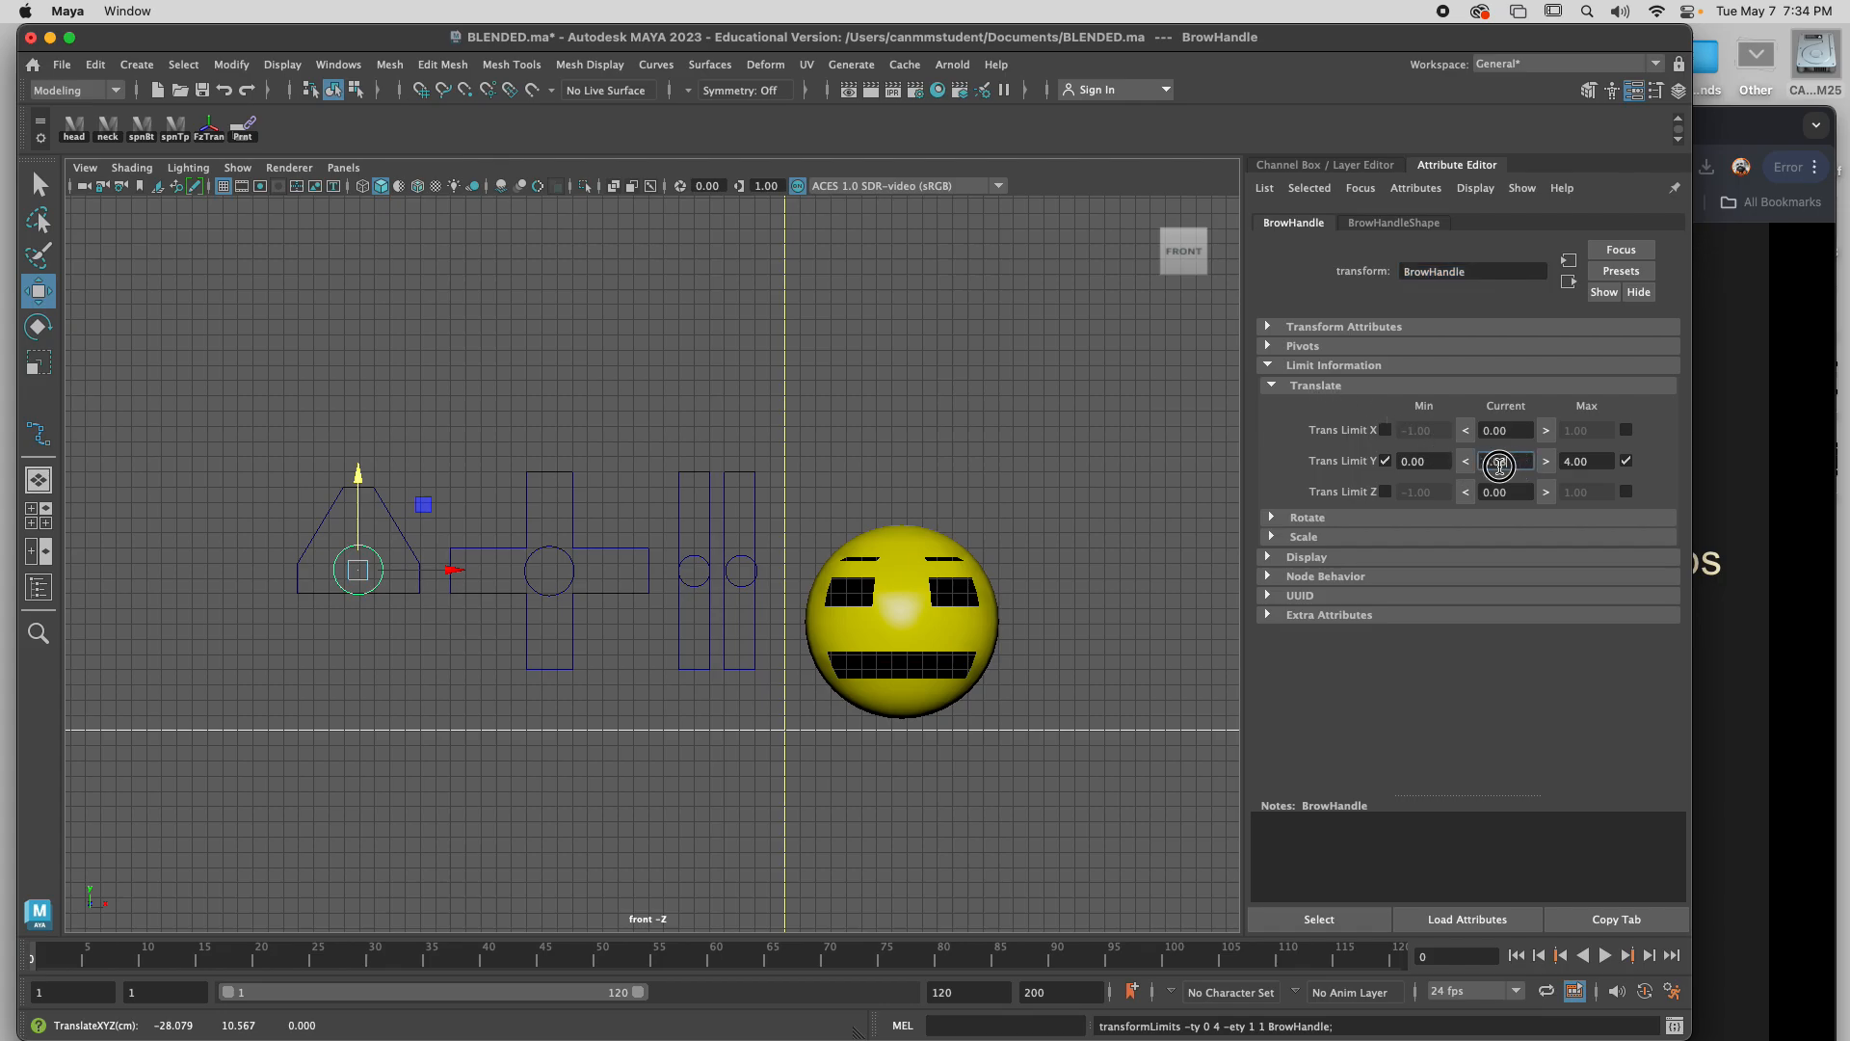
drag(358, 472, 363, 372)
key(super+z)
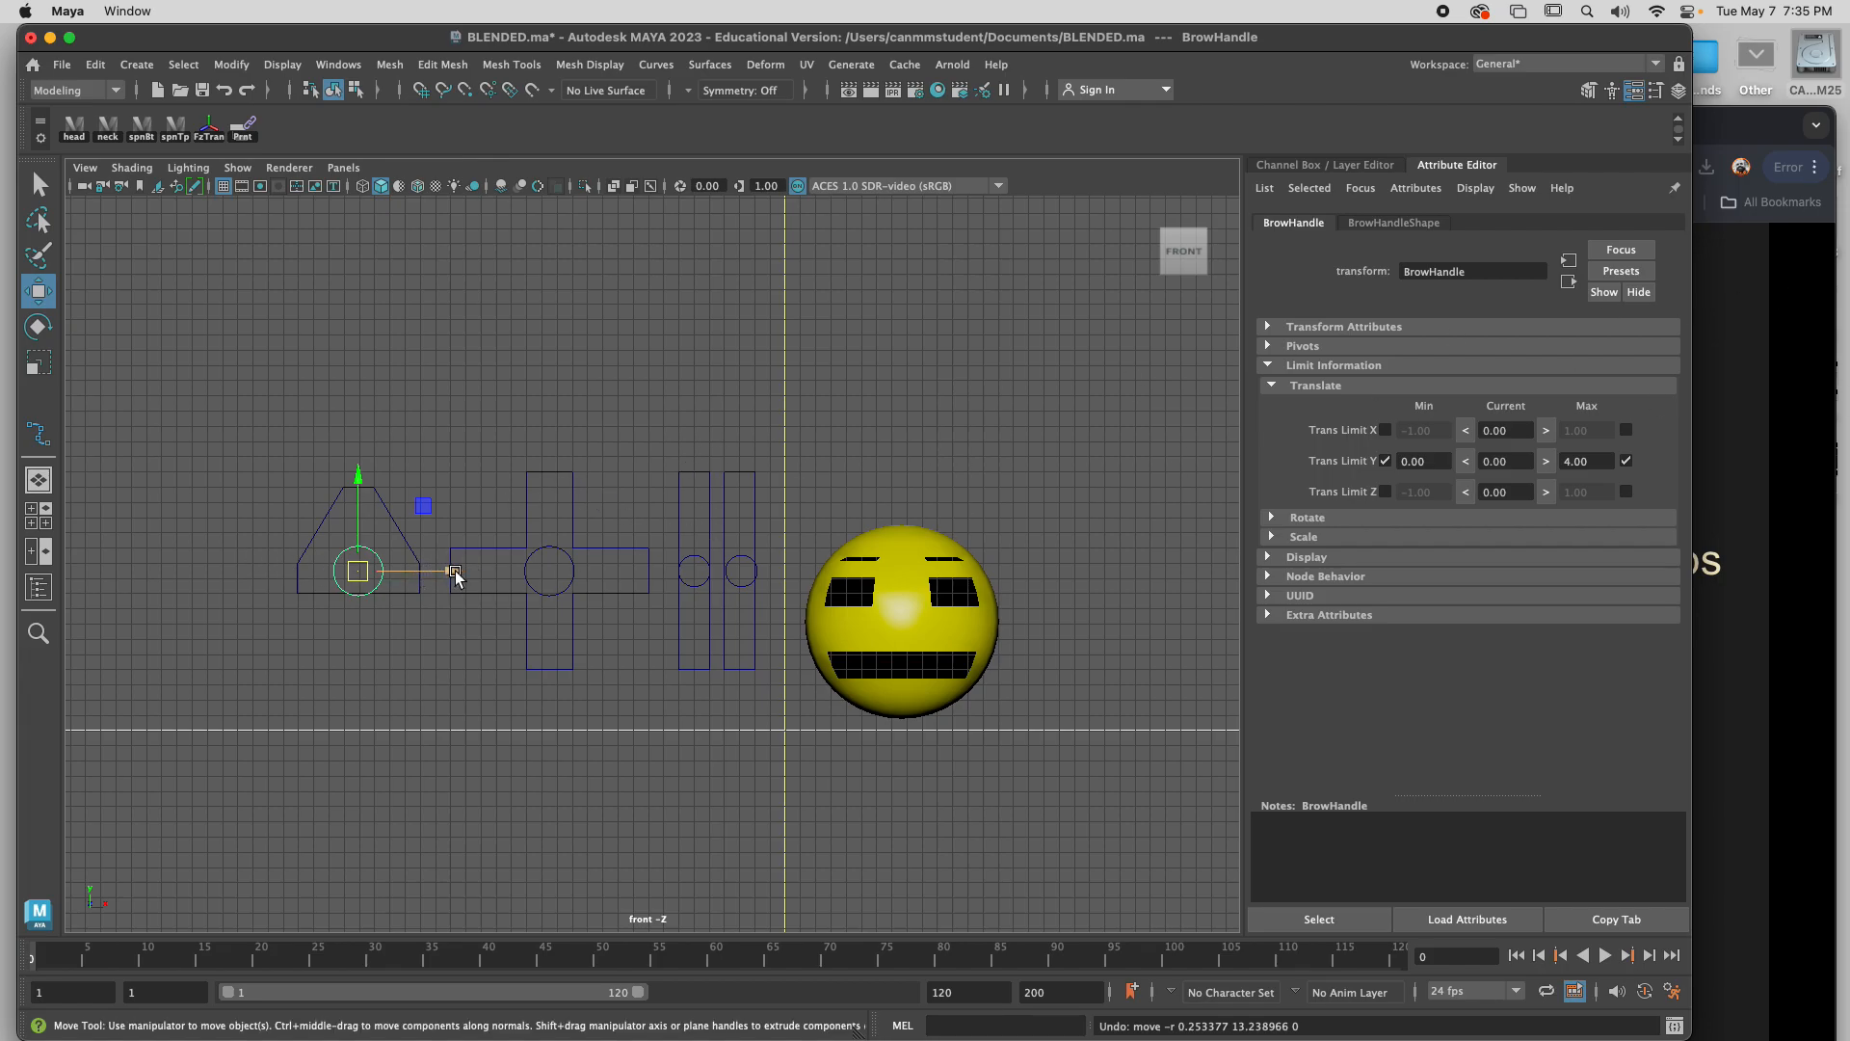
Move the brow handle to the box's right corner, set its Translate X to 4 and enable 4 as the maximum X limit.
drag(457, 577, 511, 580)
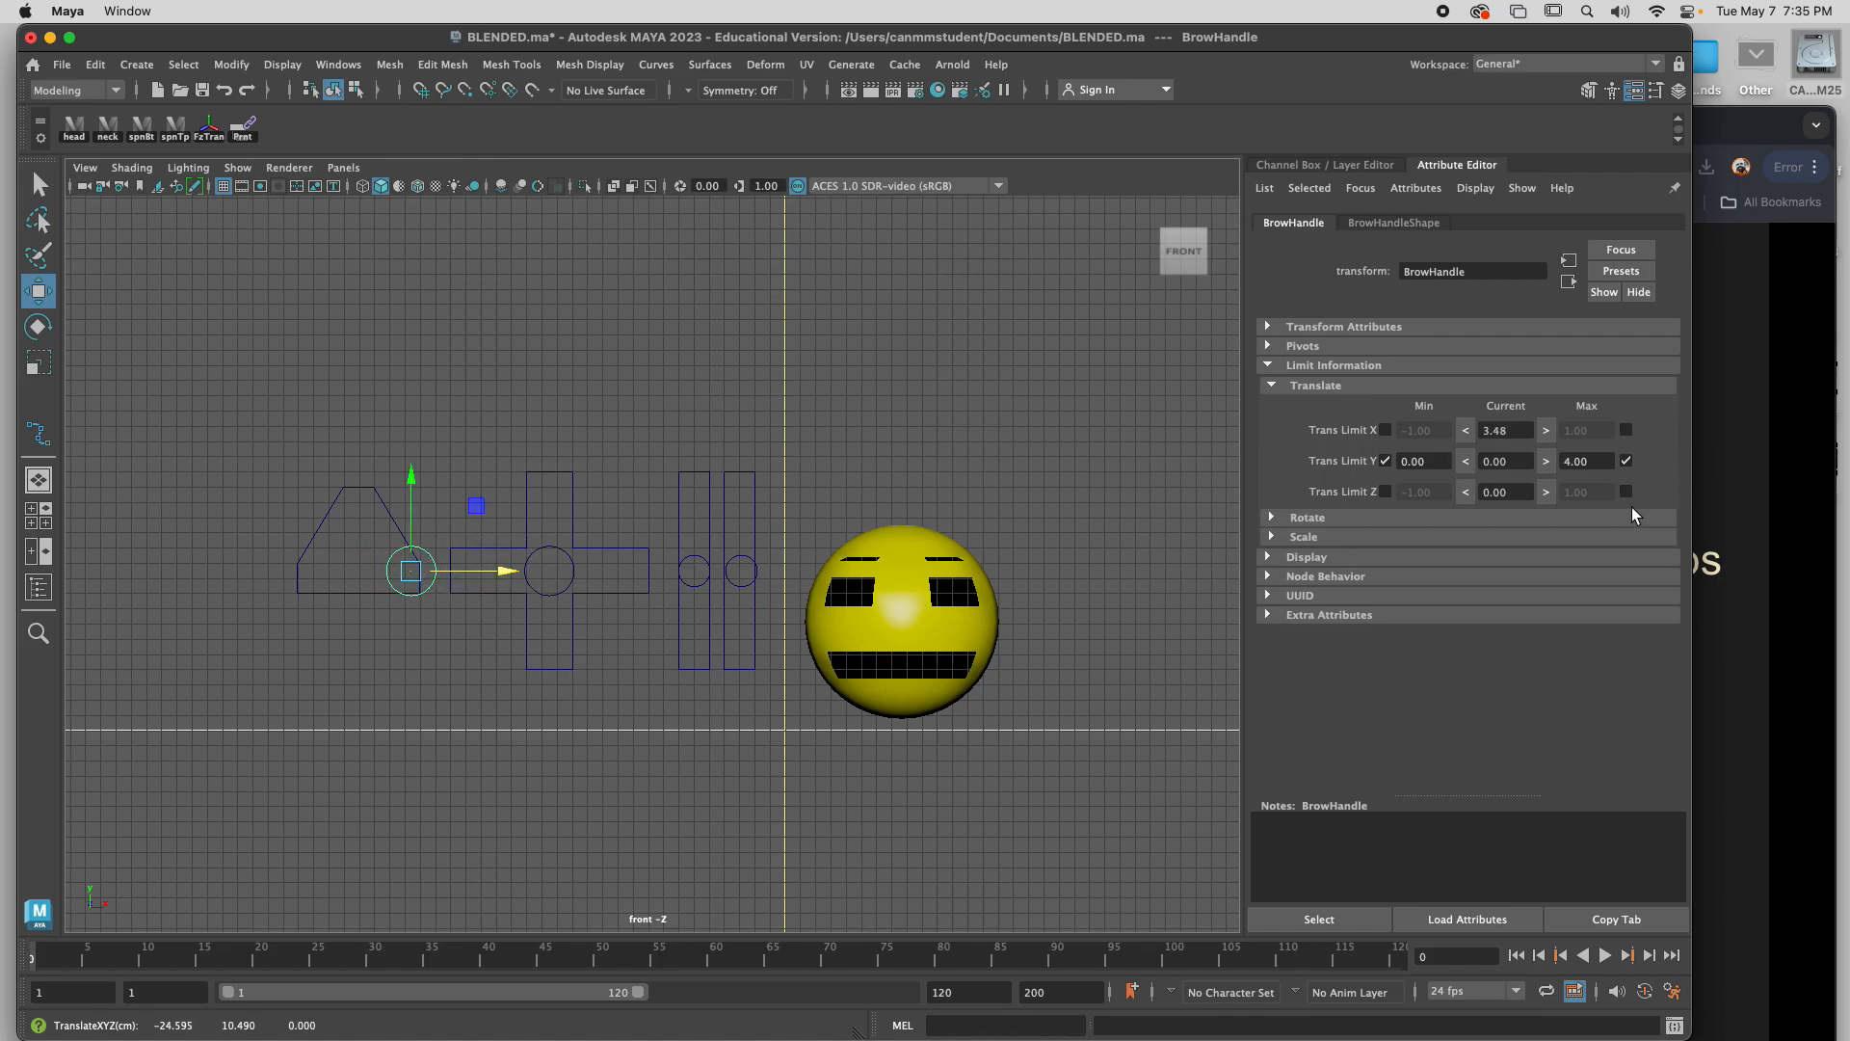
double_click(1516, 435)
text(4)
click(1547, 430)
key(BackSpace)
key(BackSpace)
key(BackSpace)
key(BackSpace)
text(4)
key(Return)
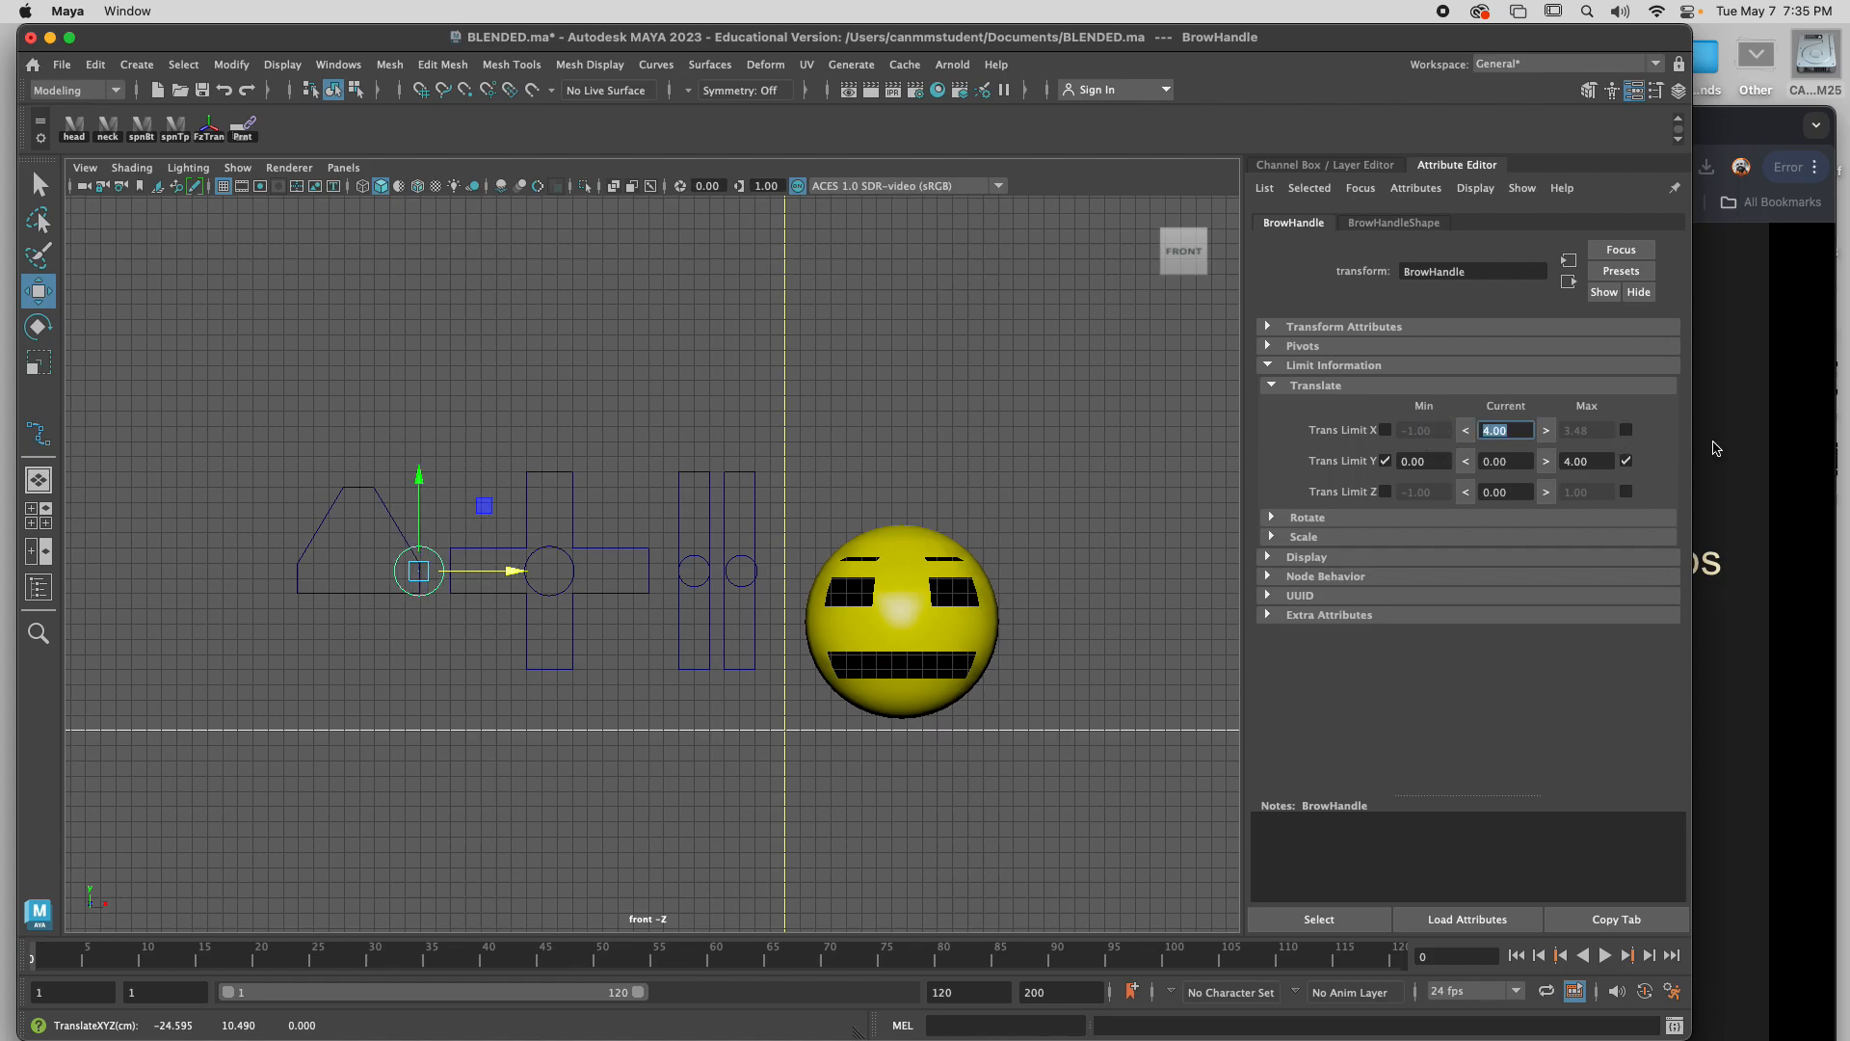
click(1626, 430)
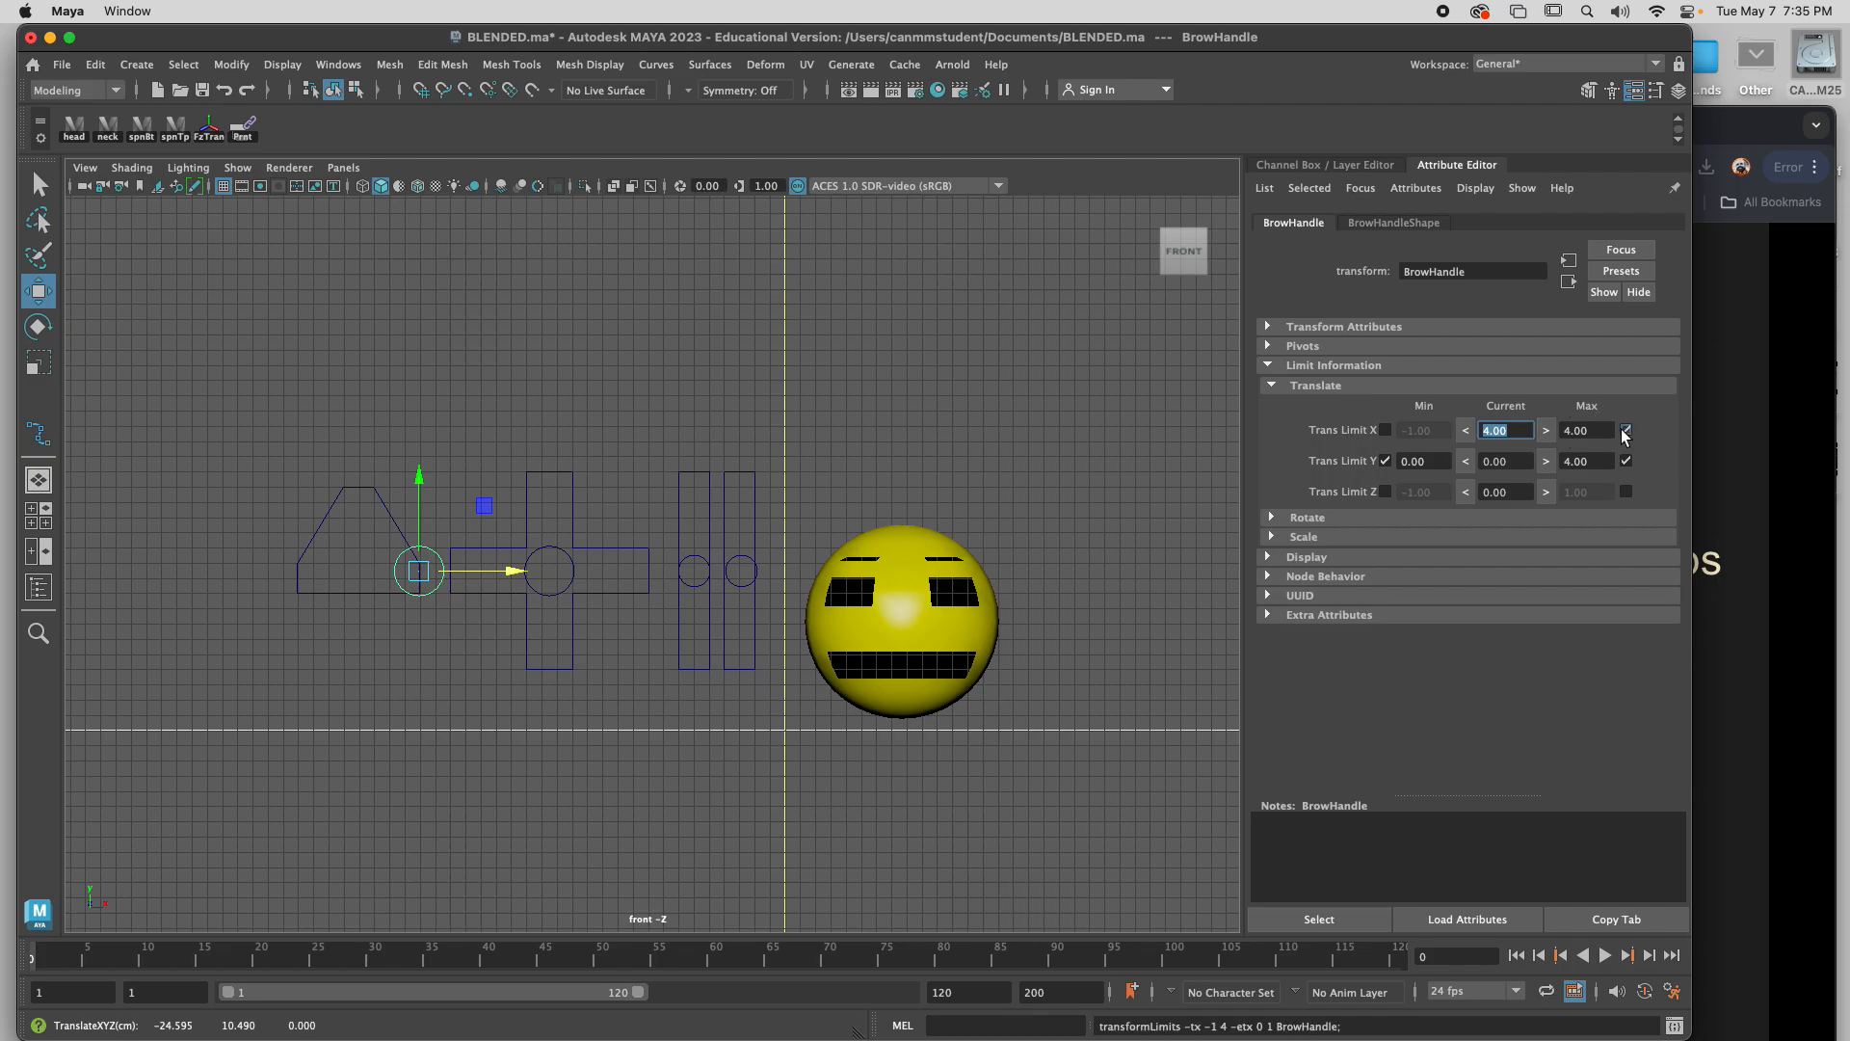
Move the brow handle back towards the box's centre and enable a minimum X translate limit of -4.
drag(513, 575, 440, 574)
click(1385, 430)
double_click(1424, 430)
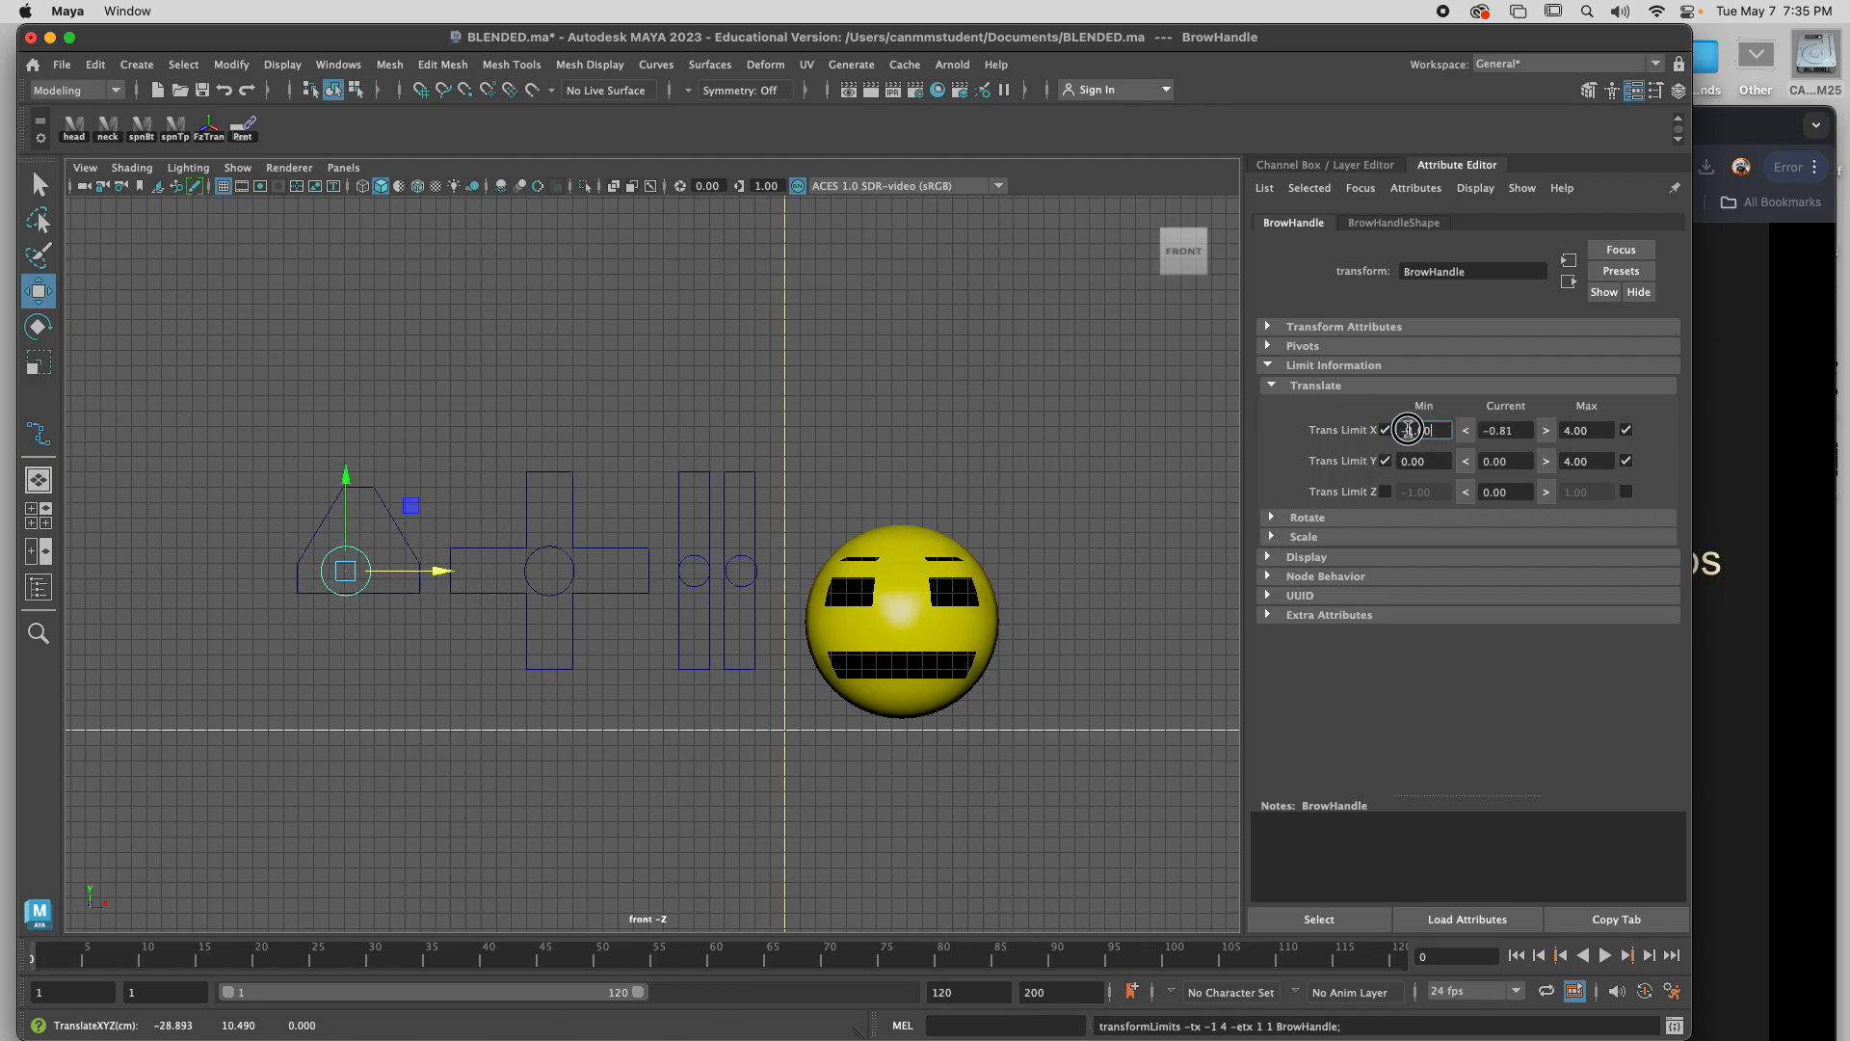
text(-4)
key(Return)
Enable minimum and maximum Z translate limits of 0 for the brow handle, then test moving it towards the box's peak.
click(1385, 491)
click(1625, 492)
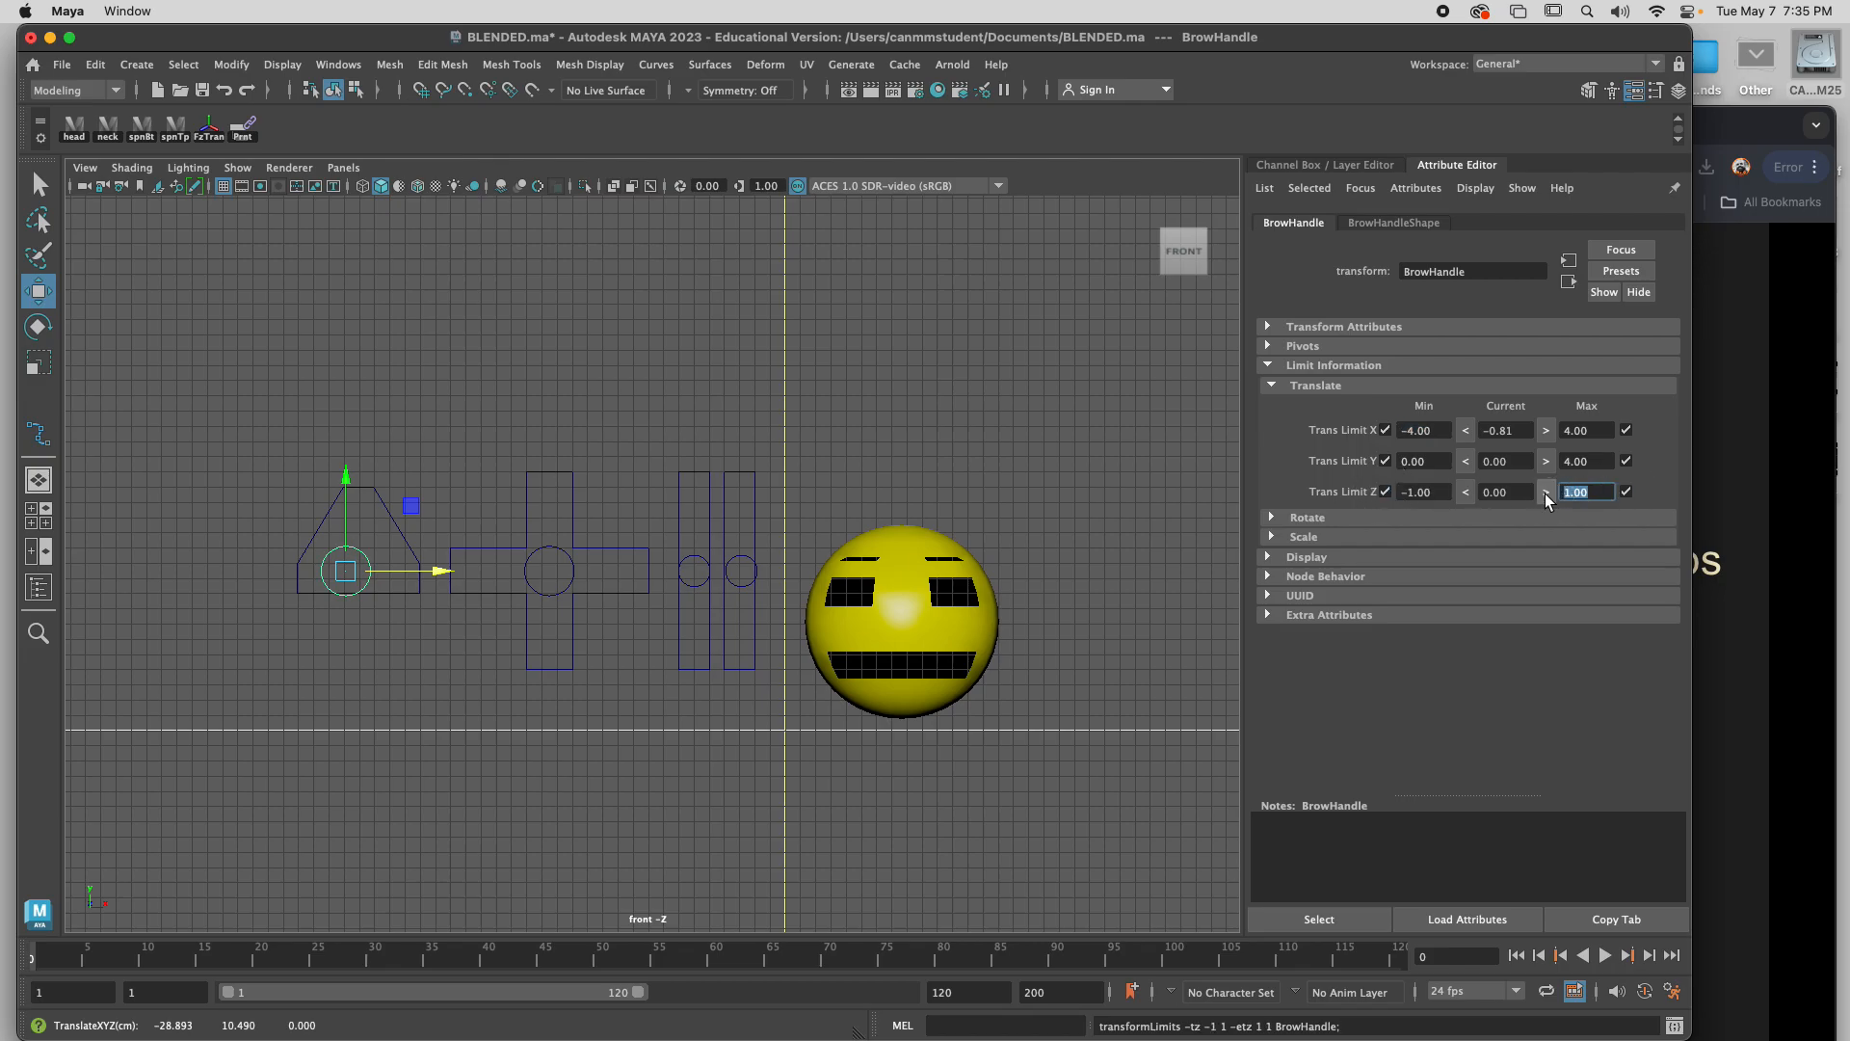
text(0)
key(Tab)
text(0)
key(Return)
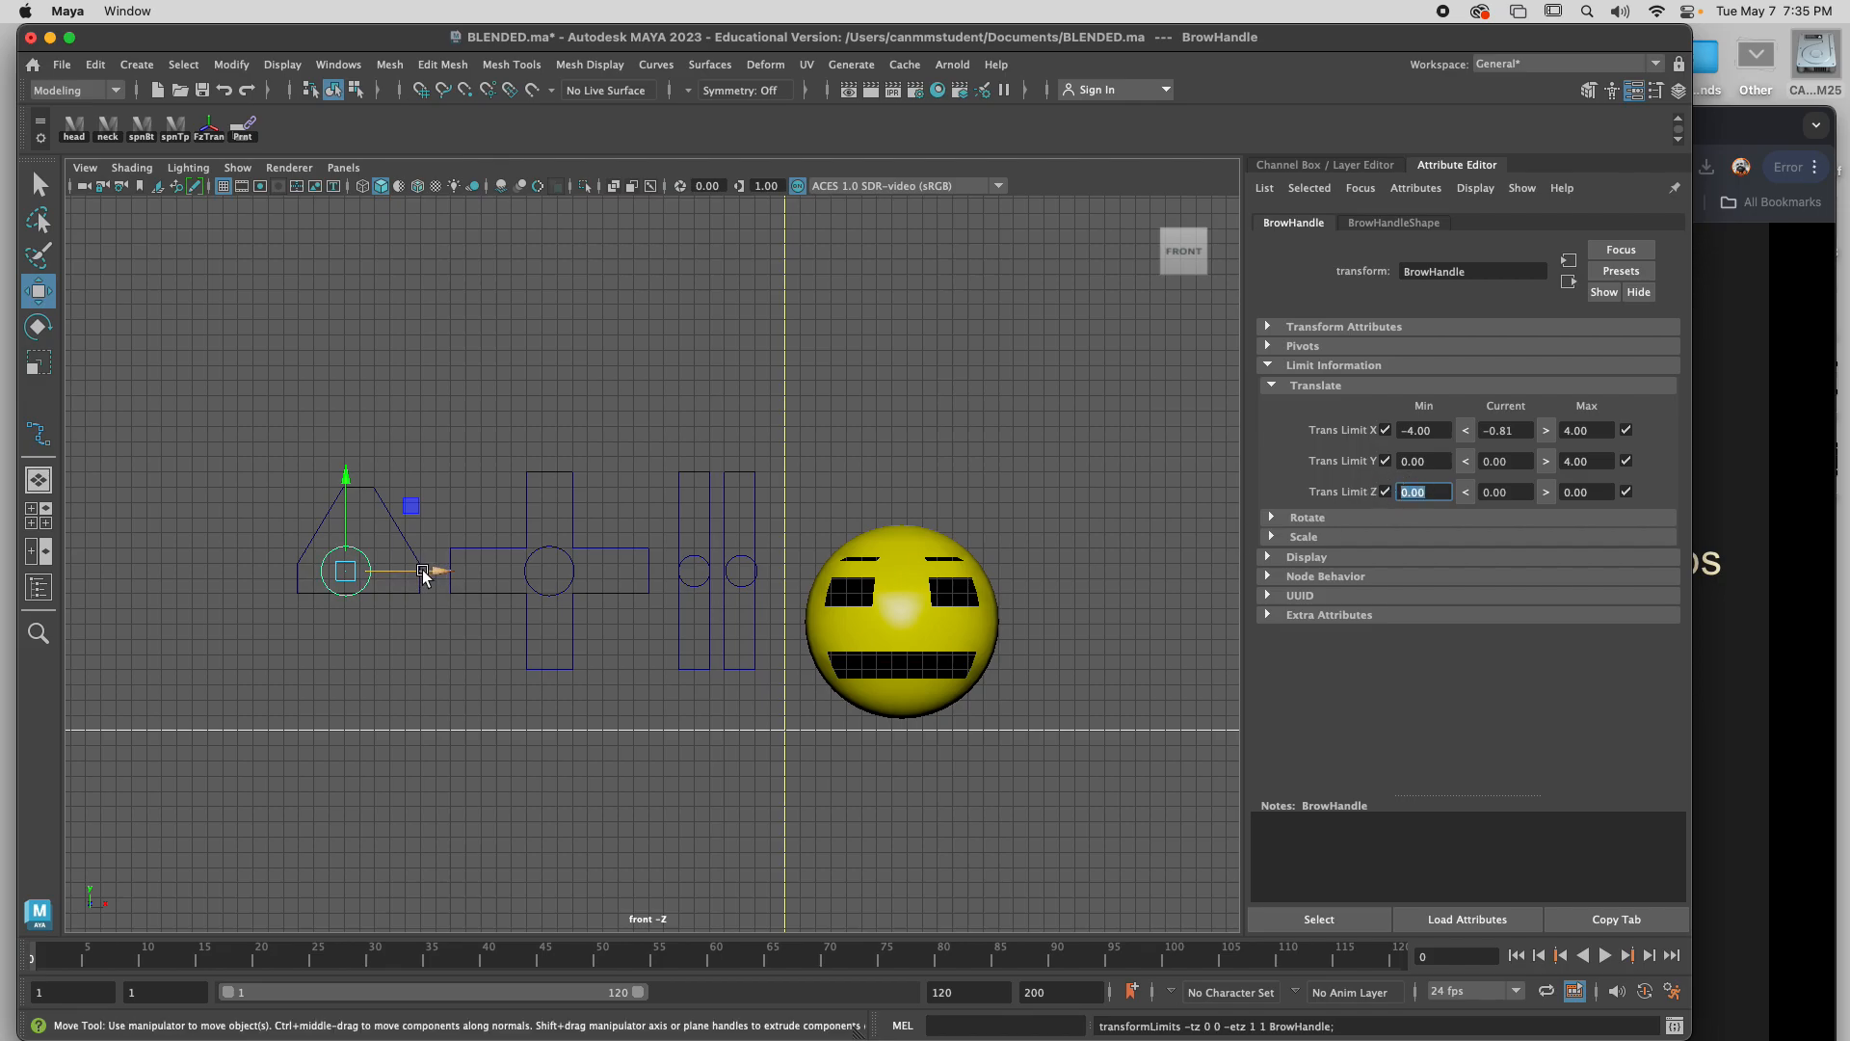
drag(351, 576, 376, 418)
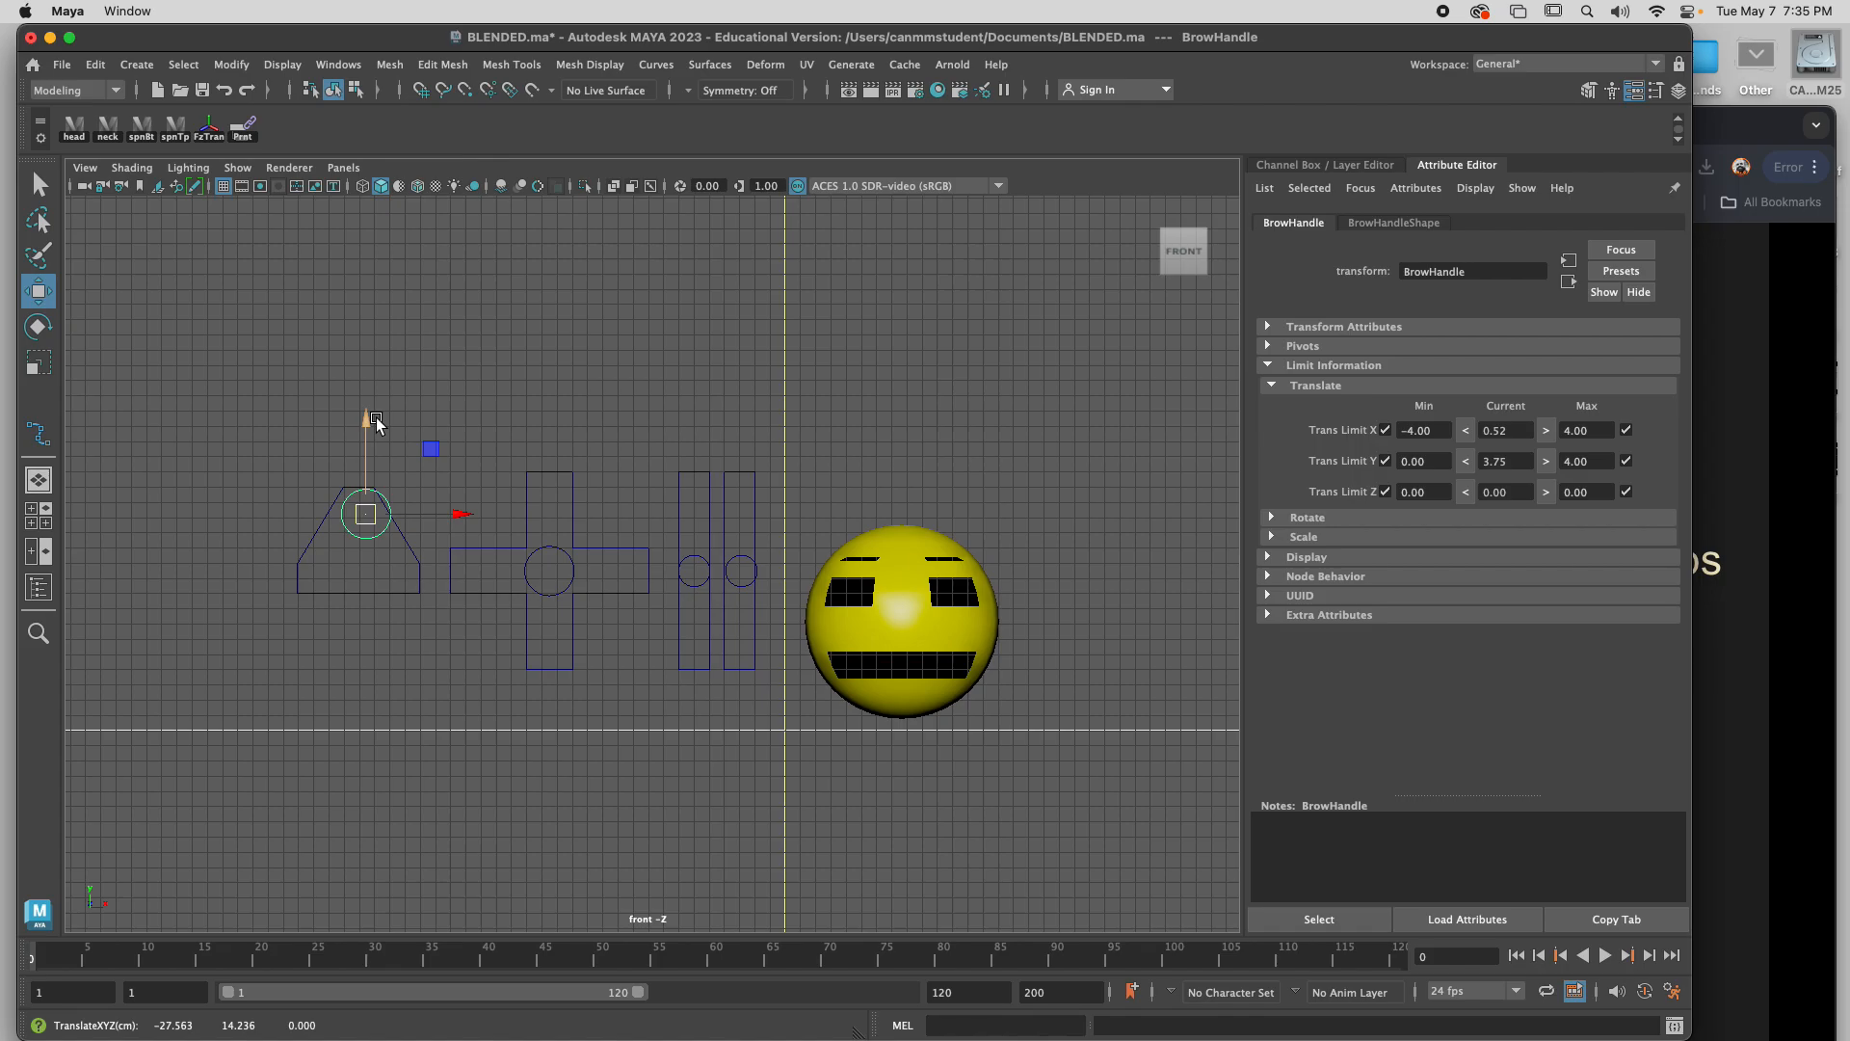
Move the brow handle back down to its box's base, set its current Translate X to 0 and deselect it.
drag(376, 419, 352, 571)
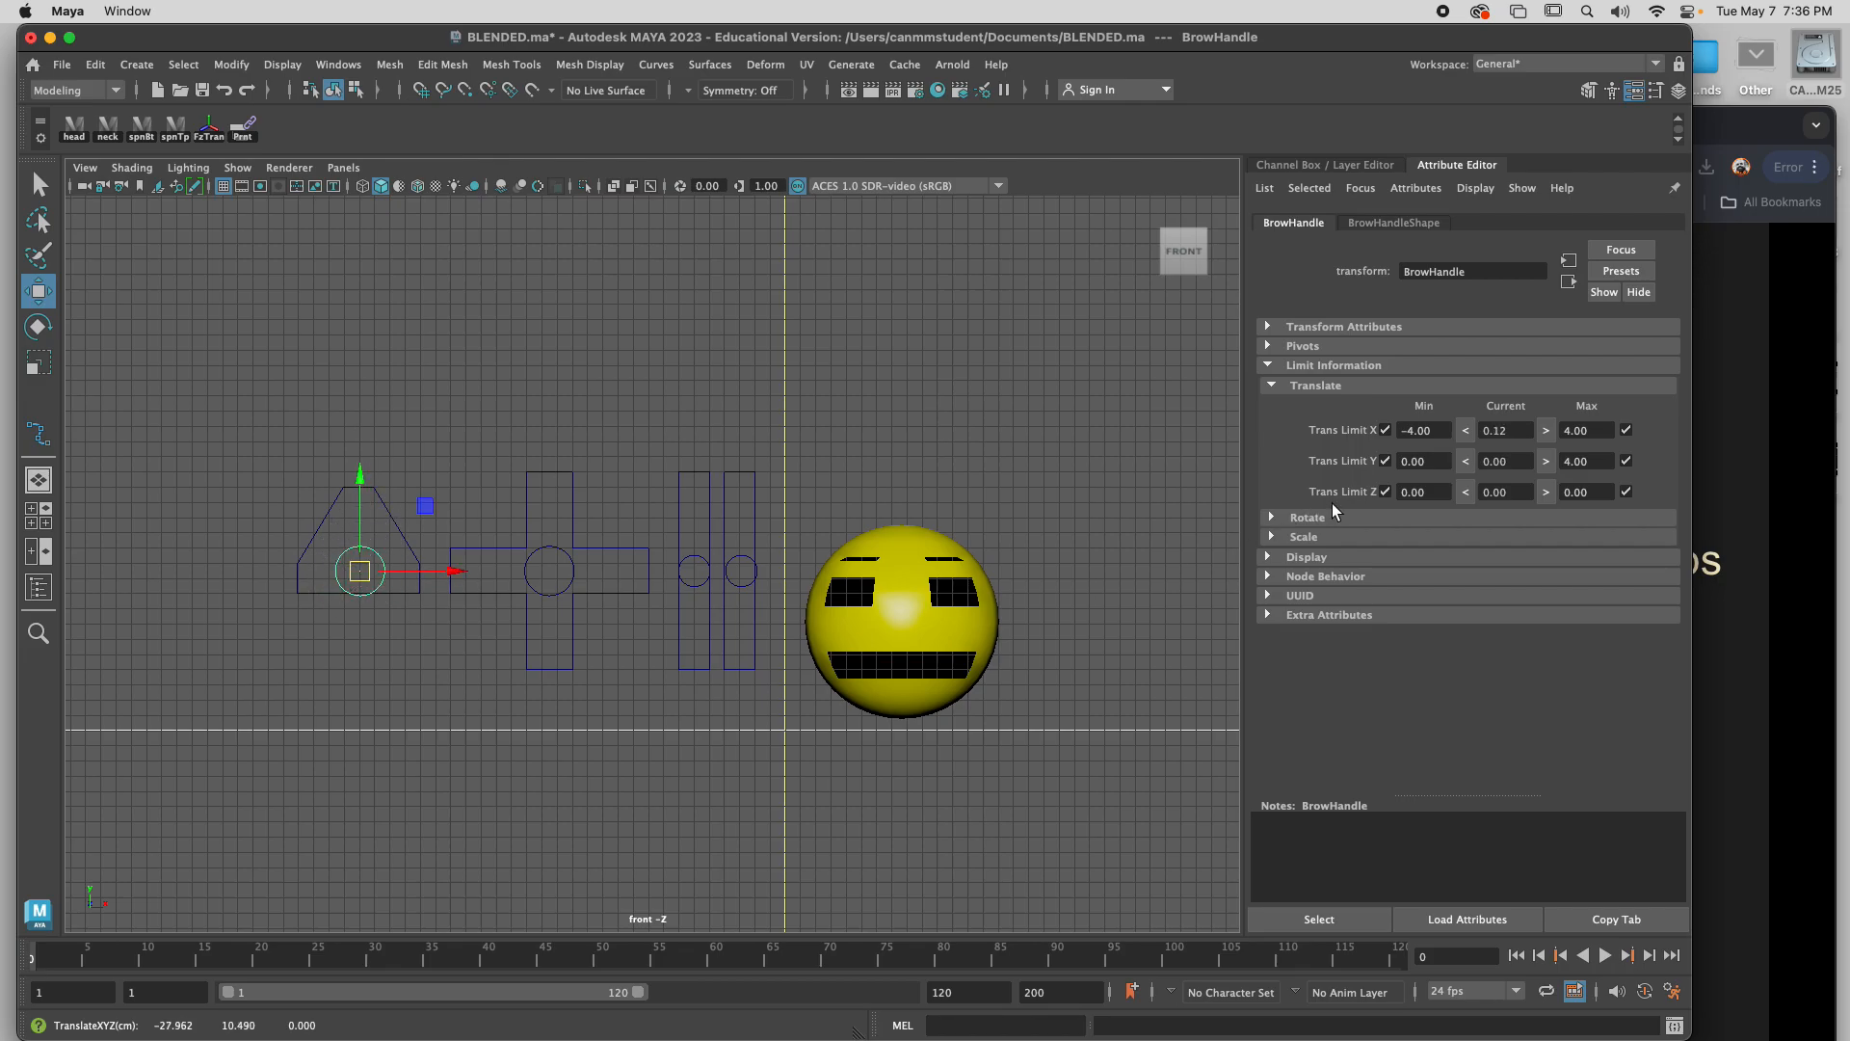
click(1487, 427)
drag(1487, 427, 1473, 426)
text(0)
key(Return)
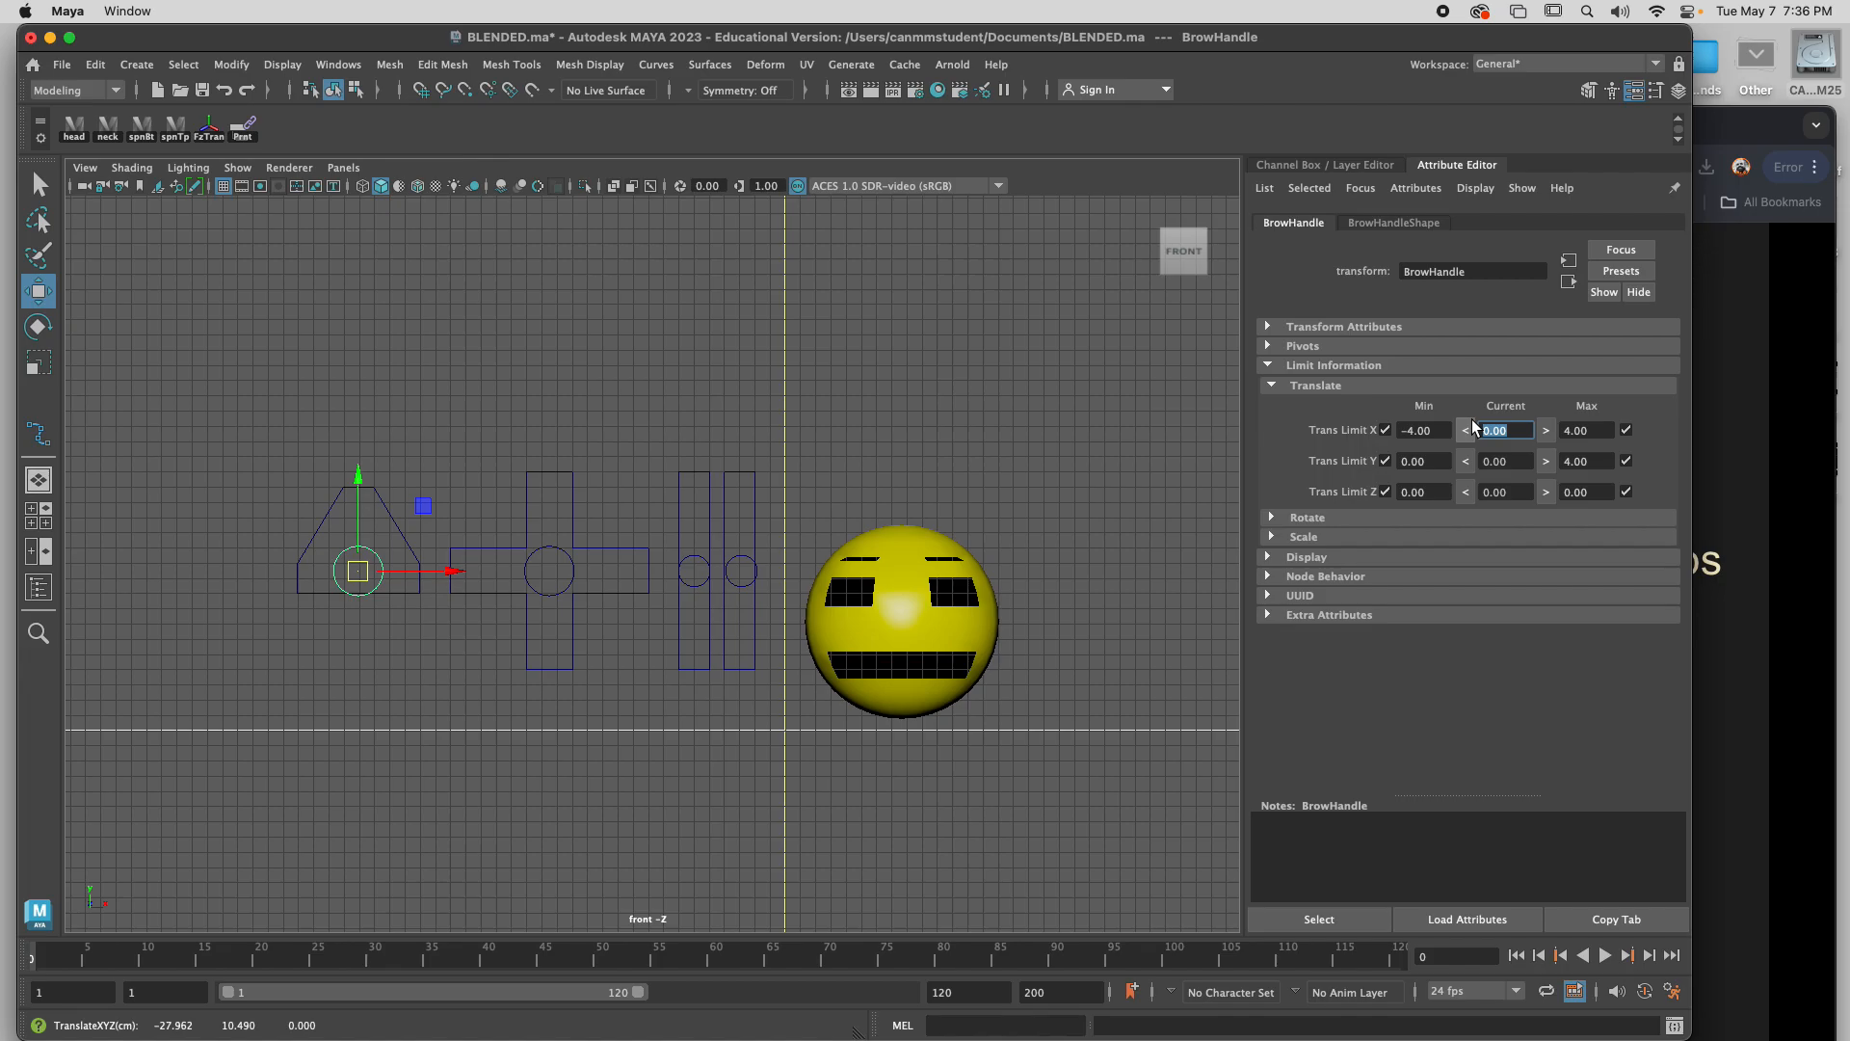
click(423, 706)
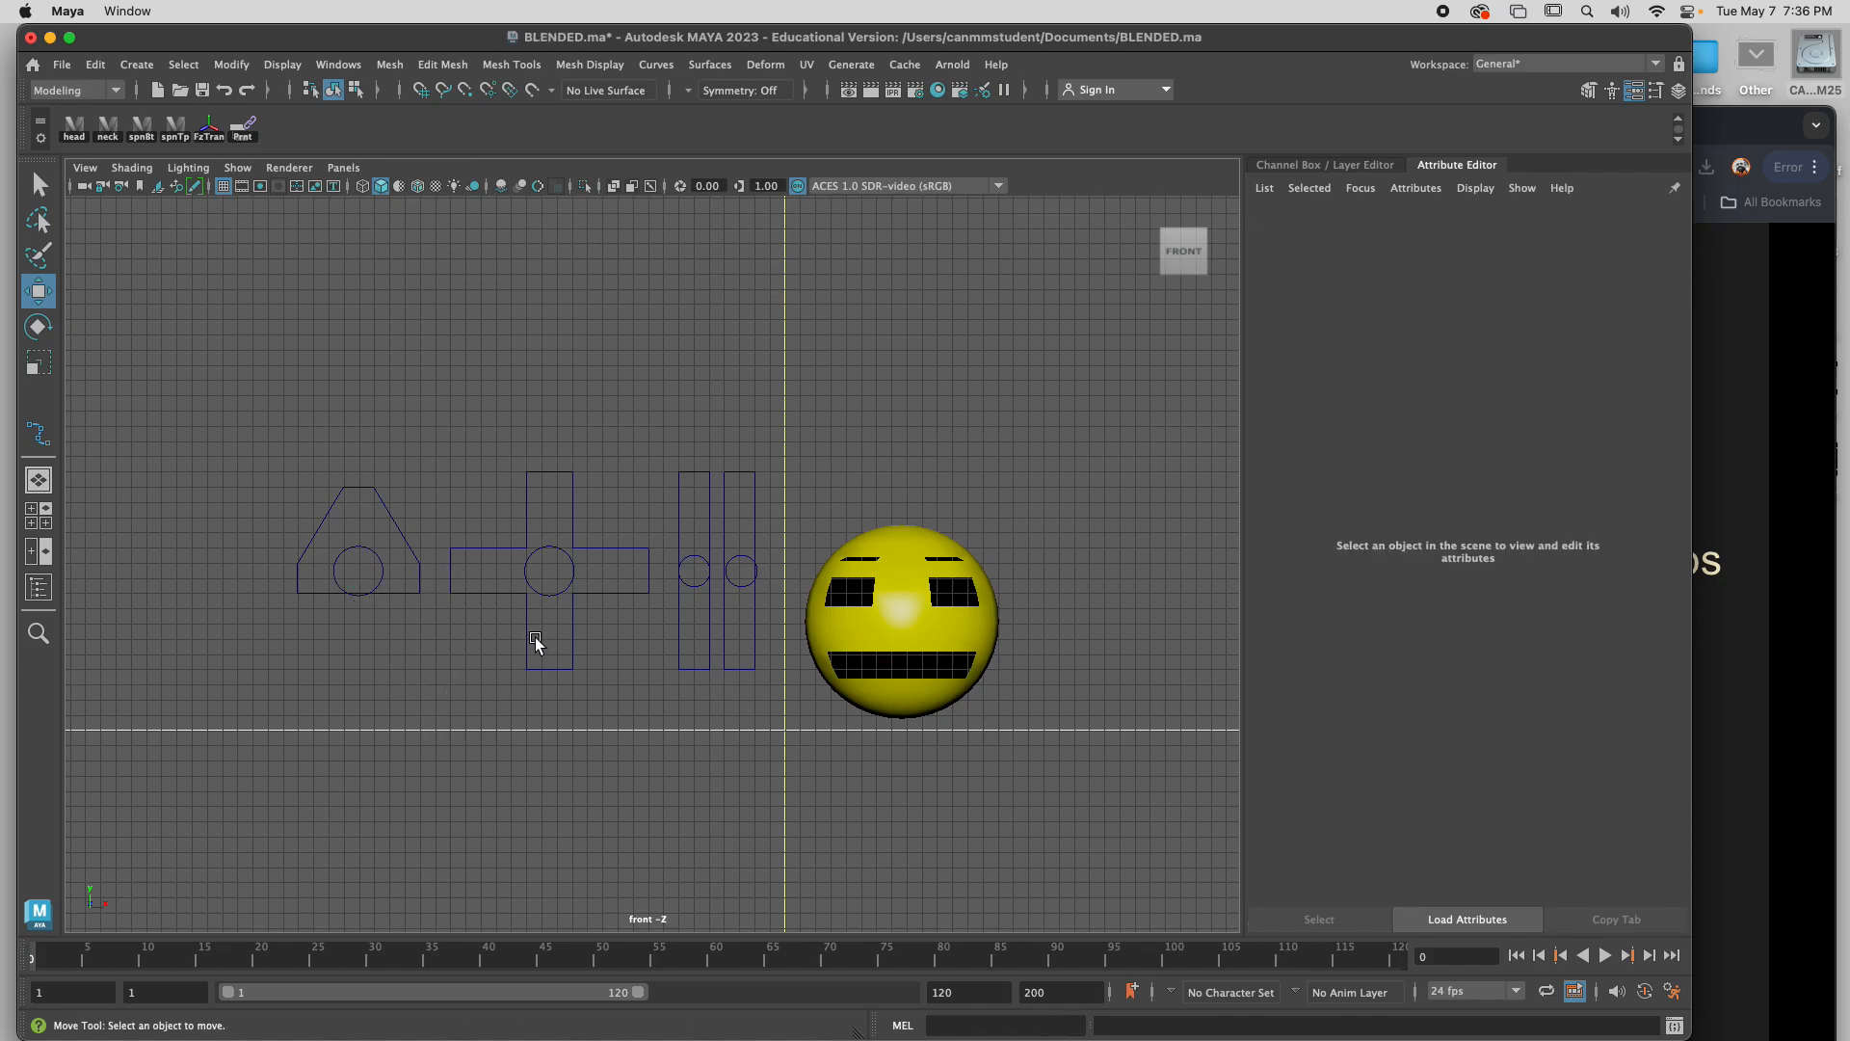
Select the handle circles in the mouth, blink and eye boxes together, then enable minimum and maximum Z translate limits of 0 for the eye handle.
click(571, 576)
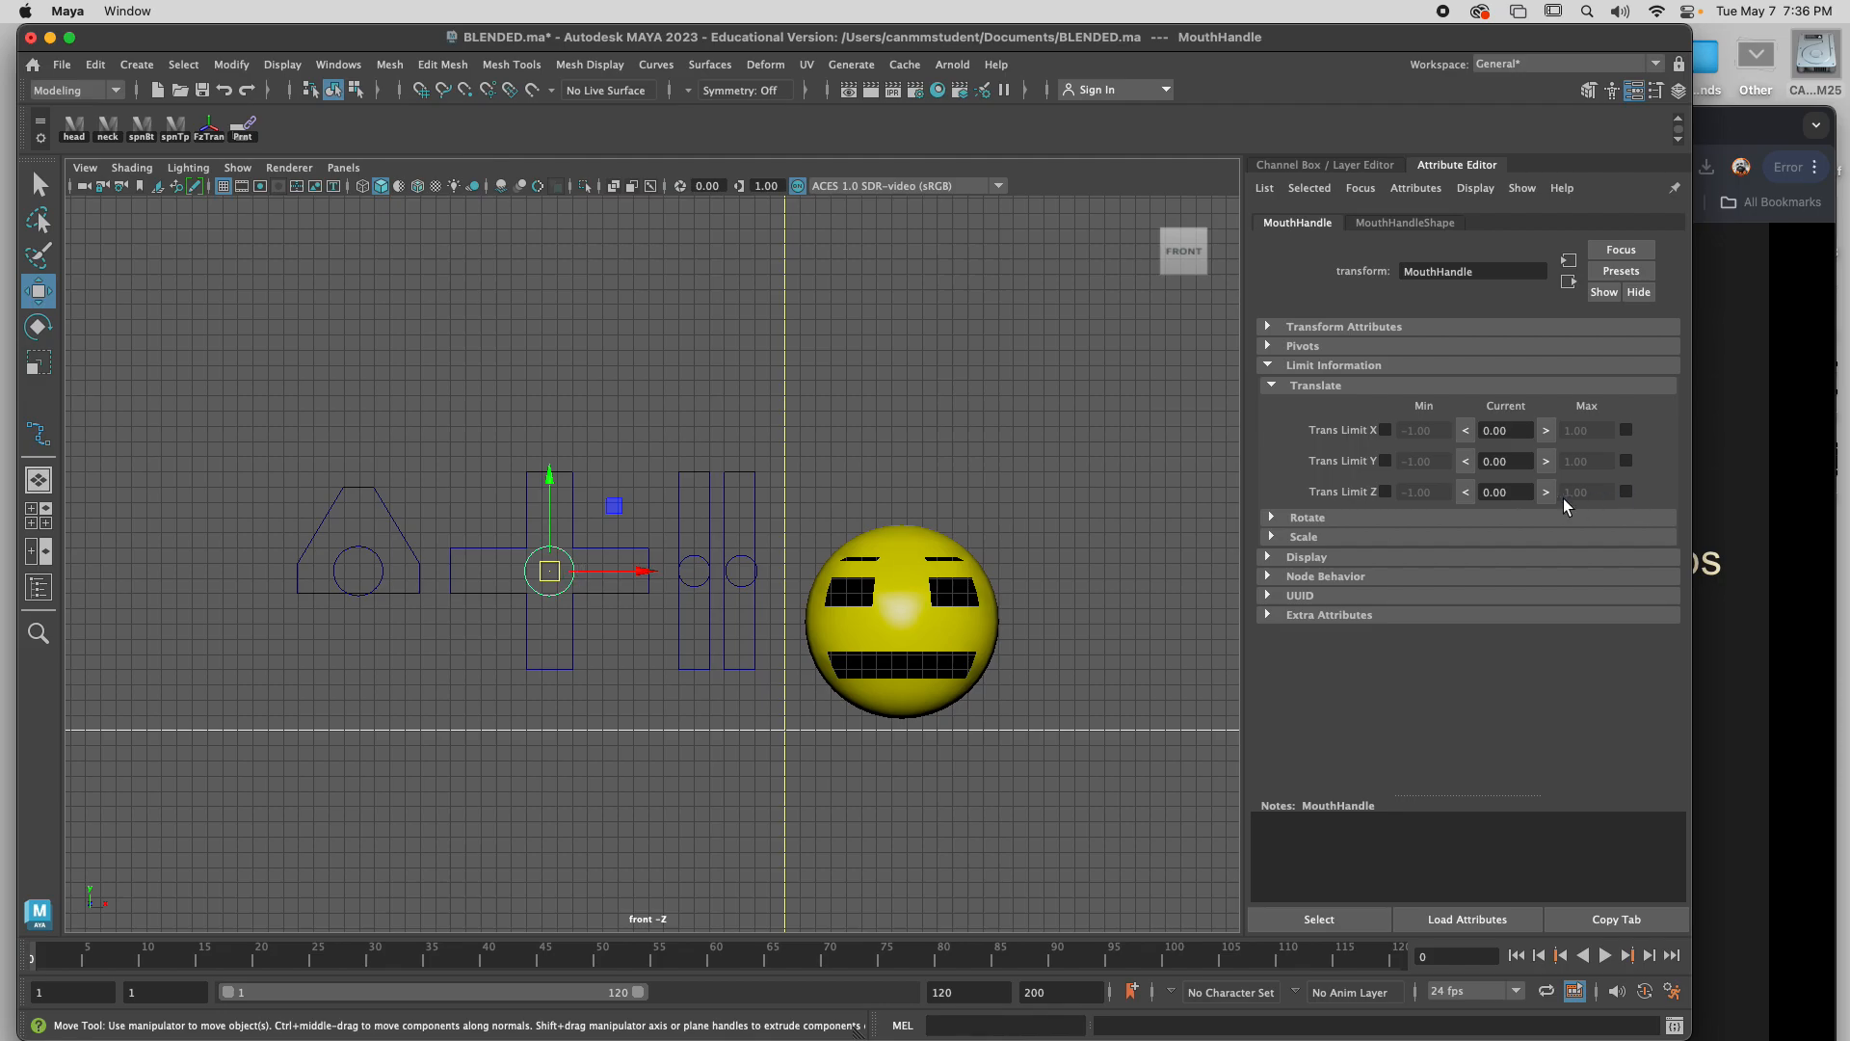
click(696, 557)
click(740, 557)
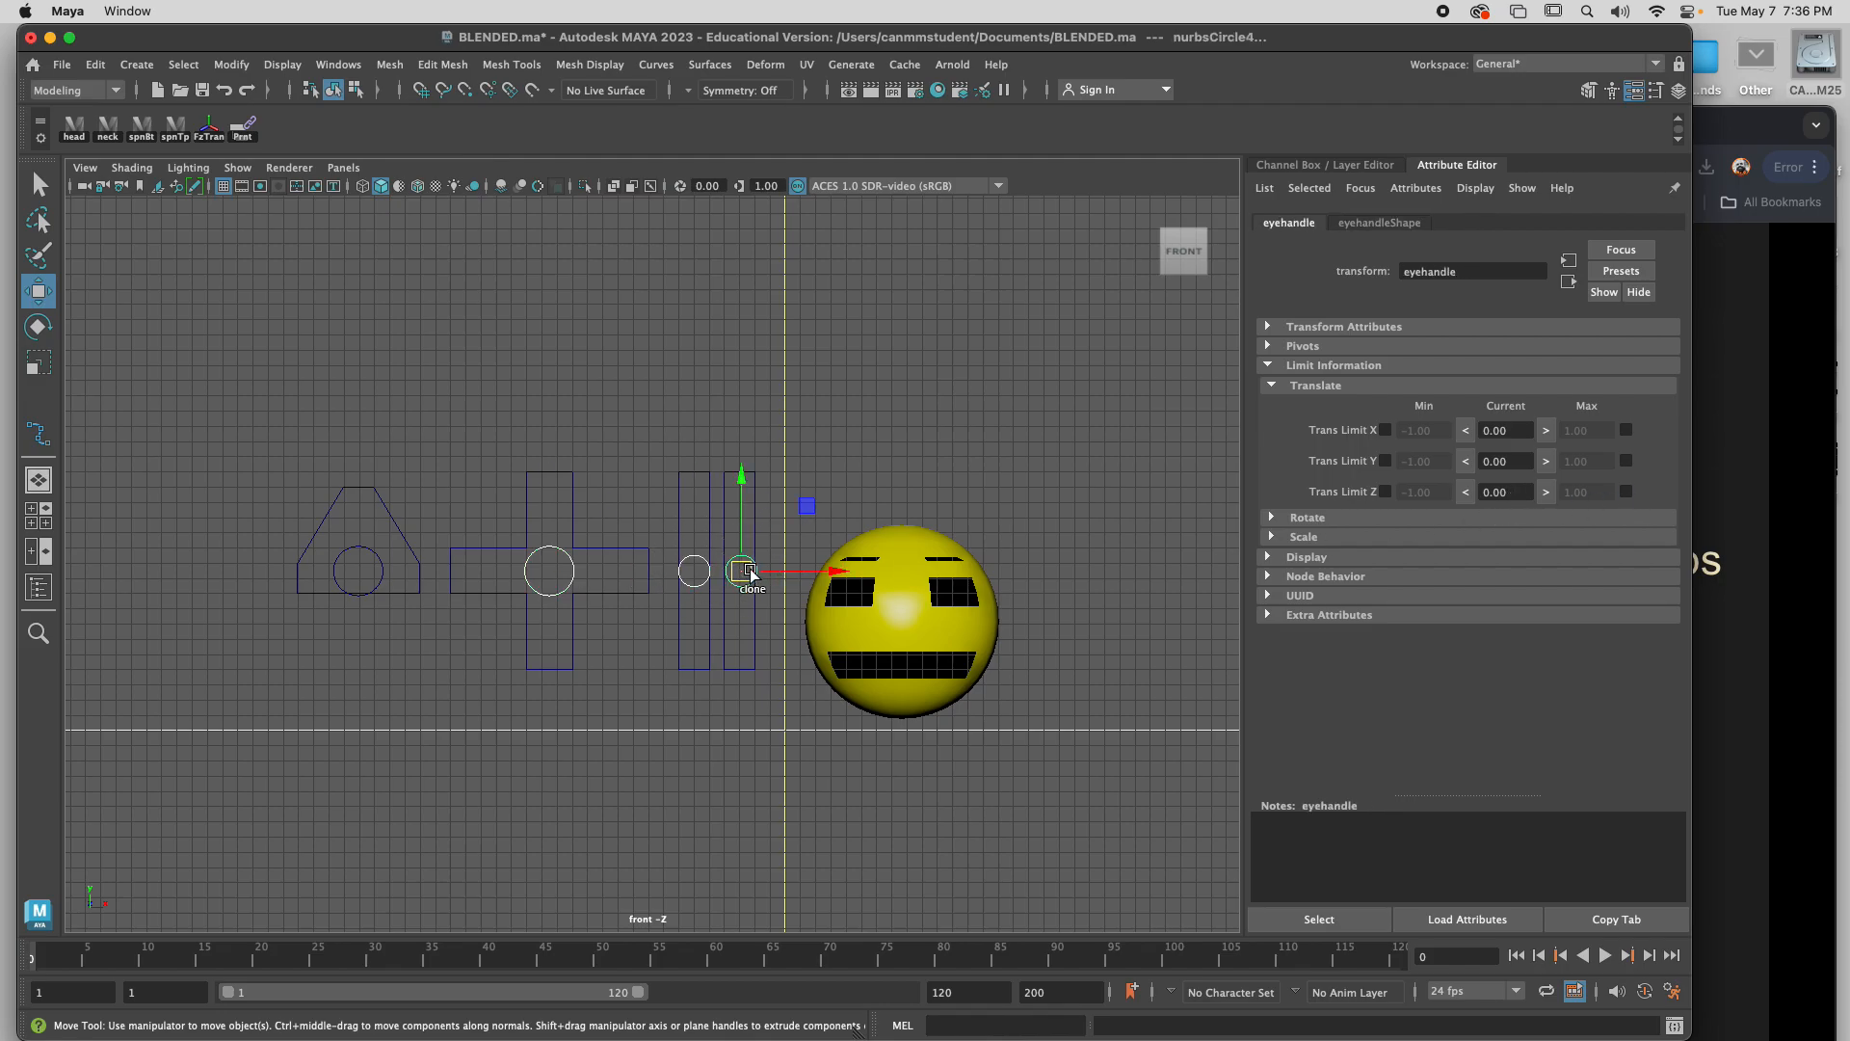
click(1384, 491)
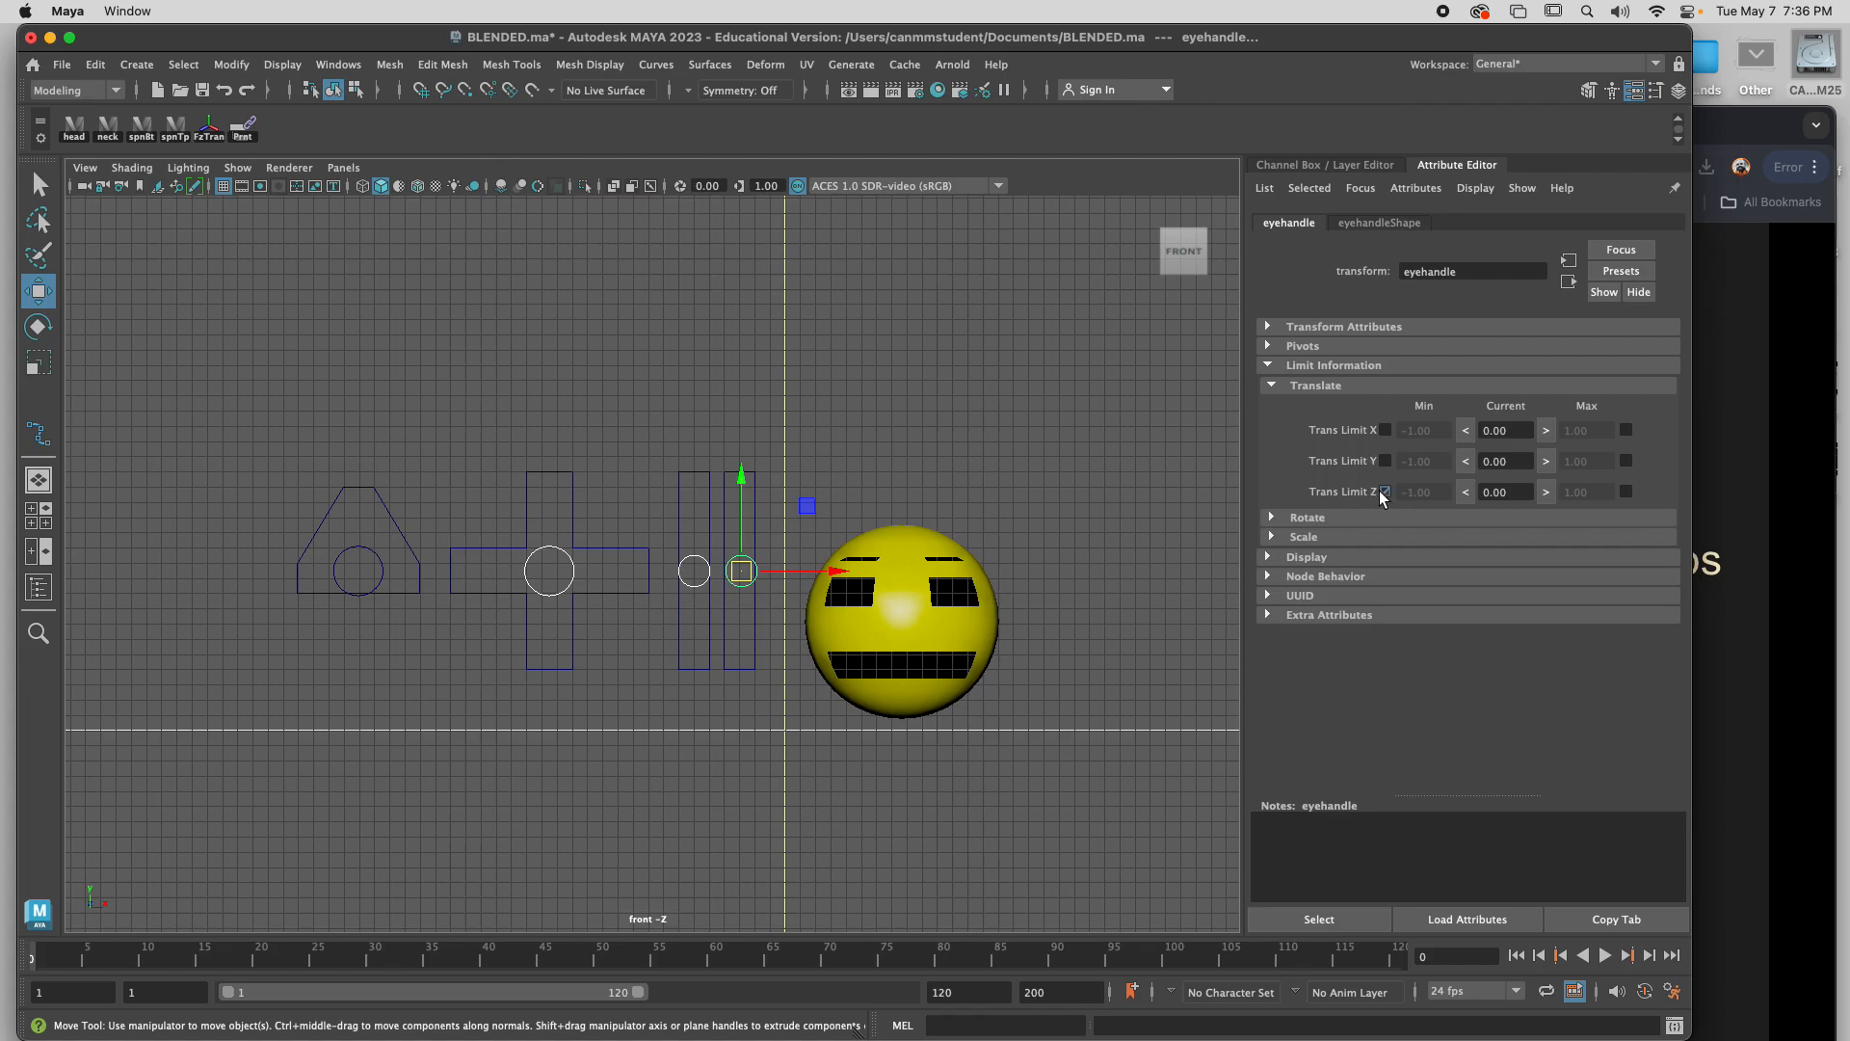
click(1627, 492)
double_click(1585, 491)
text(0)
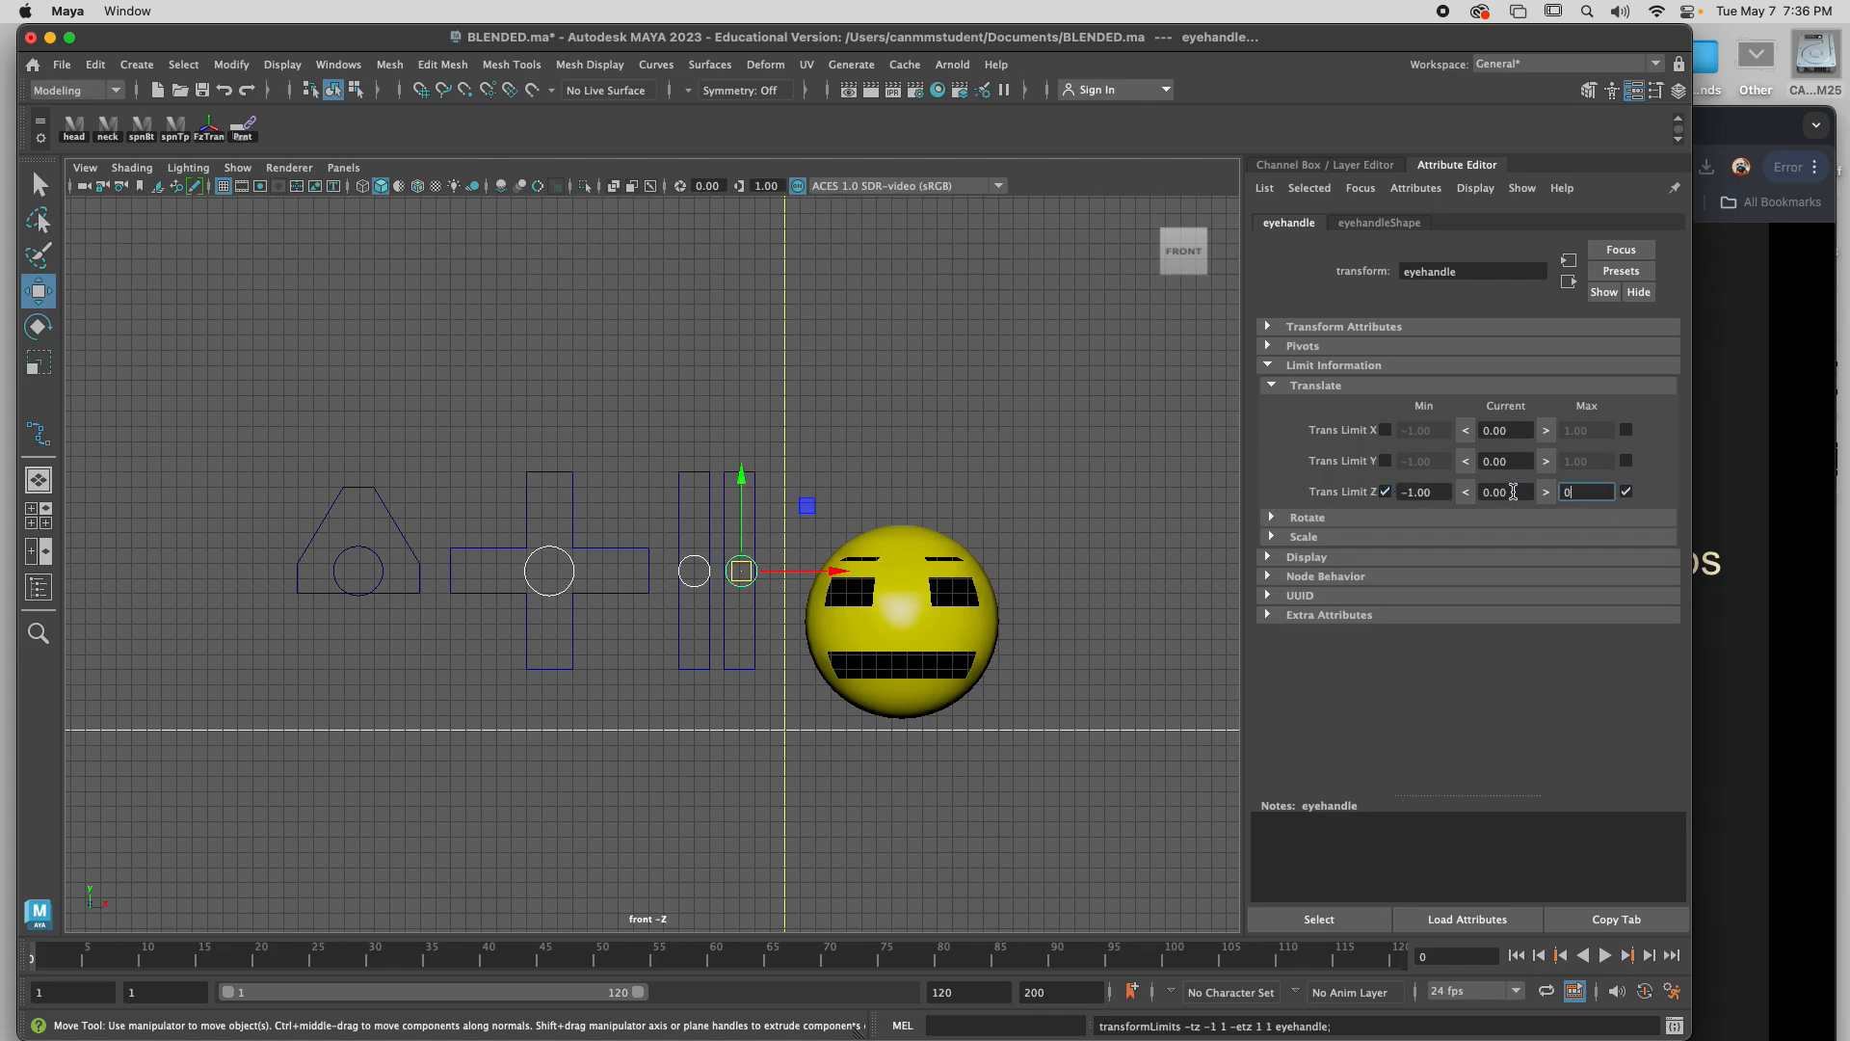
drag(1443, 492, 1372, 495)
text(0)
key(Return)
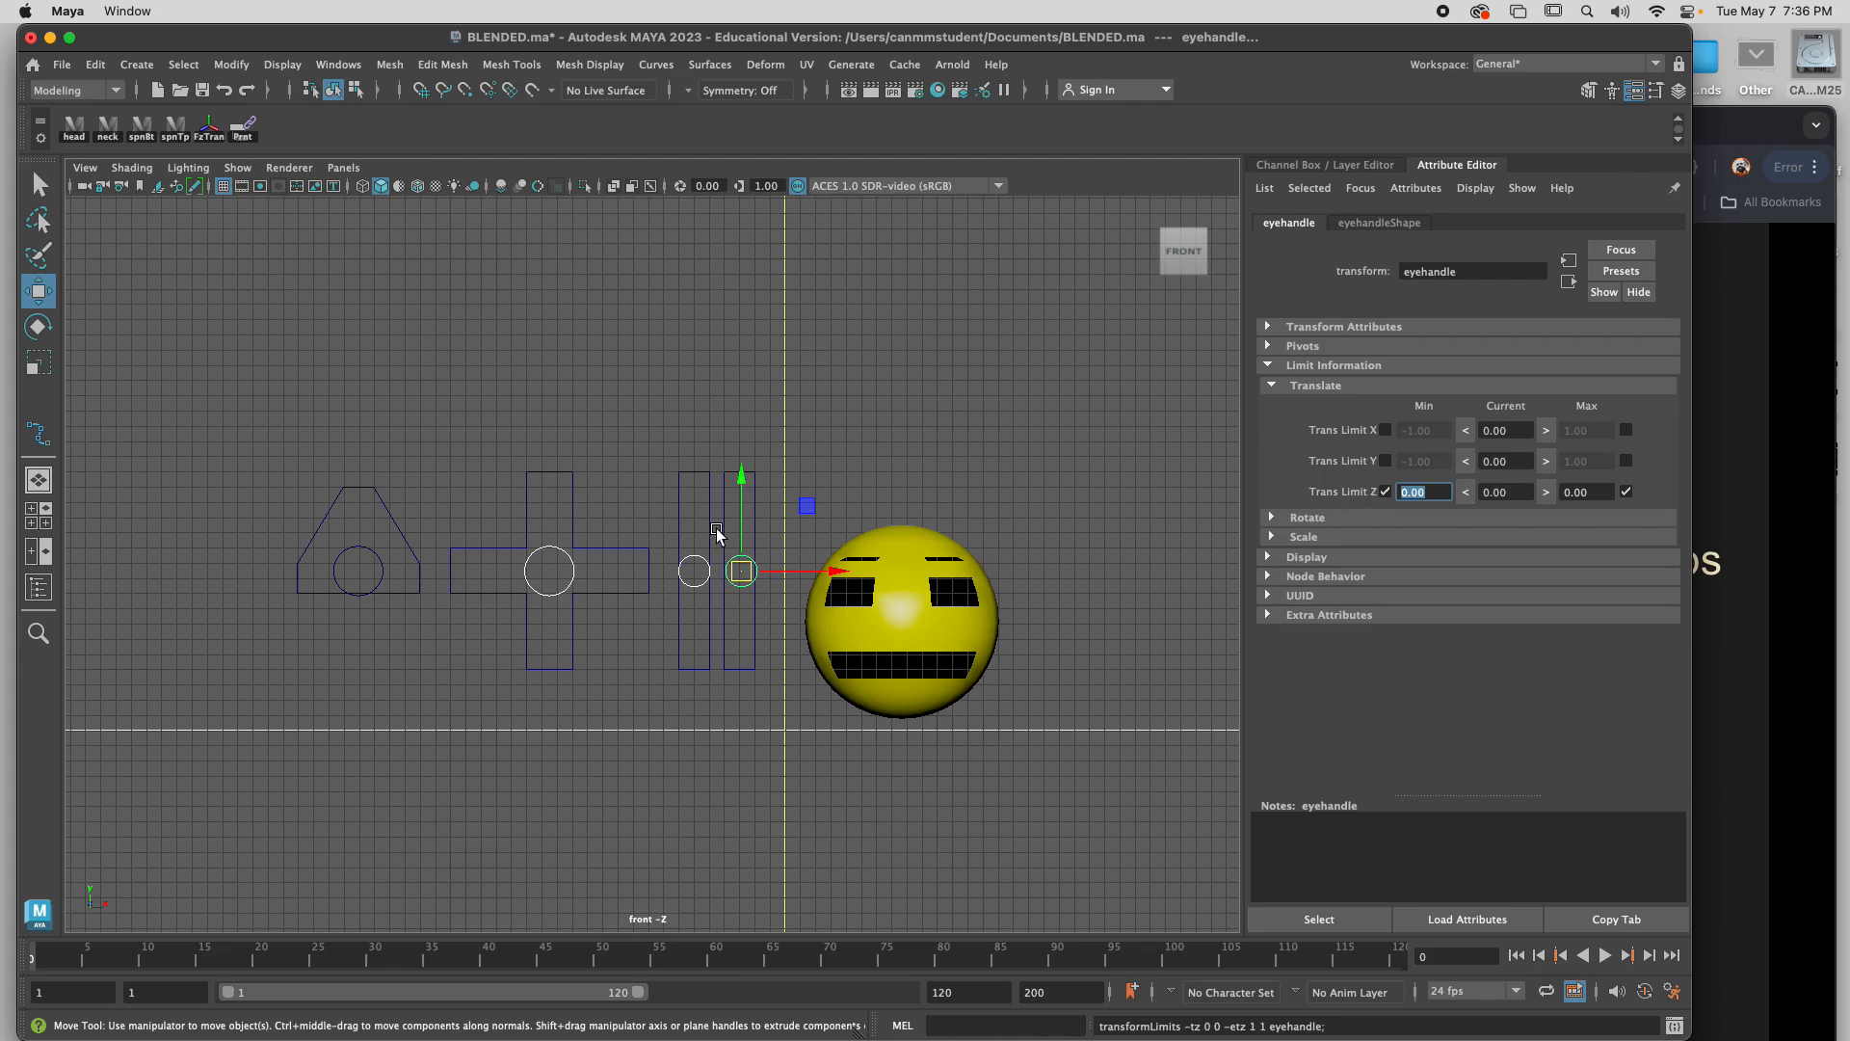
Move the selected handles to the tops of their boxes and enable both Y translate limits for the eye handle, with a maximum of 5.
drag(741, 484, 750, 397)
click(1626, 460)
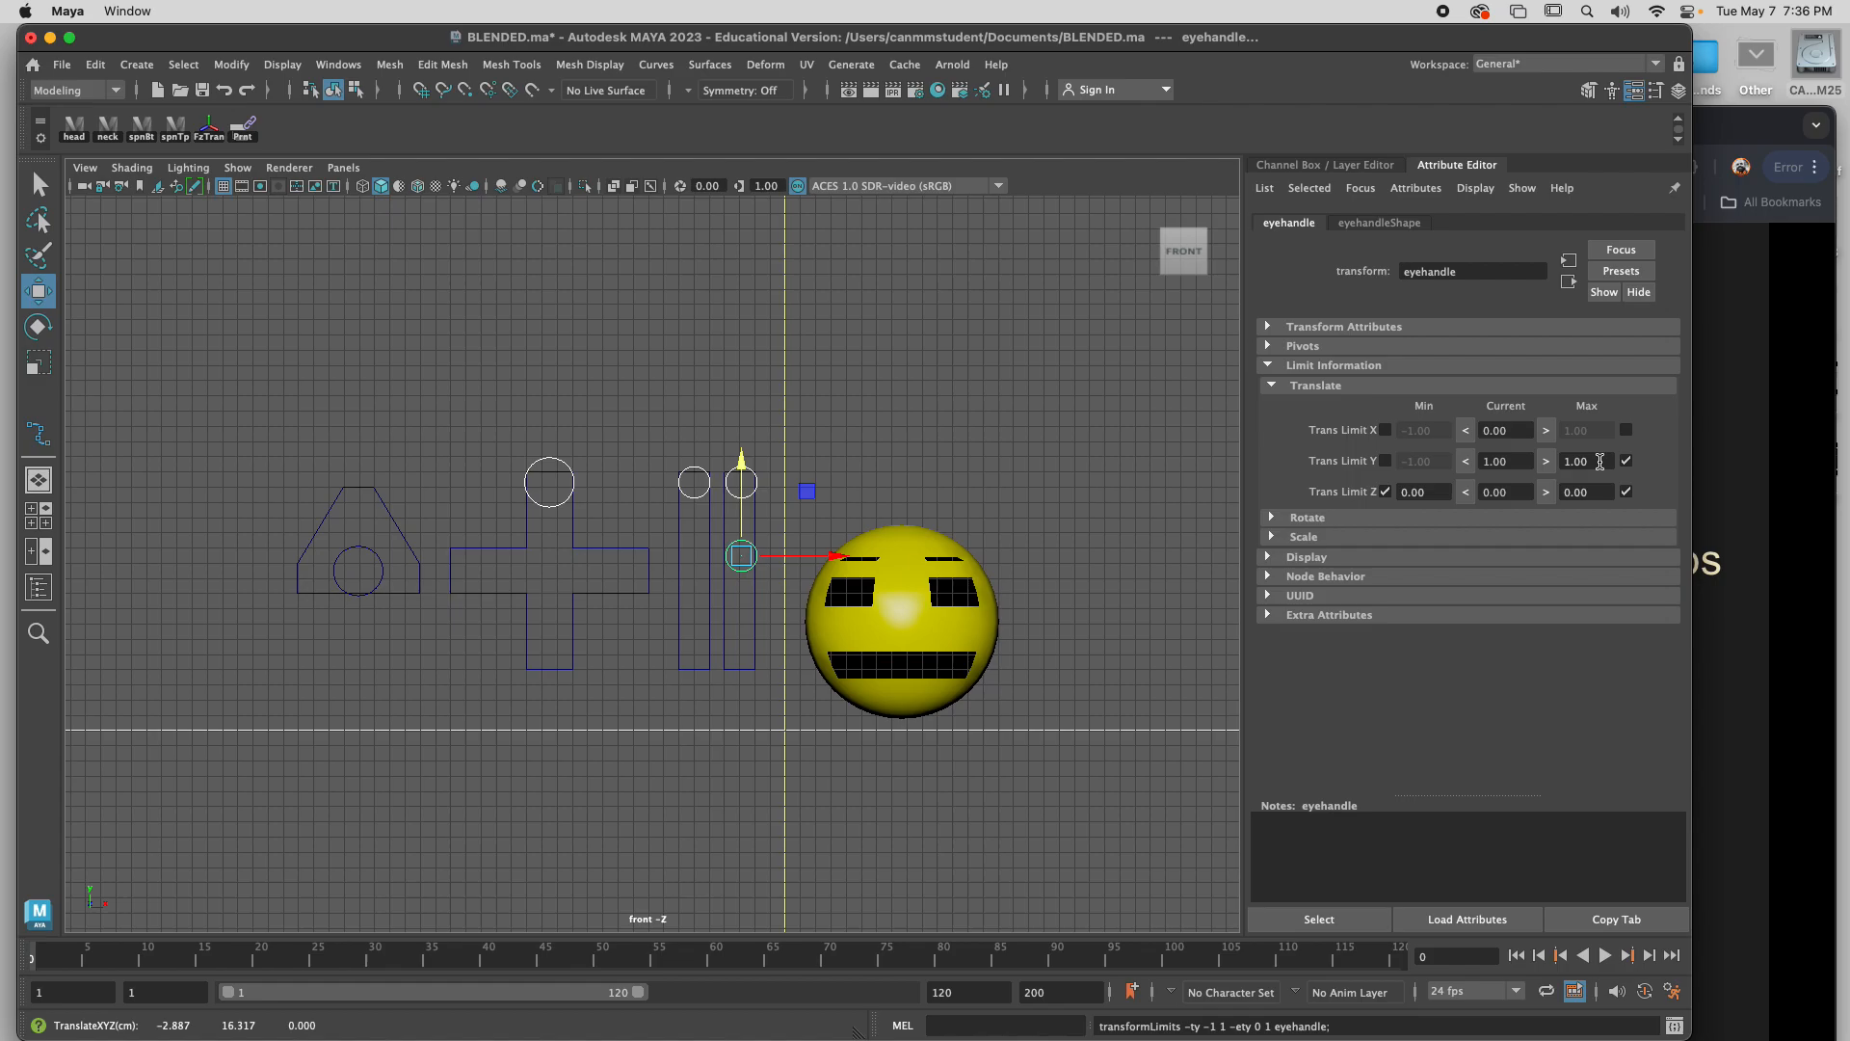
double_click(1600, 461)
text(5)
key(Return)
click(1385, 461)
Try a minimum Y translate limit of 5 for the eye handle.
double_click(1422, 462)
text(5)
key(Return)
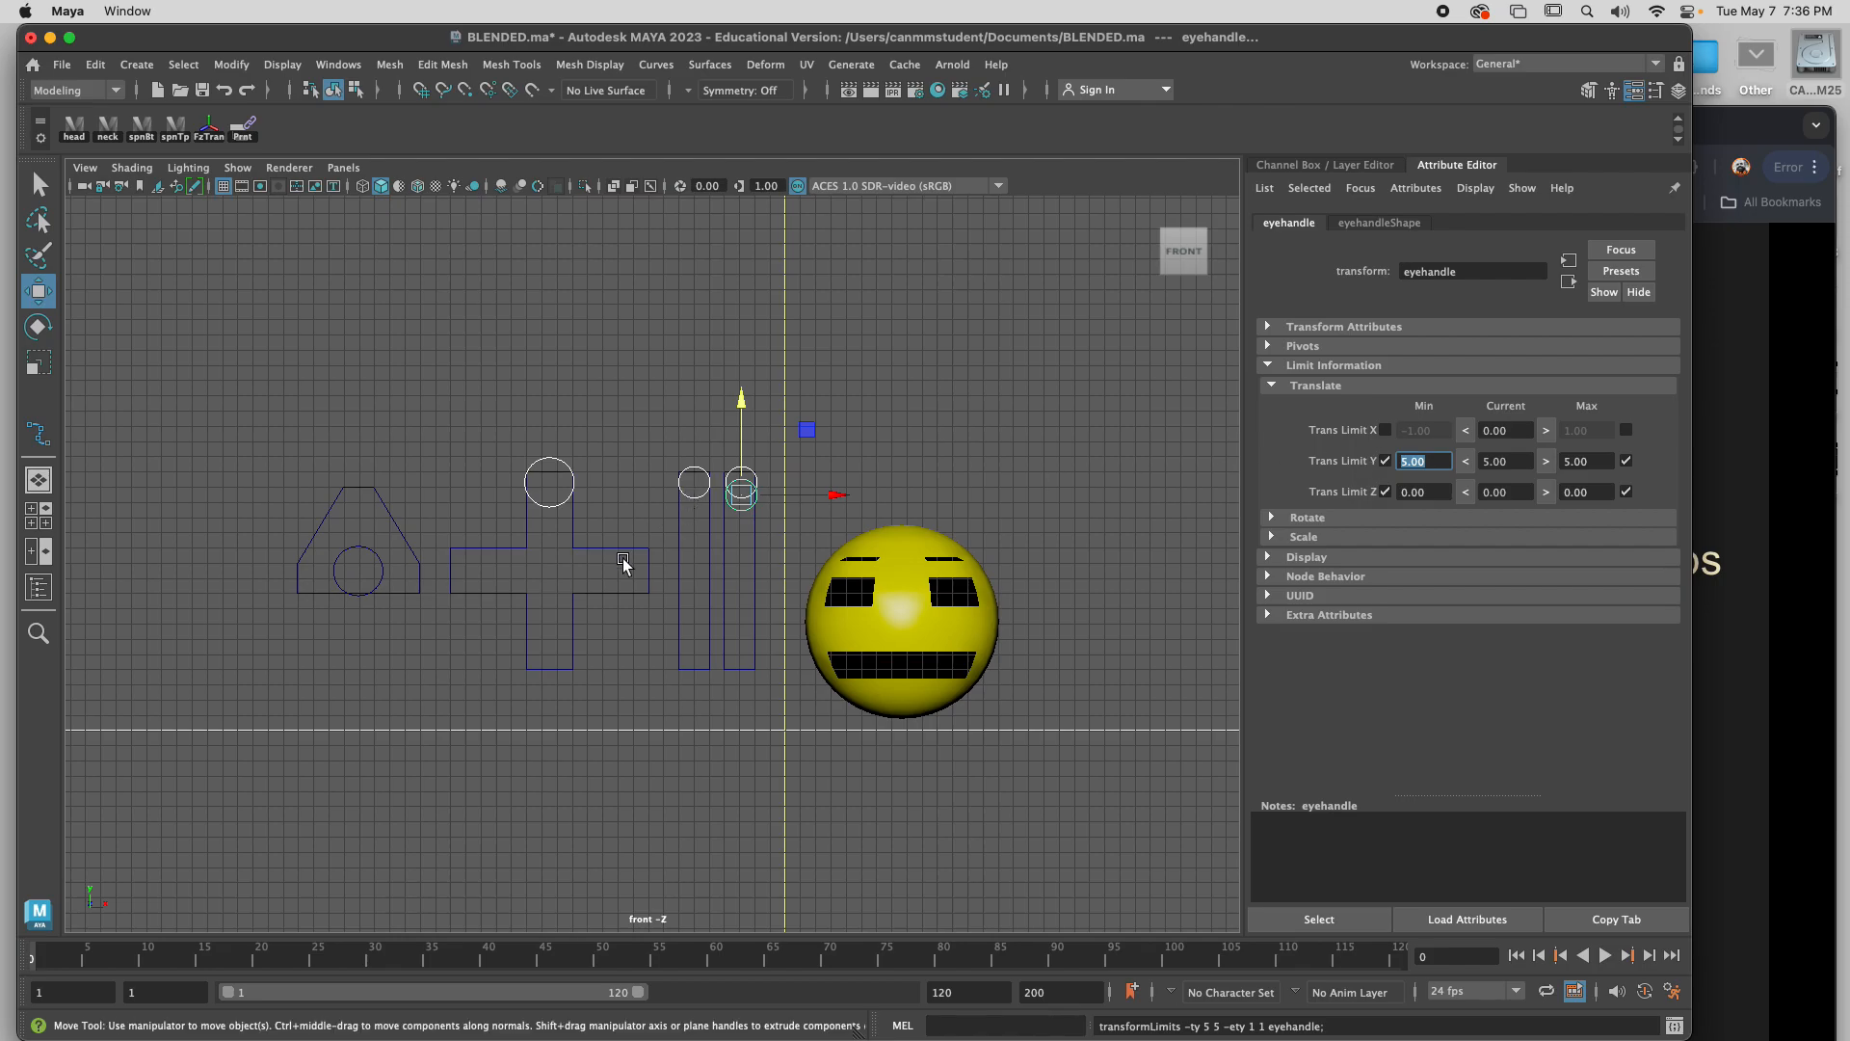
Delete the duplicate circle over the eye handle, then test moving the circle in the blink box vertically.
click(862, 448)
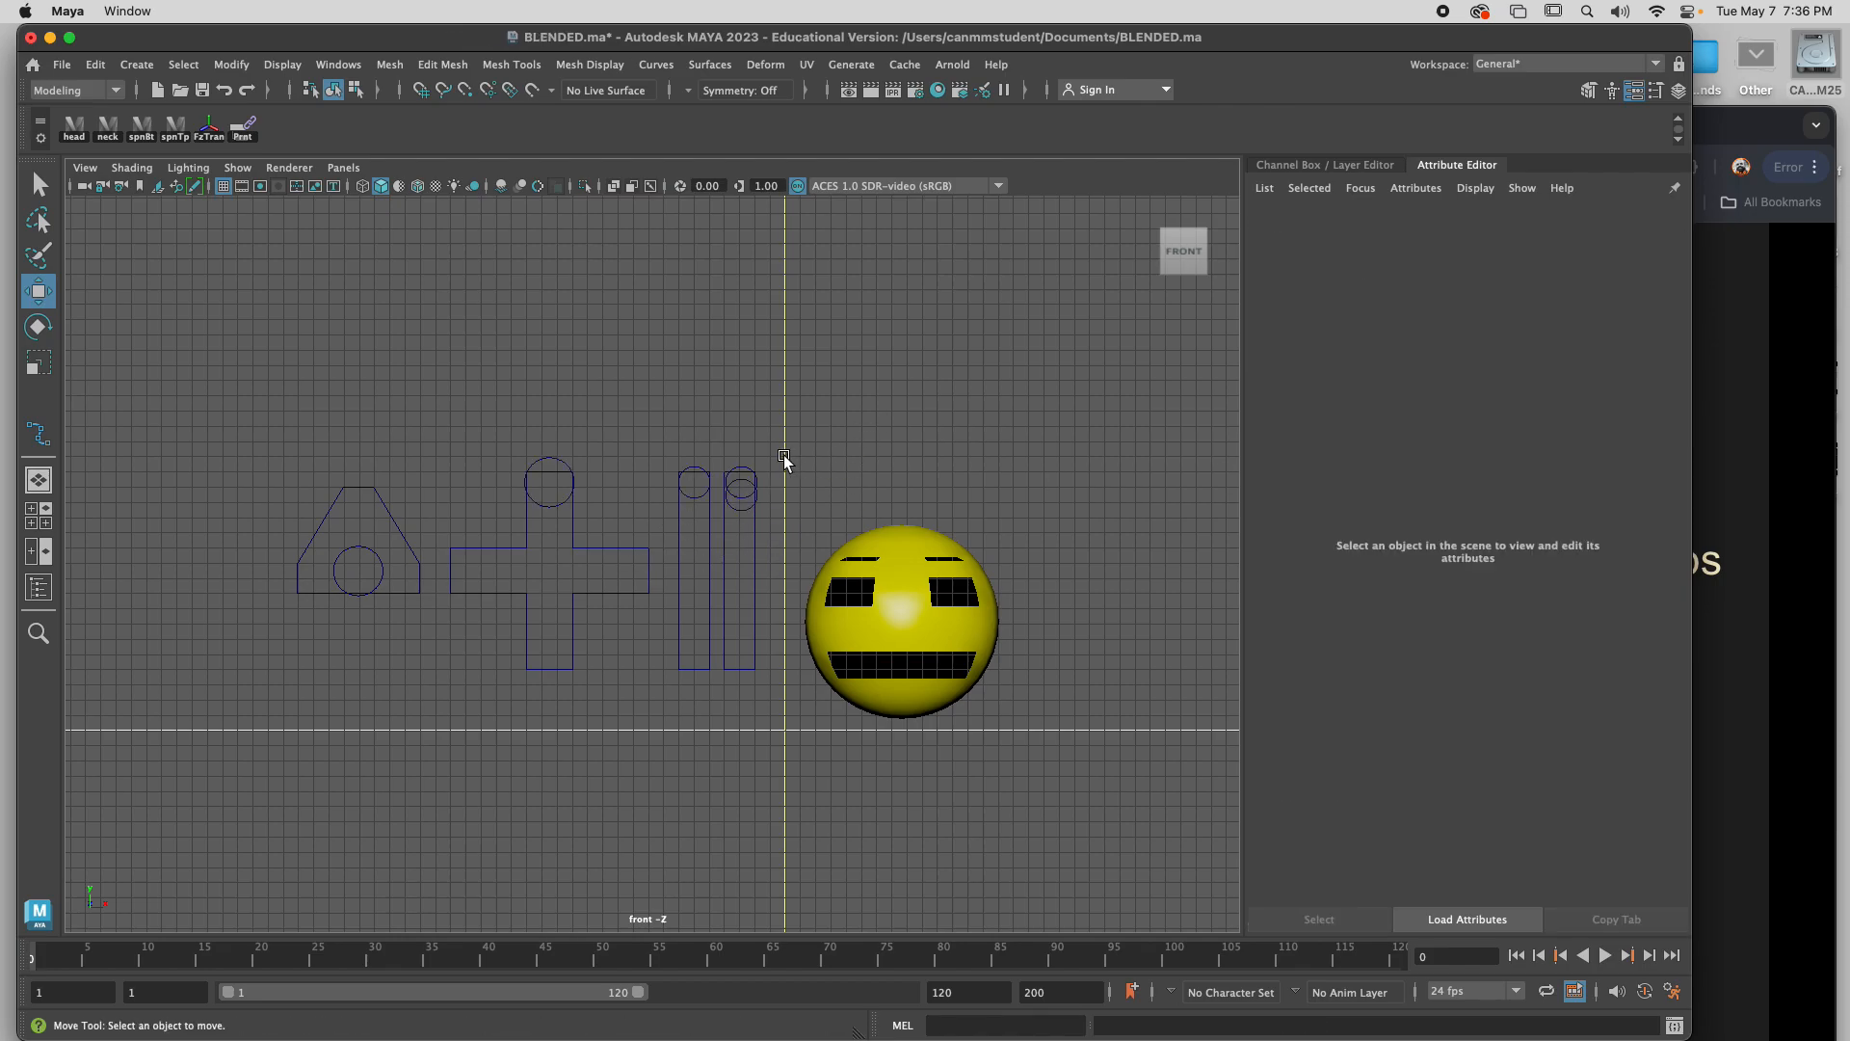
click(742, 472)
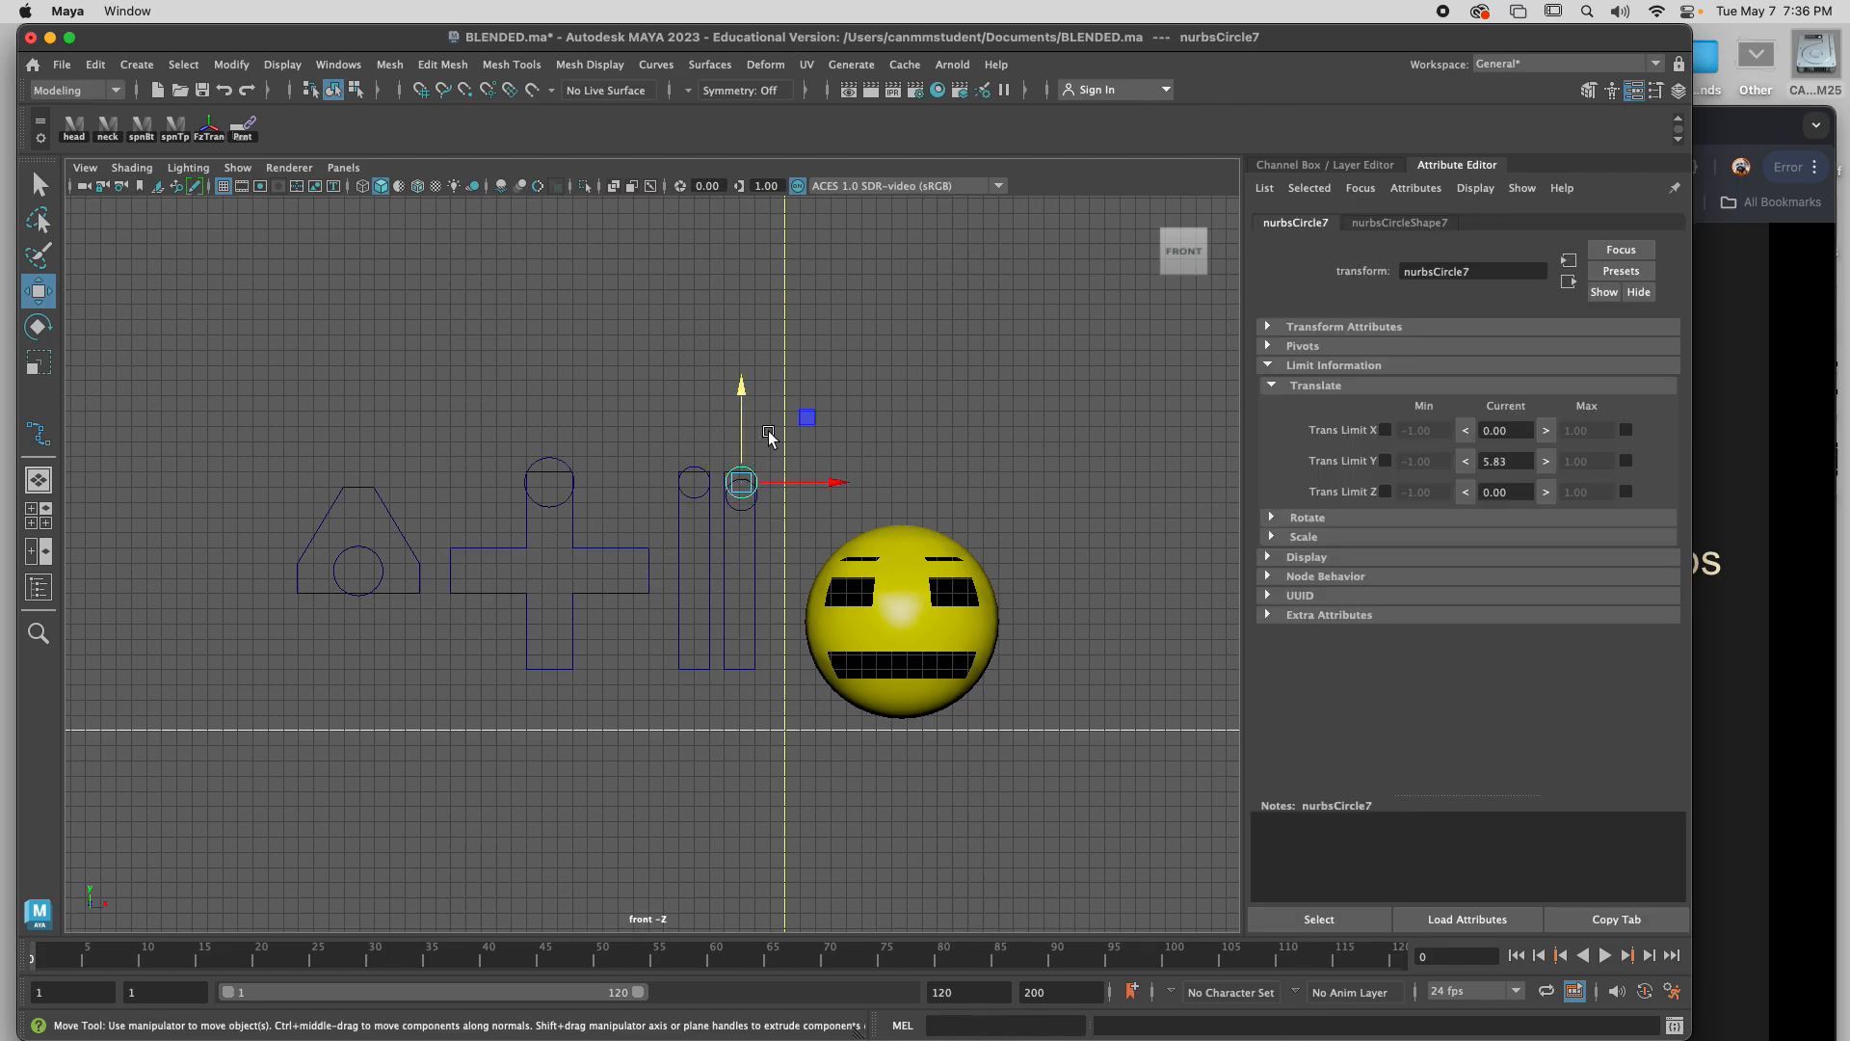
click(736, 507)
click(736, 507)
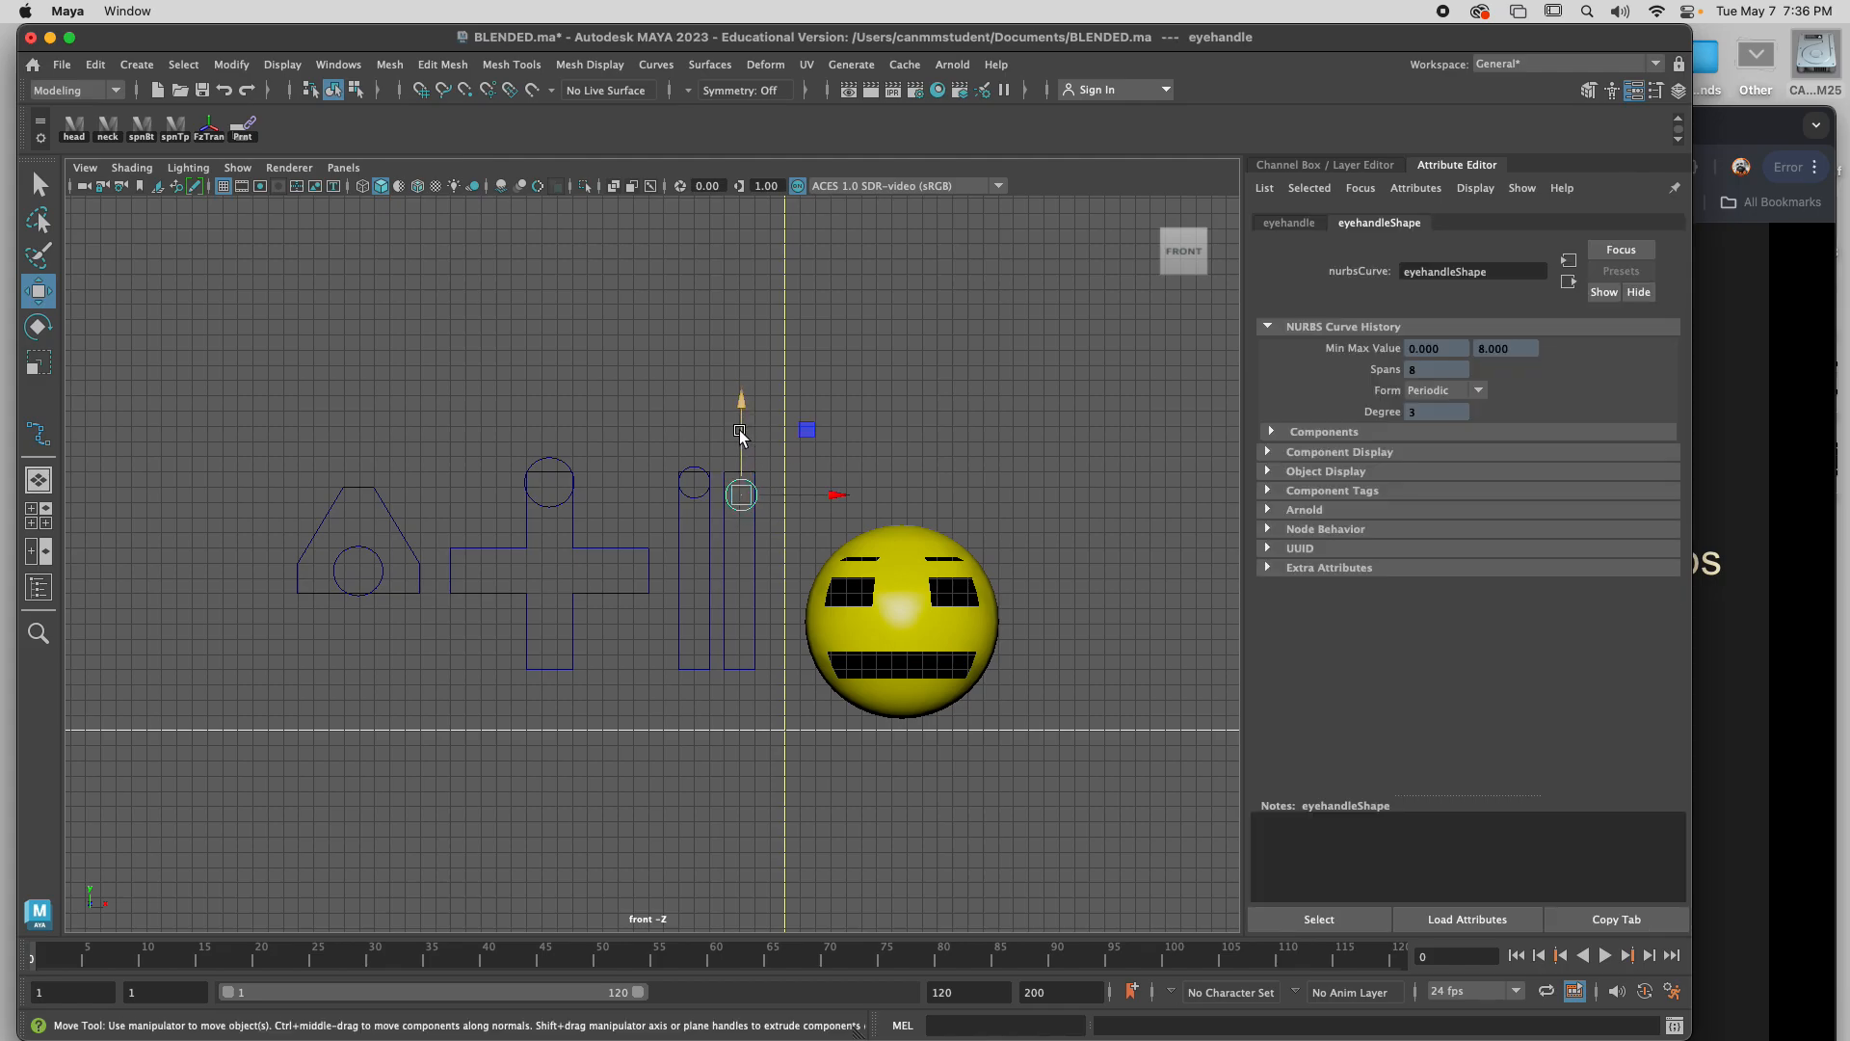
drag(697, 490, 702, 517)
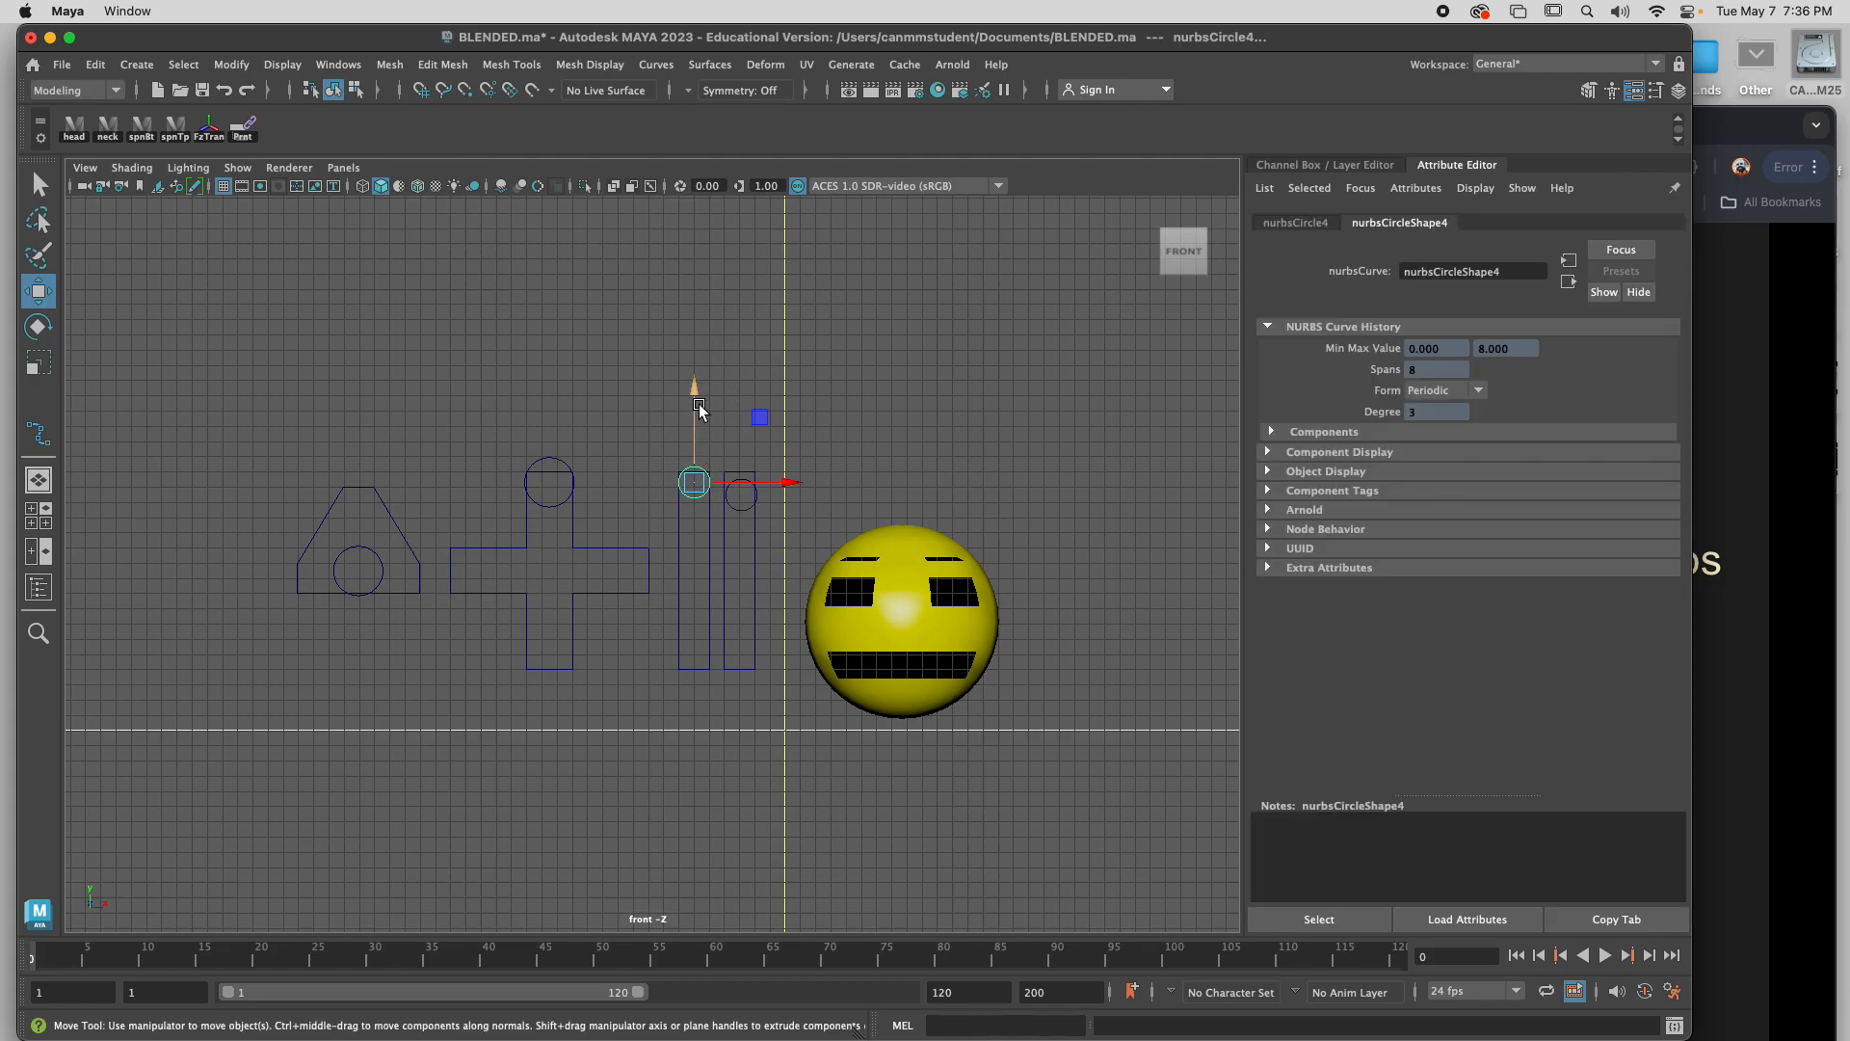
mouse_move(696, 411)
mouse_down()
mouse_move(701, 382)
mouse_move(710, 403)
mouse_up()
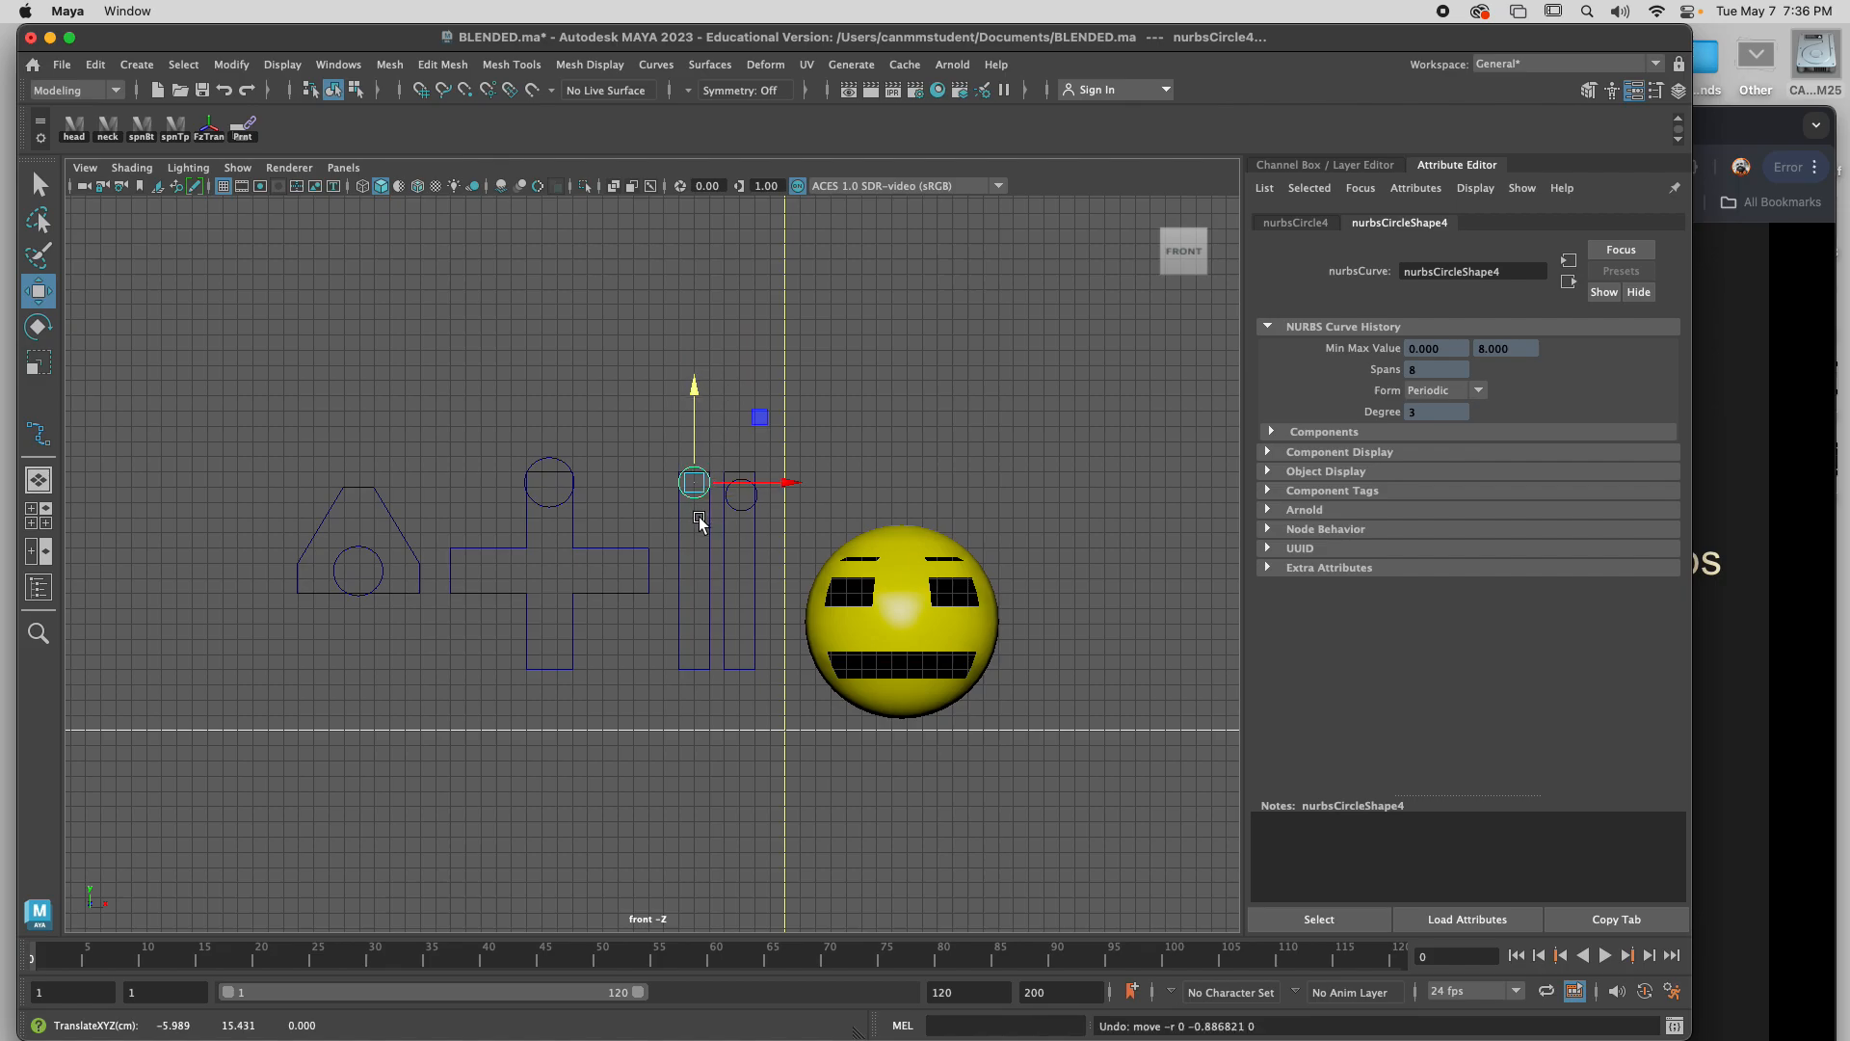
Test moving the mouth handle upward, then undo the recent changes back to before the eye handle's minimum Y limit of 5.
click(557, 488)
drag(553, 388, 554, 368)
key(super+z)
key(super+z)
key(super+z)
key(super+z)
key(super+z)
key(super+z)
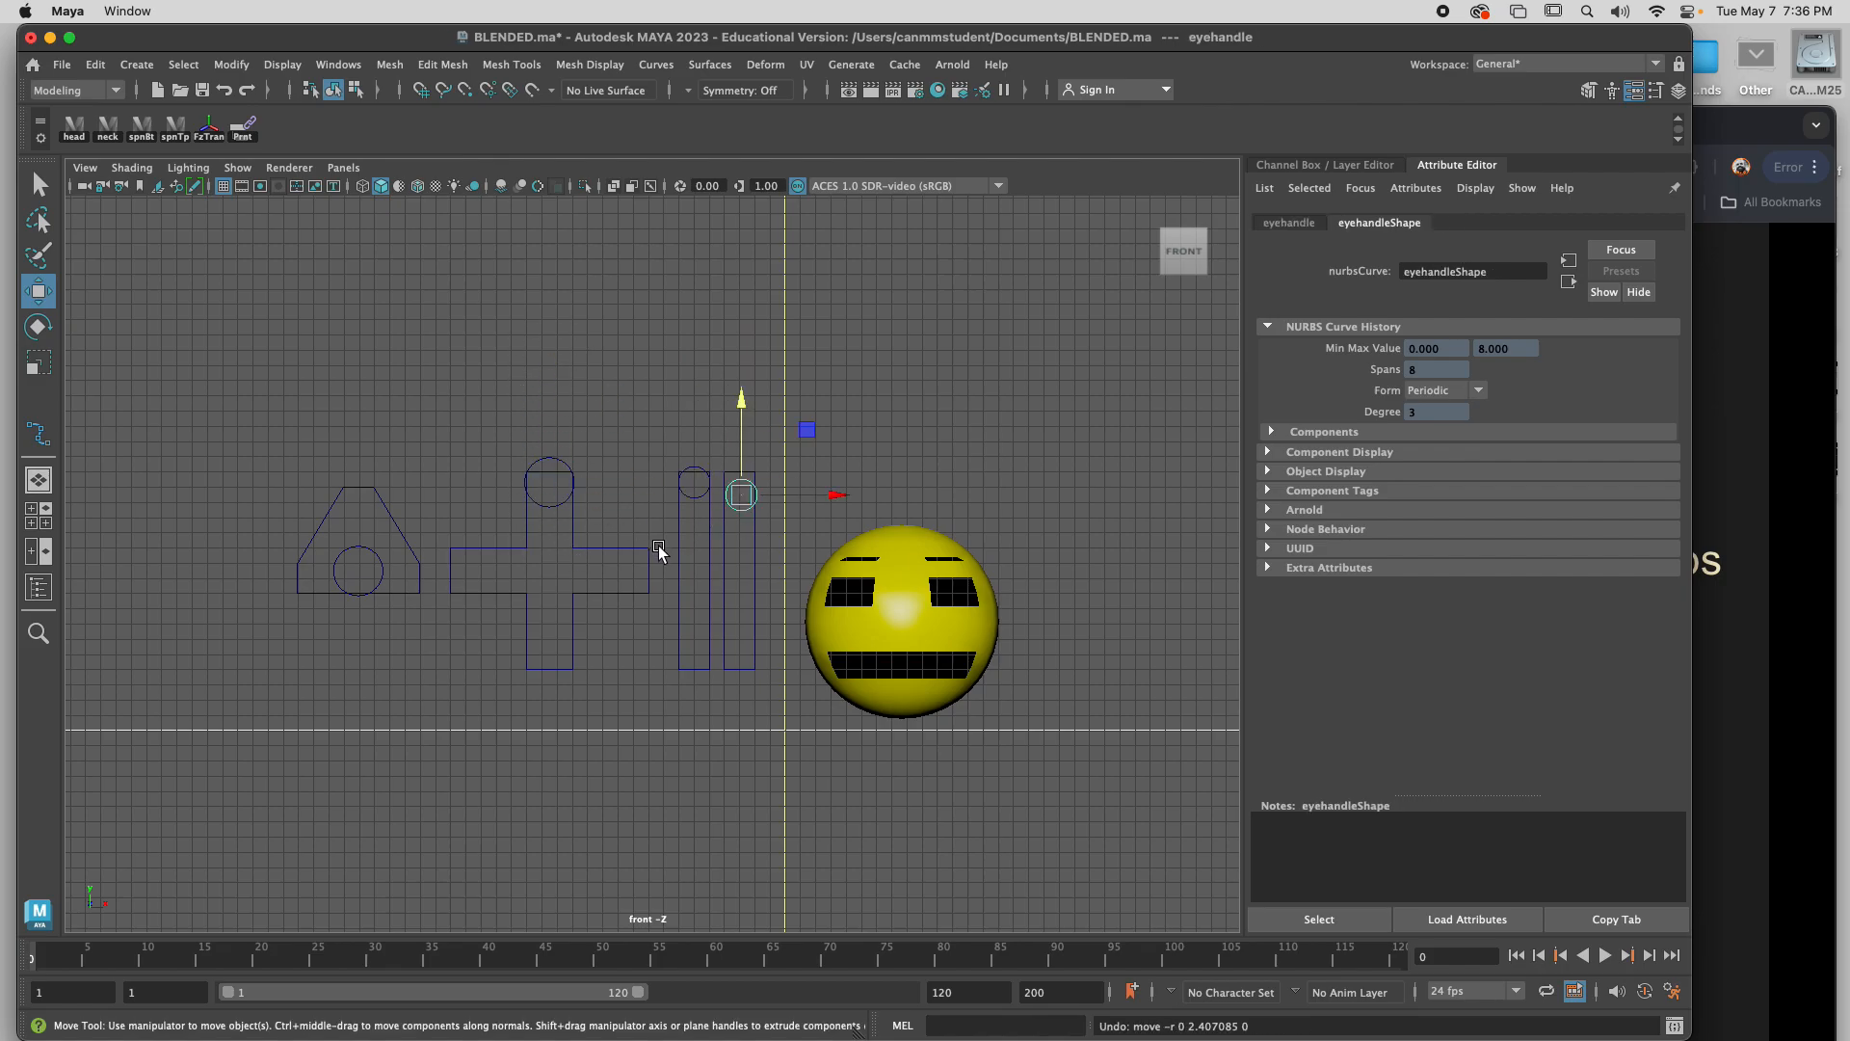
key(super+z)
key(super+z)
key(super+z)
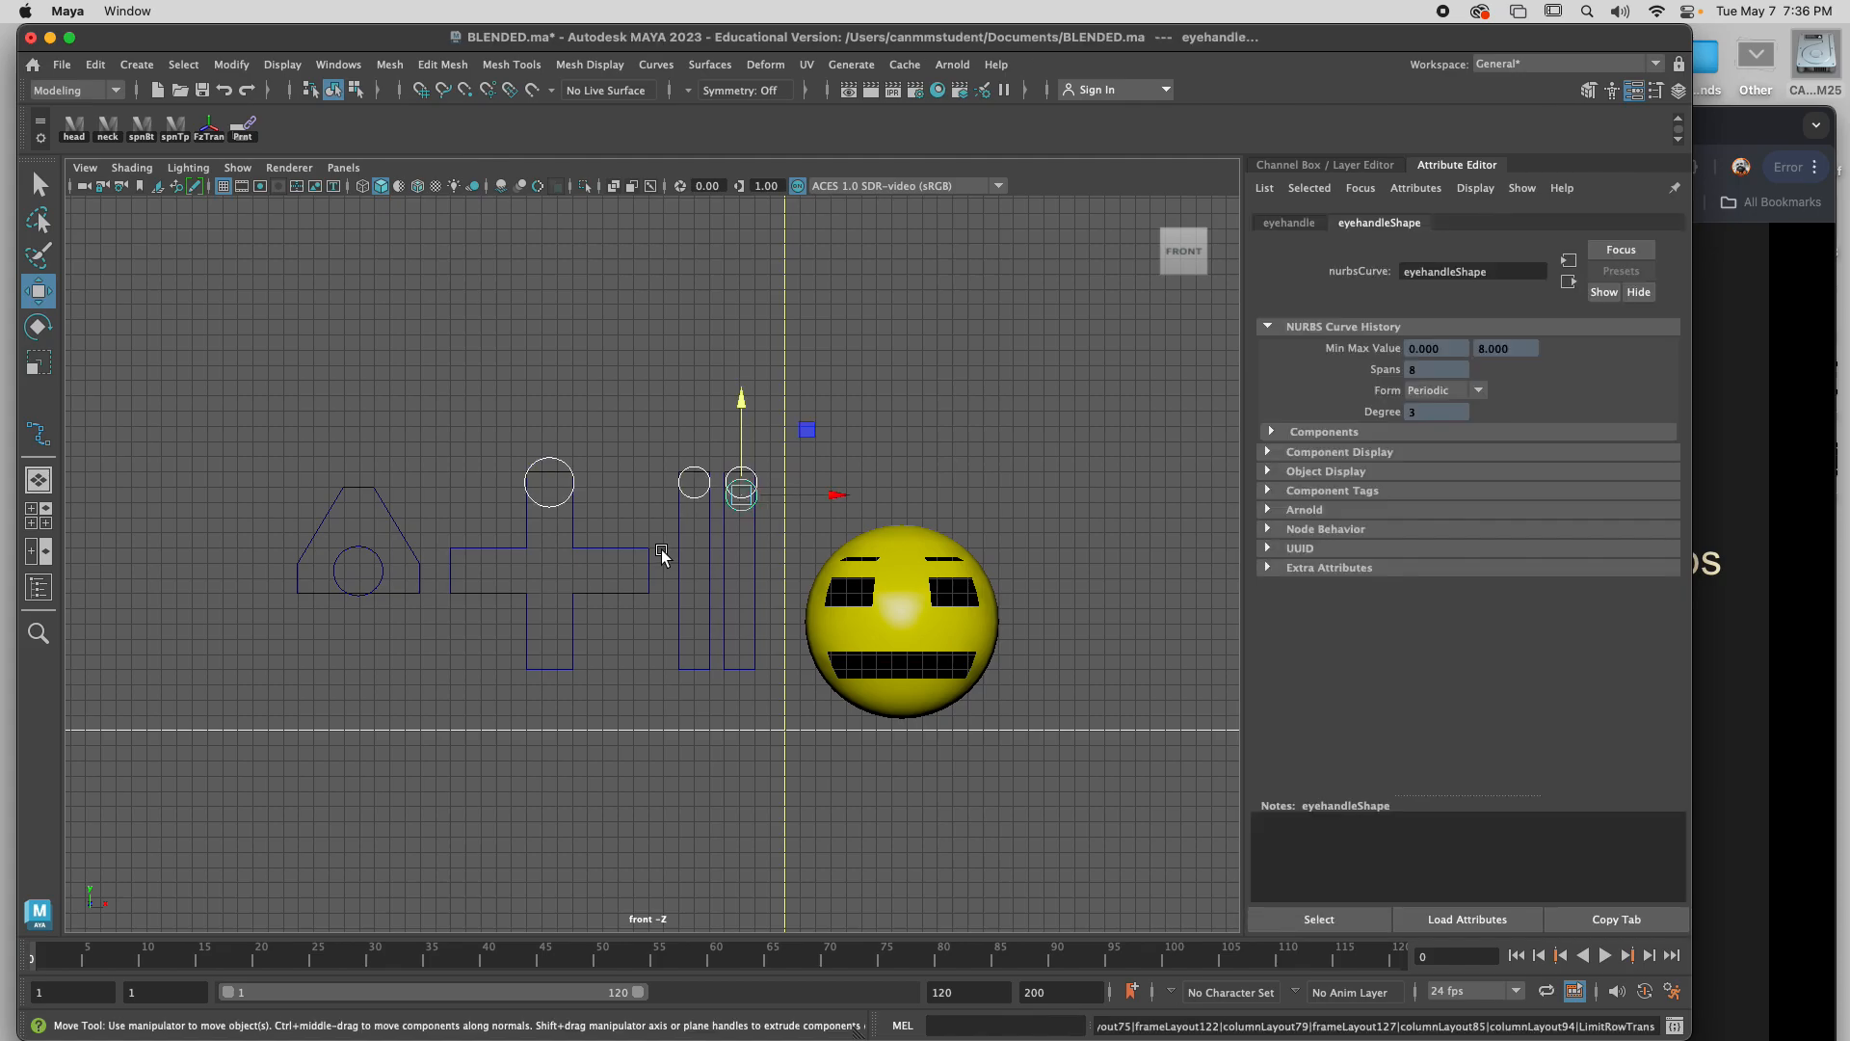
key(super+z)
key(super+z)
key(super+z)
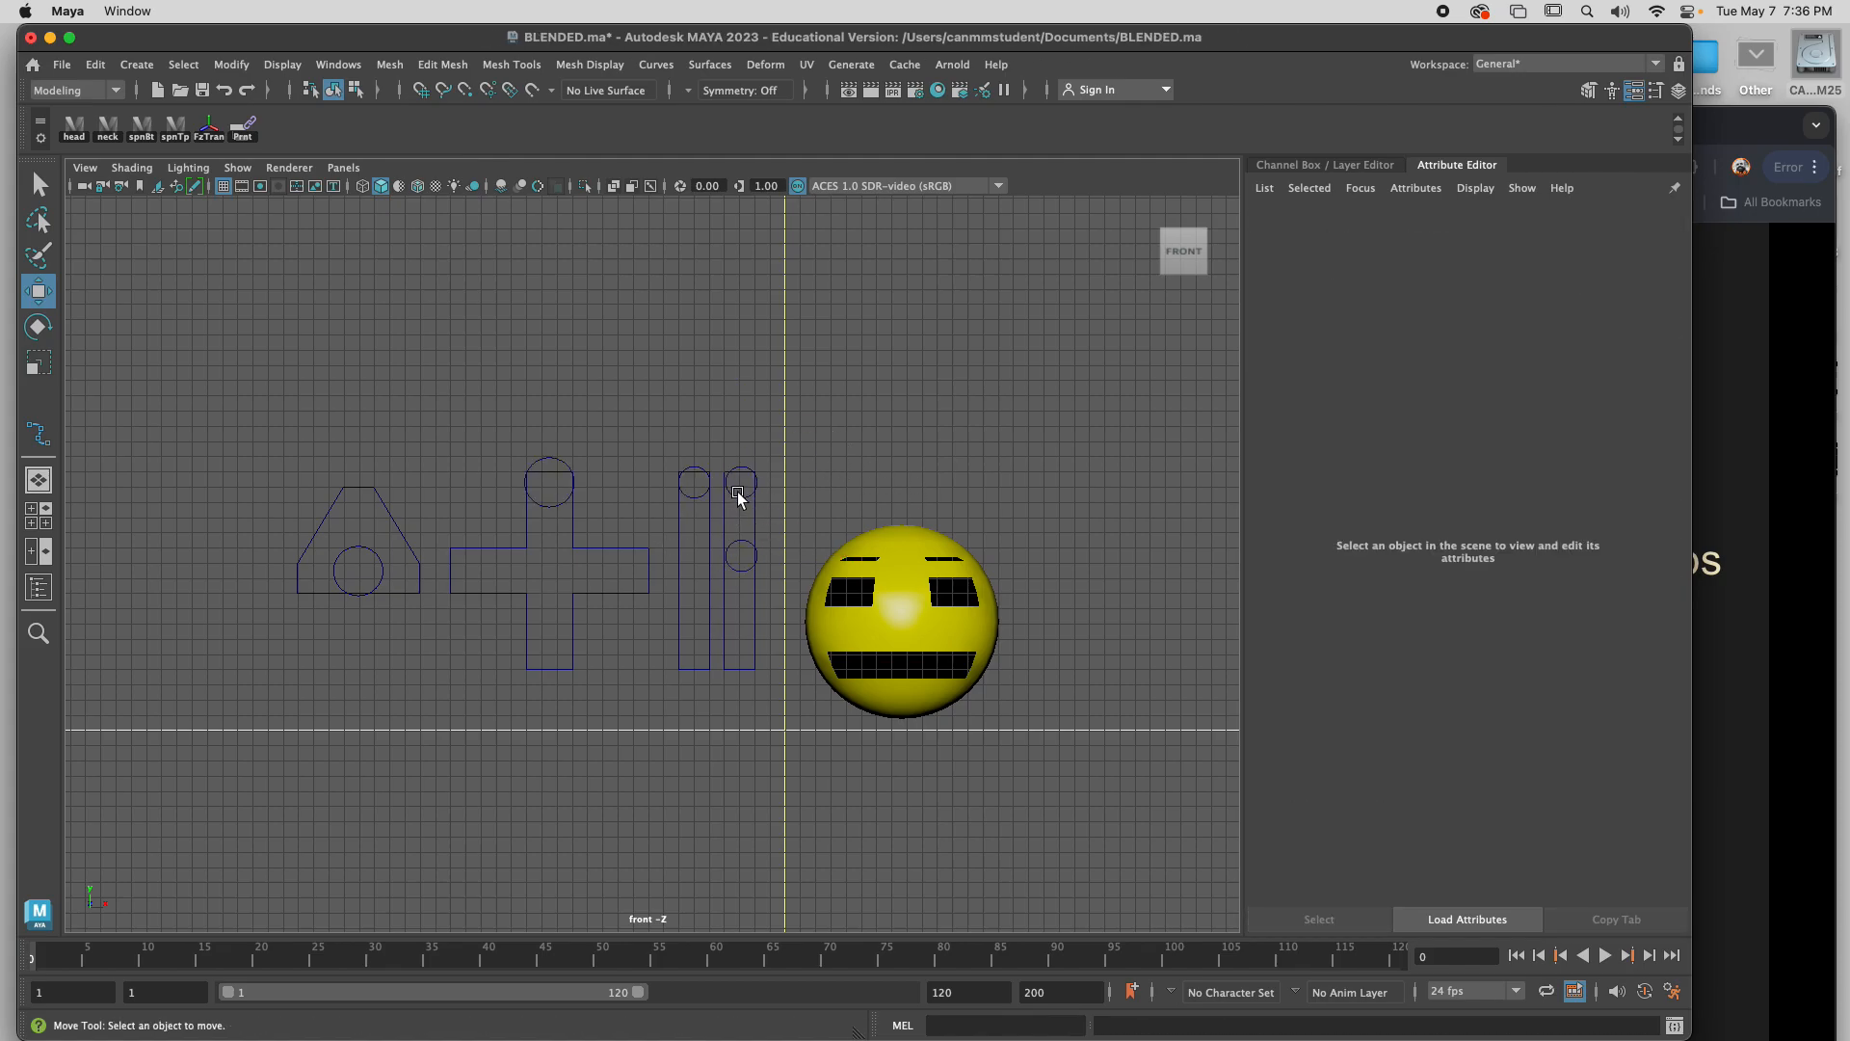
Delete the duplicate circle at the top of the eye control box and select the remaining eye handle.
key(shift+z)
key(shift+z)
key(shift+z)
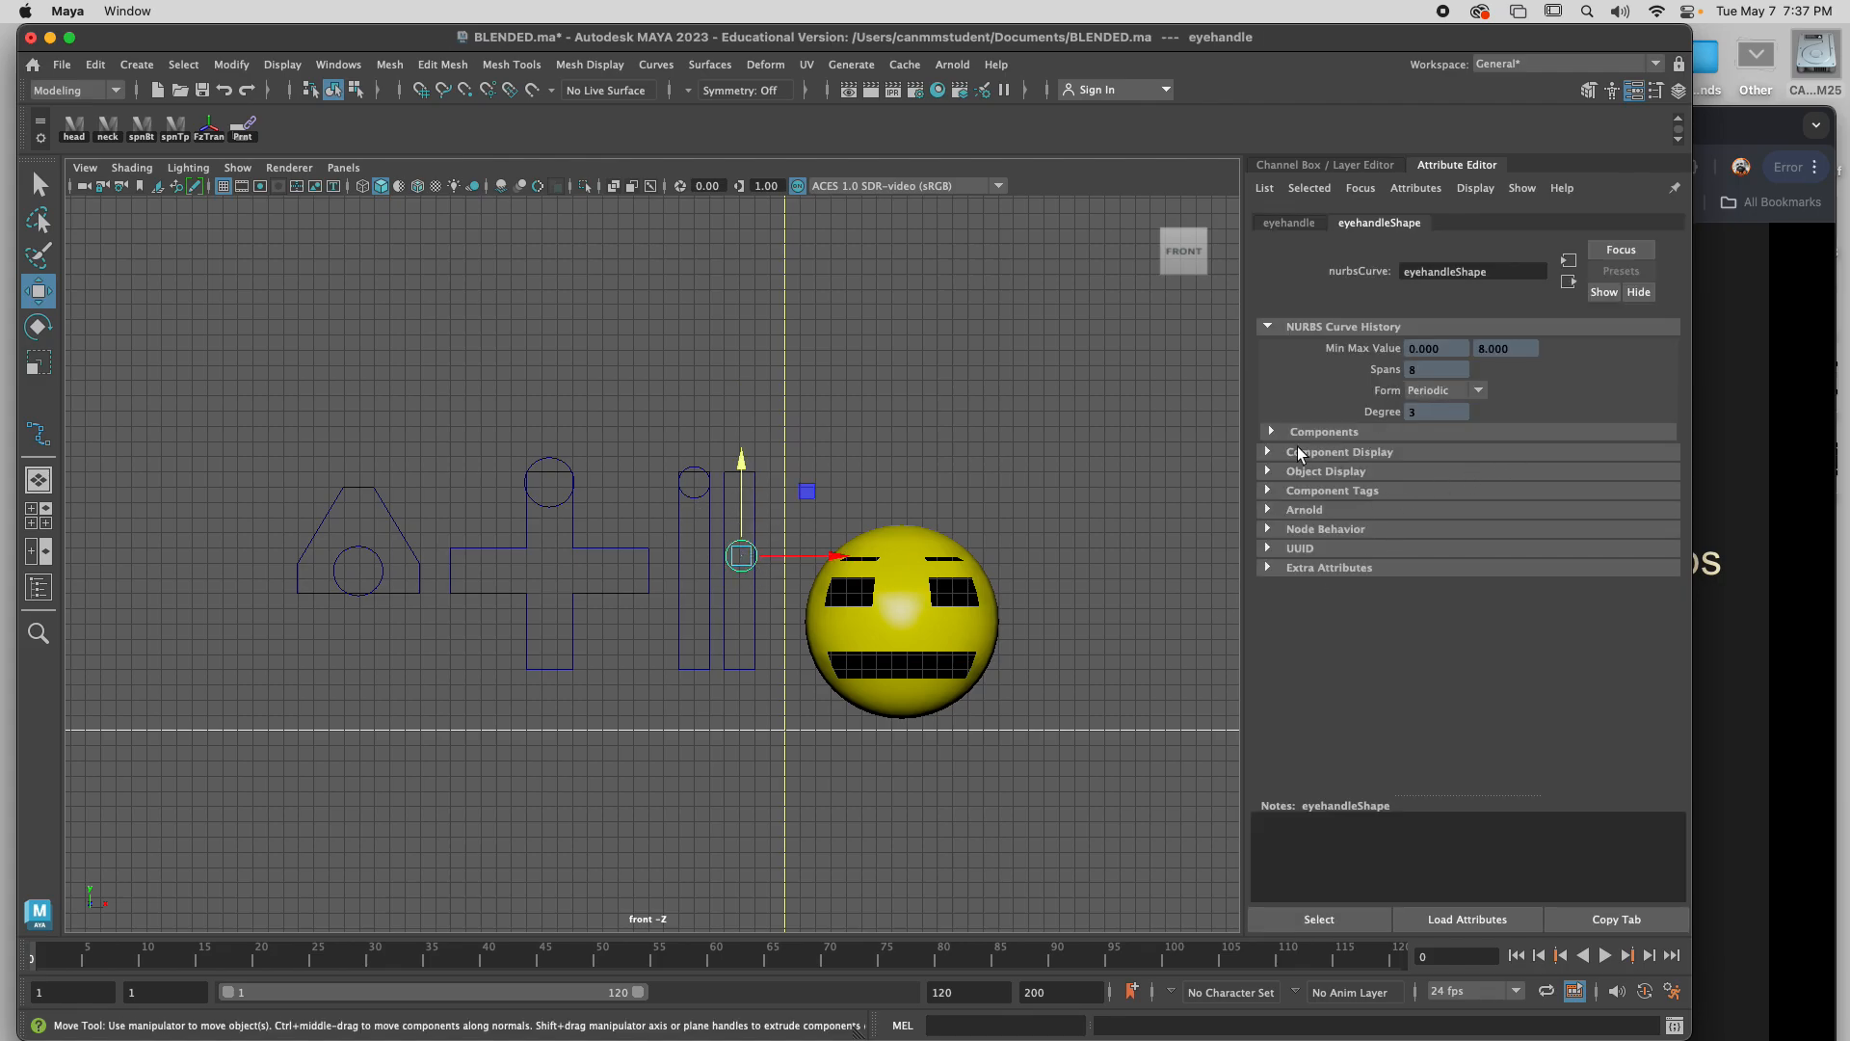
Set the eye handle's minimum Y translate limit to -5.
click(1292, 223)
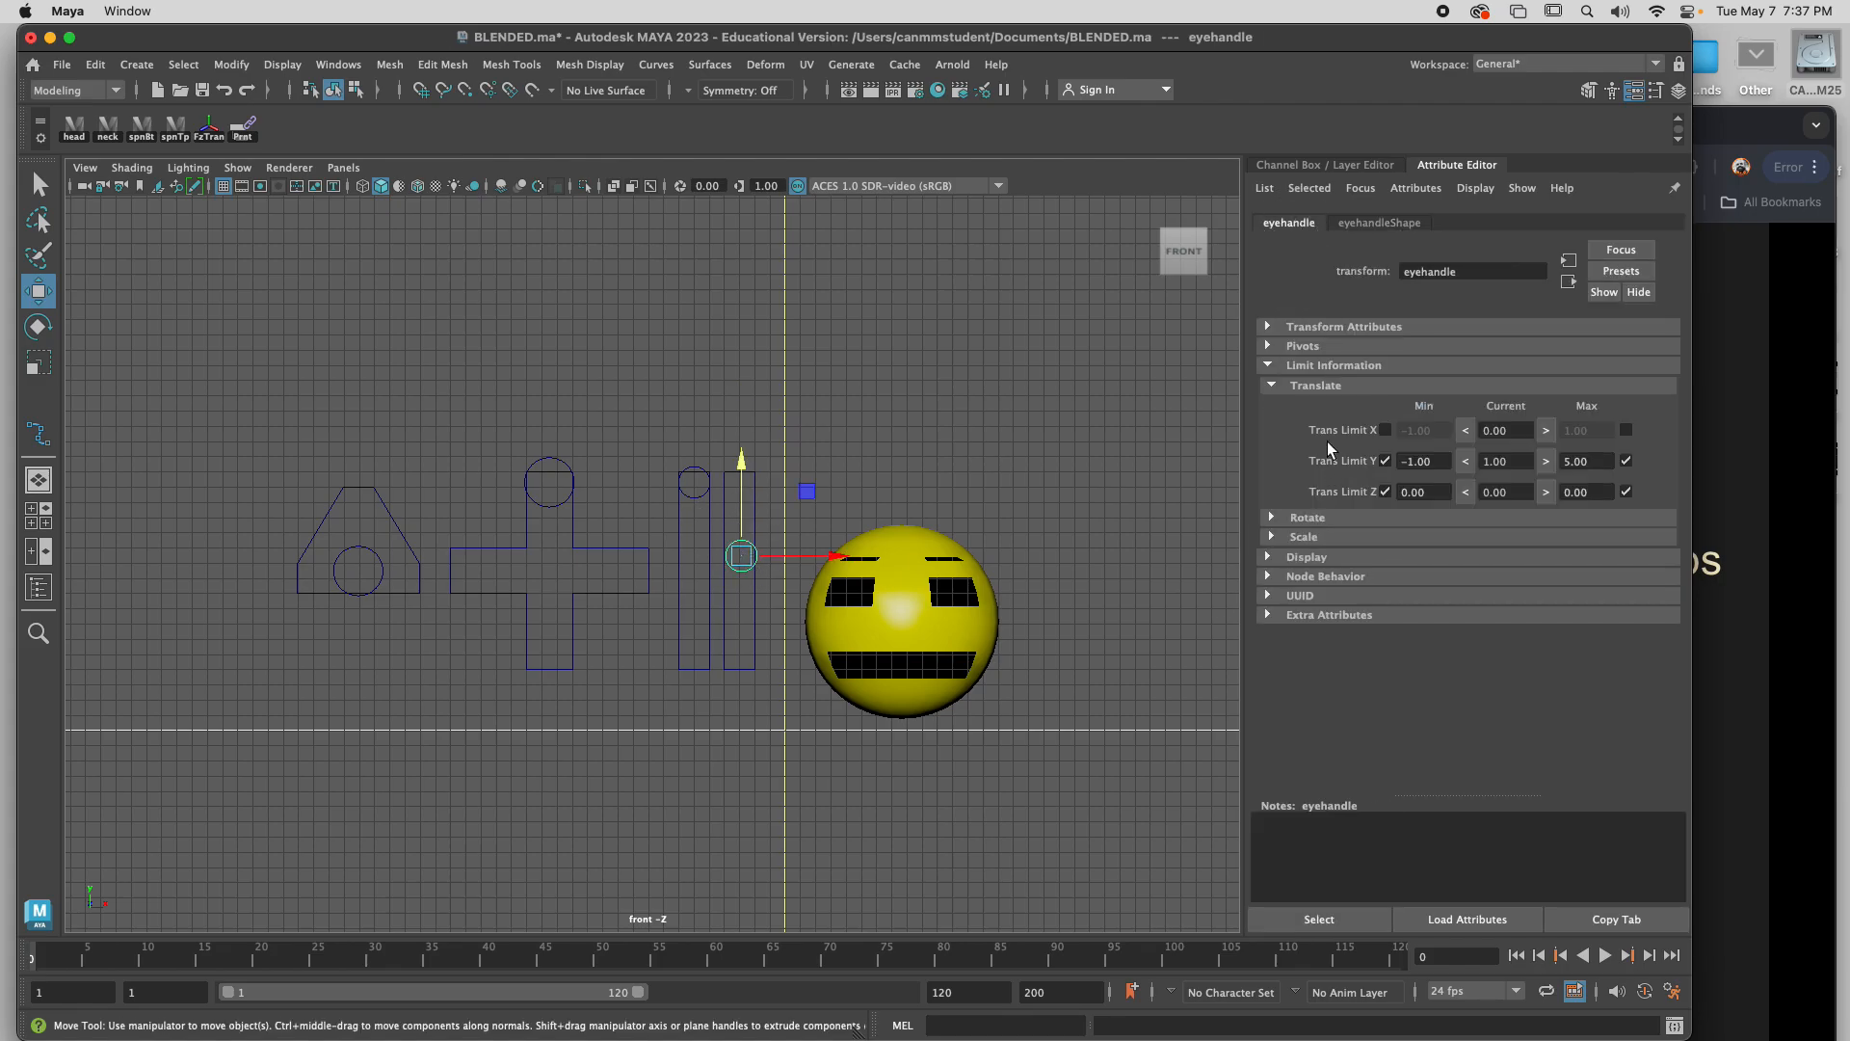
click(1414, 496)
click(1436, 461)
text(-5)
key(Return)
Enable minimum and maximum X translate limits of 0 for the eye handle.
click(1386, 430)
click(1626, 430)
click(1586, 430)
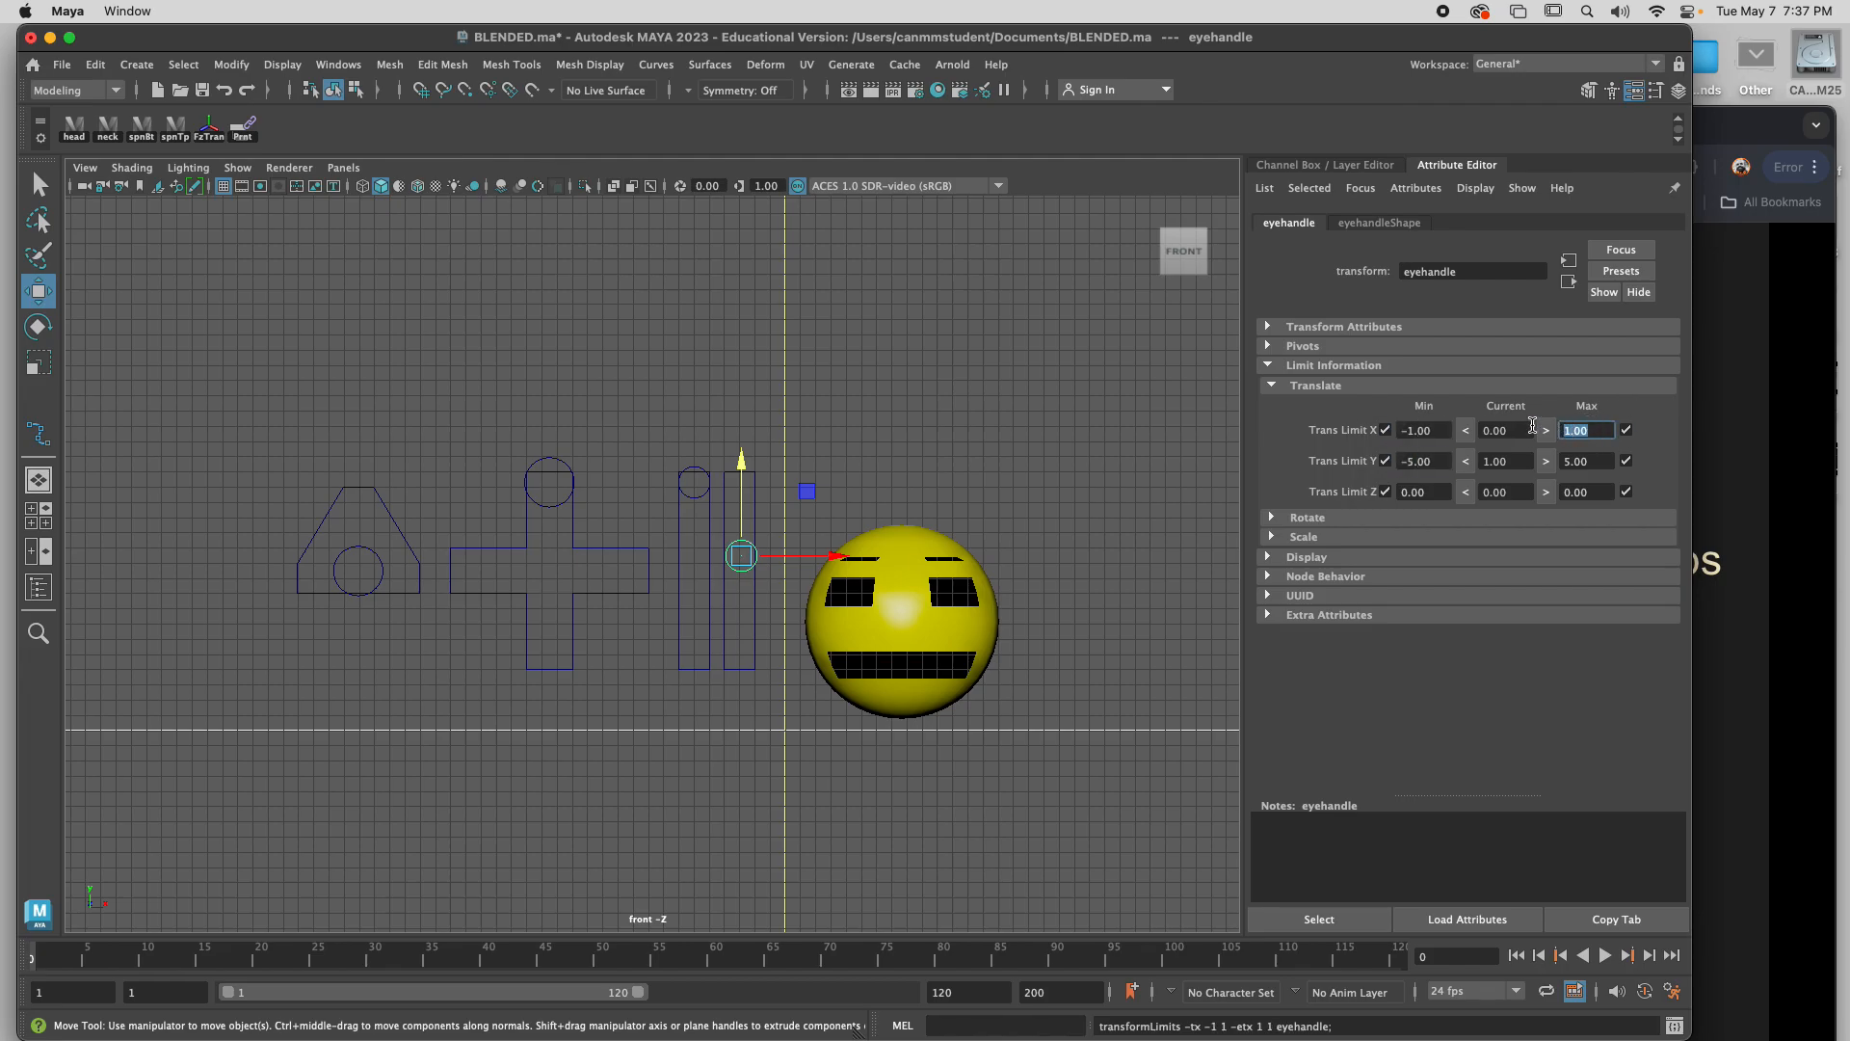
text(0)
click(1424, 430)
text(0)
key(Return)
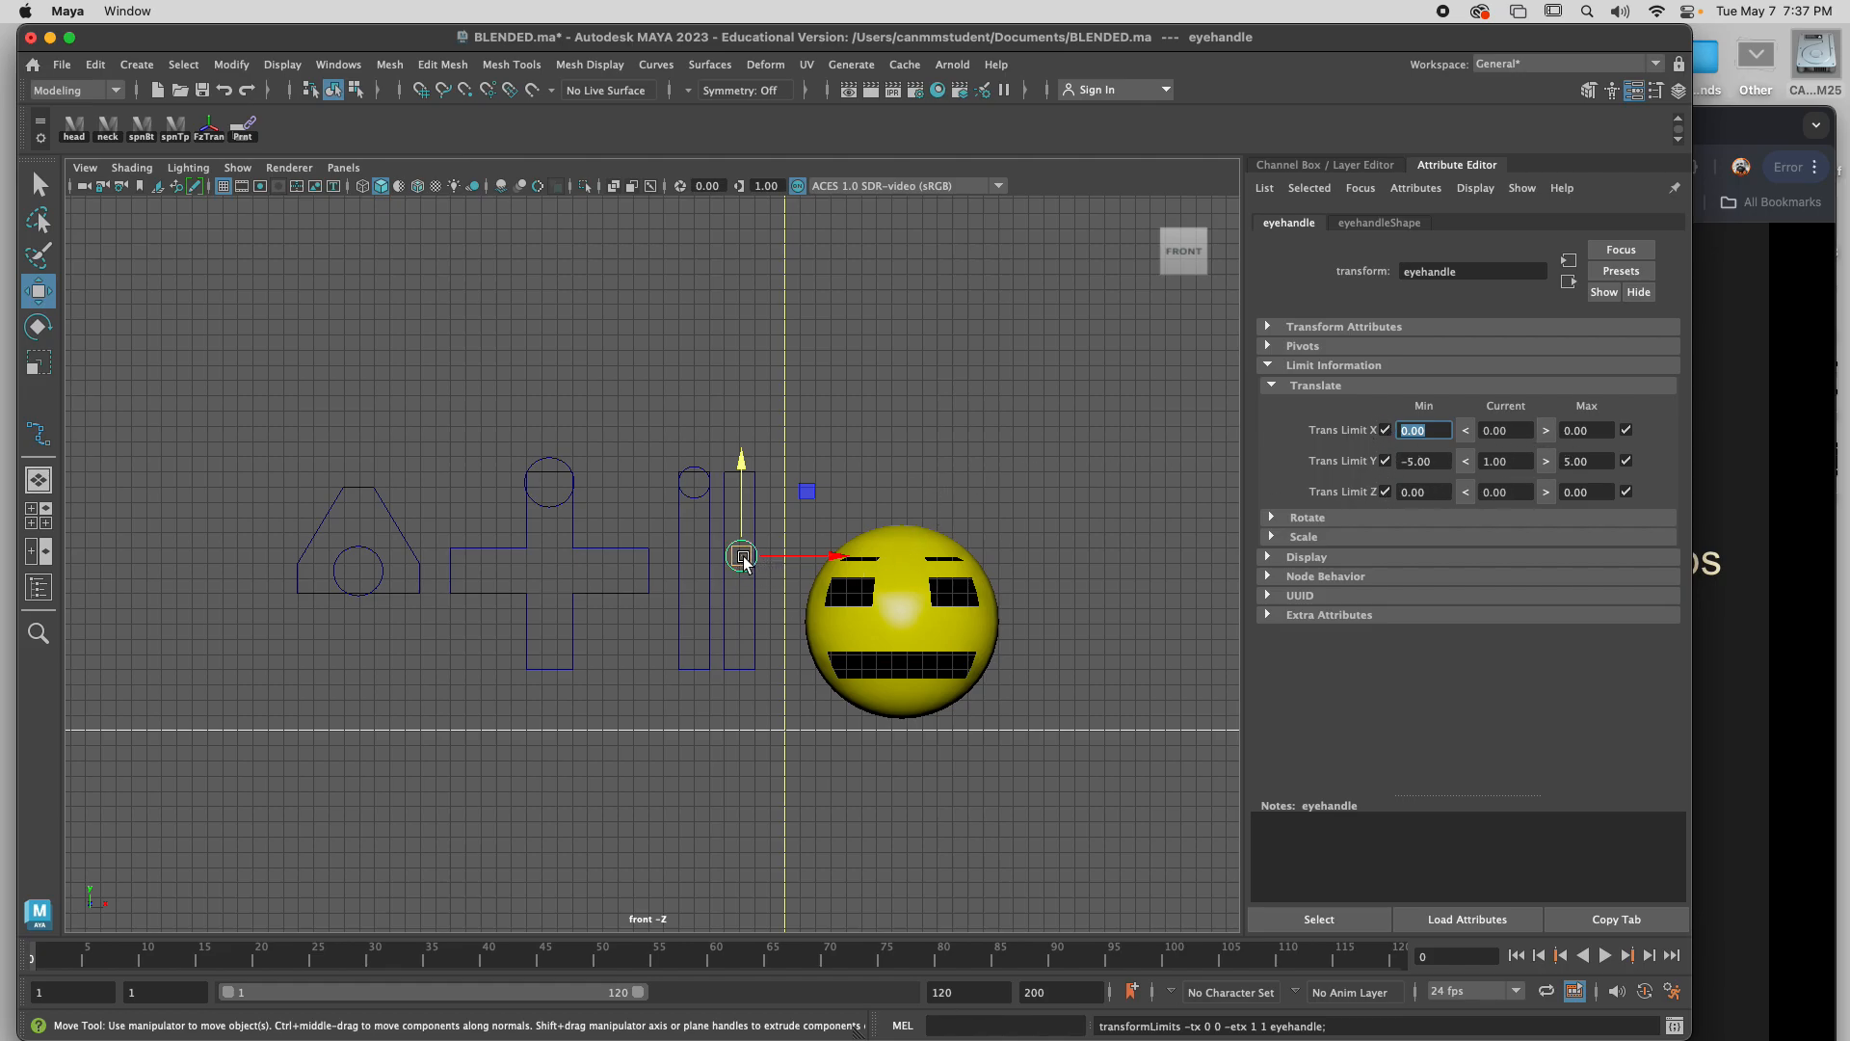
Test moving the eye handle up its box, then lower the circles in the blink box to a Translate Y of about 1.58.
drag(742, 559, 651, 333)
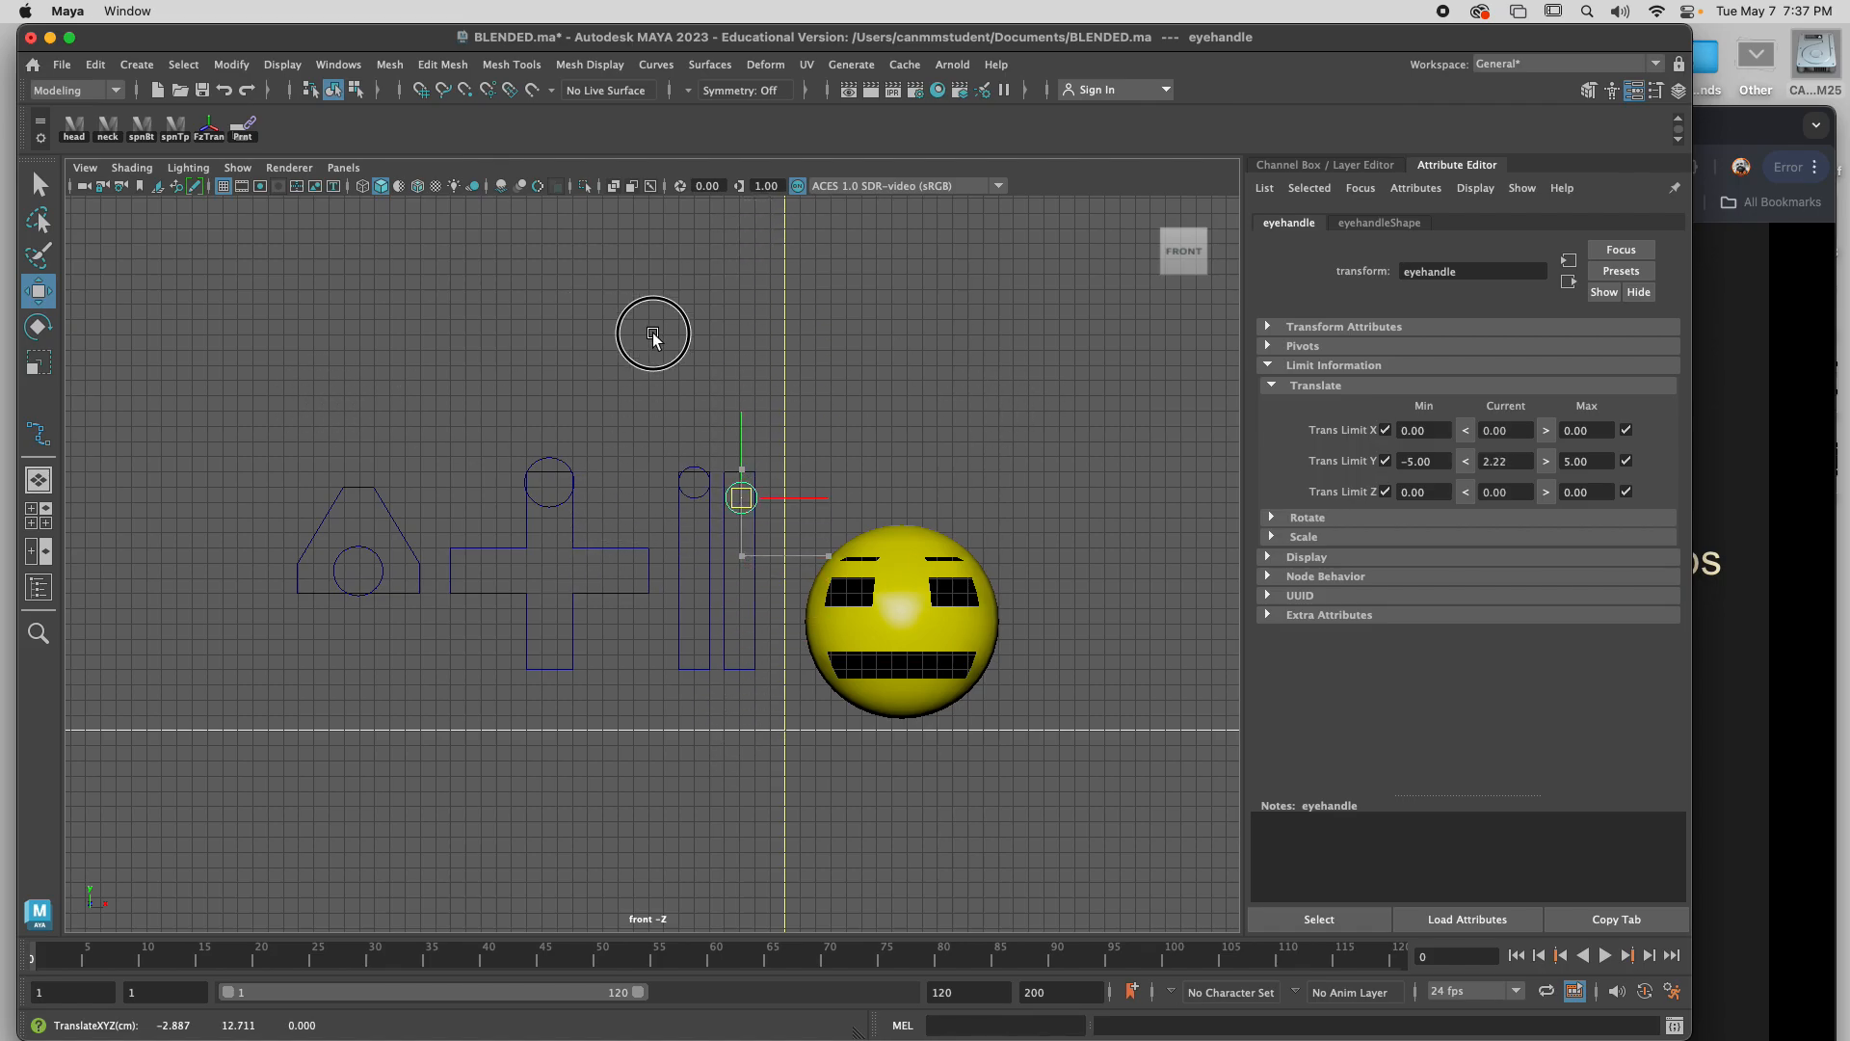
click(696, 500)
drag(699, 495, 699, 493)
key(super+z)
drag(694, 400, 710, 460)
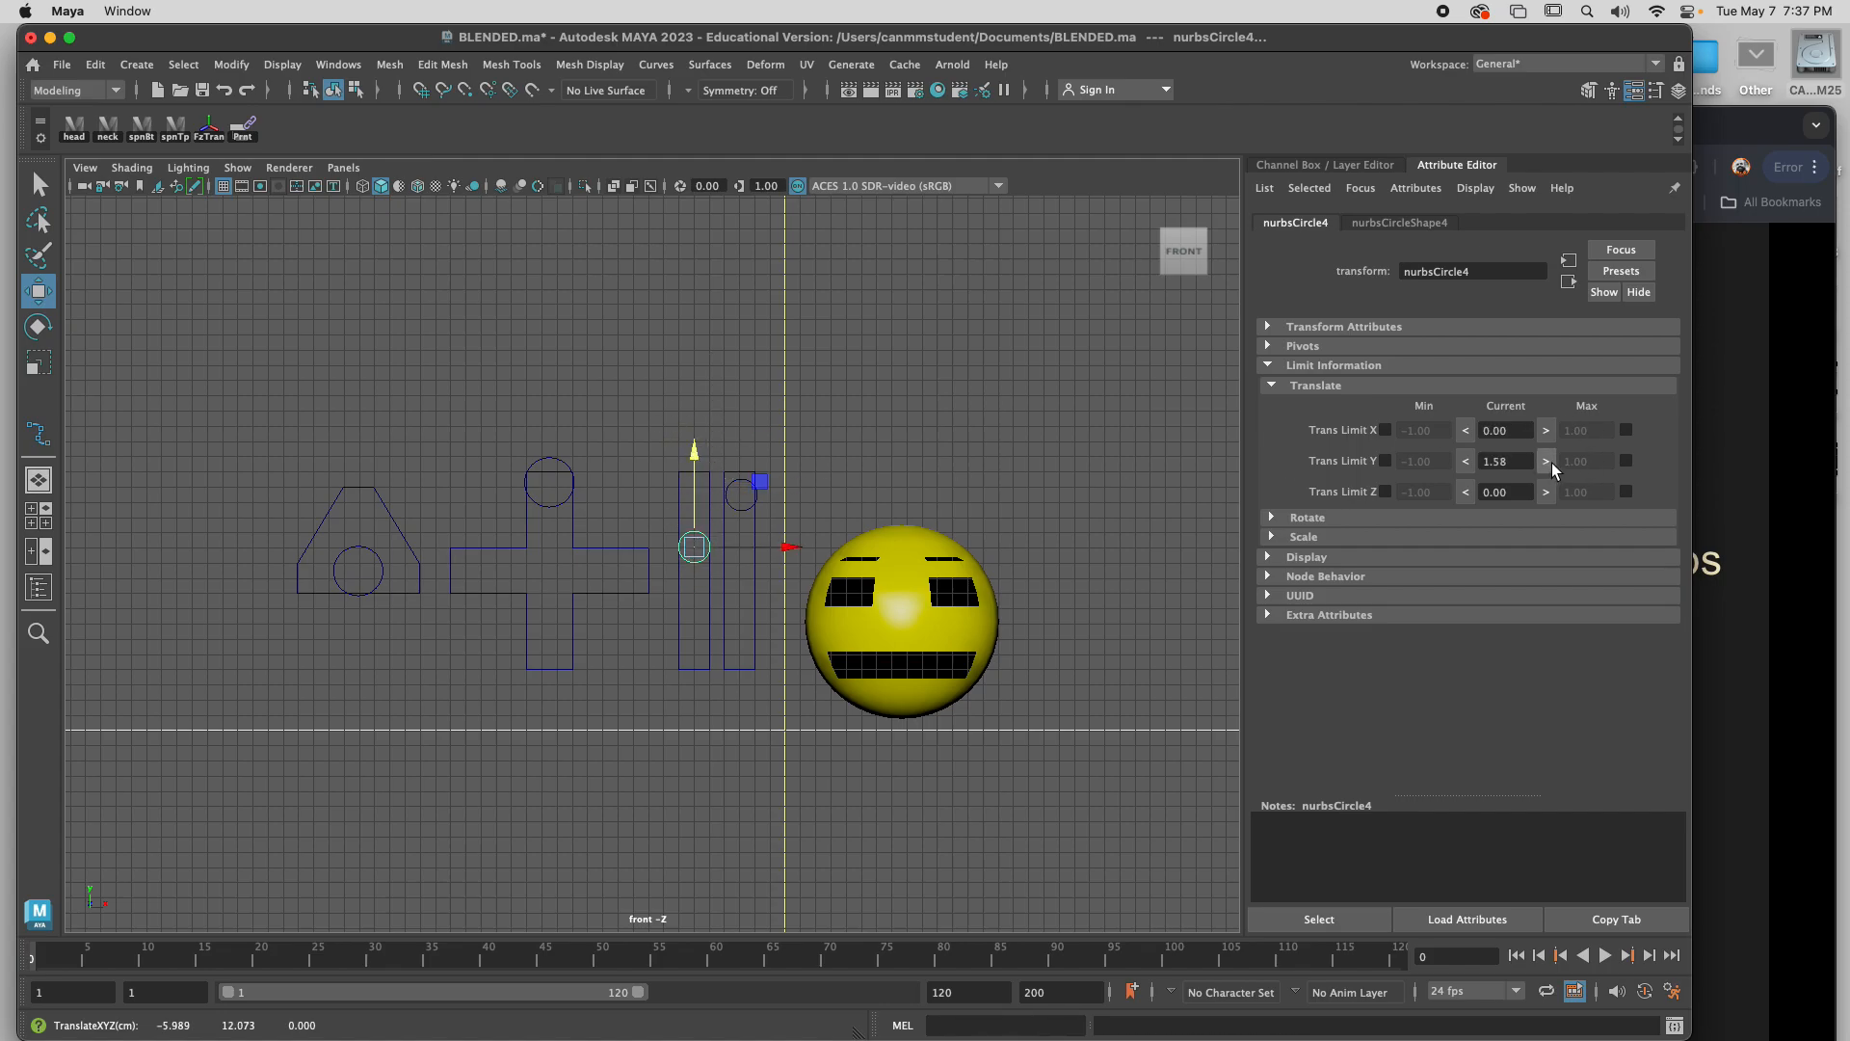
Enable Y translate limits for nurbsCircle4 in the blink box, with a maximum of 5 and a minimum of -5.
click(1626, 461)
click(1586, 460)
text(58)
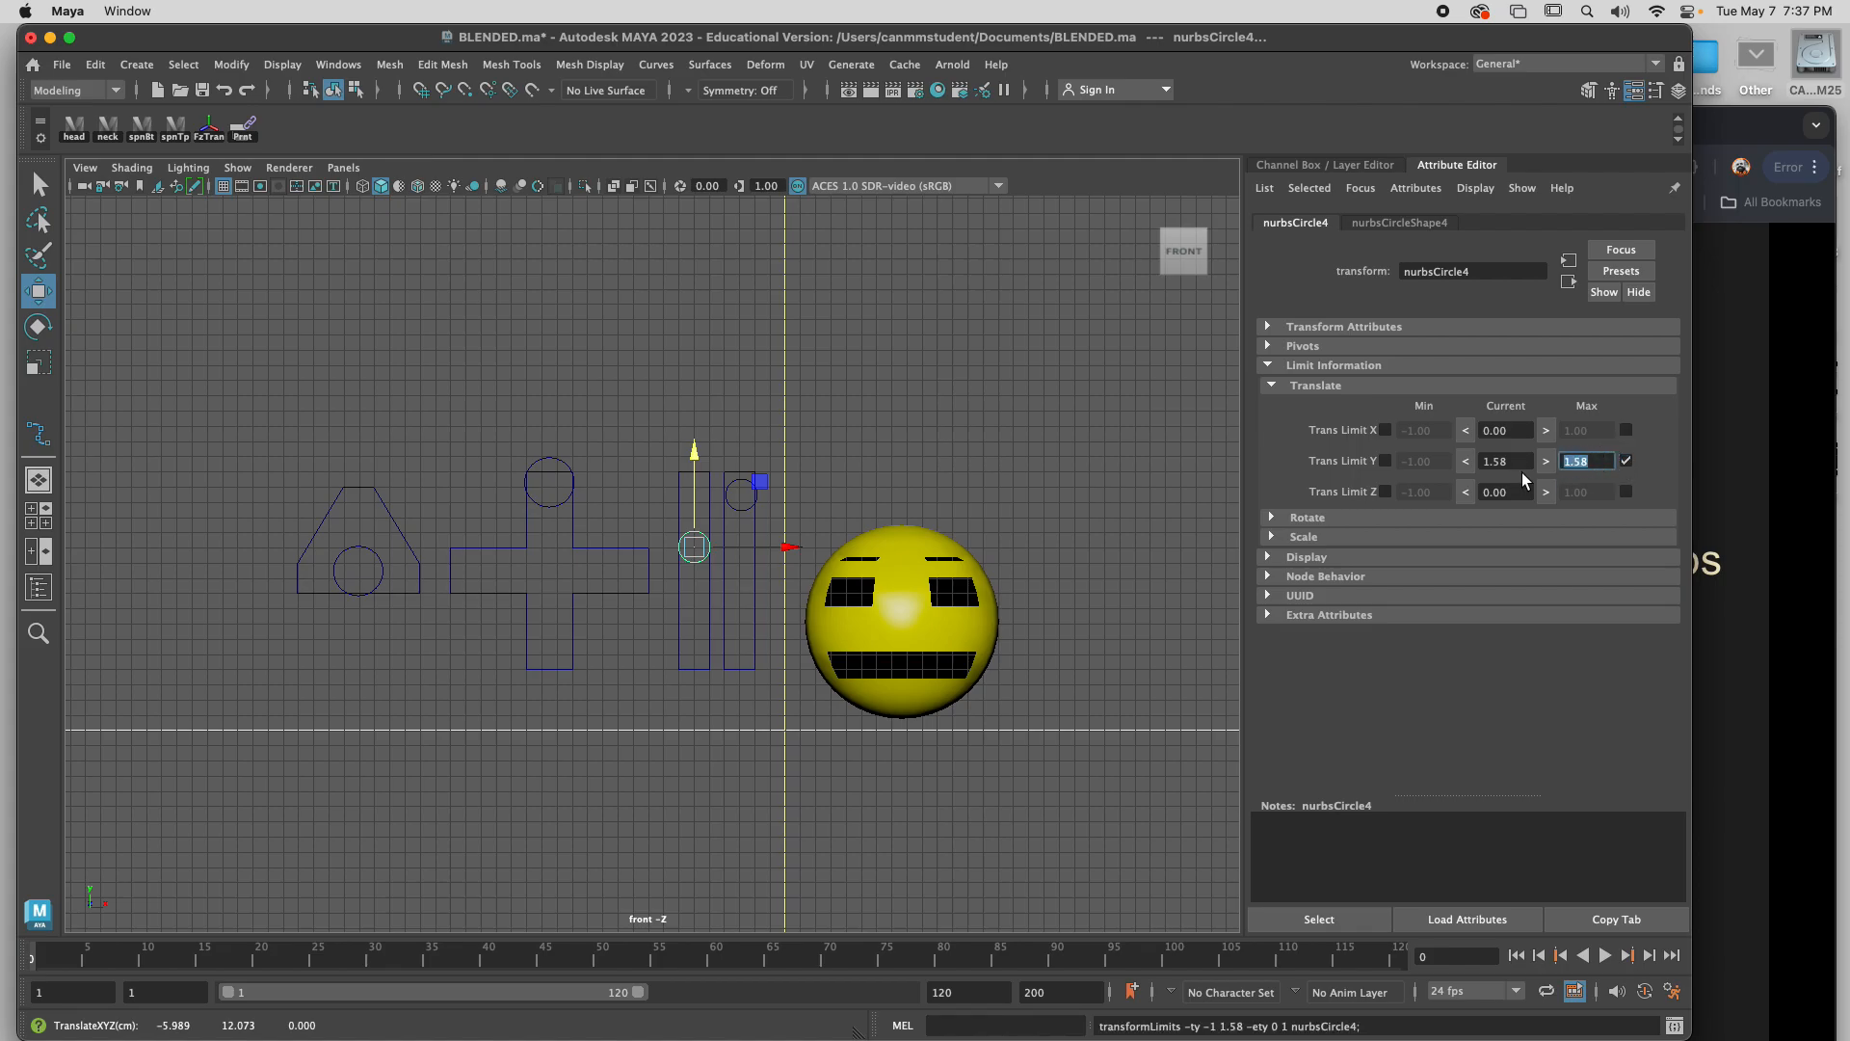
key(Return)
click(1386, 463)
drag(1434, 461, 1376, 460)
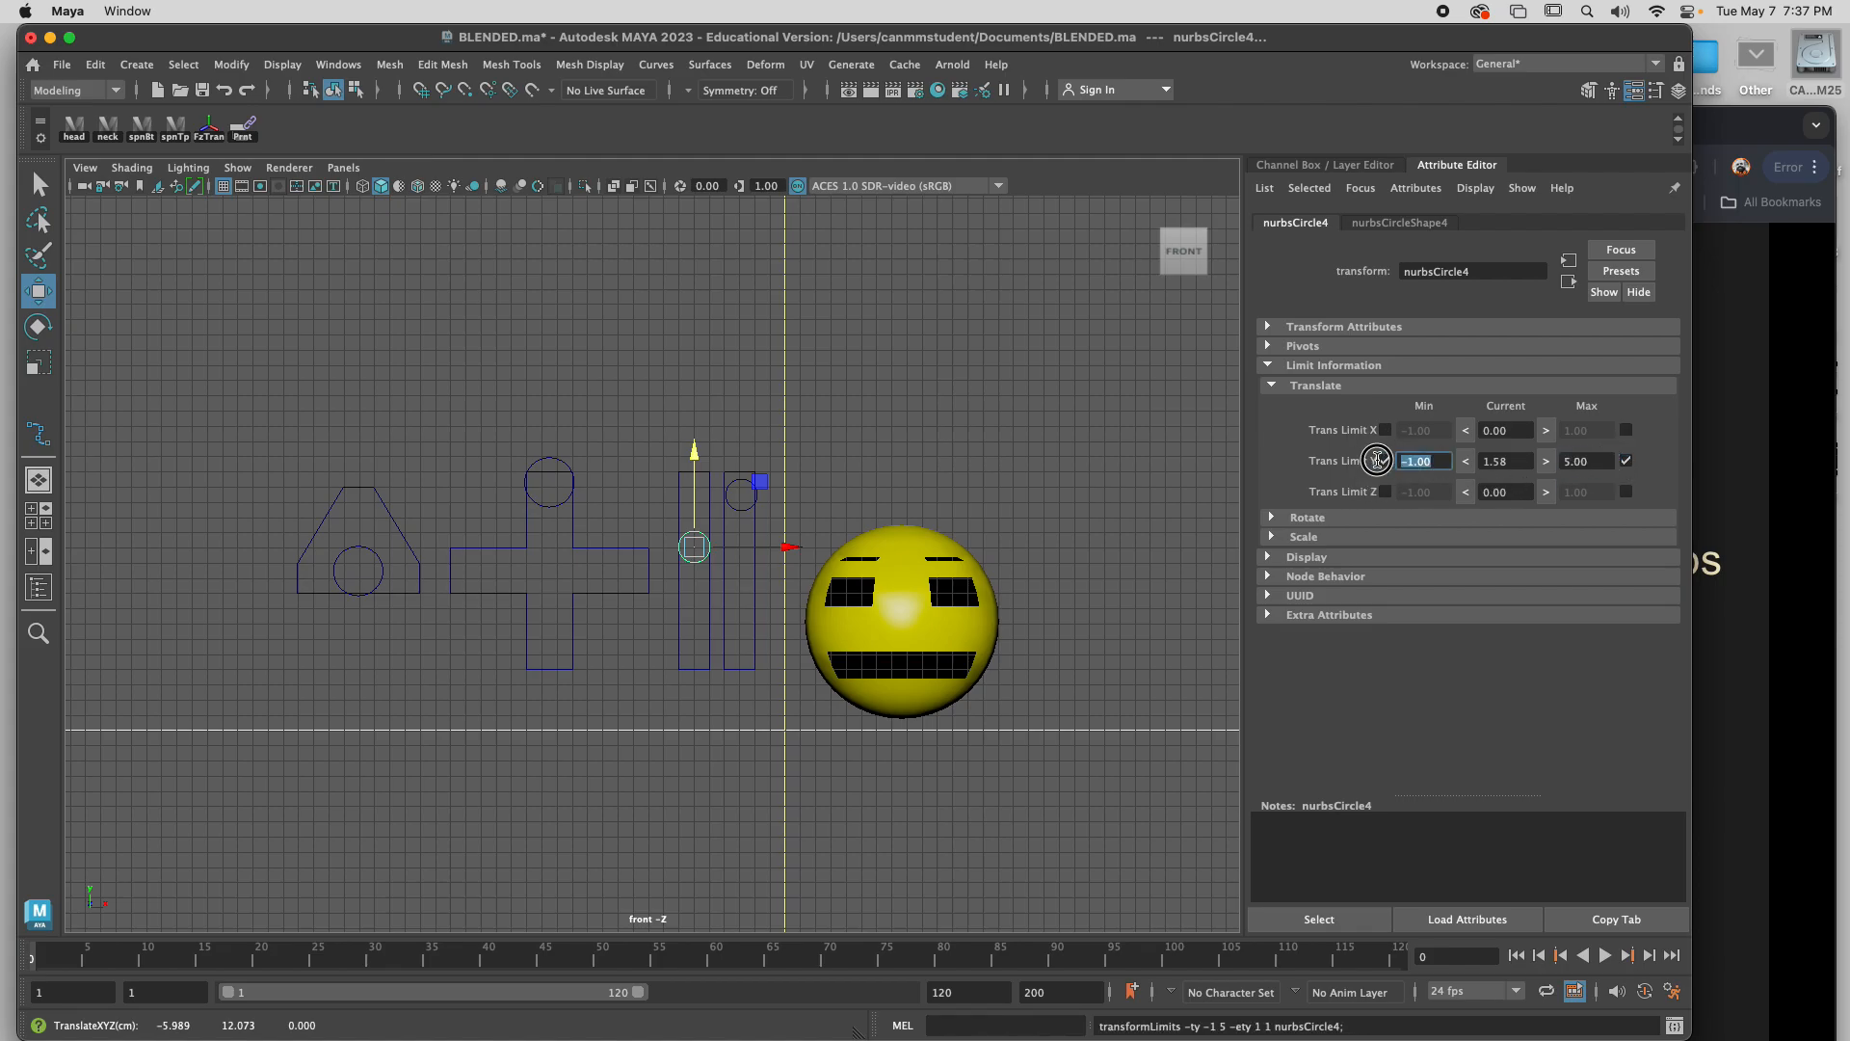
text(+5)
key(Return)
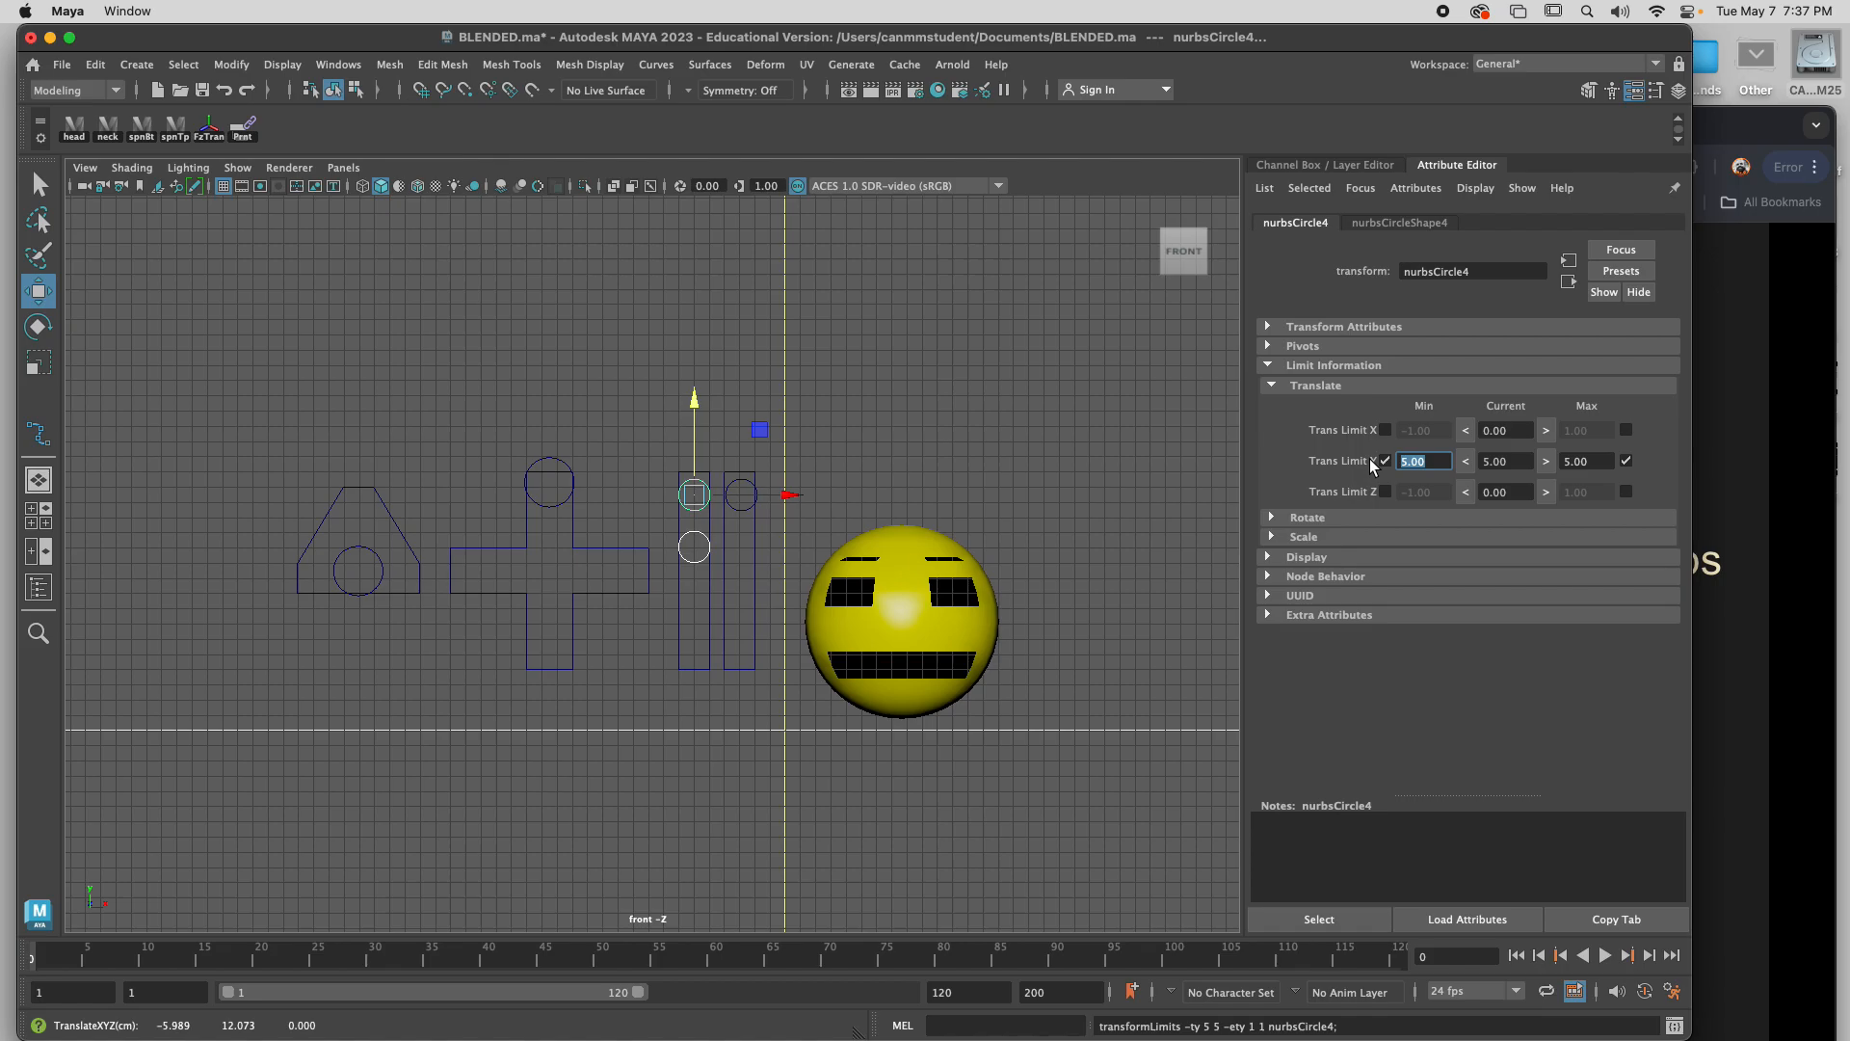
text(-5)
key(Return)
Enable minimum and maximum Z translate limits of 0 for nurbsCircle4 in the blink box.
click(1386, 492)
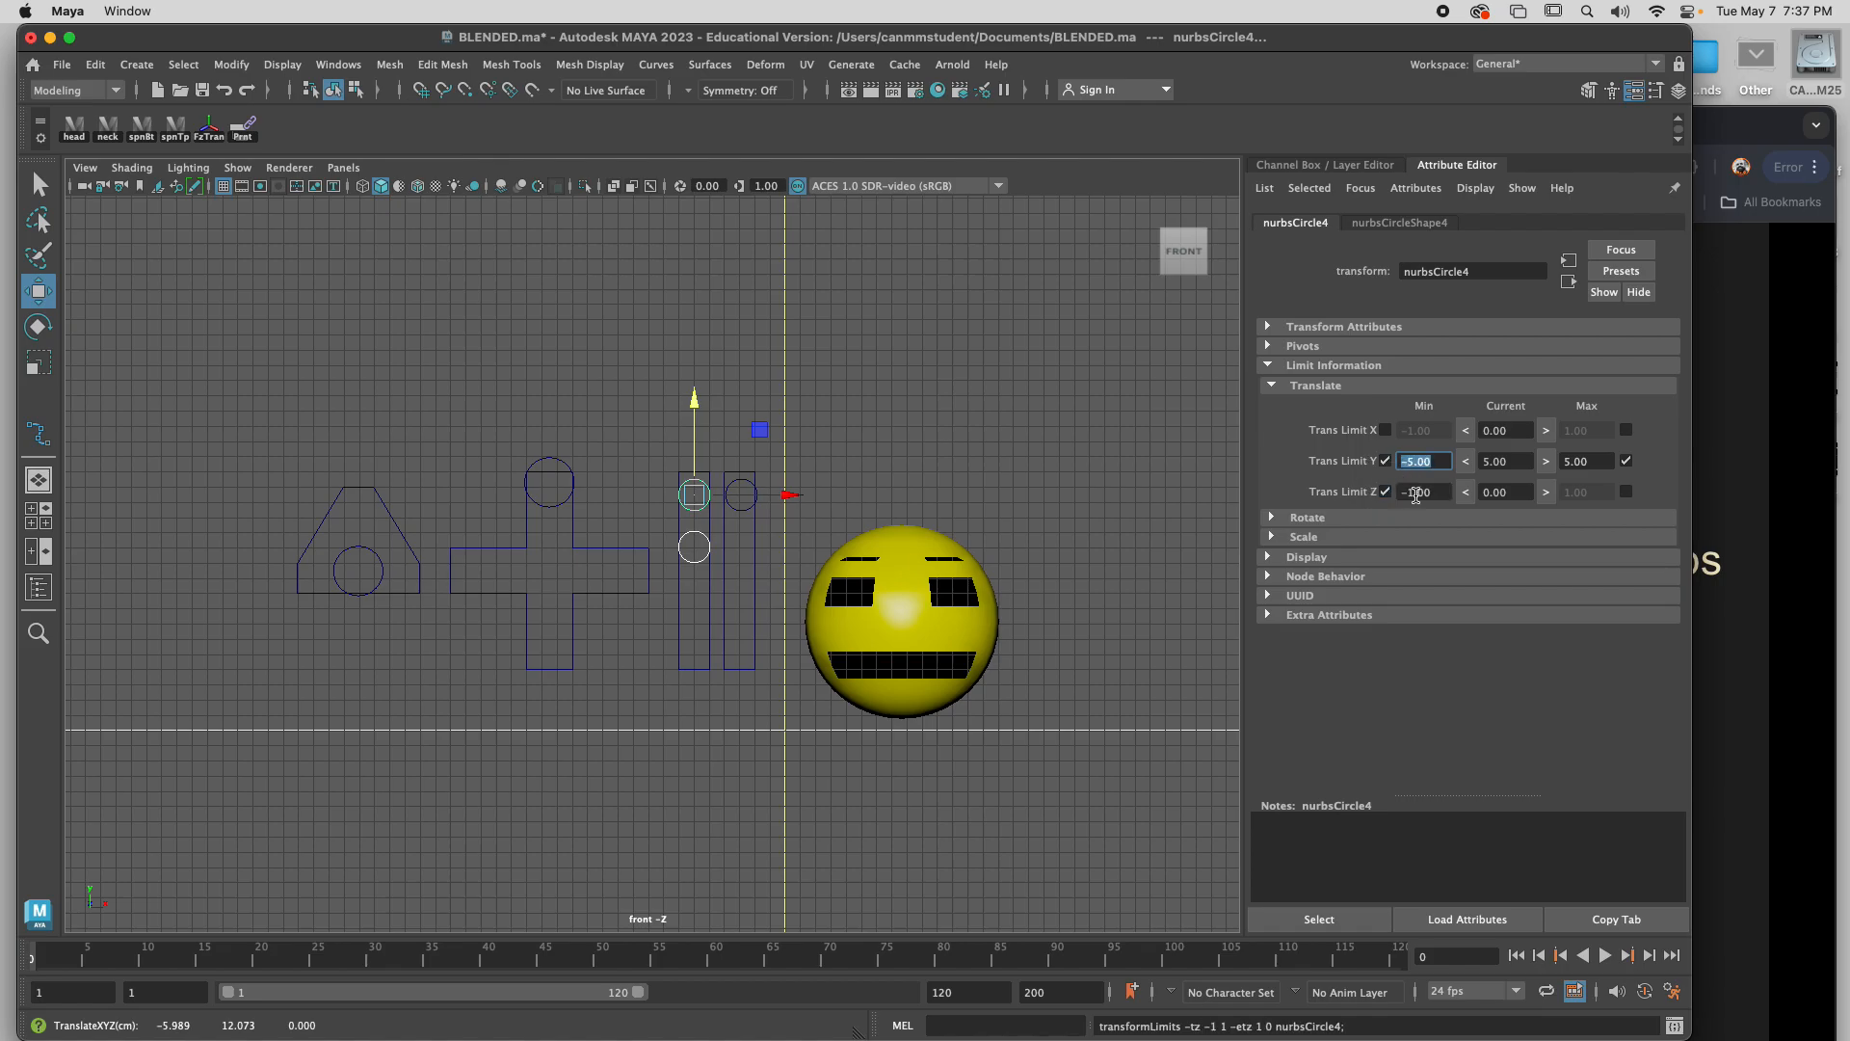
text(0)
key(Return)
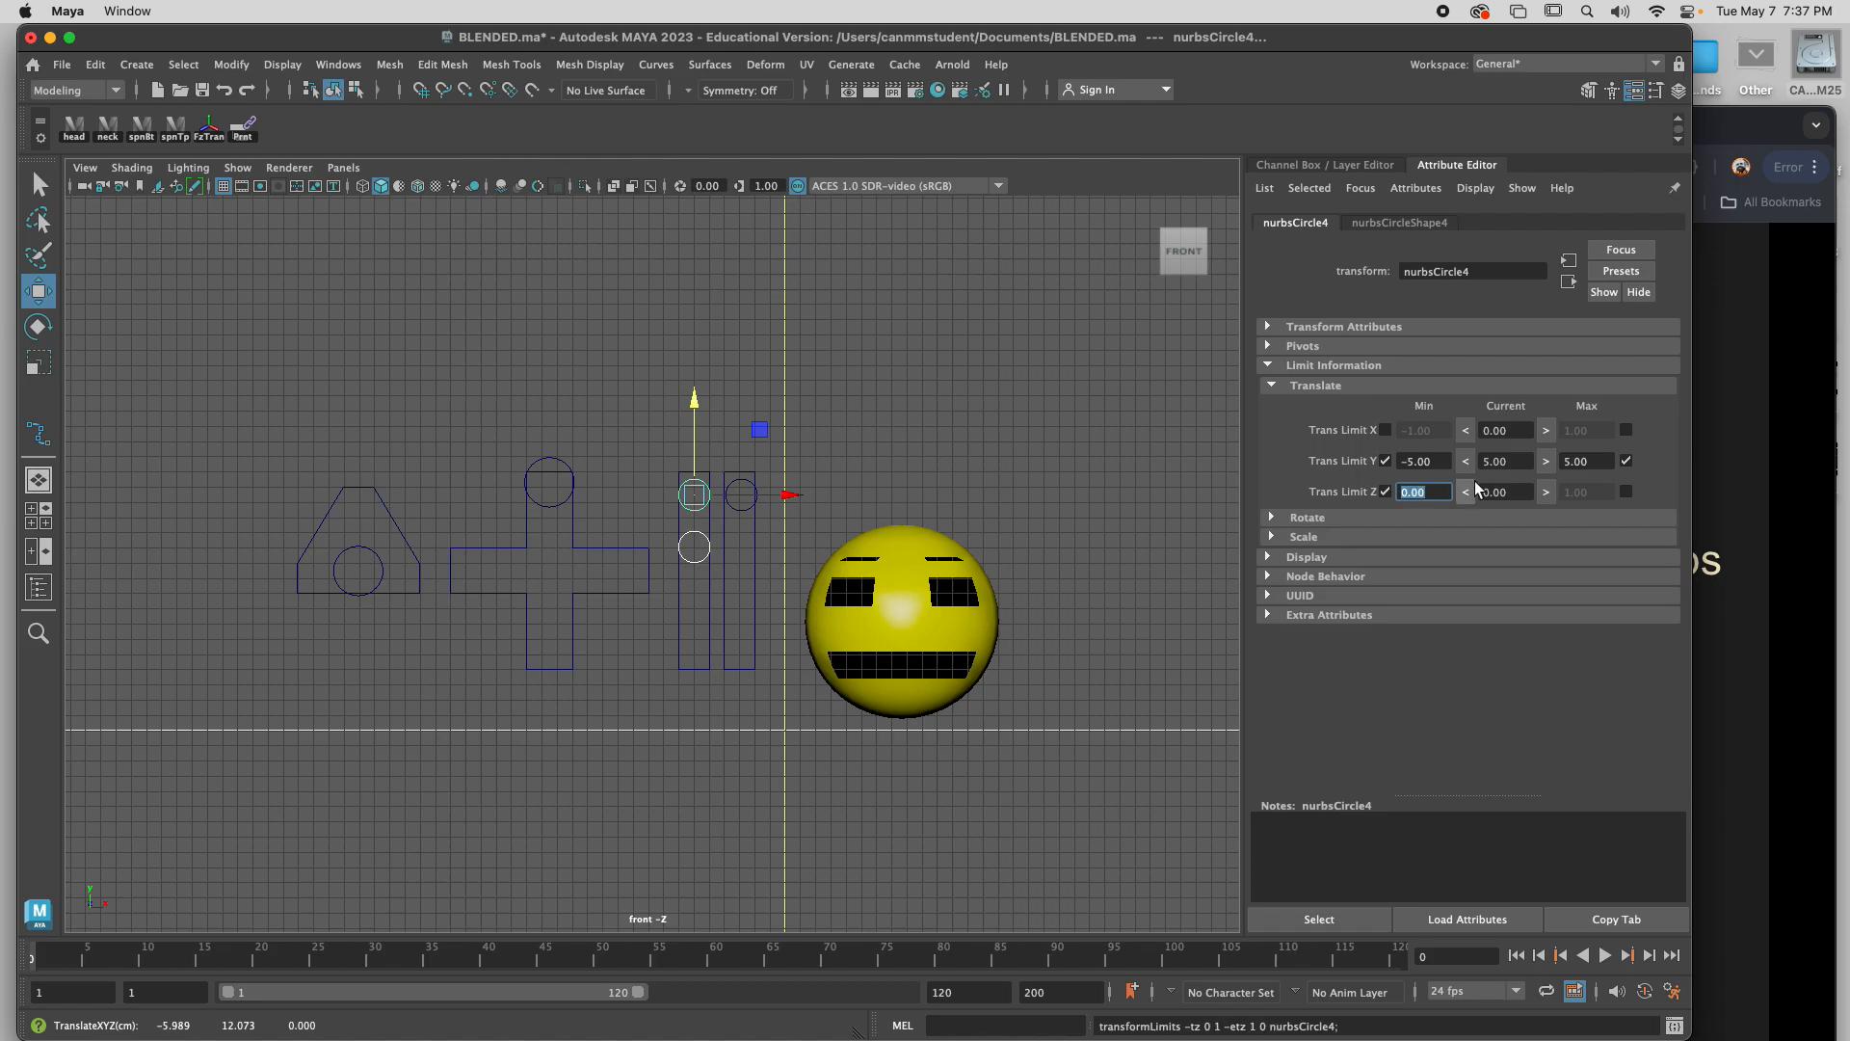
click(1626, 491)
text(0)
key(Return)
Enable minimum and maximum X translate limits of 0 for nurbsCircle4 in the blink box.
click(1385, 431)
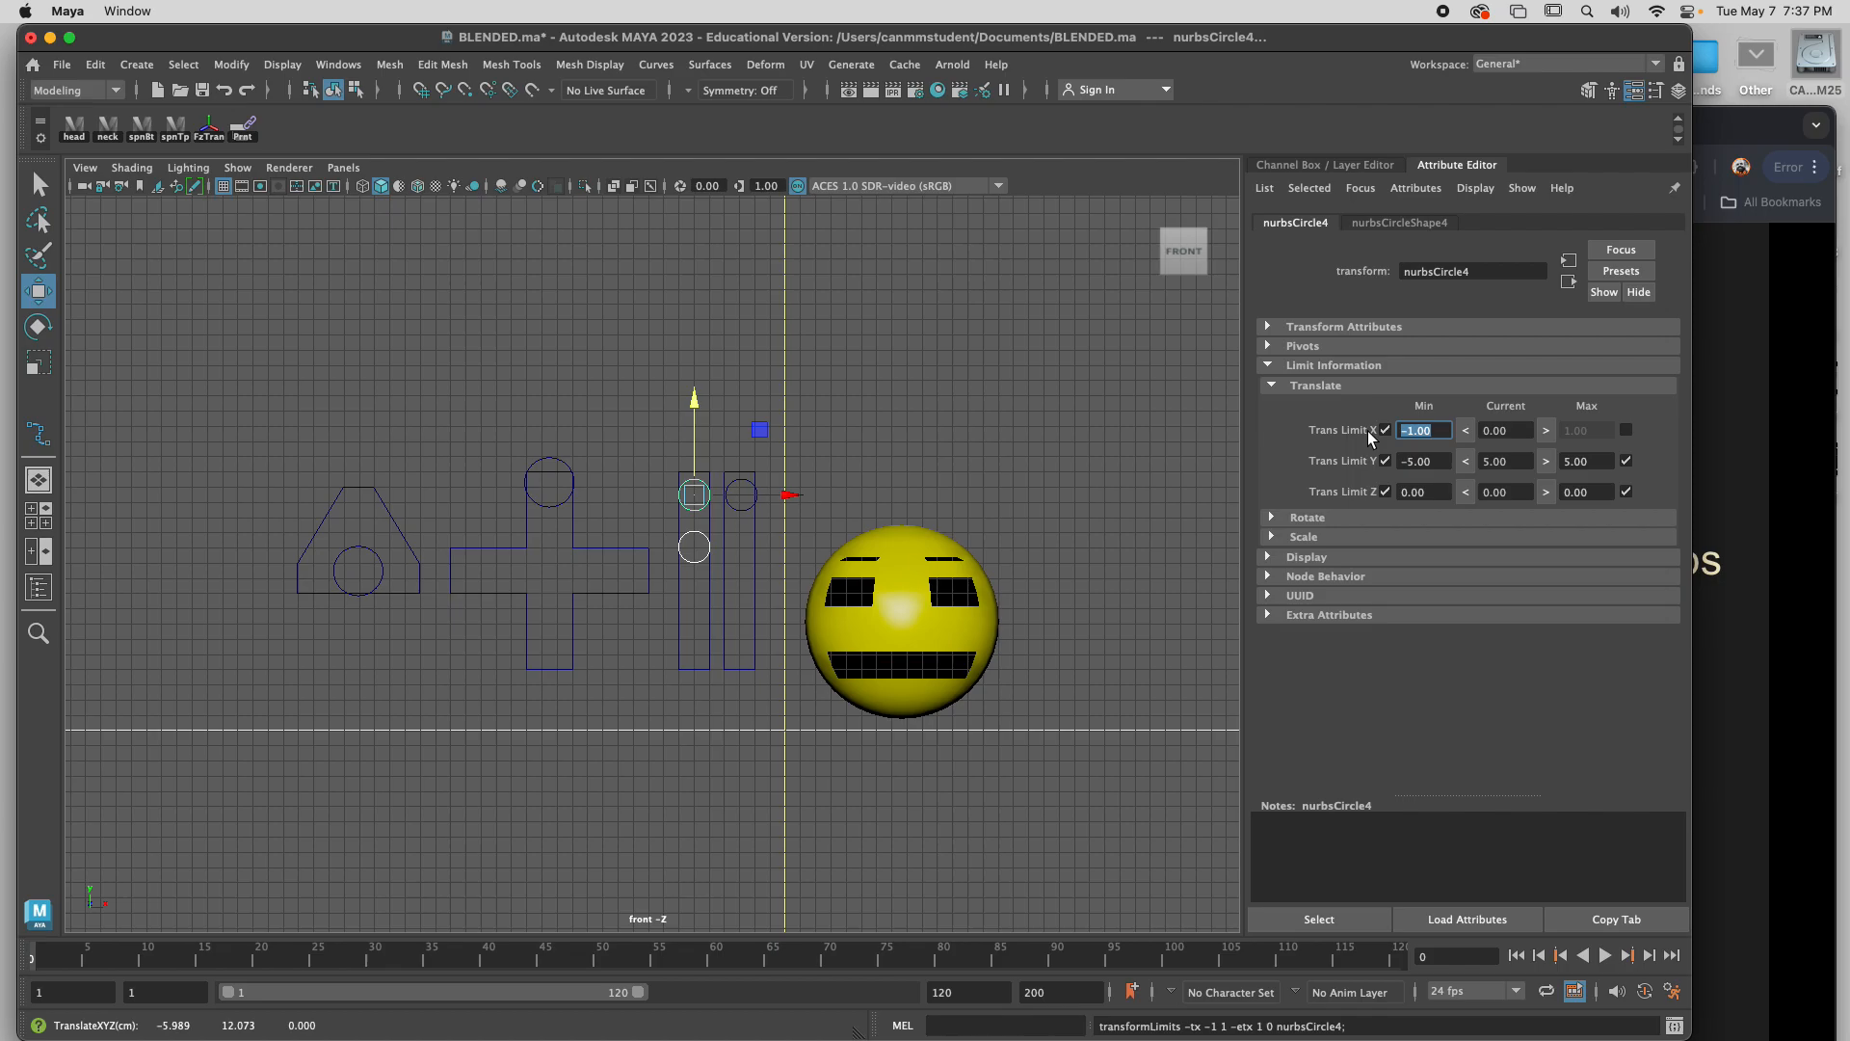
text(0)
key(Return)
click(1626, 430)
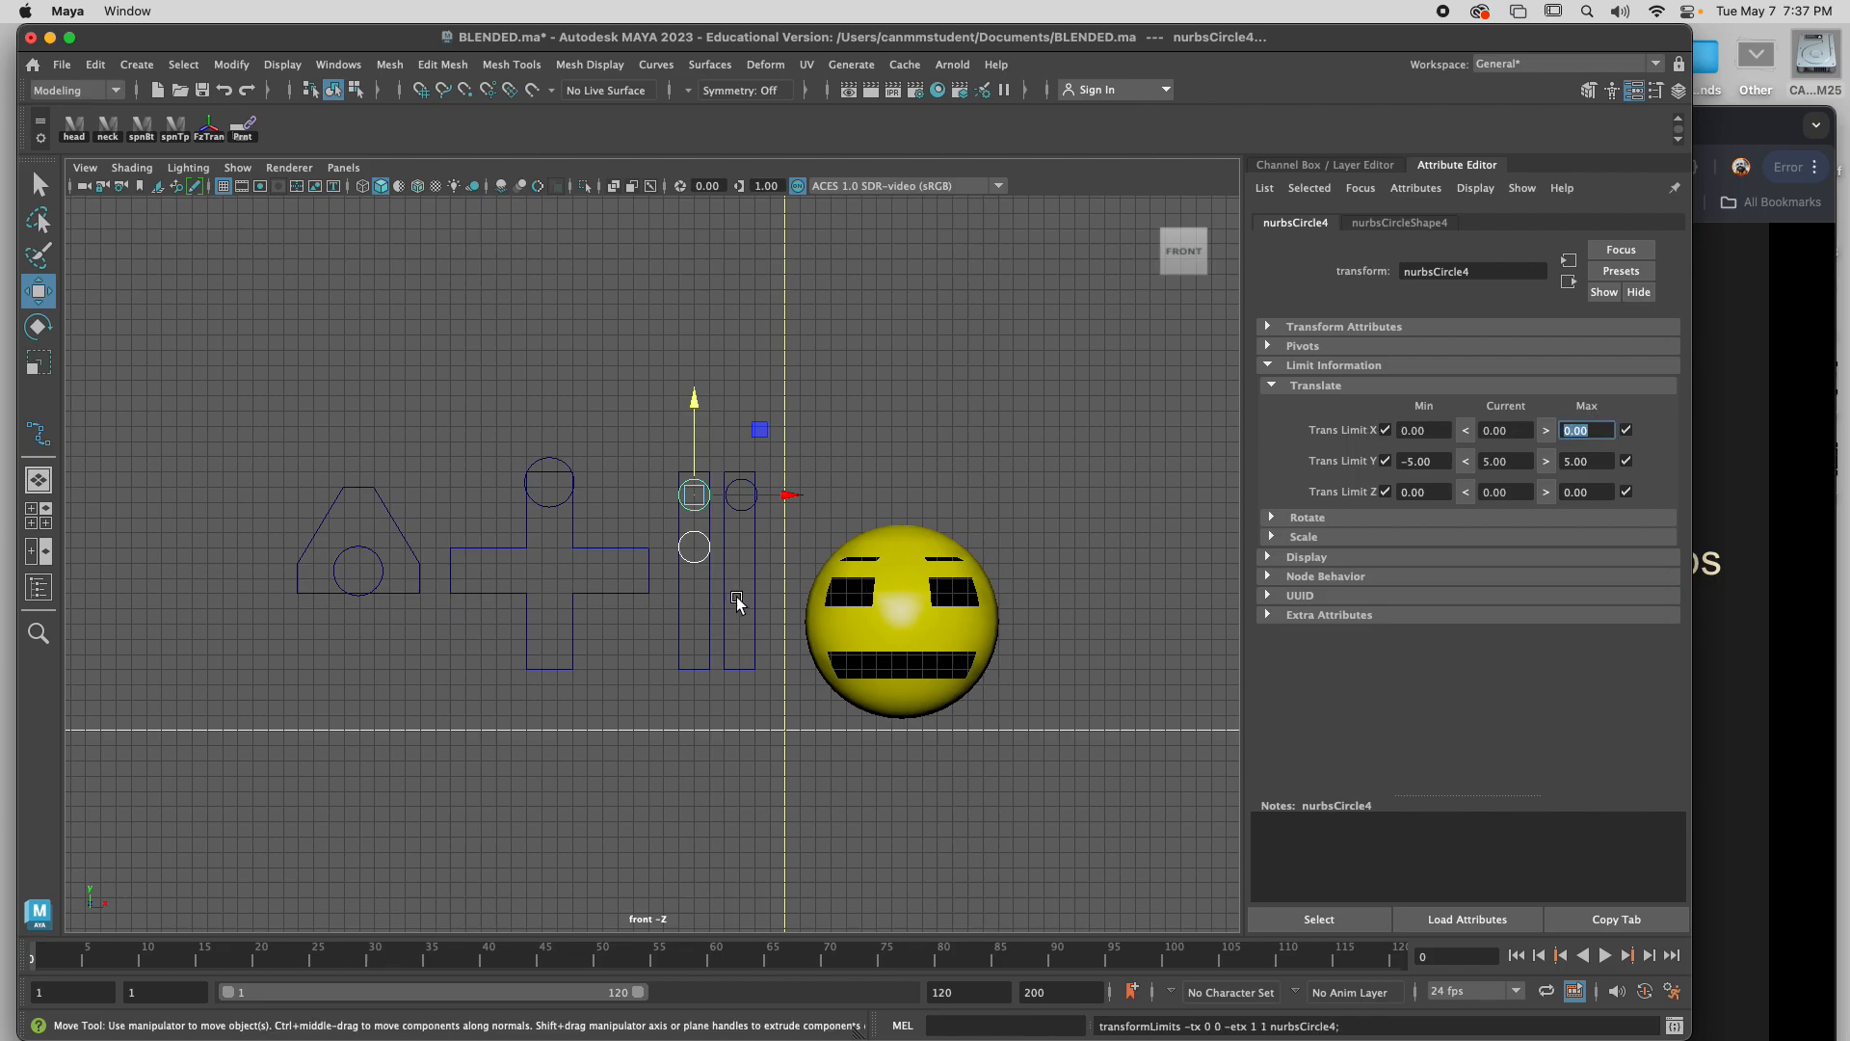
Check which circle is the blink handle, then delete the duplicate circle above it in the blink box.
click(748, 574)
click(704, 556)
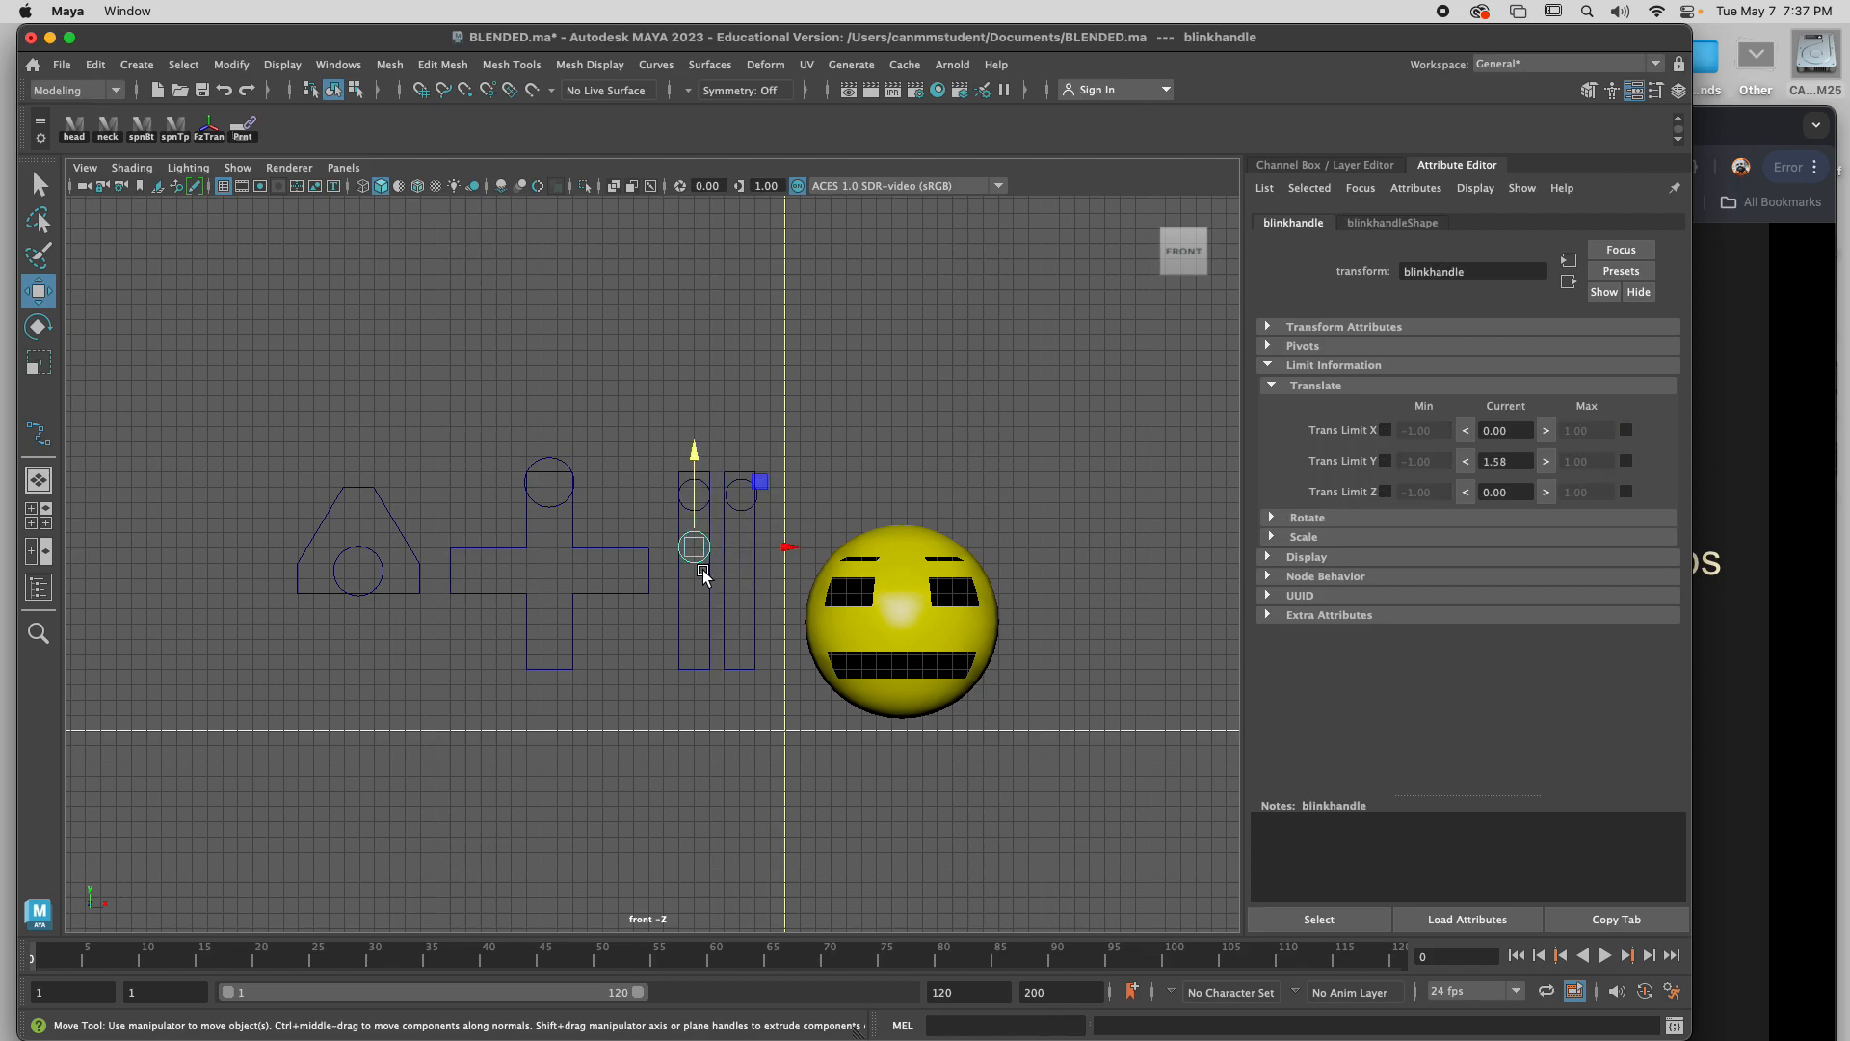
click(757, 465)
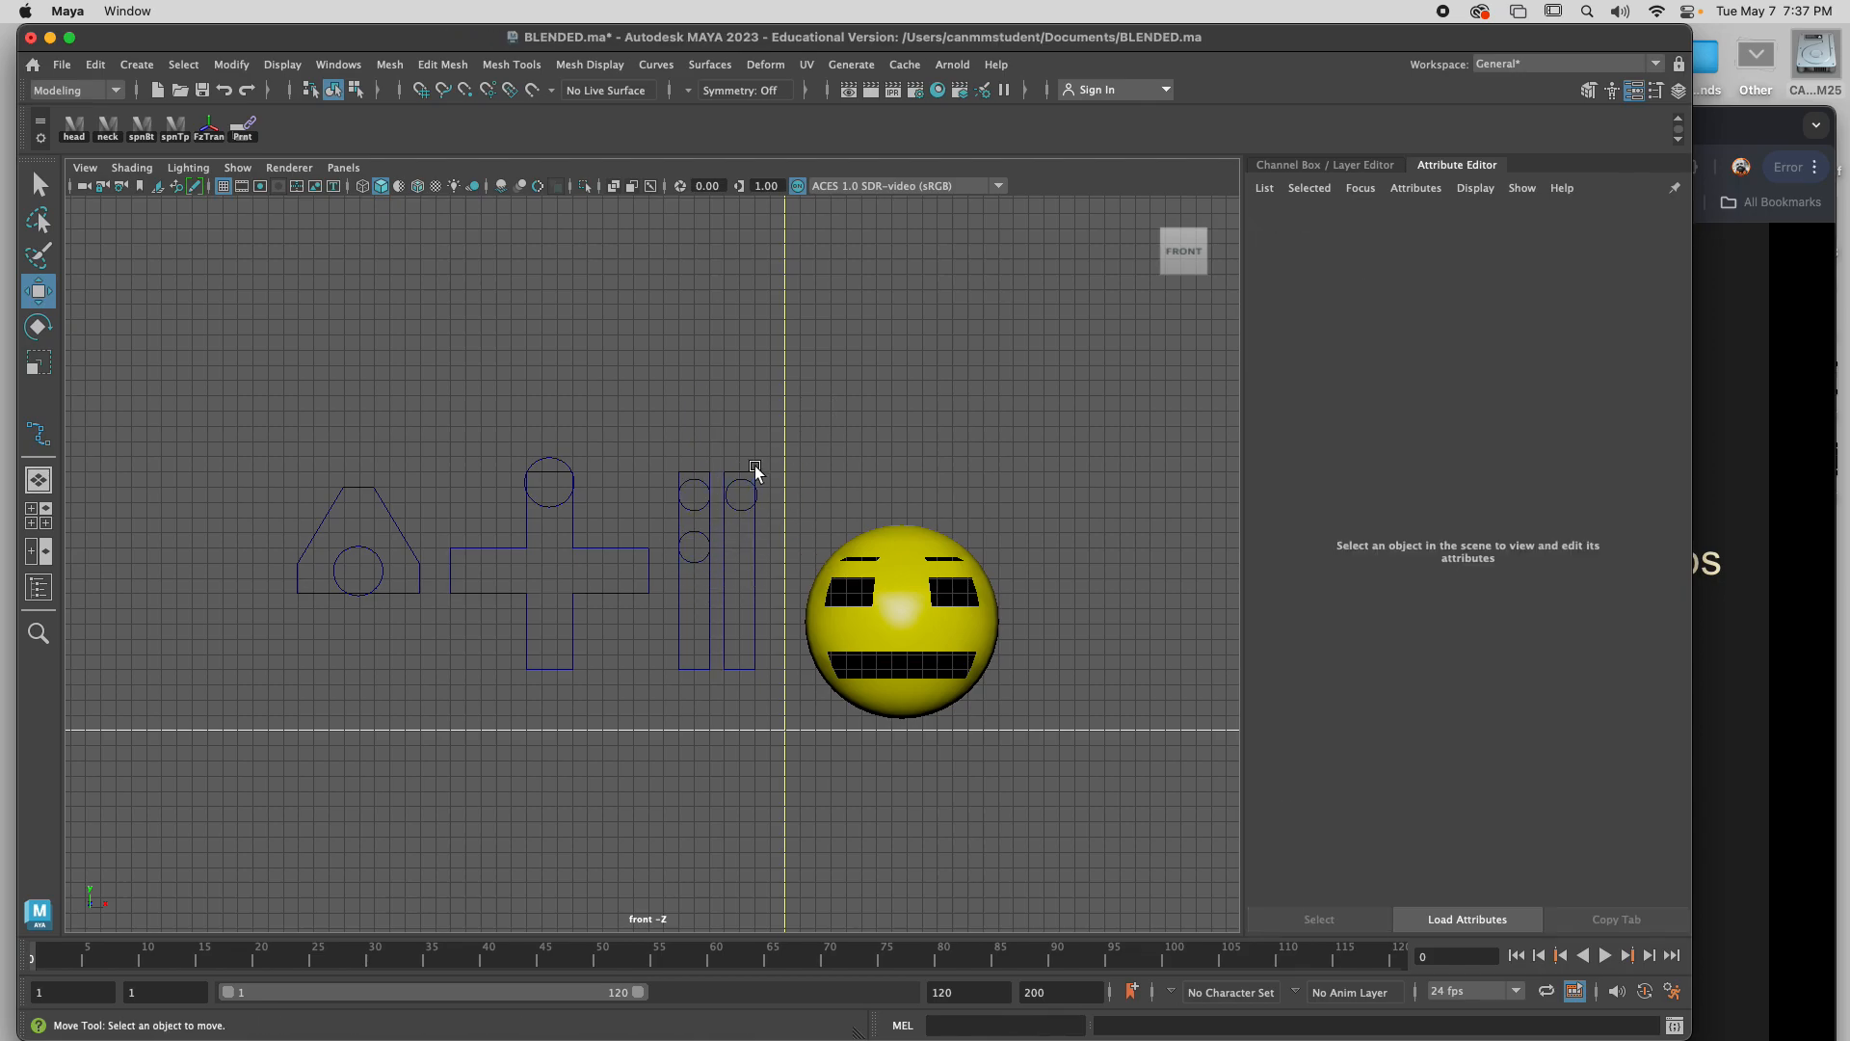
click(703, 503)
click(702, 512)
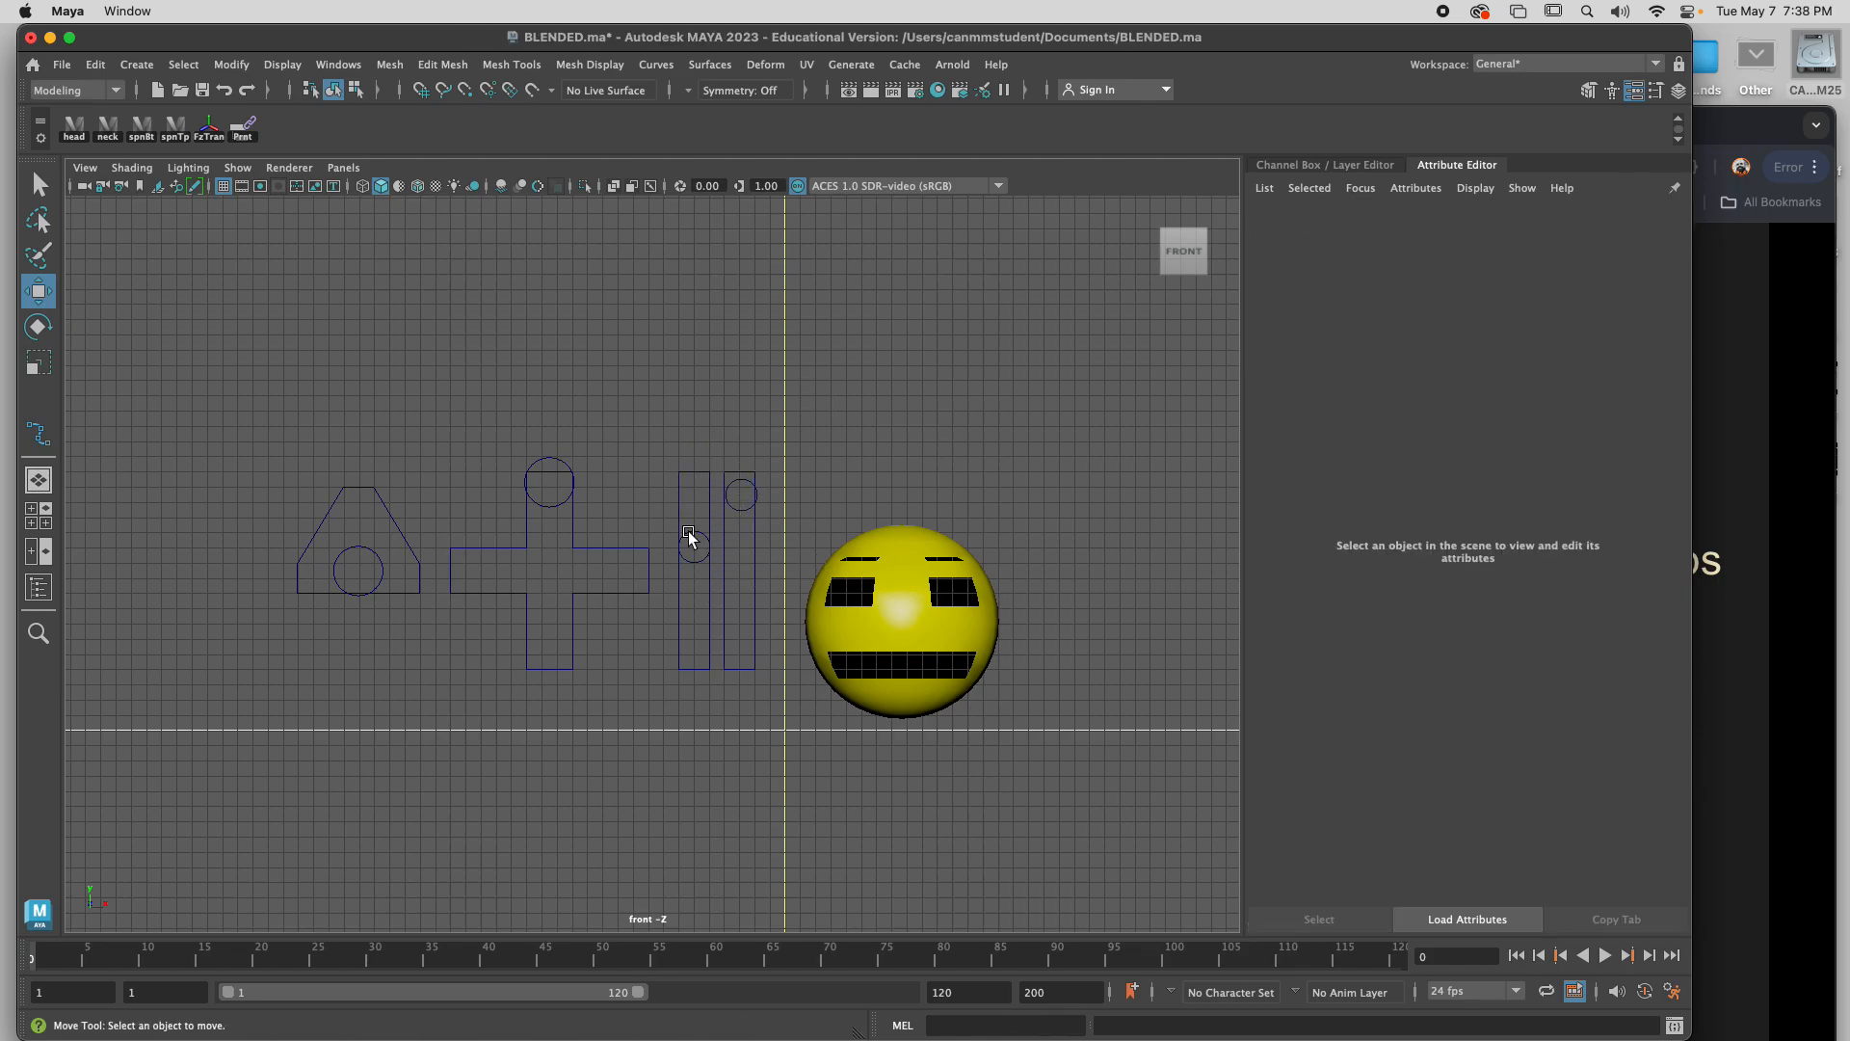
Show MouthHandle's transform attributes and move the handle down to about 0.38 in Y, near the cross box's centre.
click(555, 505)
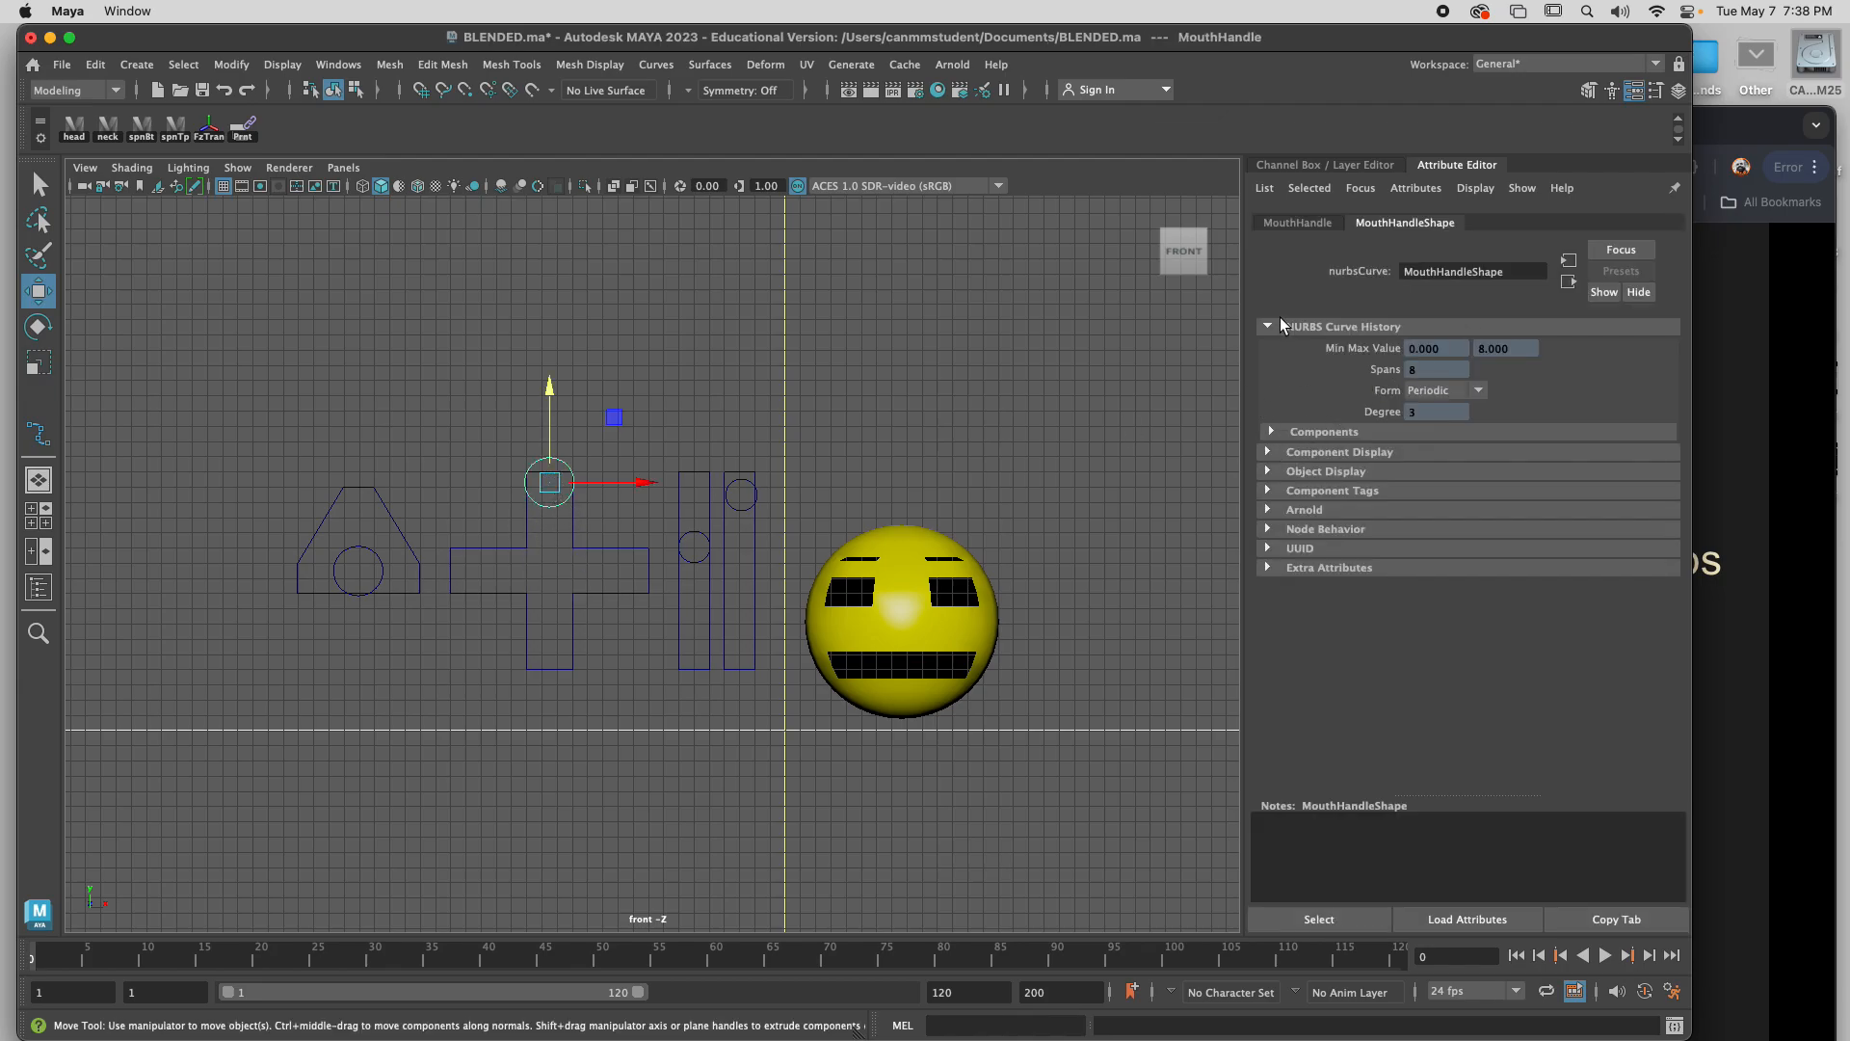
click(1285, 223)
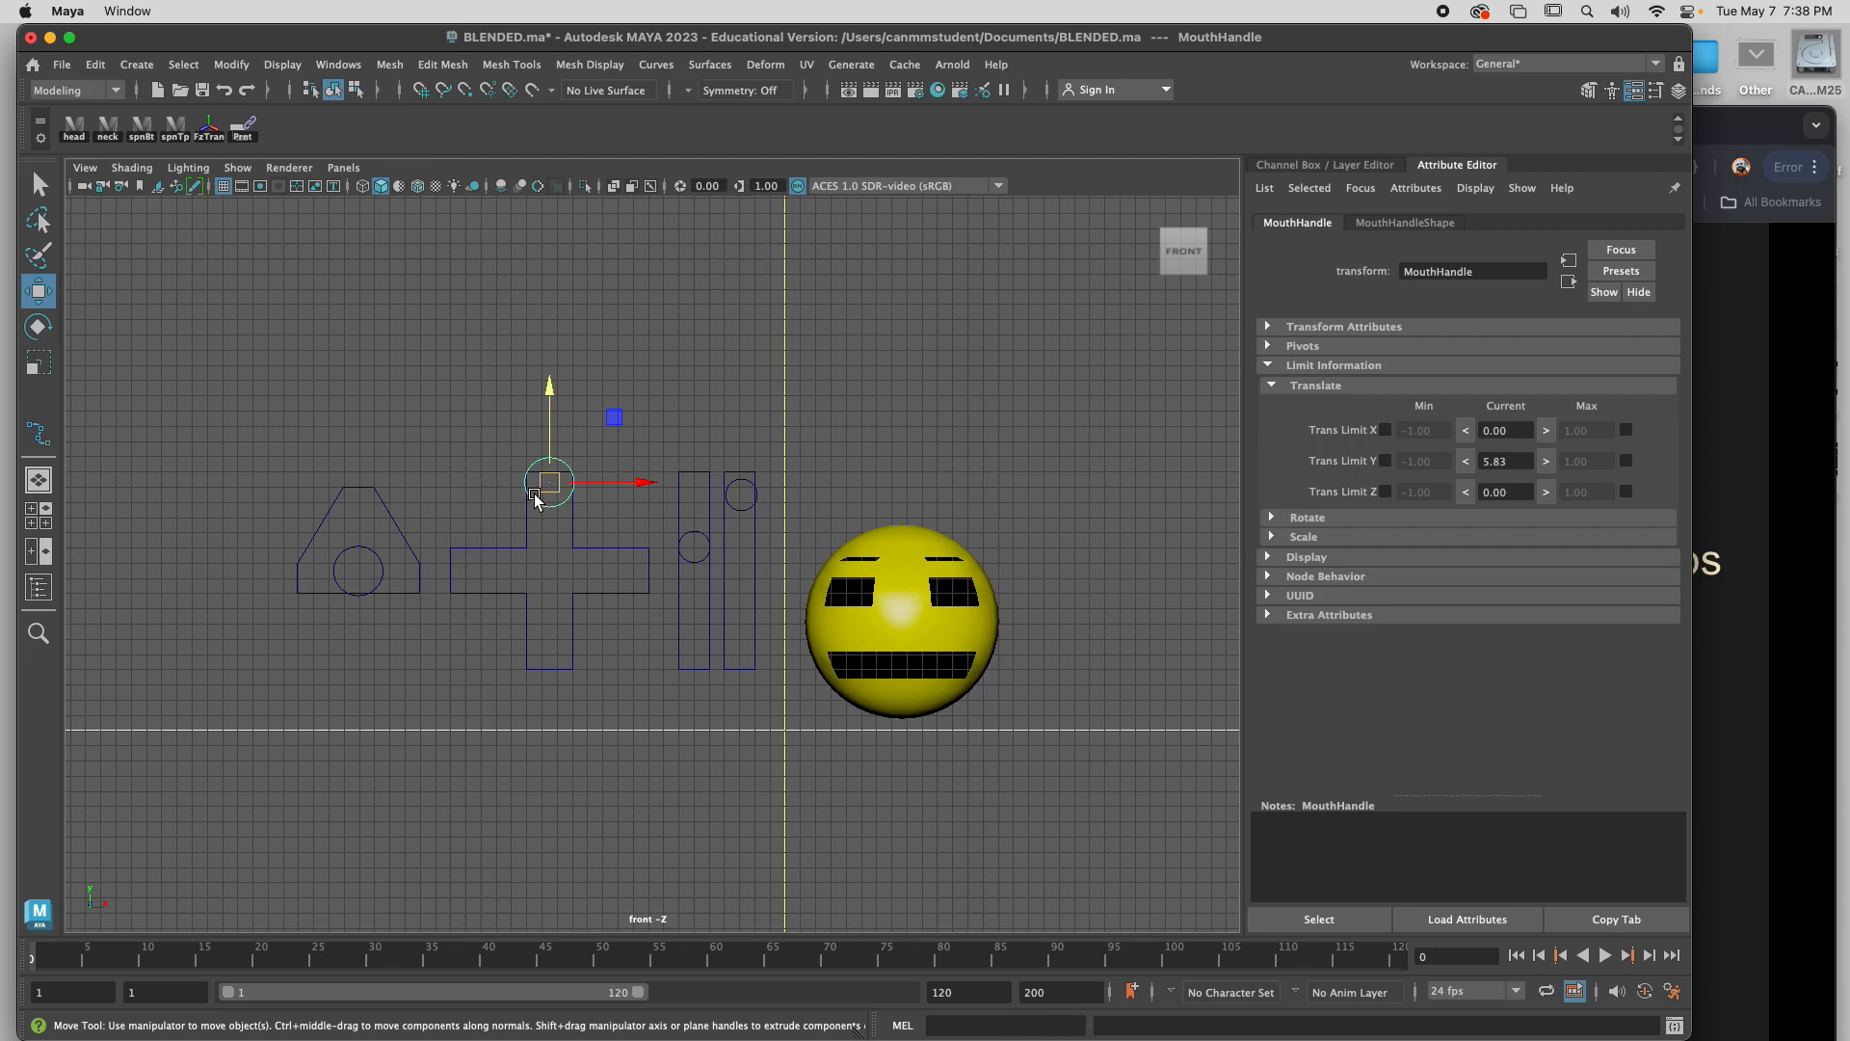
drag(552, 390, 559, 405)
drag(552, 399, 551, 469)
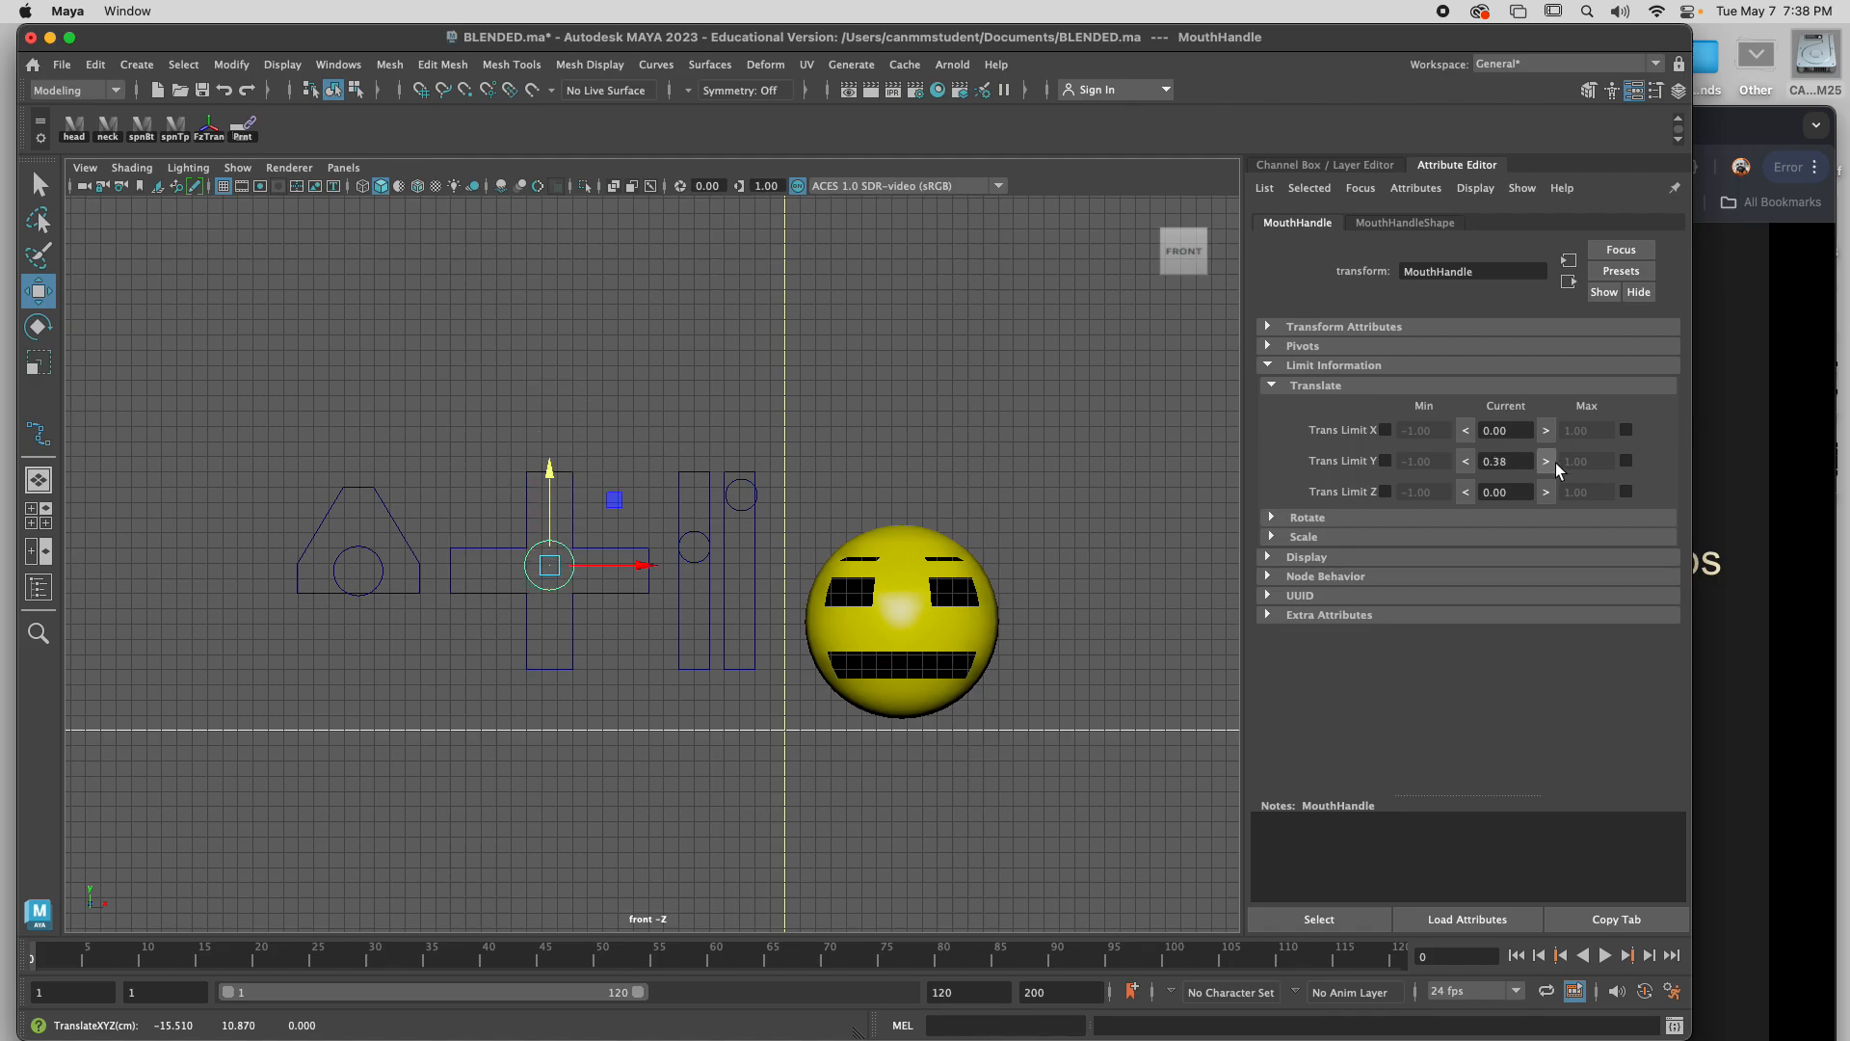
Enable minimum and maximum X, Y and Z translate limits for MouthHandle, and set both Z limits to 0.
click(1625, 461)
click(1625, 431)
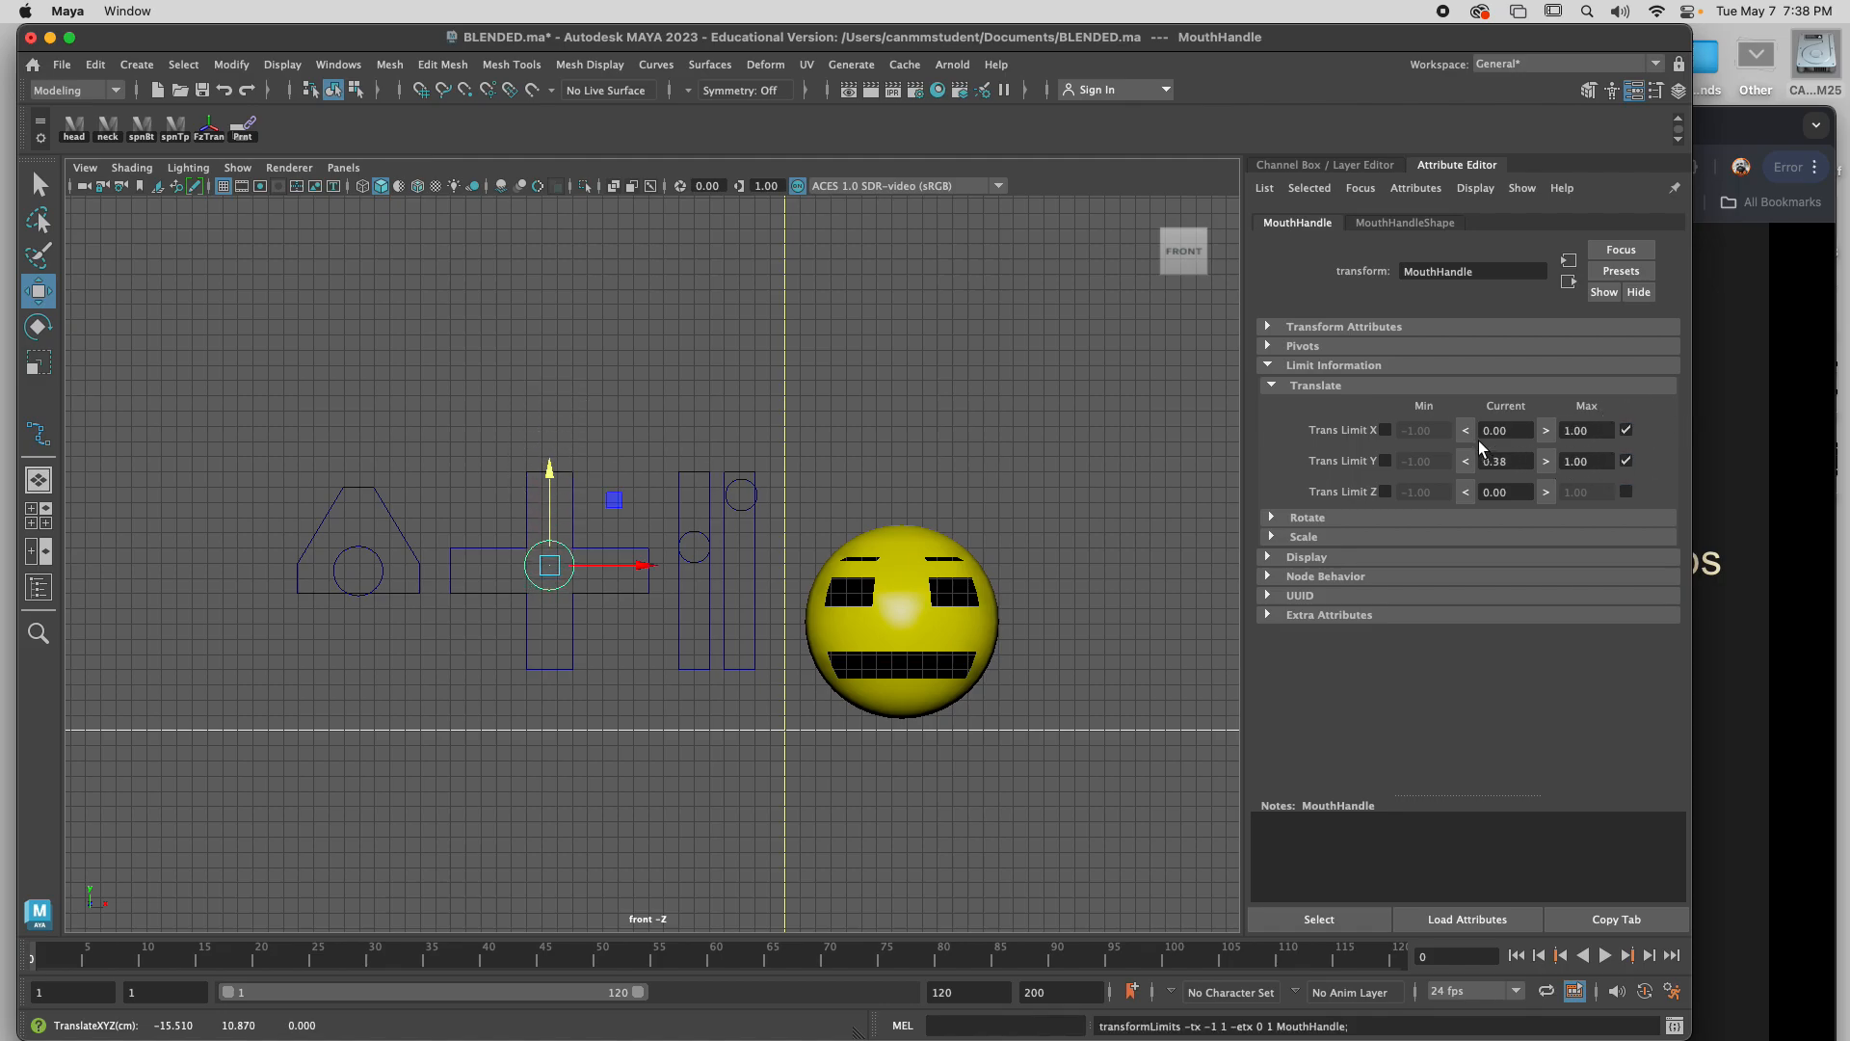
click(1386, 430)
click(1385, 461)
click(1386, 491)
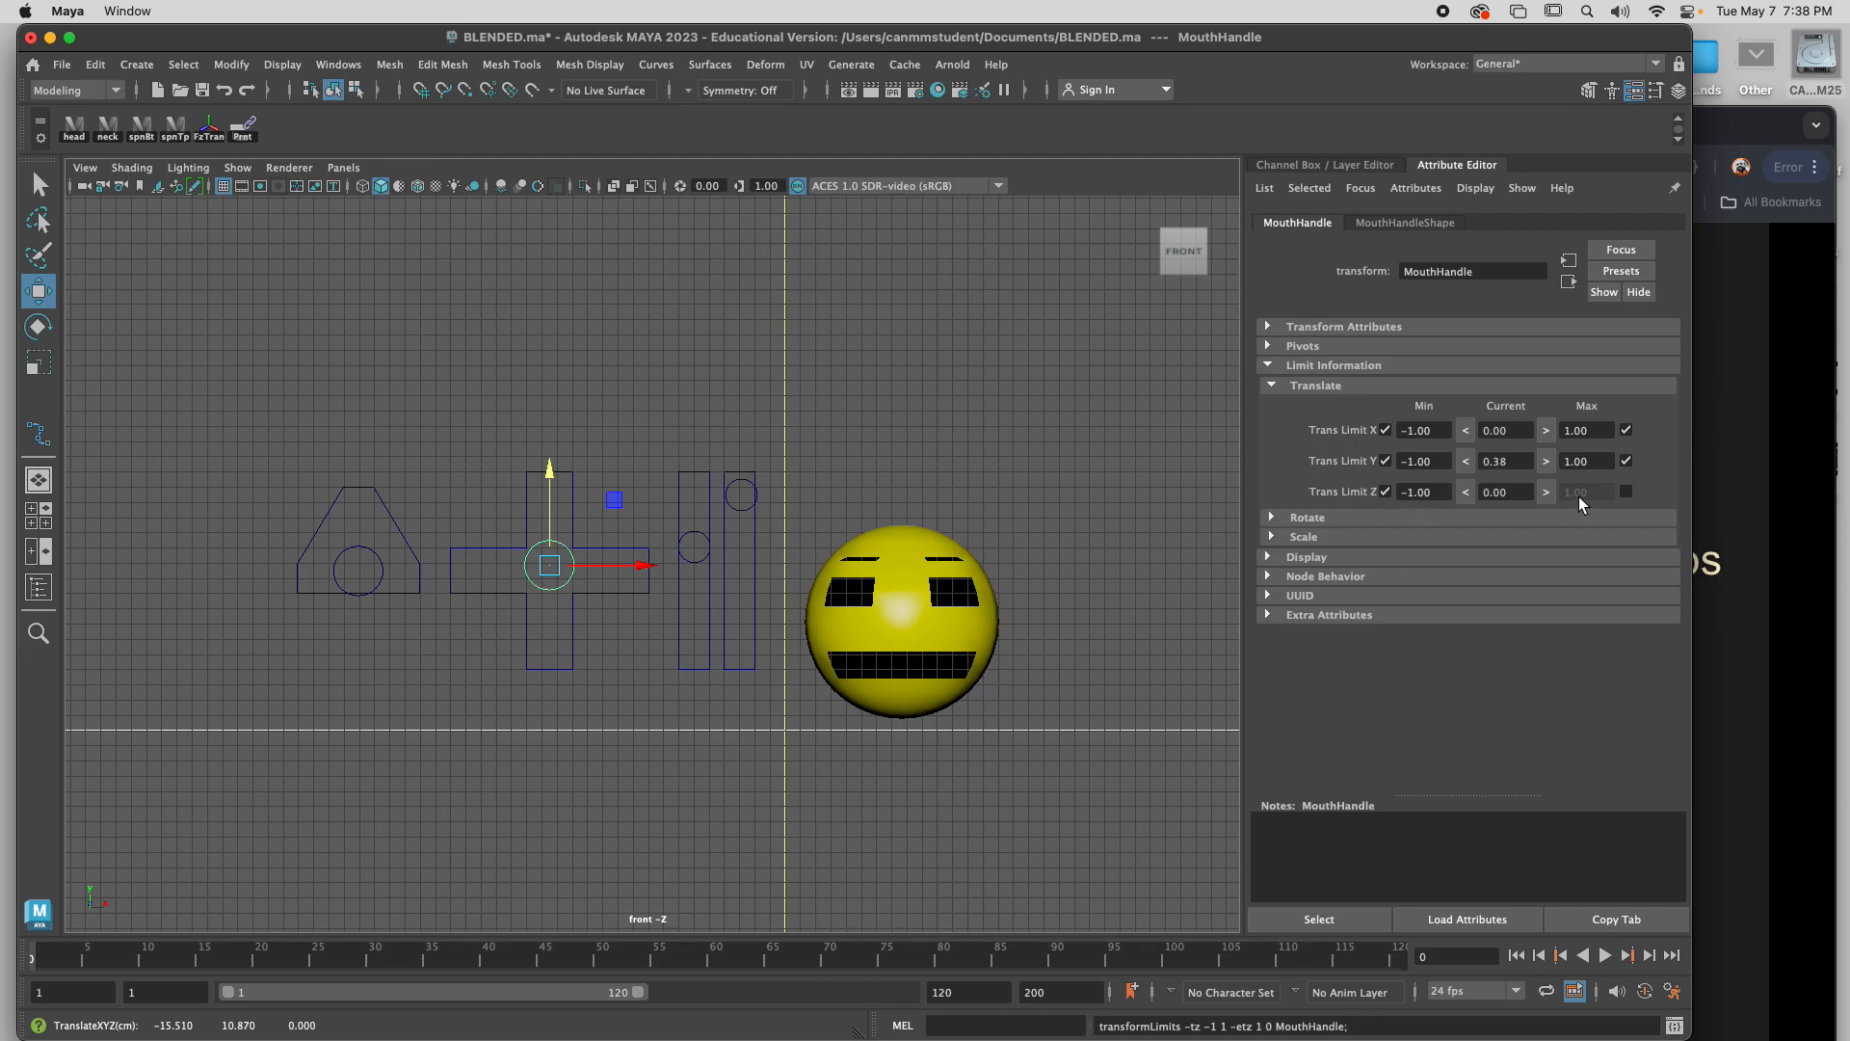
click(1626, 493)
click(1586, 492)
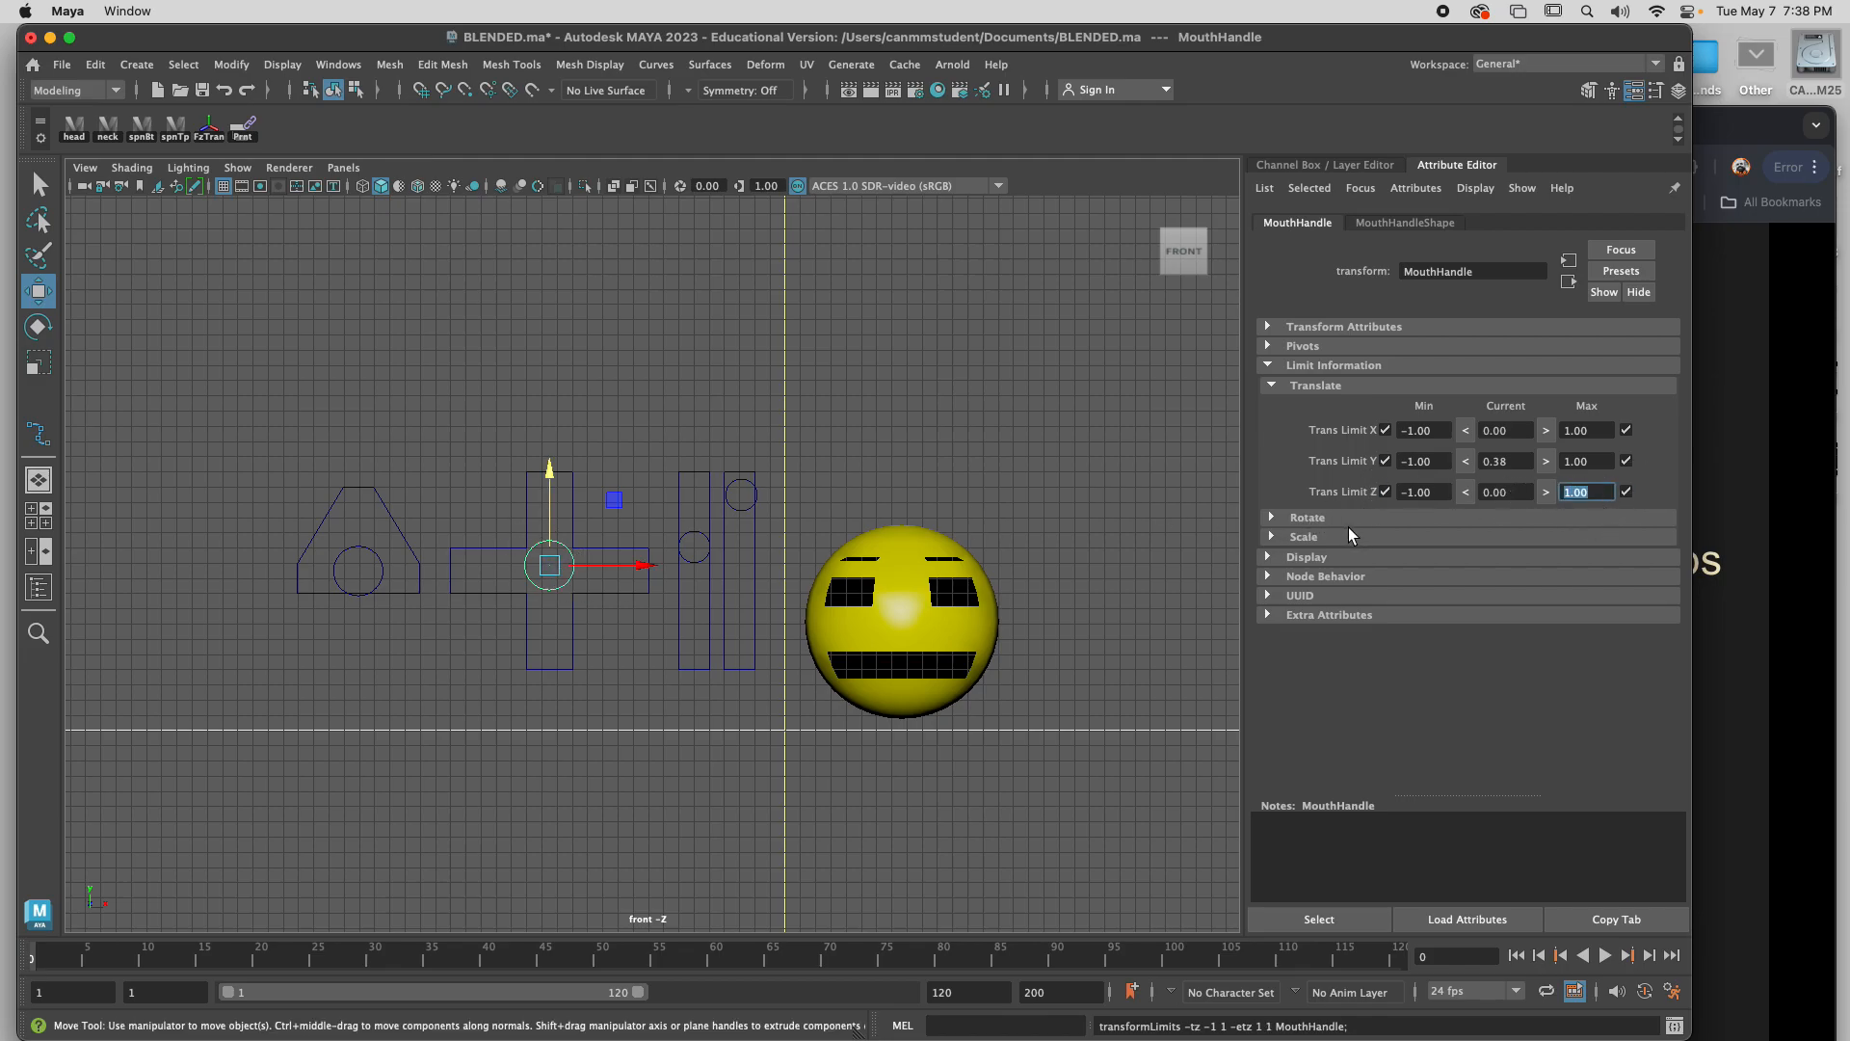
text(0)
drag(1425, 492, 1424, 476)
text(0)
Set MouthHandle's X and Y translate limits to a minimum of -5 and a maximum of 5.
click(1424, 460)
text(-)
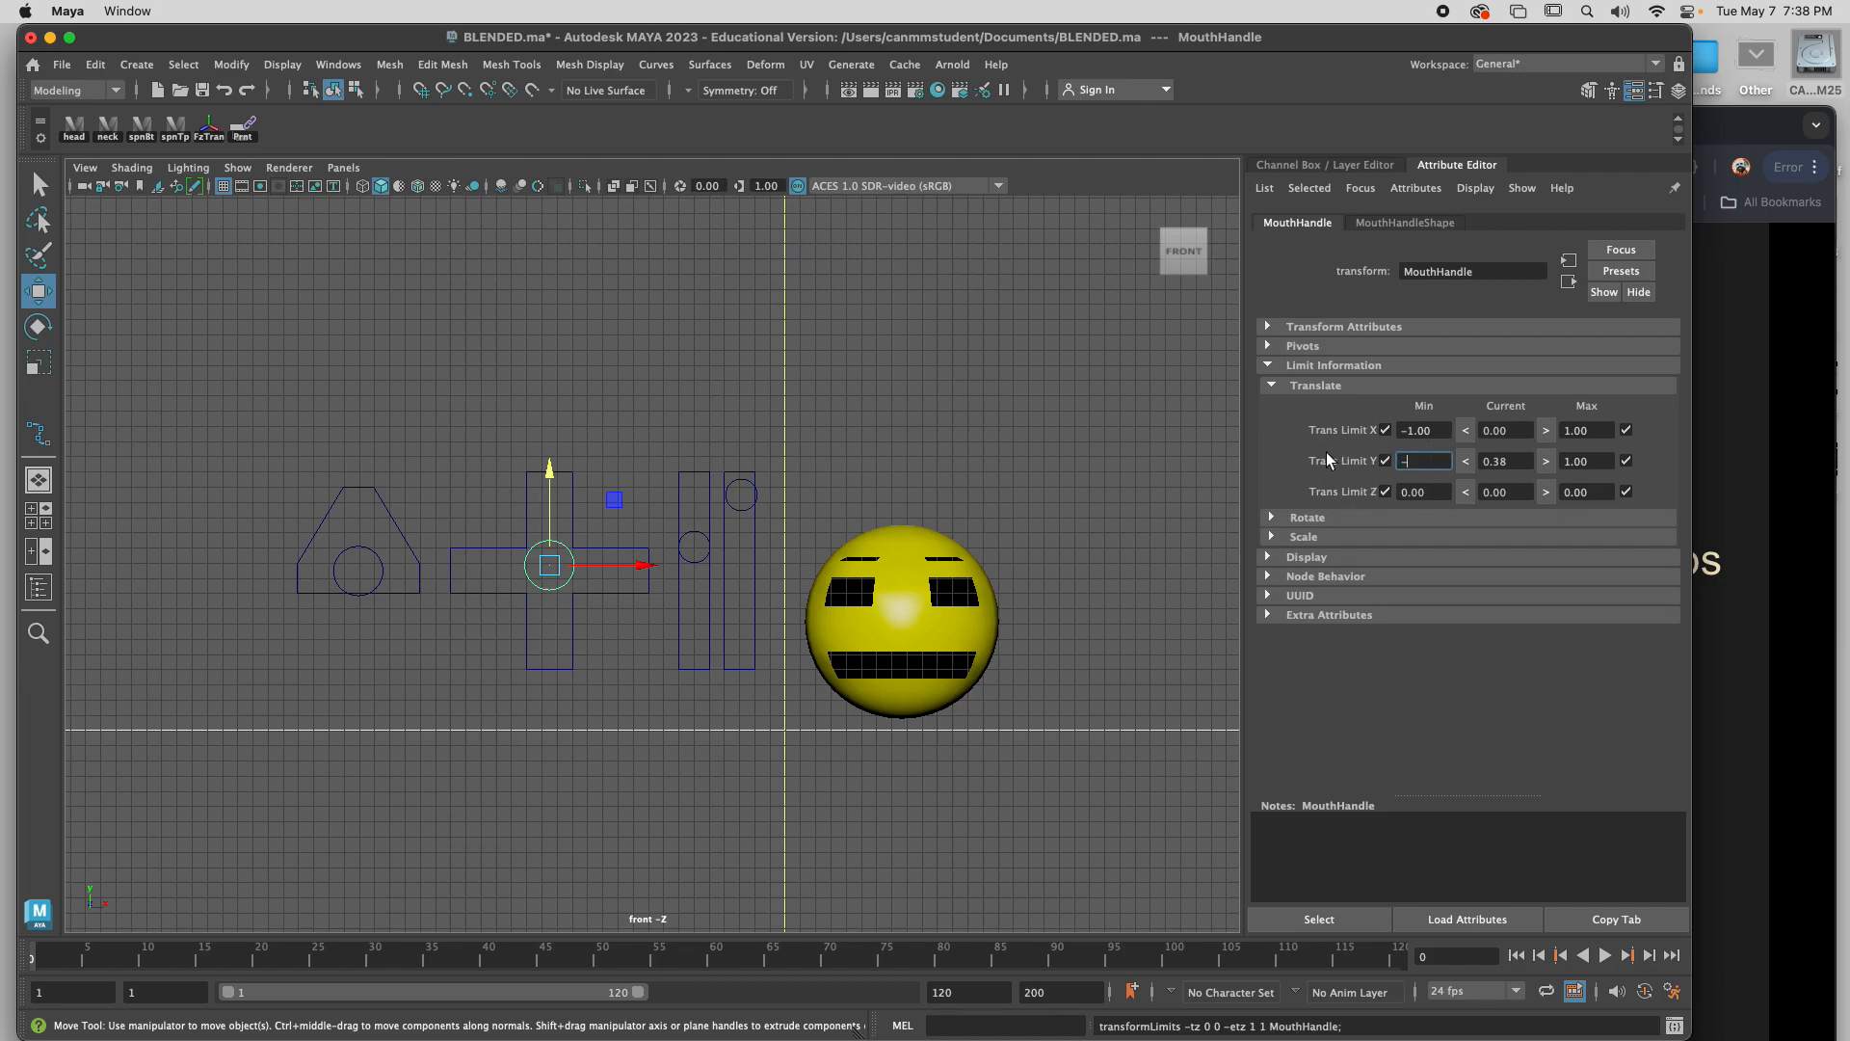
text(5)
click(1428, 430)
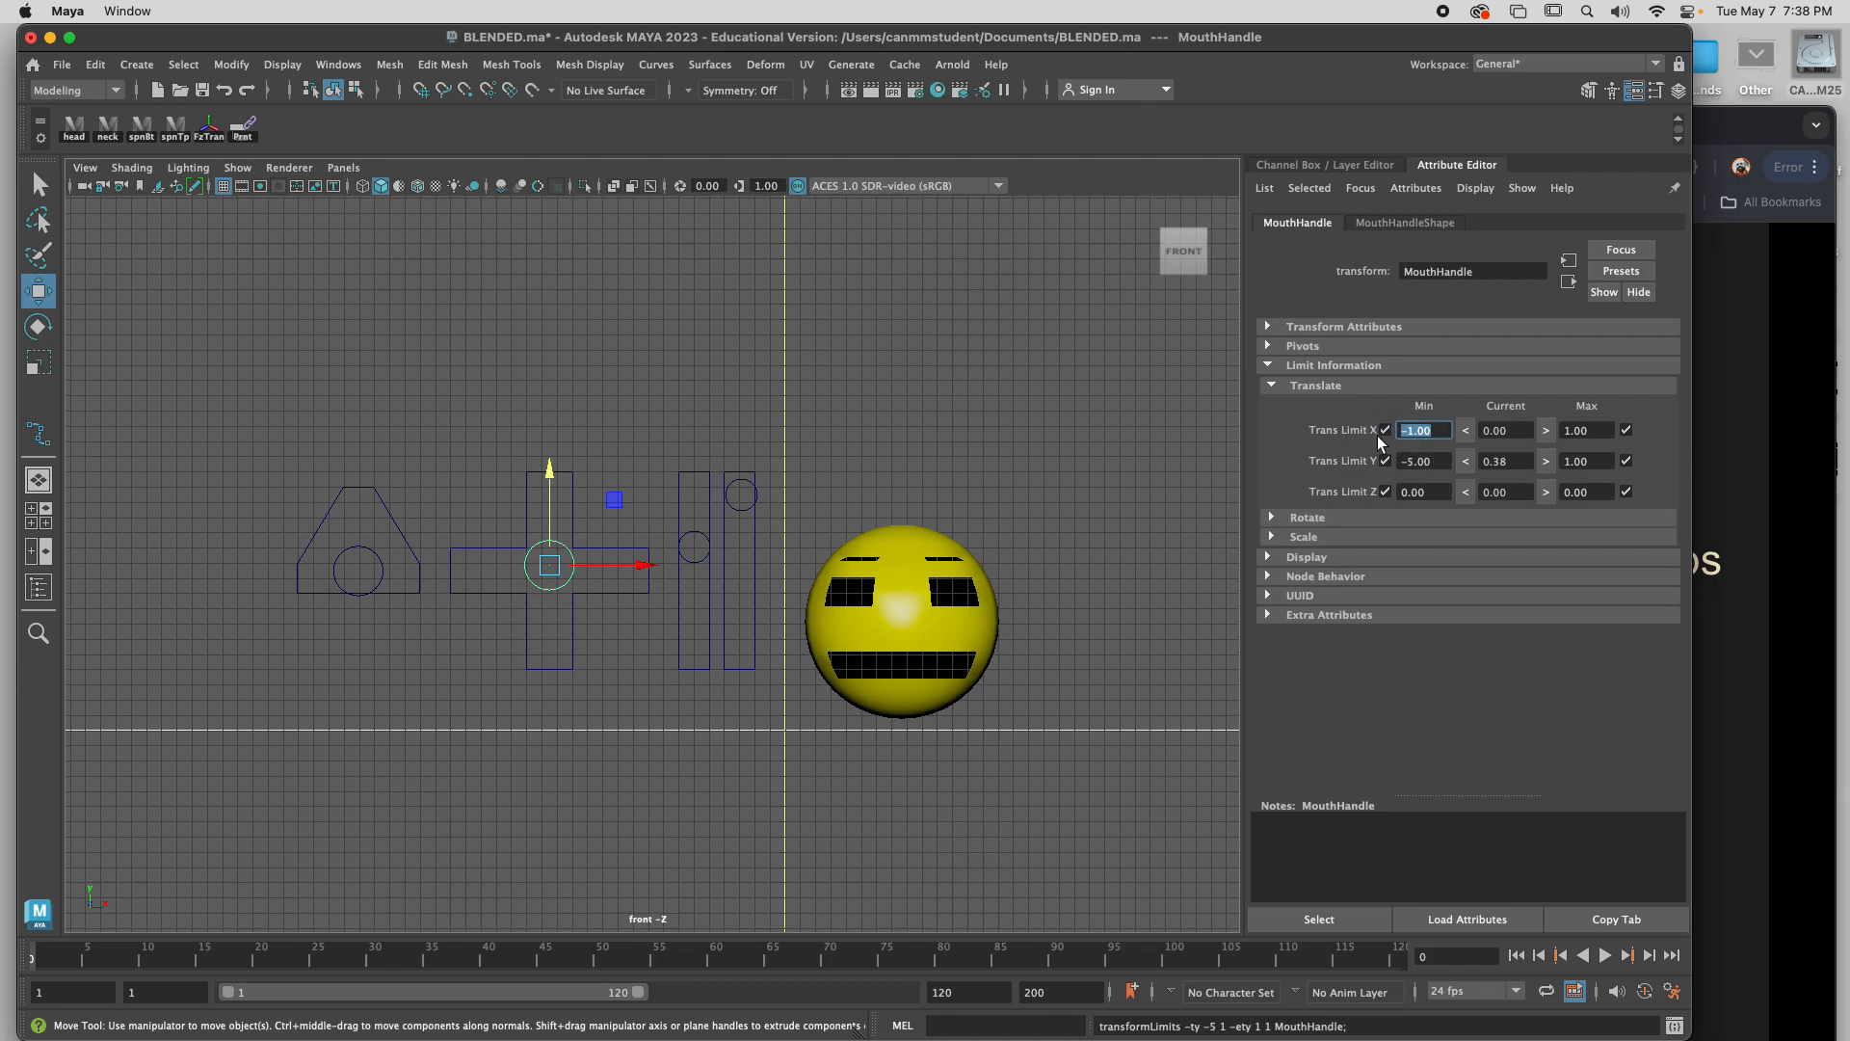
text(-5)
click(1598, 431)
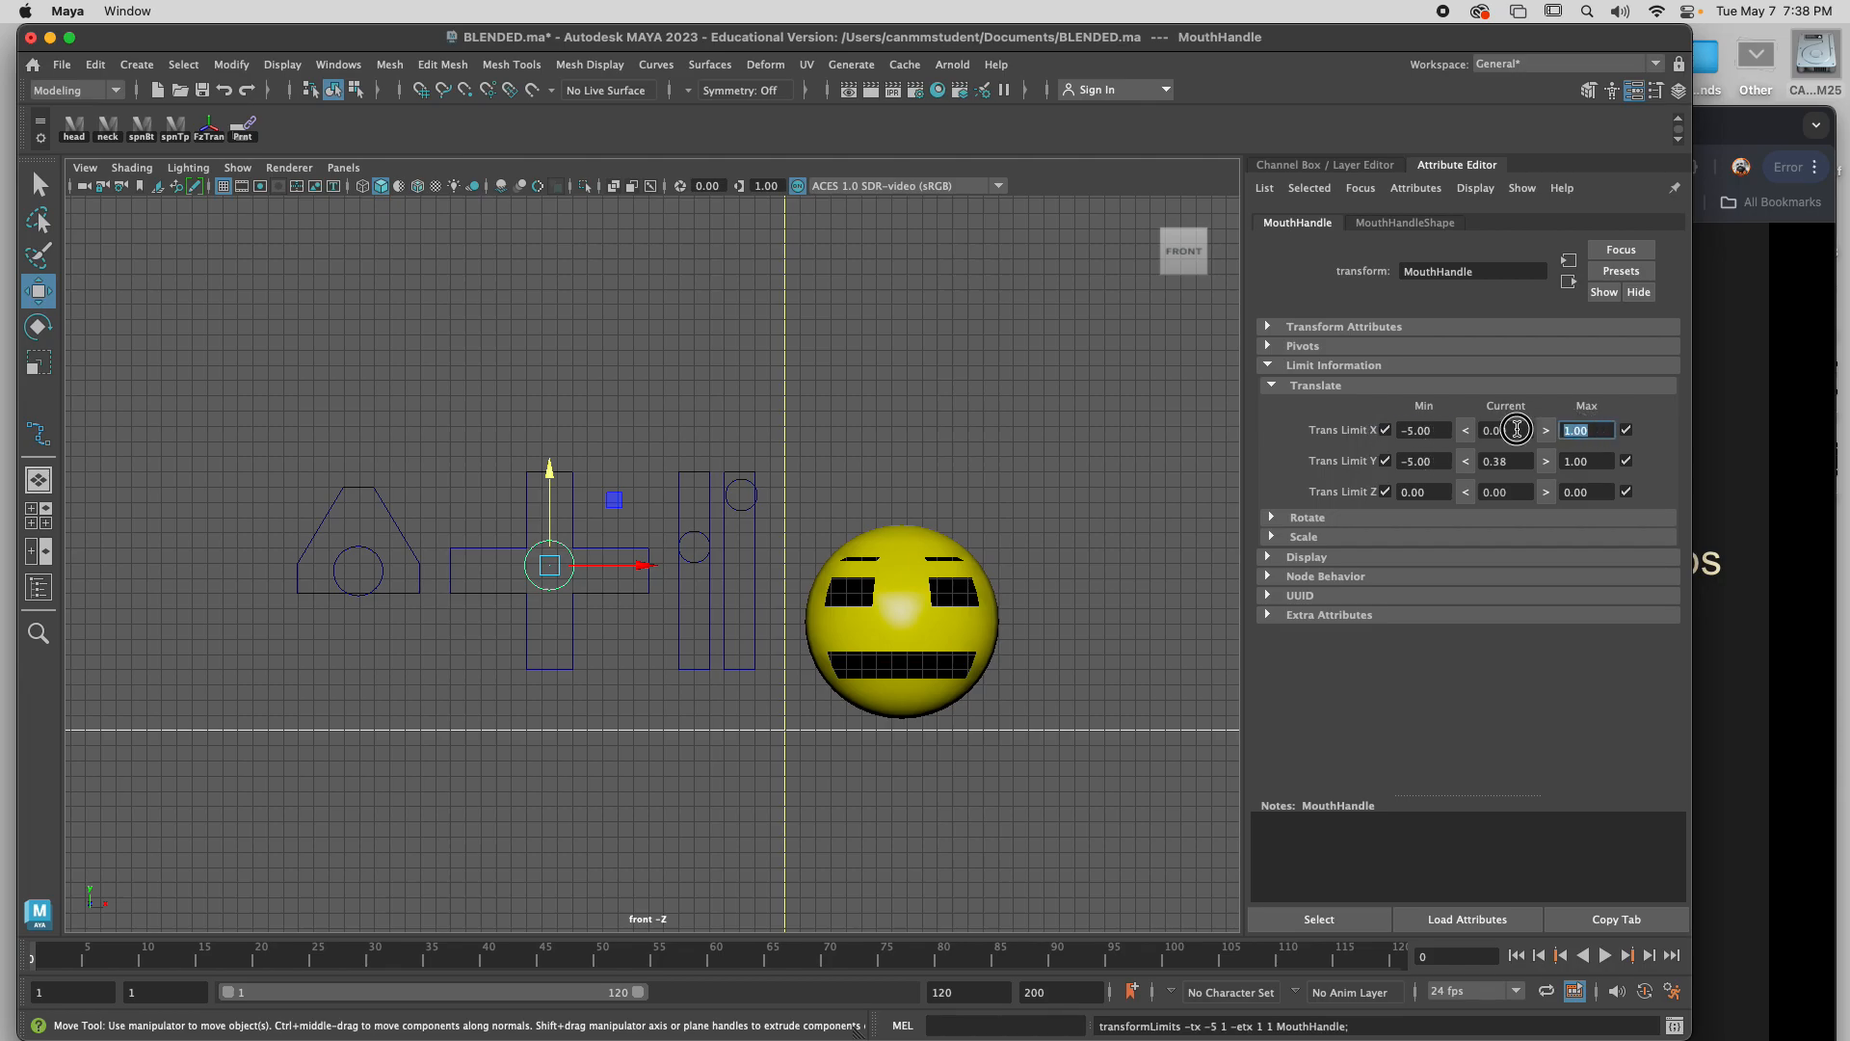
text(5)
click(1599, 461)
text(5)
Test MouthHandle's limits by moving it inside the cross box, leaving it near the centre.
click(859, 425)
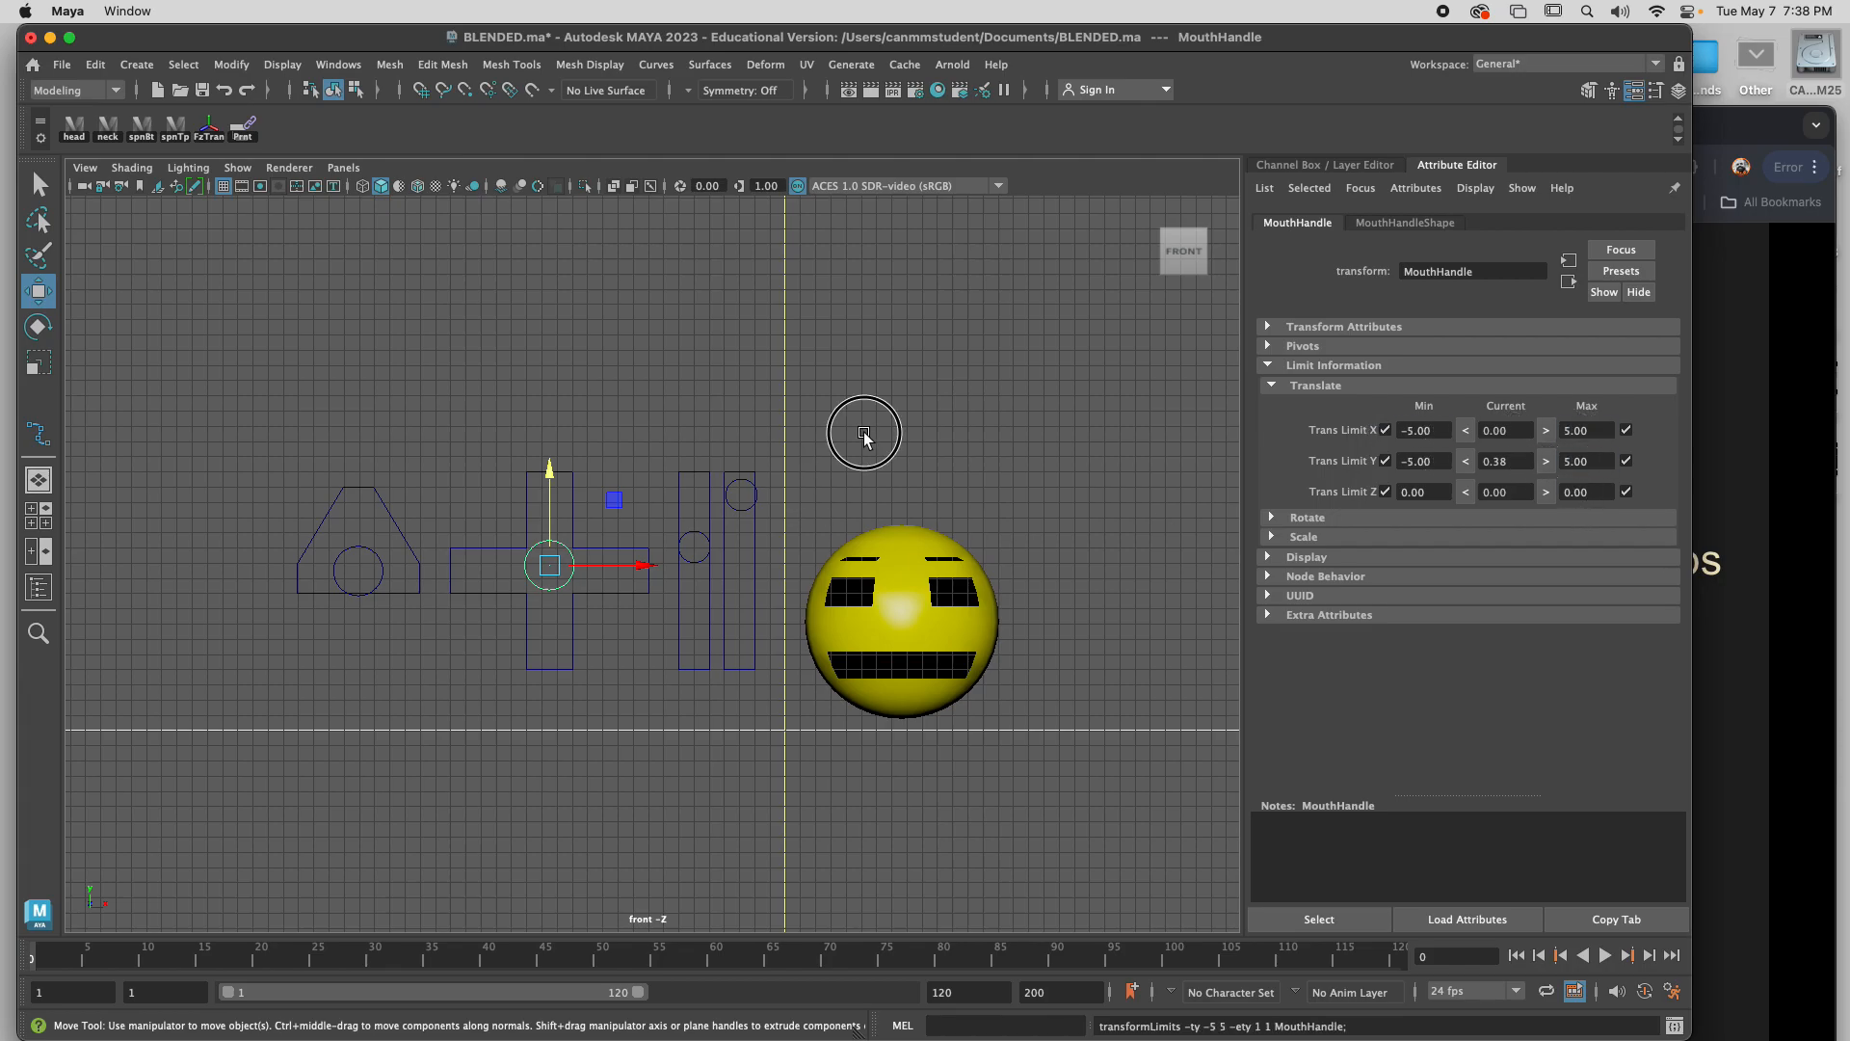
click(584, 546)
mouse_move(584, 546)
mouse_down()
mouse_move(429, 525)
mouse_move(537, 536)
mouse_move(563, 567)
mouse_up()
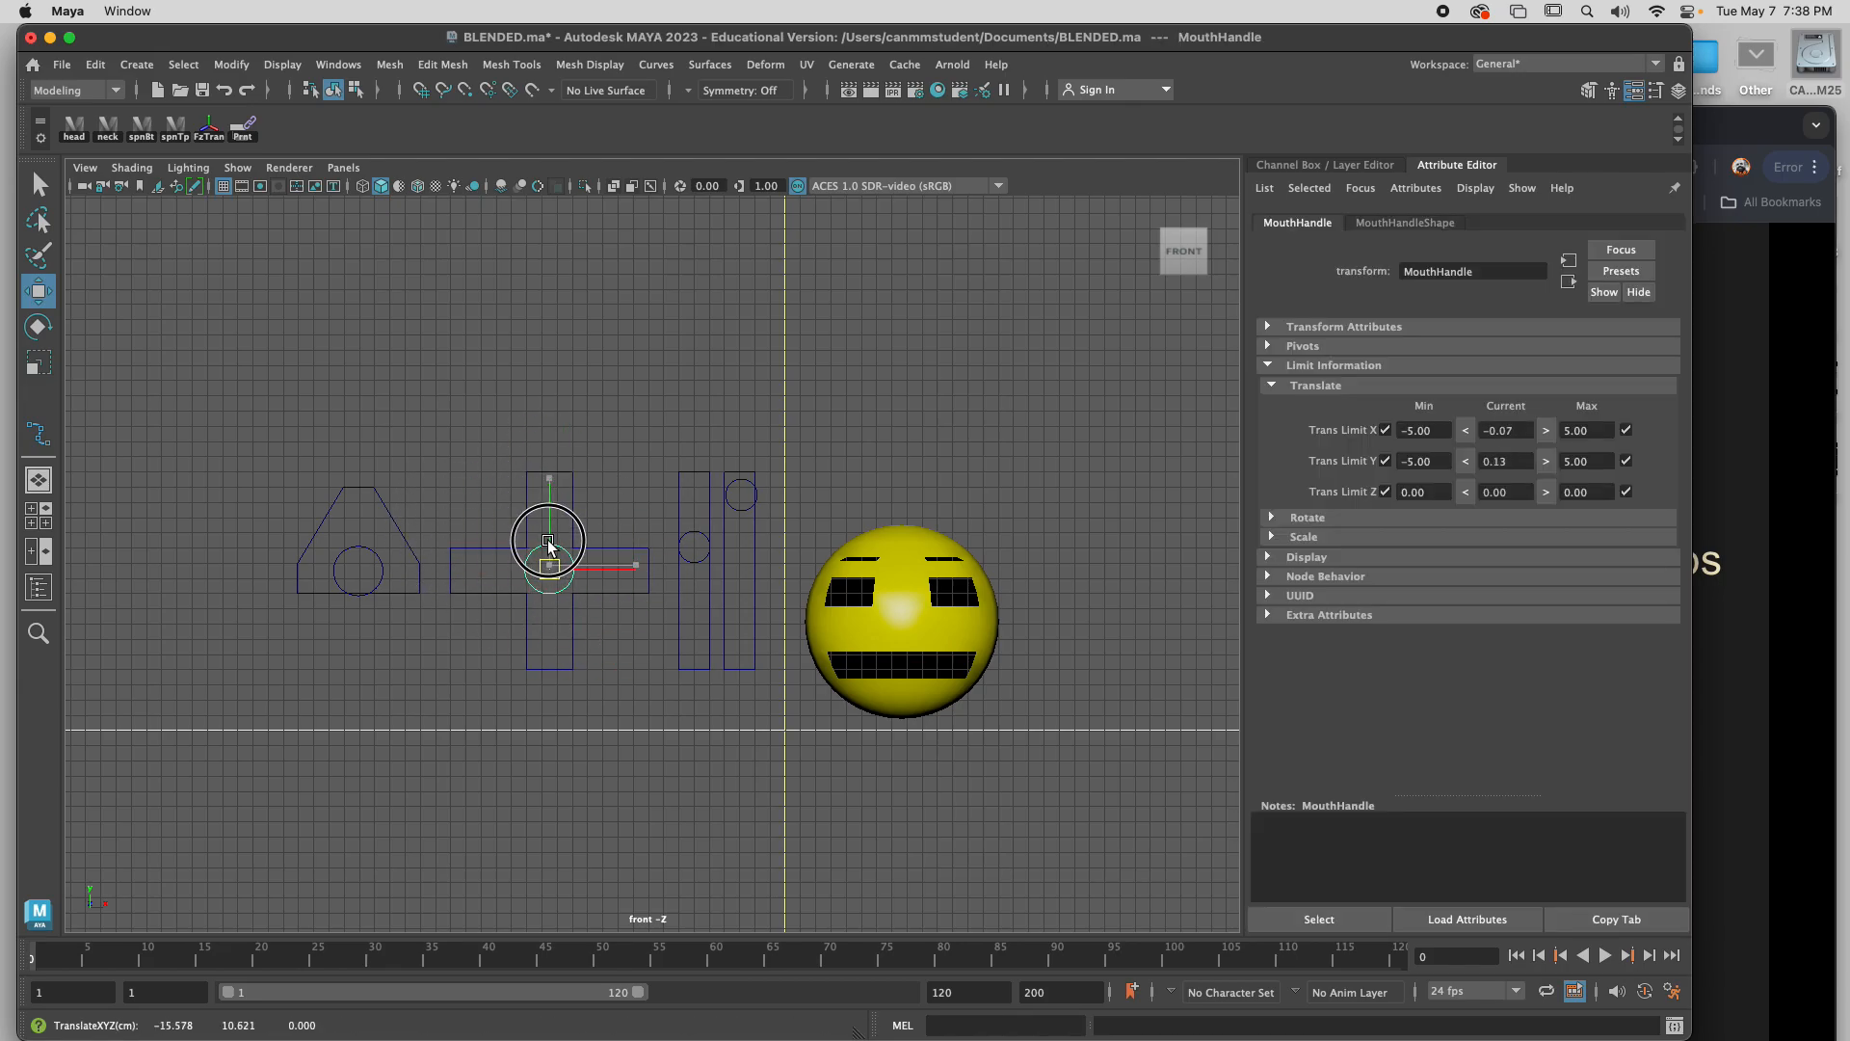
click(696, 548)
drag(700, 557, 702, 495)
key(z)
key(z)
key(z)
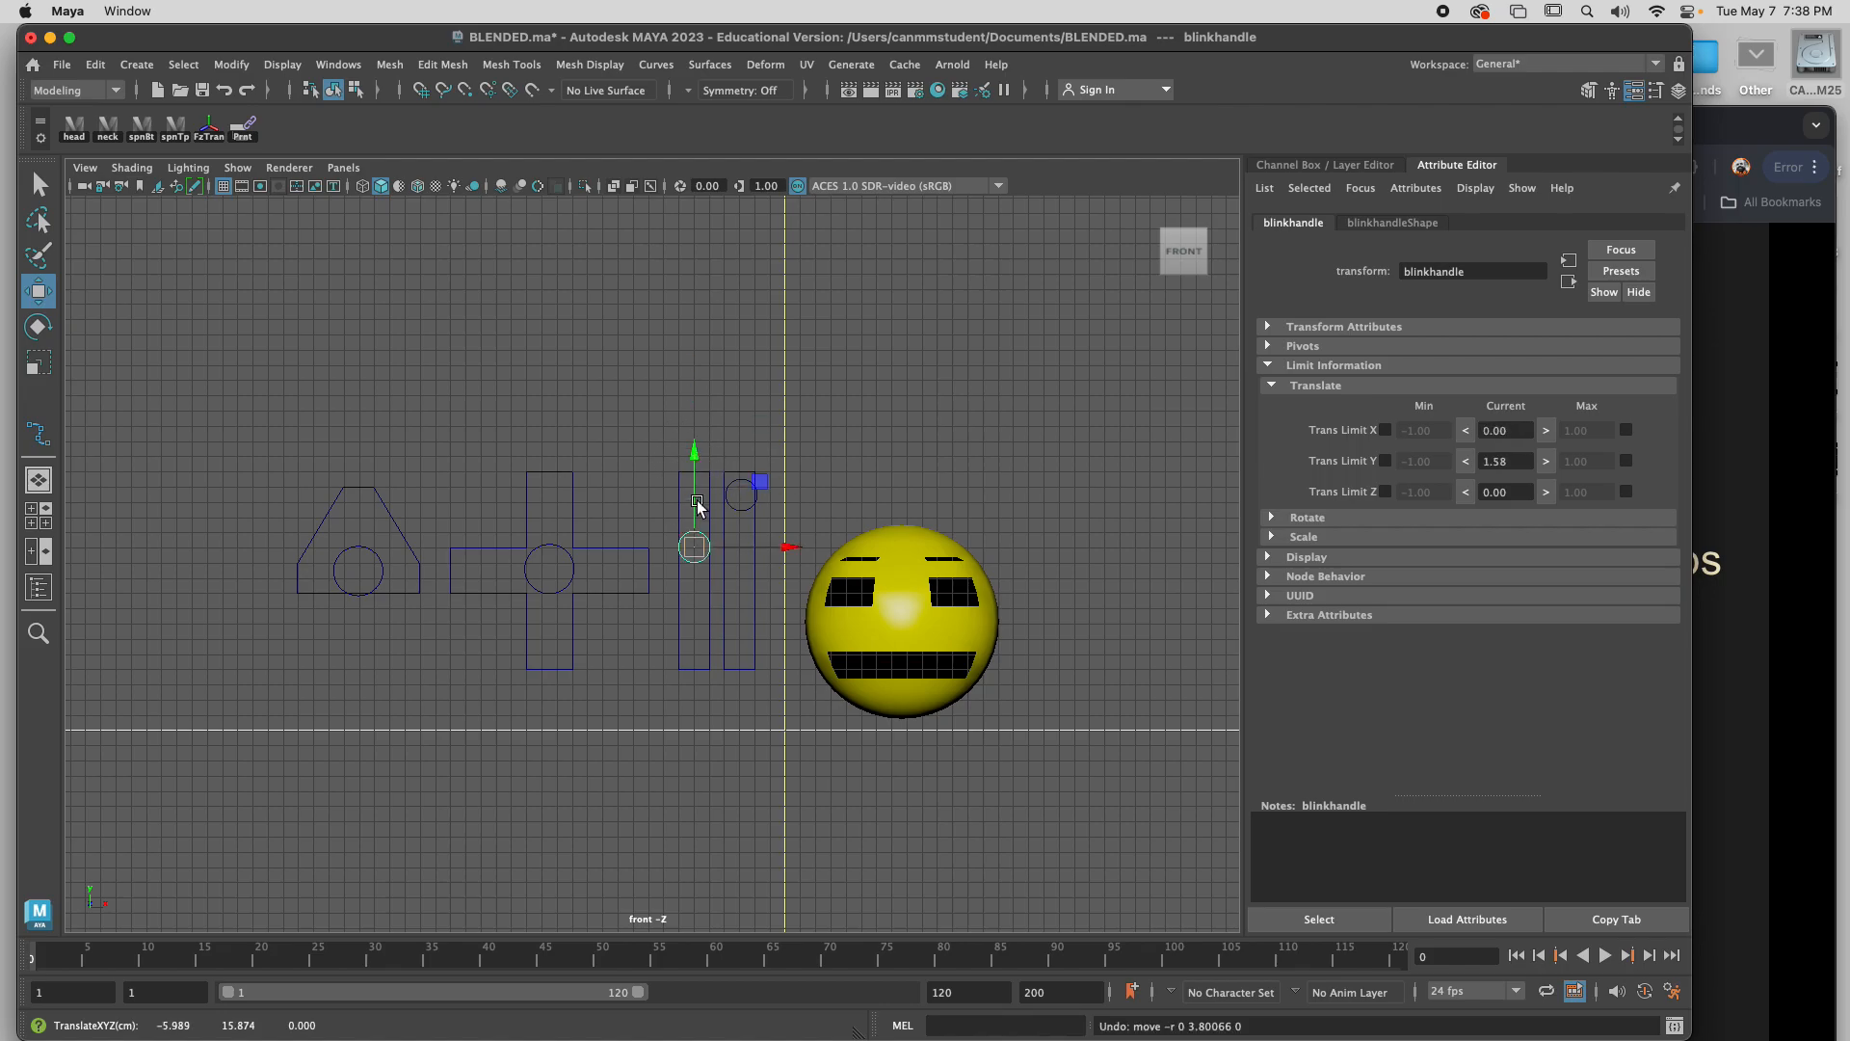
Move blinkhandle up in its box and enable its Y translate limits, with a maximum of 5 and a minimum of -5.
click(696, 549)
drag(695, 548, 704, 398)
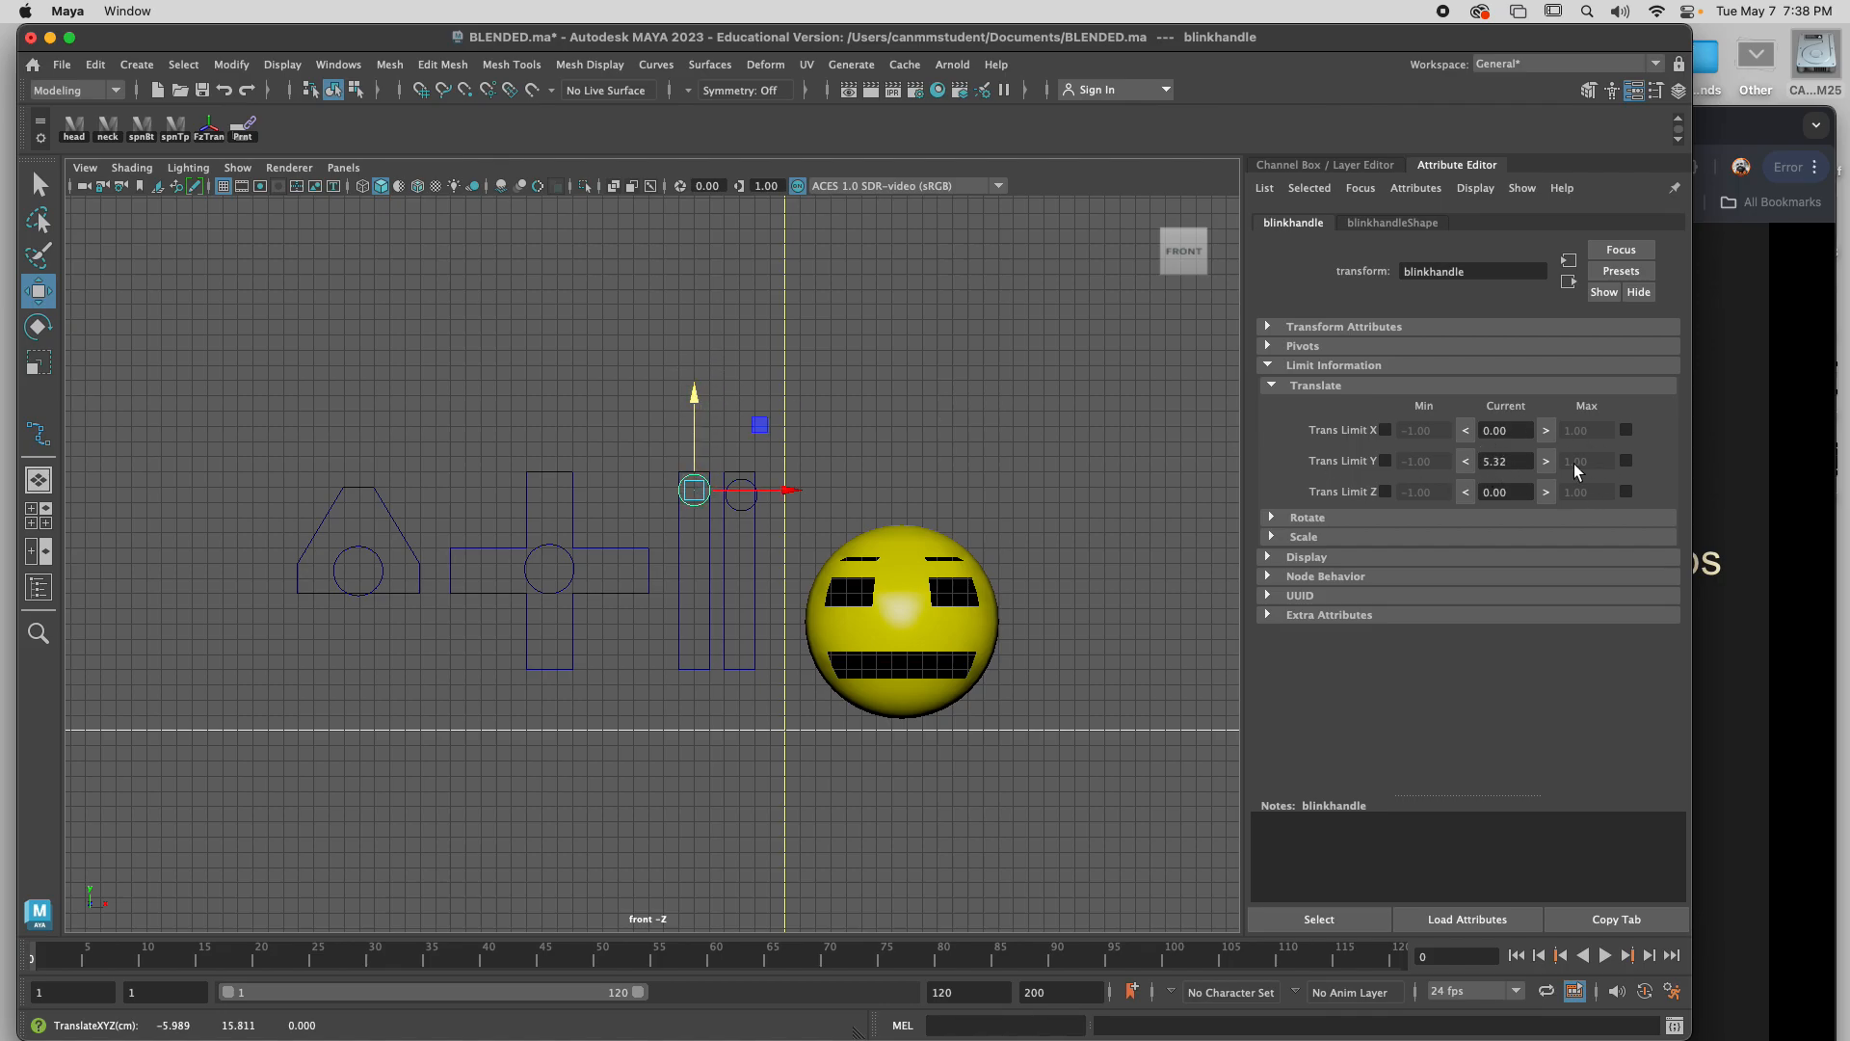
click(1627, 461)
click(1384, 461)
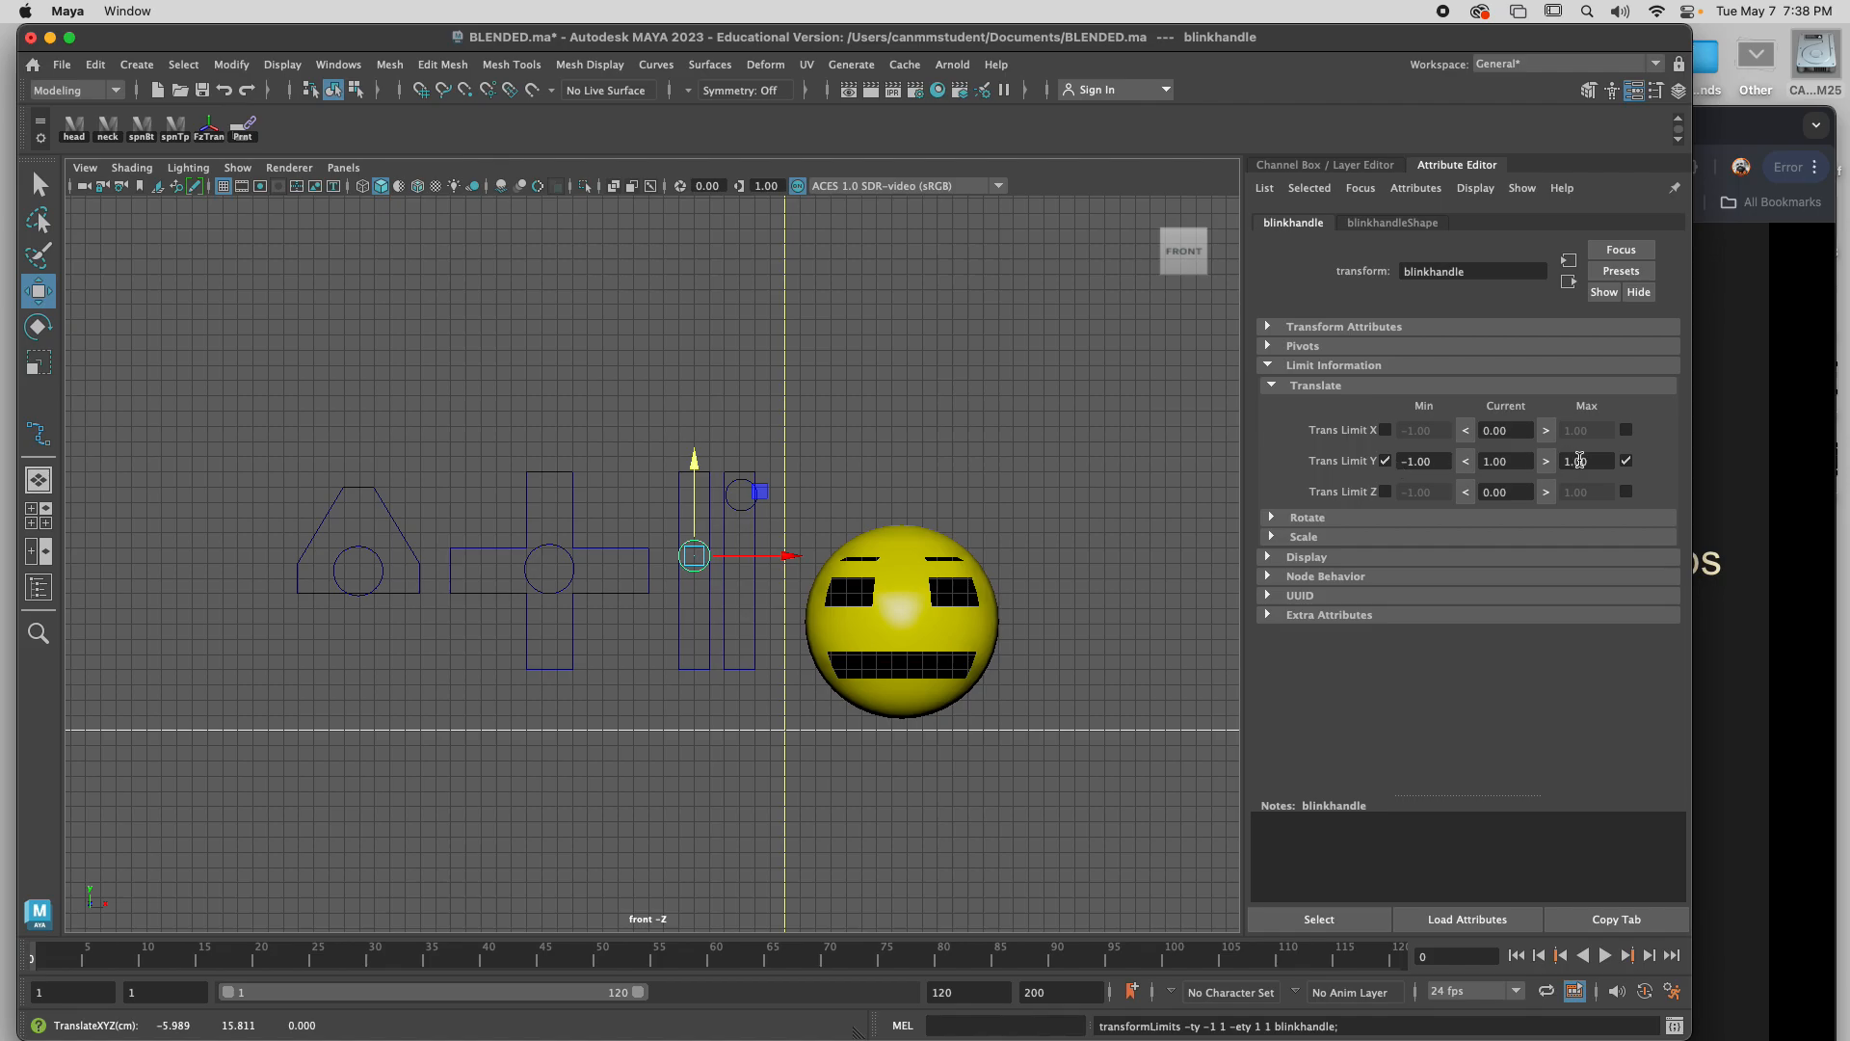
double_click(1581, 461)
text(5)
key(Return)
double_click(1426, 461)
text(-)
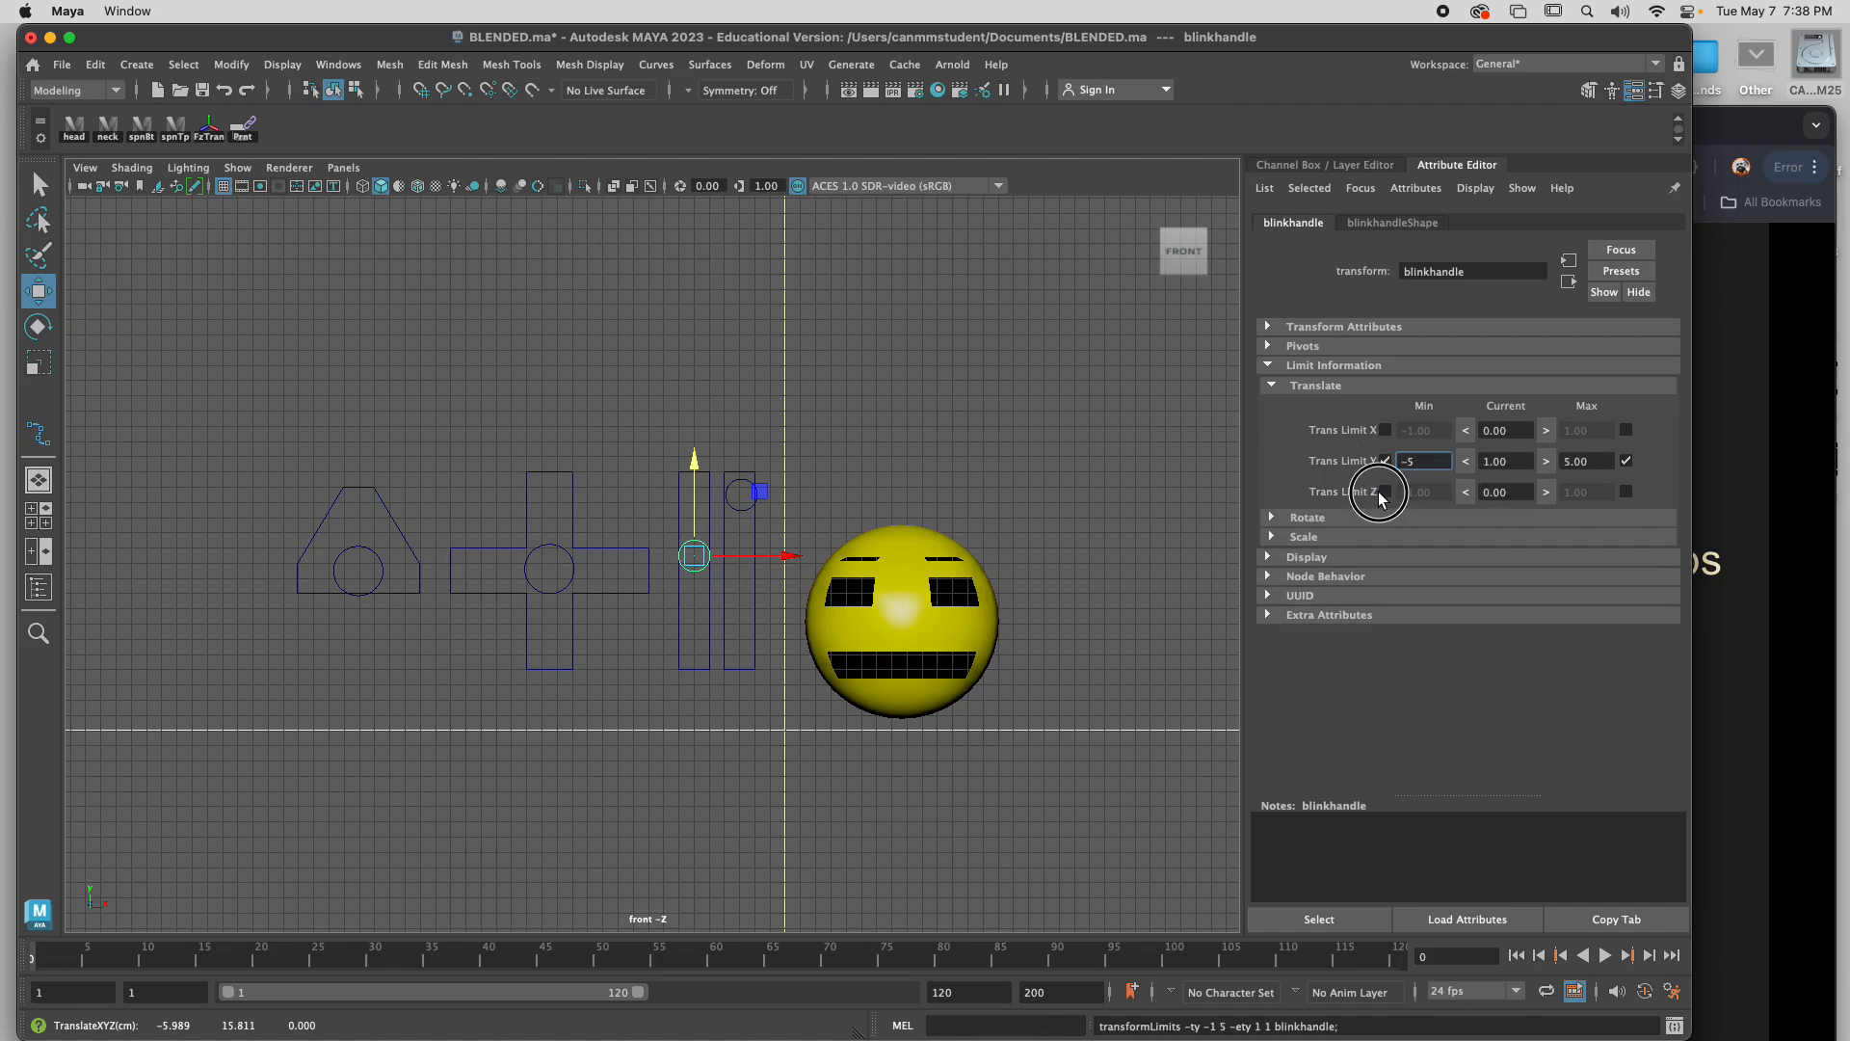
text(5)
Enable minimum and maximum Z translate limits of 0 for blinkhandle.
click(1385, 492)
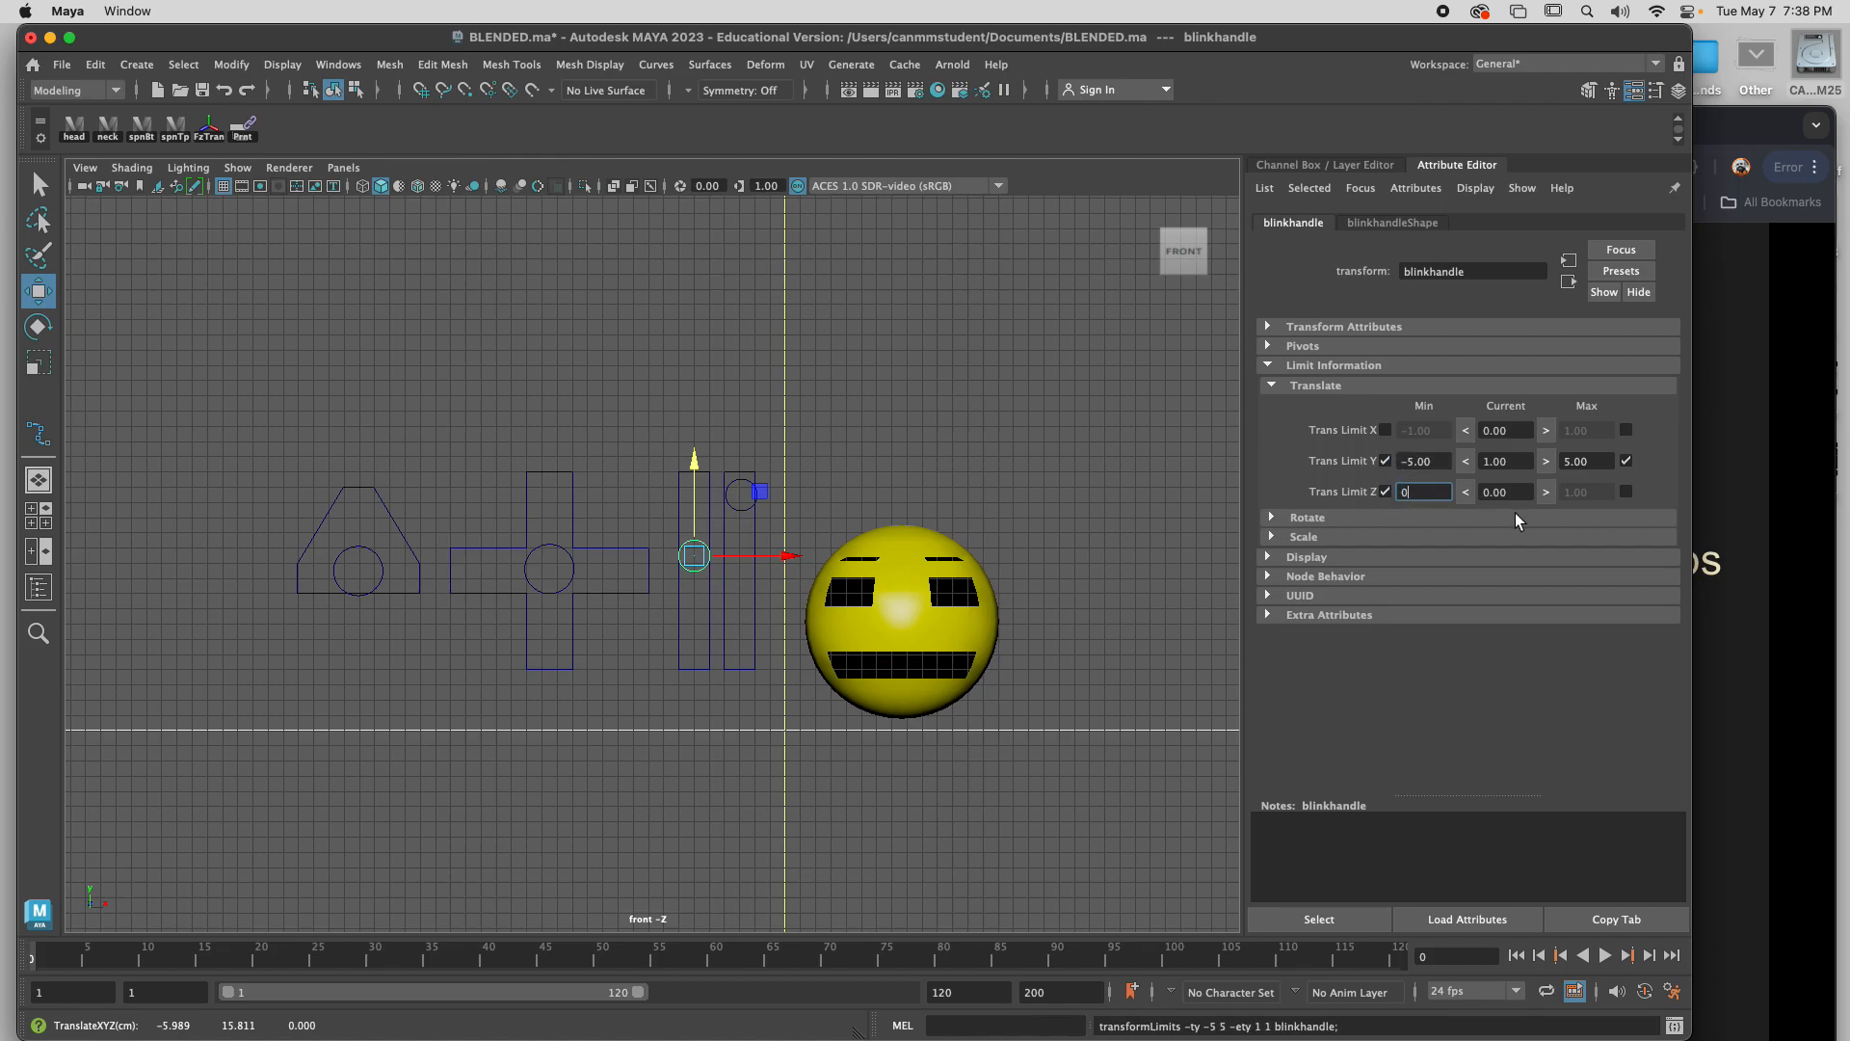
click(1625, 491)
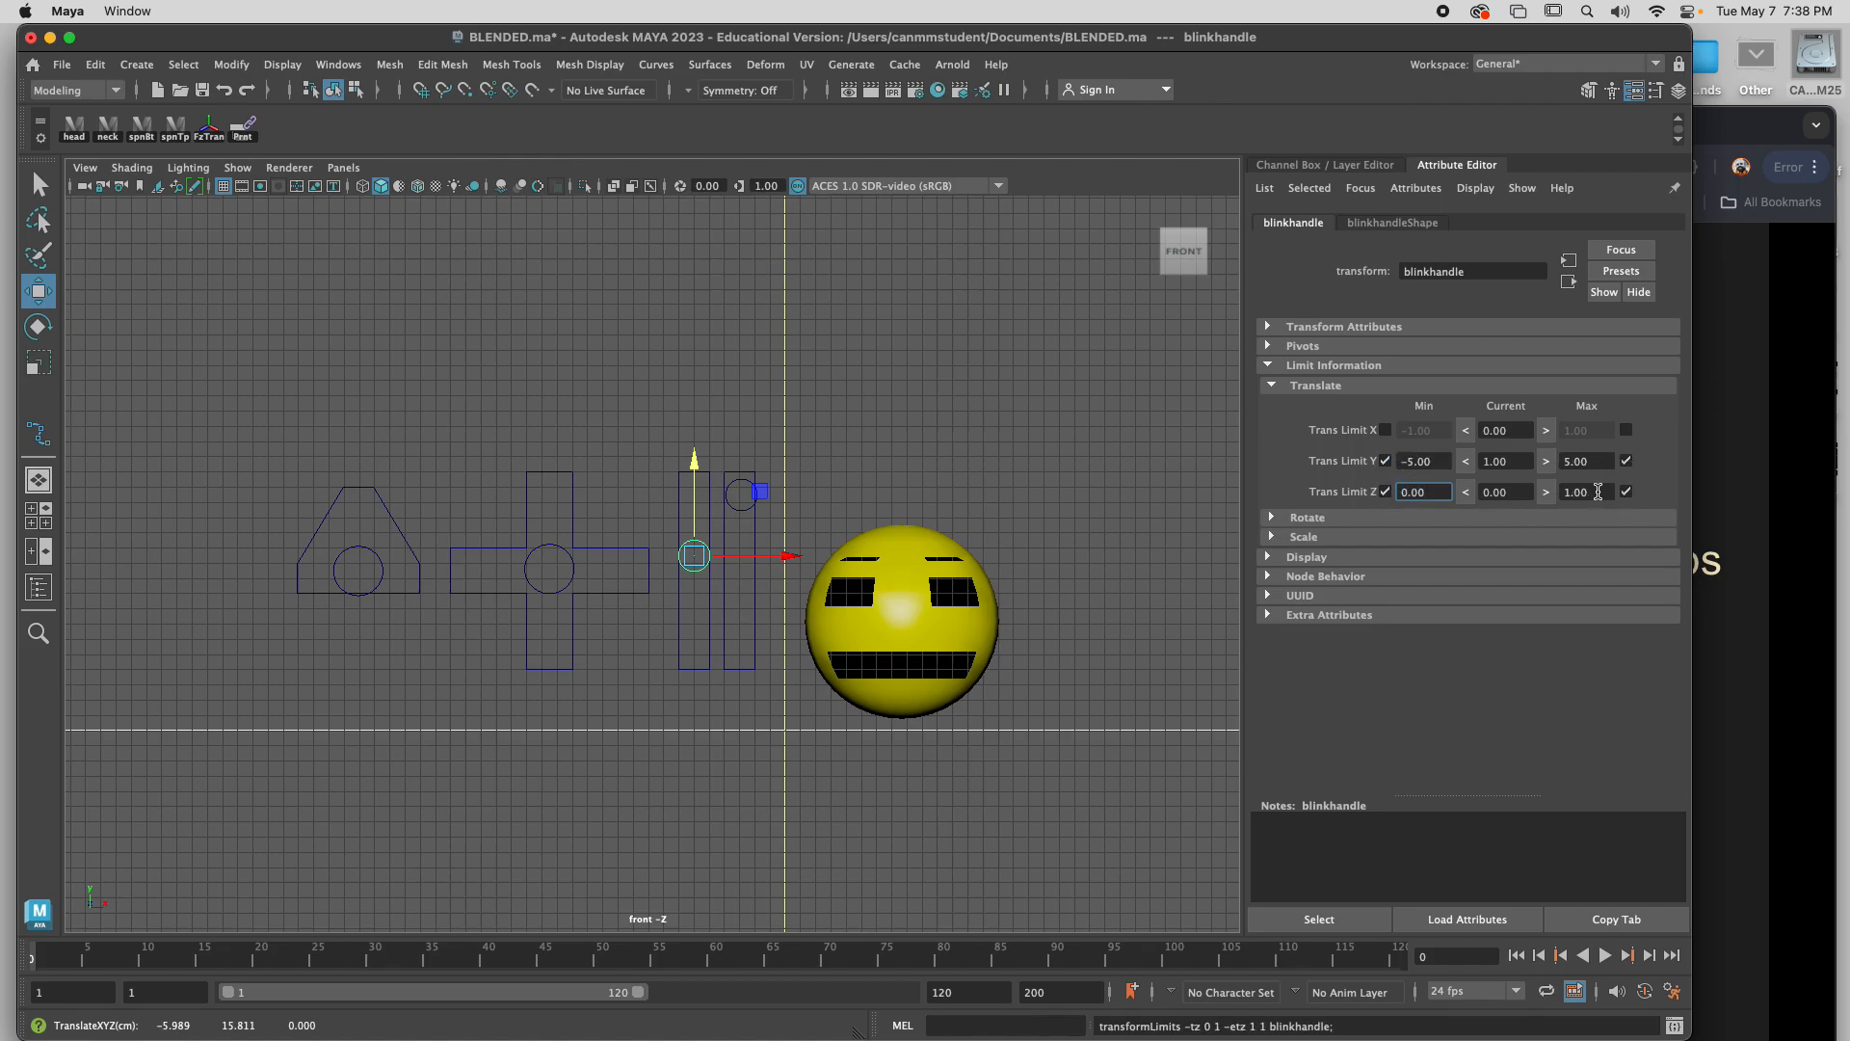
double_click(1577, 492)
text(0)
Enable minimum and maximum X translate limits of 0 for blinkhandle, then clear the selection.
click(1625, 430)
double_click(1581, 431)
text(0)
click(1386, 431)
double_click(1423, 431)
text(0)
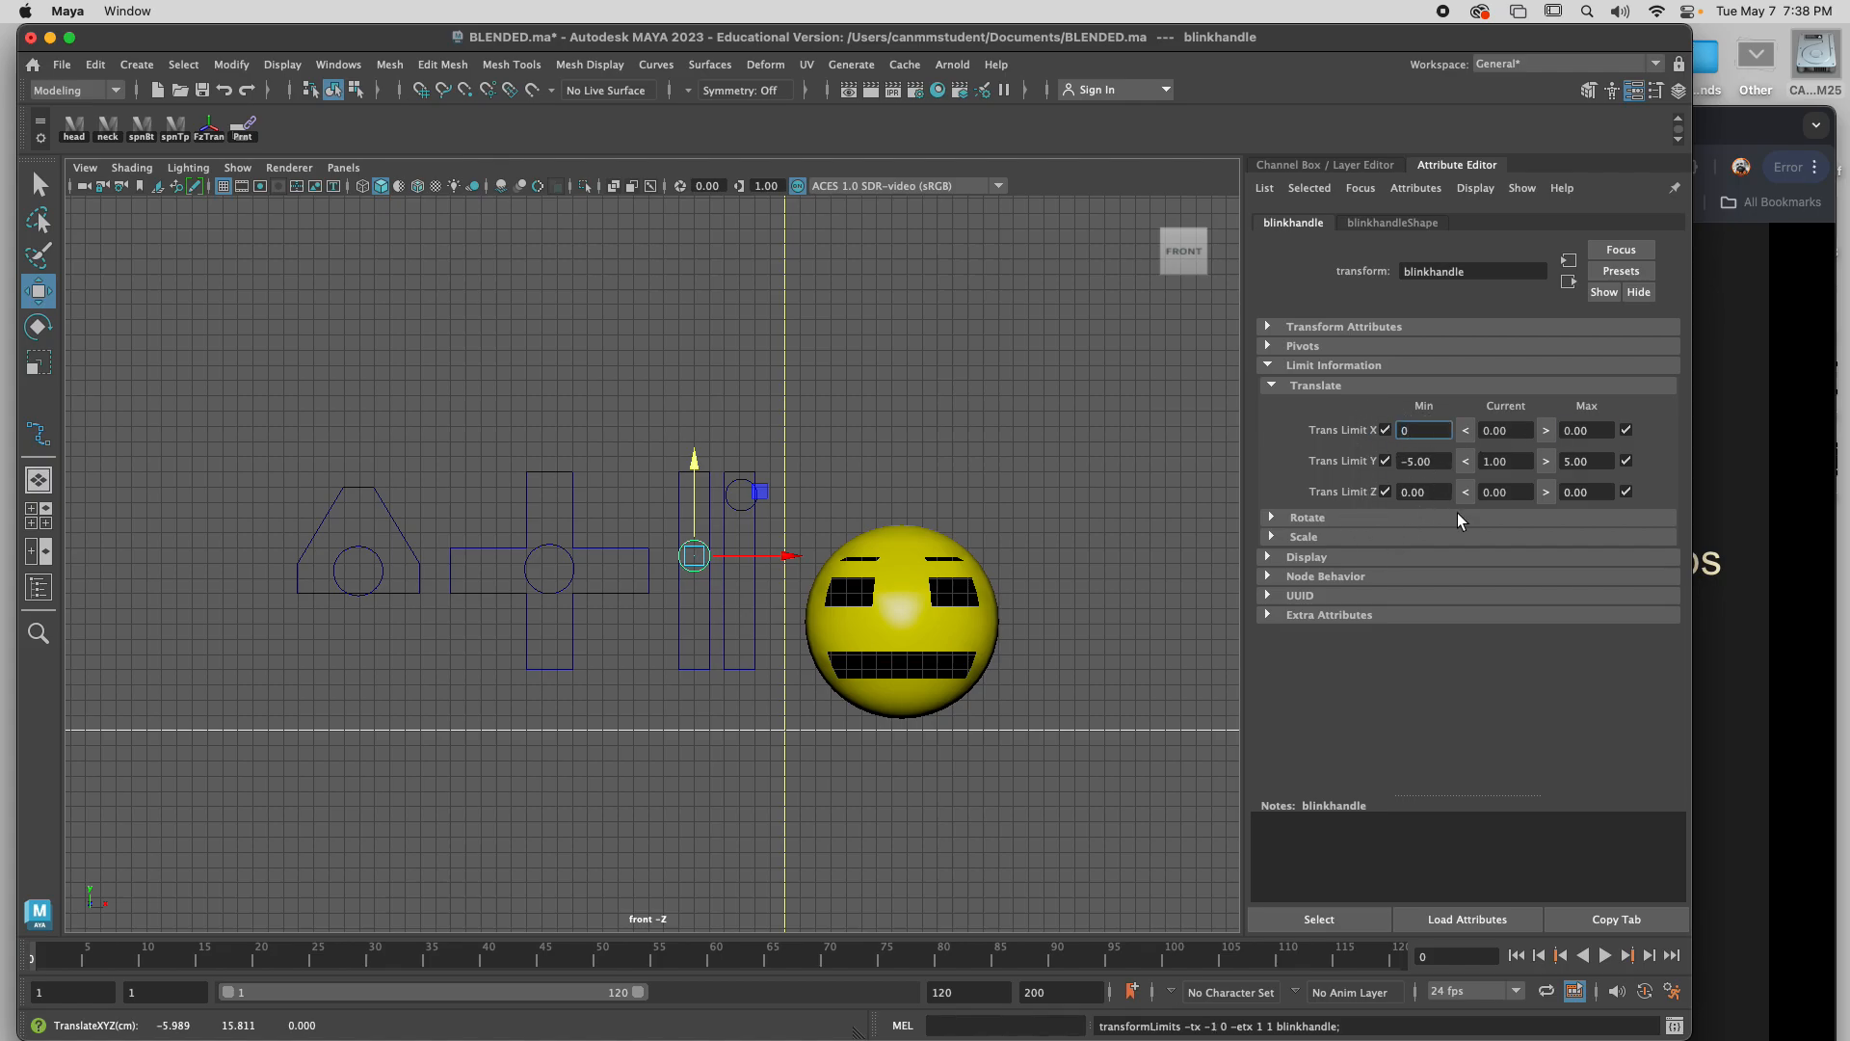
click(824, 492)
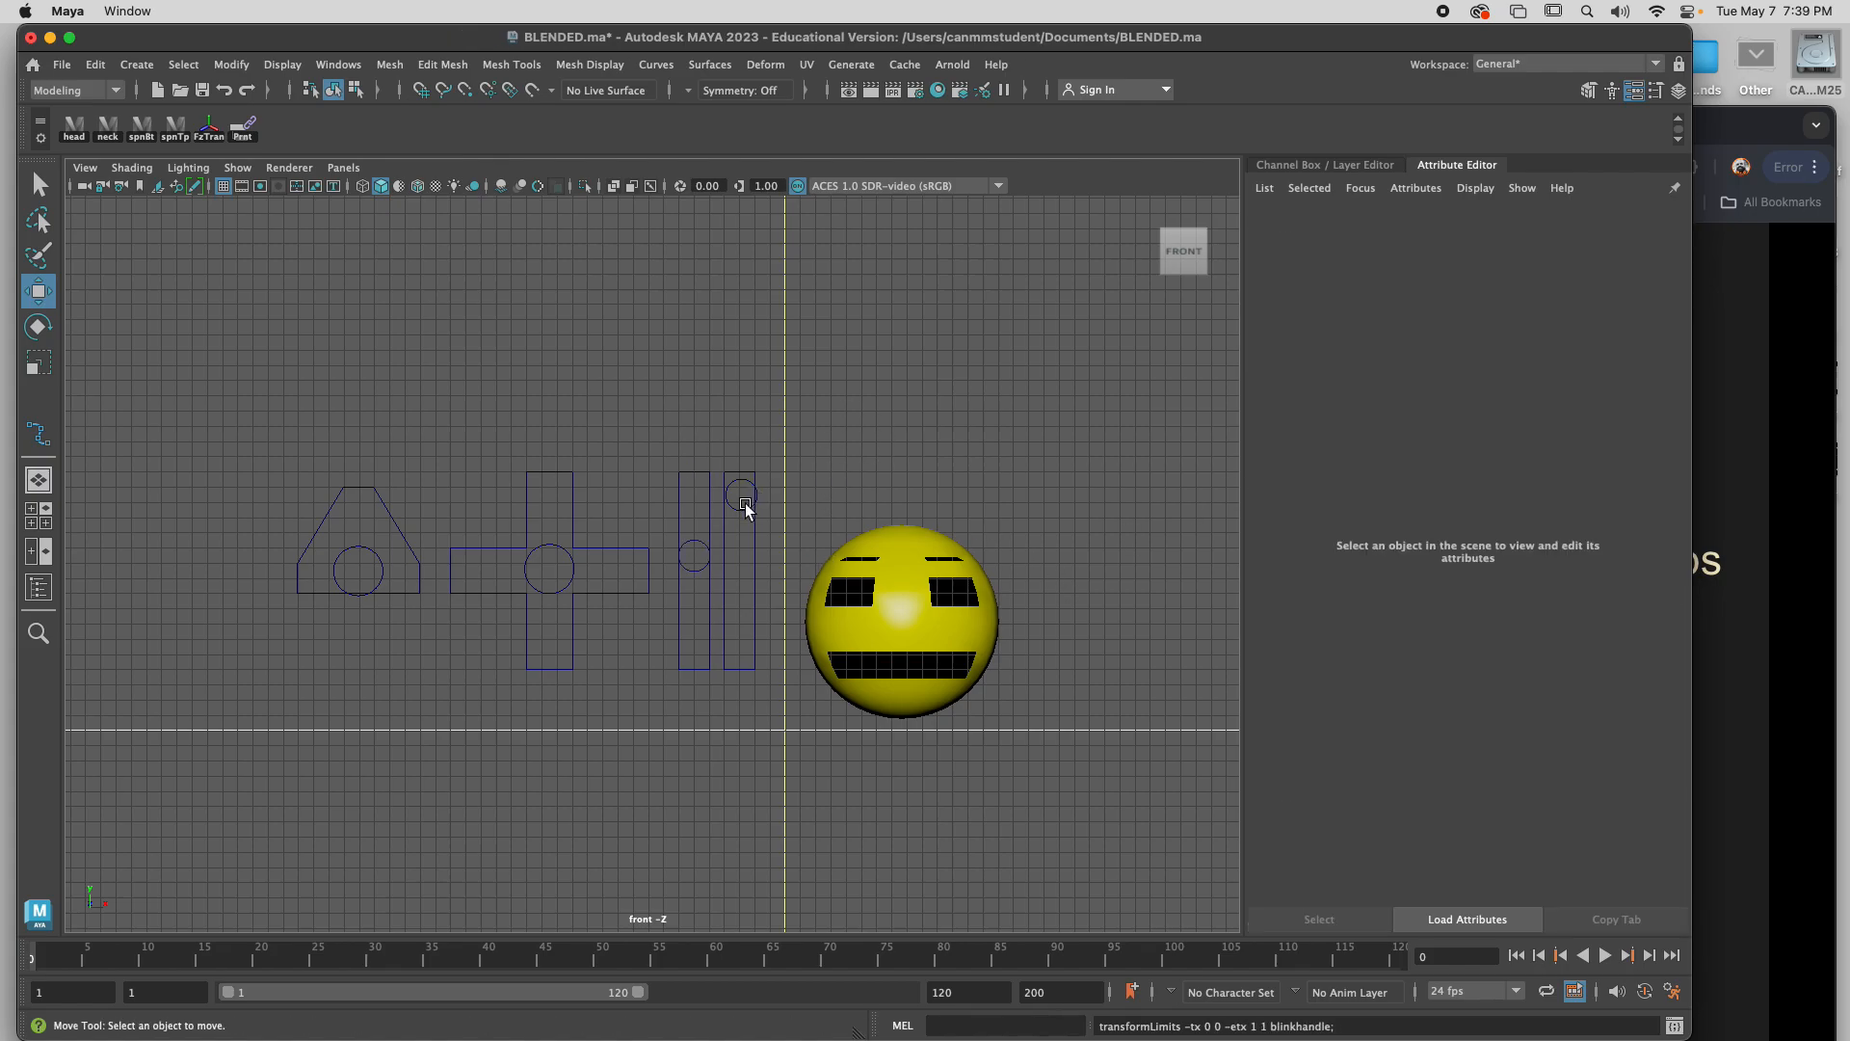
Lower eyehandle in its box and set its Translate Y to 0.
click(744, 503)
drag(747, 405, 742, 469)
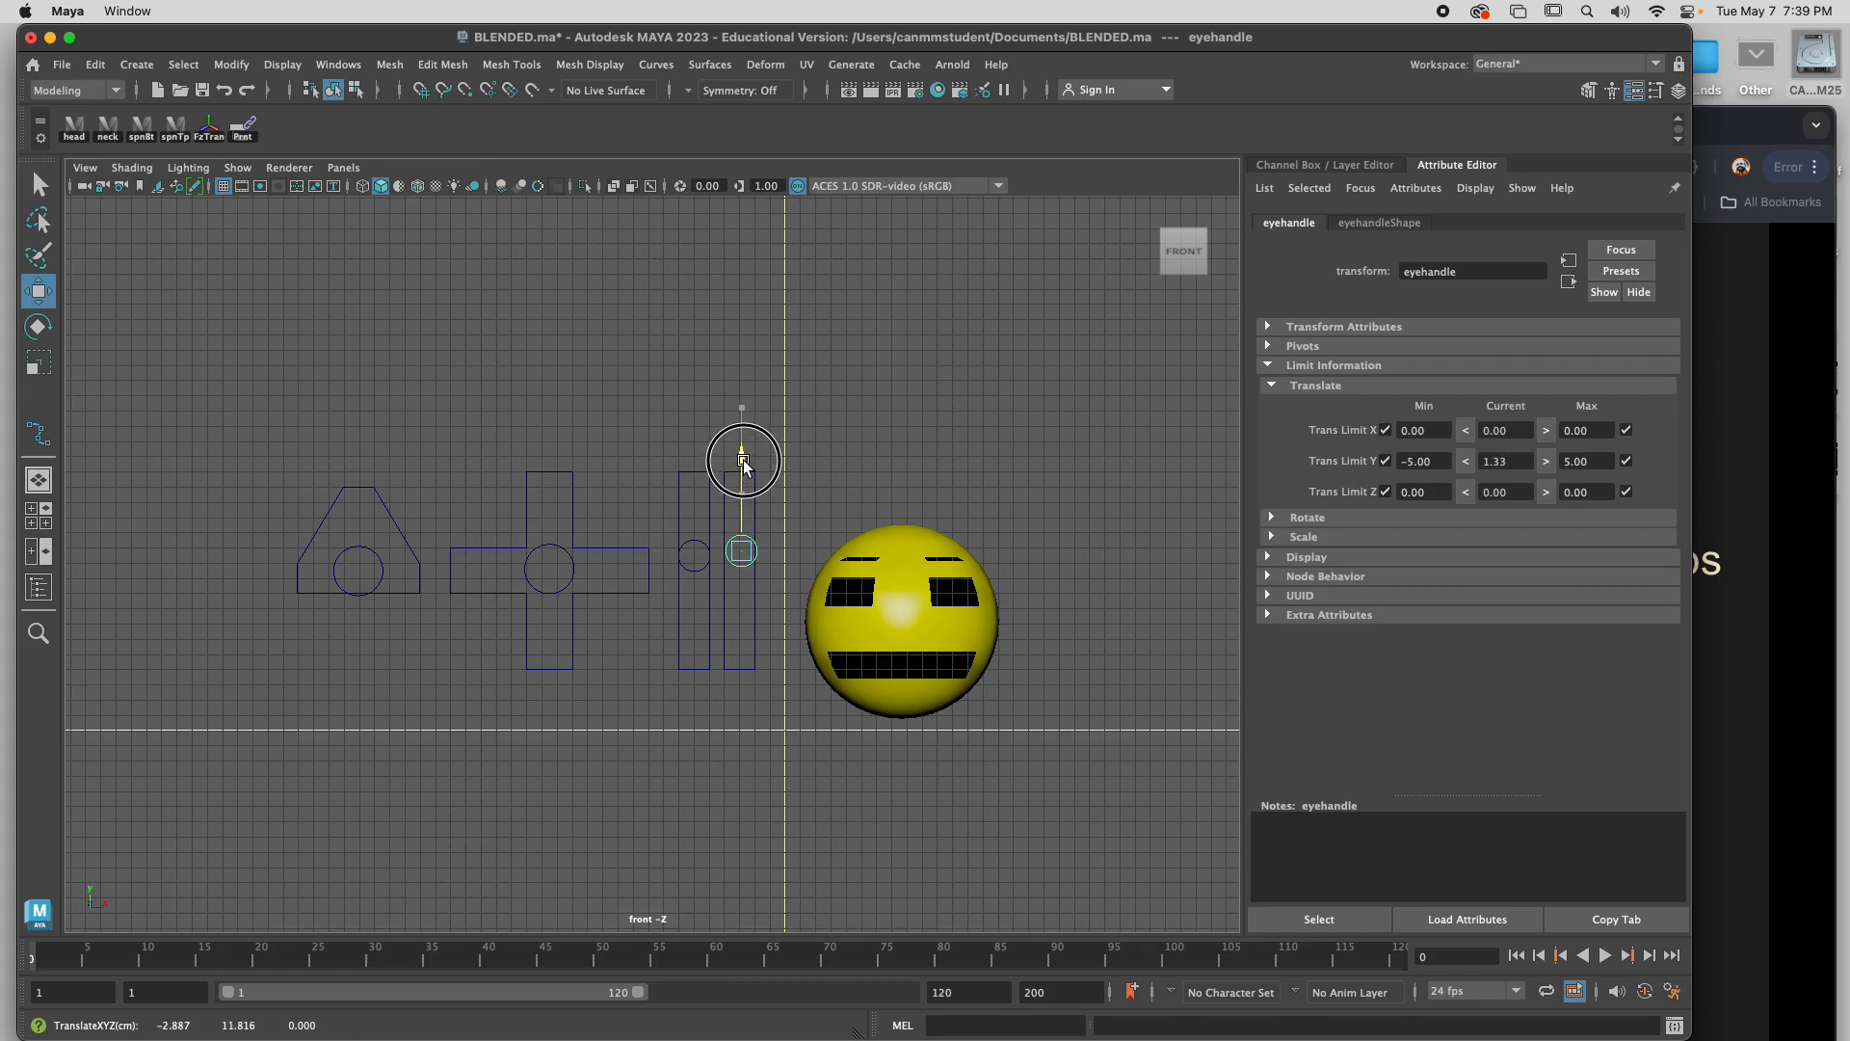
click(1679, 90)
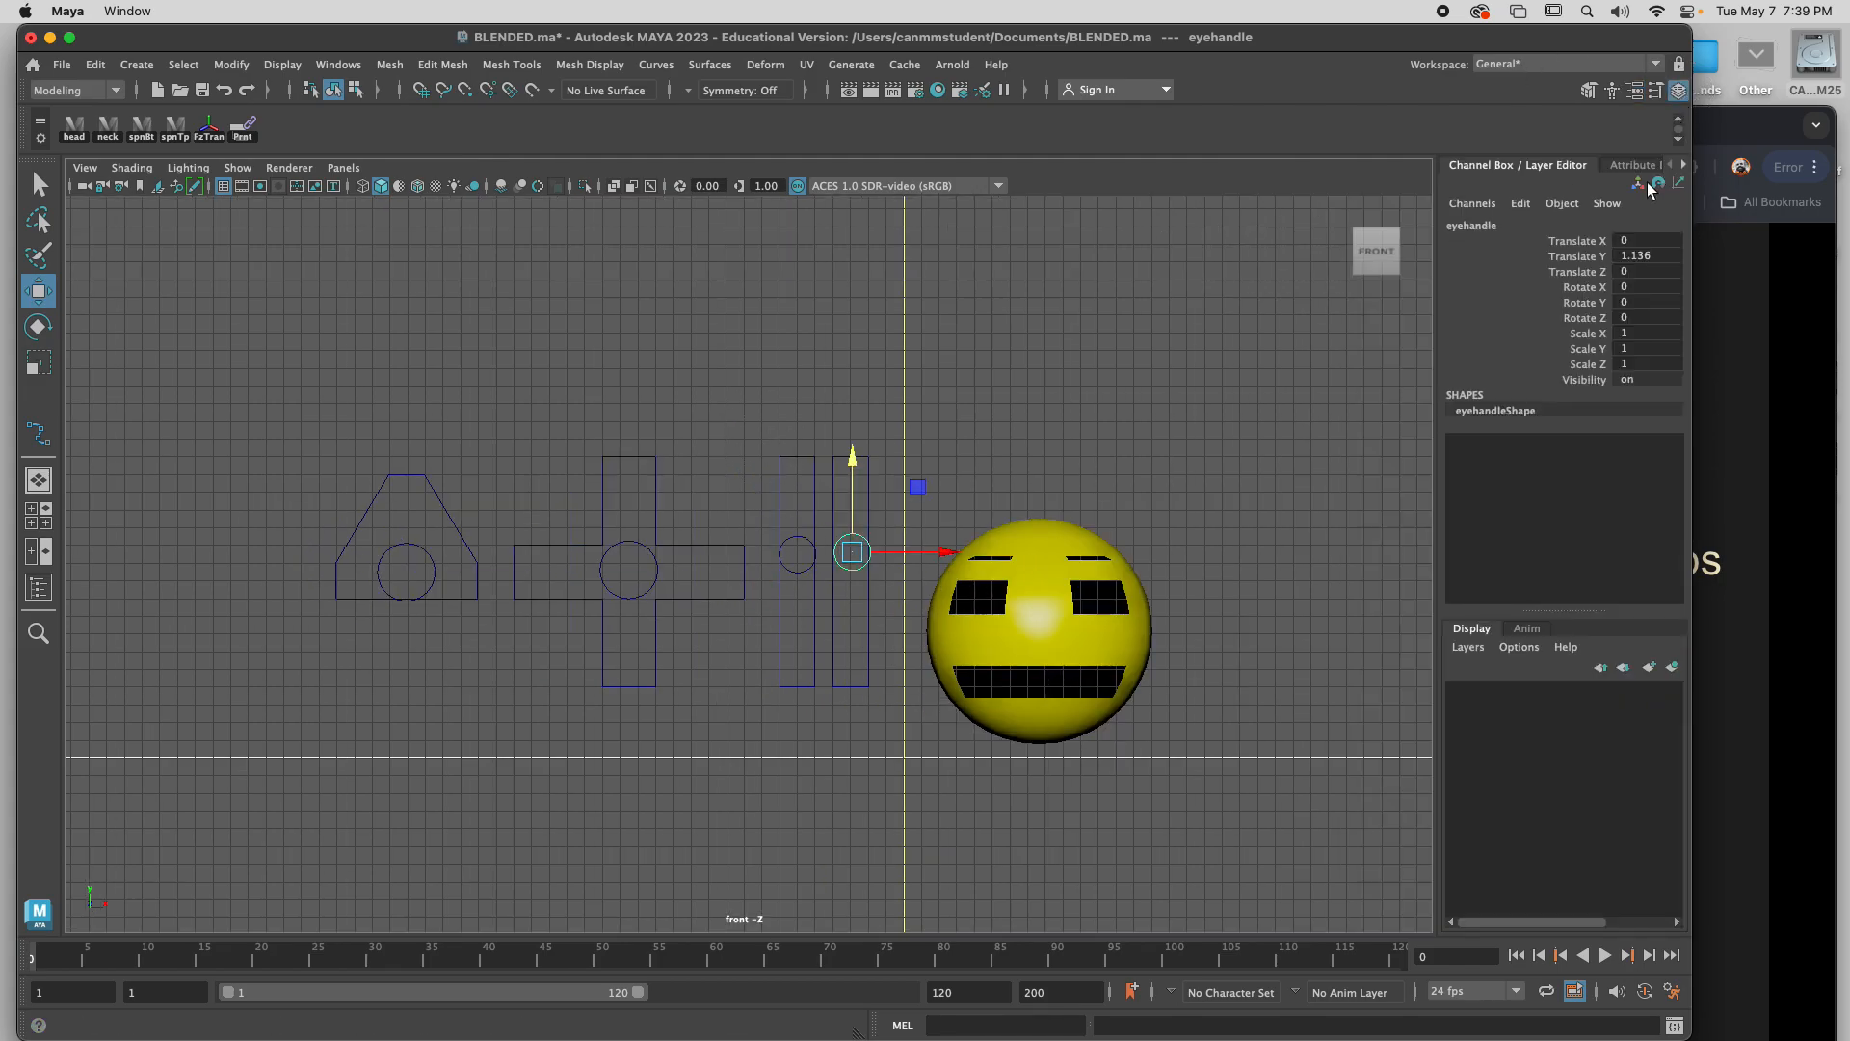
click(1638, 255)
text(0)
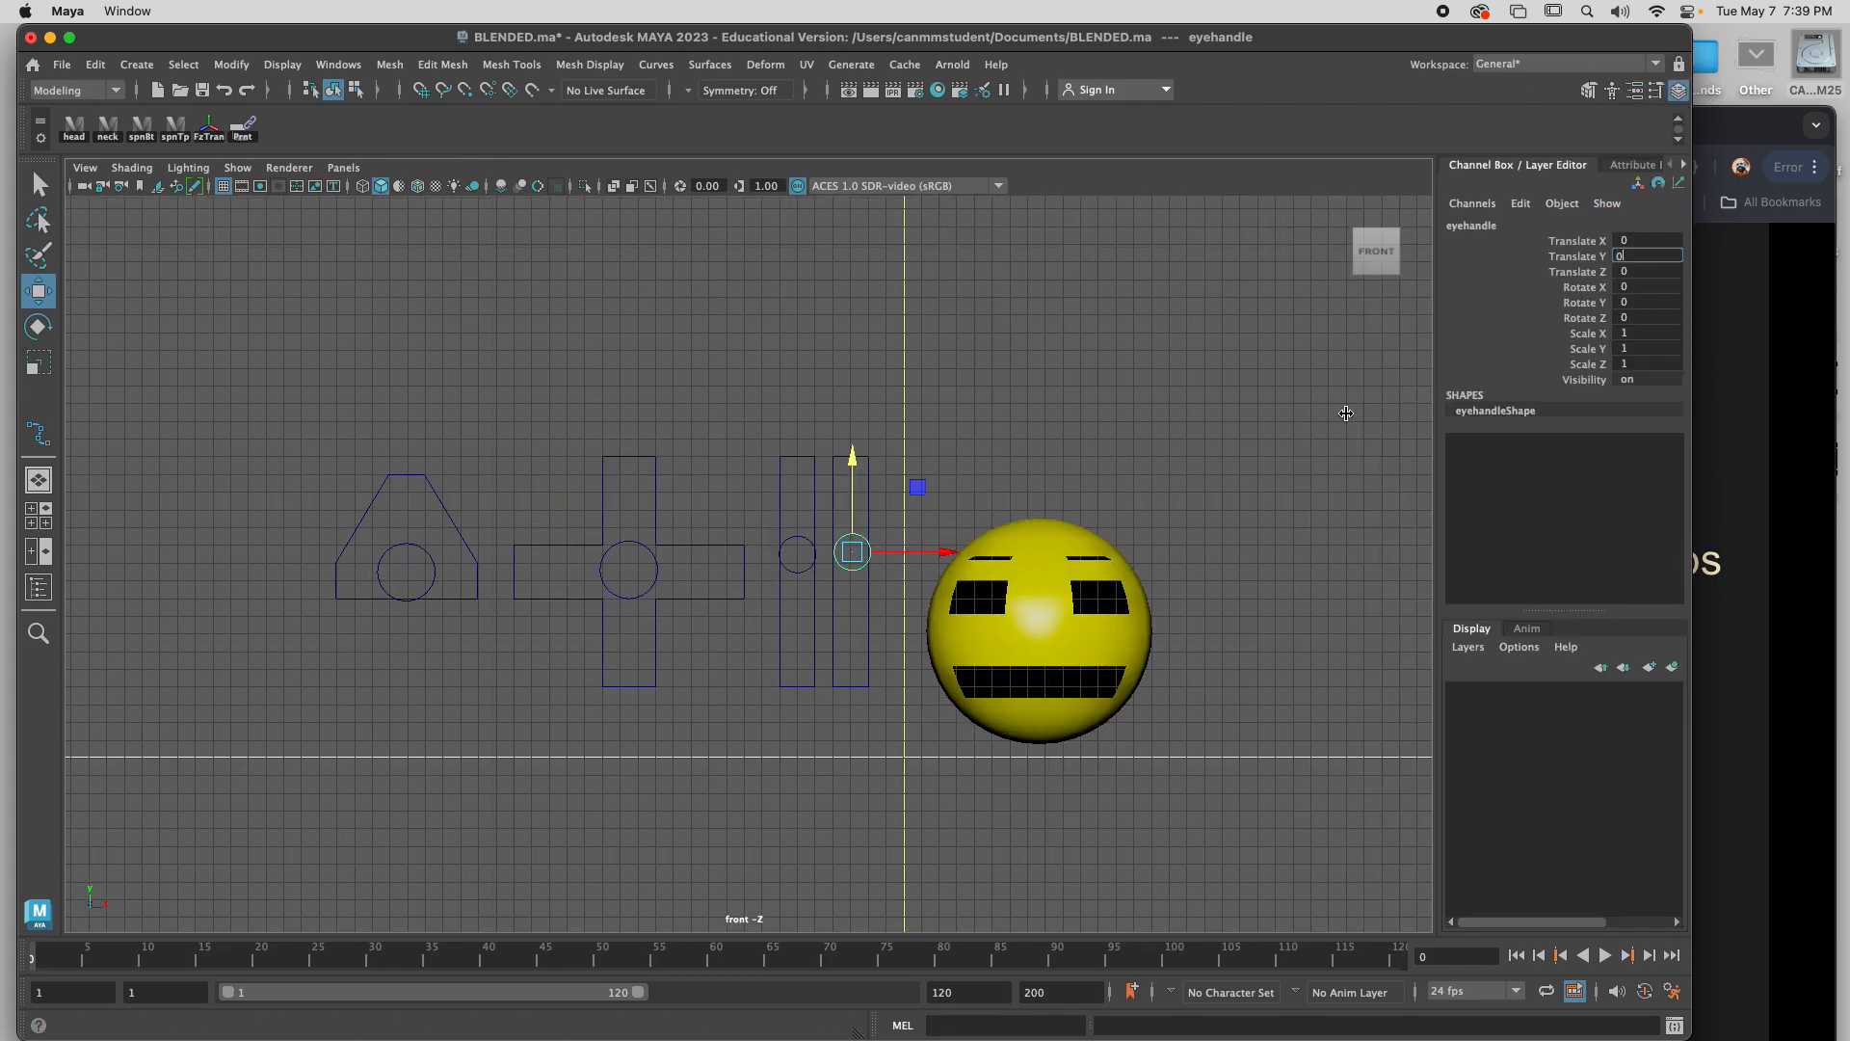
key(Return)
Set blinkhandle's Translate Y to 0 to centre it in its box.
click(798, 554)
click(1623, 257)
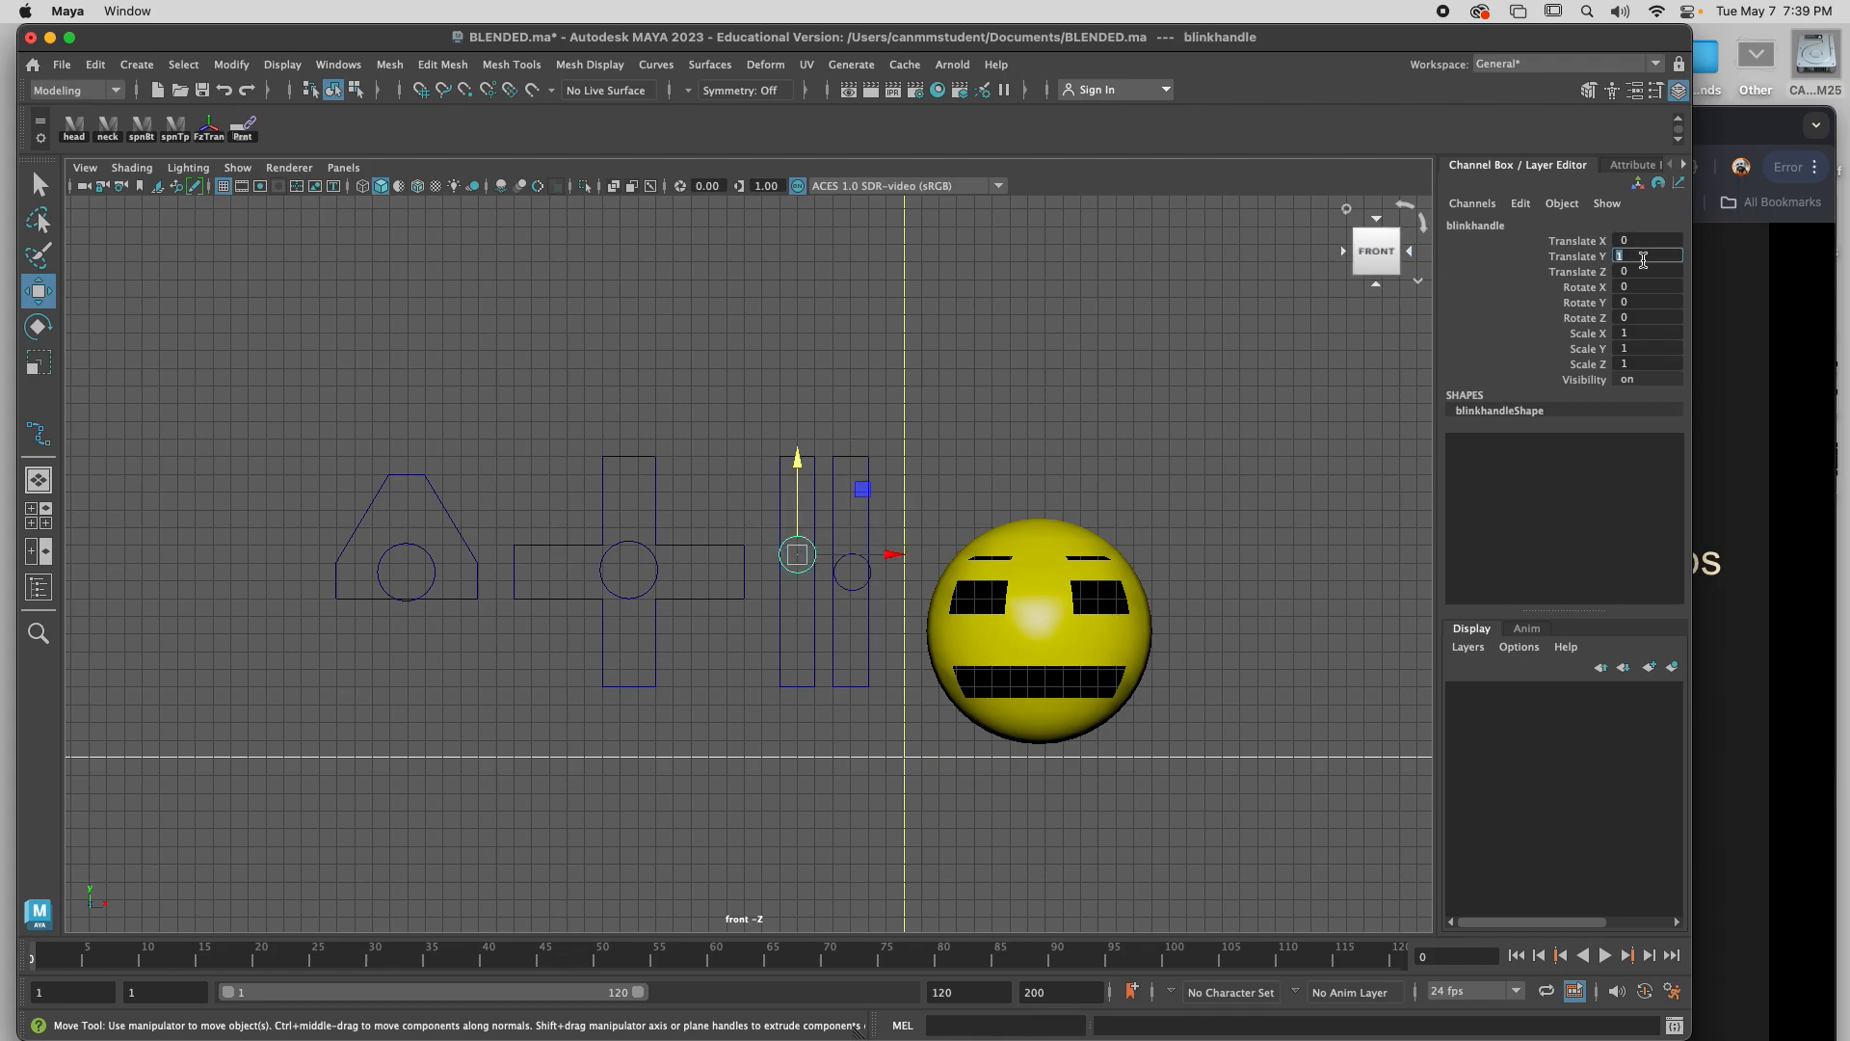
text(0)
key(Return)
Open MouthHandle's Translate Y value for editing, then deselect the handle and save the scene.
click(630, 557)
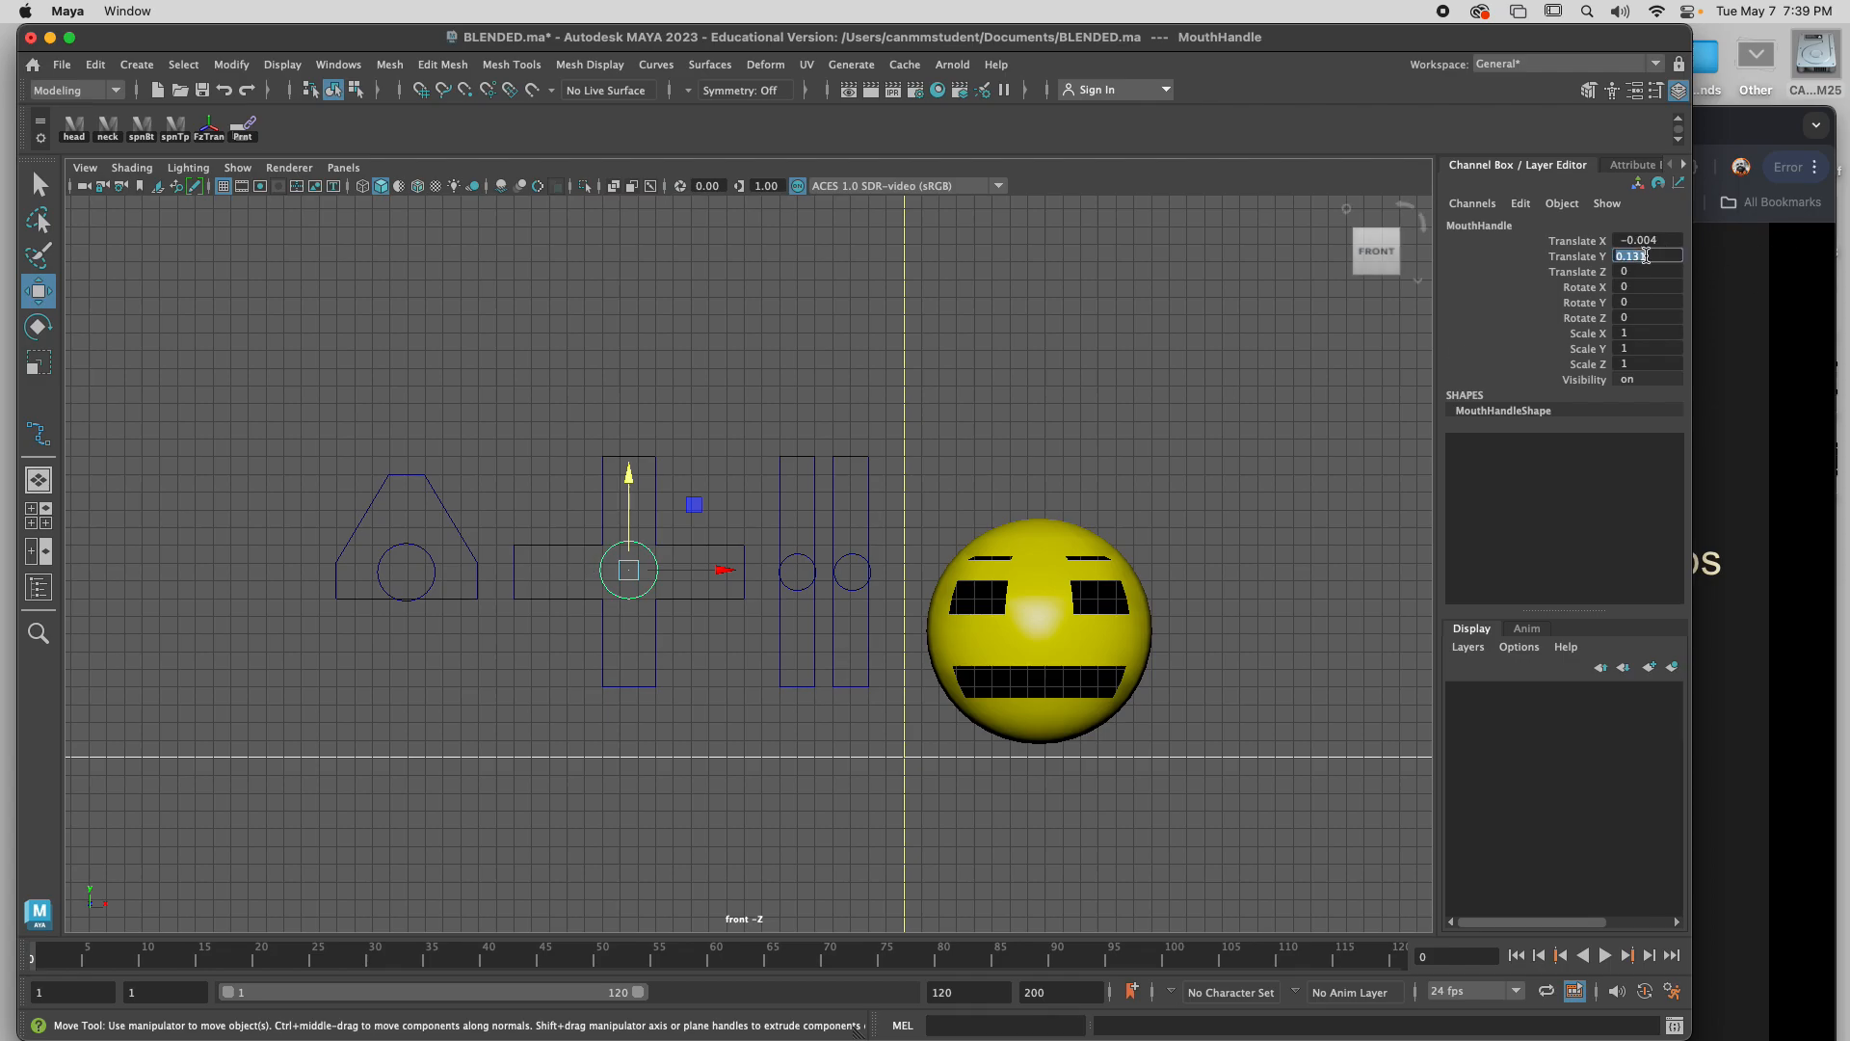
click(575, 393)
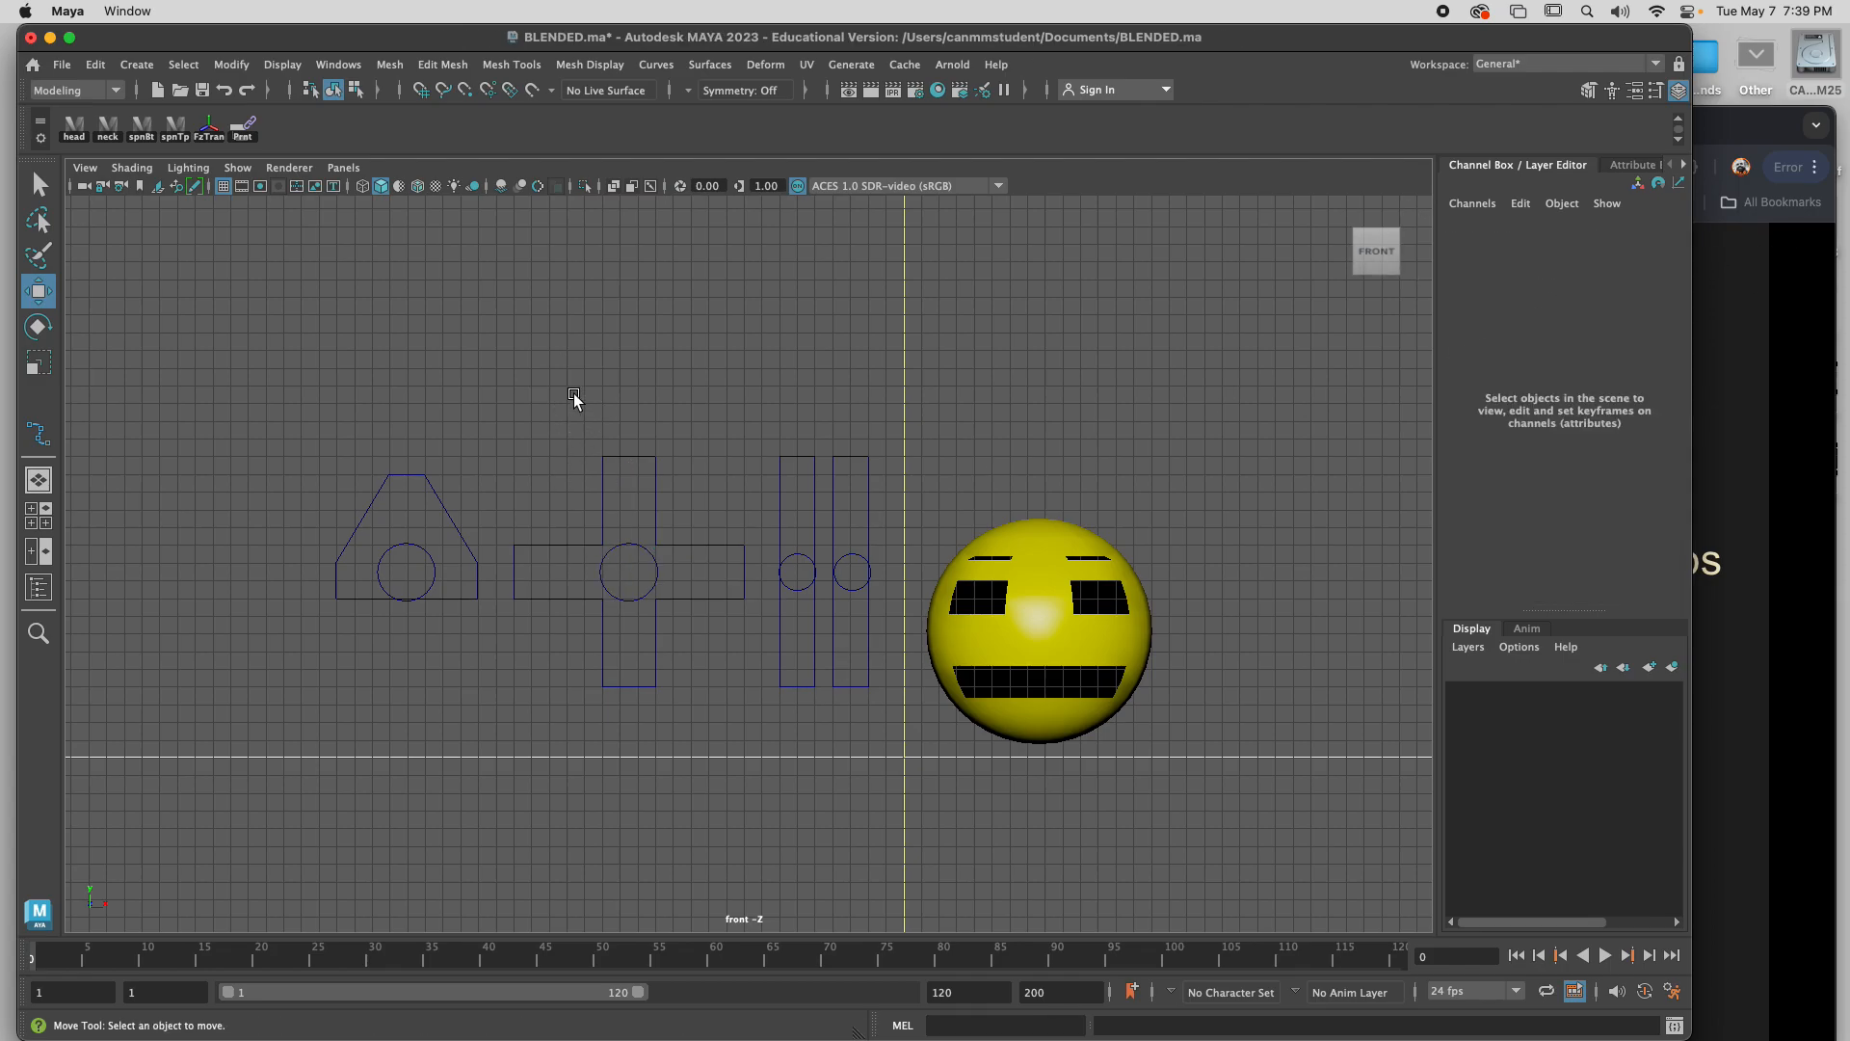
key(super+s)
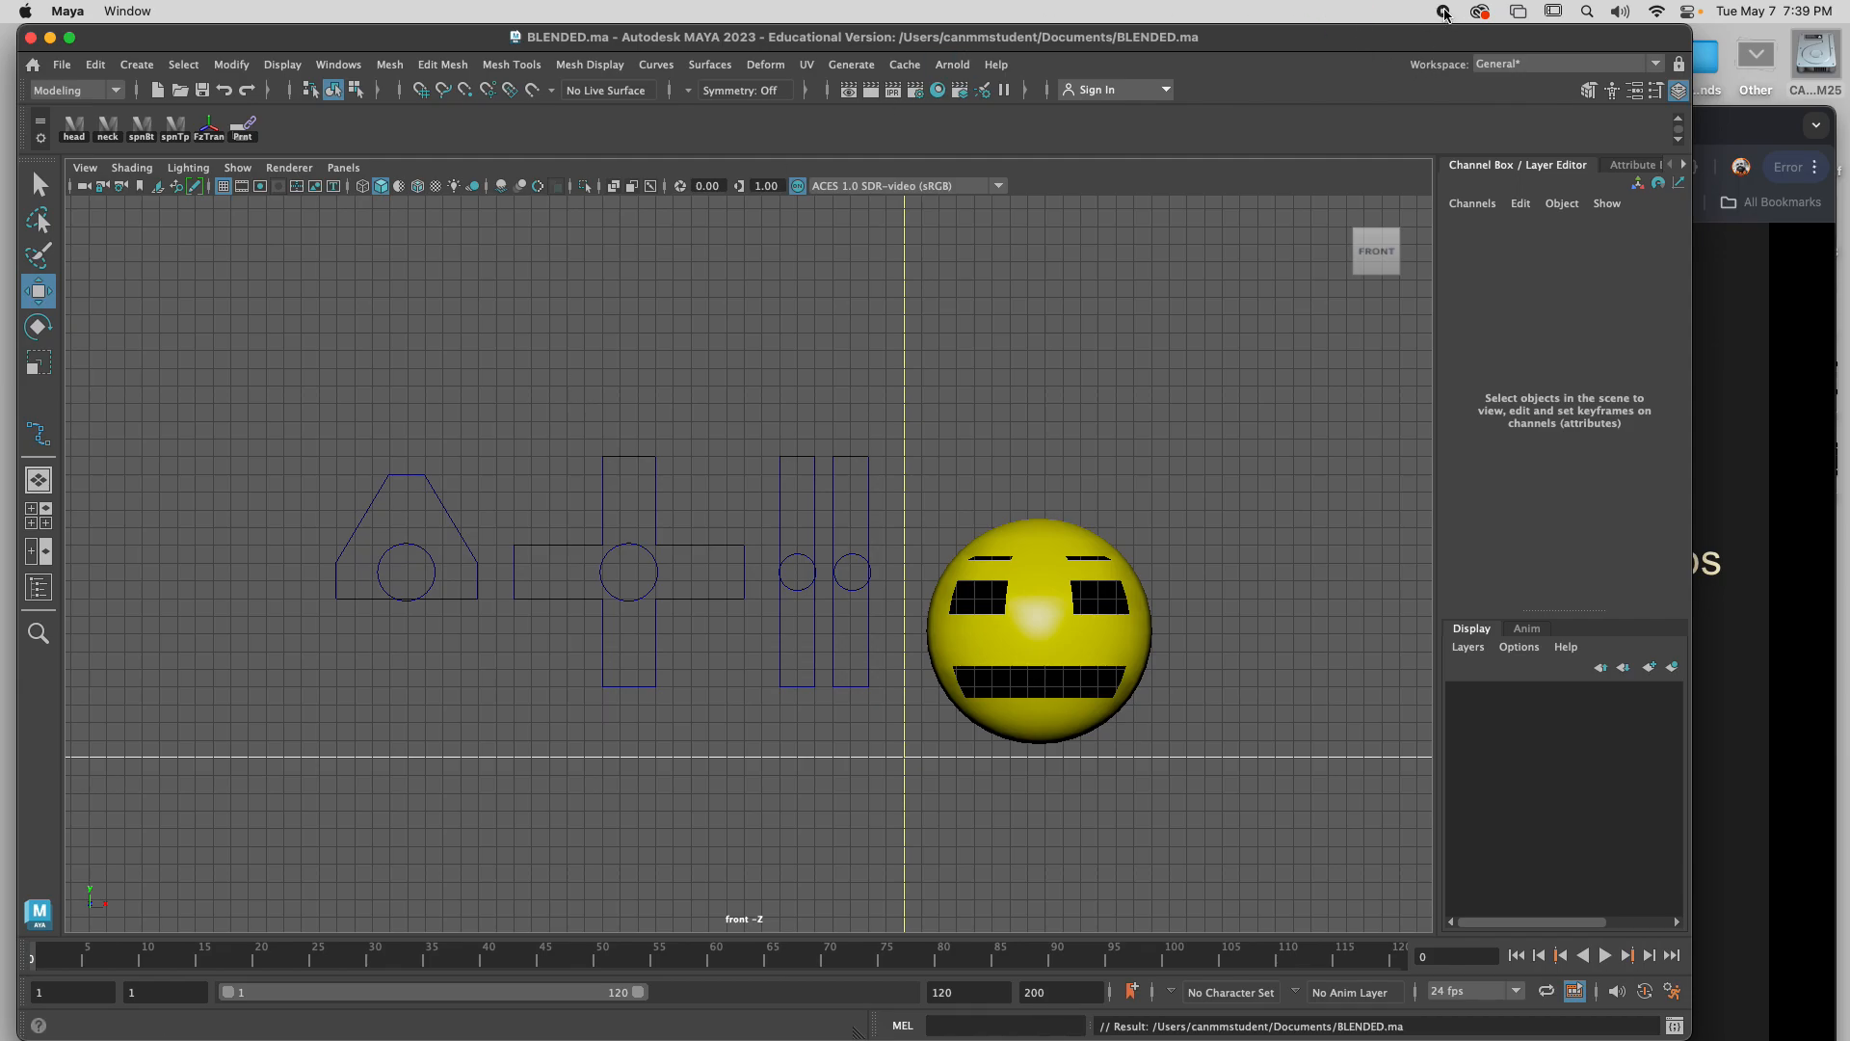
Select all the control boxes with their handles and show their attributes.
drag(249, 425, 911, 804)
click(1635, 165)
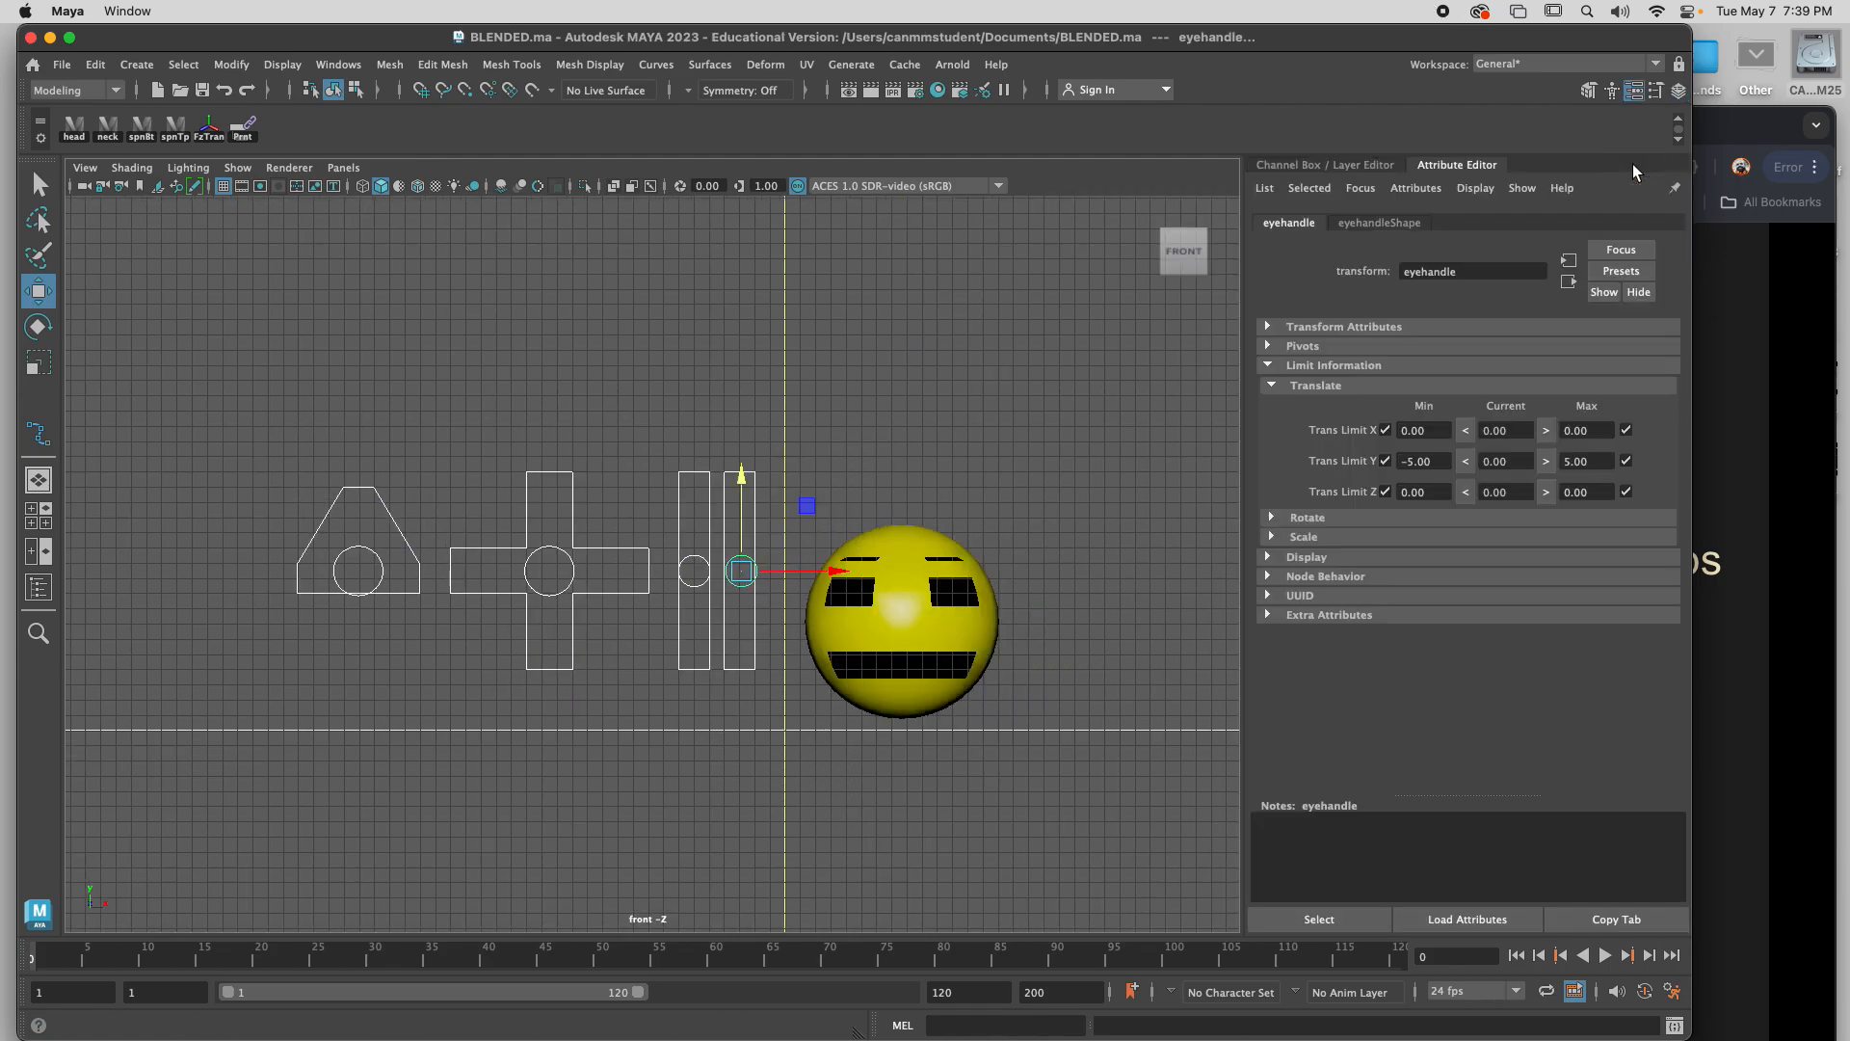